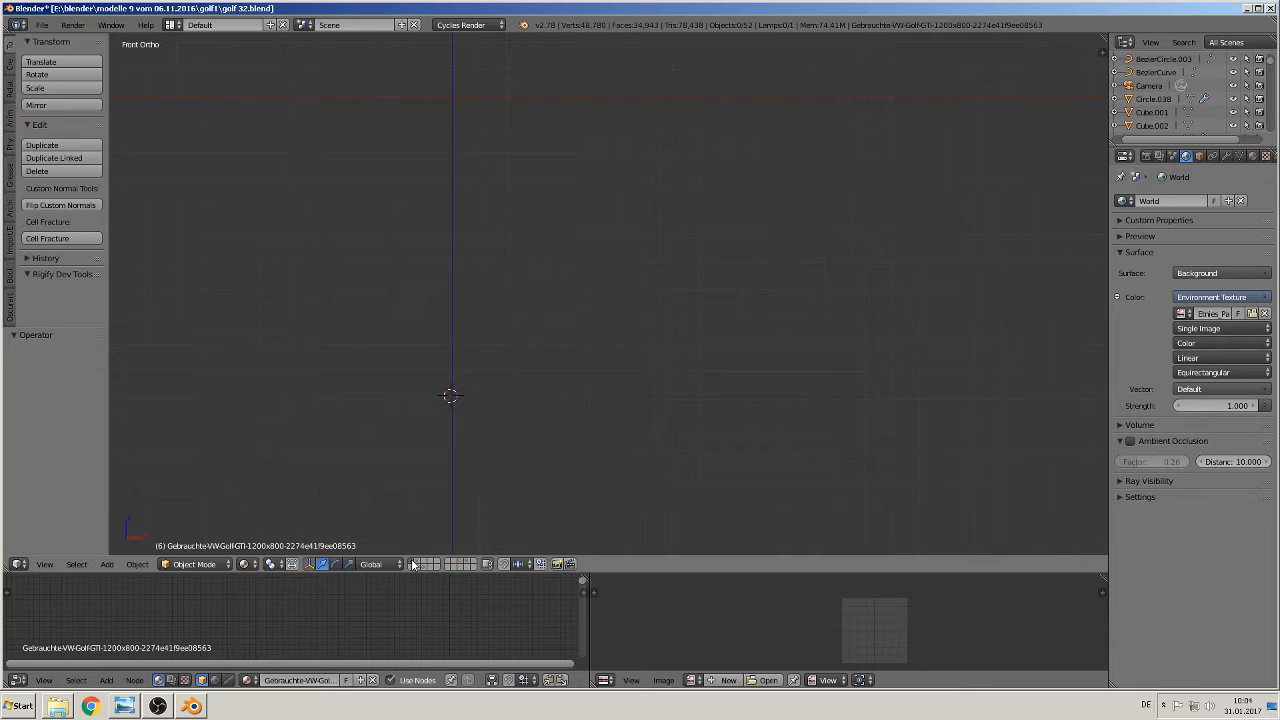
Show the car parts in solid shading and open the front bumper's mesh for editing
{"action": "mouse_move", "coordinate": [503, 340]}
{"action": "middle_mouse_down"}
{"action": "mouse_move", "coordinate": [429, 371]}
{"action": "mouse_move", "coordinate": [529, 380]}
{"action": "mouse_move", "coordinate": [512, 397]}
{"action": "mouse_move", "coordinate": [683, 383]}
{"action": "mouse_move", "coordinate": [614, 400]}
{"action": "mouse_move", "coordinate": [370, 537]}
{"action": "mouse_move", "coordinate": [529, 403]}
{"action": "middle_mouse_up"}
{"action": "left_click", "coordinate": [245, 564]}
{"action": "left_click", "coordinate": [288, 522]}
{"action": "scroll", "coordinate": [529, 403], "scroll_direction": "up", "scroll_amount": 10}
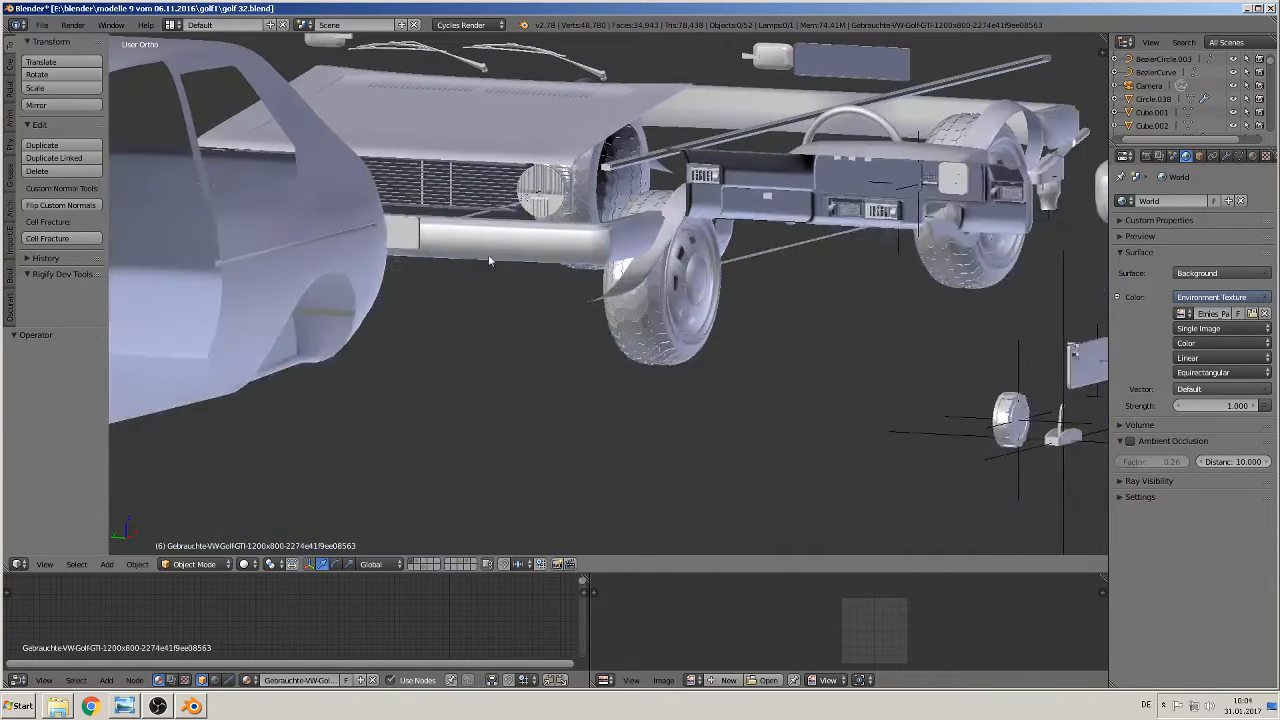
{"action": "scroll", "coordinate": [552, 330], "scroll_direction": "up", "scroll_amount": 2}
{"action": "right_click", "coordinate": [511, 263]}
{"action": "key", "text": "Tab"}
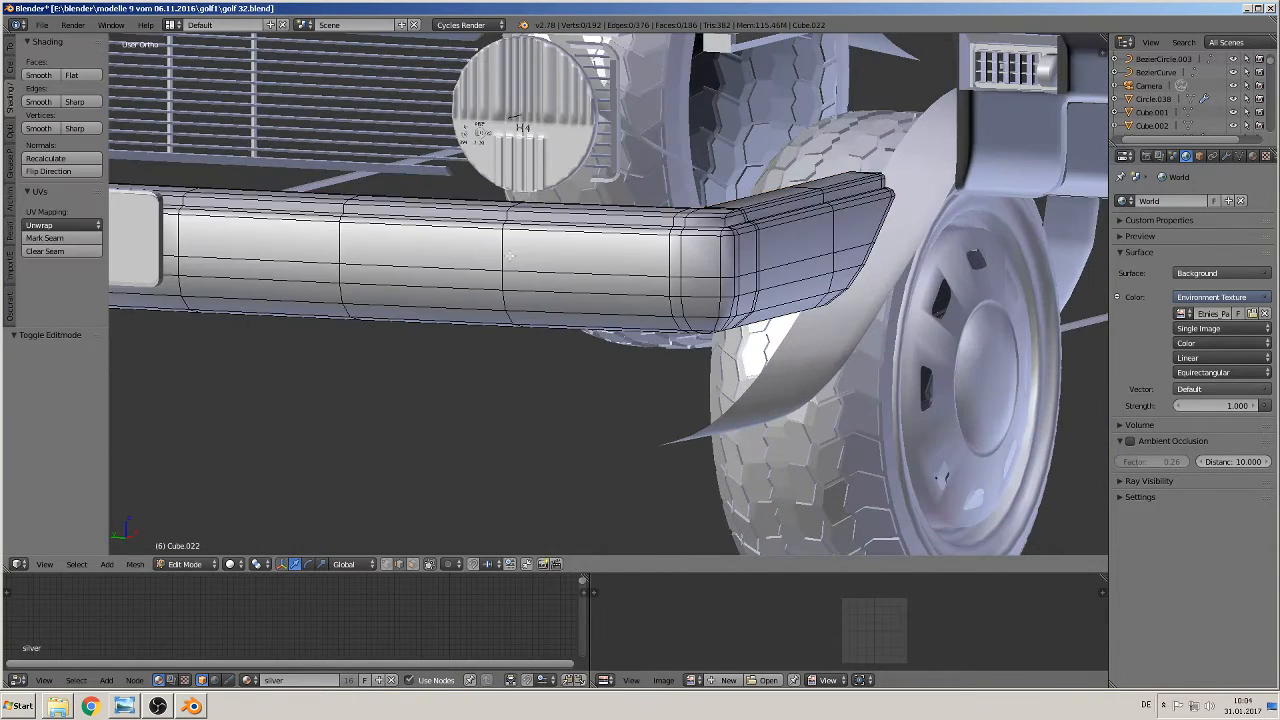
Extrude the bumper's long front face next to the corner in place and scale the new face to about 0.872
{"action": "left_click", "coordinate": [412, 564]}
{"action": "right_click", "coordinate": [548, 263]}
{"action": "key", "text": "e"}
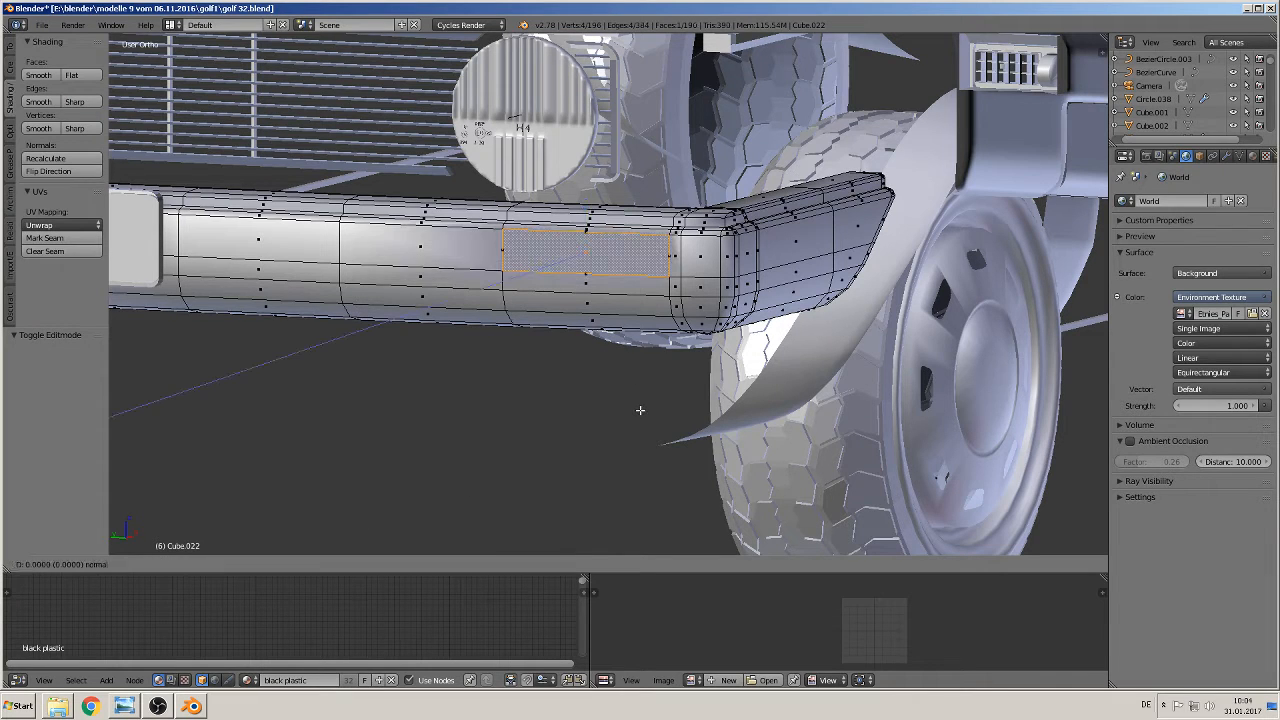
{"action": "right_click", "coordinate": [640, 410]}
{"action": "key", "text": "s"}
{"action": "left_click", "coordinate": [625, 391]}
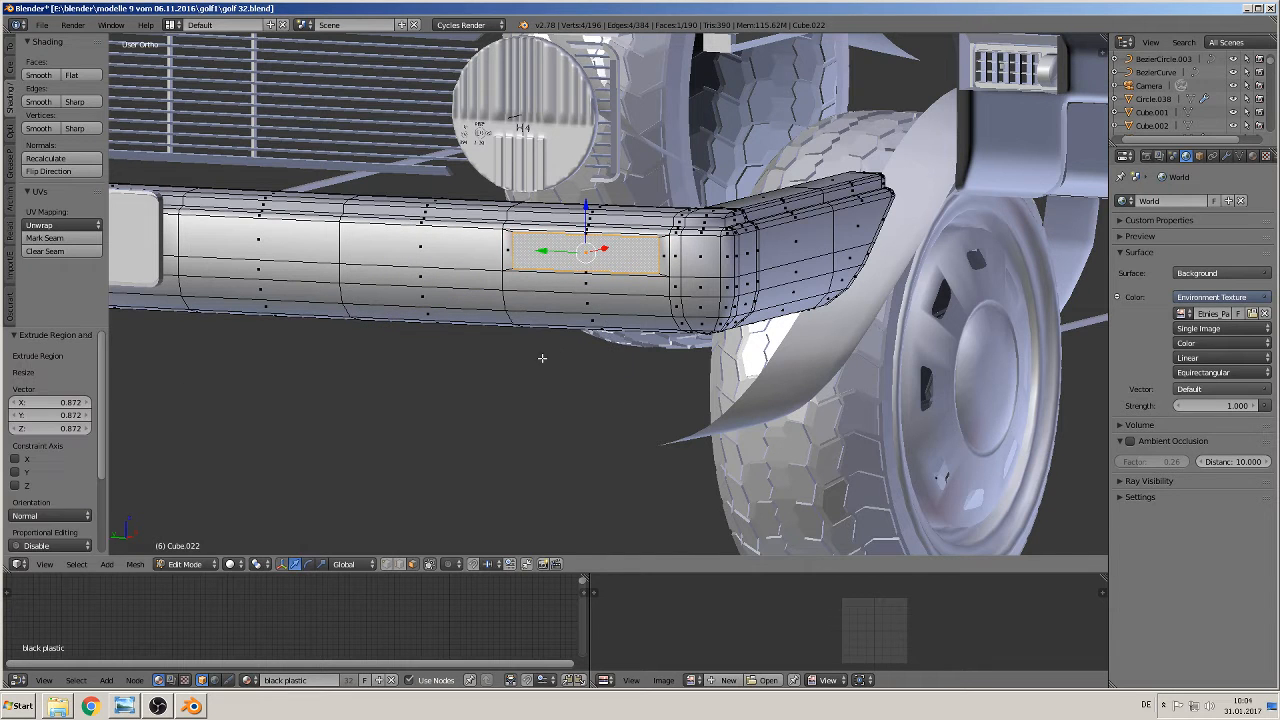
Extrude the inset bumper face again and push it about 0.045 along X into the bumper to form a rectangular recess
{"action": "middle_click_drag", "start_coordinate": [540, 357], "coordinate": [507, 379]}
{"action": "key", "text": "e"}
{"action": "right_click", "coordinate": [507, 379]}
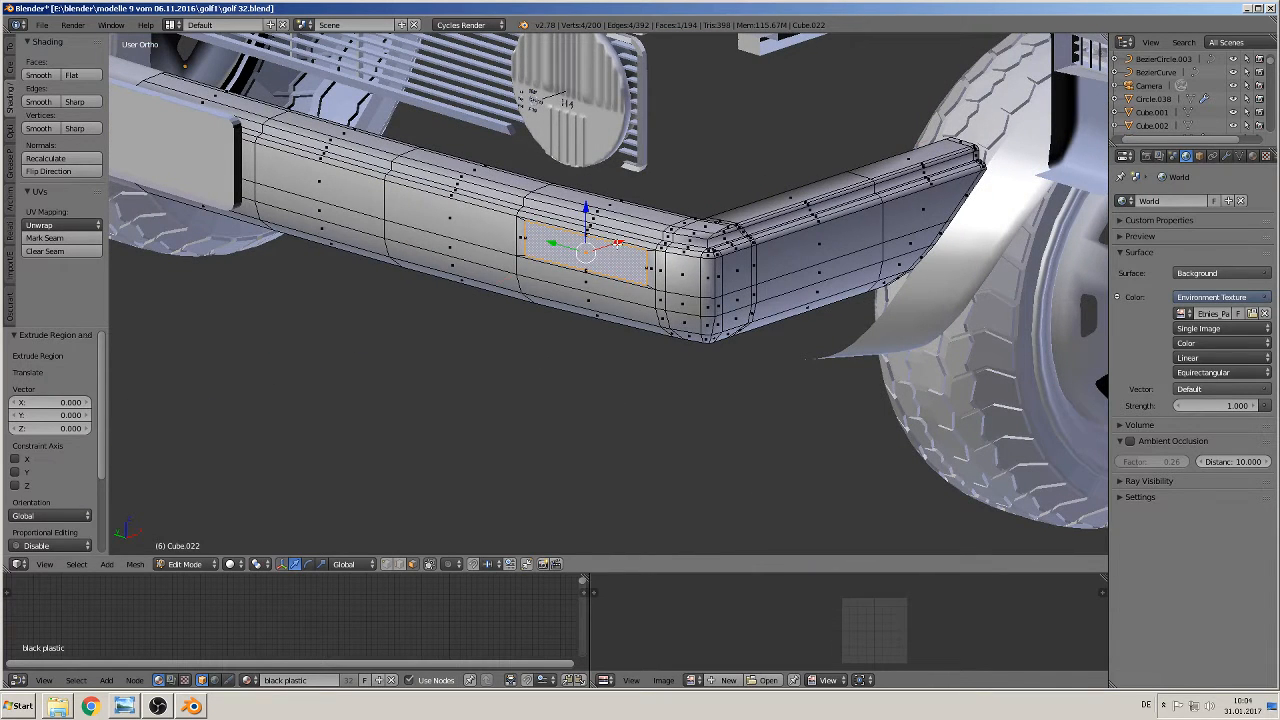
{"action": "left_click_drag", "start_coordinate": [619, 243], "coordinate": [634, 237]}
{"action": "middle_click_drag", "start_coordinate": [586, 336], "coordinate": [622, 315]}
{"action": "middle_click_drag", "start_coordinate": [491, 277], "coordinate": [469, 293]}
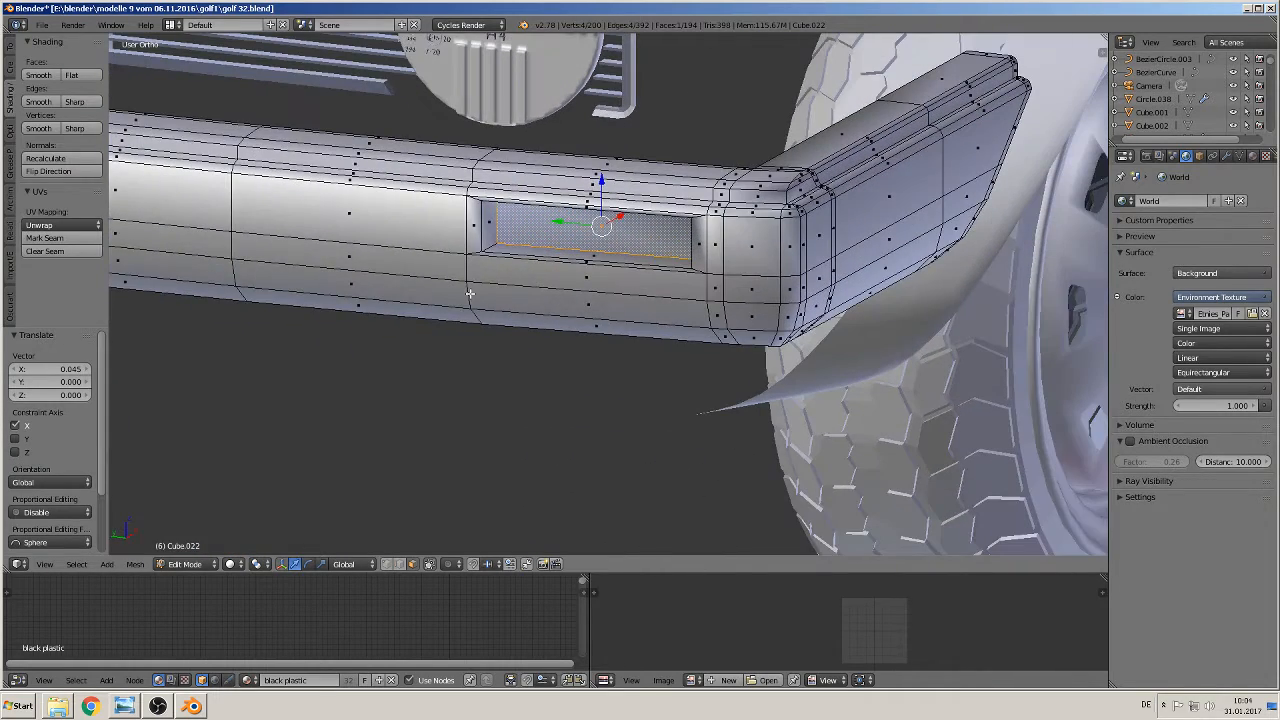
Apply flat shading to the inner faces of the rectangular recess in the bumper
{"action": "left_click", "coordinate": [70, 75]}
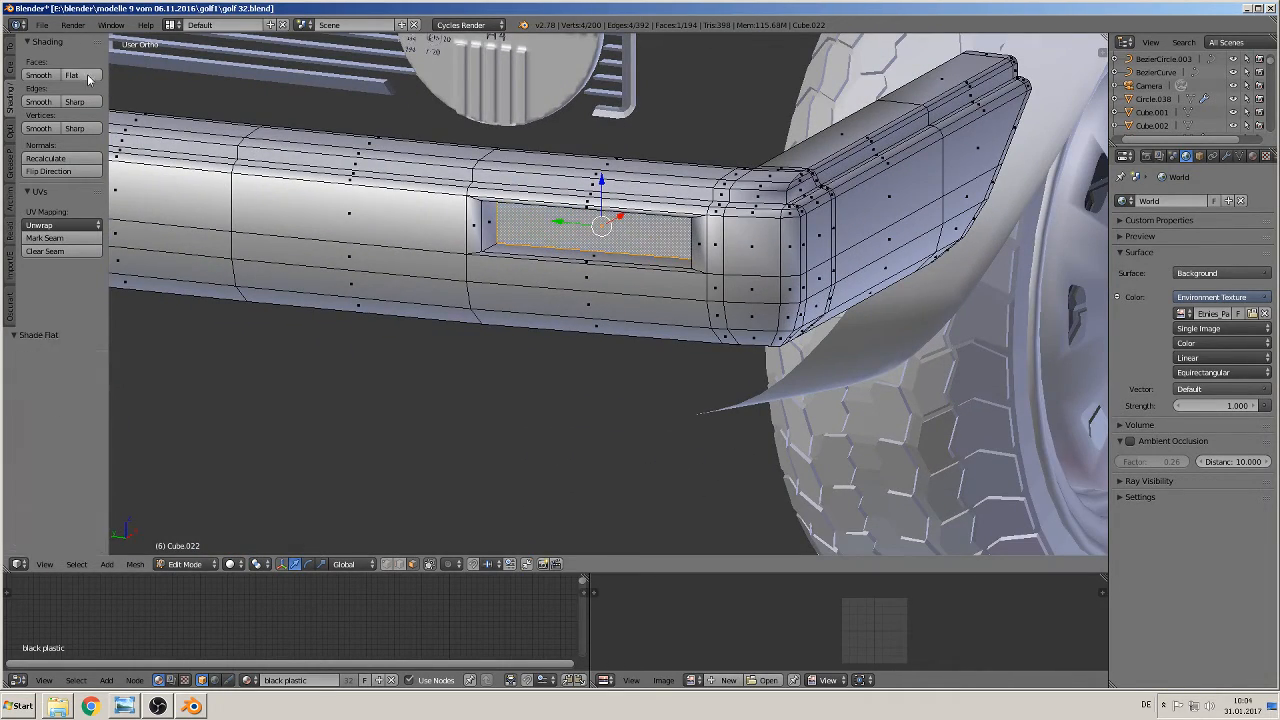
{"action": "right_click", "coordinate": [492, 244], "text": "alt"}
{"action": "middle_click_drag", "start_coordinate": [384, 261], "coordinate": [405, 244]}
{"action": "right_click", "coordinate": [477, 256], "text": "alt"}
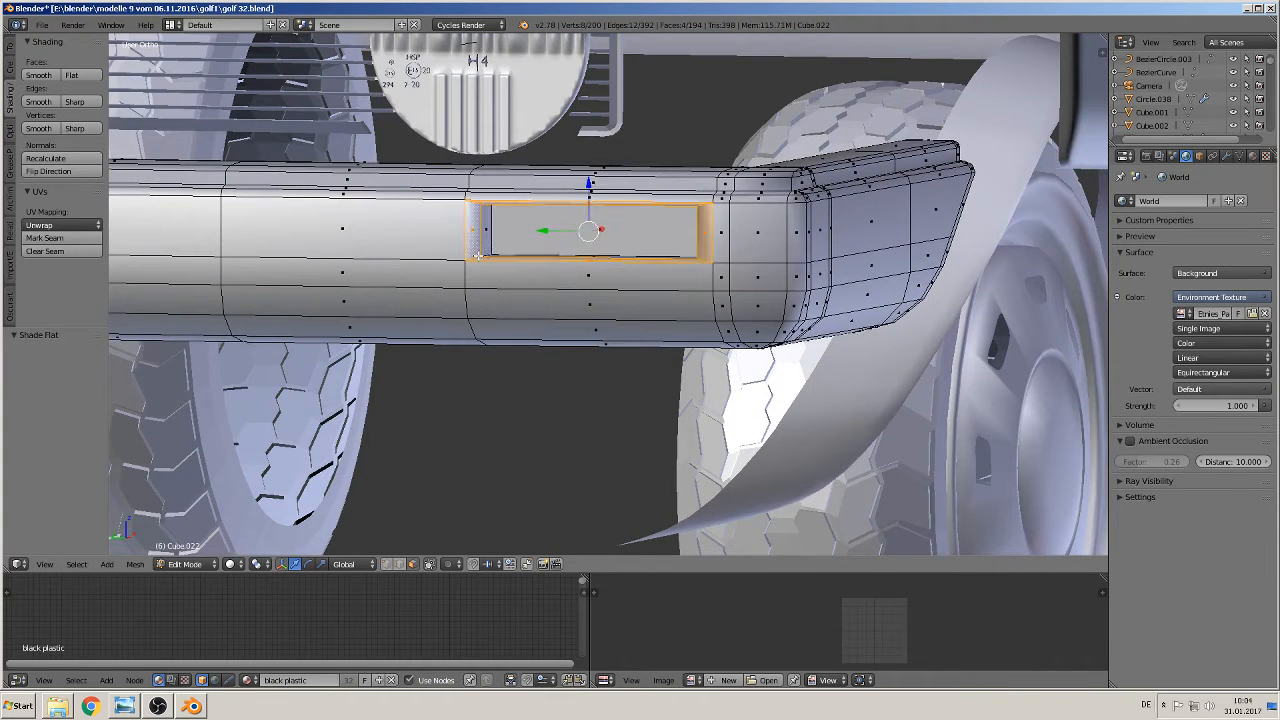
{"action": "key", "text": "Tab"}
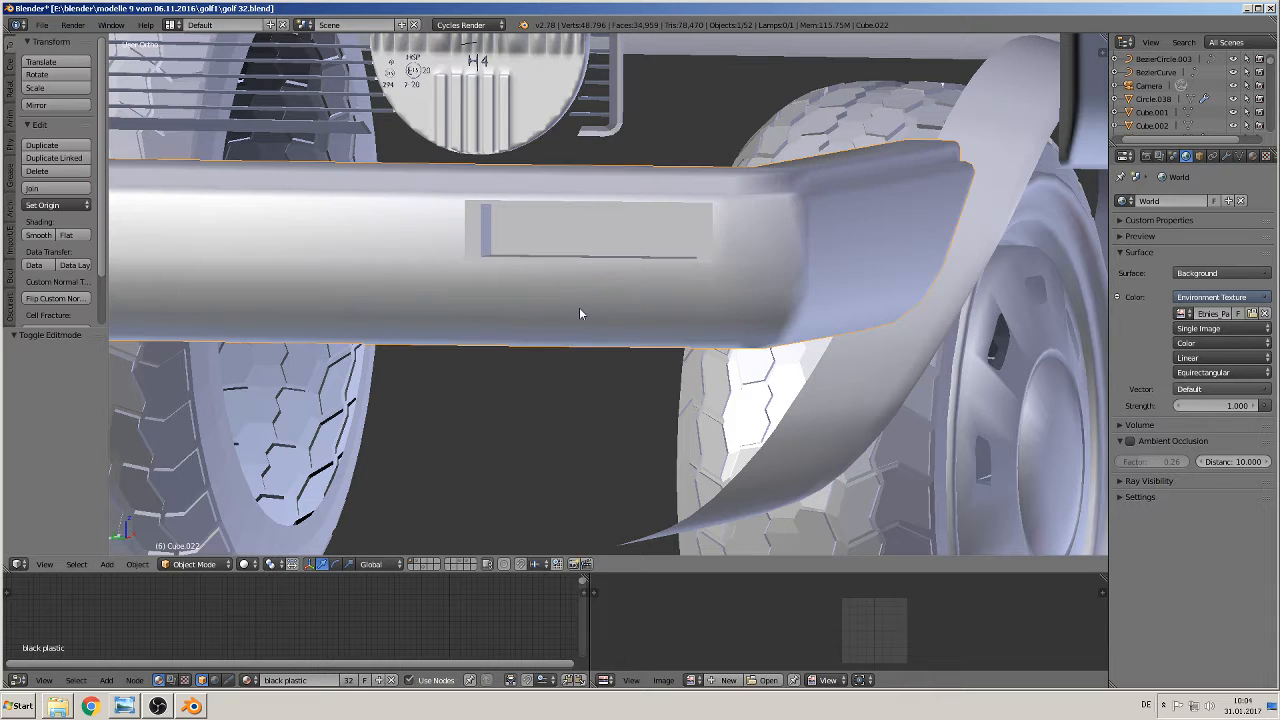
{"action": "key", "text": "Tab"}
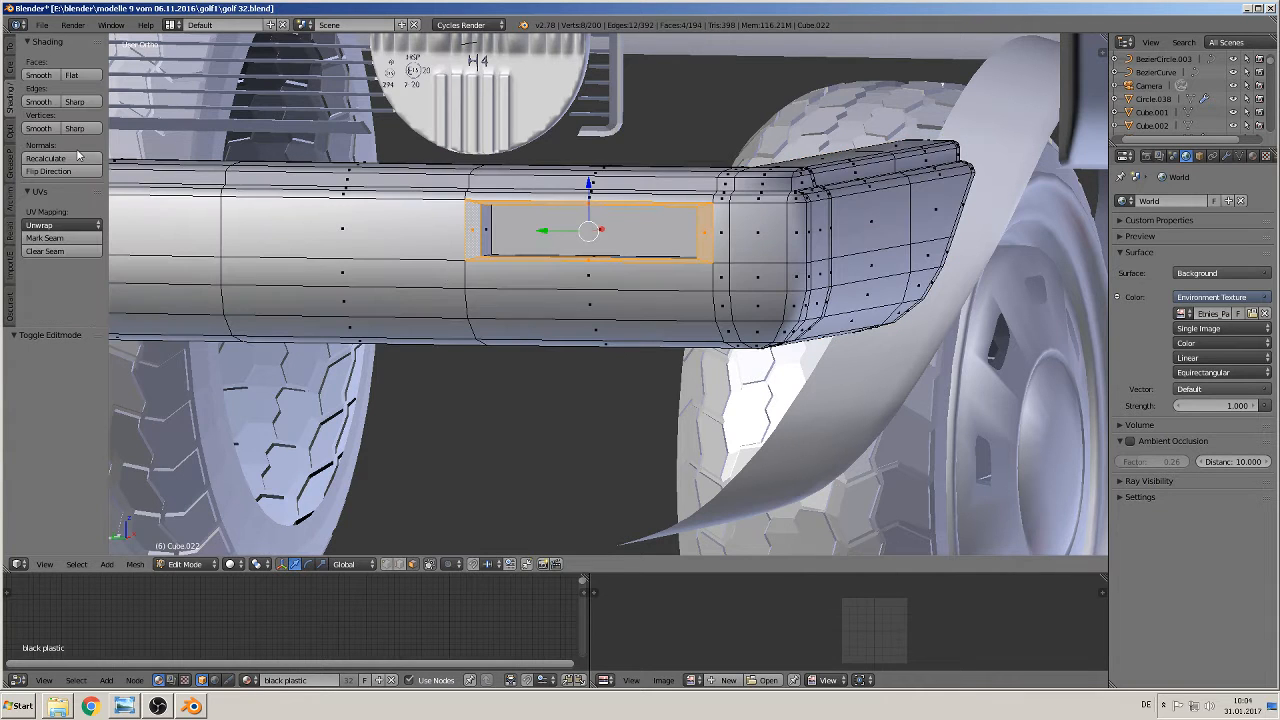
{"action": "key", "text": "a"}
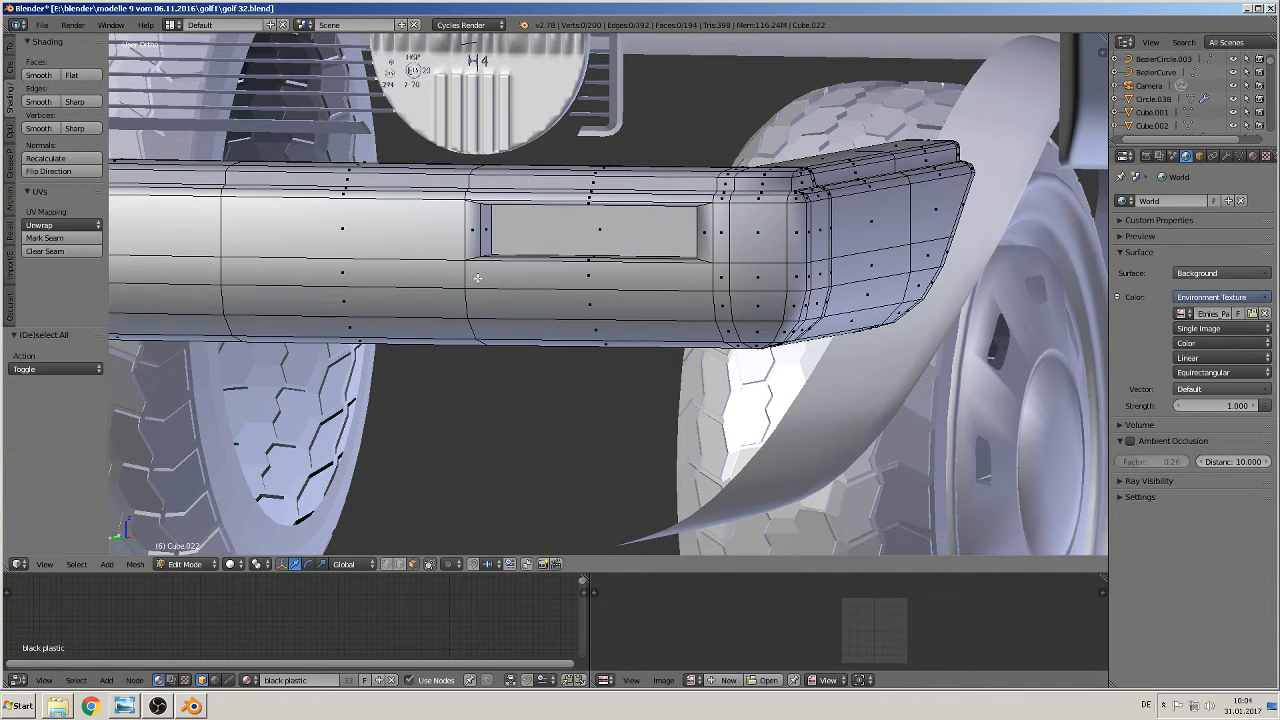
Add one loop cut around the recess rim, slide it by a factor of about -0.670, and leave mesh editing
{"action": "scroll", "coordinate": [477, 278], "scroll_direction": "up", "scroll_amount": 1}
{"action": "key", "text": "ctrl+r"}
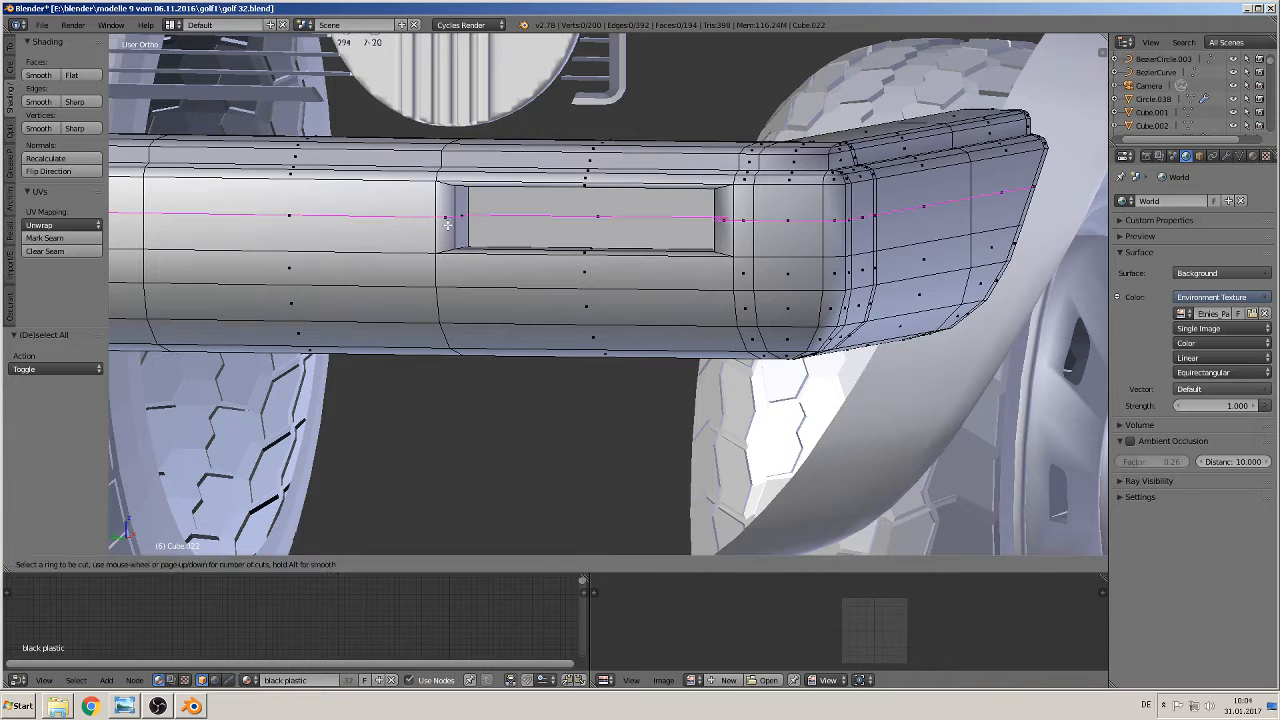
{"action": "left_click", "coordinate": [449, 187]}
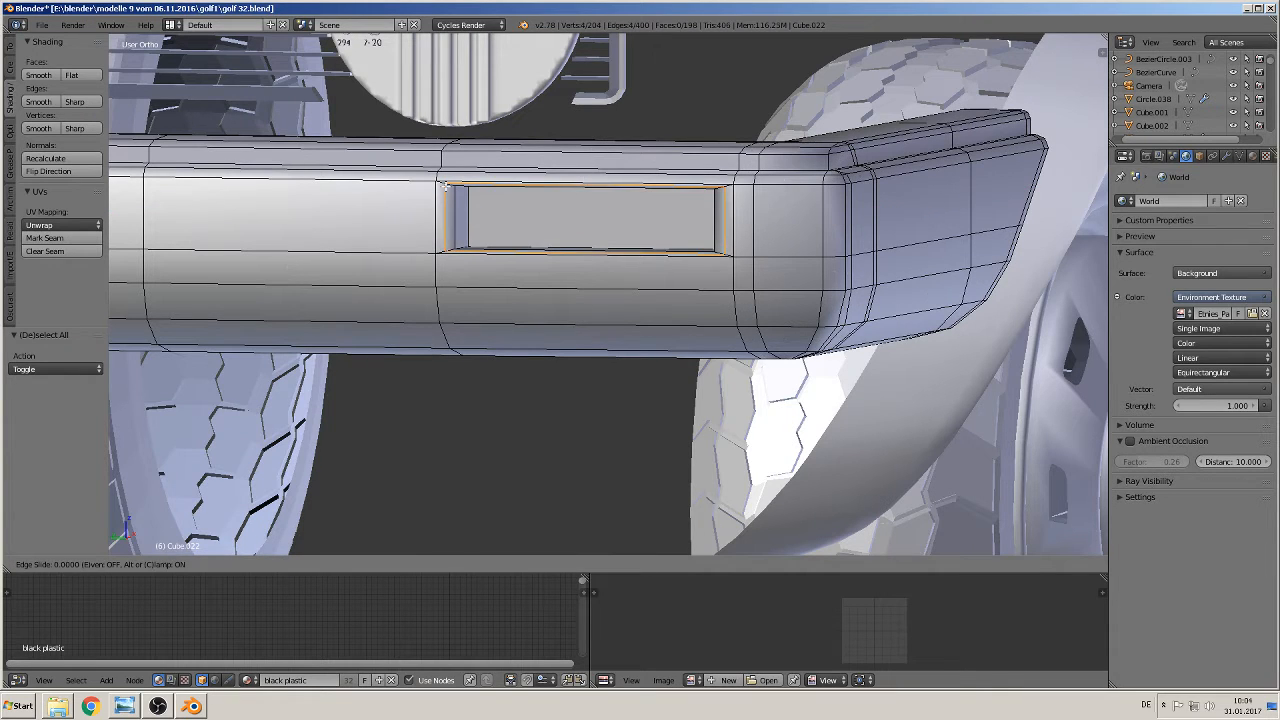
{"action": "left_click", "coordinate": [452, 188]}
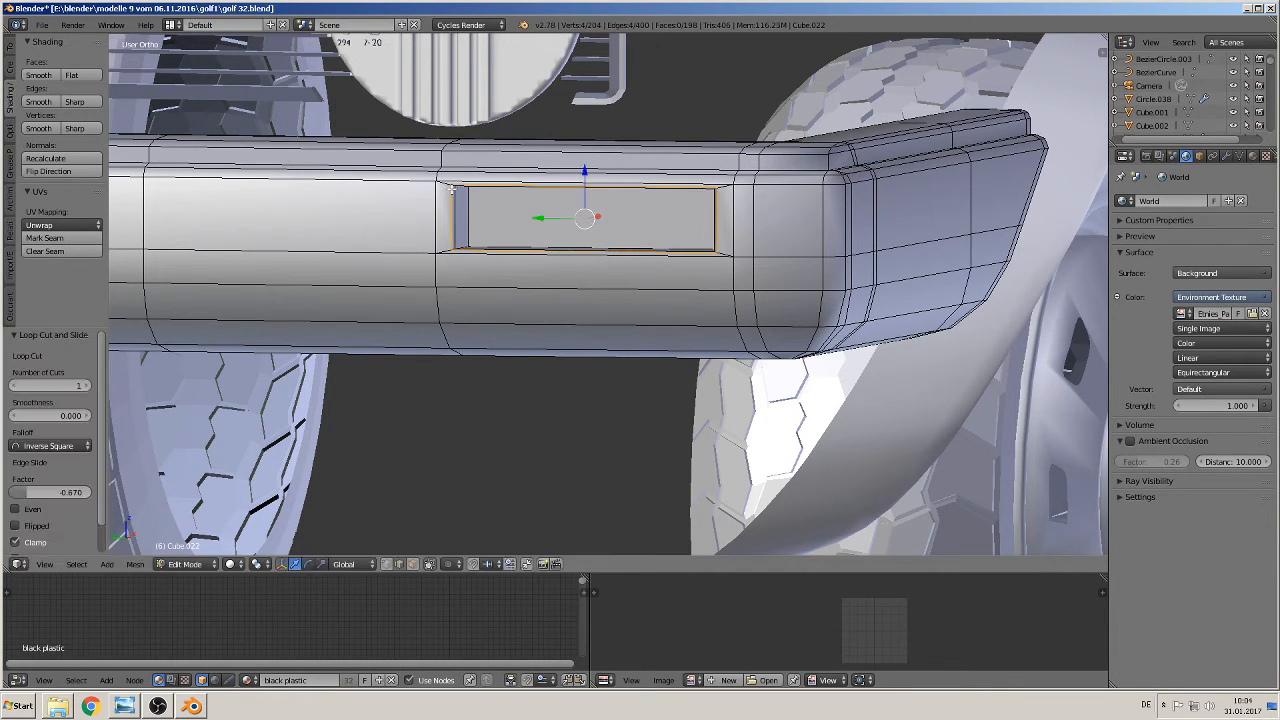
{"action": "scroll", "coordinate": [725, 239], "scroll_direction": "down", "scroll_amount": 2}
{"action": "key", "text": "Tab"}
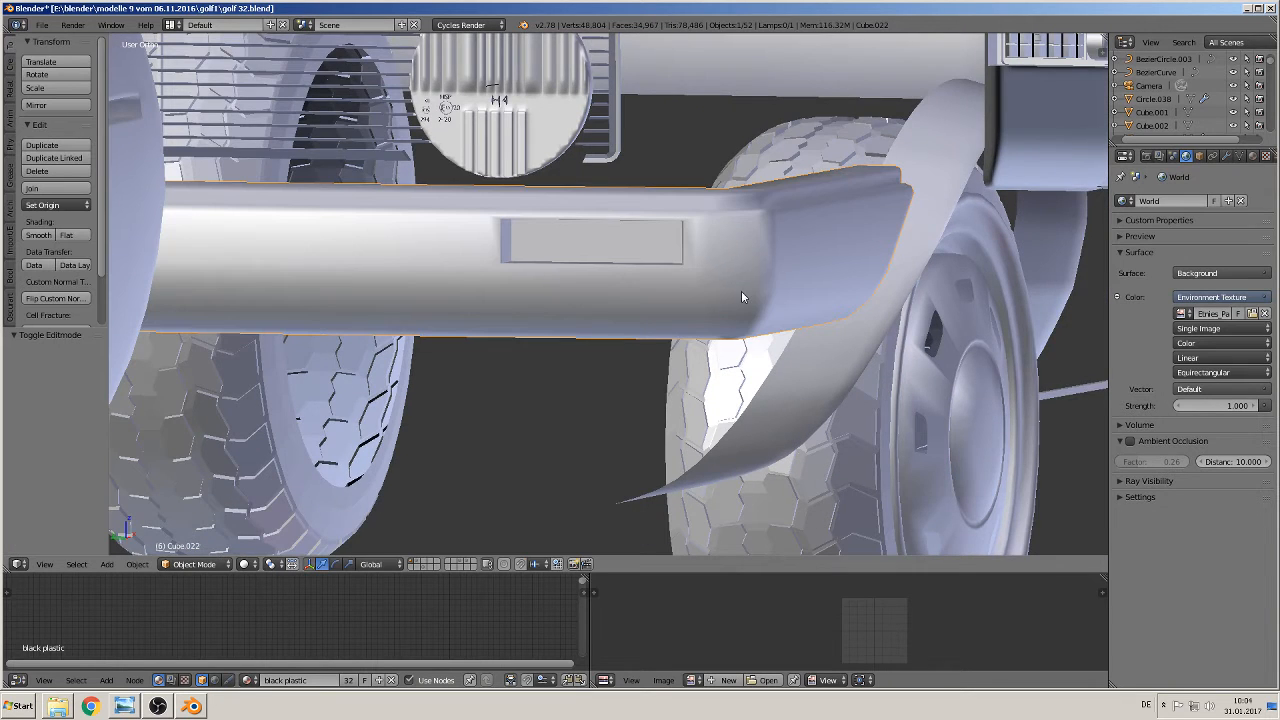
Switch to the layer containing the Gurte label and open the rounded rectangular plate with the small screw for mesh editing
{"action": "scroll", "coordinate": [741, 297], "scroll_direction": "down", "scroll_amount": 8}
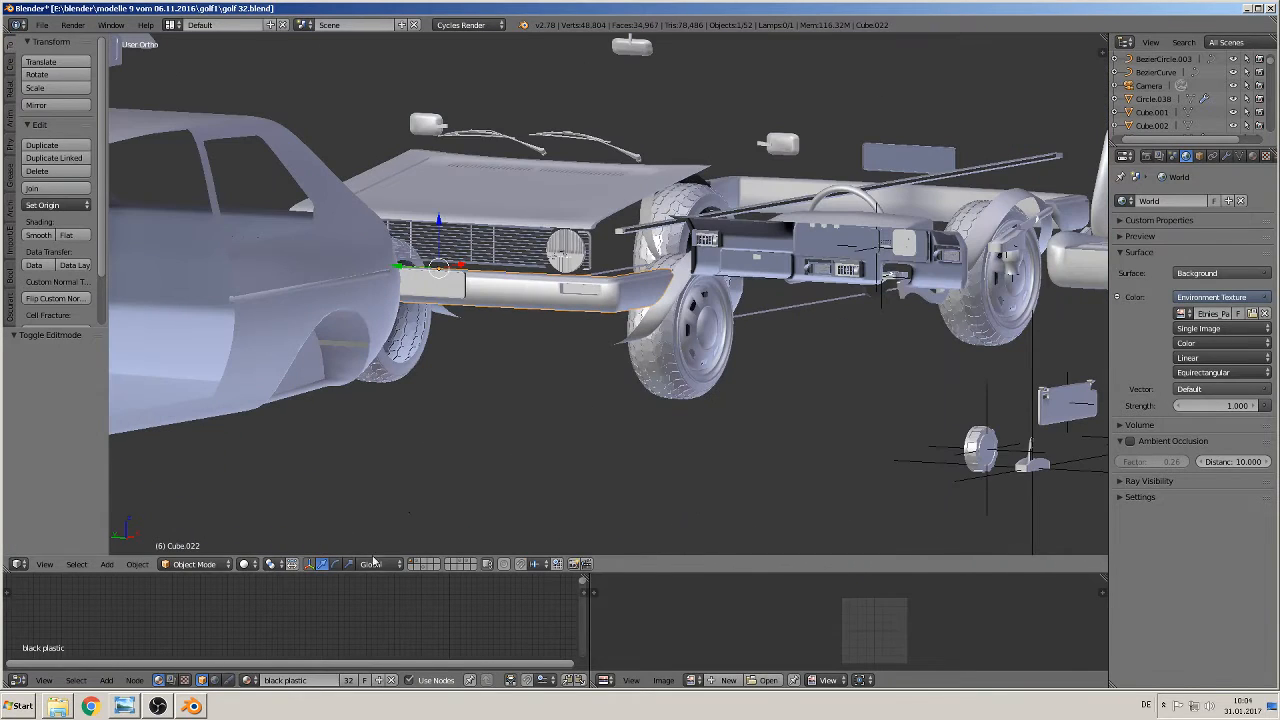
{"action": "left_click", "coordinate": [468, 562]}
{"action": "scroll", "coordinate": [616, 384], "scroll_direction": "down", "scroll_amount": 8}
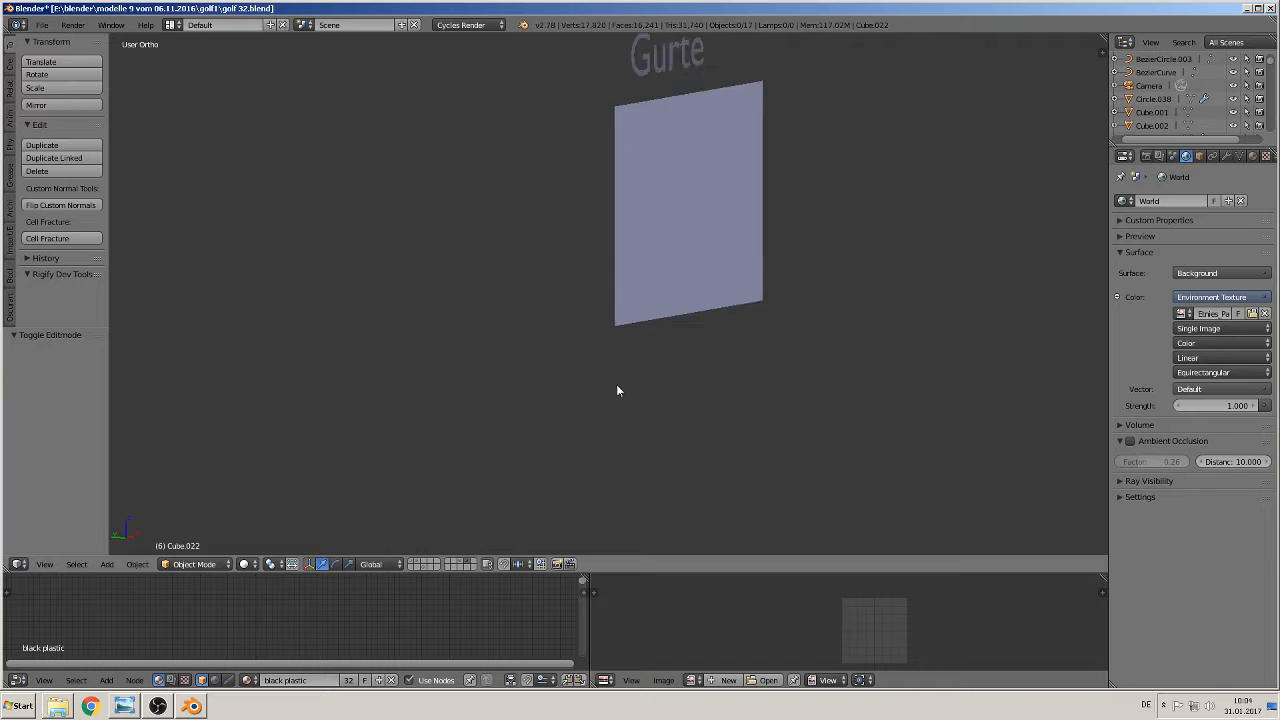
{"action": "key", "text": "KP_1"}
{"action": "scroll", "coordinate": [735, 304], "scroll_direction": "up", "scroll_amount": 1}
{"action": "middle_click_drag", "start_coordinate": [901, 290], "coordinate": [178, 307], "text": "shift"}
{"action": "scroll", "coordinate": [485, 240], "scroll_direction": "up", "scroll_amount": 4}
{"action": "left_click", "coordinate": [500, 226]}
{"action": "middle_click_drag", "start_coordinate": [374, 392], "coordinate": [464, 254]}
{"action": "key", "text": "Tab"}
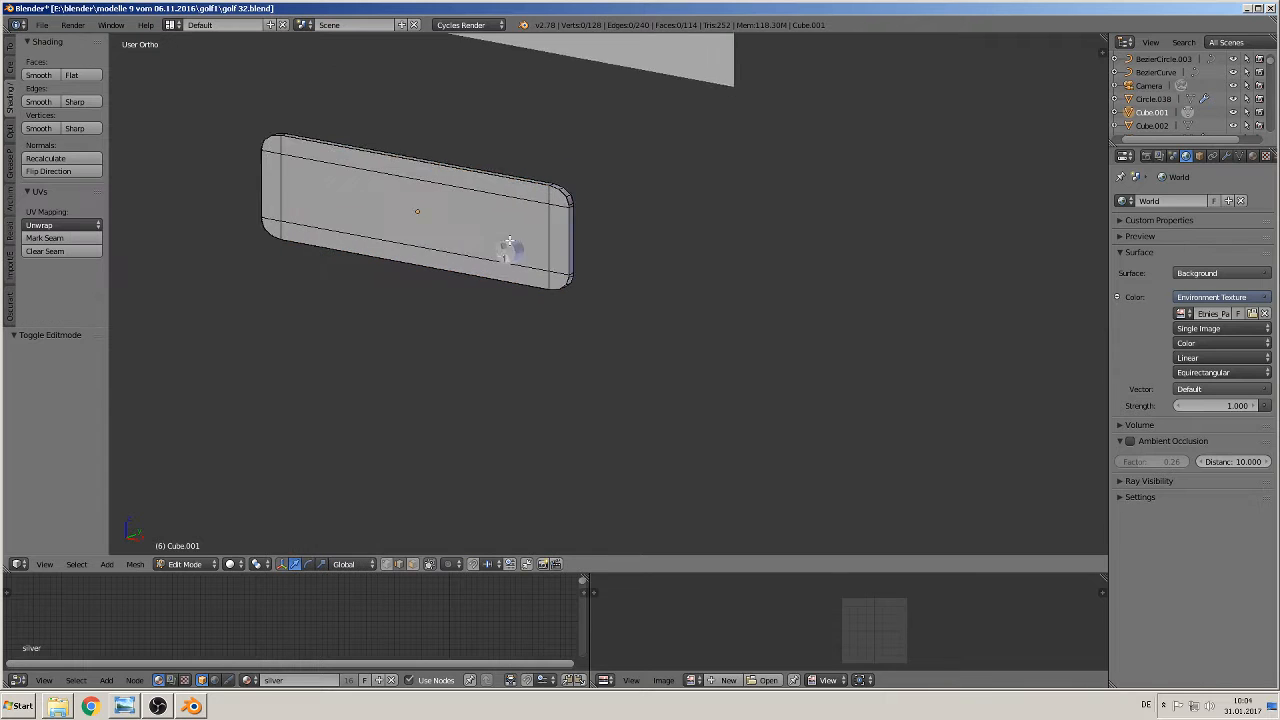
Duplicate all nine front faces of the rounded plate and move the copy about -2.668 along Y
{"action": "scroll", "coordinate": [464, 254], "scroll_direction": "up", "scroll_amount": 3}
{"action": "middle_click_drag", "start_coordinate": [513, 209], "coordinate": [583, 384], "text": "shift"}
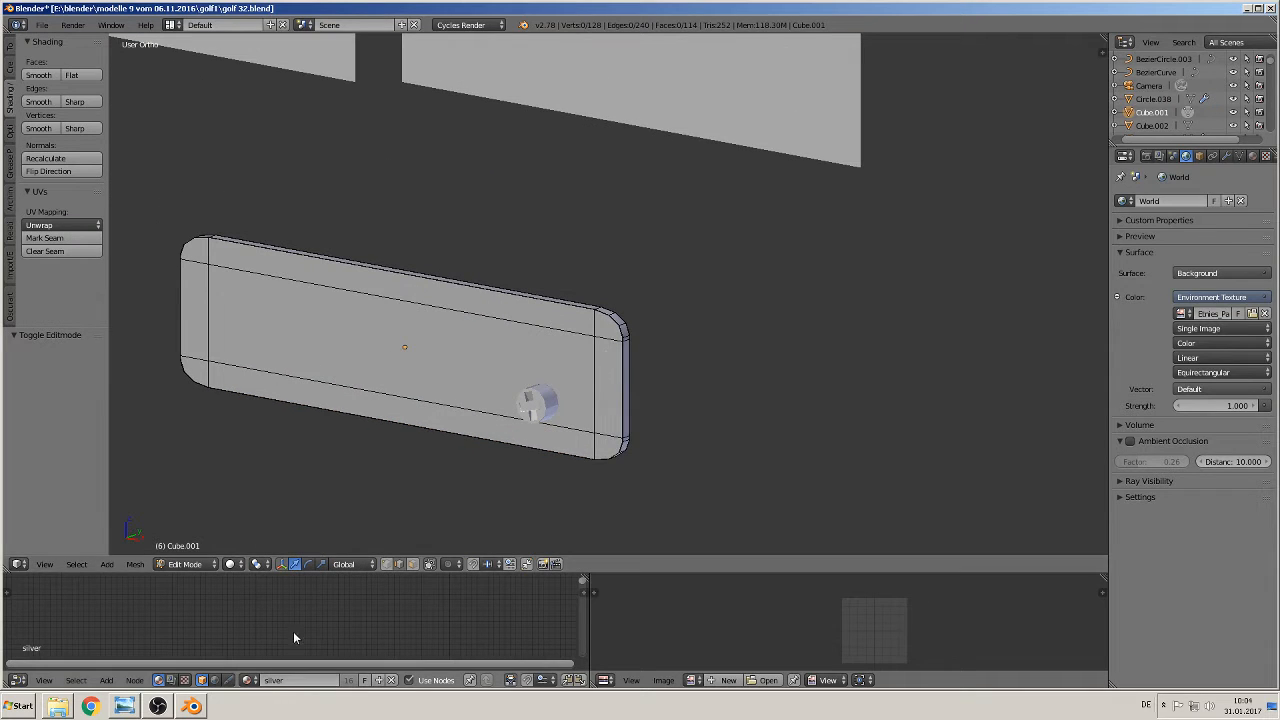
{"action": "left_click", "coordinate": [413, 565]}
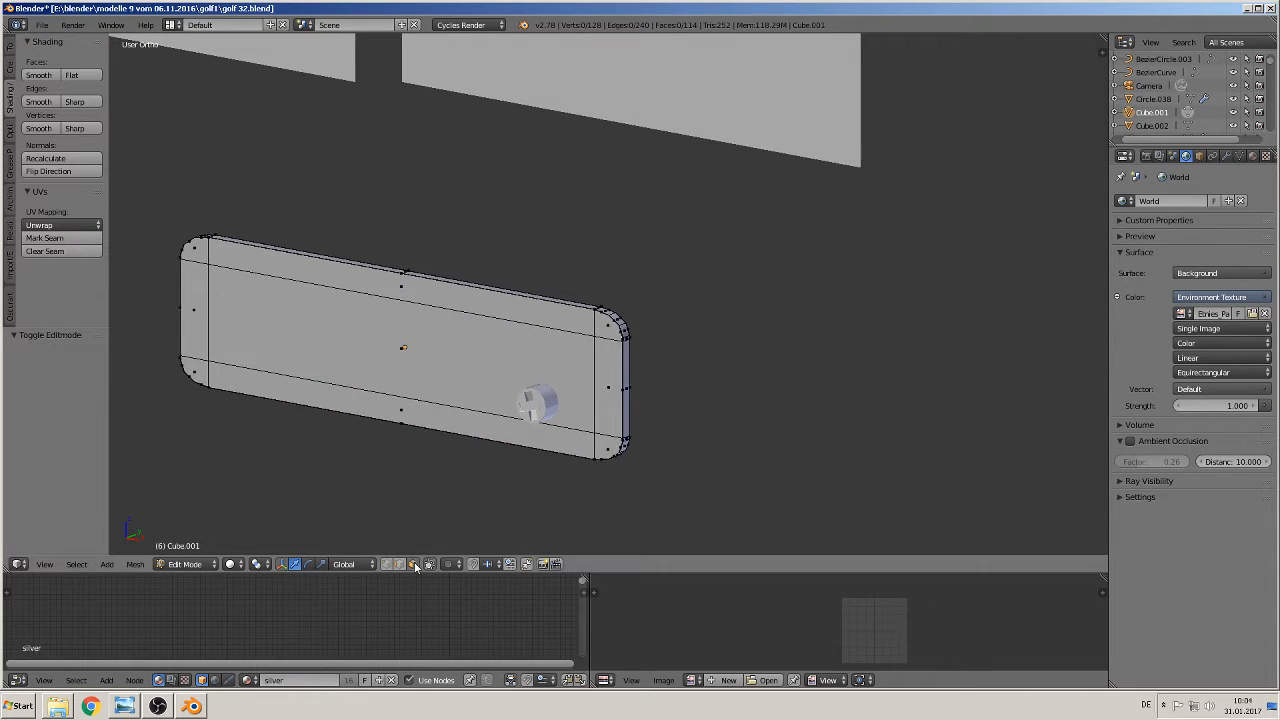
{"action": "left_click", "coordinate": [598, 450]}
{"action": "left_click", "coordinate": [537, 442], "text": "shift"}
{"action": "left_click", "coordinate": [534, 376], "text": "shift"}
{"action": "left_click", "coordinate": [602, 366], "text": "shift"}
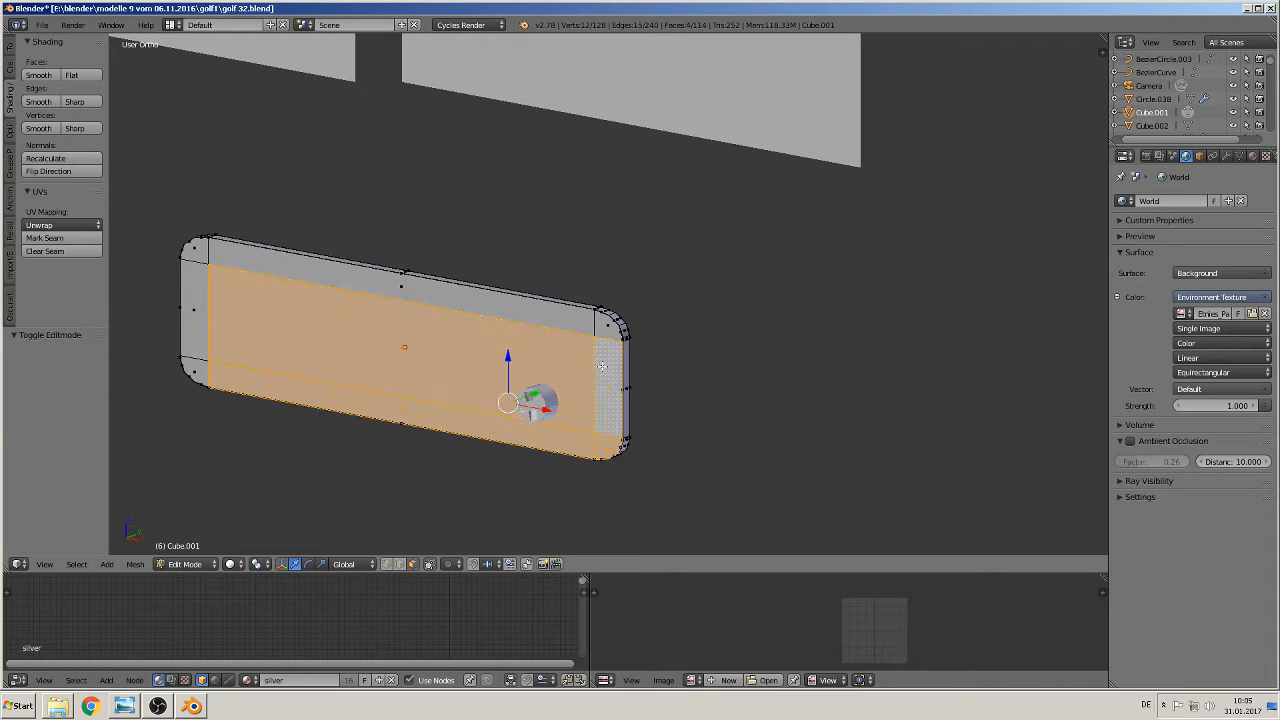
{"action": "left_click", "coordinate": [607, 325], "text": "shift"}
{"action": "left_click", "coordinate": [492, 302], "text": "shift"}
{"action": "left_click", "coordinate": [196, 250], "text": "shift"}
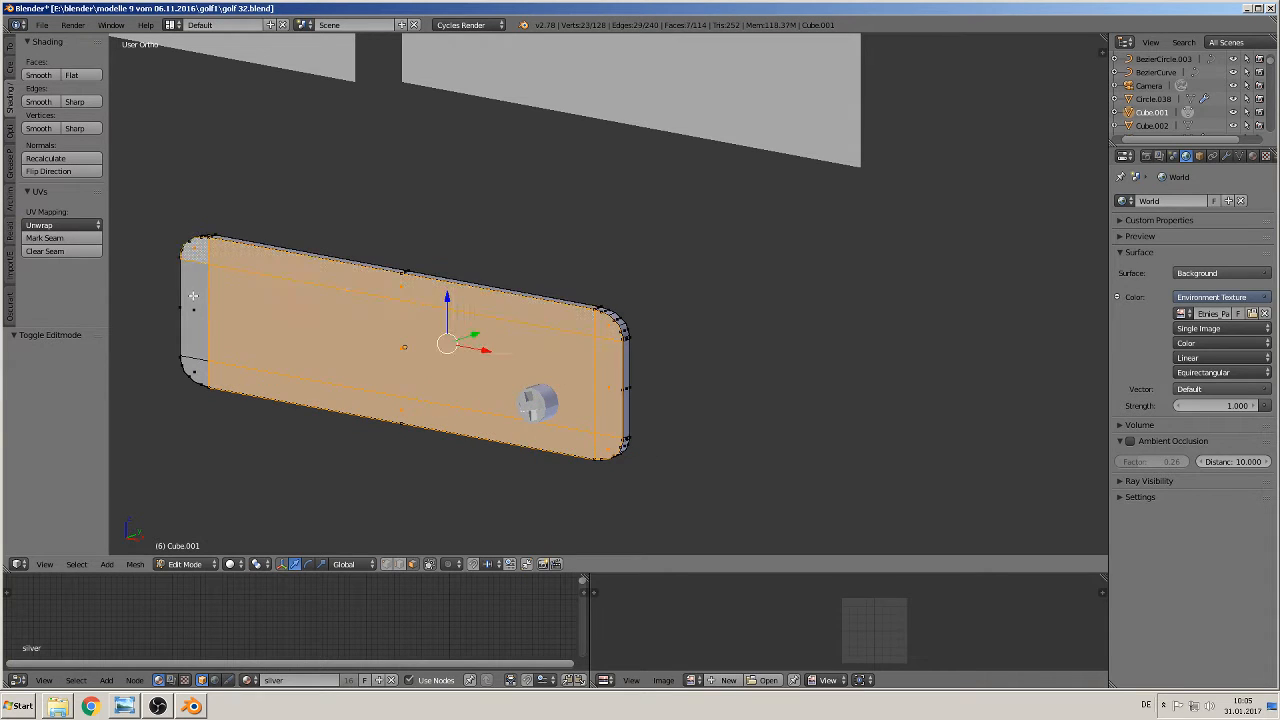
{"action": "left_click", "coordinate": [192, 310], "text": "shift"}
{"action": "left_click", "coordinate": [193, 372], "text": "shift"}
{"action": "scroll", "coordinate": [305, 435], "scroll_direction": "down", "scroll_amount": 3}
{"action": "middle_click_drag", "start_coordinate": [305, 435], "coordinate": [327, 435]}
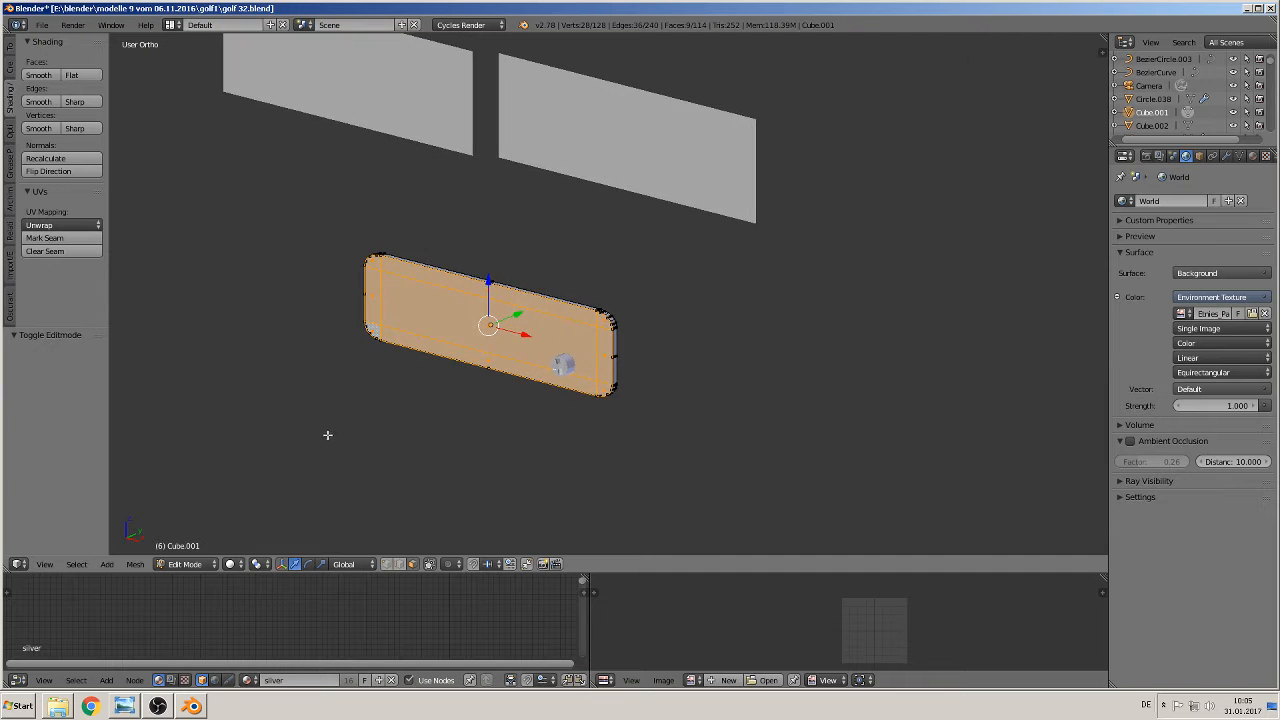
{"action": "key", "text": "shift+d"}
{"action": "right_click", "coordinate": [468, 362]}
{"action": "key", "text": "g"}
{"action": "key", "text": "y"}
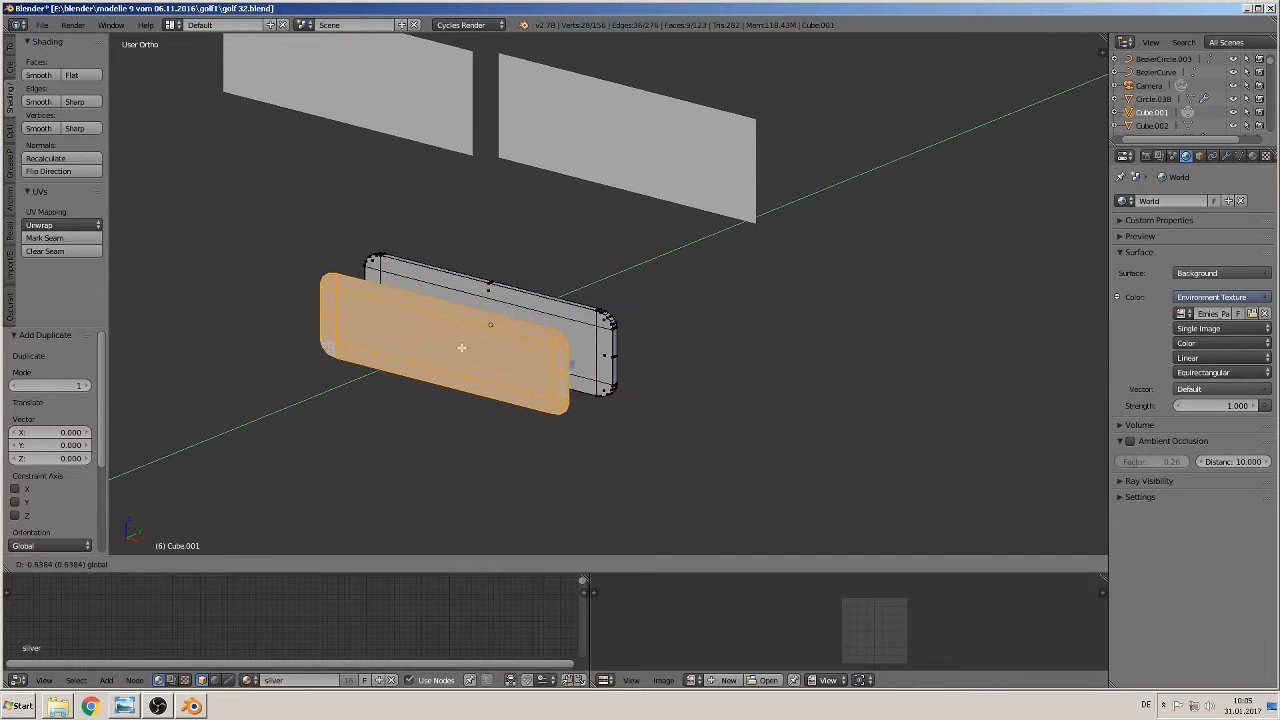
{"action": "left_click", "coordinate": [343, 414]}
Separate the duplicated front faces into their own object
{"action": "middle_click_drag", "start_coordinate": [413, 377], "coordinate": [553, 387]}
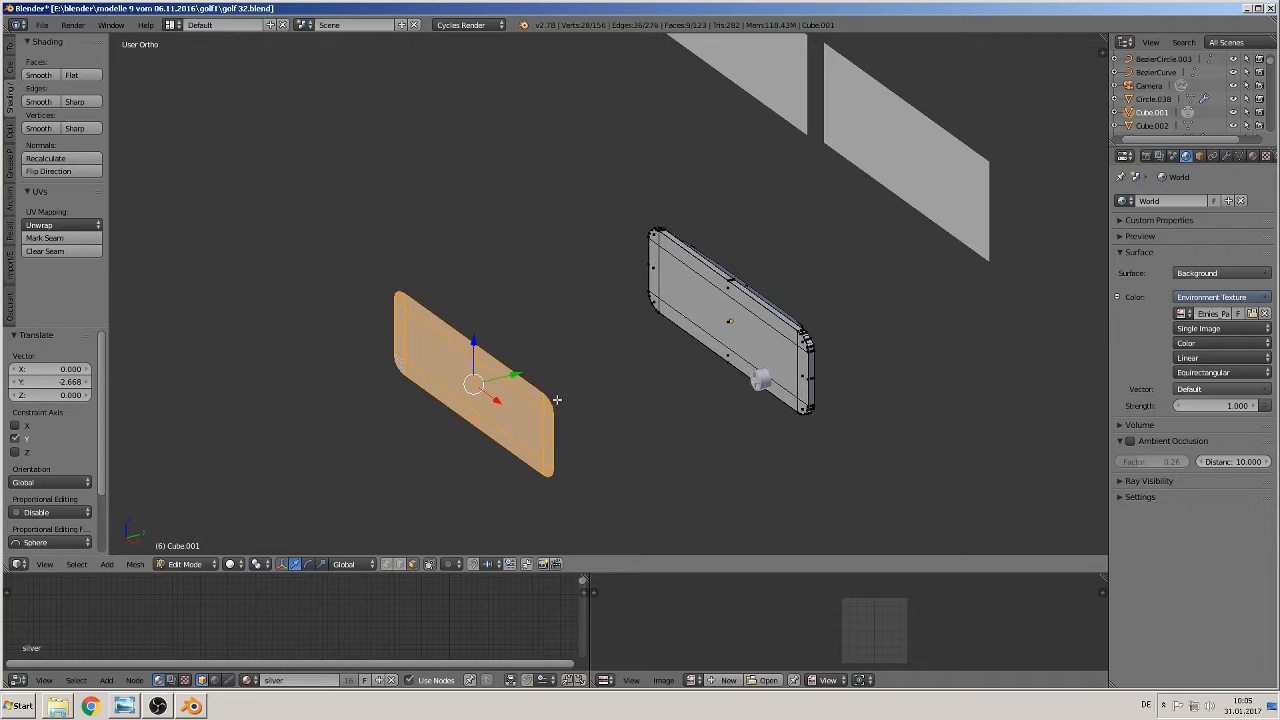
{"action": "key", "text": "p"}
{"action": "left_click", "coordinate": [557, 399]}
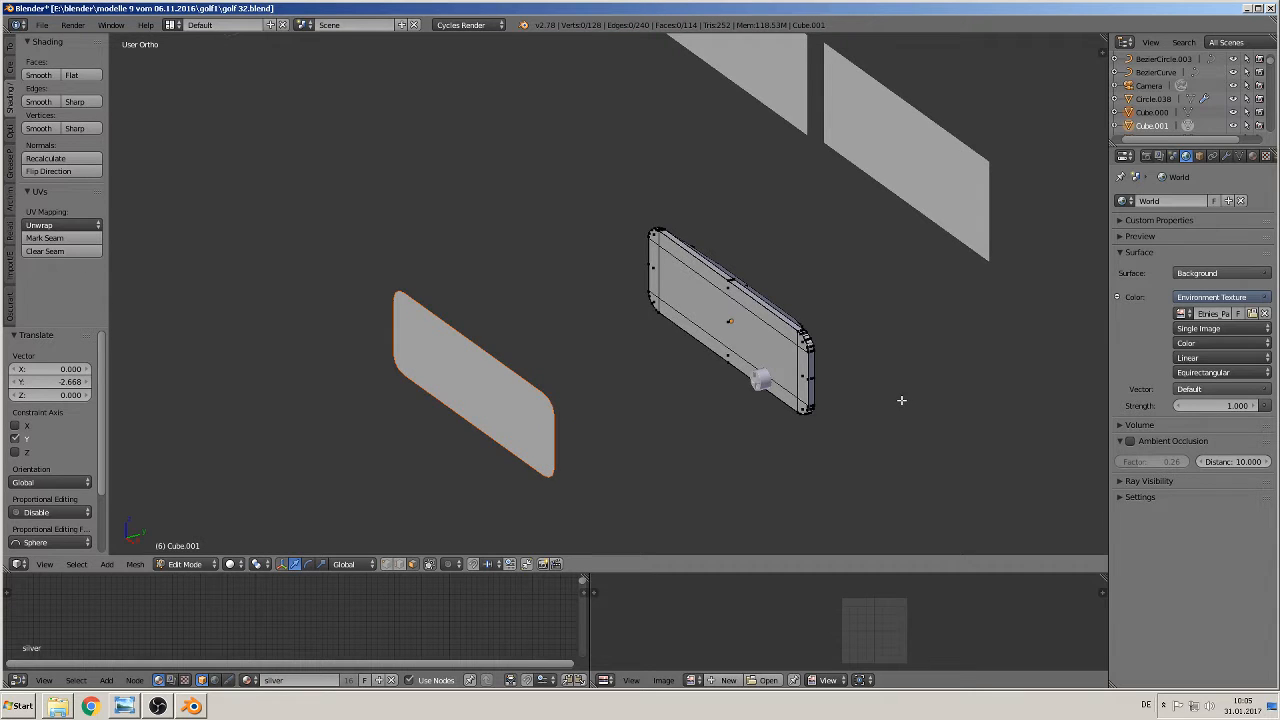
Start the Screencast Keys display in the 3D view
{"action": "key", "text": "n"}
{"action": "scroll", "coordinate": [1035, 457], "scroll_direction": "down", "scroll_amount": 2}
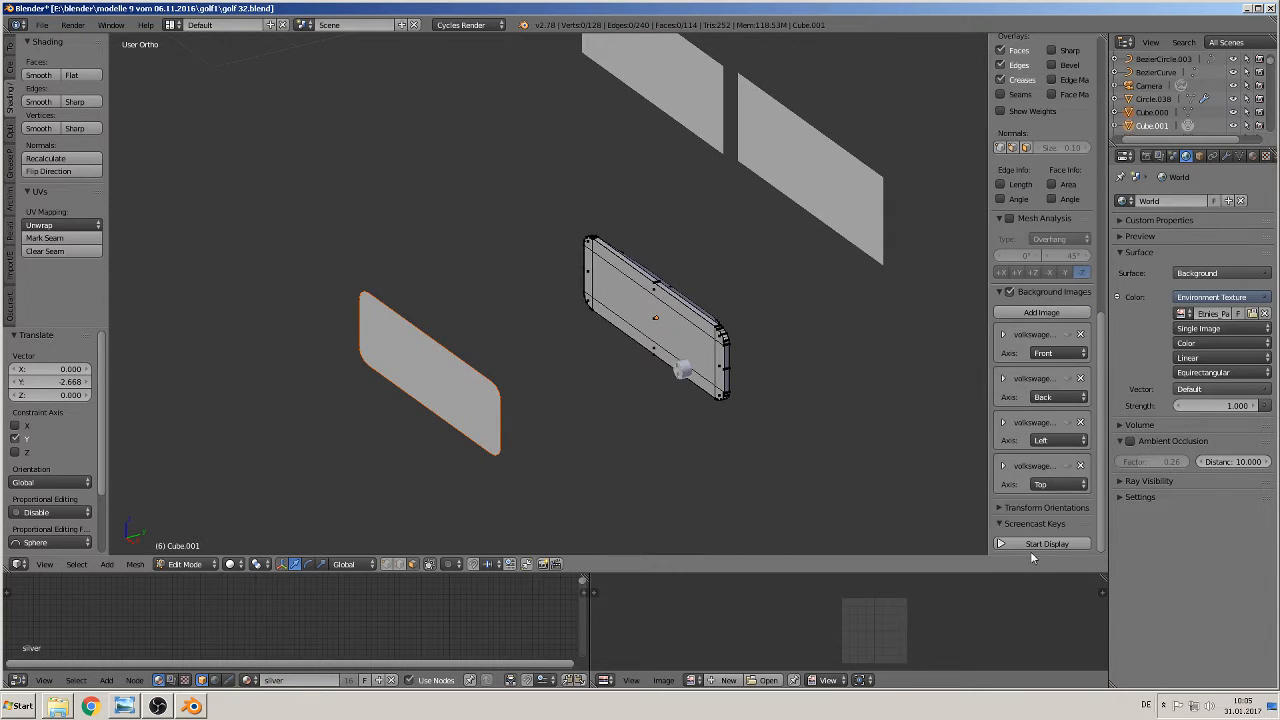
{"action": "left_click", "coordinate": [1027, 546]}
Leave the original plate's mesh and open the separated flat plate for mesh editing
{"action": "scroll", "coordinate": [600, 437], "scroll_direction": "up", "scroll_amount": 4}
{"action": "key", "text": "Tab"}
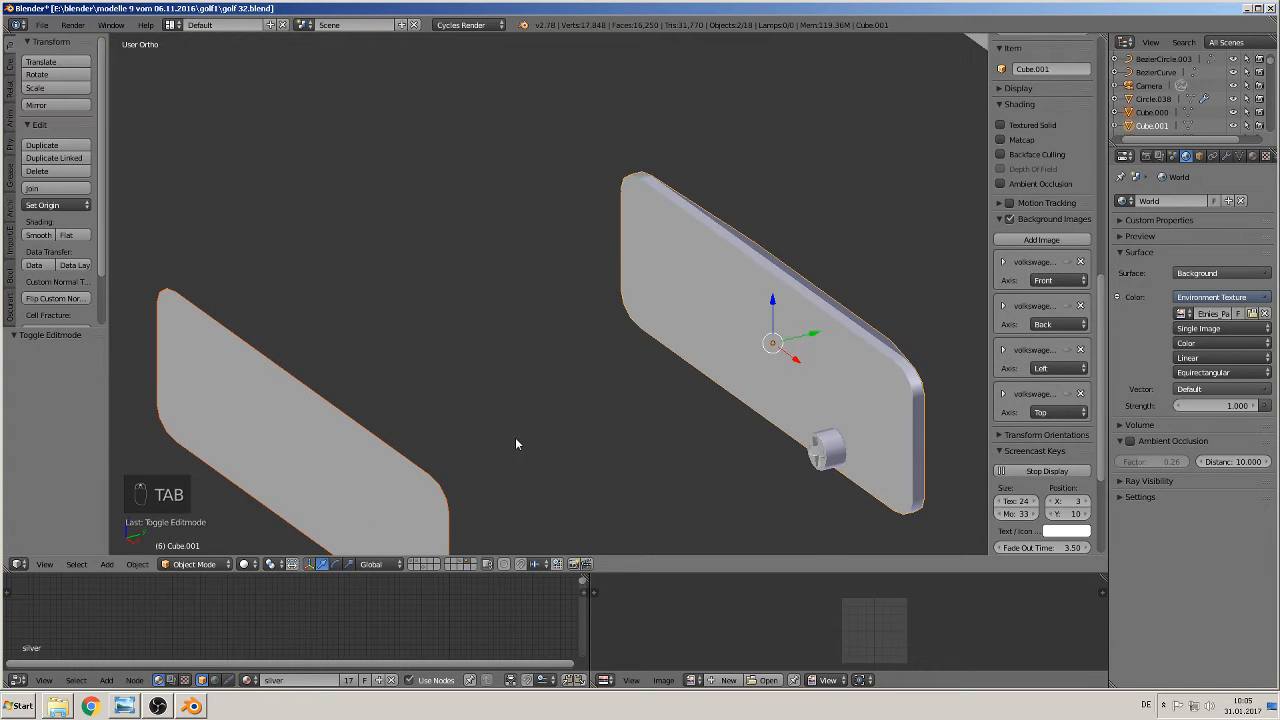
{"action": "right_click", "coordinate": [376, 466]}
{"action": "key", "text": "Tab"}
{"action": "middle_click_drag", "start_coordinate": [528, 402], "coordinate": [681, 330]}
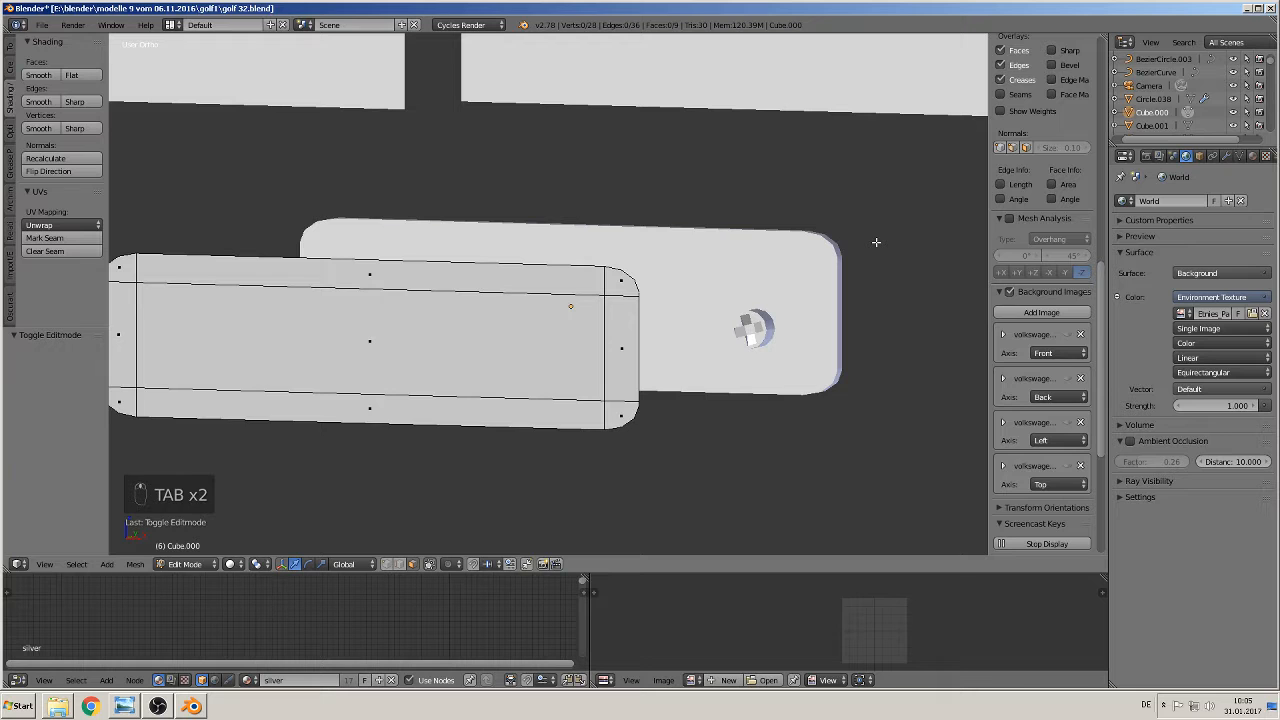
{"action": "key", "text": "KP_1"}
{"action": "scroll", "coordinate": [851, 251], "scroll_direction": "down", "scroll_amount": 5}
{"action": "middle_click_drag", "start_coordinate": [786, 337], "coordinate": [654, 410]}
{"action": "scroll", "coordinate": [522, 373], "scroll_direction": "up", "scroll_amount": 2}
{"action": "middle_click_drag", "start_coordinate": [714, 314], "coordinate": [486, 382], "text": "shift"}
{"action": "scroll", "coordinate": [471, 428], "scroll_direction": "up", "scroll_amount": 3}
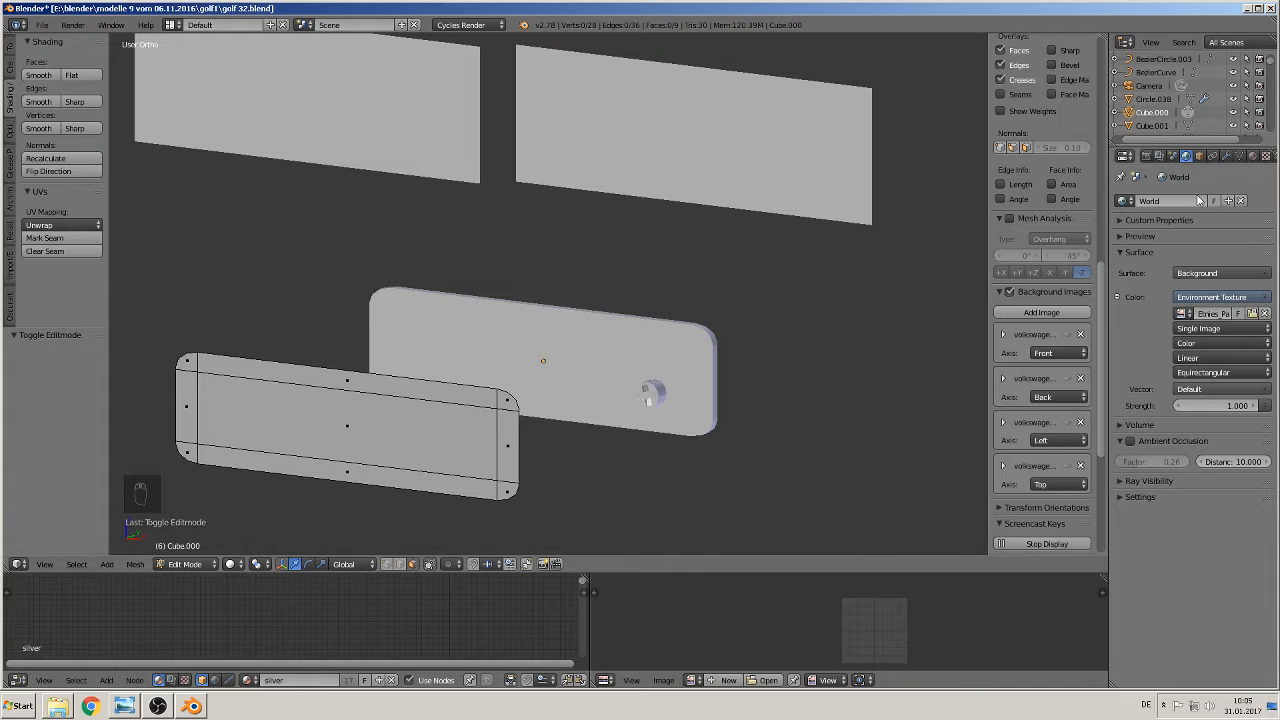
{"action": "key", "text": "Tab"}
{"action": "key", "text": "Tab"}
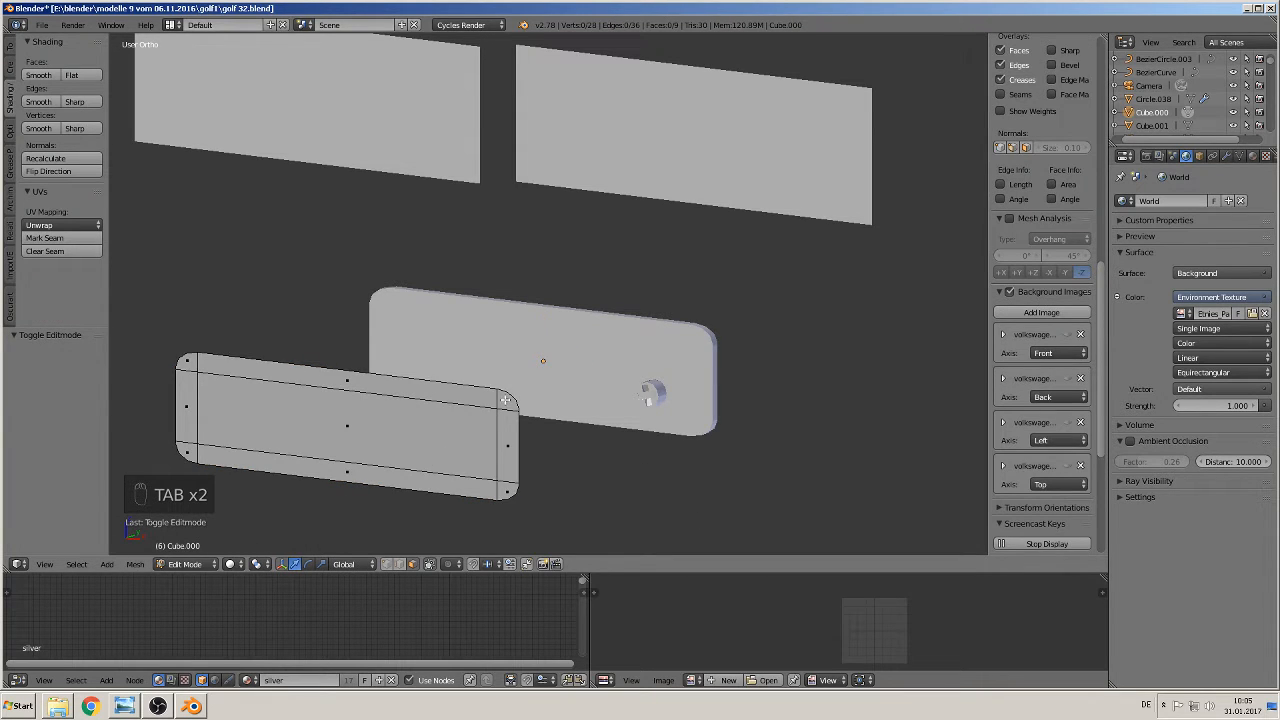
{"action": "key", "text": "l"}
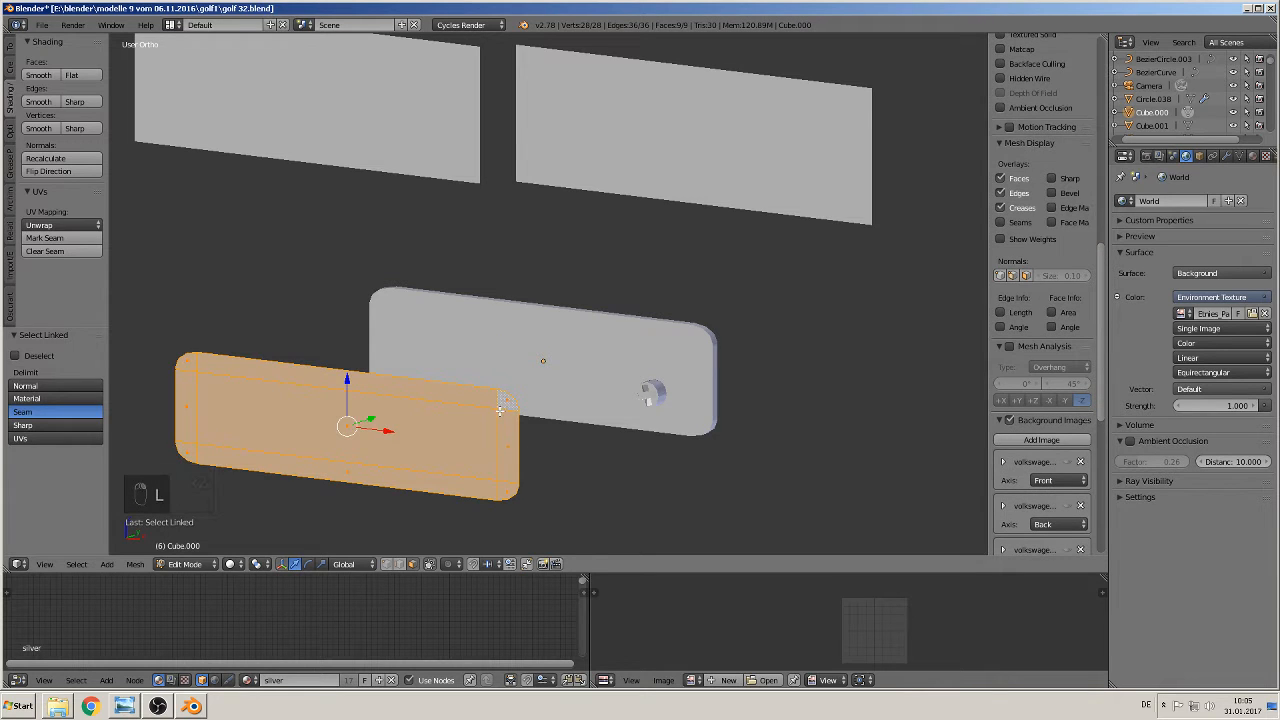
{"action": "key", "text": "Tab"}
{"action": "key", "text": "Tab"}
Scale the flat plate's centre face up by about 1.107, and by about 1.148 along Z
{"action": "right_click", "coordinate": [419, 476]}
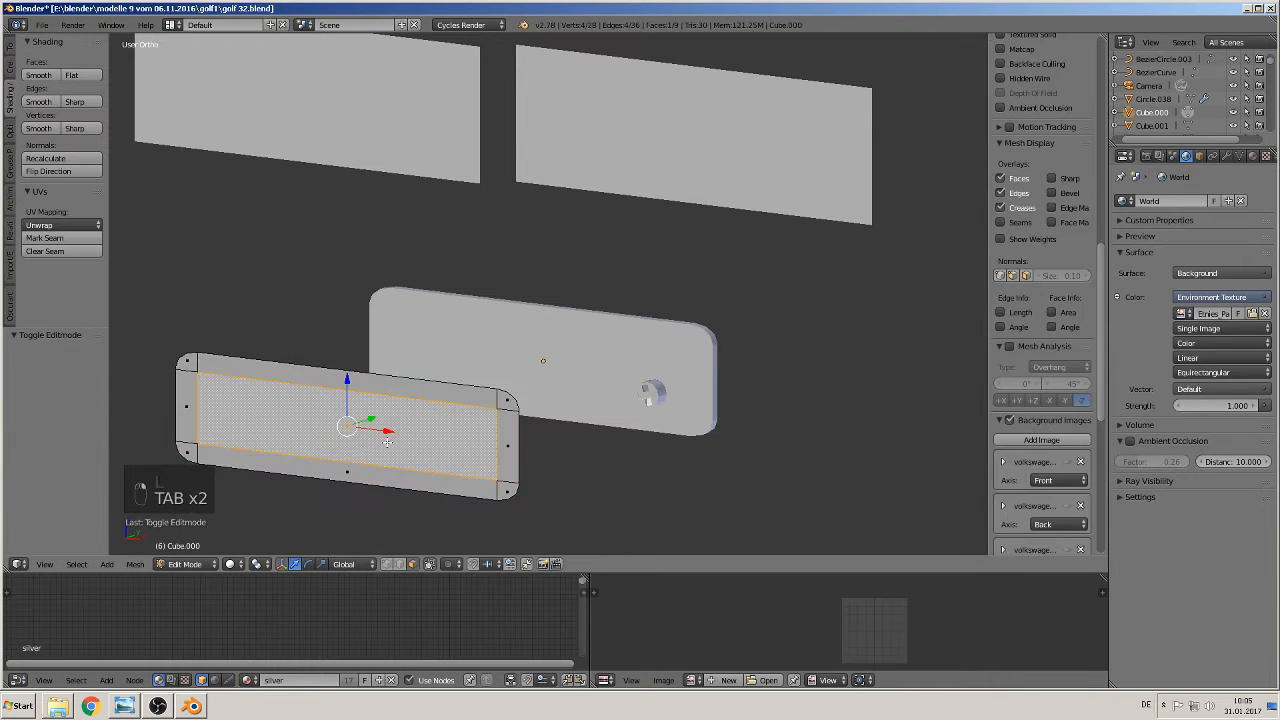
{"action": "key", "text": "s"}
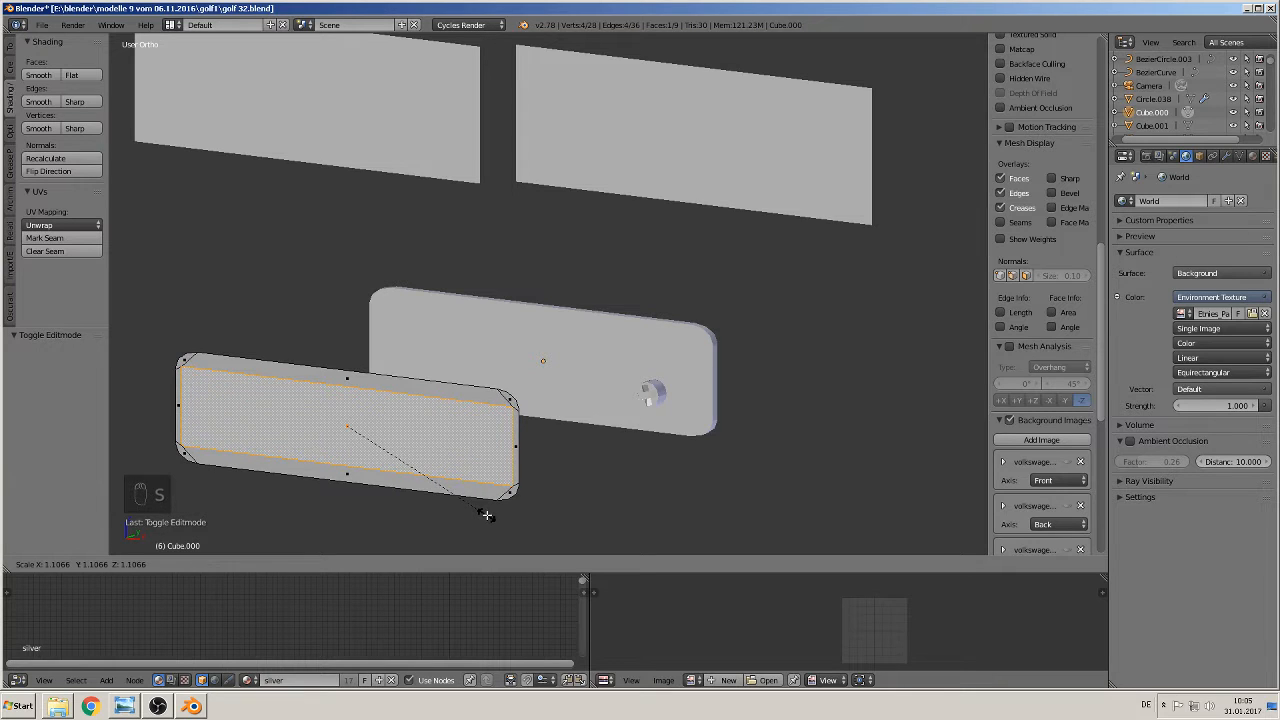
{"action": "left_click", "coordinate": [487, 515]}
{"action": "key", "text": "s"}
{"action": "key", "text": "z"}
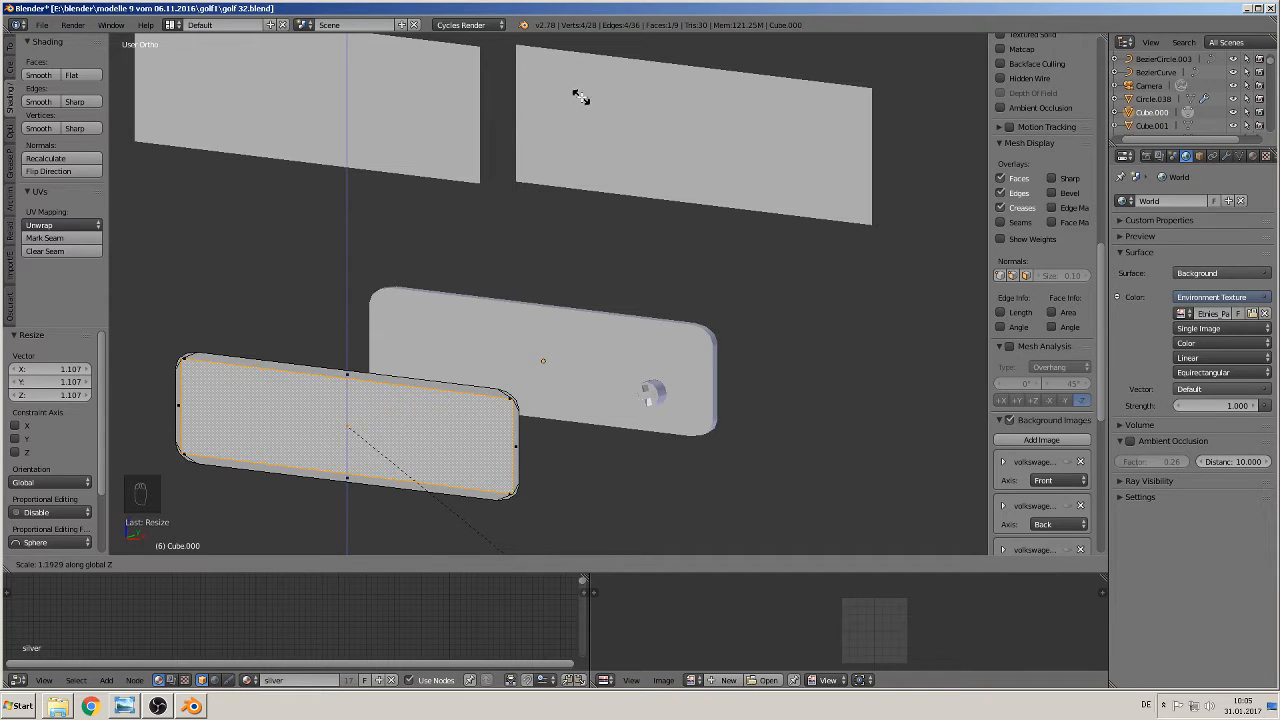
{"action": "left_click", "coordinate": [572, 86]}
Subdivide the enlarged centre face repeatedly with one cut each time into a 256-face grid
{"action": "middle_click_drag", "start_coordinate": [572, 86], "coordinate": [596, 231]}
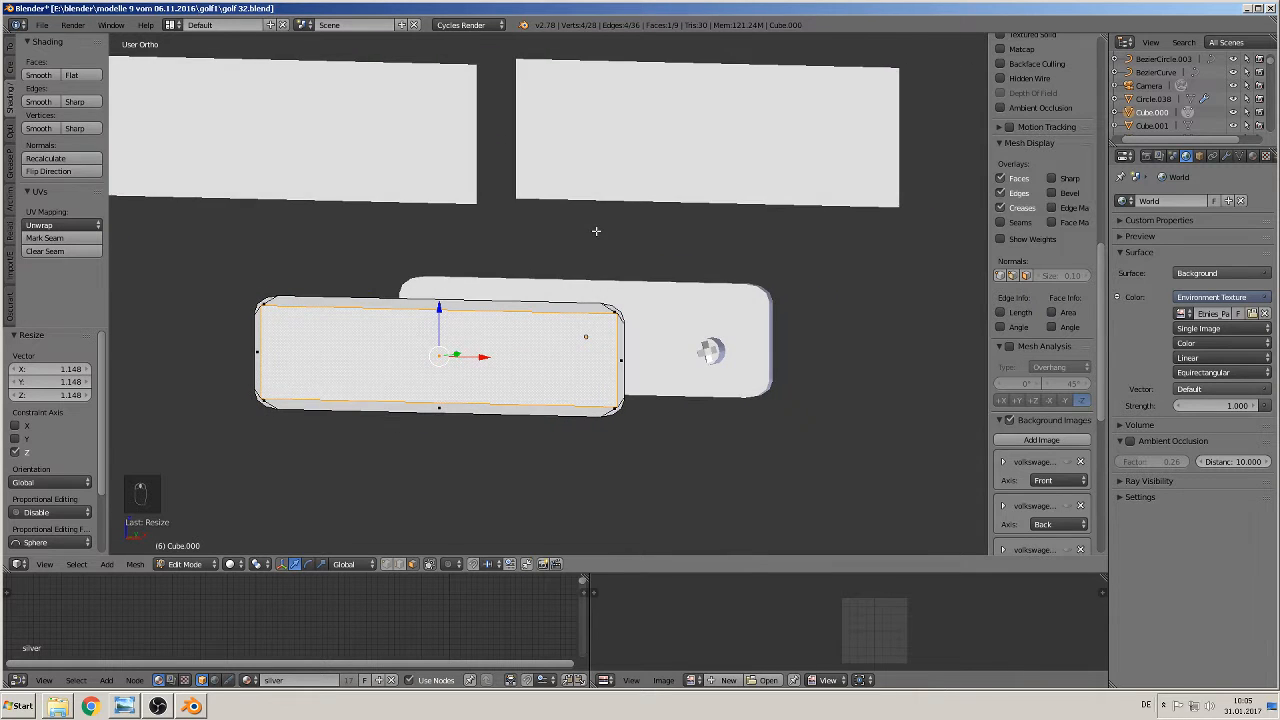
{"action": "scroll", "coordinate": [452, 357], "scroll_direction": "up", "scroll_amount": 3}
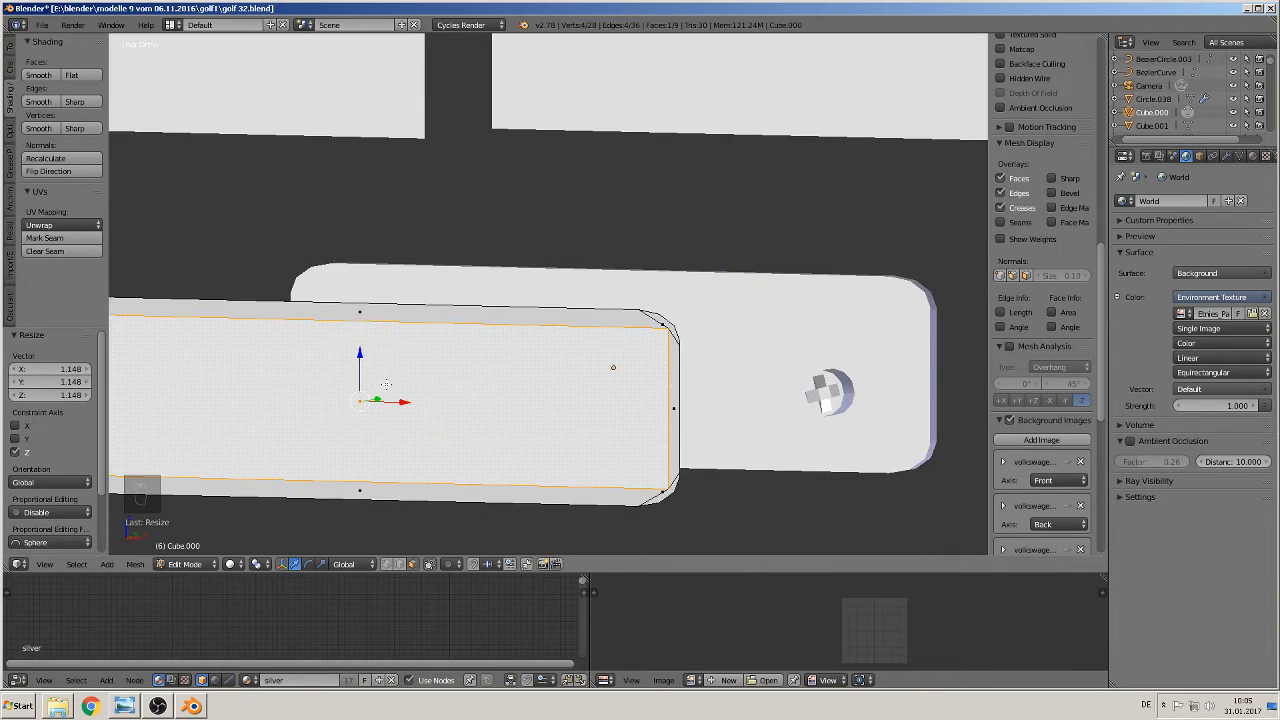
{"action": "mouse_move", "coordinate": [386, 385]}
{"action": "middle_mouse_down"}
{"action": "mouse_move", "coordinate": [430, 383]}
{"action": "mouse_move", "coordinate": [652, 305]}
{"action": "middle_mouse_up"}
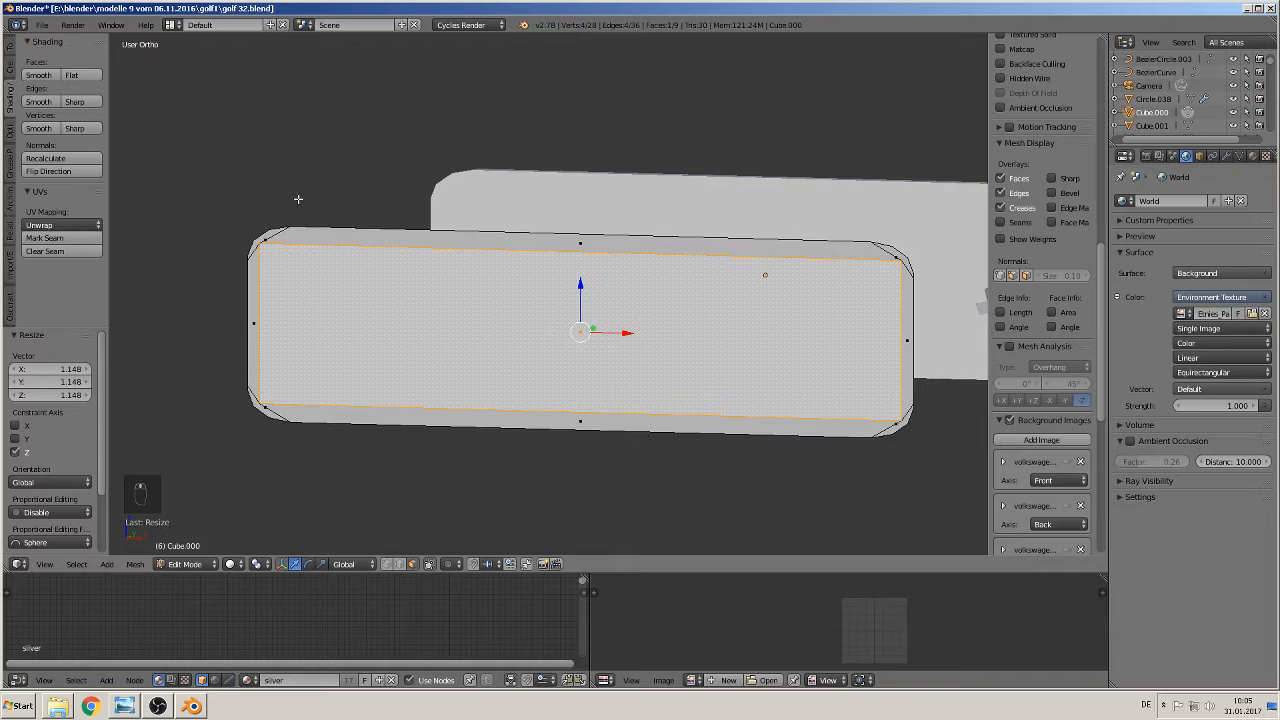
{"action": "left_click", "coordinate": [10, 47]}
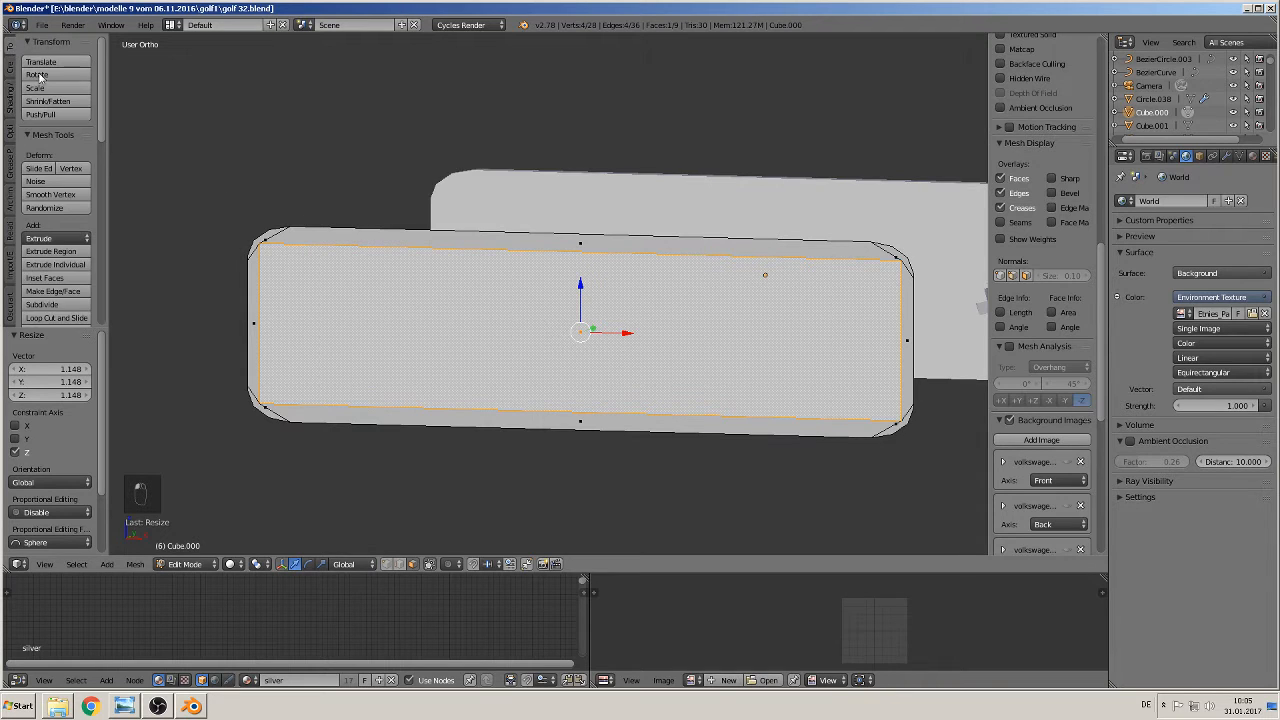
{"action": "left_click", "coordinate": [48, 305]}
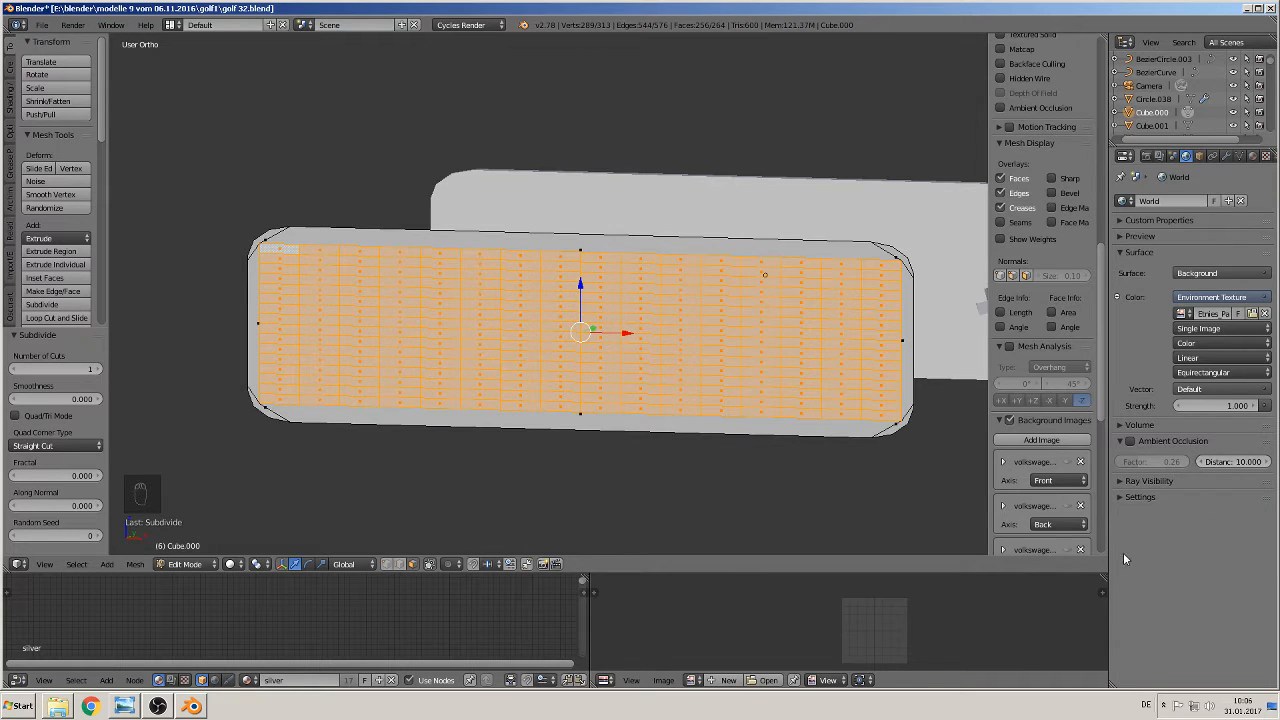
Apply Checker Deselect to the grid faces, switch to vertex selection and apply it again to keep only alternate vertices selected
{"action": "middle_click_drag", "start_coordinate": [608, 438], "coordinate": [476, 462], "text": "shift"}
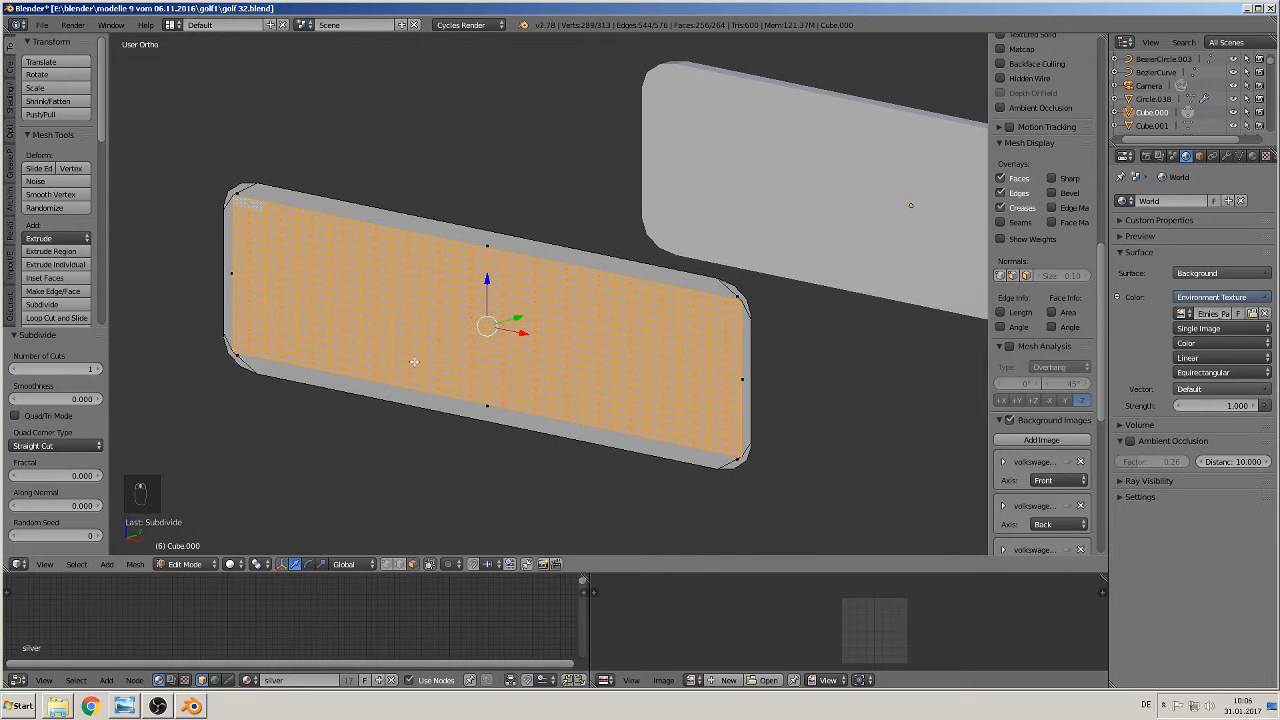
{"action": "left_click", "coordinate": [76, 564]}
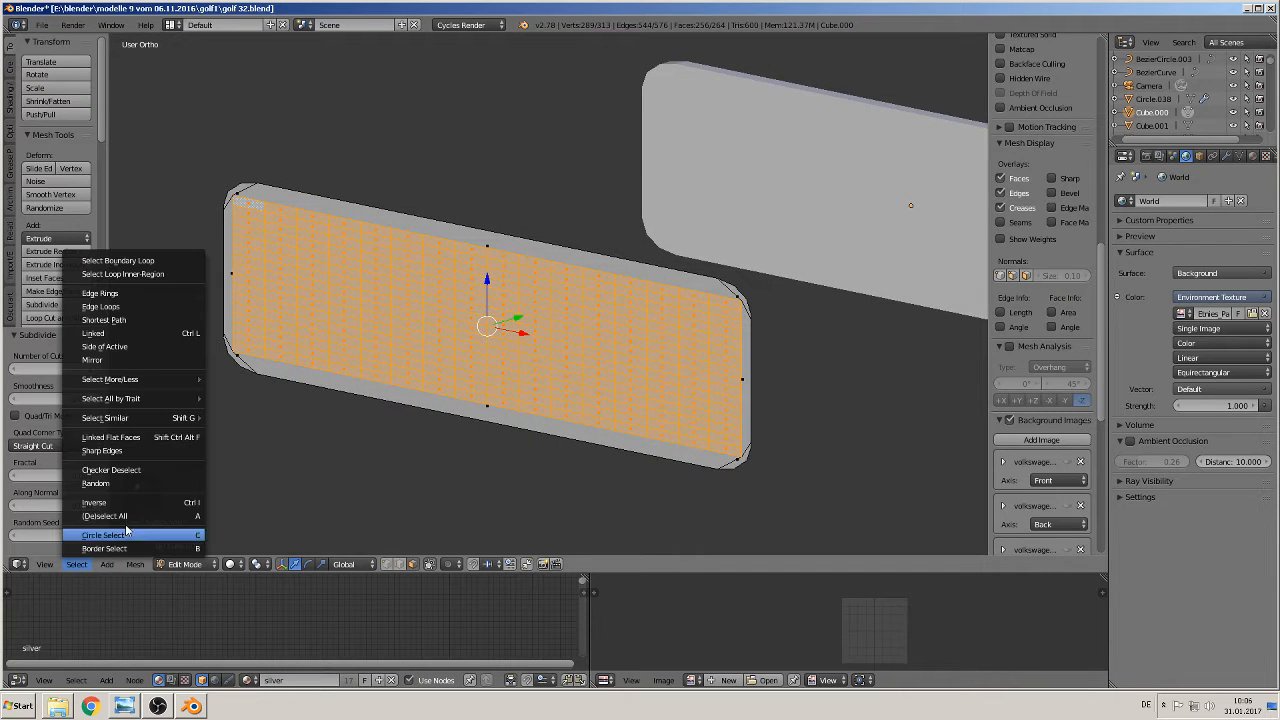
{"action": "left_click", "coordinate": [131, 470]}
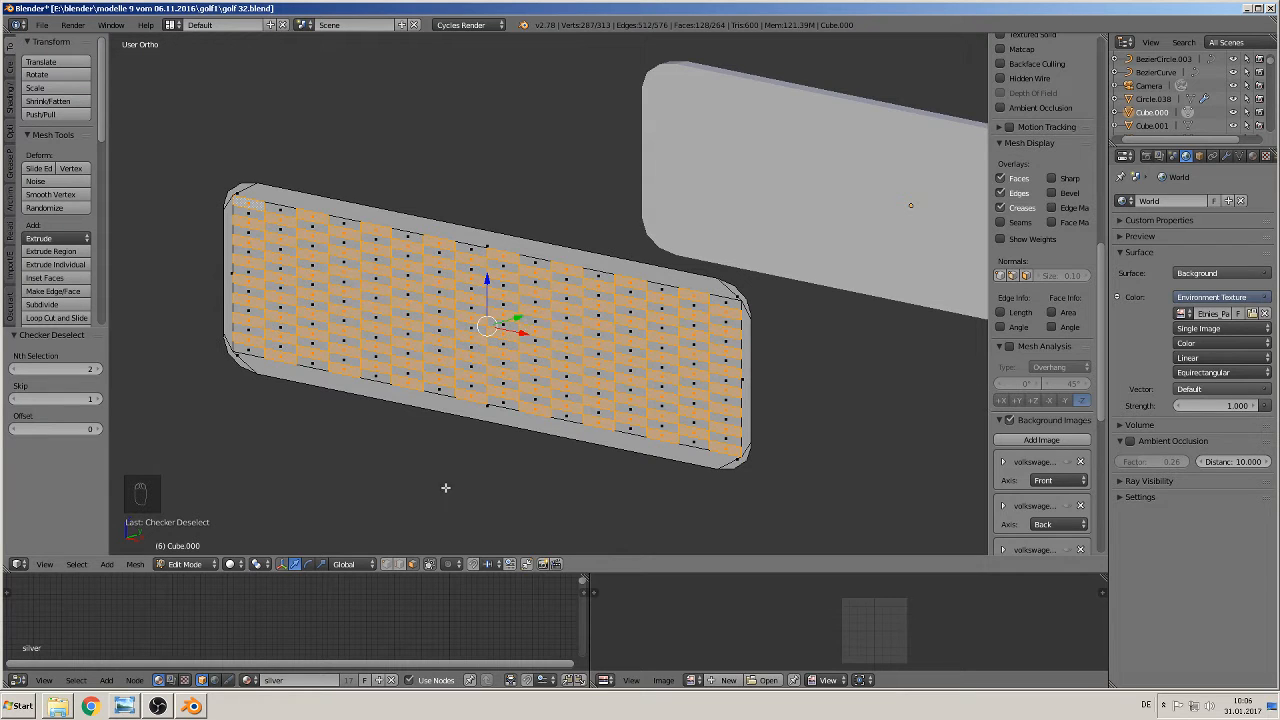
{"action": "left_click", "coordinate": [385, 567]}
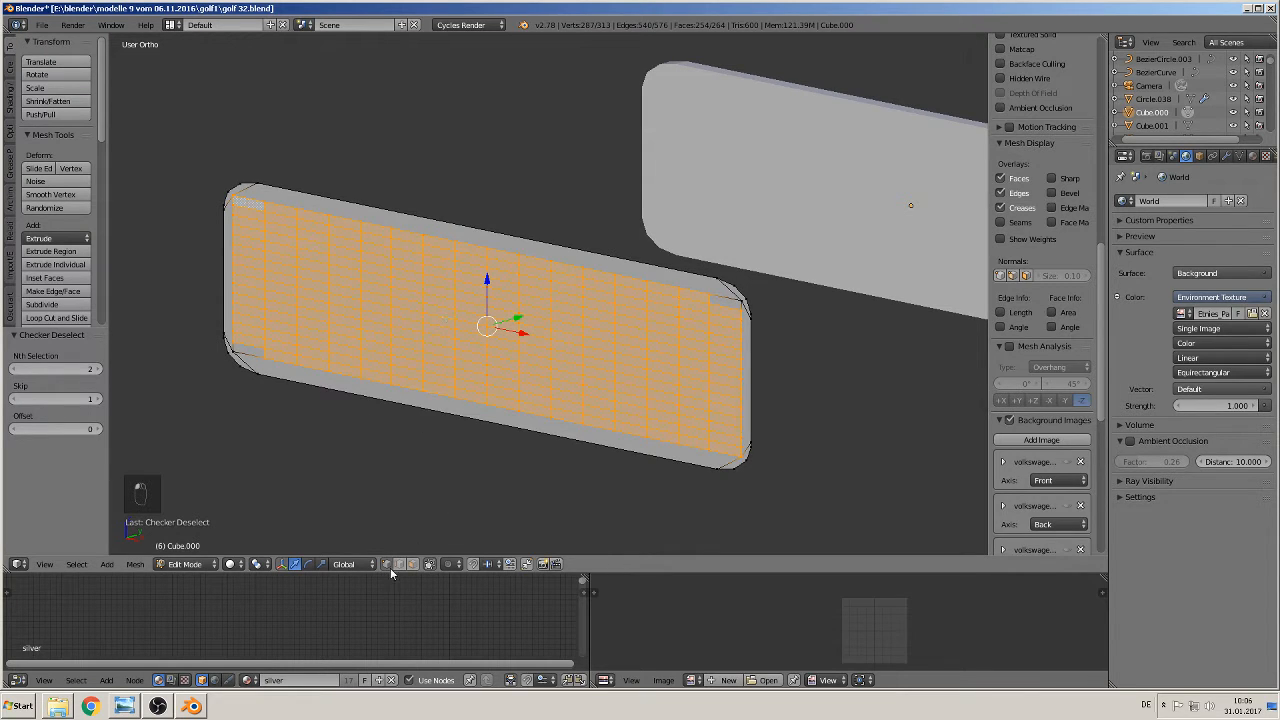
{"action": "left_click", "coordinate": [76, 564]}
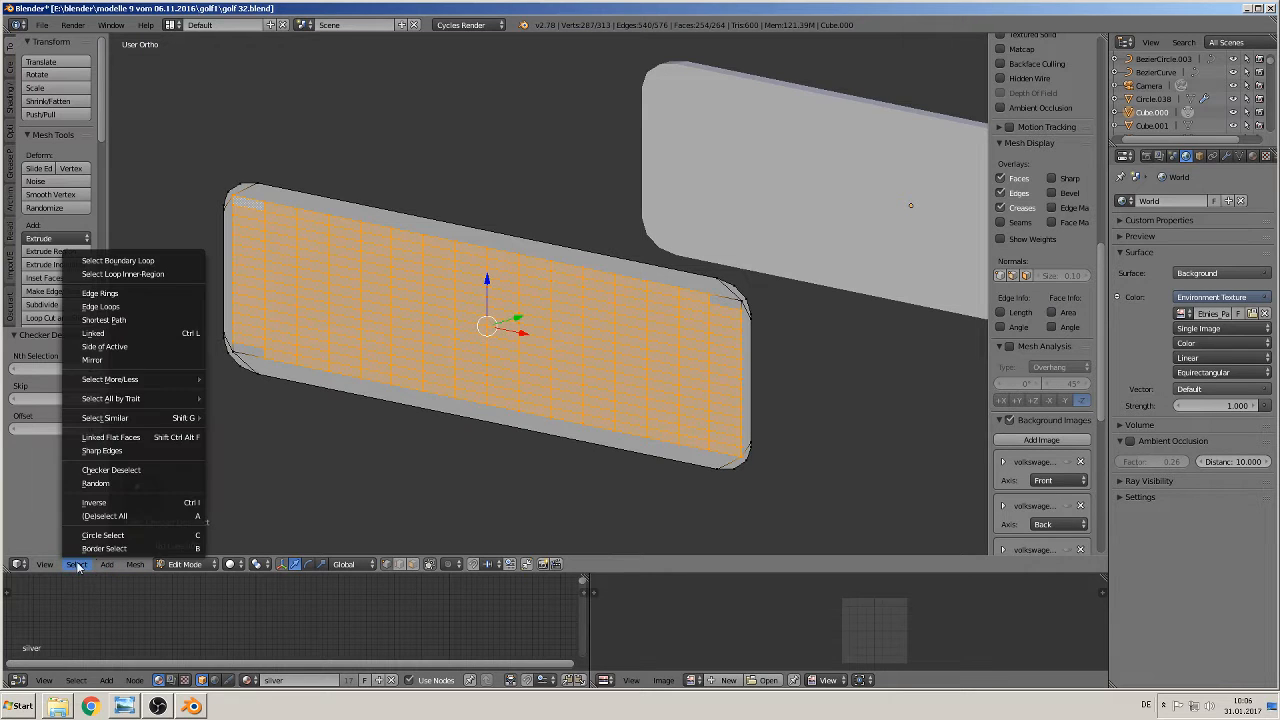
{"action": "left_click", "coordinate": [112, 470]}
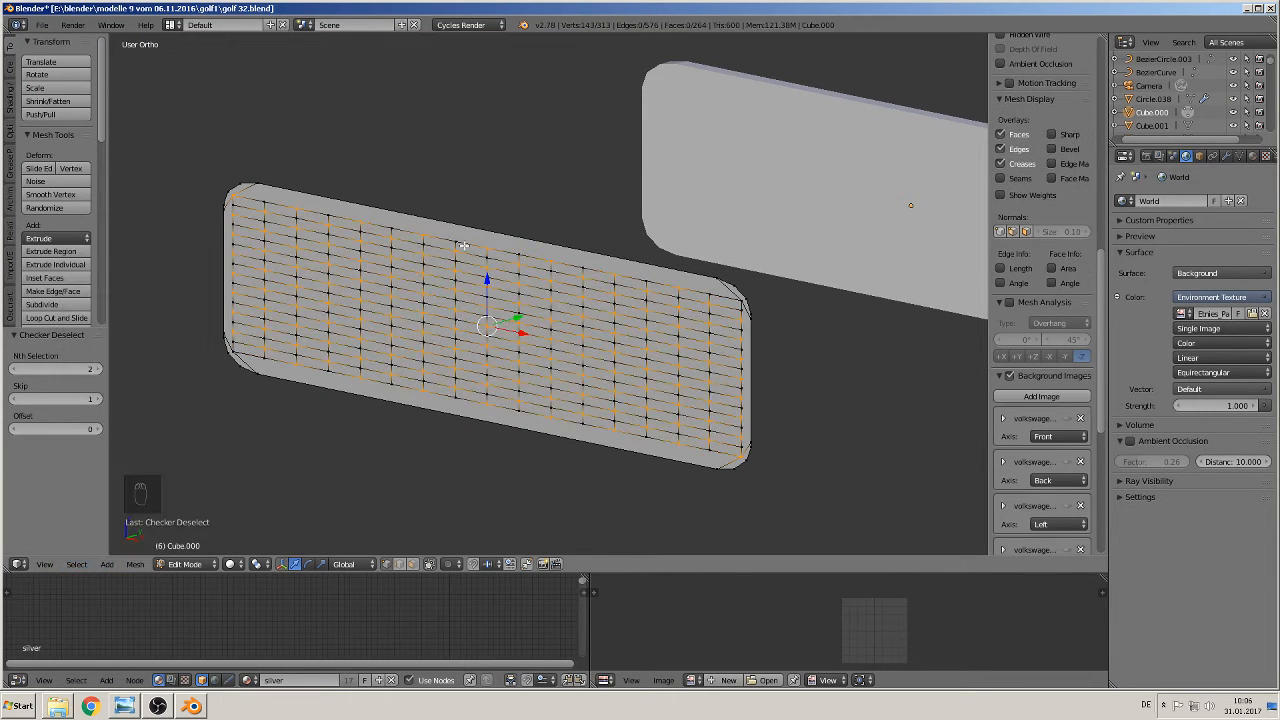
Move the selected alternate vertices about -0.045 along Y to give the plate a ridged surface, and leave mesh editing
{"action": "mouse_move", "coordinate": [417, 426]}
{"action": "middle_mouse_down"}
{"action": "mouse_move", "coordinate": [349, 437]}
{"action": "mouse_move", "coordinate": [437, 414]}
{"action": "middle_mouse_up"}
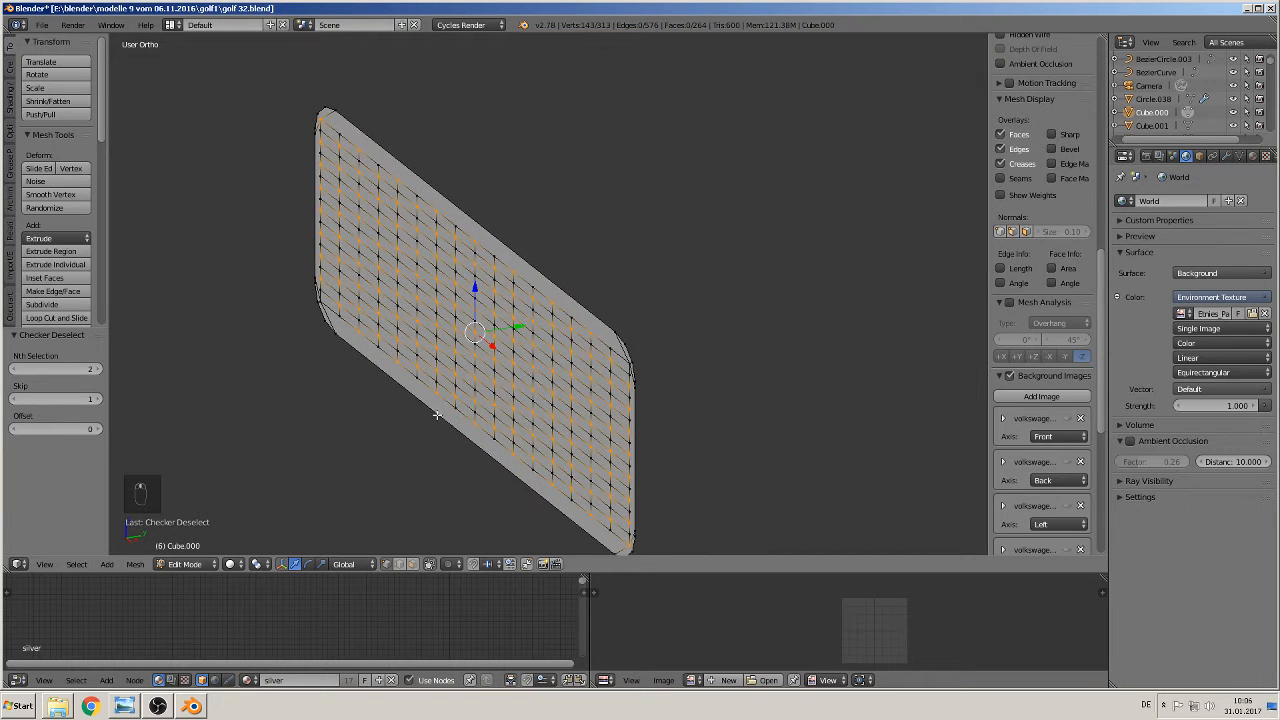
{"action": "mouse_move", "coordinate": [519, 329]}
{"action": "left_mouse_down"}
{"action": "mouse_move", "coordinate": [548, 338]}
{"action": "mouse_move", "coordinate": [508, 334]}
{"action": "left_mouse_up"}
{"action": "middle_click_drag", "start_coordinate": [508, 334], "coordinate": [672, 193]}
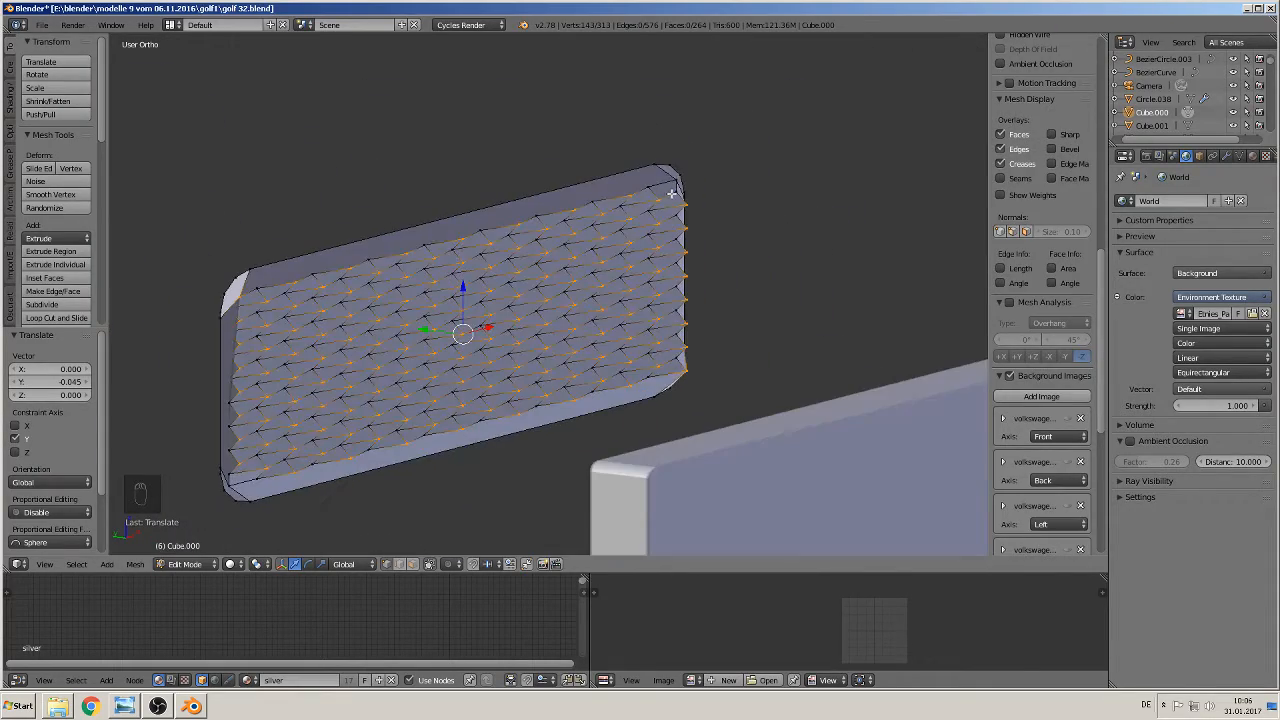
{"action": "middle_click_drag", "start_coordinate": [457, 358], "coordinate": [279, 363]}
{"action": "key", "text": "Tab"}
Set the ridged plate's origin to its geometry
{"action": "scroll", "coordinate": [547, 366], "scroll_direction": "down", "scroll_amount": 3}
{"action": "middle_click_drag", "start_coordinate": [548, 376], "coordinate": [569, 353]}
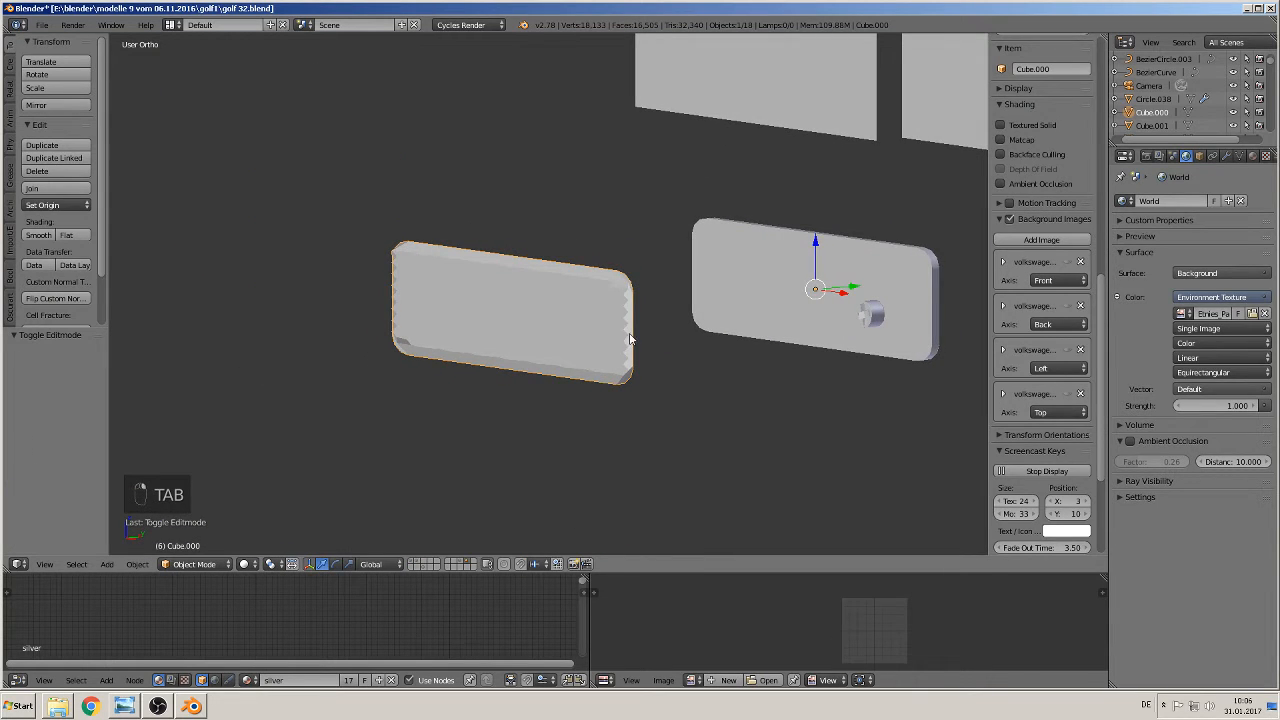
{"action": "middle_click_drag", "start_coordinate": [646, 346], "coordinate": [635, 355]}
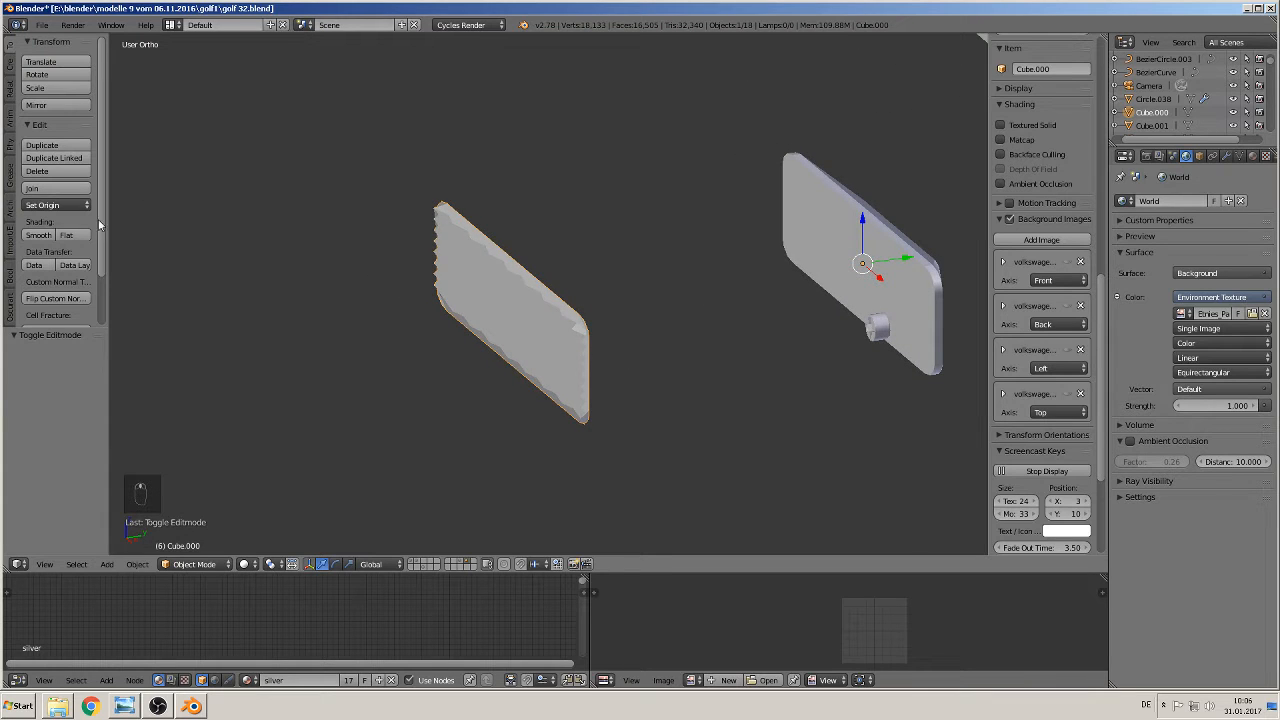
{"action": "left_click", "coordinate": [58, 205]}
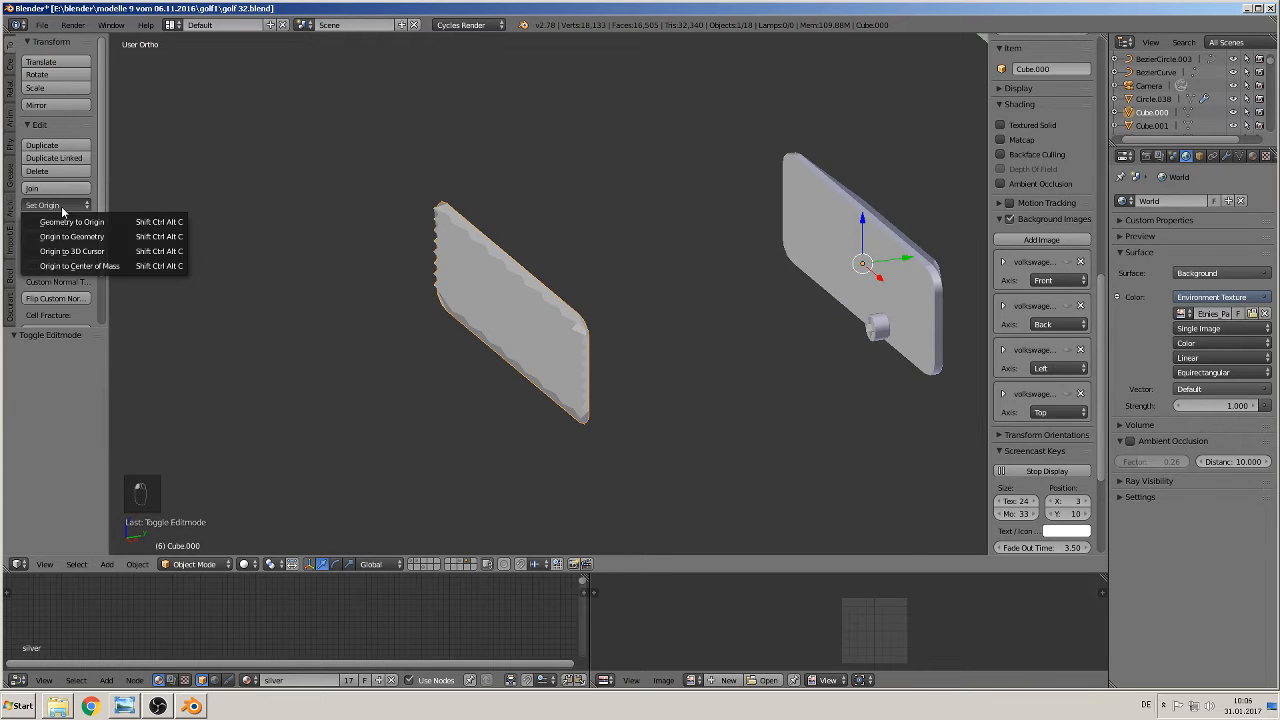
{"action": "left_click", "coordinate": [104, 237]}
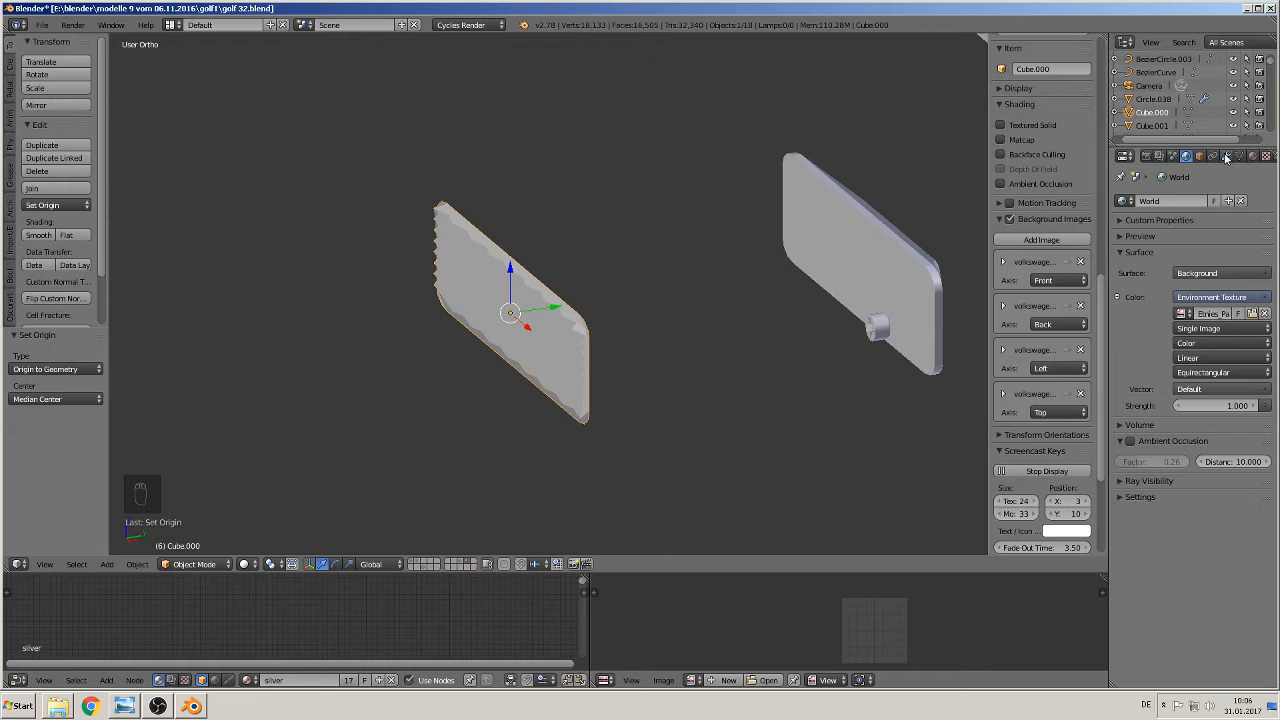
Try to thicken the ridged plate with a Solidify modifier at a thickness of about 0.277, and remove the modifier
{"action": "left_click", "coordinate": [1226, 157]}
{"action": "left_click", "coordinate": [1154, 201]}
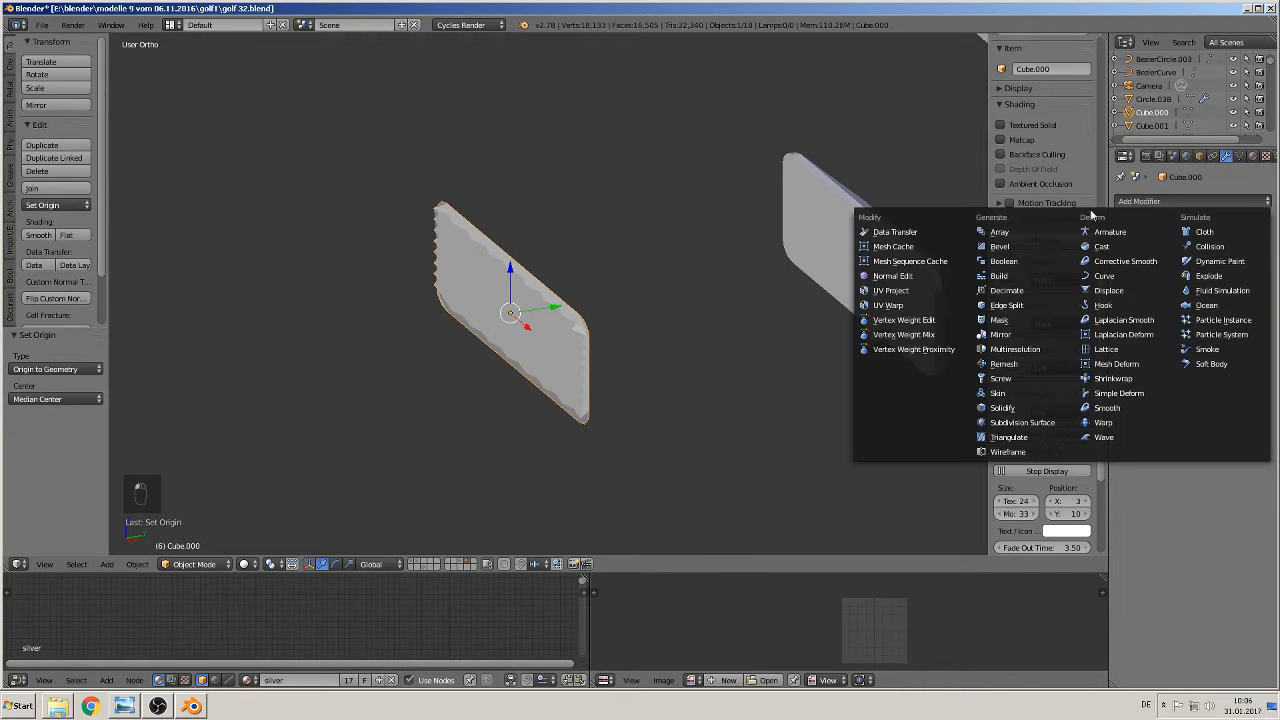
{"action": "left_click", "coordinate": [1005, 408]}
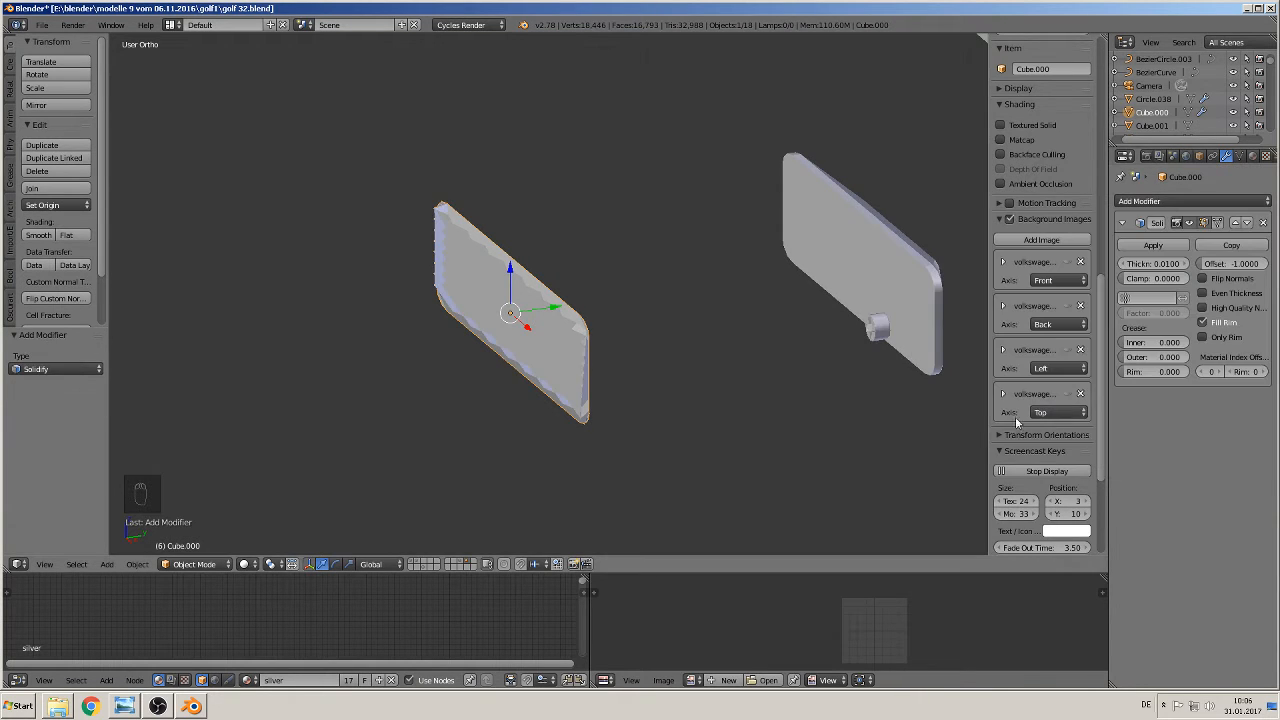
{"action": "scroll", "coordinate": [825, 394], "scroll_direction": "up", "scroll_amount": 1}
{"action": "middle_click_drag", "start_coordinate": [825, 394], "coordinate": [866, 363]}
{"action": "scroll", "coordinate": [825, 376], "scroll_direction": "up", "scroll_amount": 2}
{"action": "scroll", "coordinate": [837, 371], "scroll_direction": "up", "scroll_amount": 2}
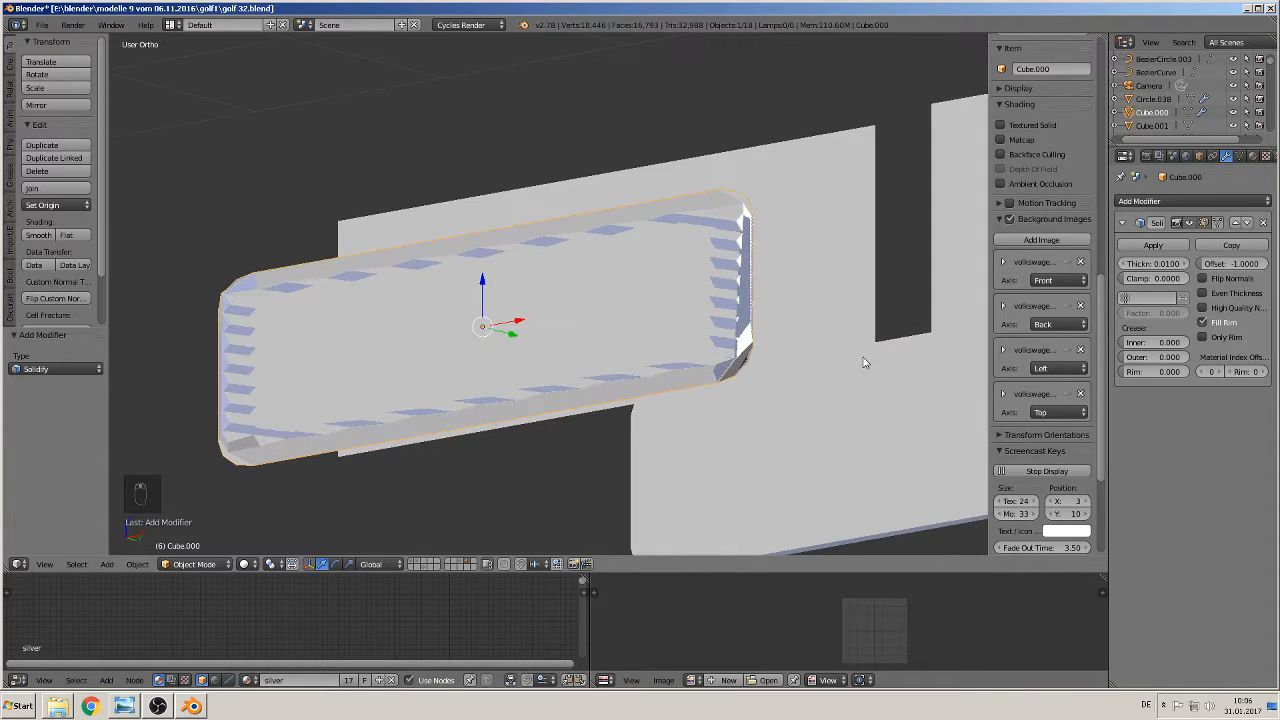
{"action": "scroll", "coordinate": [864, 367], "scroll_direction": "up", "scroll_amount": 2}
{"action": "left_click_drag", "start_coordinate": [1150, 263], "coordinate": [1200, 263]}
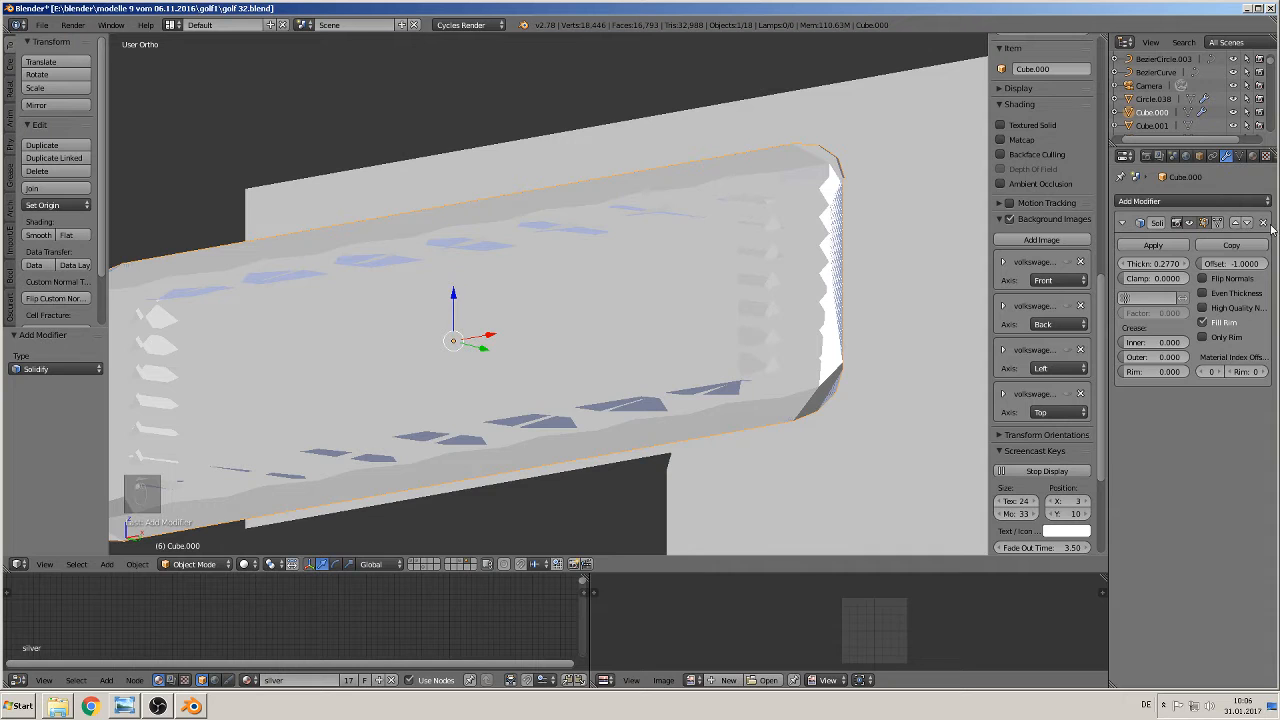
{"action": "left_click", "coordinate": [1263, 222]}
Extrude the ridged plate's entire mesh about 0.049 along Y to give it thickness, and leave mesh editing
{"action": "middle_click_drag", "start_coordinate": [849, 337], "coordinate": [756, 365]}
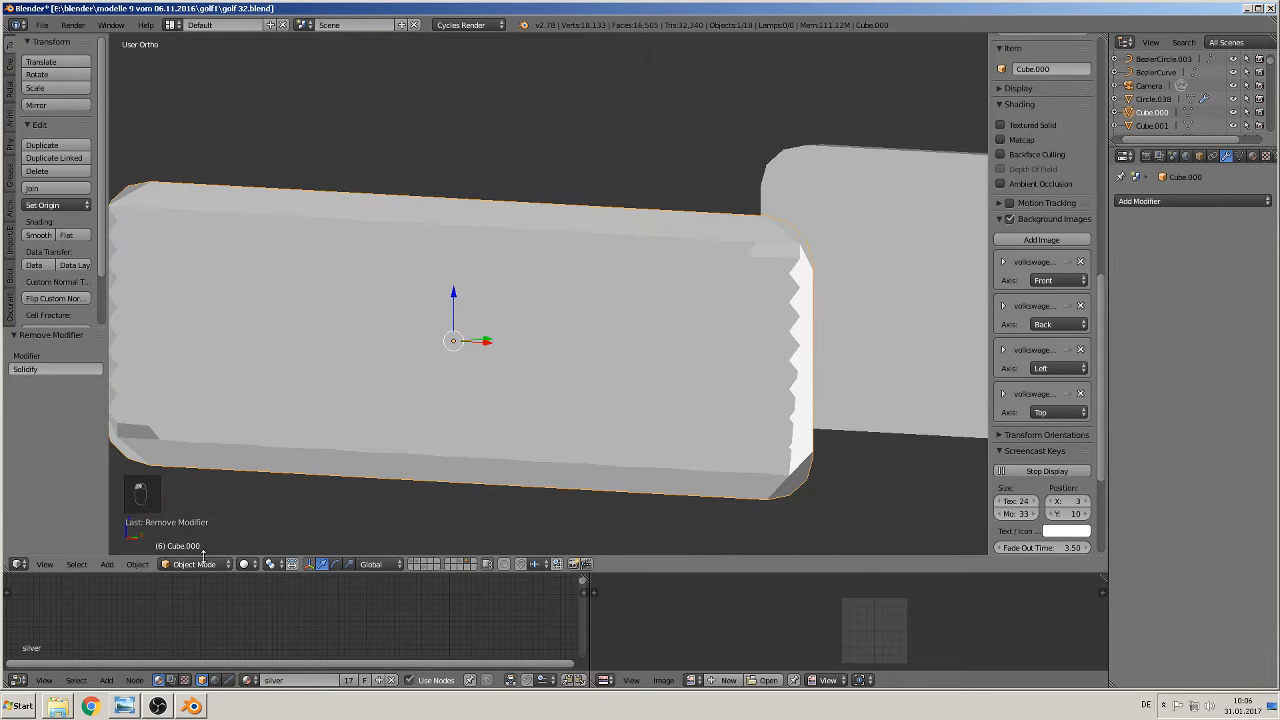
{"action": "middle_click_drag", "start_coordinate": [311, 540], "coordinate": [430, 445]}
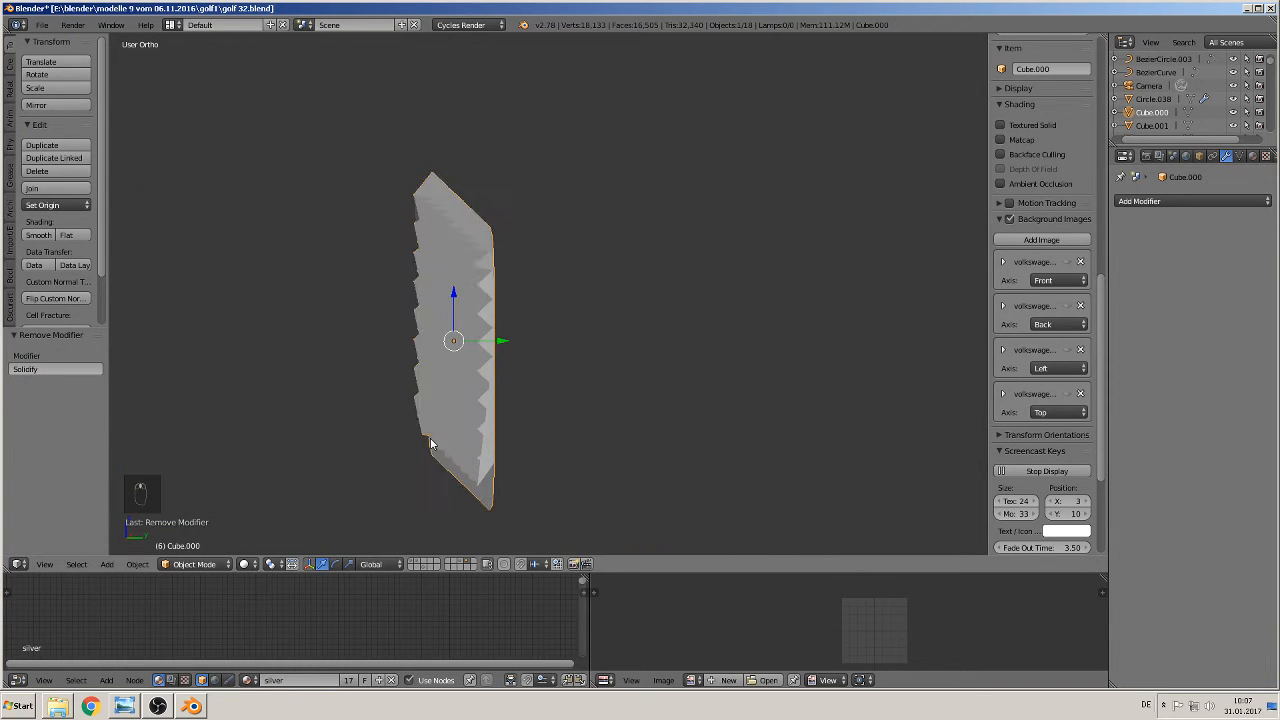
{"action": "key", "text": "Tab"}
{"action": "middle_click_drag", "start_coordinate": [456, 362], "coordinate": [527, 379]}
{"action": "key", "text": "a"}
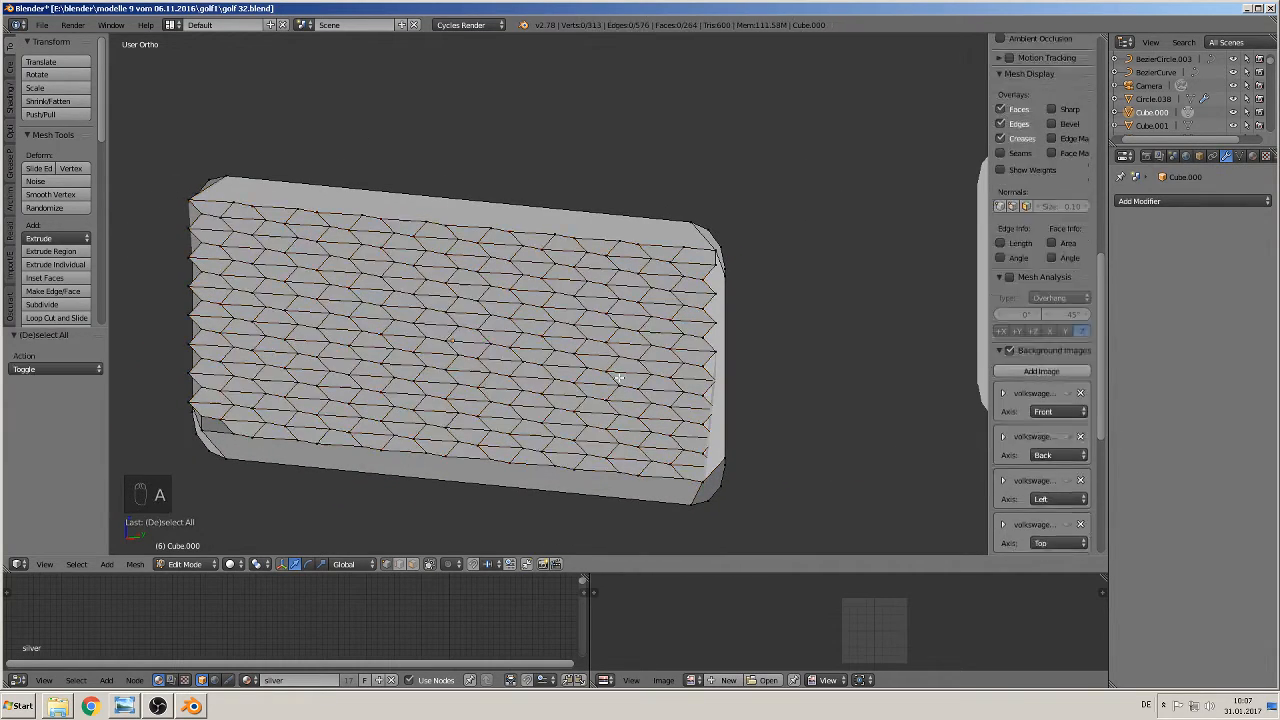
{"action": "key", "text": "a"}
{"action": "middle_click_drag", "start_coordinate": [617, 374], "coordinate": [574, 396]}
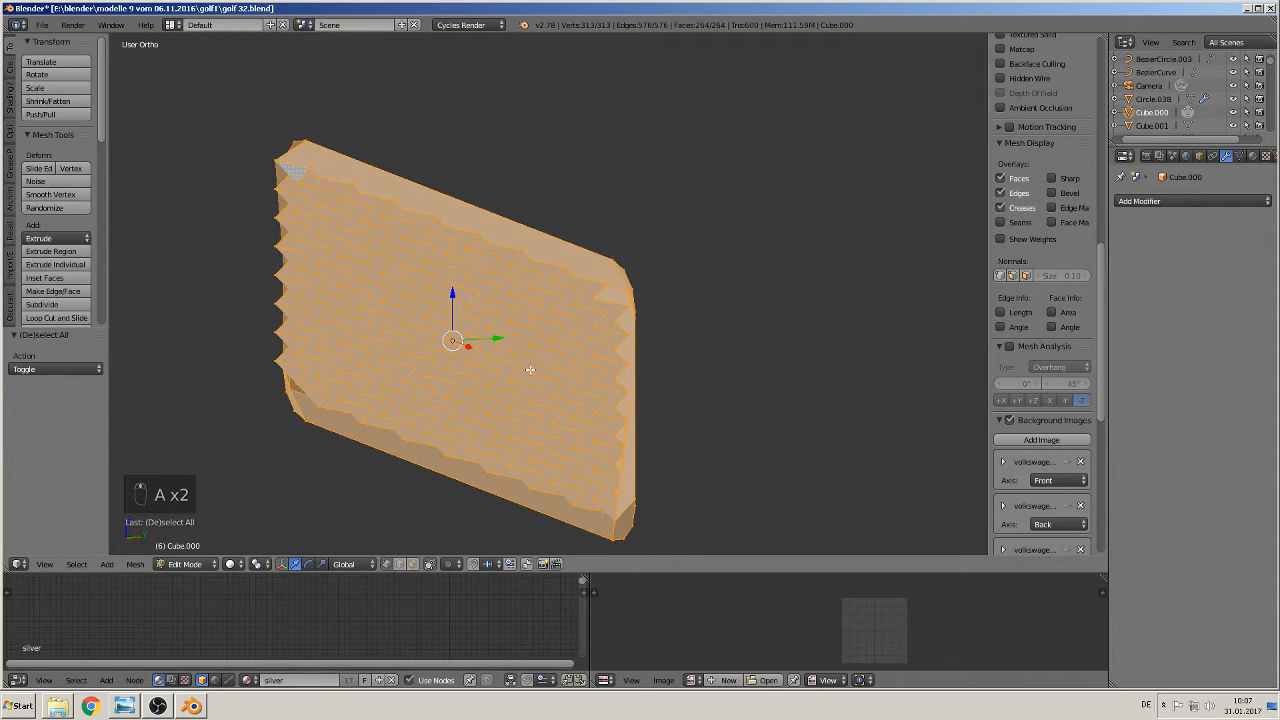
{"action": "key", "text": "e"}
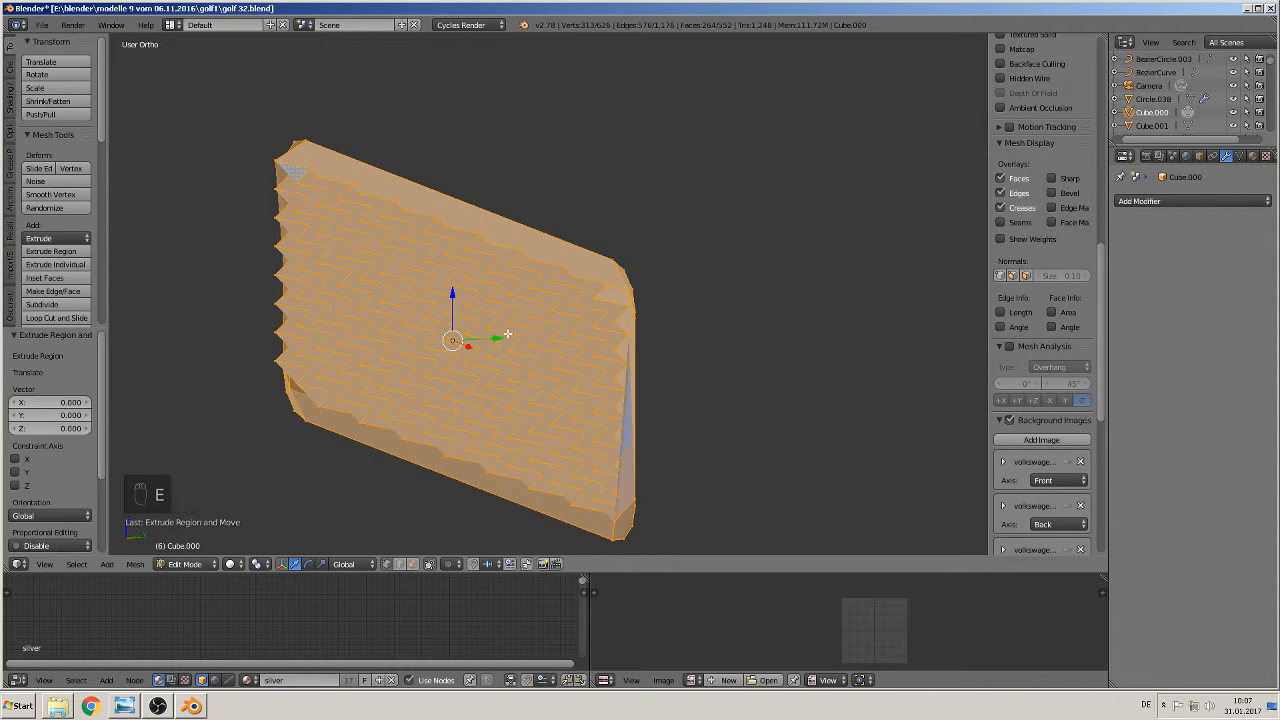
{"action": "left_click", "coordinate": [512, 340]}
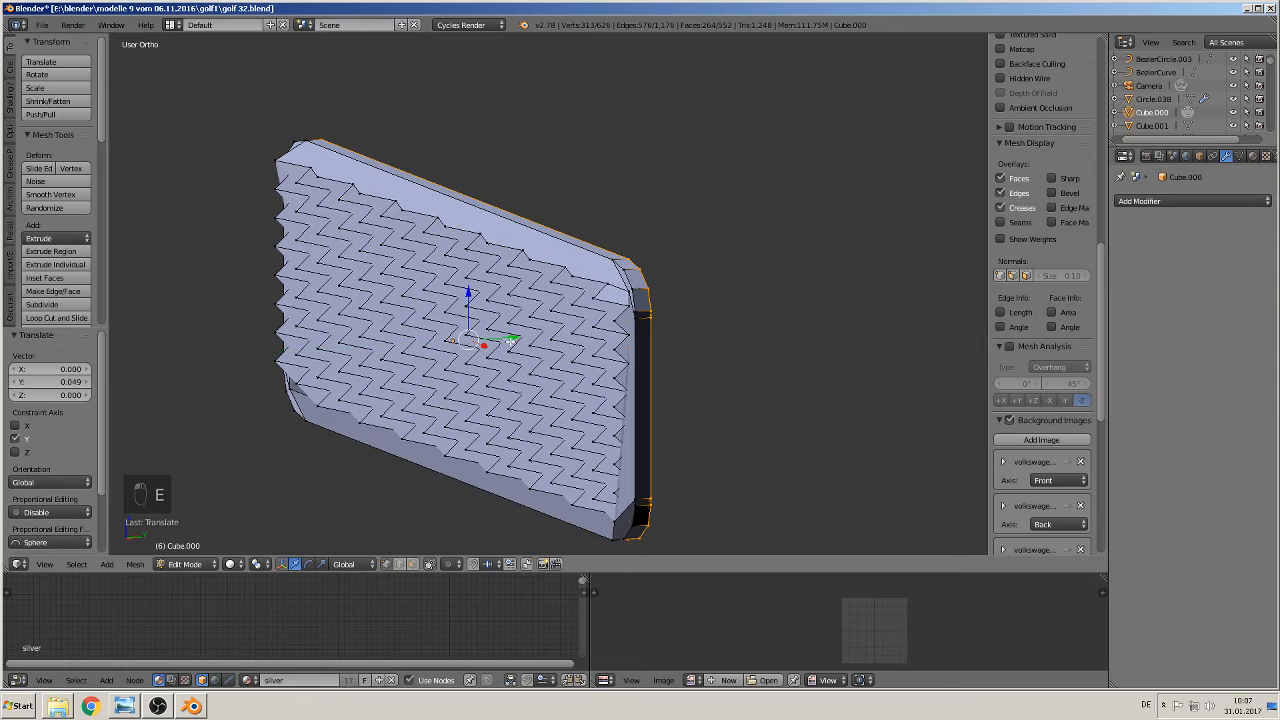
{"action": "middle_click_drag", "start_coordinate": [512, 340], "coordinate": [470, 372]}
{"action": "key", "text": "Tab"}
Remove the silver material from the ridged plate and create a new material for it
{"action": "middle_click_drag", "start_coordinate": [456, 460], "coordinate": [728, 381]}
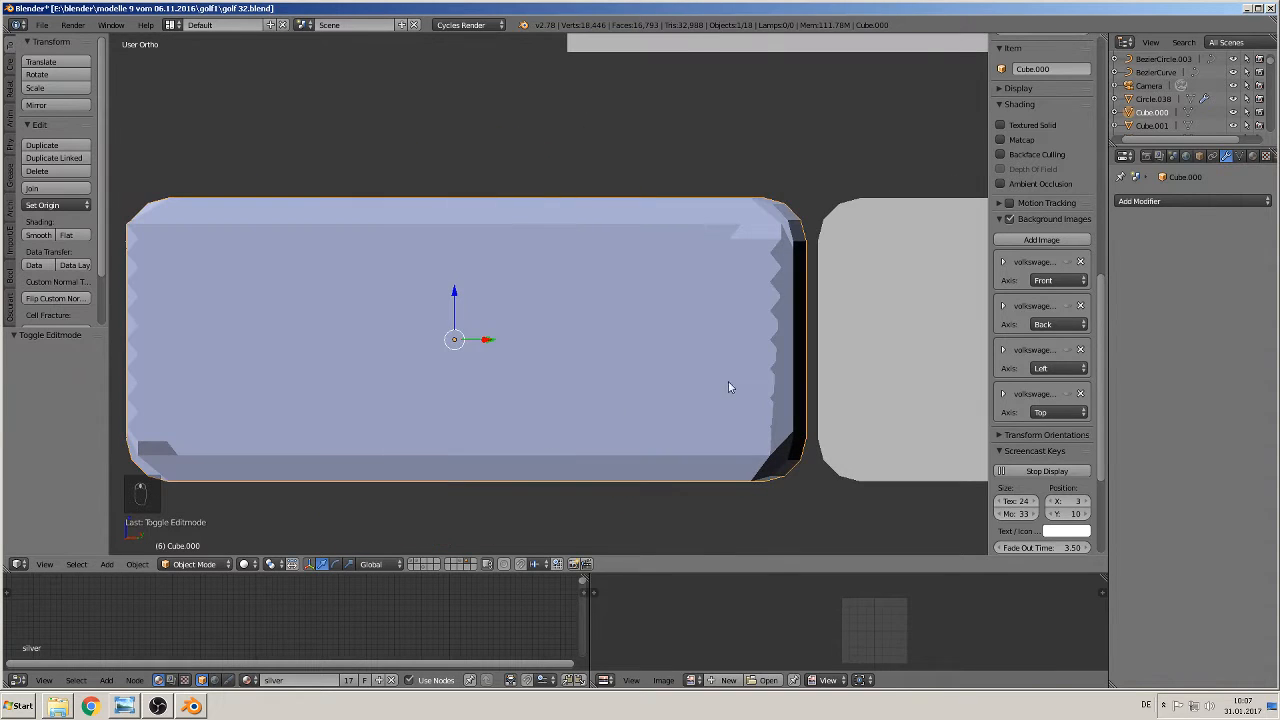
{"action": "left_click", "coordinate": [1252, 157]}
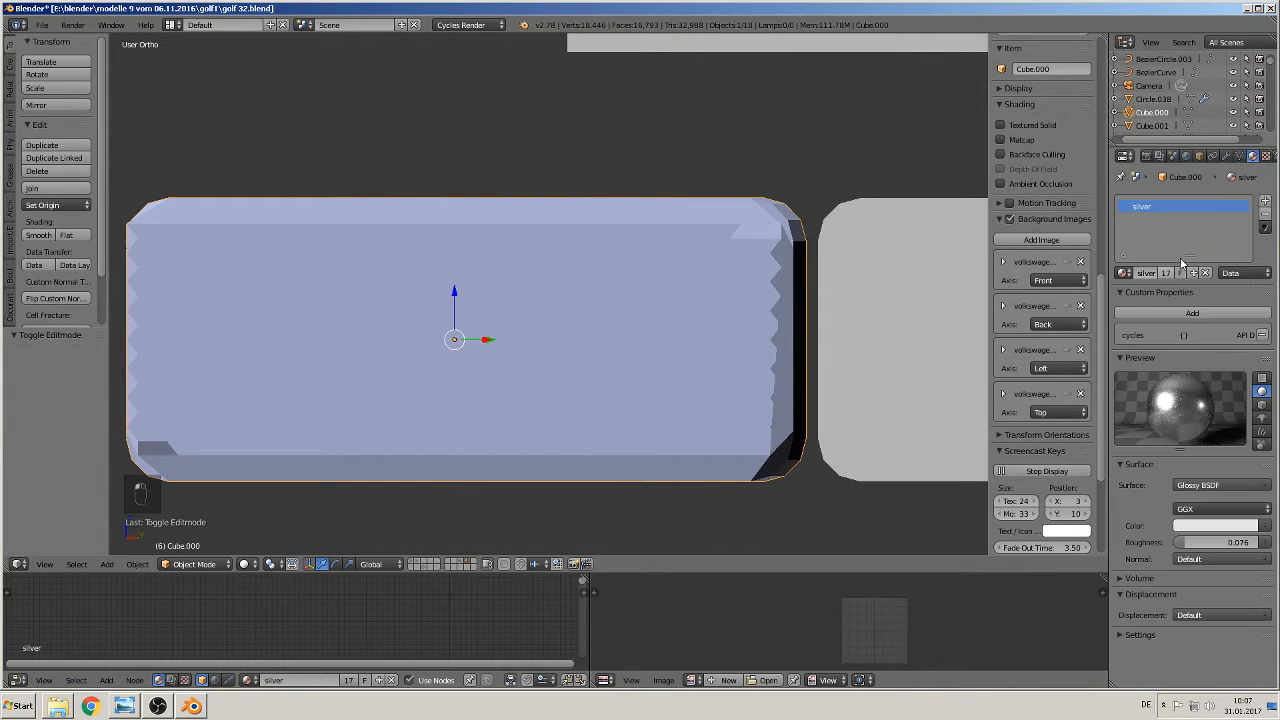
{"action": "left_click", "coordinate": [1265, 216]}
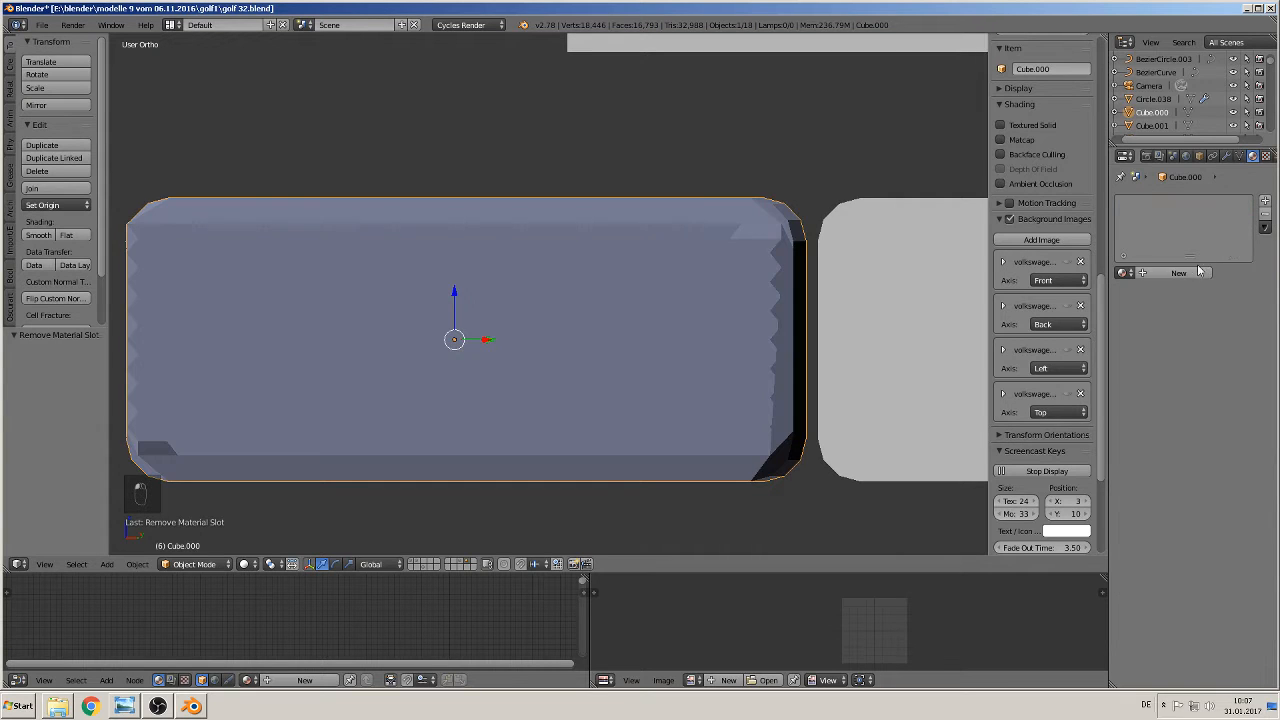
{"action": "left_click", "coordinate": [1177, 273]}
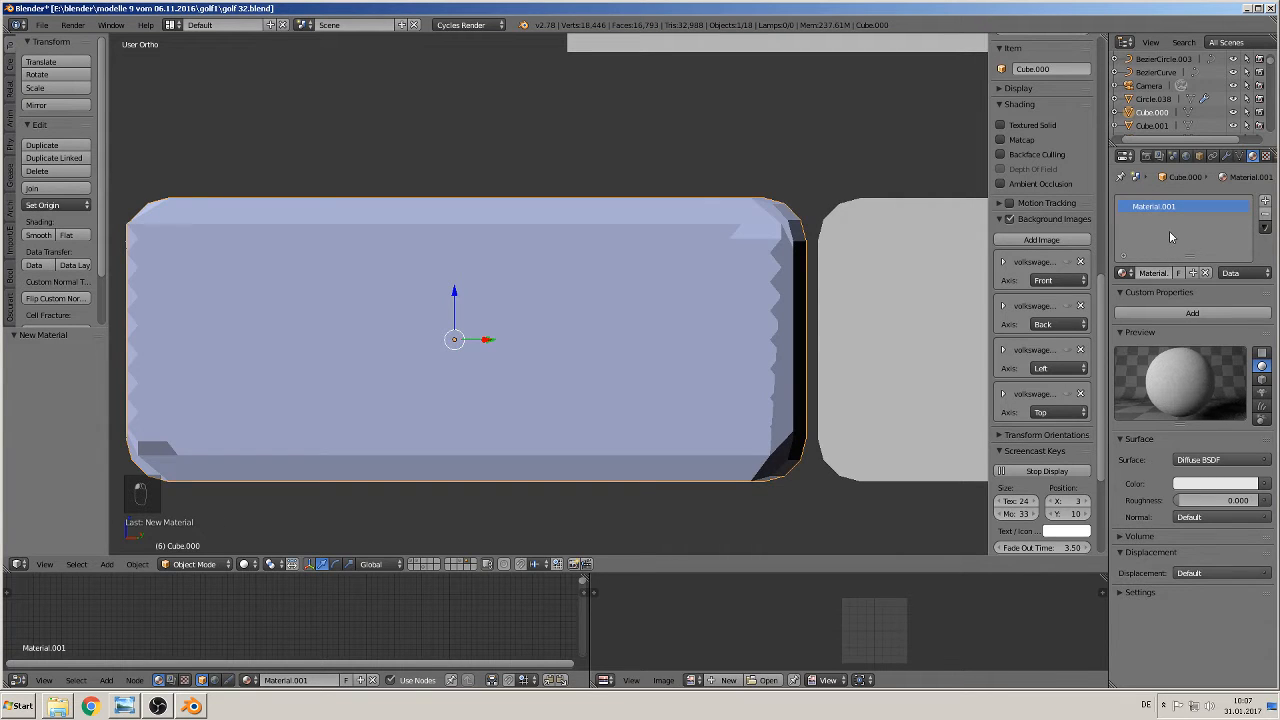
{"action": "key", "text": "g"}
{"action": "key", "text": "l"}
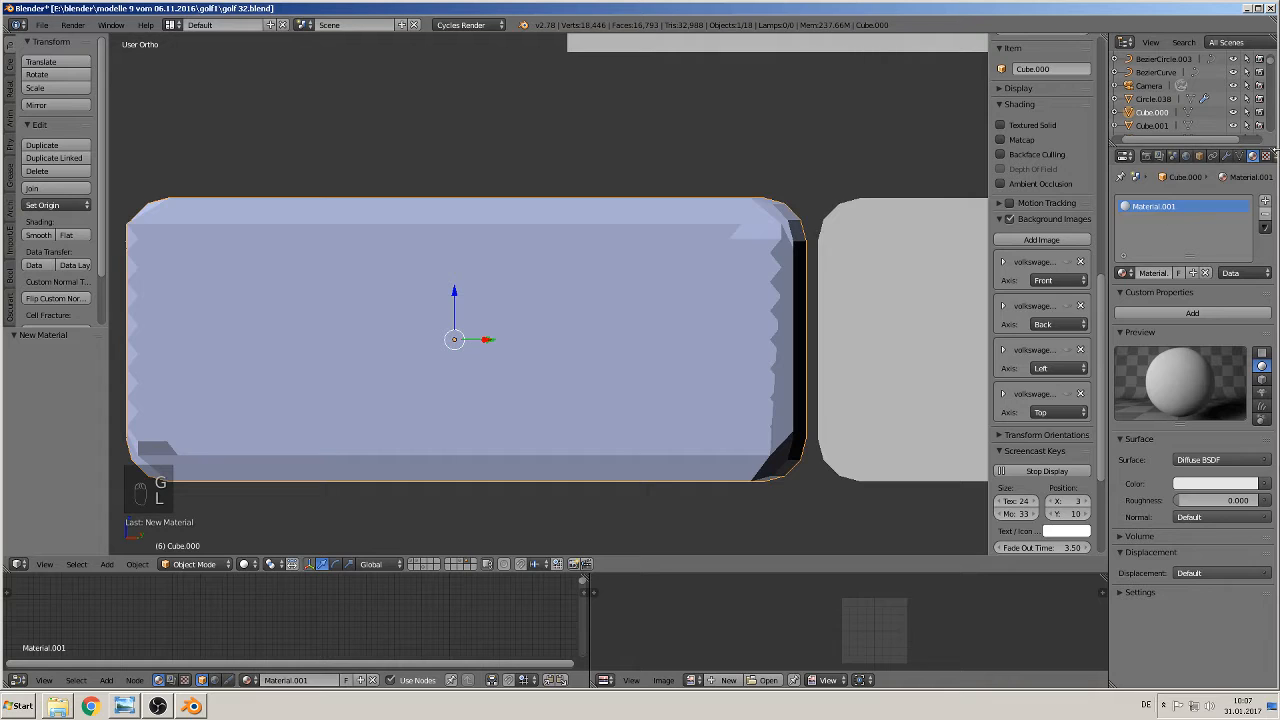
Rename the ridged plate's new material as "glas blinker"
{"action": "double_click", "coordinate": [1150, 273]}
{"action": "type", "text": "glas"}
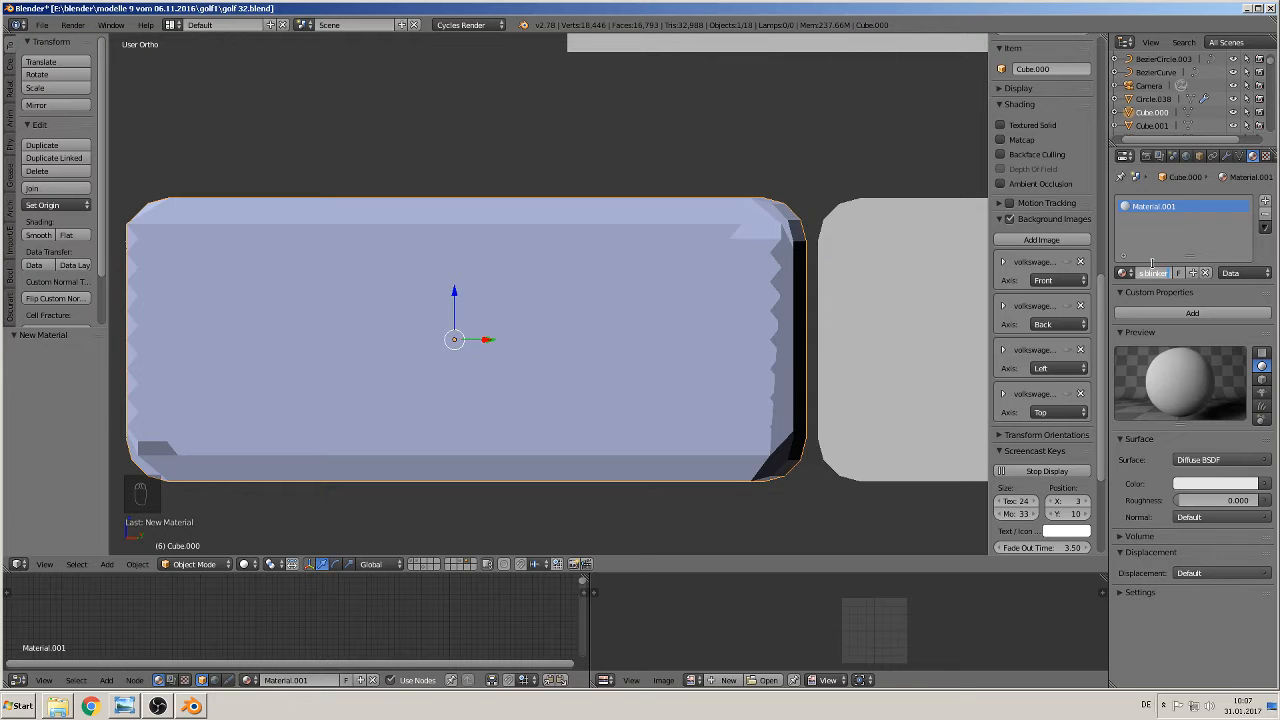
{"action": "type", "text": " blinker"}
{"action": "key", "text": "Return"}
Set the surface shader of the glas blinker material to Glass BSDF
{"action": "scroll", "coordinate": [761, 228], "scroll_direction": "down", "scroll_amount": 6}
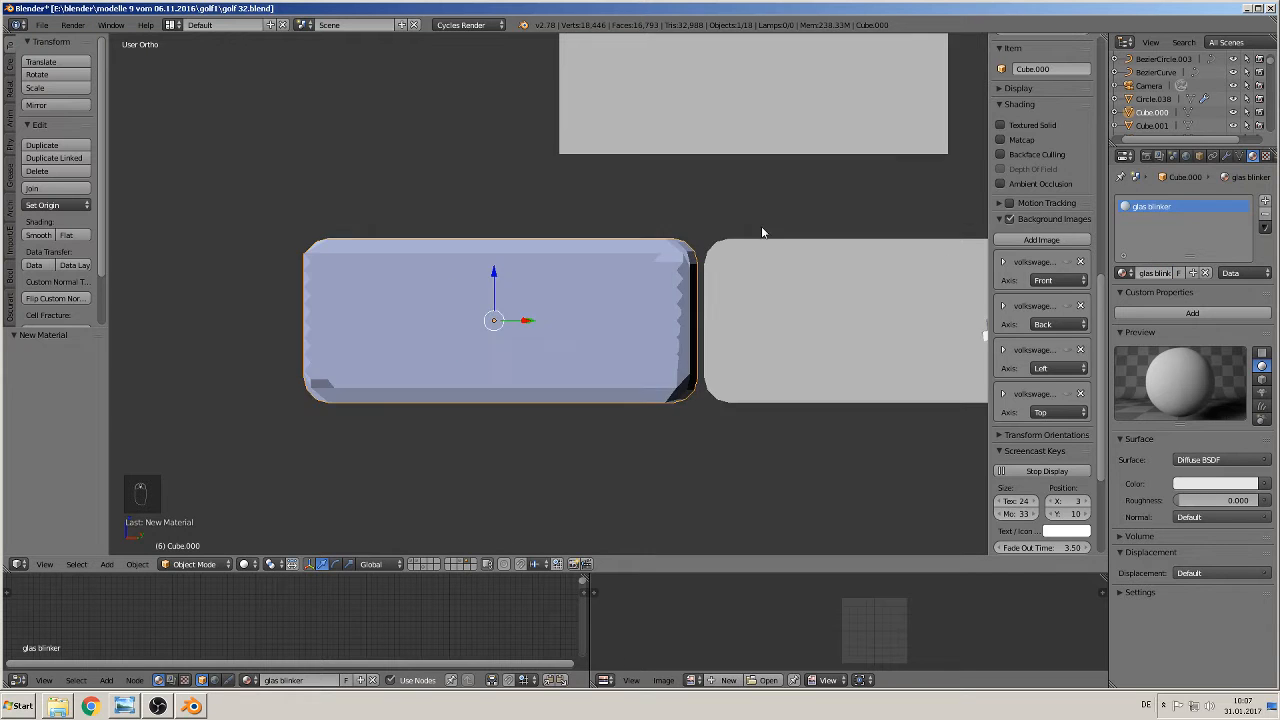
{"action": "middle_click_drag", "start_coordinate": [680, 303], "coordinate": [745, 338]}
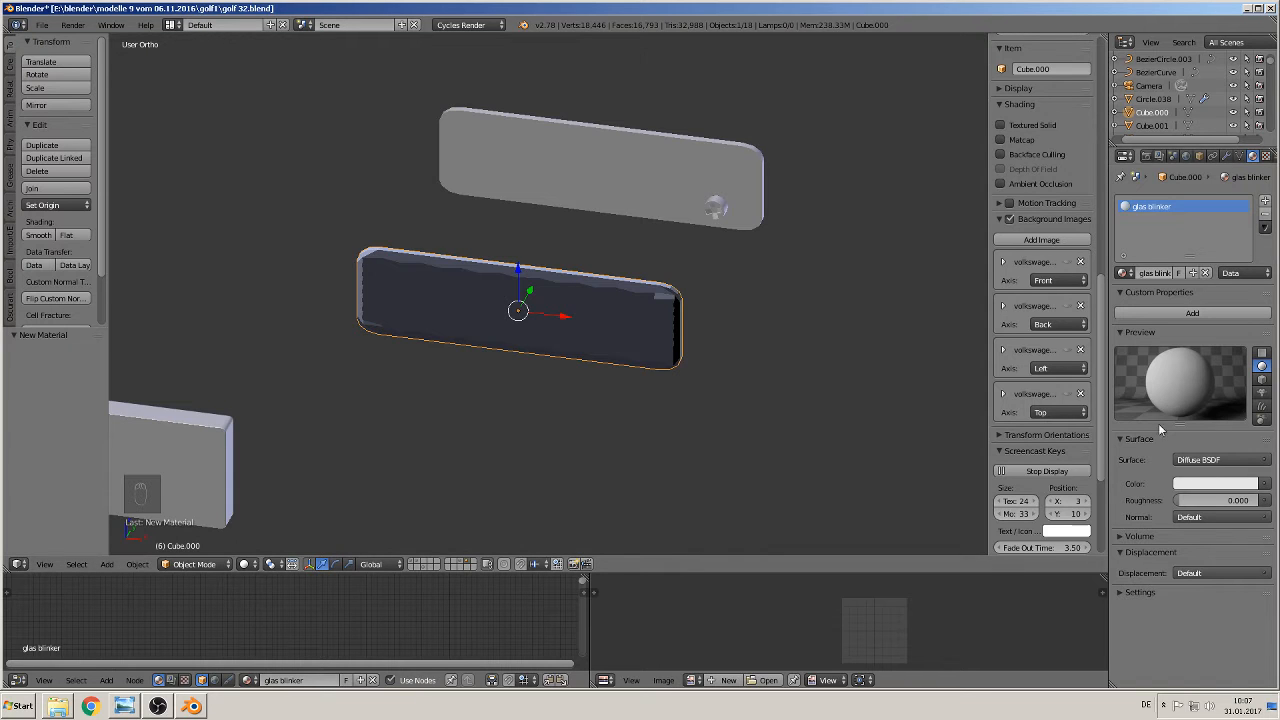
{"action": "left_click", "coordinate": [1216, 460]}
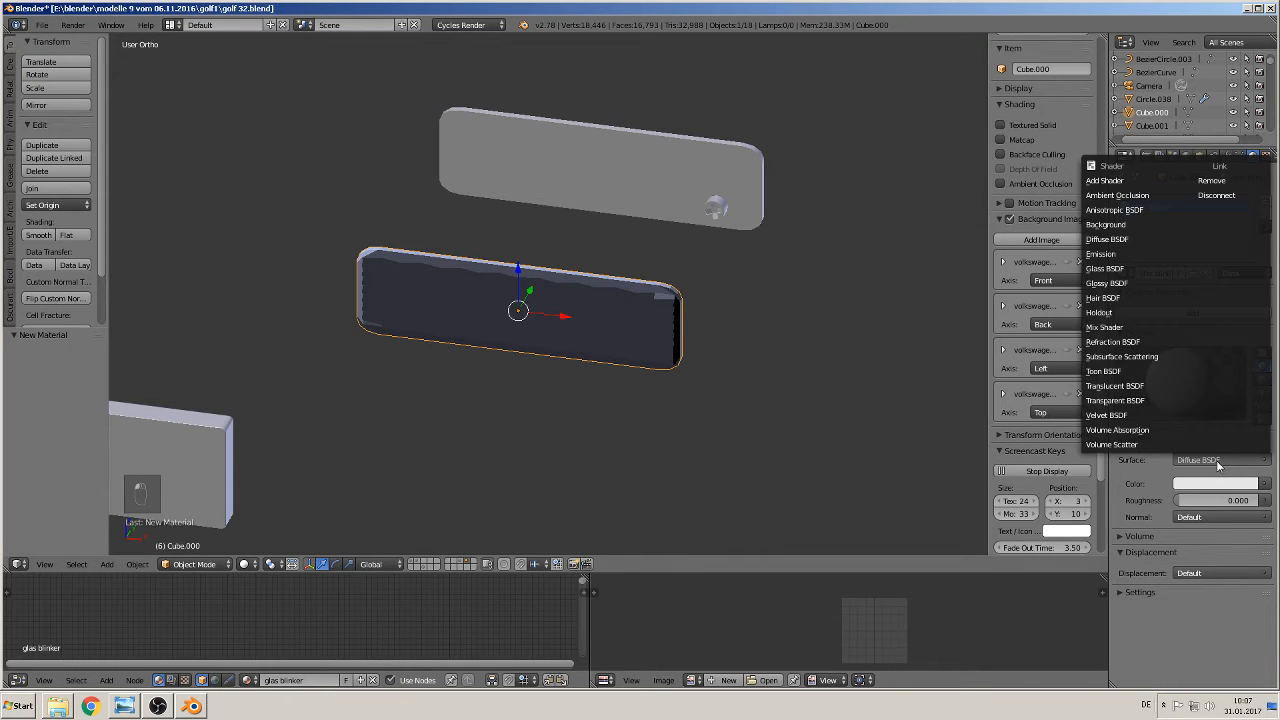
{"action": "left_click", "coordinate": [1108, 268]}
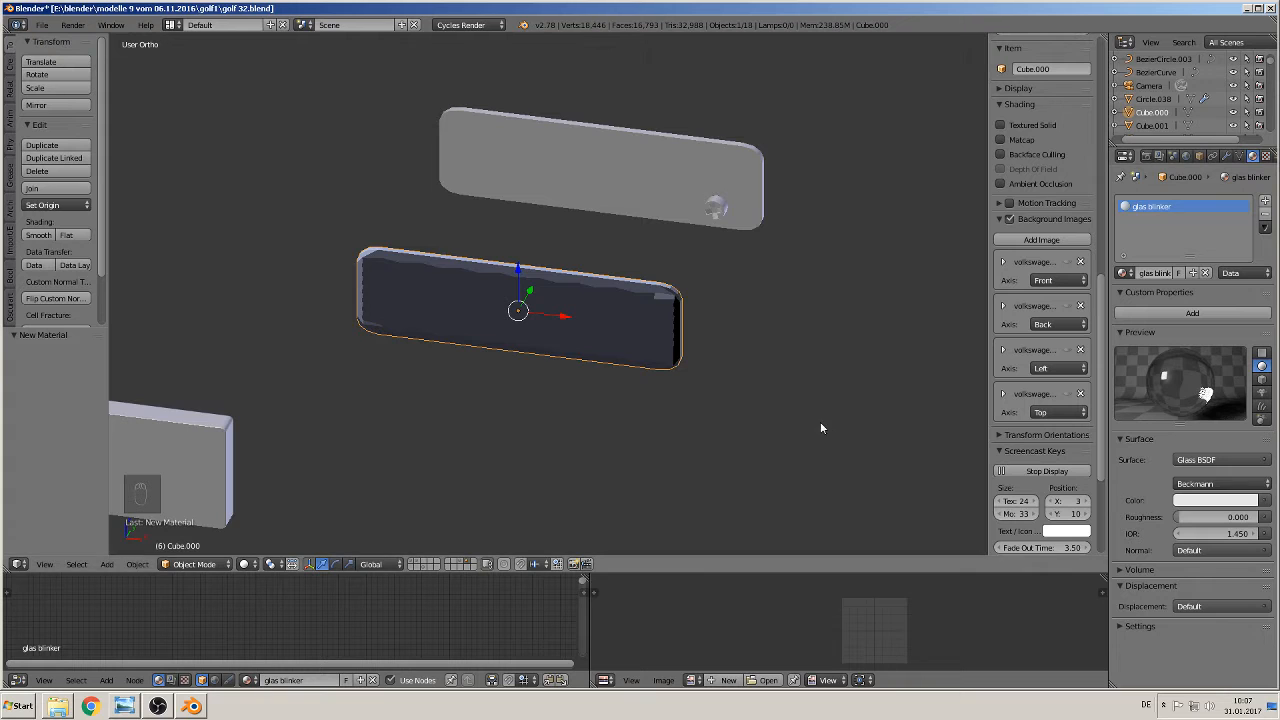
Examine the ridged glass plate and the flat silver plate behind it in Rendered viewport shading from several angles
{"action": "scroll", "coordinate": [820, 418], "scroll_direction": "up", "scroll_amount": 6}
{"action": "middle_click_drag", "start_coordinate": [836, 384], "coordinate": [817, 364]}
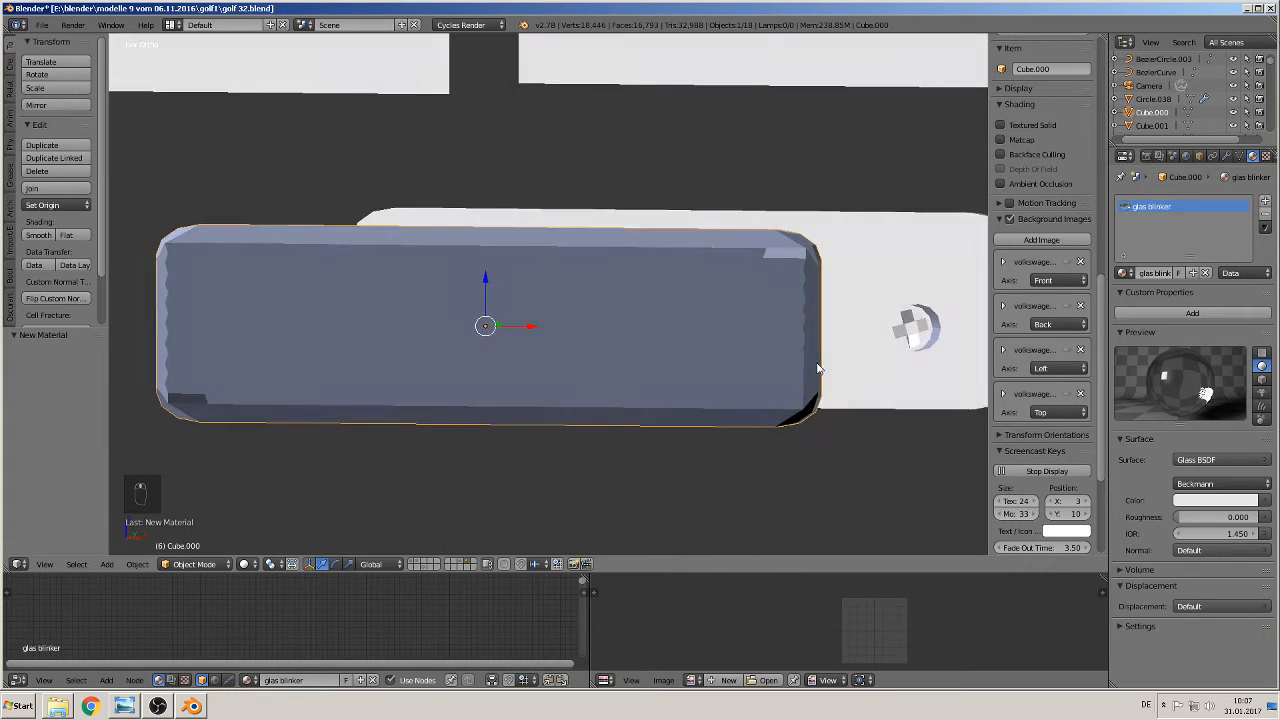
{"action": "scroll", "coordinate": [812, 366], "scroll_direction": "up", "scroll_amount": 2}
{"action": "right_click", "coordinate": [797, 363]}
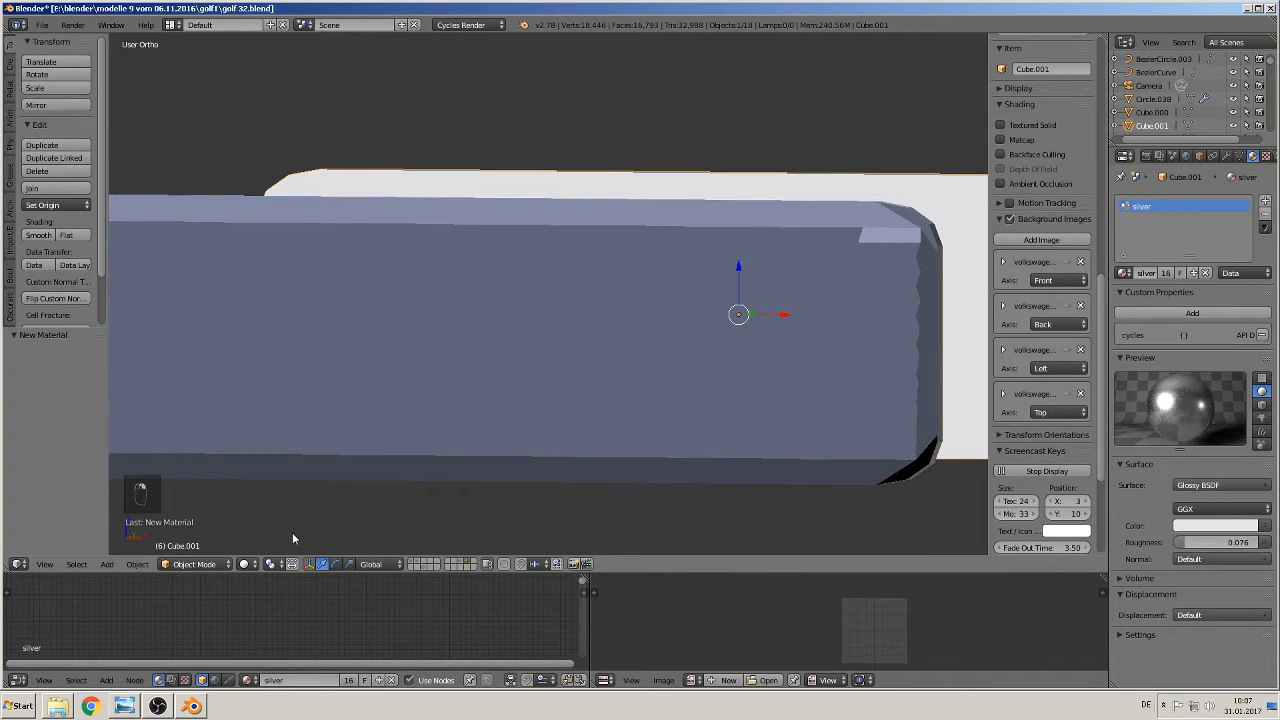
{"action": "left_click", "coordinate": [248, 564]}
{"action": "left_click", "coordinate": [287, 474]}
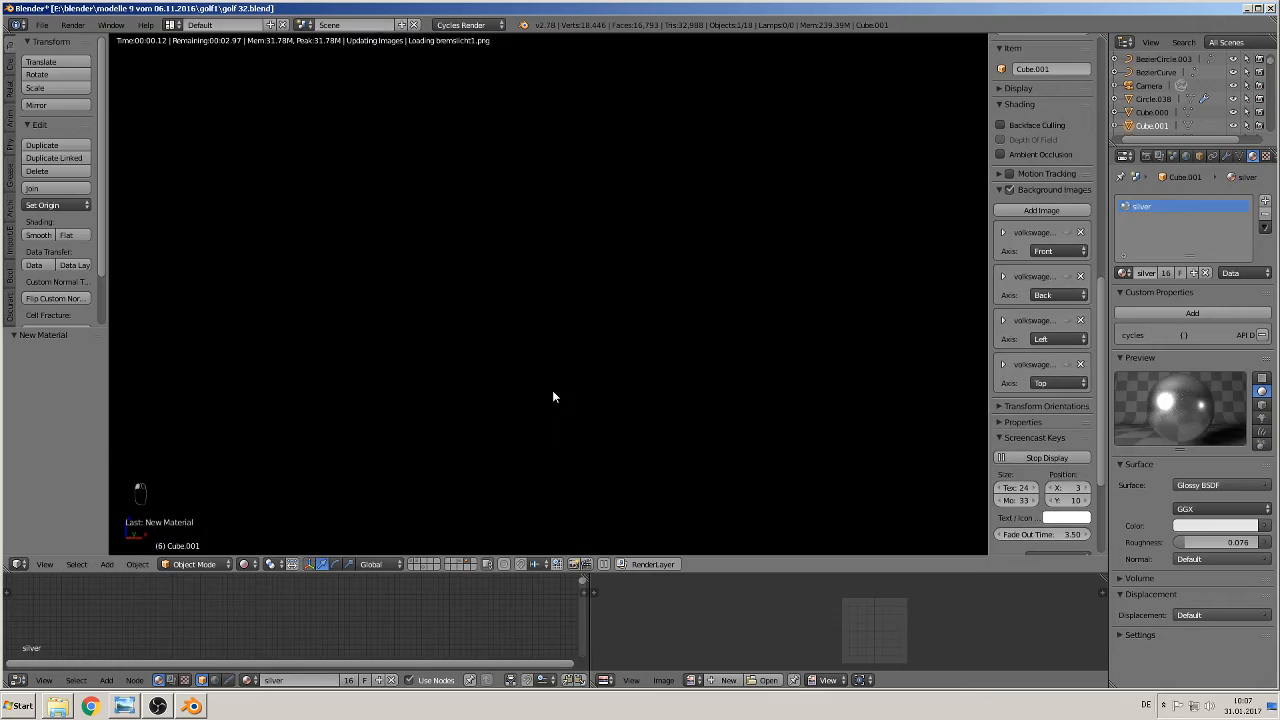
{"action": "mouse_move", "coordinate": [663, 450]}
{"action": "middle_mouse_down"}
{"action": "mouse_move", "coordinate": [612, 452]}
{"action": "mouse_move", "coordinate": [530, 400]}
{"action": "middle_mouse_up"}
{"action": "middle_click_drag", "start_coordinate": [908, 306], "coordinate": [914, 304]}
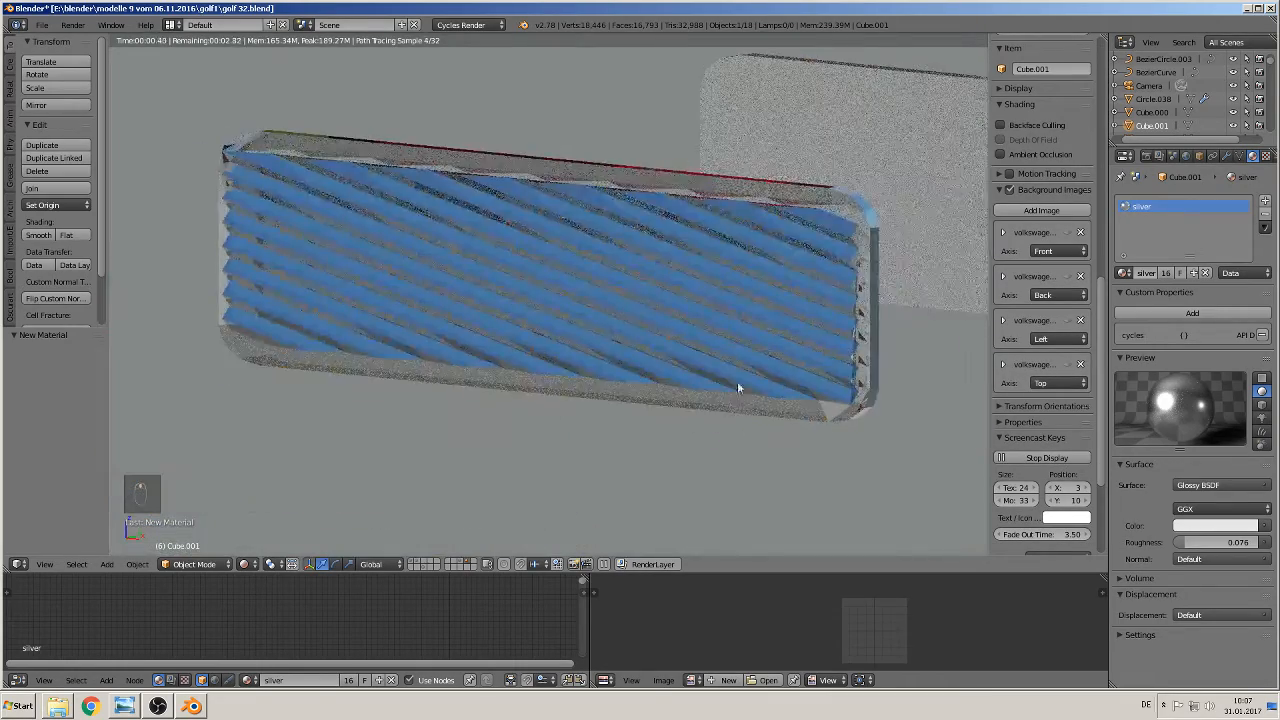
{"action": "middle_click_drag", "start_coordinate": [762, 415], "coordinate": [280, 172]}
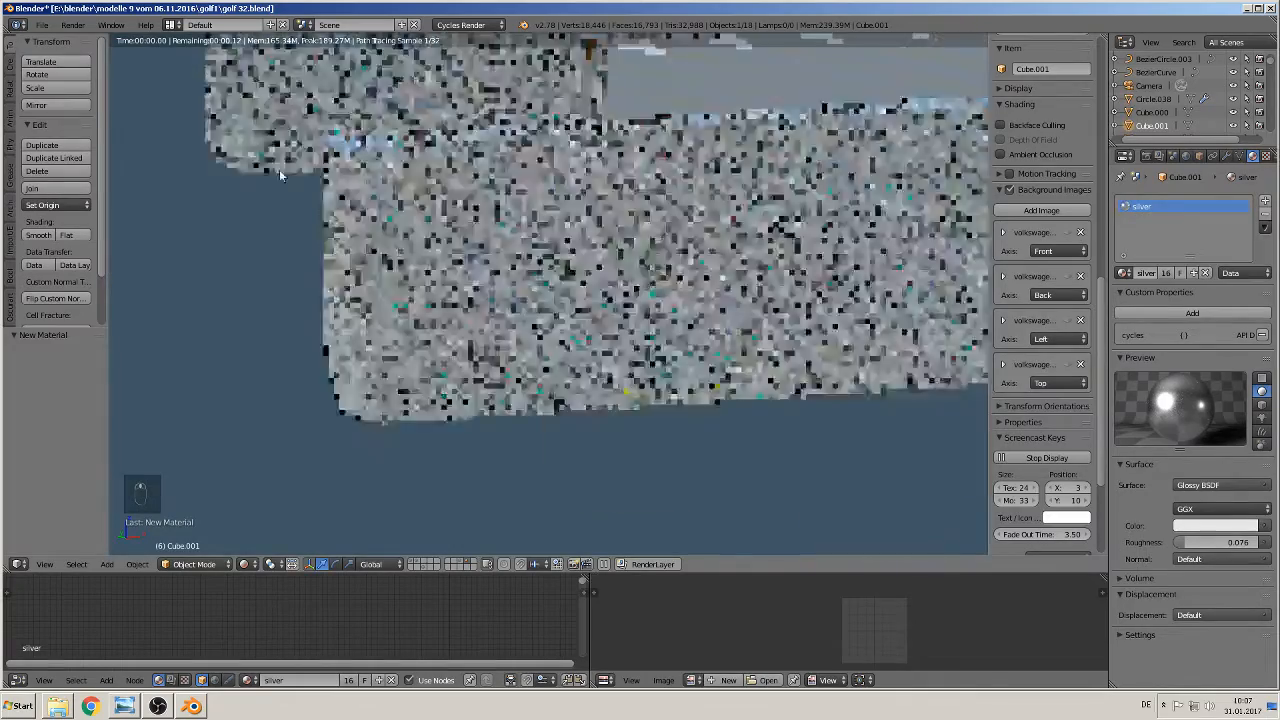
{"action": "scroll", "coordinate": [392, 213], "scroll_direction": "down", "scroll_amount": 4}
{"action": "middle_click_drag", "start_coordinate": [578, 167], "coordinate": [423, 223]}
{"action": "scroll", "coordinate": [647, 185], "scroll_direction": "up", "scroll_amount": 2}
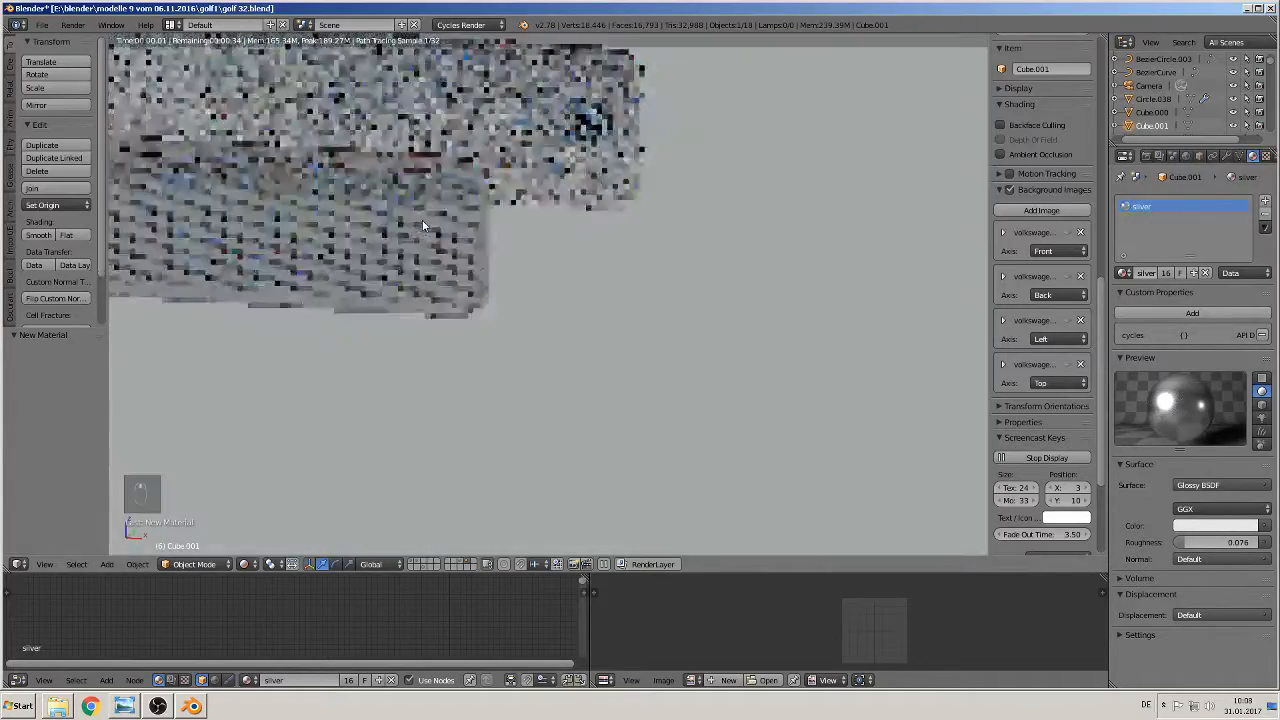
Switch the viewport to Material shading and move the flat silver plate up about 0.648 along Z
{"action": "left_click", "coordinate": [251, 565]}
{"action": "left_click", "coordinate": [286, 496]}
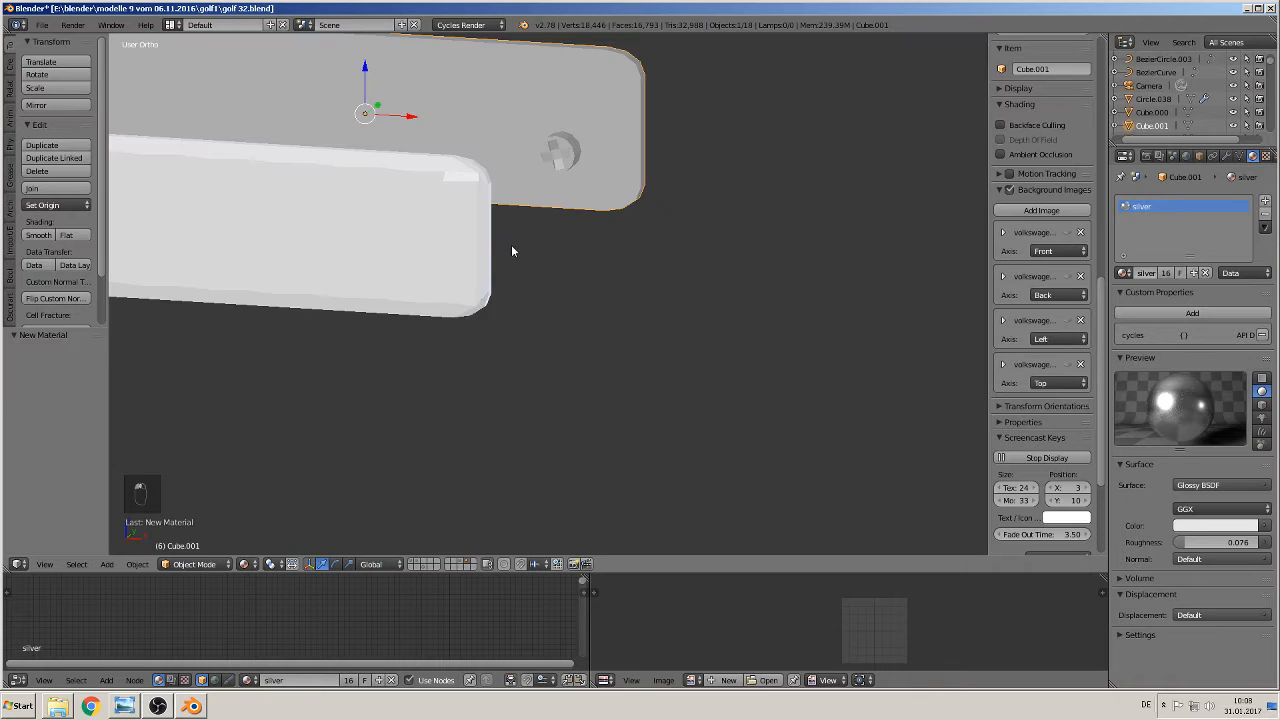
{"action": "middle_click_drag", "start_coordinate": [512, 250], "coordinate": [754, 388], "text": "shift"}
{"action": "scroll", "coordinate": [751, 391], "scroll_direction": "up", "scroll_amount": 1}
{"action": "scroll", "coordinate": [747, 390], "scroll_direction": "down", "scroll_amount": 3}
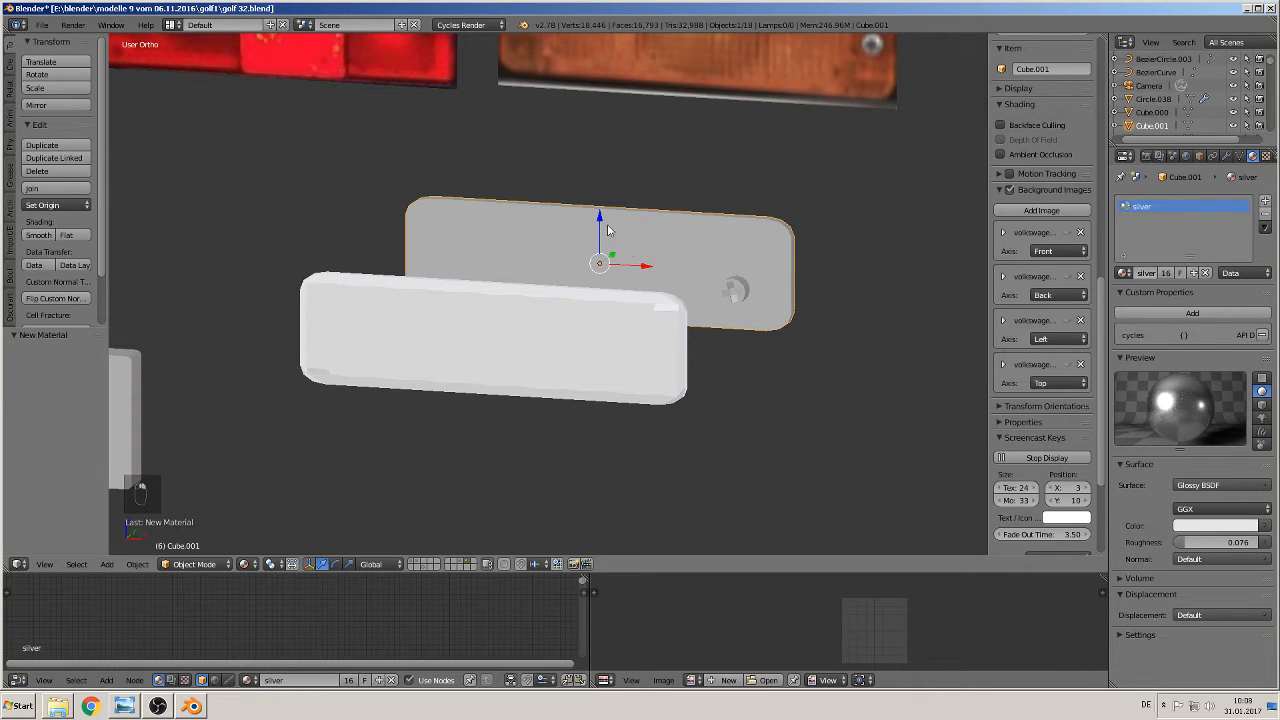
{"action": "left_click_drag", "start_coordinate": [628, 218], "coordinate": [762, 37]}
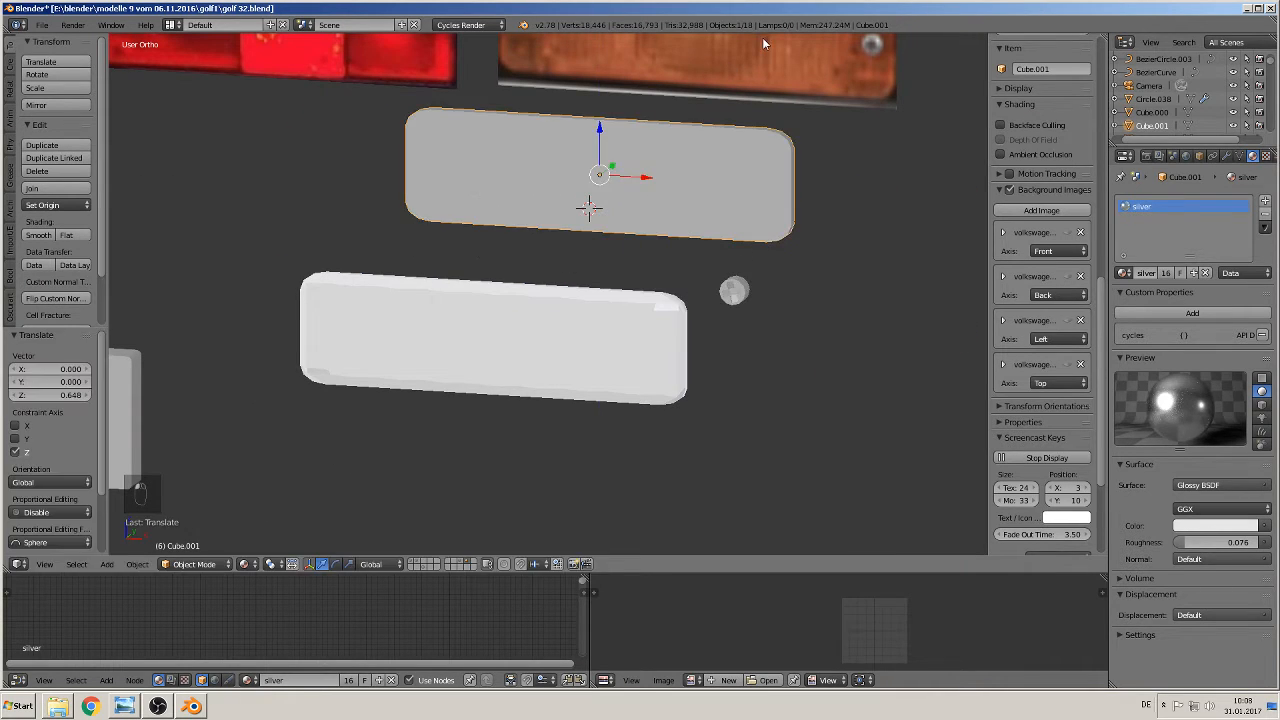
View the plates and the orange blinker reference from the front, and set the viewport shading to Solid
{"action": "middle_click_drag", "start_coordinate": [692, 347], "coordinate": [669, 468], "text": "shift"}
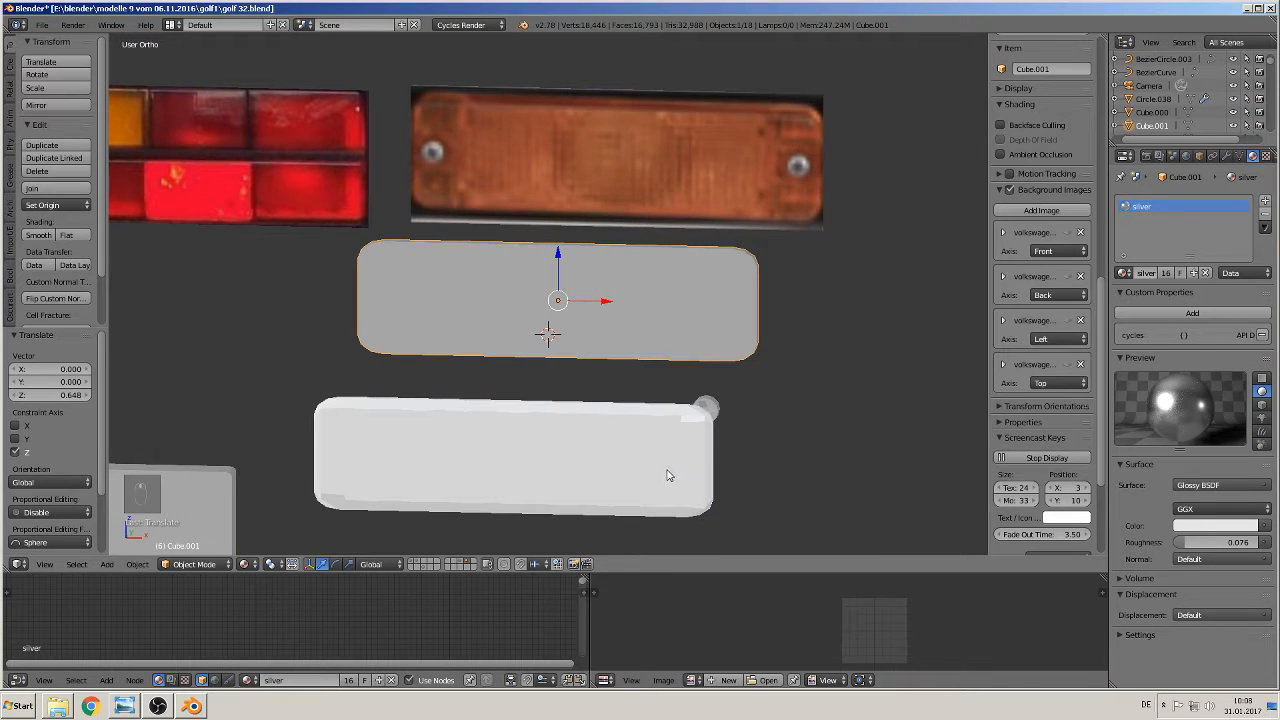
{"action": "scroll", "coordinate": [640, 440], "scroll_direction": "up", "scroll_amount": 2}
{"action": "key", "text": "KP_1"}
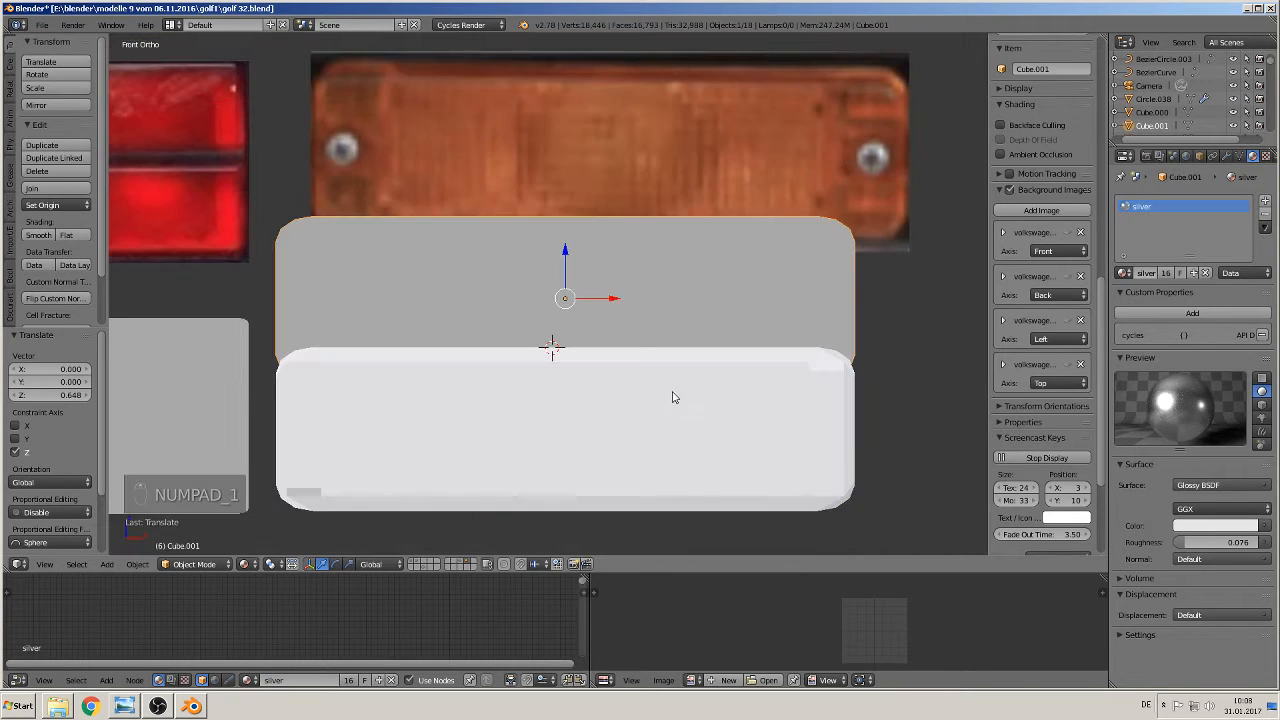
{"action": "left_click", "coordinate": [244, 566]}
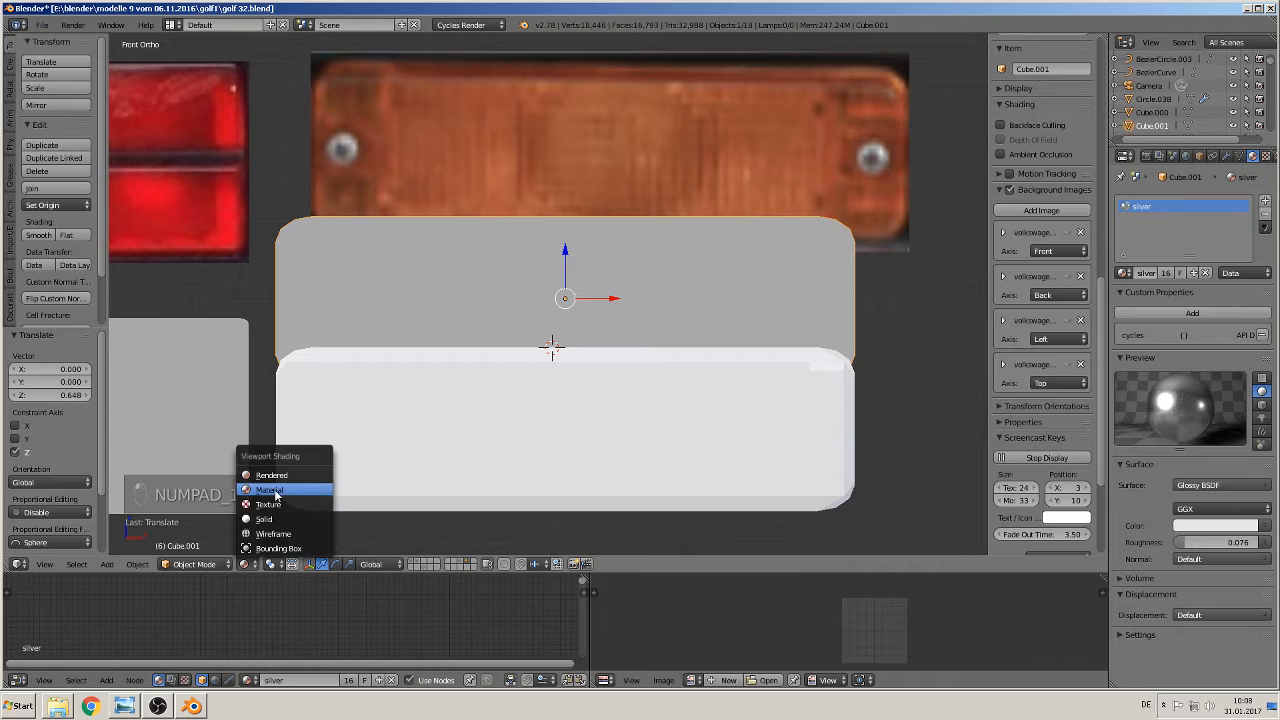
{"action": "left_click", "coordinate": [244, 564]}
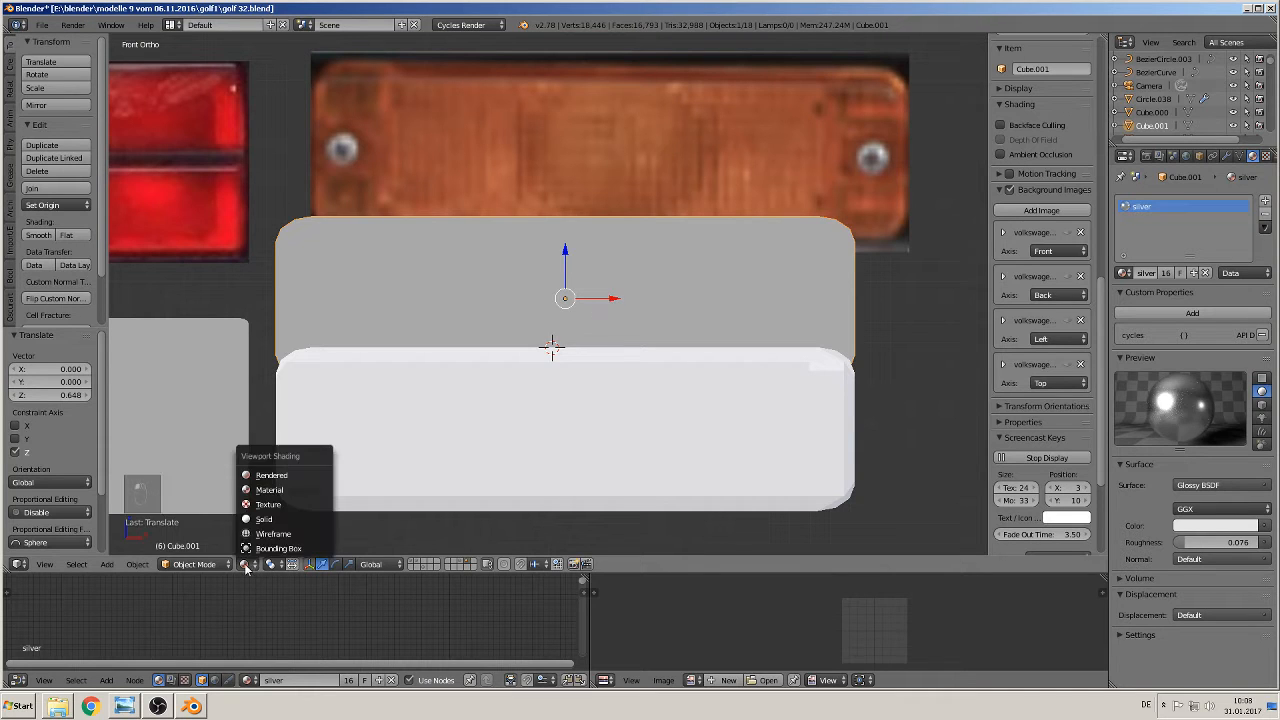
{"action": "left_click", "coordinate": [285, 520]}
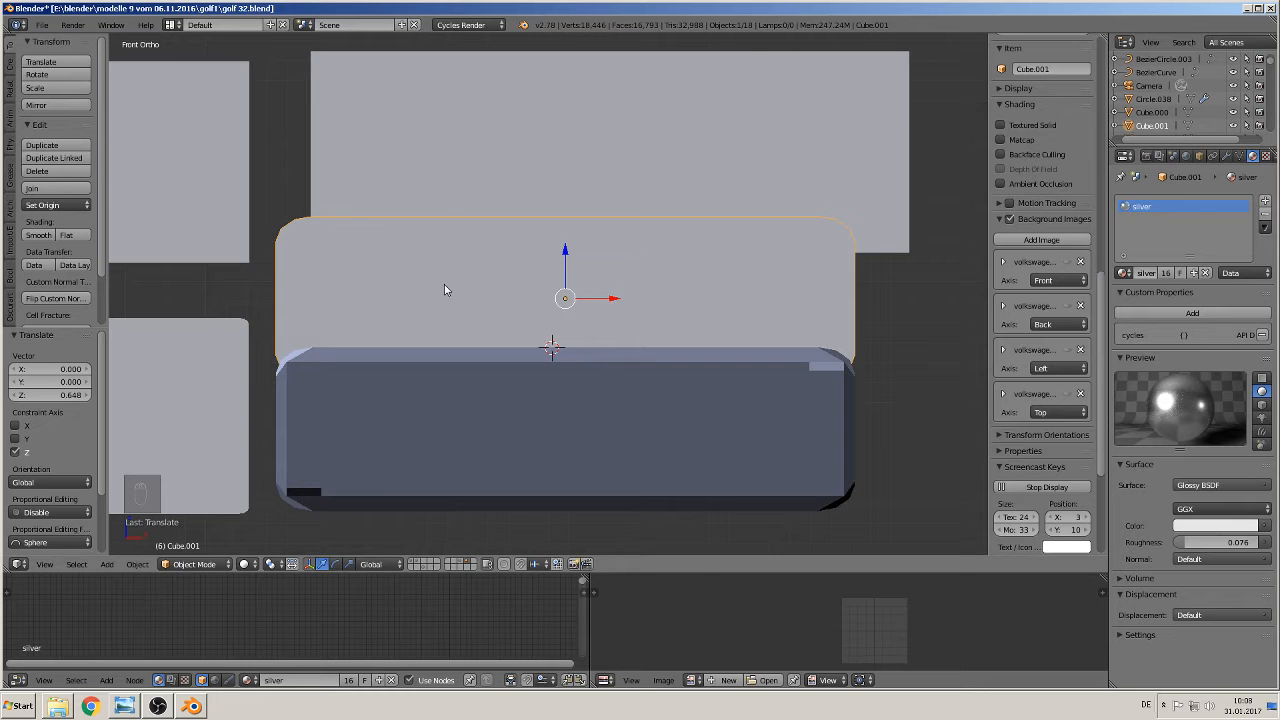
Add a second material slot to the flat plate with a new material named "blinker material spec"
{"action": "middle_click_drag", "start_coordinate": [555, 285], "coordinate": [414, 309]}
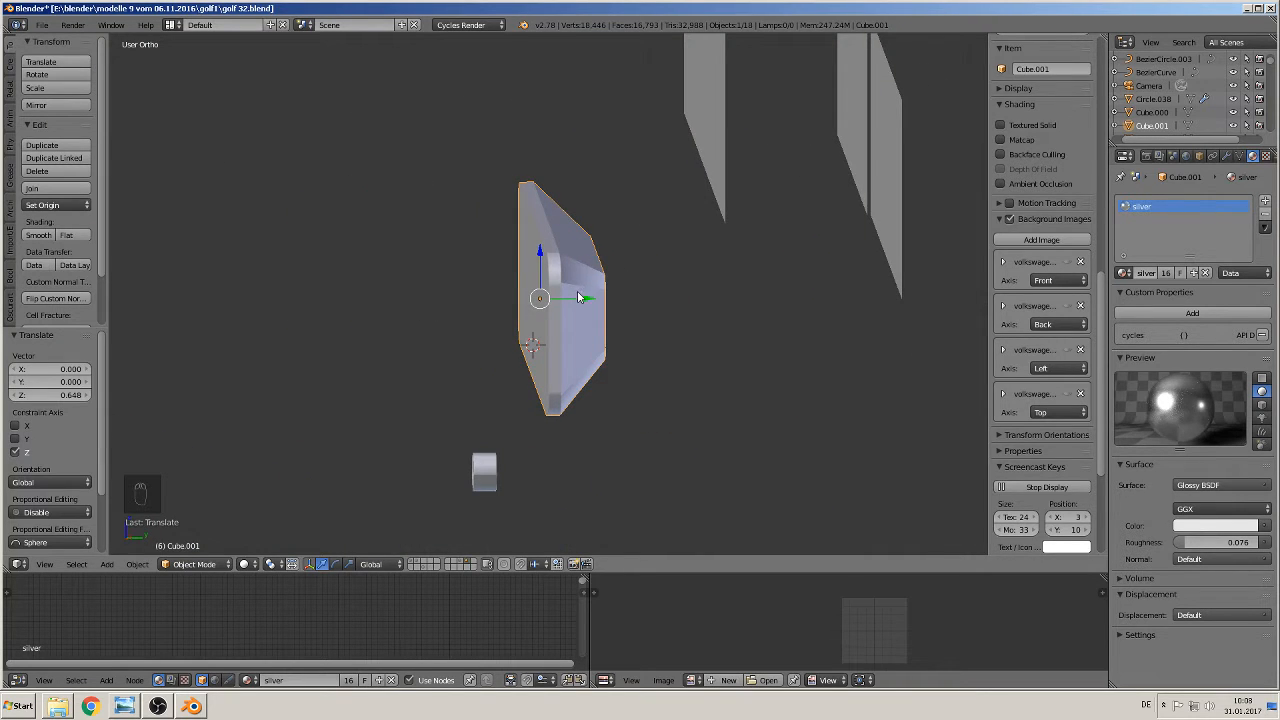
{"action": "middle_click_drag", "start_coordinate": [534, 333], "coordinate": [636, 328]}
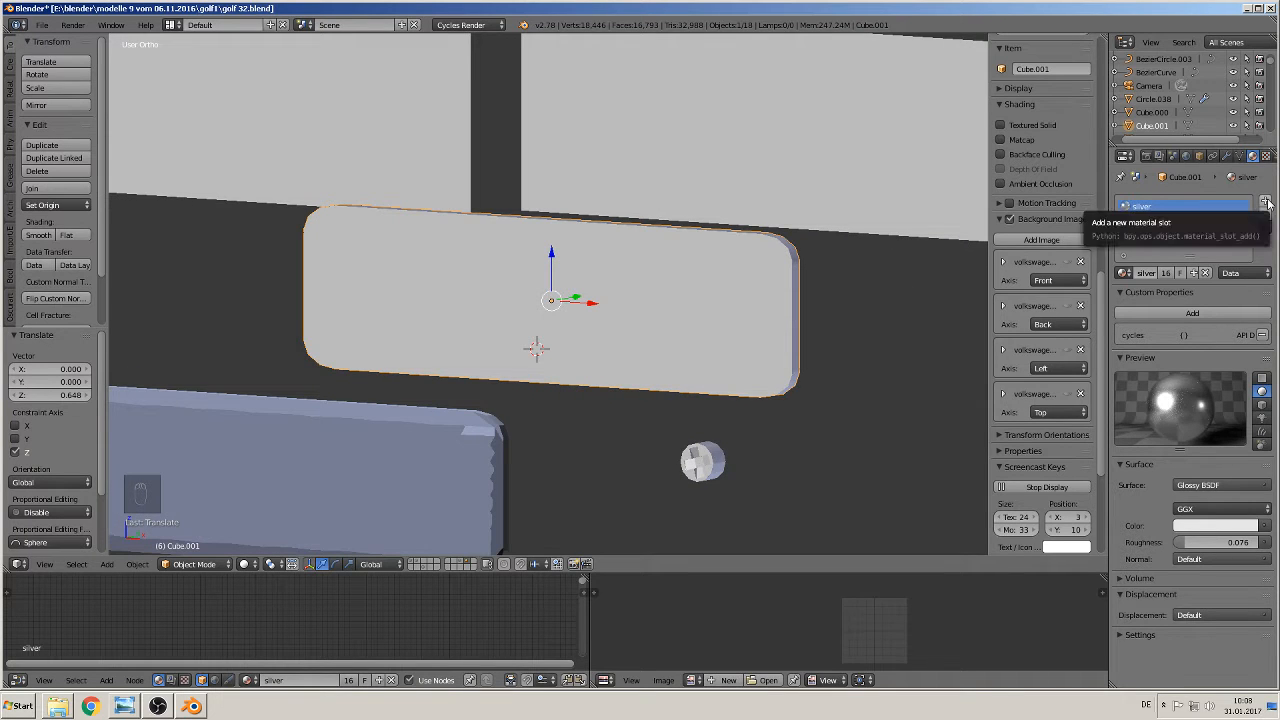
{"action": "left_click", "coordinate": [1266, 202]}
{"action": "left_click", "coordinate": [1152, 276]}
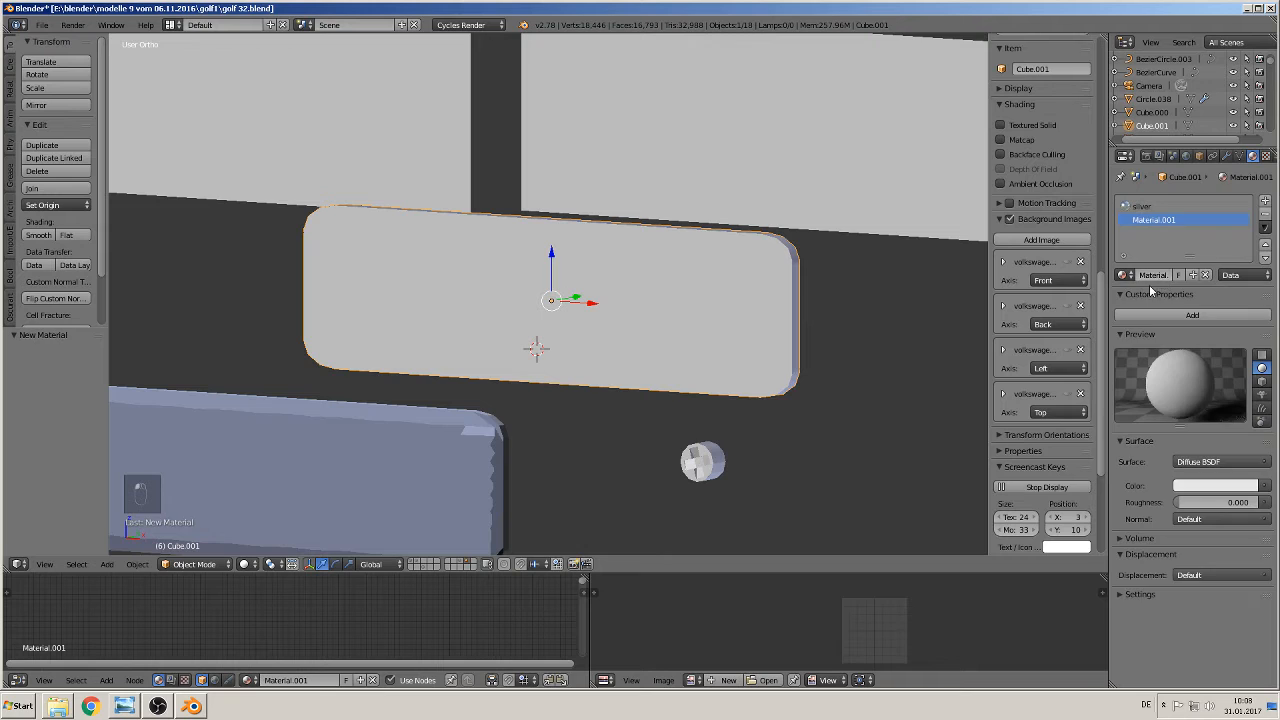
{"action": "left_click", "coordinate": [1156, 274]}
{"action": "type", "text": "blinker-naterial"}
{"action": "key", "text": "Return"}
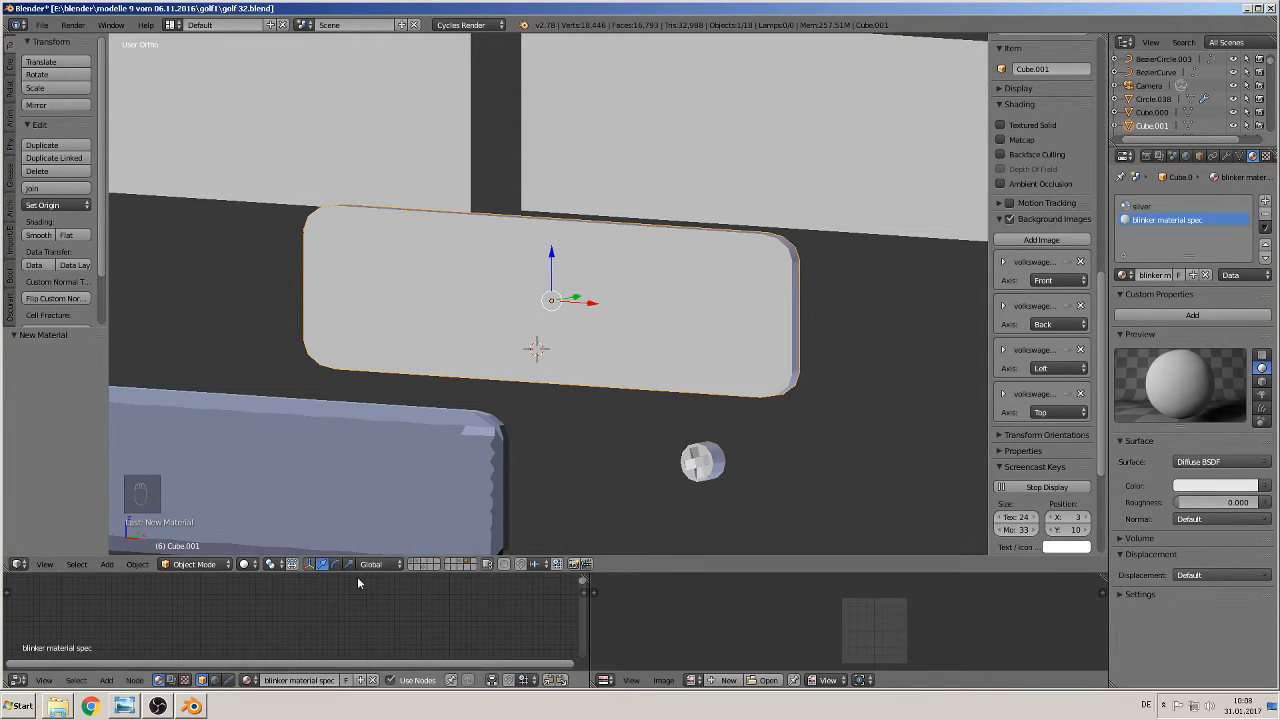
Enlarge the node editor and add a Texture Coordinate node to the left of the Diffuse BSDF node
{"action": "left_click_drag", "start_coordinate": [362, 572], "coordinate": [350, 368]}
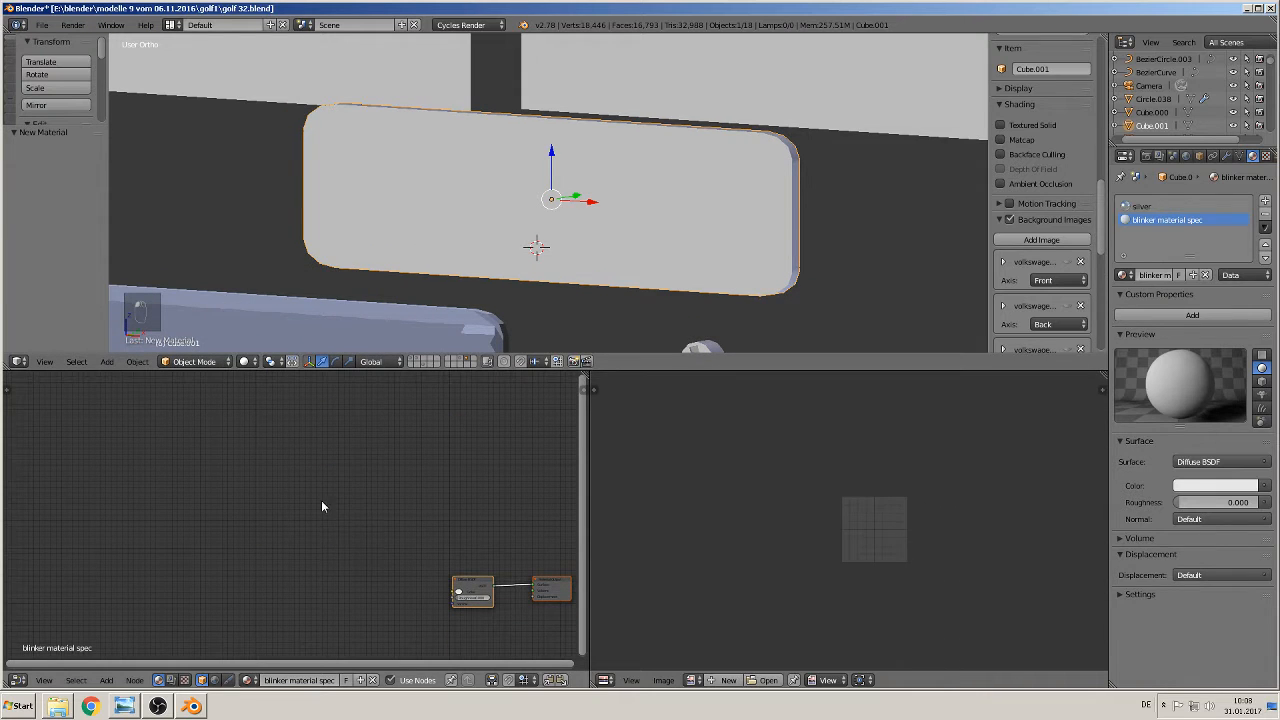
{"action": "middle_click_drag", "start_coordinate": [408, 564], "coordinate": [296, 459]}
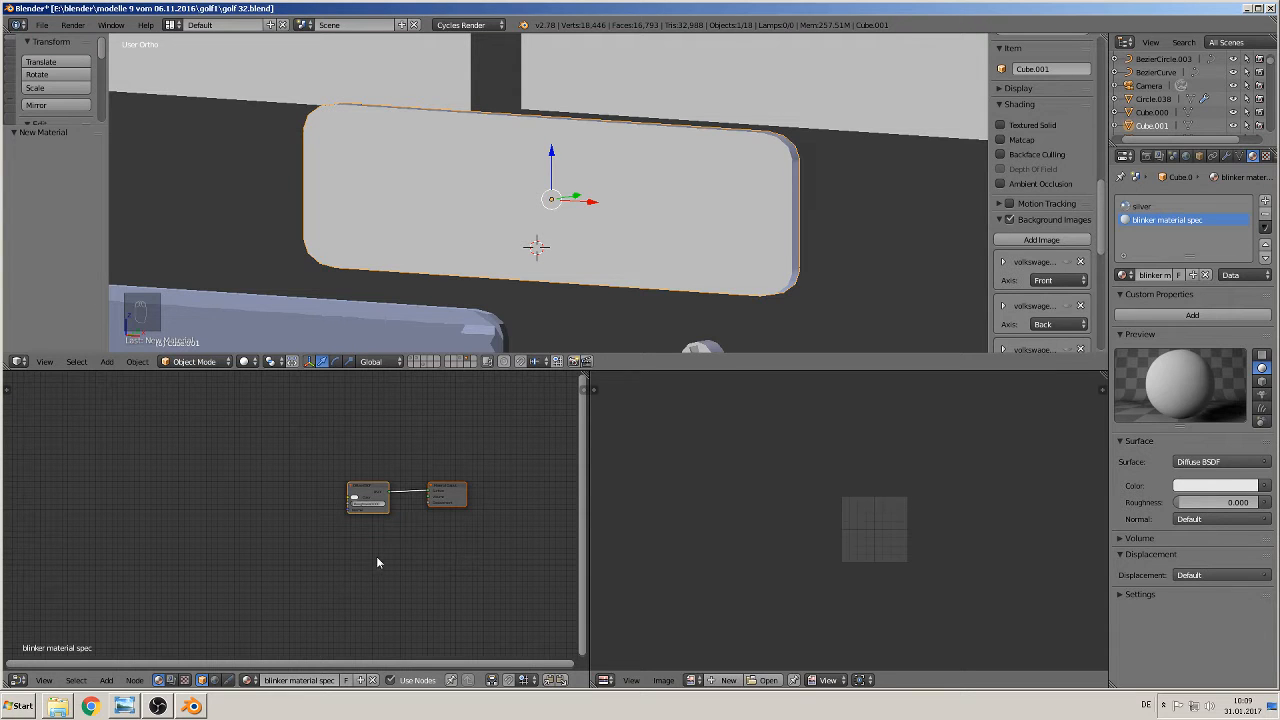
{"action": "key", "text": "KP_1"}
{"action": "scroll", "coordinate": [323, 598], "scroll_direction": "down", "scroll_amount": 1}
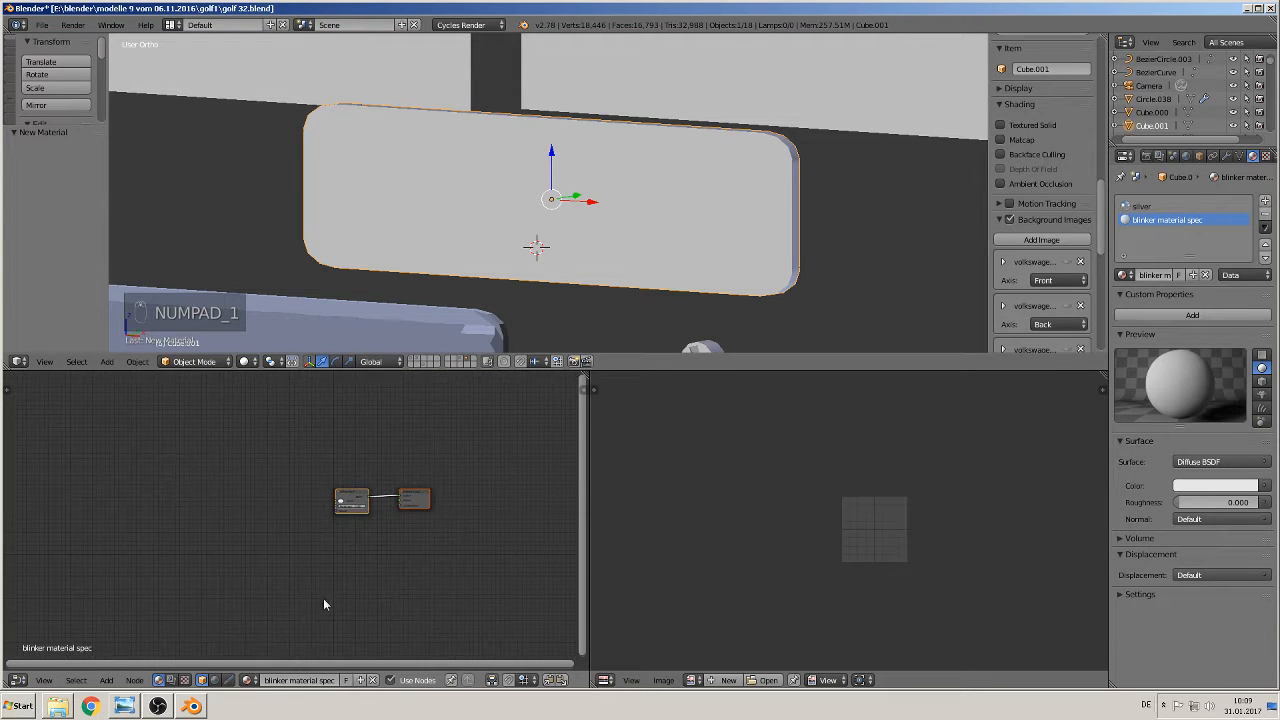
{"action": "scroll", "coordinate": [205, 595], "scroll_direction": "up", "scroll_amount": 1}
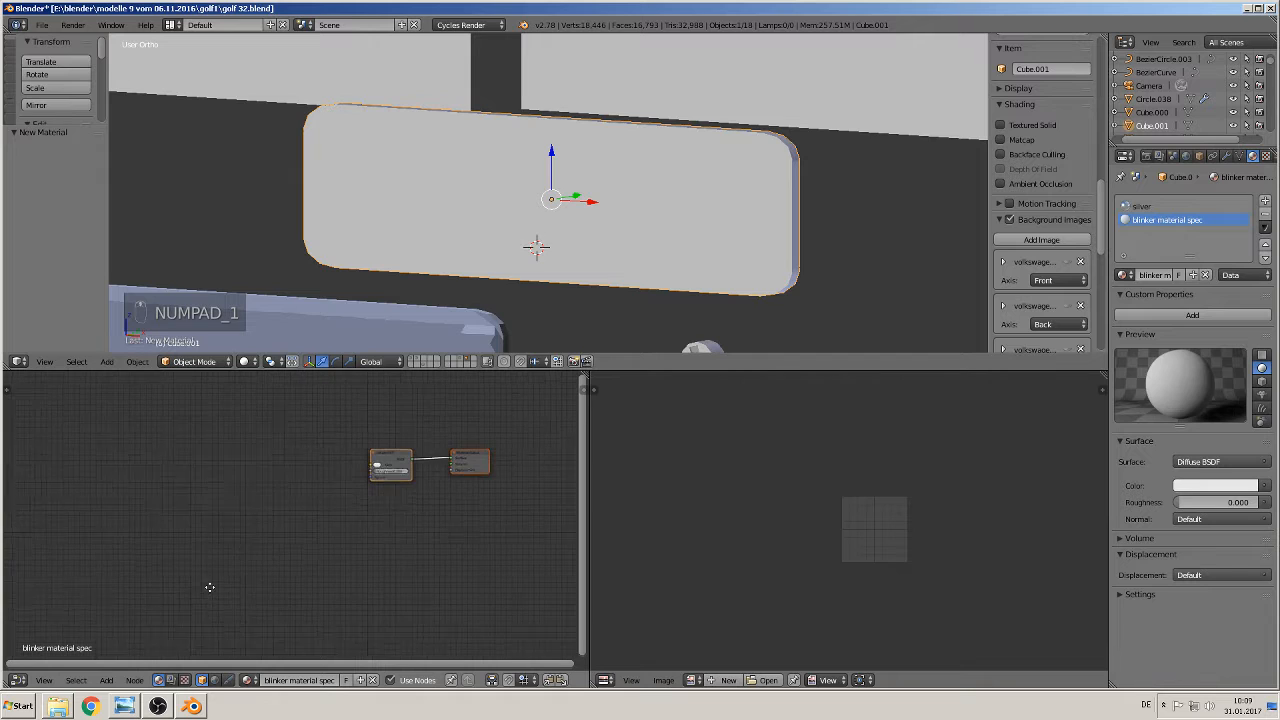
{"action": "left_click", "coordinate": [107, 681]}
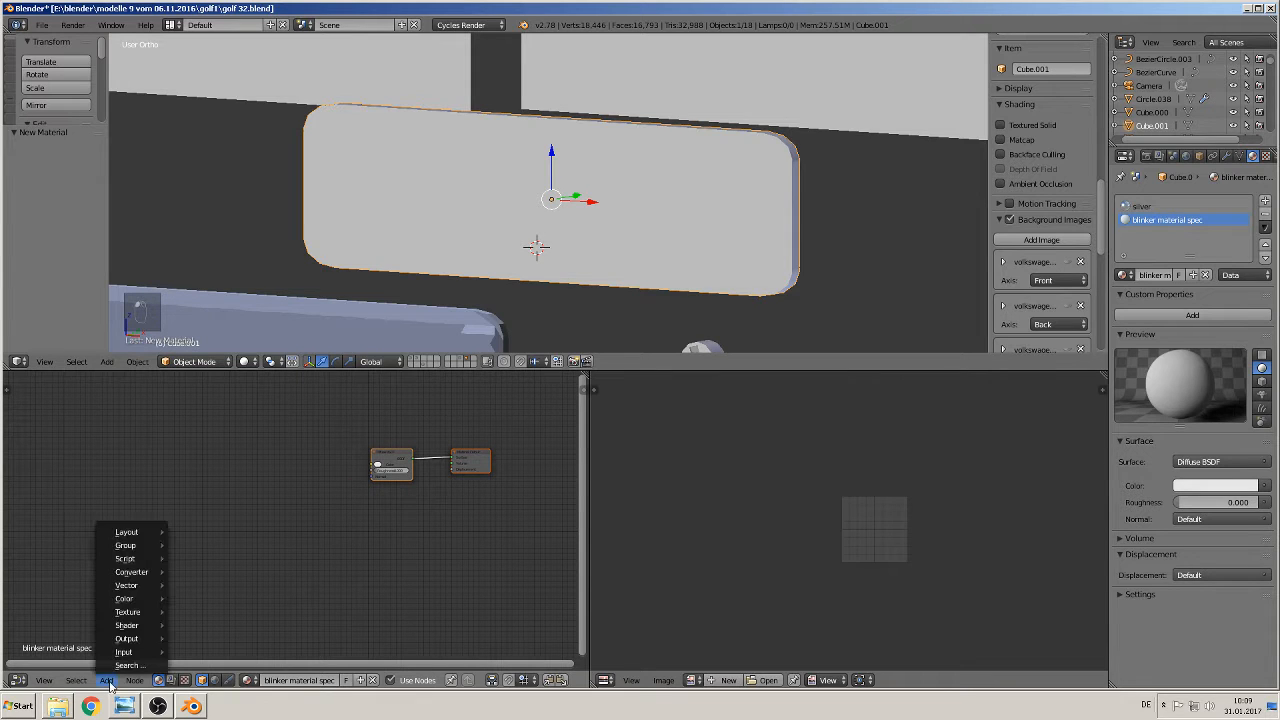
{"action": "mouse_move", "coordinate": [130, 656]}
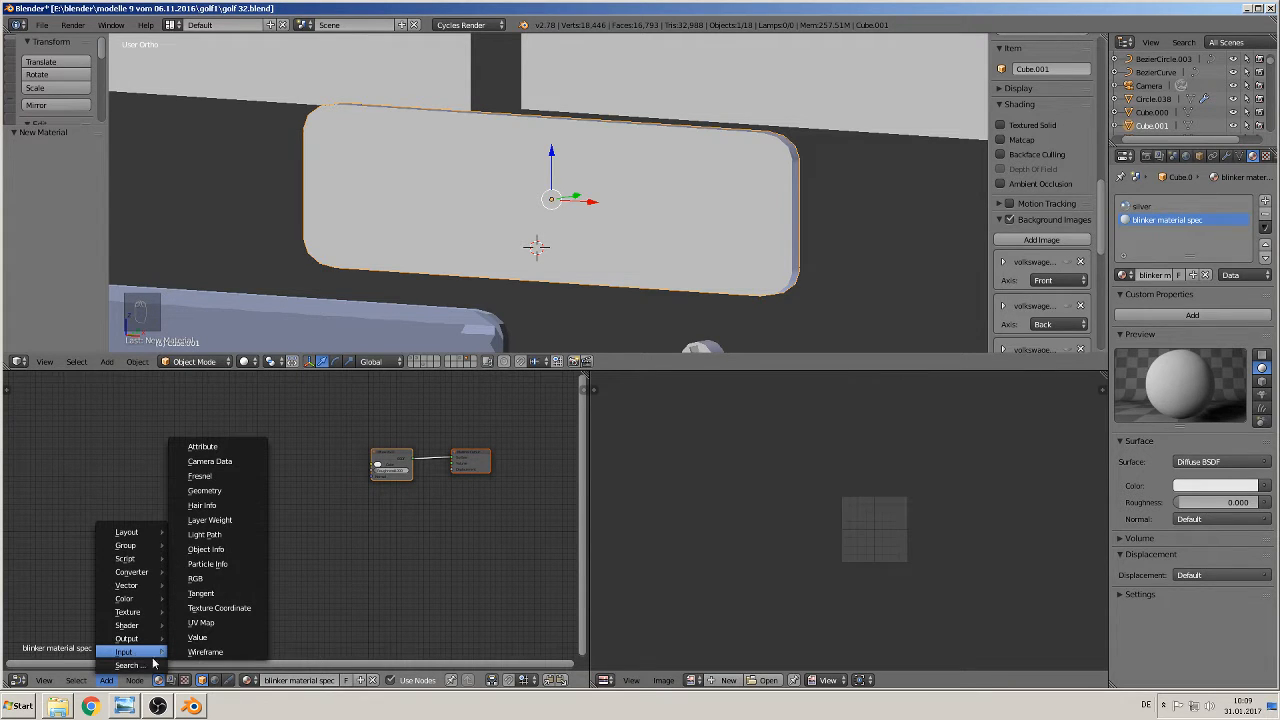
{"action": "left_click", "coordinate": [225, 609]}
{"action": "left_click", "coordinate": [88, 503]}
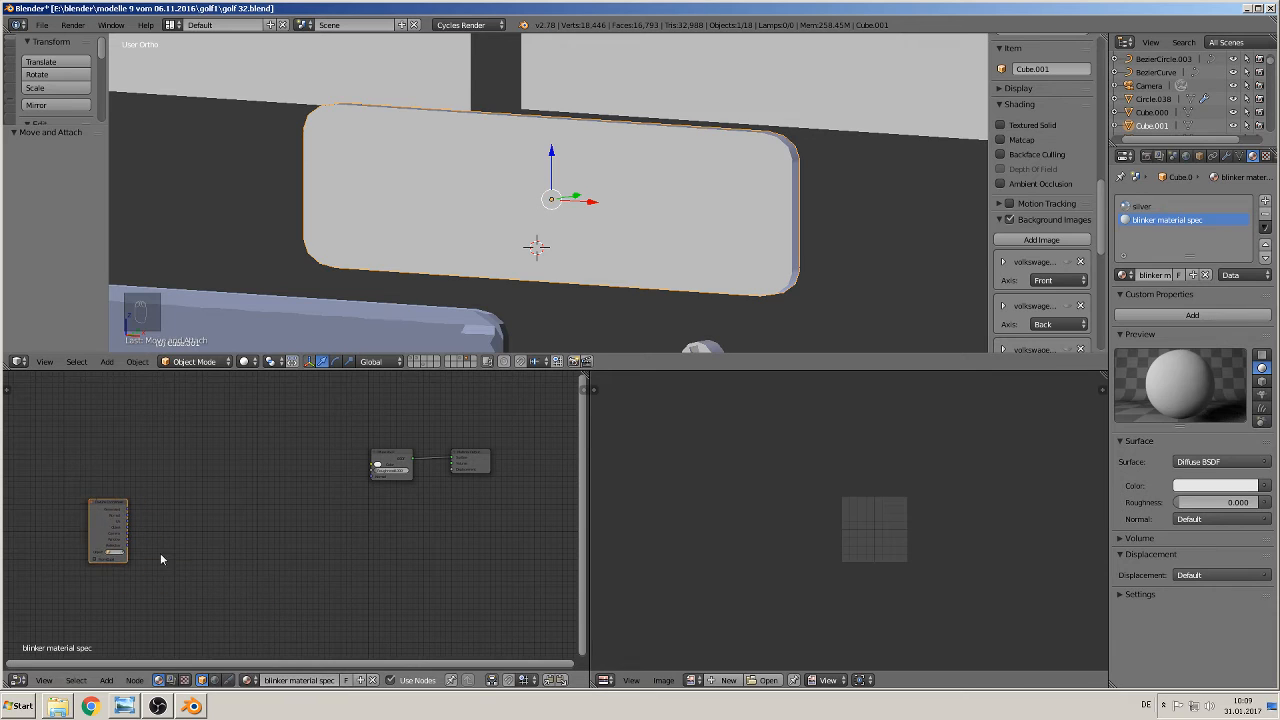
Add a Mapping node and place it directly to the right of the Texture Coordinate node
{"action": "scroll", "coordinate": [160, 556], "scroll_direction": "up", "scroll_amount": 2}
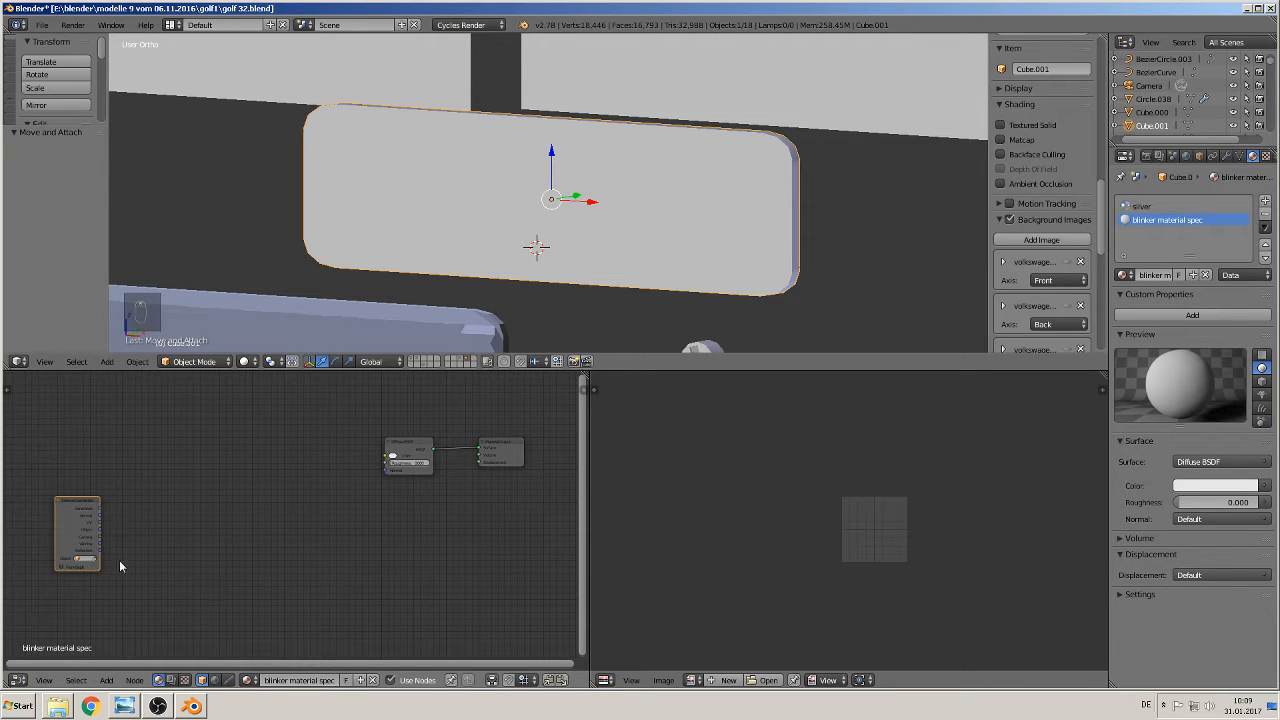
{"action": "left_click", "coordinate": [17, 681]}
{"action": "middle_click_drag", "start_coordinate": [155, 569], "coordinate": [203, 583]}
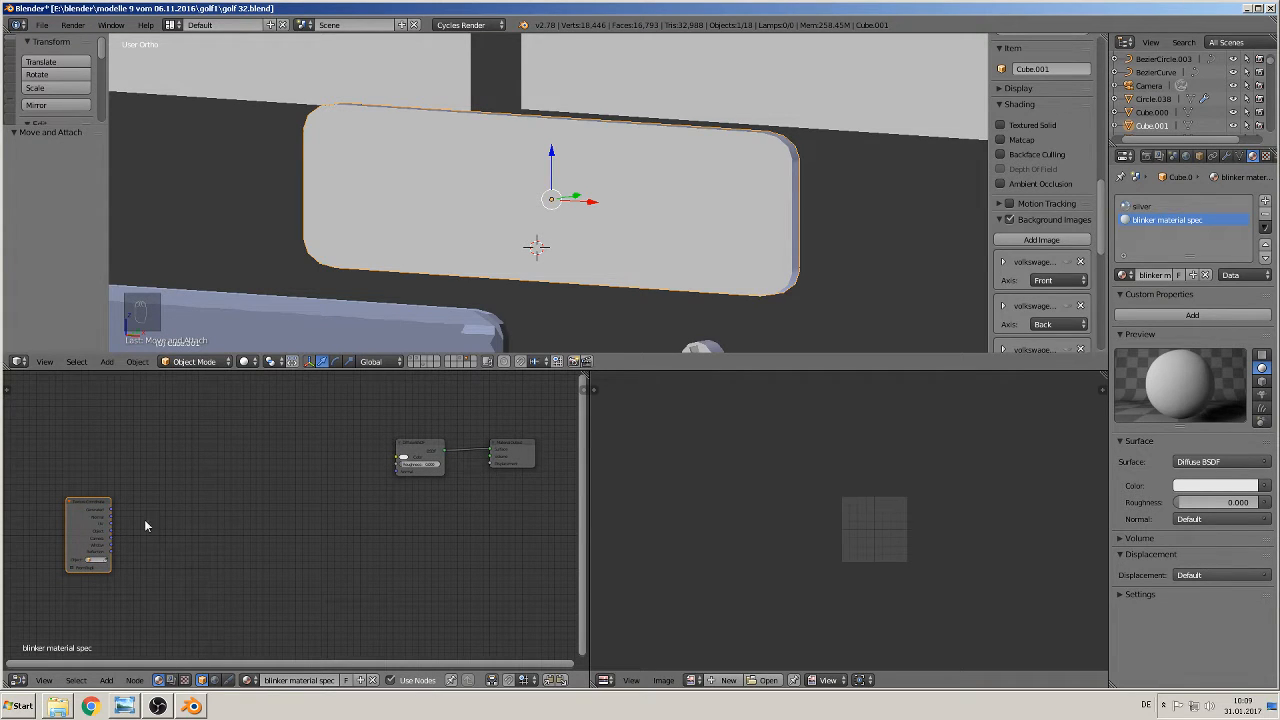
{"action": "left_click", "coordinate": [111, 682]}
{"action": "mouse_move", "coordinate": [130, 630]}
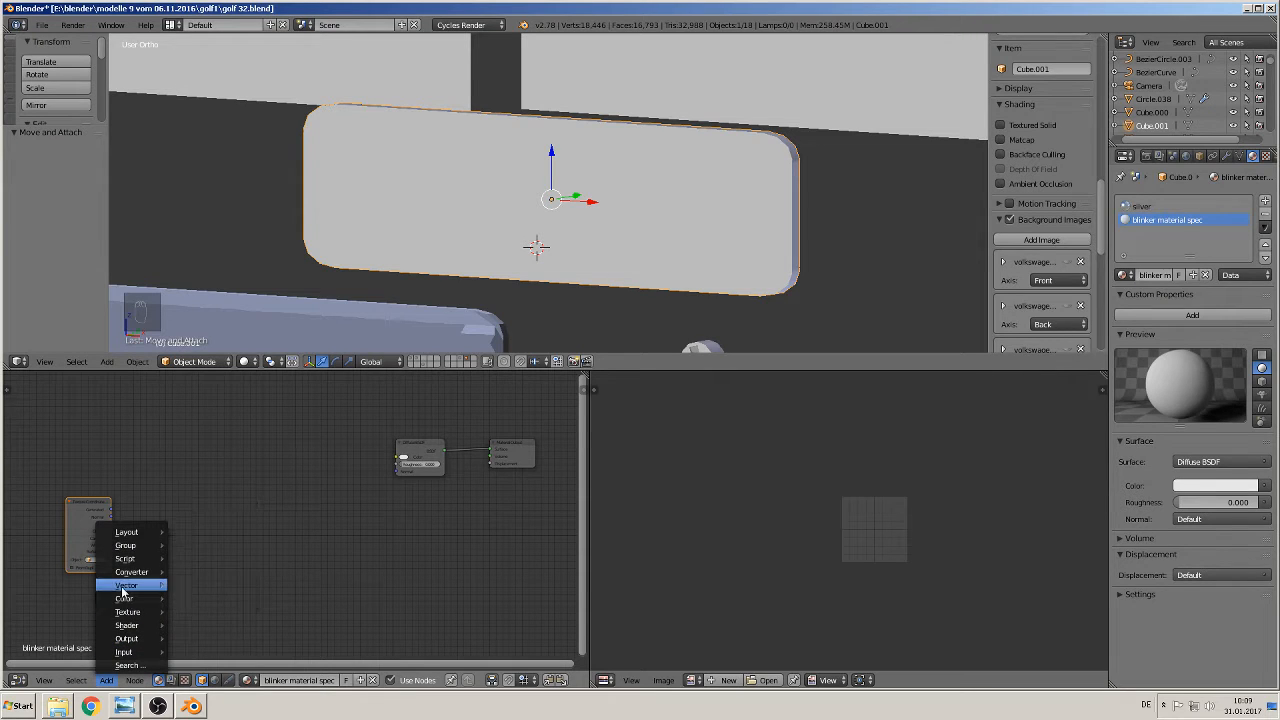
{"action": "mouse_move", "coordinate": [123, 592]}
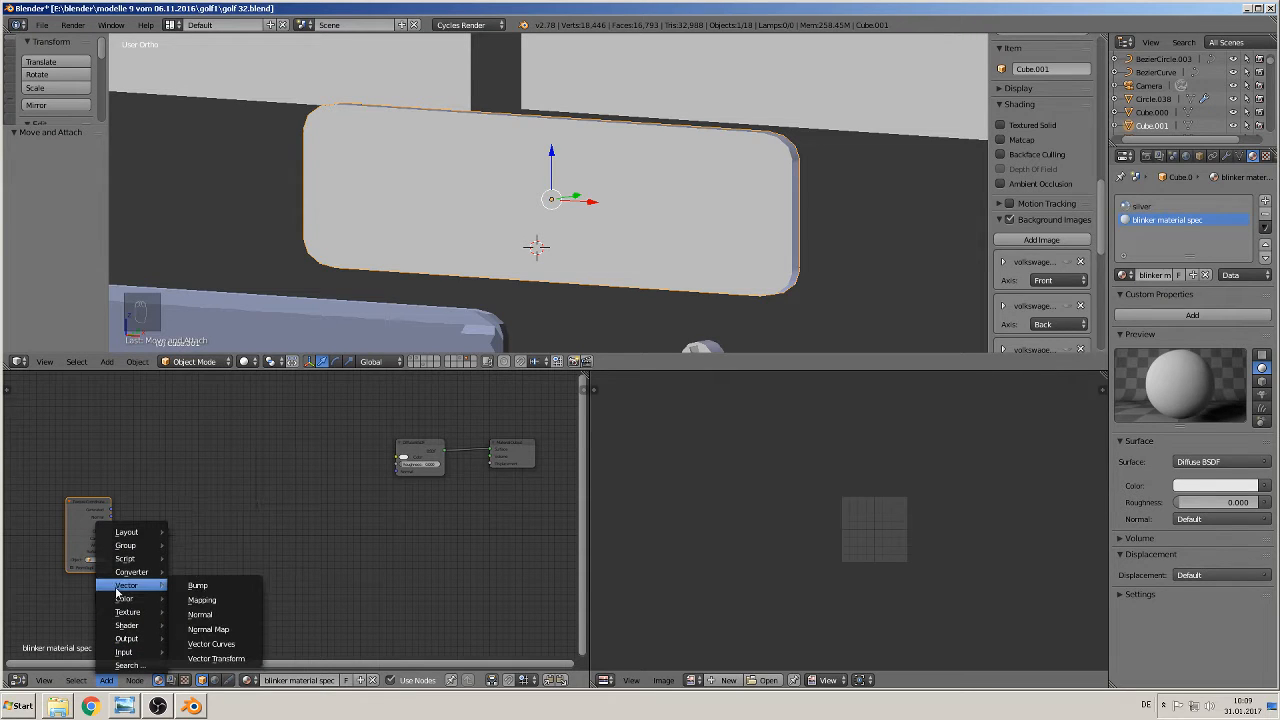
{"action": "left_click", "coordinate": [221, 602]}
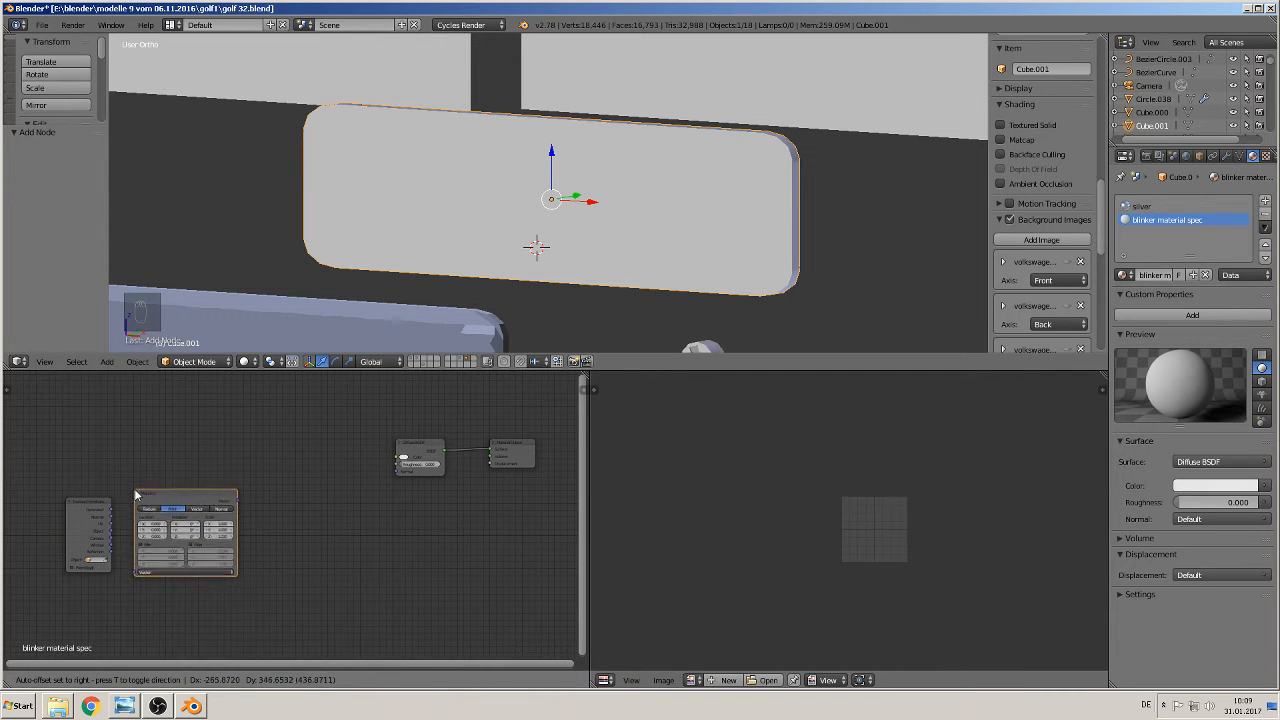
{"action": "left_click", "coordinate": [135, 494]}
Connect the Texture Coordinate node's Generated output to the Mapping node's Vector input
{"action": "scroll", "coordinate": [329, 548], "scroll_direction": "up", "scroll_amount": 2}
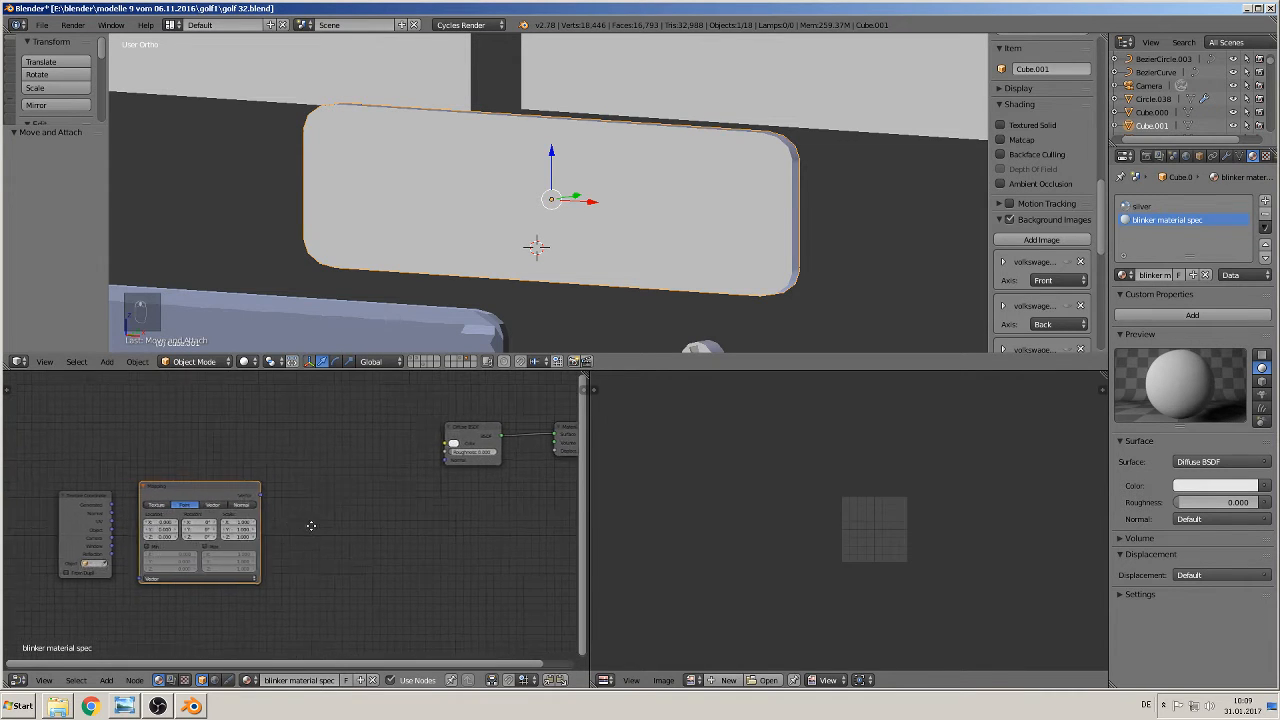
{"action": "middle_click_drag", "start_coordinate": [311, 525], "coordinate": [361, 520]}
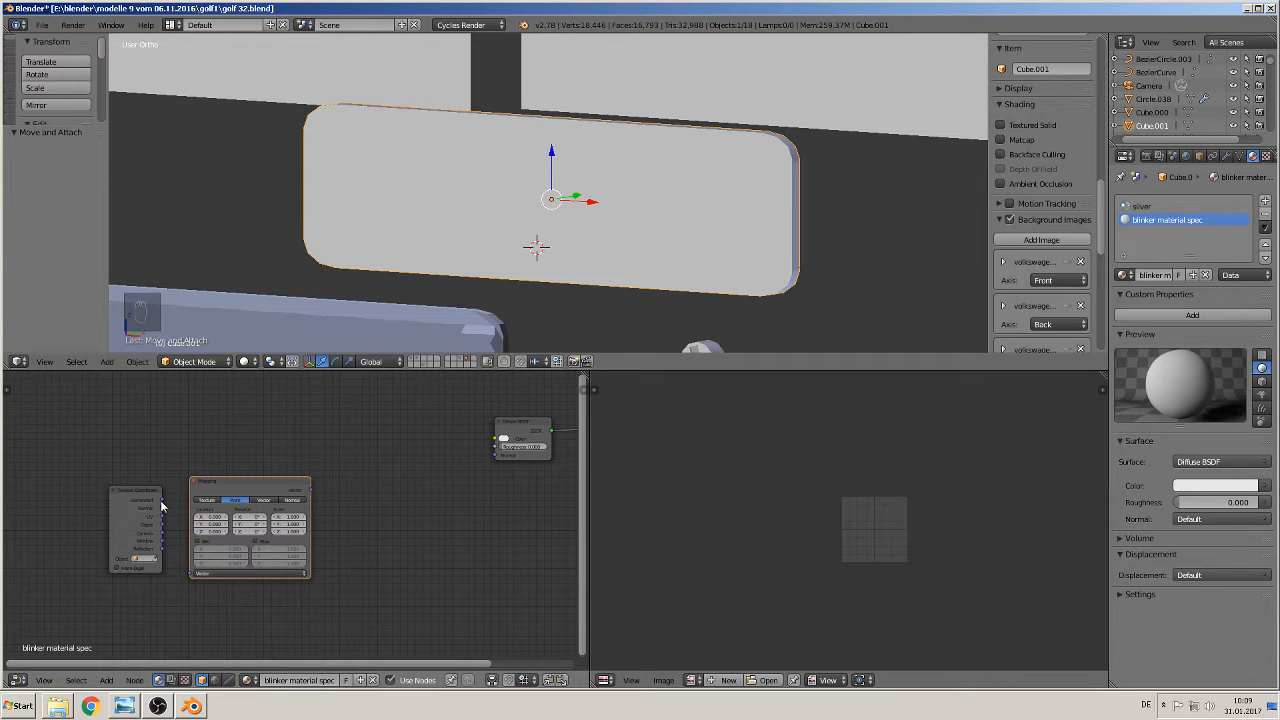
{"action": "left_click_drag", "start_coordinate": [163, 501], "coordinate": [190, 573]}
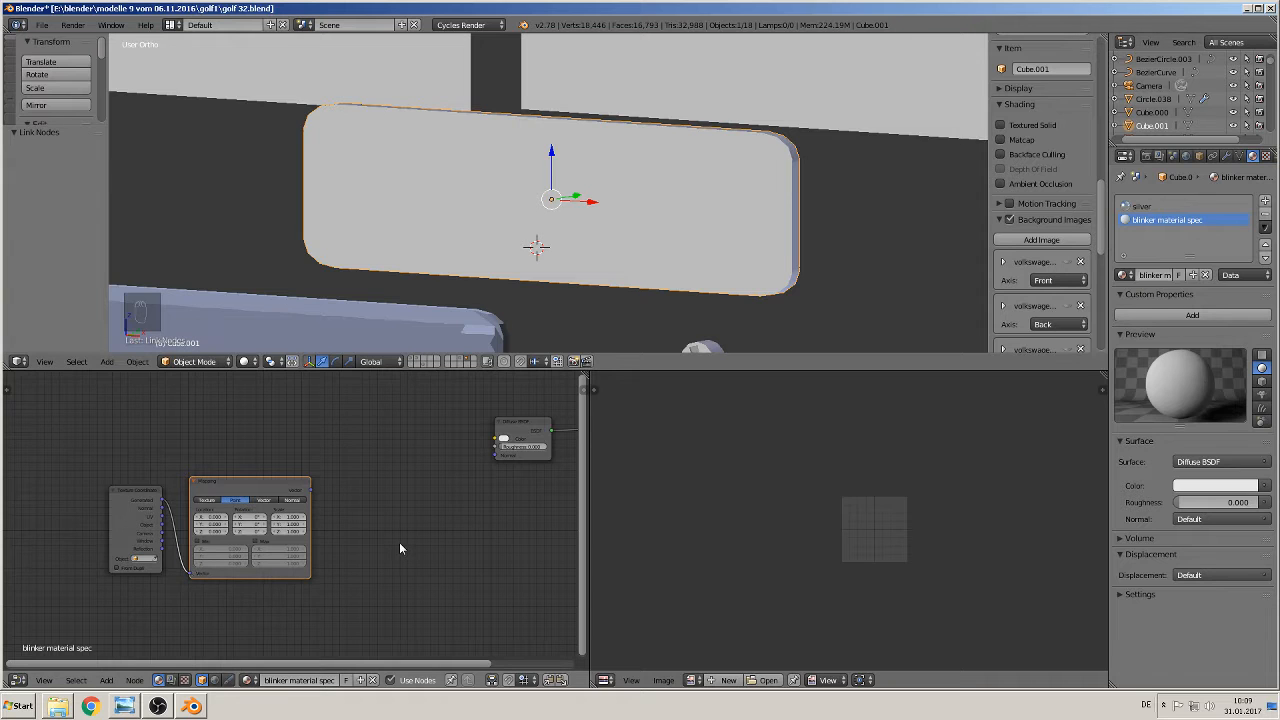
Move the Material Output and Diffuse BSDF nodes to the right, leaving a wide gap after the Mapping node
{"action": "middle_click_drag", "start_coordinate": [387, 547], "coordinate": [165, 591]}
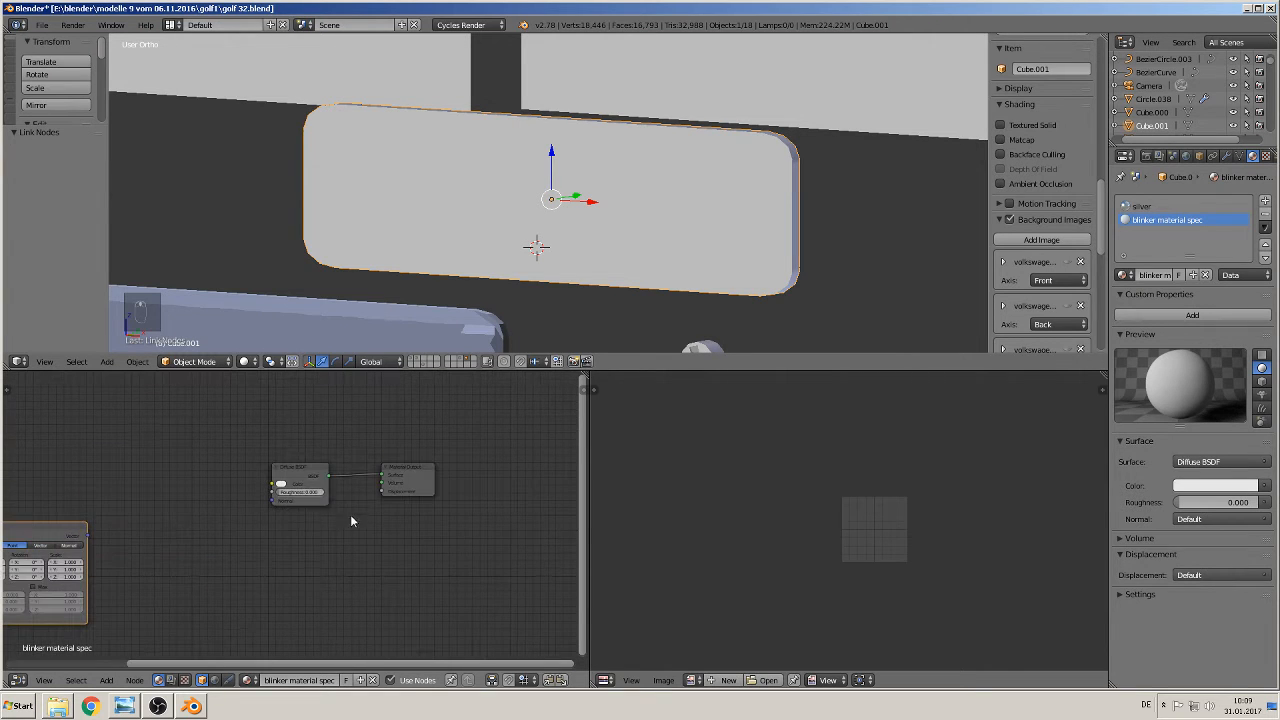
{"action": "left_click_drag", "start_coordinate": [397, 477], "coordinate": [546, 499]}
{"action": "left_click_drag", "start_coordinate": [293, 472], "coordinate": [473, 504]}
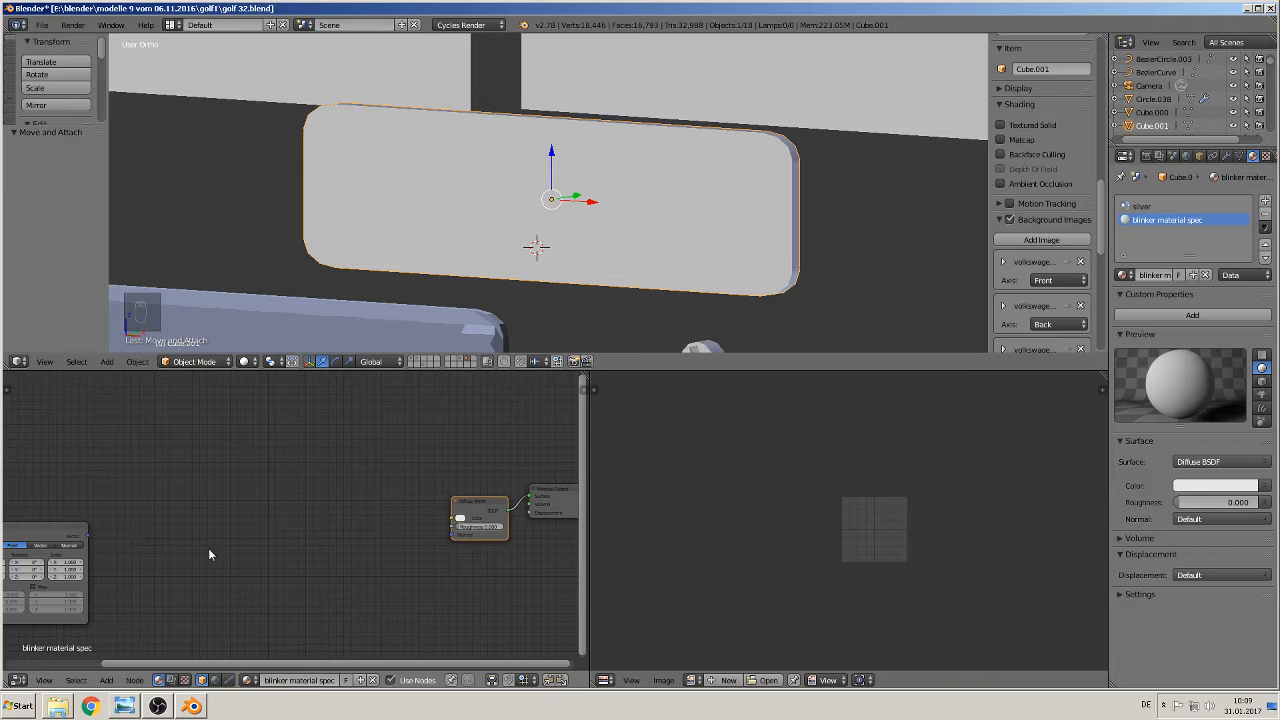
Add a Wave Texture node and place it to the right of the Mapping node
{"action": "left_click", "coordinate": [106, 680]}
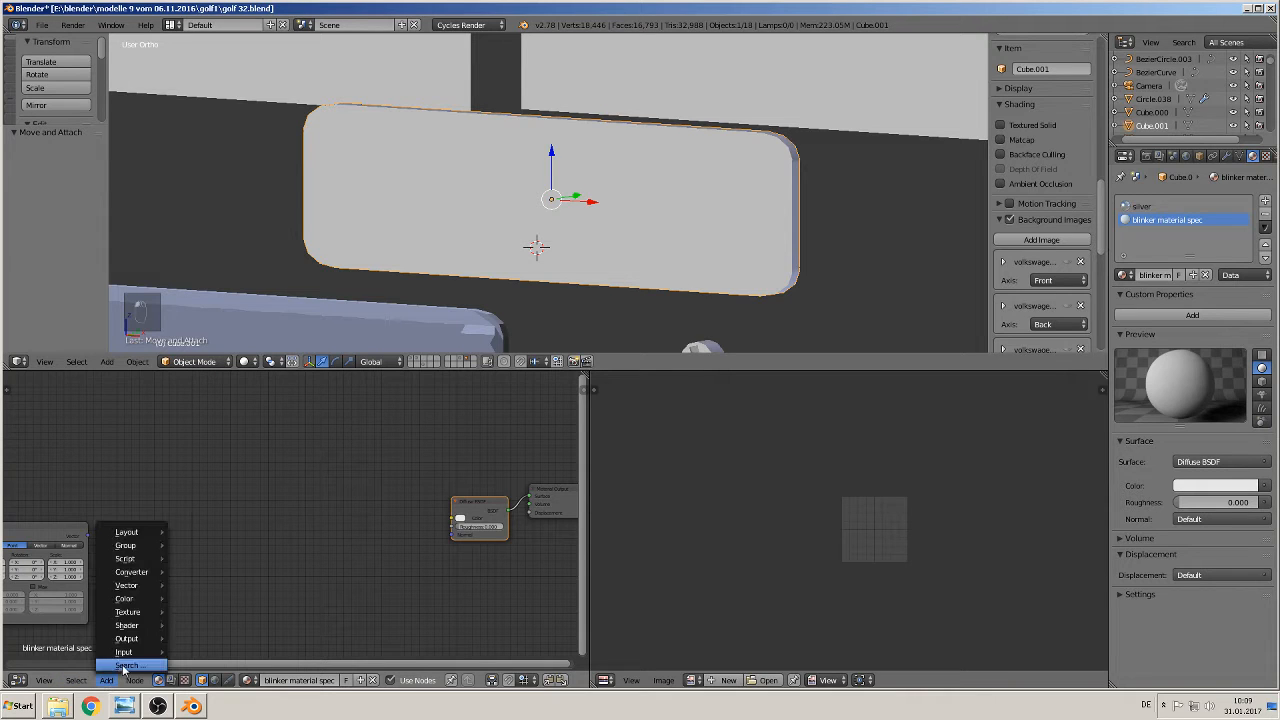
{"action": "mouse_move", "coordinate": [142, 619]}
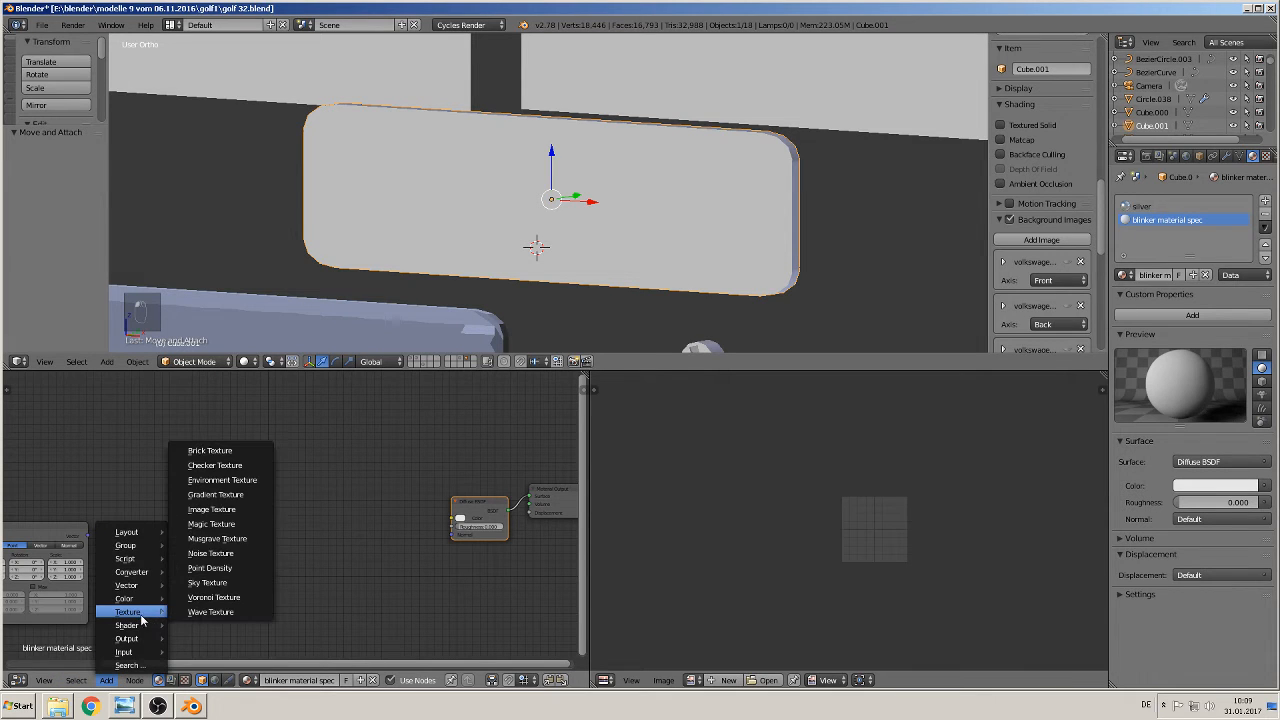
{"action": "left_click", "coordinate": [217, 617]}
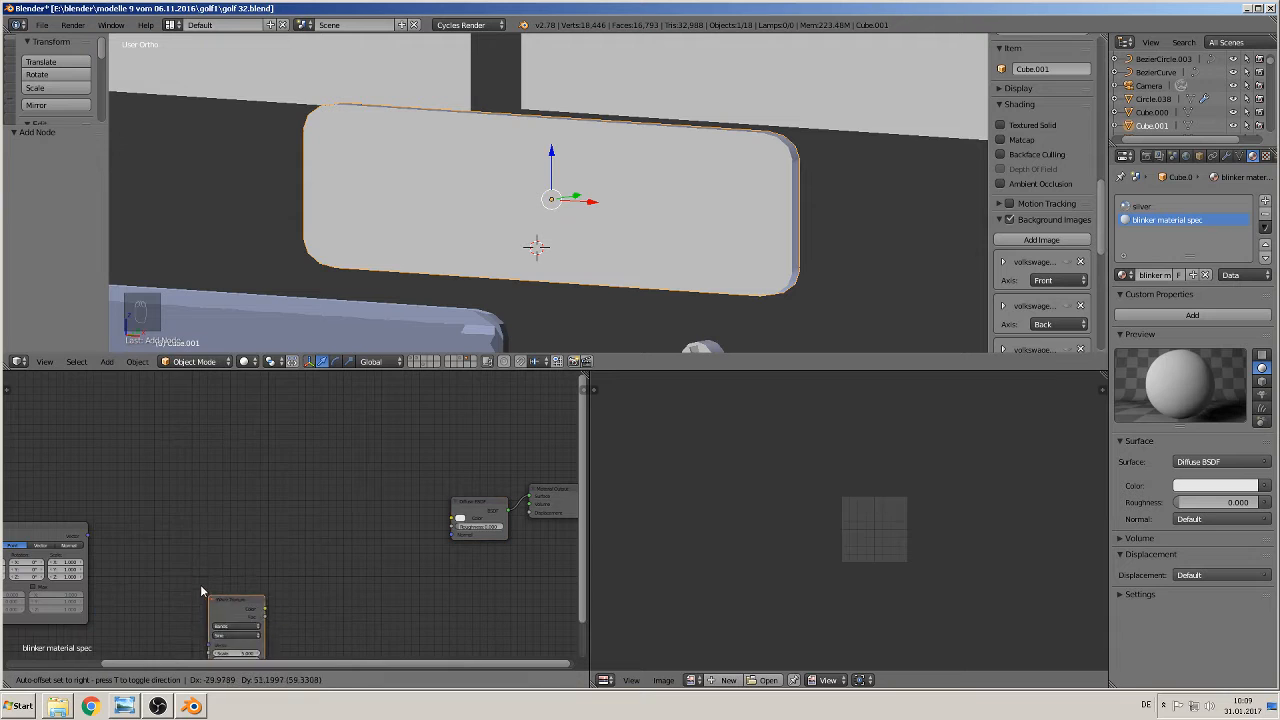
{"action": "left_click", "coordinate": [151, 497]}
{"action": "key", "text": "Home"}
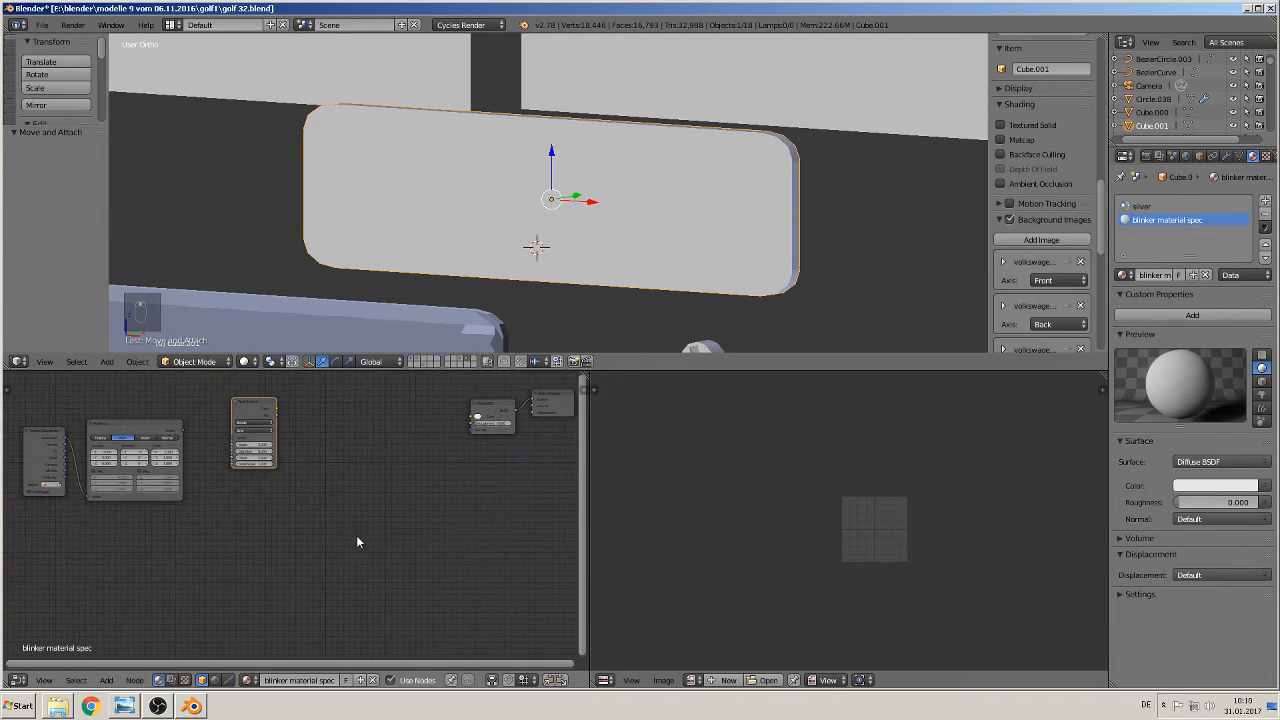
Duplicate the Wave Texture node directly below the original and link the Mapping node's Vector output to the upper Wave Texture's Vector input
{"action": "key", "text": "shift+d"}
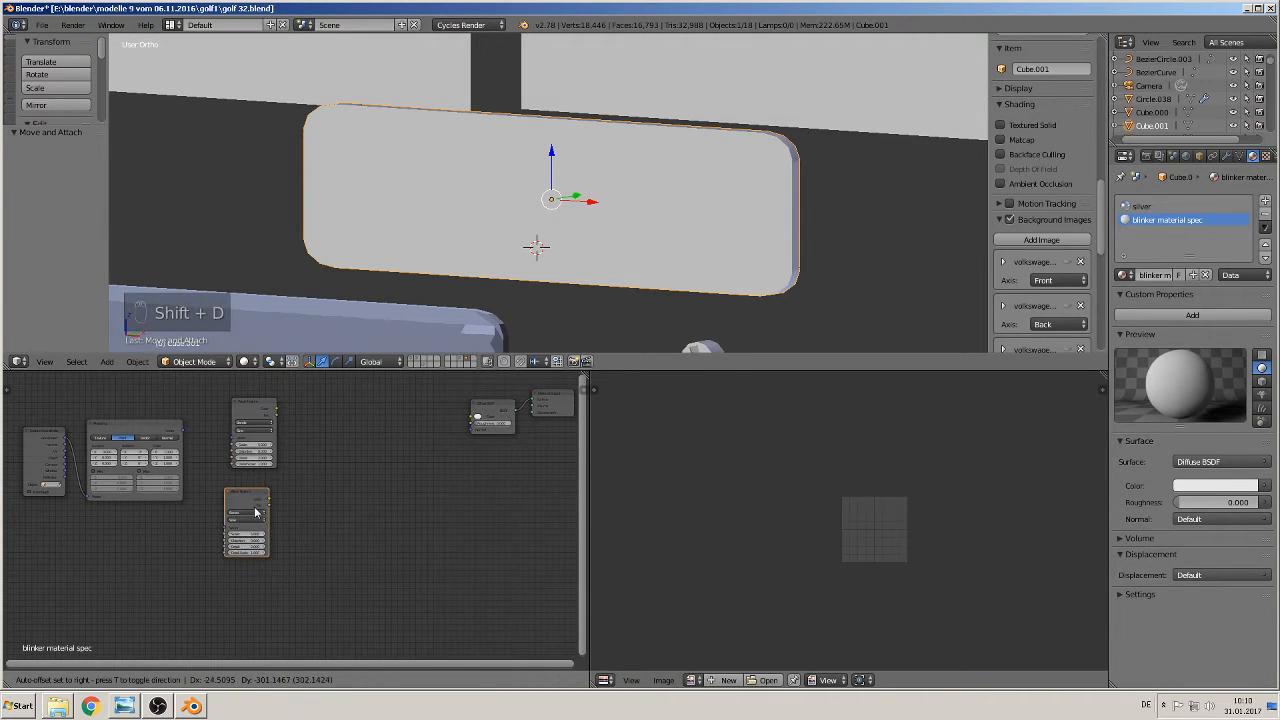
{"action": "left_click", "coordinate": [258, 523]}
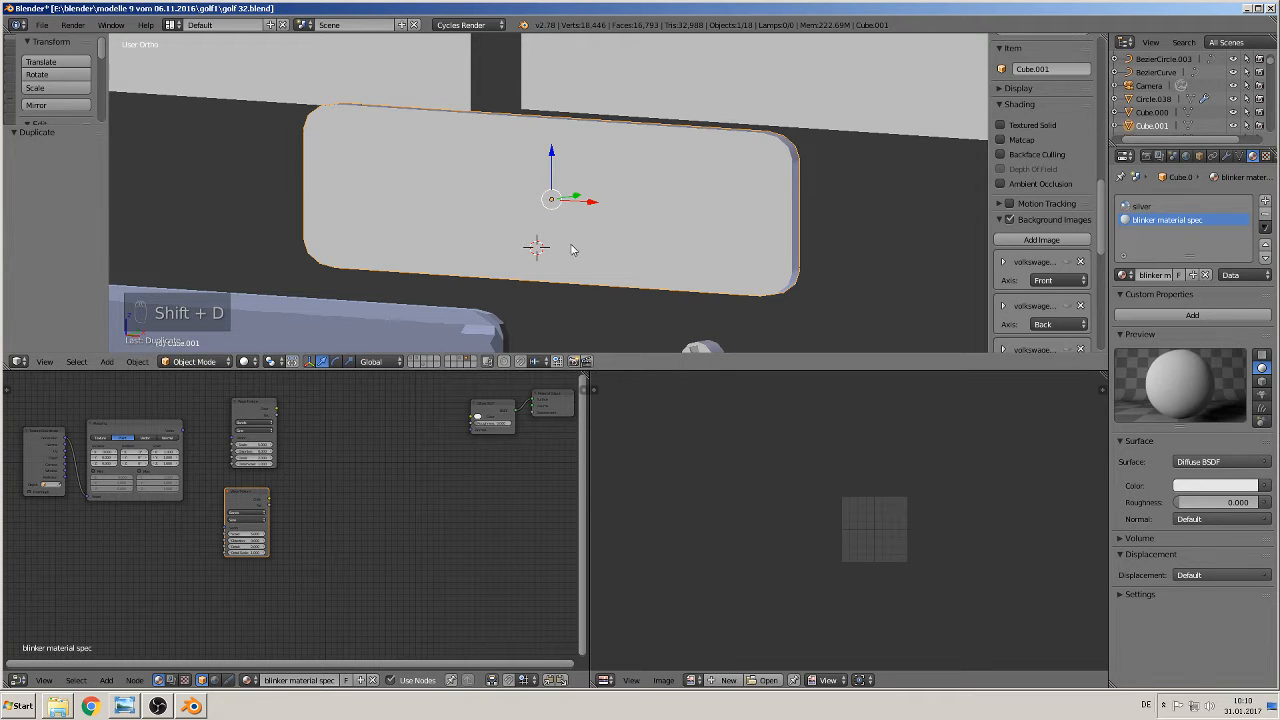
{"action": "scroll", "coordinate": [362, 485], "scroll_direction": "up", "scroll_amount": 2}
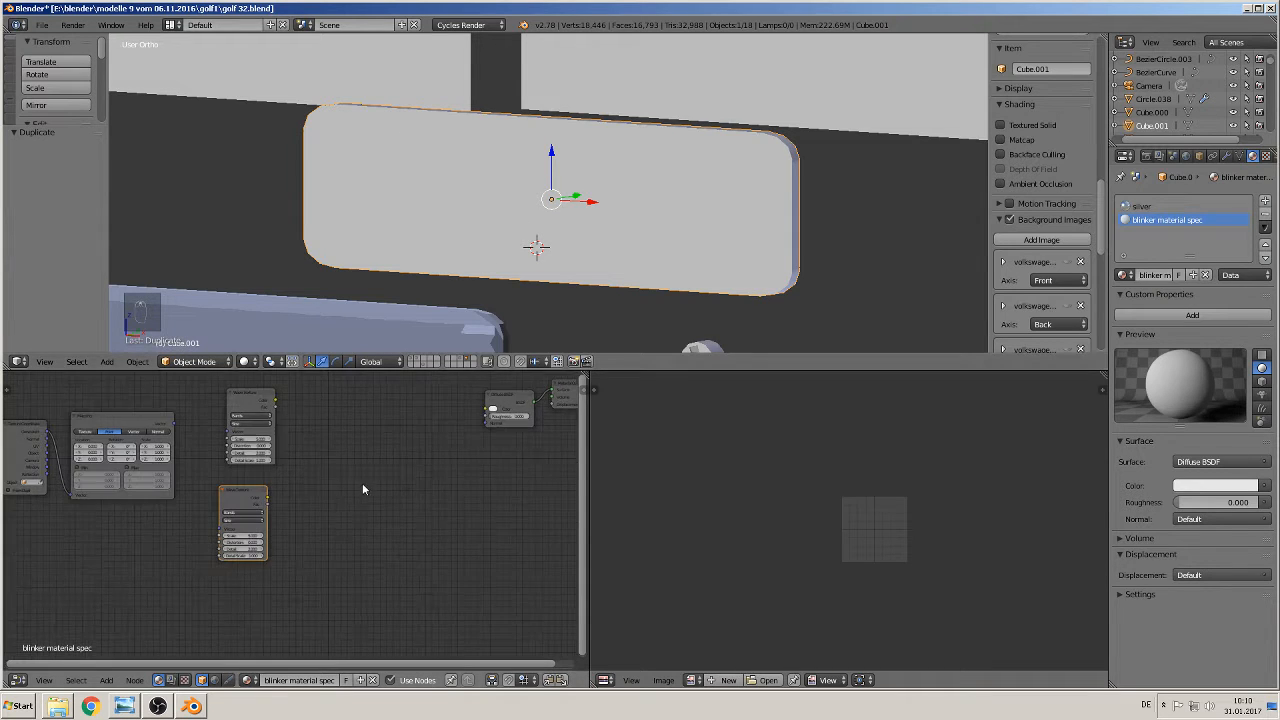
{"action": "middle_click_drag", "start_coordinate": [316, 514], "coordinate": [320, 574]}
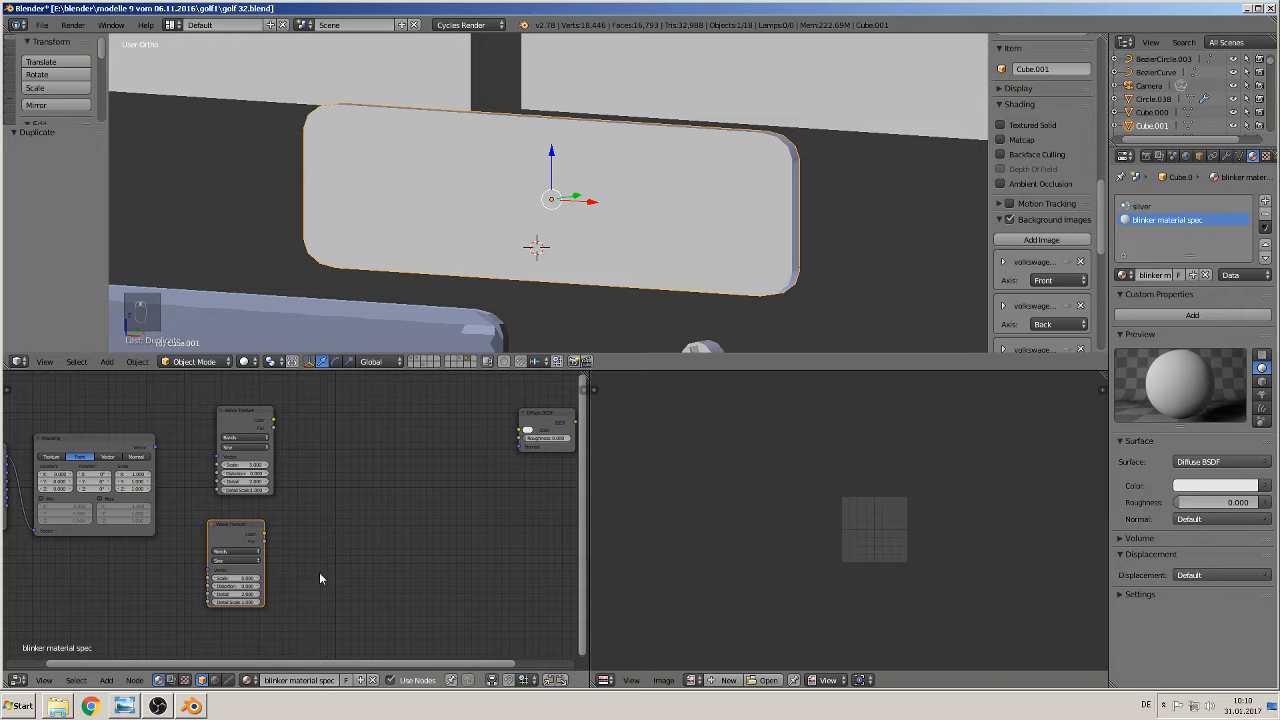
{"action": "left_click", "coordinate": [250, 535]}
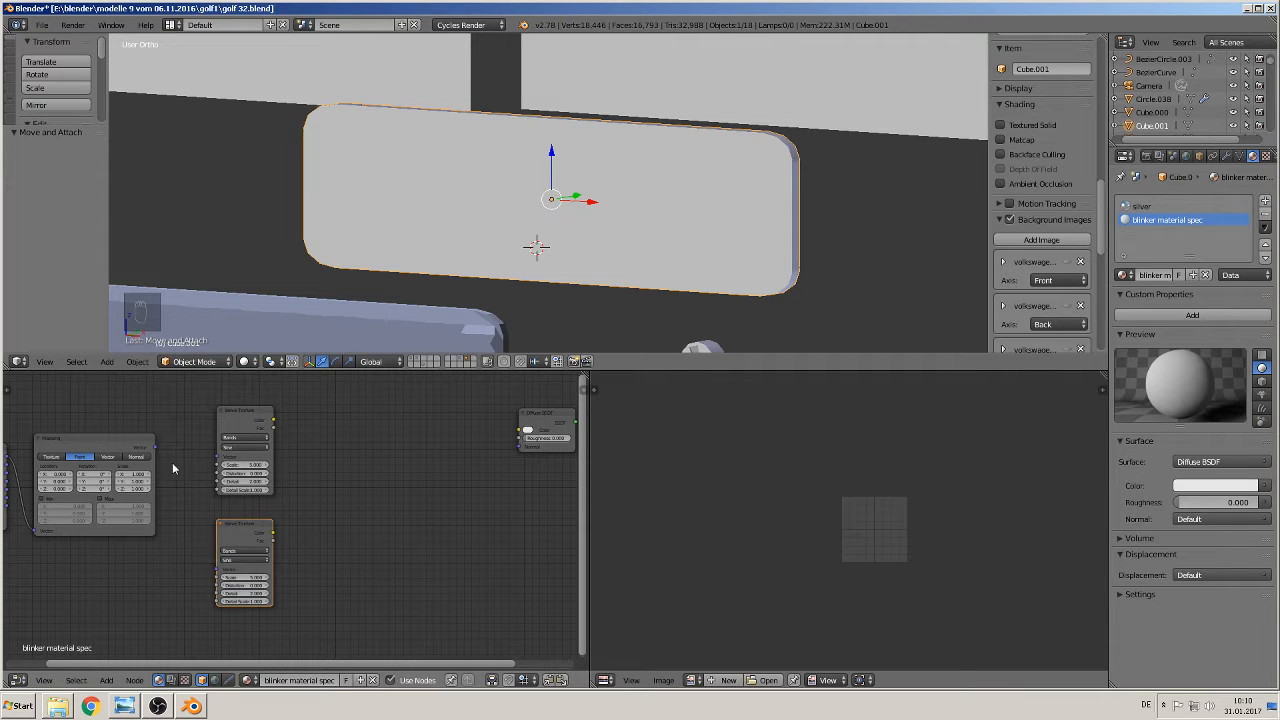
{"action": "left_click_drag", "start_coordinate": [155, 451], "coordinate": [219, 461]}
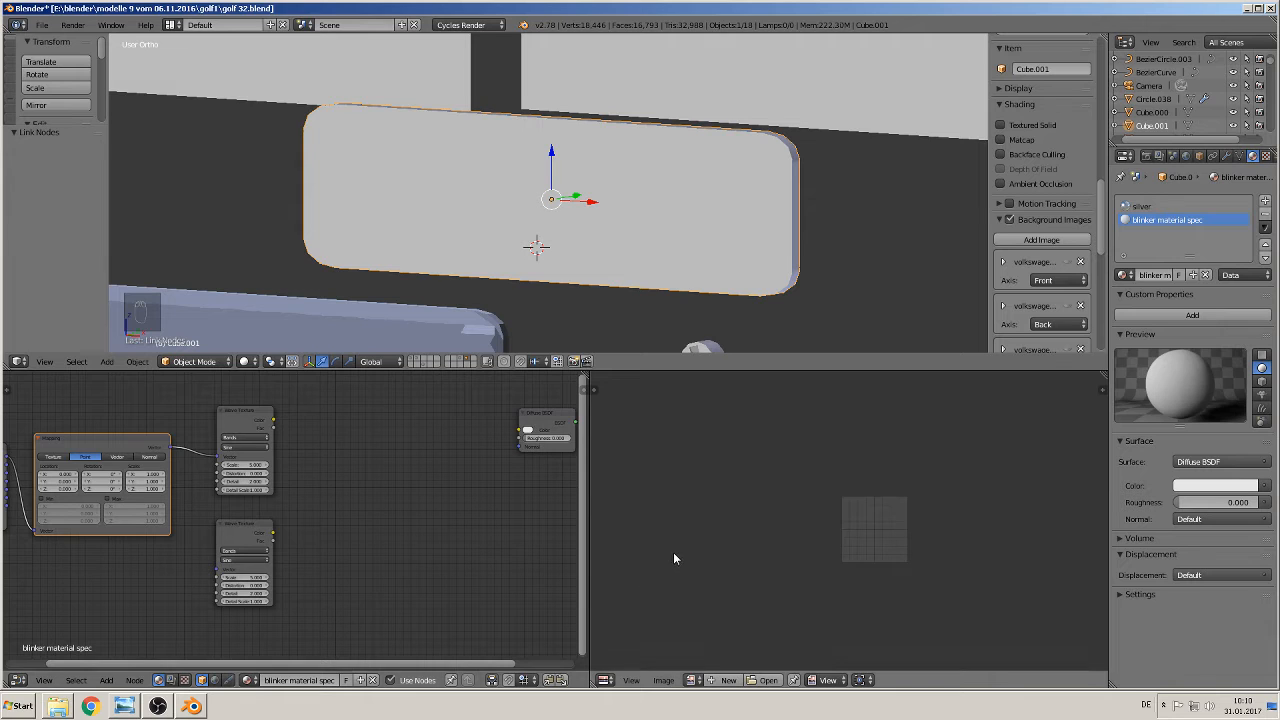
Shift the Diffuse BSDF and Material Output nodes further away from the two Wave Texture nodes
{"action": "left_click_drag", "start_coordinate": [542, 418], "coordinate": [567, 431]}
{"action": "middle_click_drag", "start_coordinate": [460, 508], "coordinate": [261, 541]}
{"action": "left_click_drag", "start_coordinate": [421, 438], "coordinate": [479, 474]}
{"action": "left_click_drag", "start_coordinate": [370, 468], "coordinate": [407, 482]}
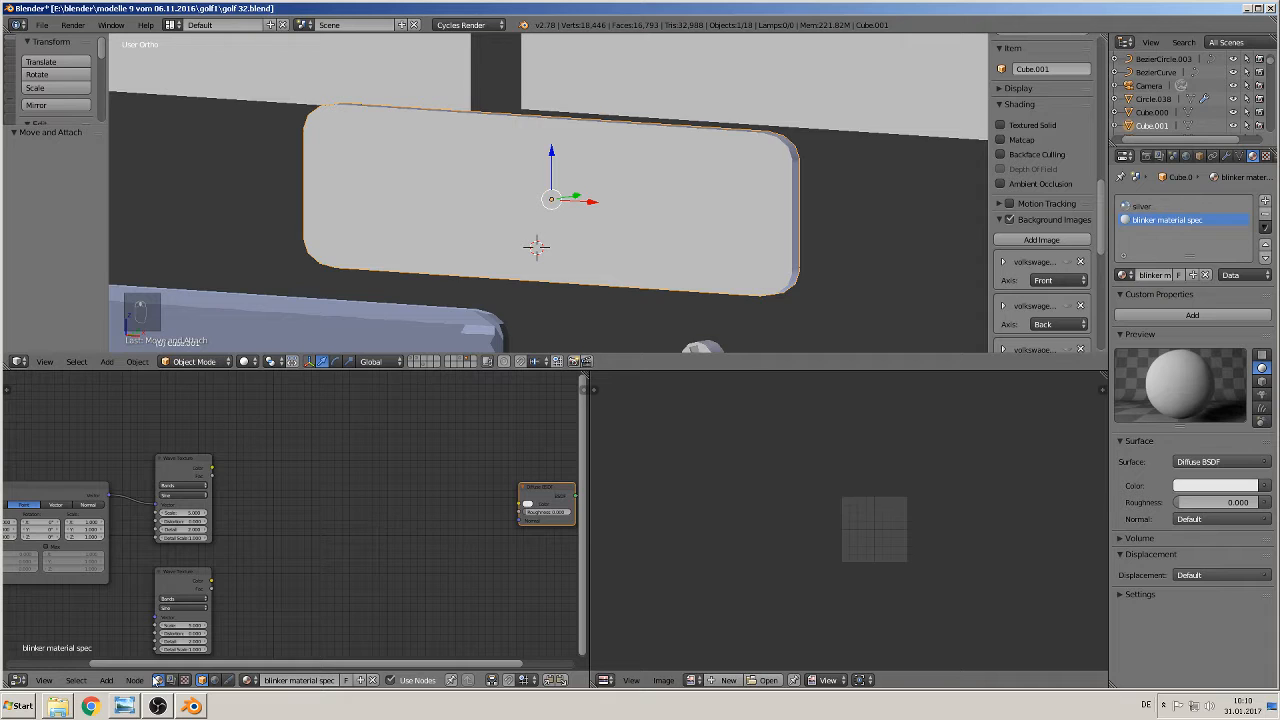
Add a ColorRamp node and place it to the right of the upper Wave Texture node
{"action": "left_click", "coordinate": [106, 680]}
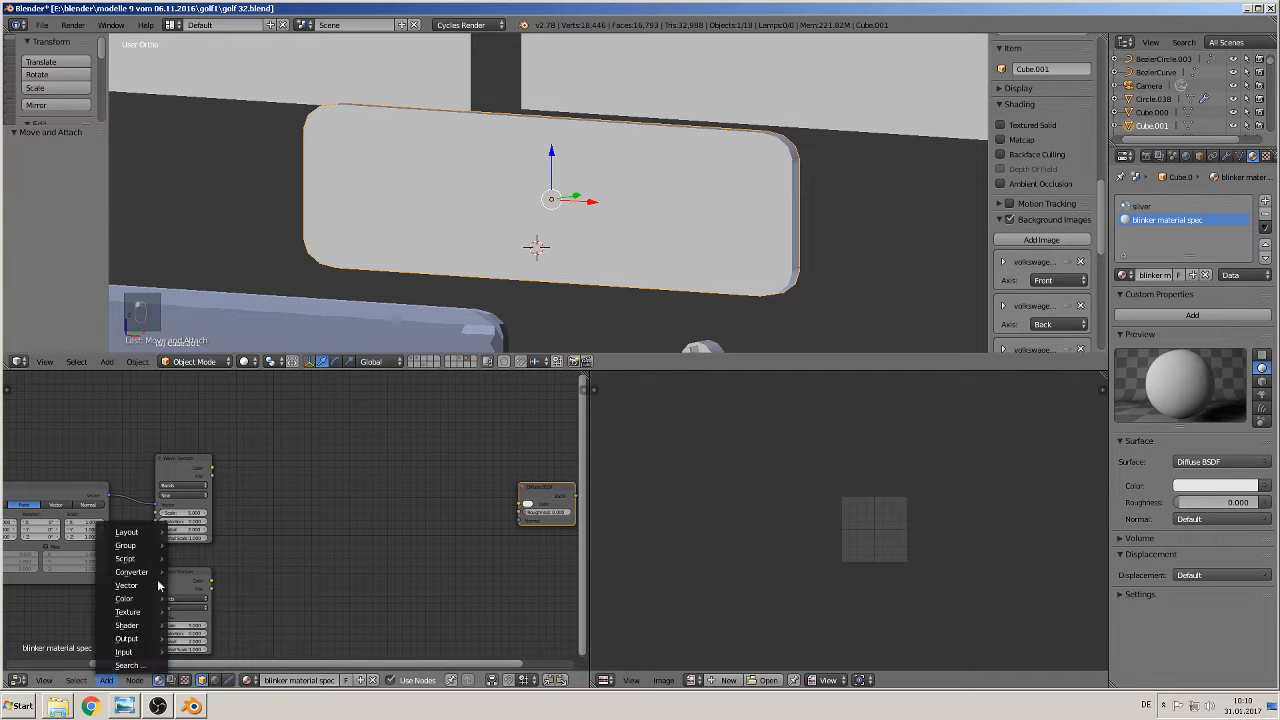
{"action": "mouse_move", "coordinate": [148, 599]}
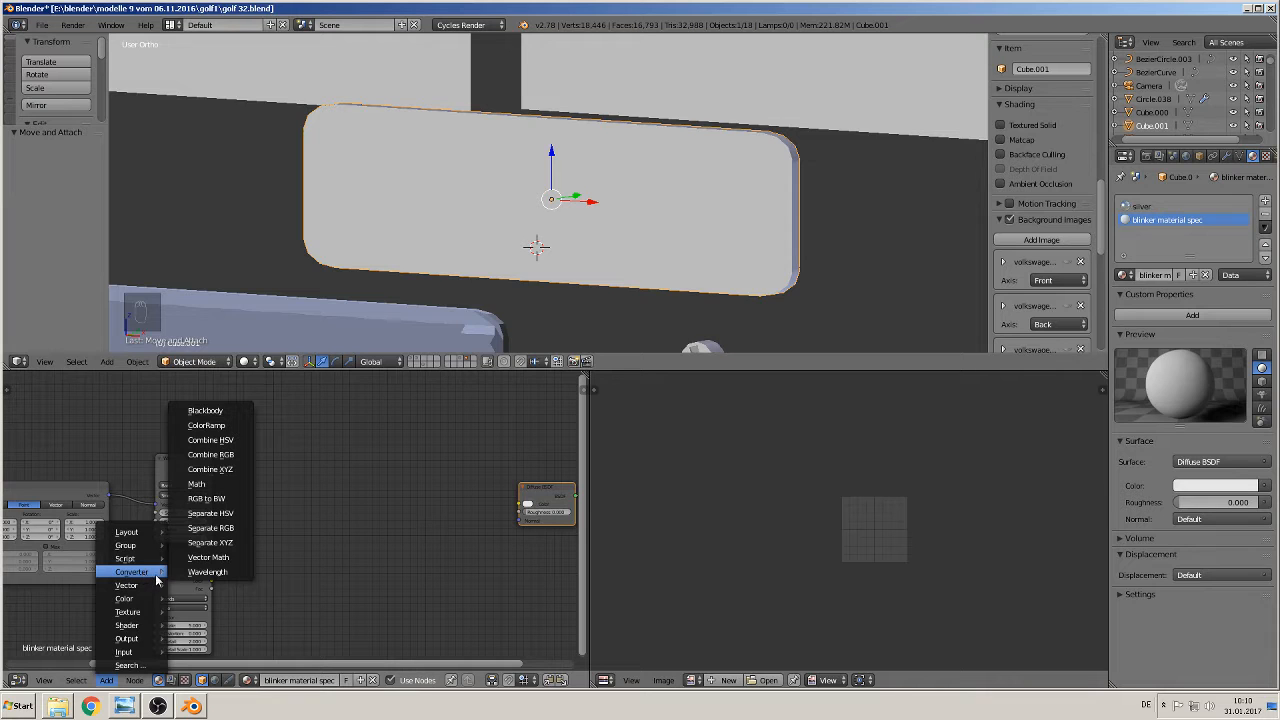
{"action": "left_click", "coordinate": [218, 428]}
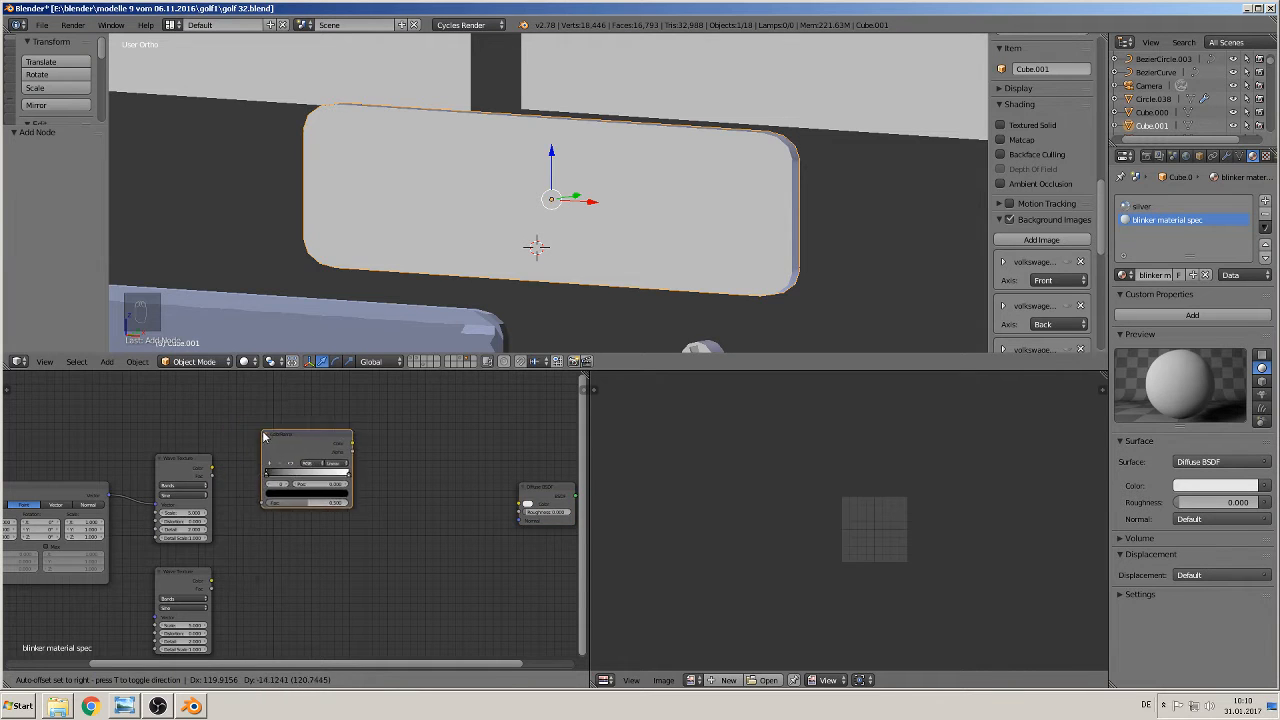
{"action": "left_click", "coordinate": [262, 423]}
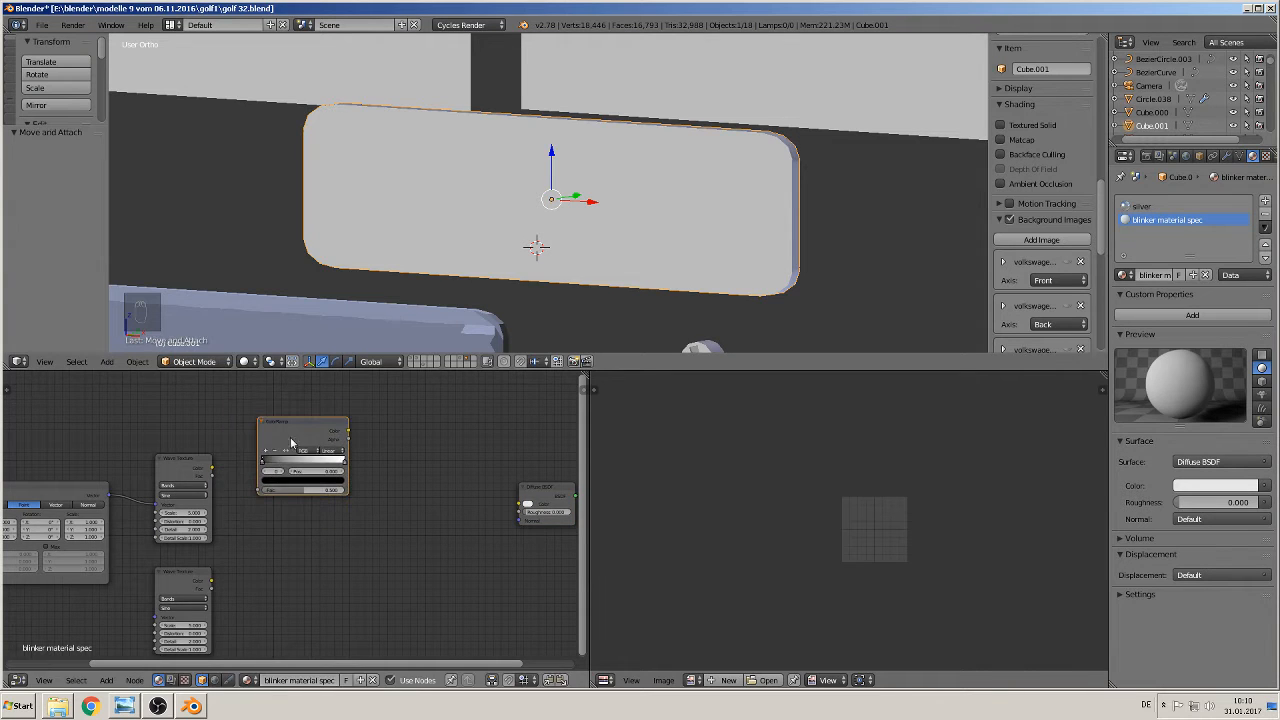
Add two color stops to the ColorRamp and position them at about 0.214 and 0.780
{"action": "scroll", "coordinate": [357, 560], "scroll_direction": "up", "scroll_amount": 4}
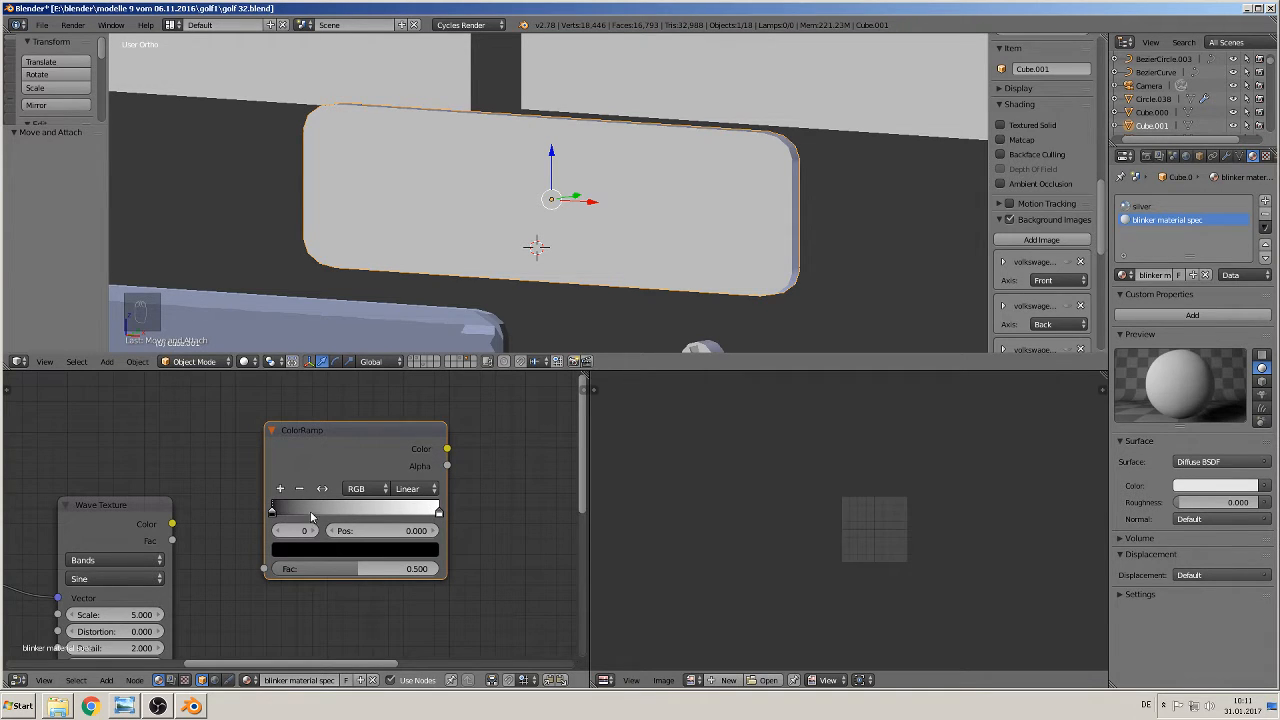
{"action": "left_click", "coordinate": [281, 489]}
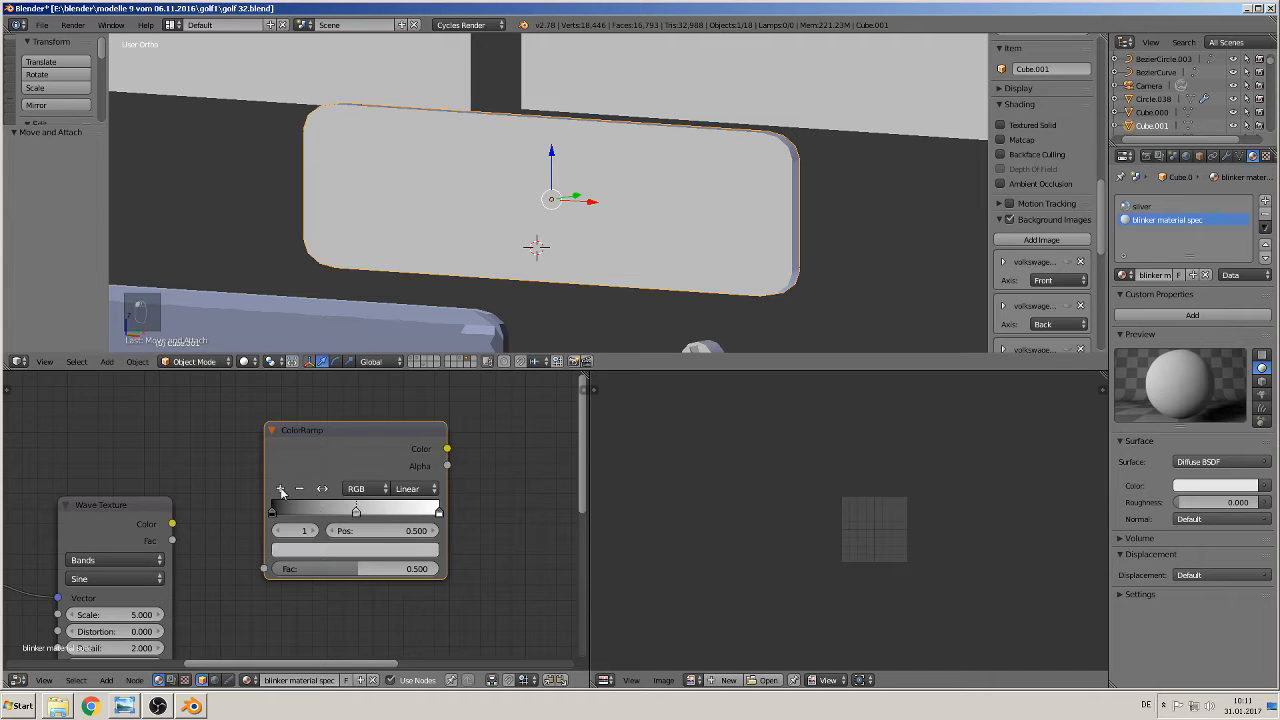
{"action": "left_click_drag", "start_coordinate": [356, 512], "coordinate": [308, 515]}
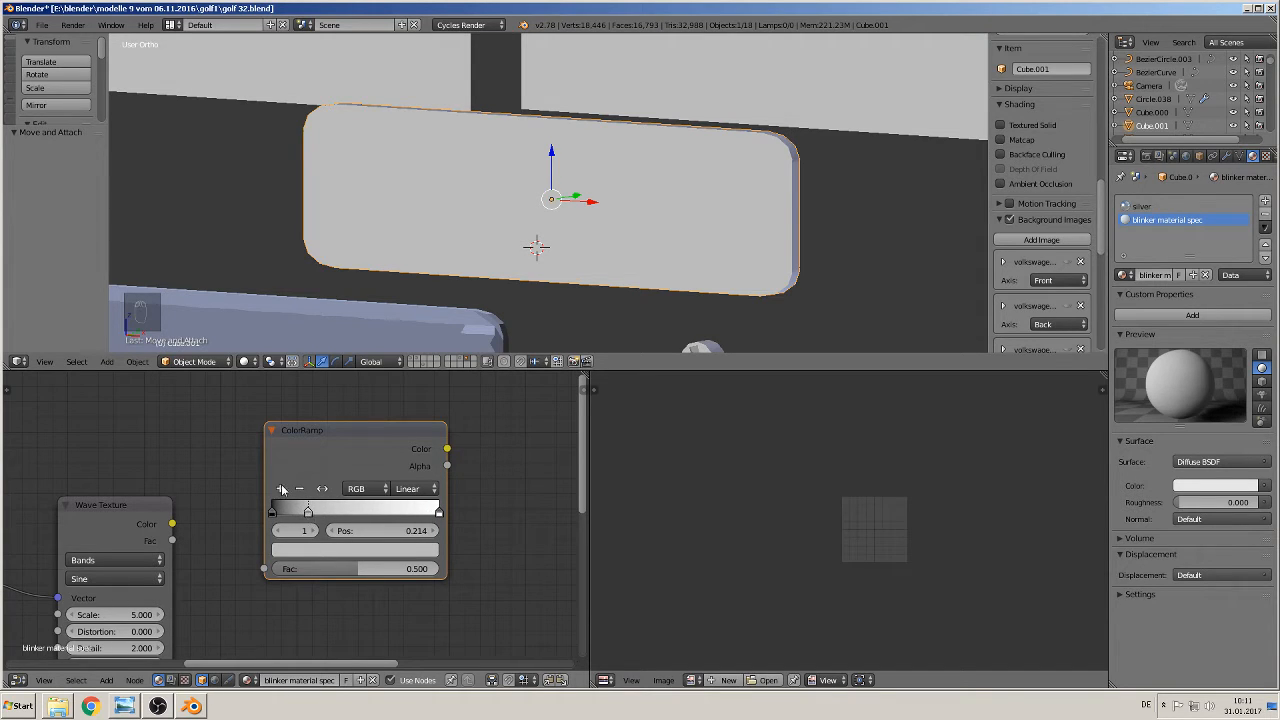
{"action": "left_click", "coordinate": [281, 489]}
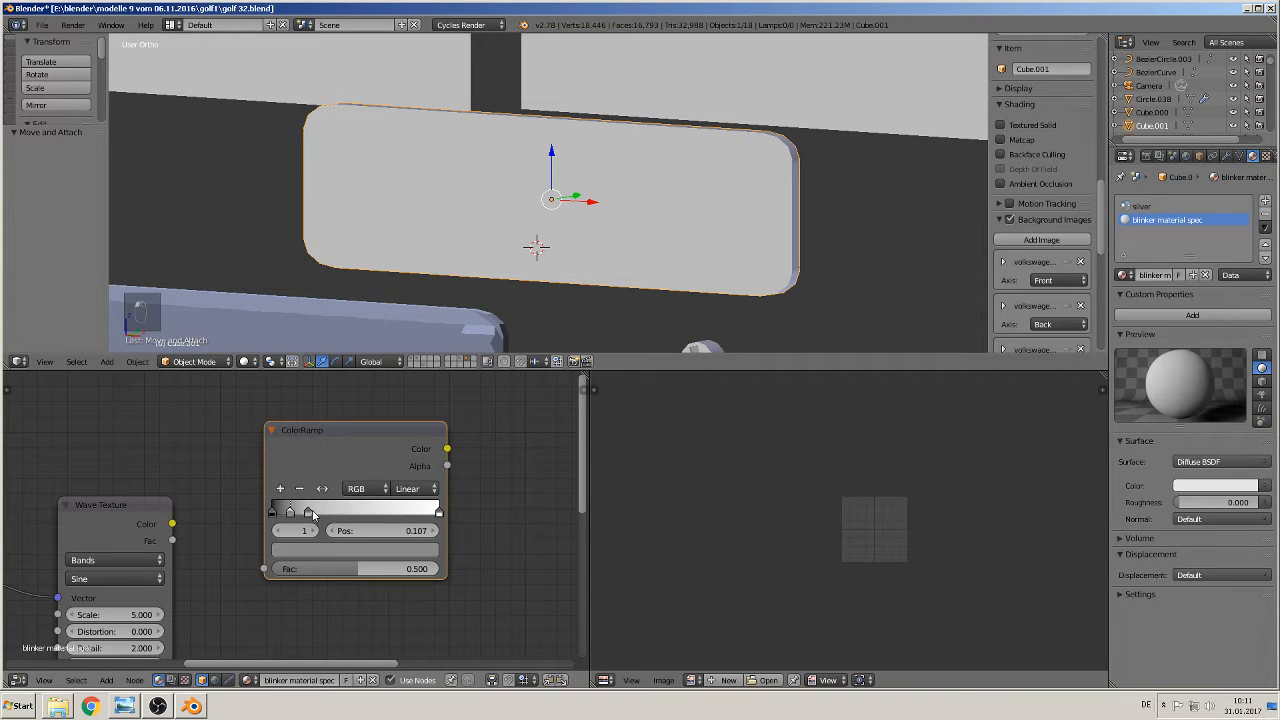
{"action": "left_click_drag", "start_coordinate": [294, 514], "coordinate": [405, 527]}
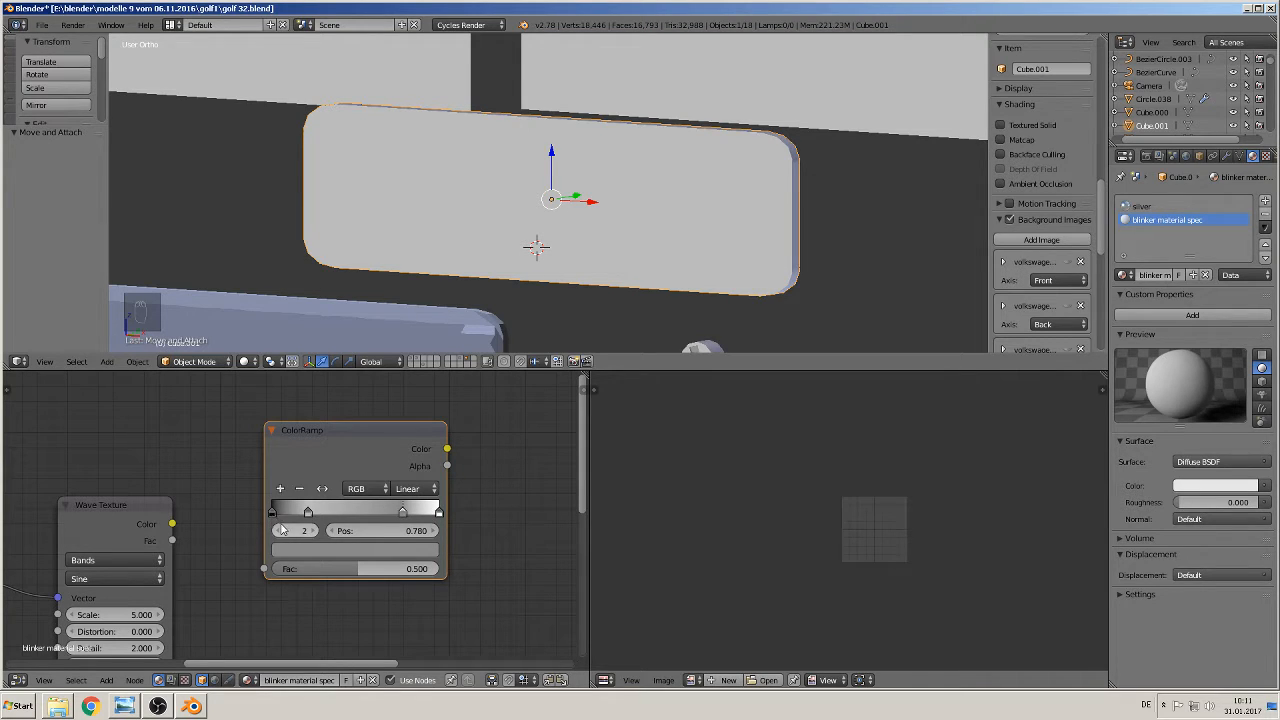
Set the ColorRamp stops at 0.780 and 1.000 to black
{"action": "left_click", "coordinate": [439, 515]}
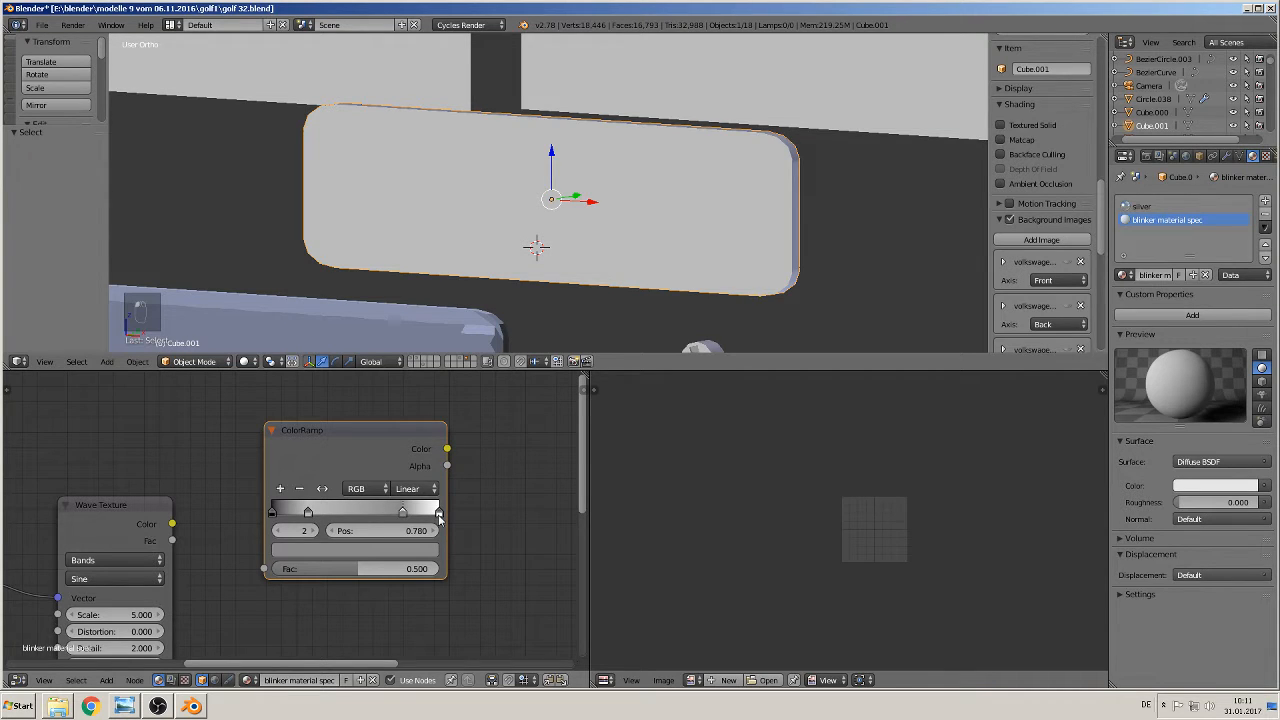
{"action": "left_click", "coordinate": [369, 549]}
{"action": "left_click_drag", "start_coordinate": [404, 386], "coordinate": [406, 441]}
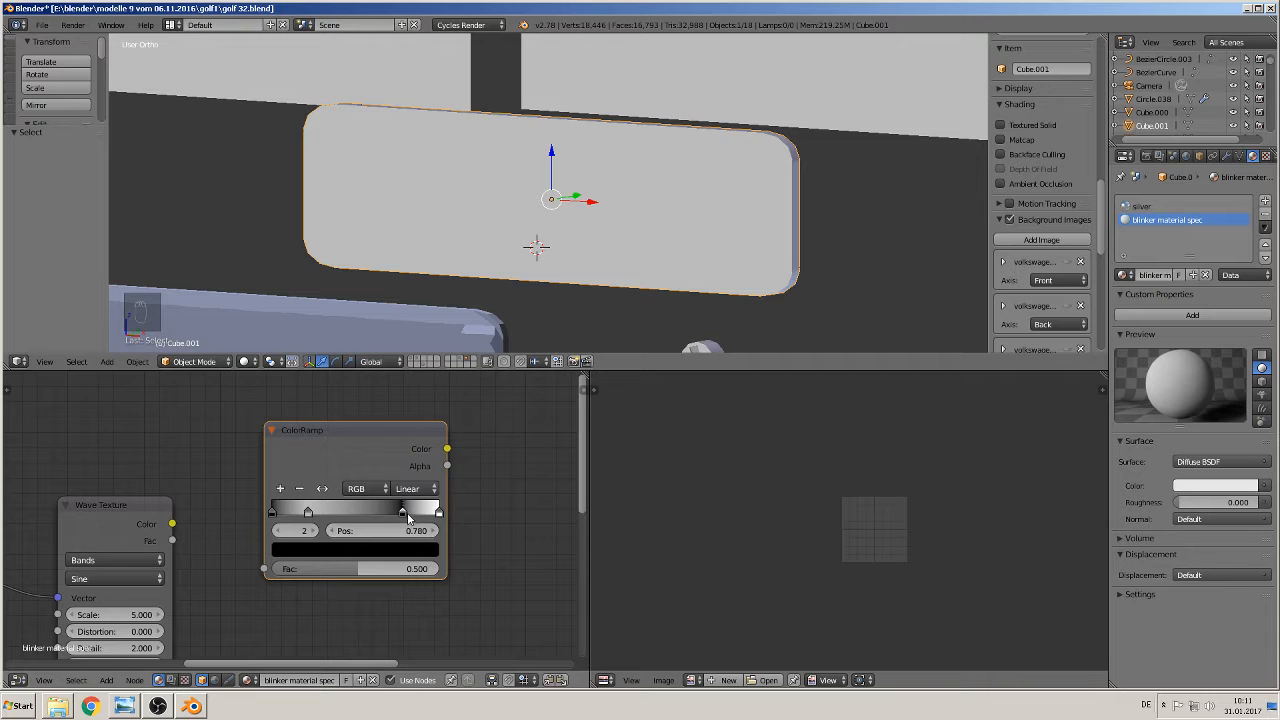
{"action": "left_click", "coordinate": [438, 513]}
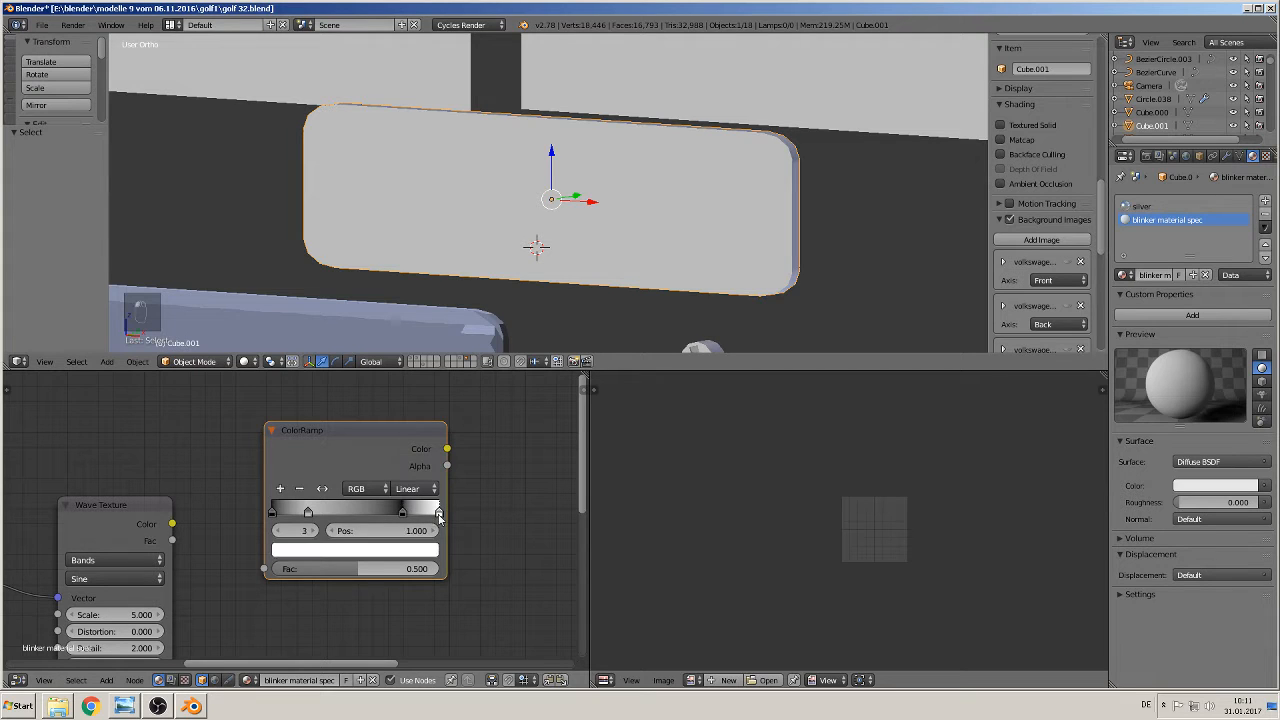
{"action": "left_click", "coordinate": [363, 553]}
{"action": "left_click_drag", "start_coordinate": [407, 430], "coordinate": [406, 442]}
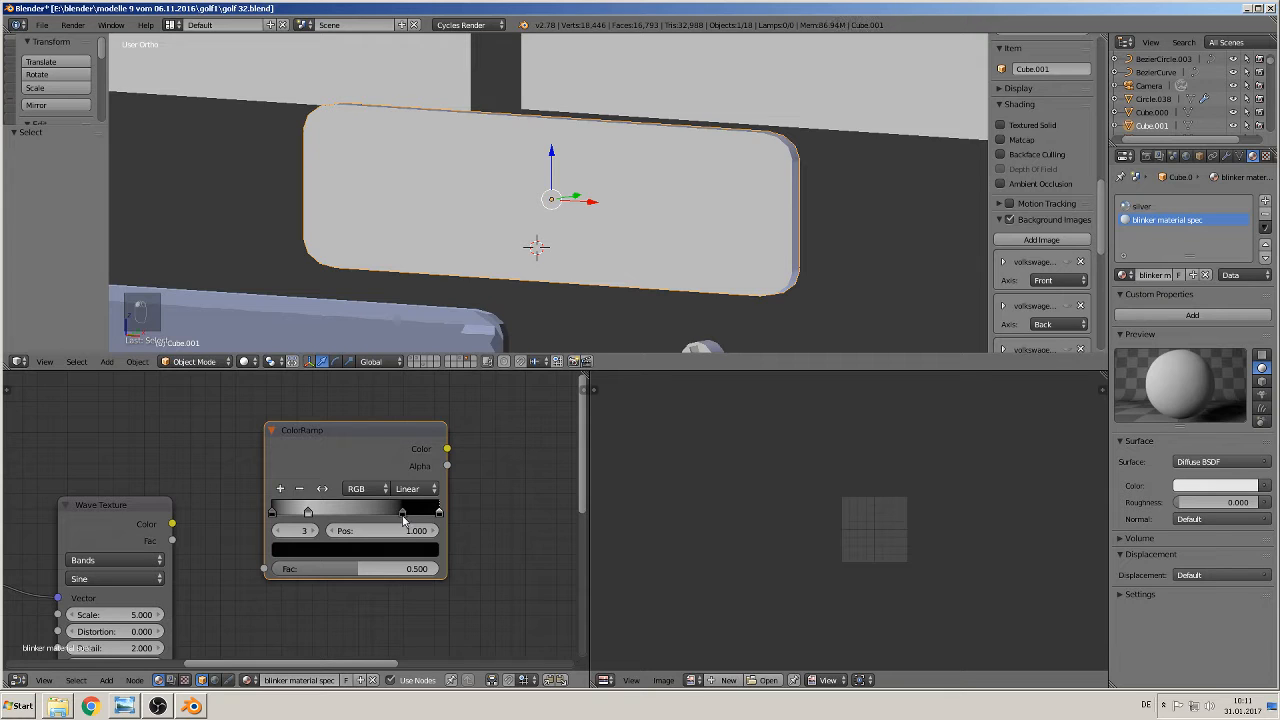
{"action": "left_click", "coordinate": [392, 556]}
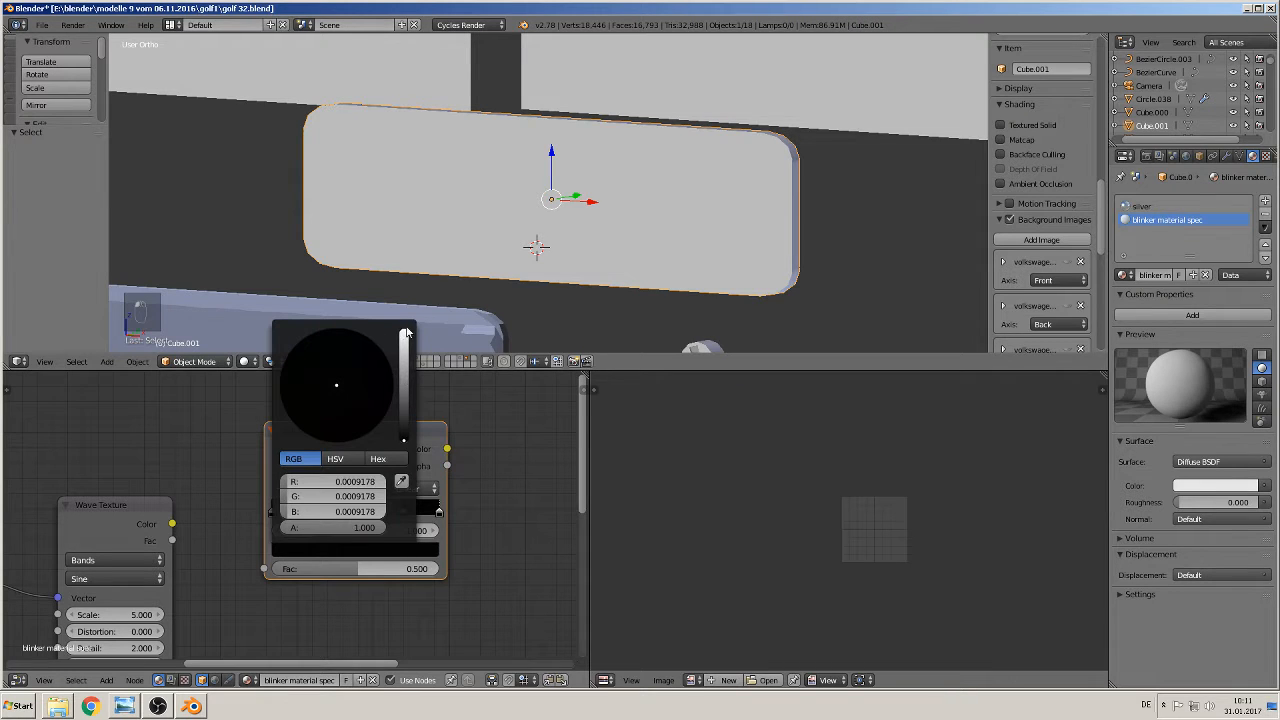
{"action": "left_click_drag", "start_coordinate": [406, 346], "coordinate": [405, 336]}
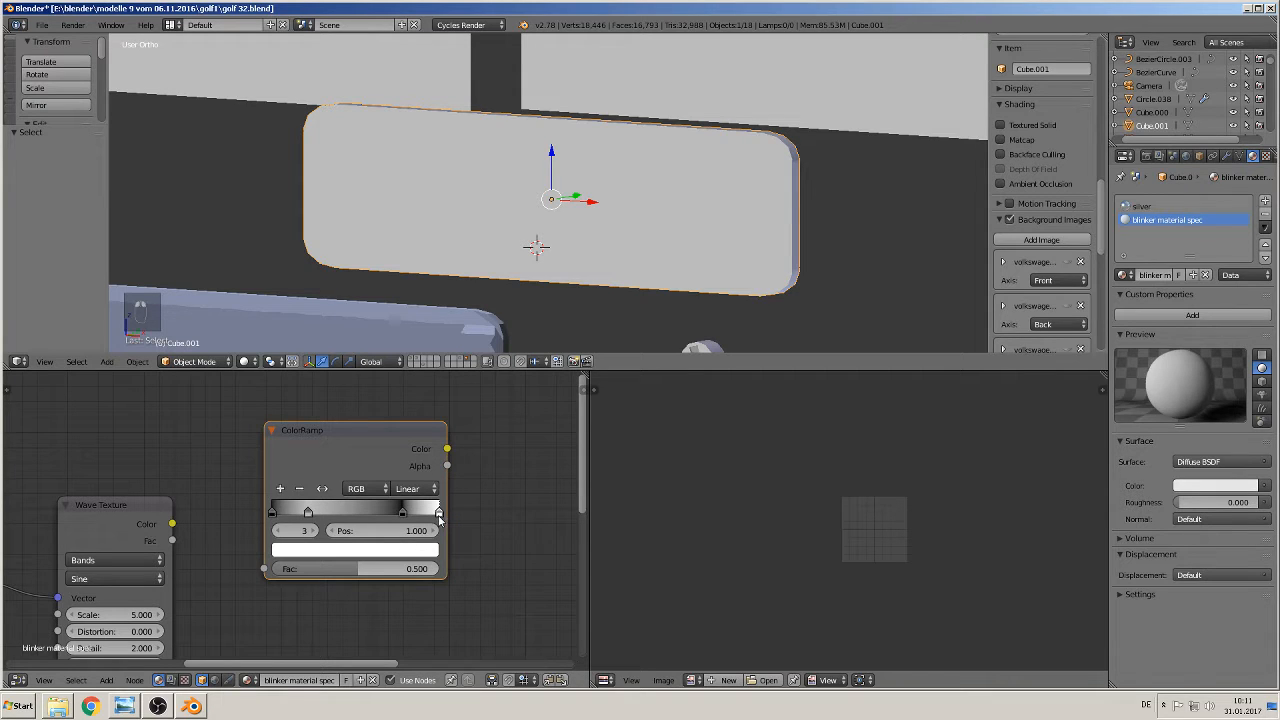
{"action": "left_click", "coordinate": [376, 550]}
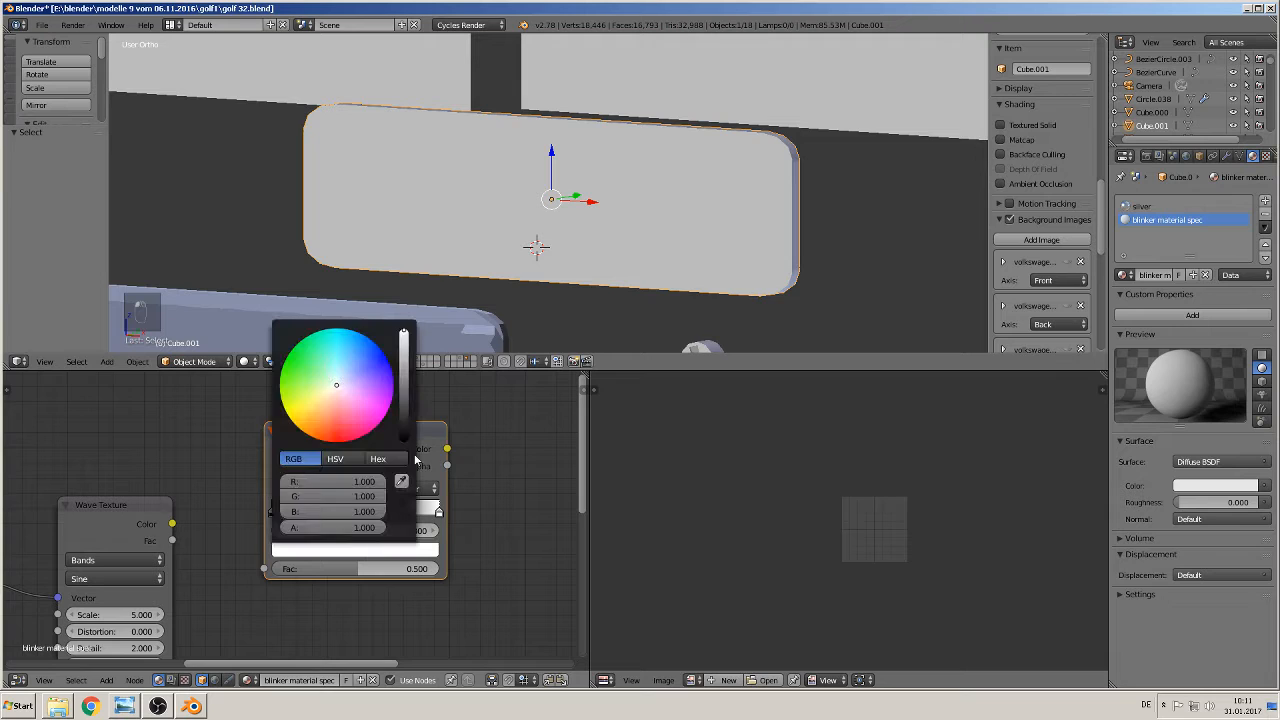
{"action": "left_click_drag", "start_coordinate": [403, 380], "coordinate": [406, 444]}
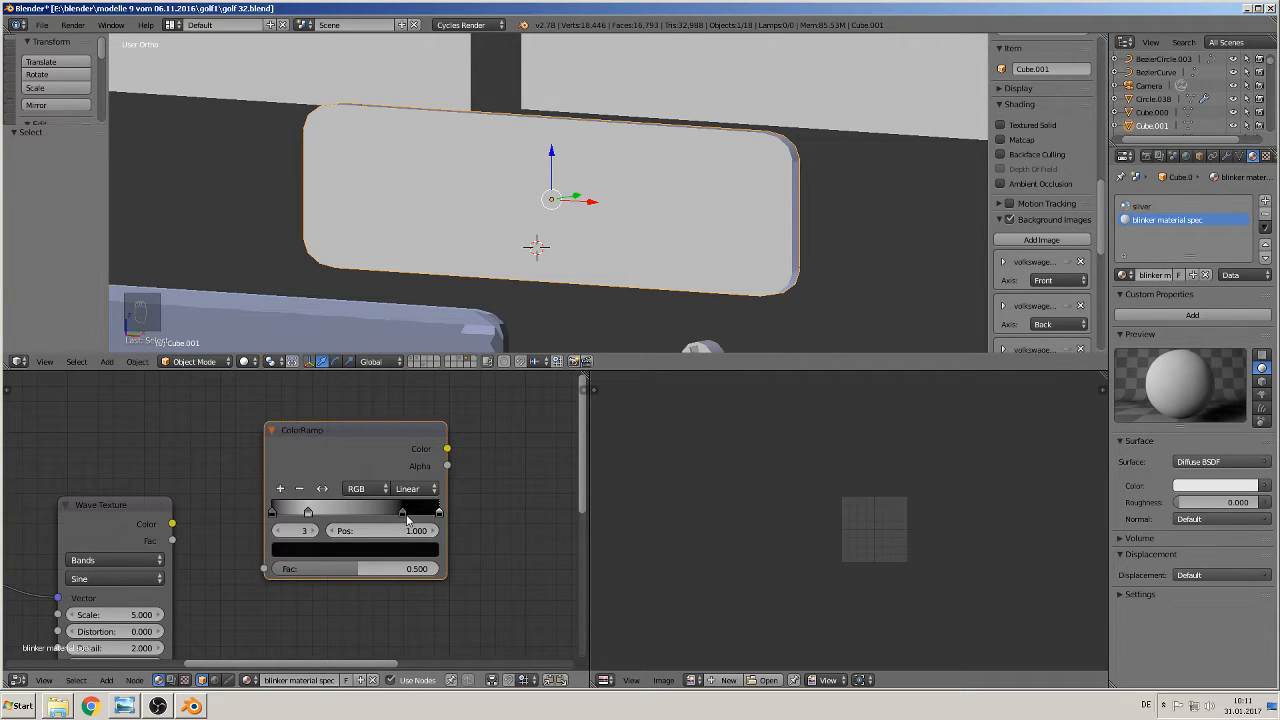
Set the ColorRamp stops at 0.780 and 0.214 to white
{"action": "left_click", "coordinate": [278, 530]}
{"action": "left_click", "coordinate": [386, 549]}
{"action": "left_click", "coordinate": [404, 346]}
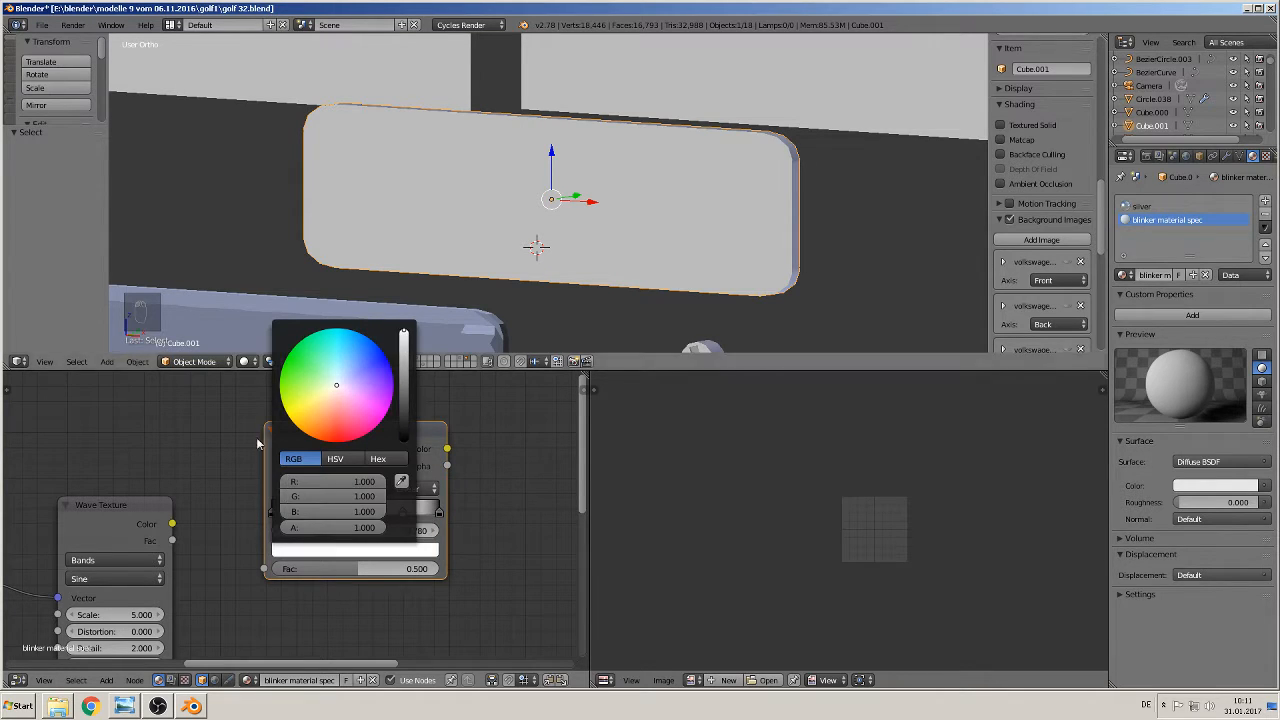
{"action": "left_click", "coordinate": [278, 530]}
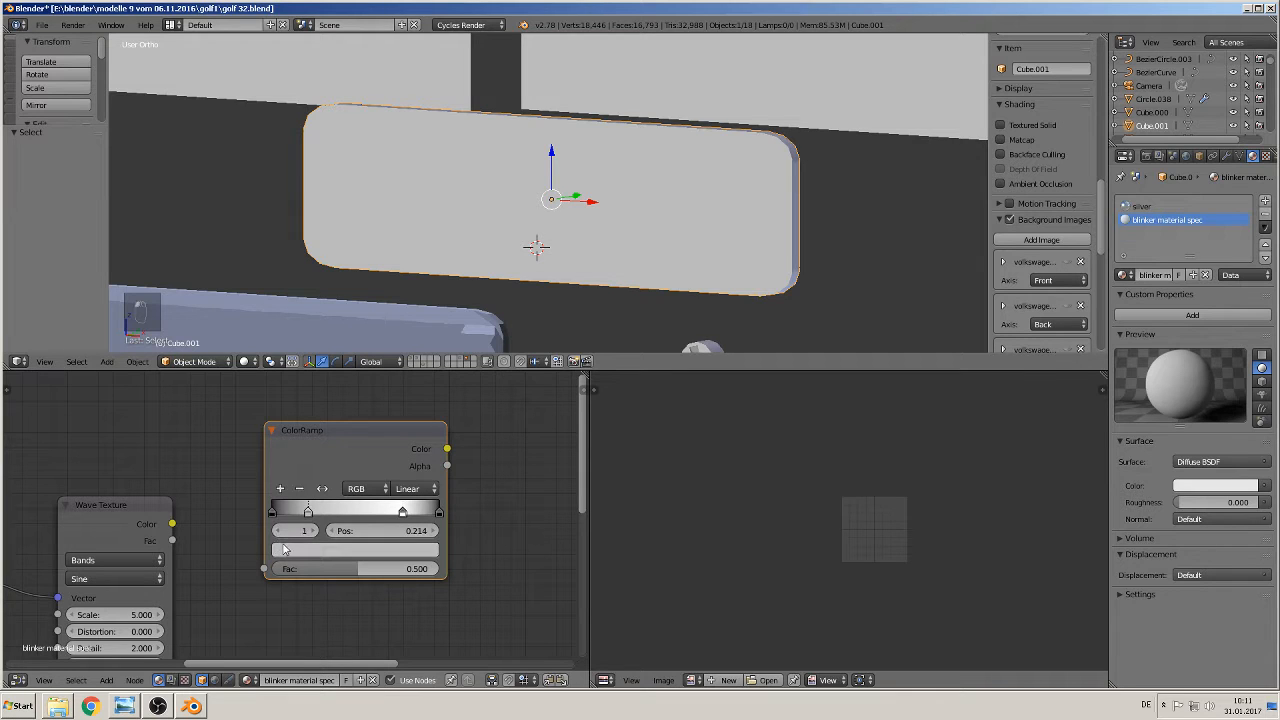
{"action": "left_click", "coordinate": [347, 550]}
{"action": "left_click", "coordinate": [339, 550]}
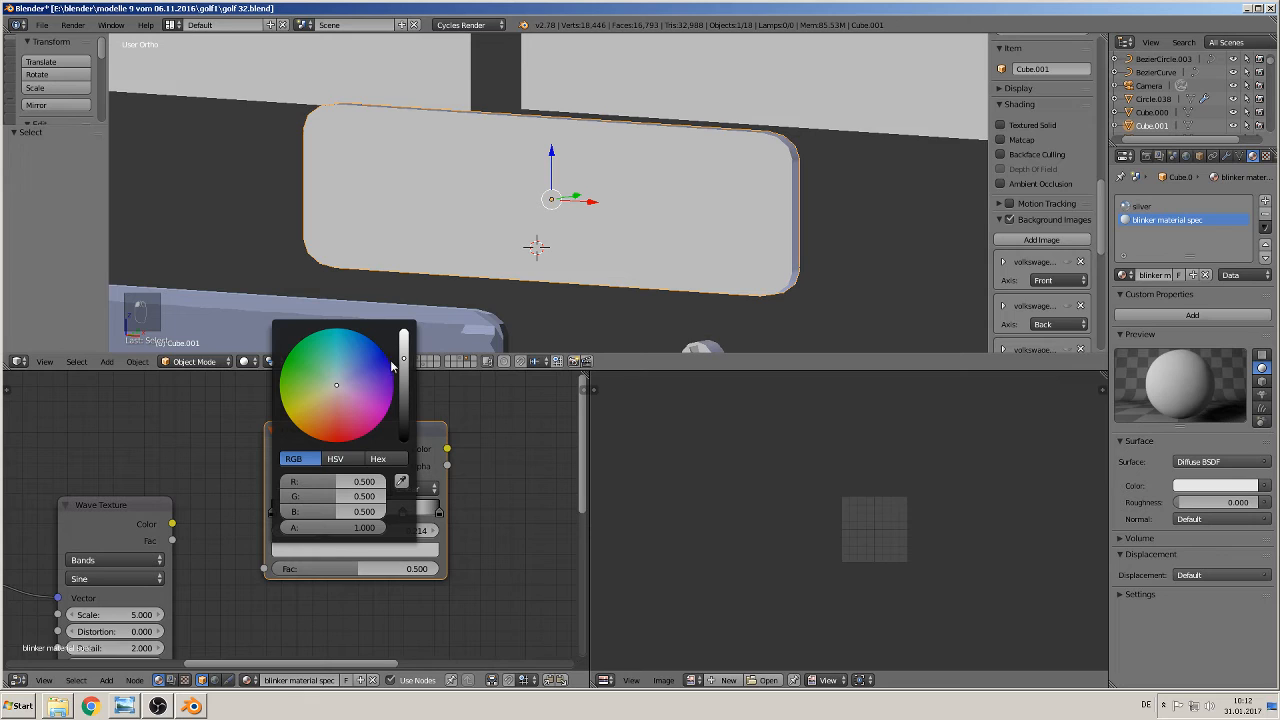
{"action": "left_click_drag", "start_coordinate": [405, 345], "coordinate": [404, 331]}
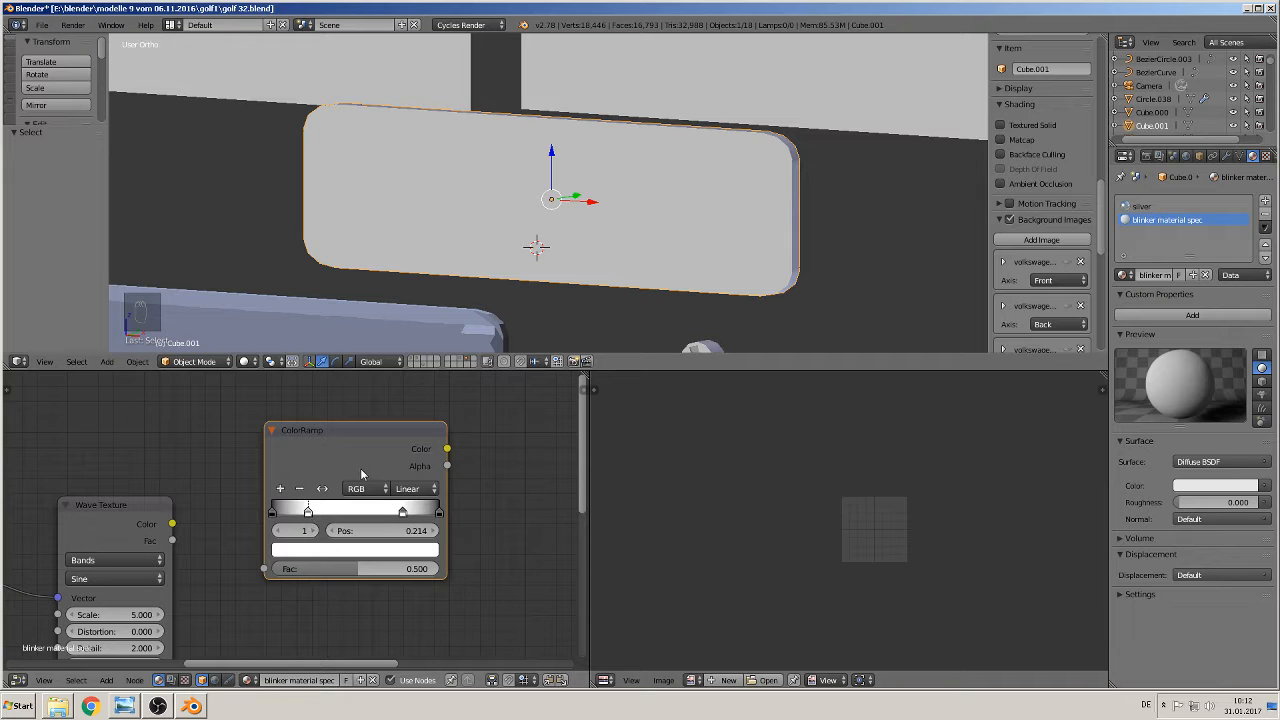
Set the ColorRamp's interpolation to B-Spline and link the upper Wave Texture's Color output to its Fac input
{"action": "left_click", "coordinate": [420, 494]}
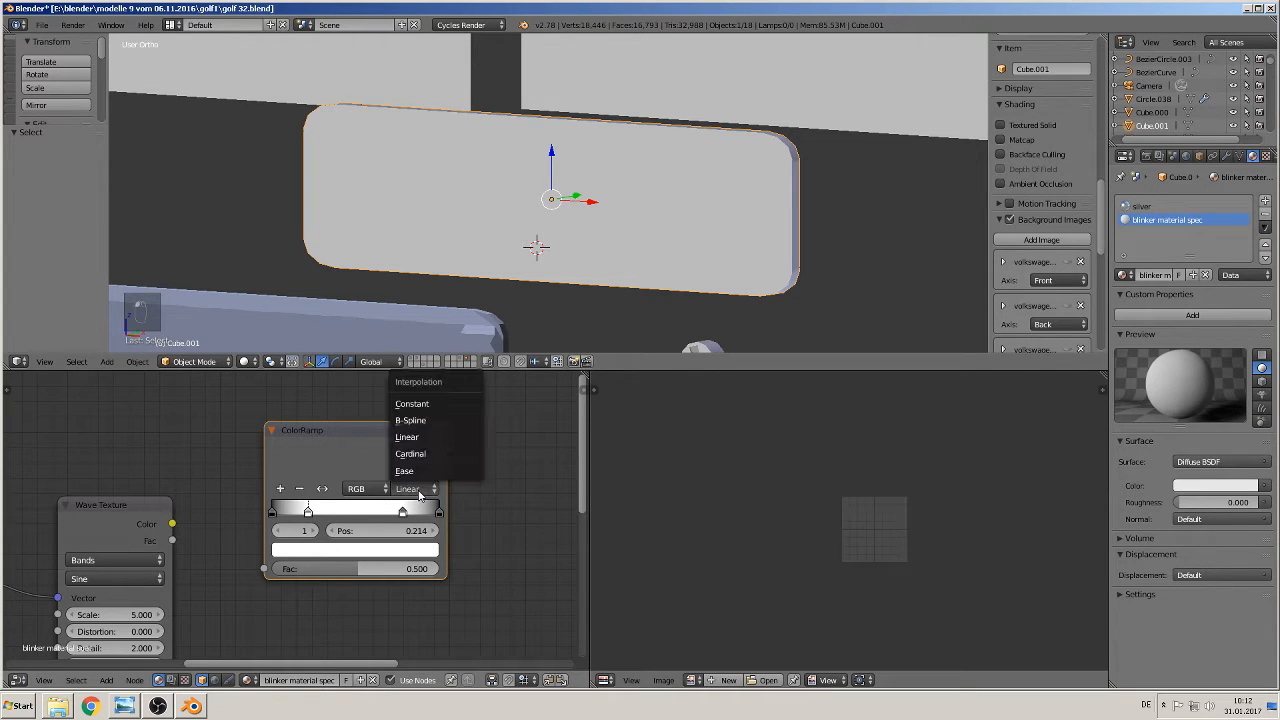
{"action": "left_click", "coordinate": [427, 421]}
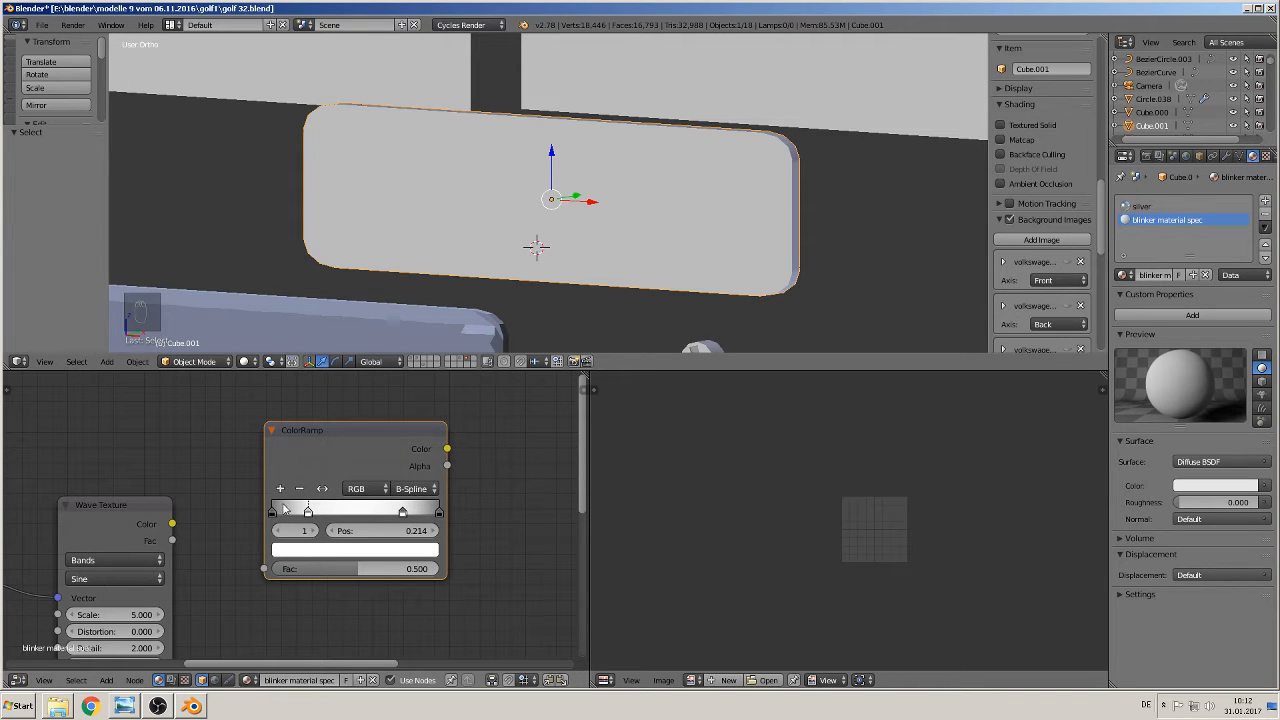
{"action": "left_click_drag", "start_coordinate": [346, 426], "coordinate": [348, 409]}
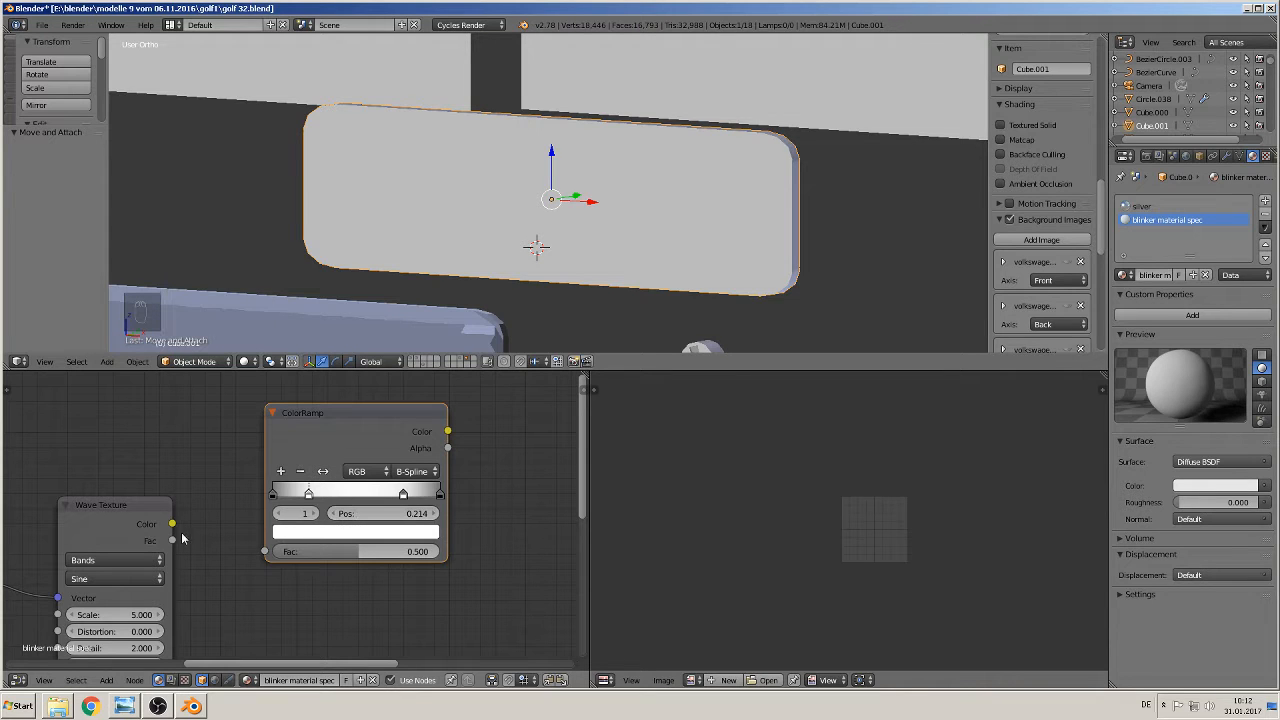
{"action": "left_click_drag", "start_coordinate": [172, 526], "coordinate": [264, 551]}
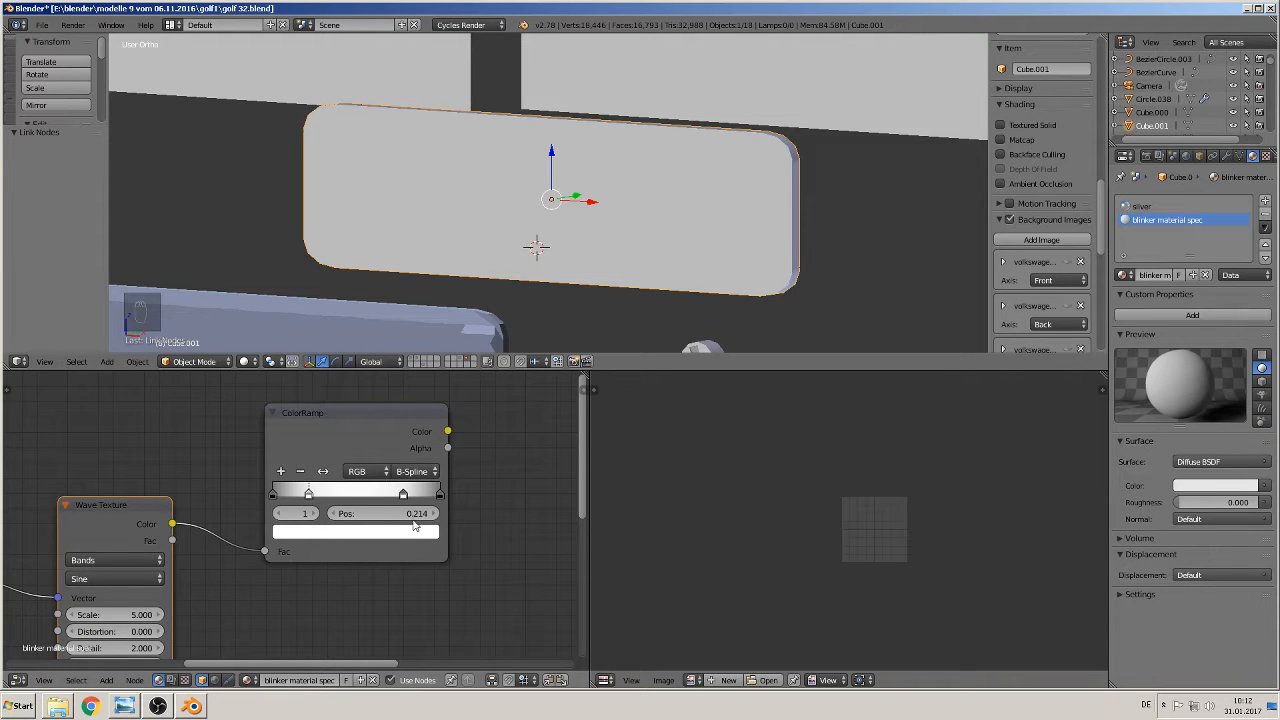
{"action": "left_click_drag", "start_coordinate": [386, 409], "coordinate": [360, 410]}
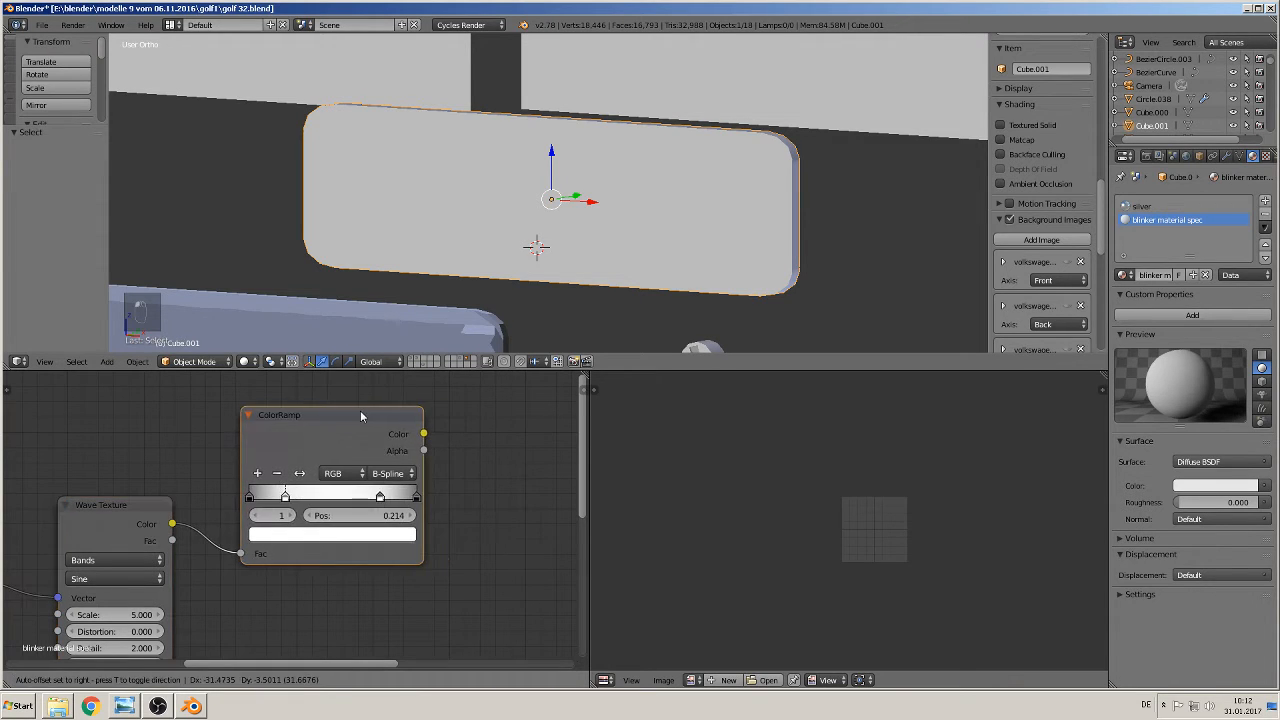
Duplicate the ColorRamp node and place the copy beside the lower Wave Texture node
{"action": "scroll", "coordinate": [400, 614], "scroll_direction": "down", "scroll_amount": 3}
{"action": "scroll", "coordinate": [400, 614], "scroll_direction": "down", "scroll_amount": 3}
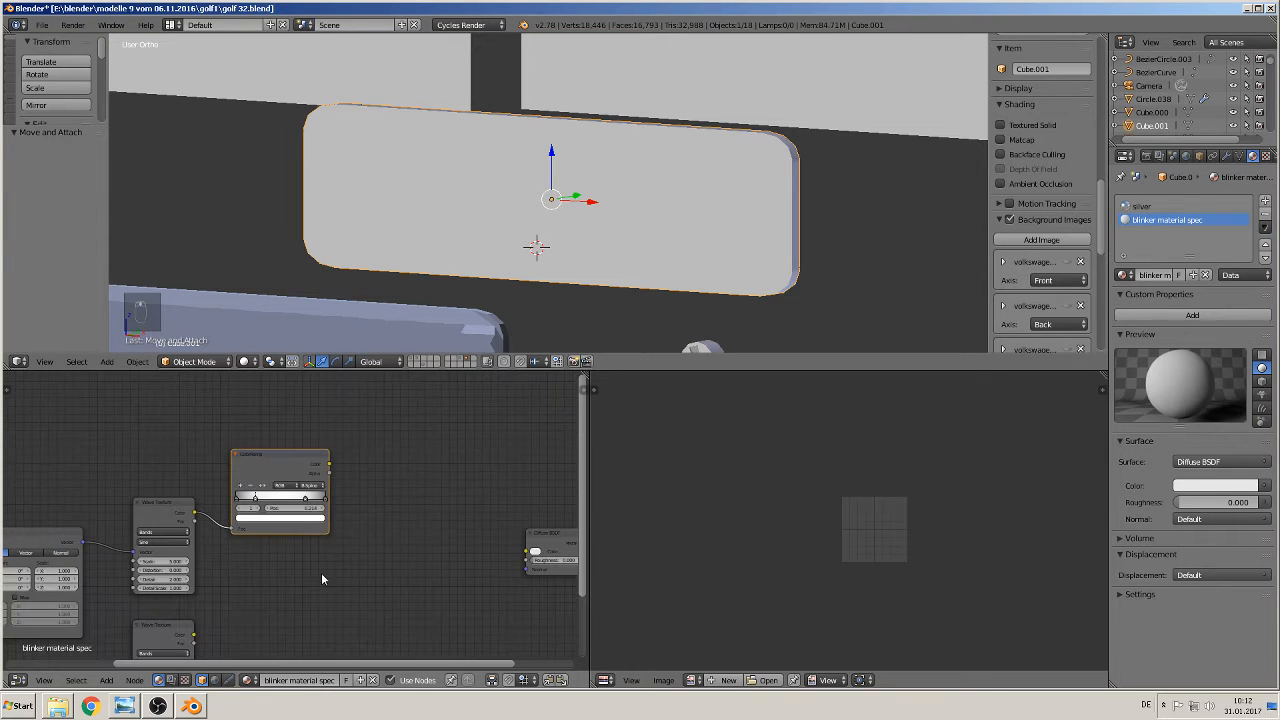
{"action": "middle_click_drag", "start_coordinate": [254, 609], "coordinate": [253, 569]}
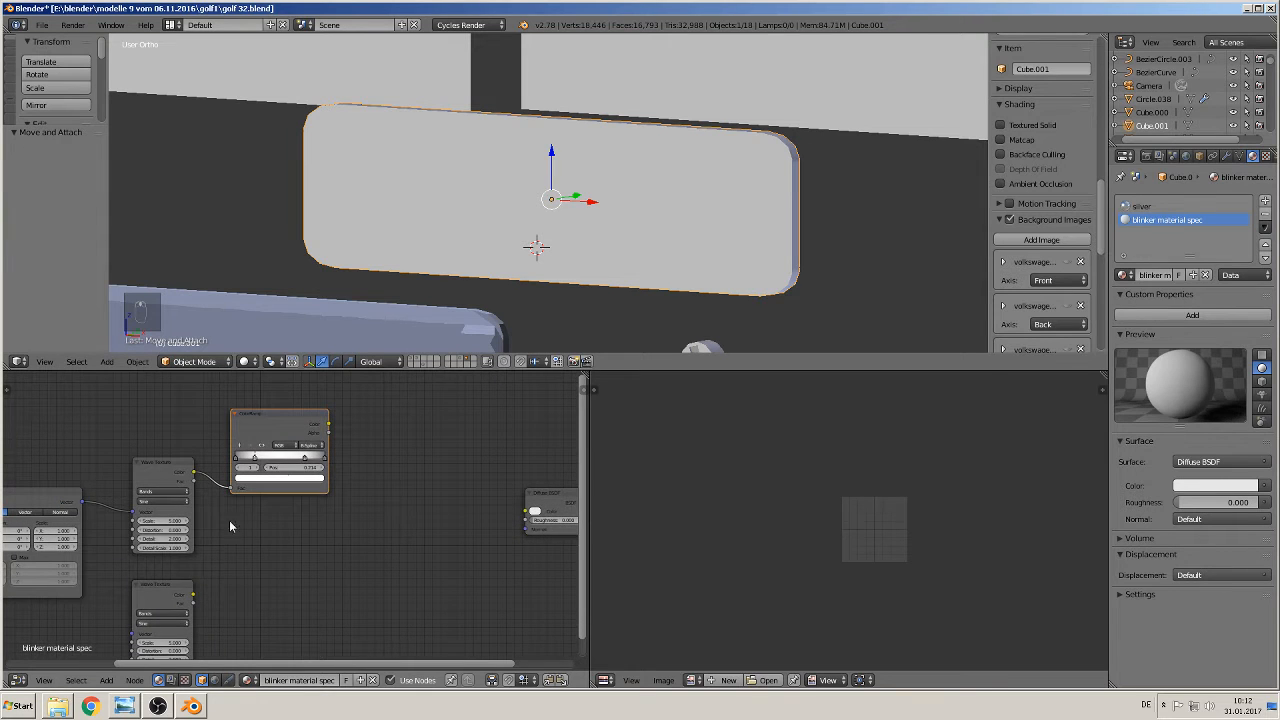
{"action": "left_click", "coordinate": [277, 428]}
{"action": "key", "text": "shift+d"}
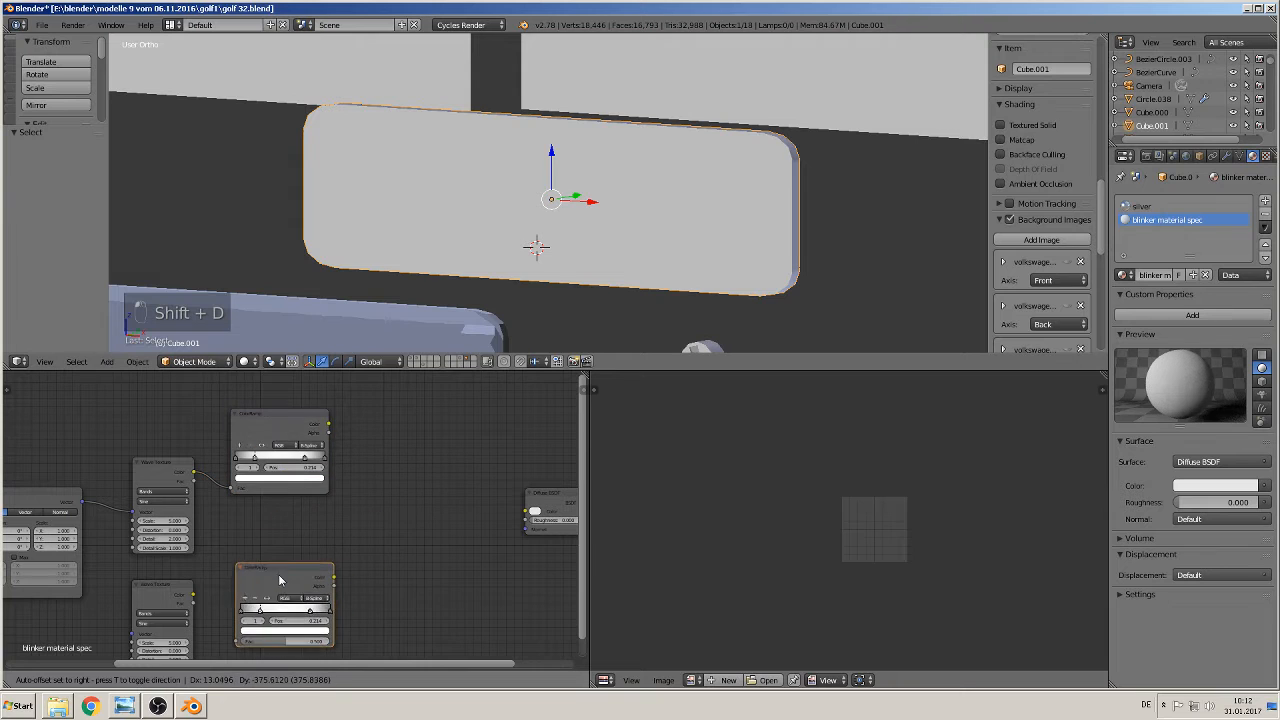
{"action": "left_click", "coordinate": [313, 585]}
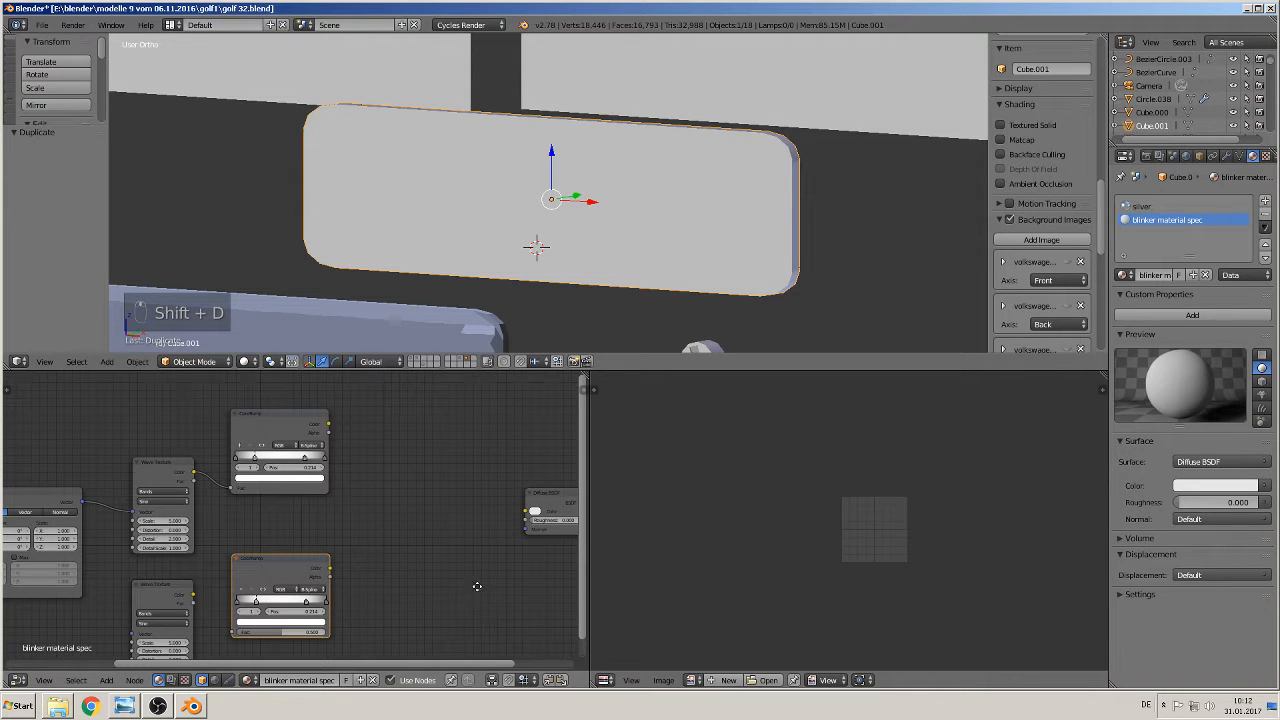
Set the lower ColorRamp's interpolation to Linear and link the lower Wave Texture's Color output to its Fac input
{"action": "scroll", "coordinate": [462, 580], "scroll_direction": "up", "scroll_amount": 2}
{"action": "left_click", "coordinate": [356, 592]}
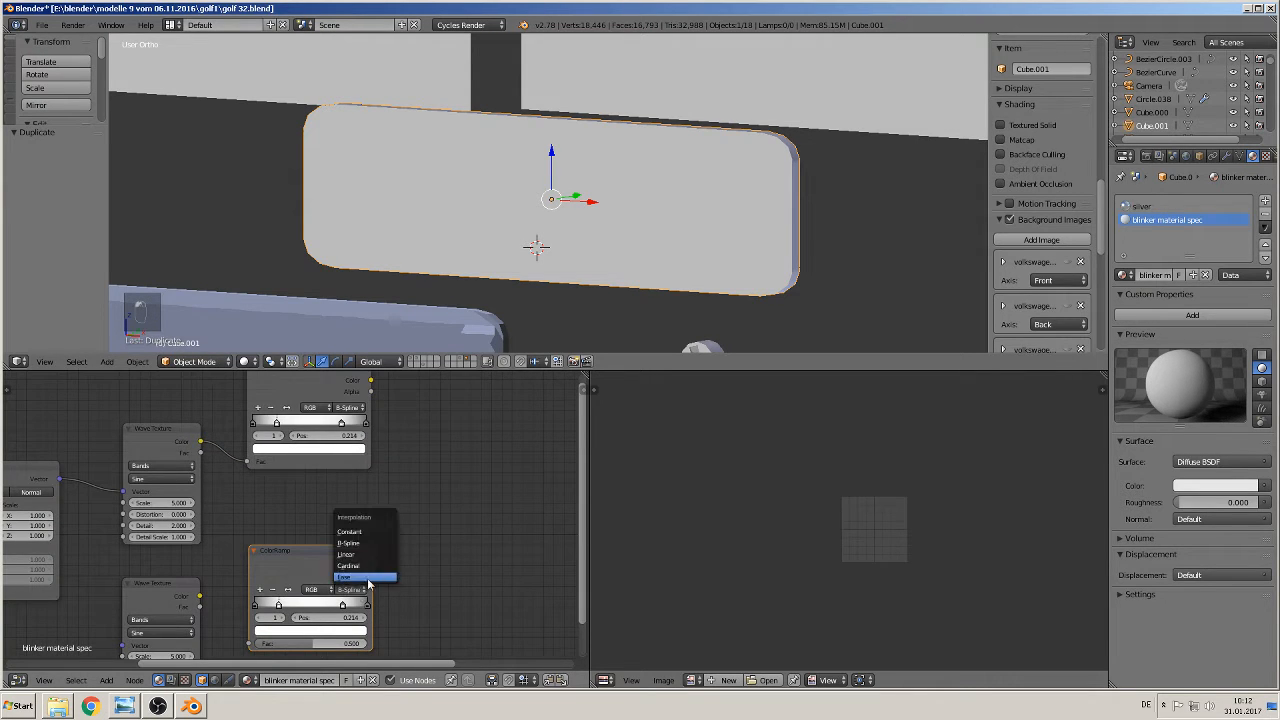
{"action": "left_click", "coordinate": [370, 554]}
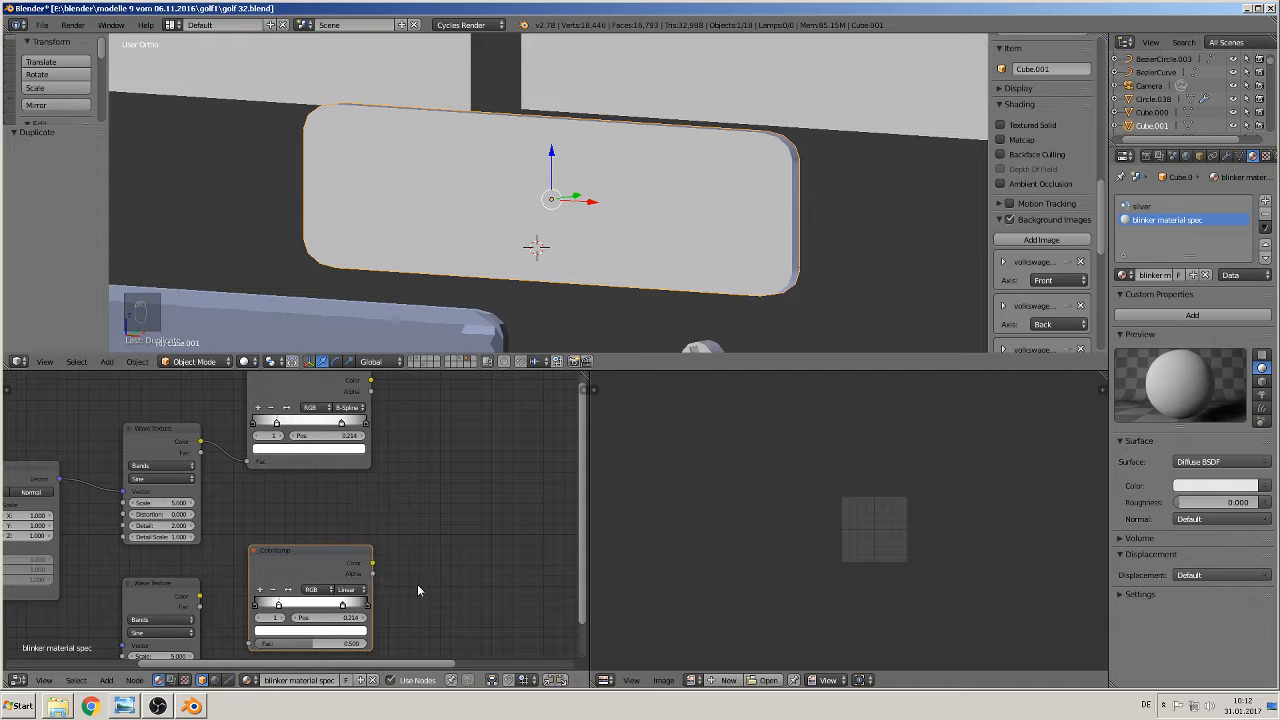
{"action": "middle_click_drag", "start_coordinate": [417, 586], "coordinate": [438, 559]}
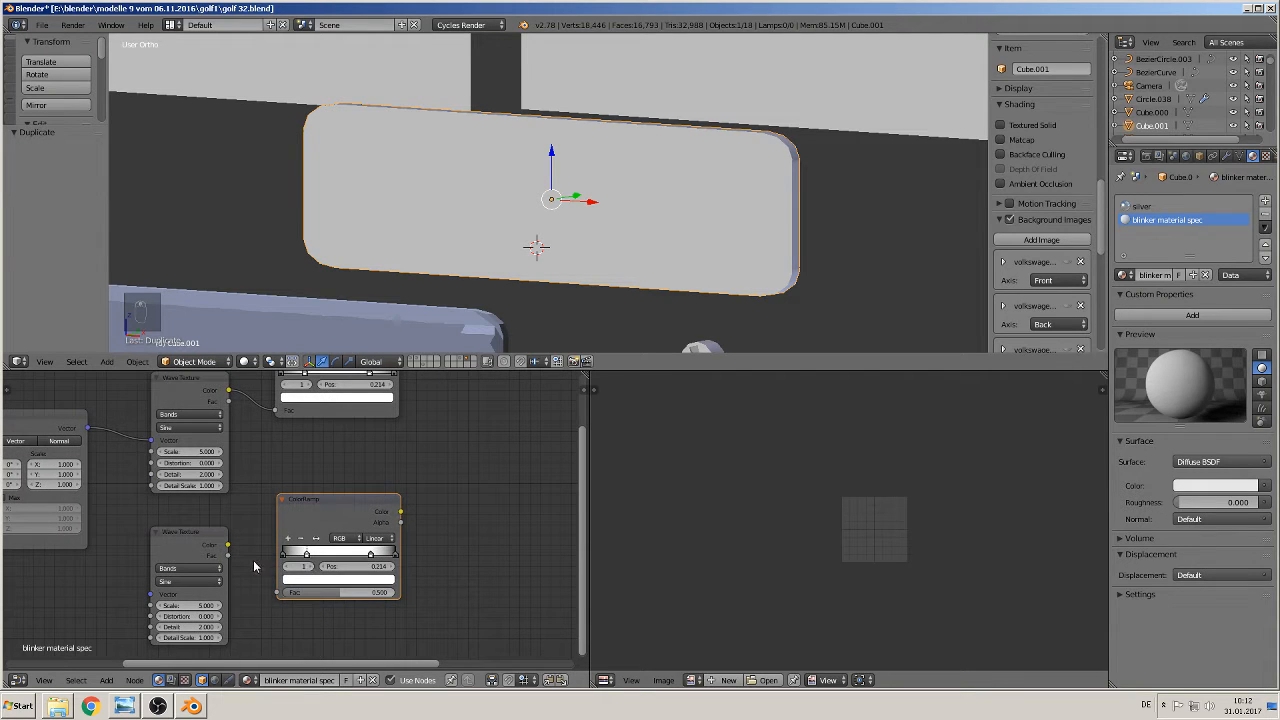
{"action": "left_click_drag", "start_coordinate": [227, 547], "coordinate": [278, 592]}
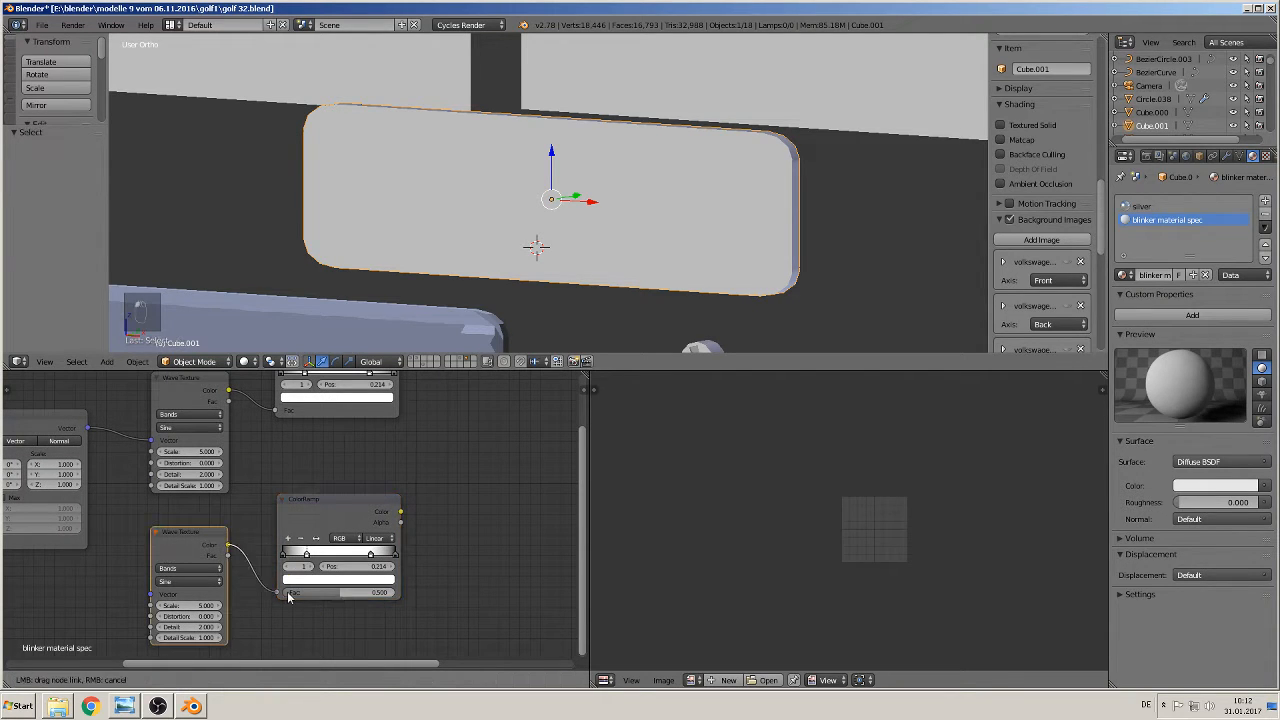
Move the Material Output and Diffuse BSDF nodes further away from the two ColorRamp nodes
{"action": "scroll", "coordinate": [446, 563], "scroll_direction": "down", "scroll_amount": 1}
{"action": "middle_click_drag", "start_coordinate": [461, 537], "coordinate": [270, 643]}
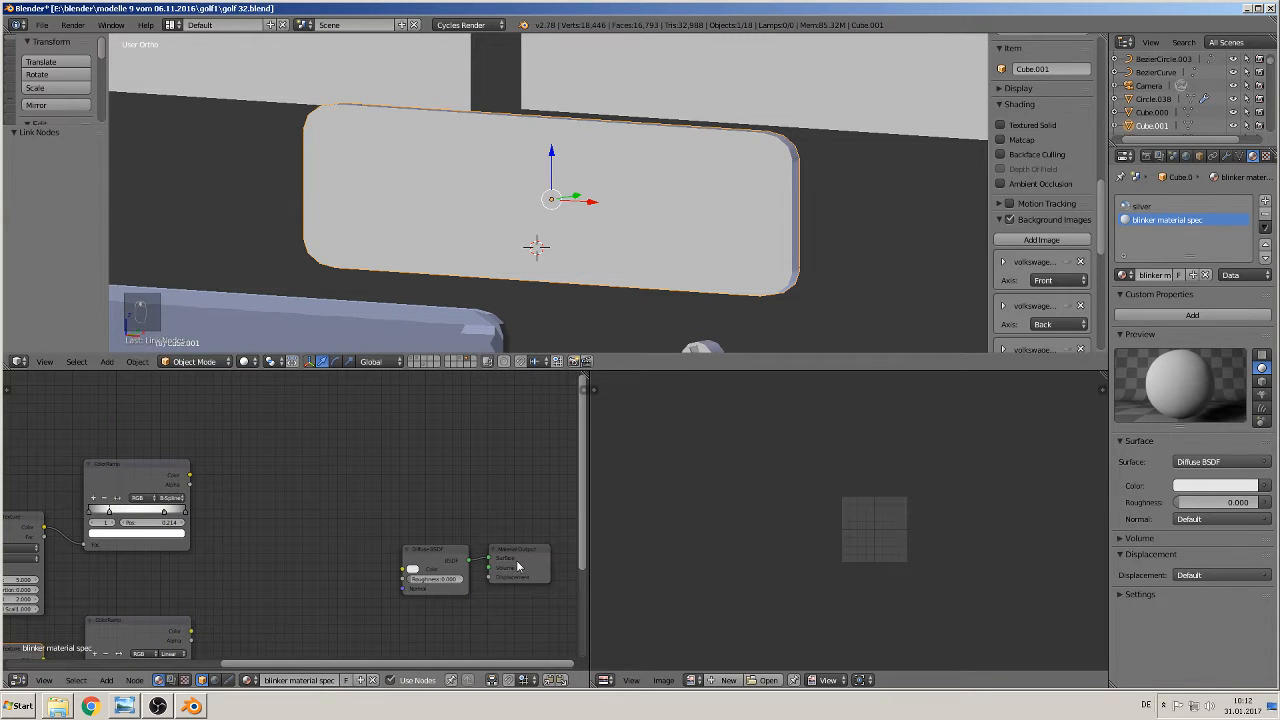
{"action": "left_click_drag", "start_coordinate": [517, 567], "coordinate": [549, 567]}
{"action": "left_click_drag", "start_coordinate": [436, 551], "coordinate": [454, 551]}
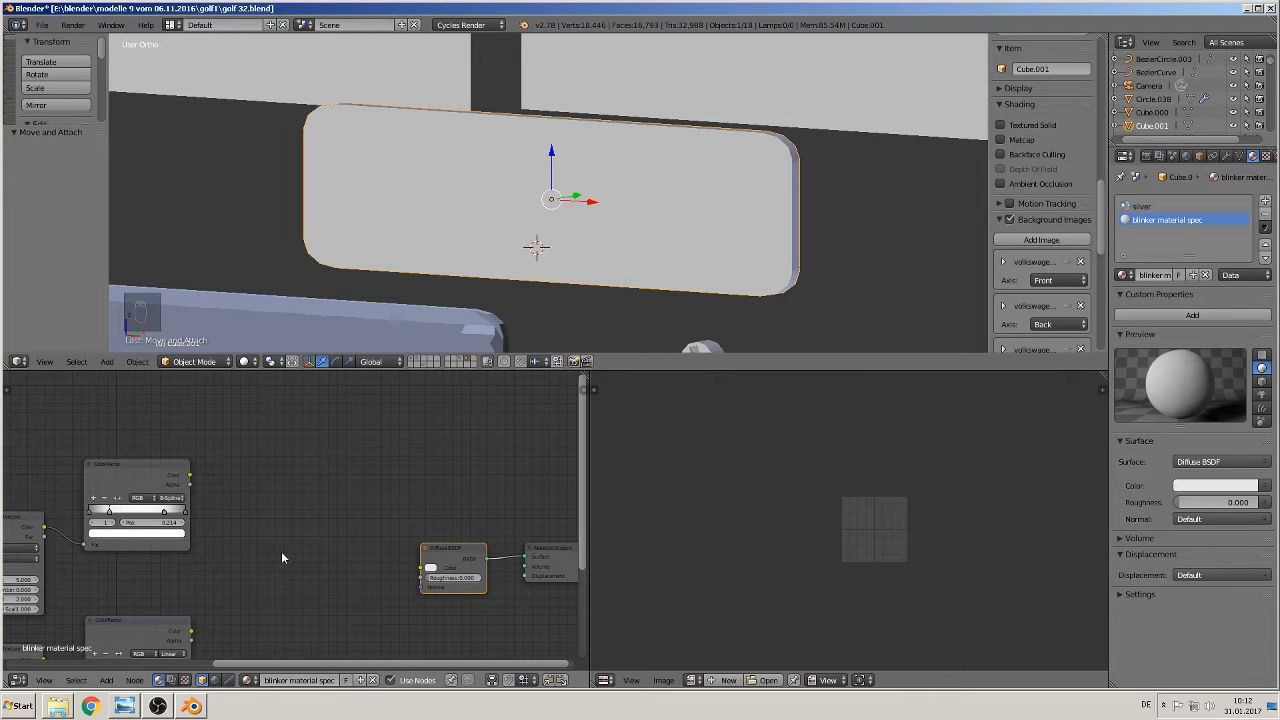
Add an Invert node and place it just above and before the Diffuse BSDF node
{"action": "middle_click_drag", "start_coordinate": [282, 551], "coordinate": [246, 495]}
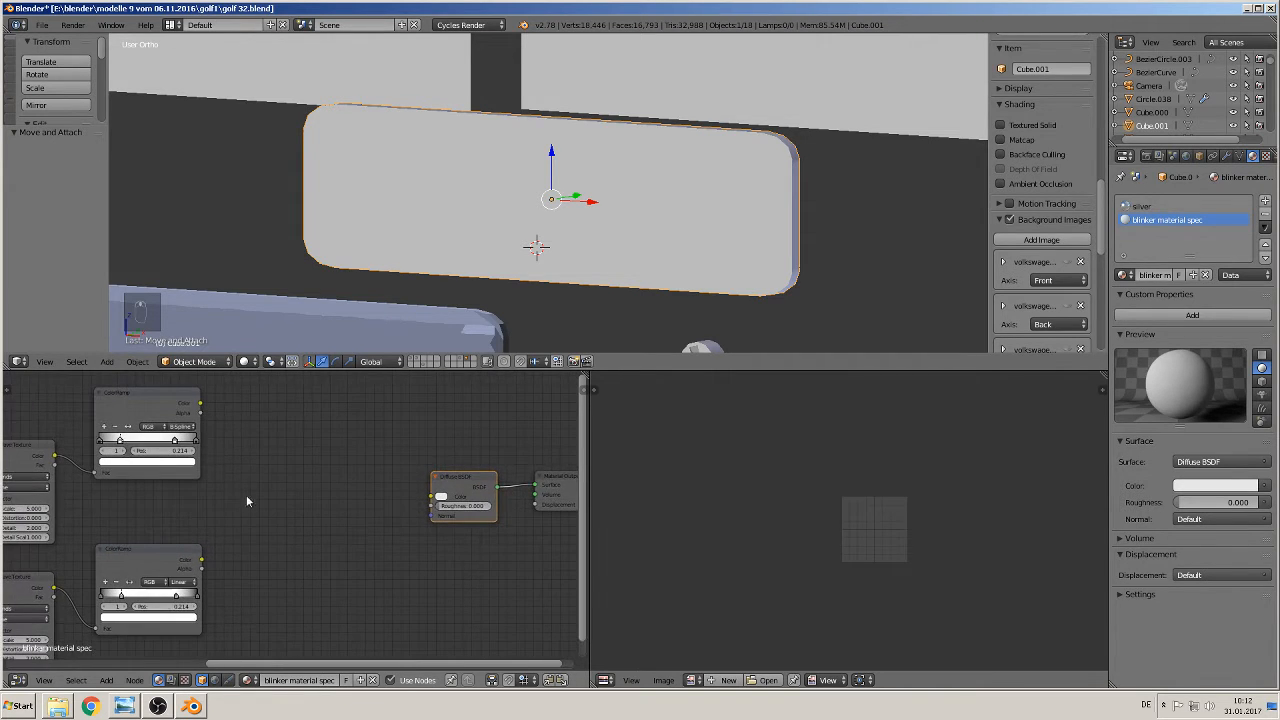
{"action": "left_click", "coordinate": [106, 681]}
{"action": "mouse_move", "coordinate": [151, 615]}
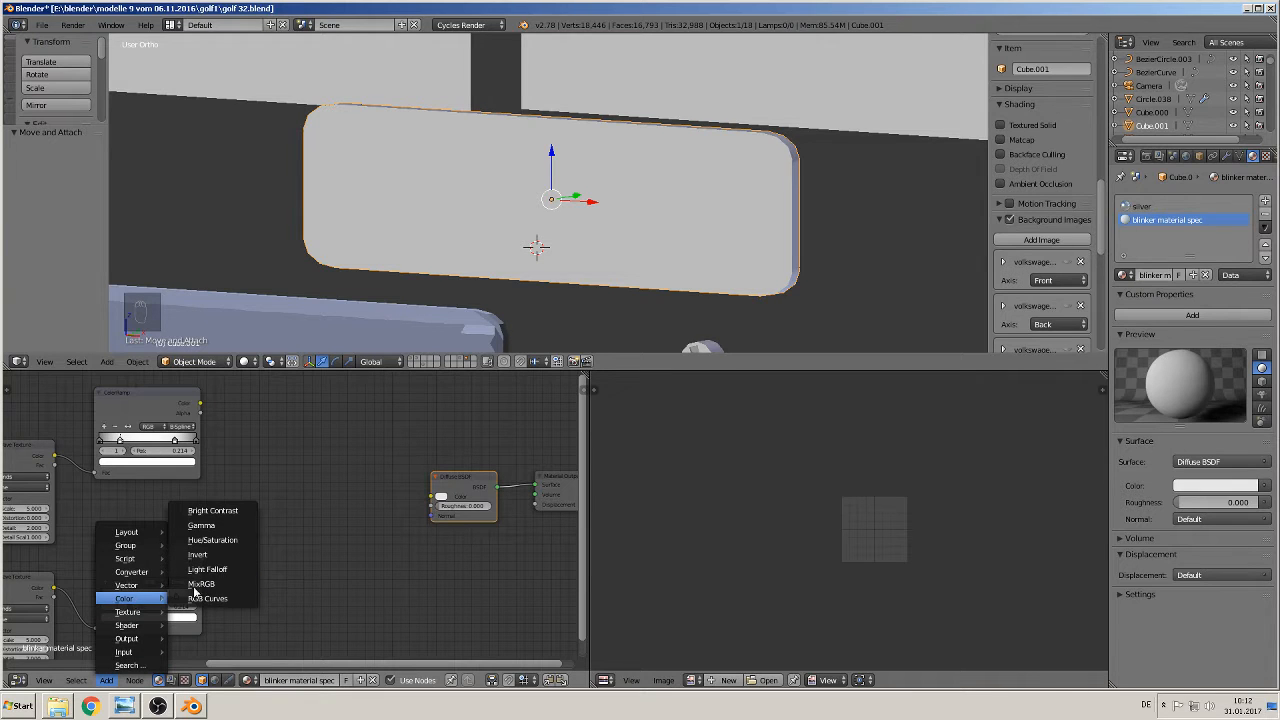
{"action": "left_click", "coordinate": [226, 556]}
{"action": "left_click", "coordinate": [359, 453]}
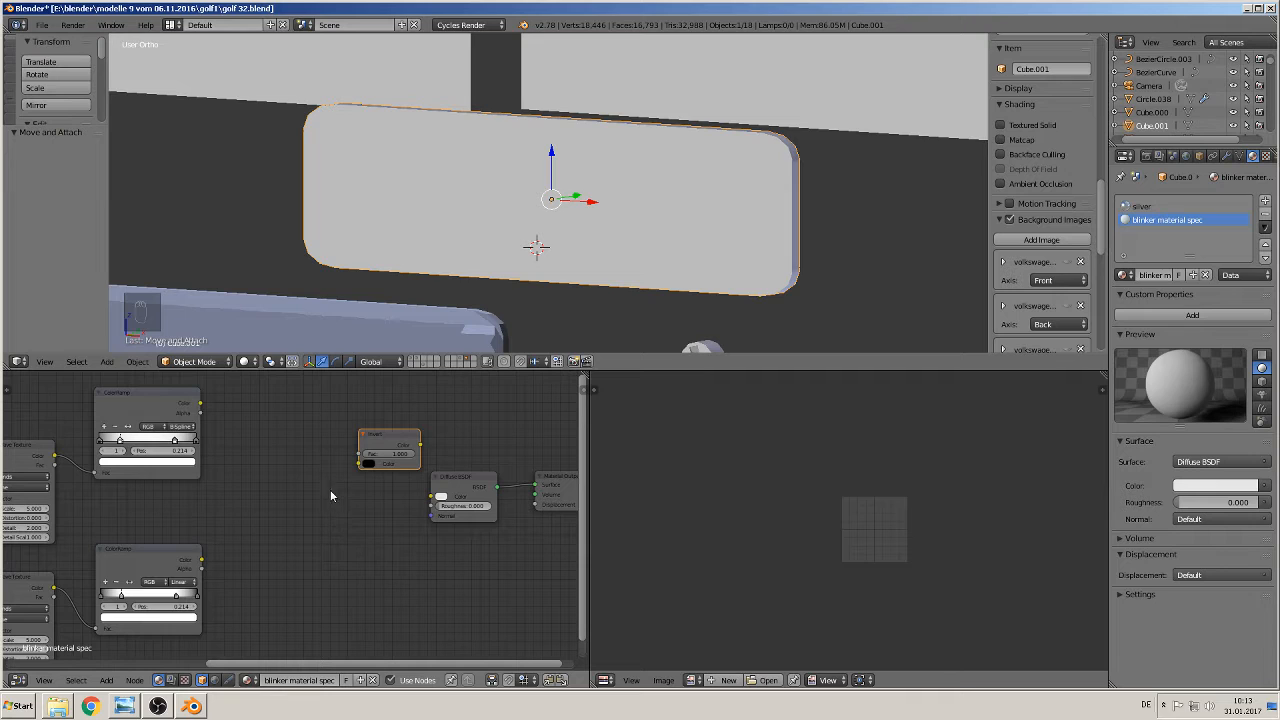
Add a Math node between the ColorRamps and the Invert node and set its operation to Divide
{"action": "left_click", "coordinate": [106, 680]}
{"action": "mouse_move", "coordinate": [143, 578]}
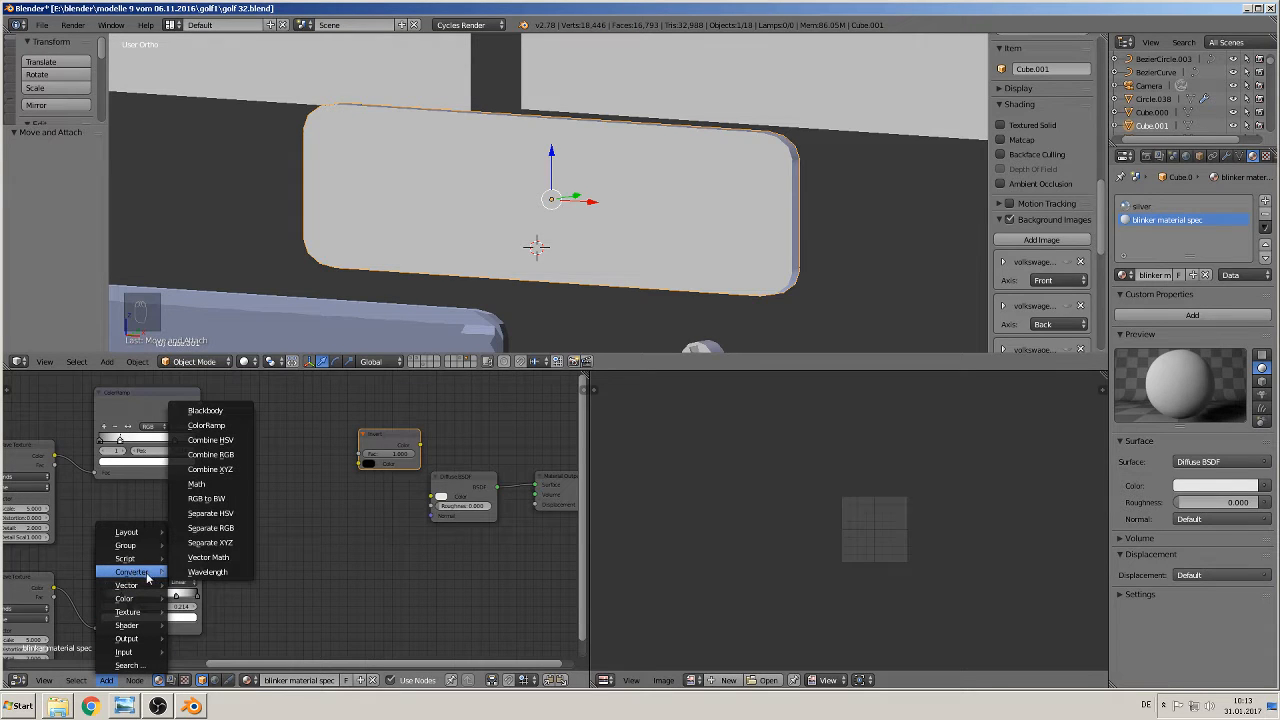
{"action": "left_click", "coordinate": [214, 486]}
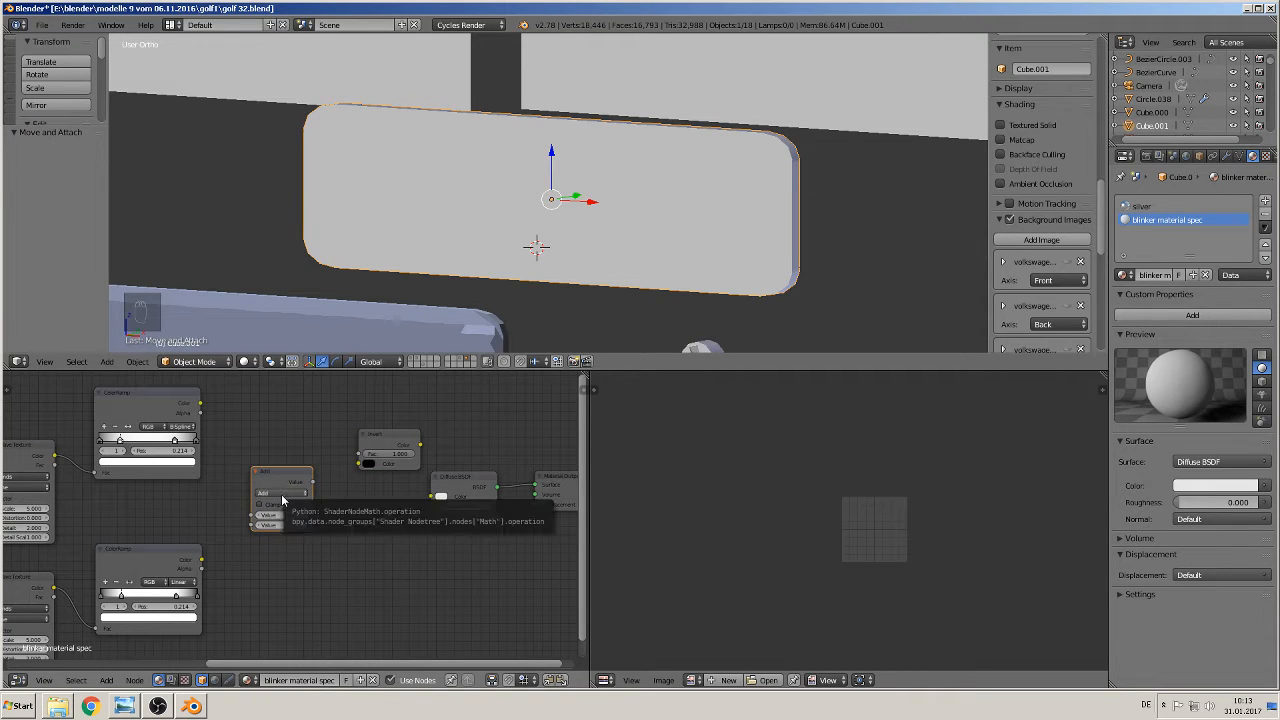
{"action": "left_click", "coordinate": [283, 494]}
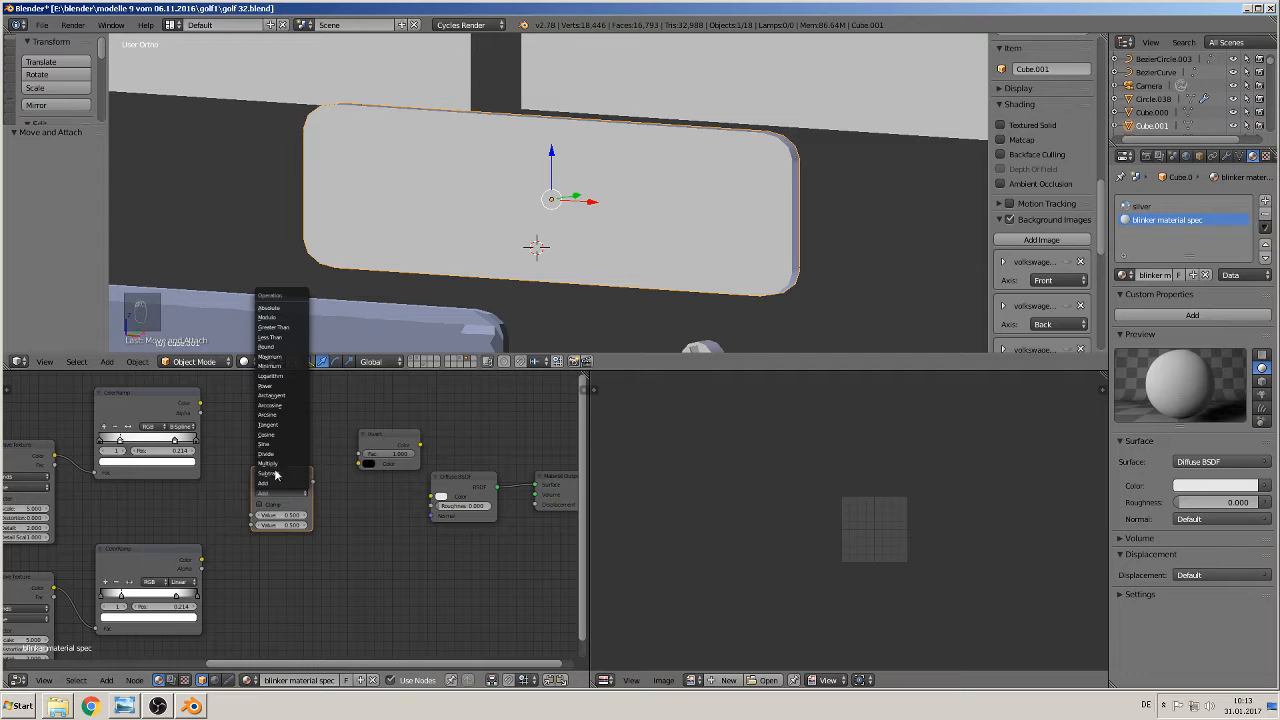
{"action": "left_click", "coordinate": [279, 456]}
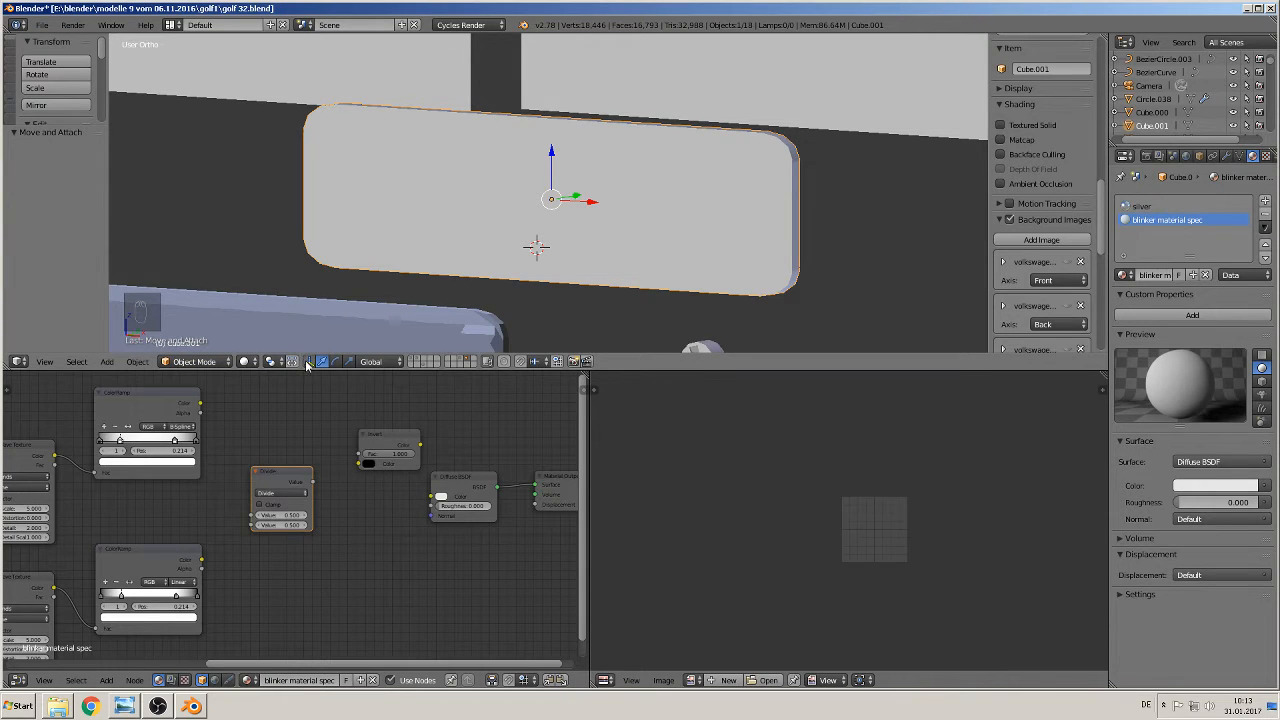
{"action": "left_click_drag", "start_coordinate": [270, 478], "coordinate": [273, 453]}
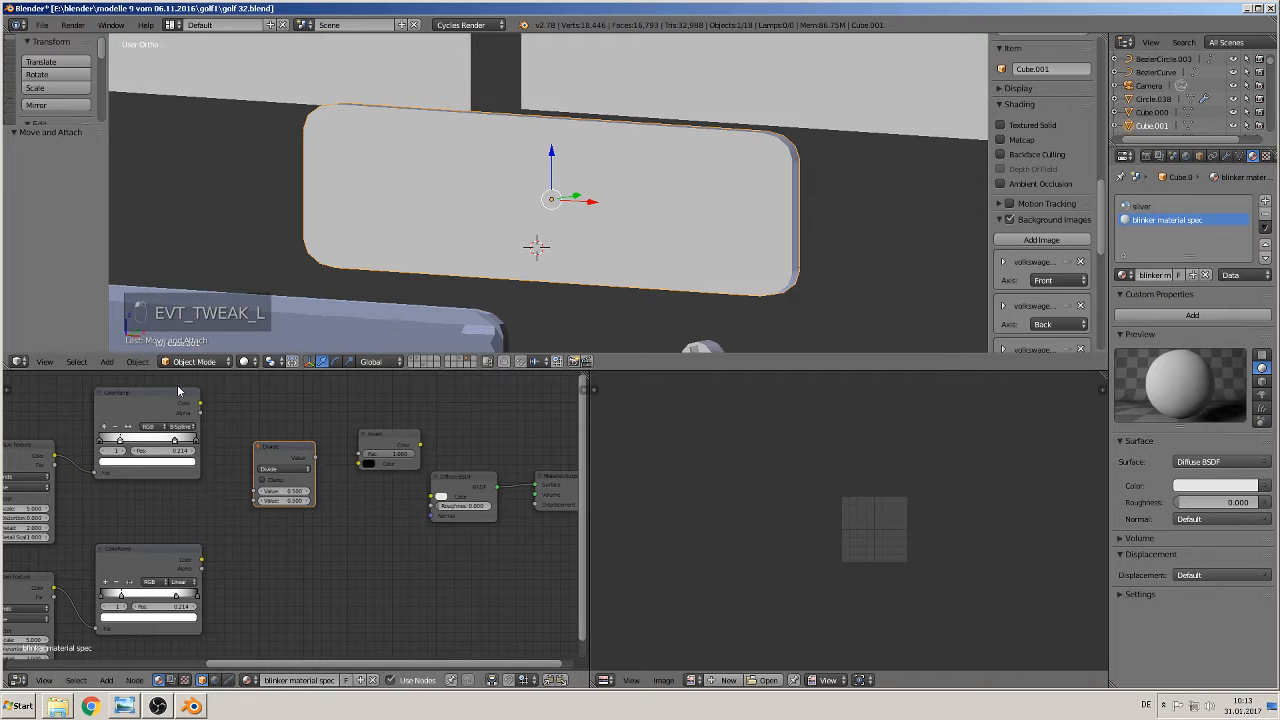
Link the upper ColorRamp's Color output to the Divide node's first Value input and the lower ColorRamp's Color to the second
{"action": "left_click", "coordinate": [200, 410]}
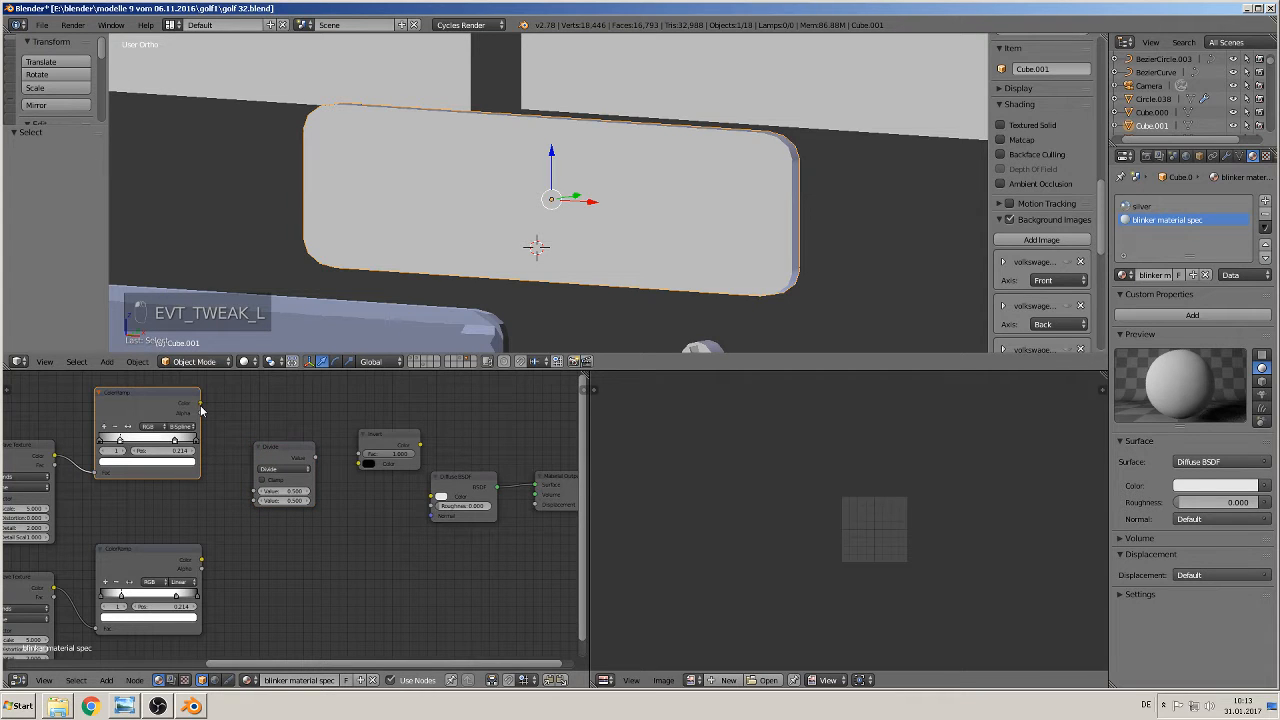
{"action": "left_click_drag", "start_coordinate": [201, 406], "coordinate": [254, 492]}
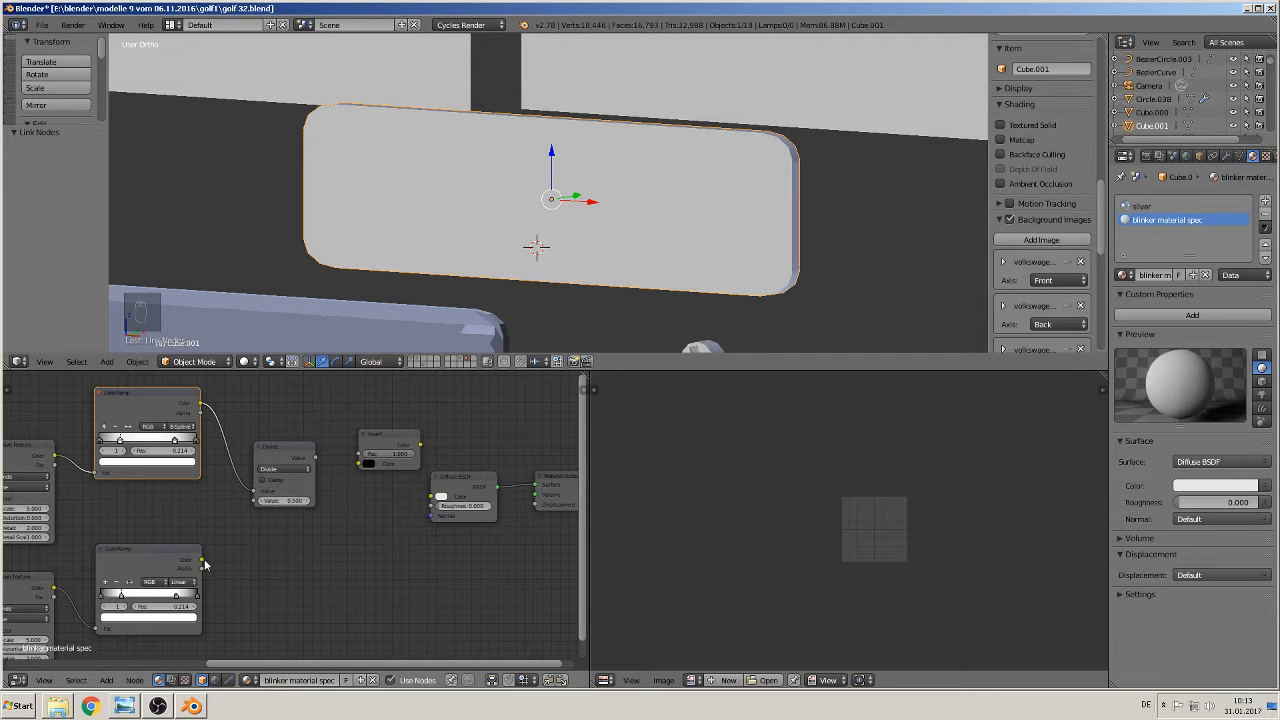
{"action": "left_click_drag", "start_coordinate": [201, 561], "coordinate": [256, 500]}
Shift the upper ColorRamp slightly down and move the Divide node down and closer to the two ColorRamps
{"action": "key", "text": "g"}
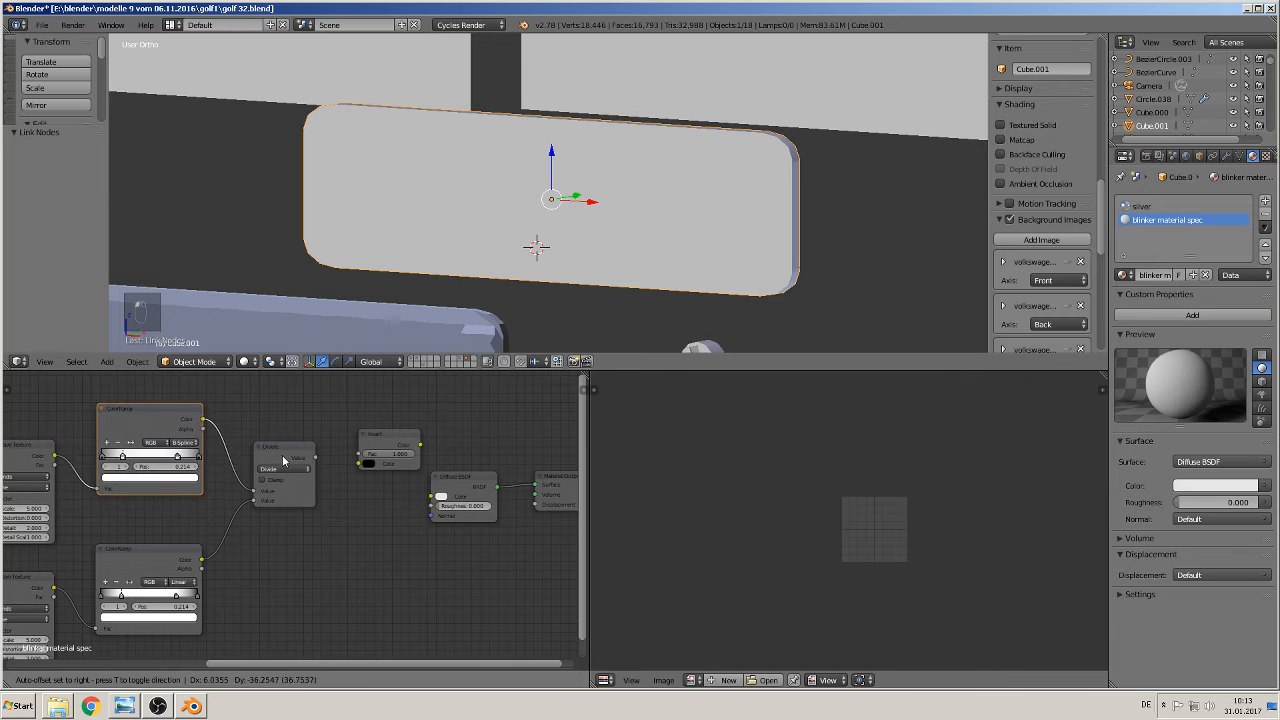
{"action": "left_click", "coordinate": [283, 461]}
{"action": "left_click", "coordinate": [301, 452]}
{"action": "left_click_drag", "start_coordinate": [300, 452], "coordinate": [285, 467]}
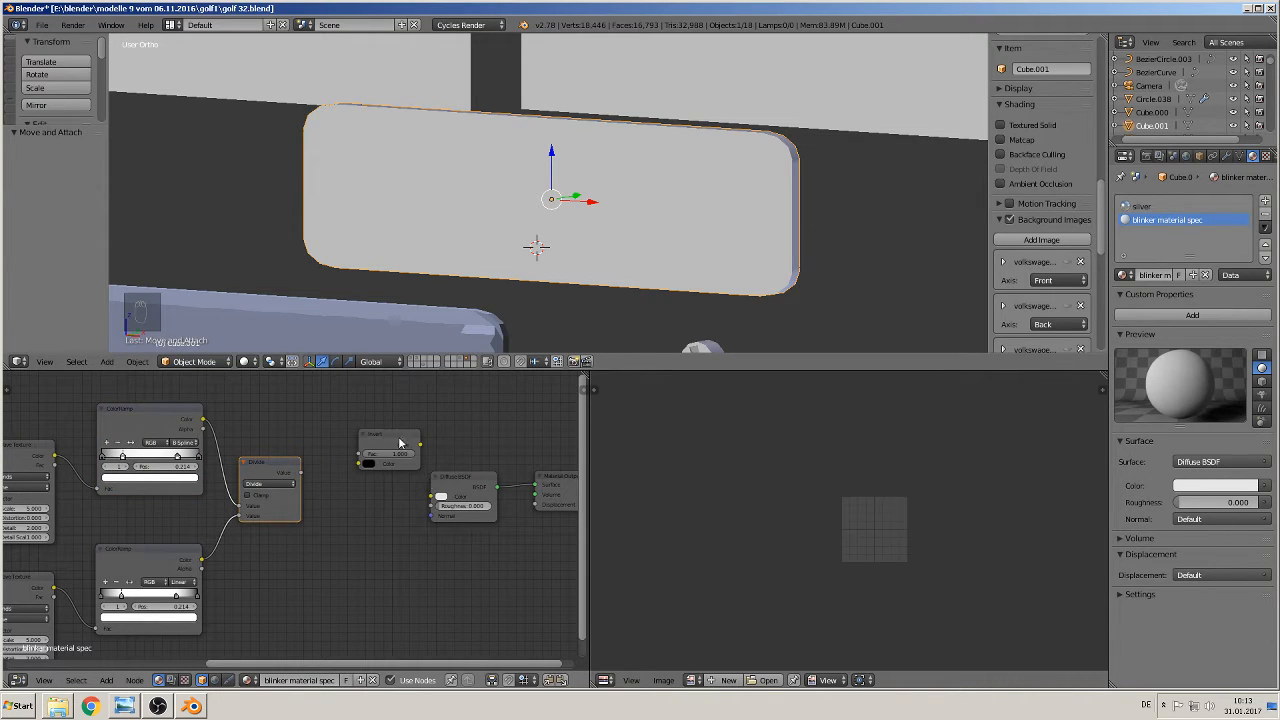
Nudge the Invert node, move the Material Output node farther along, and delete the Diffuse BSDF node
{"action": "left_click_drag", "start_coordinate": [418, 445], "coordinate": [409, 437]}
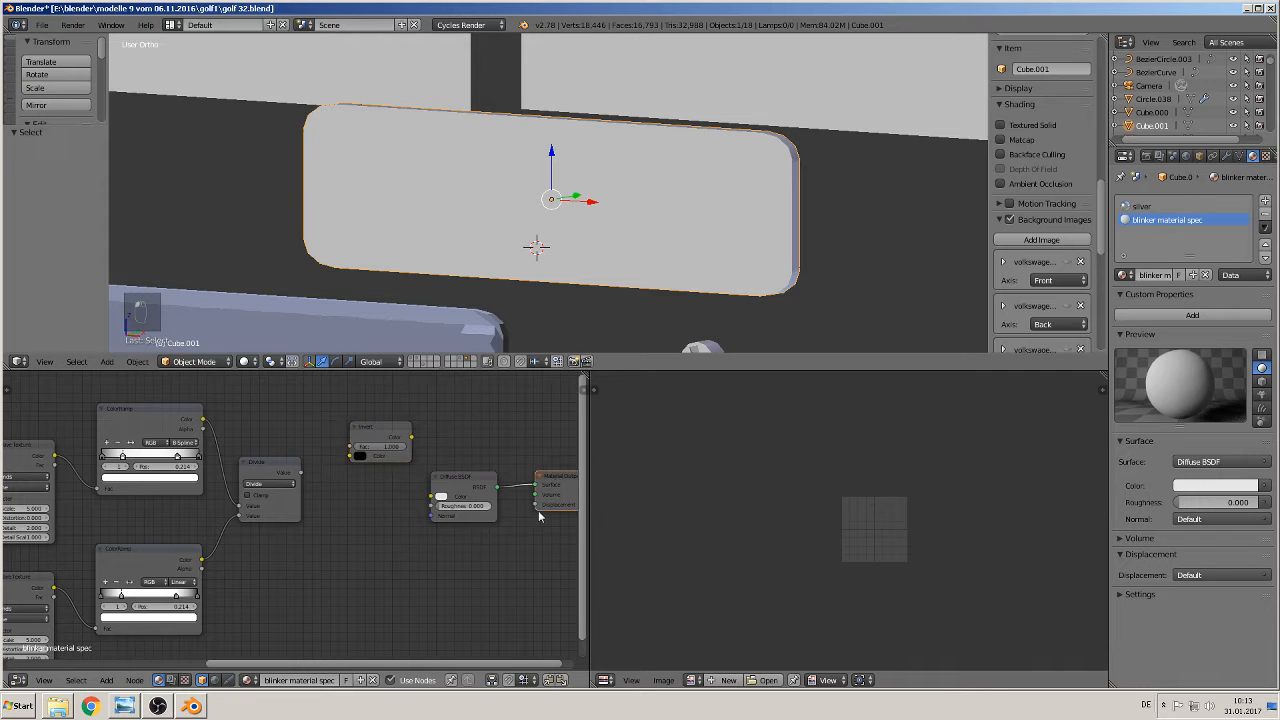
{"action": "scroll", "coordinate": [542, 518], "scroll_direction": "down", "scroll_amount": 1}
{"action": "middle_click_drag", "start_coordinate": [465, 566], "coordinate": [366, 563]}
{"action": "left_click", "coordinate": [472, 484]}
{"action": "left_click_drag", "start_coordinate": [472, 484], "coordinate": [547, 485]}
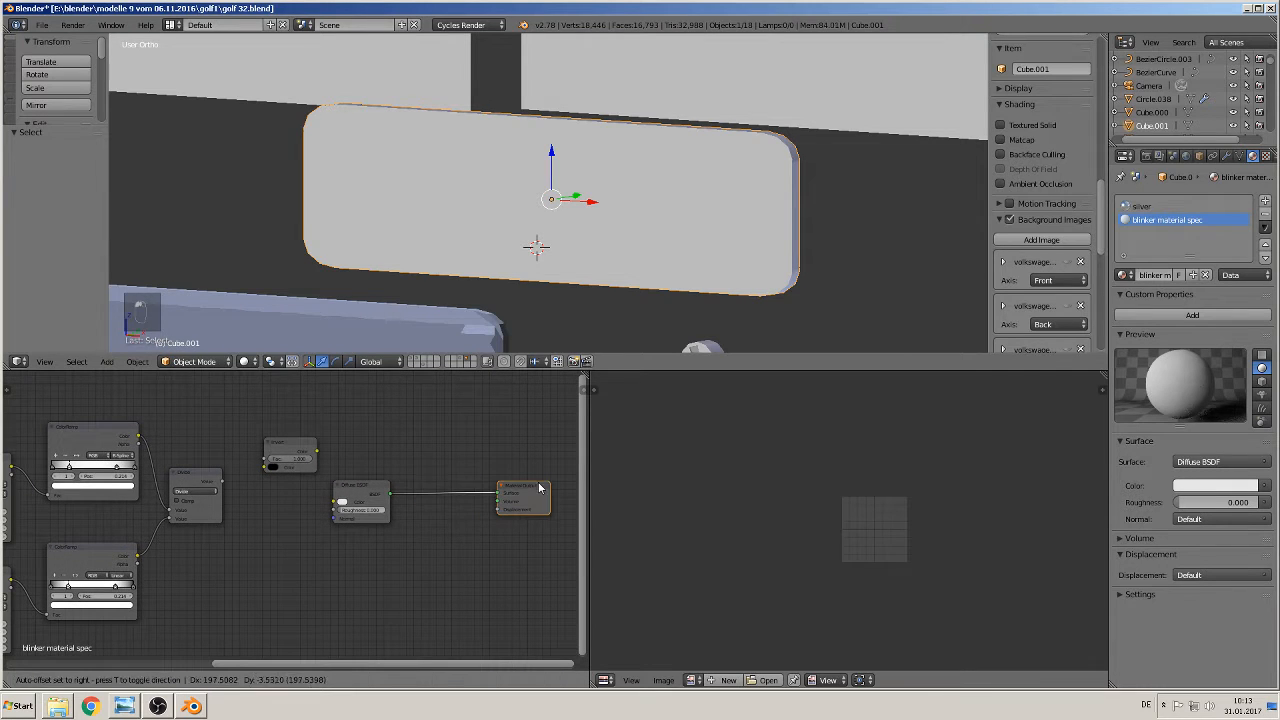
{"action": "left_click_drag", "start_coordinate": [364, 486], "coordinate": [453, 488]}
{"action": "key", "text": "x"}
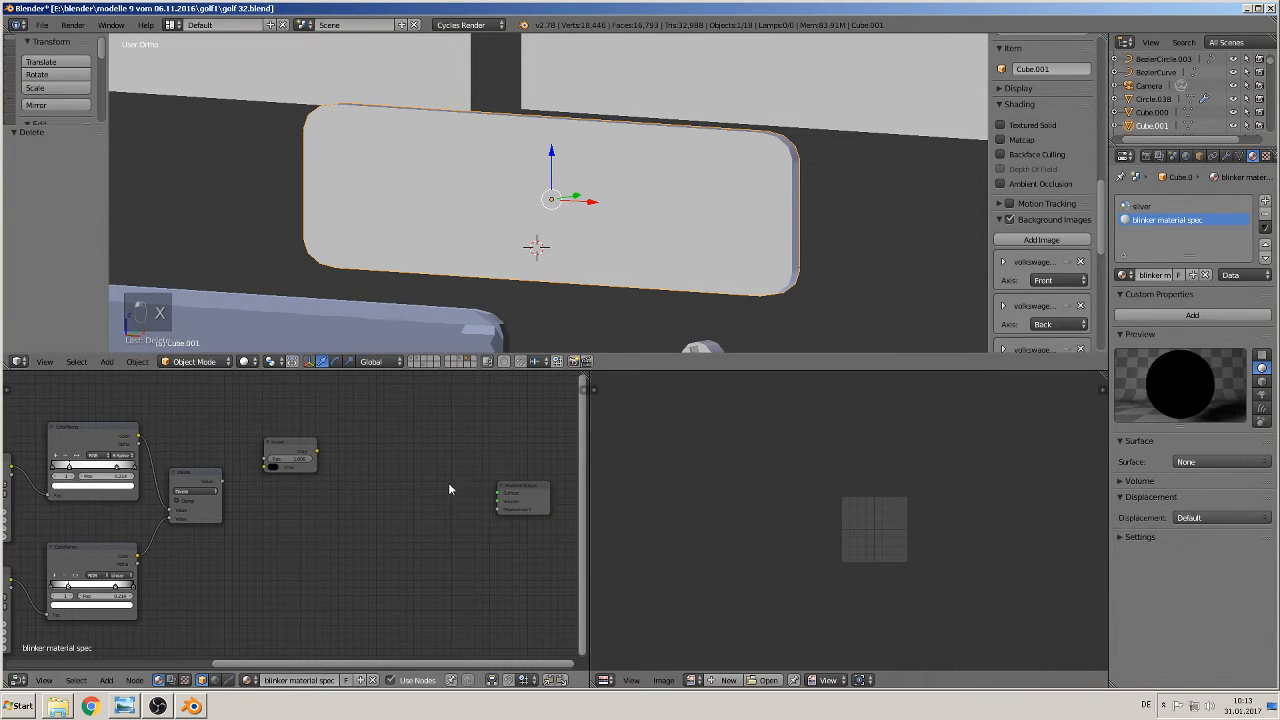
Add a Glass BSDF shader node and place it directly below the Invert node
{"action": "scroll", "coordinate": [426, 511], "scroll_direction": "up", "scroll_amount": 1}
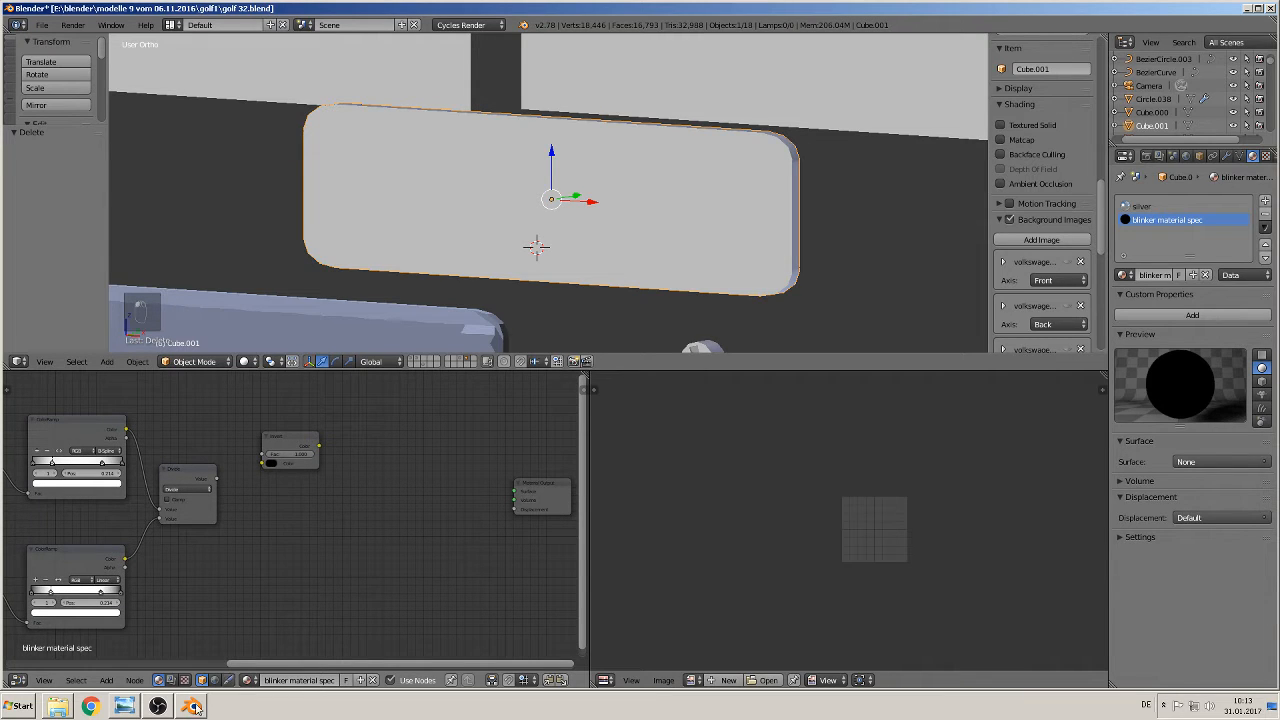
{"action": "left_click", "coordinate": [106, 680]}
{"action": "mouse_move", "coordinate": [136, 627]}
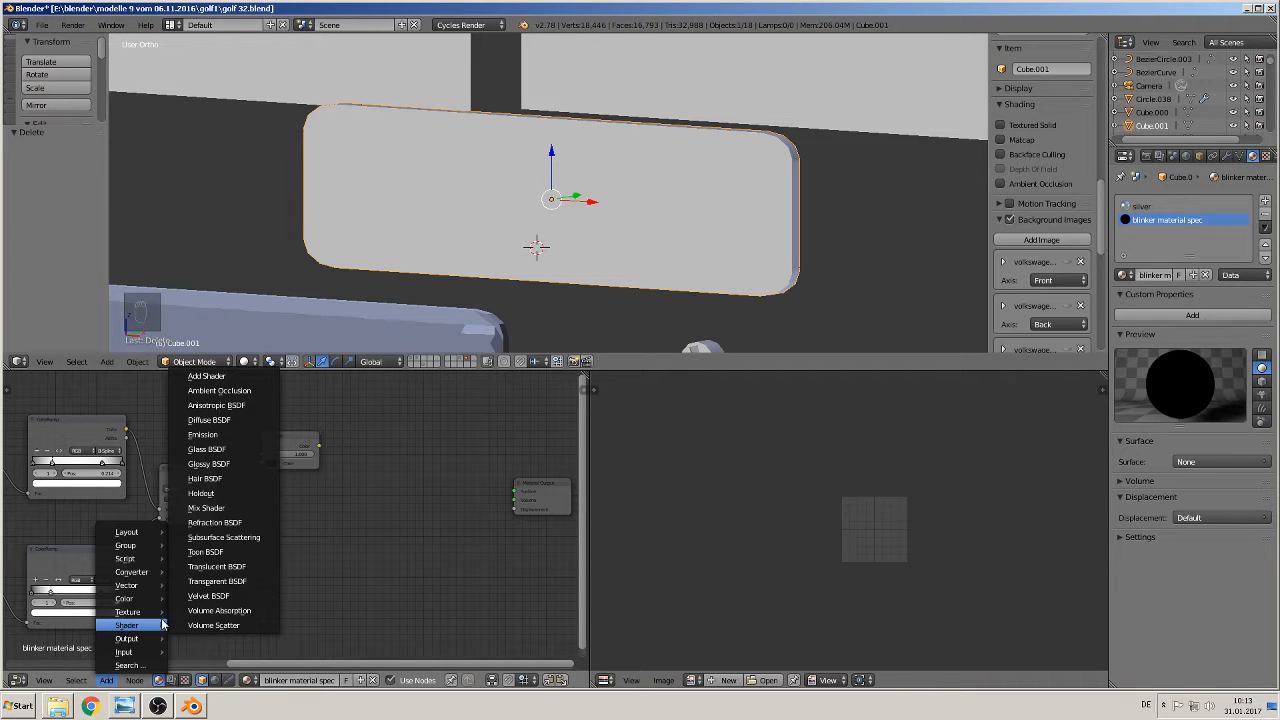
{"action": "left_click", "coordinate": [215, 463]}
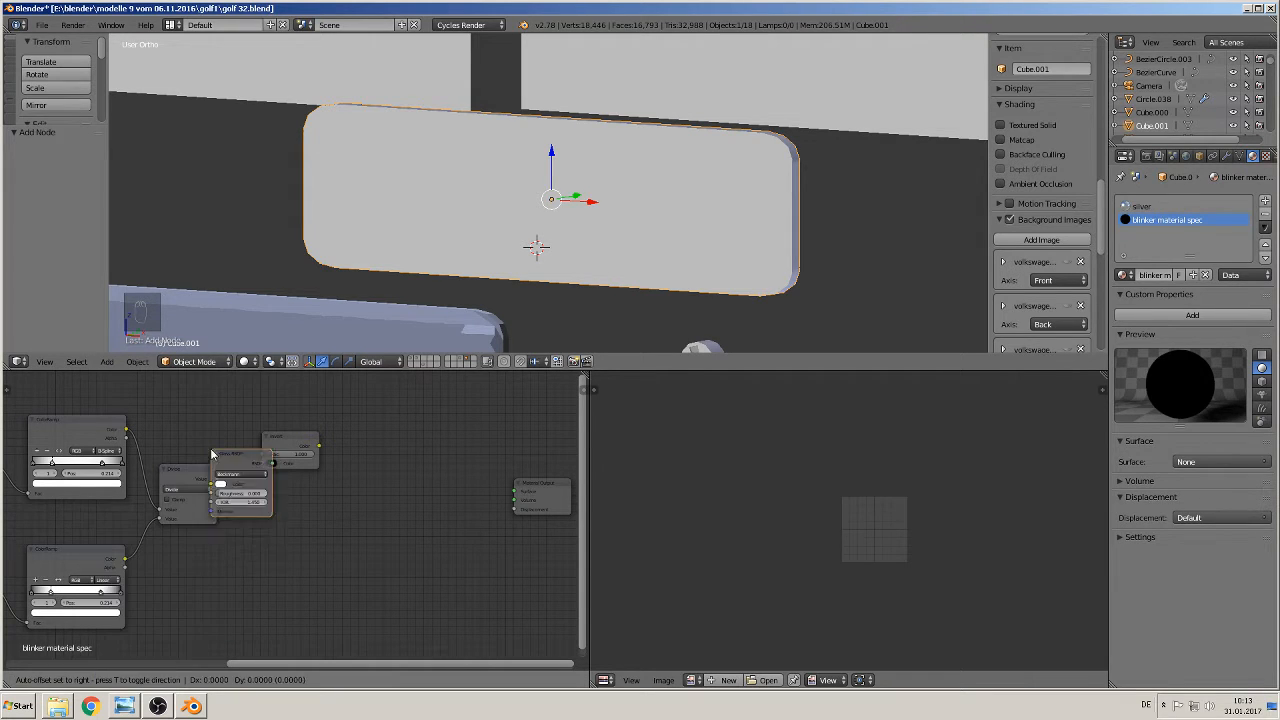
{"action": "left_click", "coordinate": [312, 500]}
{"action": "scroll", "coordinate": [352, 590], "scroll_direction": "down", "scroll_amount": 2}
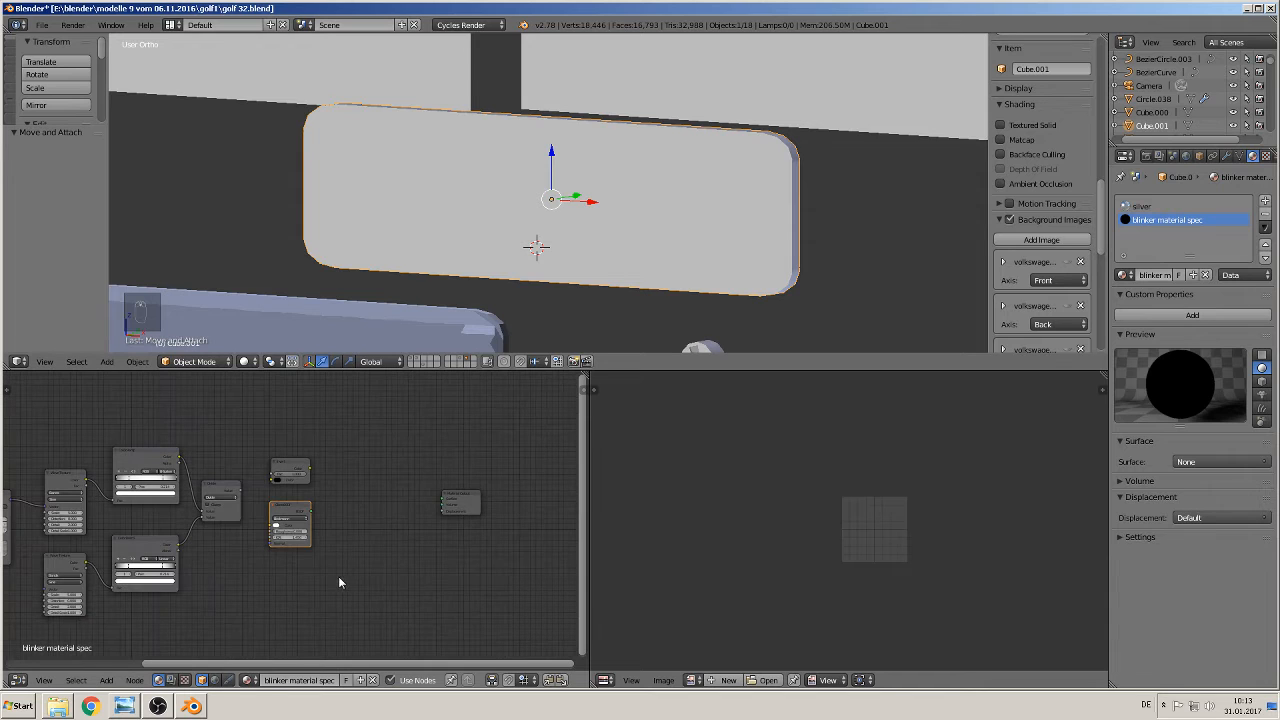
Duplicate the Glass BSDF node twice, stacking the copies below the original
{"action": "key", "text": "shift+d"}
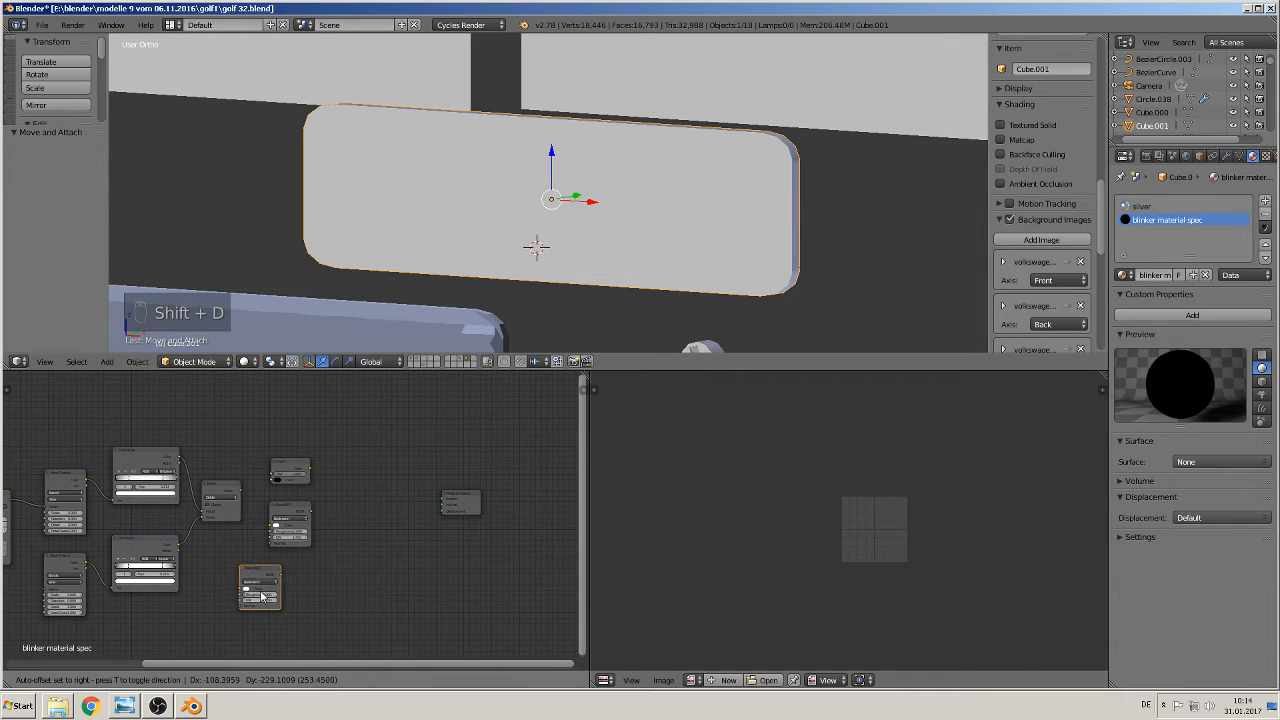
{"action": "left_click", "coordinate": [261, 596]}
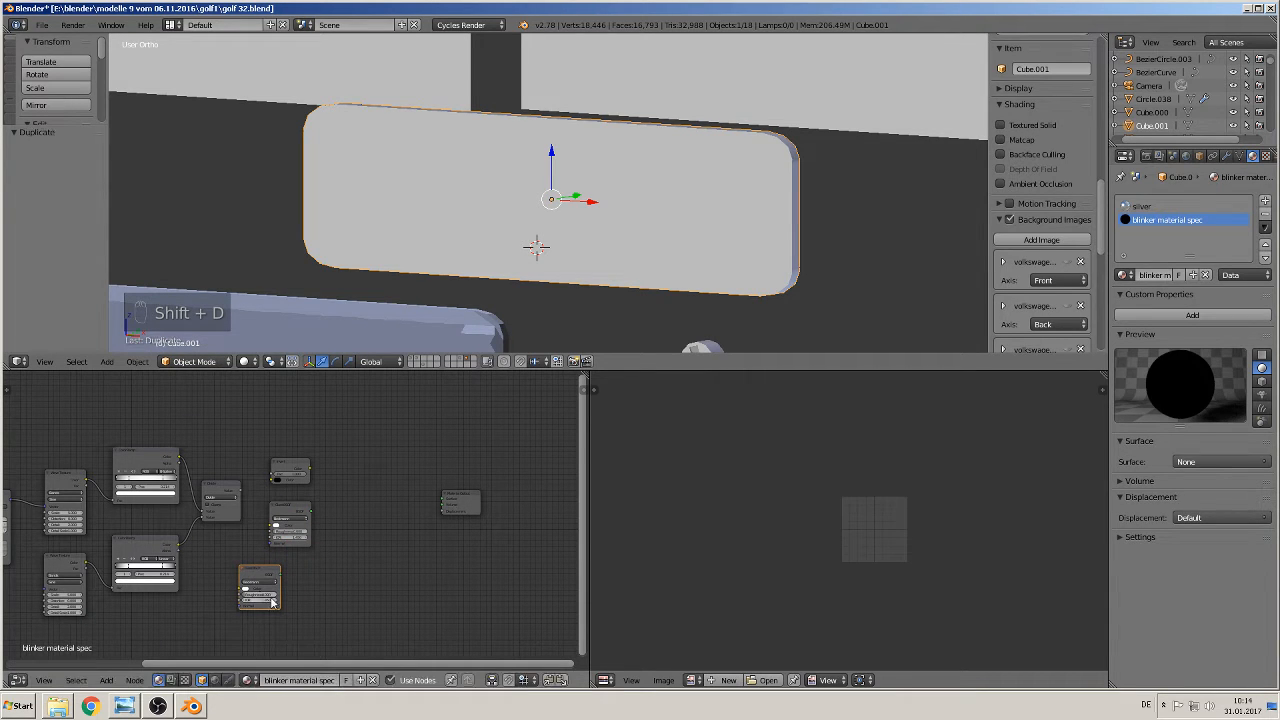
{"action": "key", "text": "shift+d"}
{"action": "left_click", "coordinate": [273, 662]}
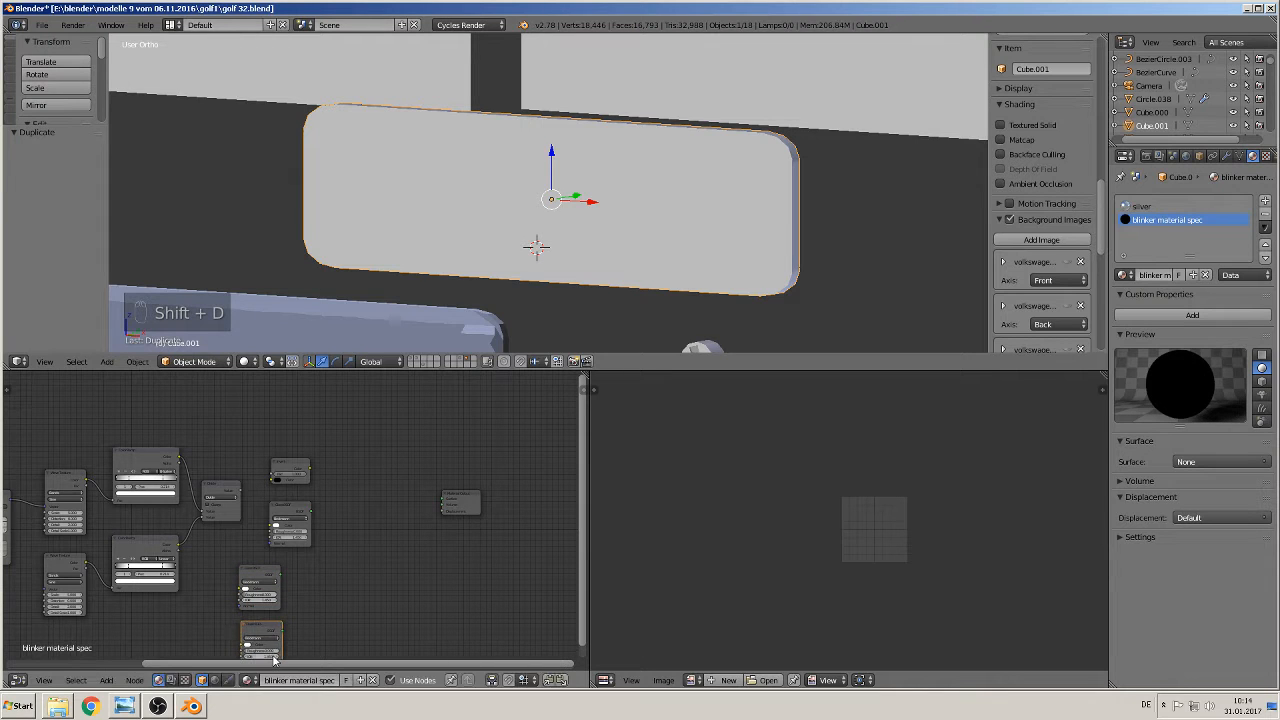
Link the Divide node's Value output to the Invert node's Fac input
{"action": "middle_click_drag", "start_coordinate": [321, 603], "coordinate": [380, 560]}
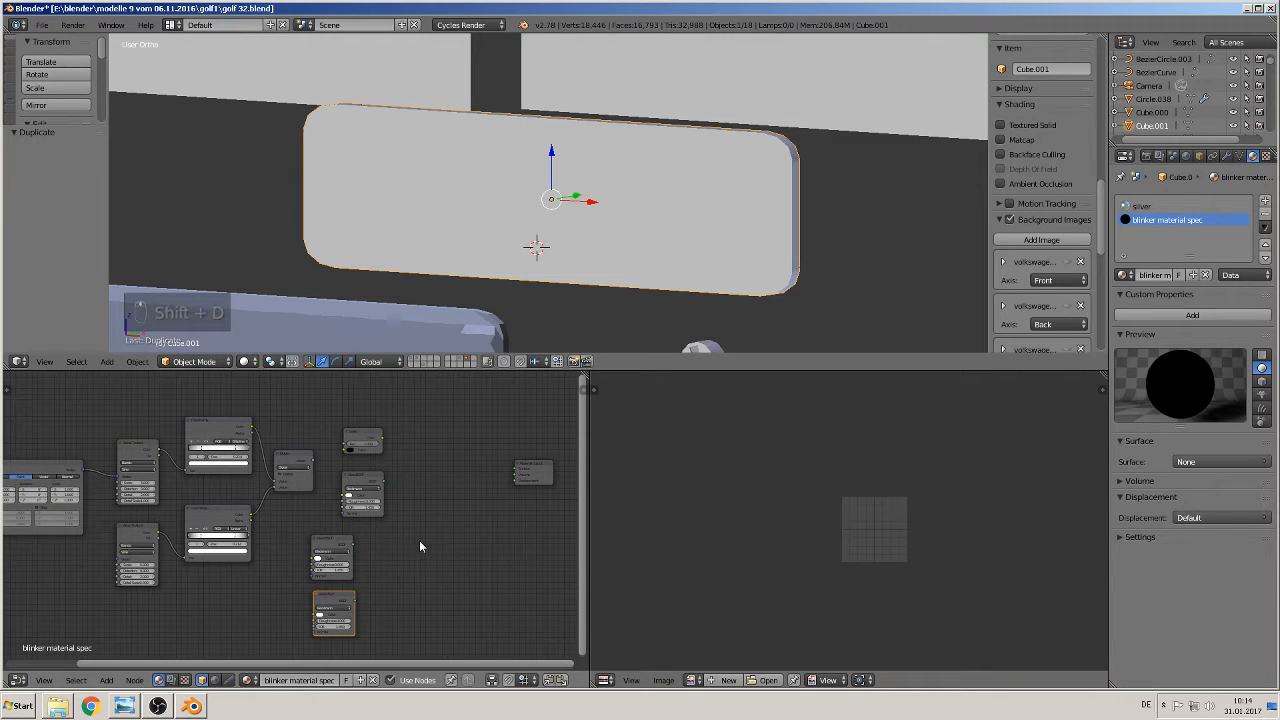
{"action": "scroll", "coordinate": [417, 542], "scroll_direction": "up", "scroll_amount": 3}
{"action": "scroll", "coordinate": [413, 547], "scroll_direction": "up", "scroll_amount": 2}
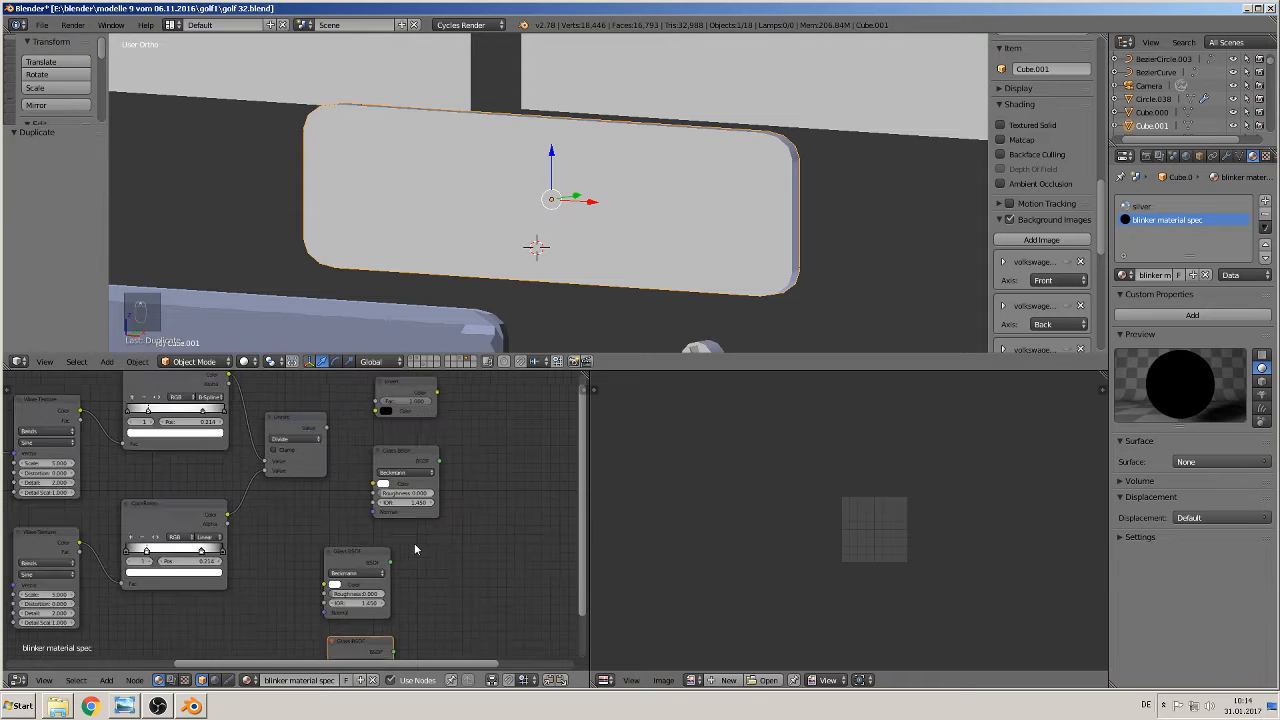
{"action": "middle_click_drag", "start_coordinate": [414, 543], "coordinate": [384, 582]}
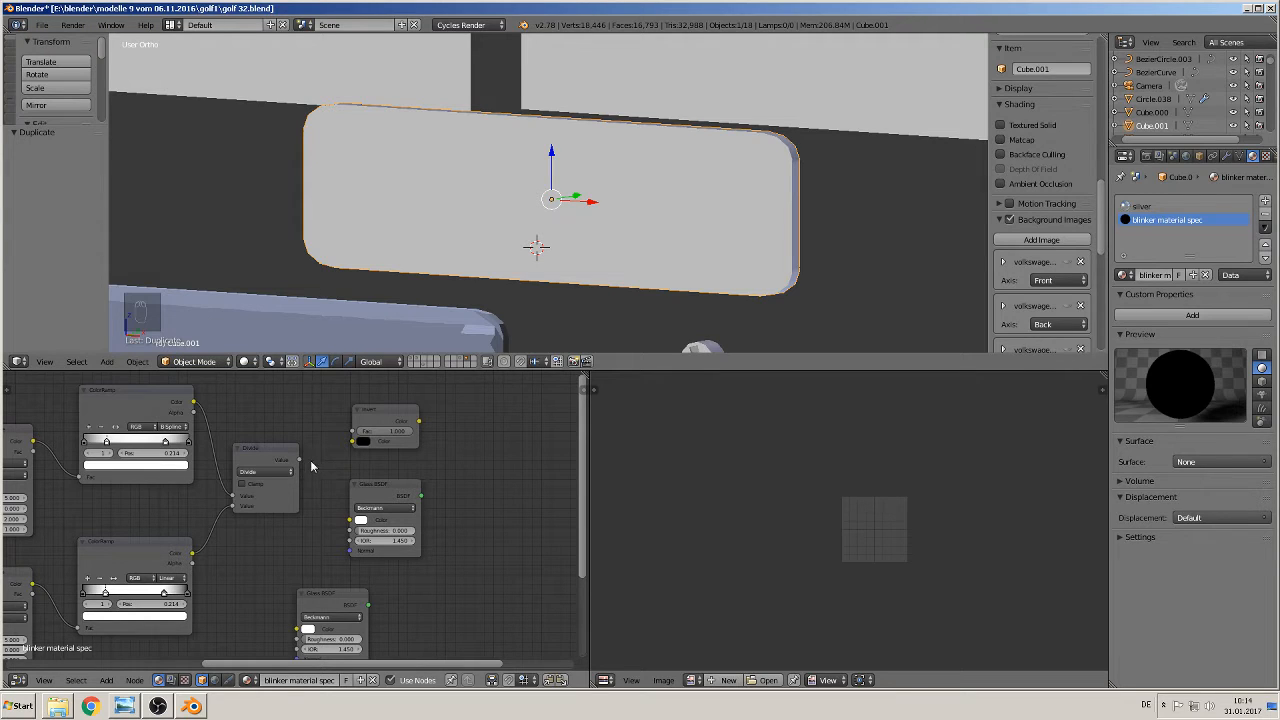
{"action": "left_click_drag", "start_coordinate": [298, 463], "coordinate": [360, 437]}
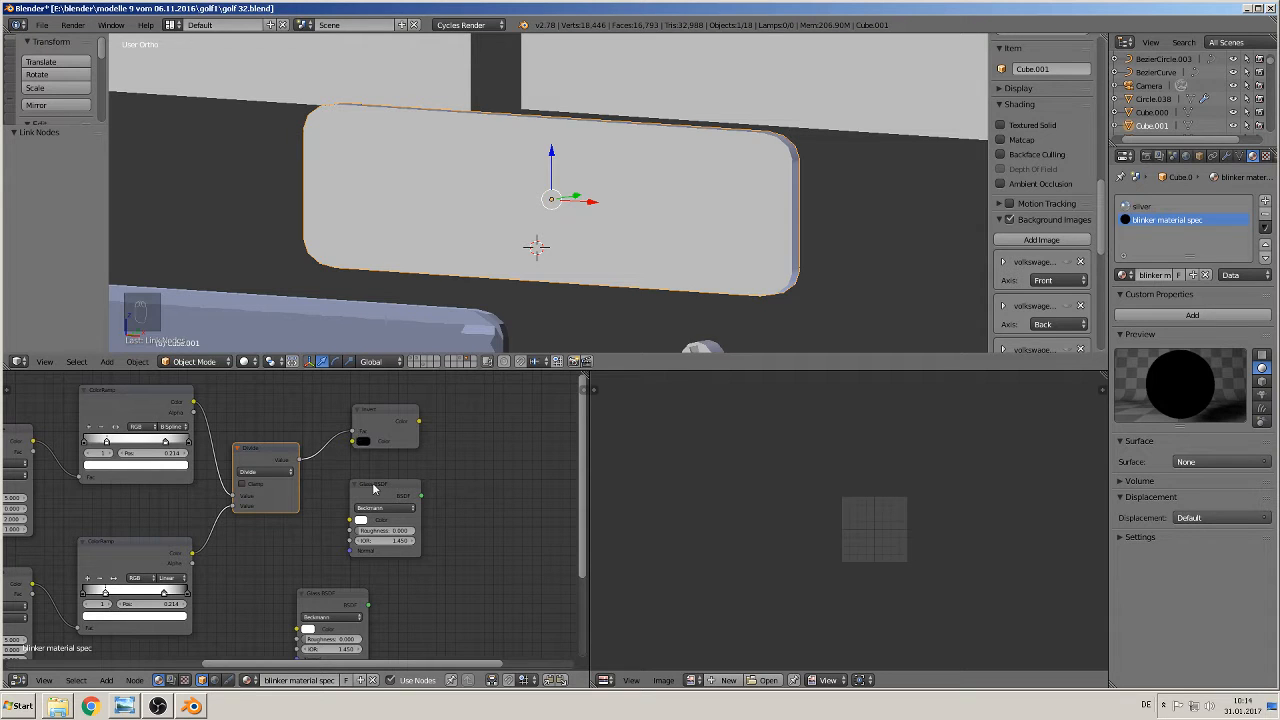
Link the upper ColorRamp's Color output to the top Glass BSDF's Roughness and stack that node just under the raised Invert node
{"action": "mouse_move", "coordinate": [373, 489]}
{"action": "left_mouse_down"}
{"action": "mouse_move", "coordinate": [402, 481]}
{"action": "mouse_move", "coordinate": [391, 477]}
{"action": "left_mouse_up"}
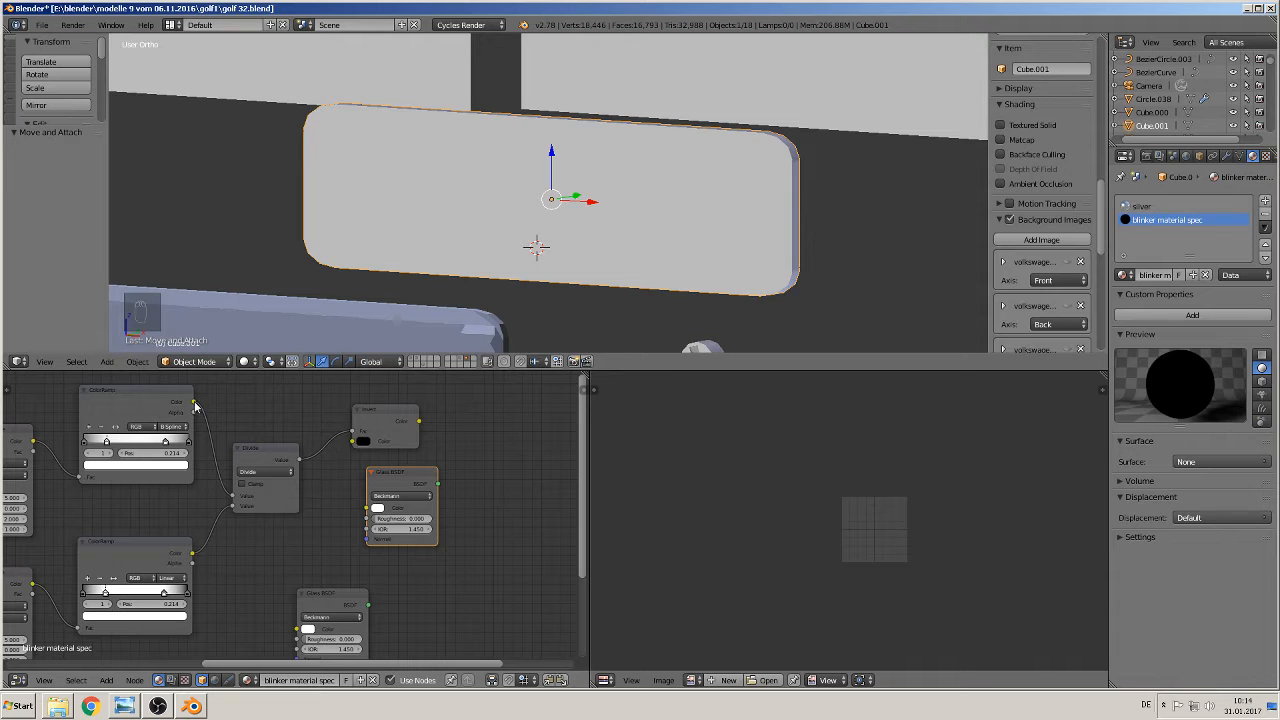
{"action": "left_click_drag", "start_coordinate": [194, 403], "coordinate": [371, 518]}
{"action": "left_click_drag", "start_coordinate": [388, 472], "coordinate": [419, 376]}
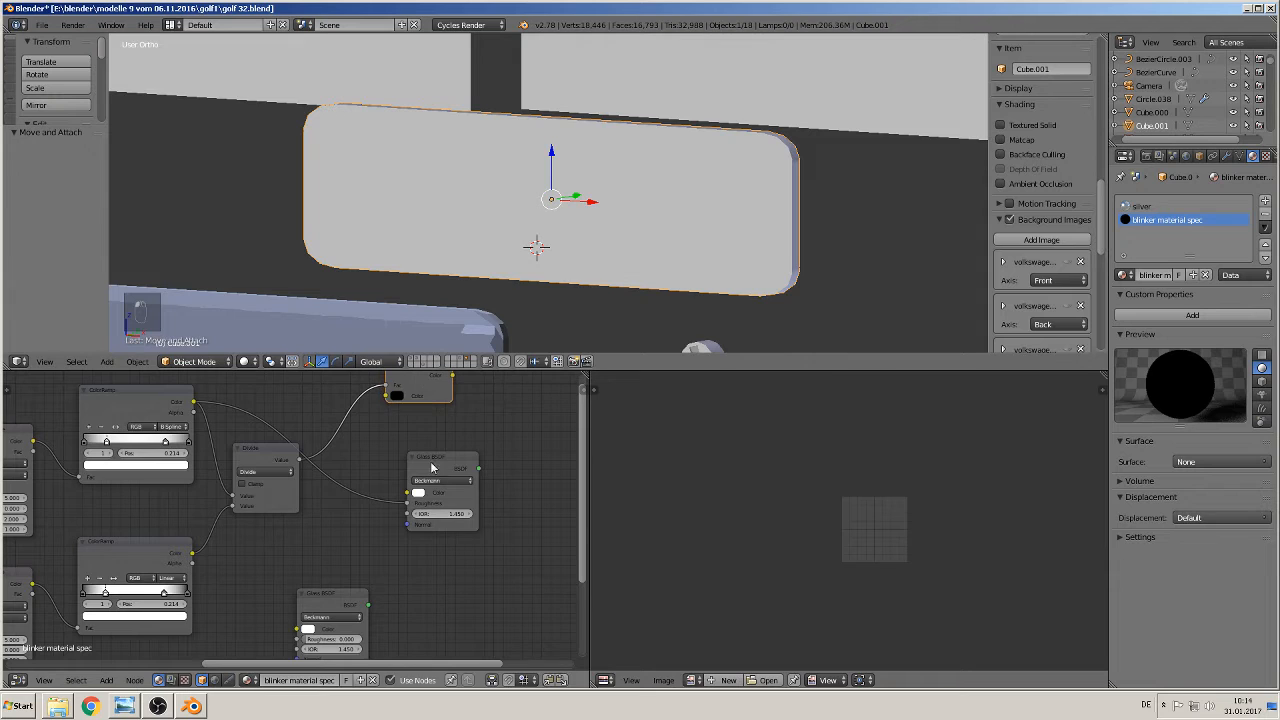
{"action": "left_click_drag", "start_coordinate": [432, 472], "coordinate": [411, 430]}
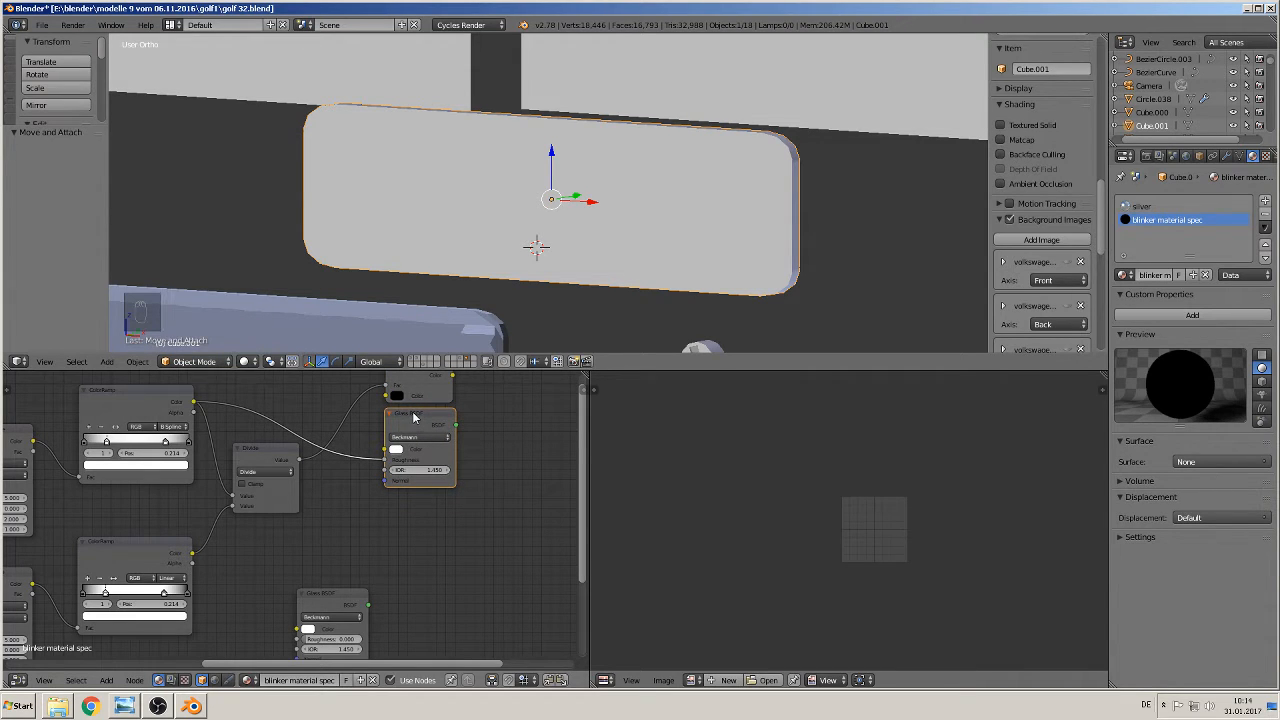
Set the top Glass BSDF's IOR to 0.000 and pick an orange with R 1.000, G 0.187, B 0.022 as its color
{"action": "left_click", "coordinate": [428, 471]}
{"action": "key", "text": "Return"}
{"action": "left_click", "coordinate": [398, 452]}
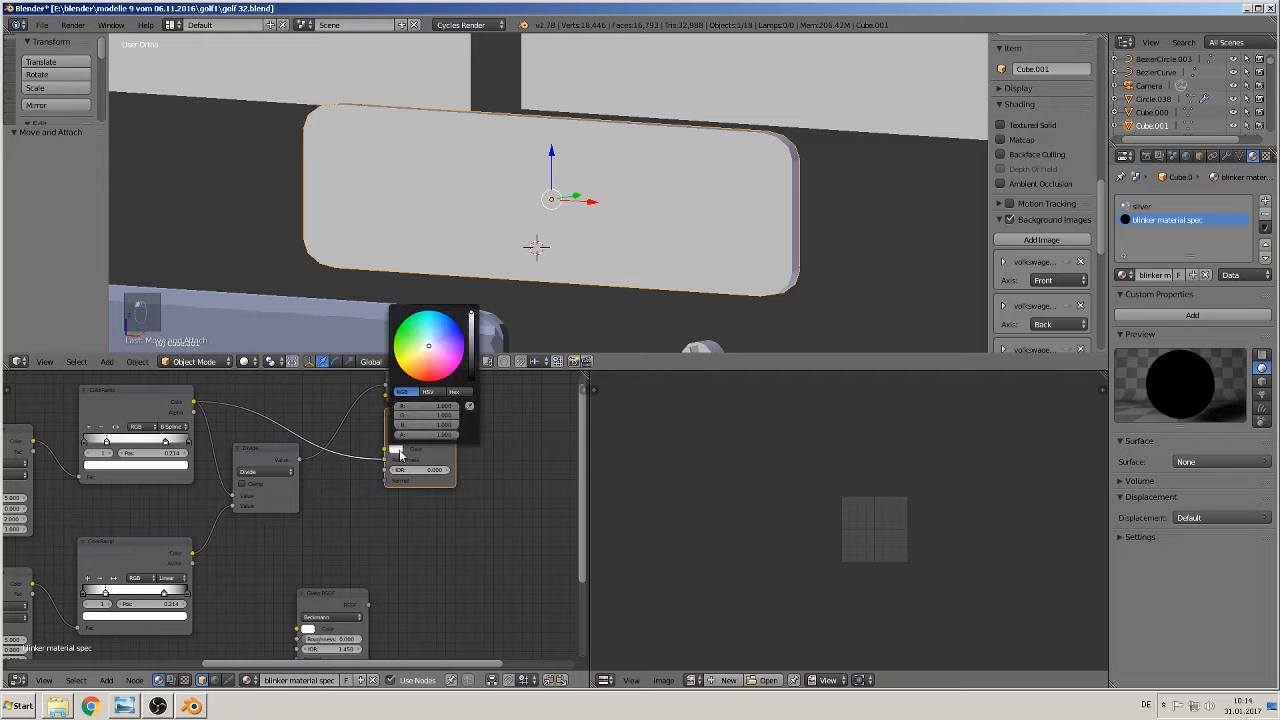
{"action": "left_click", "coordinate": [419, 376]}
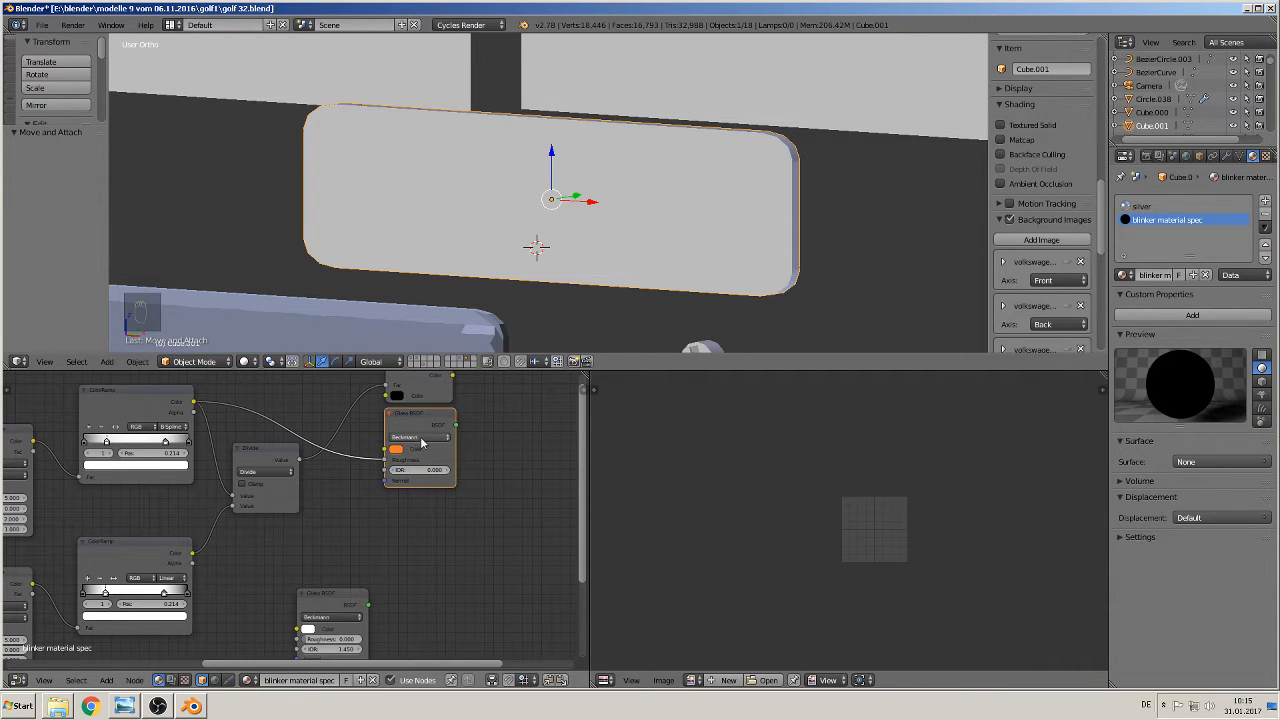
Change the top Glass BSDF's color to a more yellowish orange by entering a new hex code
{"action": "left_click", "coordinate": [404, 450]}
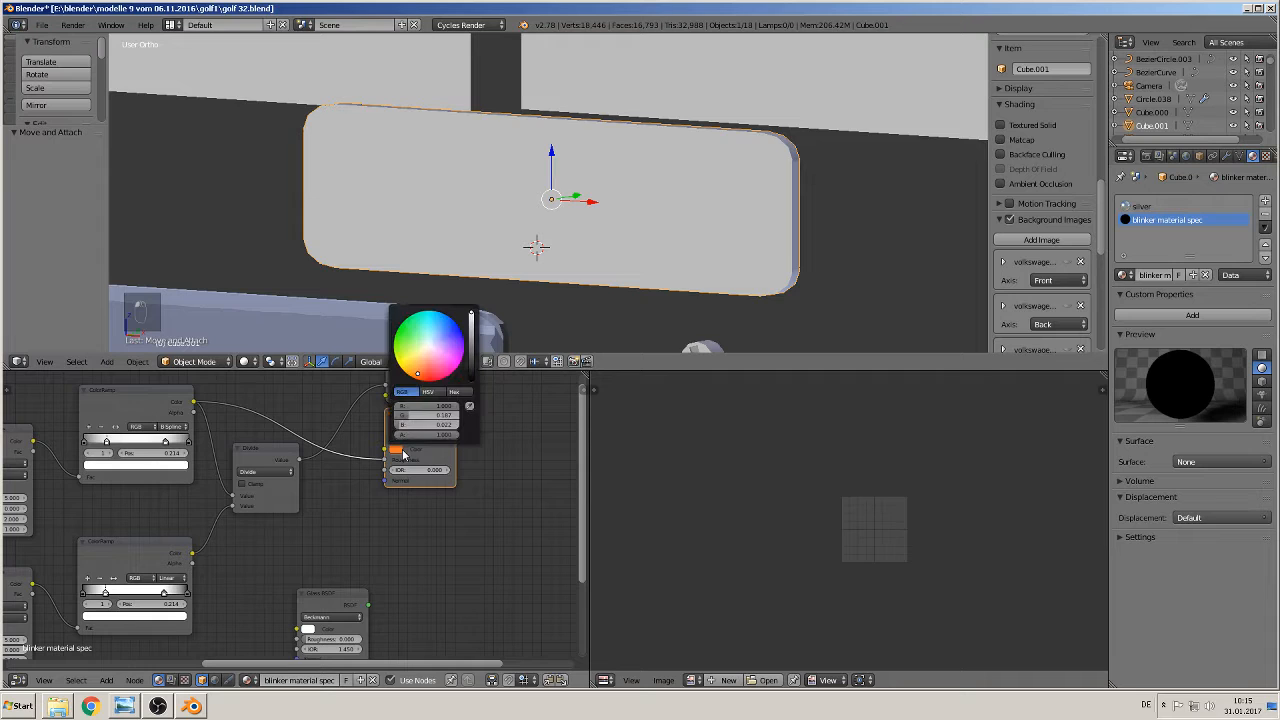
{"action": "left_click", "coordinate": [460, 392]}
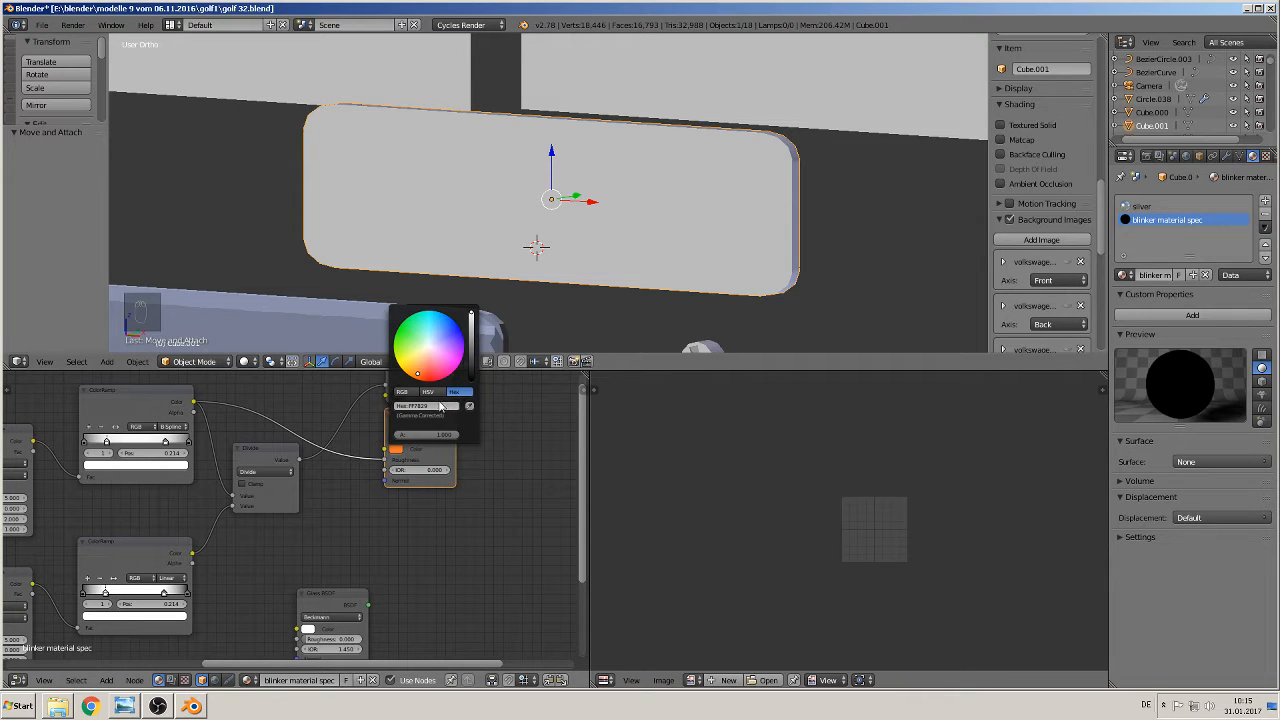
{"action": "left_click", "coordinate": [436, 404]}
{"action": "key", "text": "BackSpace"}
{"action": "key", "text": "Return"}
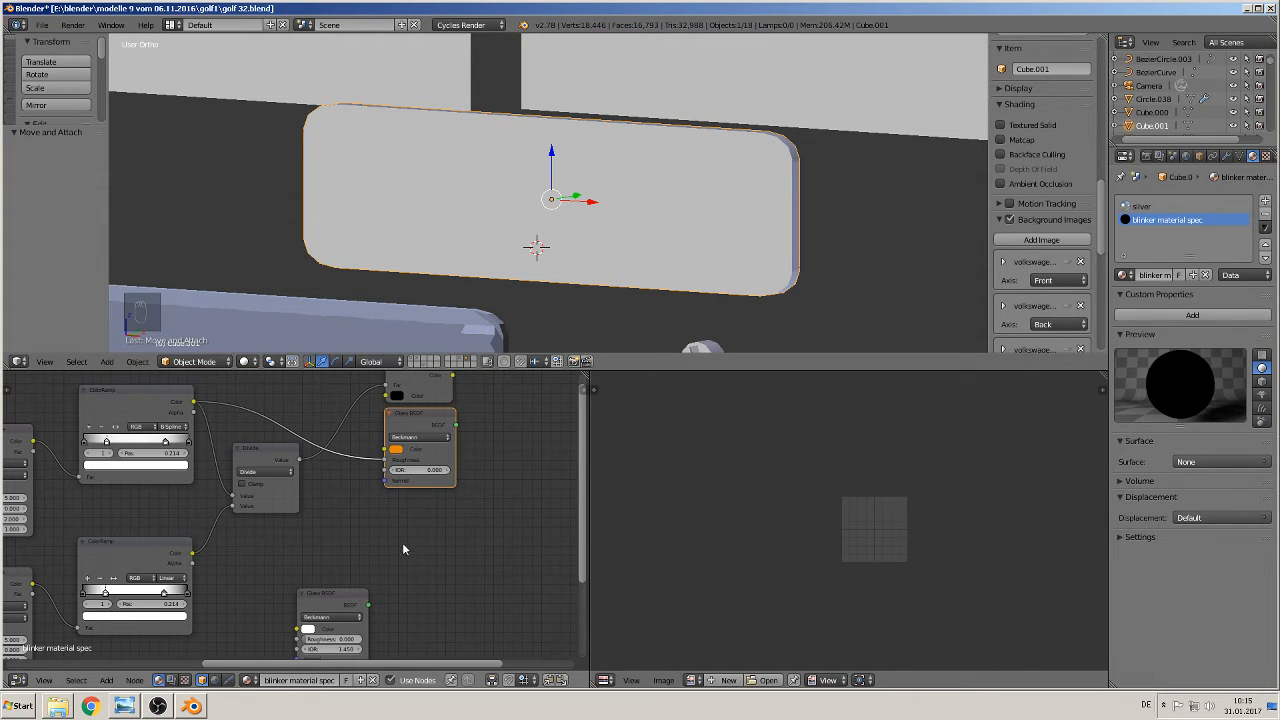
Copy the top Glass BSDF's hex color and apply it to the middle Glass BSDF
{"action": "left_click", "coordinate": [397, 449]}
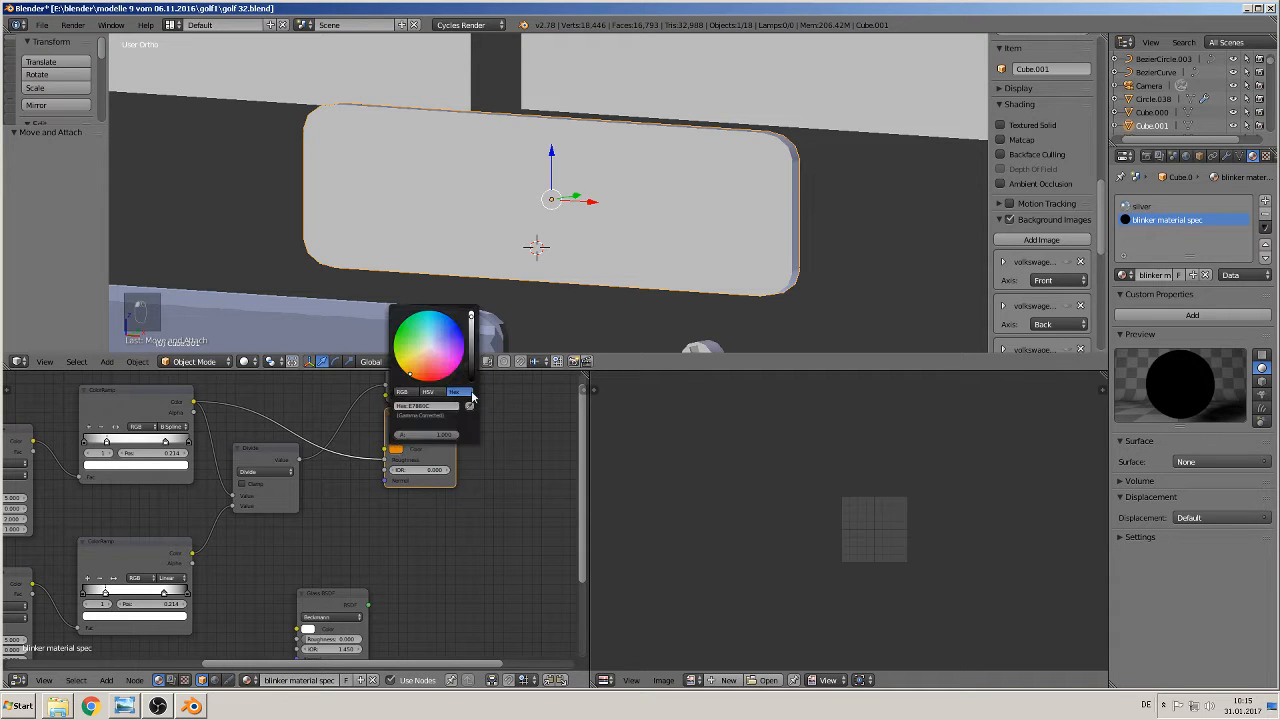
{"action": "left_click", "coordinate": [421, 406]}
{"action": "key", "text": "ctrl+c"}
{"action": "left_click", "coordinate": [308, 632]}
{"action": "left_click", "coordinate": [333, 584]}
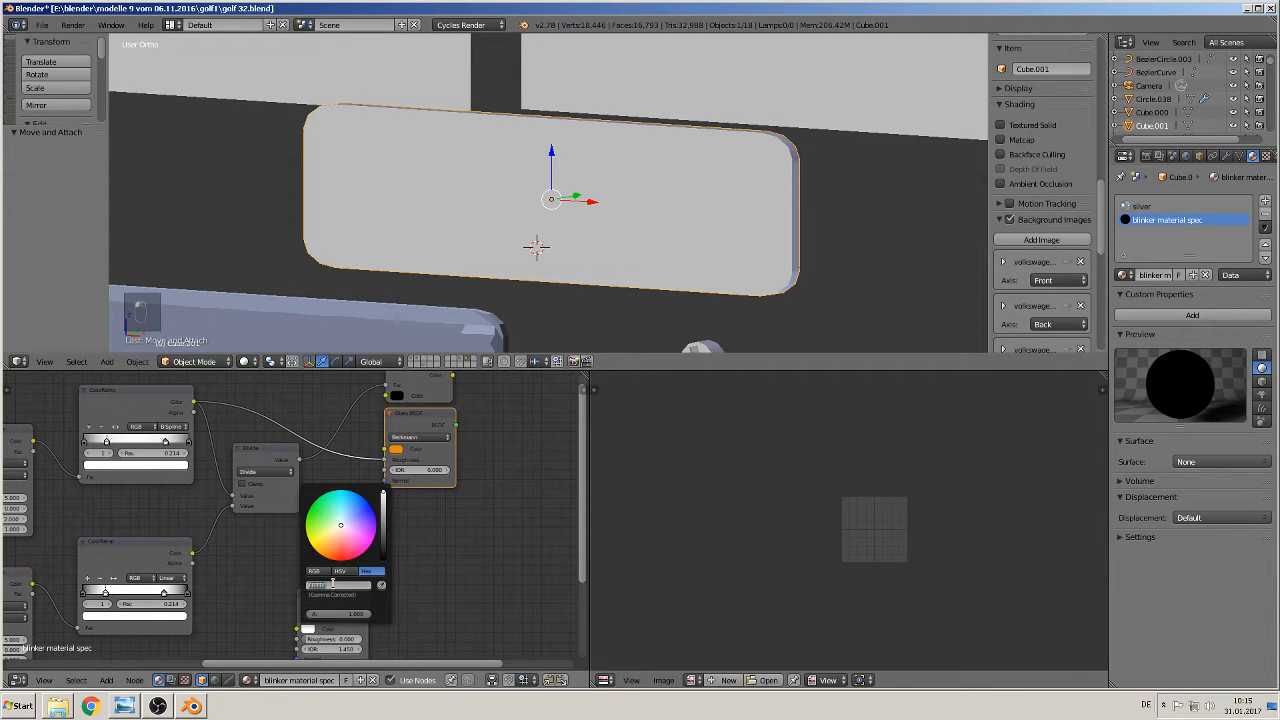
{"action": "key", "text": "ctrl+v"}
{"action": "key", "text": "Return"}
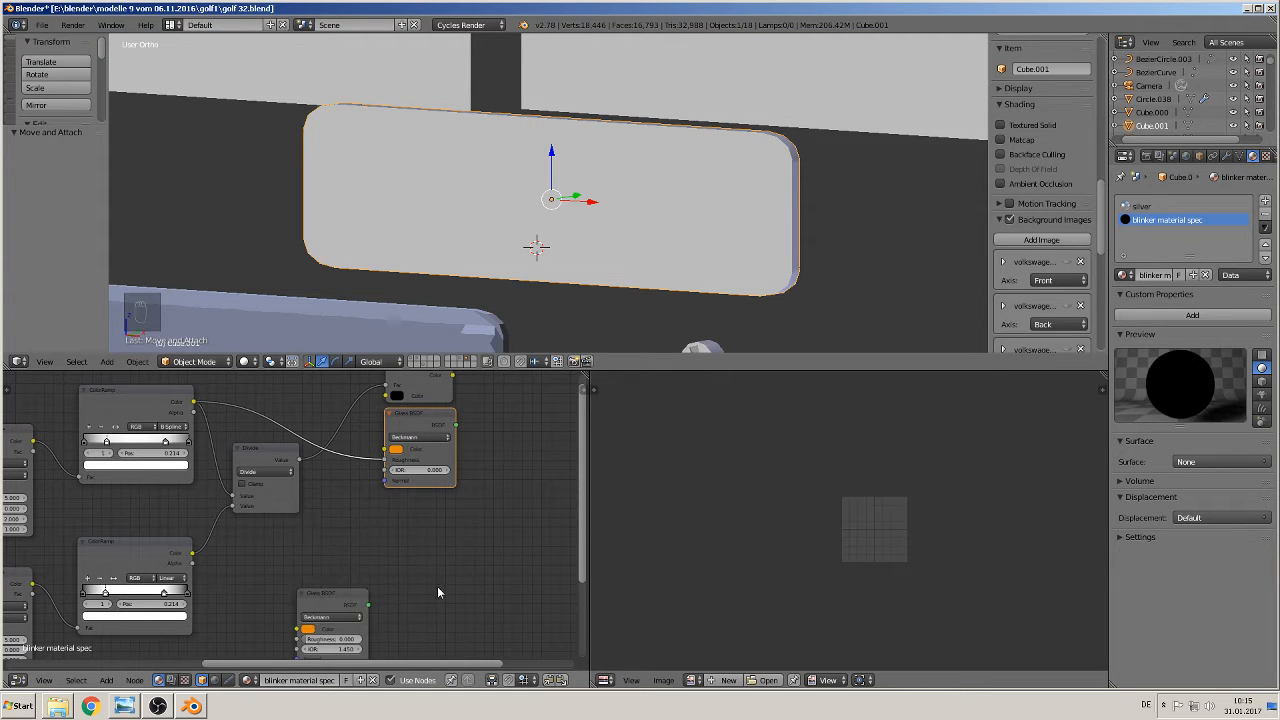
Apply the copied orange hex color to the lowest Glass BSDF
{"action": "middle_click_drag", "start_coordinate": [435, 591], "coordinate": [471, 446]}
{"action": "left_click", "coordinate": [349, 580]}
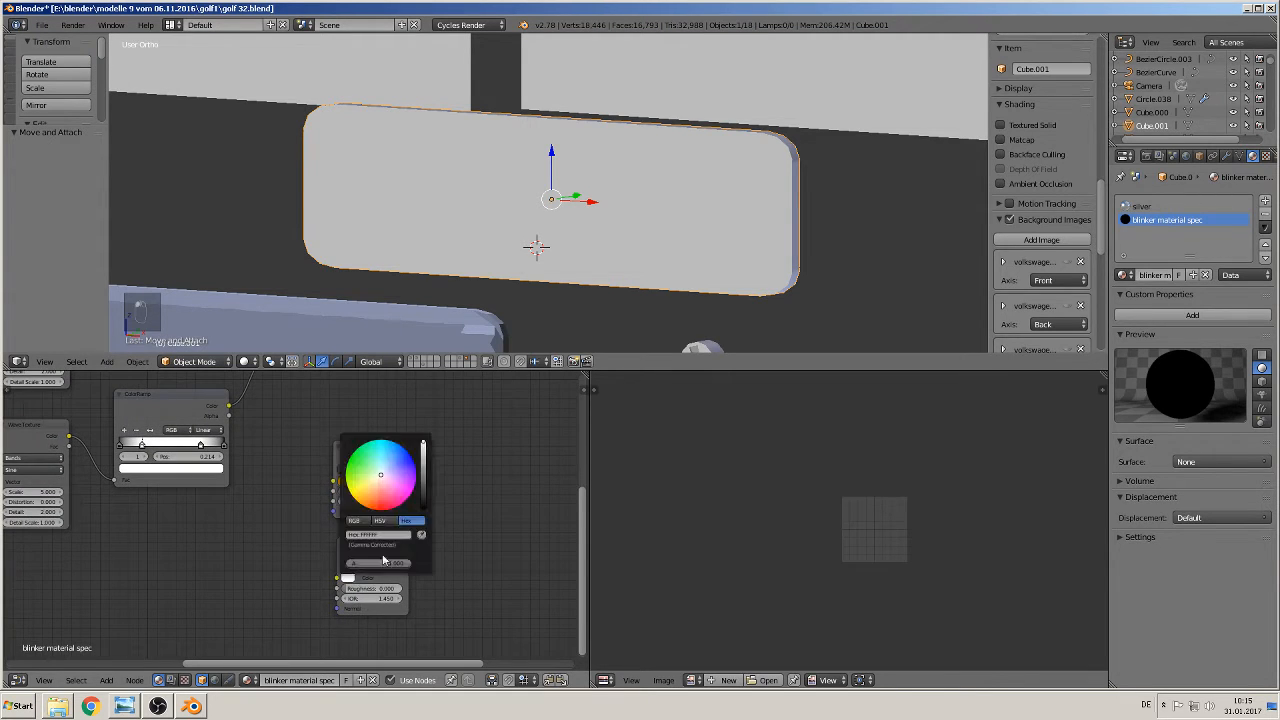
{"action": "left_click", "coordinate": [373, 535]}
{"action": "key", "text": "ctrl+v"}
{"action": "key", "text": "Return"}
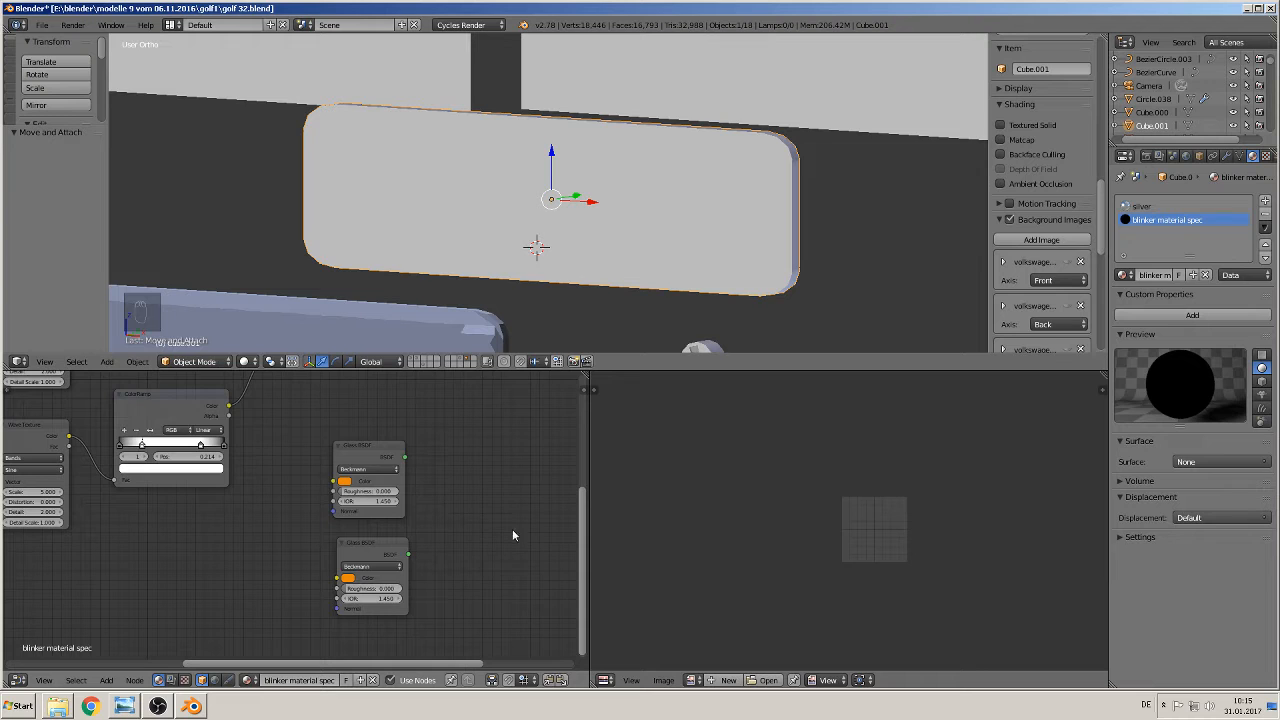
Make room by shifting the Material Output node and add a Mix Shader node between it and the top Glass BSDF
{"action": "middle_click_drag", "start_coordinate": [515, 502], "coordinate": [374, 630]}
{"action": "middle_click_drag", "start_coordinate": [324, 462], "coordinate": [321, 521]}
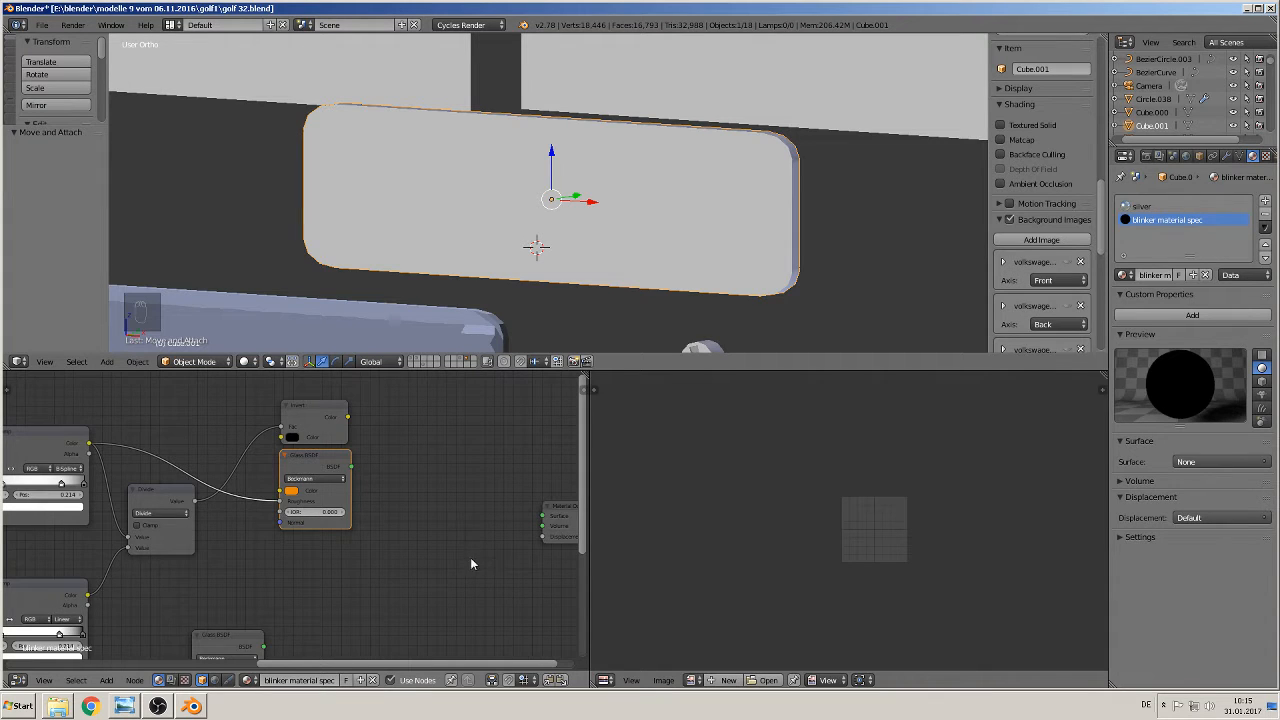
{"action": "middle_click_drag", "start_coordinate": [470, 557], "coordinate": [403, 584]}
{"action": "left_click_drag", "start_coordinate": [513, 554], "coordinate": [543, 533]}
{"action": "left_click", "coordinate": [105, 681]}
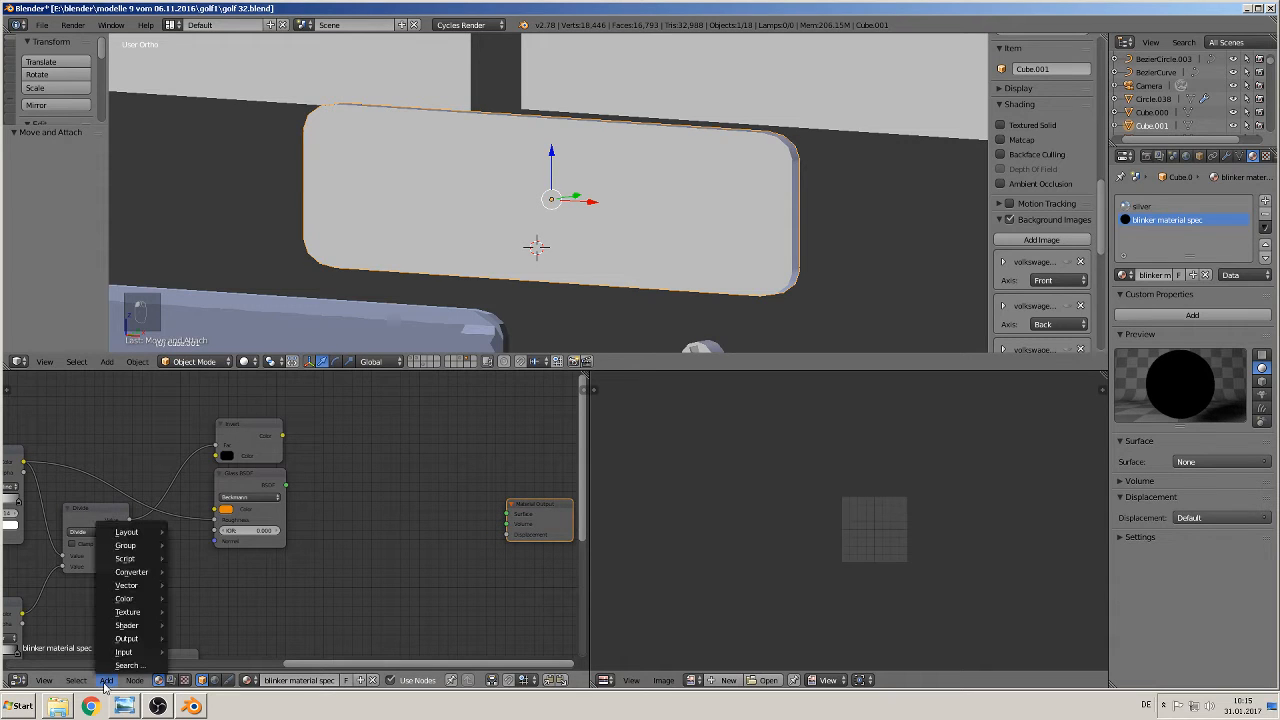
{"action": "mouse_move", "coordinate": [143, 627]}
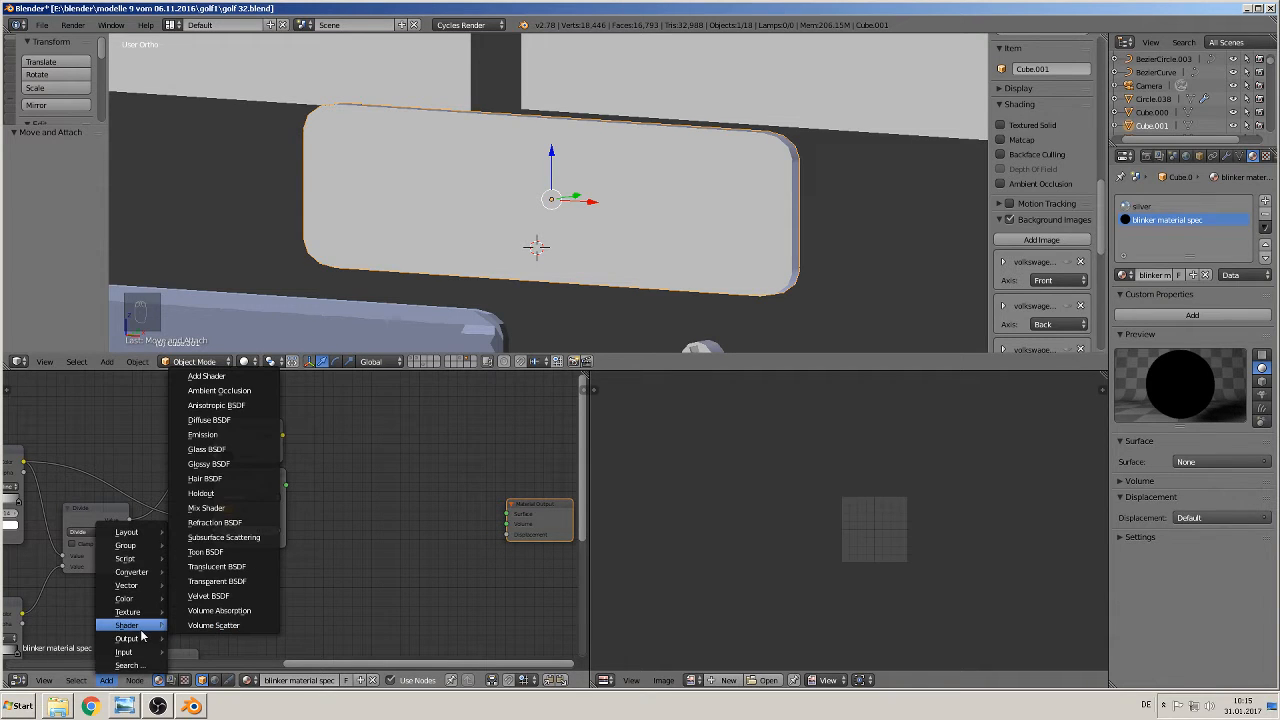
{"action": "left_click", "coordinate": [228, 509]}
{"action": "left_click", "coordinate": [344, 520]}
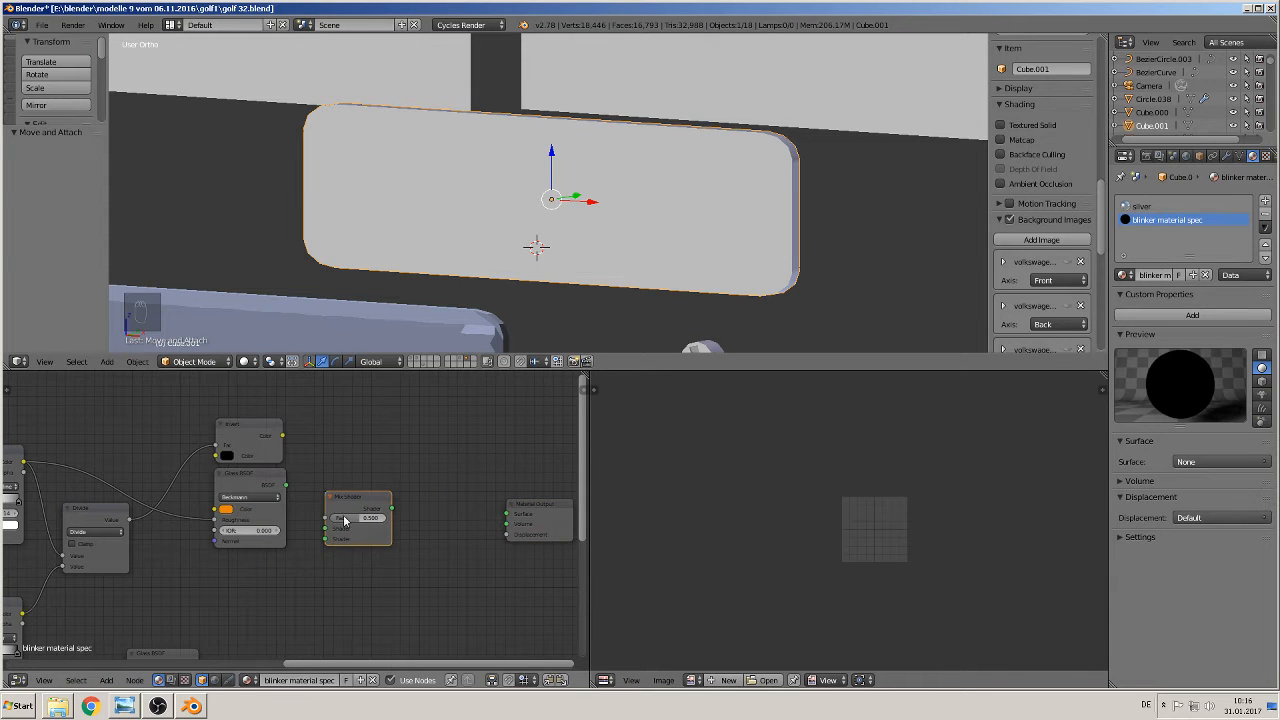
Duplicate the Mix Shader, place the copy before the Material Output, and link its Shader output to the Surface input
{"action": "left_click", "coordinate": [347, 501]}
{"action": "key", "text": "shift+d"}
{"action": "left_click", "coordinate": [434, 507]}
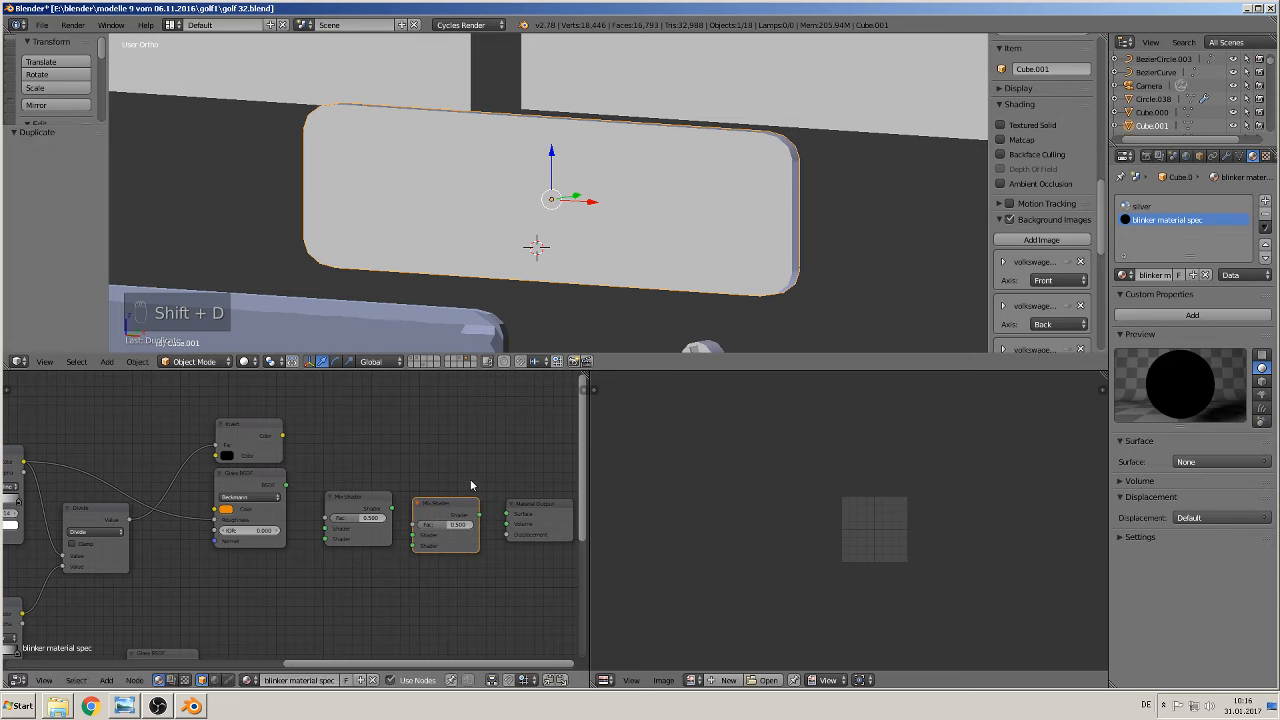
{"action": "left_click_drag", "start_coordinate": [480, 514], "coordinate": [448, 497]}
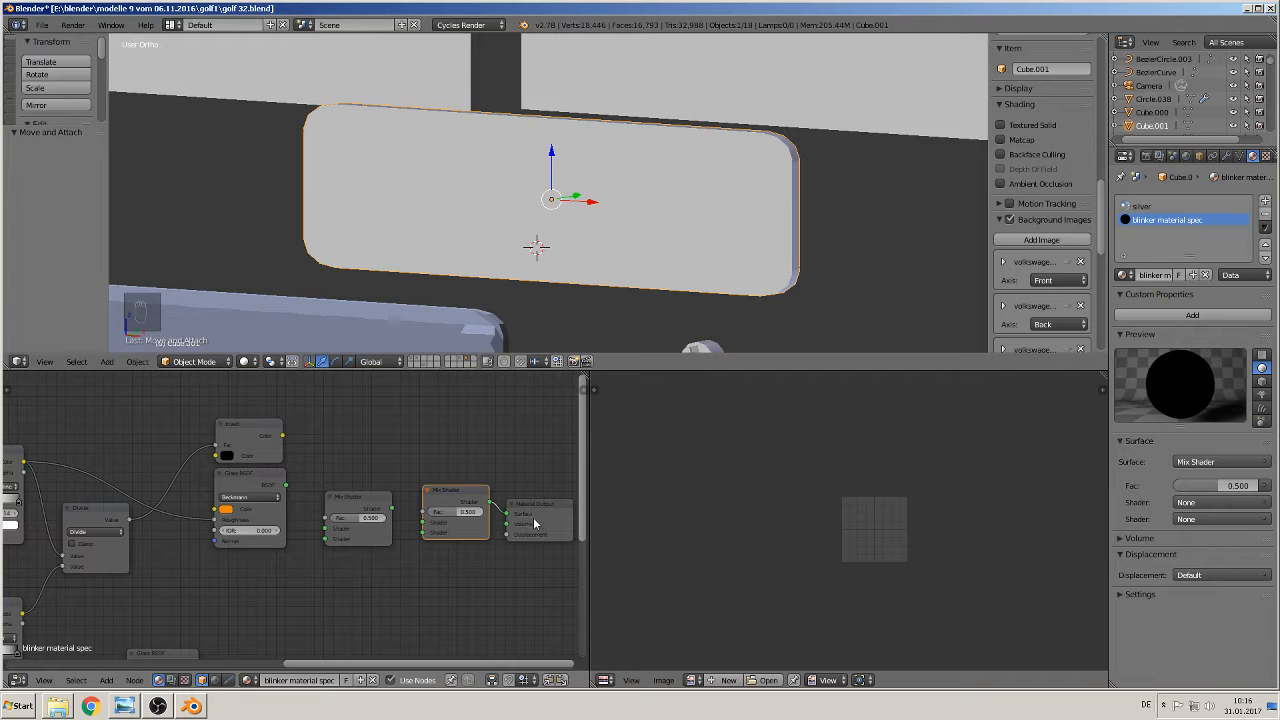
Move the middle Glass BSDF node up so it sits below the top Glass BSDF
{"action": "scroll", "coordinate": [172, 650], "scroll_direction": "down", "scroll_amount": 2}
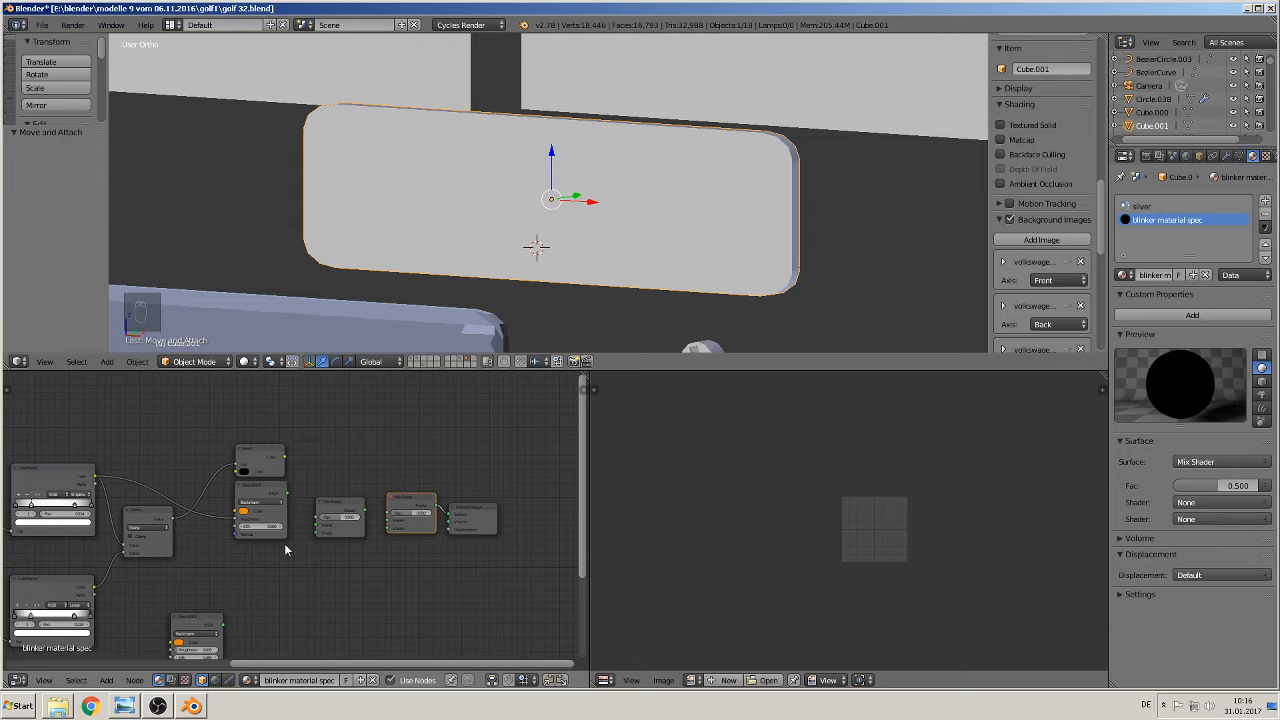
{"action": "left_click_drag", "start_coordinate": [211, 627], "coordinate": [266, 581]}
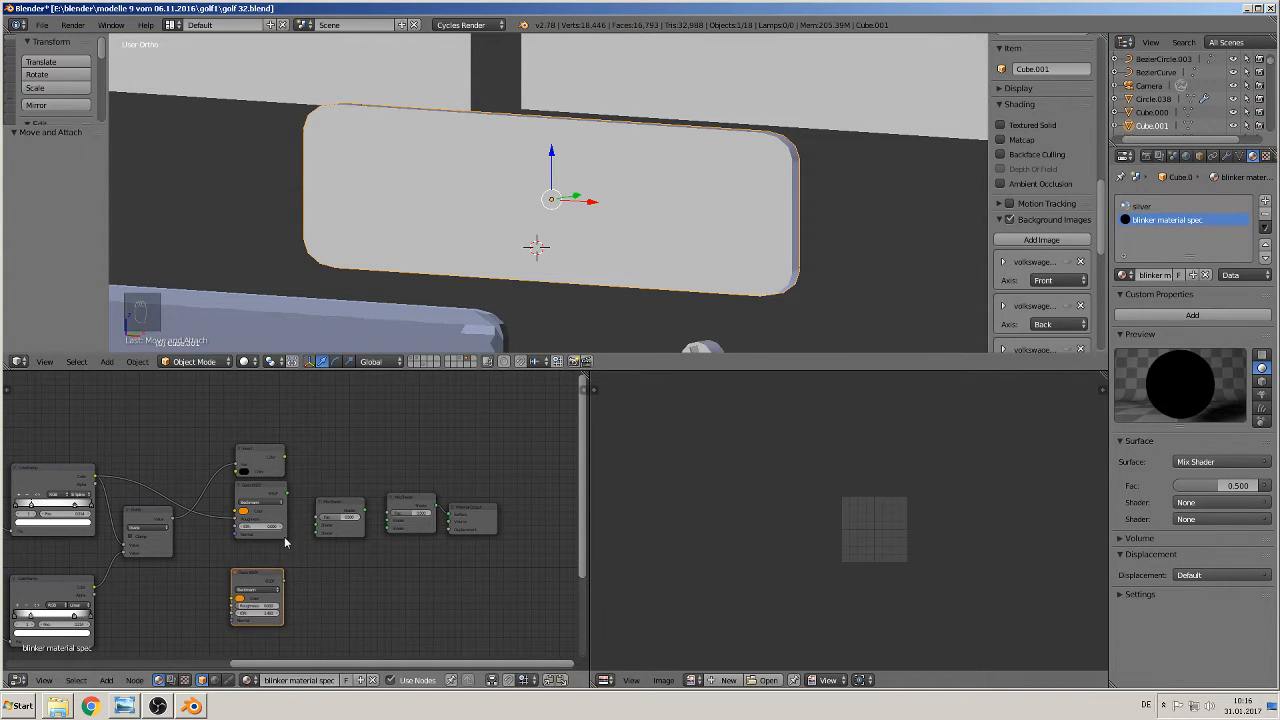
Feed the top and middle Glass BSDFs and the Invert node's color as Fac into the first Mix Shader, and link it to the second
{"action": "left_click_drag", "start_coordinate": [286, 492], "coordinate": [318, 528]}
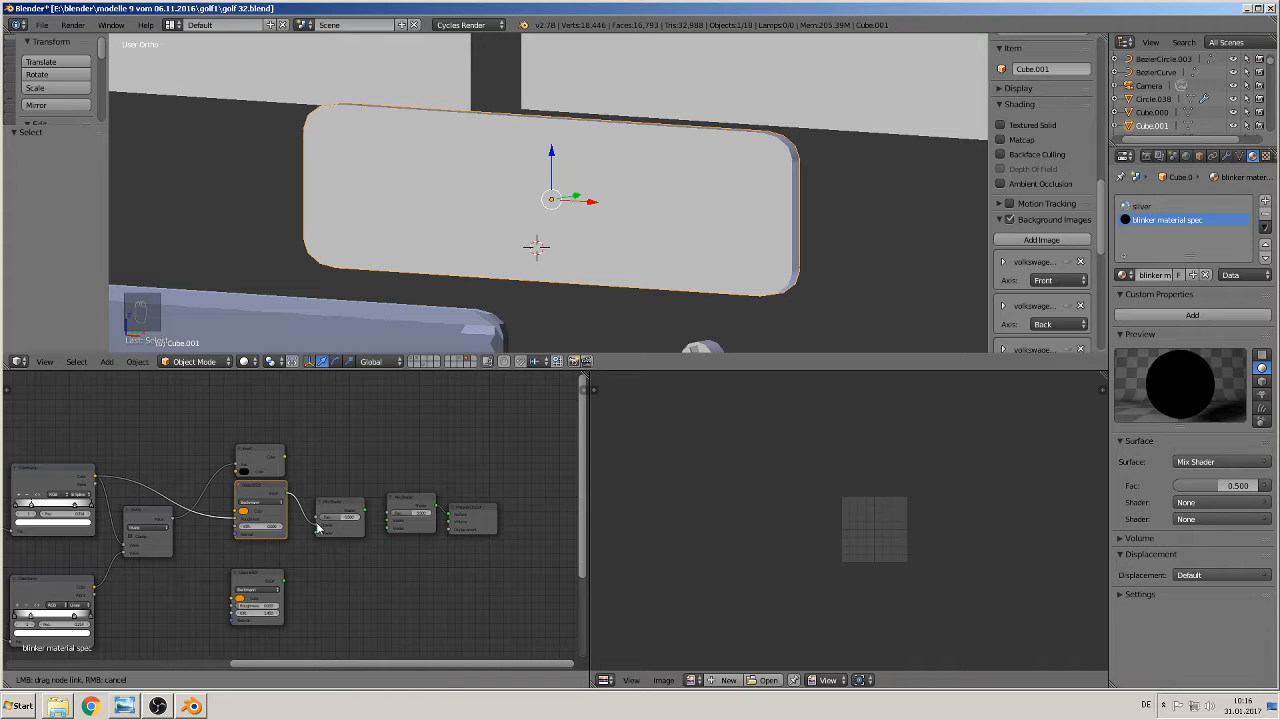
{"action": "left_click_drag", "start_coordinate": [318, 528], "coordinate": [319, 527]}
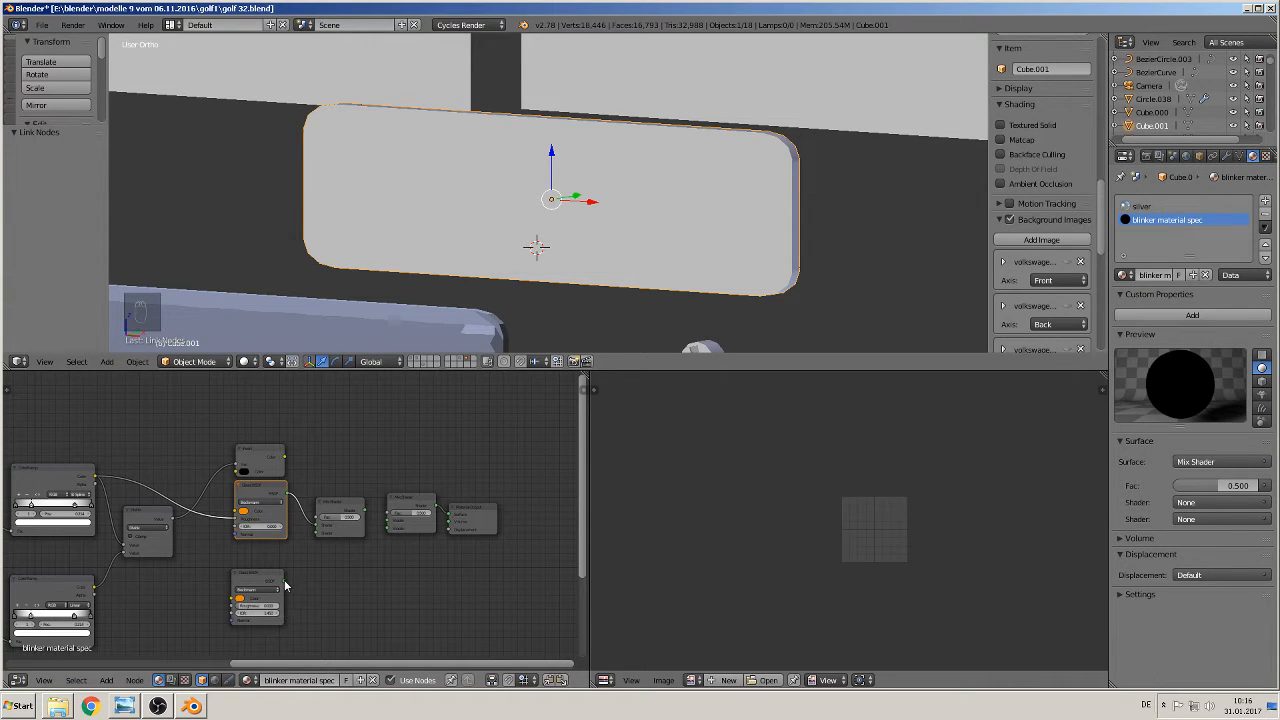
{"action": "left_click_drag", "start_coordinate": [285, 580], "coordinate": [321, 526]}
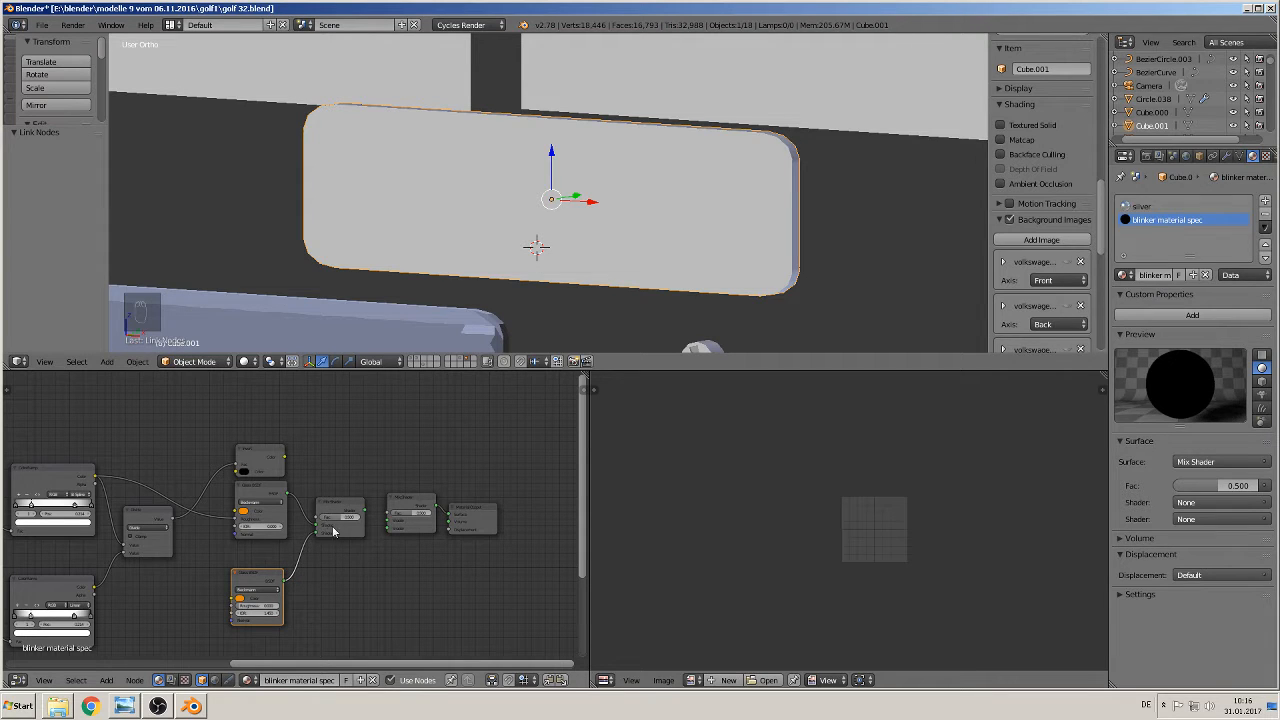
{"action": "left_click_drag", "start_coordinate": [286, 460], "coordinate": [317, 518]}
{"action": "left_click_drag", "start_coordinate": [366, 514], "coordinate": [419, 497]}
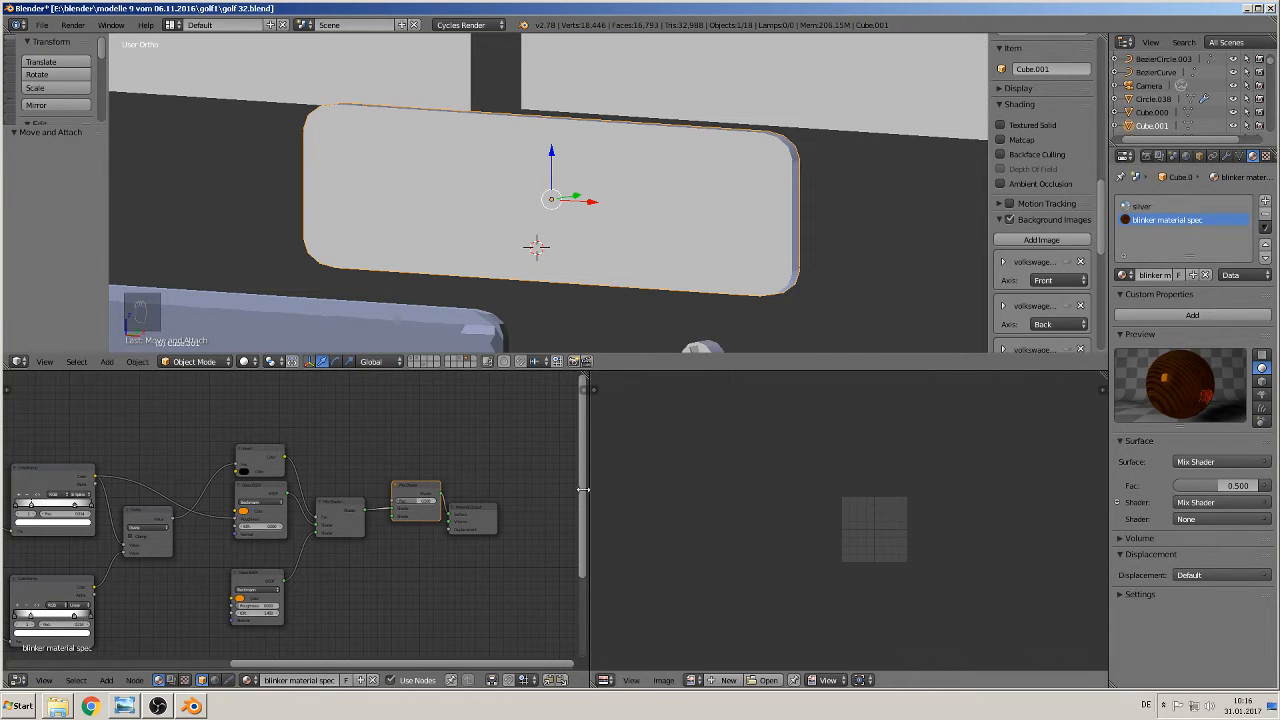
Move the Material Output node further from the second Mix Shader and set that shader's Fac to 0
{"action": "left_click_drag", "start_coordinate": [458, 516], "coordinate": [523, 518]}
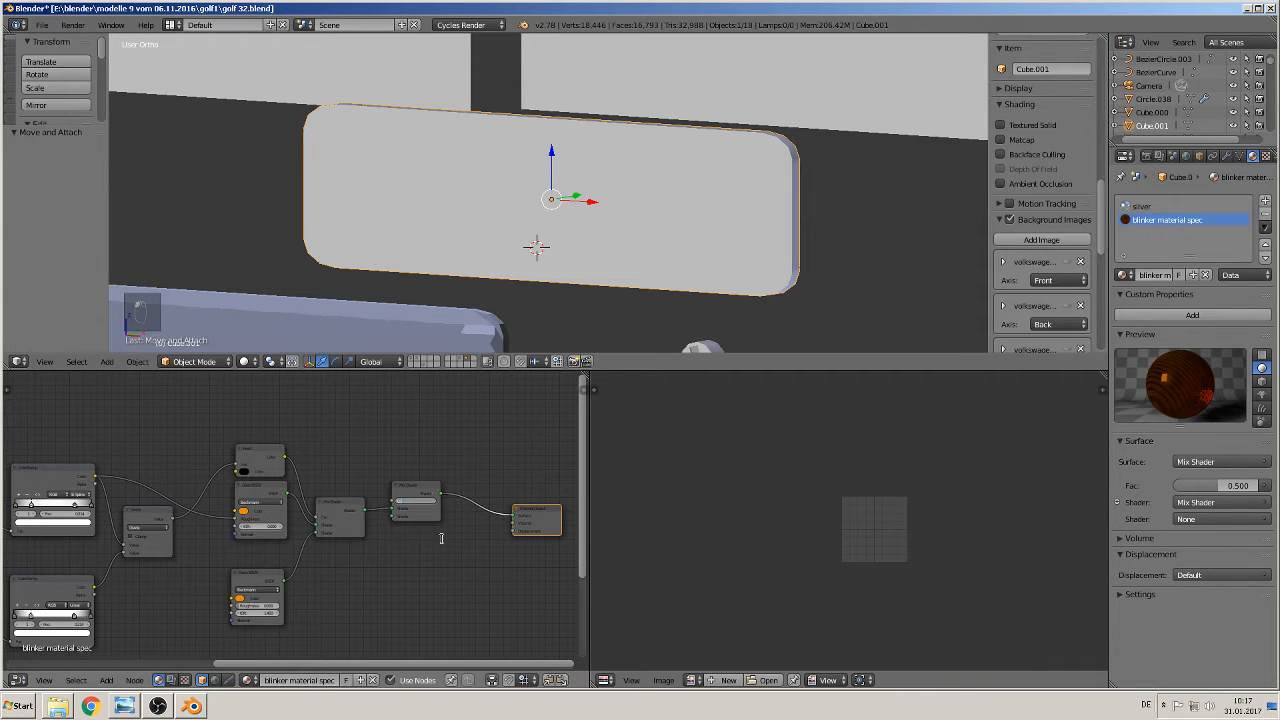
{"action": "type", "text": "0"}
{"action": "key", "text": "Return"}
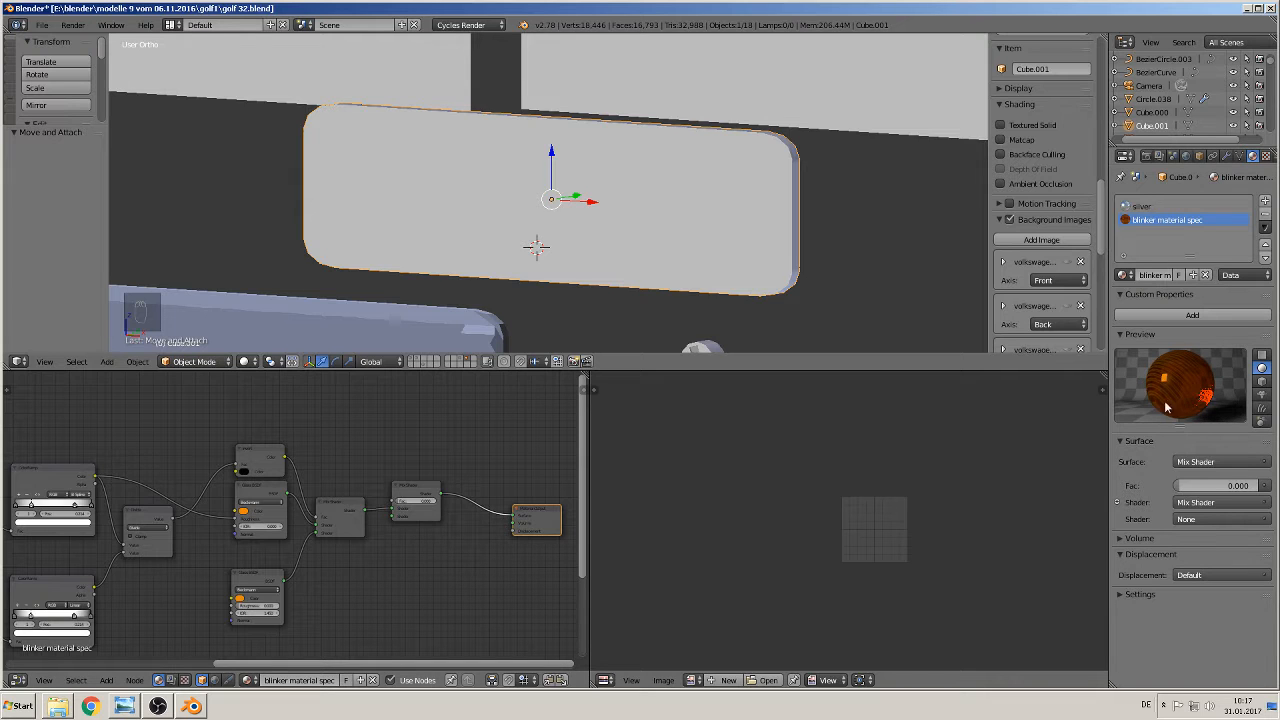
Change the distribution of all three Glass BSDF nodes to GGX
{"action": "middle_click_drag", "start_coordinate": [333, 623], "coordinate": [424, 560]}
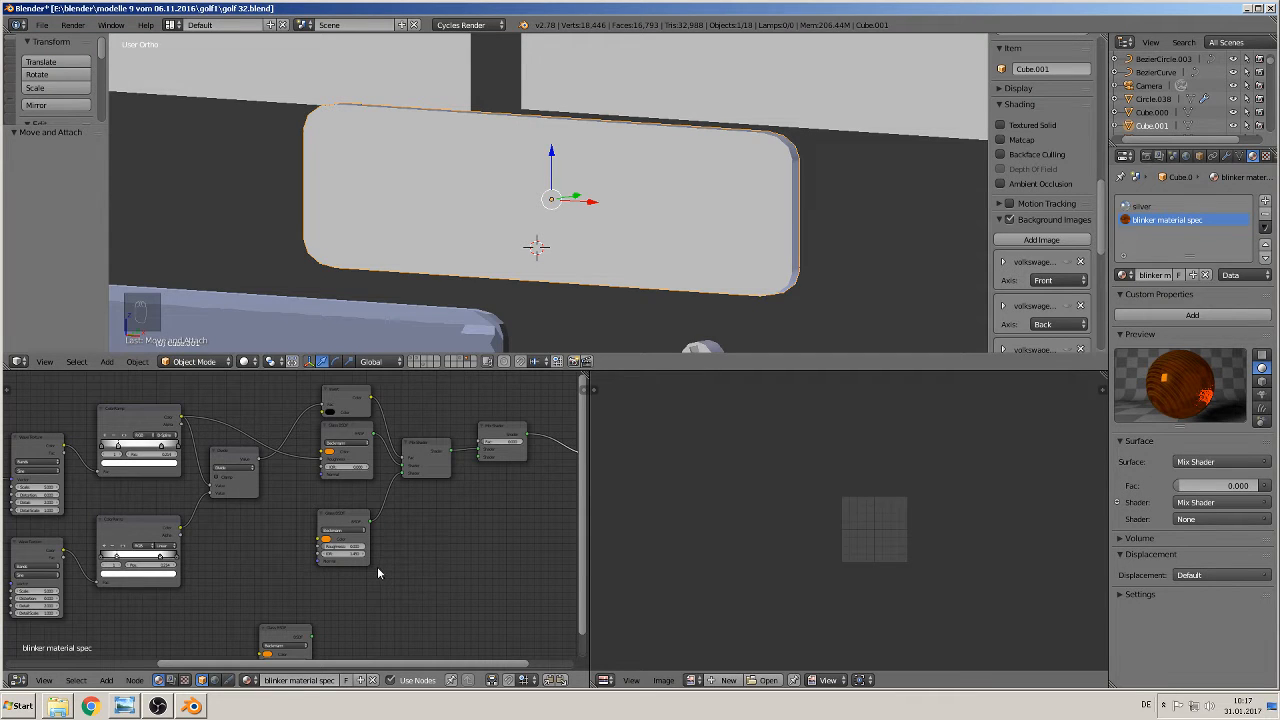
{"action": "scroll", "coordinate": [377, 570], "scroll_direction": "up", "scroll_amount": 2}
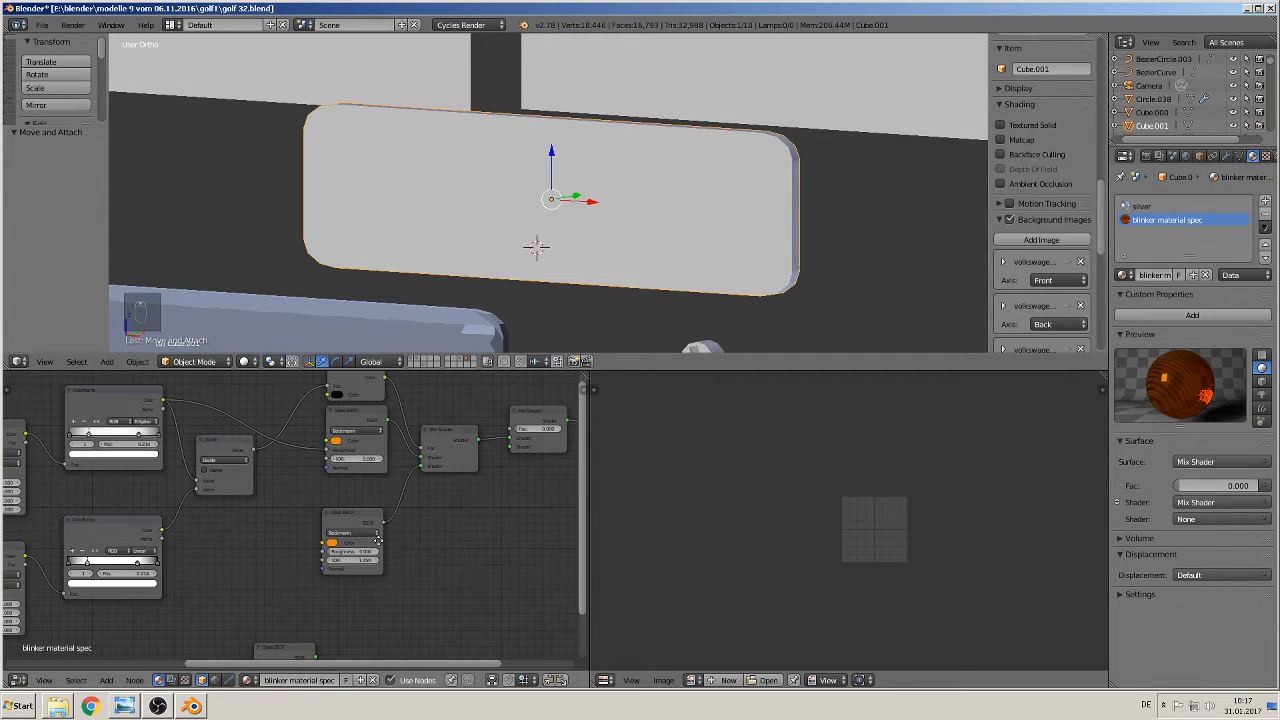
{"action": "middle_click_drag", "start_coordinate": [374, 537], "coordinate": [354, 567]}
{"action": "left_click", "coordinate": [338, 461]}
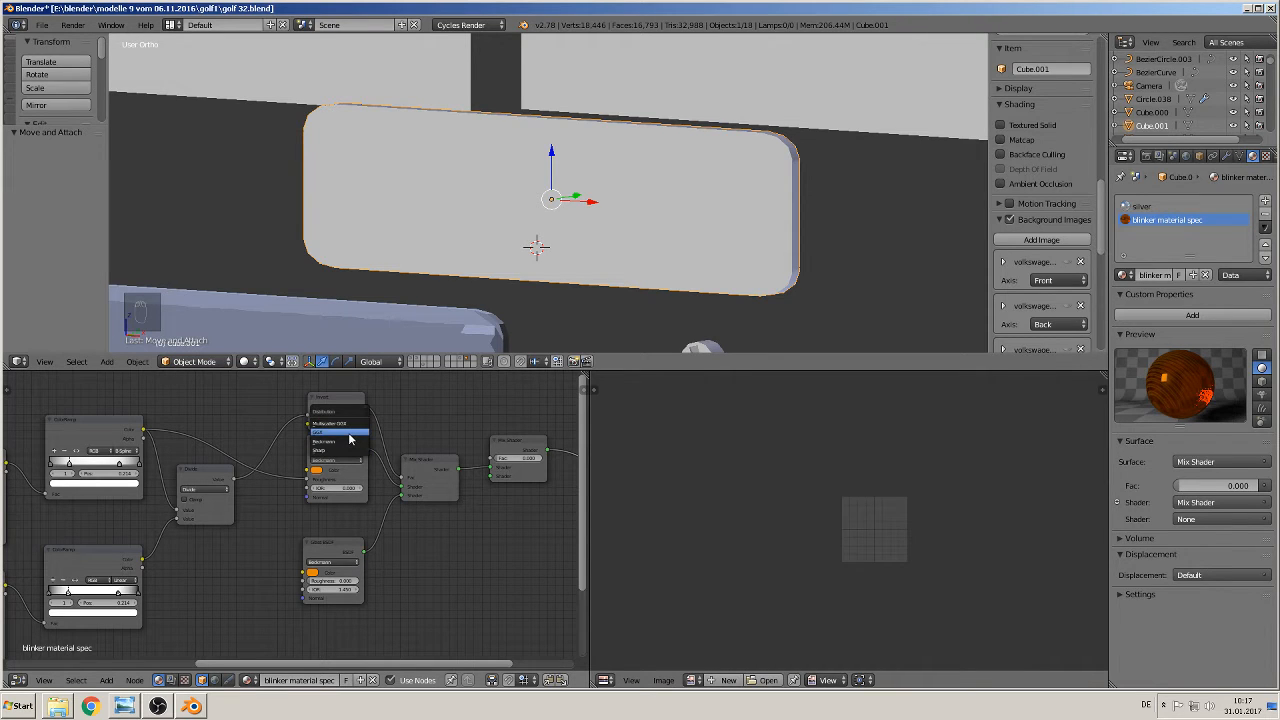
{"action": "left_click", "coordinate": [349, 436]}
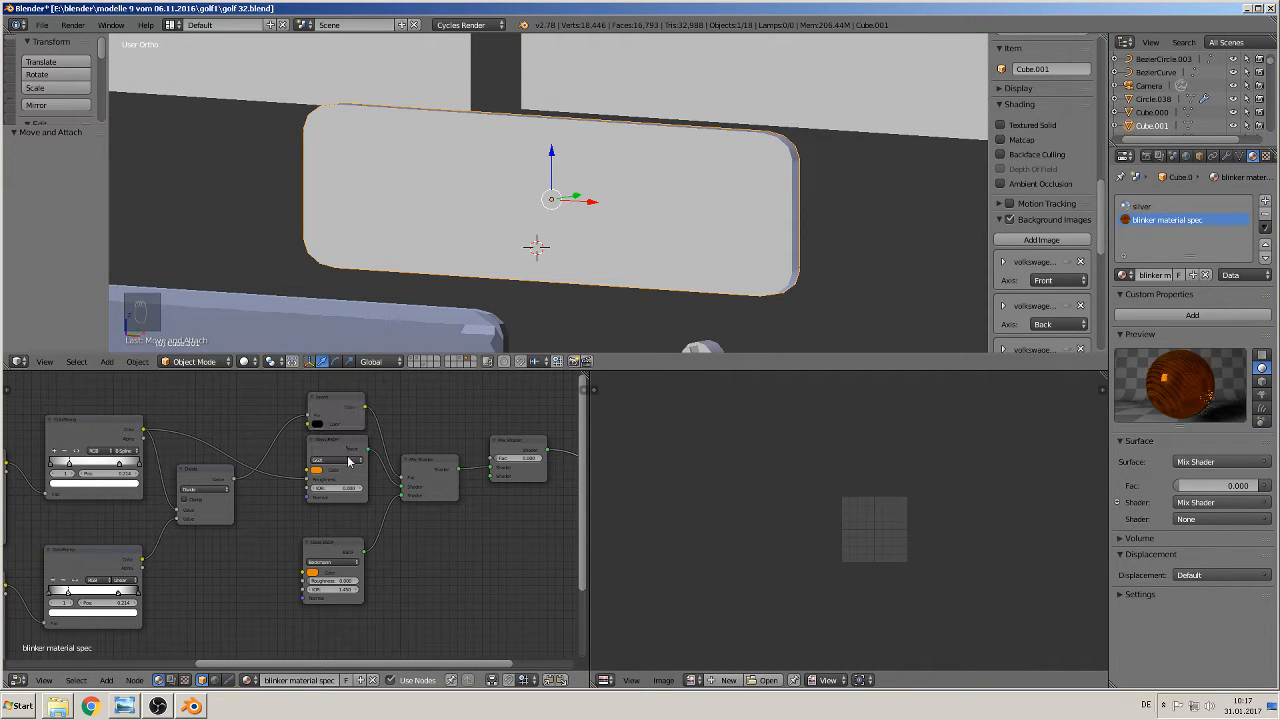
{"action": "left_click", "coordinate": [324, 569]}
{"action": "left_click", "coordinate": [334, 531]}
{"action": "middle_click_drag", "start_coordinate": [493, 599], "coordinate": [464, 507]}
{"action": "left_click", "coordinate": [236, 606]}
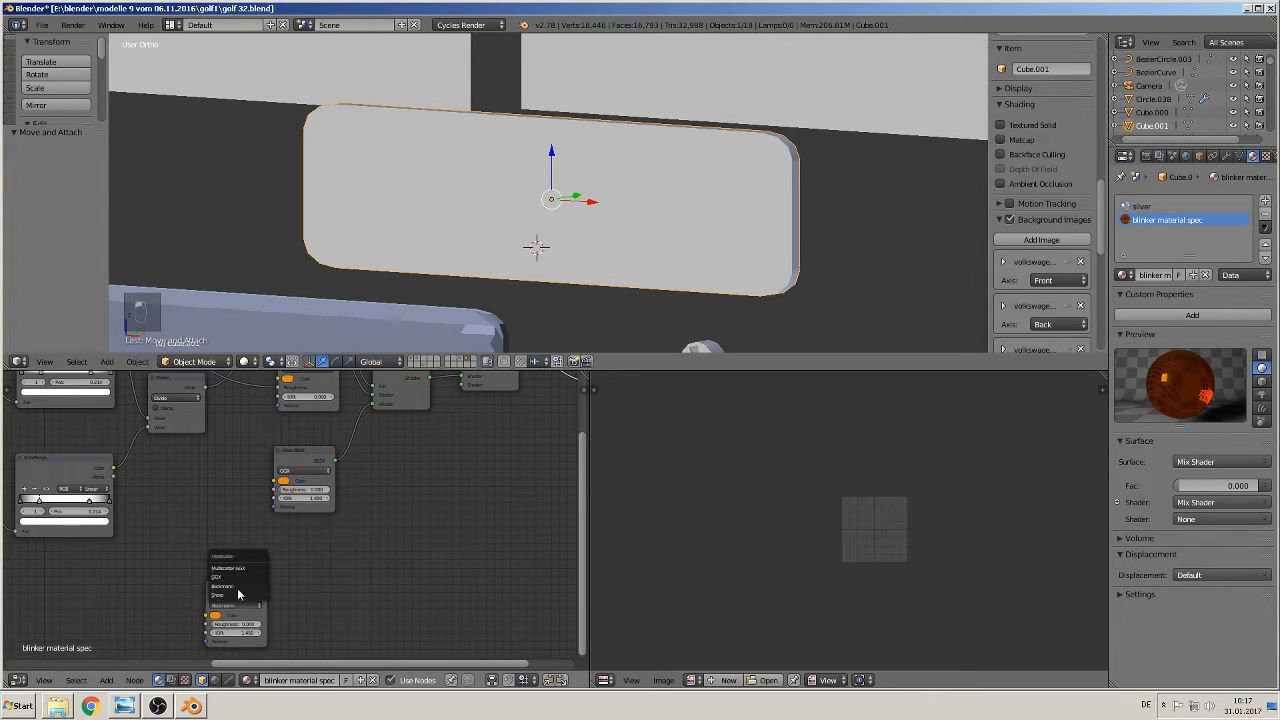
{"action": "left_click", "coordinate": [237, 579]}
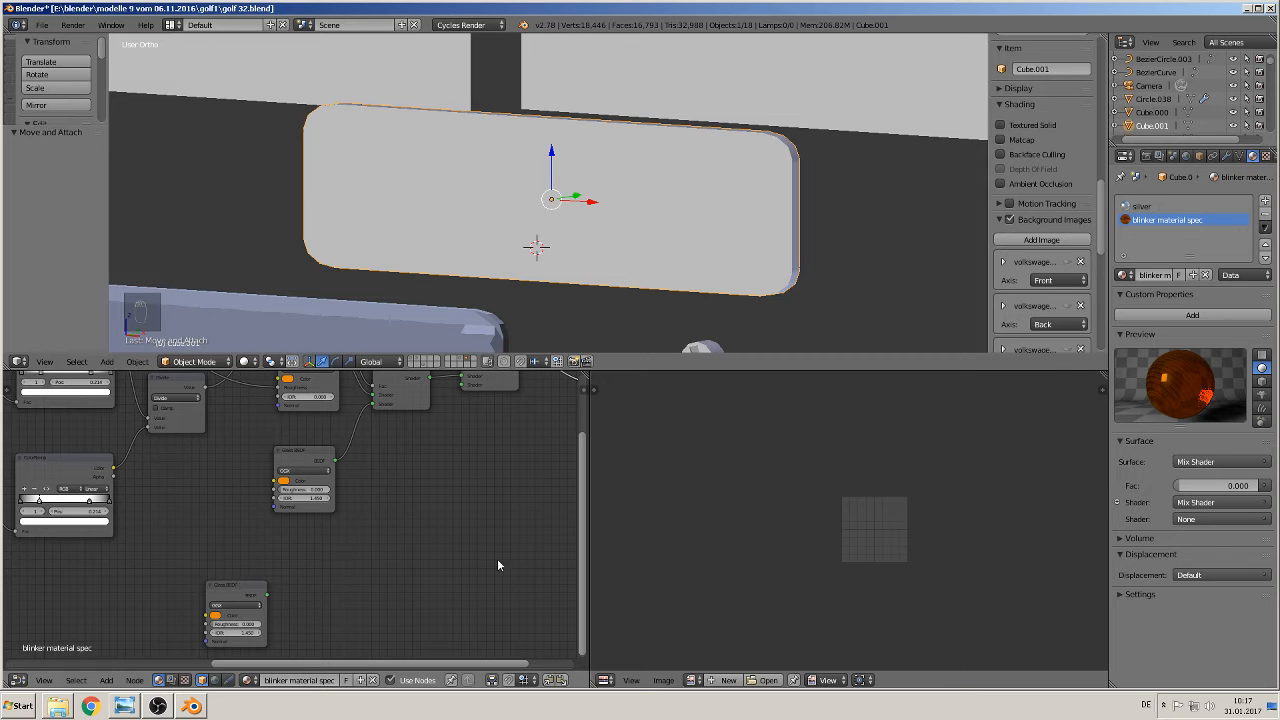
Link the lower Wave Texture's Color to the middle Glass BSDF's Roughness and move that texture node below its ColorRamp
{"action": "middle_click_drag", "start_coordinate": [497, 565], "coordinate": [487, 592]}
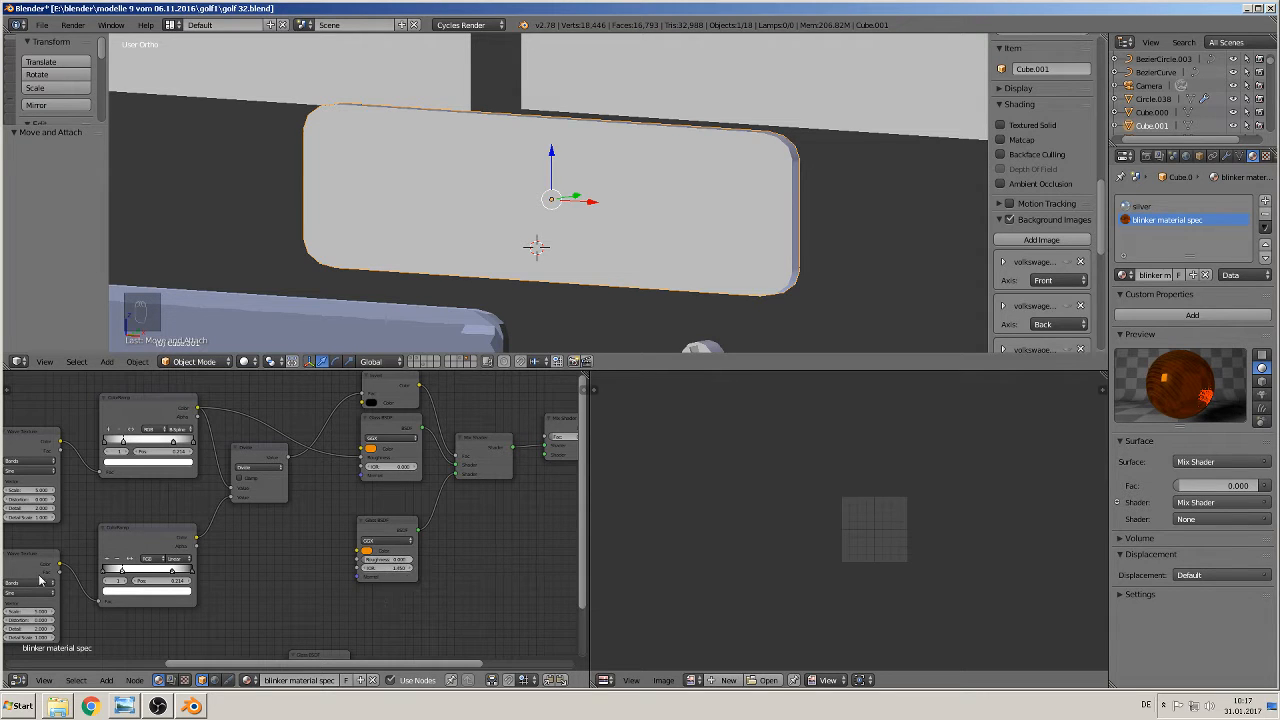
{"action": "middle_click_drag", "start_coordinate": [130, 604], "coordinate": [200, 522]}
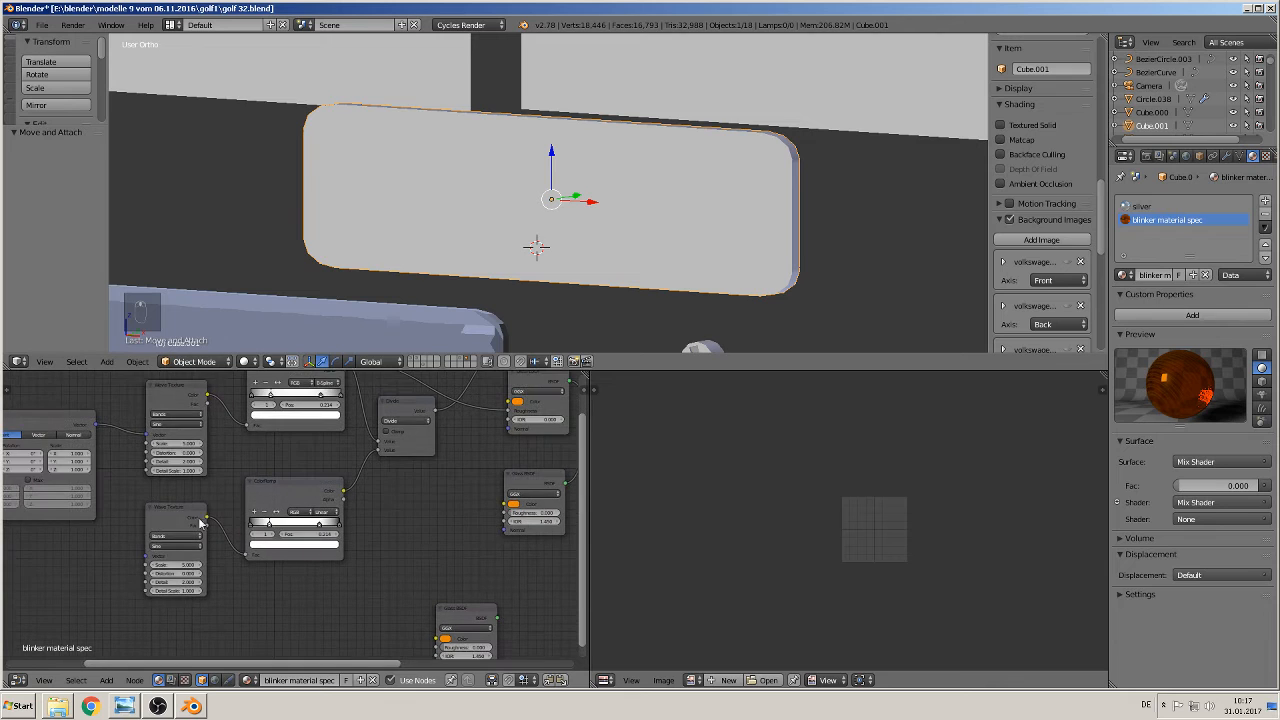
{"action": "left_click_drag", "start_coordinate": [207, 519], "coordinate": [506, 520]}
{"action": "left_click_drag", "start_coordinate": [170, 506], "coordinate": [170, 590]}
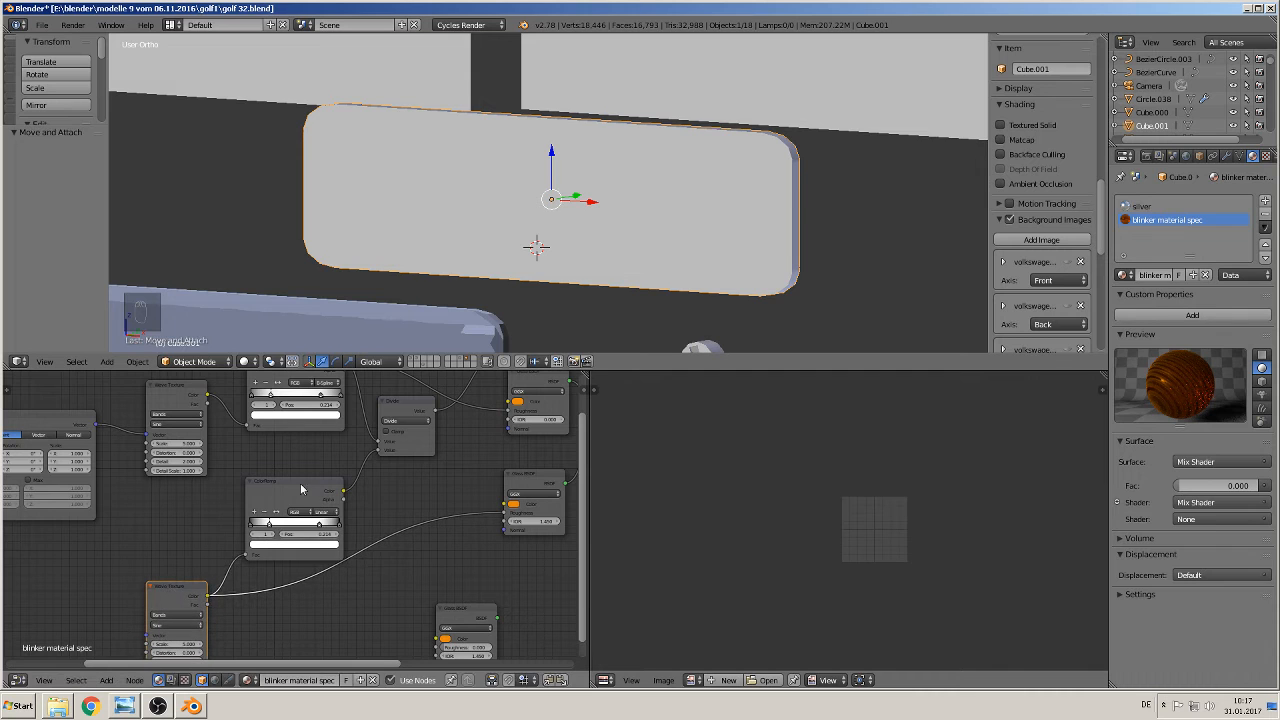
{"action": "left_click_drag", "start_coordinate": [304, 490], "coordinate": [301, 477]}
Save the file and set the middle Glass BSDF's IOR to 0.250
{"action": "middle_click_drag", "start_coordinate": [585, 535], "coordinate": [417, 552]}
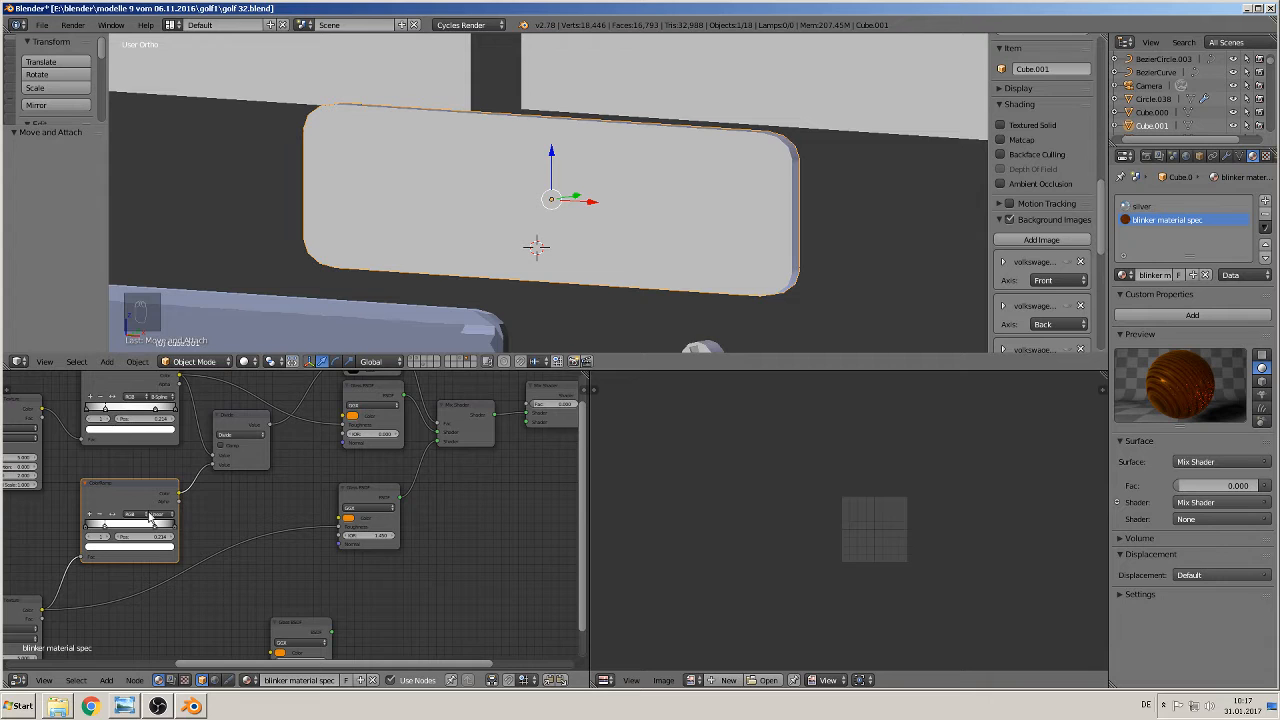
{"action": "middle_click_drag", "start_coordinate": [375, 630], "coordinate": [360, 576]}
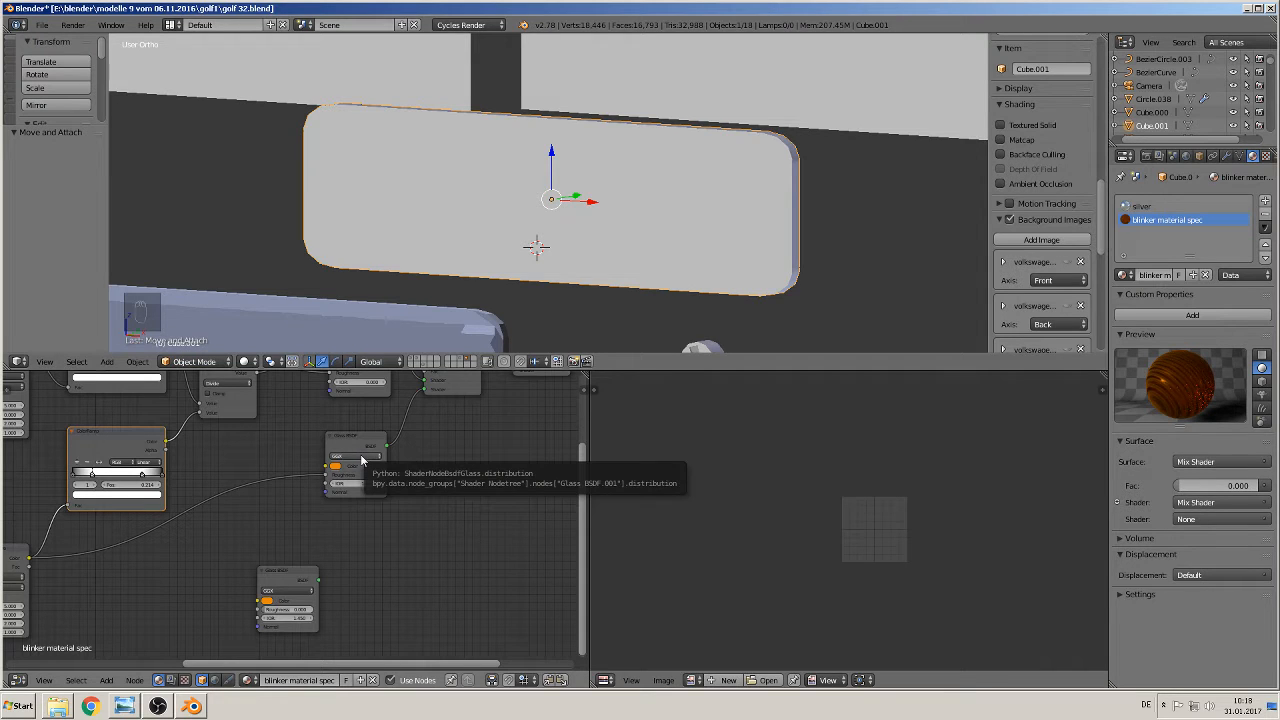
{"action": "scroll", "coordinate": [362, 501], "scroll_direction": "up", "scroll_amount": 4}
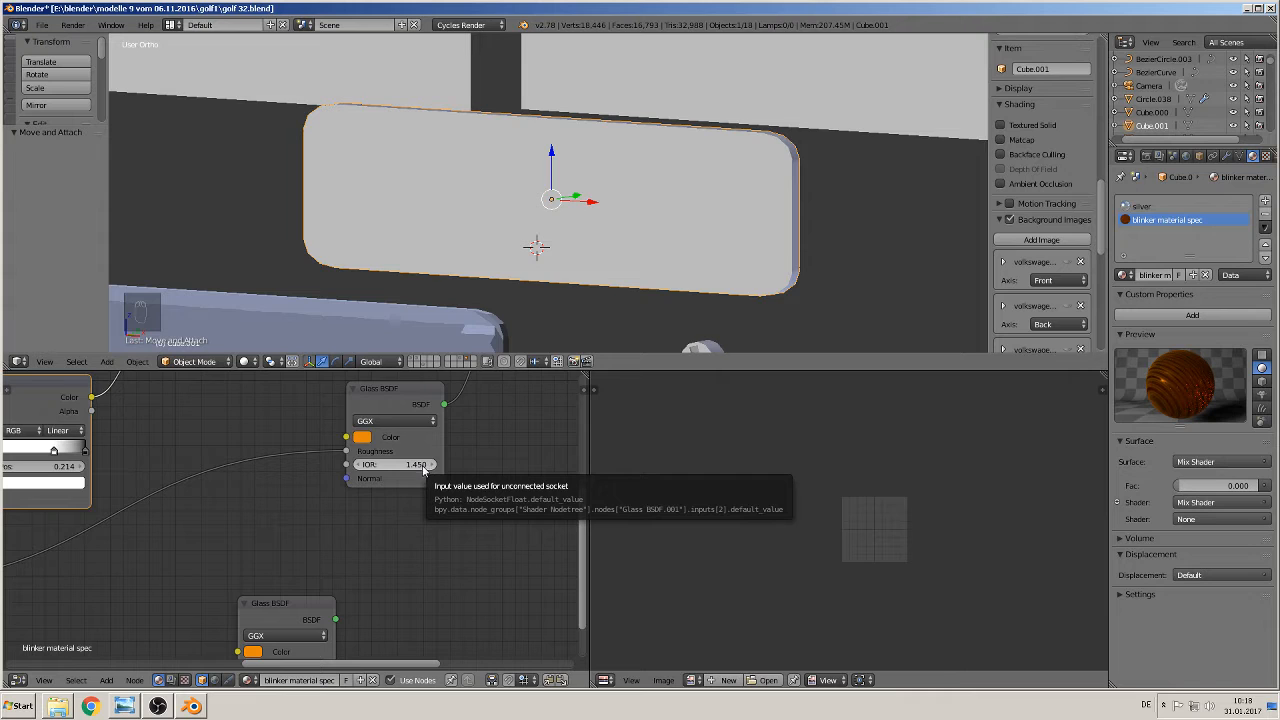
{"action": "left_click", "coordinate": [41, 24]}
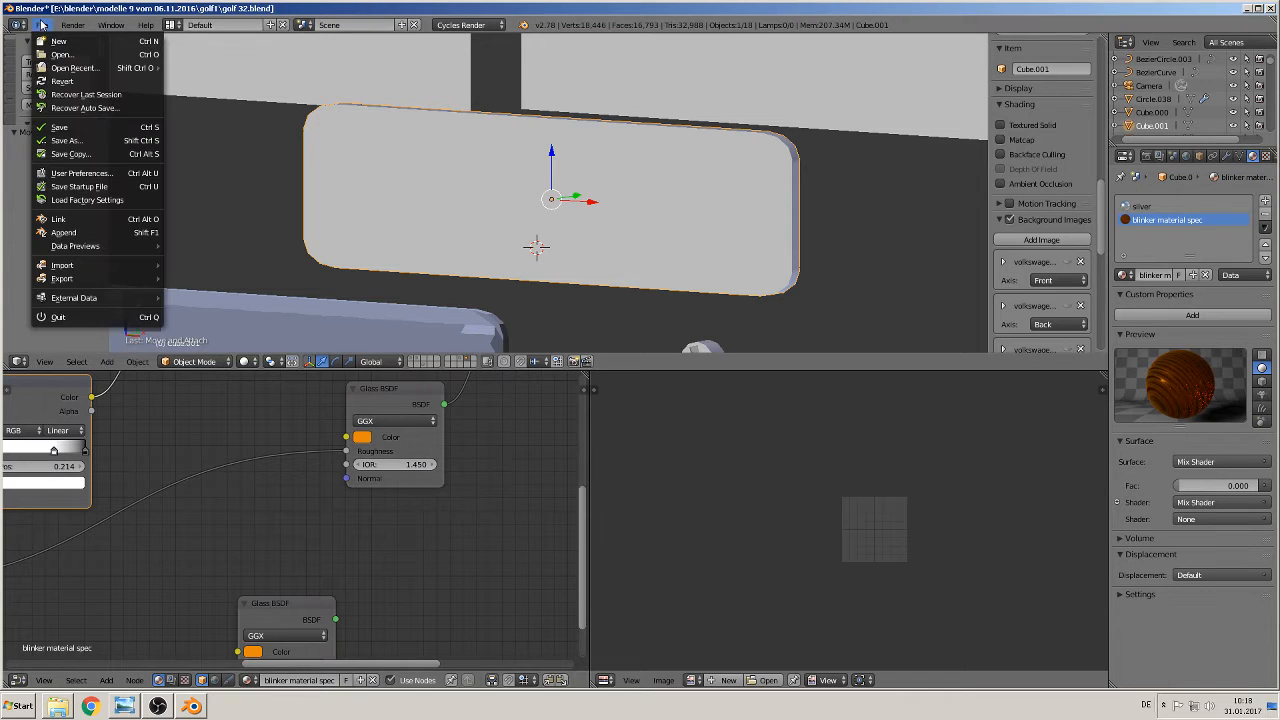
{"action": "left_click", "coordinate": [81, 128]}
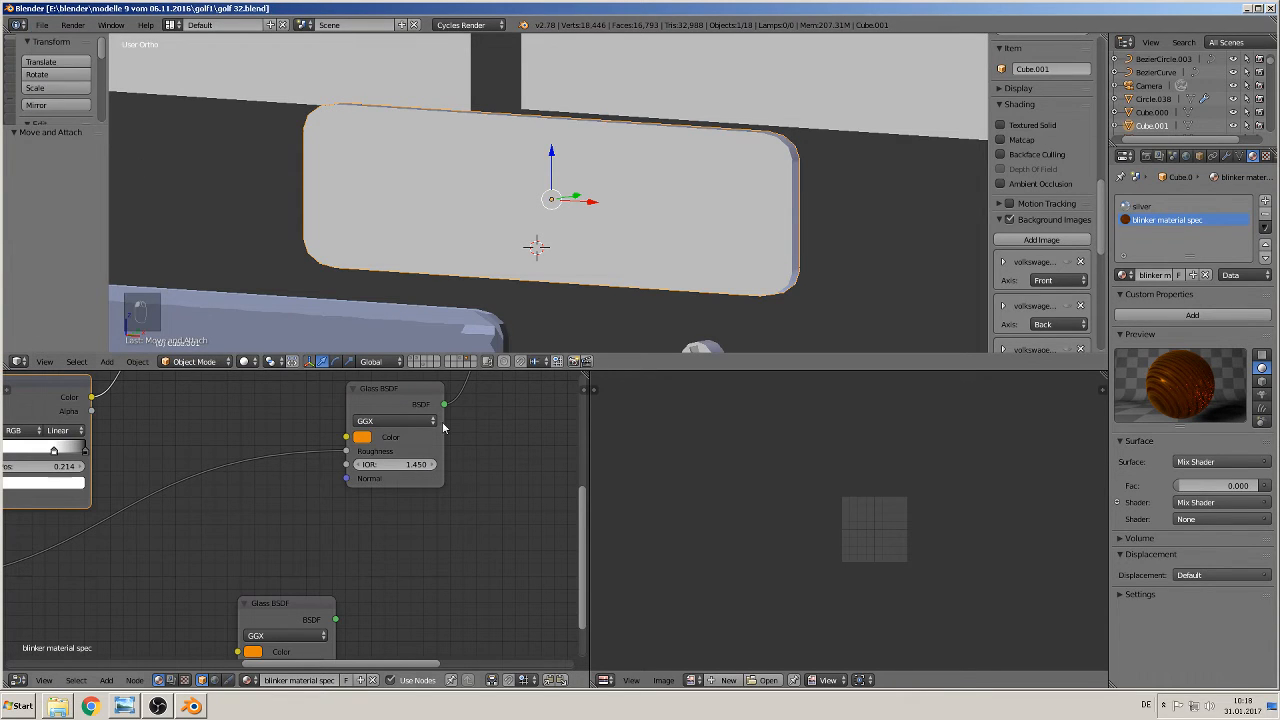
{"action": "left_click", "coordinate": [401, 465]}
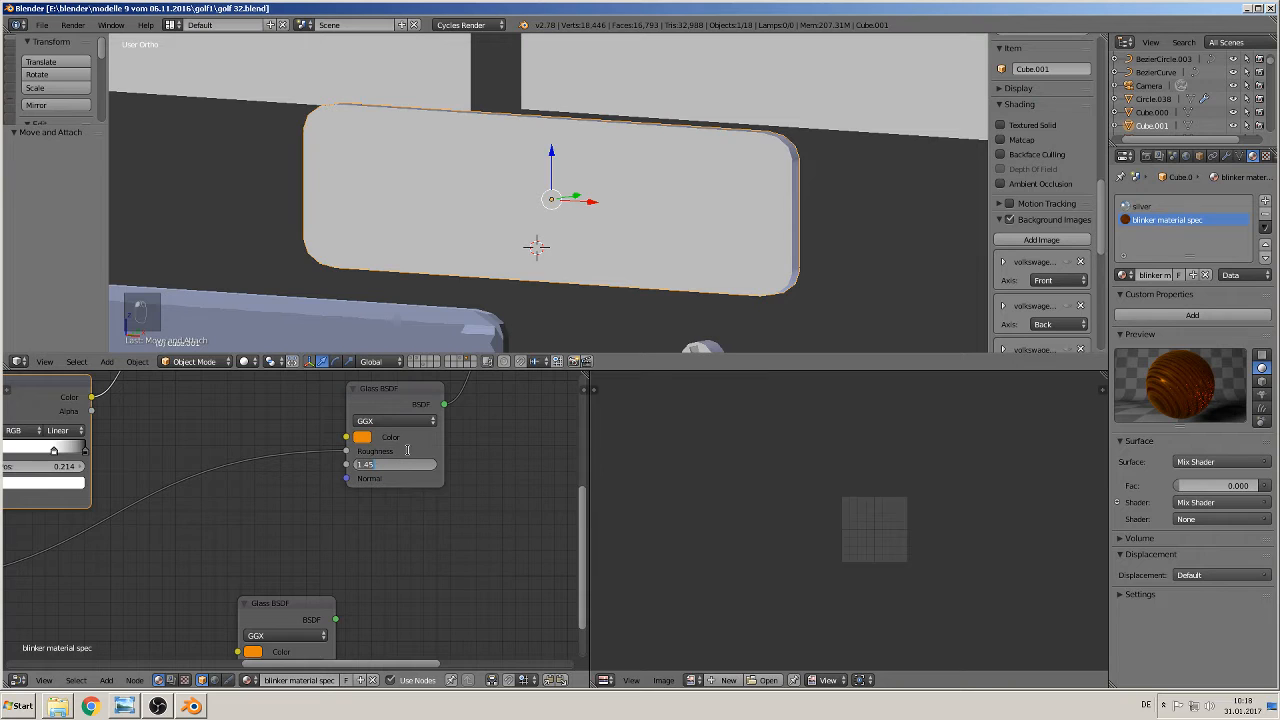
{"action": "type", "text": "0"}
{"action": "key", "text": "Return"}
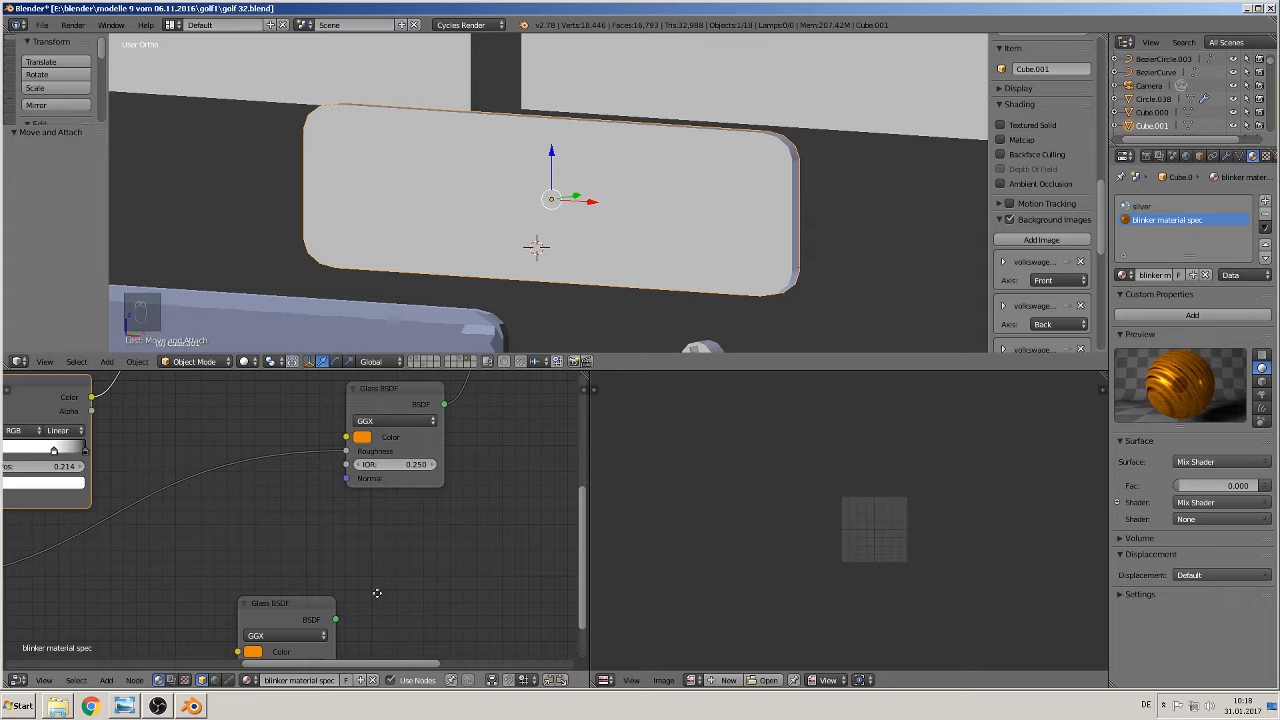
Bring the lowest Glass BSDF and second Mix Shader closer to the Material Output, and link that glass to the mixer's second Shader input
{"action": "middle_click_drag", "start_coordinate": [374, 591], "coordinate": [226, 537]}
{"action": "scroll", "coordinate": [300, 556], "scroll_direction": "down", "scroll_amount": 1}
{"action": "middle_click_drag", "start_coordinate": [335, 551], "coordinate": [299, 581]}
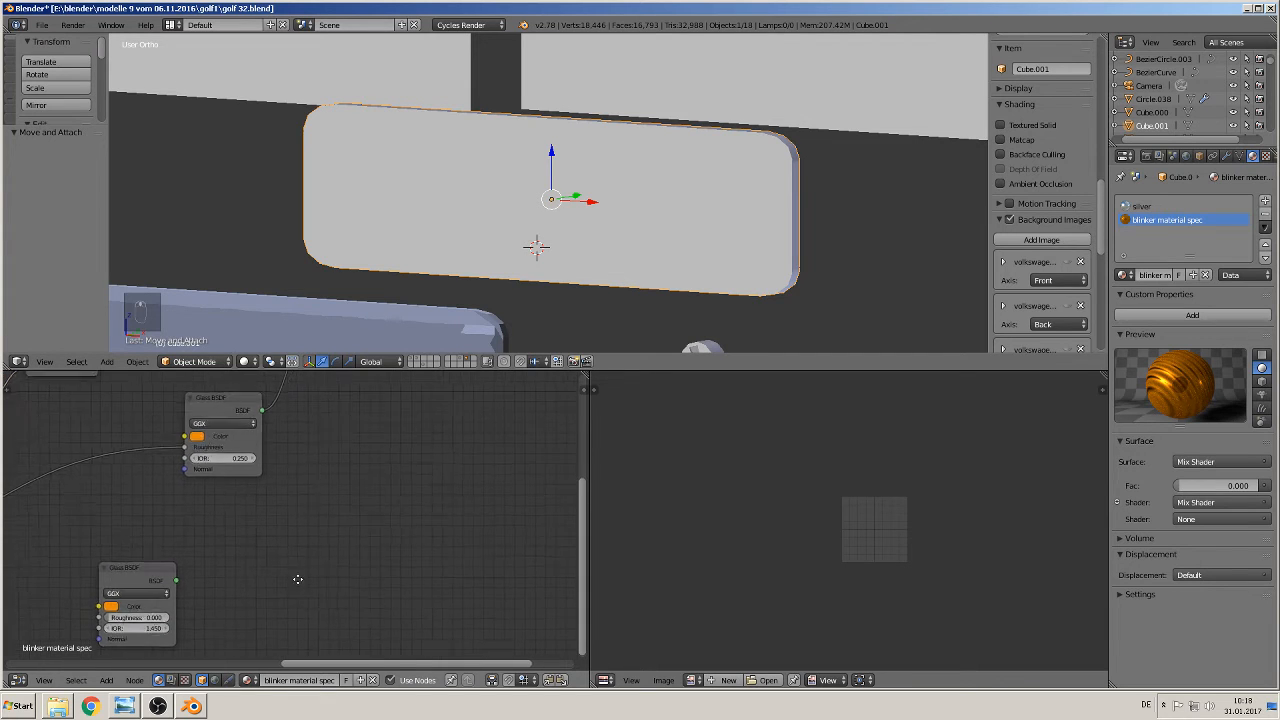
{"action": "left_click_drag", "start_coordinate": [143, 577], "coordinate": [392, 436]}
{"action": "middle_click_drag", "start_coordinate": [392, 436], "coordinate": [291, 551]}
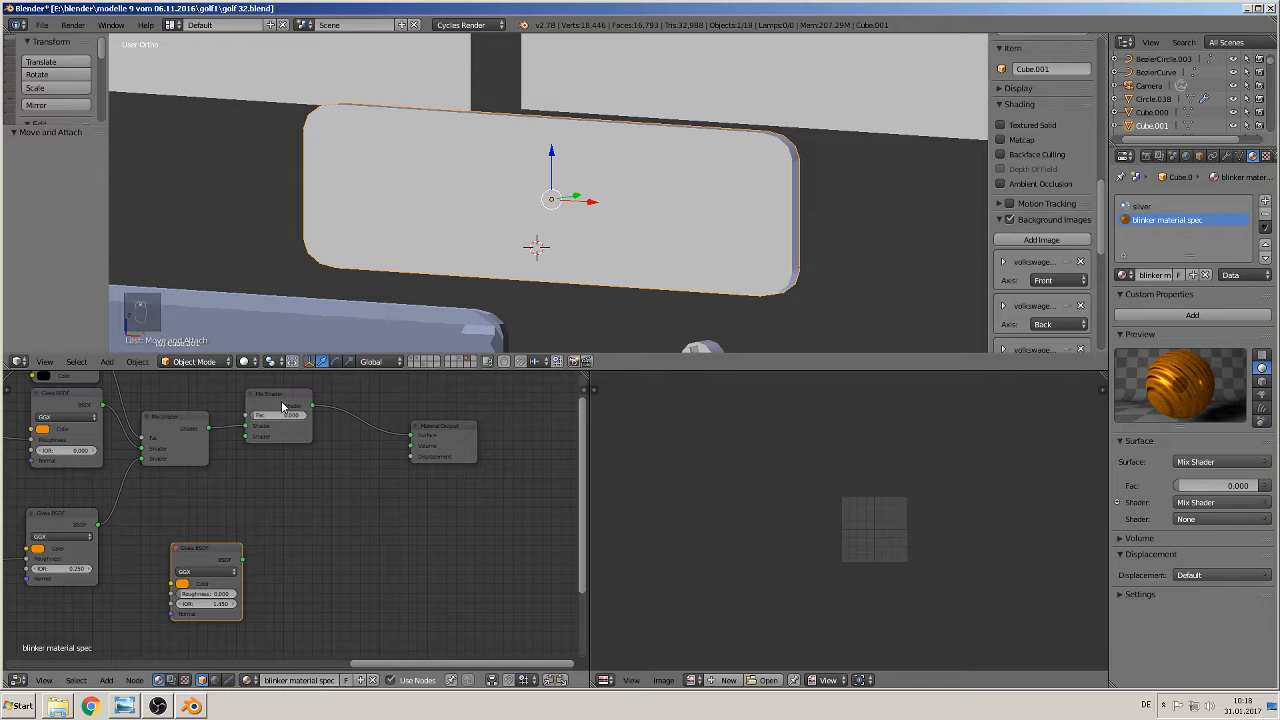
{"action": "left_click_drag", "start_coordinate": [285, 420], "coordinate": [357, 451]}
{"action": "left_click_drag", "start_coordinate": [243, 560], "coordinate": [325, 470]}
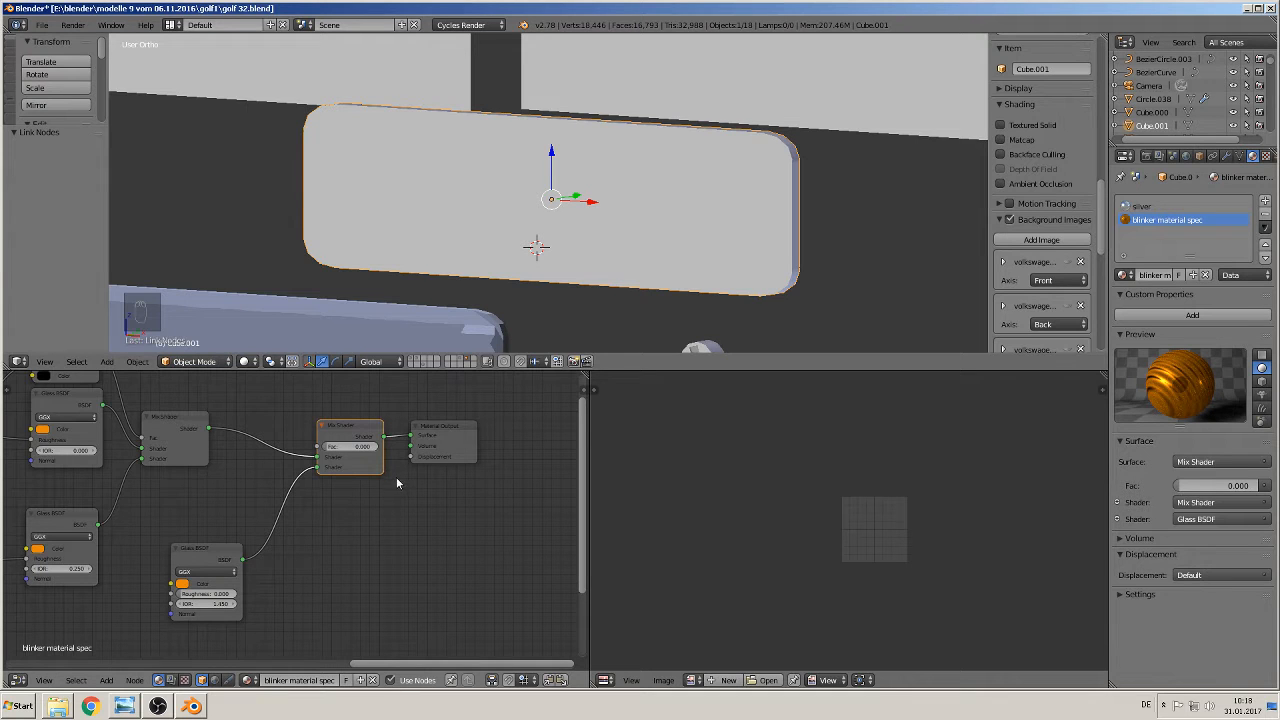
Set the lowest Glass BSDF's Roughness to 0.087 and its IOR to 0.25
{"action": "scroll", "coordinate": [390, 500], "scroll_direction": "up", "scroll_amount": 3}
{"action": "scroll", "coordinate": [337, 557], "scroll_direction": "up", "scroll_amount": 1}
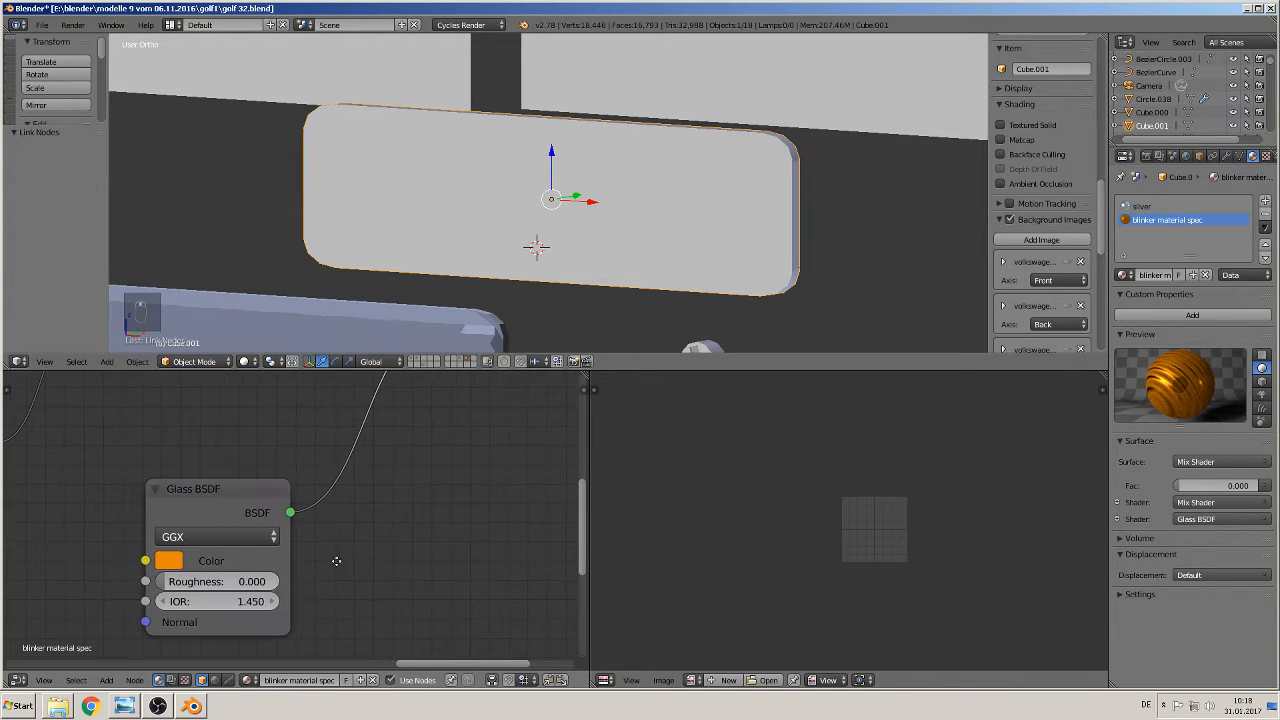
{"action": "middle_click_drag", "start_coordinate": [337, 559], "coordinate": [395, 508]}
{"action": "left_click", "coordinate": [314, 530]}
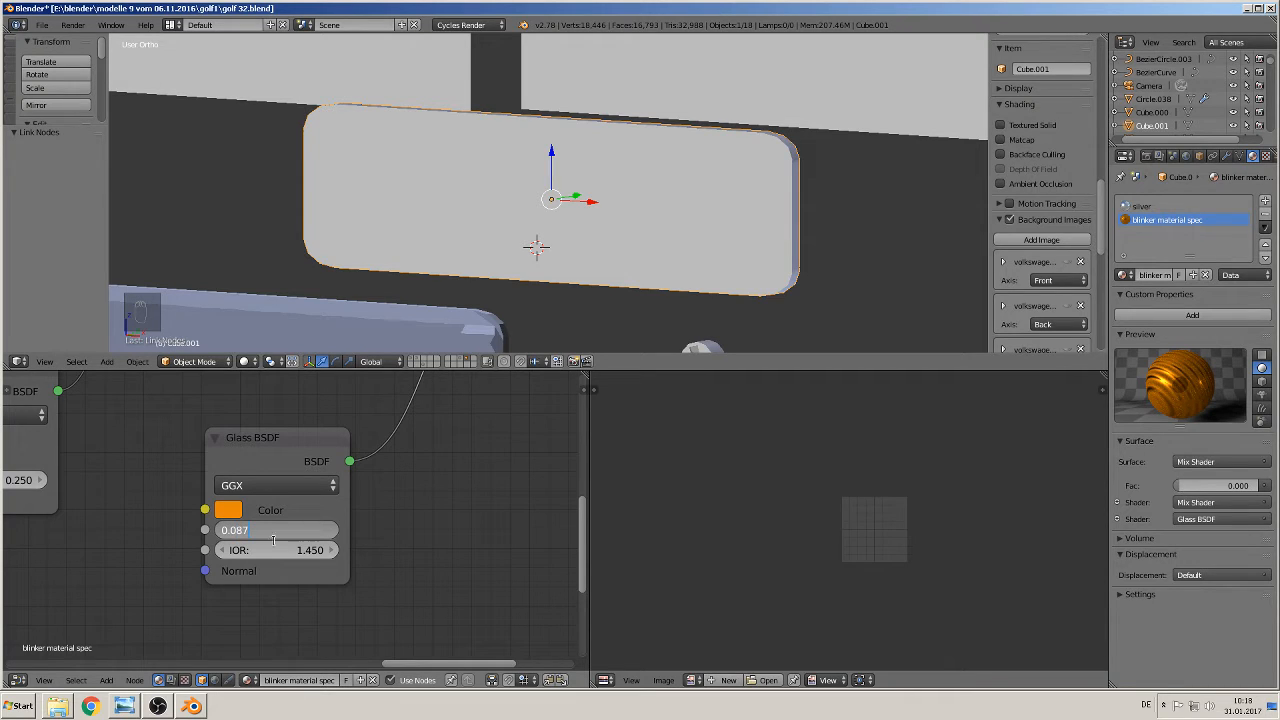
{"action": "type", "text": "0.087"}
{"action": "key", "text": "Return"}
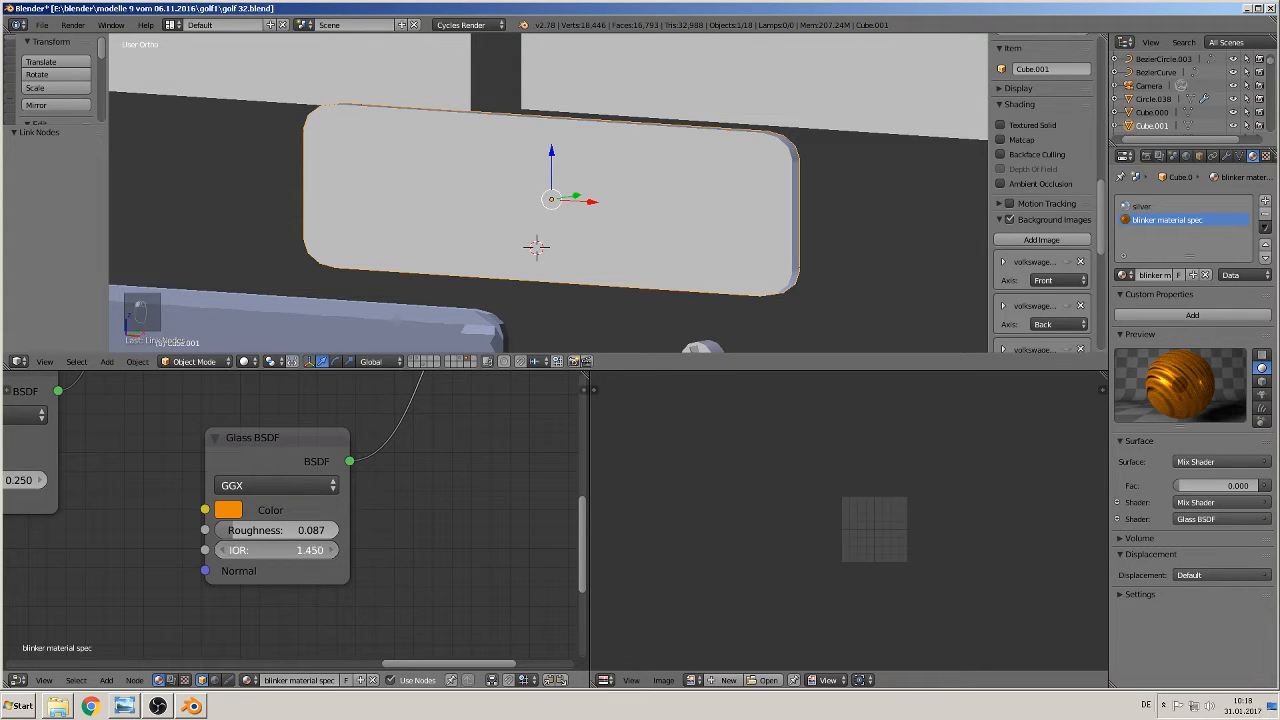
{"action": "left_click", "coordinate": [295, 547]}
{"action": "type", "text": "0.25"}
{"action": "key", "text": "Return"}
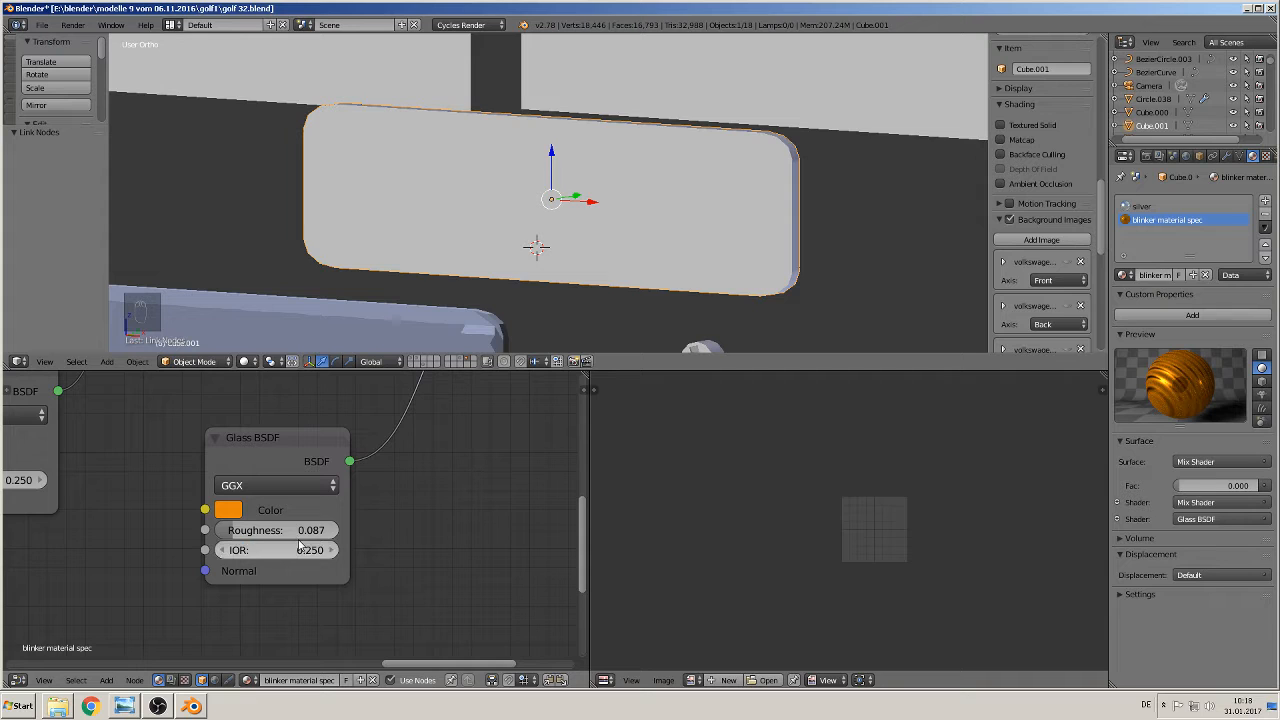
Enter Edit Mode on the blinker's back plate and switch the 3D viewport shading to Material
{"action": "scroll", "coordinate": [551, 143], "scroll_direction": "down", "scroll_amount": 5}
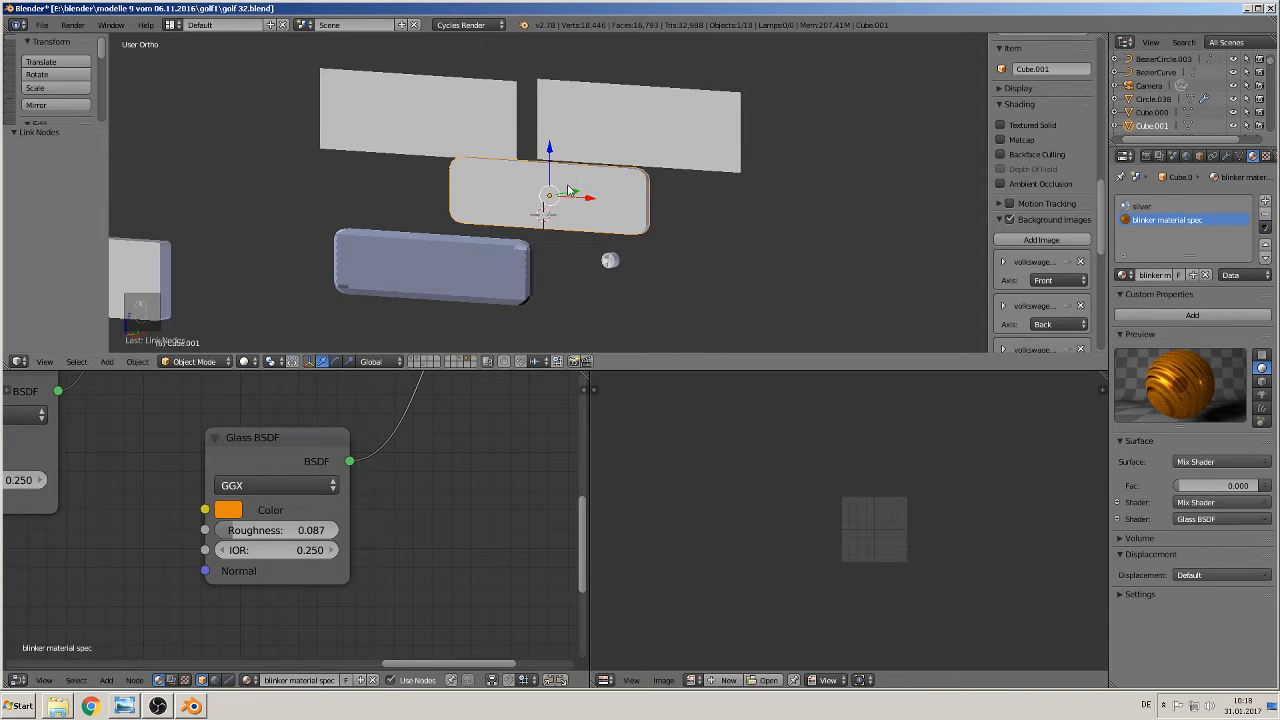
{"action": "scroll", "coordinate": [565, 207], "scroll_direction": "up", "scroll_amount": 1}
{"action": "key", "text": "Tab"}
{"action": "left_click", "coordinate": [233, 361]}
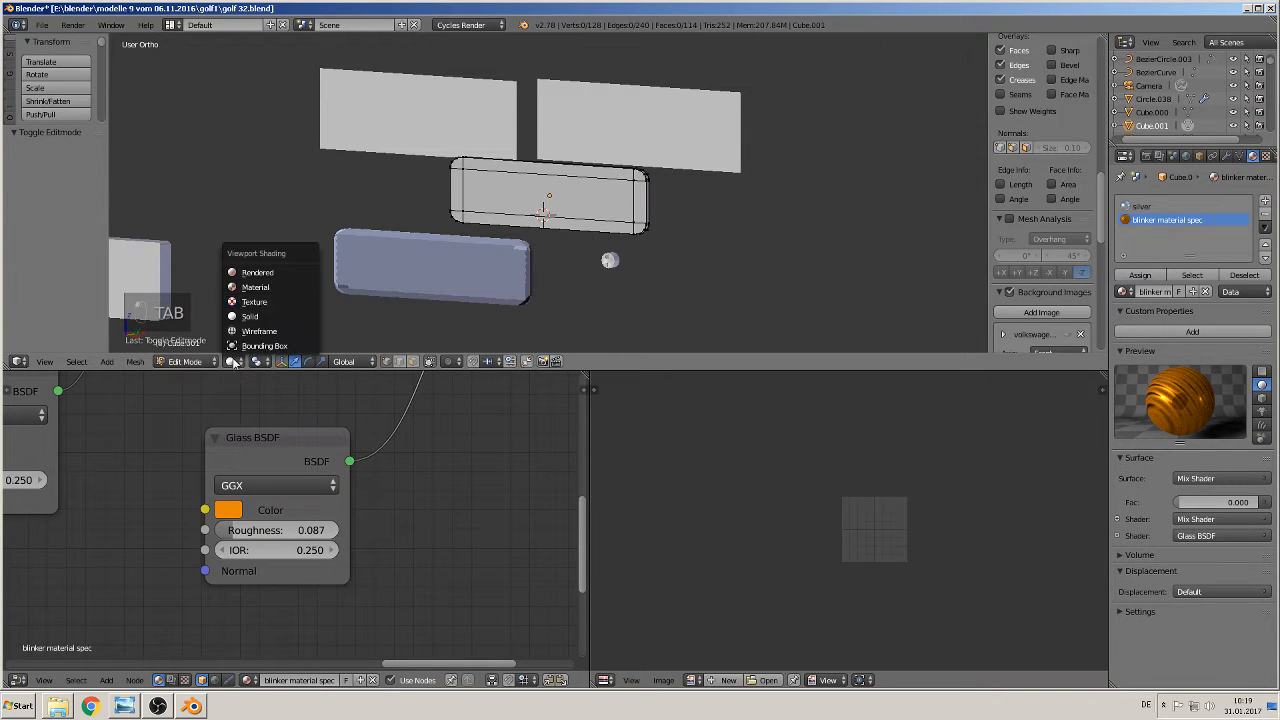
{"action": "left_click", "coordinate": [254, 288]}
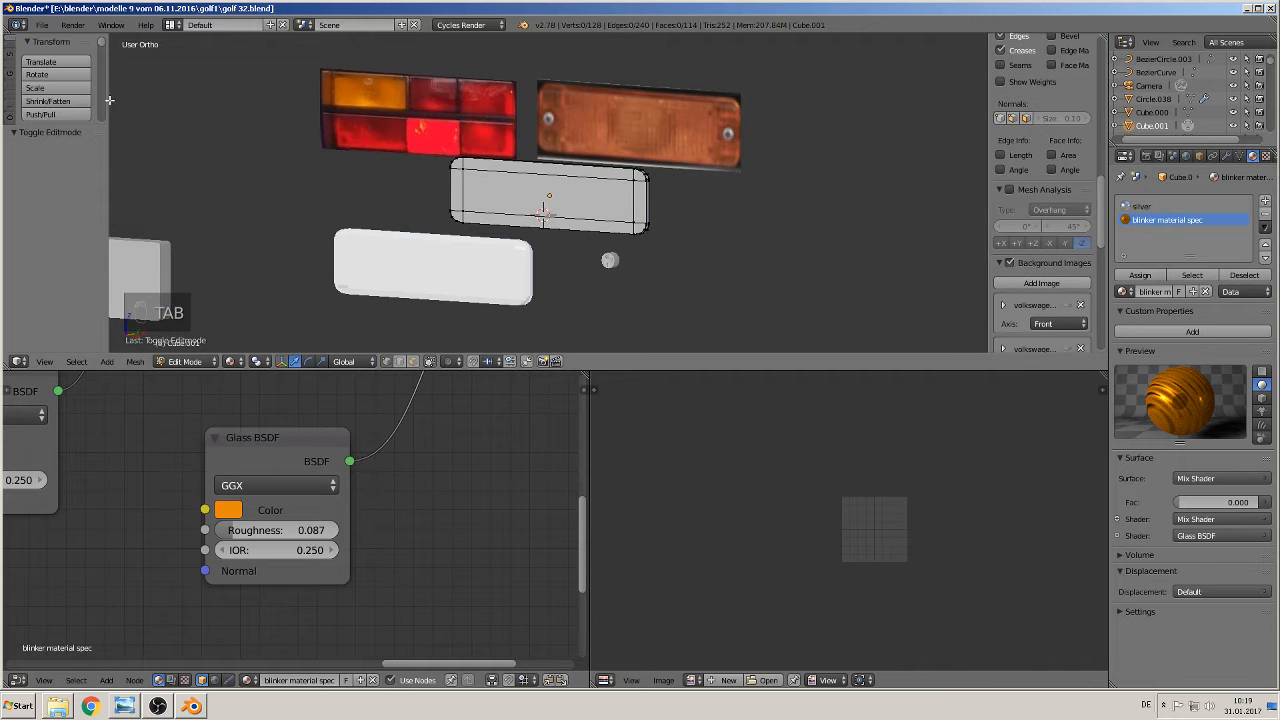
{"action": "left_click", "coordinate": [42, 24]}
{"action": "left_click", "coordinate": [163, 137]}
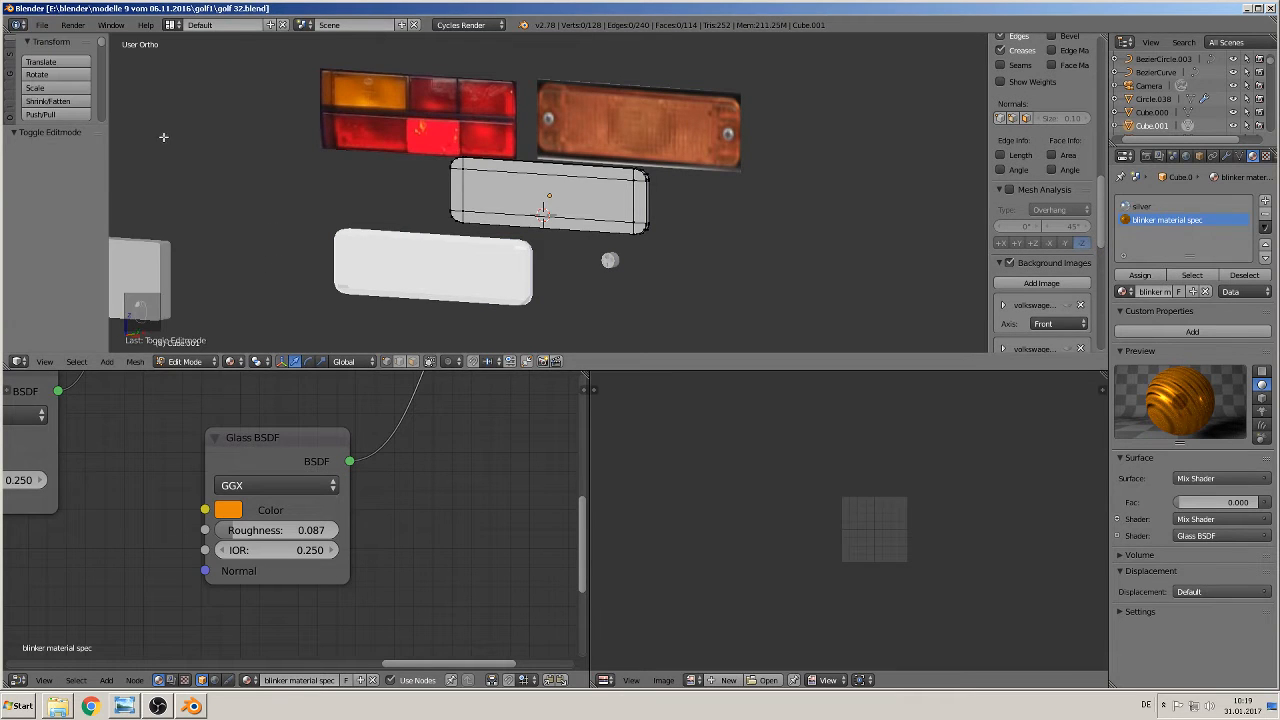
In Edit Mode, select all front faces of the blinker's back plate, including the centre, border strips and corners
{"action": "scroll", "coordinate": [484, 212], "scroll_direction": "down", "scroll_amount": 3}
{"action": "middle_click_drag", "start_coordinate": [562, 244], "coordinate": [520, 302], "text": "shift"}
{"action": "key", "text": "Tab"}
{"action": "scroll", "coordinate": [560, 263], "scroll_direction": "up", "scroll_amount": 2}
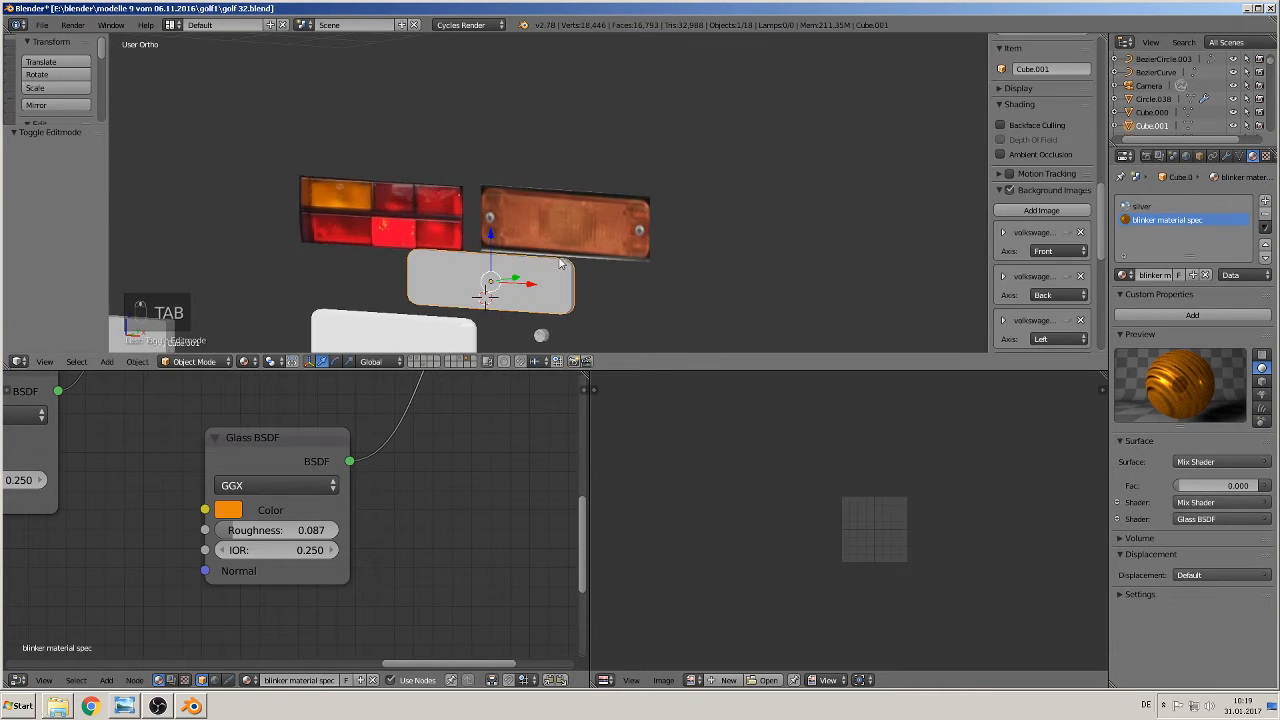
{"action": "middle_click_drag", "start_coordinate": [560, 263], "coordinate": [473, 200]}
{"action": "scroll", "coordinate": [473, 200], "scroll_direction": "up", "scroll_amount": 3}
{"action": "key", "text": "Tab"}
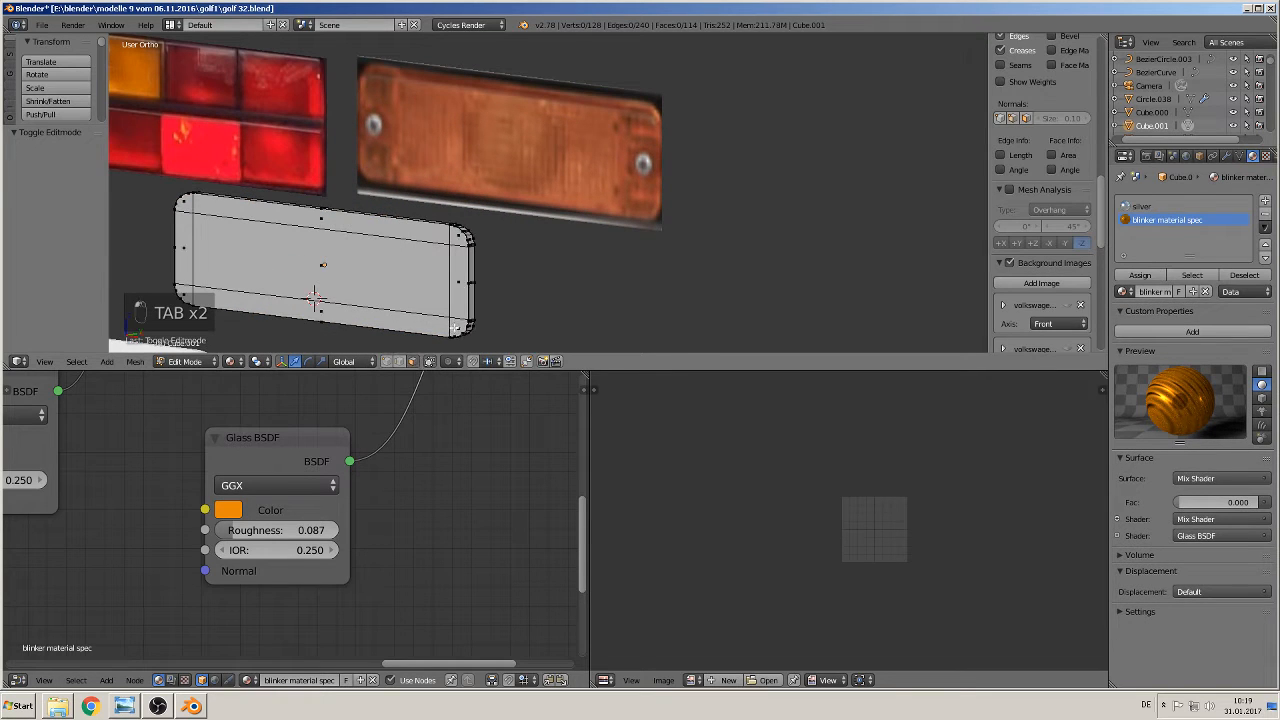
{"action": "right_click", "coordinate": [455, 240]}
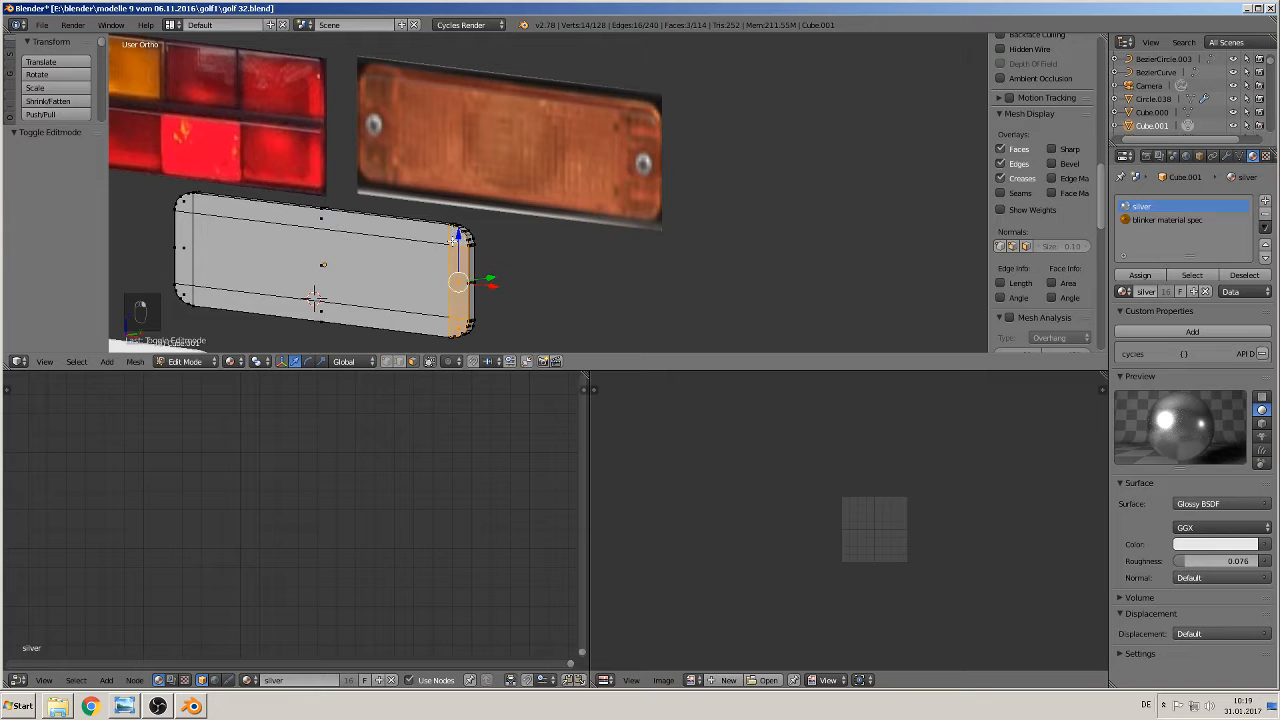
{"action": "right_click", "coordinate": [385, 232], "text": "shift"}
{"action": "right_click", "coordinate": [187, 209], "text": "shift"}
{"action": "right_click", "coordinate": [187, 242], "text": "shift"}
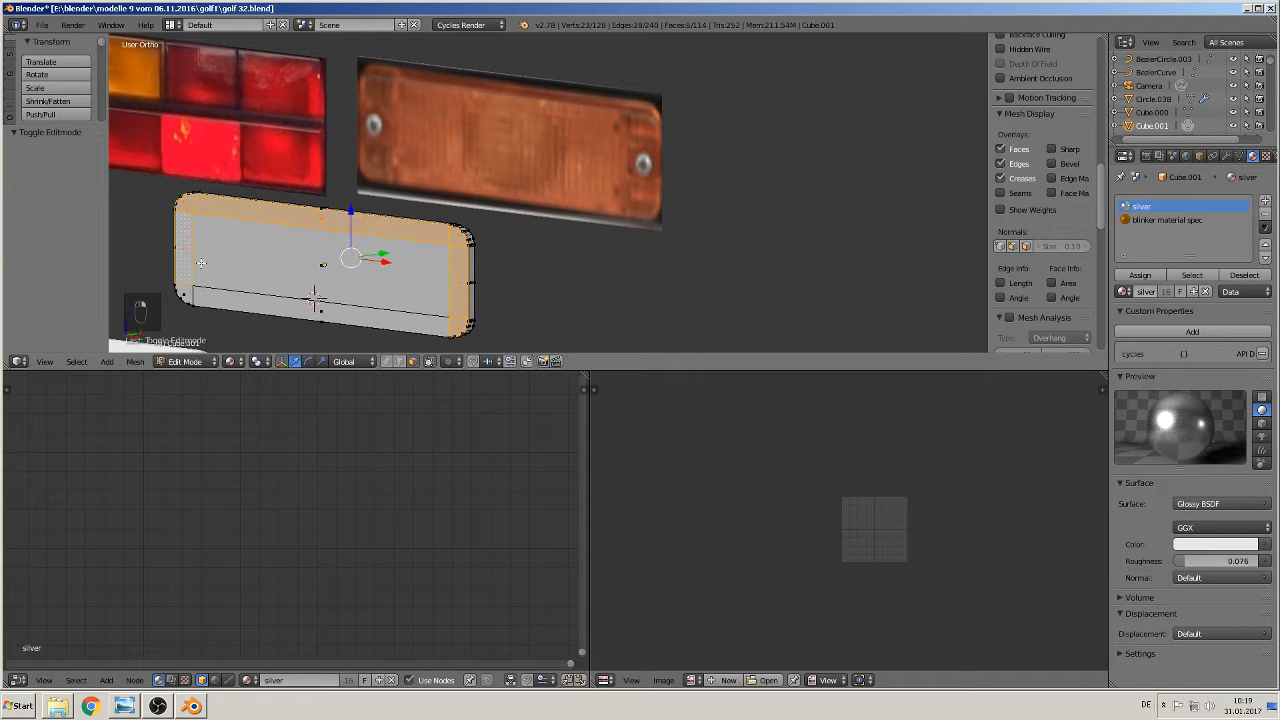
{"action": "right_click", "coordinate": [183, 294], "text": "shift"}
{"action": "right_click", "coordinate": [262, 308], "text": "shift"}
{"action": "right_click", "coordinate": [313, 297], "text": "shift"}
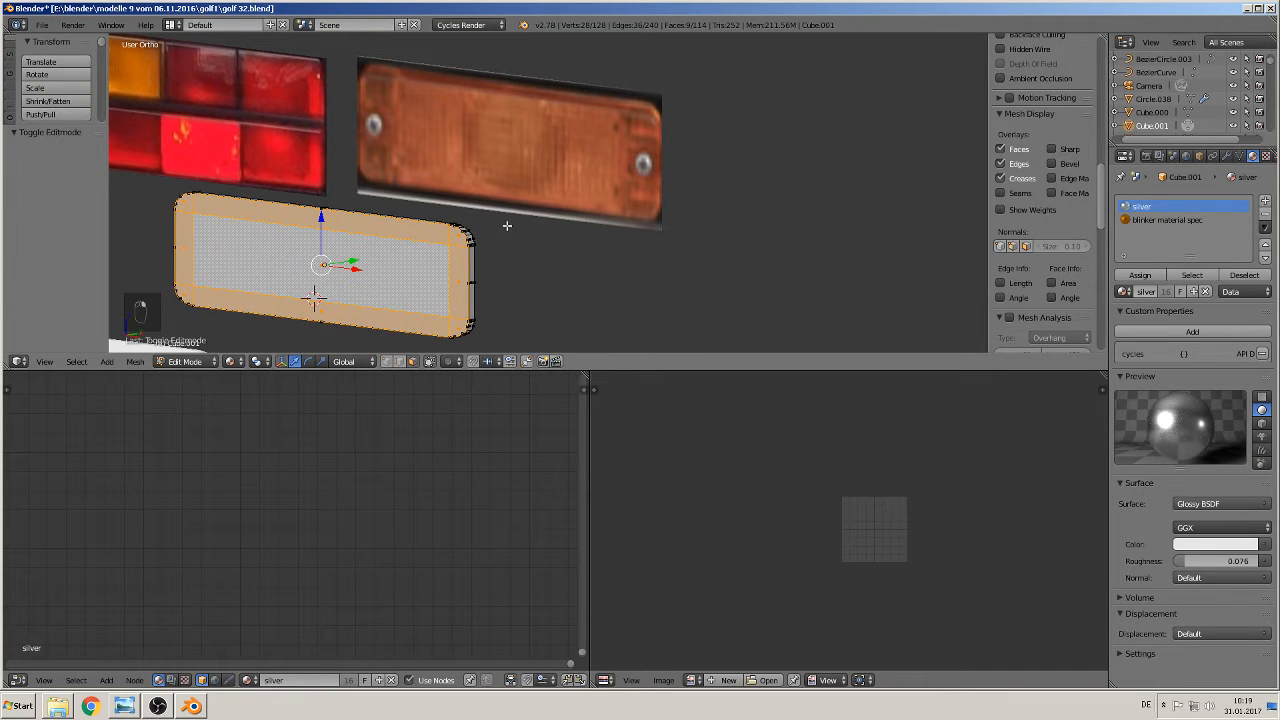
Duplicate the selected faces about 0.57 units forward along Y and extrude the copy about 0.05 units further
{"action": "scroll", "coordinate": [507, 226], "scroll_direction": "down", "scroll_amount": 2}
{"action": "middle_click_drag", "start_coordinate": [560, 150], "coordinate": [592, 210]}
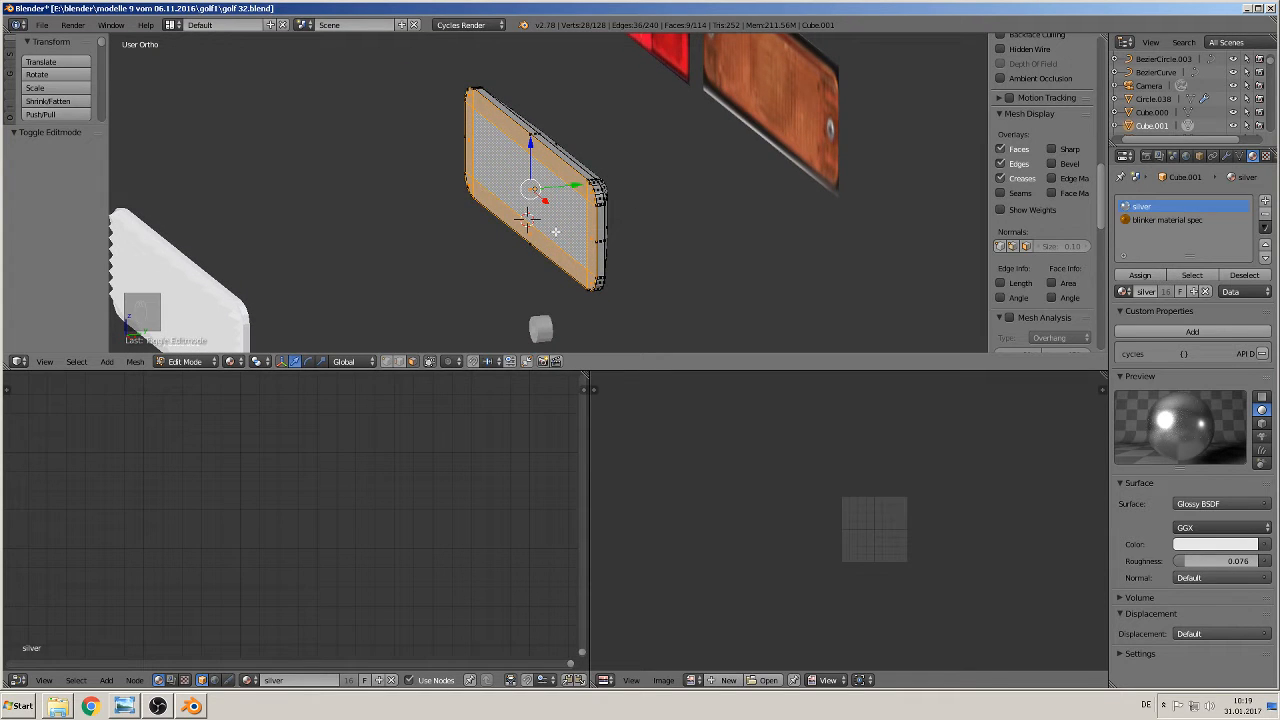
{"action": "key", "text": "shift+d"}
{"action": "key", "text": "y"}
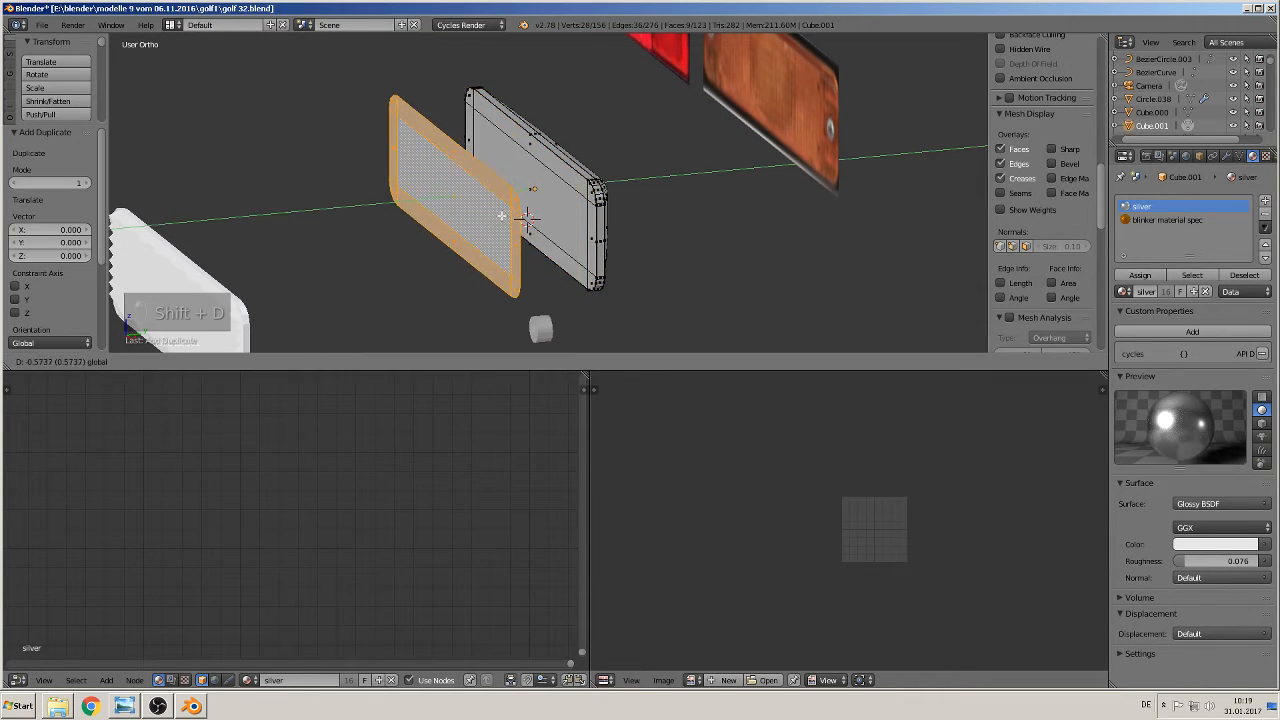
{"action": "left_click", "coordinate": [528, 218]}
{"action": "key", "text": "e"}
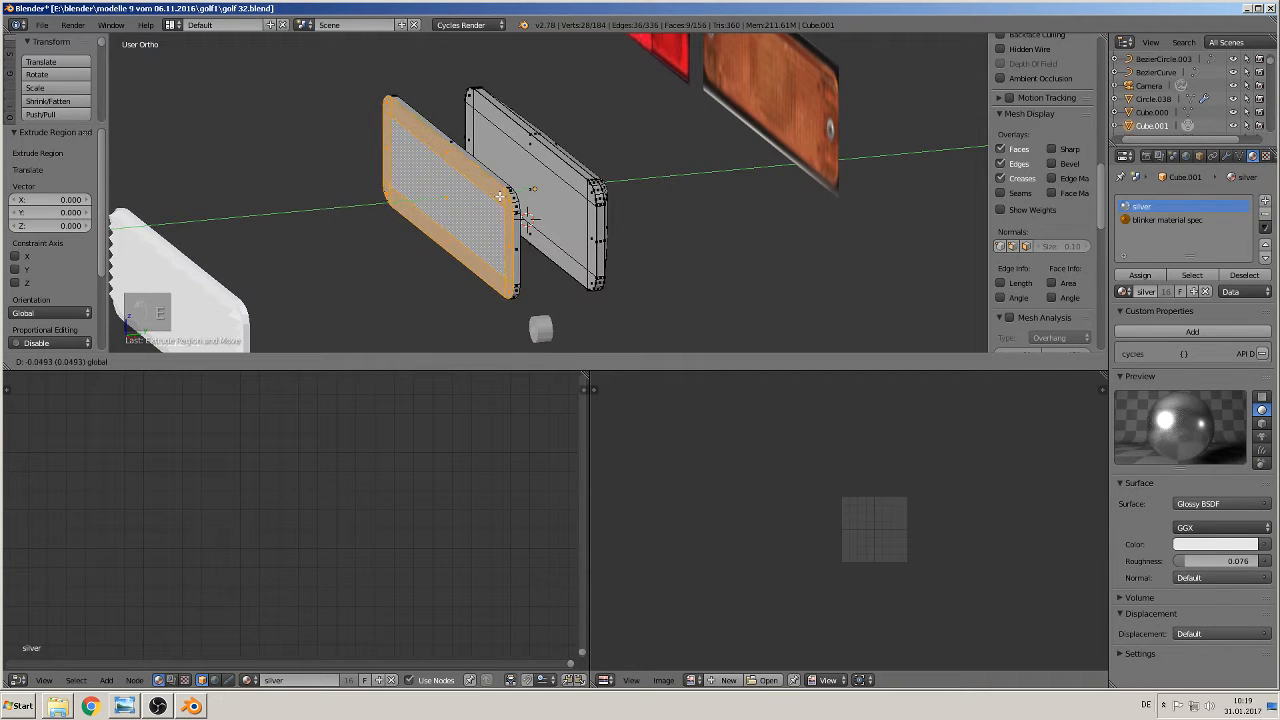
{"action": "left_click", "coordinate": [500, 196]}
Assign the blinker material spec material to the whole extruded copy, return to Object Mode and save the file
{"action": "middle_click_drag", "start_coordinate": [443, 214], "coordinate": [528, 240]}
{"action": "scroll", "coordinate": [421, 215], "scroll_direction": "up", "scroll_amount": 4}
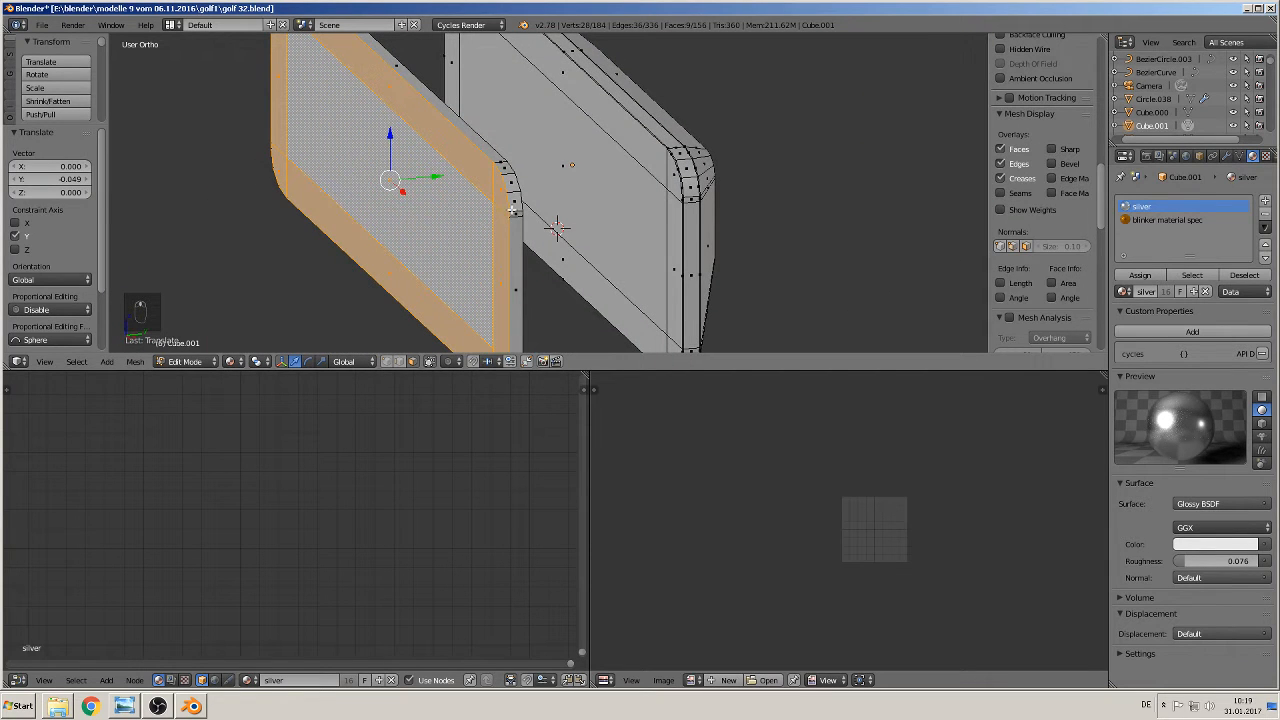
{"action": "key", "text": "l"}
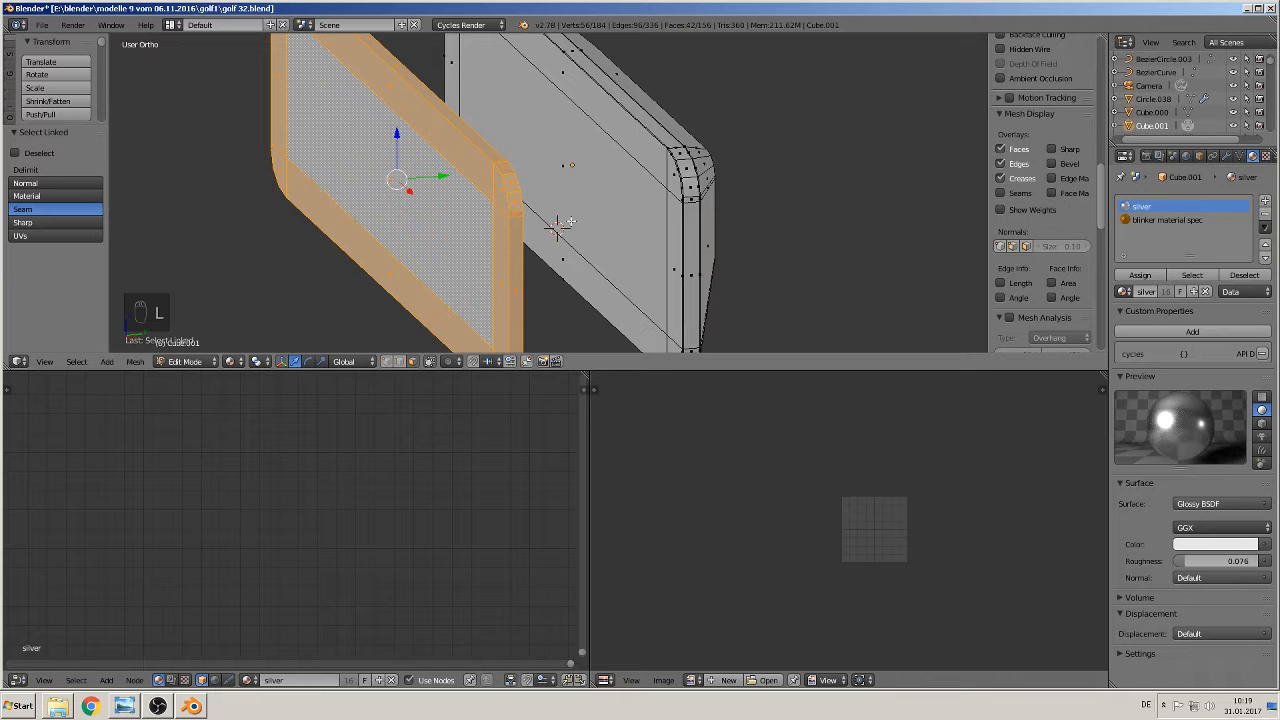
{"action": "left_click", "coordinate": [1170, 220]}
{"action": "left_click", "coordinate": [1142, 275]}
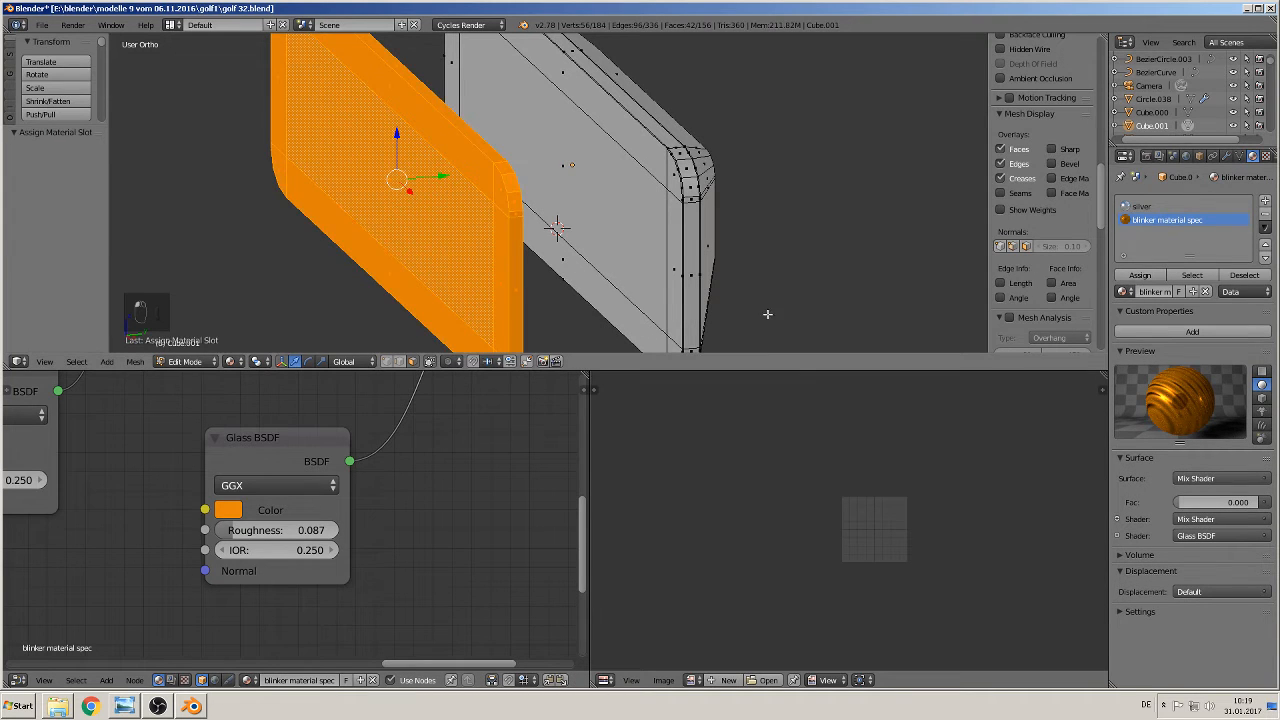
{"action": "middle_click_drag", "start_coordinate": [520, 285], "coordinate": [586, 274]}
{"action": "key", "text": "Tab"}
{"action": "scroll", "coordinate": [580, 275], "scroll_direction": "down", "scroll_amount": 2}
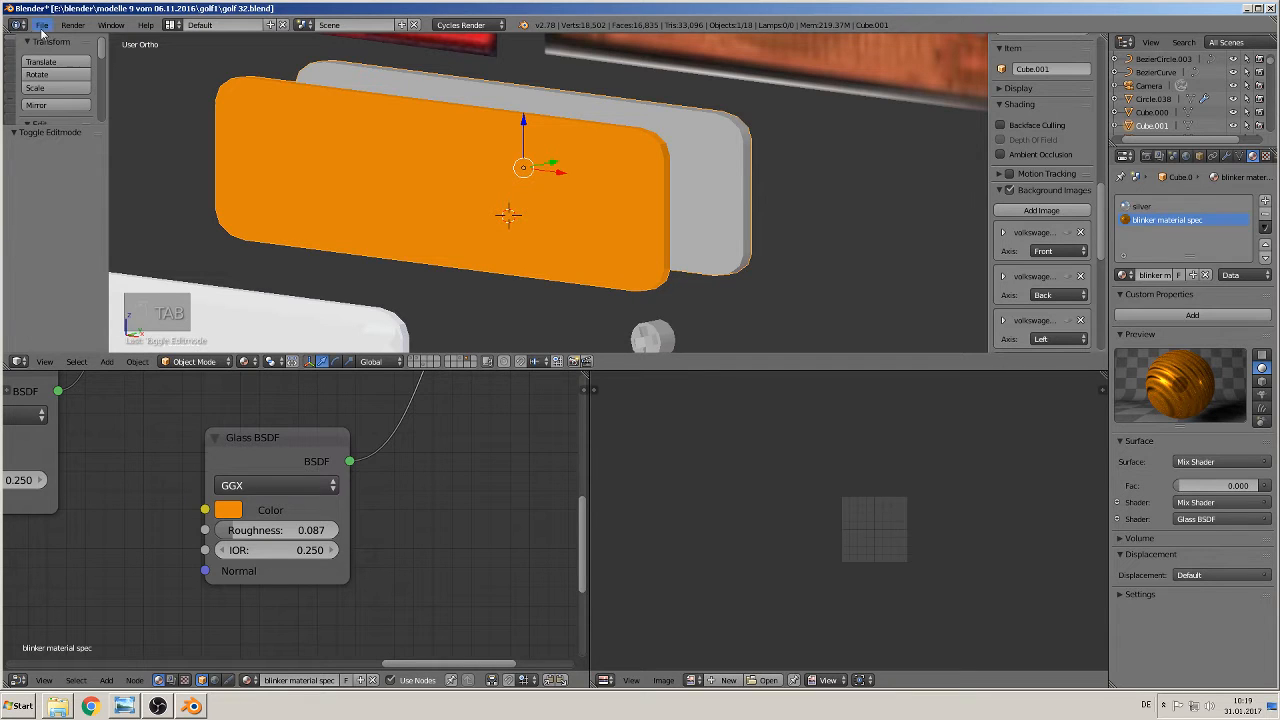
{"action": "left_click", "coordinate": [41, 29]}
{"action": "left_click", "coordinate": [85, 110]}
Set the Mapping node's Z rotation to 90° in the blinker material
{"action": "scroll", "coordinate": [285, 481], "scroll_direction": "down", "scroll_amount": 1}
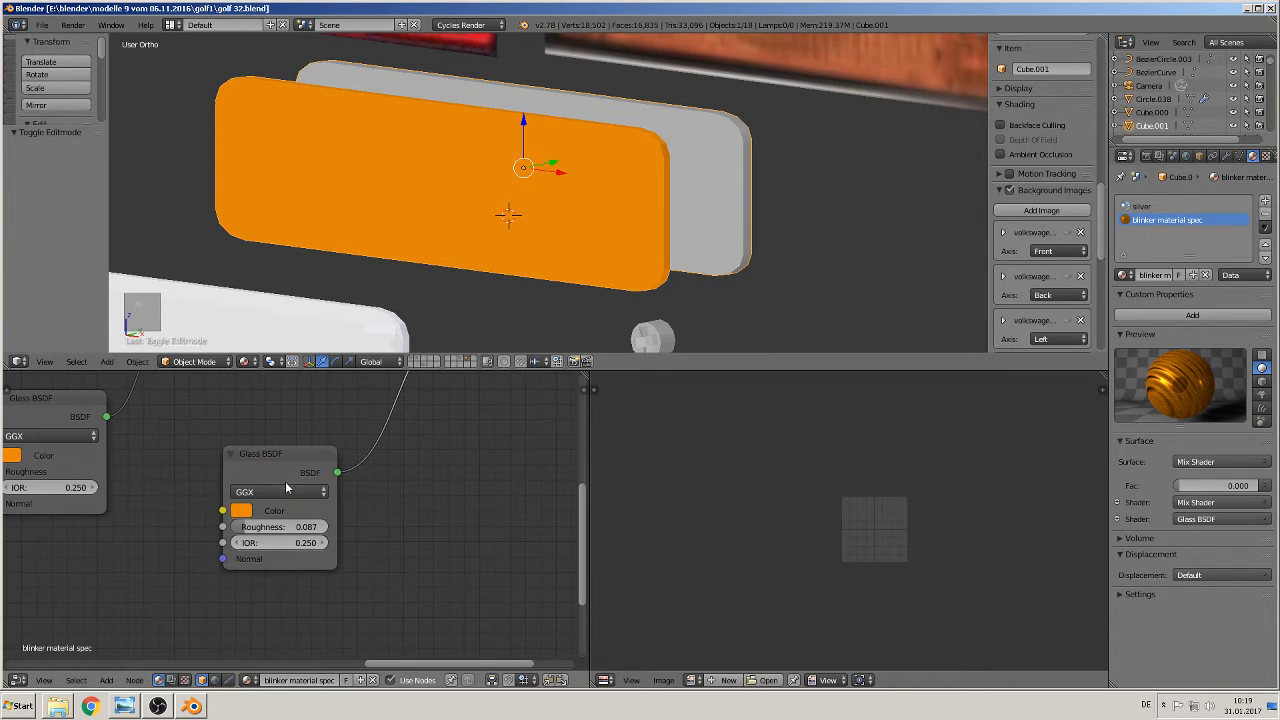
{"action": "middle_click_drag", "start_coordinate": [196, 522], "coordinate": [98, 389]}
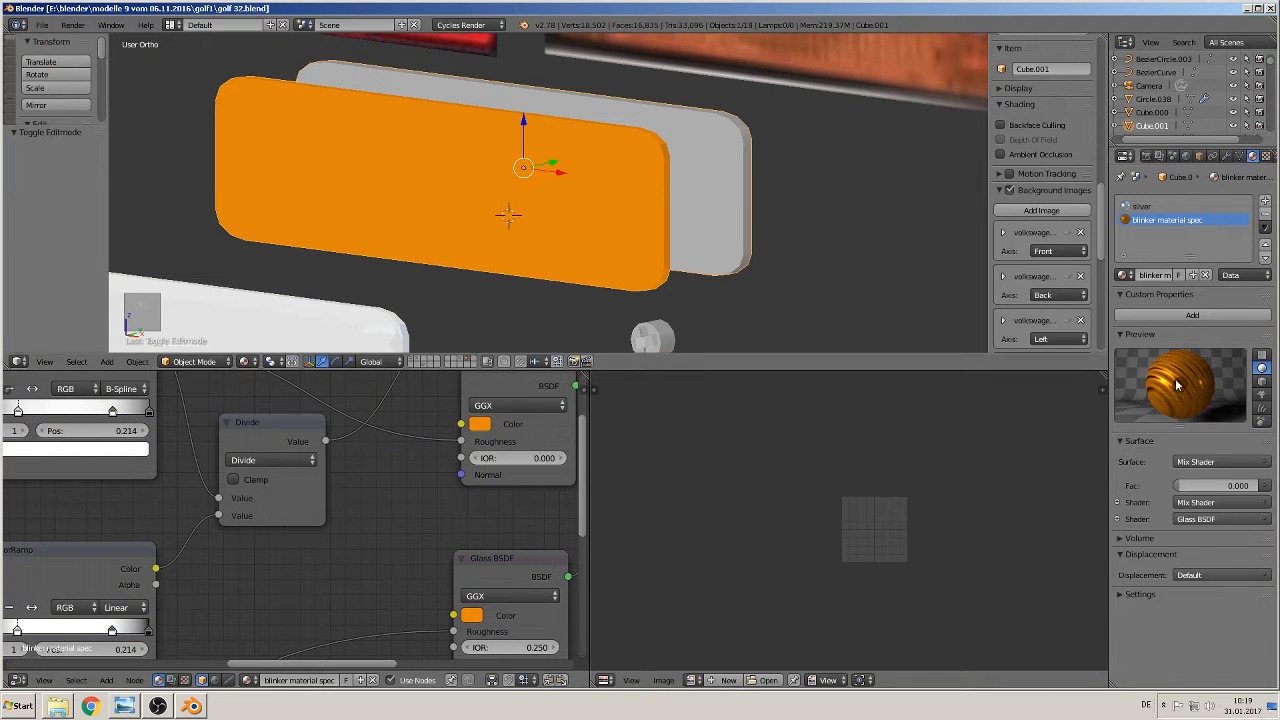
{"action": "middle_click_drag", "start_coordinate": [180, 486], "coordinate": [83, 495]}
{"action": "scroll", "coordinate": [268, 558], "scroll_direction": "up", "scroll_amount": 3}
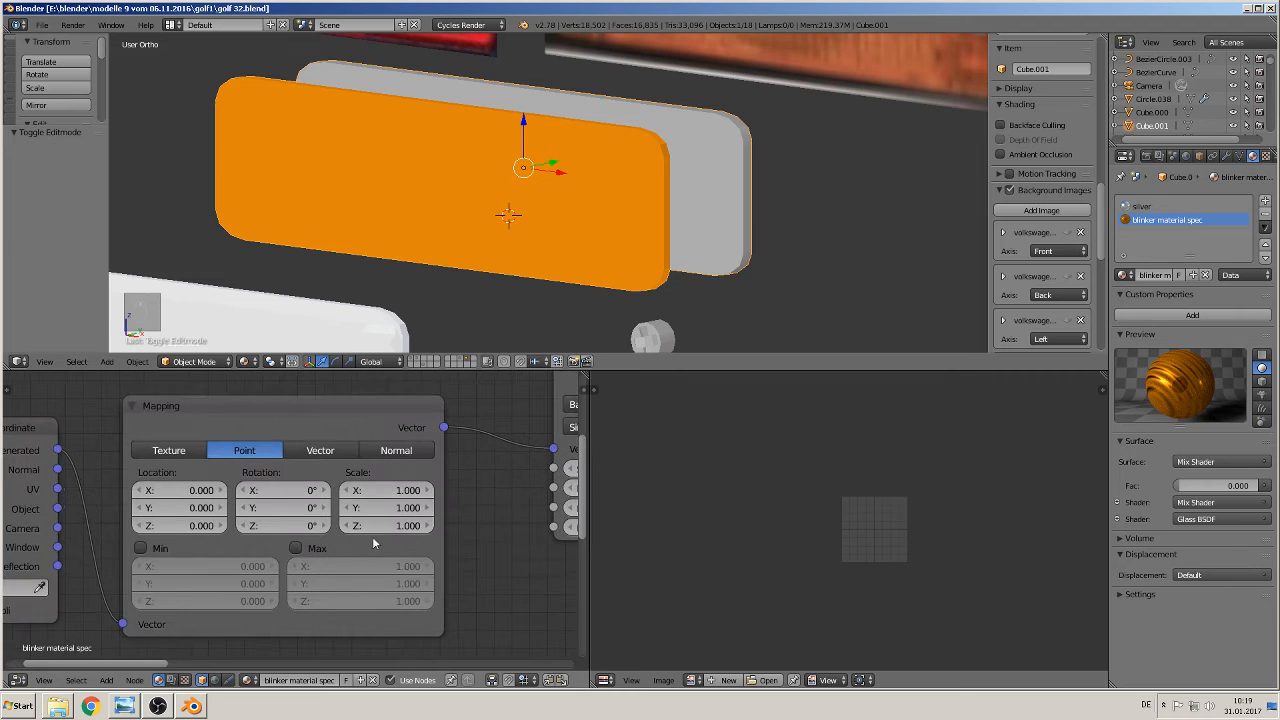
{"action": "left_click", "coordinate": [299, 529]}
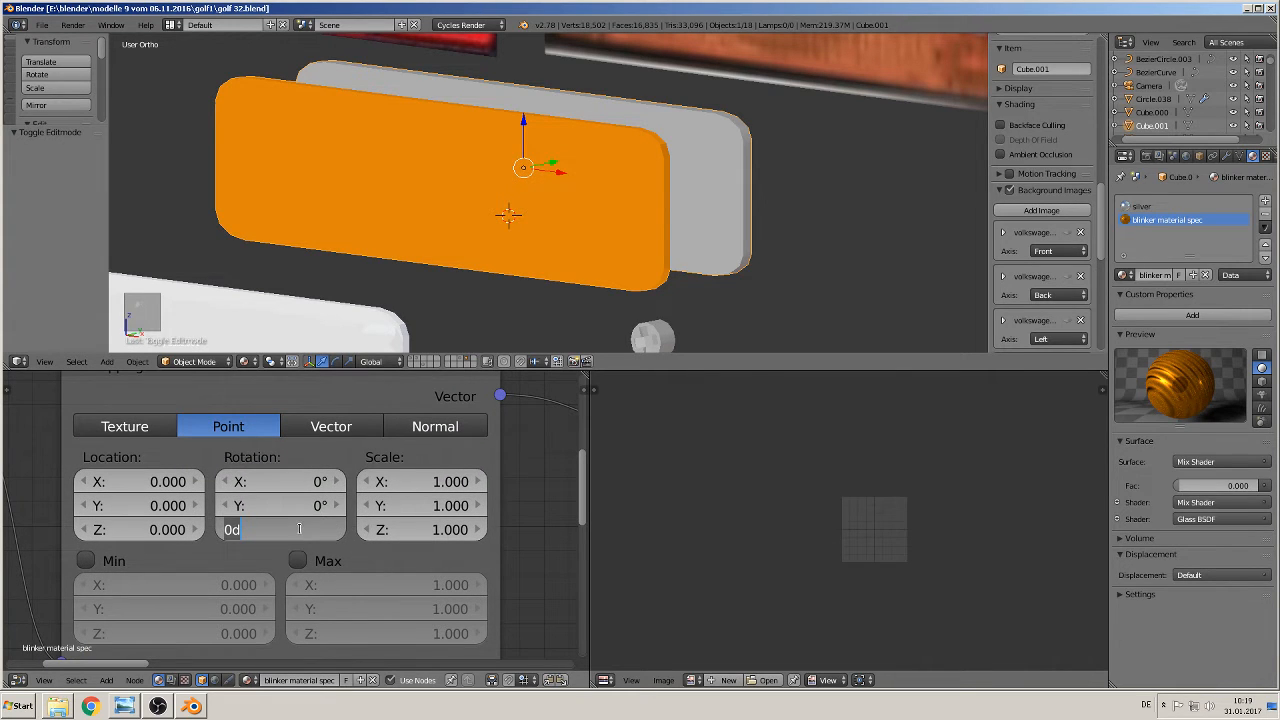
{"action": "type", "text": "90"}
{"action": "key", "text": "Return"}
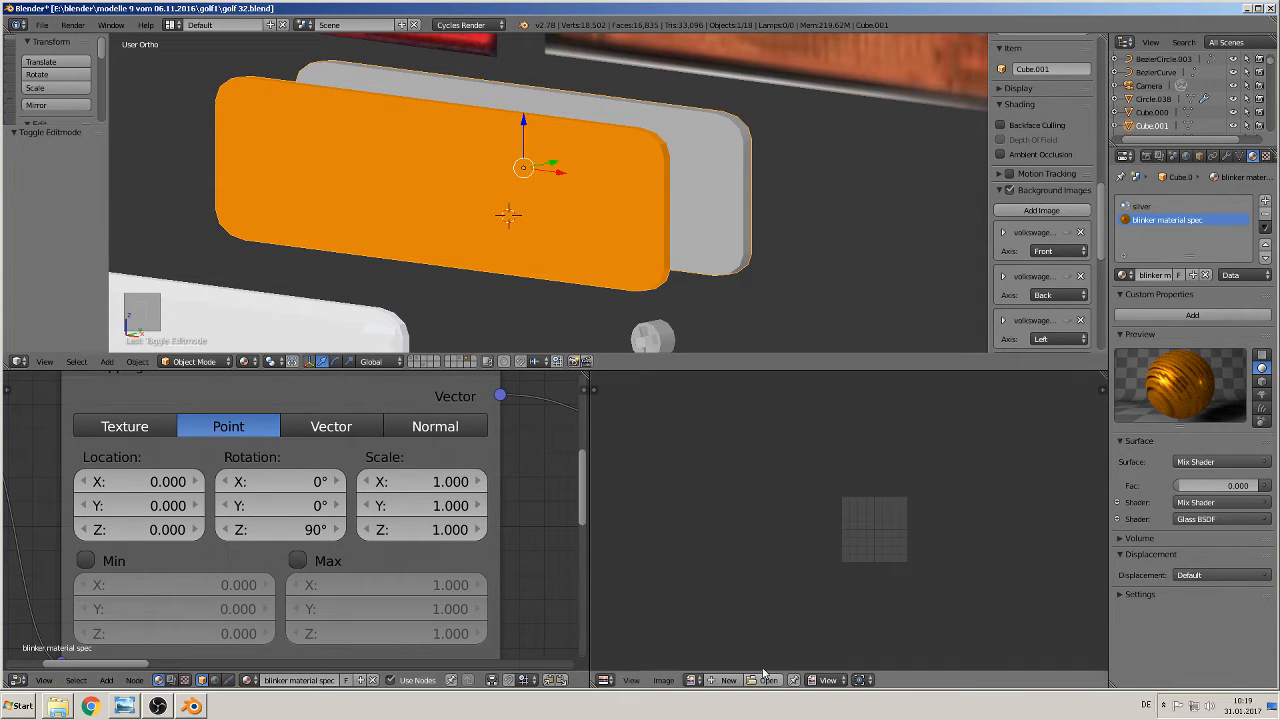
Save the blend file with the plate in Object Mode
{"action": "scroll", "coordinate": [611, 157], "scroll_direction": "down", "scroll_amount": 5}
{"action": "key", "text": "Tab"}
{"action": "key", "text": "Tab"}
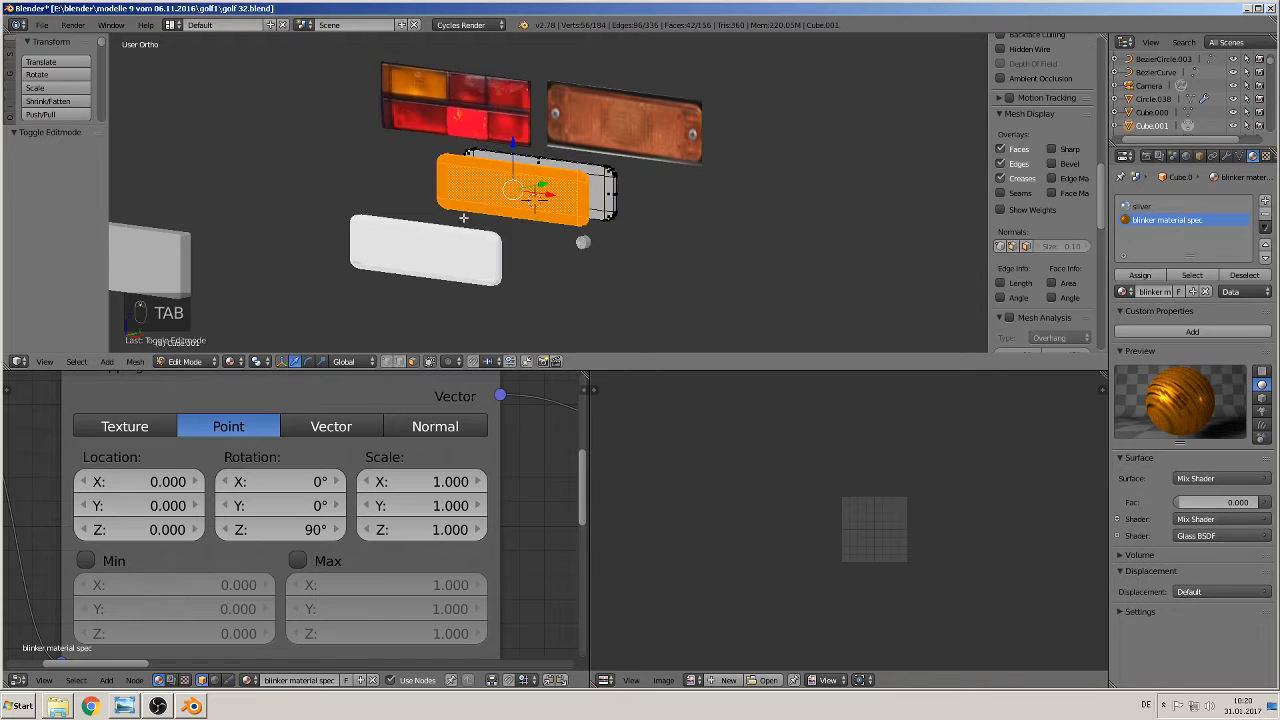
{"action": "left_click", "coordinate": [42, 24]}
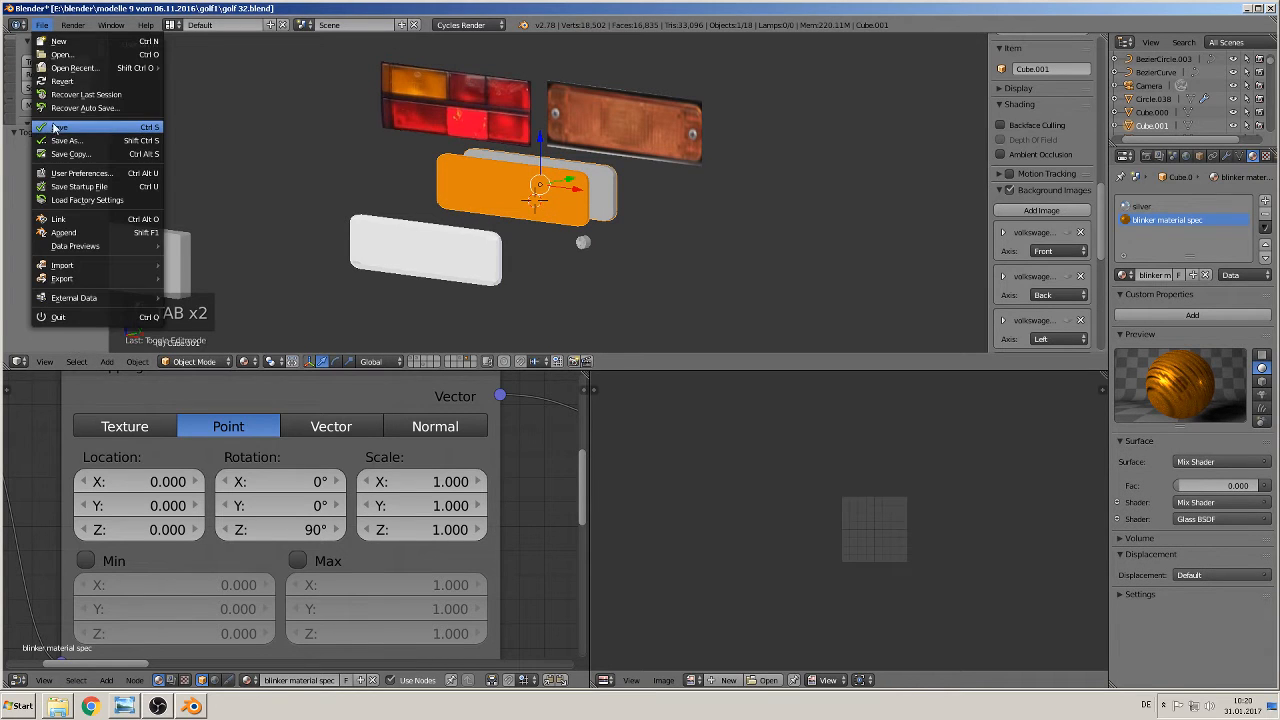
{"action": "left_click", "coordinate": [57, 128]}
Examine the orange plate's wave stripes up close in Rendered shading, and return the viewport to Material shading
{"action": "left_click", "coordinate": [243, 361]}
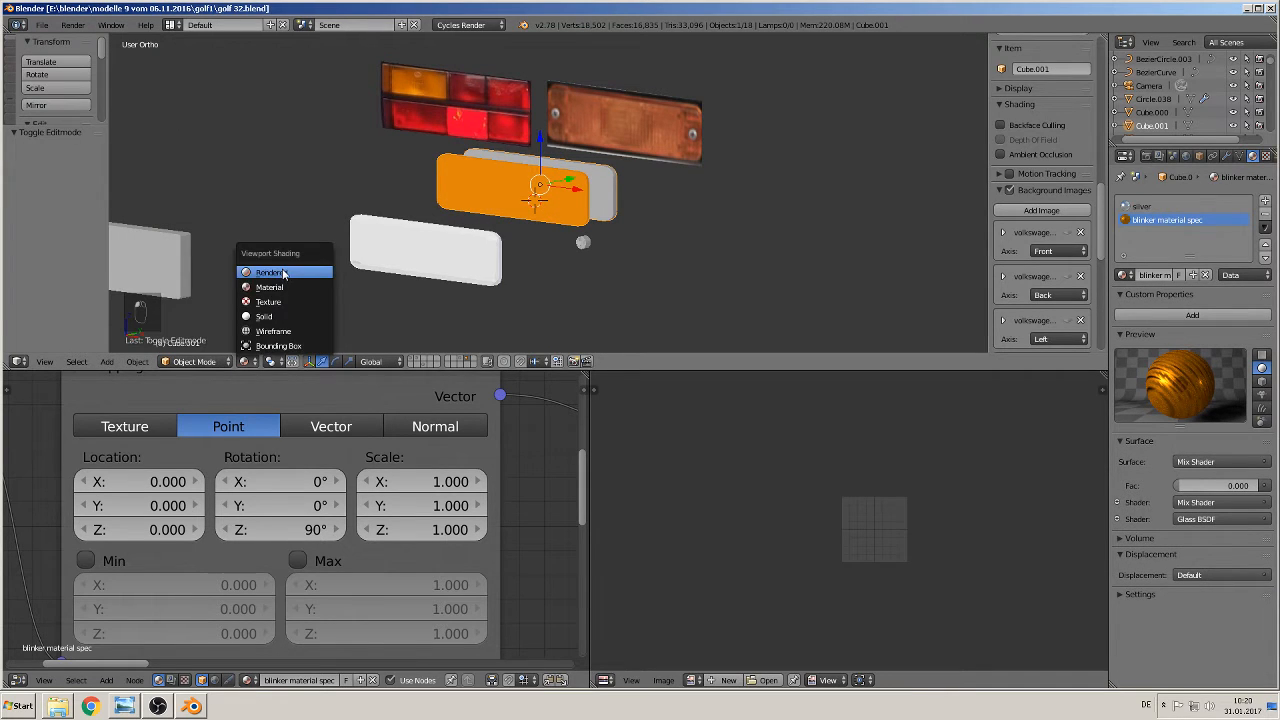
{"action": "left_click", "coordinate": [284, 275]}
{"action": "scroll", "coordinate": [650, 260], "scroll_direction": "up", "scroll_amount": 4}
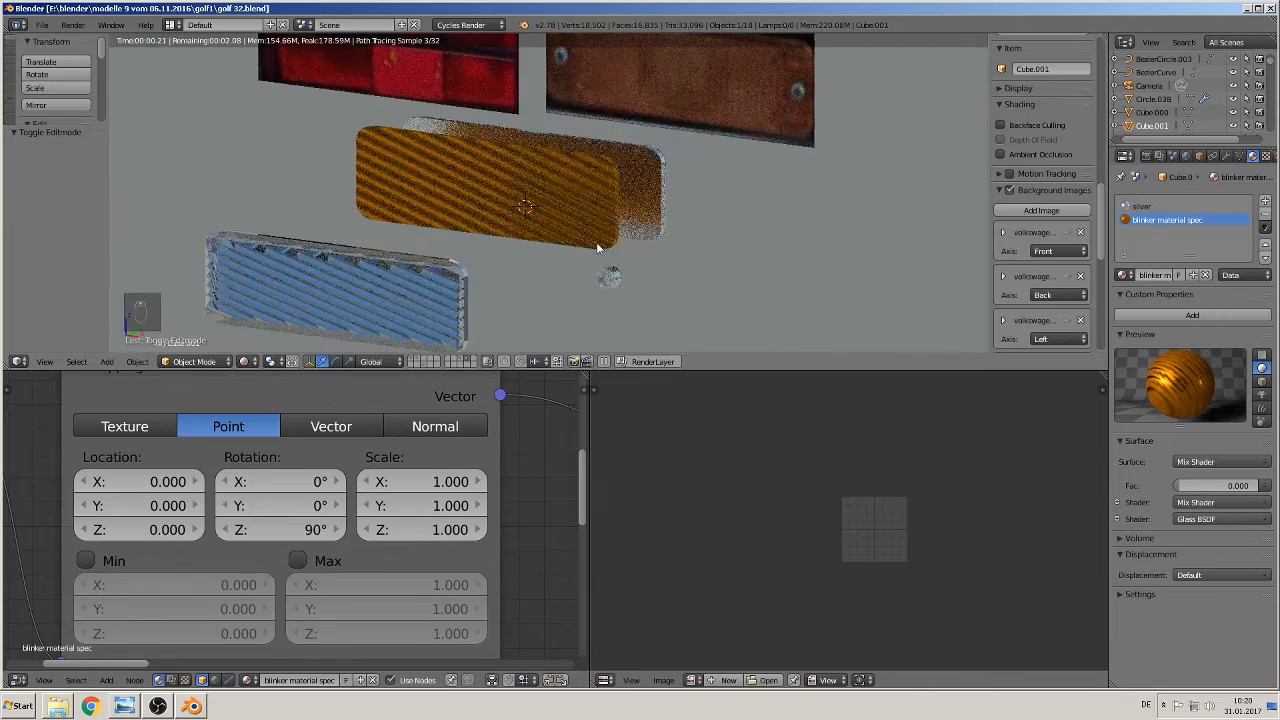
{"action": "scroll", "coordinate": [600, 245], "scroll_direction": "up", "scroll_amount": 2}
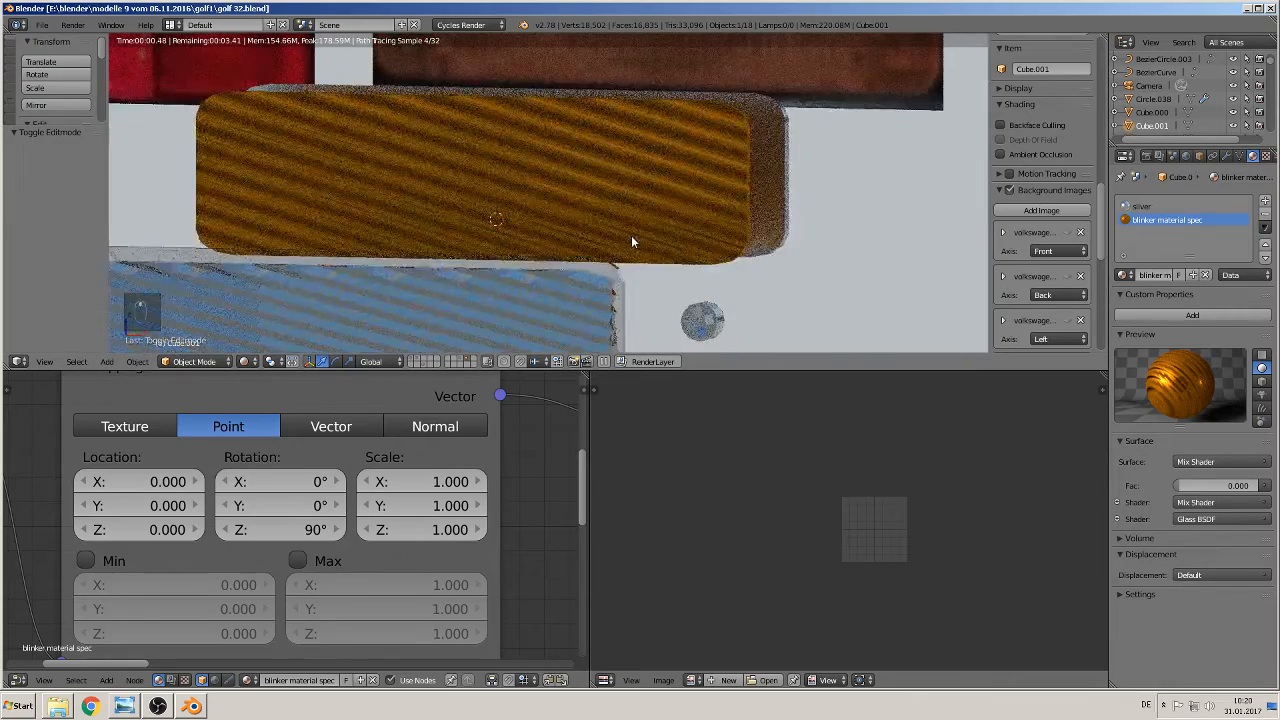
{"action": "scroll", "coordinate": [631, 235], "scroll_direction": "up", "scroll_amount": 2}
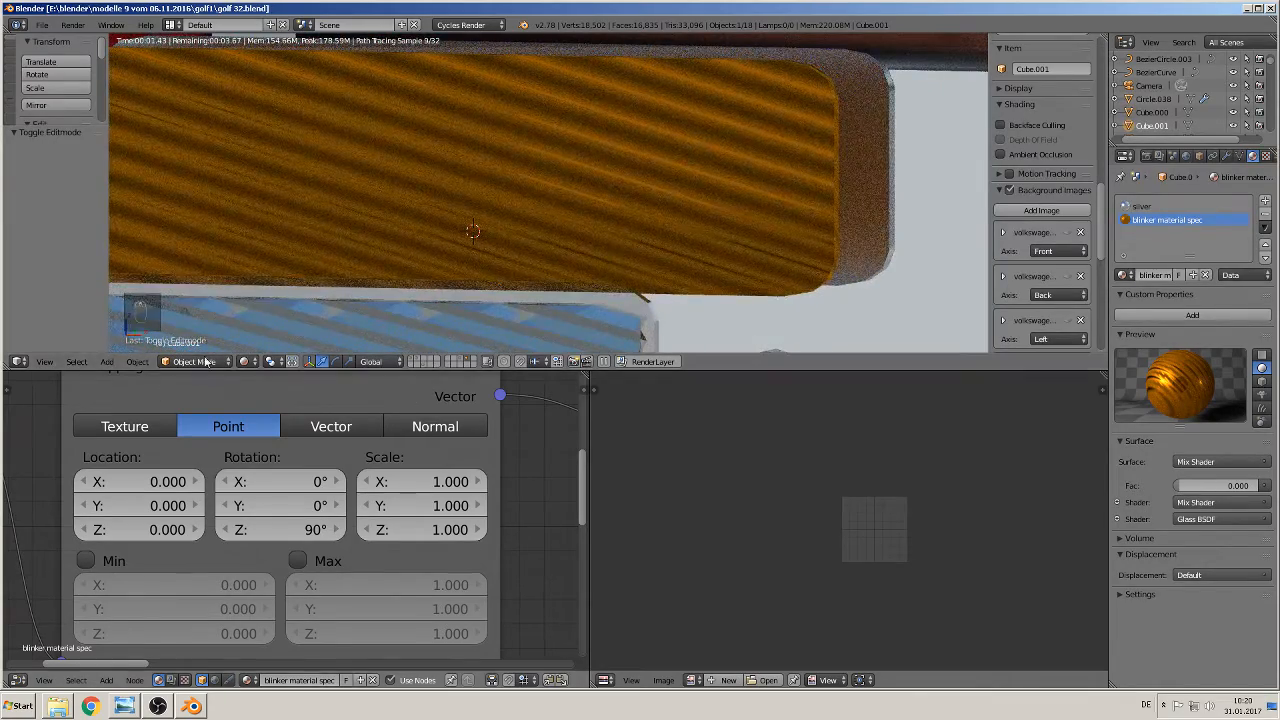
{"action": "left_click", "coordinate": [243, 361]}
{"action": "left_click", "coordinate": [284, 300]}
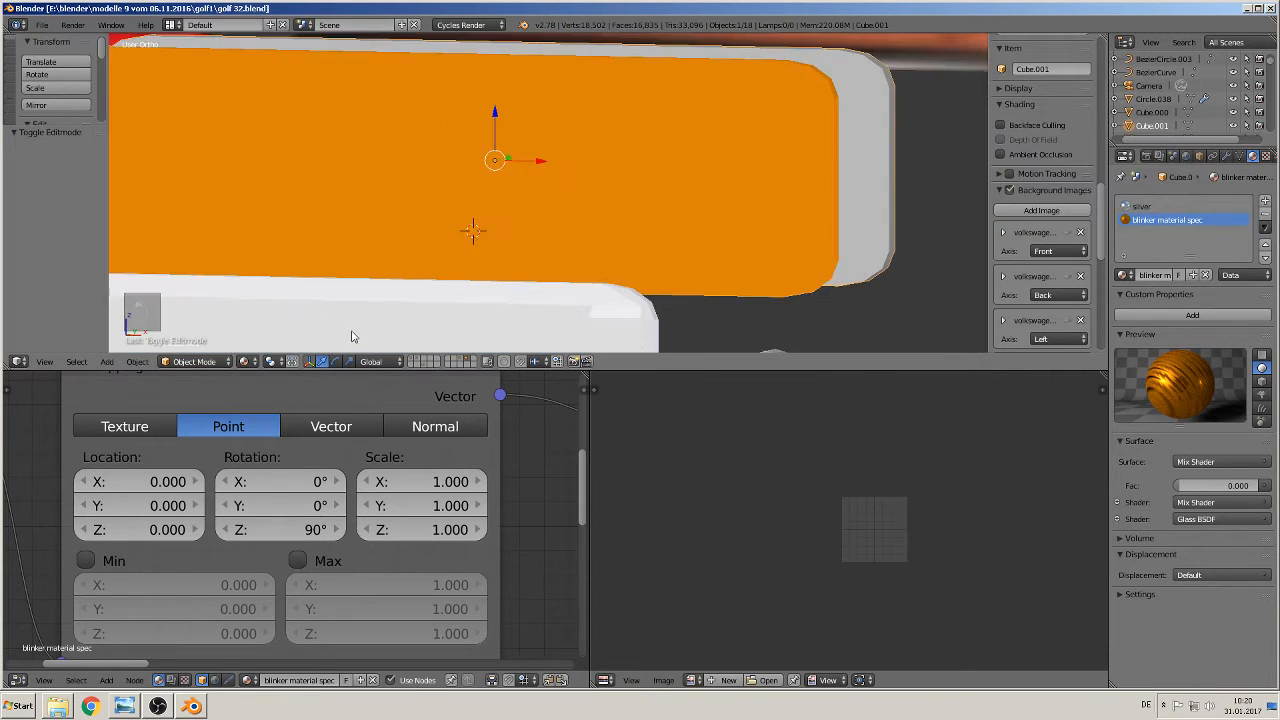
{"action": "scroll", "coordinate": [428, 310], "scroll_direction": "down", "scroll_amount": 6}
{"action": "scroll", "coordinate": [310, 600], "scroll_direction": "down", "scroll_amount": 6}
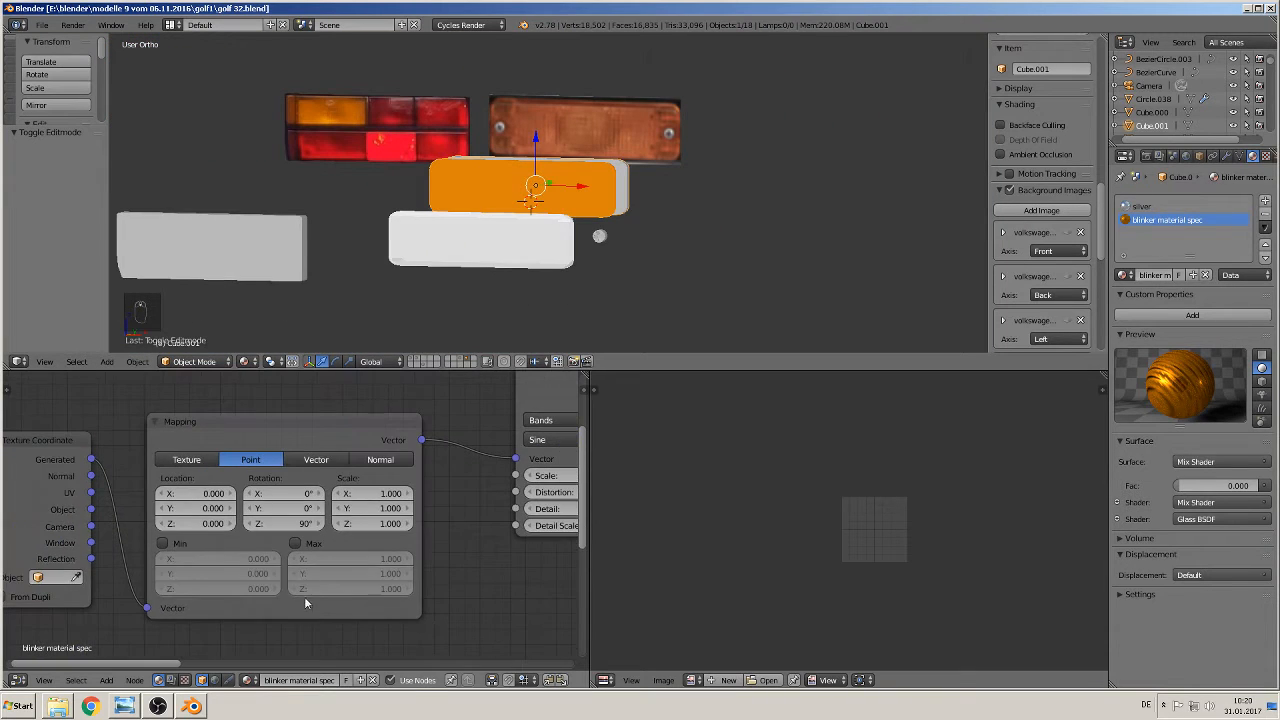
Move the lower Wave Texture node slightly closer to the lower ColorRamp
{"action": "scroll", "coordinate": [150, 507], "scroll_direction": "down", "scroll_amount": 3}
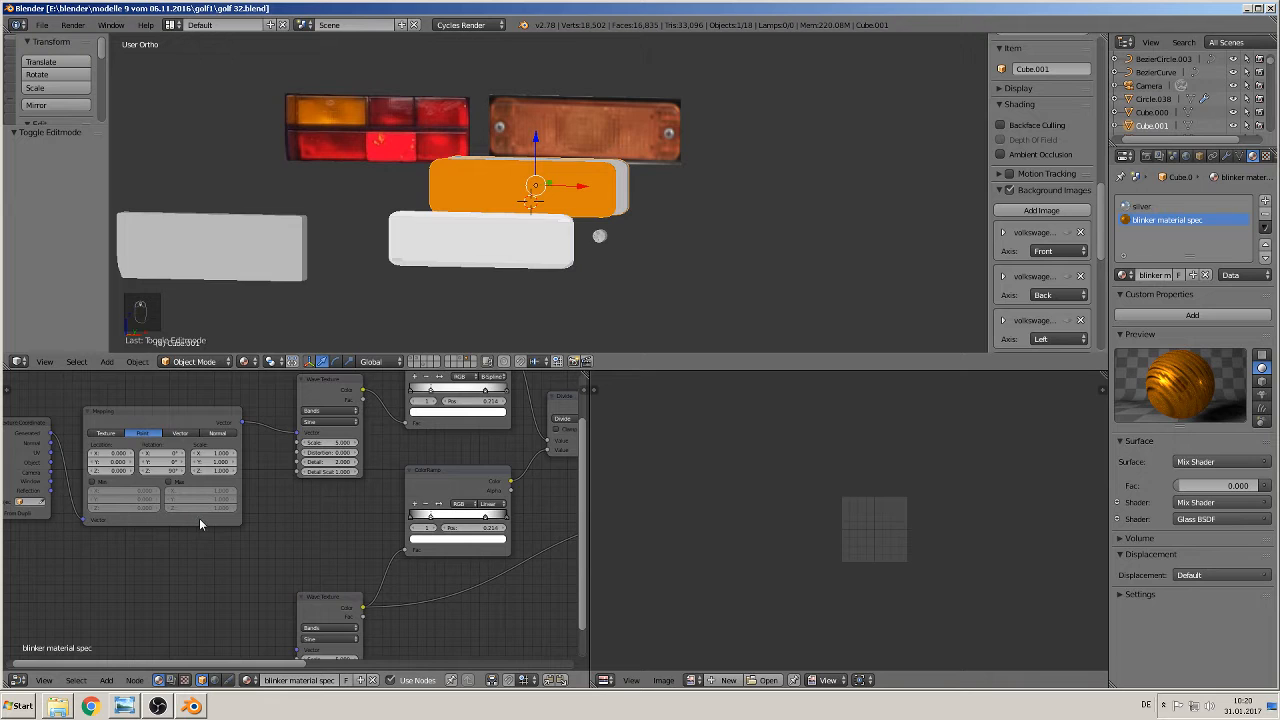
{"action": "scroll", "coordinate": [214, 521], "scroll_direction": "down", "scroll_amount": 3}
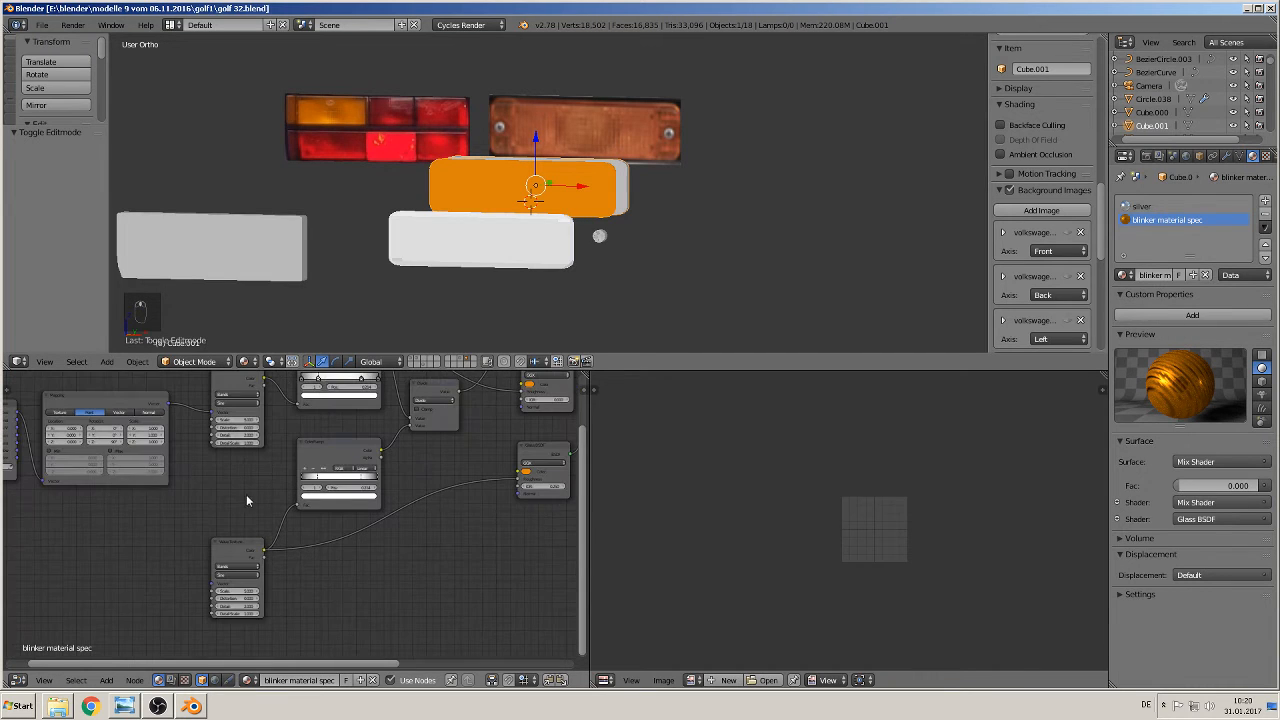
{"action": "left_click", "coordinate": [242, 548]}
{"action": "left_click_drag", "start_coordinate": [242, 548], "coordinate": [260, 540]}
{"action": "scroll", "coordinate": [384, 512], "scroll_direction": "up", "scroll_amount": 4}
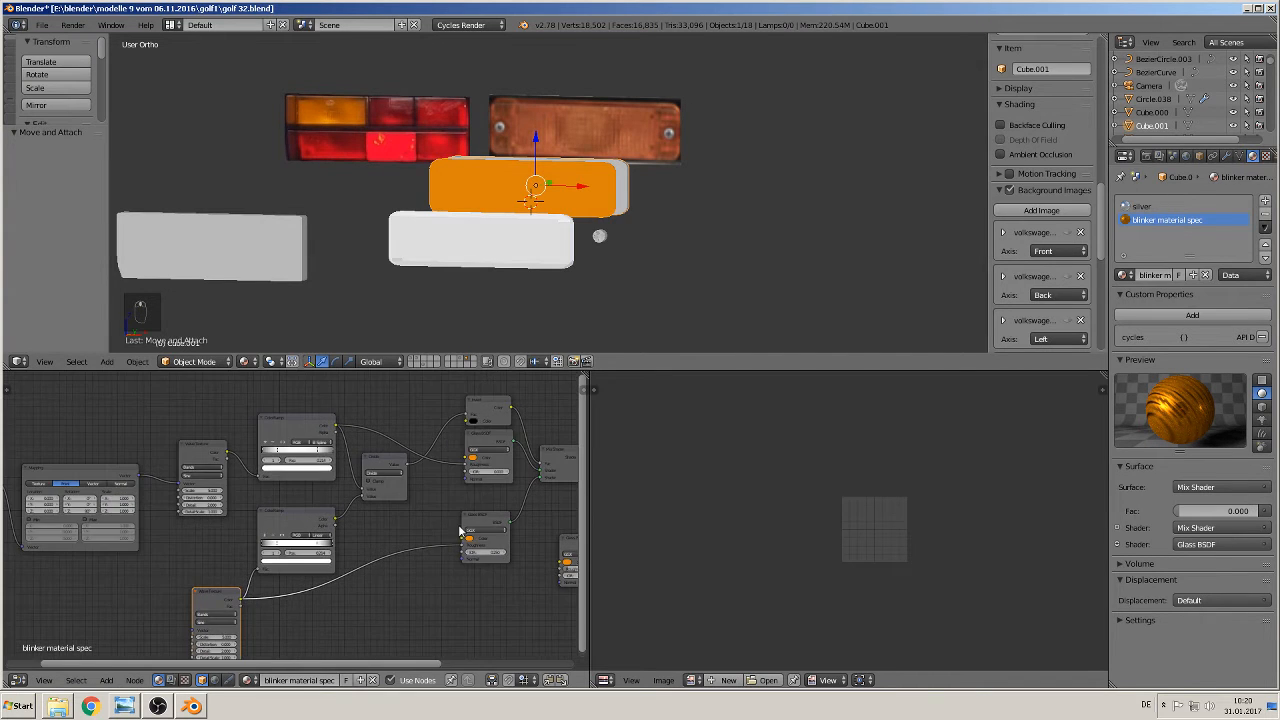
Try adjusting the Fac of the final Mix Shader before the Material Output
{"action": "middle_click_drag", "start_coordinate": [460, 532], "coordinate": [243, 551]}
{"action": "scroll", "coordinate": [286, 530], "scroll_direction": "up", "scroll_amount": 3}
{"action": "left_click", "coordinate": [505, 479]}
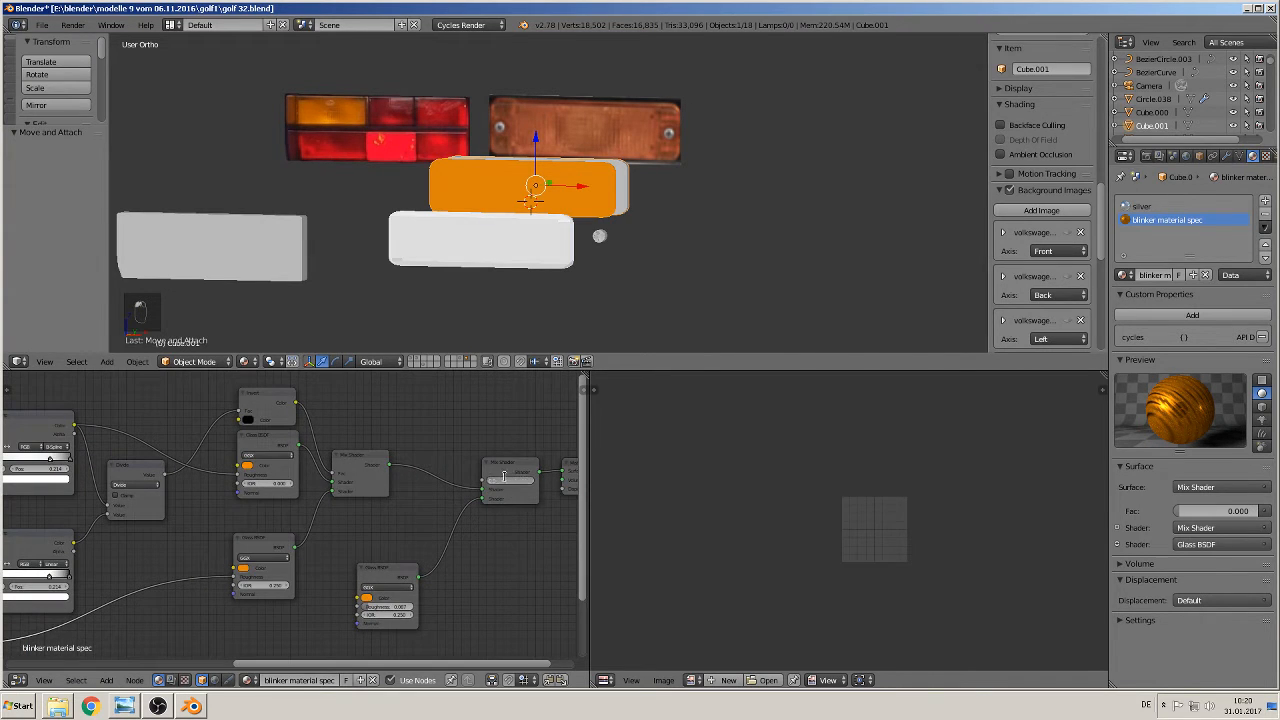
{"action": "left_click", "coordinate": [509, 475]}
{"action": "mouse_move", "coordinate": [503, 481]}
{"action": "left_mouse_down"}
{"action": "mouse_move", "coordinate": [540, 484]}
{"action": "mouse_move", "coordinate": [492, 484]}
{"action": "left_mouse_up"}
Switch the Mapping node's vector type to Texture
{"action": "middle_click_drag", "start_coordinate": [277, 579], "coordinate": [510, 488]}
{"action": "middle_click_drag", "start_coordinate": [344, 514], "coordinate": [374, 518]}
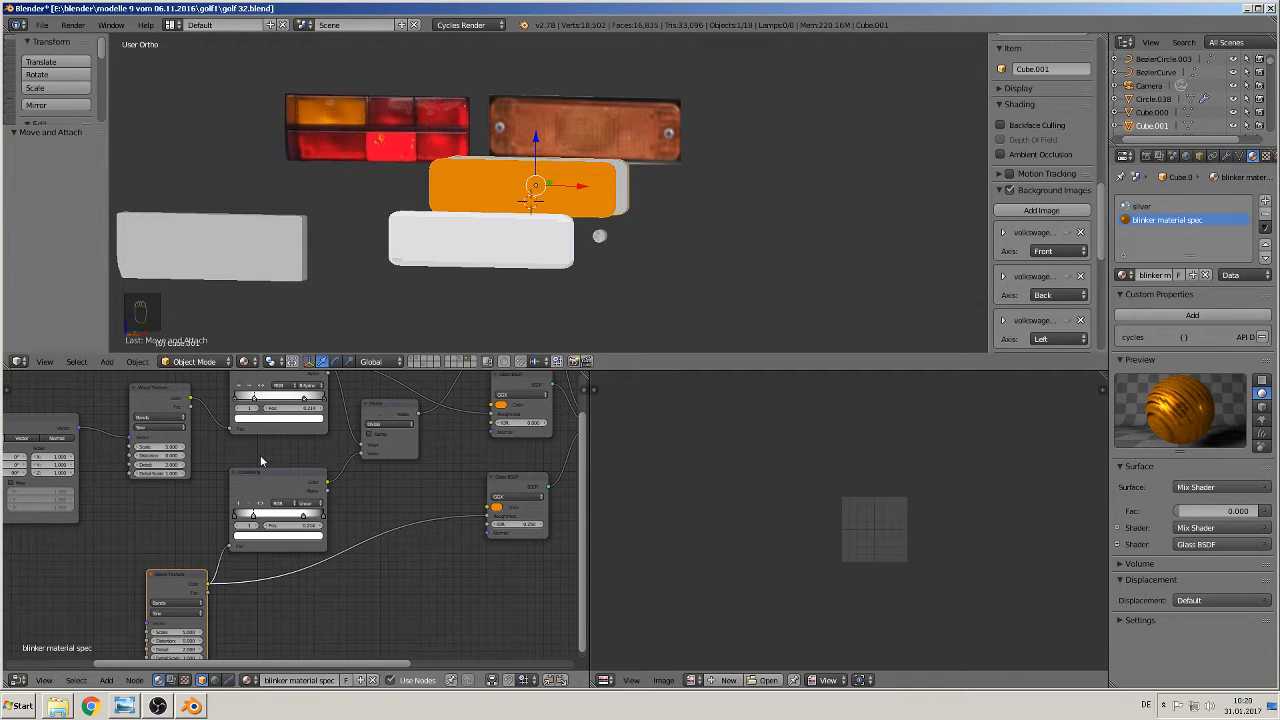
{"action": "middle_click_drag", "start_coordinate": [261, 461], "coordinate": [375, 455]}
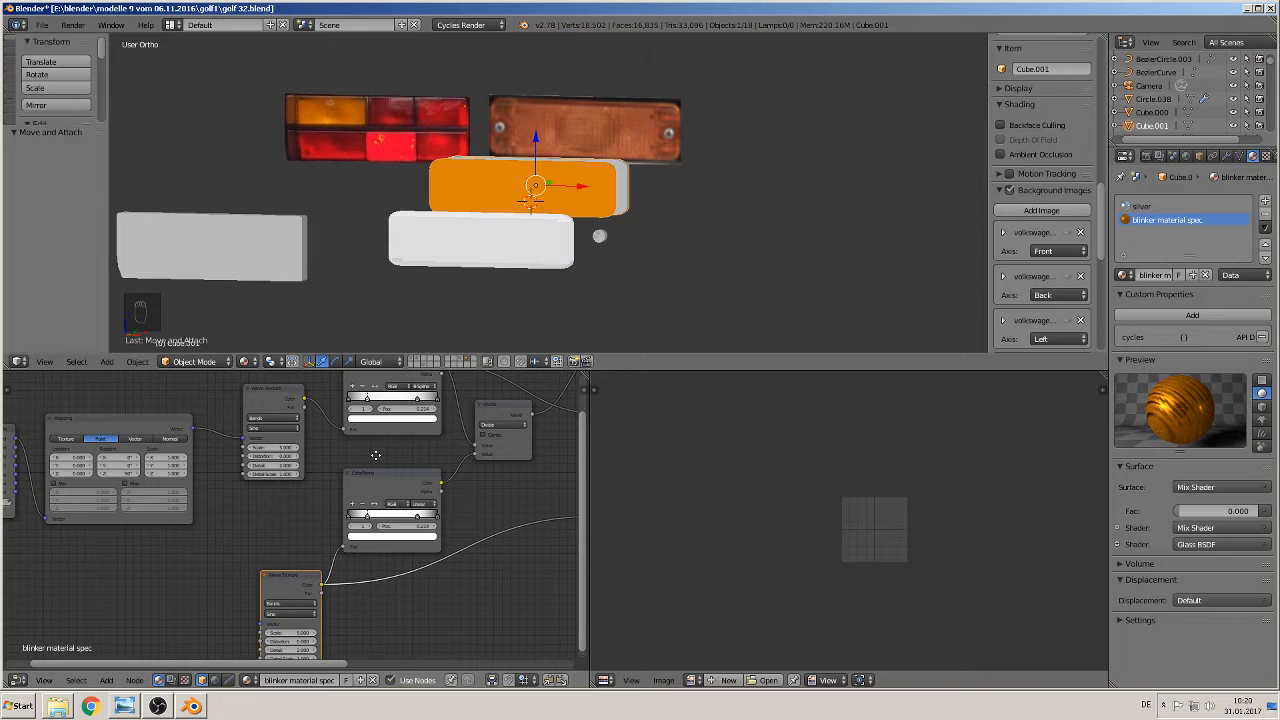
{"action": "middle_click_drag", "start_coordinate": [375, 455], "coordinate": [463, 473]}
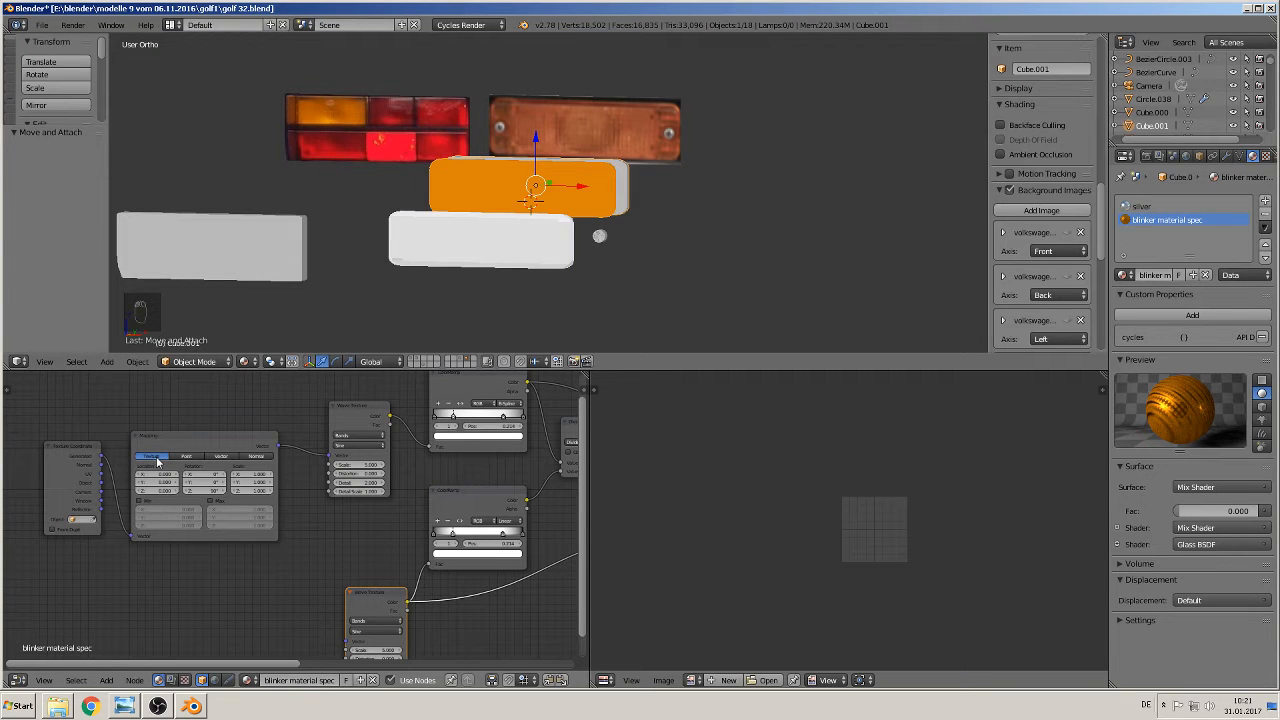
Switch the viewport to Rendered shading and examine the stripe pattern on the orange plate
{"action": "left_click", "coordinate": [243, 361]}
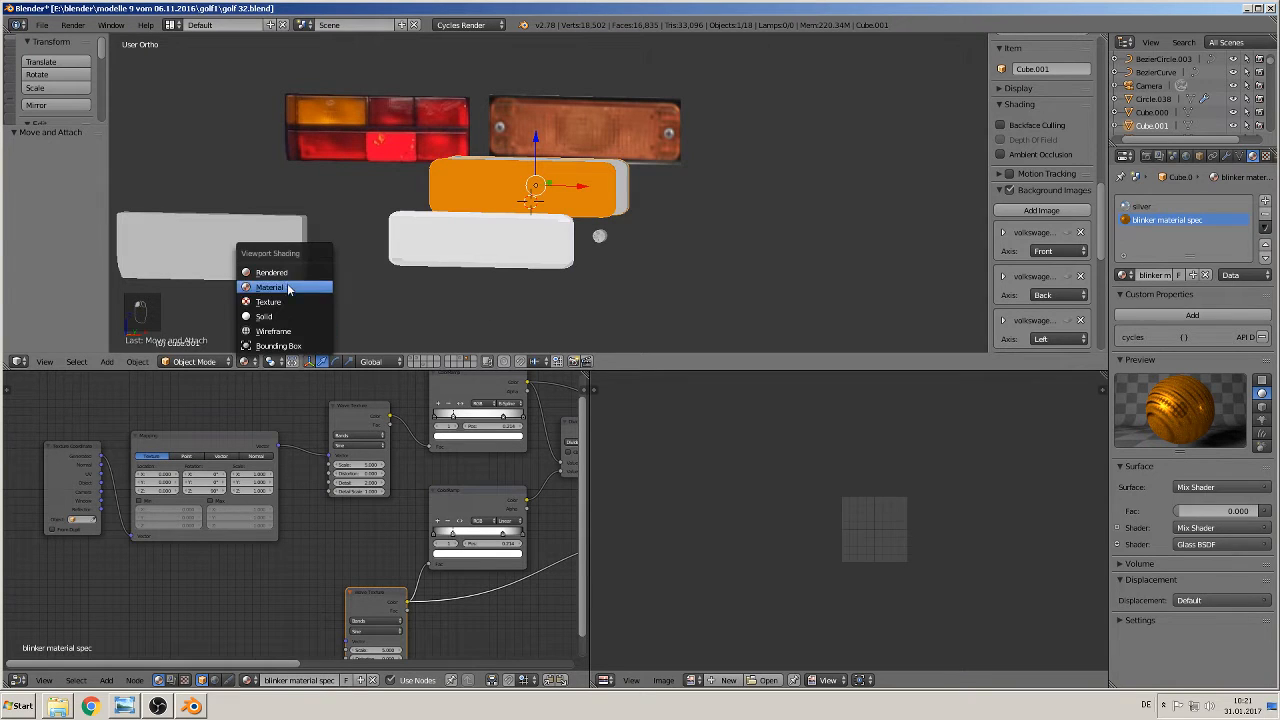
{"action": "left_click", "coordinate": [289, 274]}
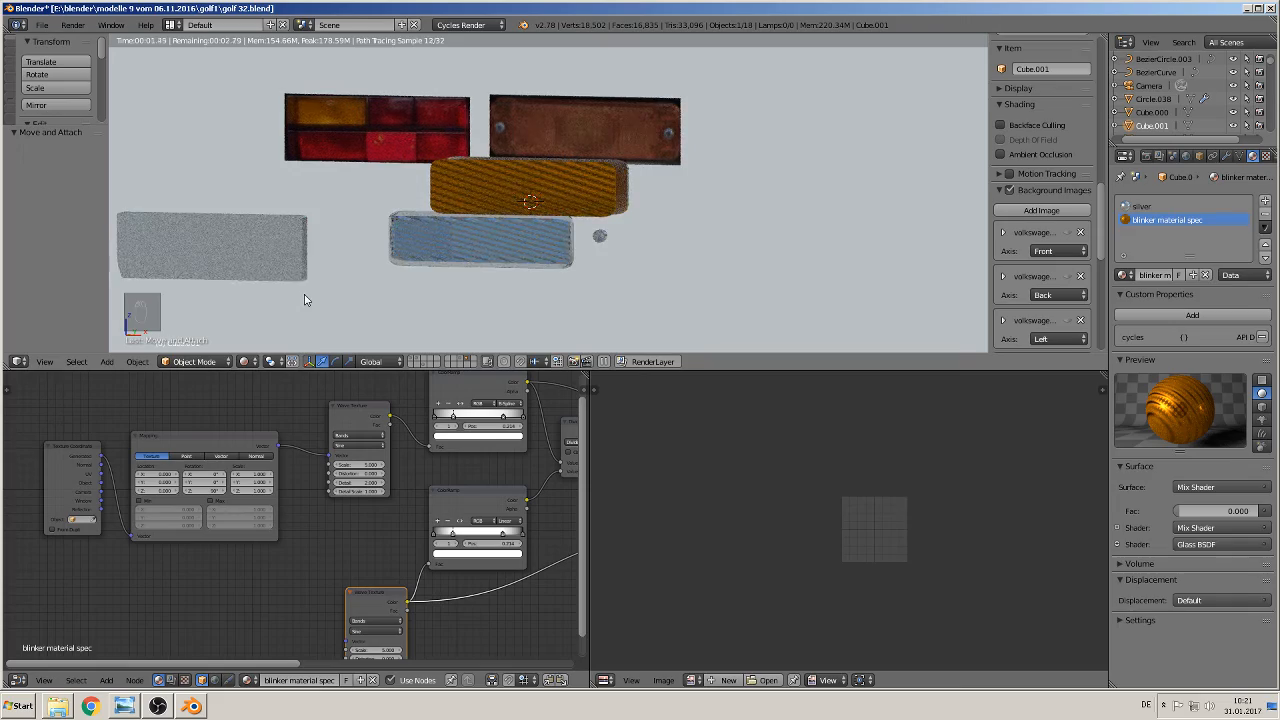
{"action": "scroll", "coordinate": [620, 240], "scroll_direction": "up", "scroll_amount": 5}
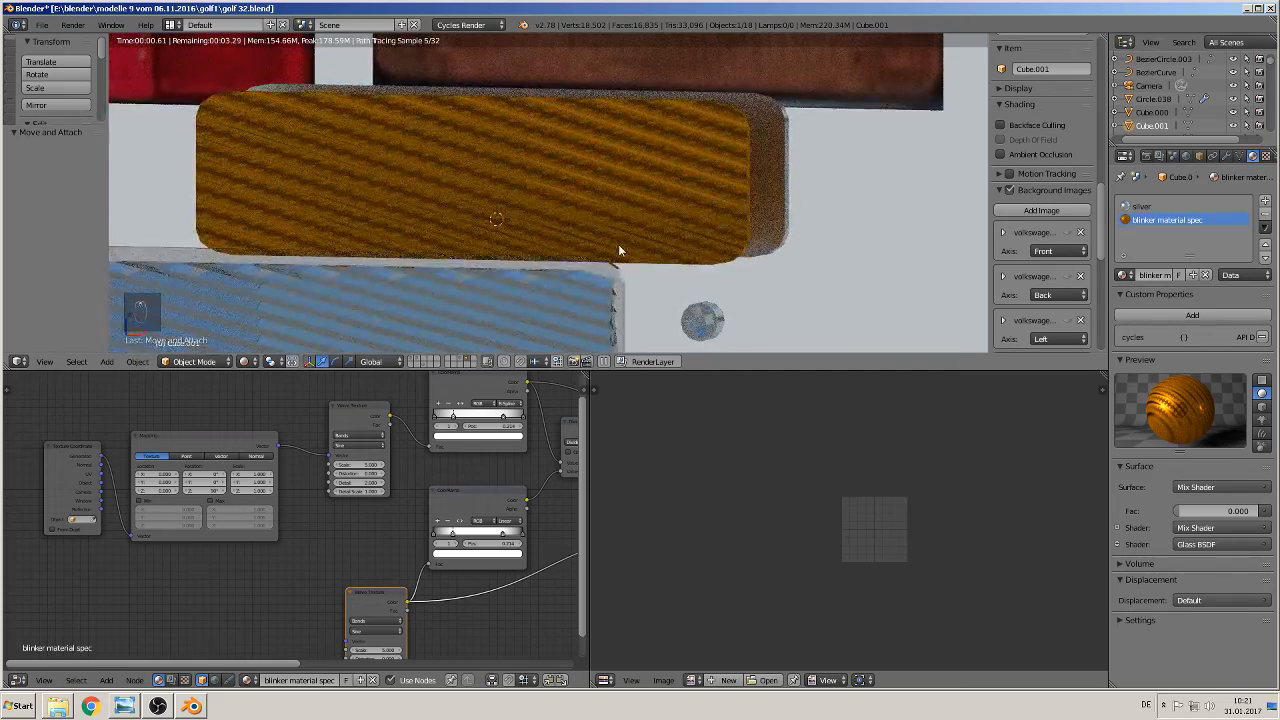
Move the upper ColorRamp's outer black stops slightly inward, with the last stop at position 0.959
{"action": "scroll", "coordinate": [636, 248], "scroll_direction": "up", "scroll_amount": 3}
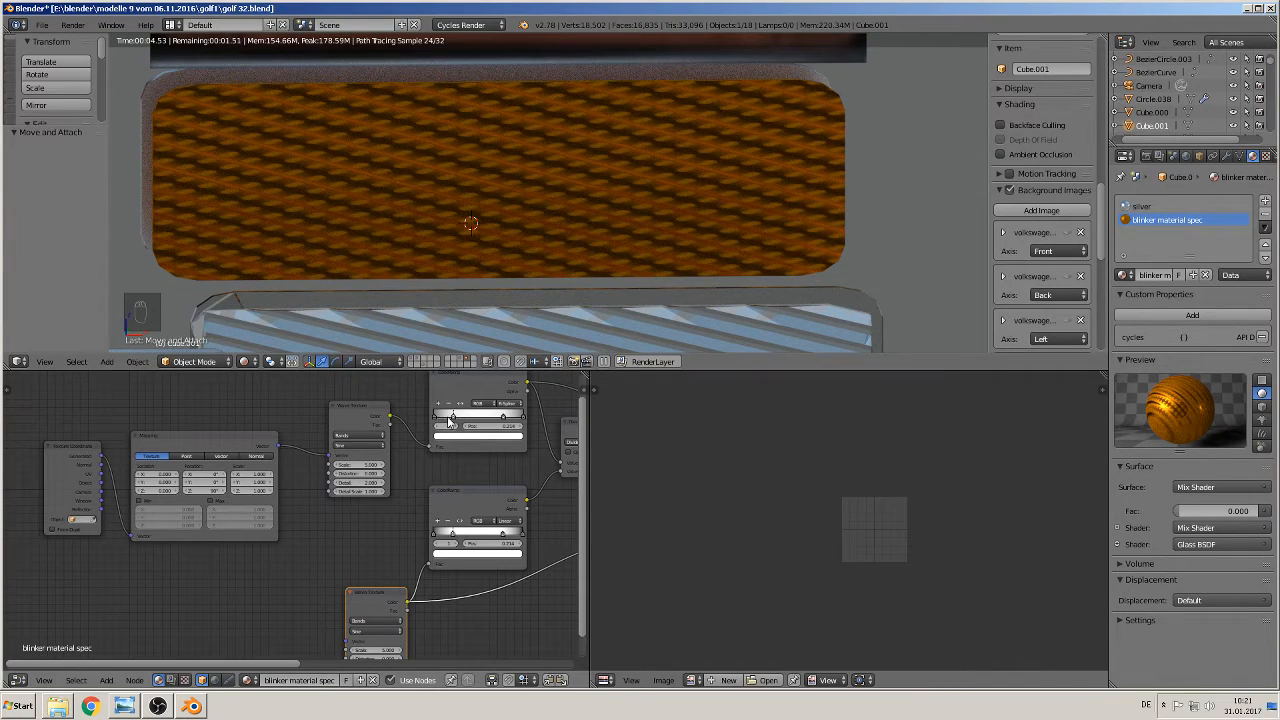
{"action": "left_click_drag", "start_coordinate": [435, 418], "coordinate": [440, 418]}
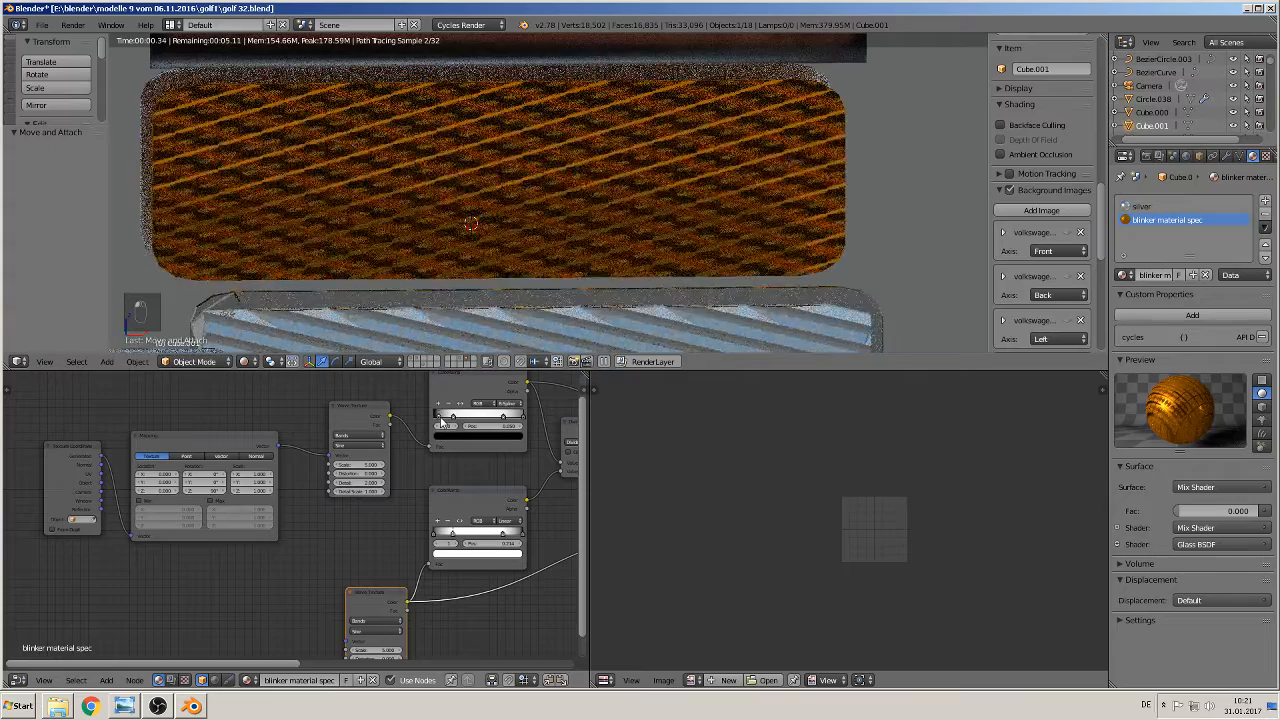
{"action": "left_click", "coordinate": [521, 420]}
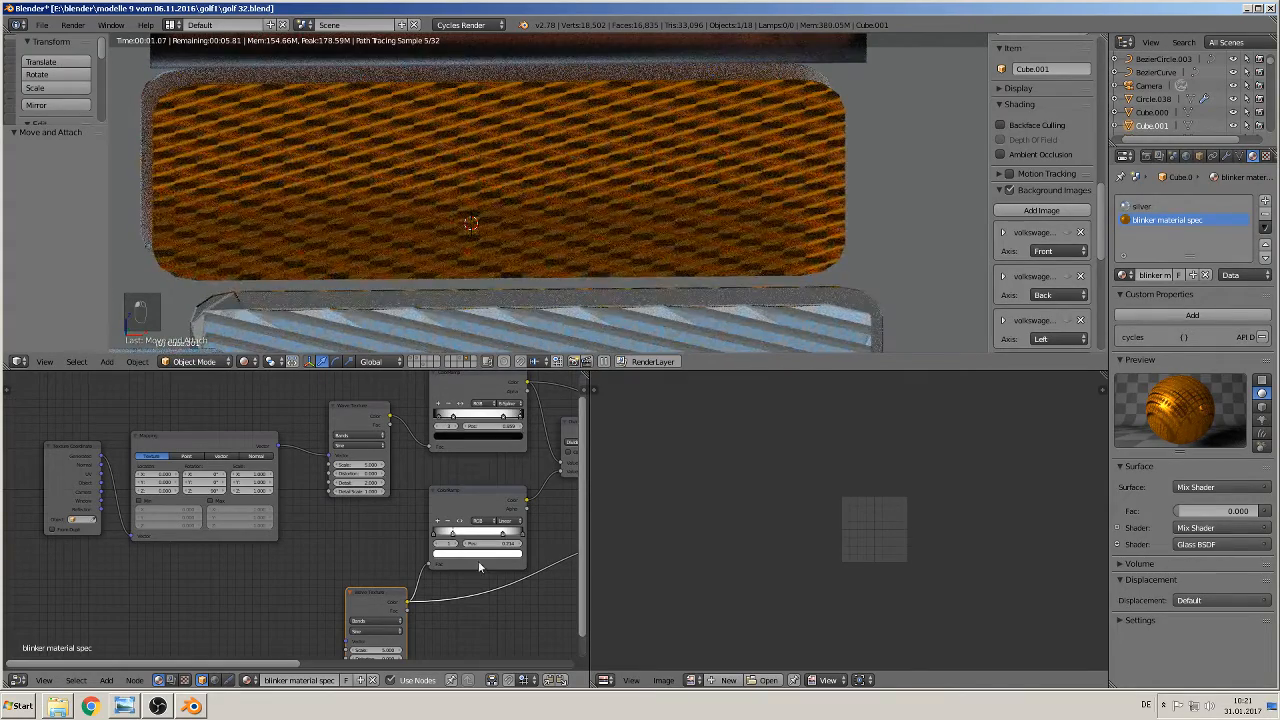
Move the lower ColorRamp's outer black stops slightly inward, to positions 0.023 and 0.986
{"action": "left_click_drag", "start_coordinate": [434, 536], "coordinate": [436, 535]}
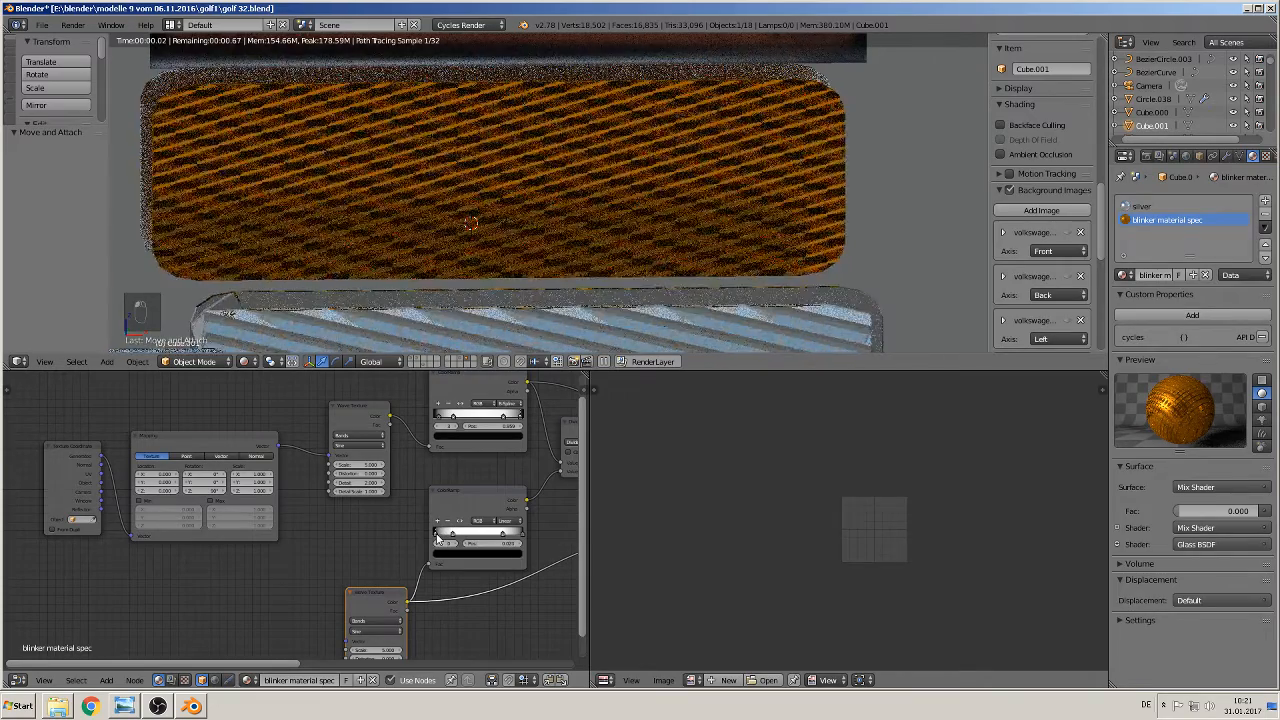
{"action": "left_click", "coordinate": [520, 540]}
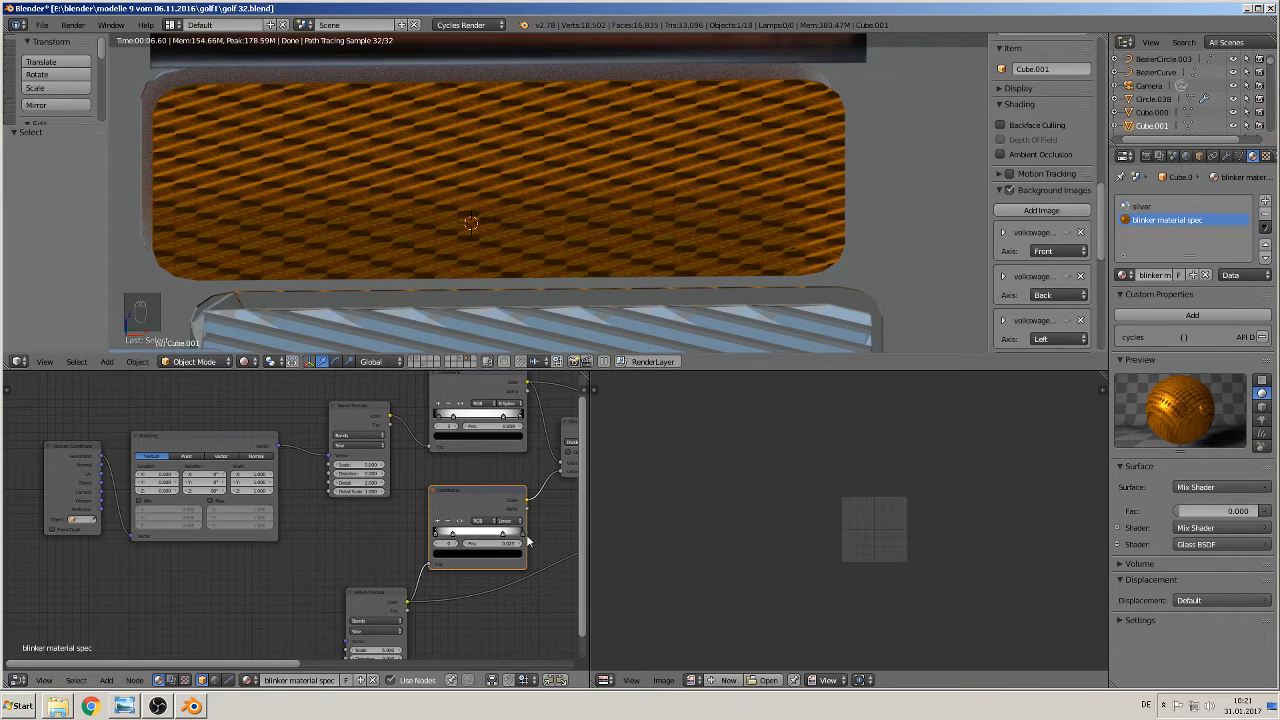
{"action": "scroll", "coordinate": [530, 543], "scroll_direction": "up", "scroll_amount": 4}
{"action": "middle_click_drag", "start_coordinate": [534, 548], "coordinate": [267, 483]}
{"action": "scroll", "coordinate": [268, 485], "scroll_direction": "up", "scroll_amount": 2}
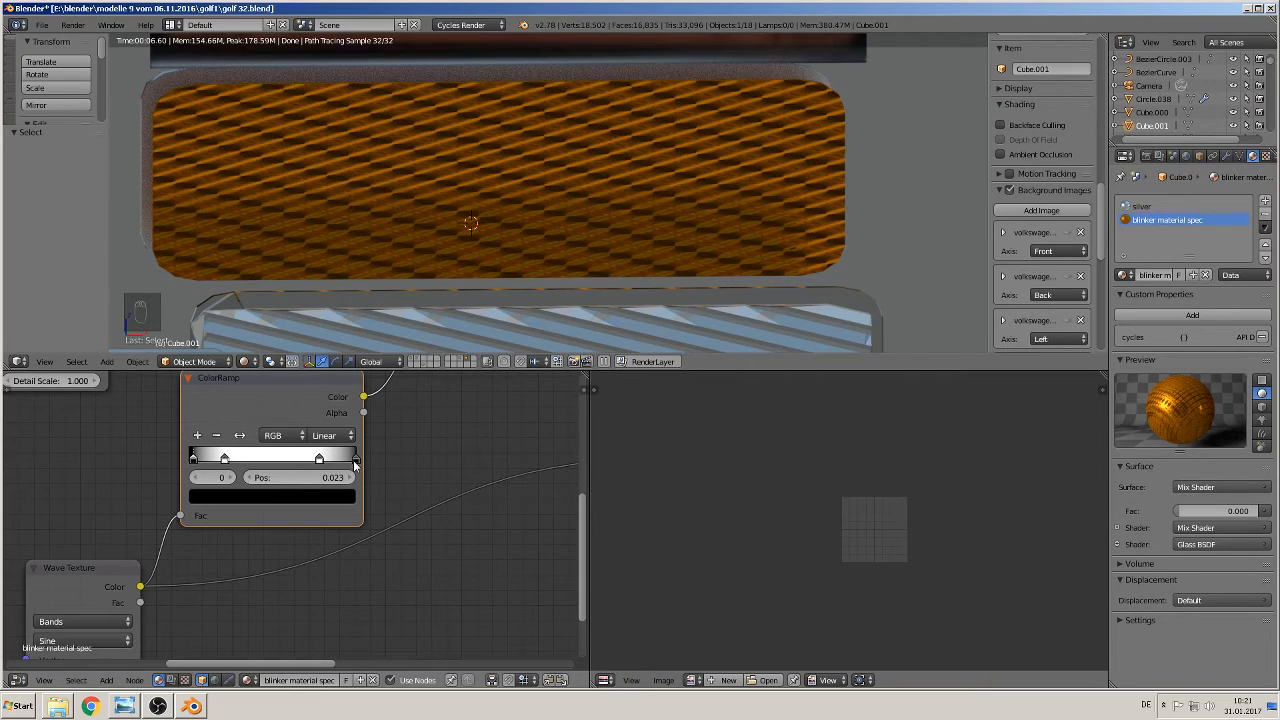
{"action": "left_click", "coordinate": [353, 460]}
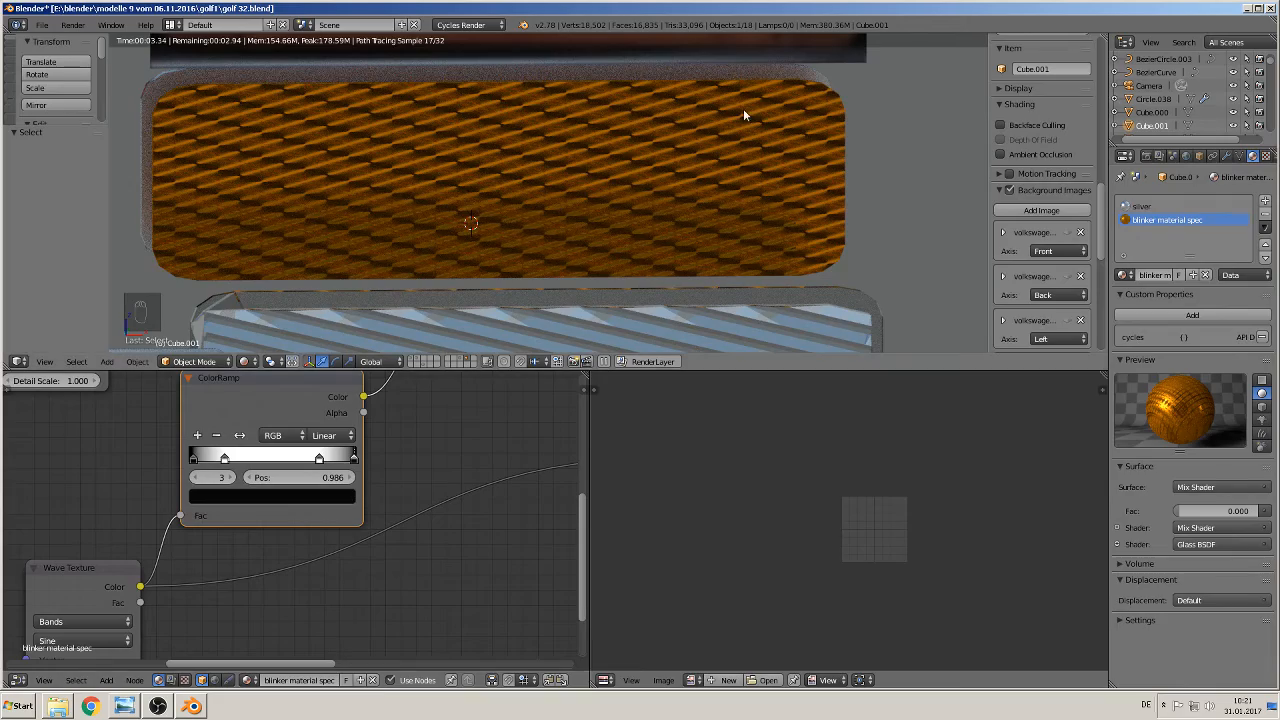
Try a Scale of 3 on the upper Wave Texture node to coarsen the stripes
{"action": "scroll", "coordinate": [577, 204], "scroll_direction": "down", "scroll_amount": 2}
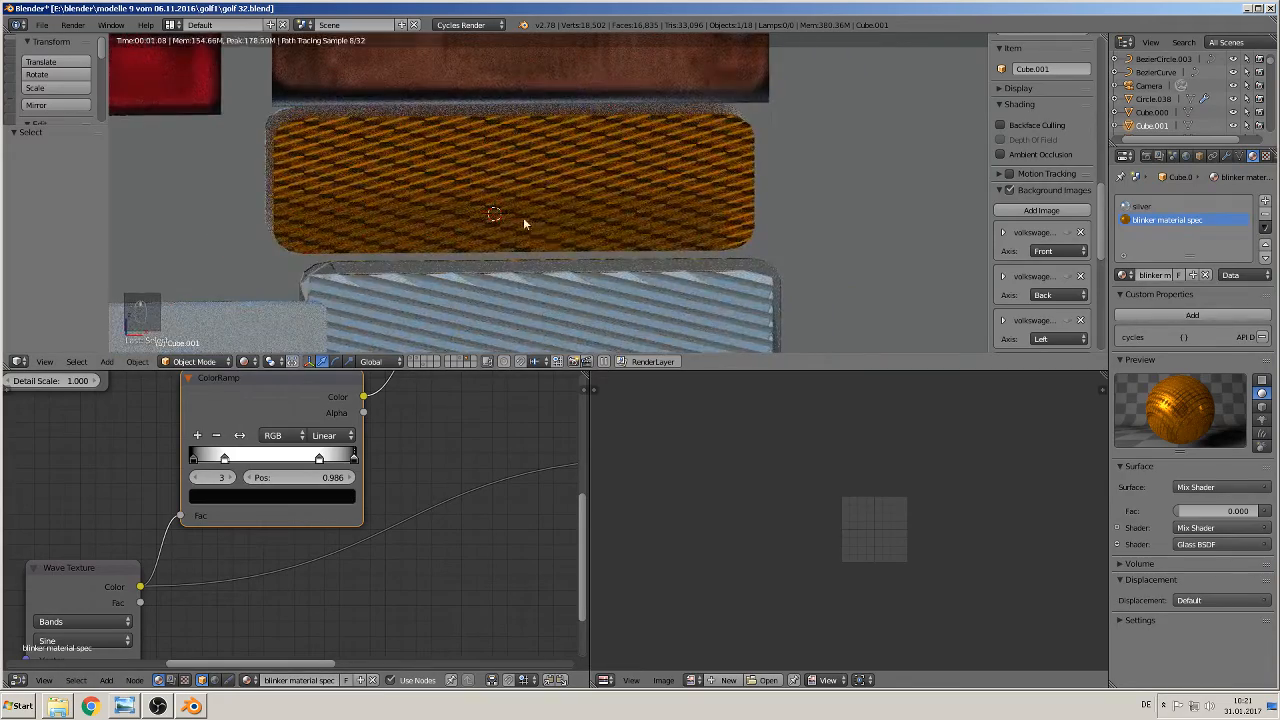
{"action": "middle_click_drag", "start_coordinate": [523, 219], "coordinate": [517, 219]}
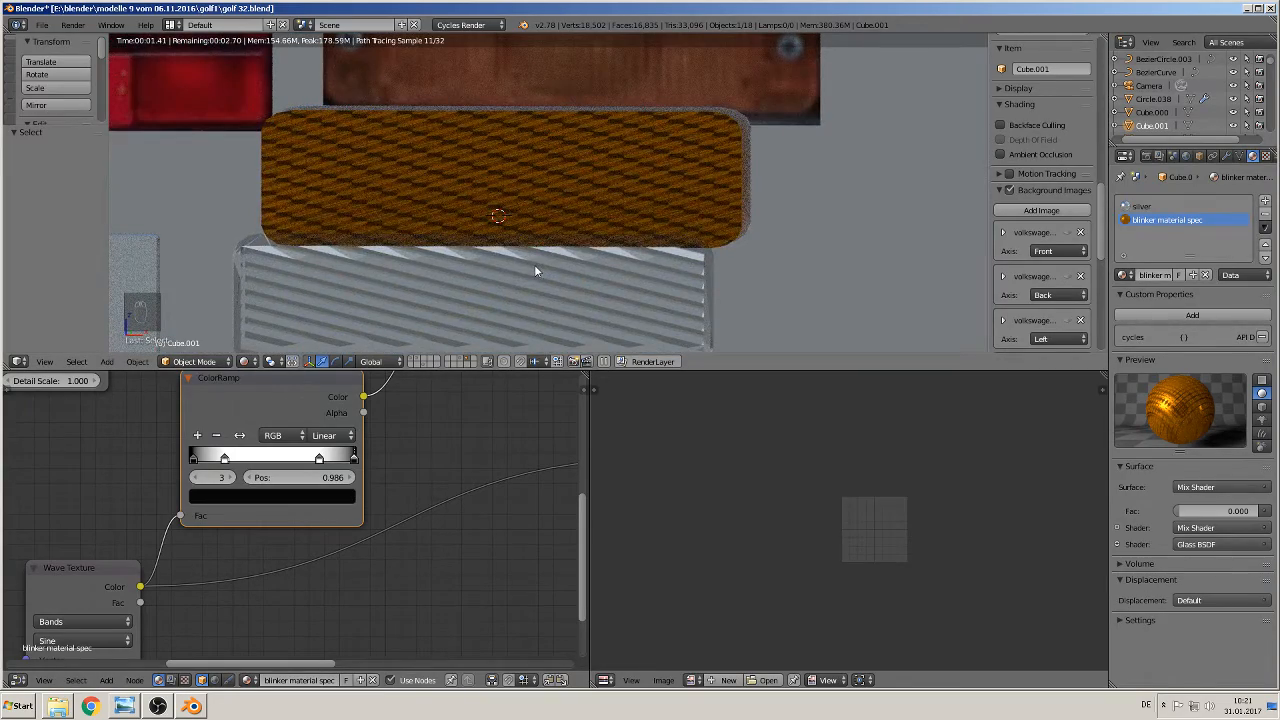
{"action": "scroll", "coordinate": [274, 503], "scroll_direction": "down", "scroll_amount": 3}
{"action": "middle_click_drag", "start_coordinate": [145, 459], "coordinate": [298, 547]}
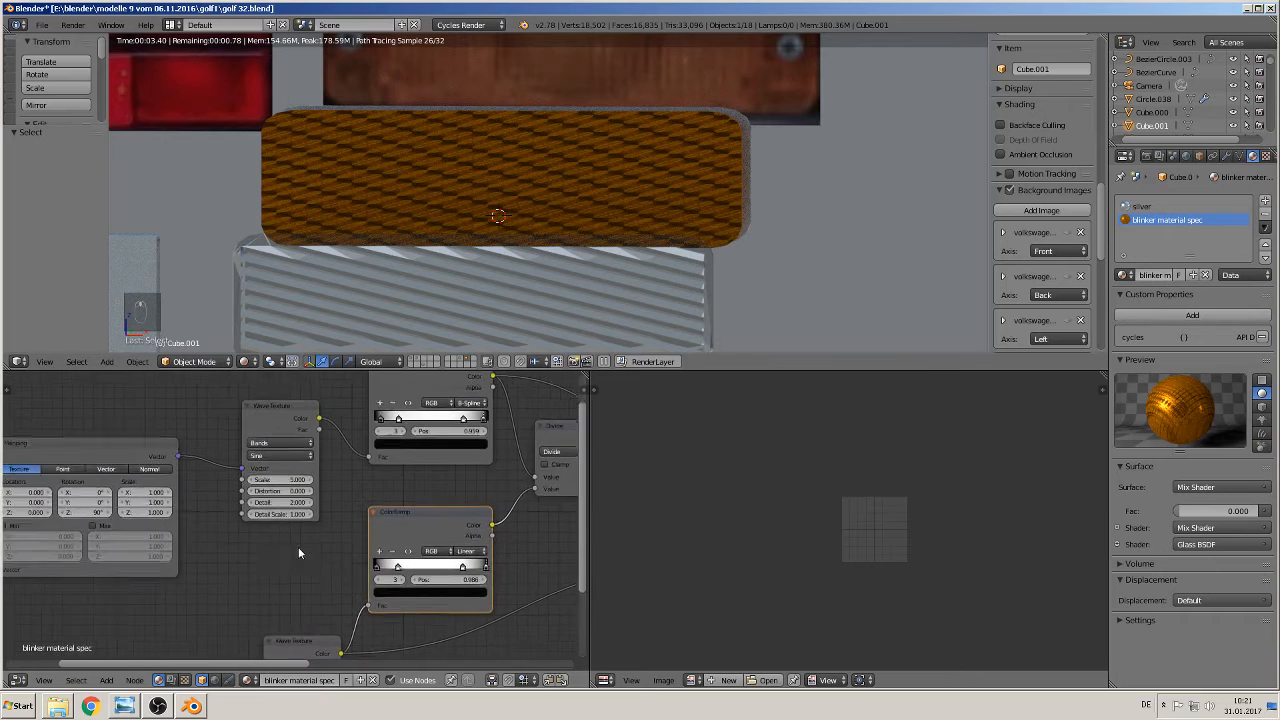
{"action": "scroll", "coordinate": [288, 523], "scroll_direction": "up", "scroll_amount": 2}
{"action": "left_click", "coordinate": [296, 467]}
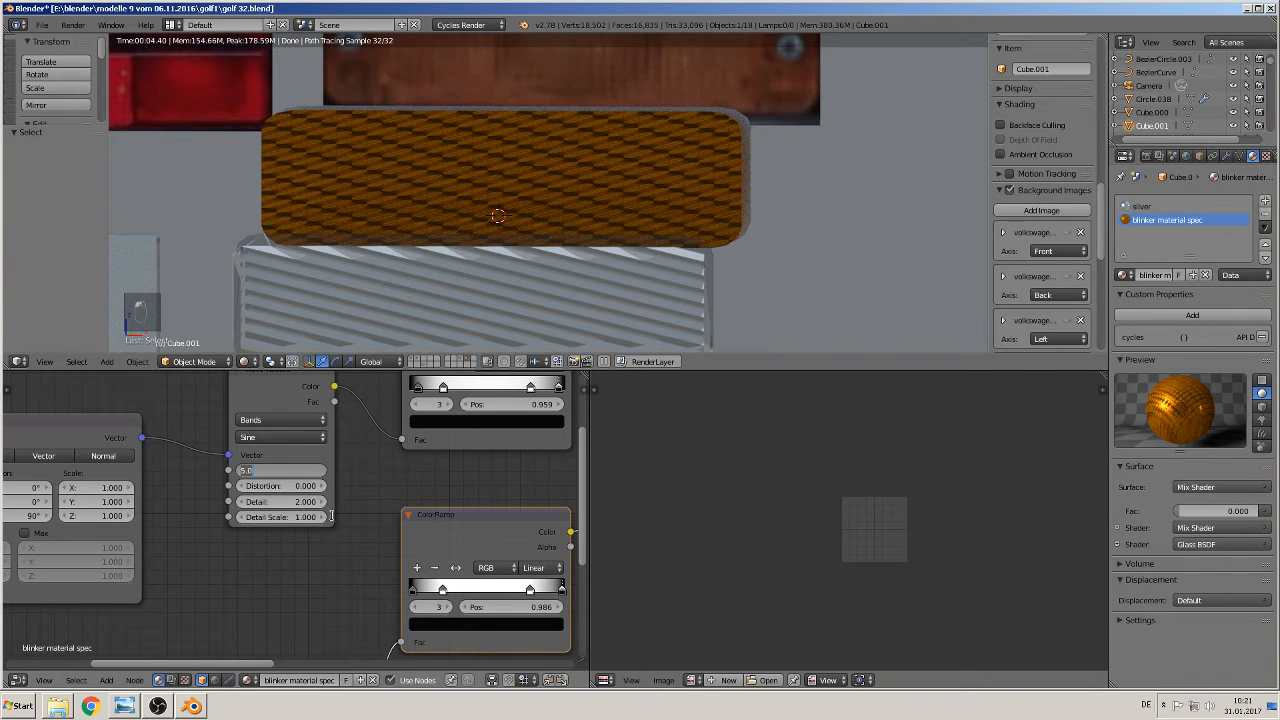
{"action": "type", "text": "3"}
{"action": "key", "text": "Return"}
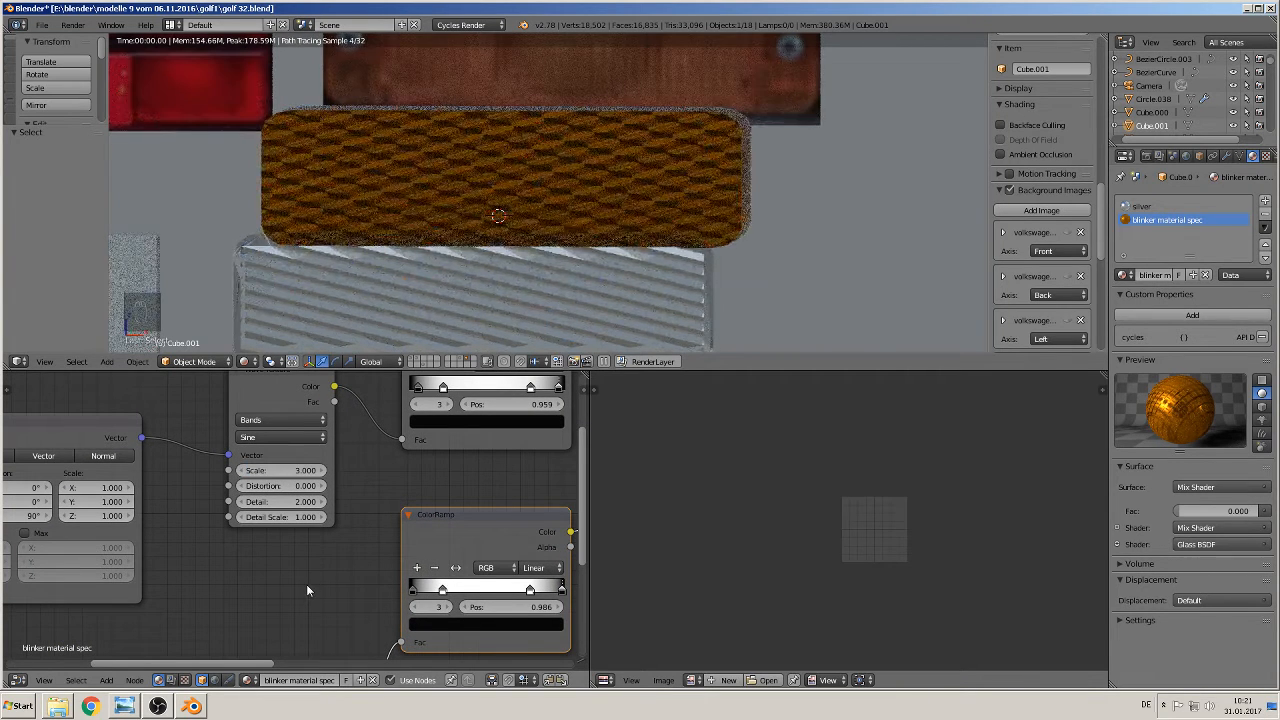
Set the Scale of both Wave Texture nodes to 7
{"action": "left_click", "coordinate": [294, 467]}
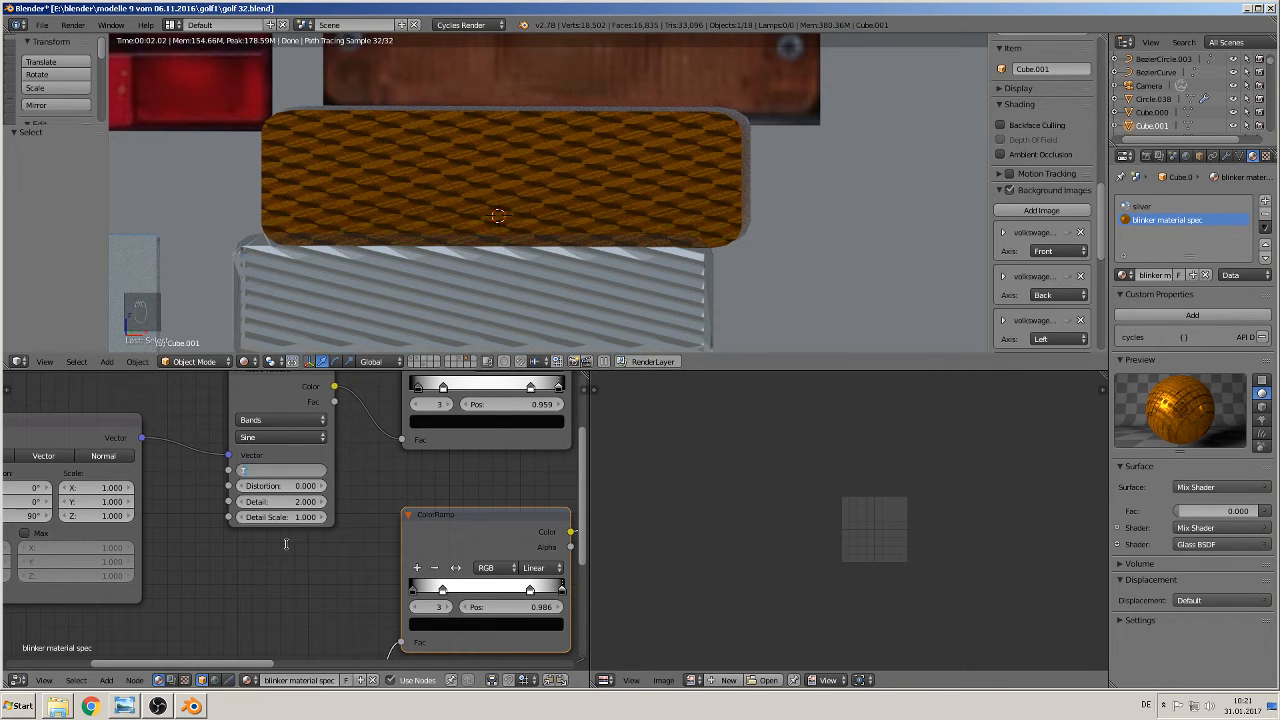
{"action": "type", "text": "7"}
{"action": "key", "text": "Return"}
{"action": "scroll", "coordinate": [304, 533], "scroll_direction": "down", "scroll_amount": 2}
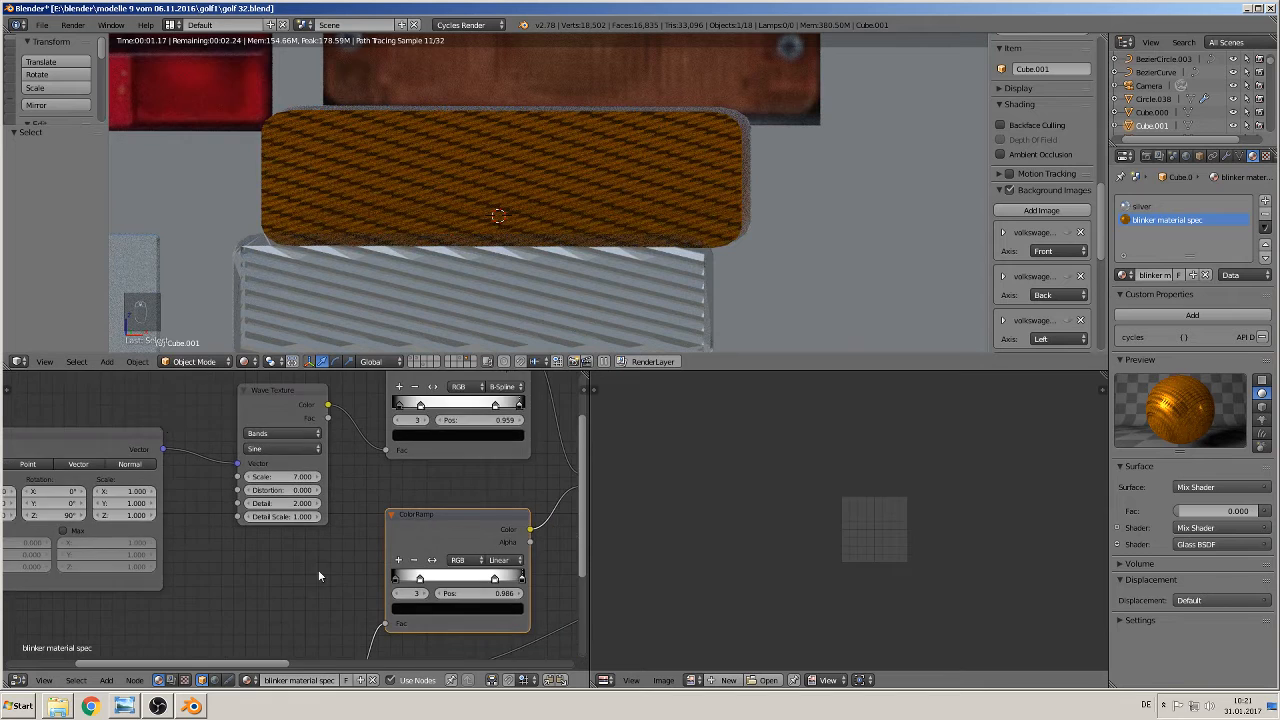
{"action": "middle_click_drag", "start_coordinate": [318, 576], "coordinate": [222, 518]}
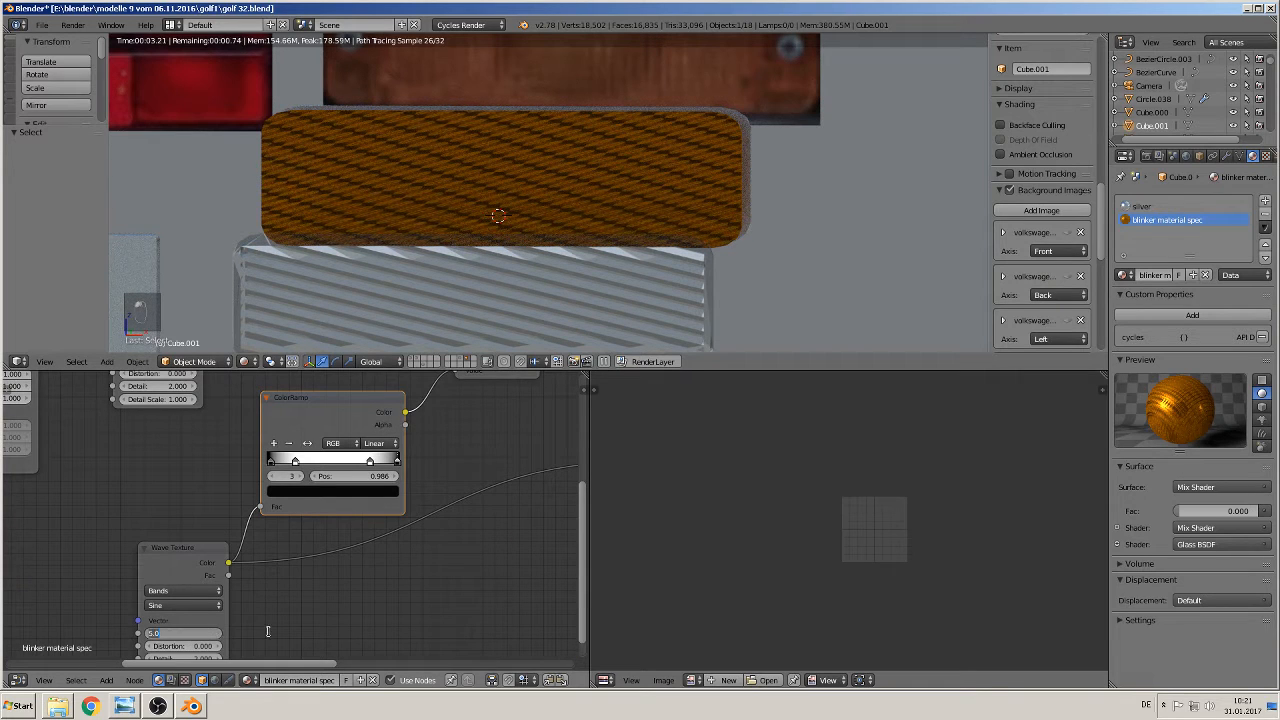
{"action": "key", "text": "Return"}
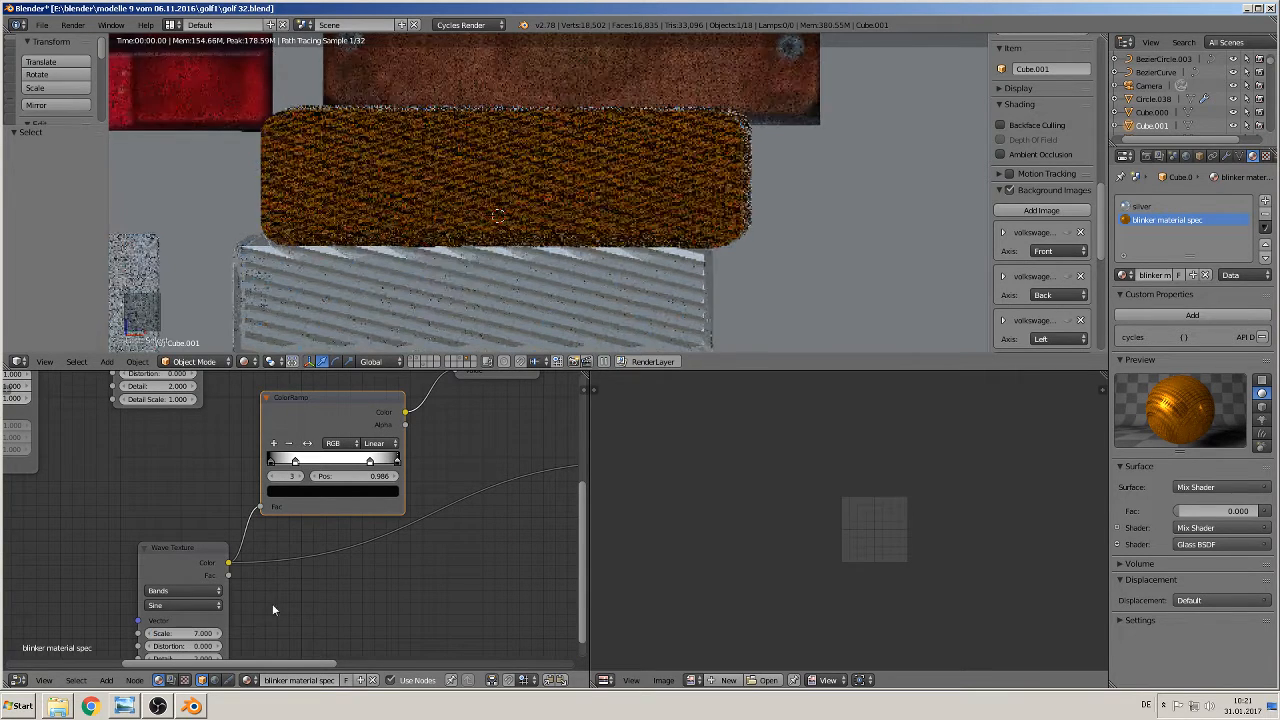
Examine the rendered stripe pattern on the orange plate, and return the viewport to Material shading
{"action": "scroll", "coordinate": [499, 261], "scroll_direction": "up", "scroll_amount": 2}
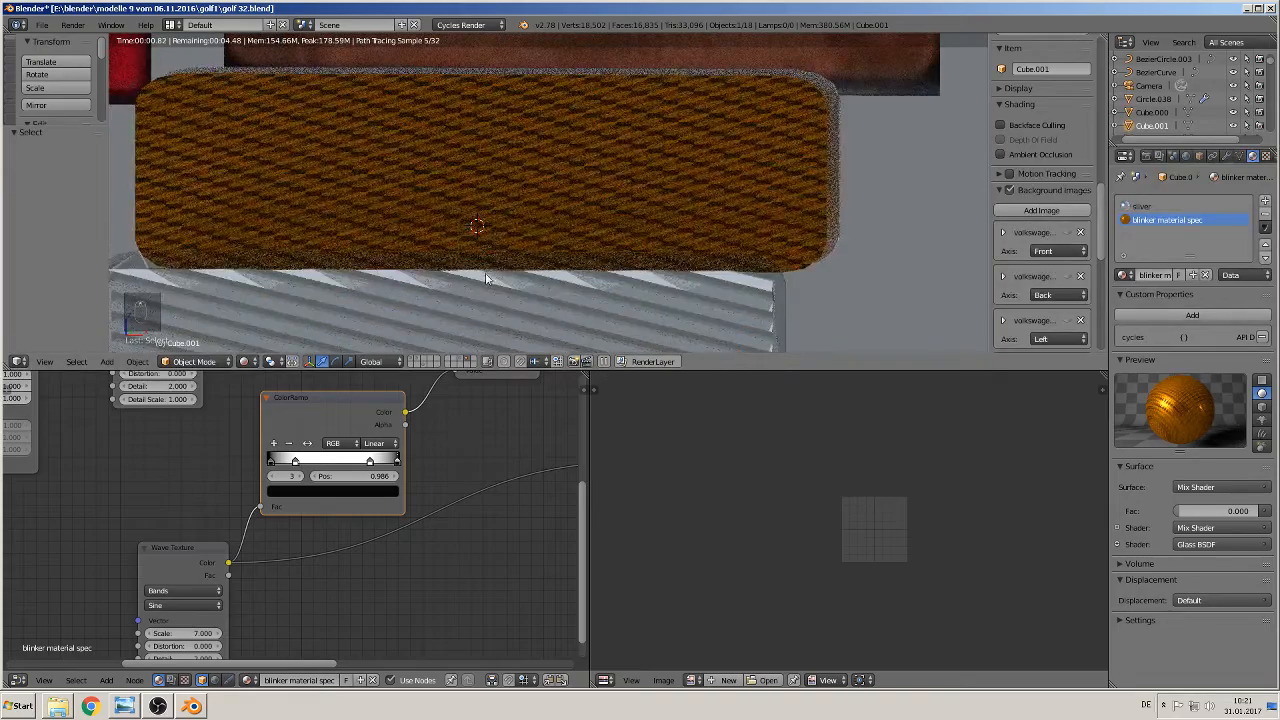
{"action": "middle_click_drag", "start_coordinate": [490, 275], "coordinate": [271, 305]}
{"action": "left_click", "coordinate": [248, 361]}
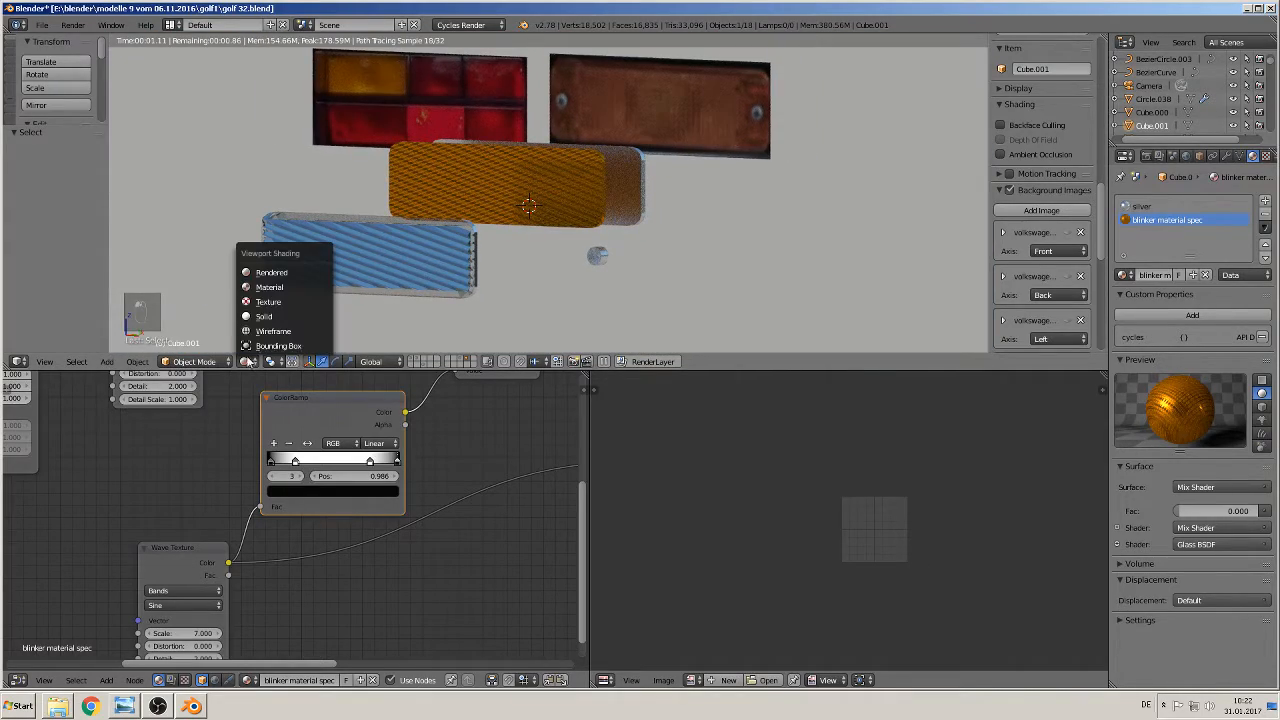
{"action": "left_click", "coordinate": [270, 290]}
Move the white ribbed glass cover along the Y axis up against the front of the orange plate
{"action": "right_click", "coordinate": [370, 270]}
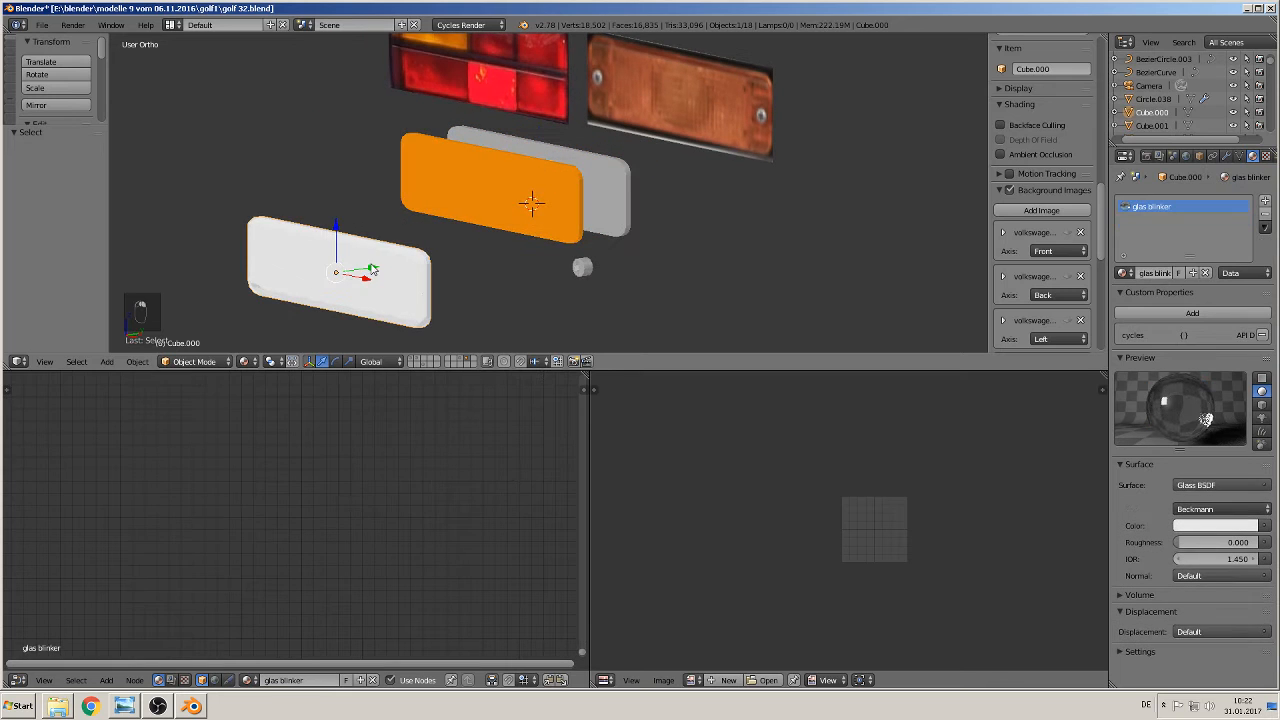
{"action": "key", "text": "Tab"}
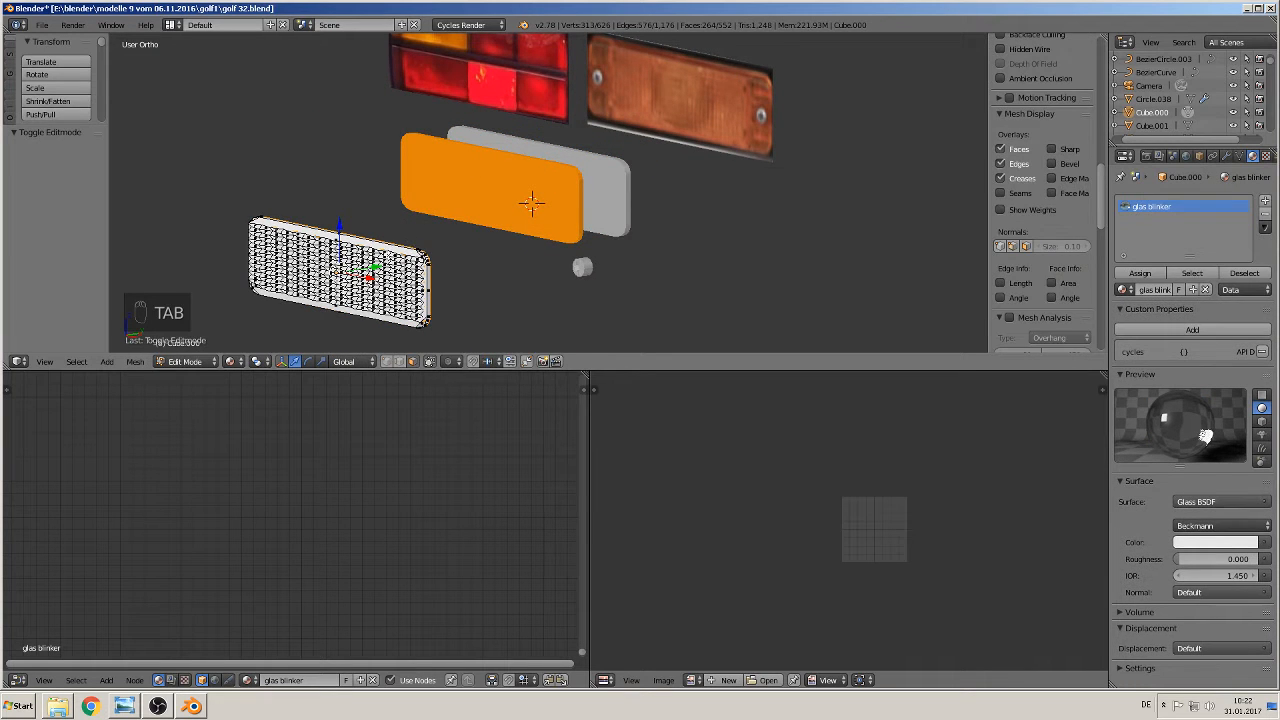
{"action": "key", "text": "Tab"}
{"action": "mouse_move", "coordinate": [373, 273]}
{"action": "middle_mouse_down"}
{"action": "mouse_move", "coordinate": [289, 303]}
{"action": "mouse_move", "coordinate": [362, 287]}
{"action": "middle_mouse_up"}
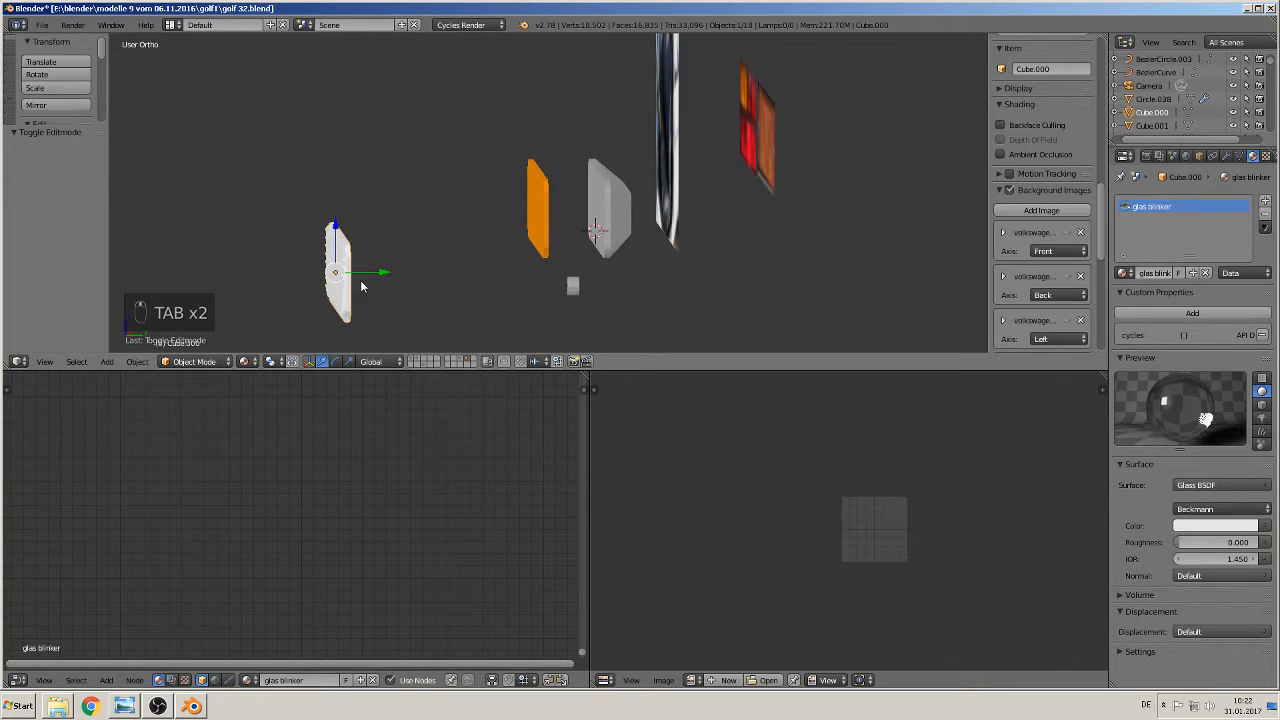
{"action": "left_click_drag", "start_coordinate": [373, 273], "coordinate": [530, 172]}
{"action": "left_click_drag", "start_coordinate": [573, 213], "coordinate": [572, 214]}
Switch the viewport to Rendered shading and examine the ribbed glass over the orange plate and the glass's shader nodes
{"action": "middle_click_drag", "start_coordinate": [543, 220], "coordinate": [663, 217]}
{"action": "middle_click_drag", "start_coordinate": [583, 217], "coordinate": [408, 203], "text": "shift"}
{"action": "scroll", "coordinate": [409, 207], "scroll_direction": "up", "scroll_amount": 2}
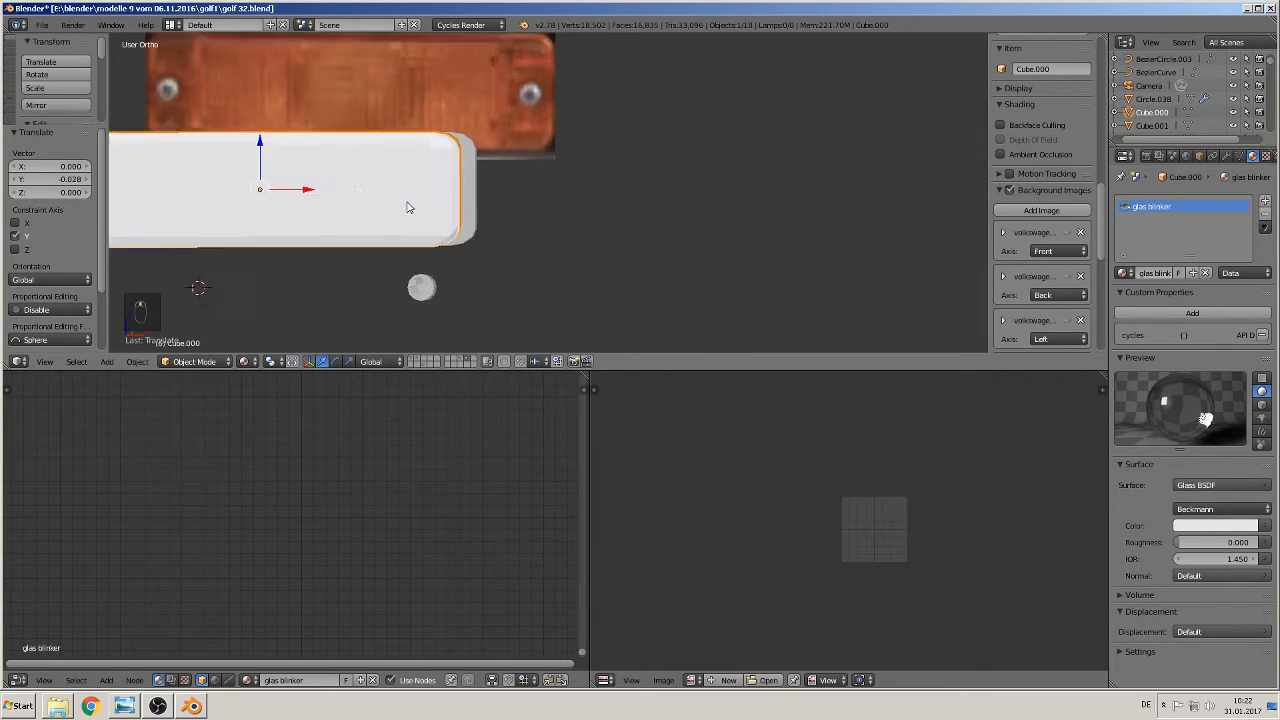
{"action": "scroll", "coordinate": [407, 207], "scroll_direction": "up", "scroll_amount": 1}
{"action": "left_click", "coordinate": [243, 362]}
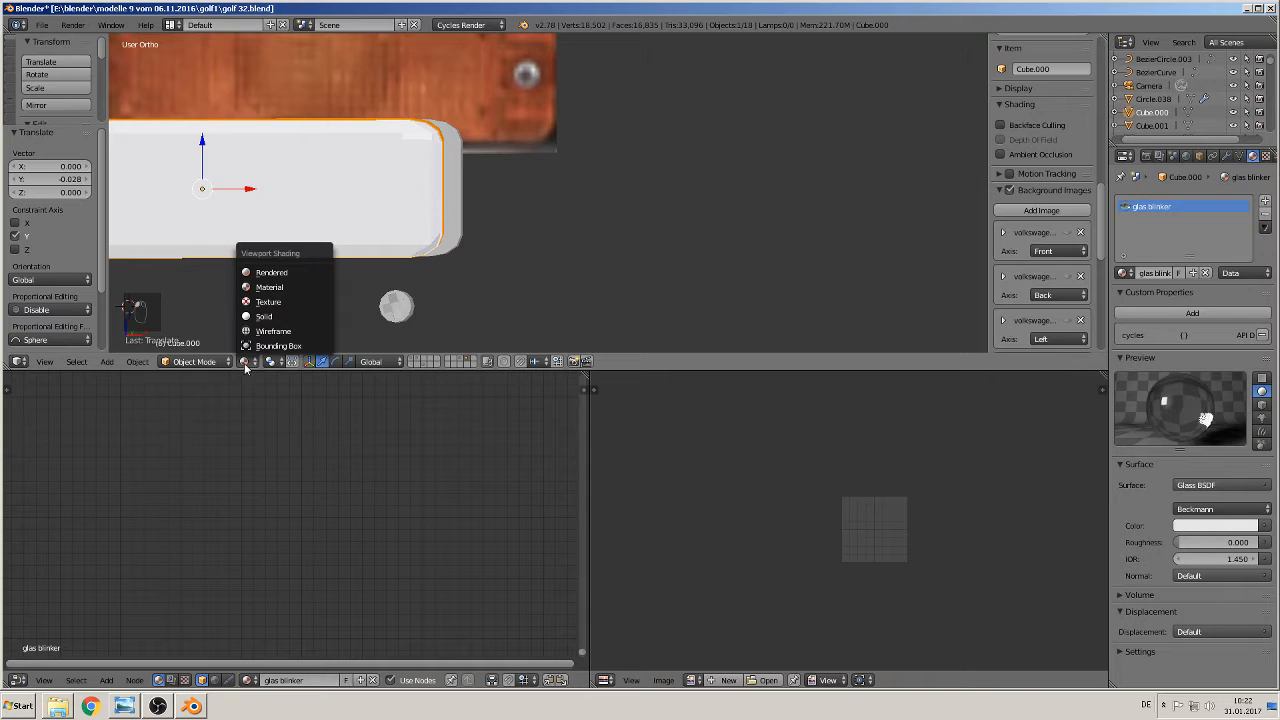
{"action": "left_click", "coordinate": [268, 271]}
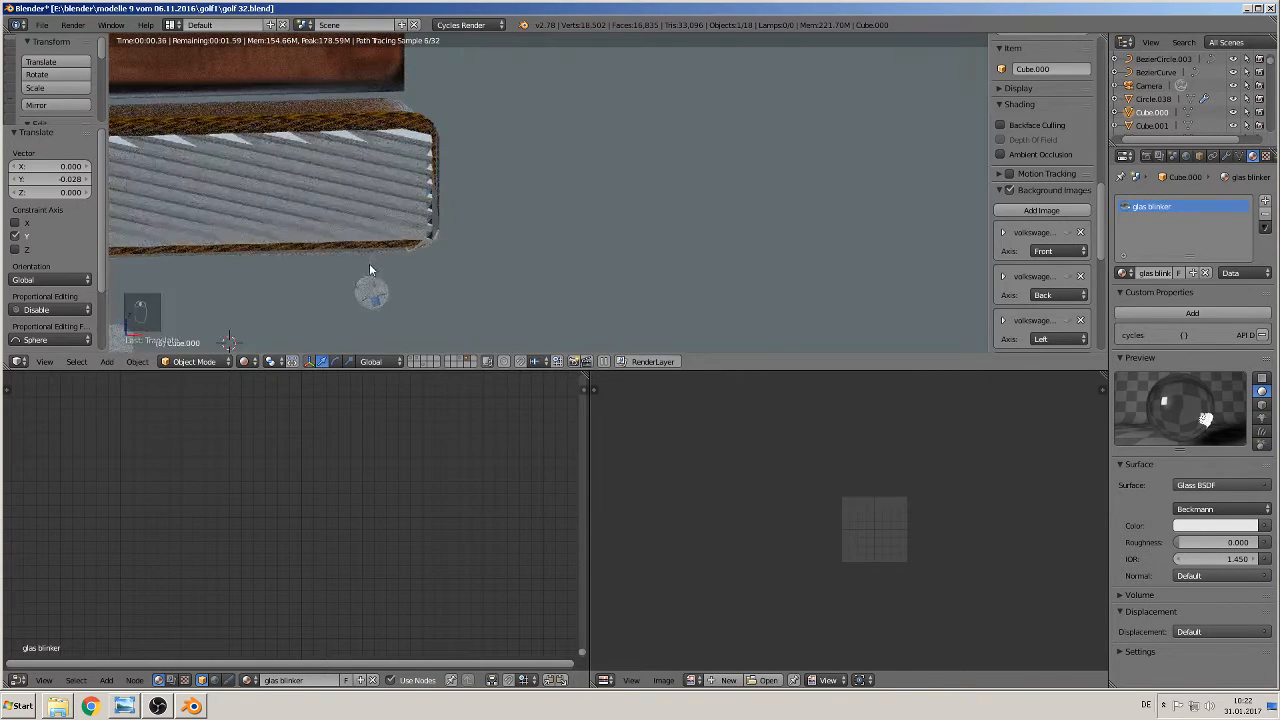
{"action": "middle_click_drag", "start_coordinate": [325, 242], "coordinate": [654, 266], "text": "shift"}
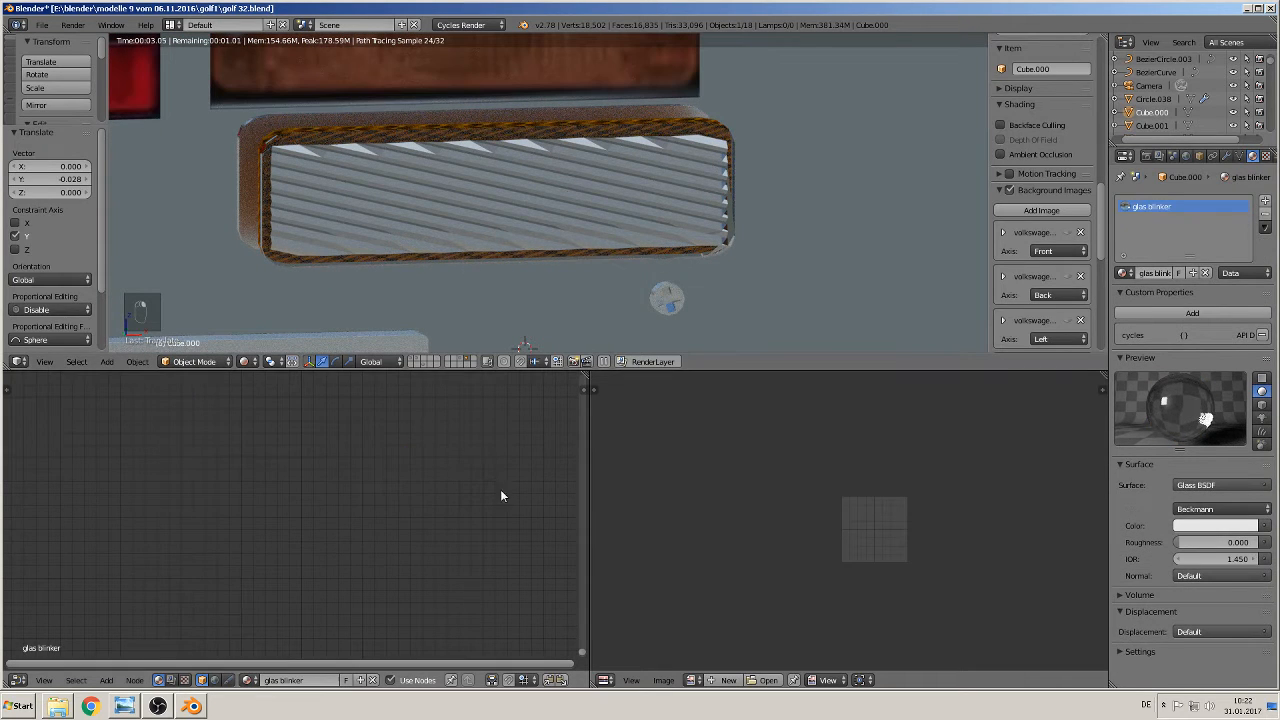
{"action": "scroll", "coordinate": [436, 540], "scroll_direction": "down", "scroll_amount": 8}
{"action": "middle_click_drag", "start_coordinate": [388, 490], "coordinate": [413, 577]}
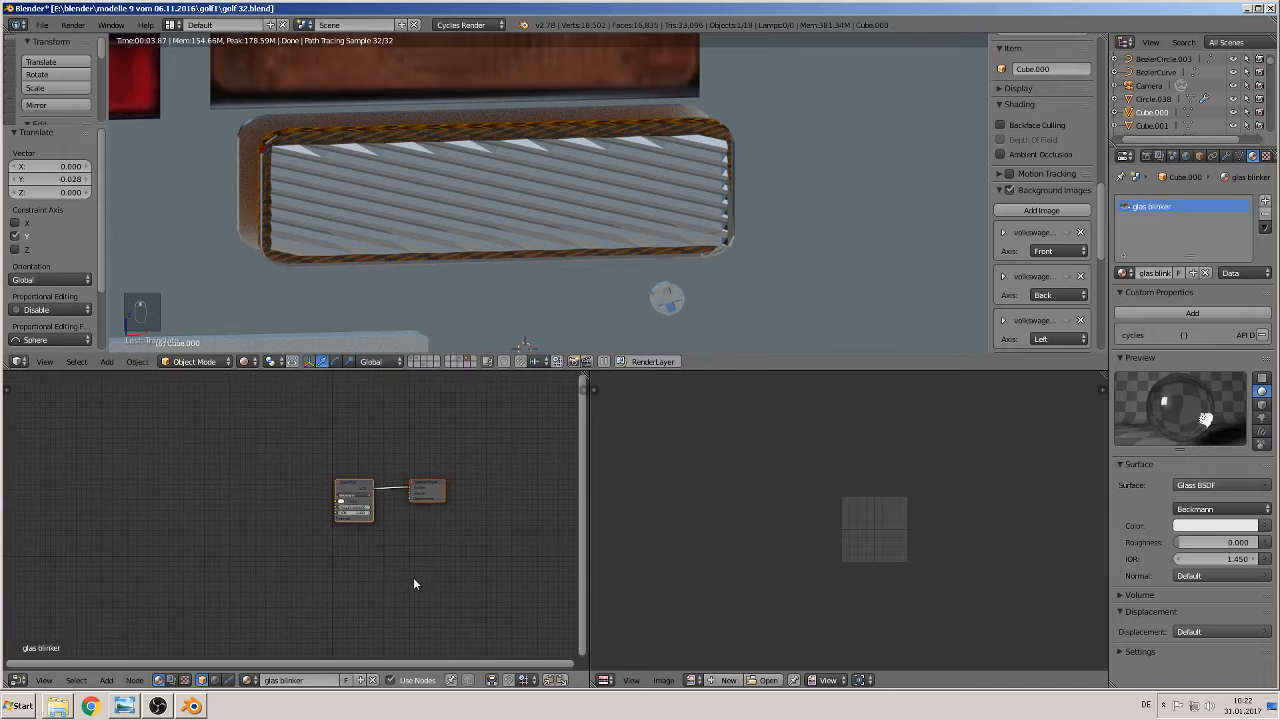
{"action": "scroll", "coordinate": [404, 558], "scroll_direction": "up", "scroll_amount": 6}
{"action": "scroll", "coordinate": [410, 556], "scroll_direction": "up", "scroll_amount": 4}
{"action": "middle_click_drag", "start_coordinate": [494, 556], "coordinate": [163, 584]}
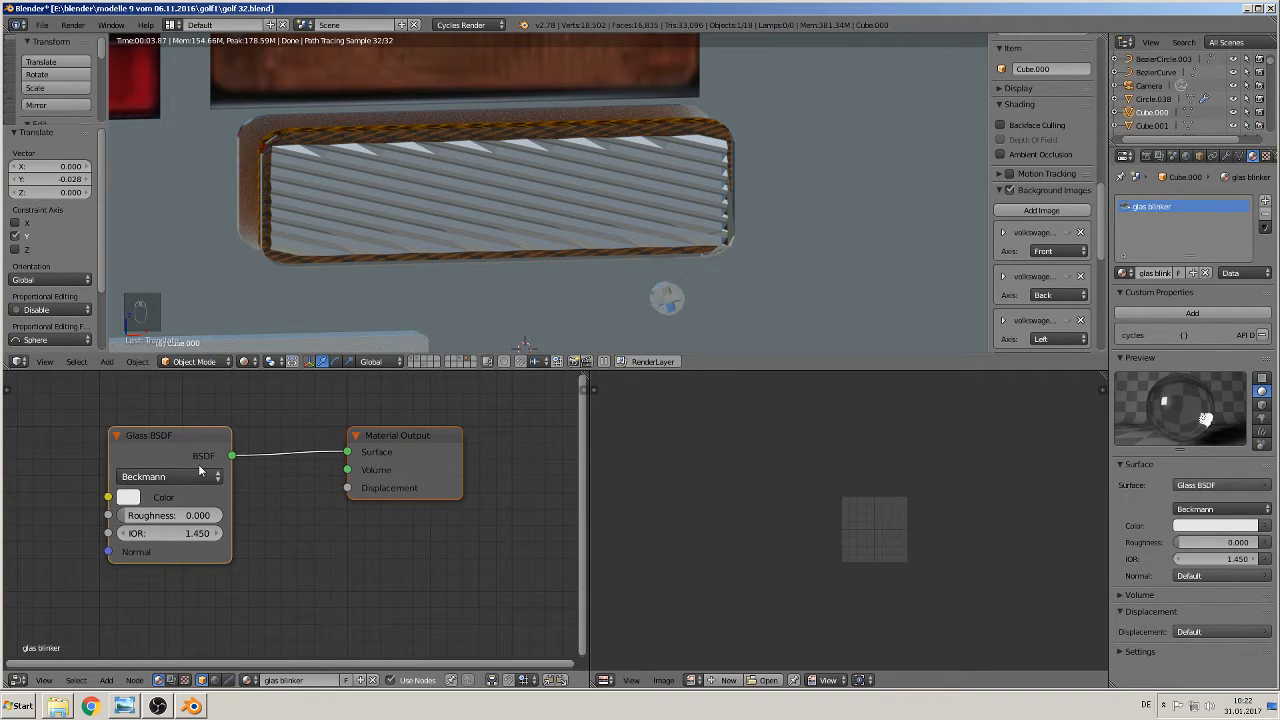
{"action": "middle_click_drag", "start_coordinate": [442, 213], "coordinate": [383, 258]}
Return to Material shading and move the orange plate about 0.9 units along the negative X axis
{"action": "right_click", "coordinate": [403, 211]}
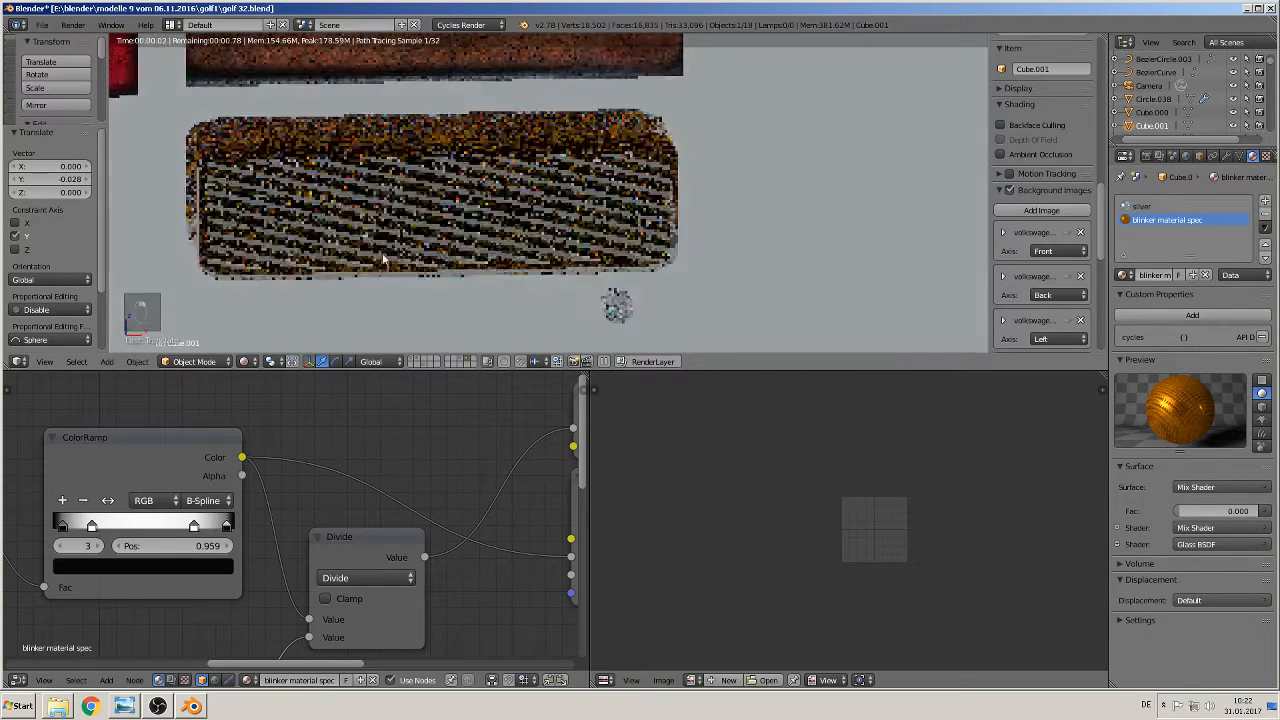
{"action": "left_click", "coordinate": [248, 360]}
{"action": "left_click", "coordinate": [270, 287]}
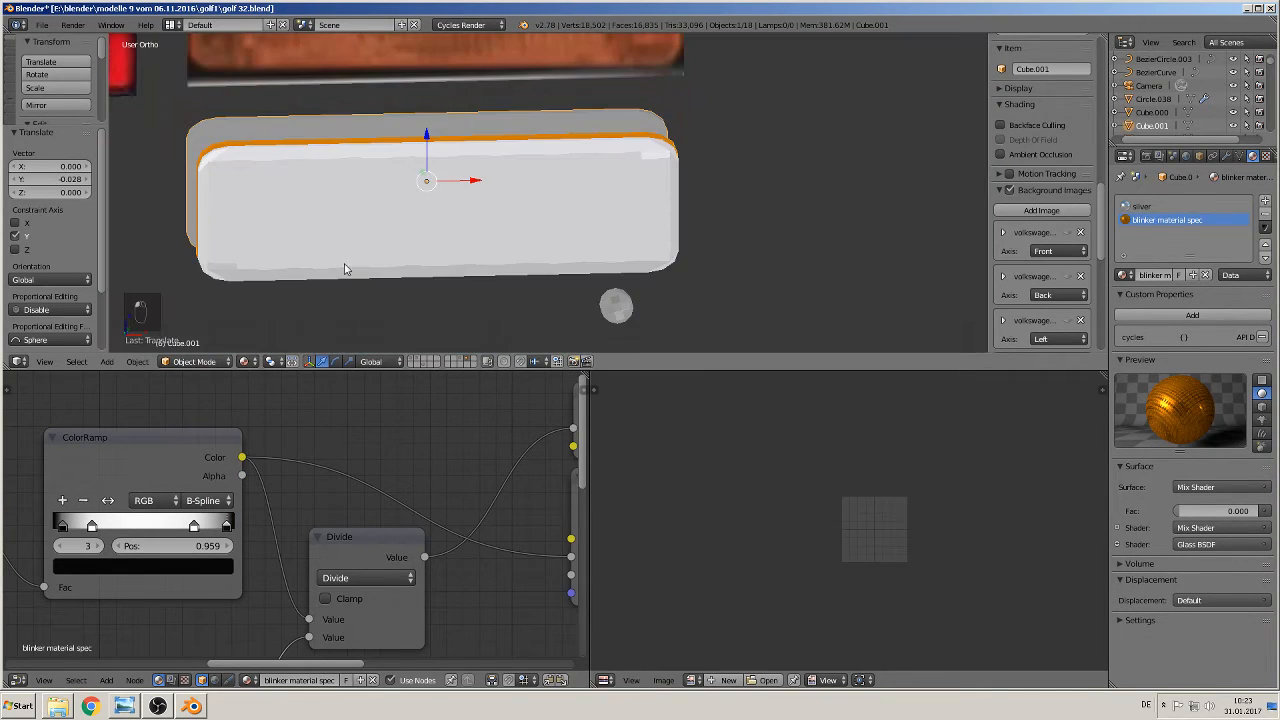
{"action": "right_click", "coordinate": [460, 186]}
{"action": "key", "text": "g"}
{"action": "key", "text": "x"}
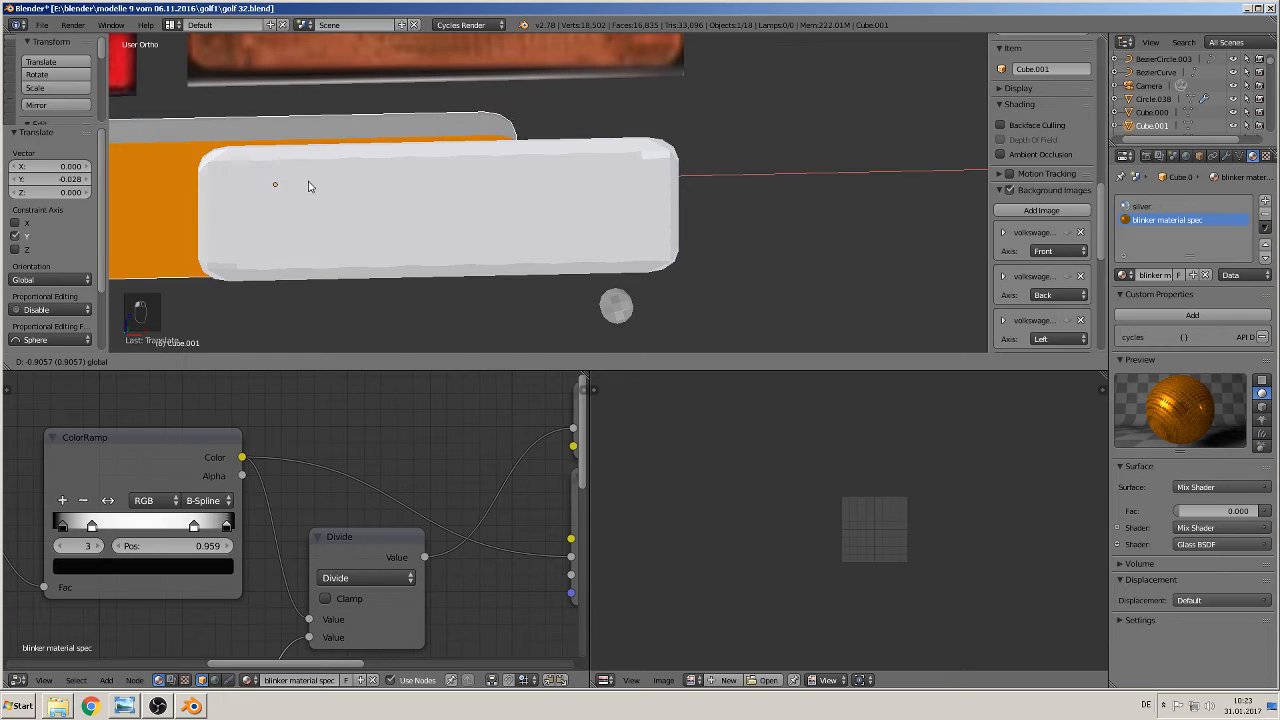
{"action": "left_click", "coordinate": [277, 183]}
Move the white ribbed glass cover 3.174 units along the X axis, clear of the orange plate
{"action": "key", "text": "g"}
{"action": "key", "text": "x"}
{"action": "key", "text": "Return"}
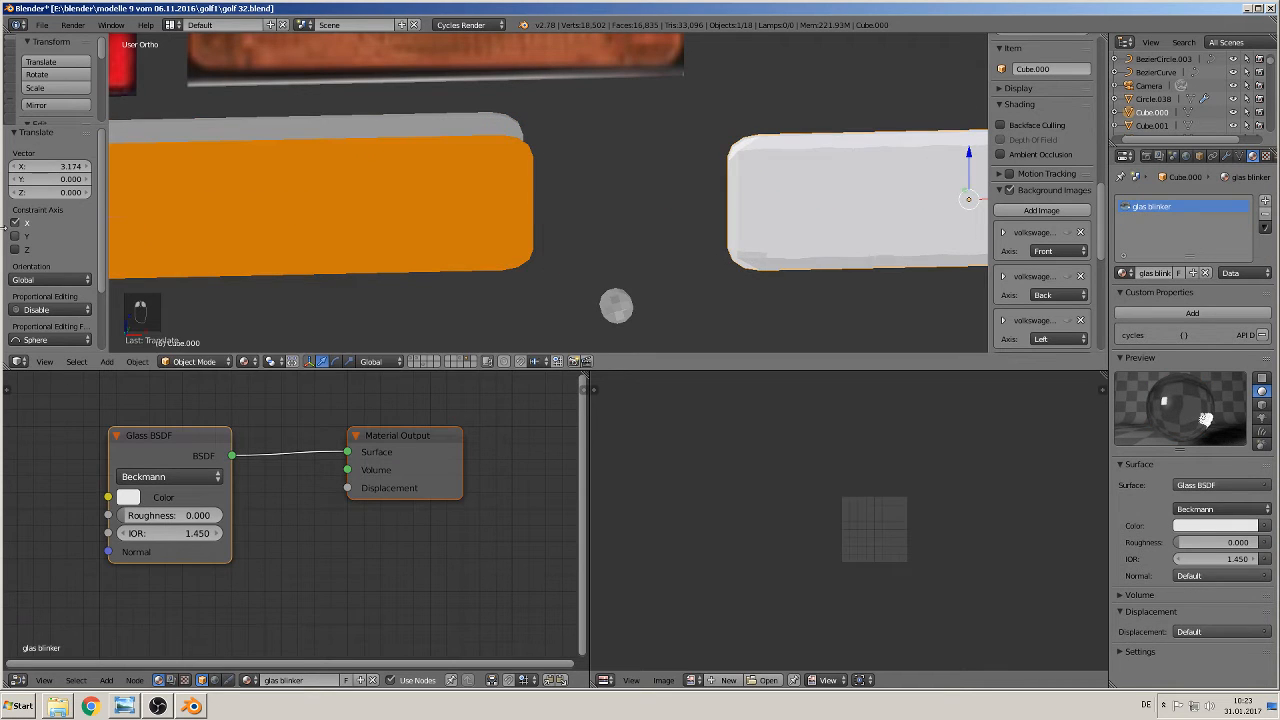
Select the orange plate and switch the viewport to Rendered shading to examine it without the glass cover
{"action": "right_click", "coordinate": [393, 204]}
{"action": "middle_click_drag", "start_coordinate": [375, 298], "coordinate": [706, 267], "text": "shift"}
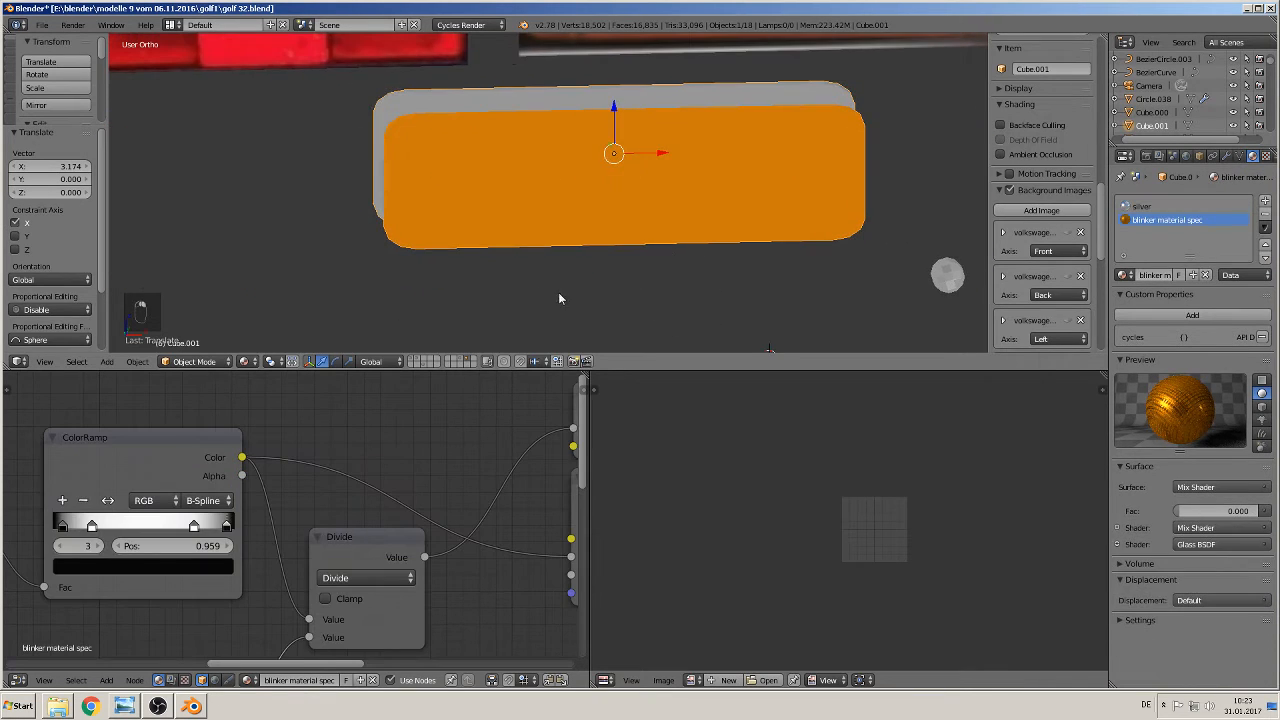
{"action": "left_click", "coordinate": [255, 363]}
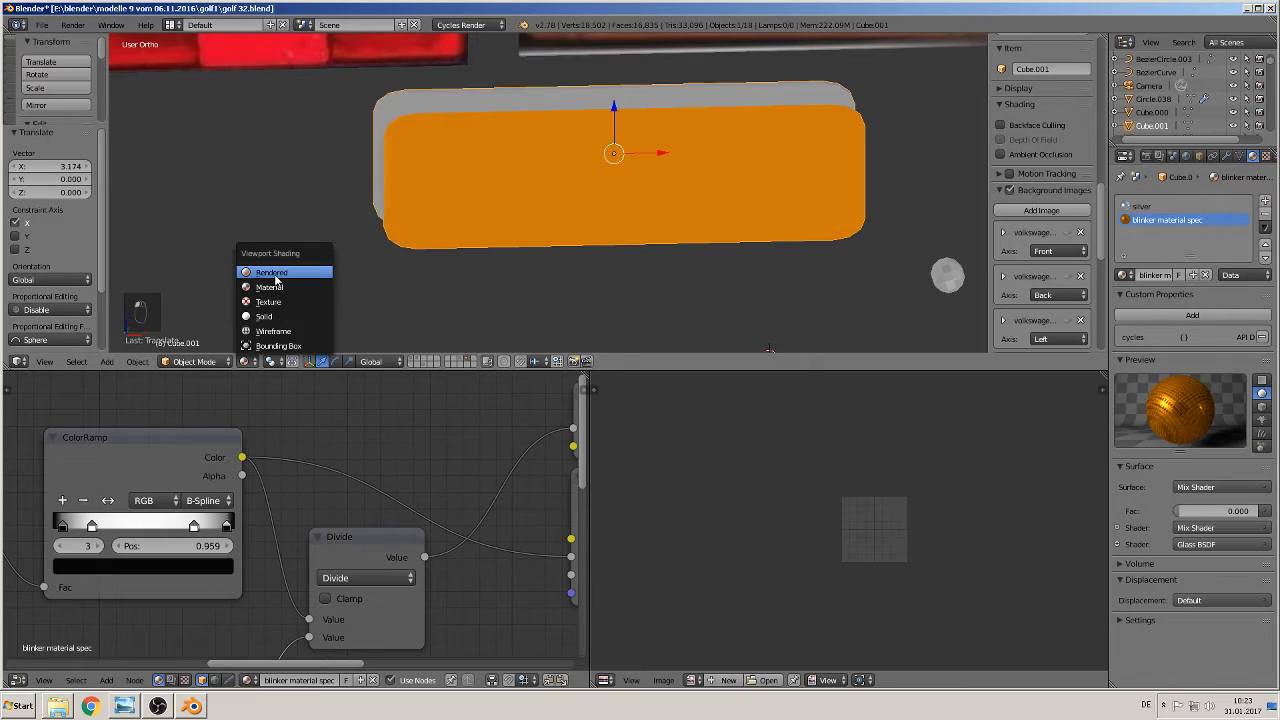
{"action": "left_click", "coordinate": [274, 274]}
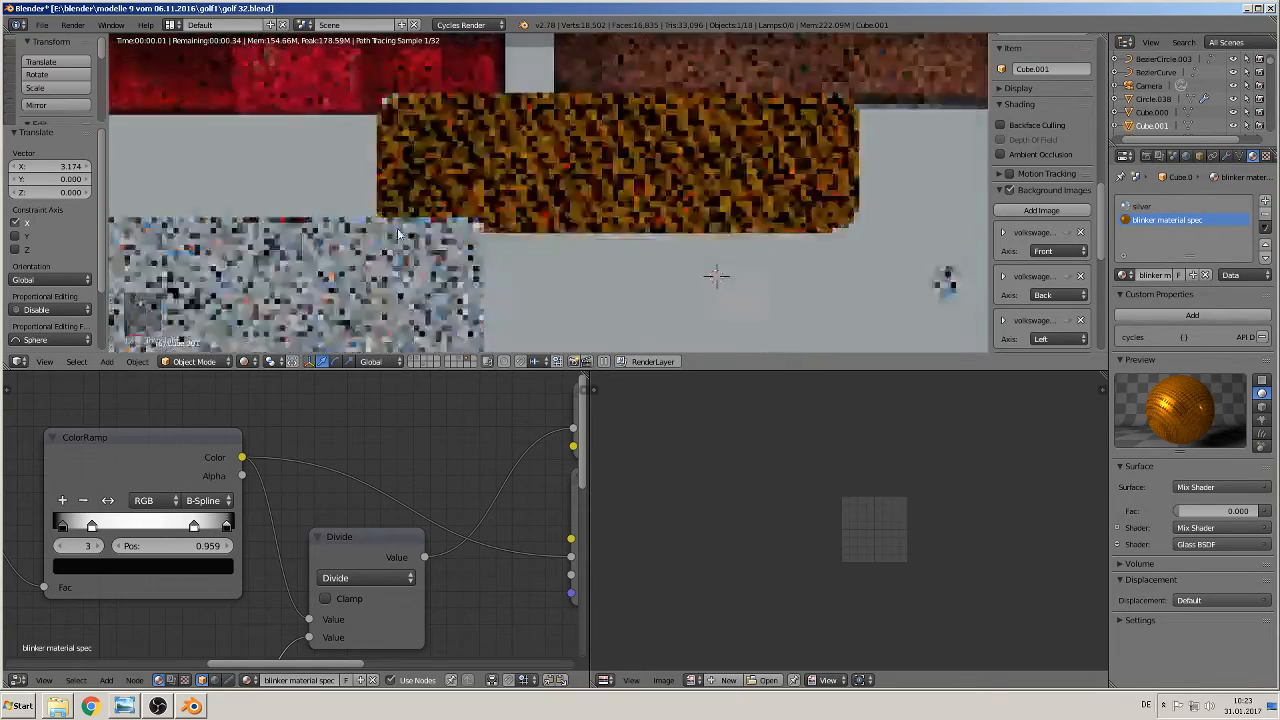
Inspect the rendered orange blinker lens from an angle and set the viewport shading to Material
{"action": "middle_click_drag", "start_coordinate": [398, 233], "coordinate": [609, 222]}
{"action": "scroll", "coordinate": [609, 222], "scroll_direction": "up", "scroll_amount": 6}
{"action": "scroll", "coordinate": [631, 194], "scroll_direction": "down", "scroll_amount": 2}
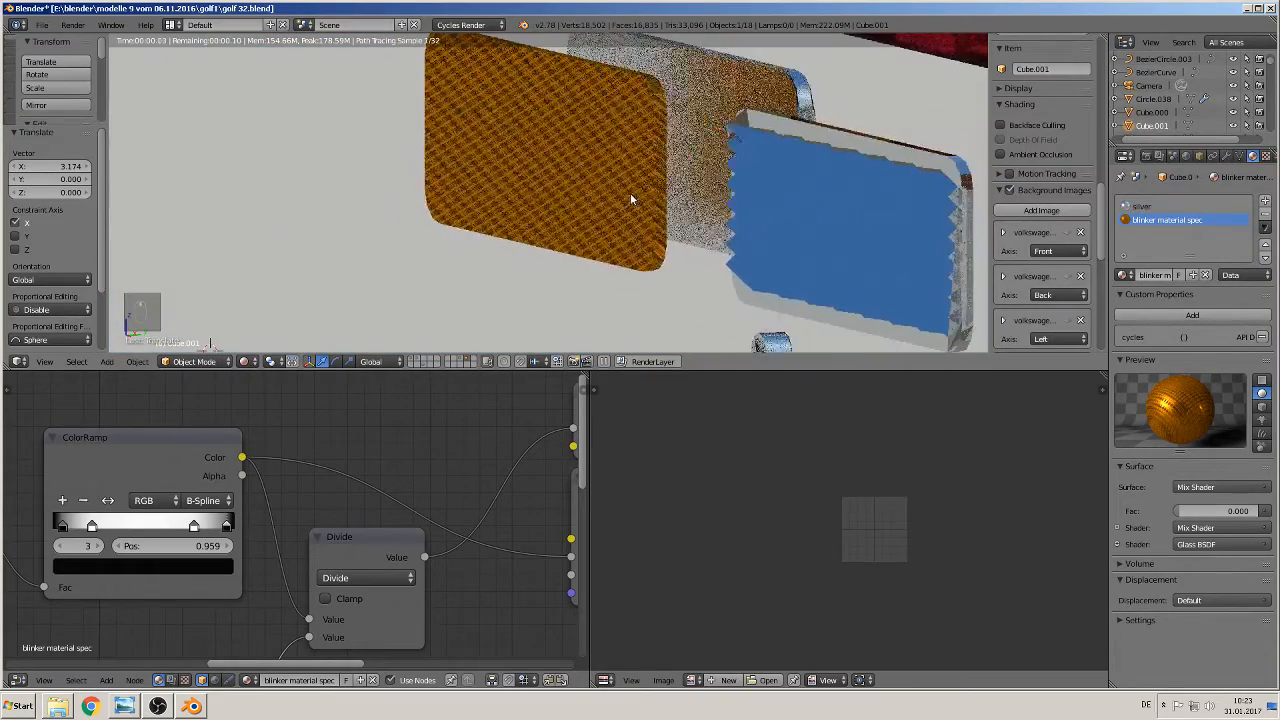
{"action": "left_click", "coordinate": [243, 361]}
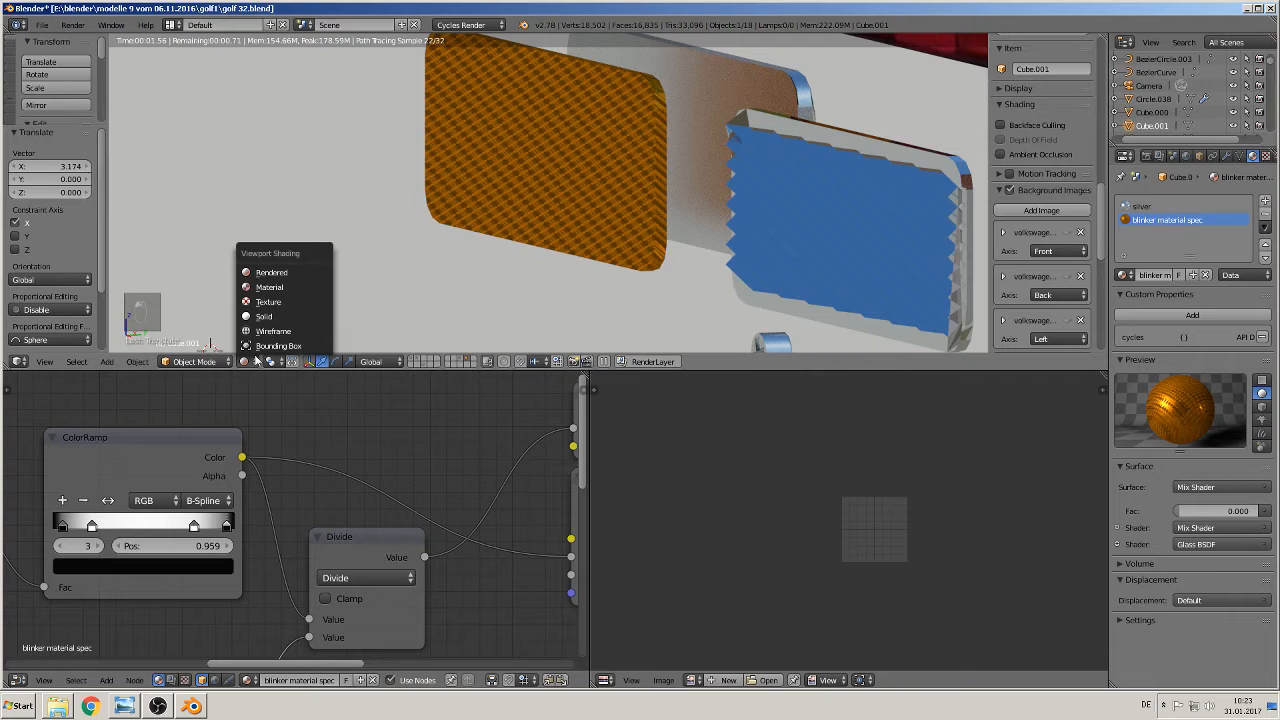
{"action": "left_click", "coordinate": [276, 286]}
In Edit Mode, move the orange lens plate about 0.282 along the Y axis towards the grey housing
{"action": "scroll", "coordinate": [541, 211], "scroll_direction": "down", "scroll_amount": 2}
{"action": "middle_click_drag", "start_coordinate": [541, 211], "coordinate": [585, 188]}
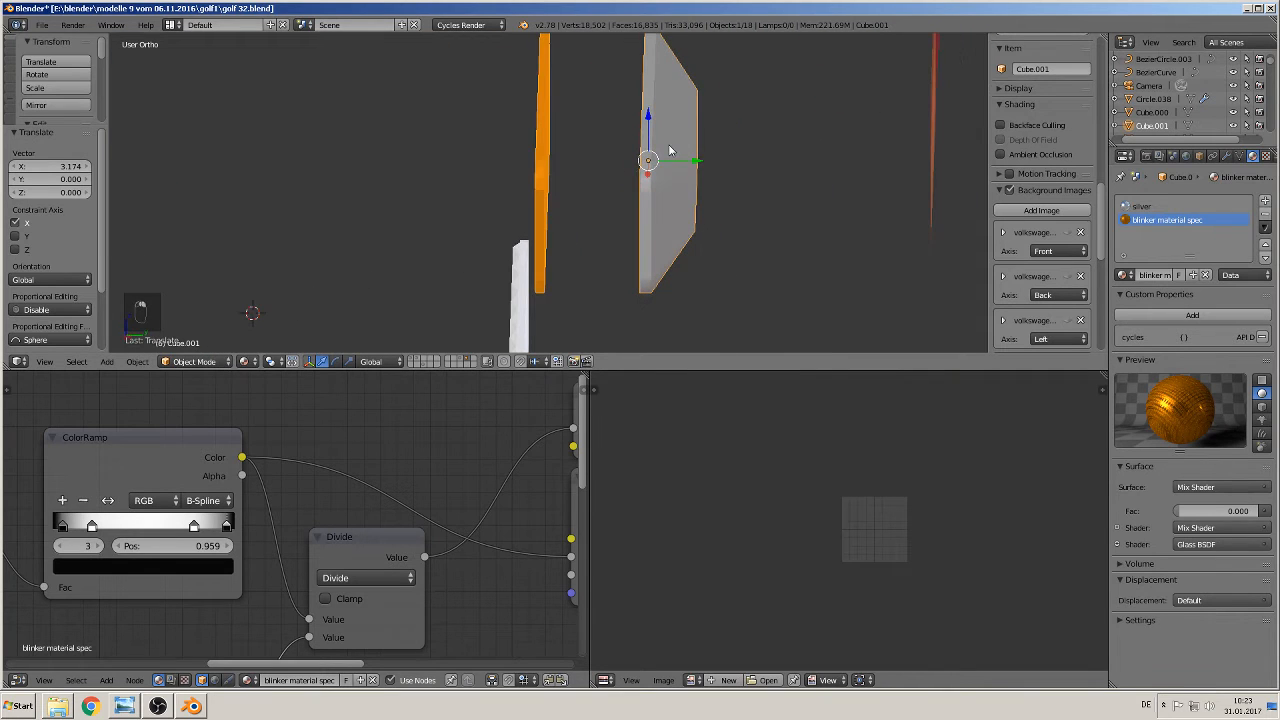
{"action": "key", "text": "Tab"}
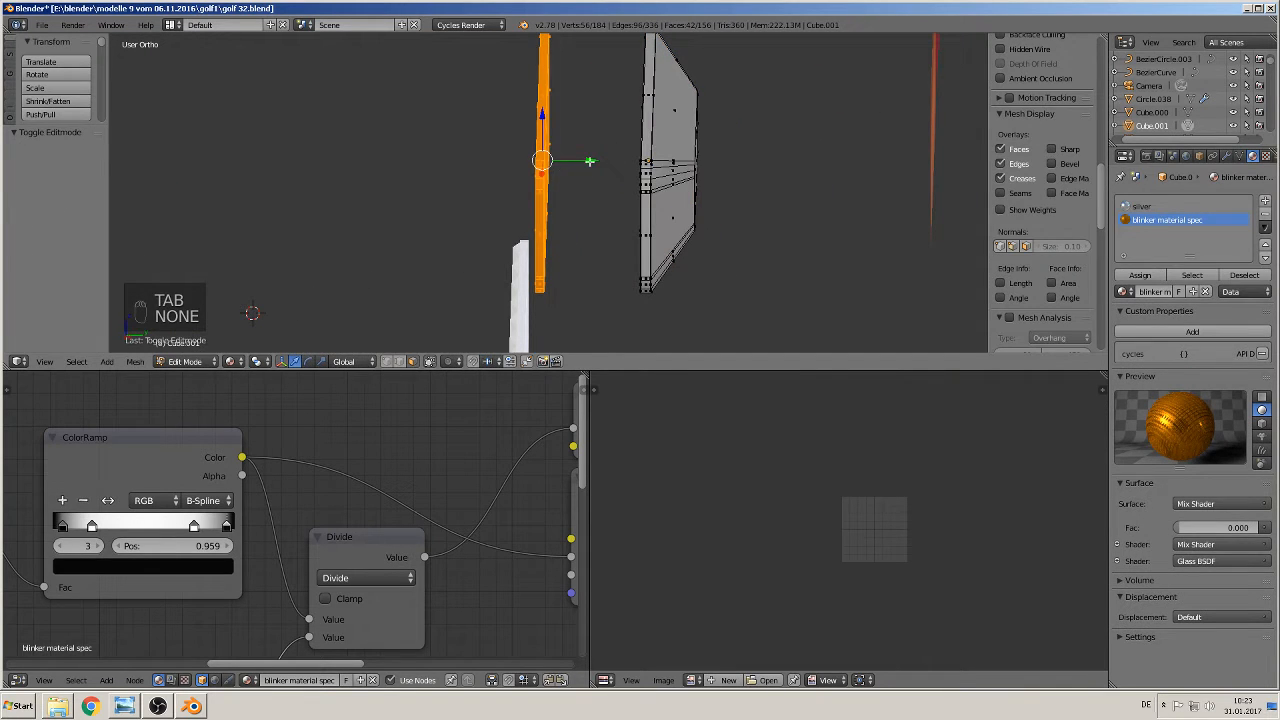
{"action": "left_click_drag", "start_coordinate": [590, 161], "coordinate": [636, 162]}
{"action": "middle_click_drag", "start_coordinate": [636, 162], "coordinate": [656, 178]}
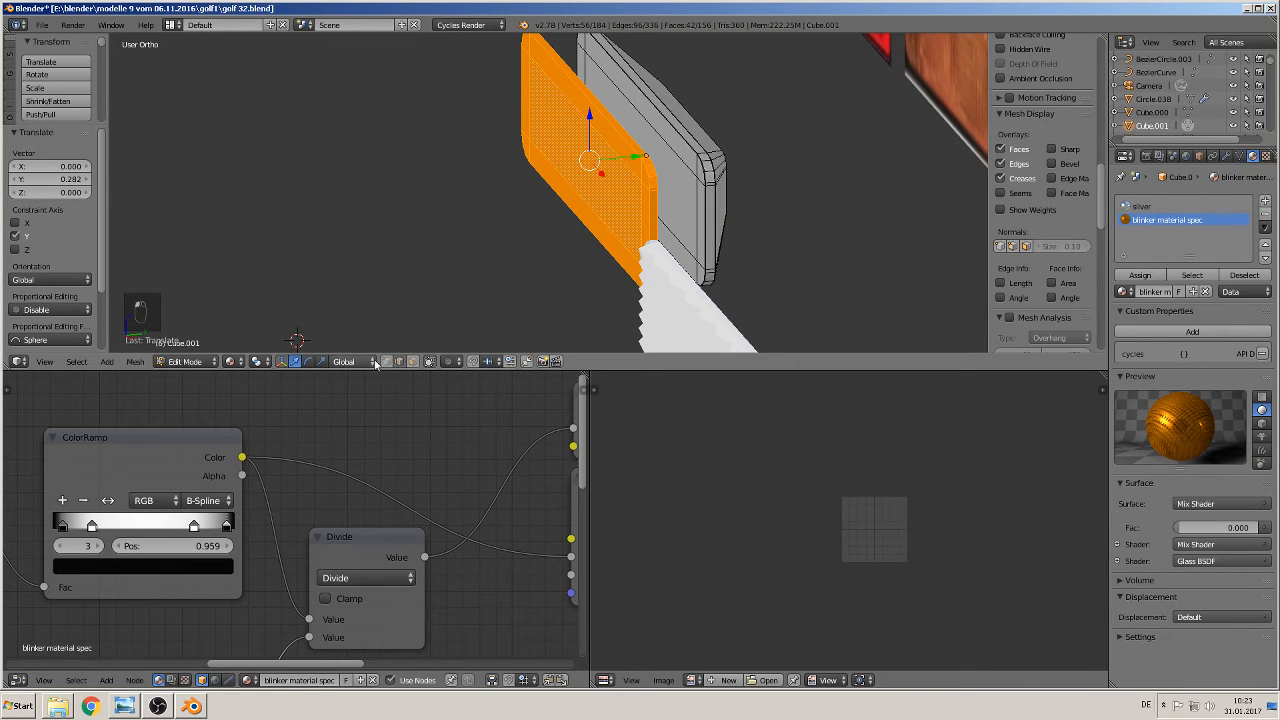
Delete the four vertices of the large flat housing face directly behind the orange lens
{"action": "right_click", "coordinate": [701, 178]}
{"action": "right_click", "coordinate": [699, 263], "text": "shift"}
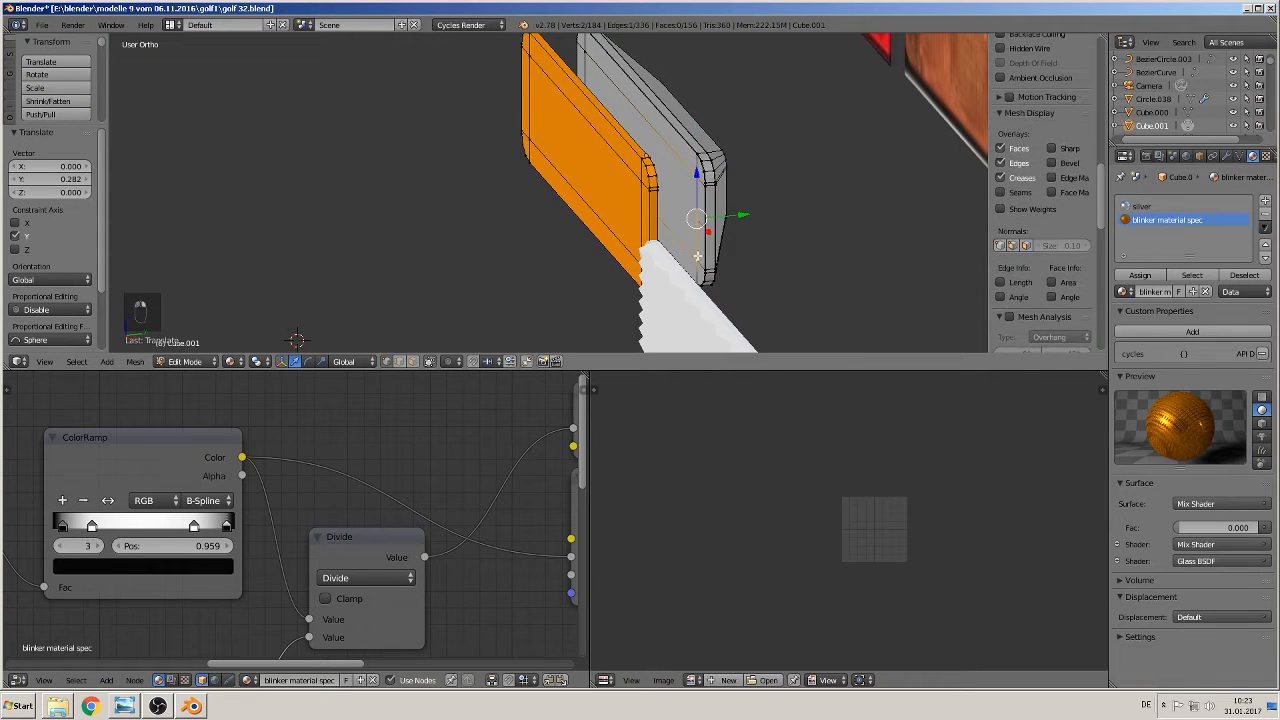
{"action": "middle_click_drag", "start_coordinate": [684, 214], "coordinate": [640, 158]}
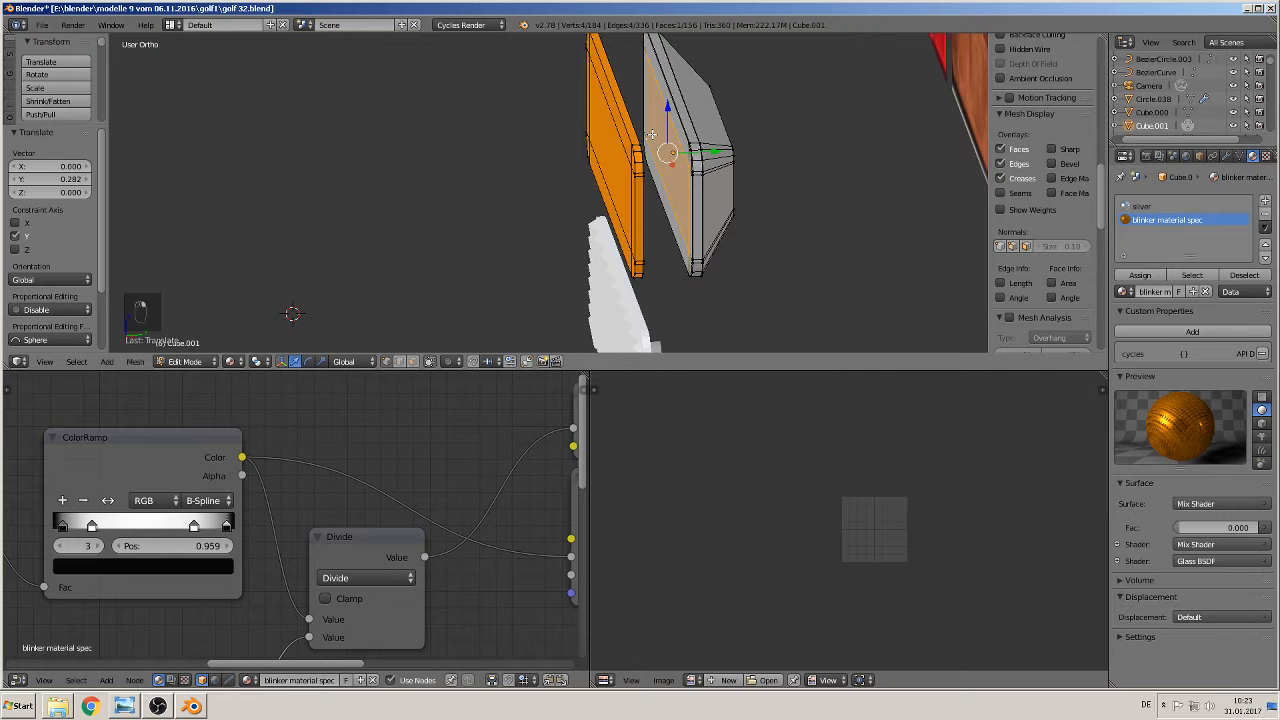
{"action": "key", "text": "x"}
{"action": "left_click", "coordinate": [652, 134]}
{"action": "middle_click_drag", "start_coordinate": [652, 134], "coordinate": [743, 125]}
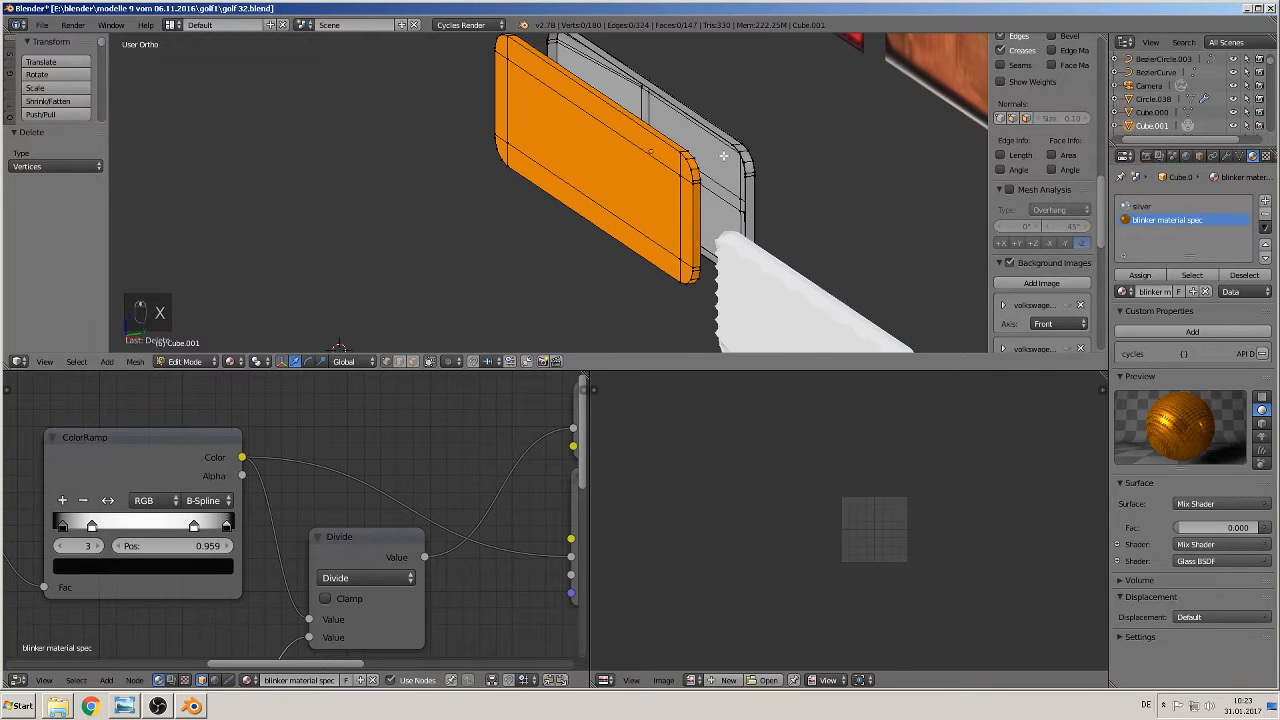
Select the whole orange lens plate, move it along the Y axis closer to the housing, and return to Object Mode
{"action": "key", "text": "Tab"}
{"action": "middle_click_drag", "start_coordinate": [706, 163], "coordinate": [646, 191]}
{"action": "key", "text": "Tab"}
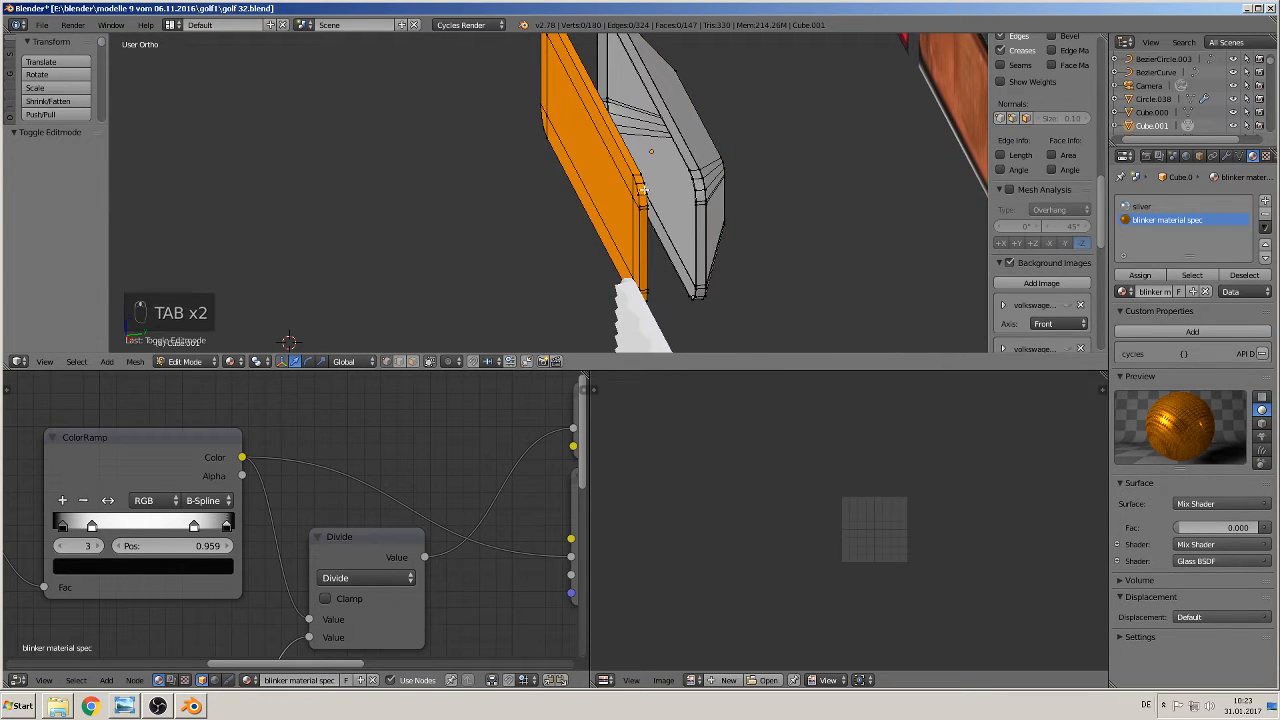
{"action": "key", "text": "l"}
{"action": "left_click_drag", "start_coordinate": [648, 151], "coordinate": [693, 149]}
{"action": "middle_click_drag", "start_coordinate": [624, 234], "coordinate": [677, 215]}
{"action": "key", "text": "Tab"}
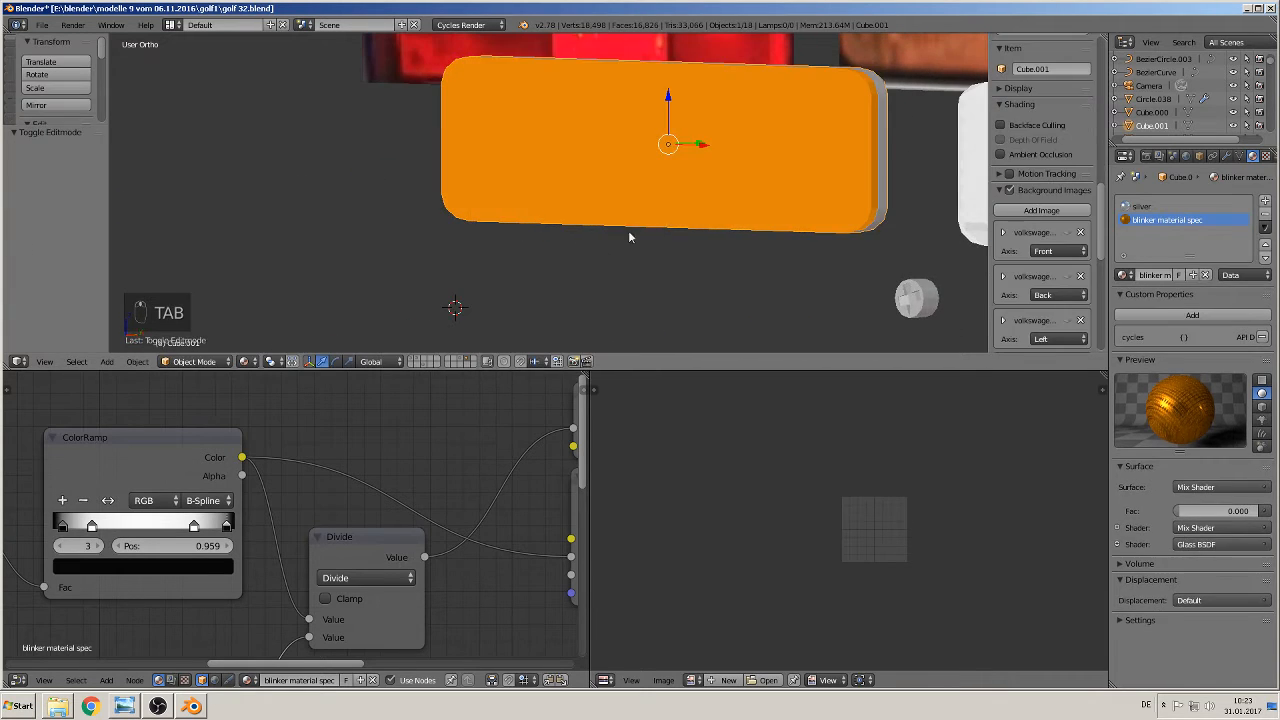
Save the current project file
{"action": "left_click", "coordinate": [242, 361]}
{"action": "left_click", "coordinate": [45, 25]}
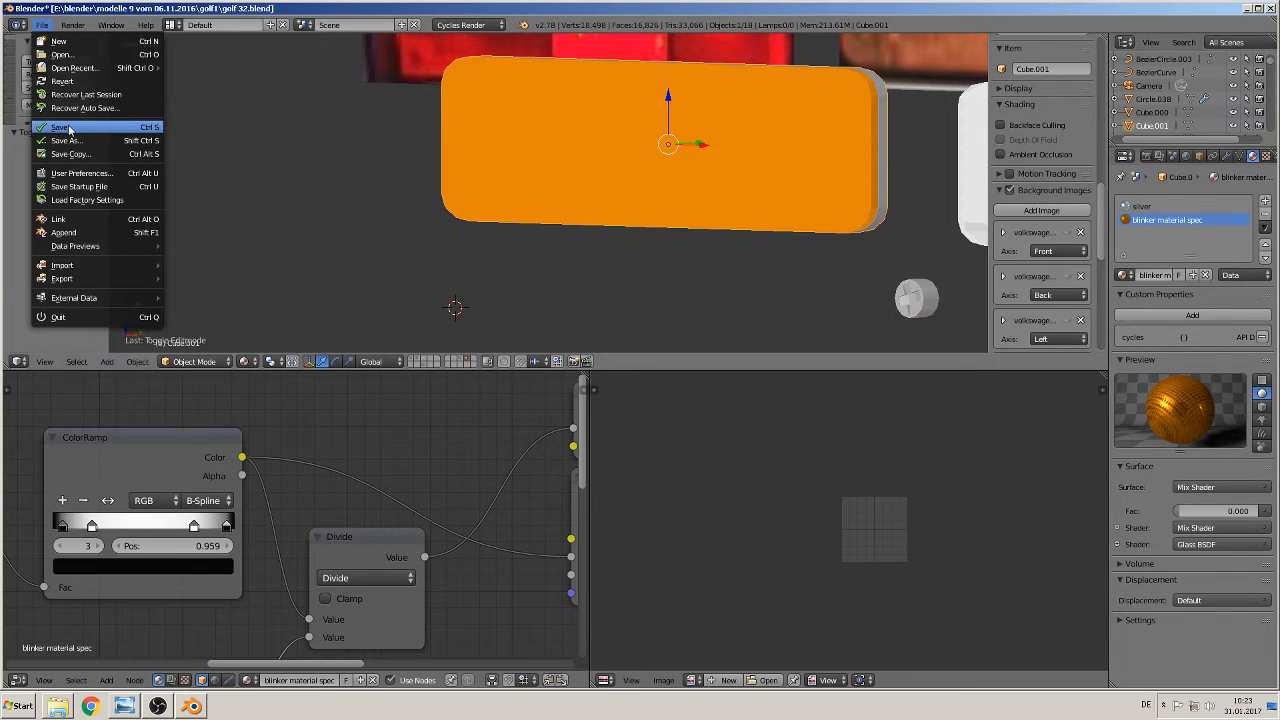
{"action": "scroll", "coordinate": [551, 190], "scroll_direction": "down", "scroll_amount": 5}
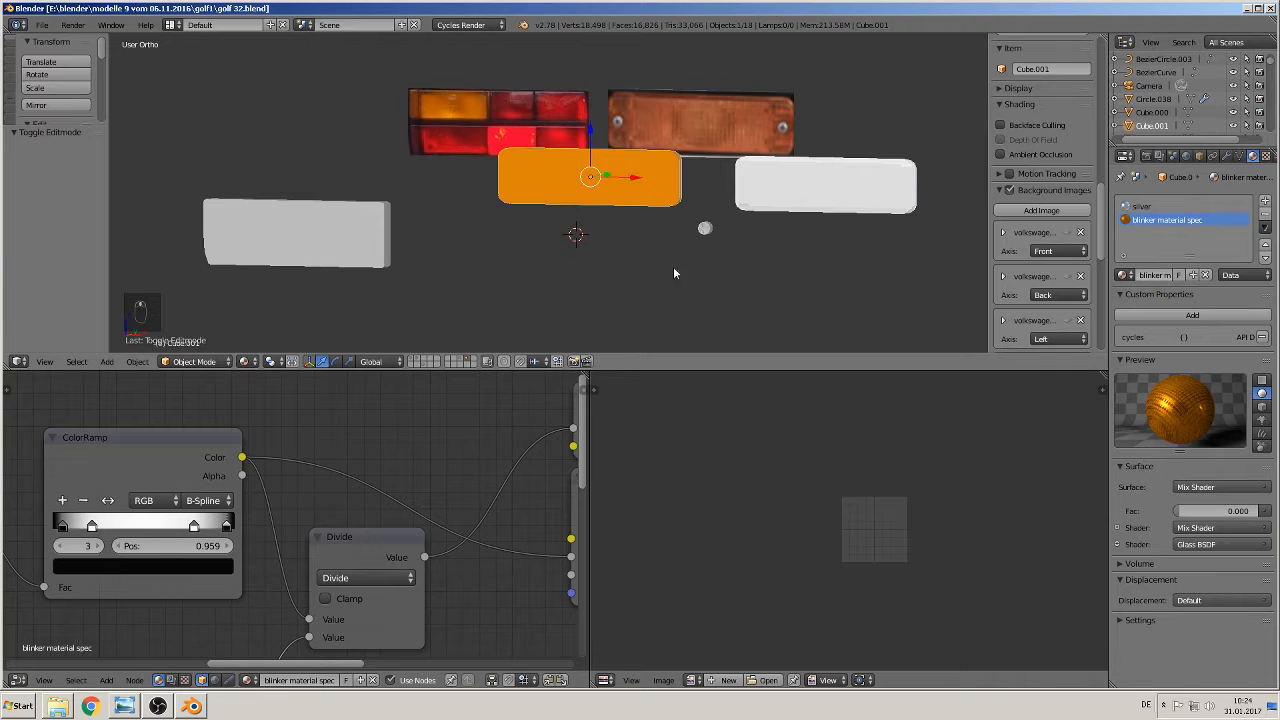
Select the small silver screw cylinder below the lamps and enter Edit Mode on its mesh
{"action": "scroll", "coordinate": [674, 272], "scroll_direction": "up", "scroll_amount": 4}
{"action": "middle_click_drag", "start_coordinate": [883, 297], "coordinate": [643, 260], "text": "shift"}
{"action": "scroll", "coordinate": [669, 283], "scroll_direction": "up", "scroll_amount": 2}
{"action": "right_click", "coordinate": [726, 295]}
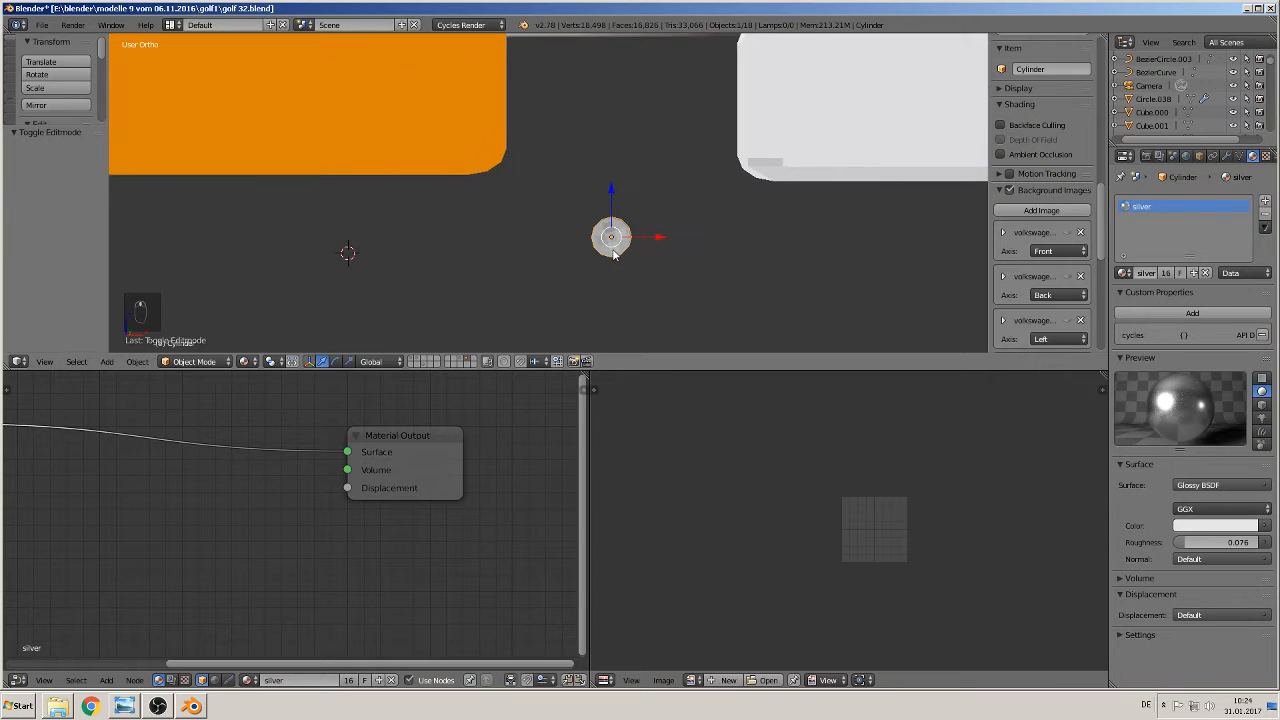
{"action": "scroll", "coordinate": [628, 264], "scroll_direction": "up", "scroll_amount": 7}
{"action": "middle_click_drag", "start_coordinate": [797, 305], "coordinate": [541, 167], "text": "shift"}
{"action": "scroll", "coordinate": [525, 168], "scroll_direction": "up", "scroll_amount": 1}
{"action": "key", "text": "Tab"}
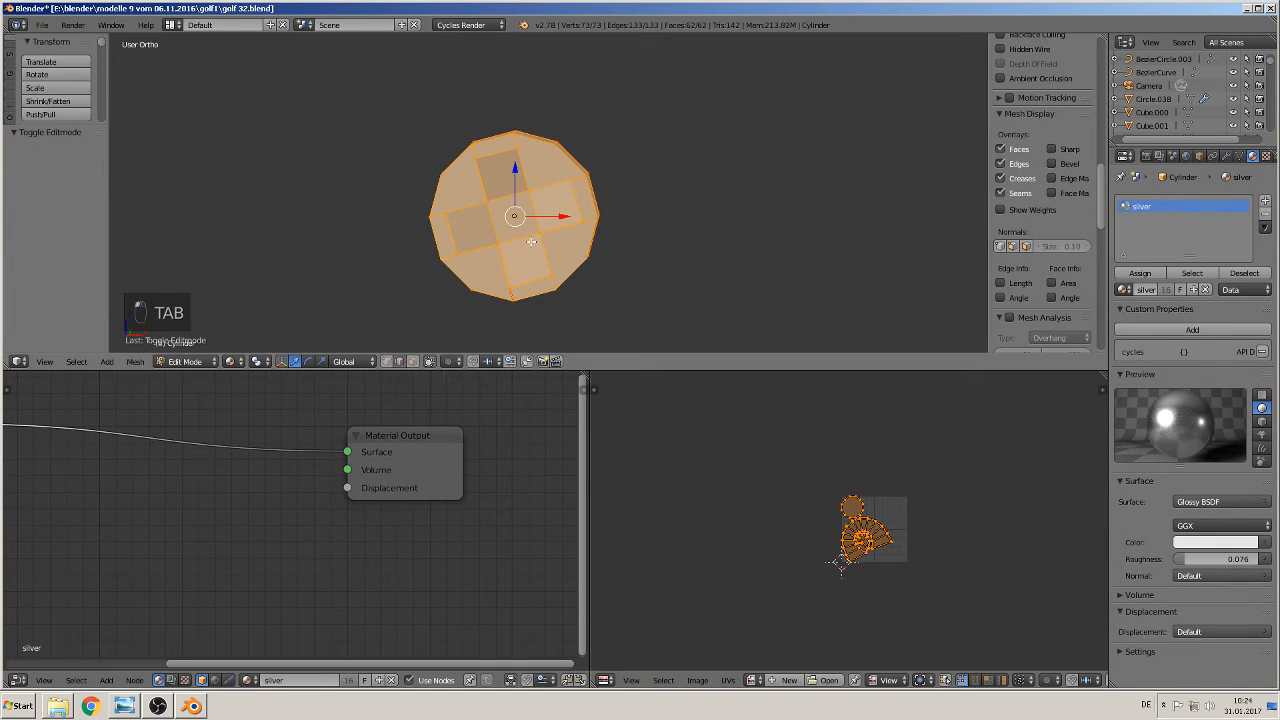
Select the outer rim edges of the screw cylinder at both its front and back ends
{"action": "right_click", "coordinate": [564, 148], "text": "alt"}
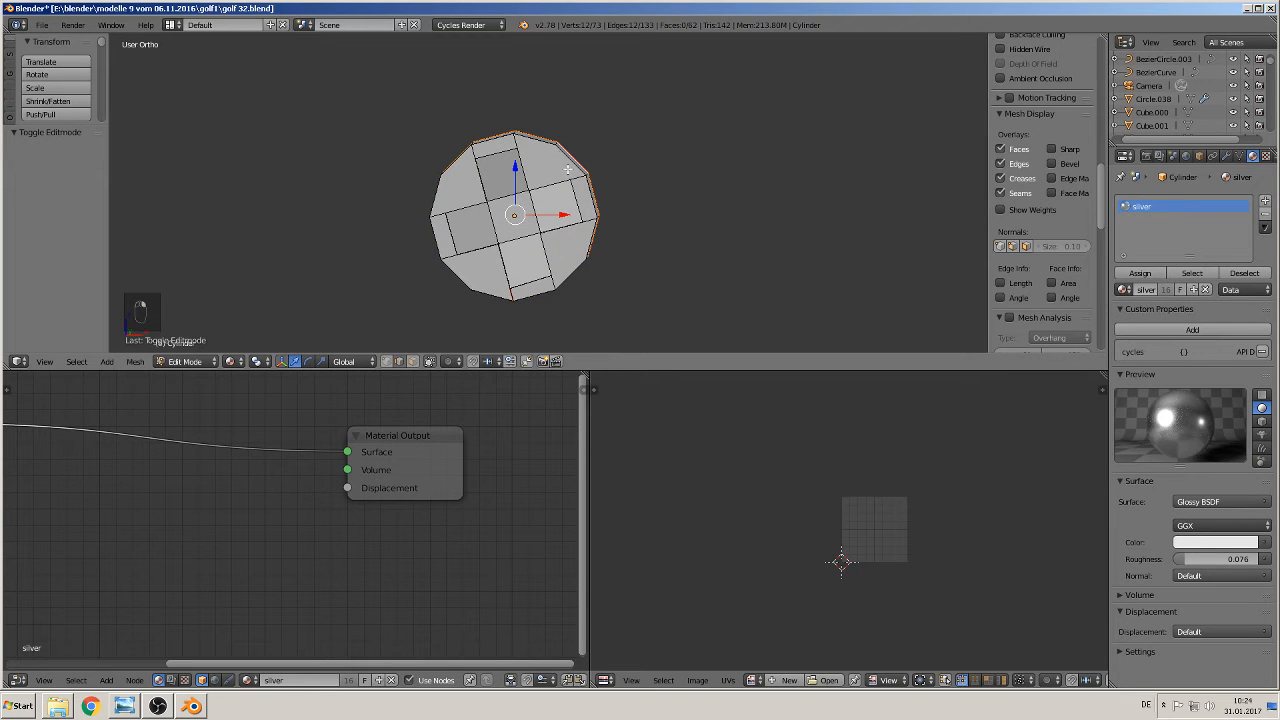
{"action": "middle_click_drag", "start_coordinate": [565, 155], "coordinate": [540, 188]}
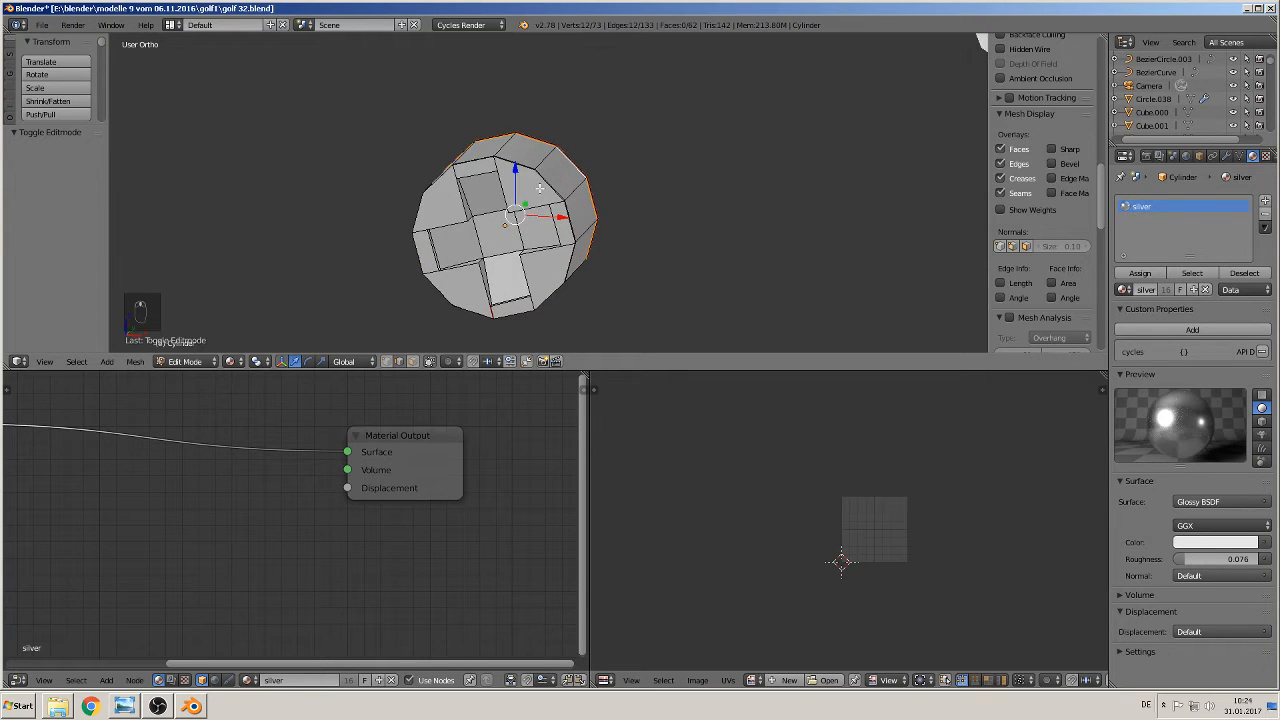
{"action": "right_click", "coordinate": [543, 186], "text": "shift"}
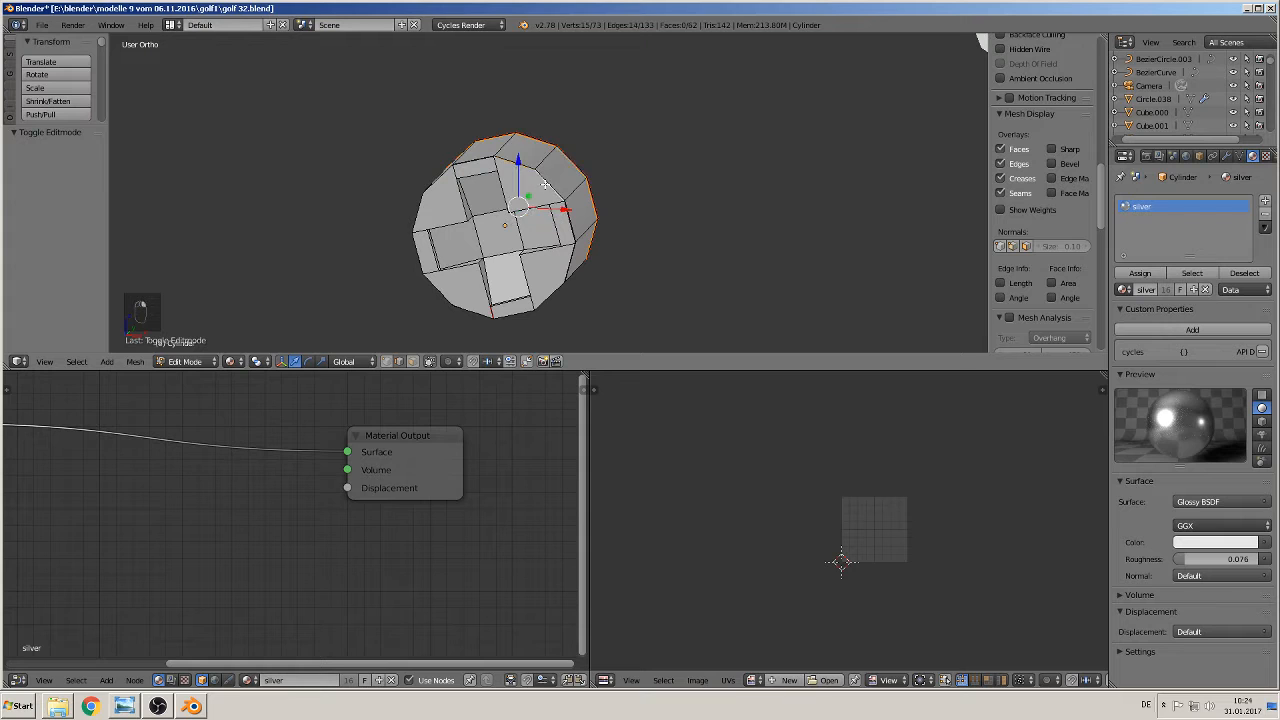
{"action": "right_click", "coordinate": [477, 160], "text": "shift"}
{"action": "right_click", "coordinate": [416, 226], "text": "shift"}
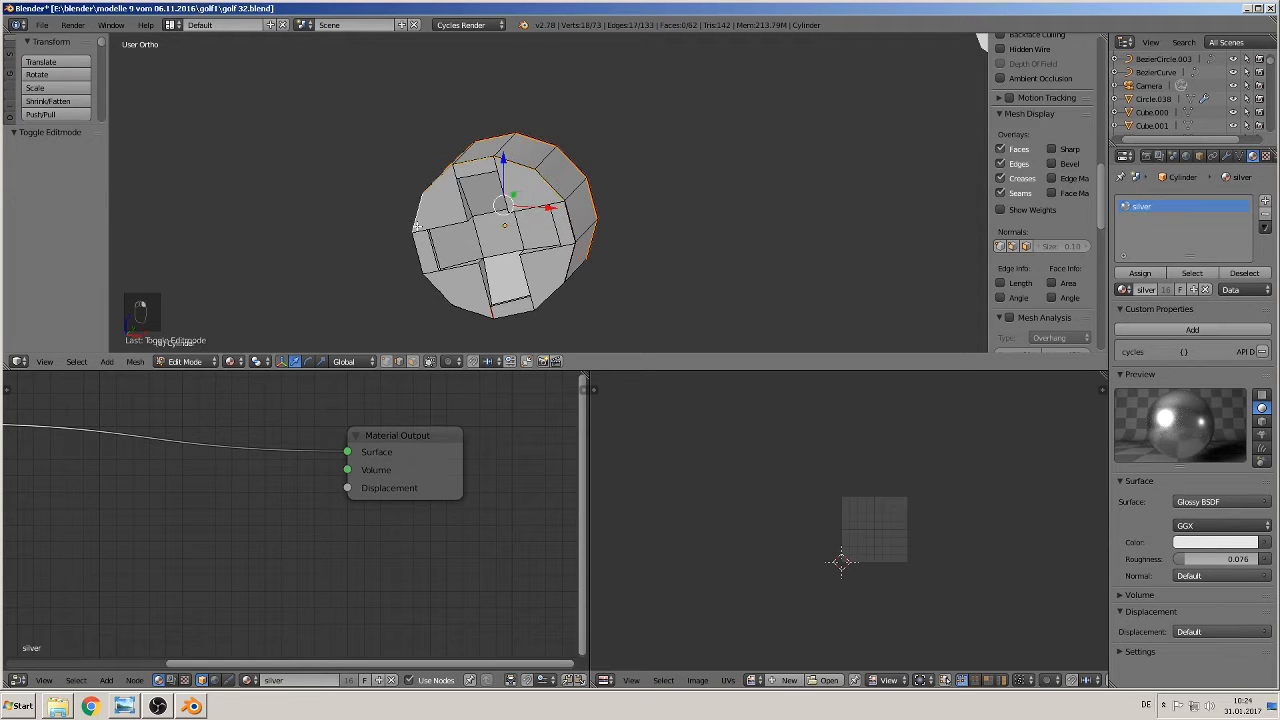
{"action": "right_click", "coordinate": [431, 270], "text": "shift"}
{"action": "right_click", "coordinate": [464, 310], "text": "alt+shift"}
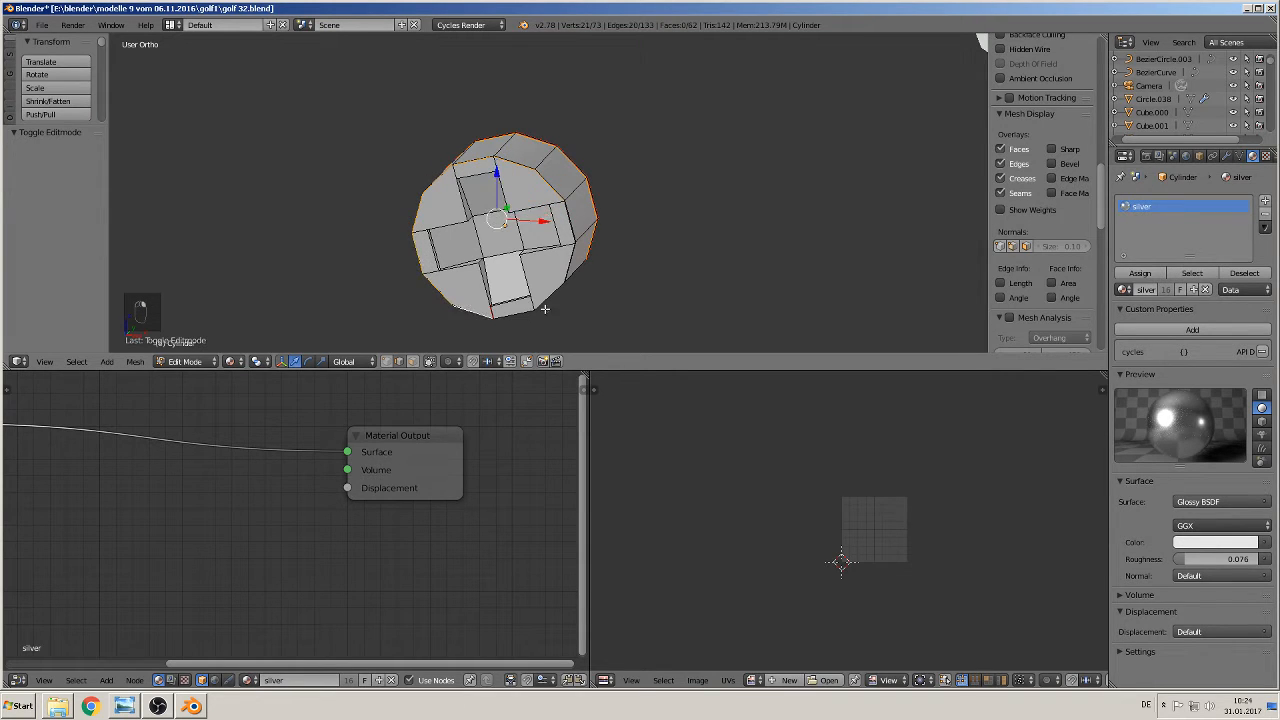
{"action": "right_click", "coordinate": [557, 292], "text": "alt+shift"}
{"action": "middle_click_drag", "start_coordinate": [541, 303], "coordinate": [555, 240]}
{"action": "right_click", "coordinate": [565, 217], "text": "alt+shift"}
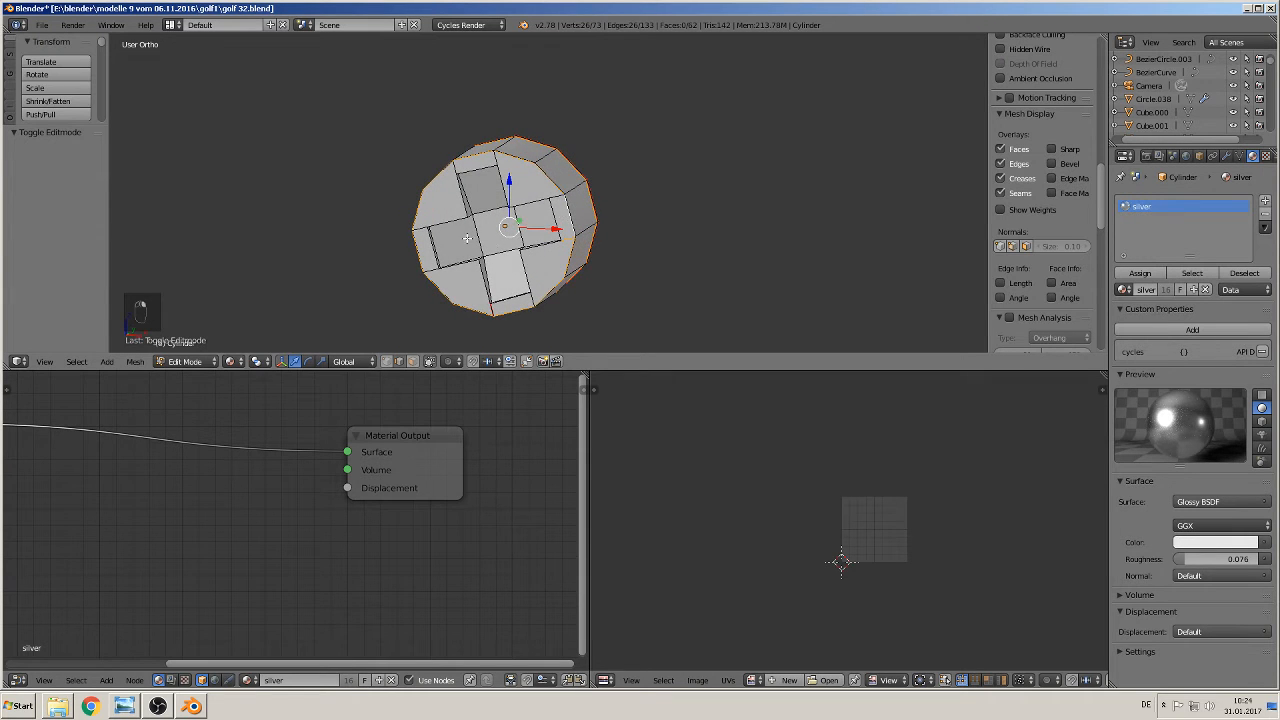
{"action": "middle_click_drag", "start_coordinate": [467, 238], "coordinate": [531, 249]}
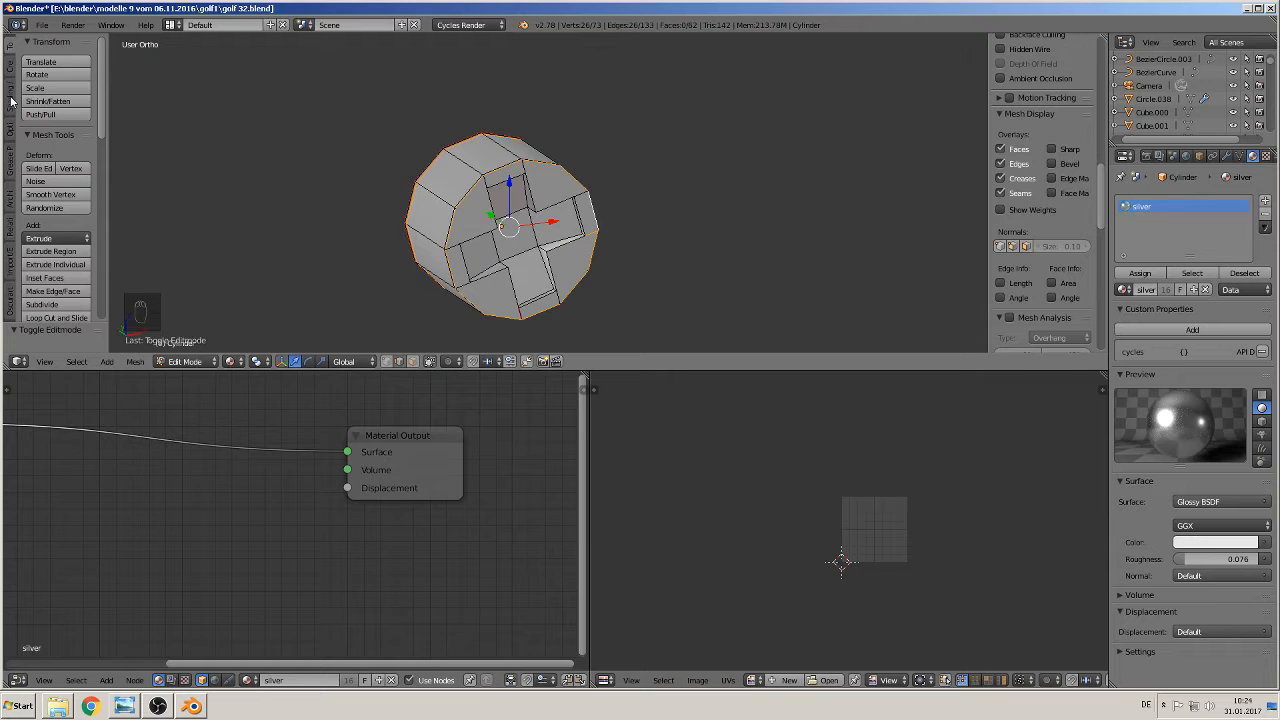
Try to round the screw's rims by subdividing the selected edges and smoothing them with the LoopTools Relax operation
{"action": "scroll", "coordinate": [45, 170], "scroll_direction": "down", "scroll_amount": 3}
{"action": "left_click", "coordinate": [45, 226]}
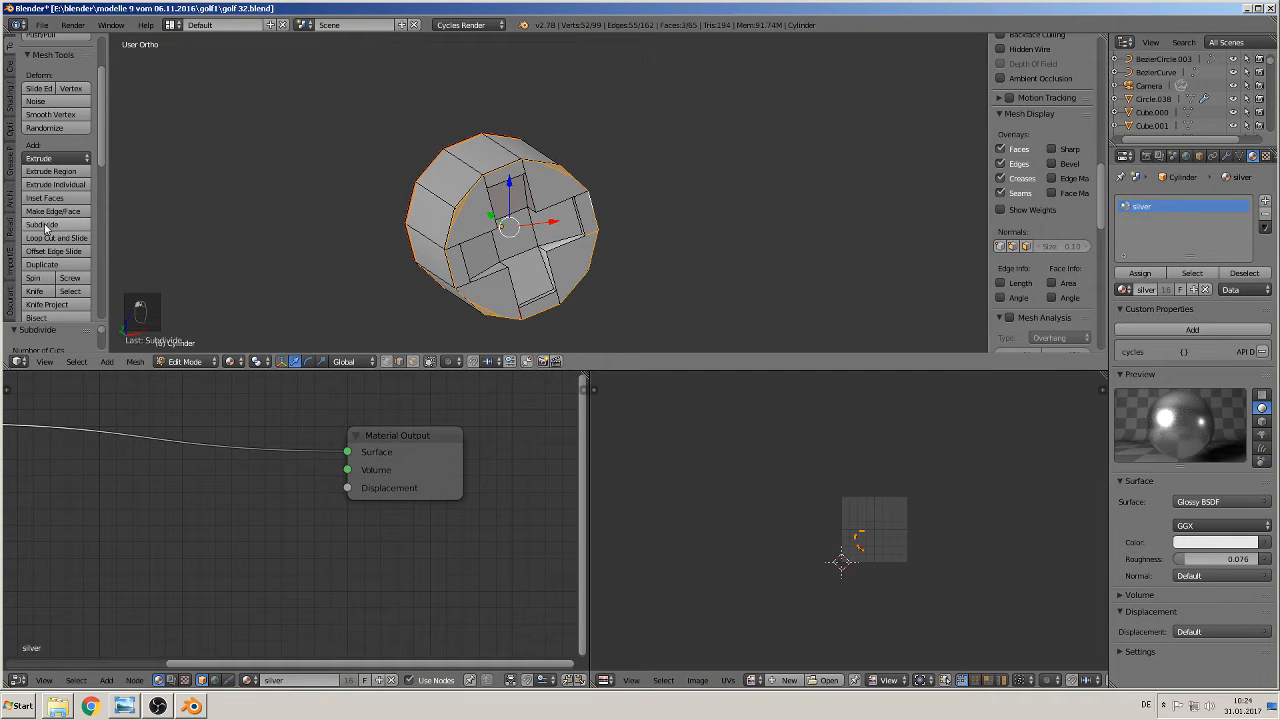
{"action": "scroll", "coordinate": [45, 275], "scroll_direction": "down", "scroll_amount": 10}
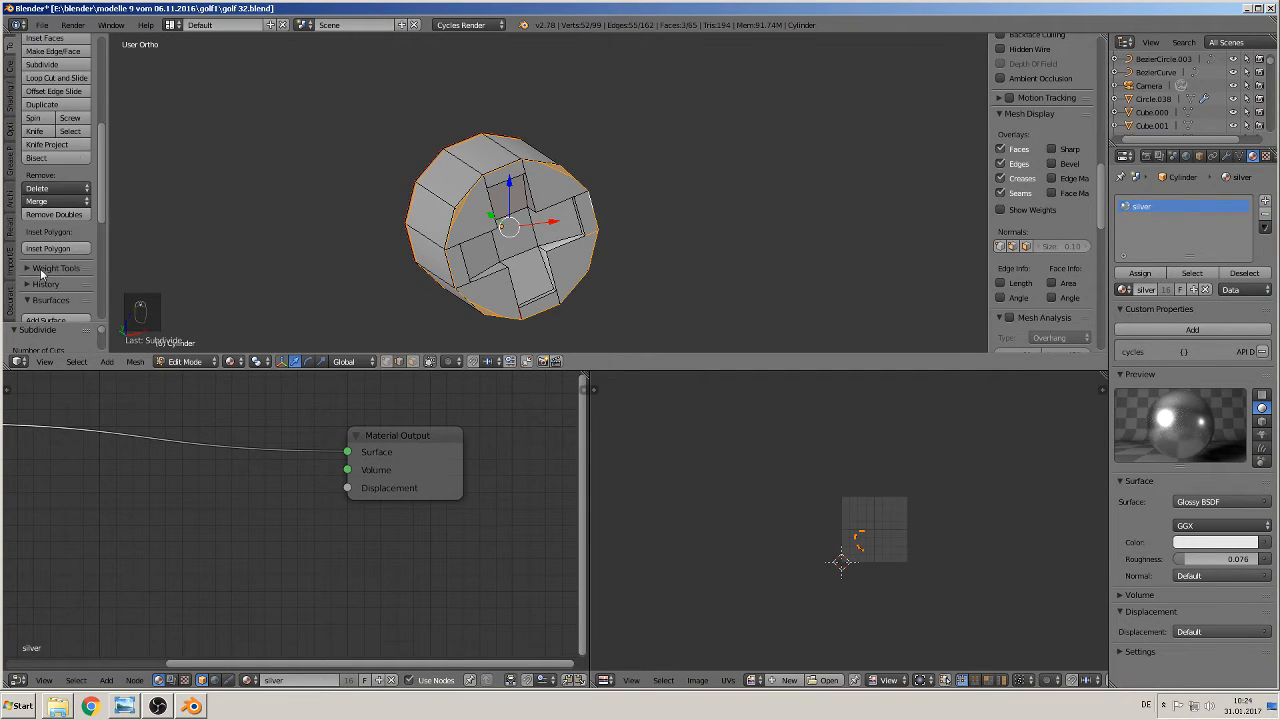
{"action": "scroll", "coordinate": [45, 278], "scroll_direction": "down", "scroll_amount": 2}
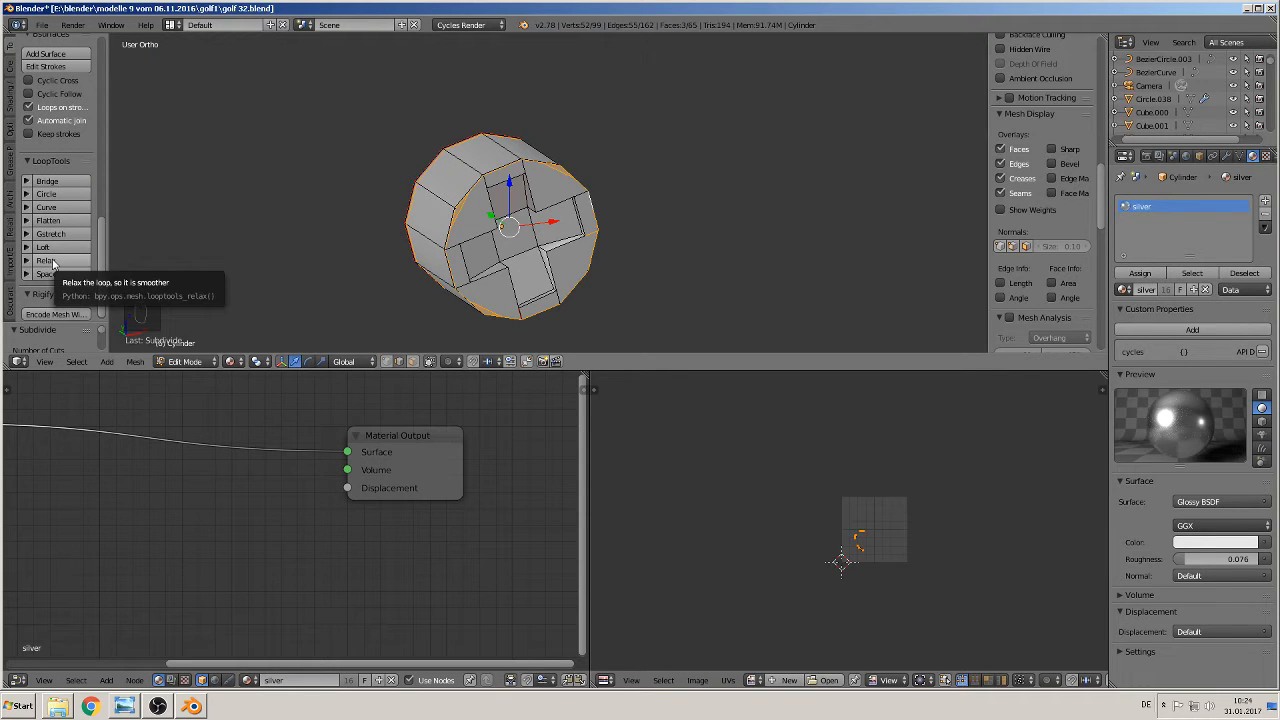
{"action": "left_click", "coordinate": [53, 263]}
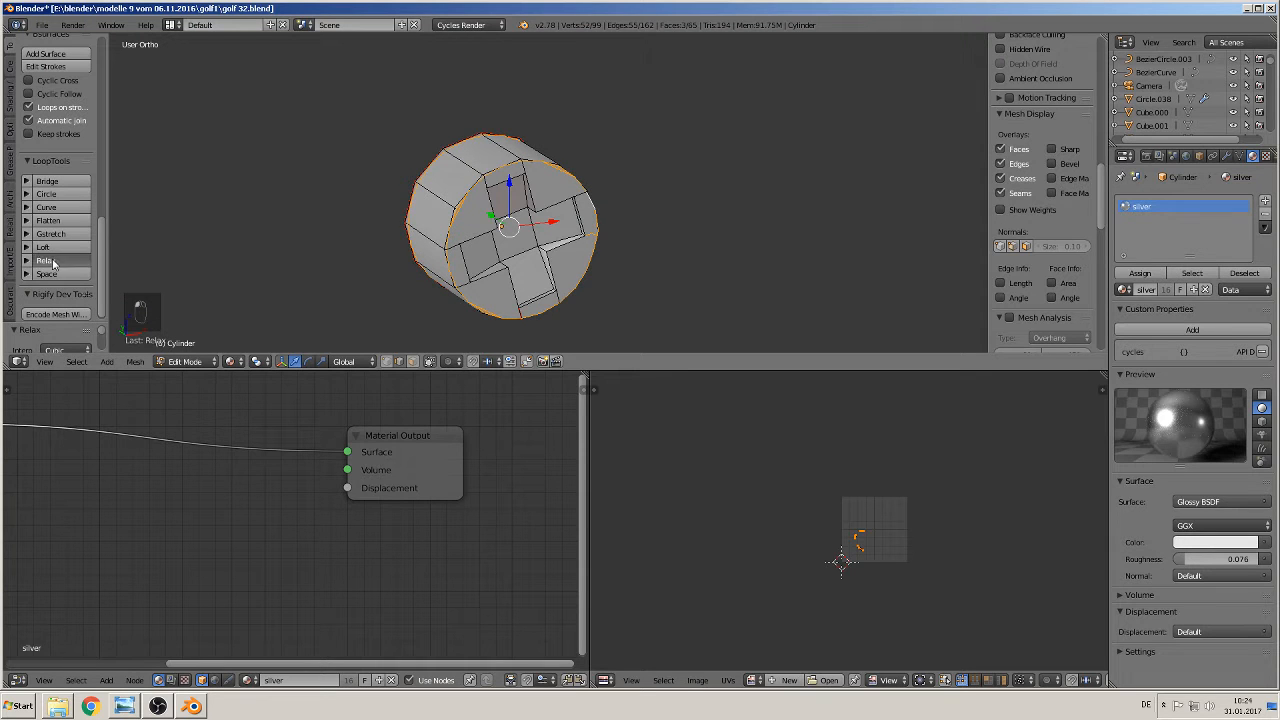
{"action": "middle_click_drag", "start_coordinate": [344, 202], "coordinate": [302, 157]}
{"action": "key", "text": "Tab"}
{"action": "key", "text": "Tab"}
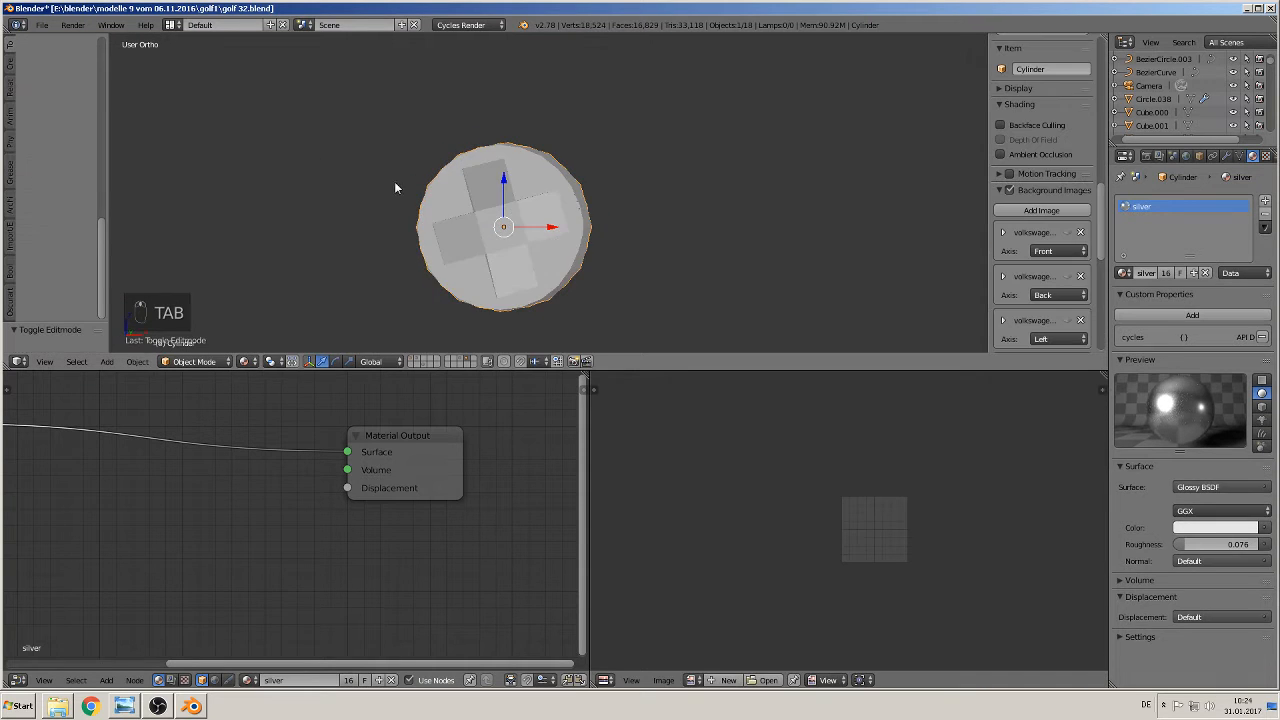
{"action": "middle_click_drag", "start_coordinate": [484, 226], "coordinate": [450, 241]}
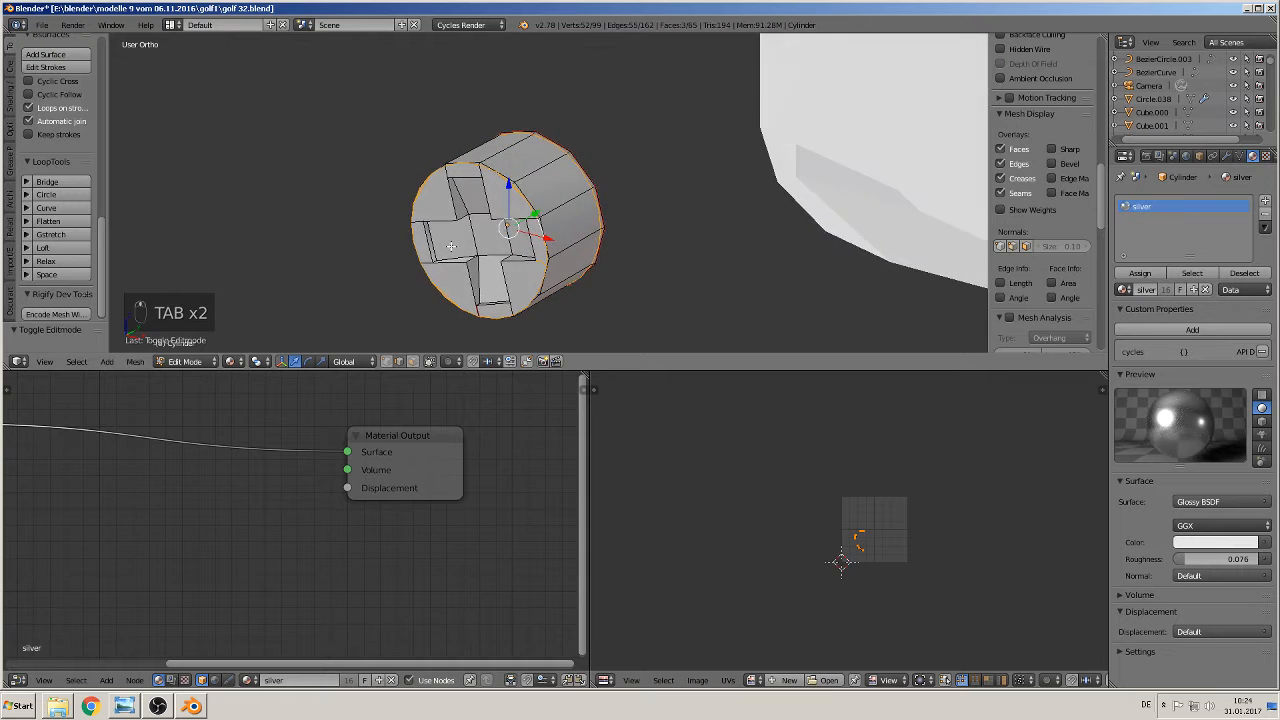
Undo the relaxing and subdivision of the screw's rim edges
{"action": "scroll", "coordinate": [502, 223], "scroll_direction": "up", "scroll_amount": 3}
{"action": "middle_click_drag", "start_coordinate": [513, 181], "coordinate": [587, 179]}
{"action": "key", "text": "ctrl+z"}
{"action": "key", "text": "ctrl+z"}
{"action": "key", "text": "ctrl+z"}
{"action": "key", "text": "ctrl+z"}
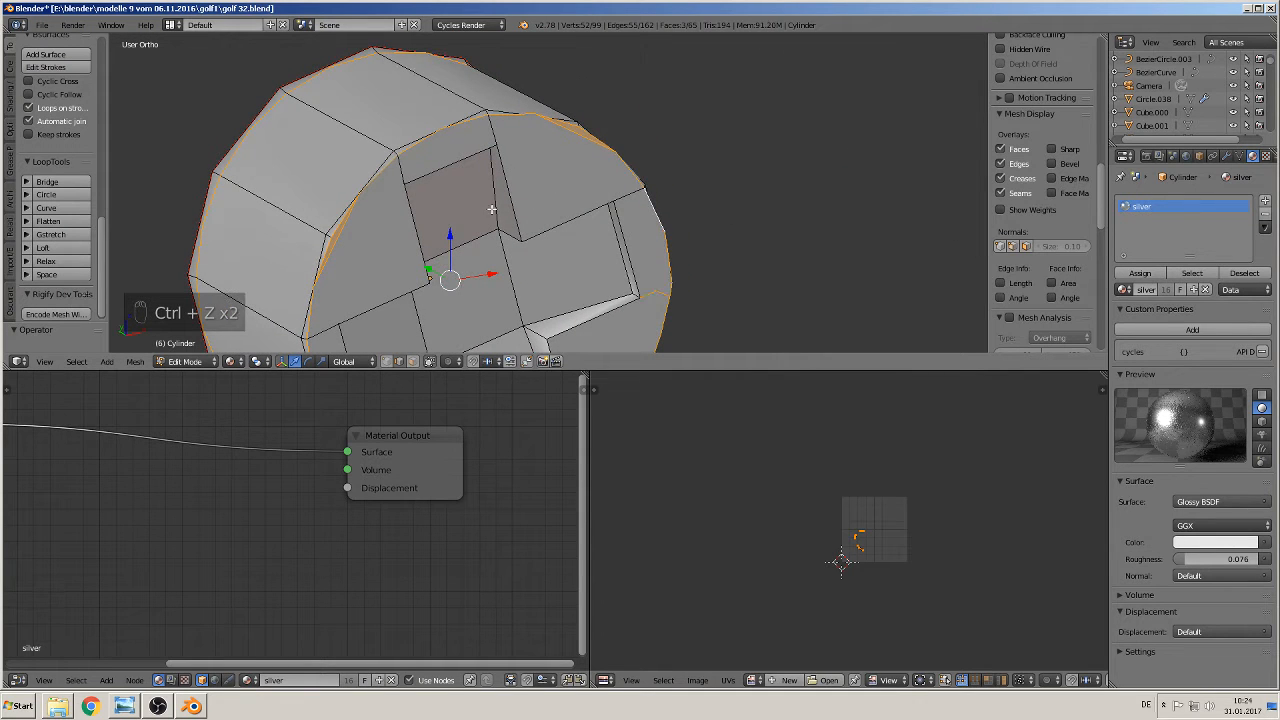
Add a Subdivision Surface modifier to the screw cylinder and set its view subdivisions to 2
{"action": "scroll", "coordinate": [475, 219], "scroll_direction": "down", "scroll_amount": 7}
{"action": "middle_click_drag", "start_coordinate": [475, 219], "coordinate": [510, 238]}
{"action": "key", "text": "Tab"}
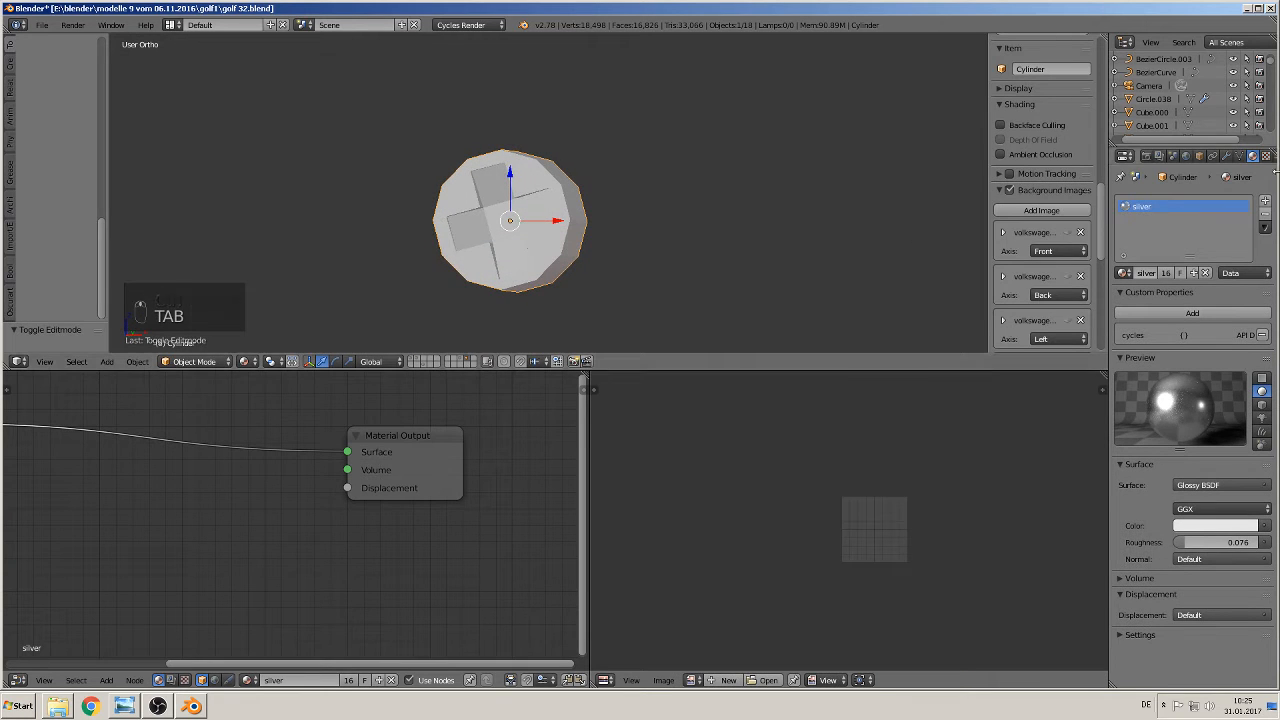
{"action": "left_click", "coordinate": [1228, 157]}
{"action": "left_click", "coordinate": [1156, 199]}
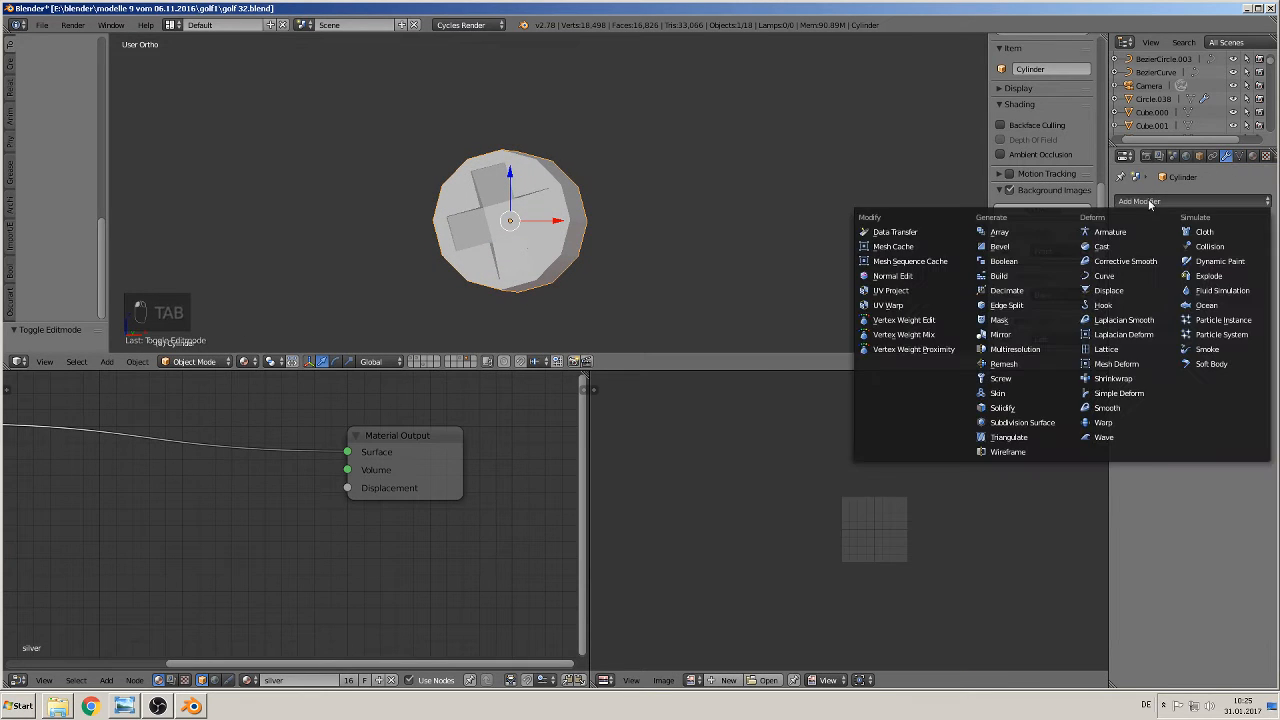
{"action": "left_click", "coordinate": [1040, 425]}
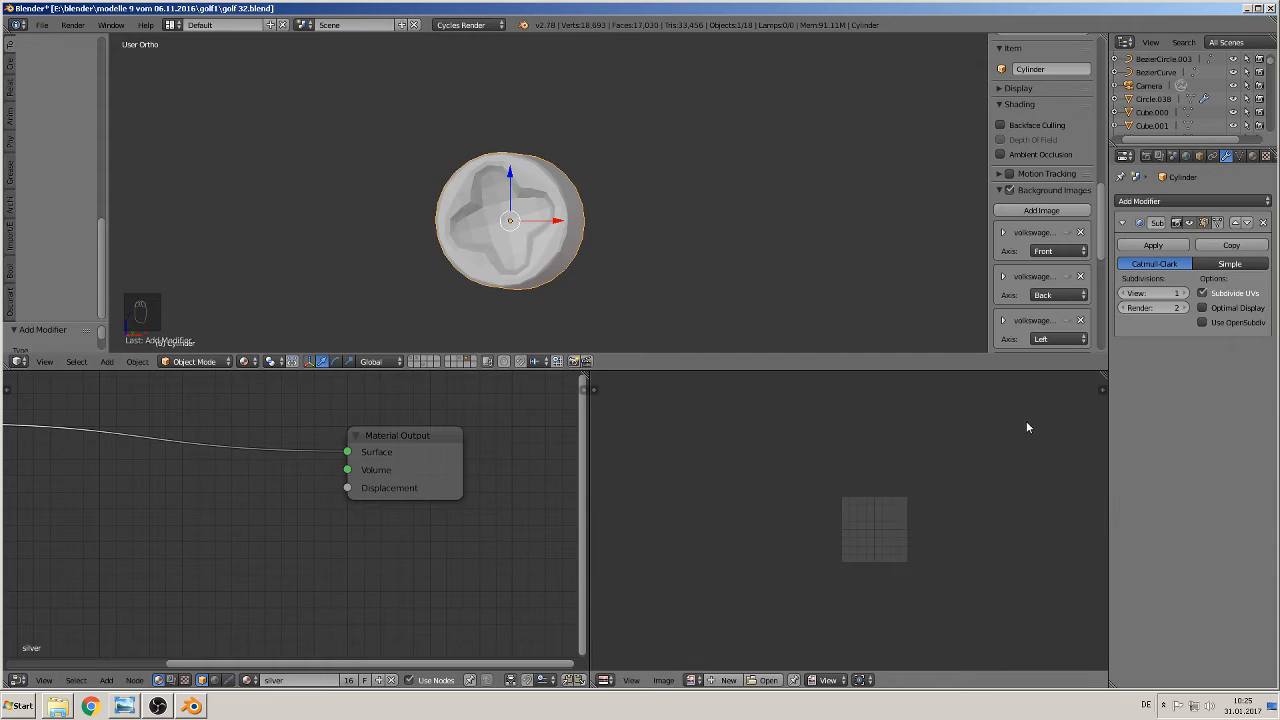
{"action": "left_click", "coordinate": [1184, 293]}
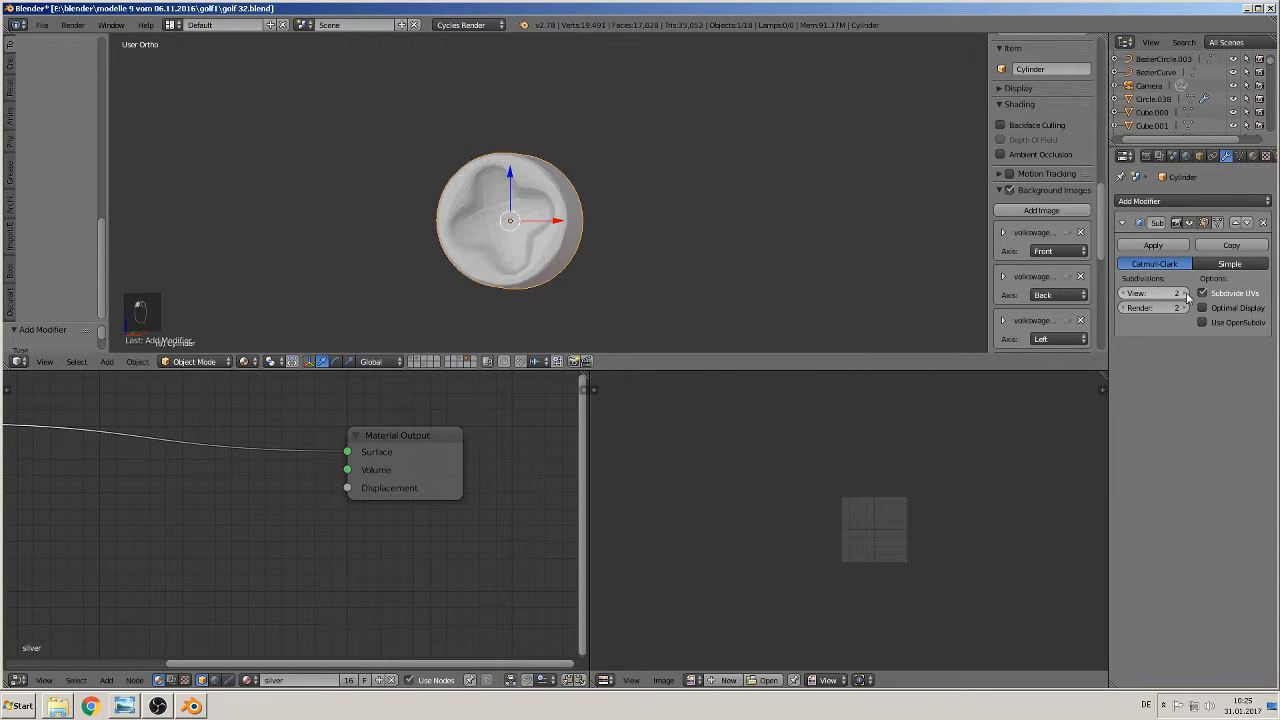
Add a loop cut across the upper arm of the screw's cross recess and slide it towards the outer end
{"action": "middle_click_drag", "start_coordinate": [614, 188], "coordinate": [495, 226]}
{"action": "scroll", "coordinate": [553, 231], "scroll_direction": "up", "scroll_amount": 3}
{"action": "key", "text": "Tab"}
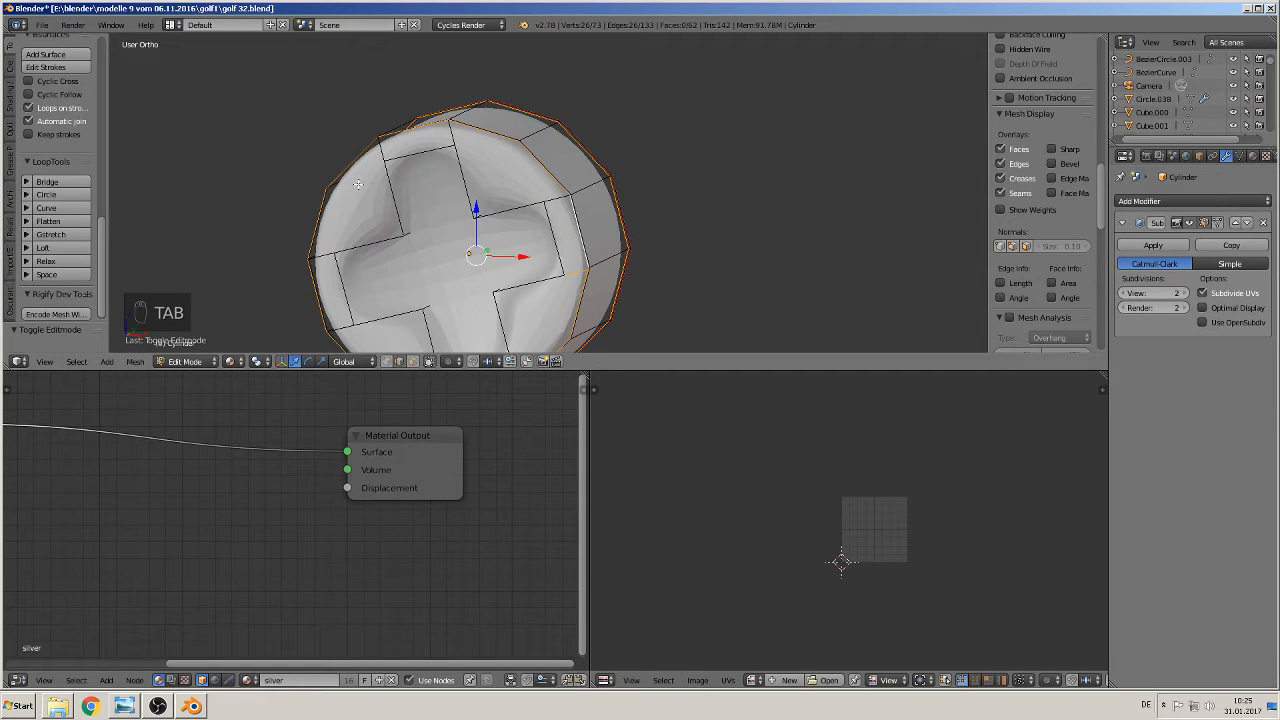
{"action": "key", "text": "ctrl+r"}
{"action": "left_click", "coordinate": [366, 180]}
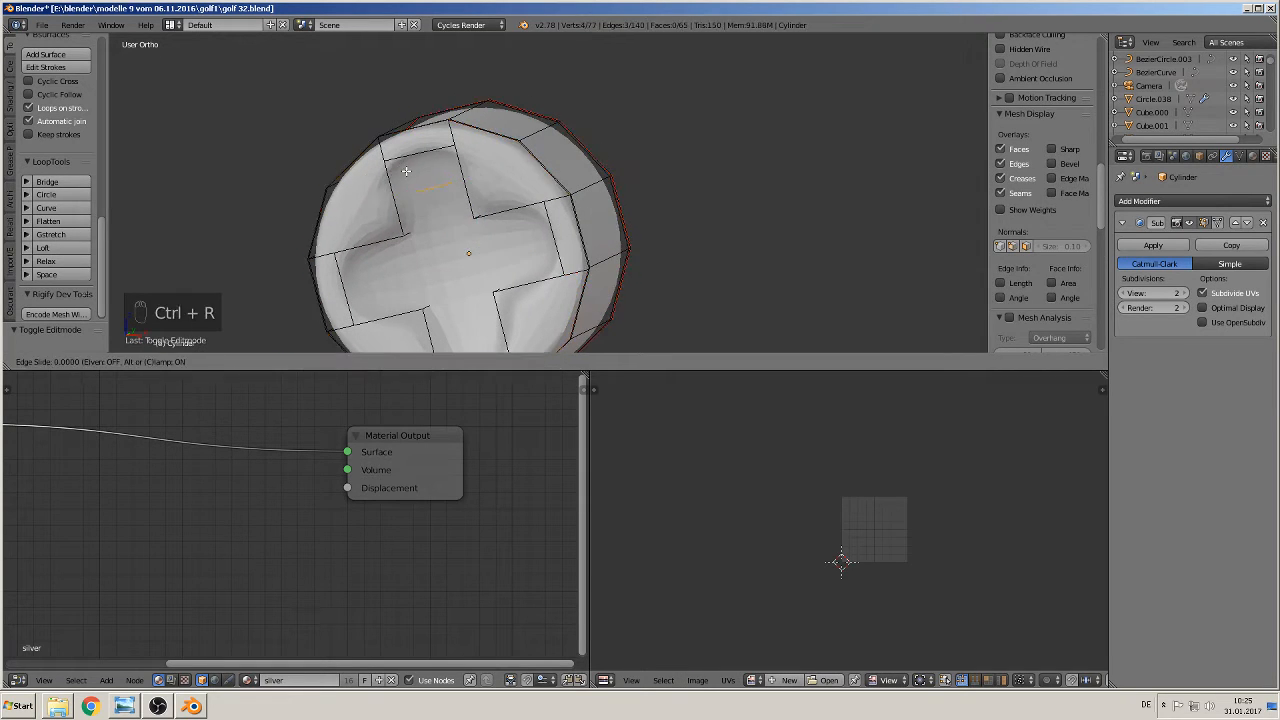
{"action": "left_click", "coordinate": [414, 133]}
{"action": "scroll", "coordinate": [448, 215], "scroll_direction": "down", "scroll_amount": 2}
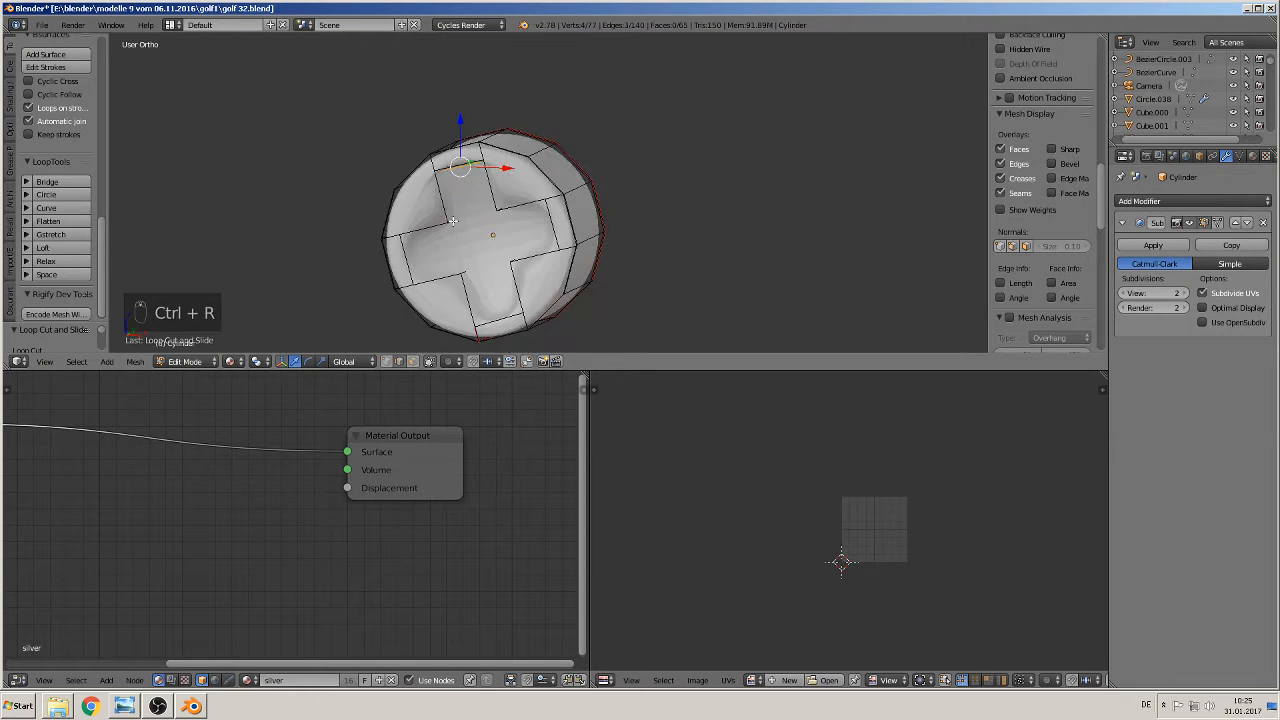
Add loop cuts across the lower and left arms of the screw's cross recess and slide them towards the outer ends
{"action": "key", "text": "ctrl+r"}
{"action": "left_click", "coordinate": [491, 293]}
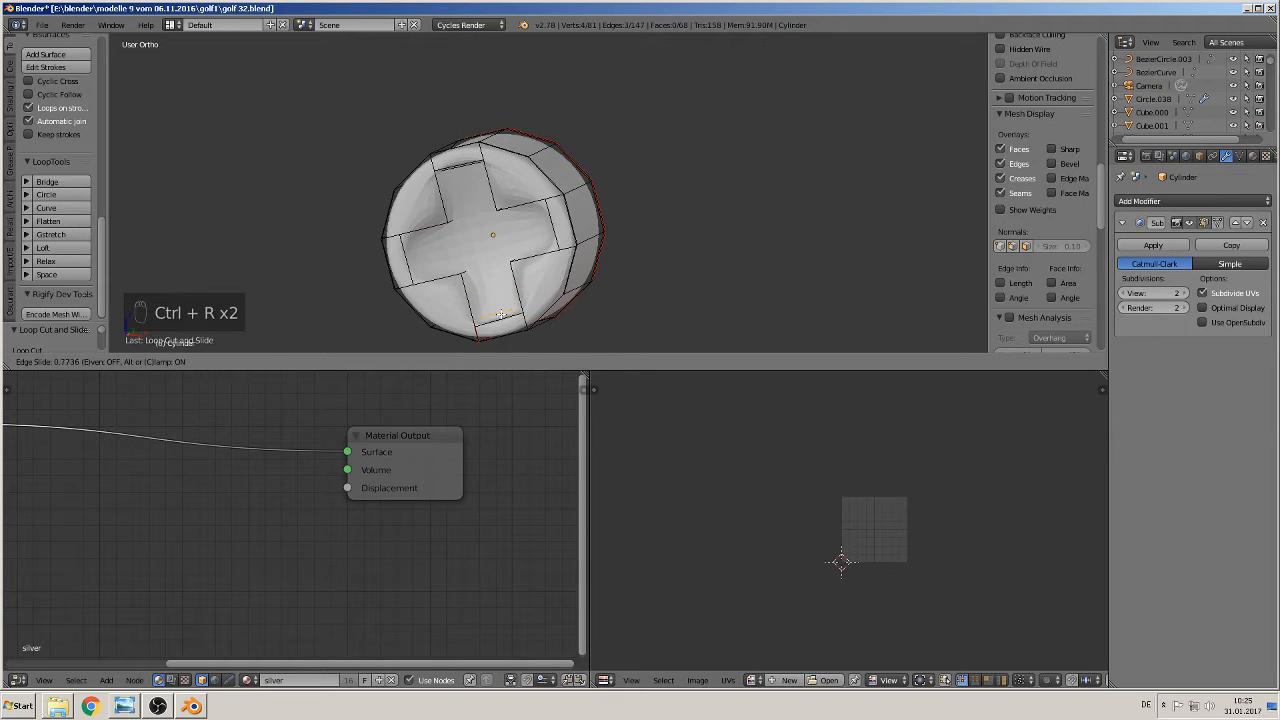
{"action": "left_click", "coordinate": [500, 314]}
{"action": "key", "text": "ctrl+r"}
{"action": "left_click", "coordinate": [413, 253]}
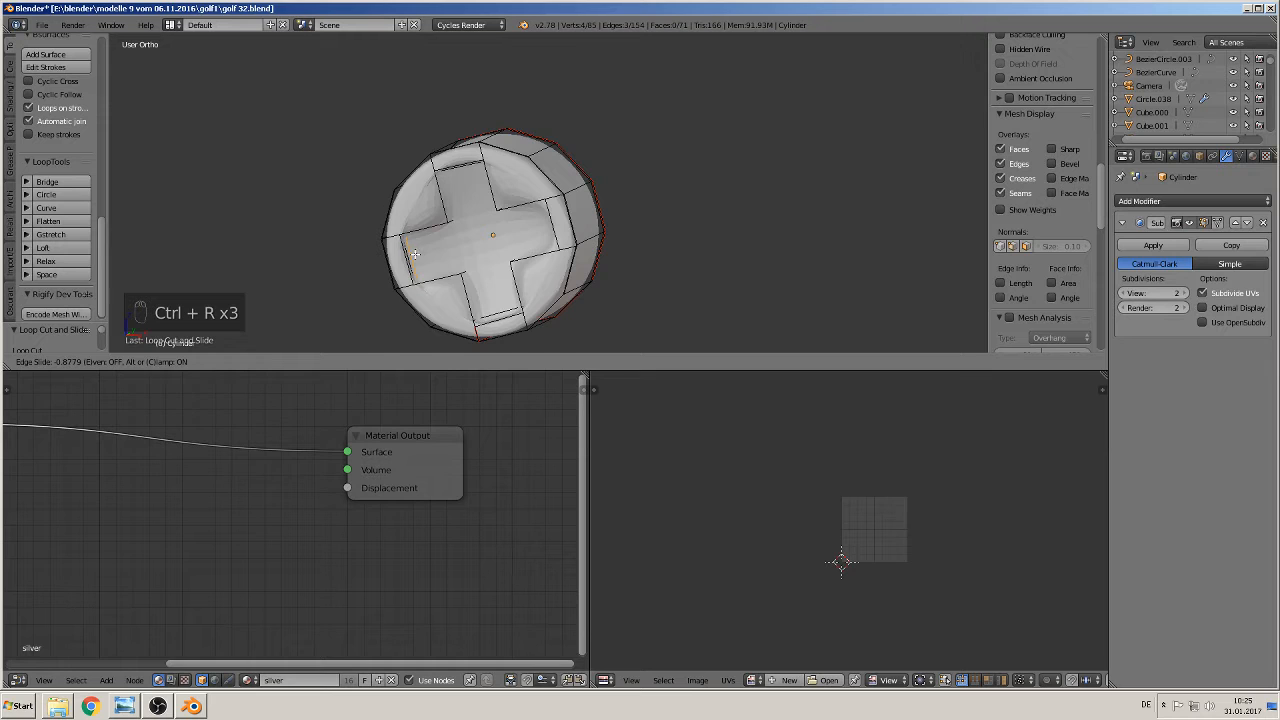
{"action": "left_click", "coordinate": [414, 253]}
Add two lengthwise loop cuts along the long edges of the recess's horizontal bar and one across its right outer end
{"action": "key", "text": "ctrl+r"}
{"action": "left_click", "coordinate": [541, 228]}
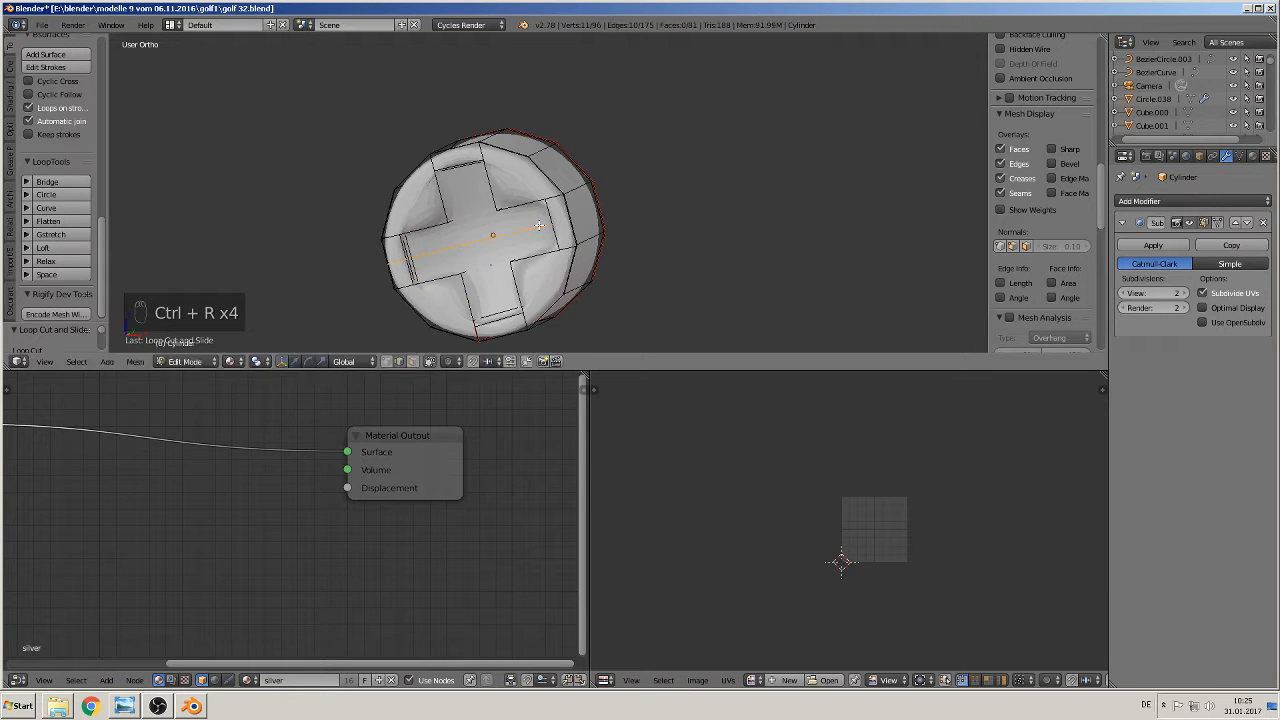
{"action": "left_click", "coordinate": [538, 212]}
{"action": "key", "text": "ctrl+r"}
{"action": "left_click", "coordinate": [520, 239]}
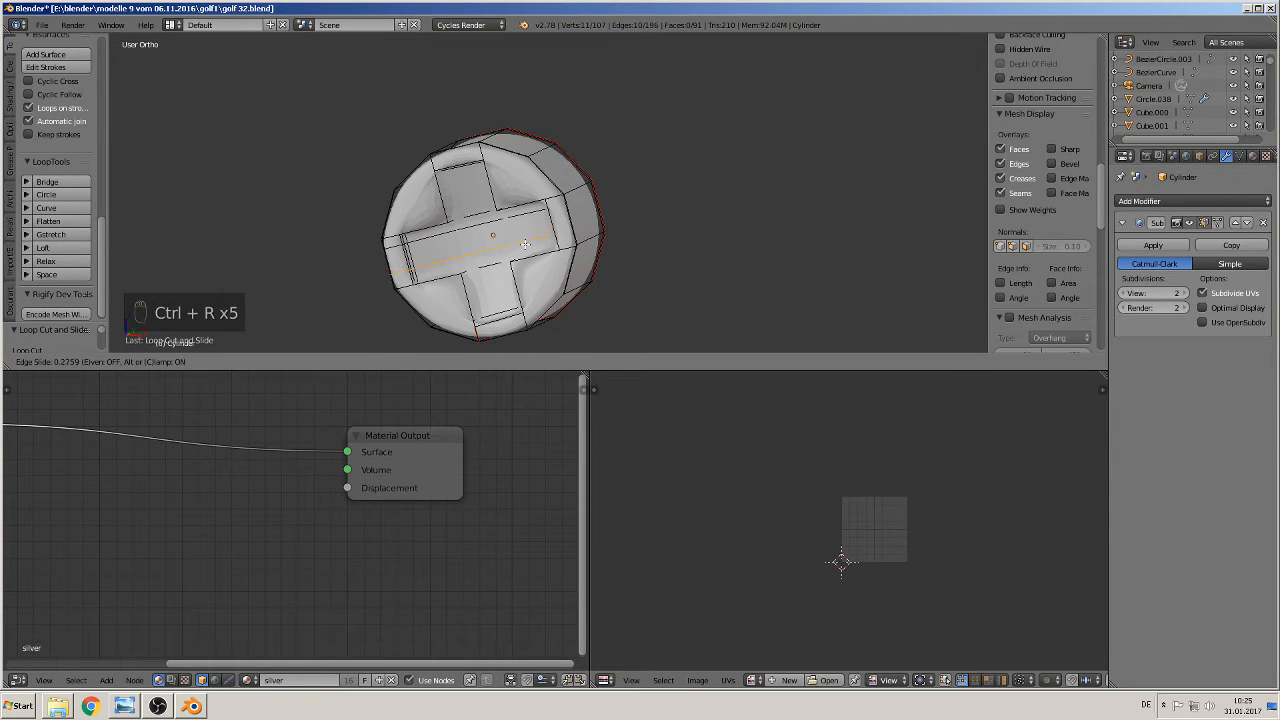
{"action": "left_click", "coordinate": [542, 222]}
{"action": "key", "text": "ctrl+r"}
{"action": "left_click", "coordinate": [534, 211]}
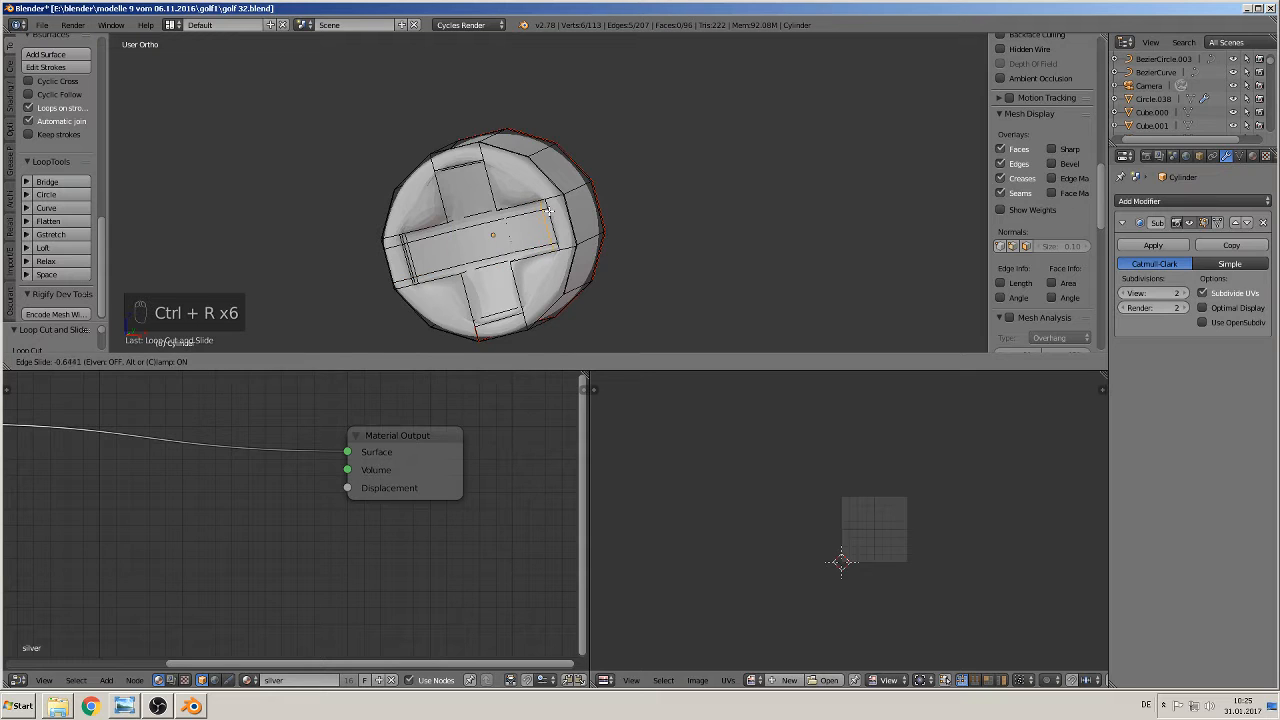
{"action": "left_click", "coordinate": [550, 212]}
Add two lengthwise loop cuts along the recess's vertical bar and slide them close to its left and right edges
{"action": "key", "text": "ctrl+r"}
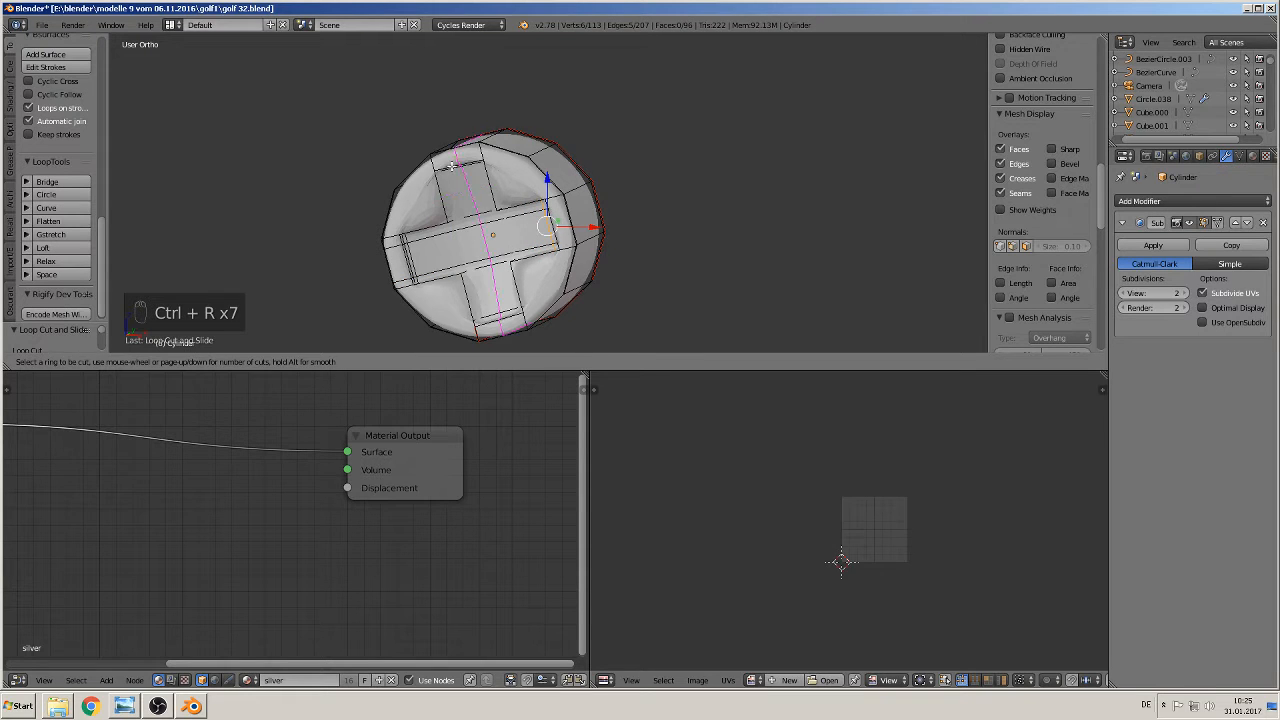
{"action": "left_click", "coordinate": [450, 168]}
{"action": "left_click", "coordinate": [432, 170]}
{"action": "key", "text": "ctrl+r"}
{"action": "left_click", "coordinate": [478, 162]}
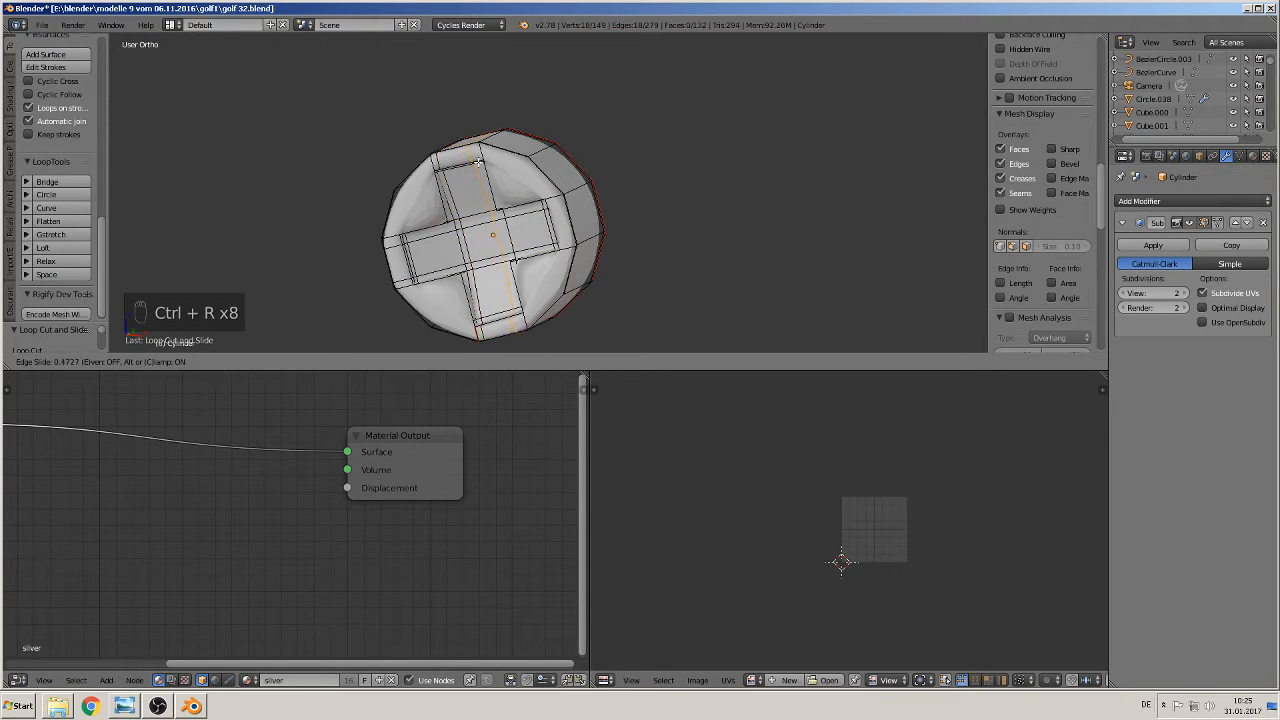
{"action": "left_click", "coordinate": [481, 162]}
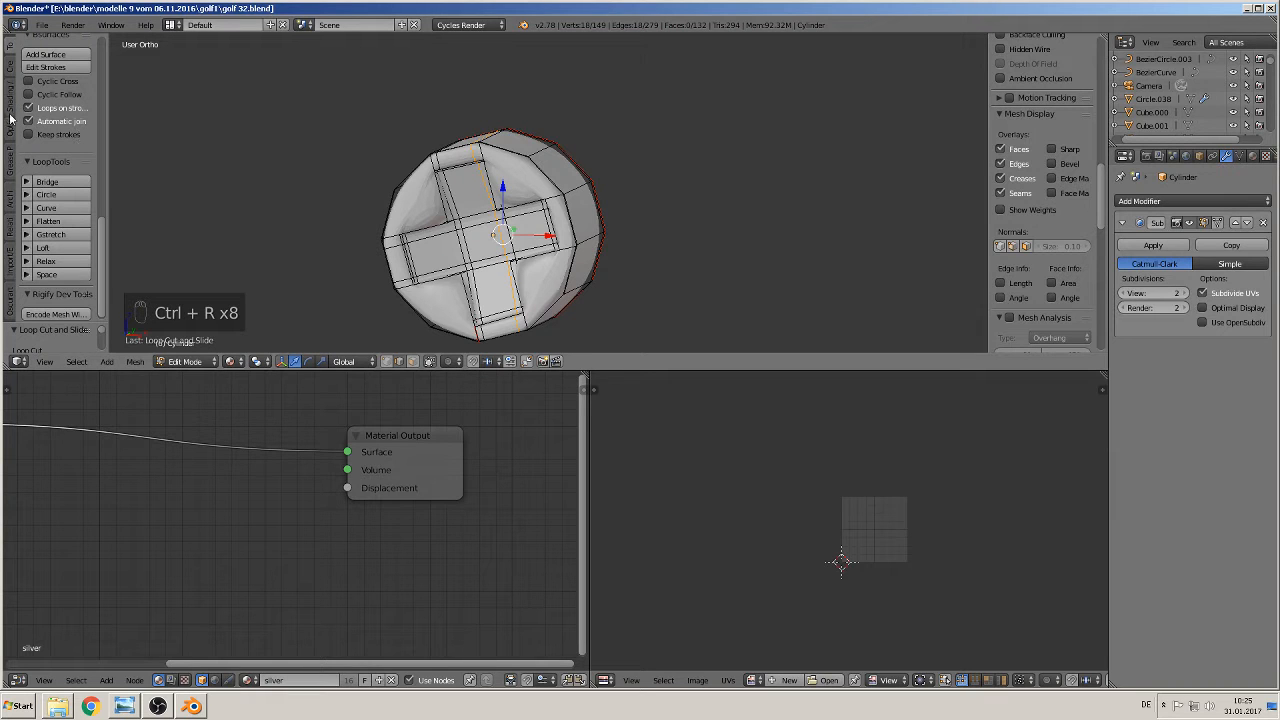
Apply smooth shading to the whole screw and check its mesh in Edit Mode
{"action": "scroll", "coordinate": [24, 100], "scroll_direction": "up", "scroll_amount": 5}
{"action": "key", "text": "Tab"}
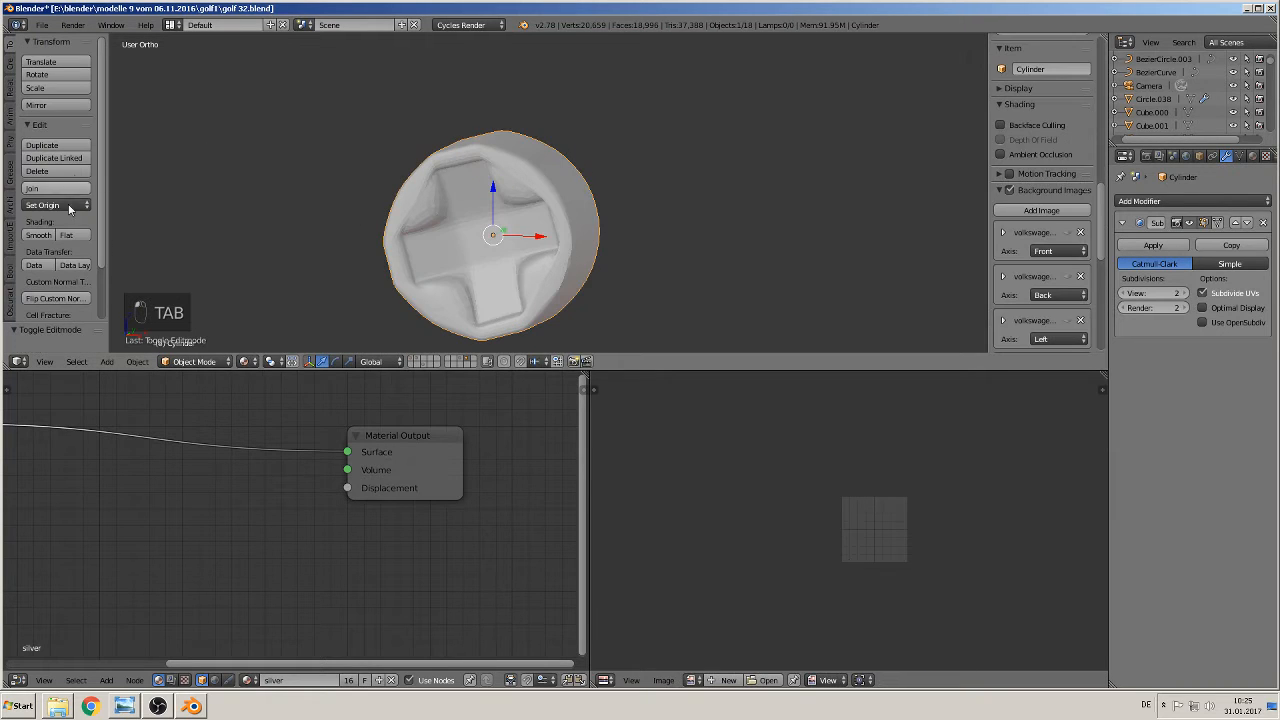
{"action": "left_click", "coordinate": [47, 235]}
{"action": "middle_click_drag", "start_coordinate": [380, 237], "coordinate": [578, 209]}
{"action": "key", "text": "Tab"}
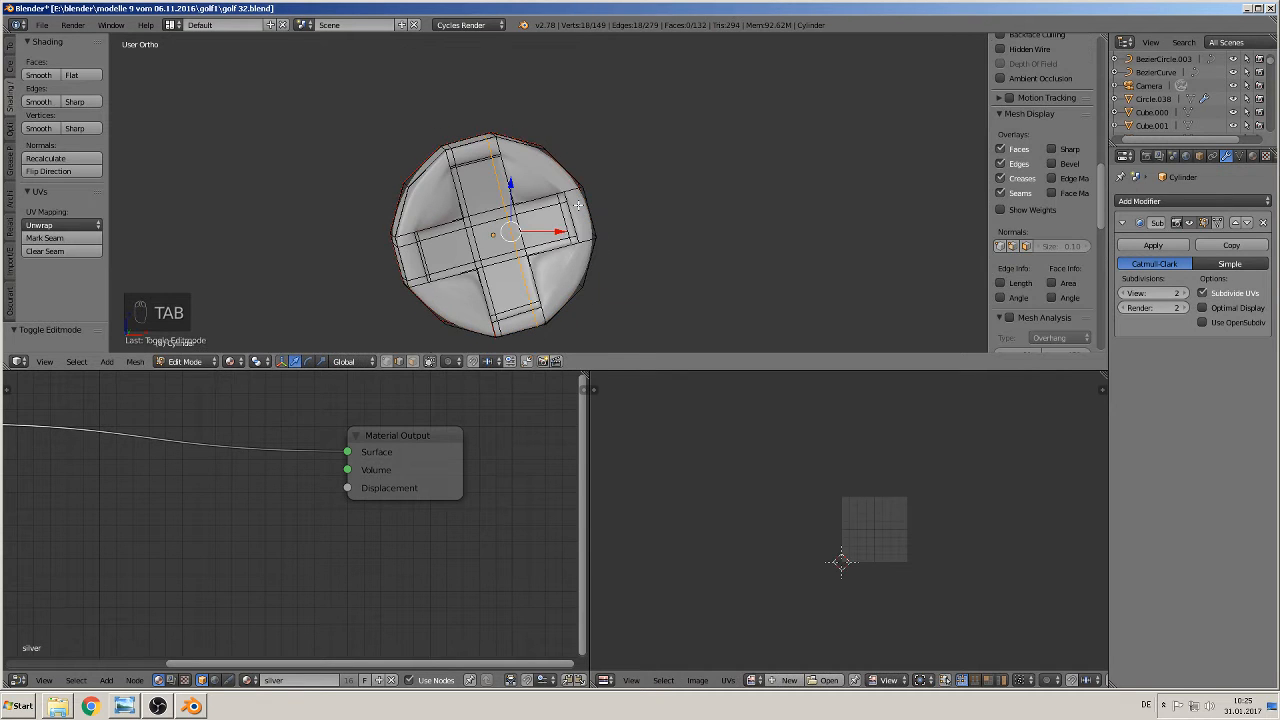
{"action": "scroll", "coordinate": [560, 198], "scroll_direction": "up", "scroll_amount": 1}
{"action": "key", "text": "Up"}
{"action": "mouse_move", "coordinate": [517, 176]}
{"action": "middle_mouse_down"}
{"action": "mouse_move", "coordinate": [492, 180]}
{"action": "mouse_move", "coordinate": [512, 176]}
{"action": "middle_mouse_up"}
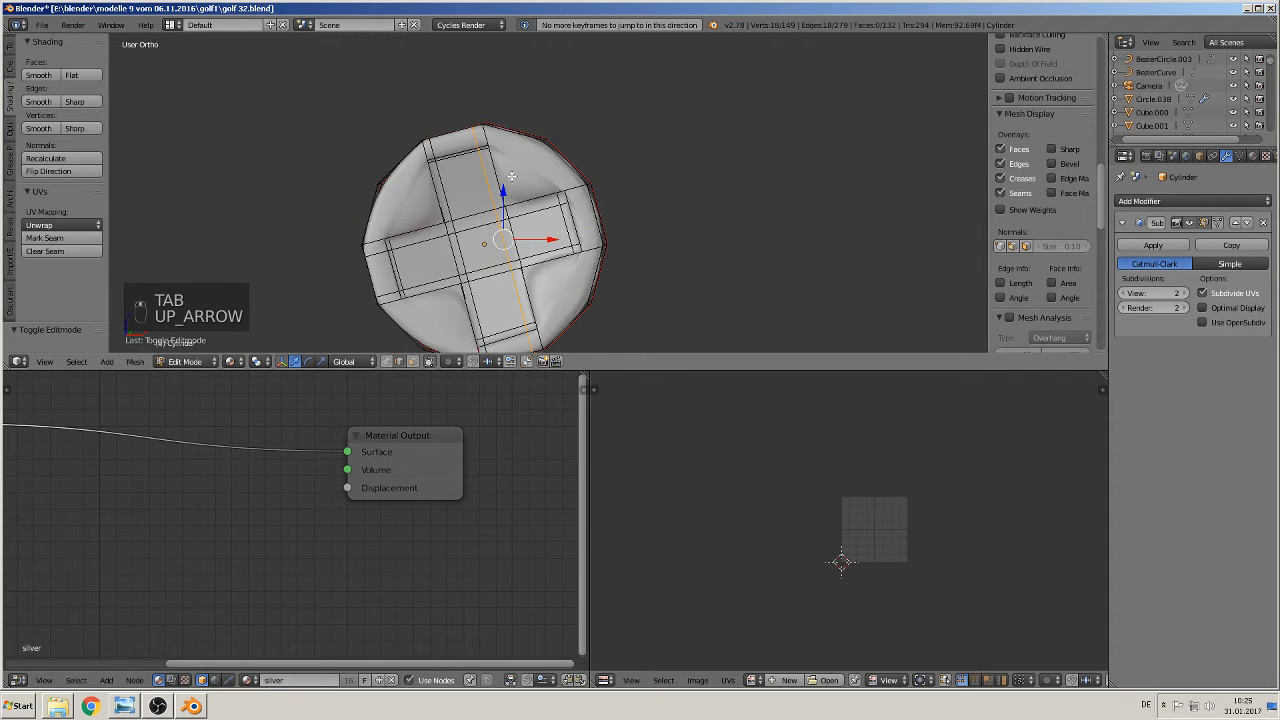
{"action": "key", "text": "Up"}
{"action": "key", "text": "Tab"}
Move the screw onto the right end of the orange lens and scale it down slightly
{"action": "scroll", "coordinate": [574, 231], "scroll_direction": "down", "scroll_amount": 8}
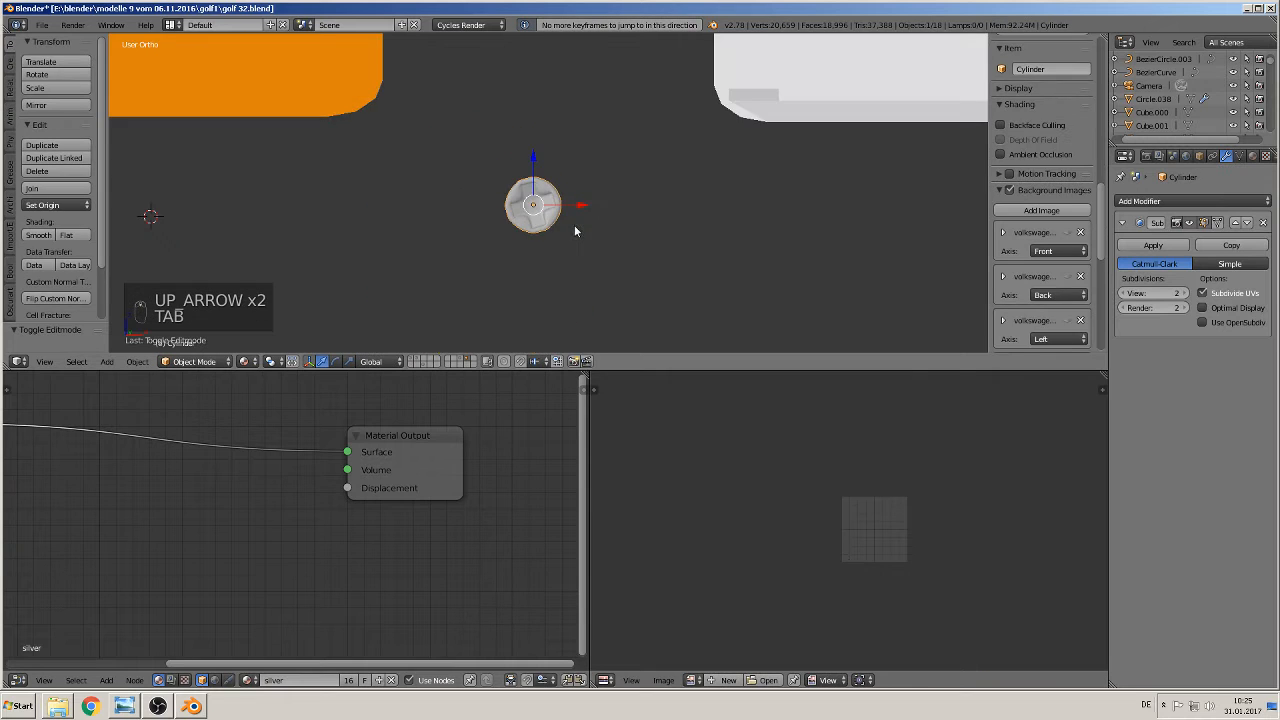
{"action": "scroll", "coordinate": [572, 225], "scroll_direction": "down", "scroll_amount": 4}
{"action": "middle_click_drag", "start_coordinate": [571, 223], "coordinate": [634, 289], "text": "shift"}
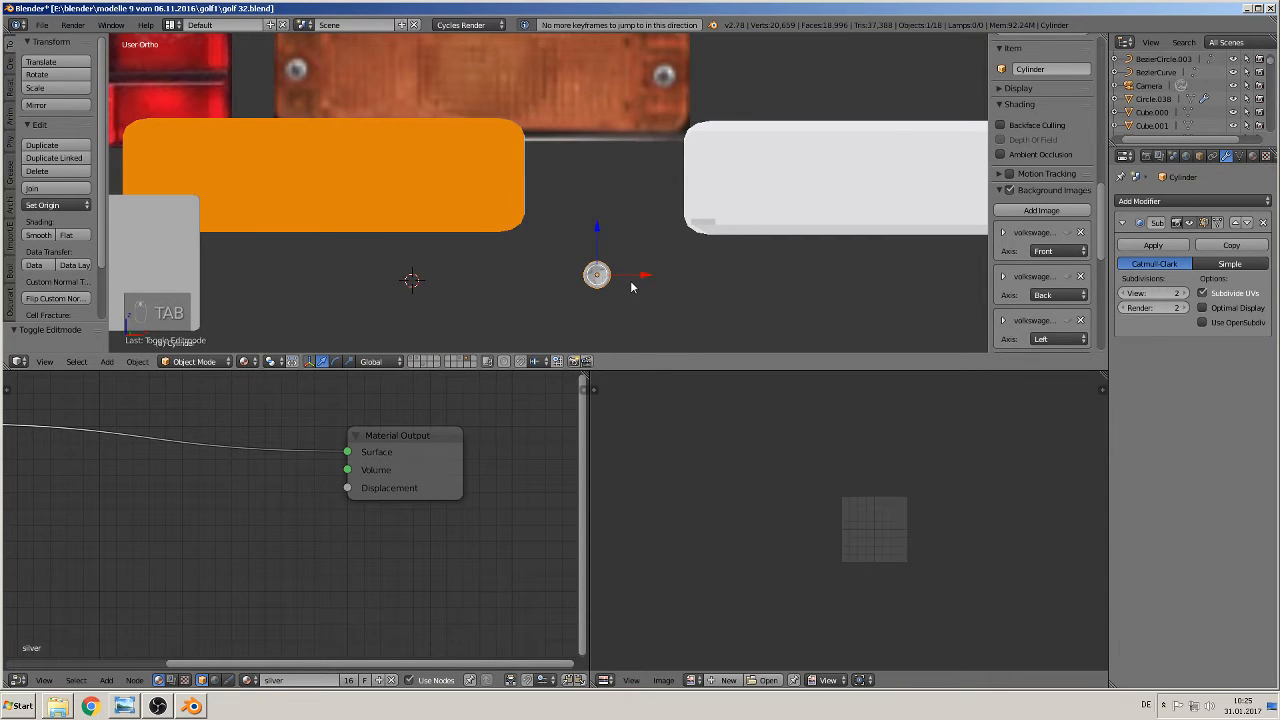
{"action": "key", "text": "g"}
{"action": "left_click", "coordinate": [531, 189]}
{"action": "key", "text": "s"}
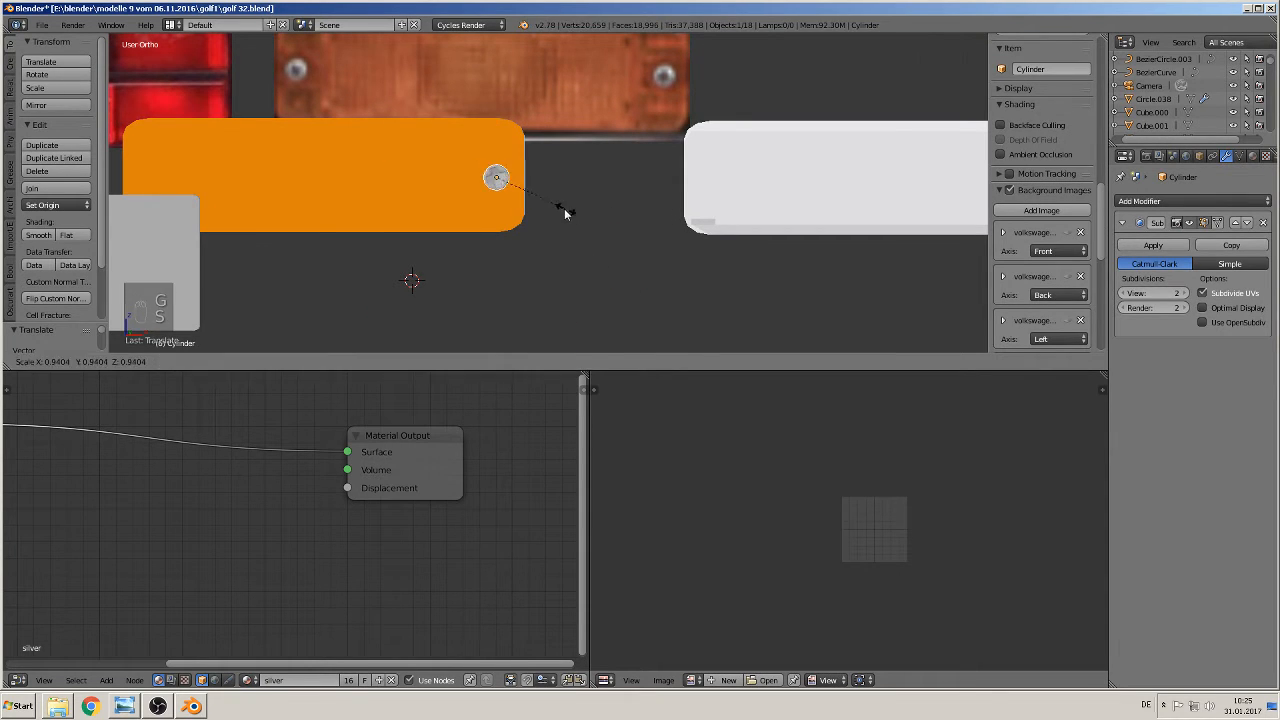
{"action": "left_click", "coordinate": [543, 203]}
Shift the screw along the Y axis to seat its head in the lens's front surface
{"action": "middle_click_drag", "start_coordinate": [516, 226], "coordinate": [527, 192]}
{"action": "left_click_drag", "start_coordinate": [522, 171], "coordinate": [550, 167]}
{"action": "scroll", "coordinate": [550, 165], "scroll_direction": "up", "scroll_amount": 6}
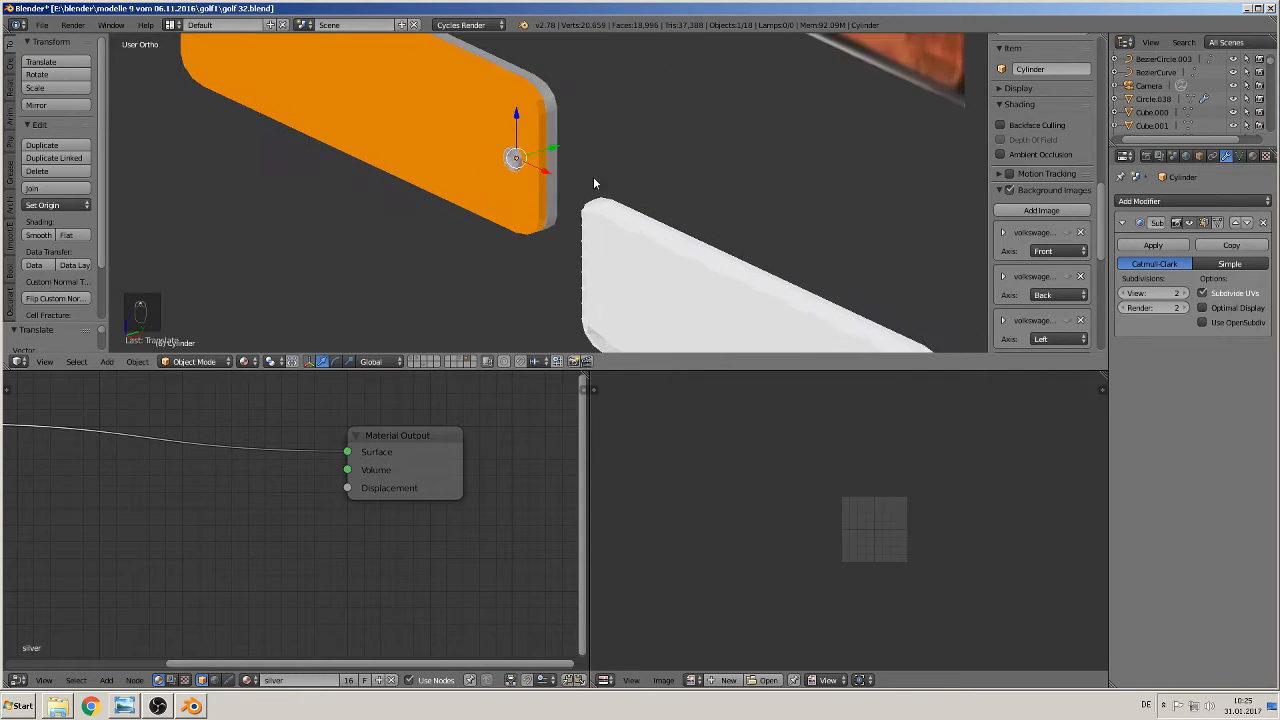
{"action": "middle_click_drag", "start_coordinate": [549, 156], "coordinate": [527, 256], "text": "shift"}
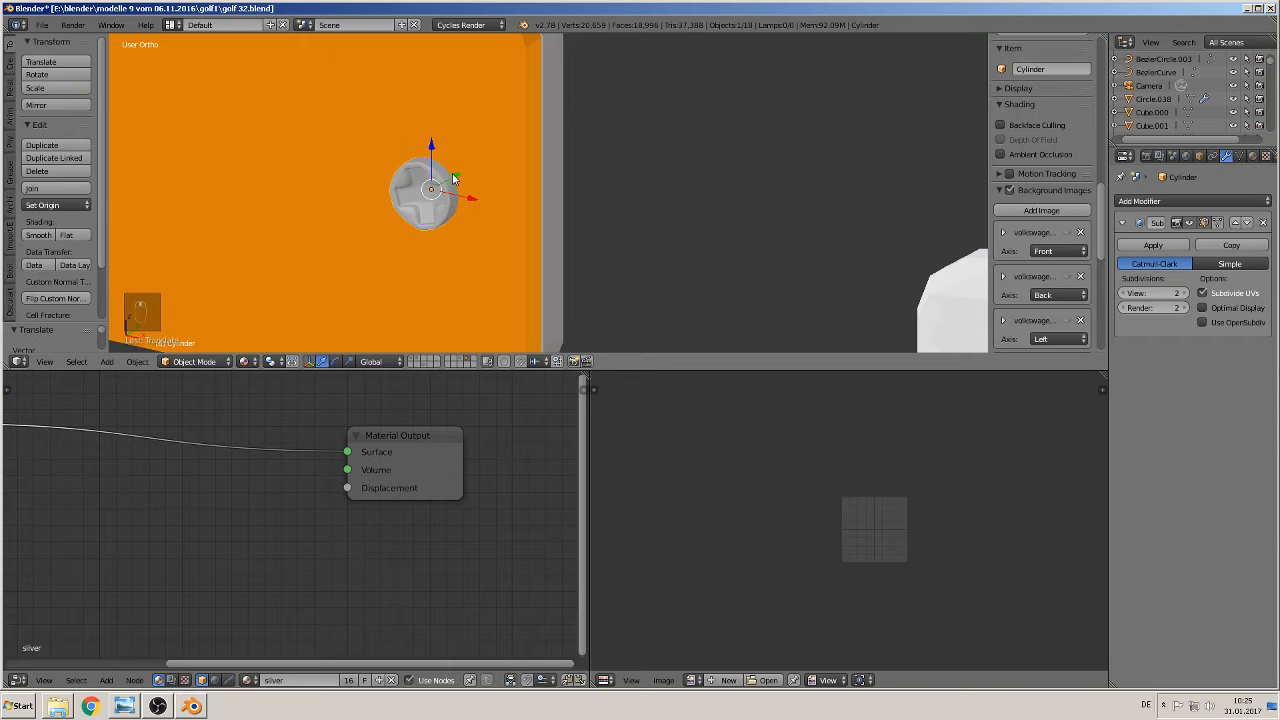
{"action": "left_click_drag", "start_coordinate": [453, 177], "coordinate": [453, 177]}
Fine-tune the screw's height and horizontal position near the lens's right edge
{"action": "scroll", "coordinate": [453, 177], "scroll_direction": "down", "scroll_amount": 6}
{"action": "middle_click_drag", "start_coordinate": [445, 204], "coordinate": [508, 171]}
{"action": "scroll", "coordinate": [502, 169], "scroll_direction": "down", "scroll_amount": 2}
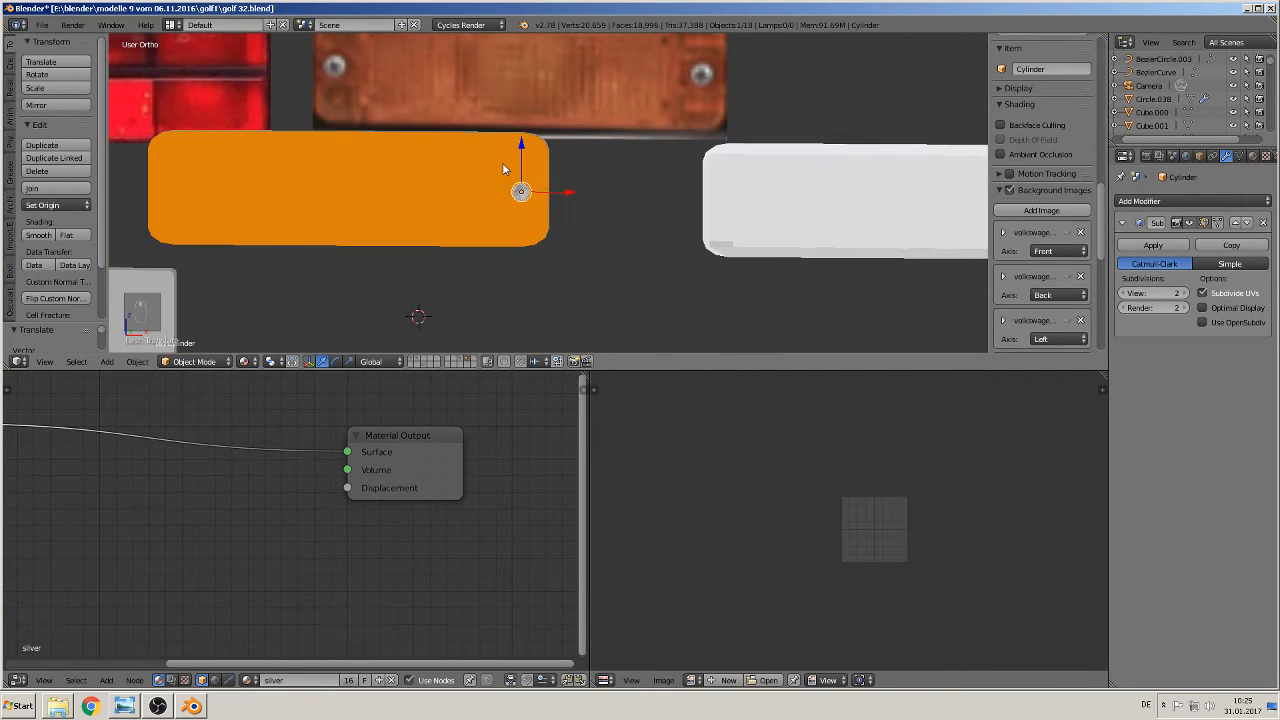
{"action": "left_click_drag", "start_coordinate": [519, 143], "coordinate": [520, 139]}
{"action": "left_click_drag", "start_coordinate": [557, 187], "coordinate": [569, 182]}
Duplicate the screw and place the copy along the X axis at the left end of the orange lens
{"action": "middle_click_drag", "start_coordinate": [547, 222], "coordinate": [665, 232], "text": "shift"}
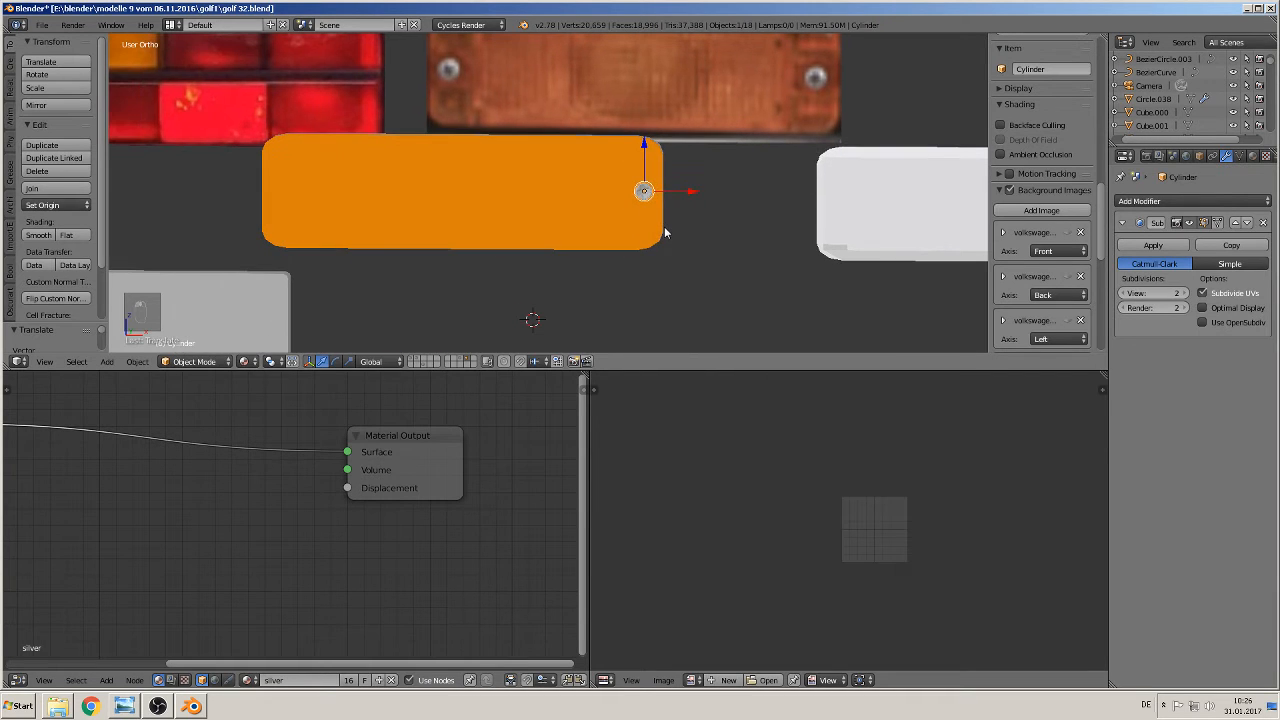
{"action": "key", "text": "shift+d"}
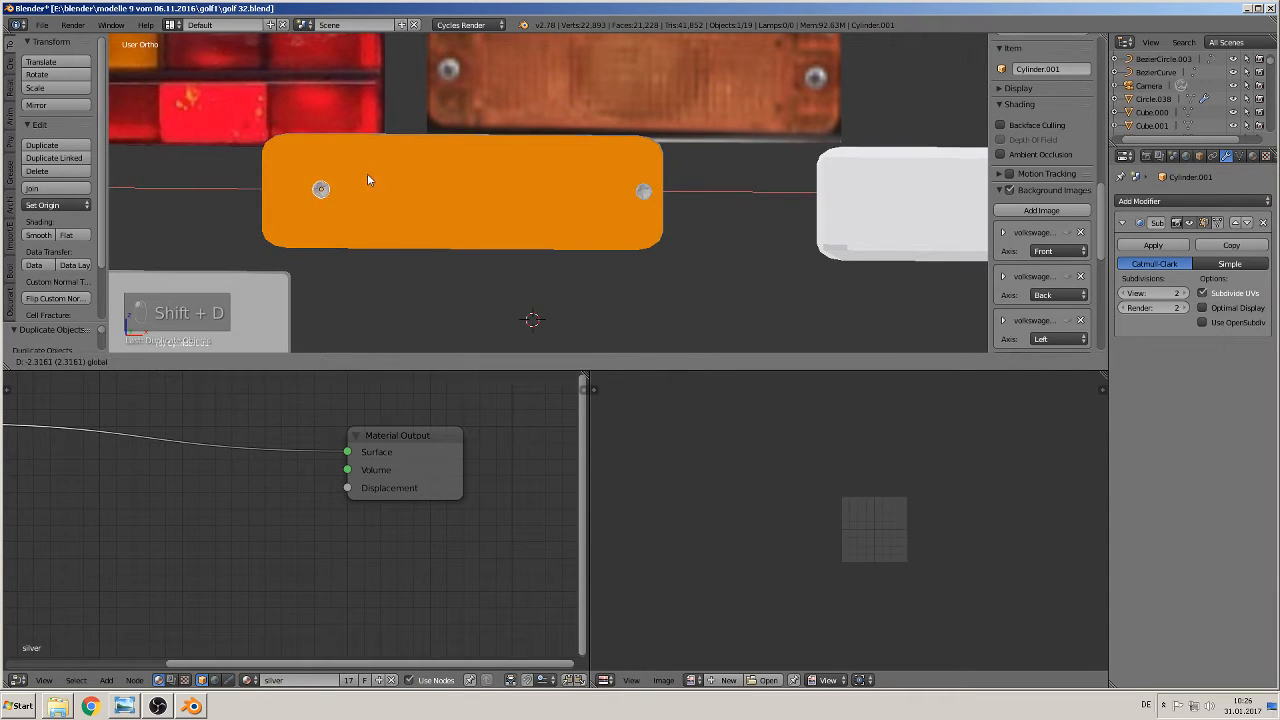
{"action": "left_click", "coordinate": [328, 174]}
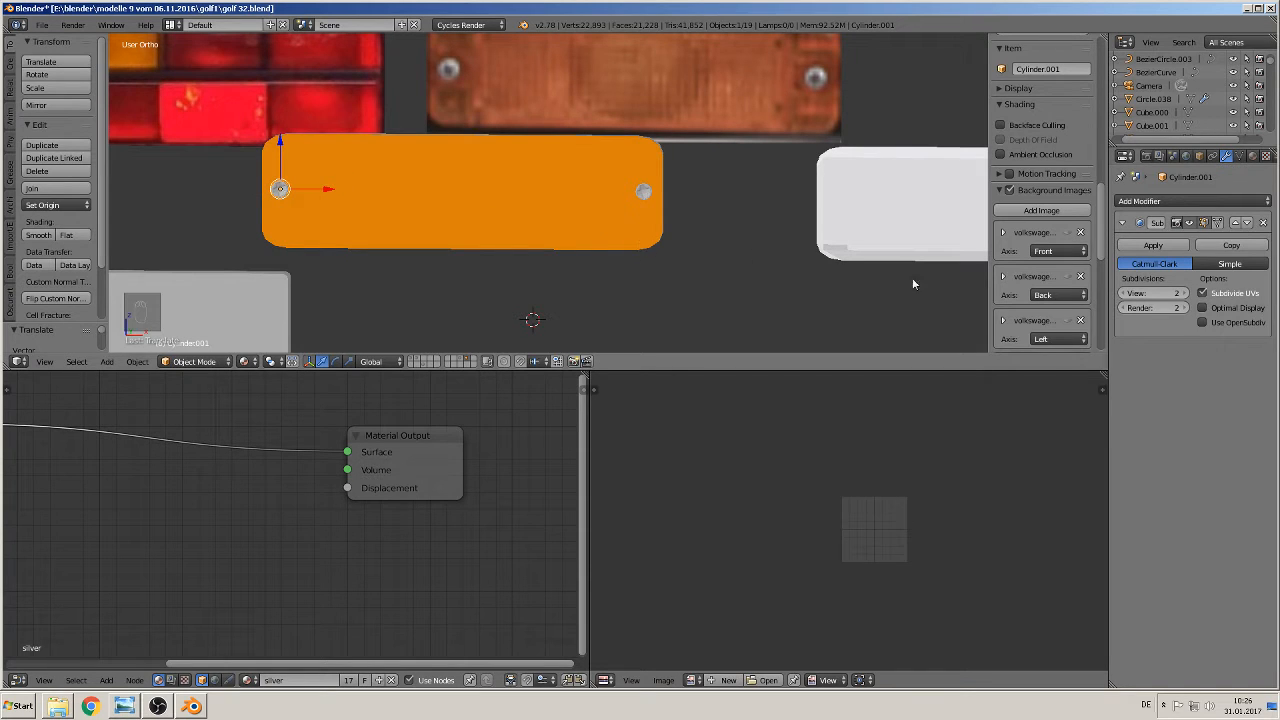
Remove the Subdivision Surface modifier from the copied screw and join the copy into the orange lens object
{"action": "left_click", "coordinate": [1263, 222]}
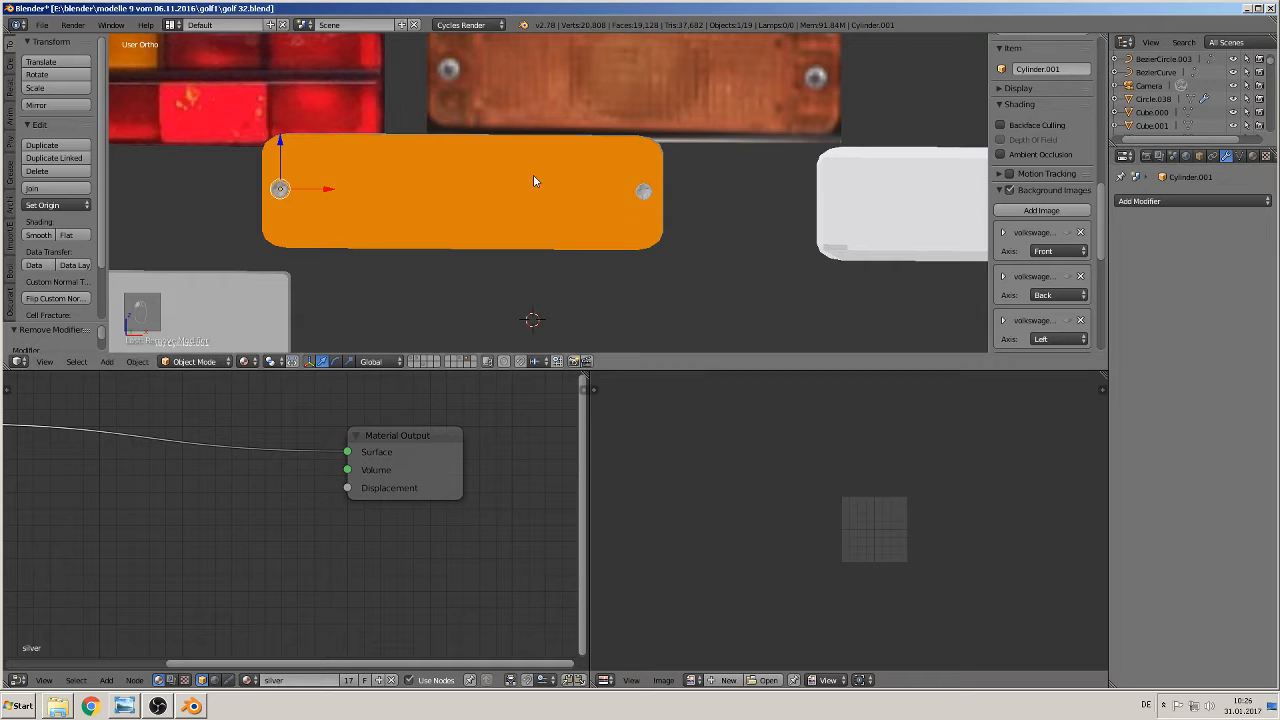
{"action": "middle_click_drag", "start_coordinate": [533, 174], "coordinate": [495, 208]}
{"action": "scroll", "coordinate": [481, 222], "scroll_direction": "up", "scroll_amount": 2}
{"action": "scroll", "coordinate": [481, 227], "scroll_direction": "up", "scroll_amount": 1}
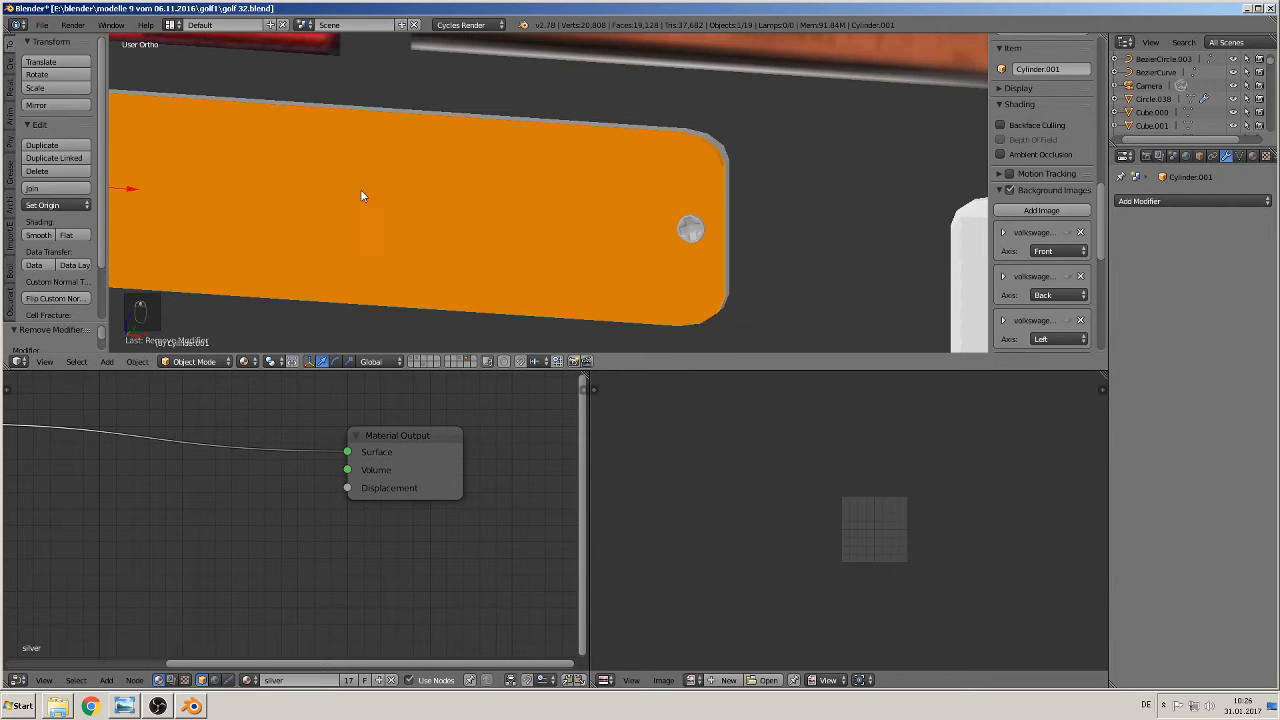
{"action": "middle_click_drag", "start_coordinate": [320, 193], "coordinate": [557, 200]}
{"action": "right_click", "coordinate": [543, 190]}
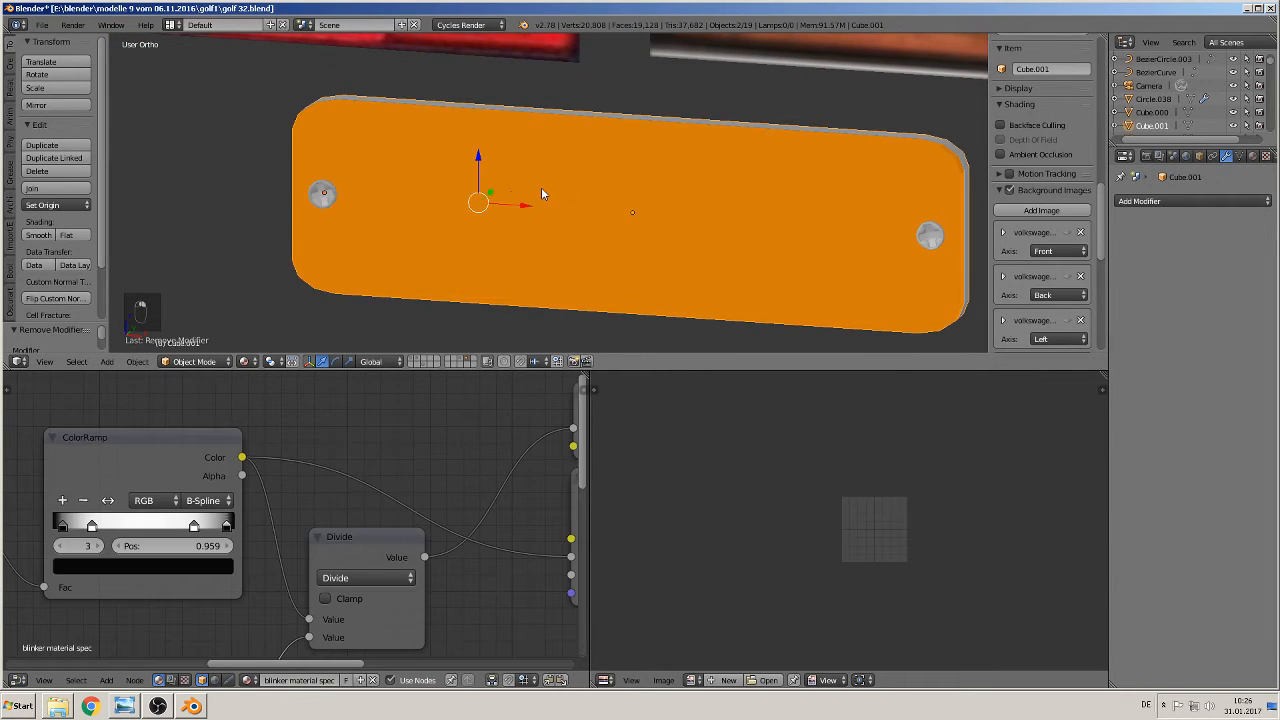
{"action": "left_click", "coordinate": [32, 188]}
Check the joined blinker's mesh and save the blend file
{"action": "scroll", "coordinate": [557, 232], "scroll_direction": "down", "scroll_amount": 3}
{"action": "mouse_move", "coordinate": [556, 229]}
{"action": "middle_mouse_down"}
{"action": "mouse_move", "coordinate": [476, 233]}
{"action": "mouse_move", "coordinate": [540, 235]}
{"action": "middle_mouse_up"}
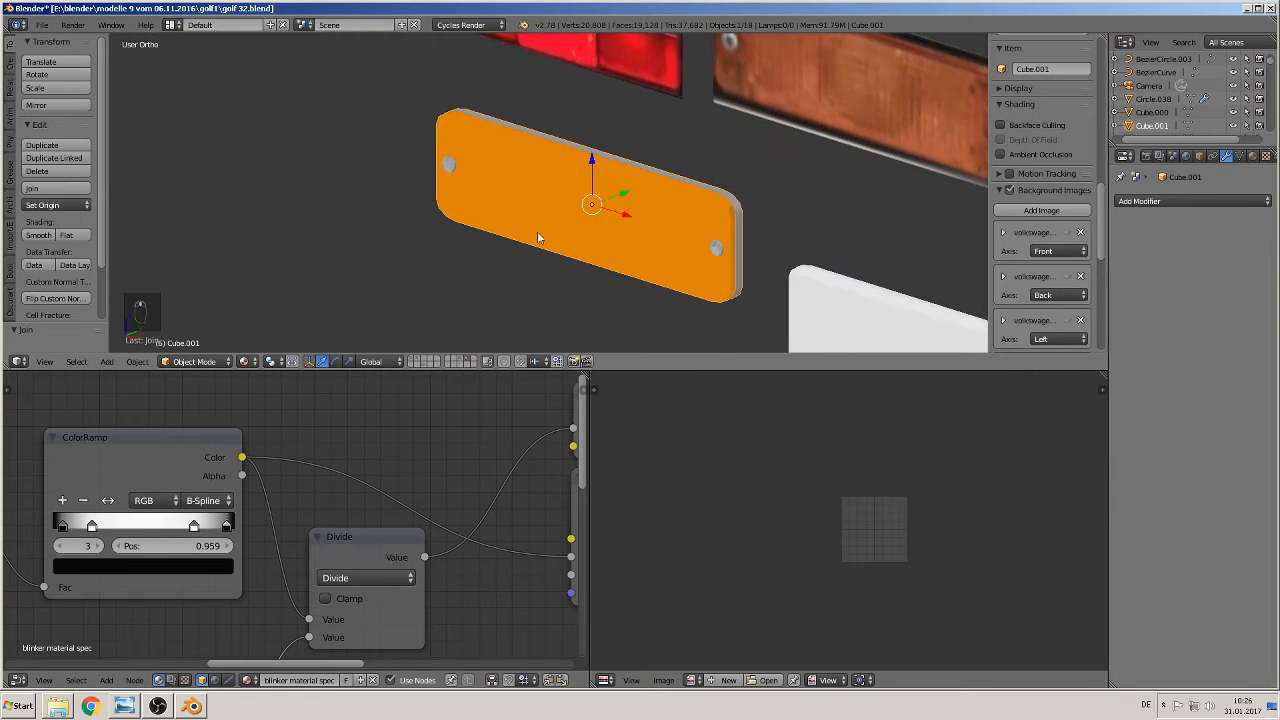
{"action": "scroll", "coordinate": [541, 236], "scroll_direction": "up", "scroll_amount": 3}
{"action": "key", "text": "Tab"}
{"action": "key", "text": "Tab"}
{"action": "scroll", "coordinate": [566, 234], "scroll_direction": "down", "scroll_amount": 6}
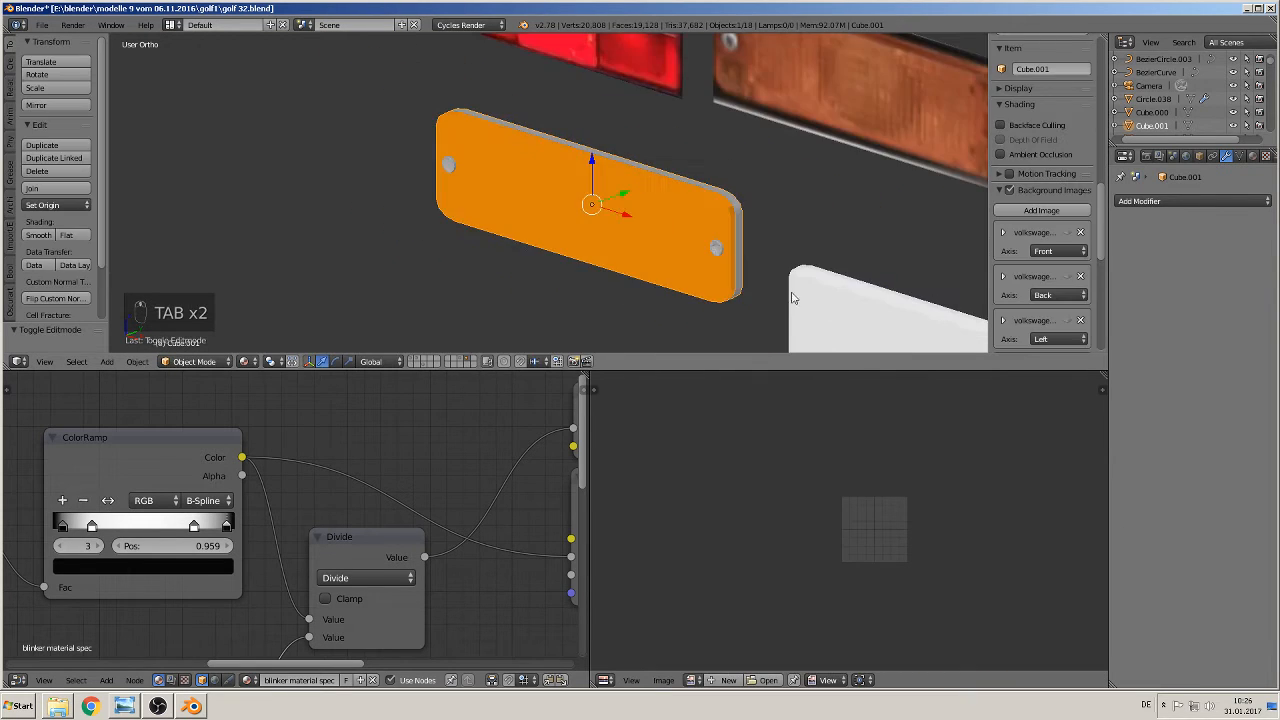
{"action": "middle_click_drag", "start_coordinate": [566, 234], "coordinate": [698, 328]}
{"action": "left_click", "coordinate": [42, 24]}
{"action": "left_click", "coordinate": [77, 128]}
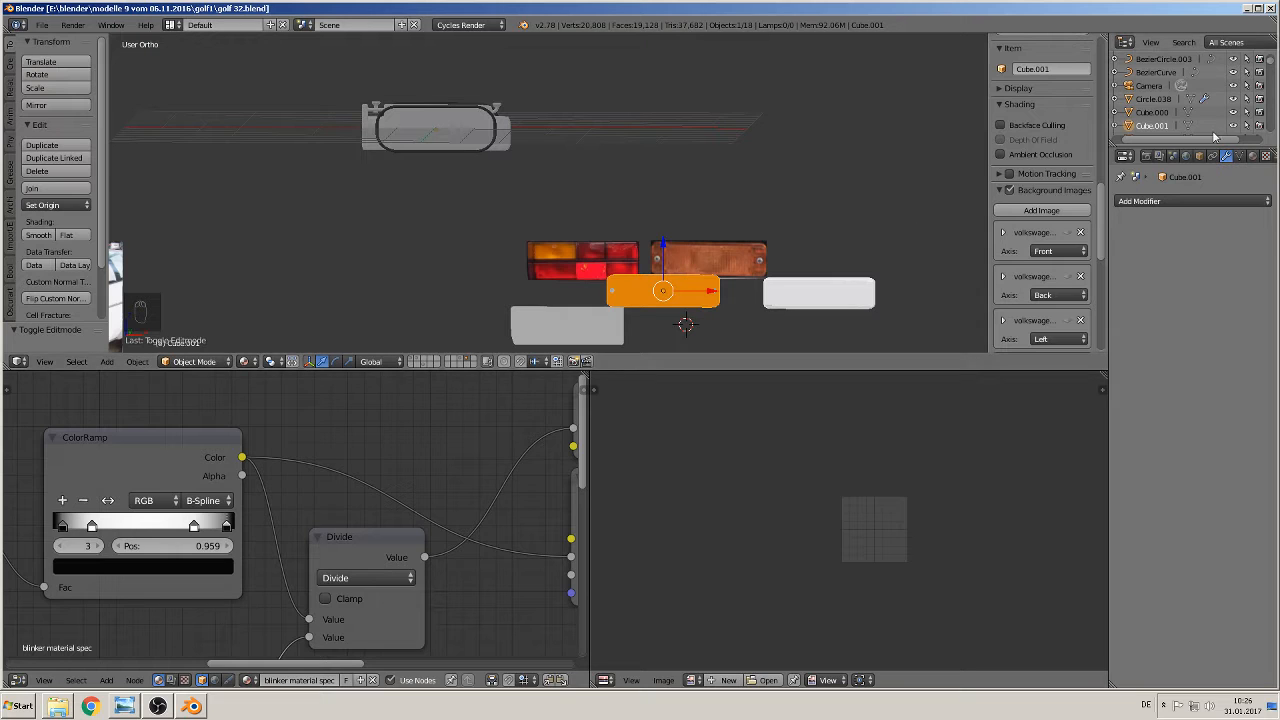
Rename the blinker object Cube.001 as BLINKER in the Outliner
{"action": "right_click", "coordinate": [1138, 131]}
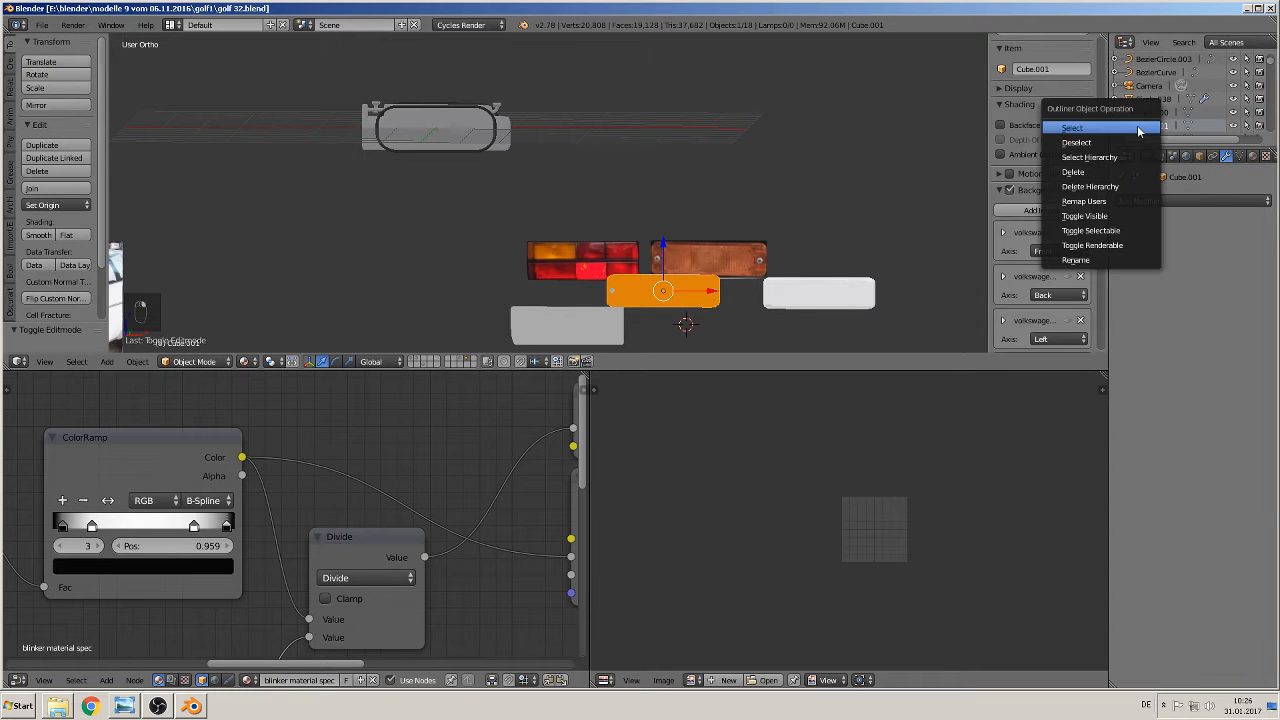
{"action": "left_click", "coordinate": [1134, 251]}
{"action": "type", "text": "BL"}
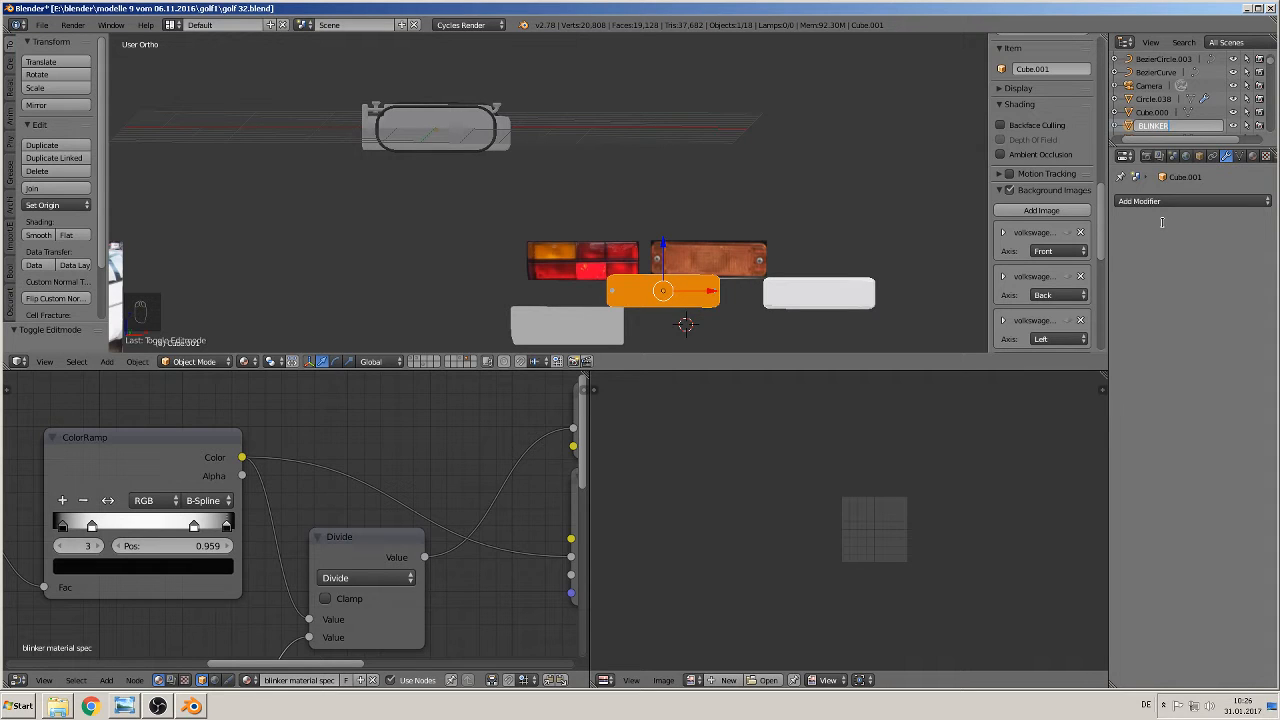
{"action": "type", "text": "INKER"}
{"action": "key", "text": "Return"}
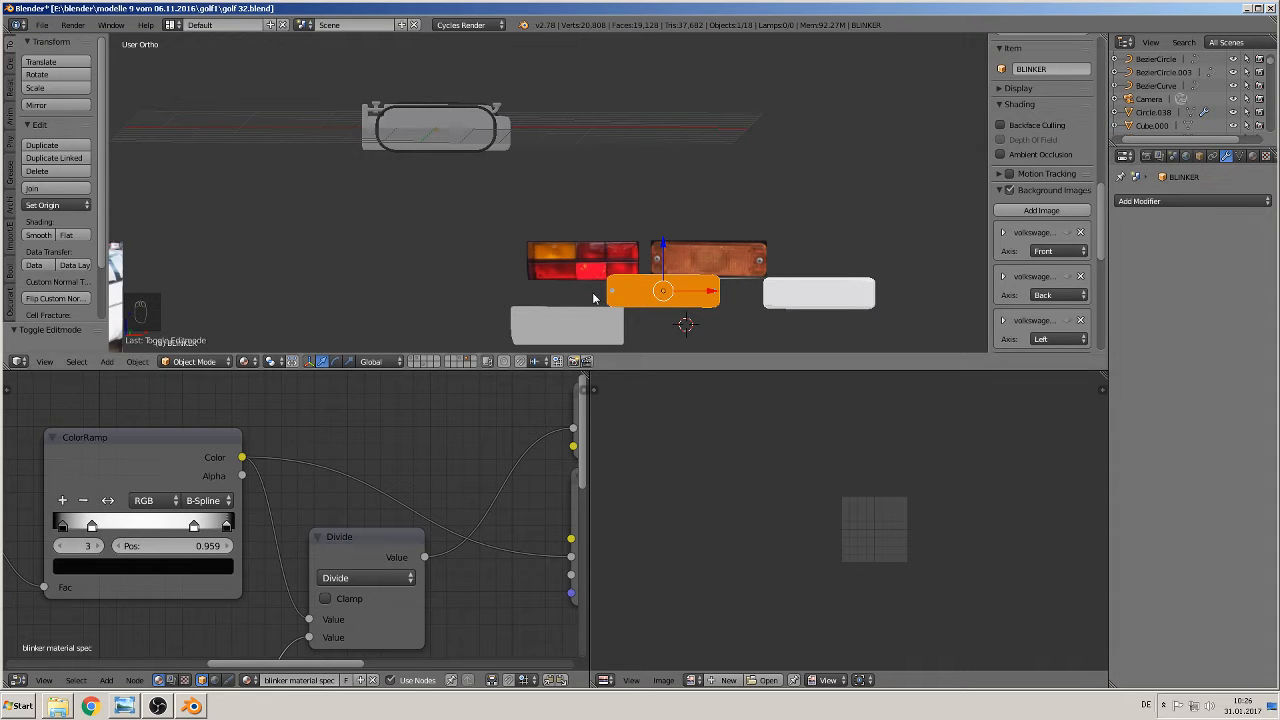
Clear the BLINKER object's location and put it in a new group named blinker
{"action": "key", "text": "alt+g"}
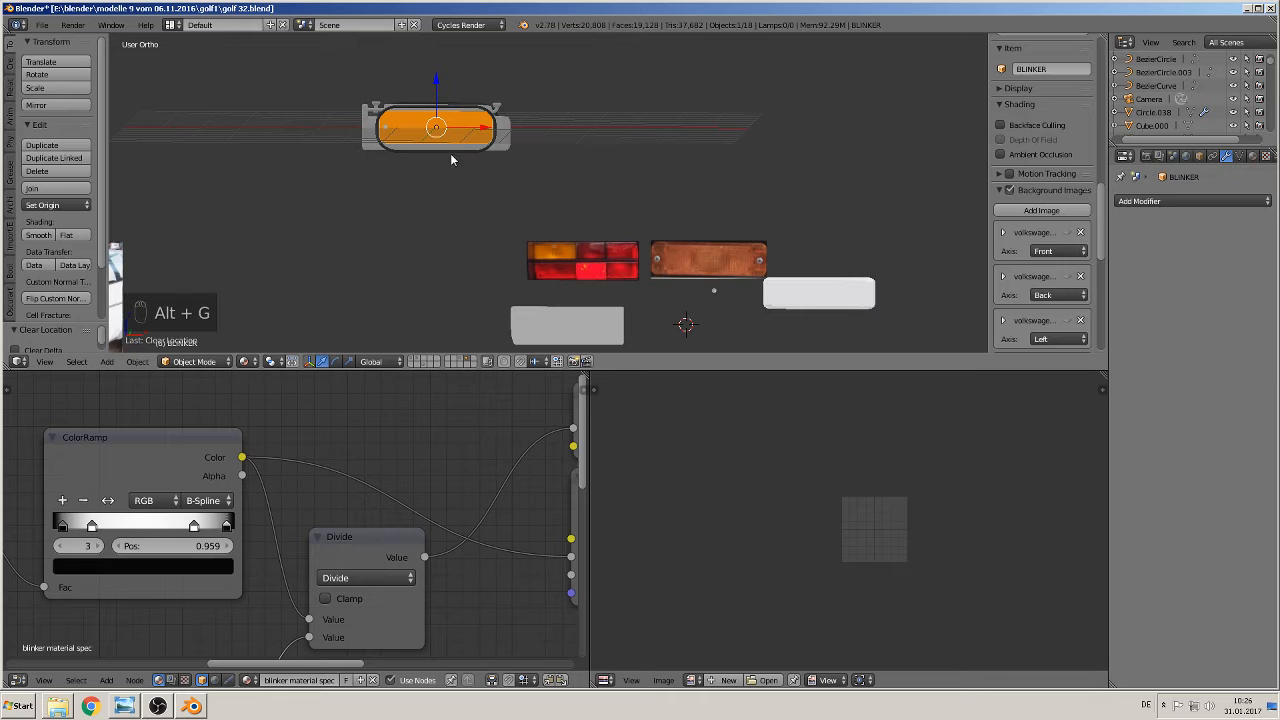
{"action": "key", "text": "ctrl+g"}
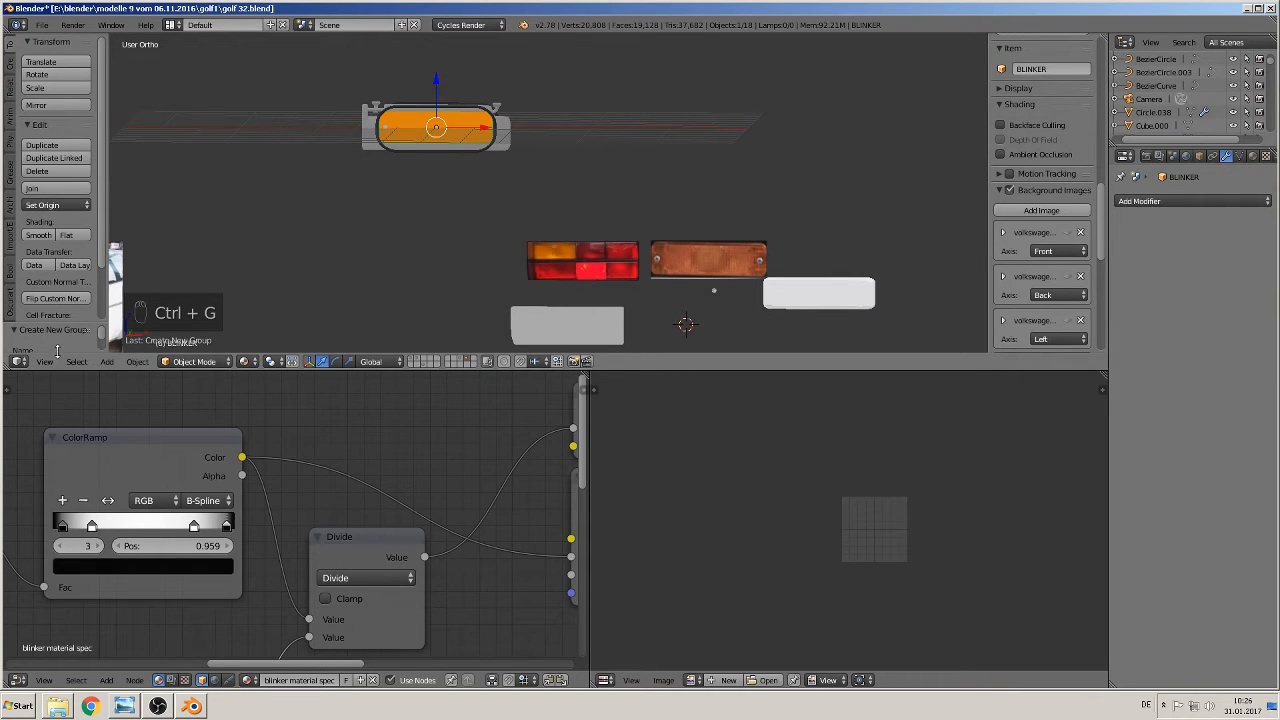
{"action": "left_click_drag", "start_coordinate": [58, 353], "coordinate": [85, 518]}
{"action": "left_click", "coordinate": [44, 419]}
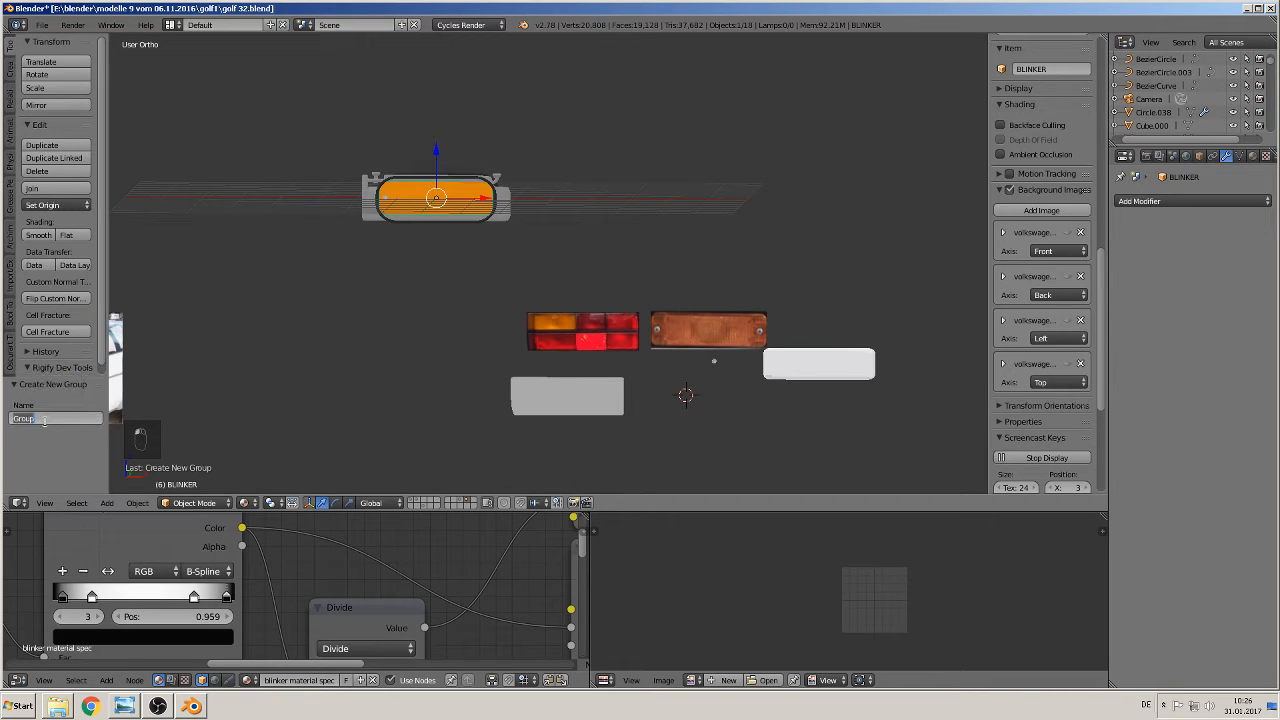
{"action": "key", "text": "BackSpace"}
{"action": "type", "text": "blinker"}
{"action": "key", "text": "Return"}
Display the first scene layer holding the car's body and front-end parts
{"action": "left_click", "coordinate": [413, 503]}
{"action": "scroll", "coordinate": [362, 322], "scroll_direction": "down", "scroll_amount": 1}
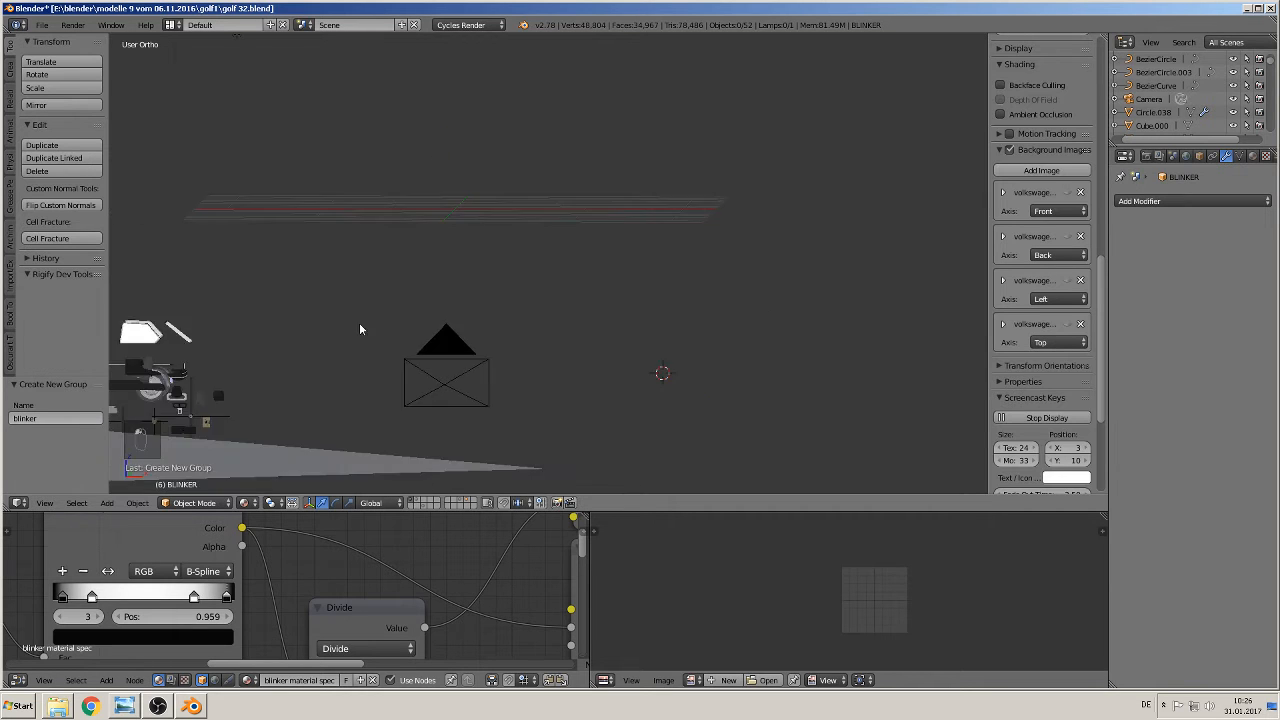
{"action": "middle_click_drag", "start_coordinate": [360, 325], "coordinate": [994, 165], "text": "shift"}
{"action": "scroll", "coordinate": [848, 220], "scroll_direction": "up", "scroll_amount": 3}
{"action": "middle_click_drag", "start_coordinate": [840, 222], "coordinate": [702, 312]}
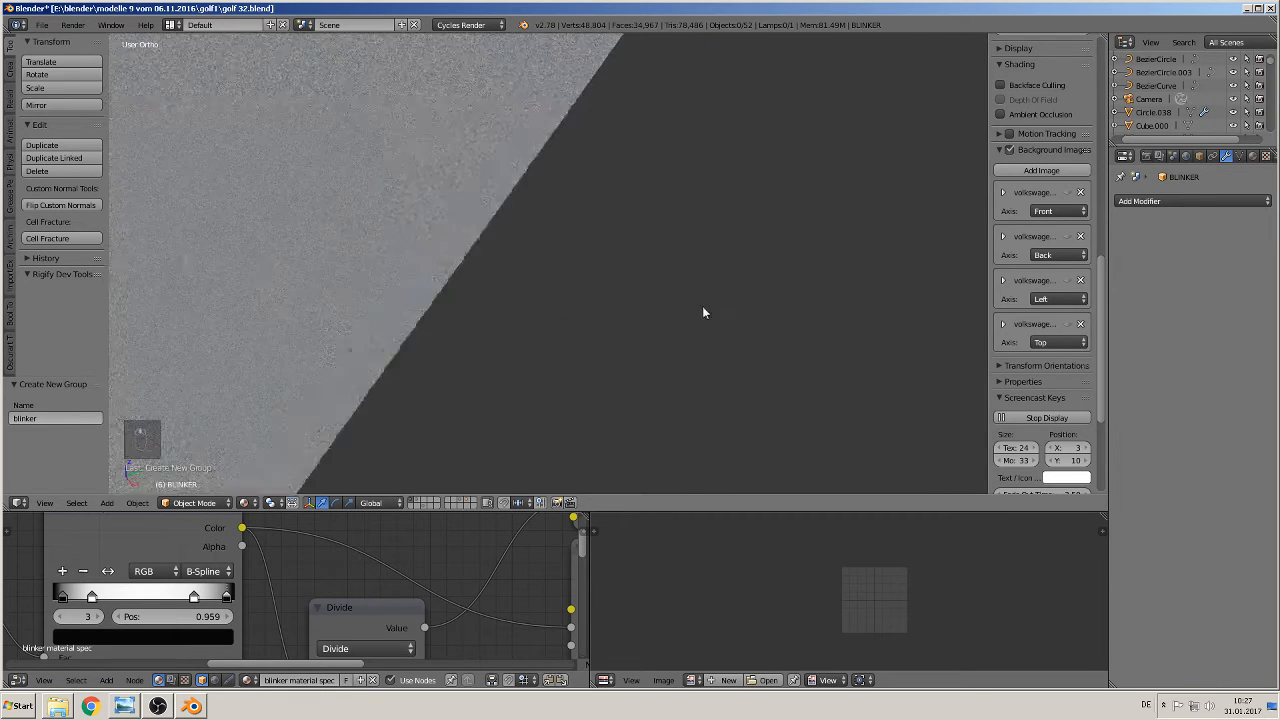
{"action": "scroll", "coordinate": [812, 289], "scroll_direction": "down", "scroll_amount": 8}
{"action": "middle_click_drag", "start_coordinate": [770, 230], "coordinate": [805, 305], "text": "shift"}
{"action": "scroll", "coordinate": [820, 332], "scroll_direction": "up", "scroll_amount": 5}
{"action": "middle_click_drag", "start_coordinate": [838, 355], "coordinate": [507, 260], "text": "shift"}
{"action": "scroll", "coordinate": [670, 335], "scroll_direction": "up", "scroll_amount": 3}
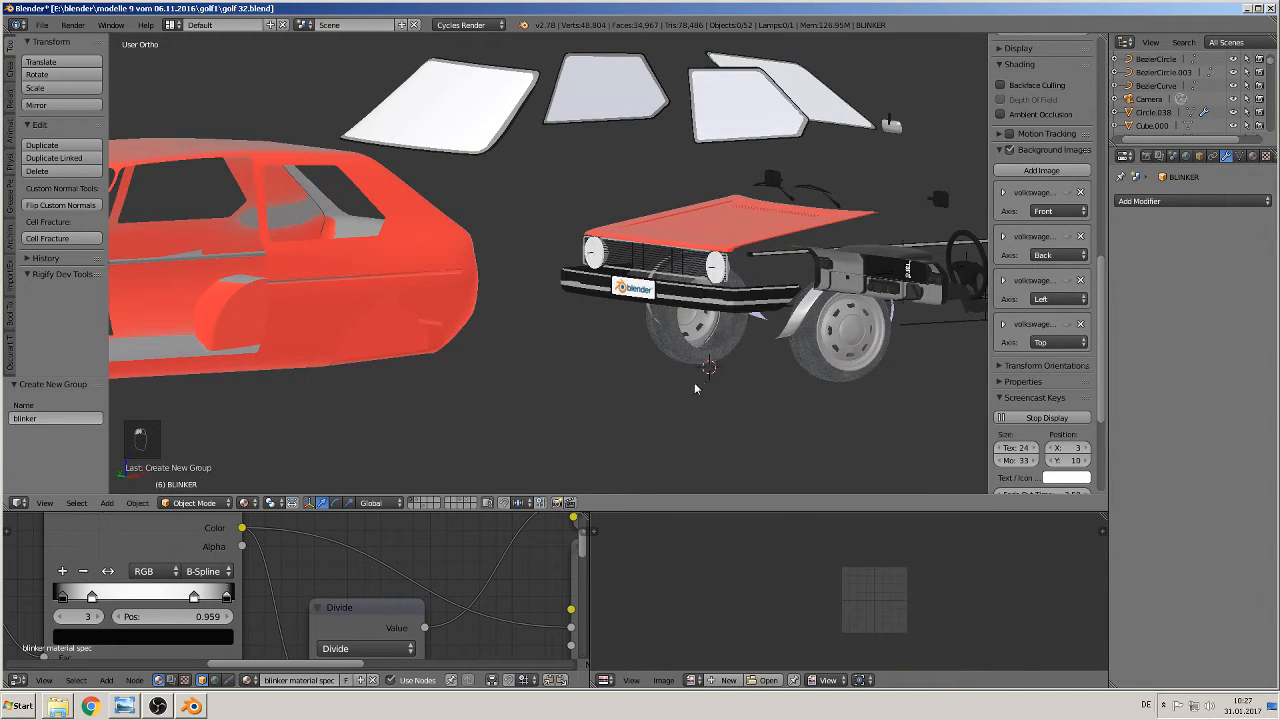
Add an instance of the blinker group to the scene
{"action": "left_click", "coordinate": [106, 502]}
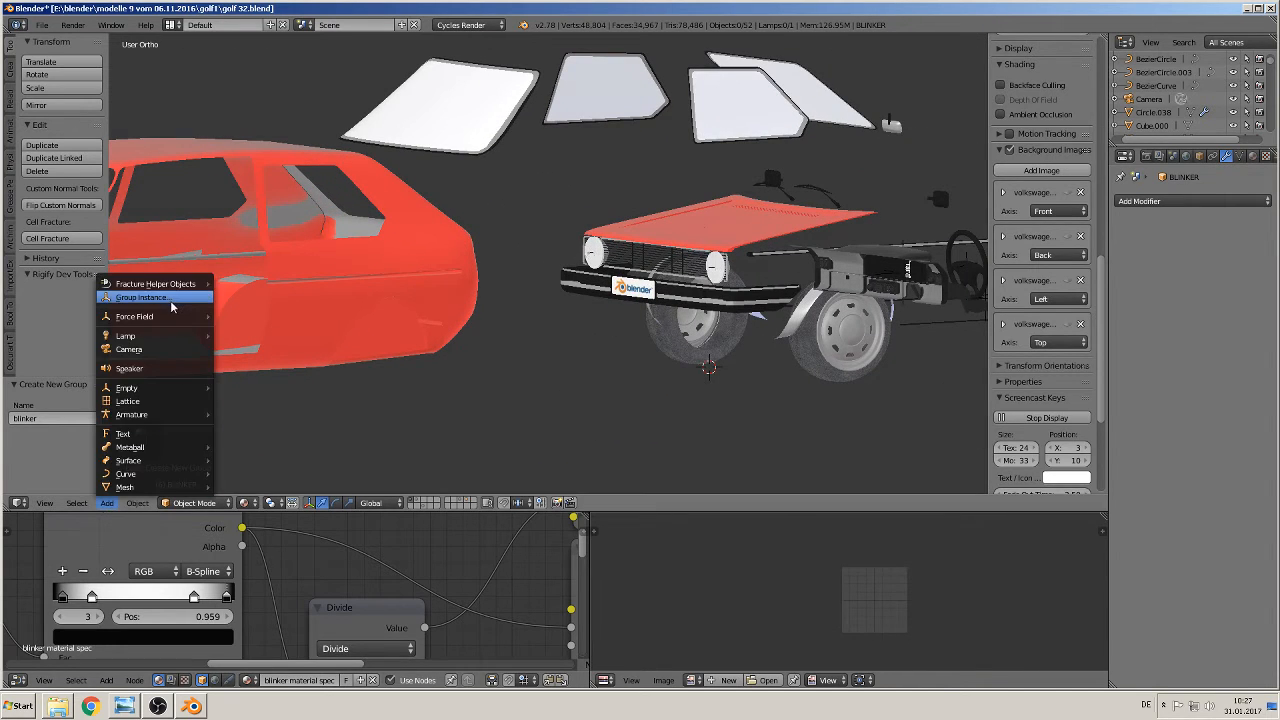
{"action": "left_click", "coordinate": [172, 306]}
{"action": "left_click", "coordinate": [270, 378]}
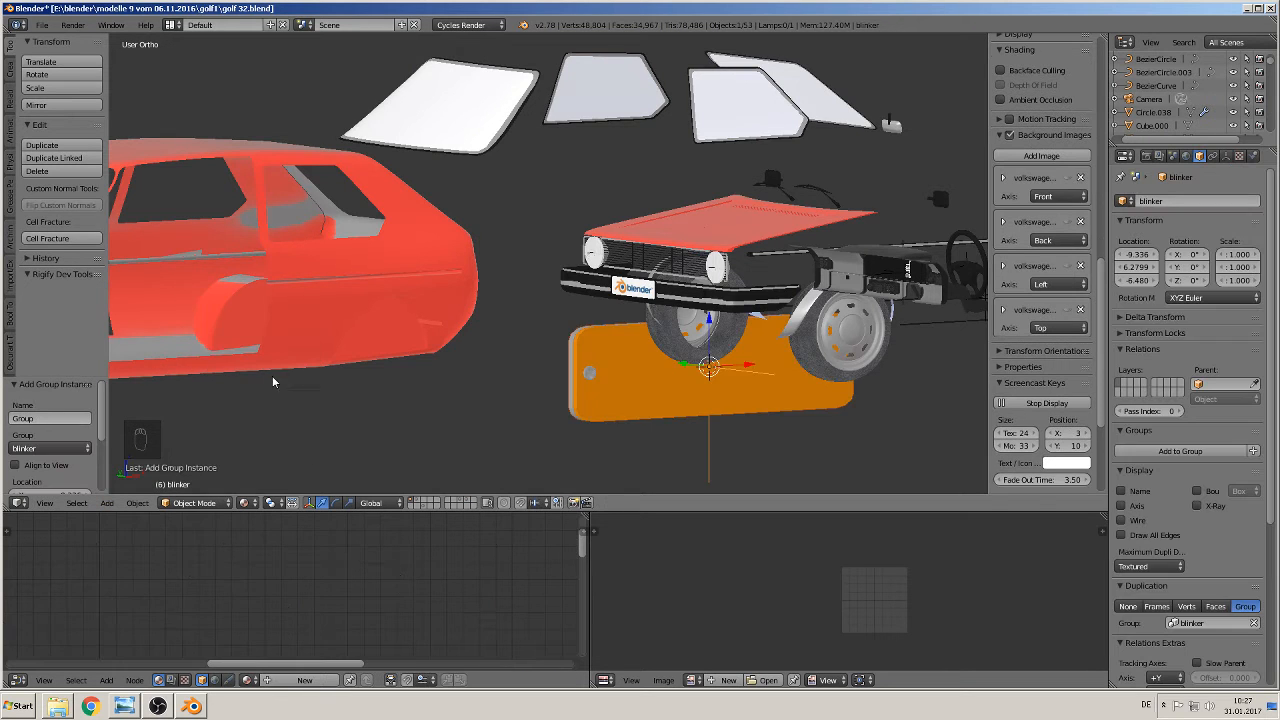
Move the blinker instance along X in front of the car and scale it down to about 0.145
{"action": "scroll", "coordinate": [664, 390], "scroll_direction": "down", "scroll_amount": 3}
{"action": "middle_click_drag", "start_coordinate": [665, 390], "coordinate": [643, 394]}
{"action": "left_click_drag", "start_coordinate": [685, 317], "coordinate": [530, 349]}
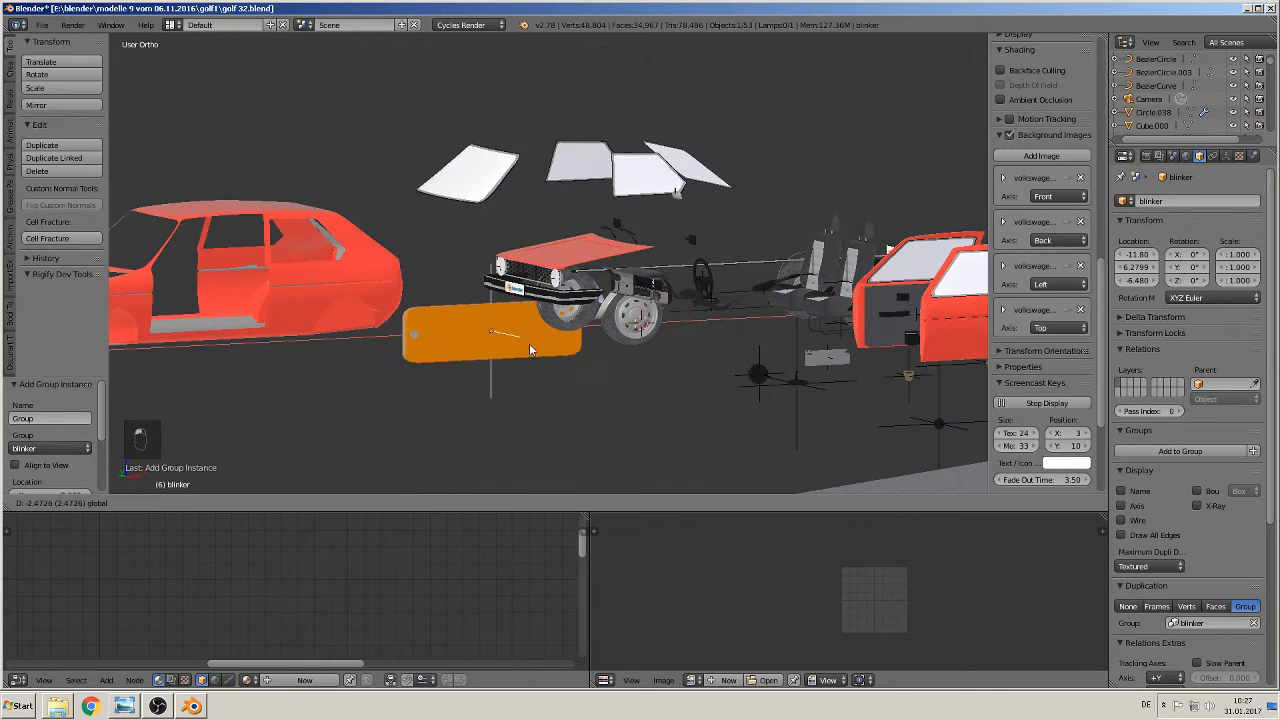
{"action": "key", "text": "s"}
{"action": "left_click", "coordinate": [477, 359]}
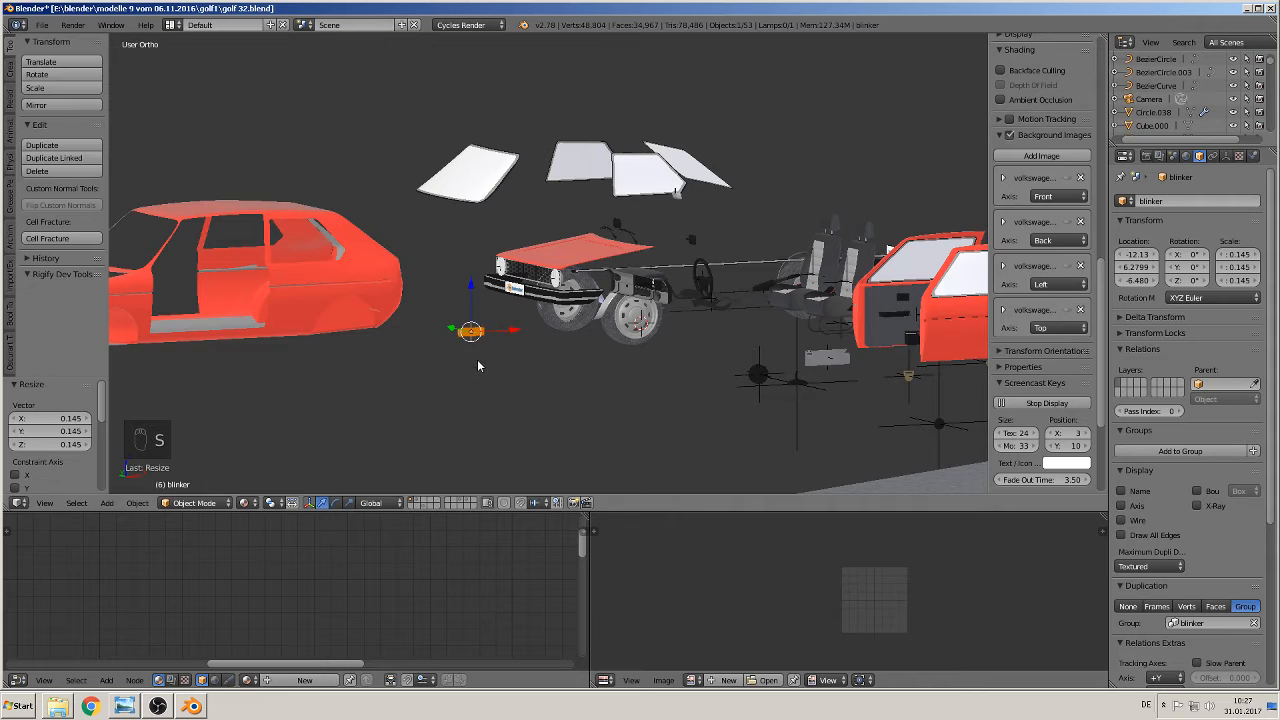
Rotate the blinker instance around the Z axis by 90° and by another 180°
{"action": "scroll", "coordinate": [478, 364], "scroll_direction": "up", "scroll_amount": 2}
{"action": "type", "text": "rz"}
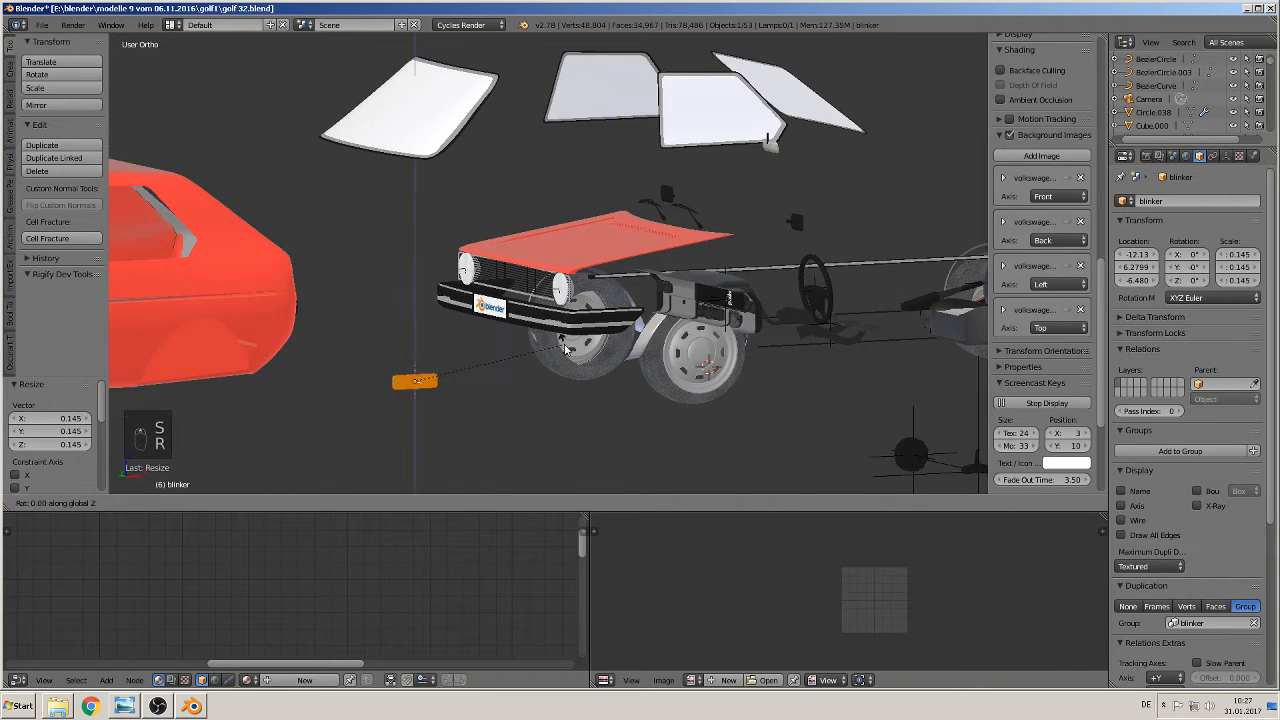
{"action": "type", "text": "90"}
{"action": "left_click", "coordinate": [565, 348]}
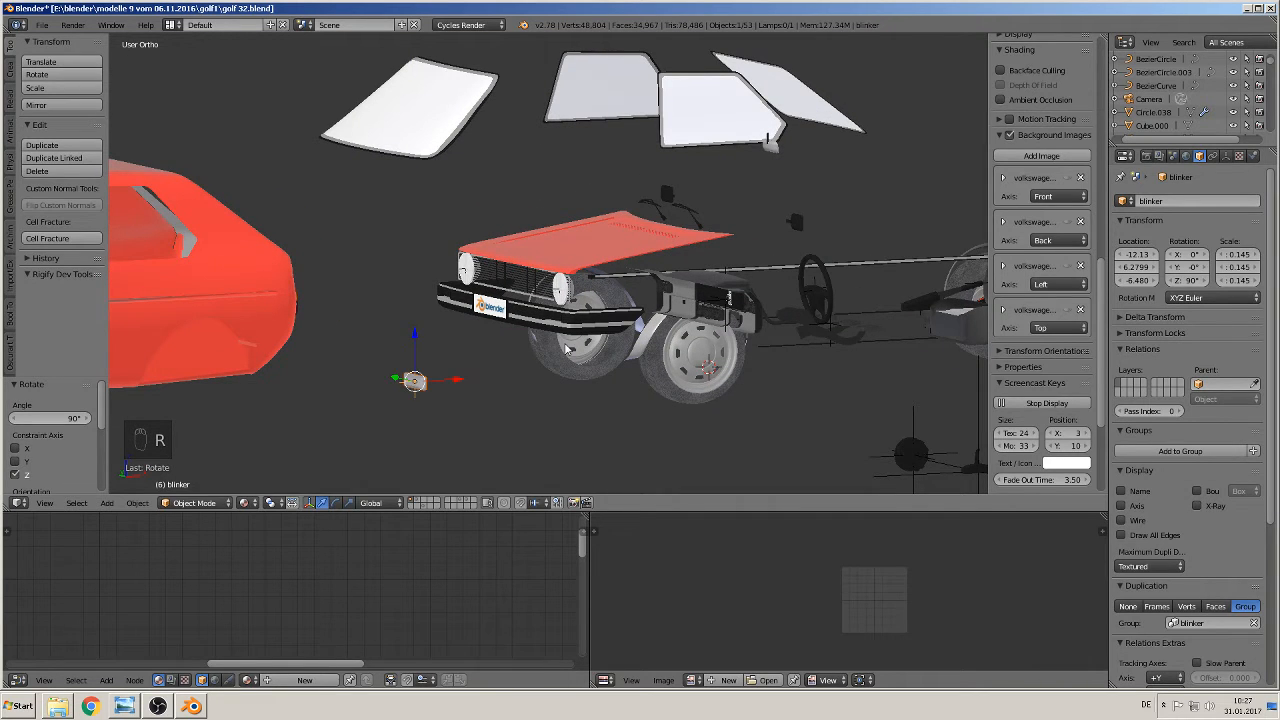
{"action": "type", "text": "rz180"}
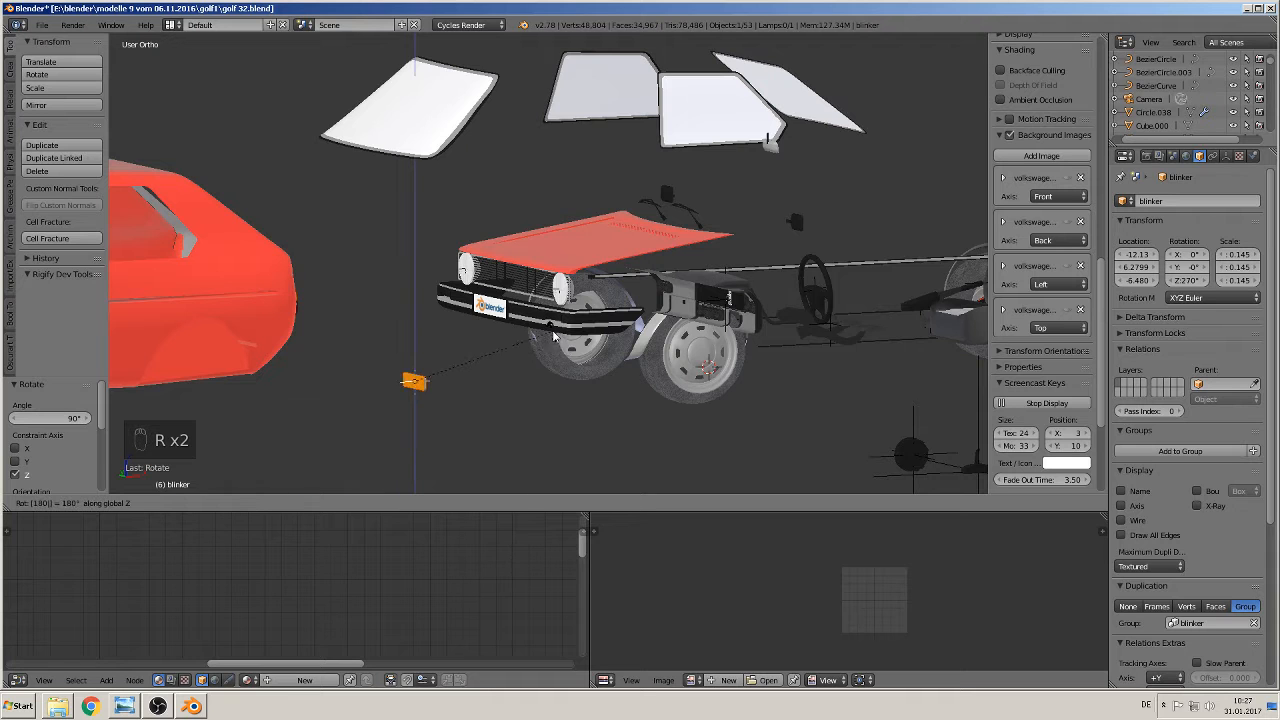
{"action": "left_click", "coordinate": [553, 335]}
In the front view, move the blinker instance to the front bumper, at about X -14.61 and Z -5.079
{"action": "middle_click_drag", "start_coordinate": [526, 352], "coordinate": [563, 380]}
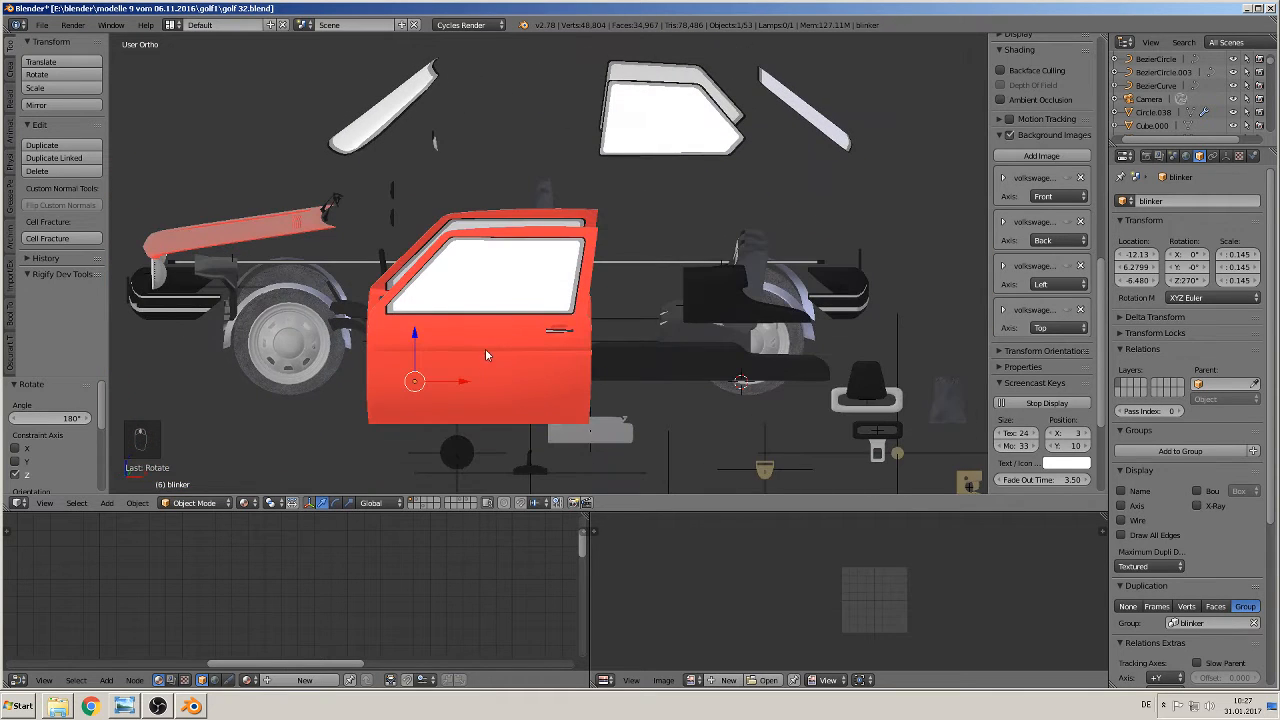
{"action": "key", "text": "Up"}
{"action": "key", "text": "KP_1"}
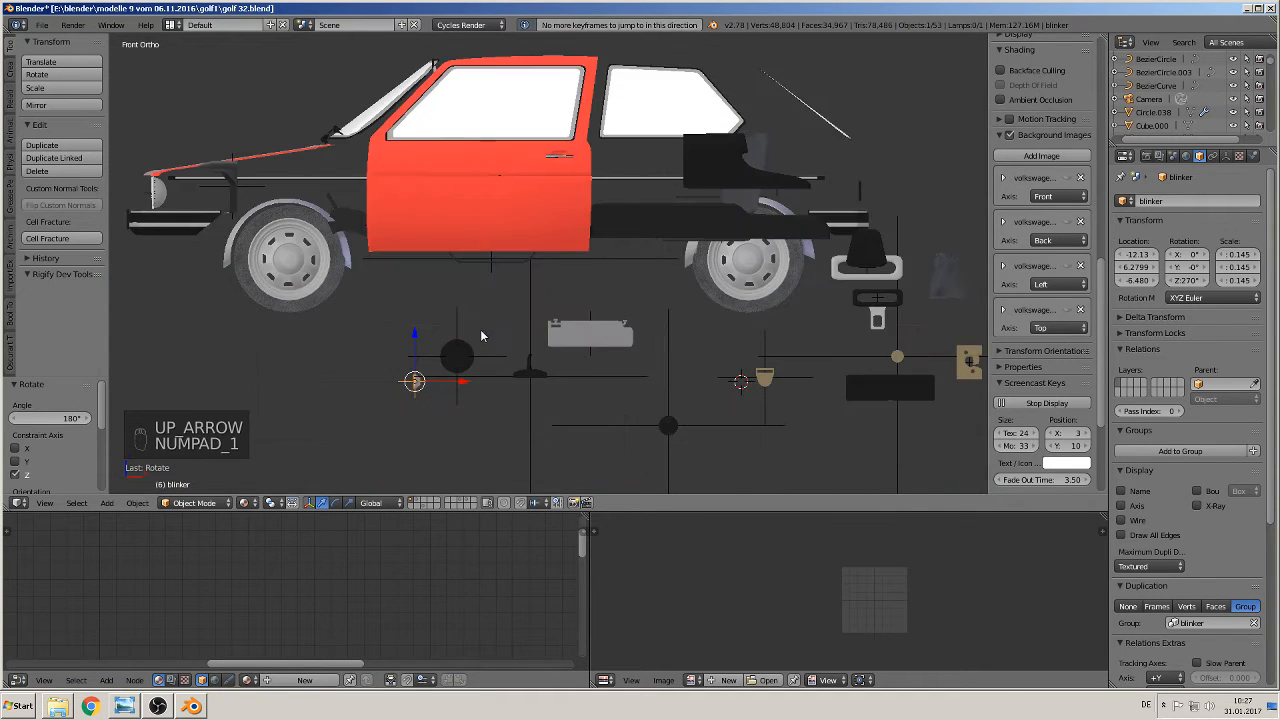
{"action": "left_click_drag", "start_coordinate": [455, 316], "coordinate": [309, 237]}
{"action": "left_click_drag", "start_coordinate": [255, 182], "coordinate": [255, 188]}
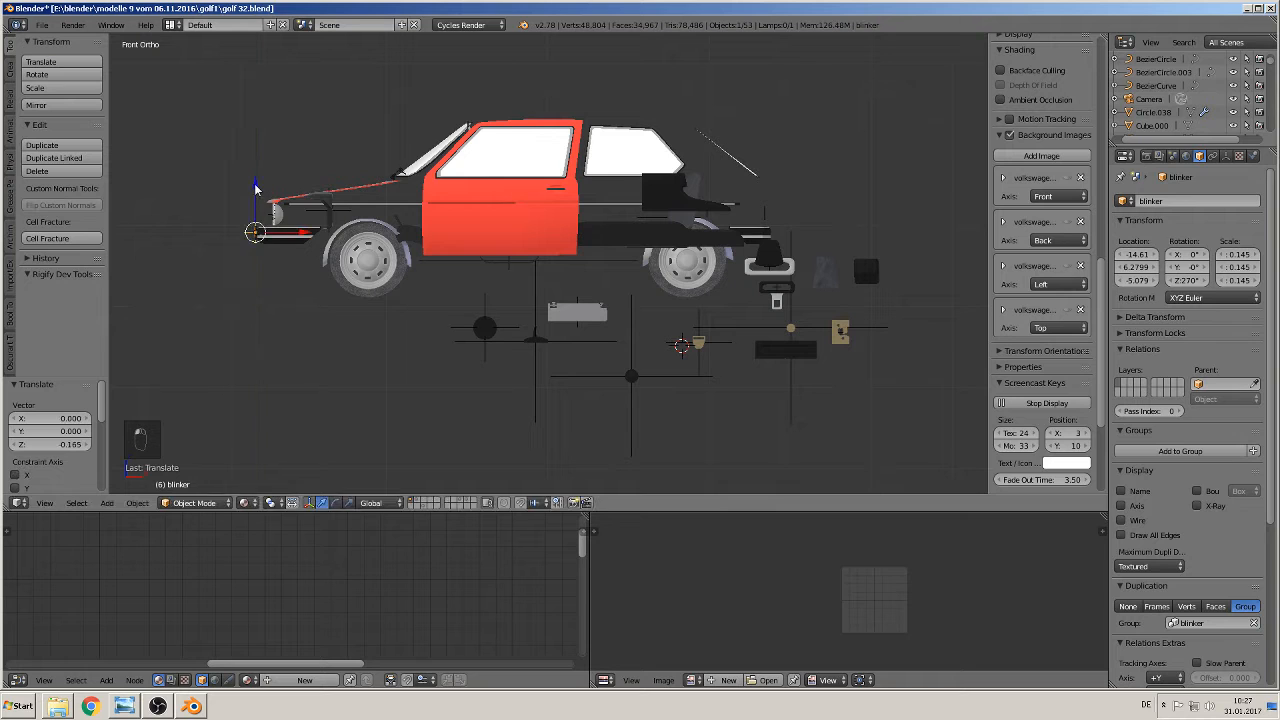
Move the blinker instance along Y onto the bumper below the headlight, at about Y -1.465
{"action": "key", "text": "KP_7"}
{"action": "scroll", "coordinate": [286, 190], "scroll_direction": "down", "scroll_amount": 5}
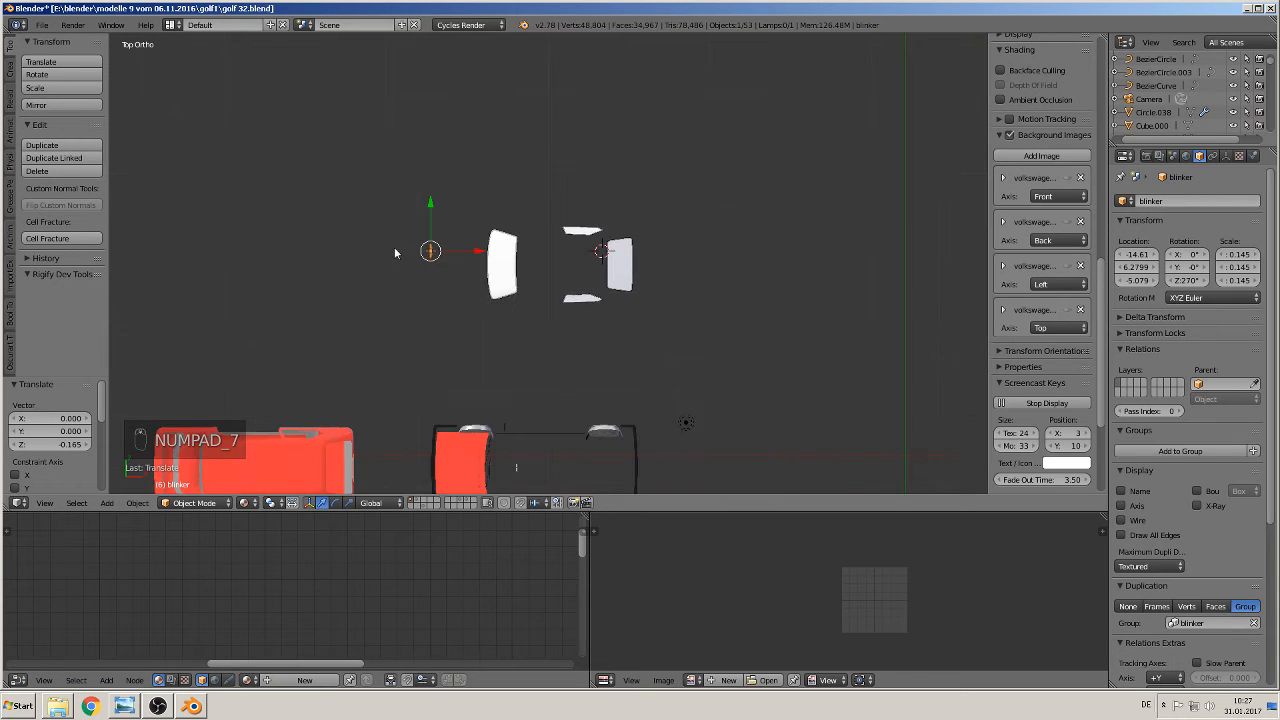
{"action": "left_click_drag", "start_coordinate": [481, 209], "coordinate": [490, 347]}
{"action": "key", "text": "KP_Decimal"}
{"action": "middle_click_drag", "start_coordinate": [600, 300], "coordinate": [660, 289]}
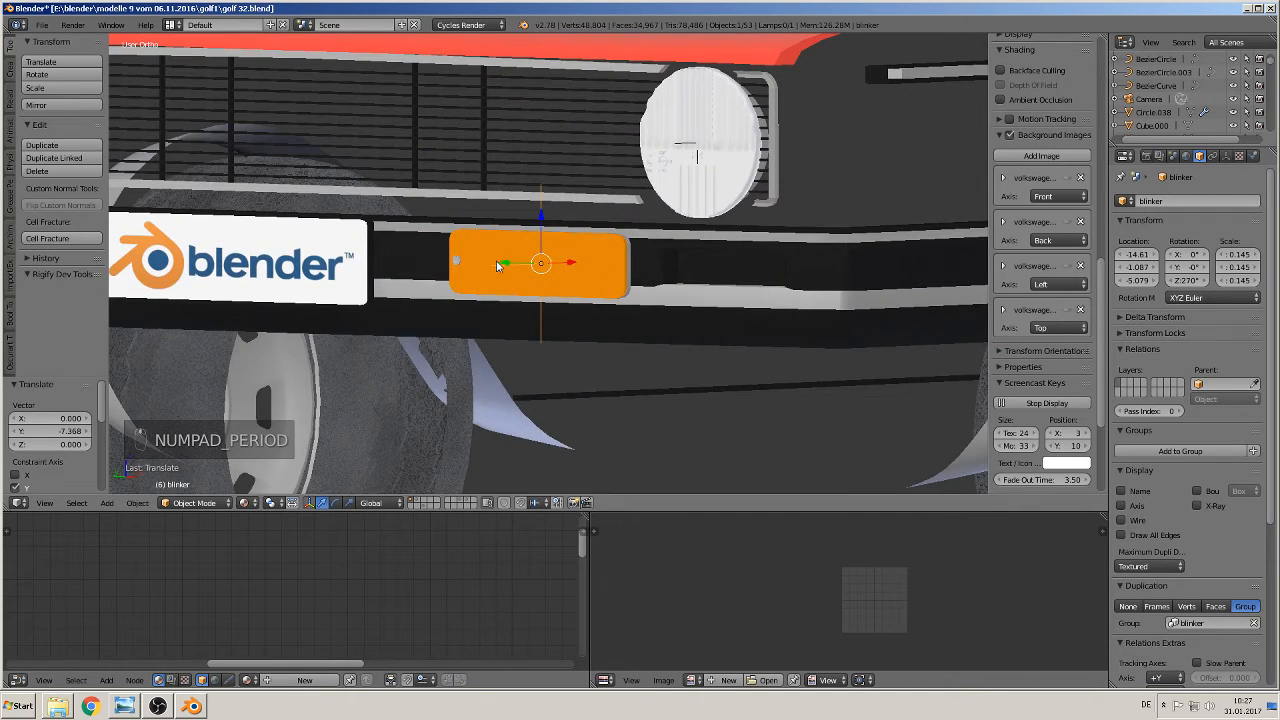
{"action": "mouse_move", "coordinate": [496, 260]}
{"action": "middle_mouse_down"}
{"action": "mouse_move", "coordinate": [540, 298]}
{"action": "mouse_move", "coordinate": [499, 252]}
{"action": "middle_mouse_up"}
{"action": "left_click_drag", "start_coordinate": [499, 254], "coordinate": [797, 364]}
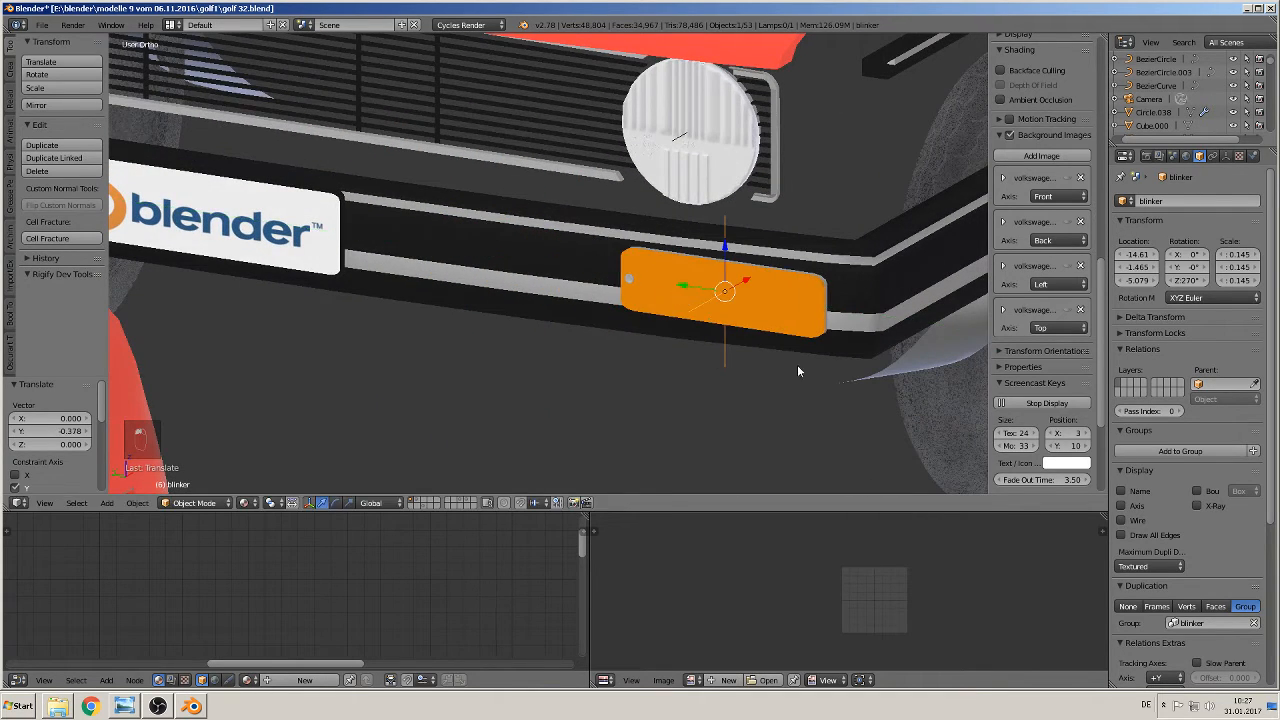
Scale the blinker instance down to about 0.089 and push it into the bumper recess, at about X -14.53
{"action": "key", "text": "s"}
{"action": "left_click", "coordinate": [780, 358]}
{"action": "scroll", "coordinate": [778, 358], "scroll_direction": "up", "scroll_amount": 2}
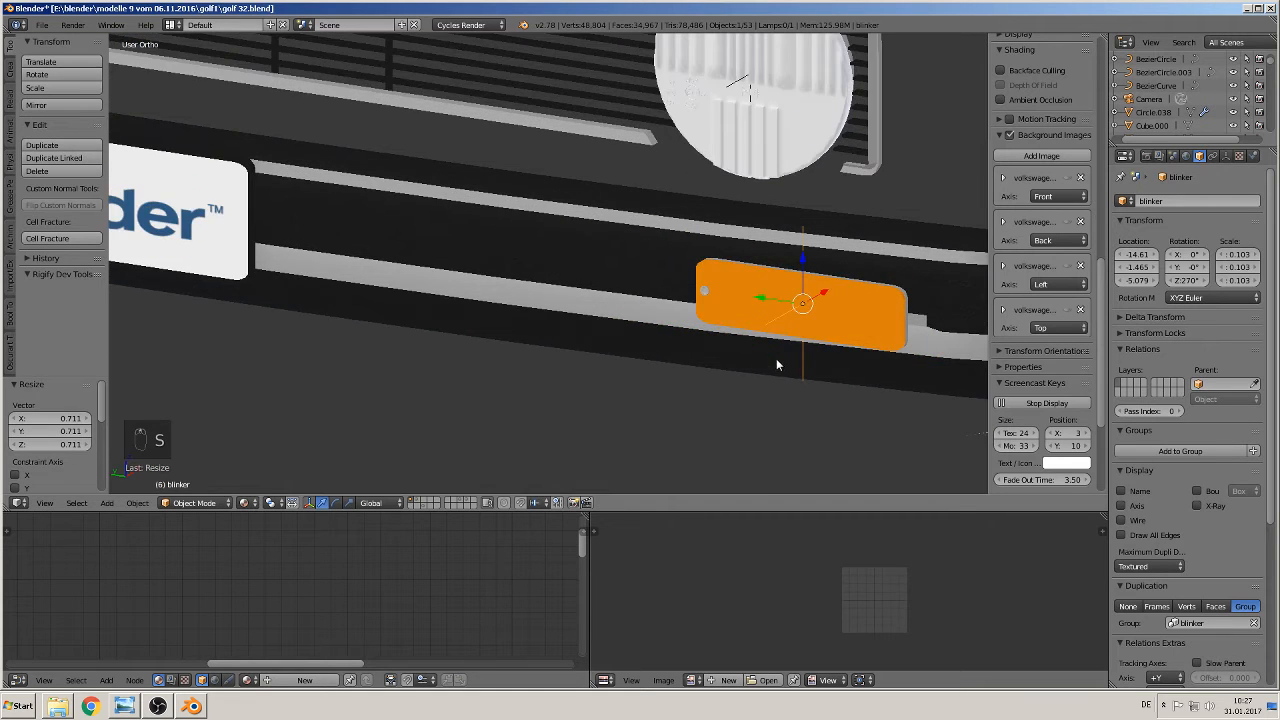
{"action": "middle_click_drag", "start_coordinate": [777, 359], "coordinate": [611, 364]}
{"action": "mouse_move", "coordinate": [684, 316]}
{"action": "left_mouse_down"}
{"action": "mouse_move", "coordinate": [706, 300]}
{"action": "mouse_move", "coordinate": [694, 304]}
{"action": "left_mouse_up"}
{"action": "middle_click_drag", "start_coordinate": [694, 304], "coordinate": [722, 370]}
{"action": "key", "text": "s"}
{"action": "left_click", "coordinate": [734, 392]}
{"action": "left_click_drag", "start_coordinate": [703, 292], "coordinate": [705, 291]}
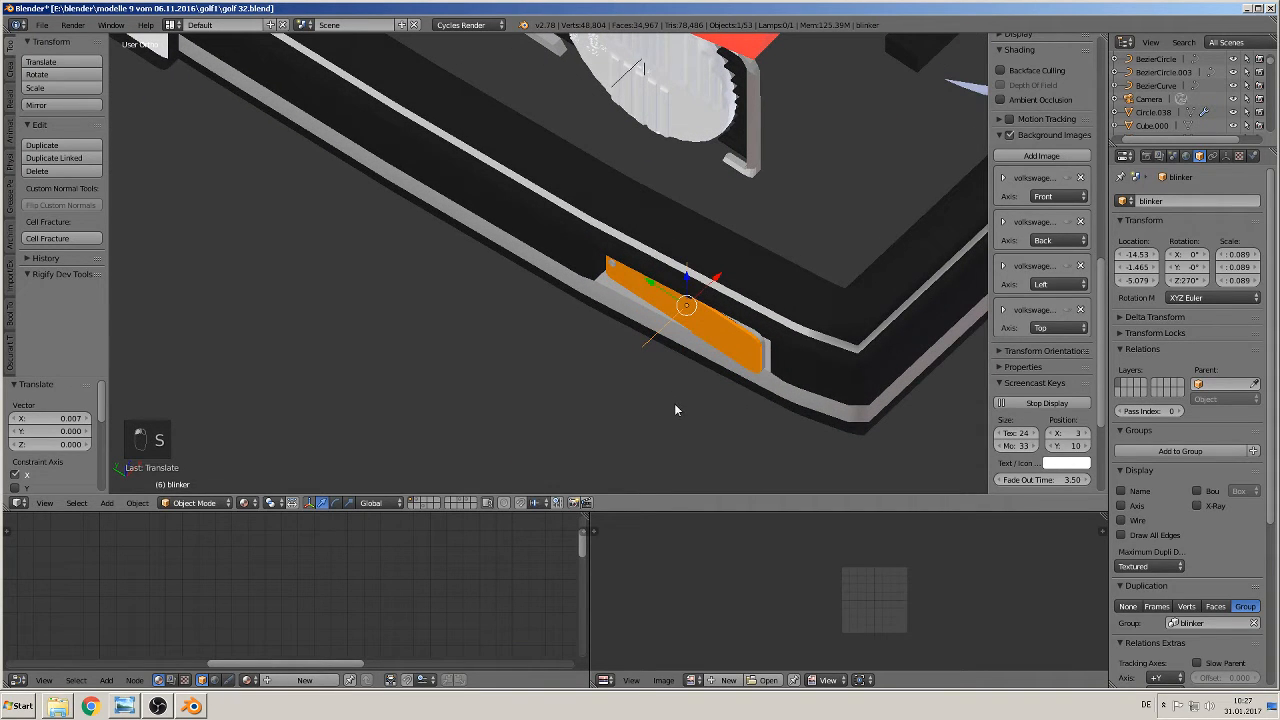
Rotate the blinker instance about 6.94° around Z to follow the bumper's curve, and shift it about 0.002 along Y
{"action": "key", "text": "r"}
{"action": "key", "text": "z"}
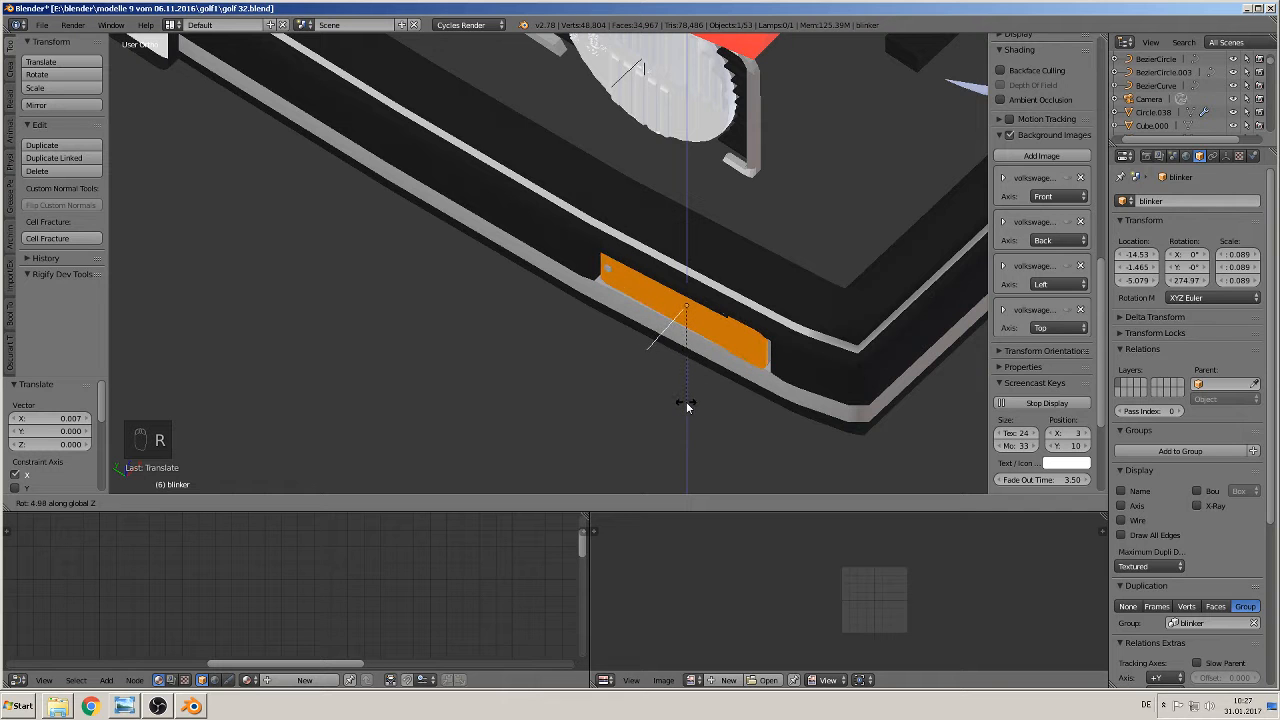
{"action": "left_click", "coordinate": [689, 401]}
{"action": "middle_click_drag", "start_coordinate": [691, 373], "coordinate": [735, 290]}
{"action": "scroll", "coordinate": [764, 350], "scroll_direction": "up", "scroll_amount": 4}
{"action": "middle_click_drag", "start_coordinate": [797, 388], "coordinate": [675, 360]}
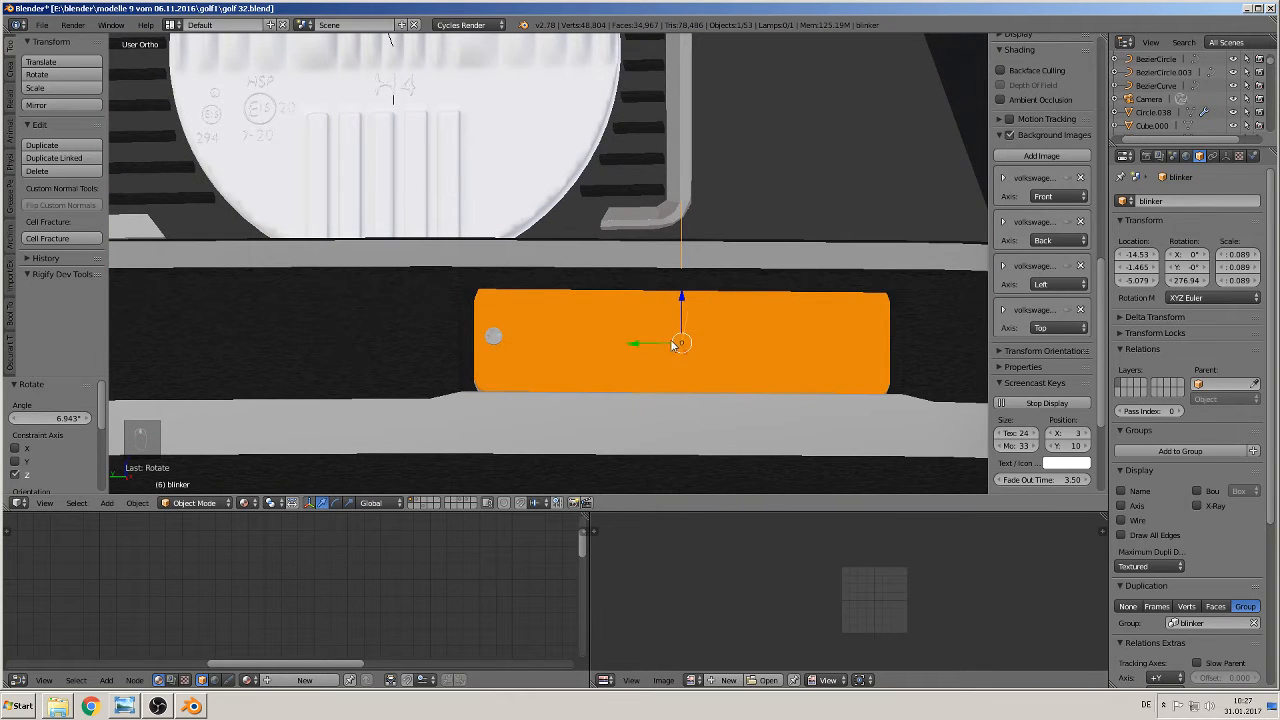
{"action": "left_click_drag", "start_coordinate": [648, 341], "coordinate": [650, 346]}
{"action": "middle_click_drag", "start_coordinate": [650, 346], "coordinate": [608, 367]}
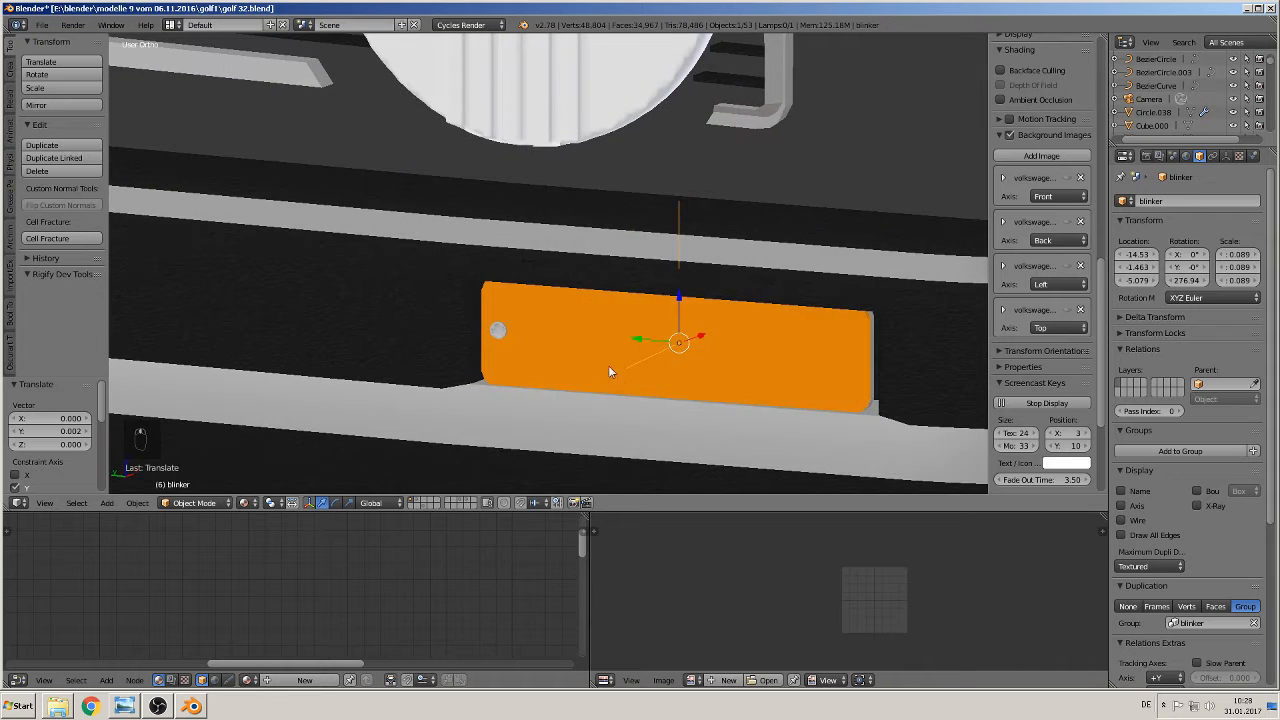
Display the scene layer that holds the original blinker parts and select the BLINKER object
{"action": "key", "text": "Tab"}
{"action": "right_click", "coordinate": [512, 331]}
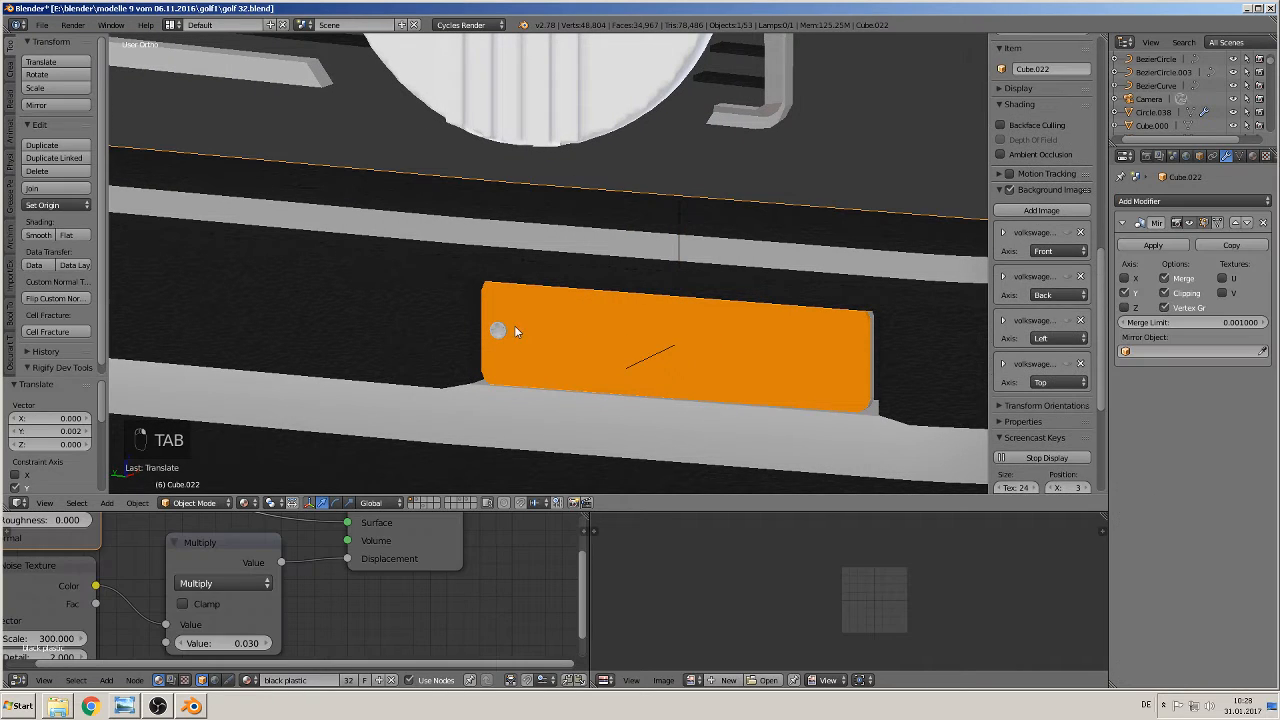
{"action": "left_click", "coordinate": [423, 506]}
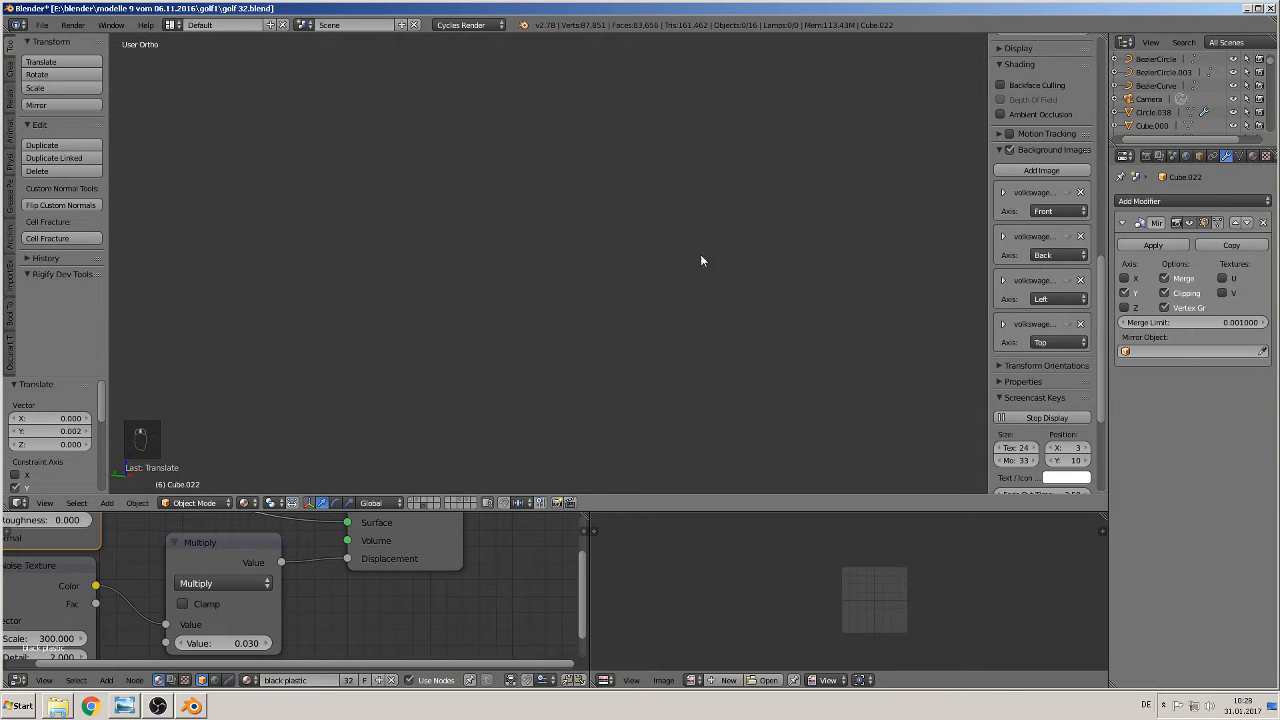
{"action": "key", "text": "n"}
{"action": "scroll", "coordinate": [745, 258], "scroll_direction": "down", "scroll_amount": 5}
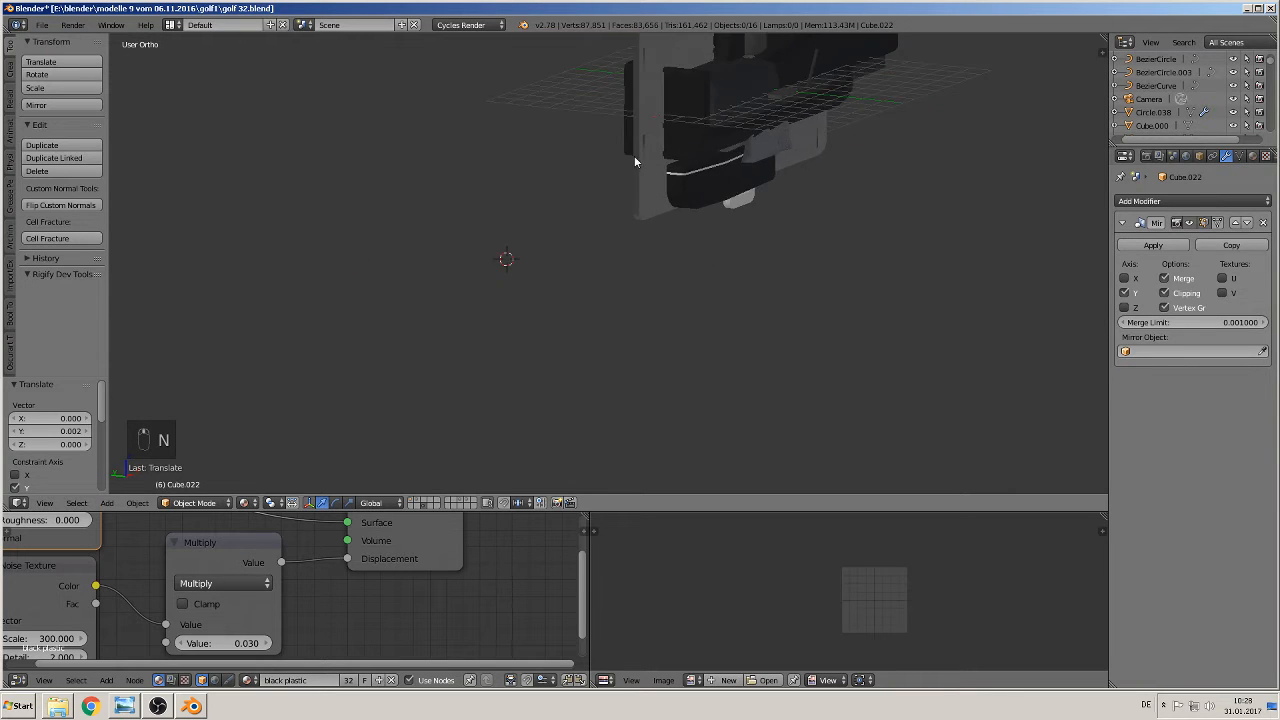
{"action": "middle_click_drag", "start_coordinate": [634, 160], "coordinate": [680, 184]}
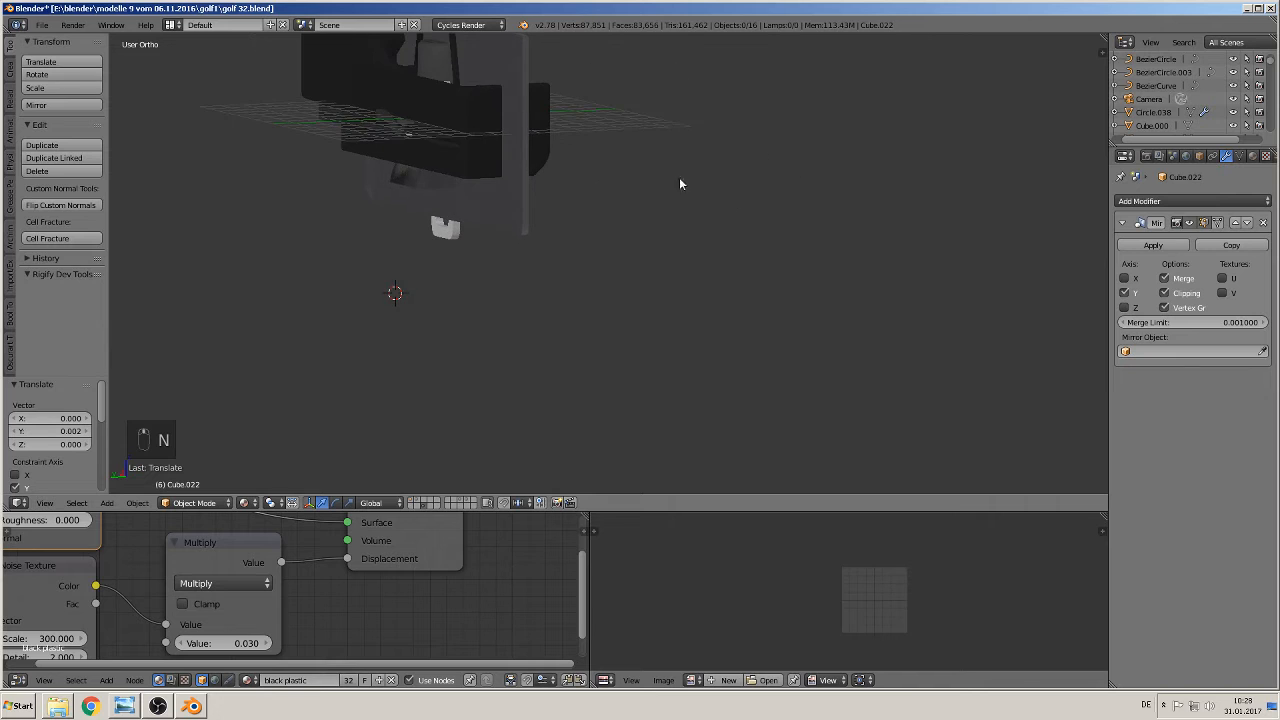
{"action": "left_click", "coordinate": [462, 504]}
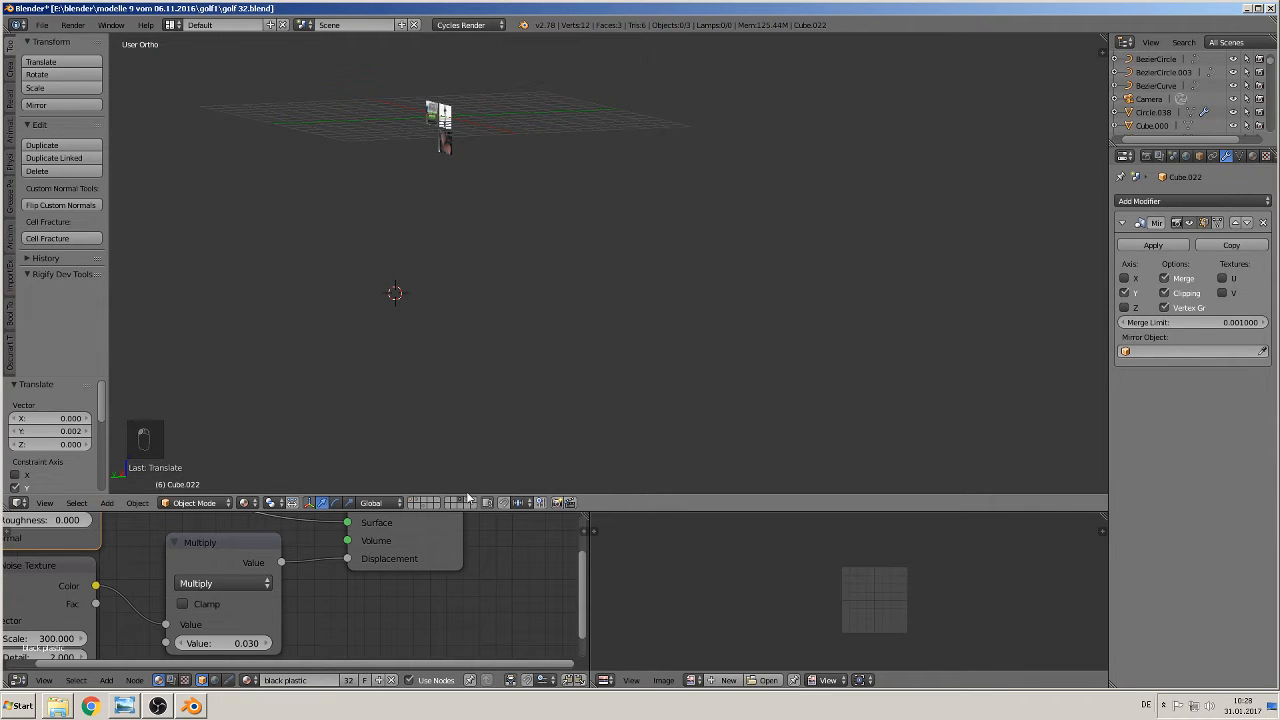
{"action": "left_click", "coordinate": [468, 503]}
{"action": "middle_click_drag", "start_coordinate": [420, 218], "coordinate": [506, 334], "text": "shift"}
{"action": "scroll", "coordinate": [432, 280], "scroll_direction": "up", "scroll_amount": 4}
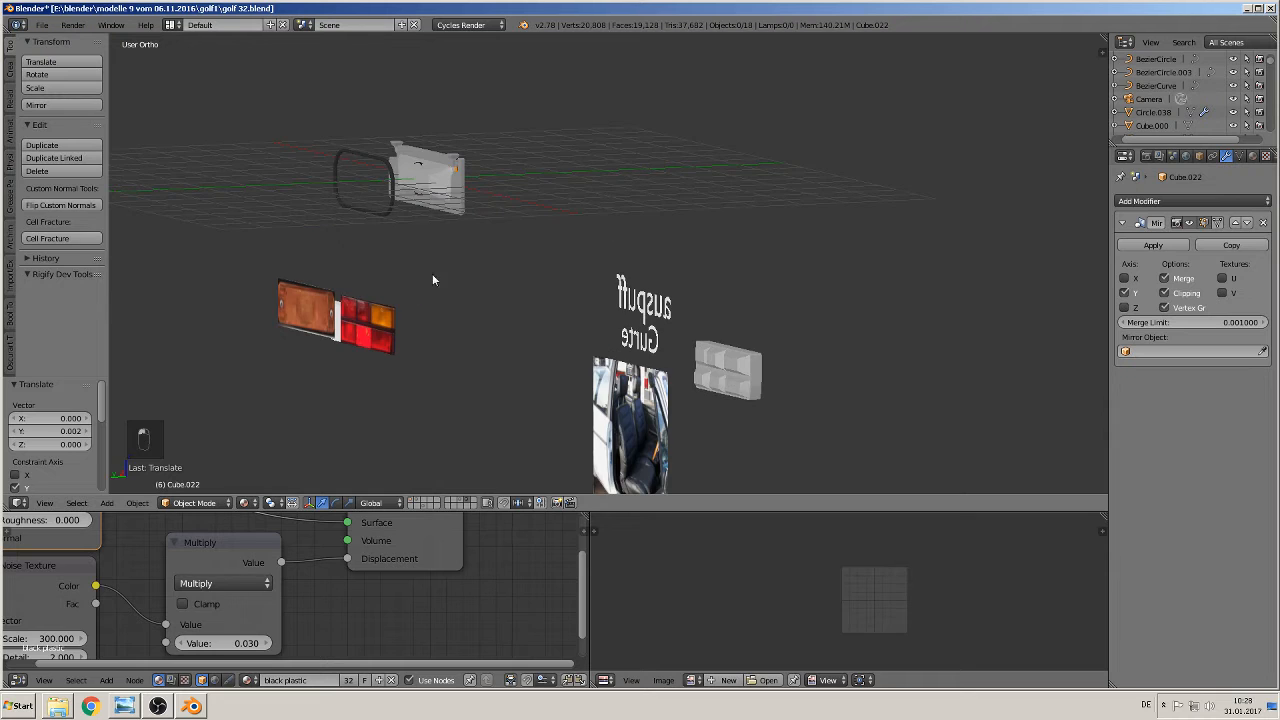
{"action": "right_click", "coordinate": [460, 173]}
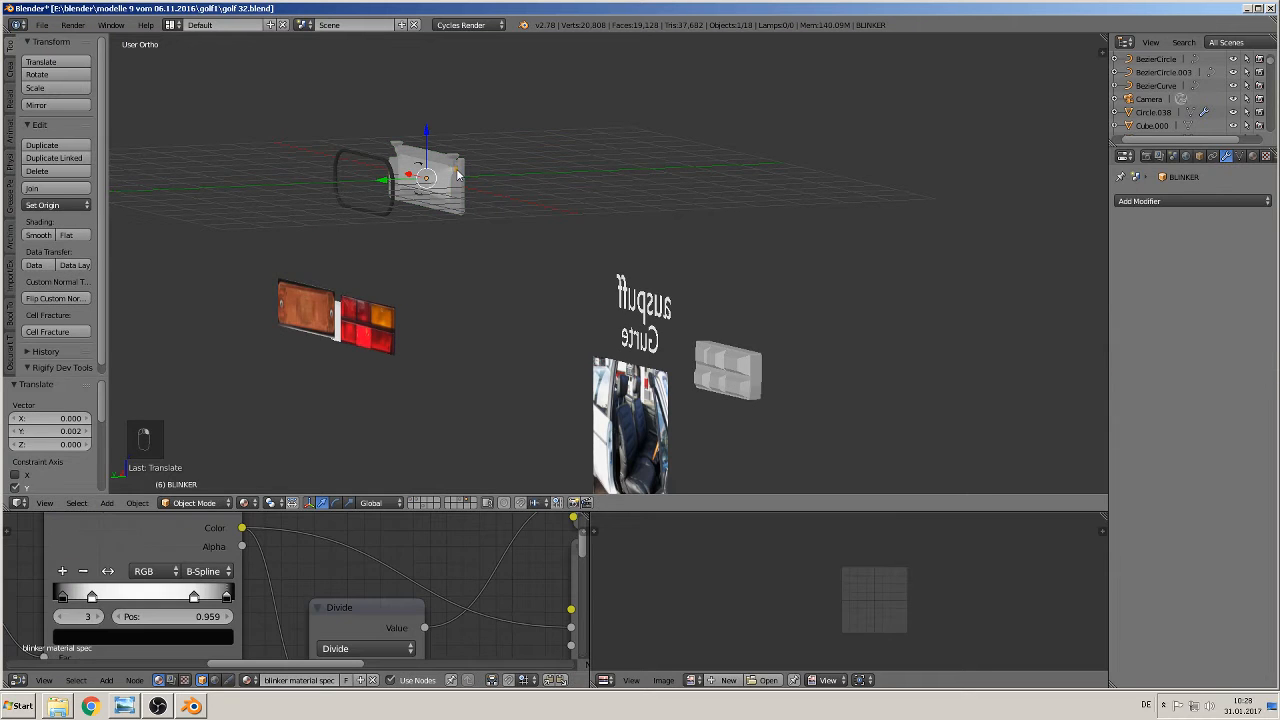
Move BLINKER about 3.211 along Y, clear of the surrounding parts, and open its mesh for editing
{"action": "left_click_drag", "start_coordinate": [400, 186], "coordinate": [256, 200]}
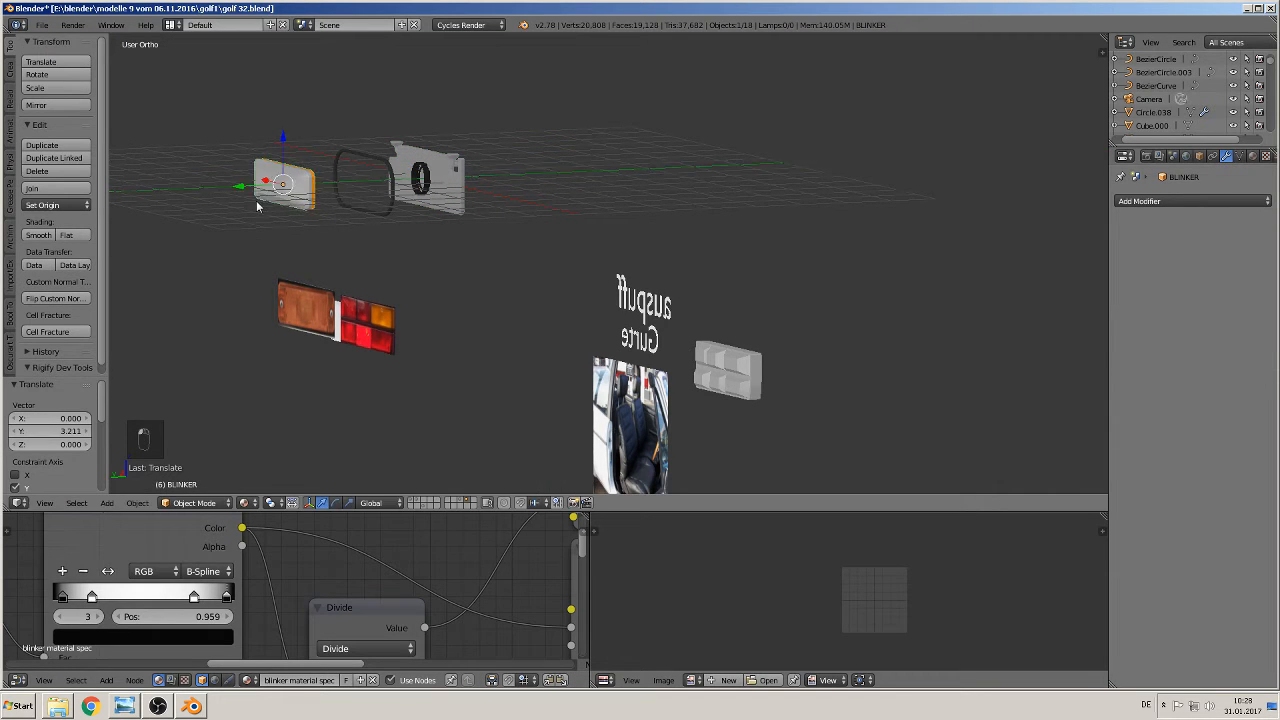
{"action": "middle_click_drag", "start_coordinate": [256, 200], "coordinate": [114, 248]}
{"action": "middle_click_drag", "start_coordinate": [272, 203], "coordinate": [432, 244], "text": "shift"}
{"action": "scroll", "coordinate": [442, 257], "scroll_direction": "up", "scroll_amount": 5}
{"action": "middle_click_drag", "start_coordinate": [190, 186], "coordinate": [560, 270], "text": "shift"}
{"action": "scroll", "coordinate": [559, 270], "scroll_direction": "up", "scroll_amount": 7}
{"action": "key", "text": "Tab"}
{"action": "scroll", "coordinate": [240, 322], "scroll_direction": "down", "scroll_amount": 3}
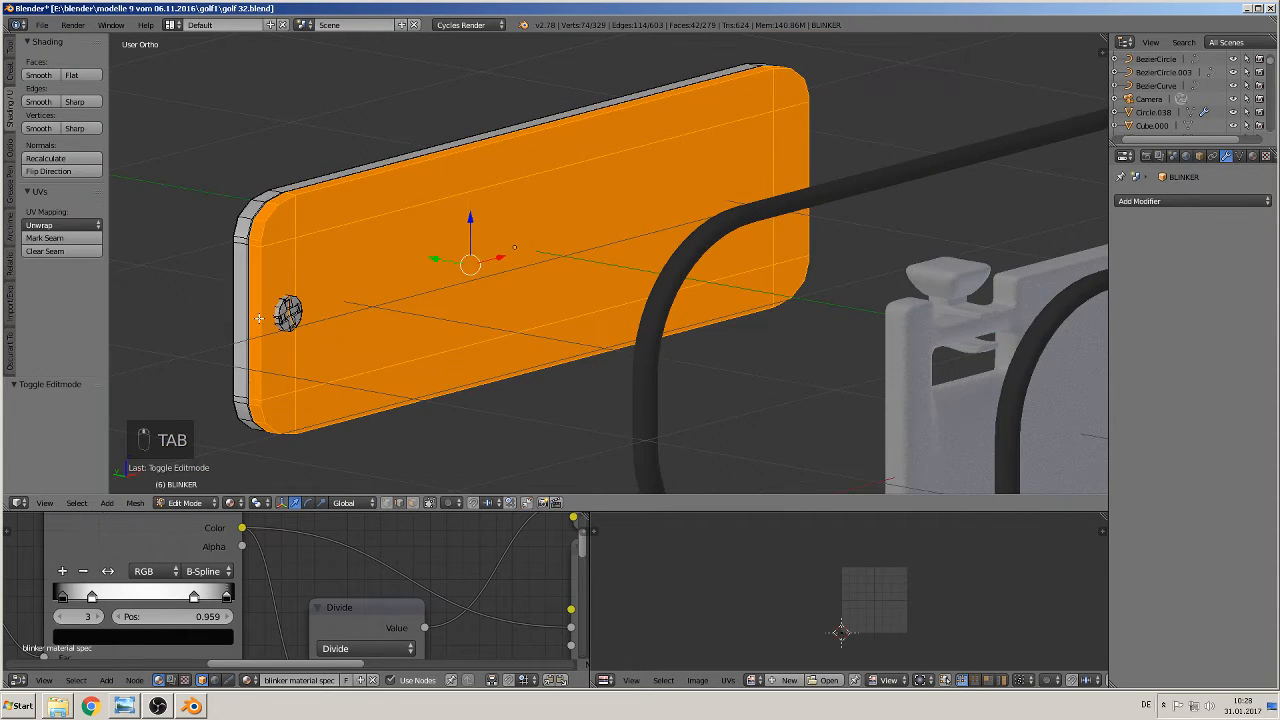
Duplicate the linked cross-head screw mesh along X to the opposite end of the blinker's front face
{"action": "key", "text": "a"}
{"action": "key", "text": "a"}
{"action": "key", "text": "l"}
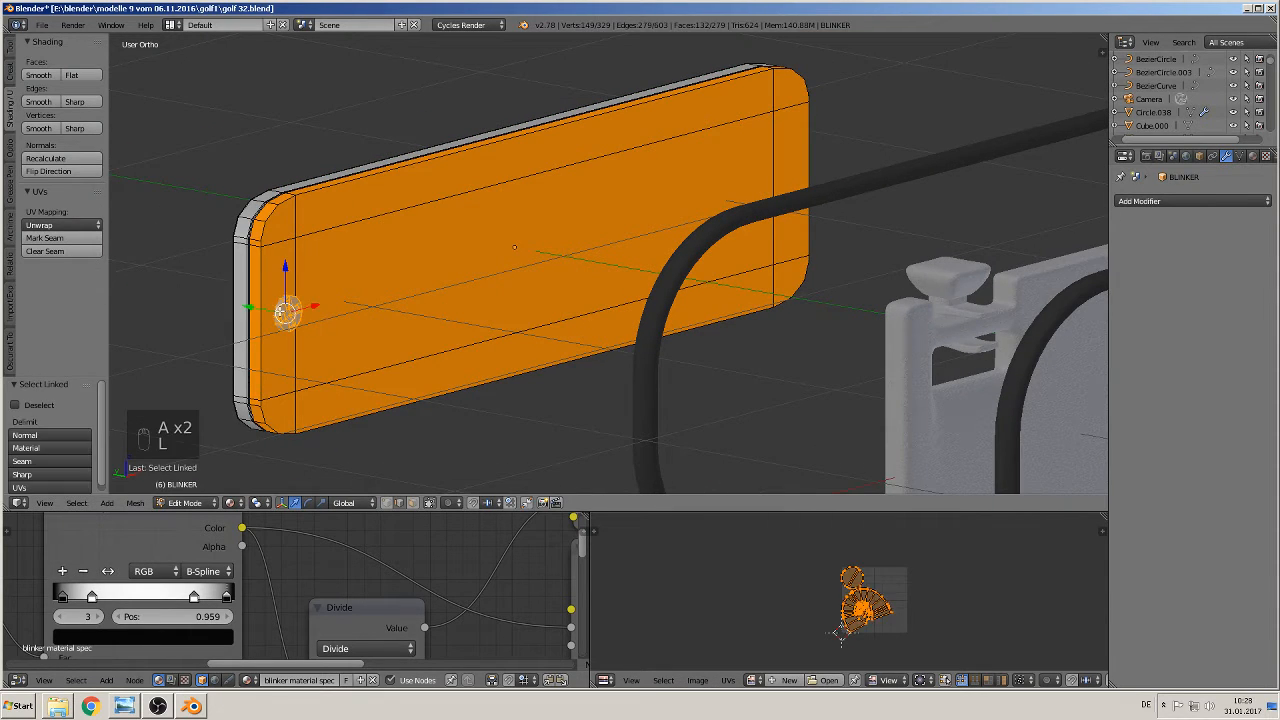
{"action": "key", "text": "shift+d"}
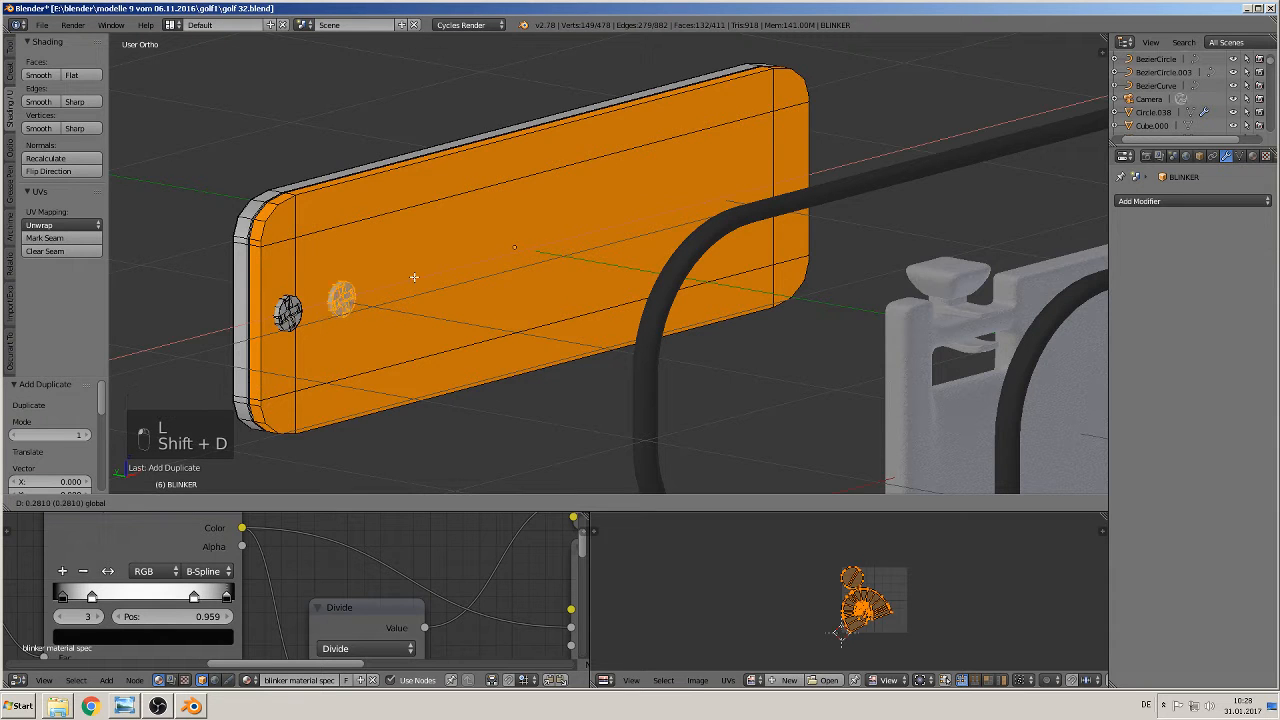
{"action": "left_click", "coordinate": [795, 152]}
{"action": "middle_click_drag", "start_coordinate": [795, 152], "coordinate": [625, 268]}
Return BLINKER to Object Mode, clear its location and save the blend file
{"action": "key", "text": "Tab"}
{"action": "scroll", "coordinate": [619, 233], "scroll_direction": "down", "scroll_amount": 3}
{"action": "key", "text": "alt+g"}
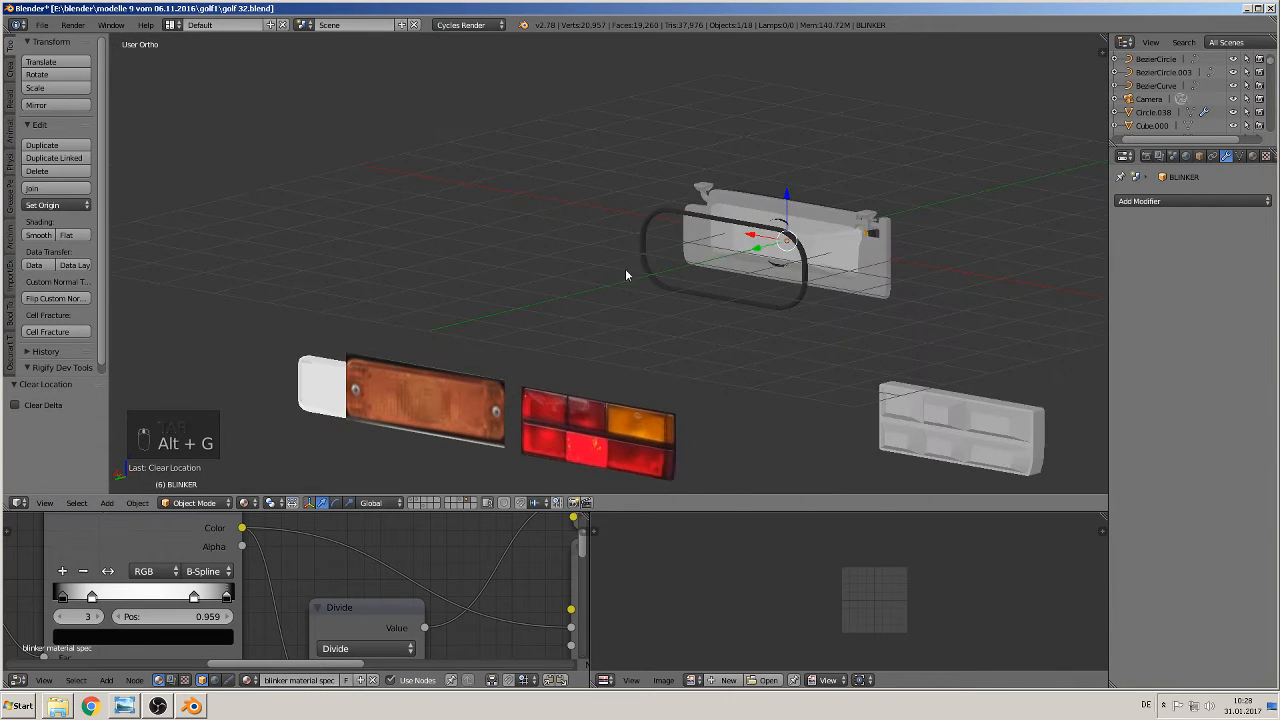
{"action": "left_click", "coordinate": [41, 24]}
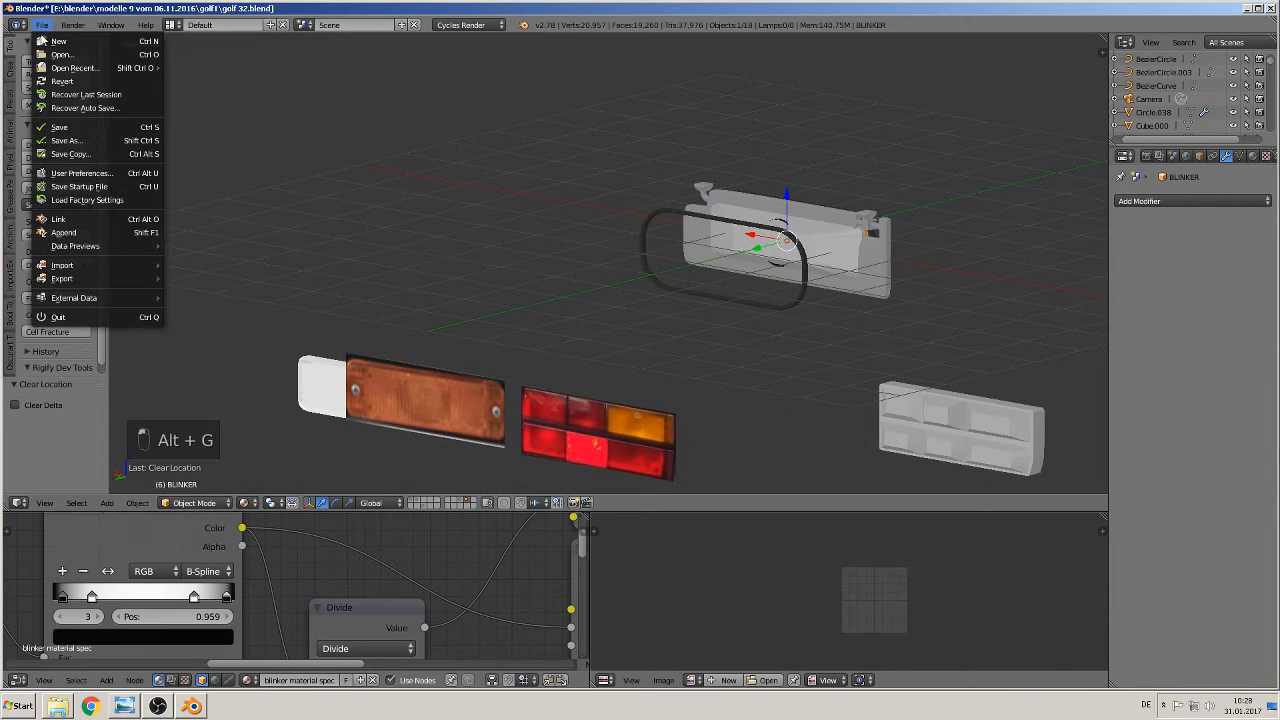
{"action": "left_click", "coordinate": [59, 127]}
Add a Solidify modifier with thickness 0.13 to the seat fixture object and place it above the Mirror modifier
{"action": "middle_click_drag", "start_coordinate": [772, 290], "coordinate": [760, 338], "text": "shift"}
{"action": "right_click", "coordinate": [669, 312]}
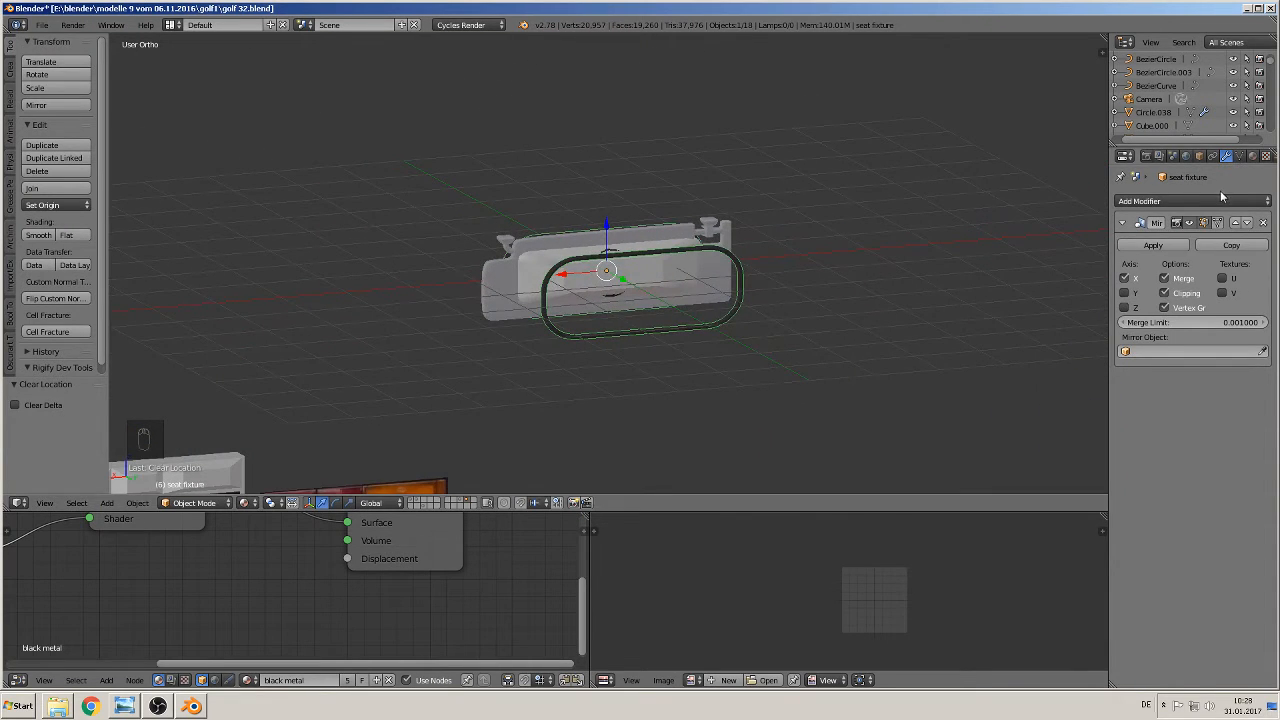
{"action": "left_click", "coordinate": [1177, 201]}
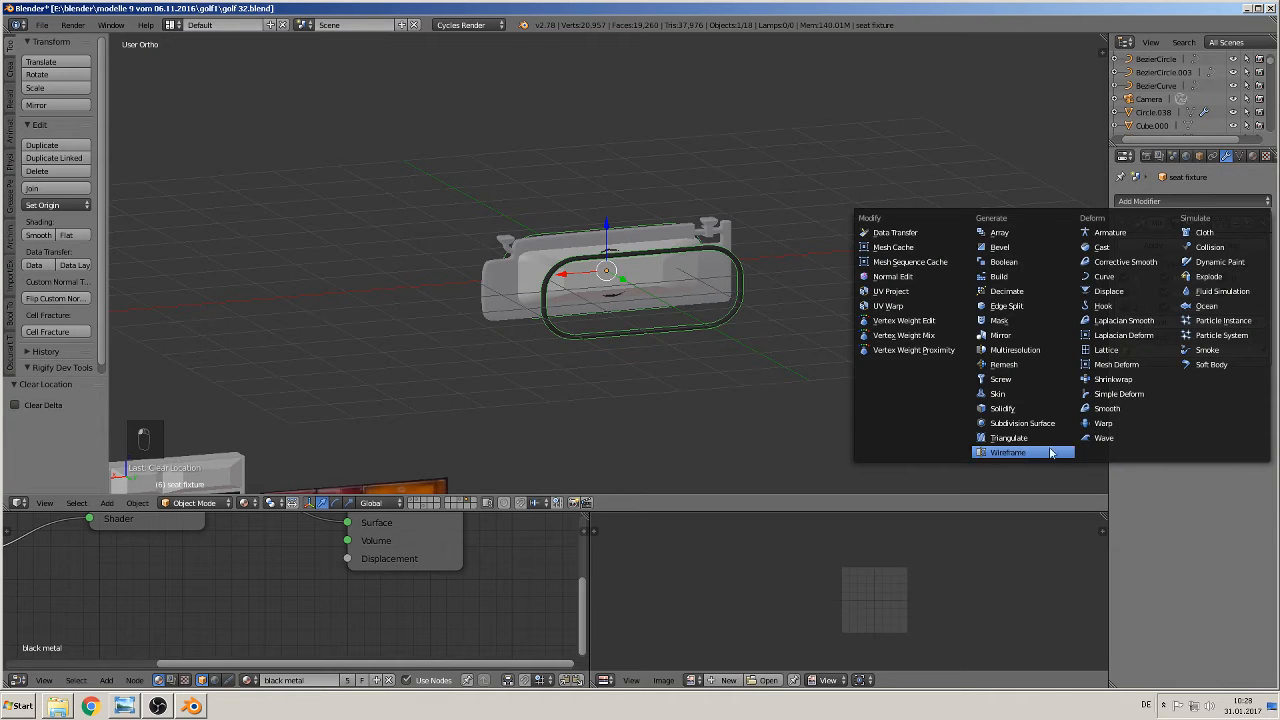
{"action": "left_click", "coordinate": [1036, 408]}
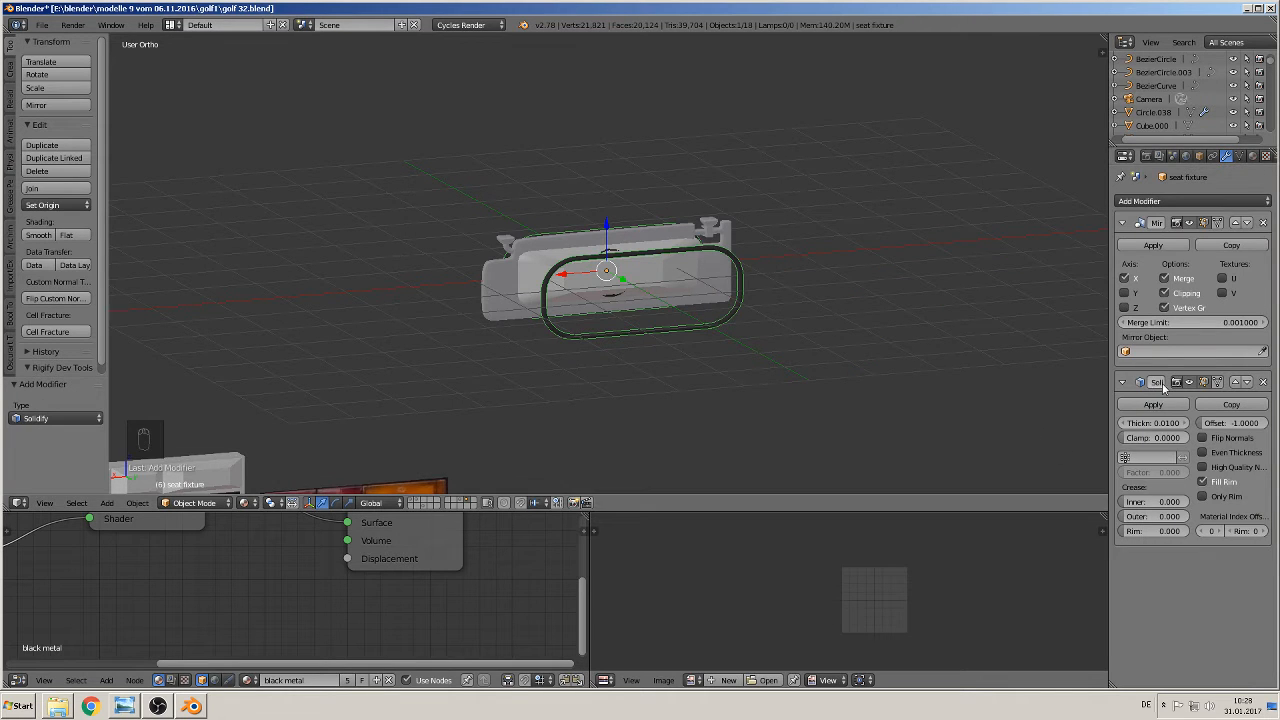
{"action": "left_click_drag", "start_coordinate": [1163, 432], "coordinate": [1190, 423]}
{"action": "left_click", "coordinate": [1235, 385]}
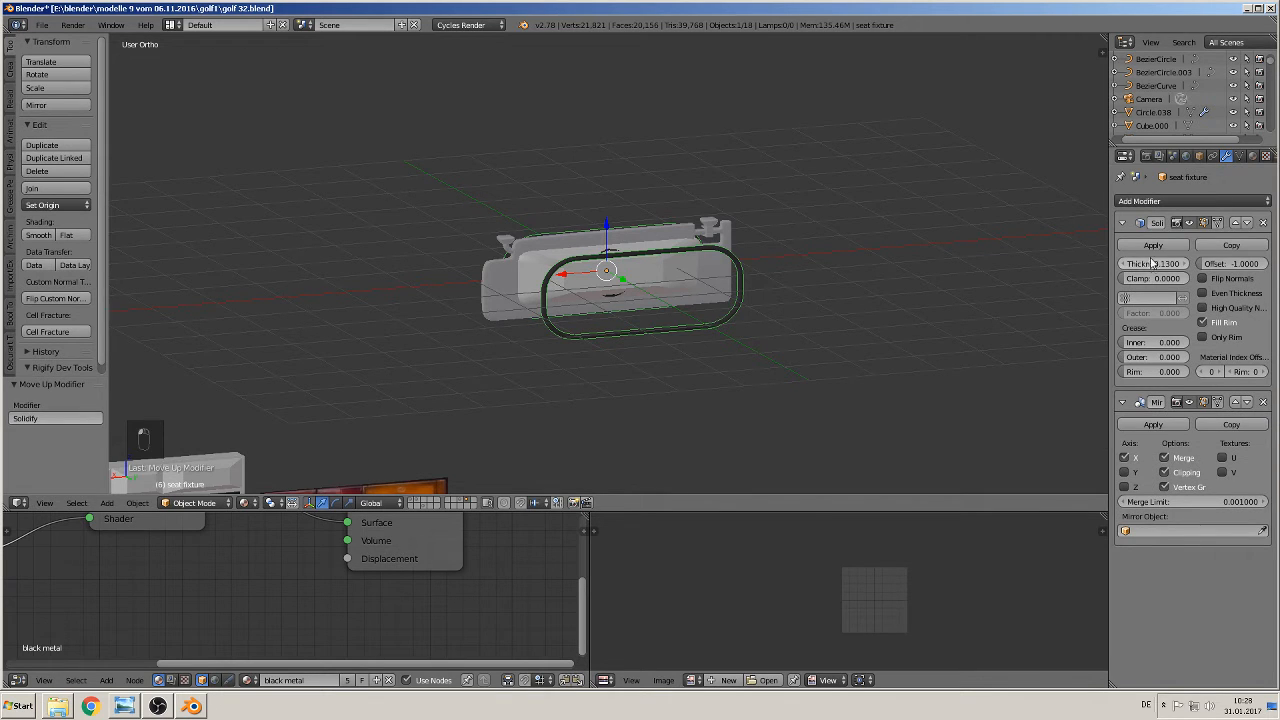
Increase the Solidify modifier's thickness on the seat fixture to 0.331
{"action": "left_click_drag", "start_coordinate": [1152, 263], "coordinate": [1195, 263]}
{"action": "scroll", "coordinate": [632, 351], "scroll_direction": "down", "scroll_amount": 5}
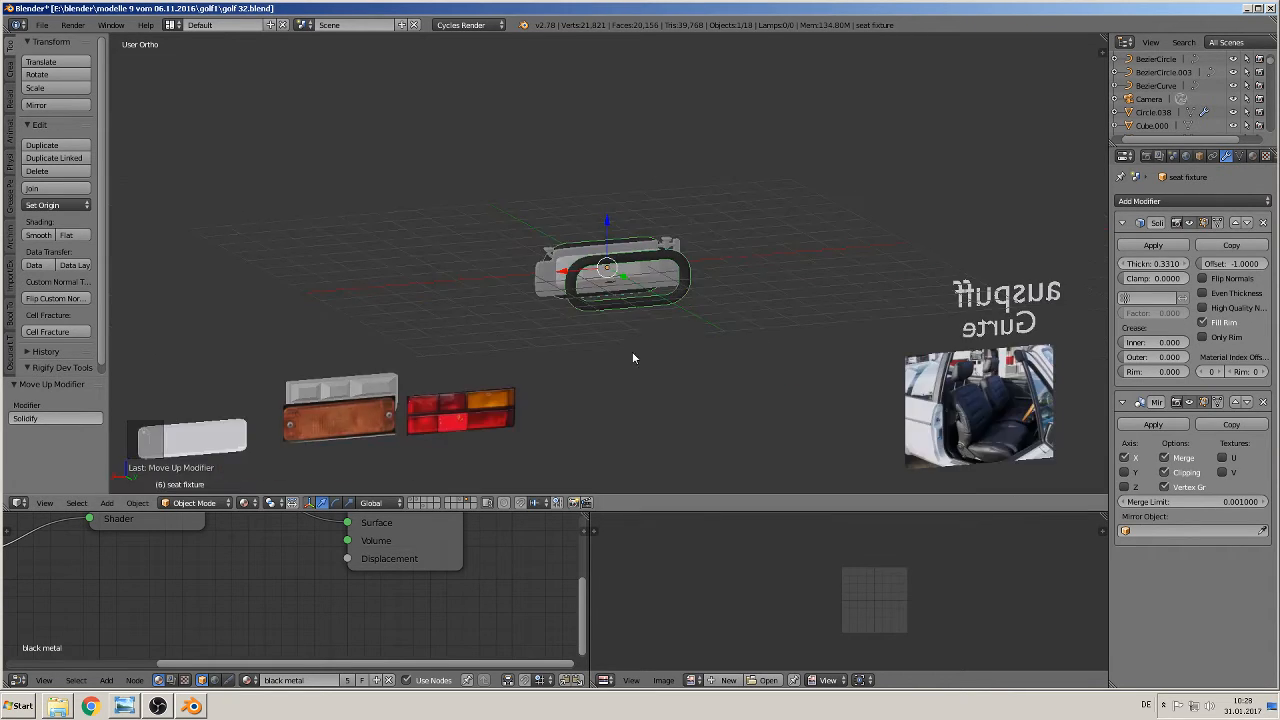
{"action": "scroll", "coordinate": [496, 370], "scroll_direction": "up", "scroll_amount": 2}
Delete the brown blinker reference image plane beside the tail light in front view
{"action": "key", "text": "KP_1"}
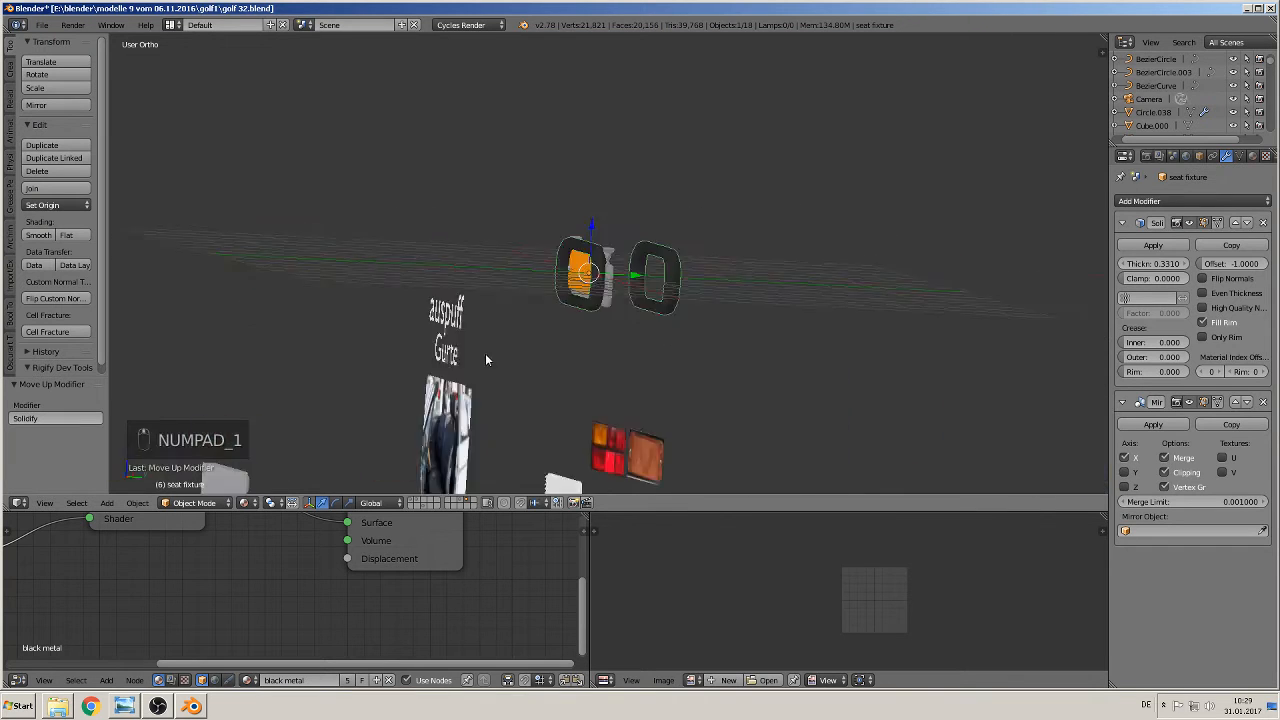
{"action": "middle_click_drag", "start_coordinate": [708, 394], "coordinate": [448, 306], "text": "shift"}
{"action": "right_click", "coordinate": [634, 303]}
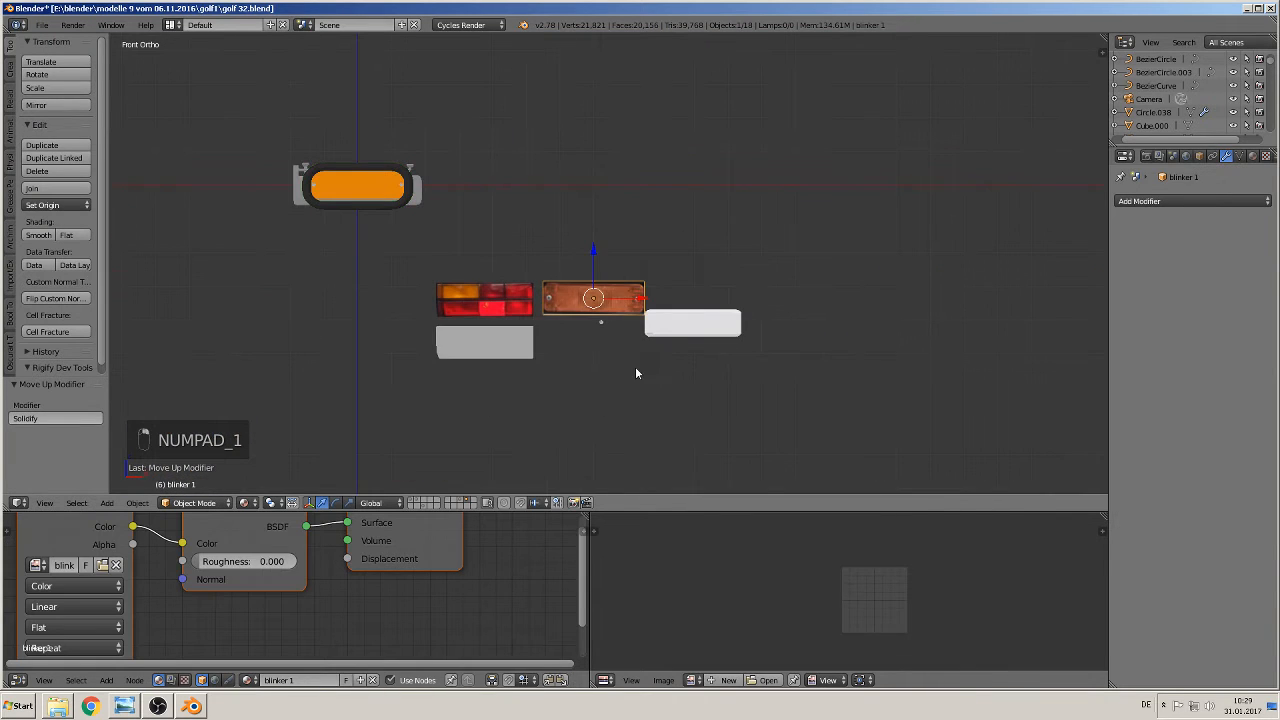
{"action": "scroll", "coordinate": [630, 375], "scroll_direction": "up", "scroll_amount": 3}
{"action": "key", "text": "x"}
{"action": "left_click", "coordinate": [625, 375]}
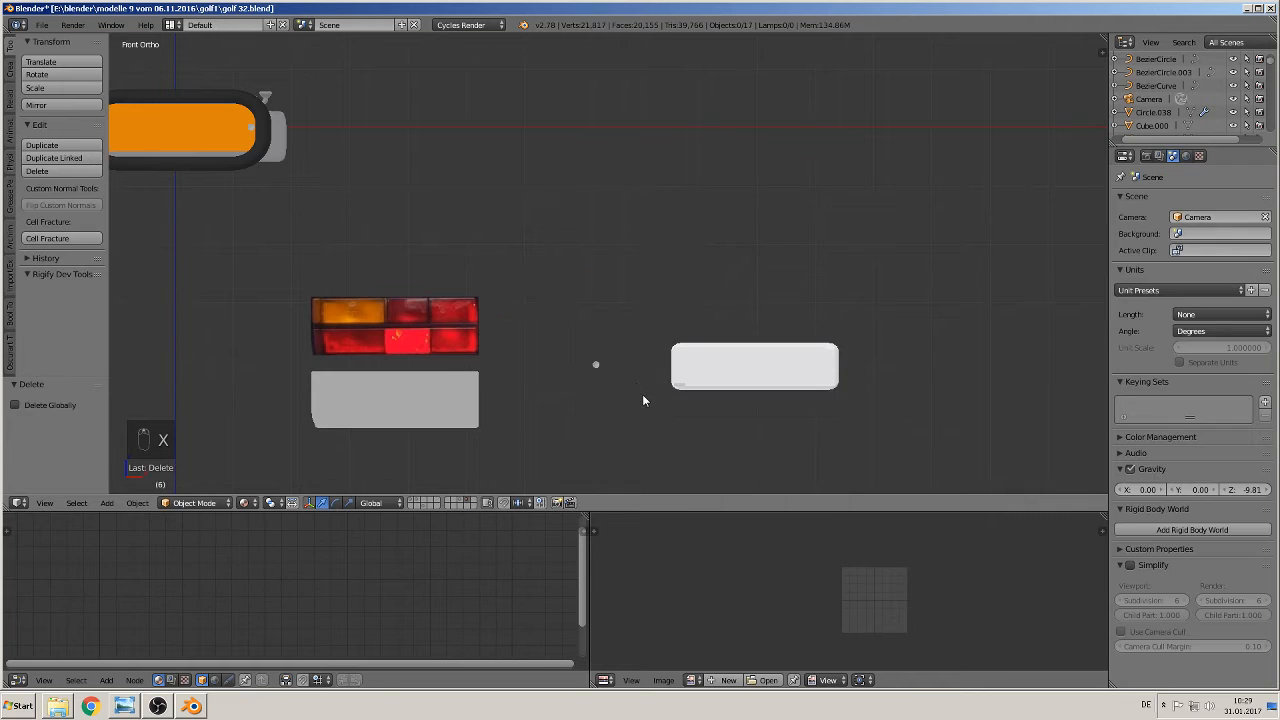
Move the small leftover silver screw cylinder onto another layer
{"action": "scroll", "coordinate": [602, 459], "scroll_direction": "up", "scroll_amount": 3}
{"action": "right_click", "coordinate": [592, 443]}
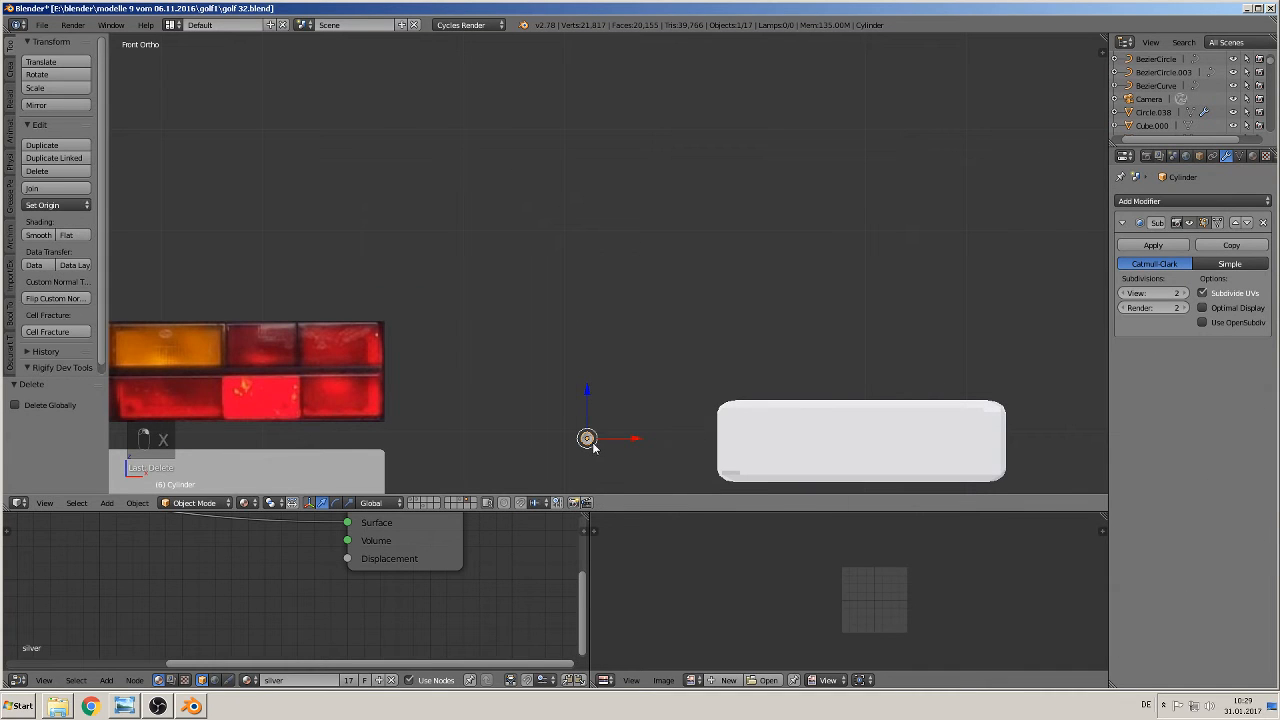
{"action": "key", "text": "m"}
{"action": "left_click", "coordinate": [706, 470]}
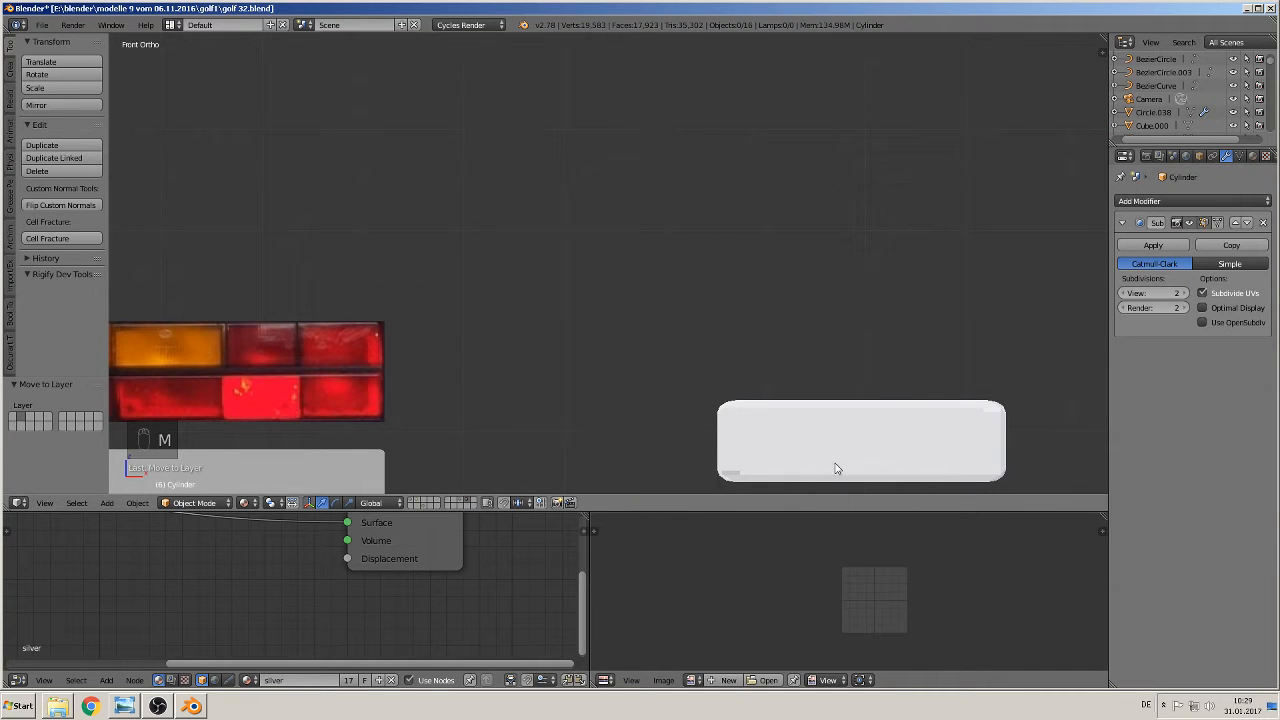
Examine the white blinker glass block's mesh in Edit Mode and return to Object Mode
{"action": "right_click", "coordinate": [818, 428]}
{"action": "middle_click_drag", "start_coordinate": [818, 428], "coordinate": [772, 318]}
{"action": "key", "text": "Tab"}
{"action": "scroll", "coordinate": [688, 364], "scroll_direction": "up", "scroll_amount": 2}
{"action": "scroll", "coordinate": [688, 364], "scroll_direction": "down", "scroll_amount": 4}
{"action": "key", "text": "Tab"}
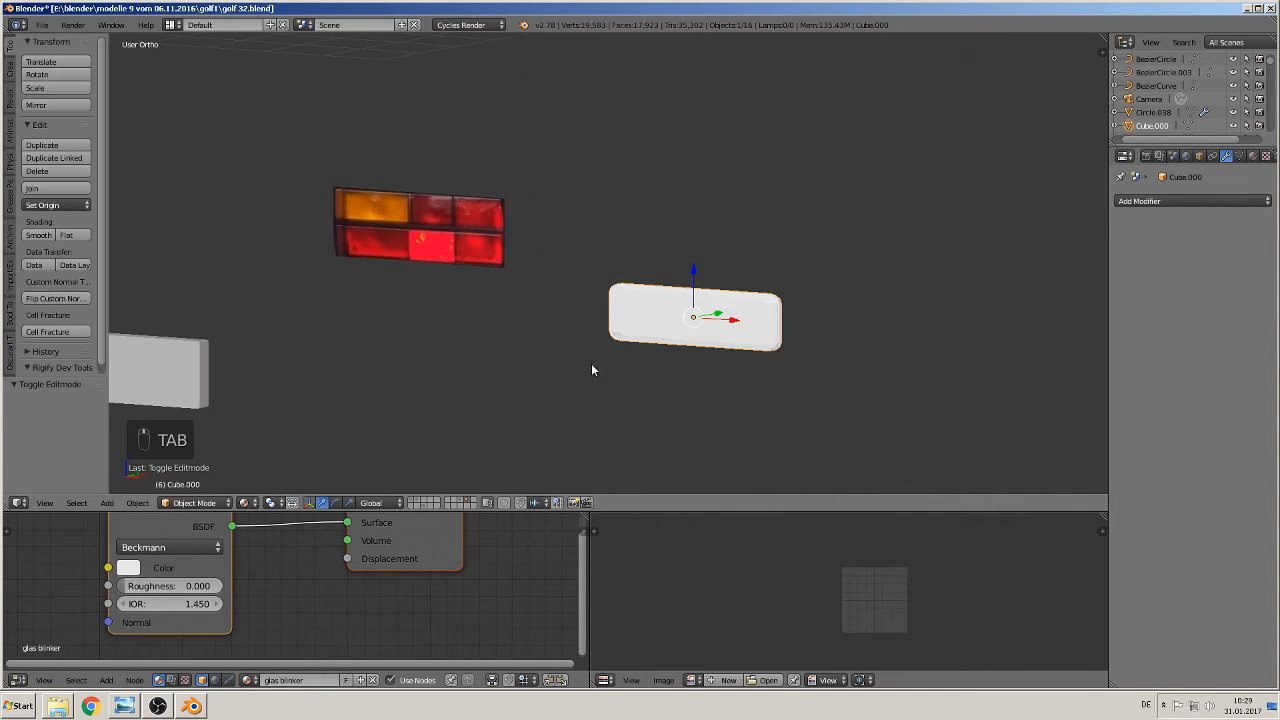
Return to the front view of the remaining parts and save the blend file
{"action": "scroll", "coordinate": [538, 396], "scroll_direction": "down", "scroll_amount": 3}
{"action": "middle_click_drag", "start_coordinate": [537, 400], "coordinate": [564, 440]}
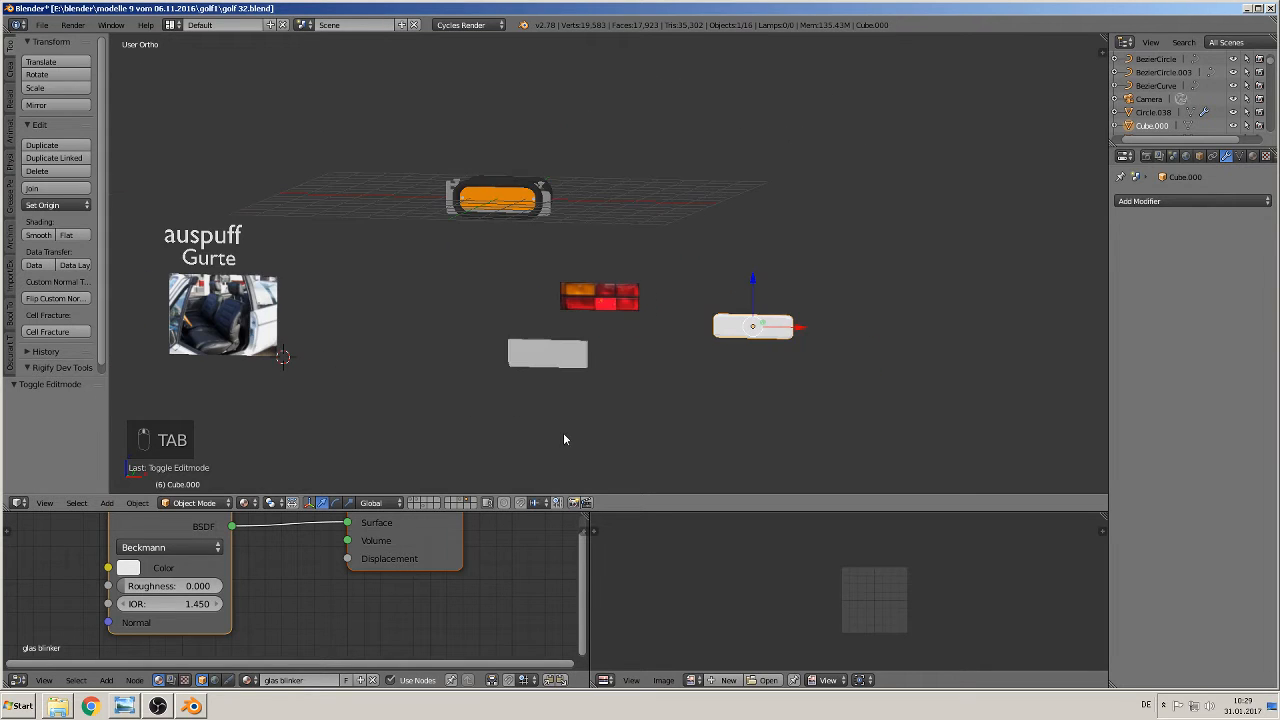
{"action": "middle_click_drag", "start_coordinate": [475, 390], "coordinate": [511, 391]}
{"action": "key", "text": "KP_1"}
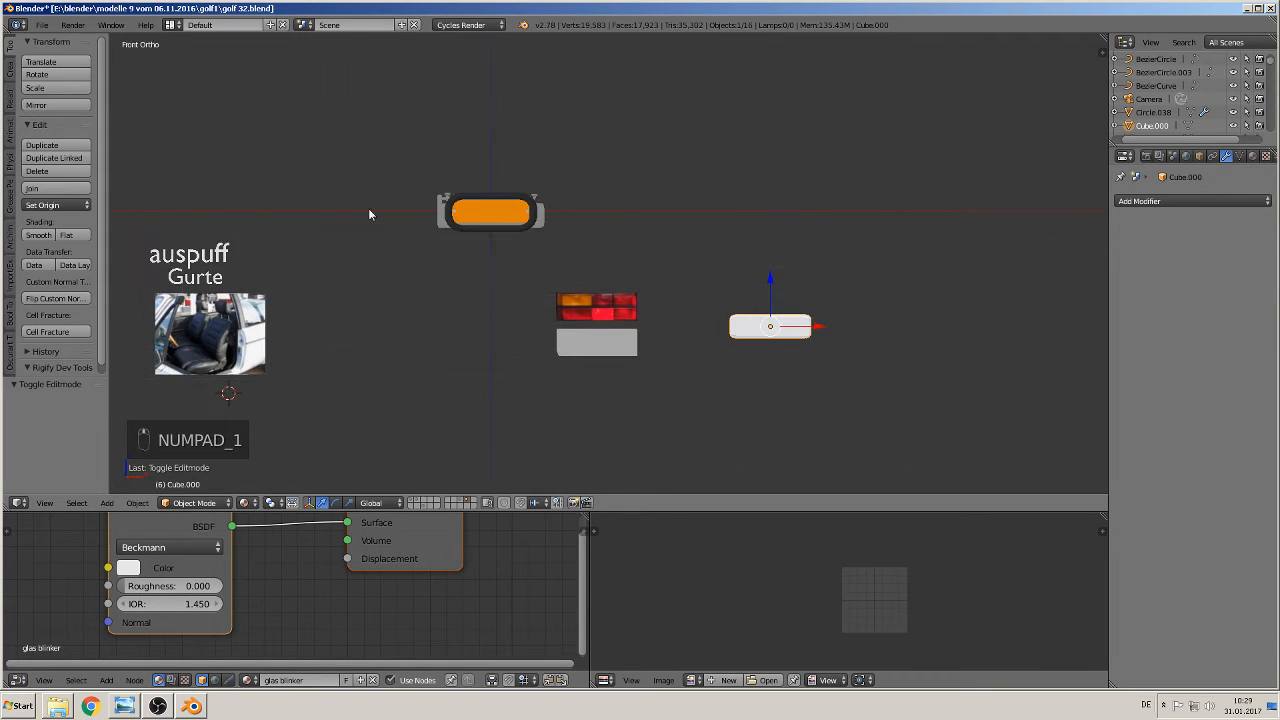
{"action": "left_click", "coordinate": [40, 25]}
{"action": "left_click", "coordinate": [71, 127]}
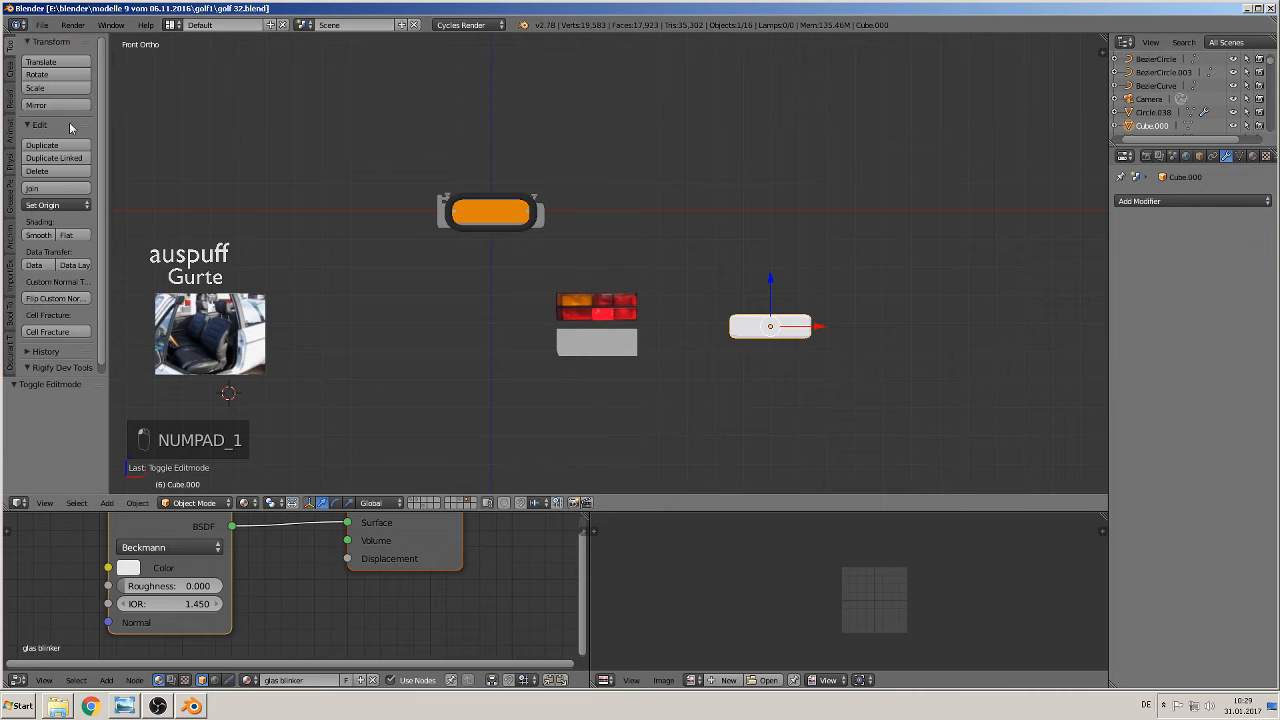
Show only the layer holding the antenna and green car rear reference images and frame the antenna's base
{"action": "left_click", "coordinate": [460, 504]}
{"action": "scroll", "coordinate": [517, 311], "scroll_direction": "up", "scroll_amount": 7}
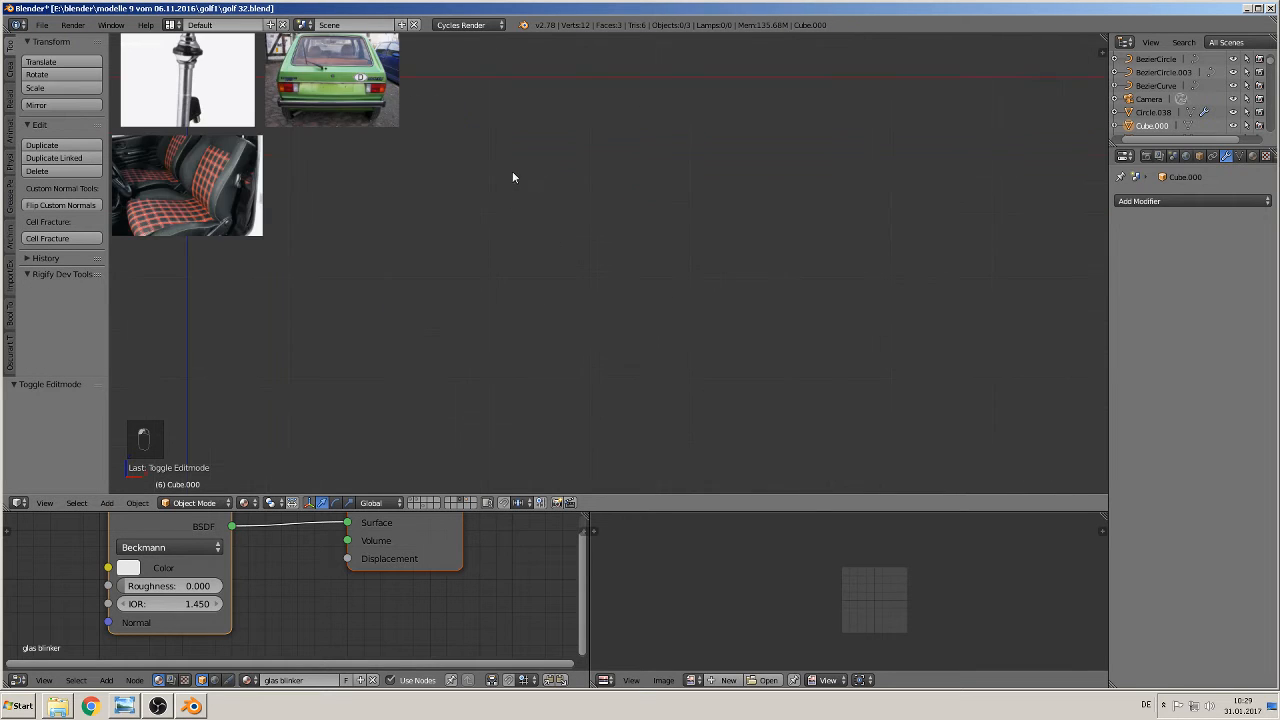
{"action": "middle_click_drag", "start_coordinate": [396, 173], "coordinate": [766, 372], "text": "shift"}
{"action": "scroll", "coordinate": [766, 372], "scroll_direction": "up", "scroll_amount": 5}
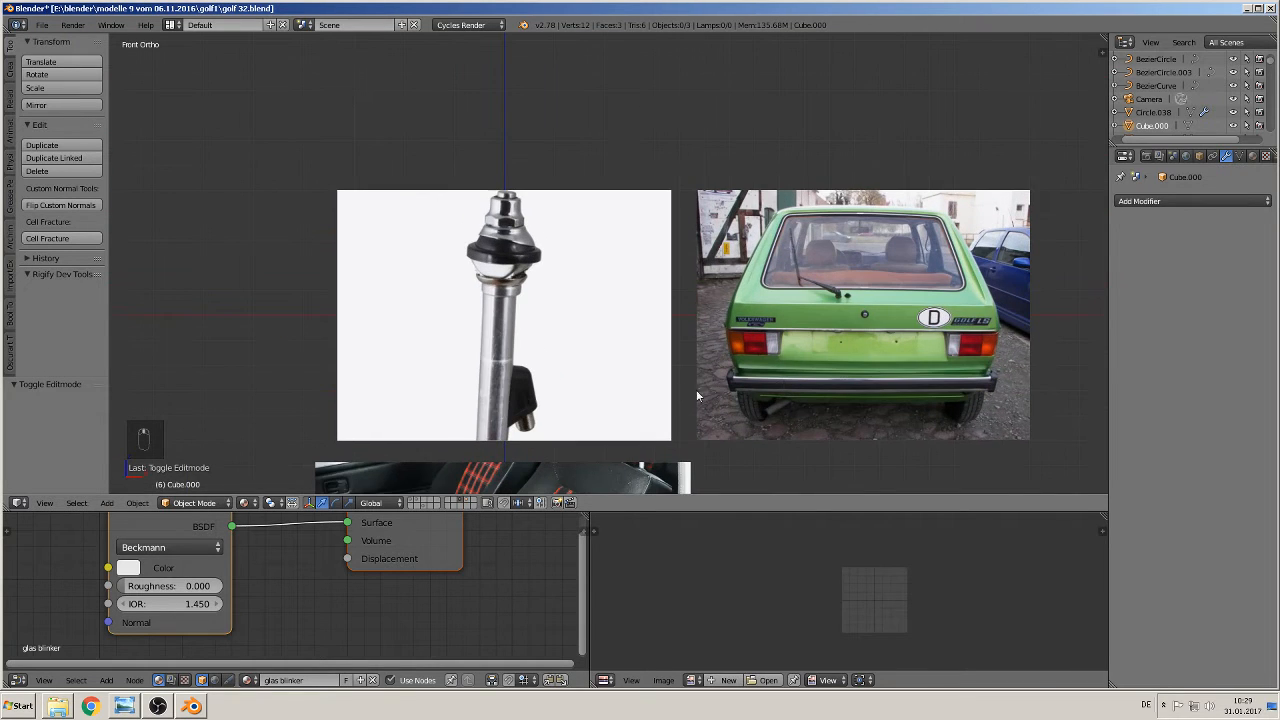
{"action": "middle_click_drag", "start_coordinate": [626, 368], "coordinate": [591, 440], "text": "shift"}
{"action": "scroll", "coordinate": [561, 437], "scroll_direction": "up", "scroll_amount": 2}
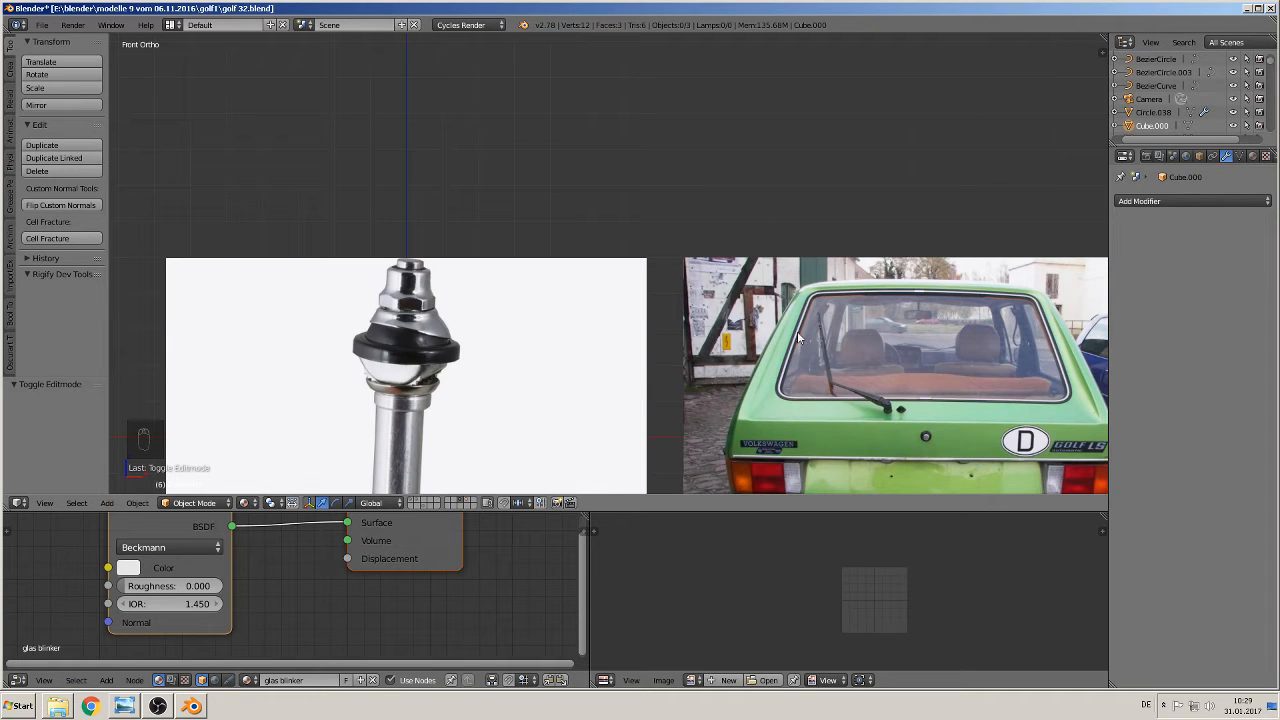
{"action": "scroll", "coordinate": [846, 342], "scroll_direction": "up", "scroll_amount": 1}
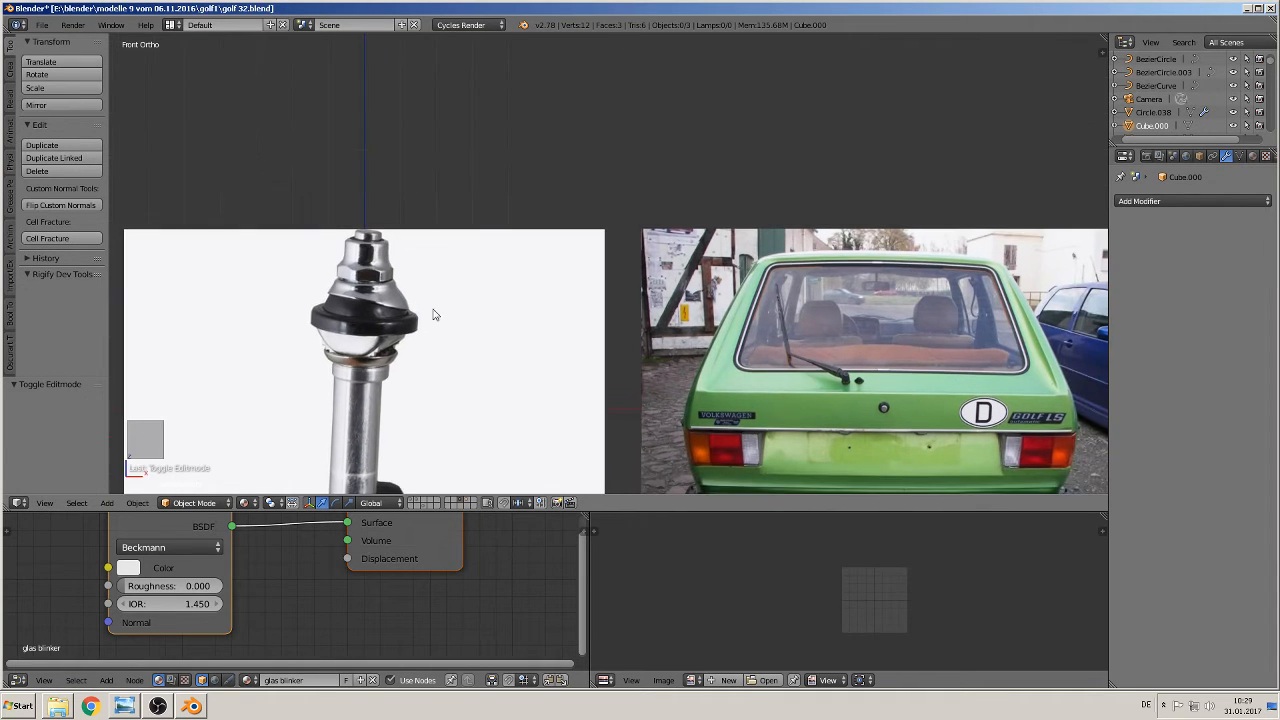
{"action": "middle_click_drag", "start_coordinate": [518, 338], "coordinate": [404, 321], "text": "shift"}
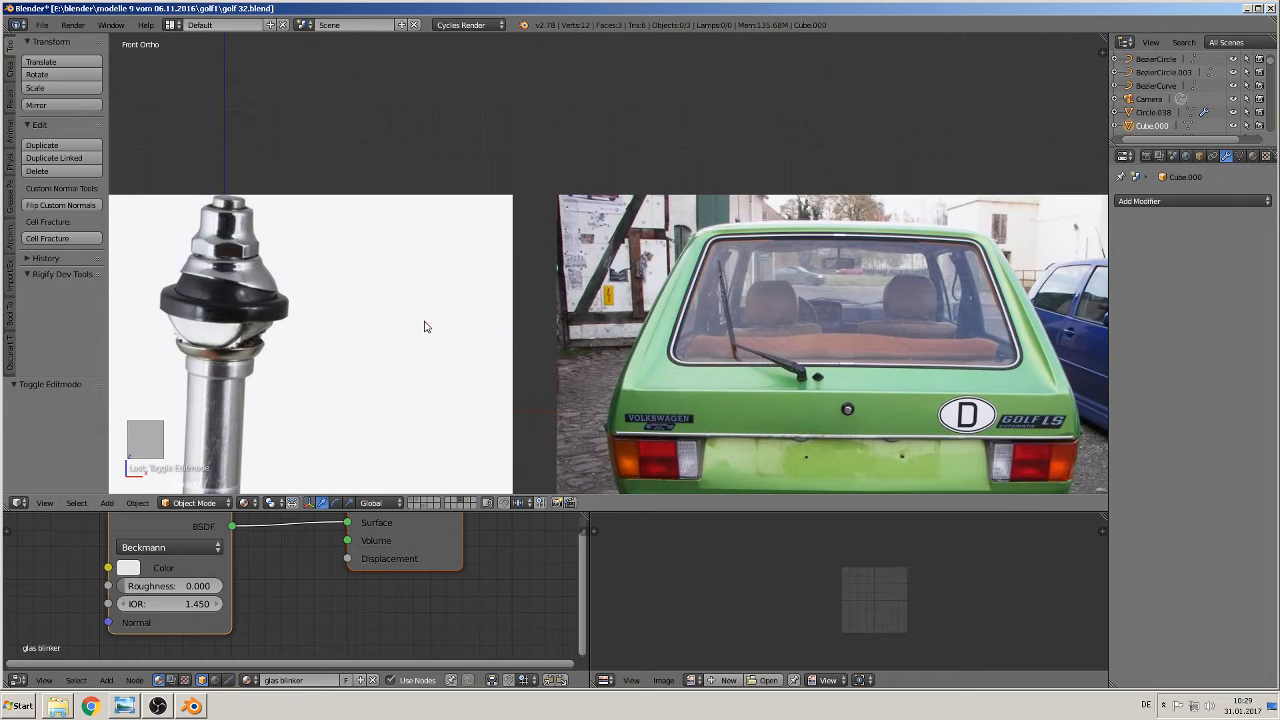
Add a mesh circle with 24 vertices on the white area beside the antenna base
{"action": "left_click", "coordinate": [424, 321]}
{"action": "left_click", "coordinate": [107, 503]}
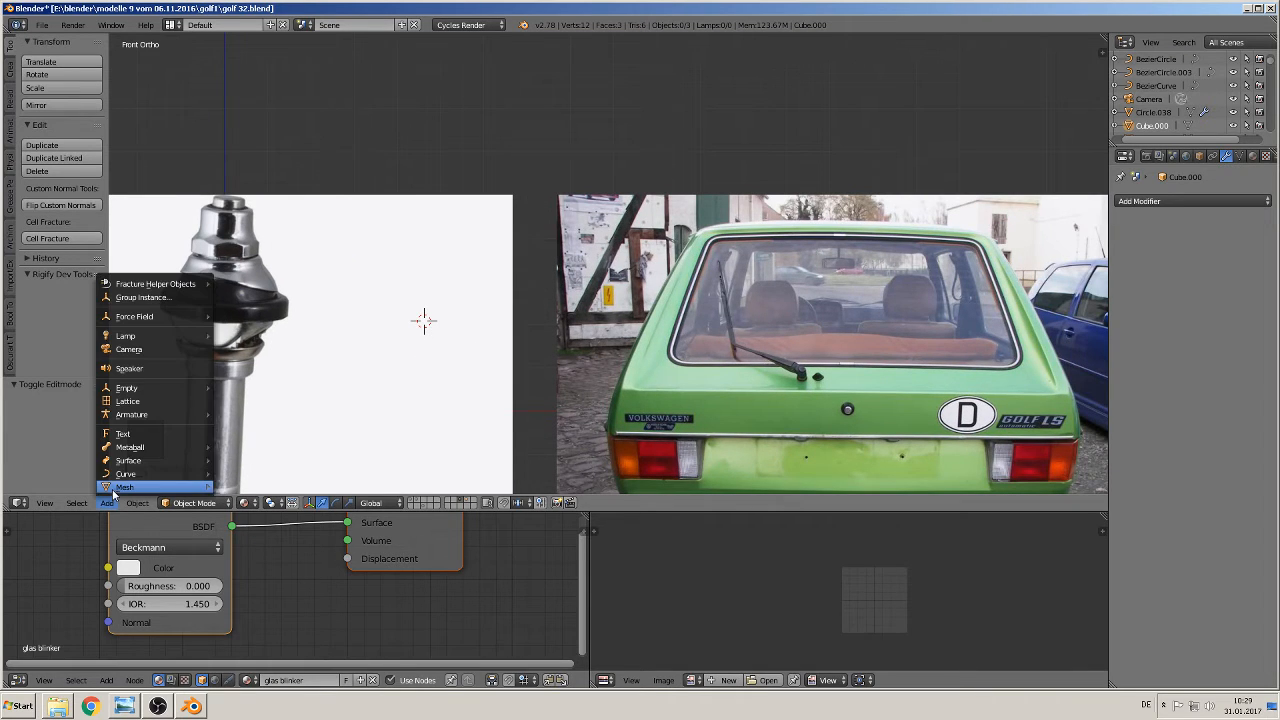
{"action": "mouse_move", "coordinate": [118, 487]}
{"action": "left_click", "coordinate": [255, 185]}
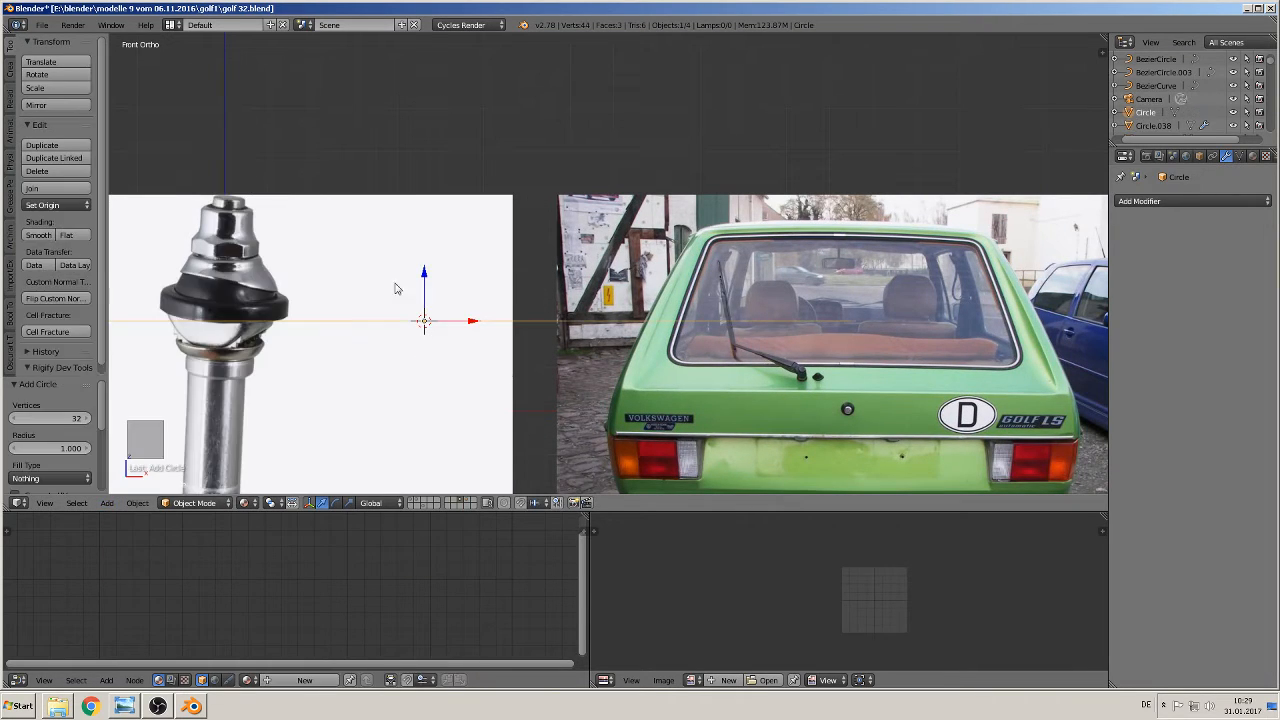
{"action": "left_click", "coordinate": [77, 419]}
{"action": "type", "text": "24"}
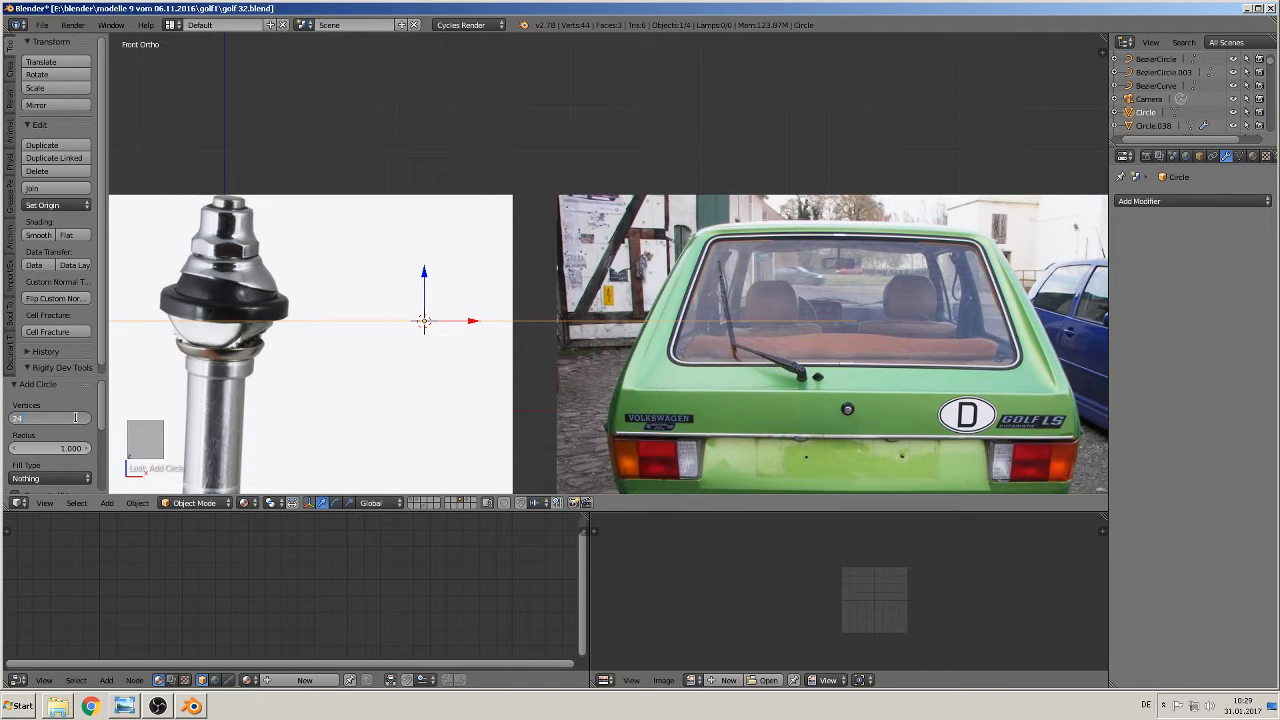
{"action": "key", "text": "Return"}
Scale the circle to about 0.117 and move it along X slightly closer to the antenna
{"action": "key", "text": "s"}
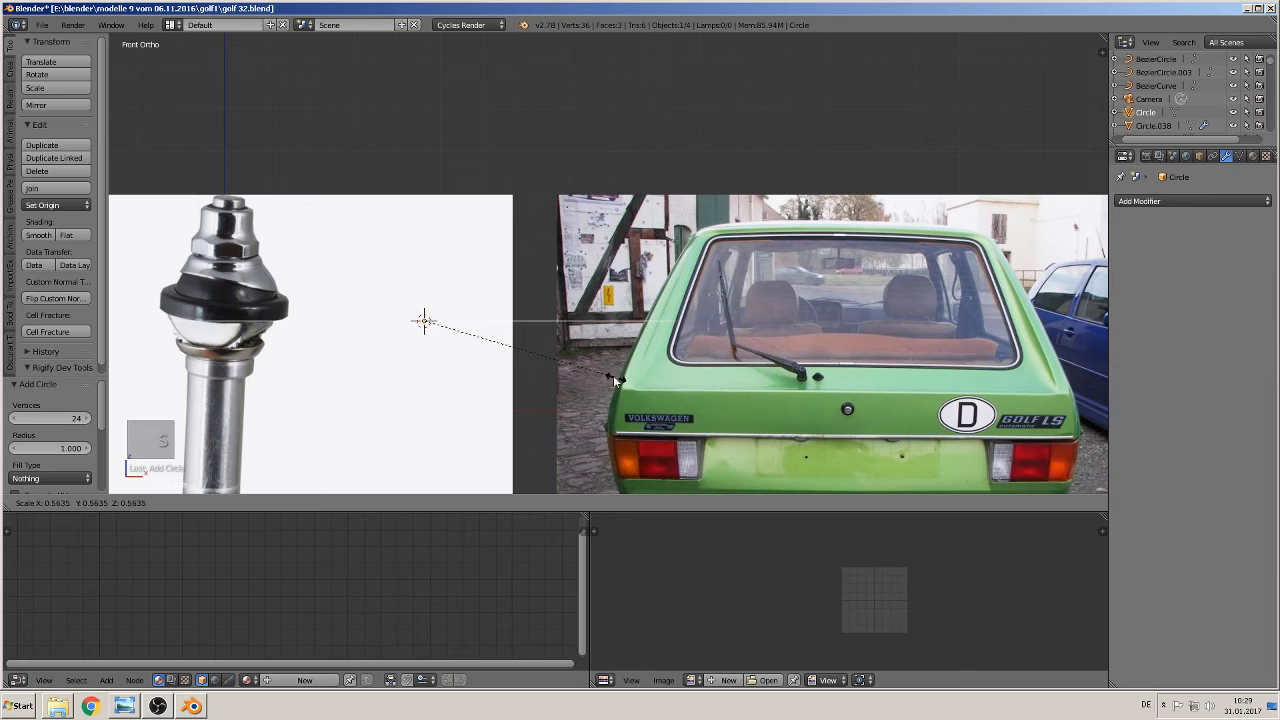
{"action": "left_click", "coordinate": [462, 337]}
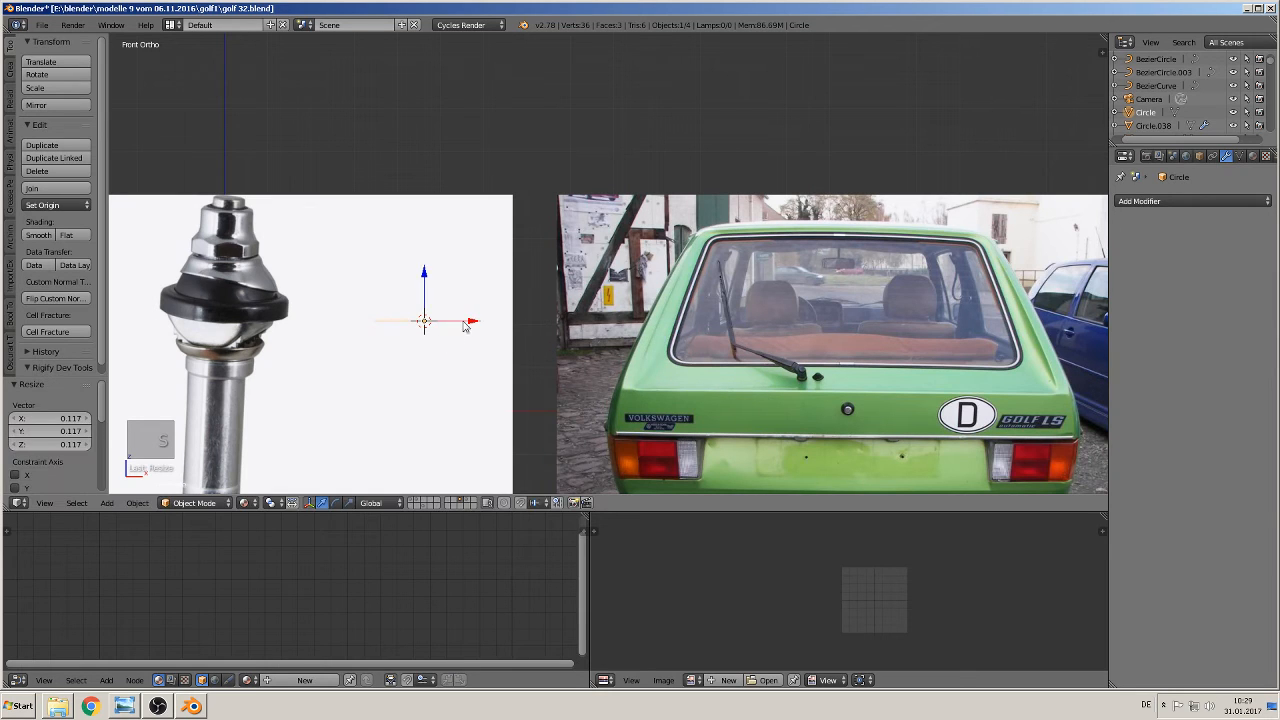
{"action": "left_click_drag", "start_coordinate": [463, 321], "coordinate": [422, 332]}
Extrude the circle's vertices upward about 0.026 along Z in Edit Mode to form a low ring wall
{"action": "key", "text": "Tab"}
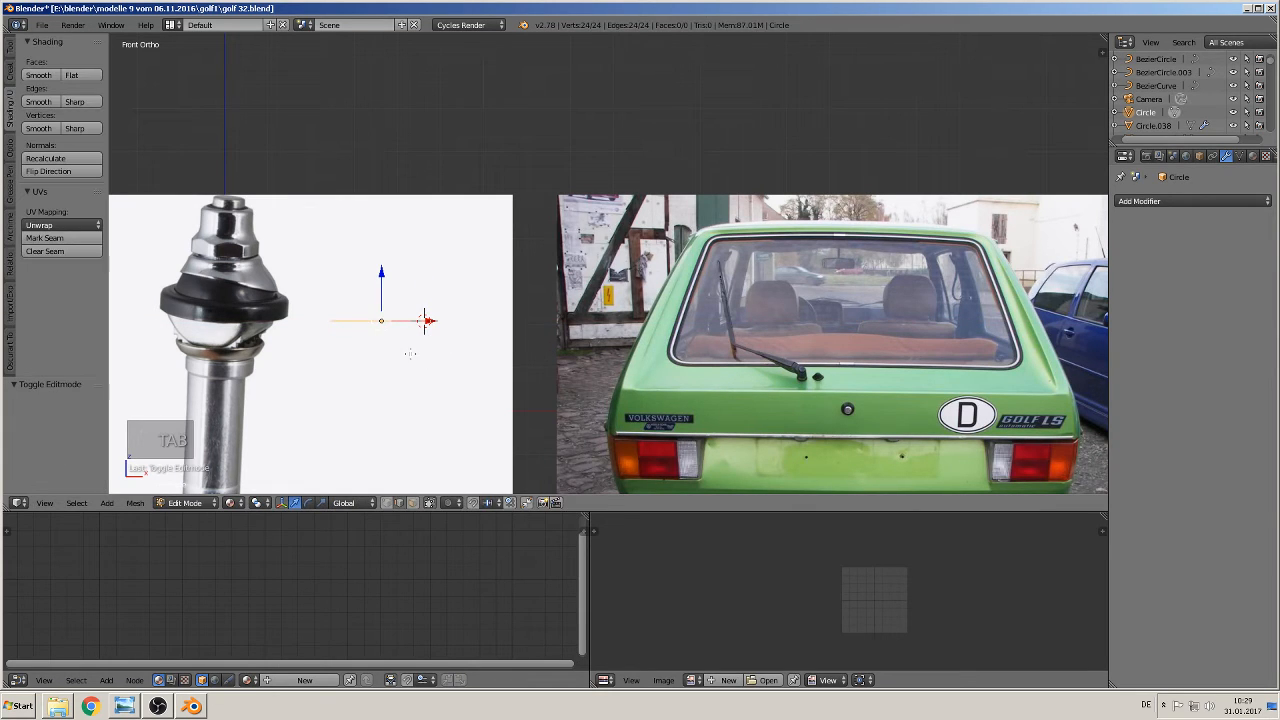
{"action": "left_click", "coordinate": [388, 503]}
{"action": "key", "text": "e"}
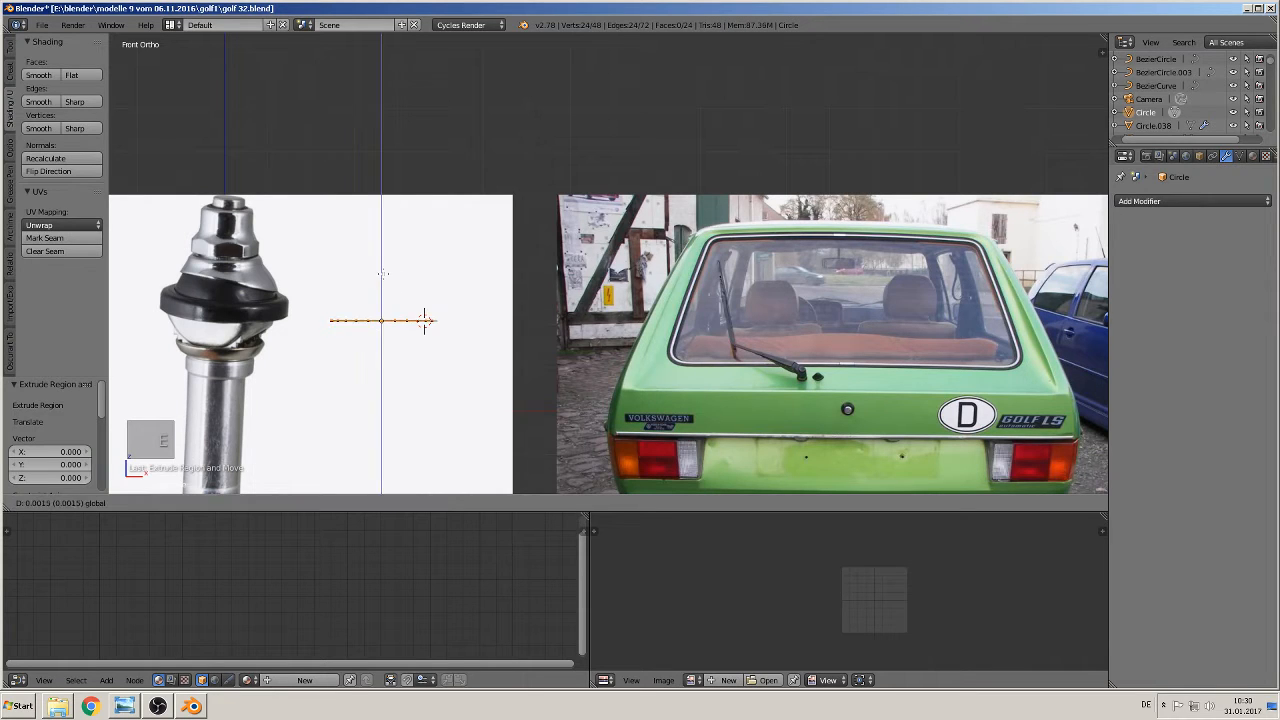
{"action": "left_click_drag", "start_coordinate": [383, 267], "coordinate": [384, 263]}
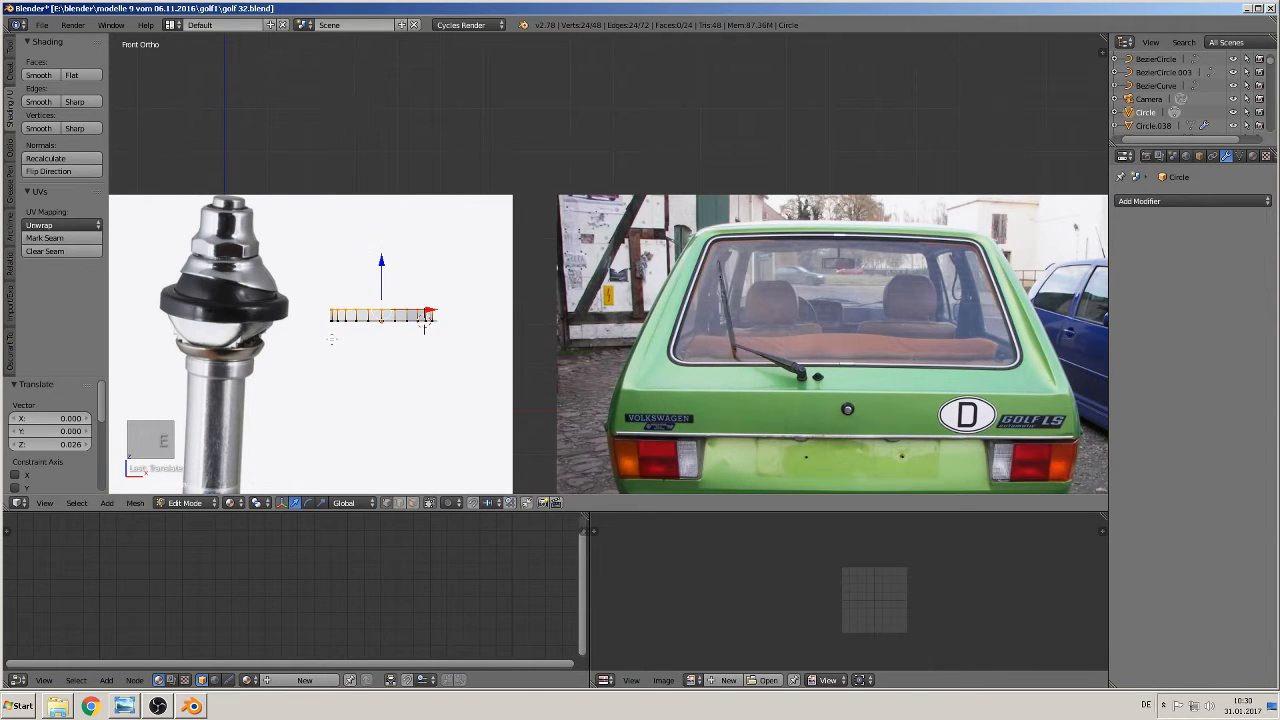
Extrude the ring's upper edge inward, scaling it by 0.884 and again by 0.849
{"action": "key", "text": "e"}
{"action": "key", "text": "s"}
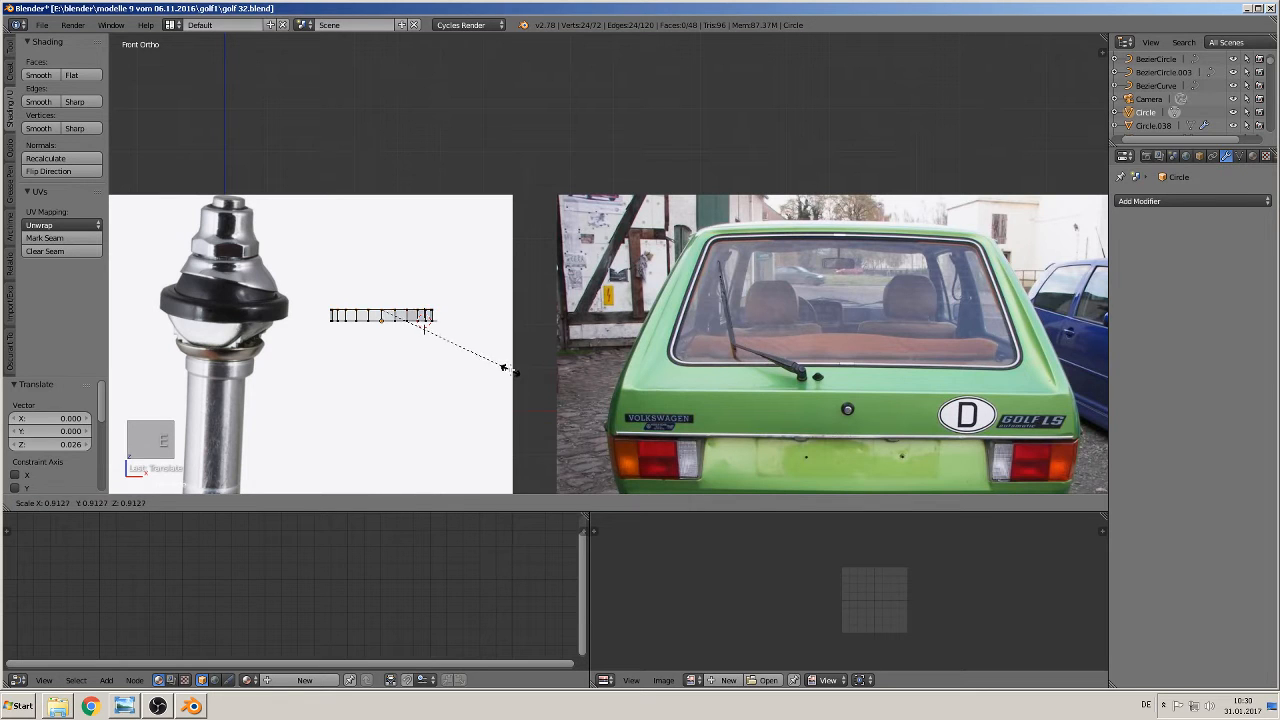
{"action": "left_click", "coordinate": [506, 366]}
{"action": "middle_click_drag", "start_coordinate": [506, 366], "coordinate": [410, 430]}
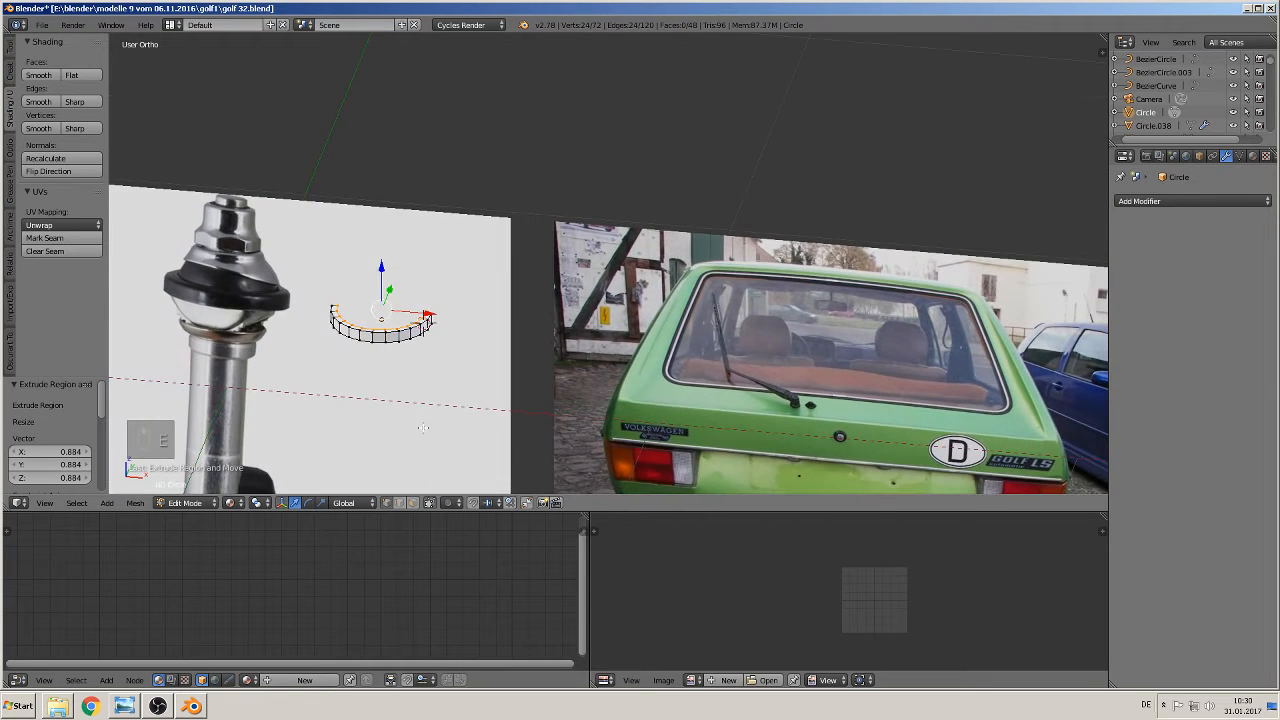
{"action": "key", "text": "s"}
{"action": "left_click", "coordinate": [413, 408]}
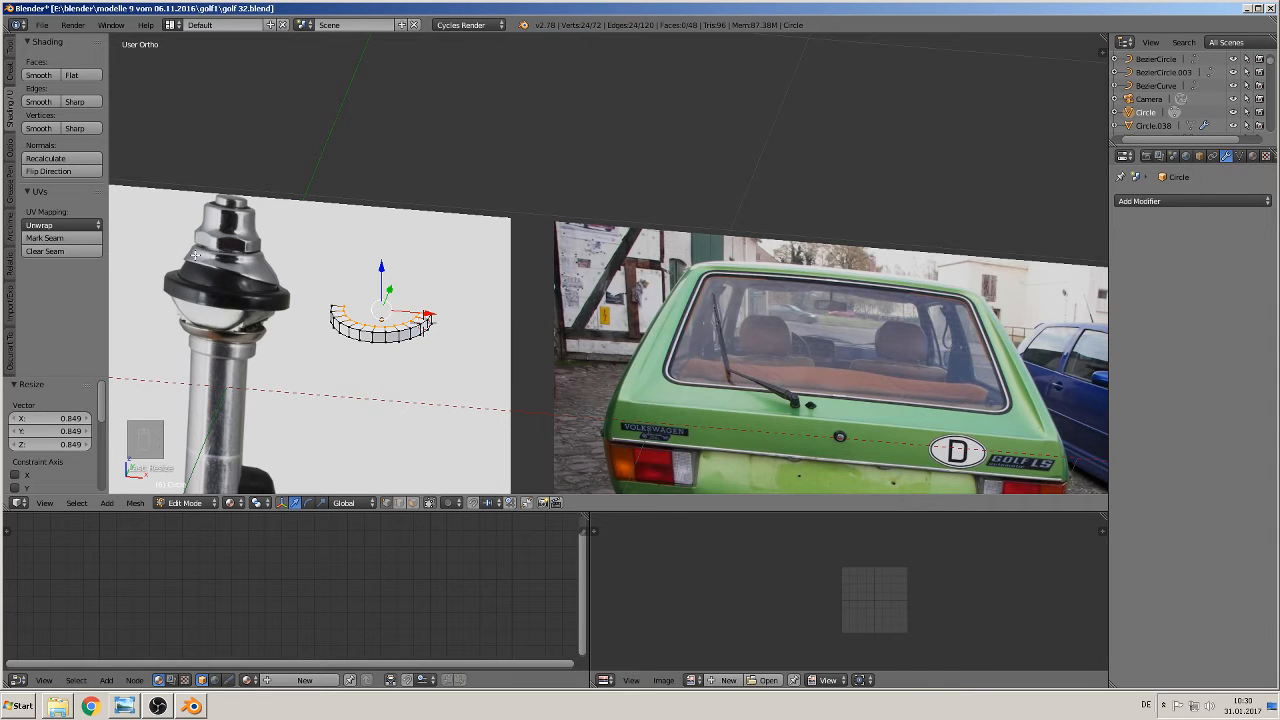
Return to Object Mode and move the ring about -0.651 along Y in front of the reference image
{"action": "key", "text": "Tab"}
{"action": "middle_click_drag", "start_coordinate": [402, 346], "coordinate": [370, 344]}
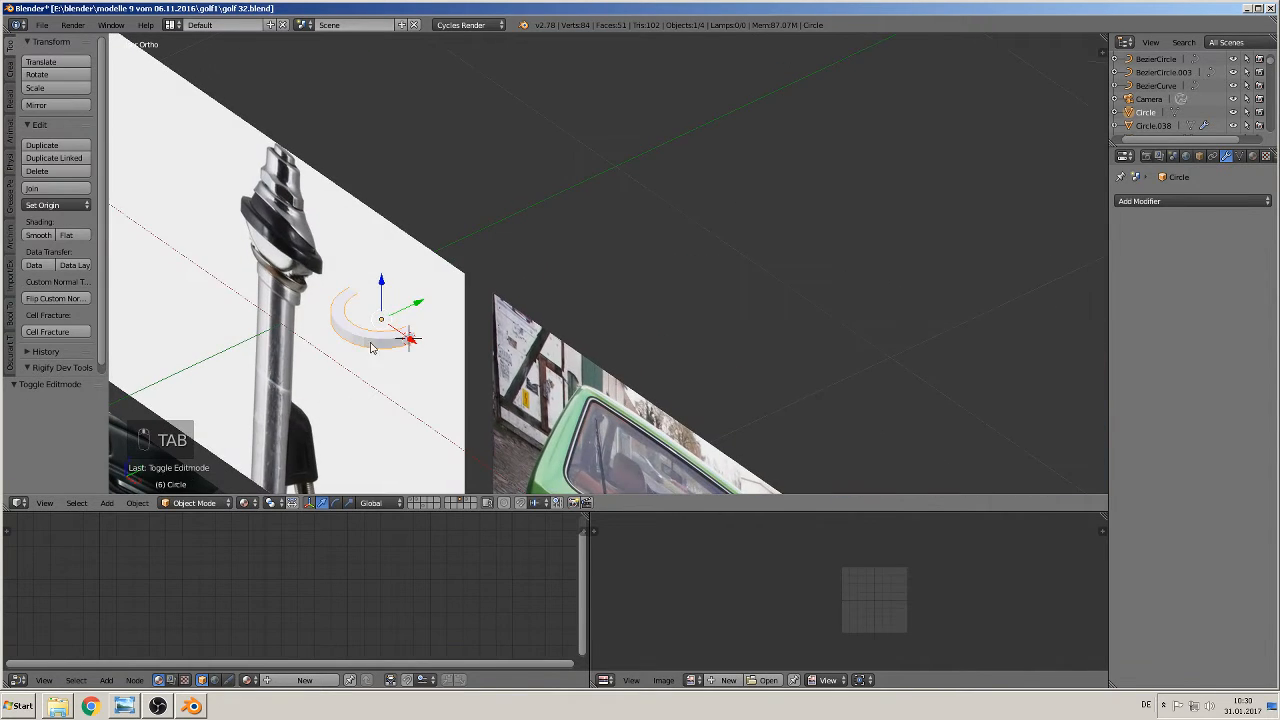
{"action": "left_click_drag", "start_coordinate": [426, 303], "coordinate": [220, 383]}
{"action": "middle_click_drag", "start_coordinate": [220, 386], "coordinate": [609, 309]}
{"action": "key", "text": "KP_1"}
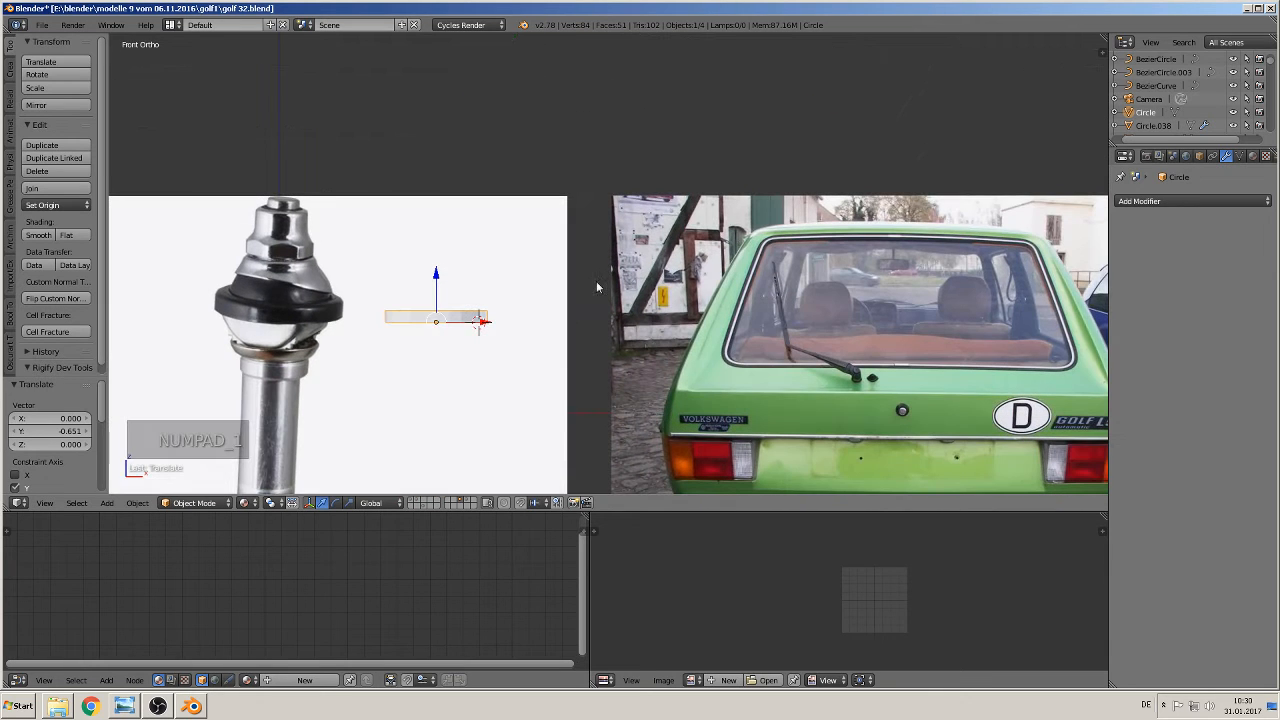
Add a UV sphere with 32 segments and 16 rings at the ring's centre and scale it to fit inside the ring
{"action": "key", "text": "a"}
{"action": "left_click", "coordinate": [435, 318]}
{"action": "left_click", "coordinate": [107, 503]}
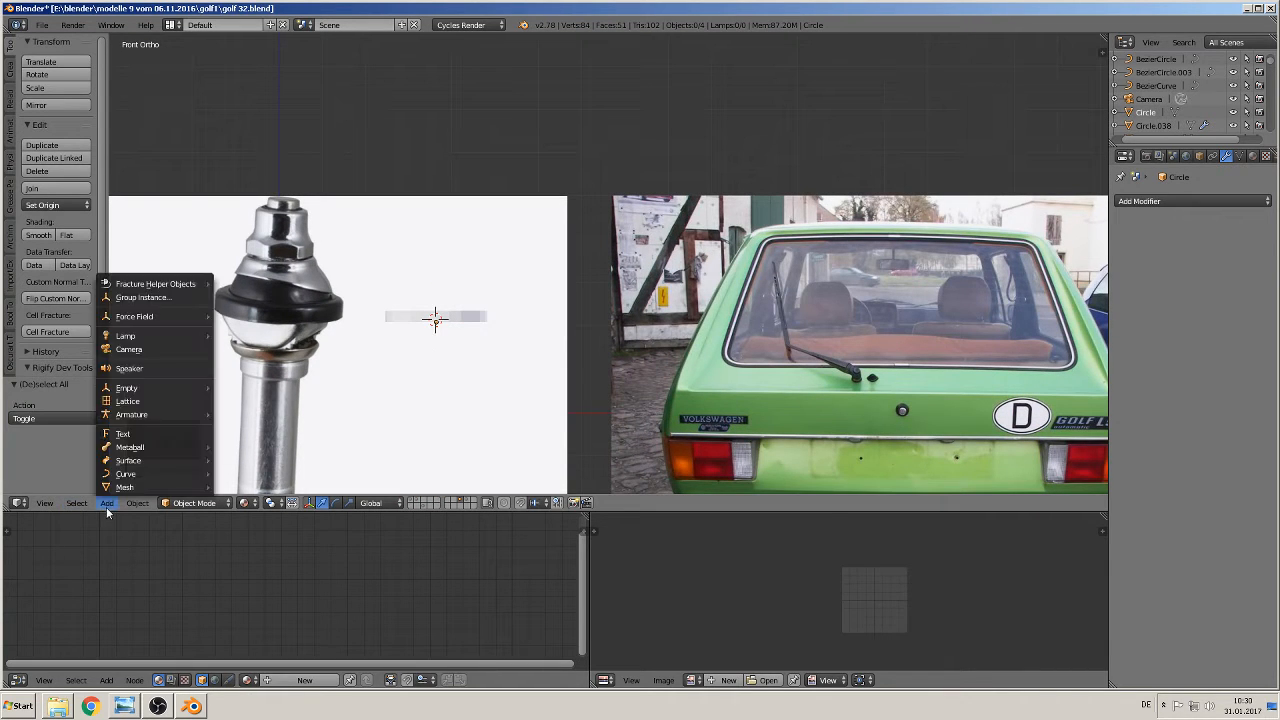
{"action": "mouse_move", "coordinate": [124, 488]}
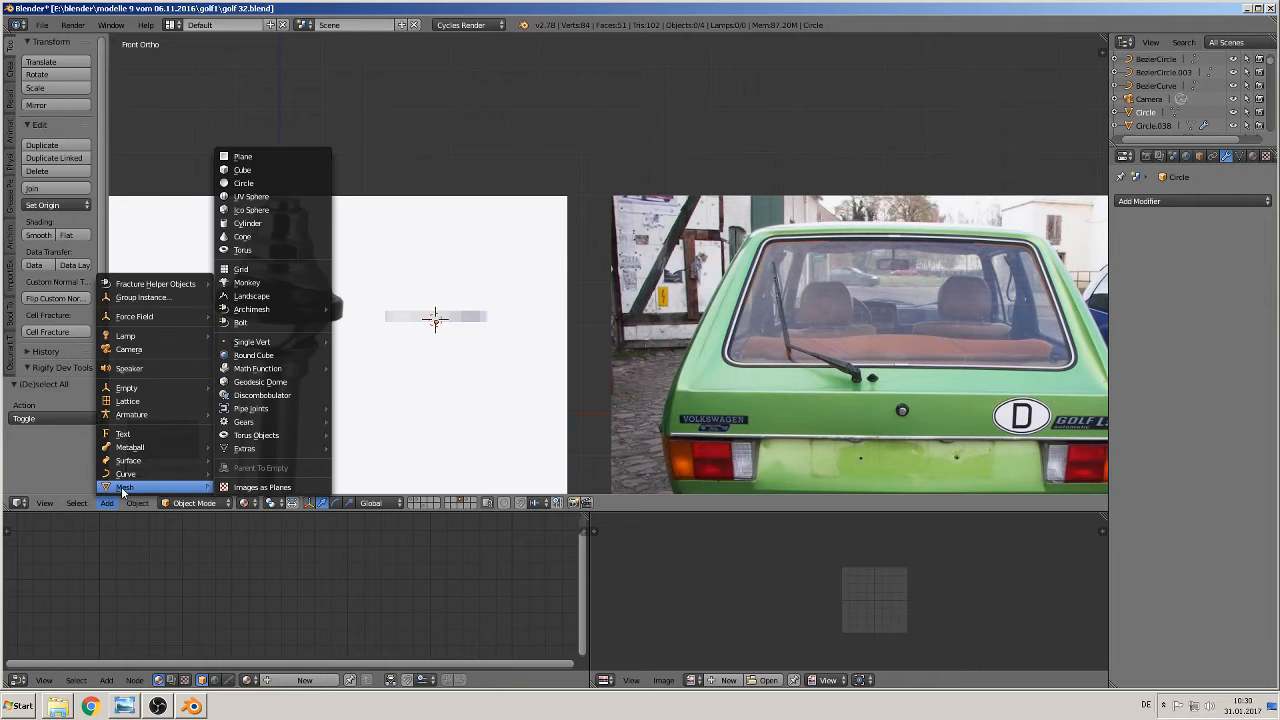
{"action": "left_click", "coordinate": [268, 198]}
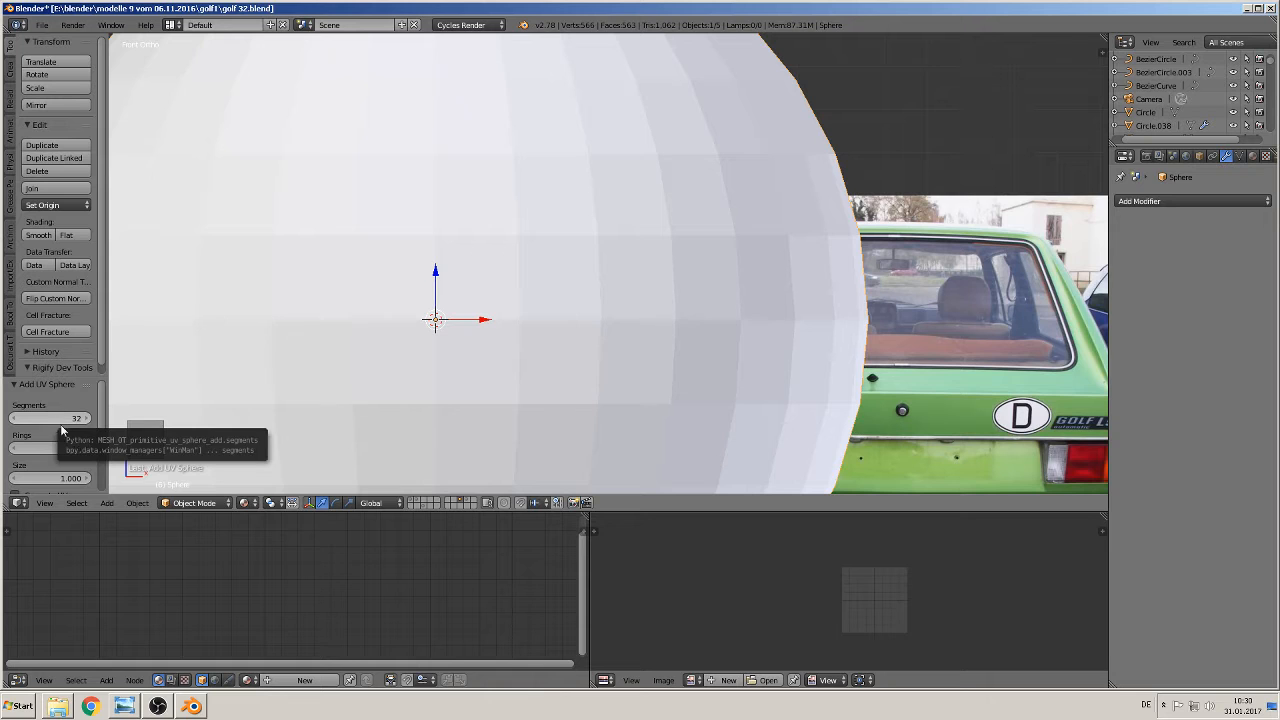
{"action": "key", "text": "s"}
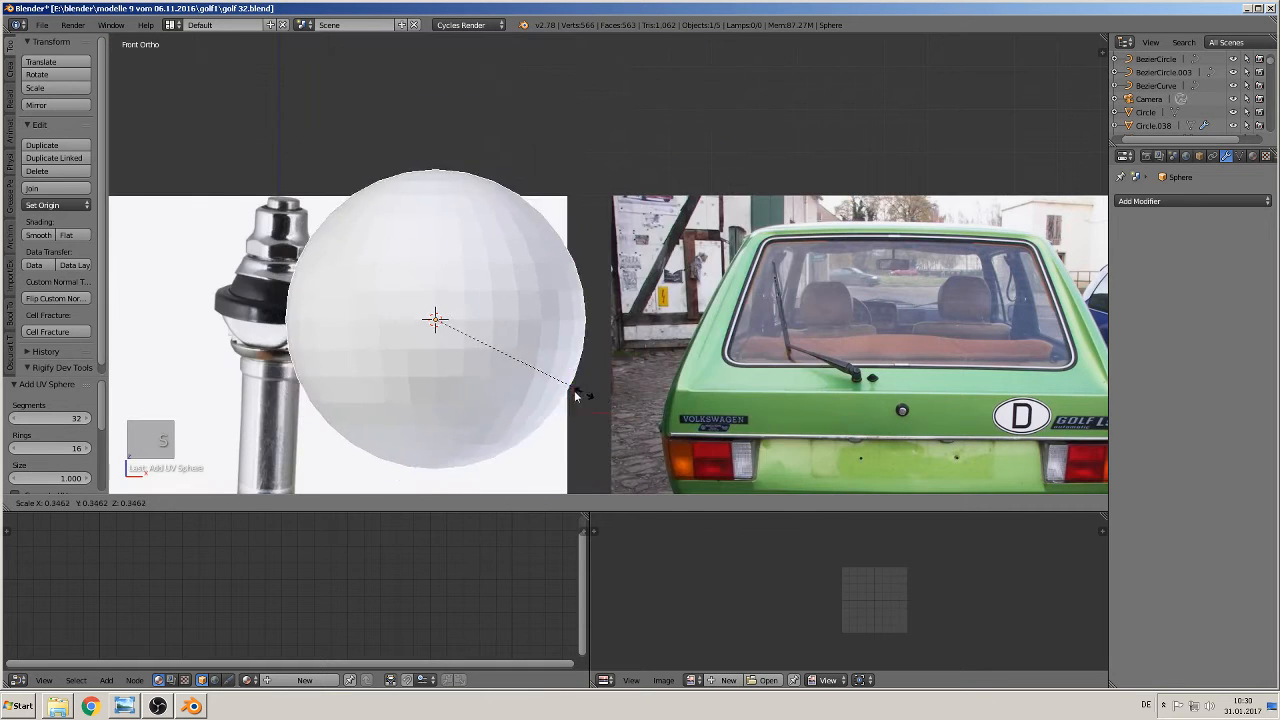
{"action": "left_click", "coordinate": [462, 355]}
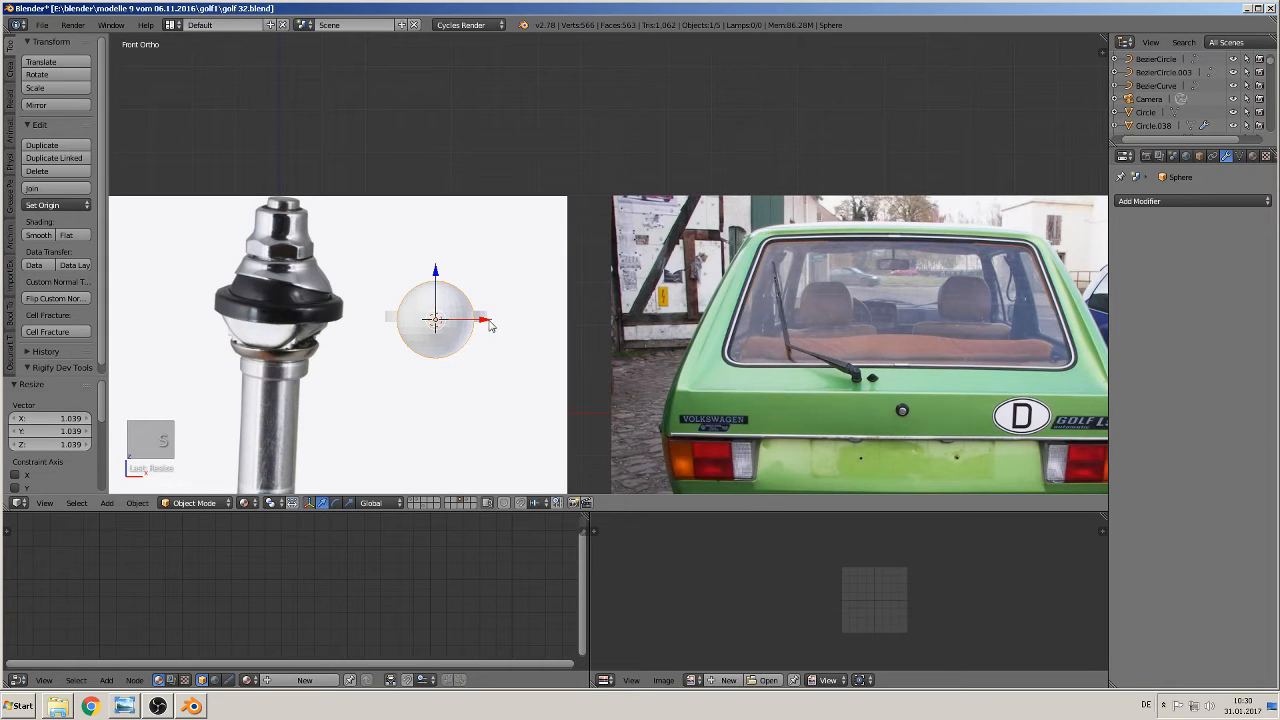
Delete the lower half of the UV sphere's vertices in Edit Mode, leaving a dome, and return to Object Mode
{"action": "scroll", "coordinate": [489, 345], "scroll_direction": "up", "scroll_amount": 1}
{"action": "key", "text": "Tab"}
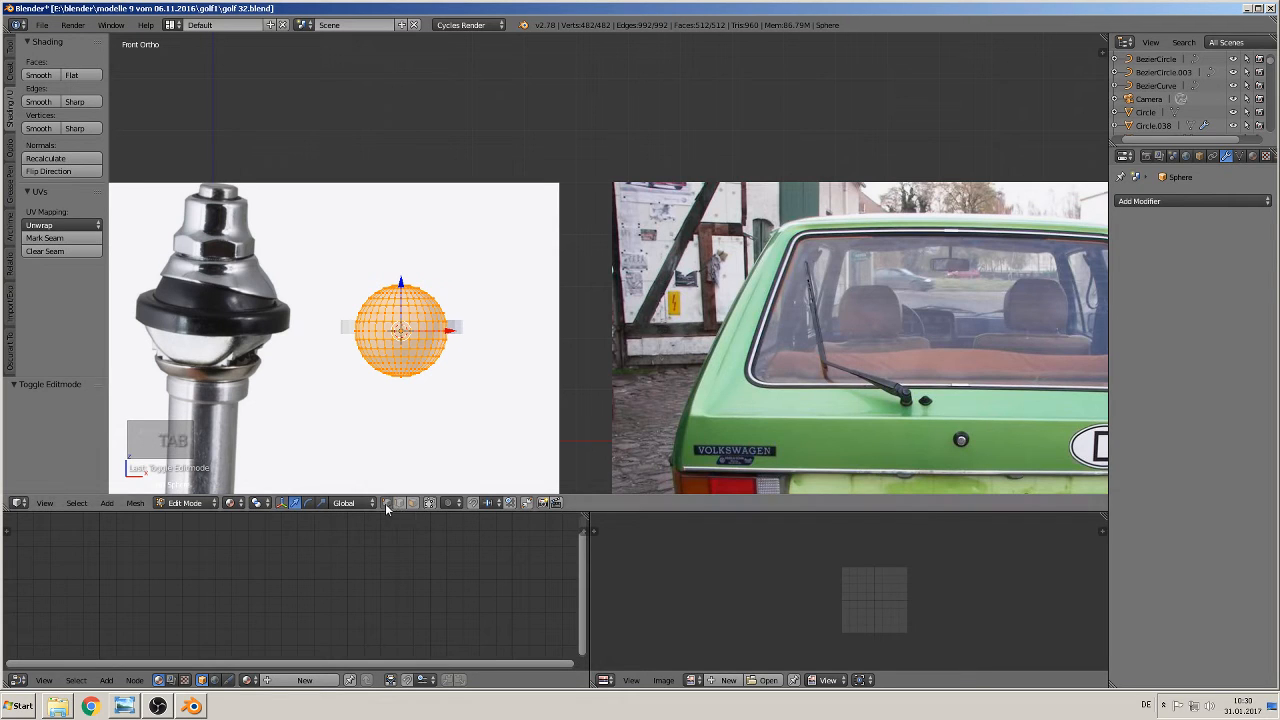
{"action": "key", "text": "a"}
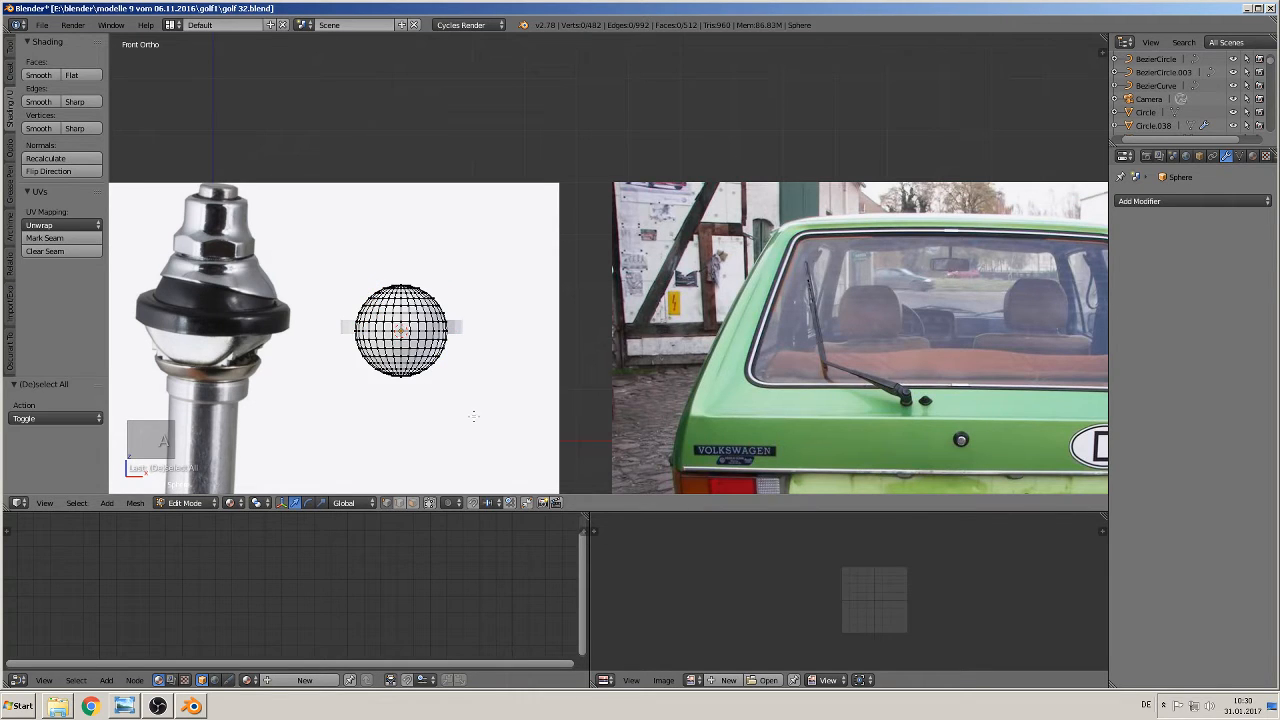
{"action": "left_click_drag", "start_coordinate": [349, 368], "coordinate": [305, 317]}
{"action": "key", "text": "x"}
{"action": "left_click", "coordinate": [311, 334]}
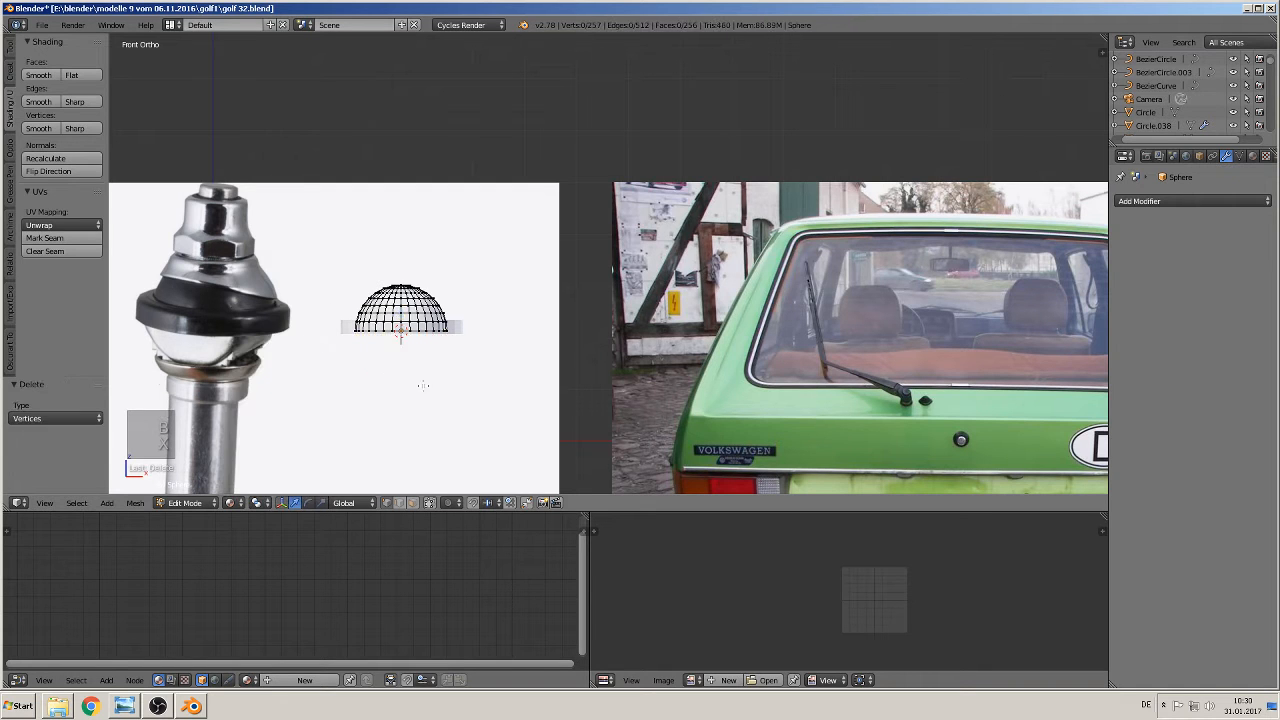
{"action": "key", "text": "Tab"}
Move the dome 0.120 along Y so that it sits inside the ring
{"action": "middle_click_drag", "start_coordinate": [426, 391], "coordinate": [457, 311]}
{"action": "left_click_drag", "start_coordinate": [457, 311], "coordinate": [497, 311]}
{"action": "middle_click_drag", "start_coordinate": [518, 371], "coordinate": [617, 366]}
{"action": "scroll", "coordinate": [577, 386], "scroll_direction": "up", "scroll_amount": 3}
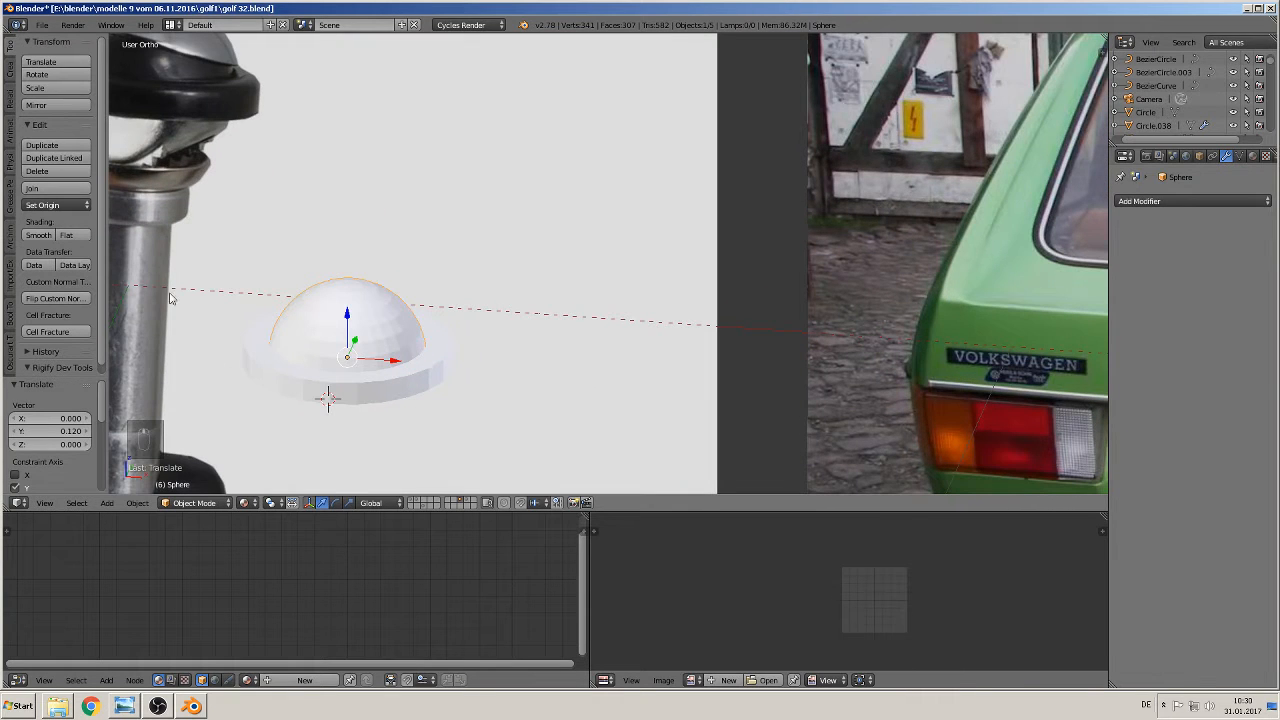
Apply smooth shading to the dome and to the ring around it
{"action": "left_click", "coordinate": [39, 235]}
{"action": "middle_click_drag", "start_coordinate": [503, 403], "coordinate": [487, 395]}
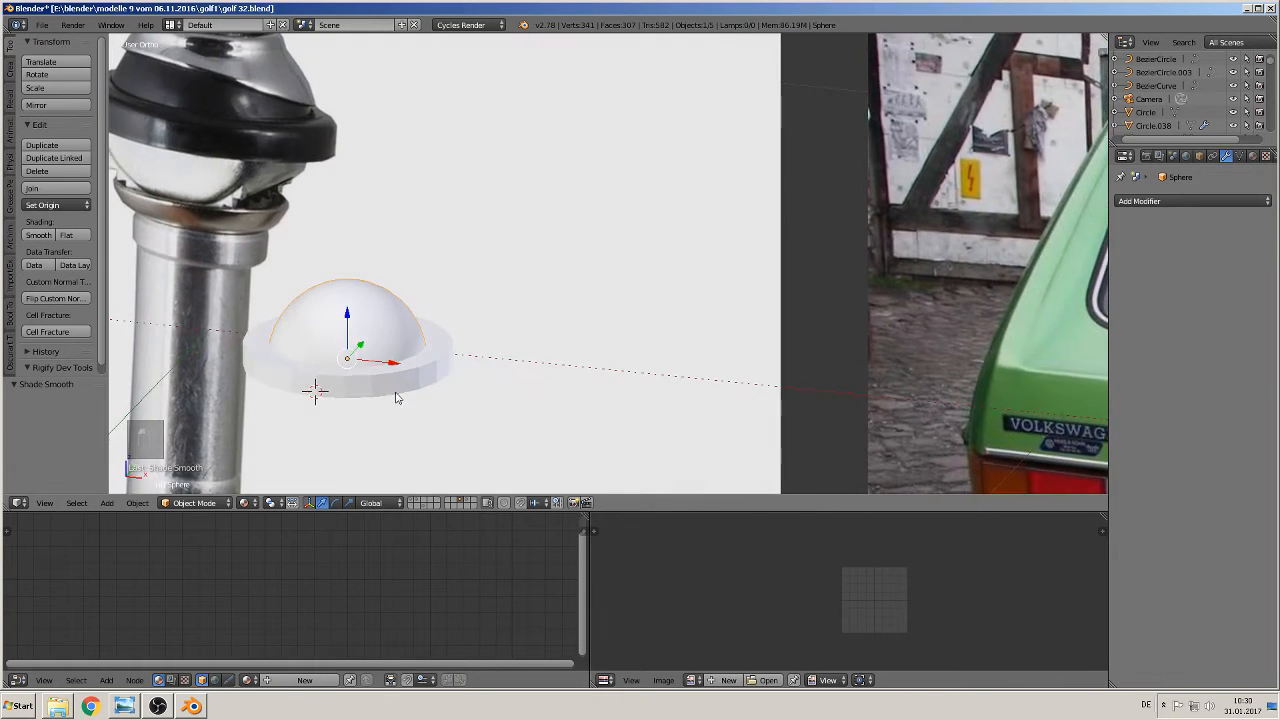
{"action": "right_click", "coordinate": [396, 393]}
{"action": "left_click", "coordinate": [39, 235]}
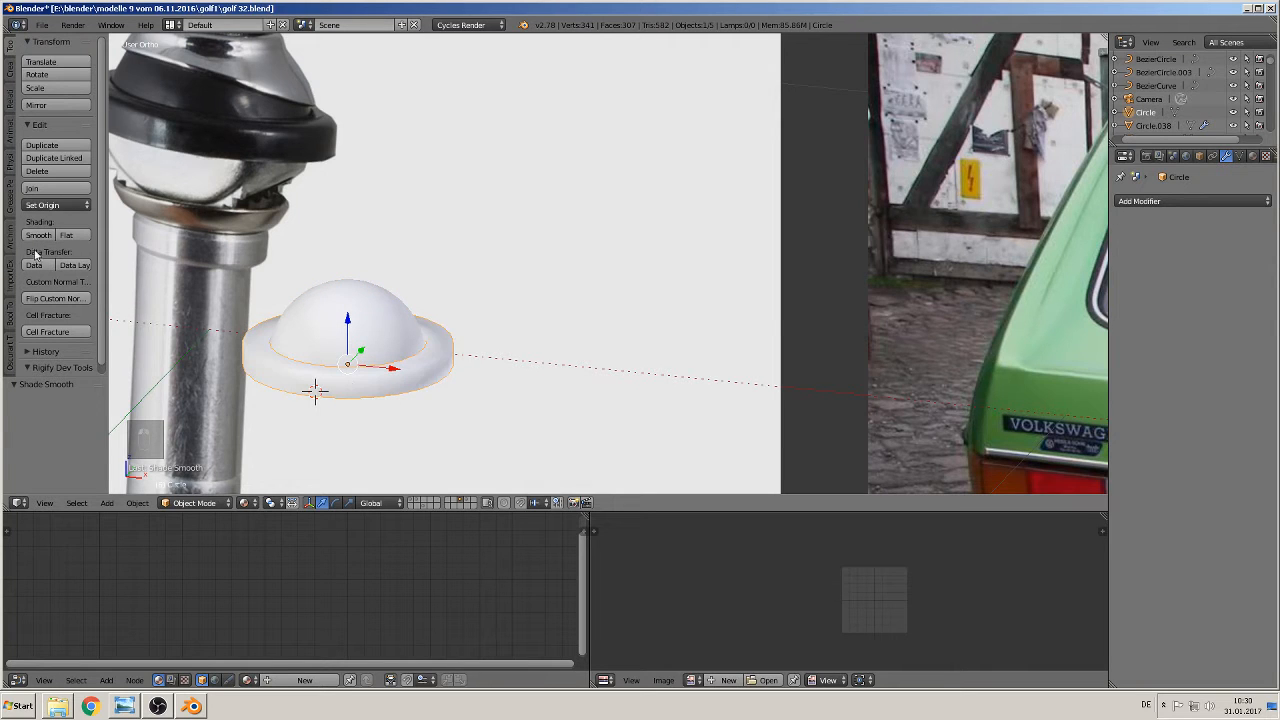
Add two loop cuts to the ring's outer wall in Edit Mode, slid close to its upper and lower edges
{"action": "scroll", "coordinate": [431, 405], "scroll_direction": "up", "scroll_amount": 2}
{"action": "middle_click_drag", "start_coordinate": [434, 384], "coordinate": [453, 315]}
{"action": "key", "text": "Tab"}
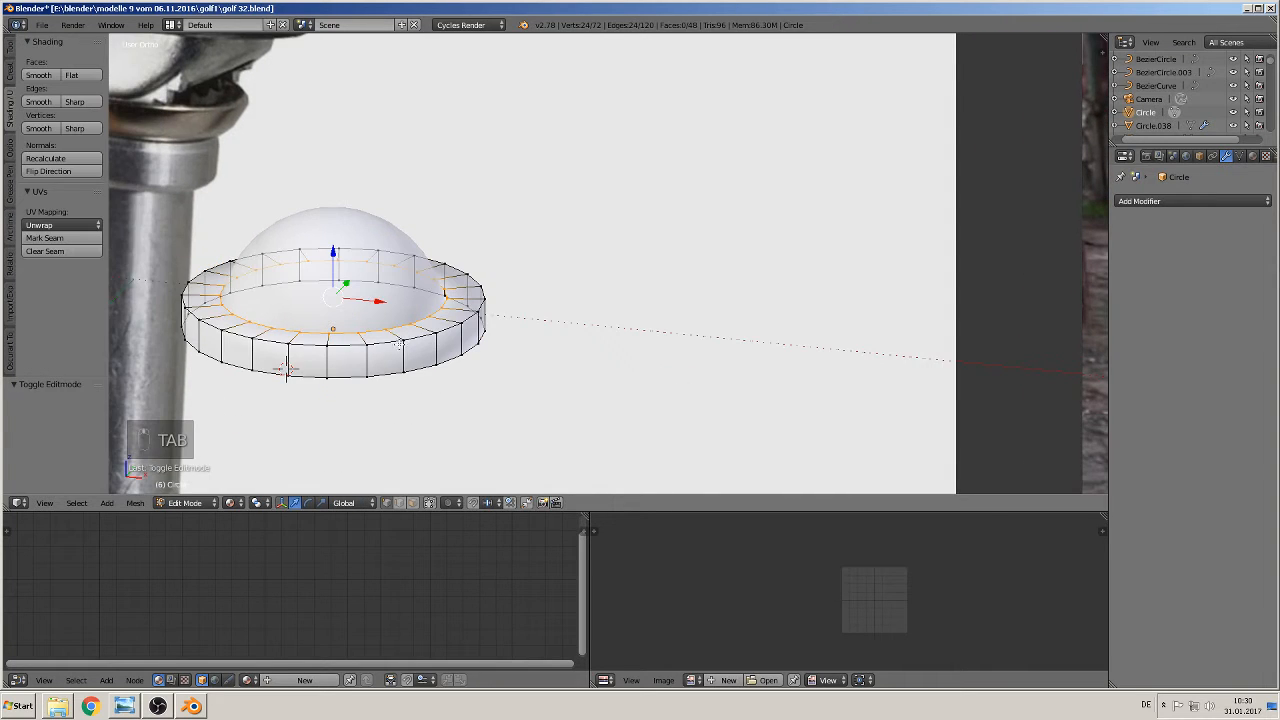
{"action": "key", "text": "ctrl+r"}
{"action": "left_click", "coordinate": [370, 362]}
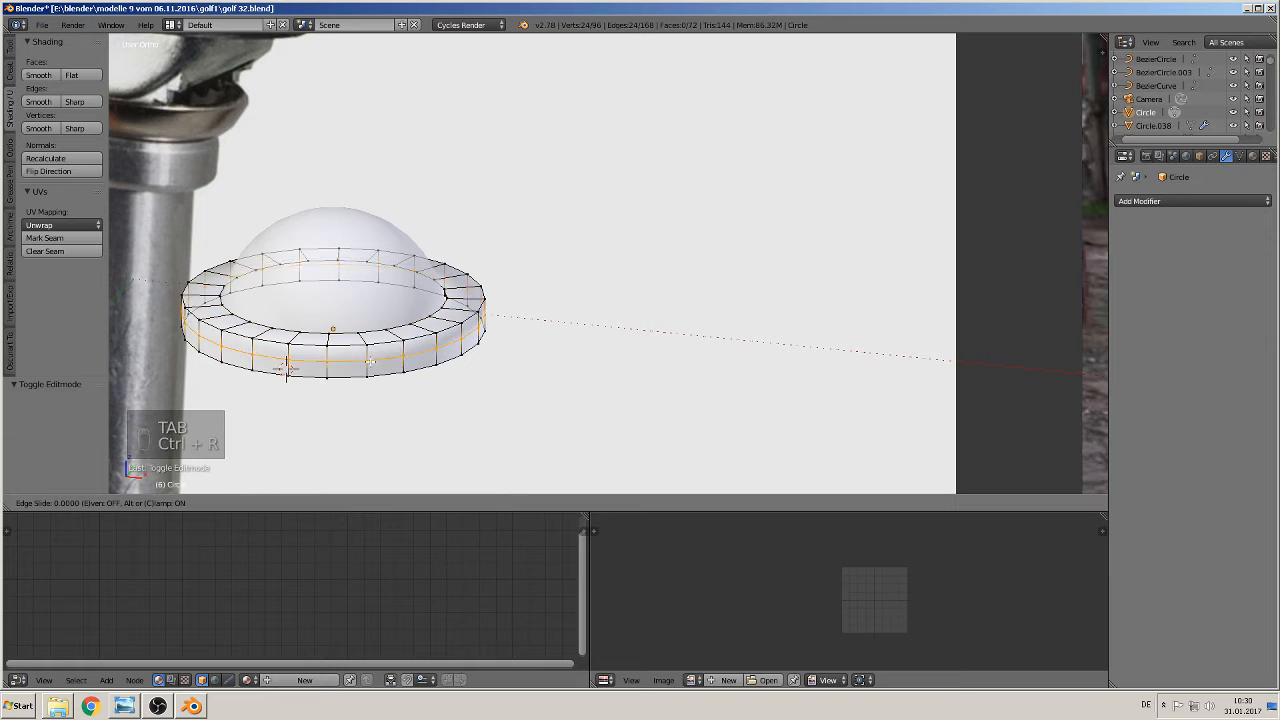
{"action": "left_click", "coordinate": [372, 349]}
{"action": "key", "text": "ctrl+r"}
{"action": "left_click", "coordinate": [375, 365]}
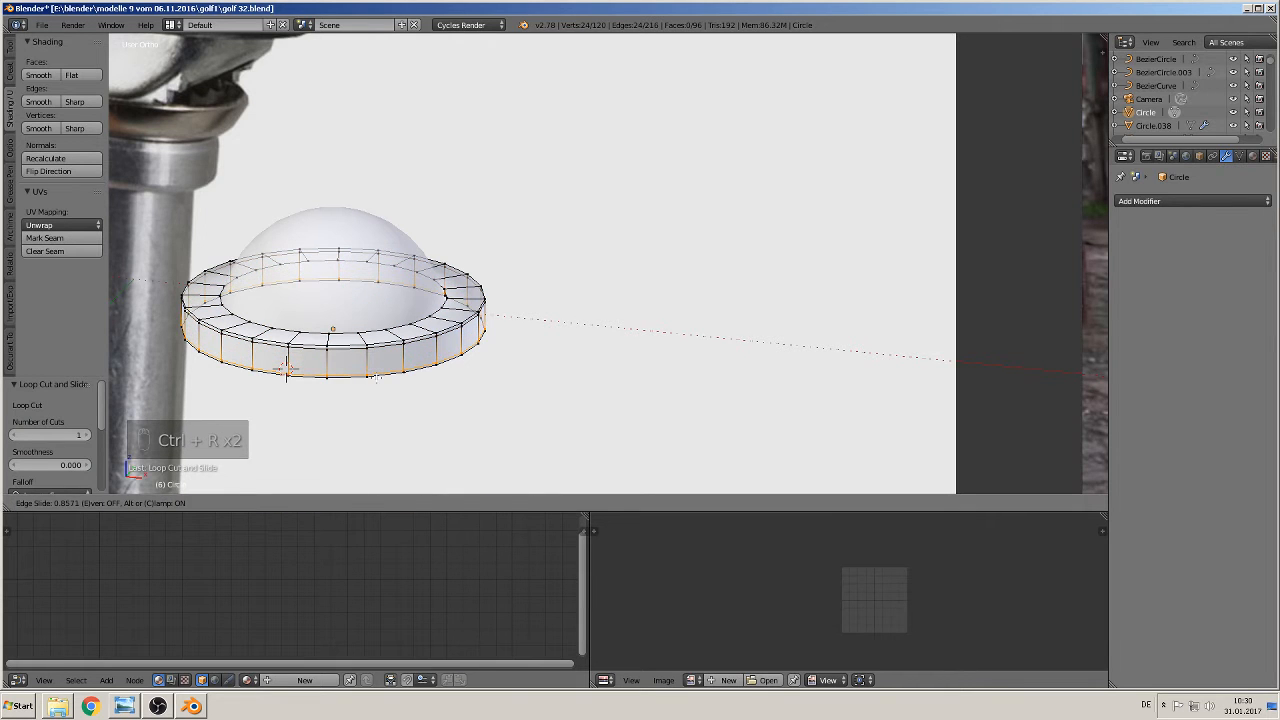
{"action": "left_click", "coordinate": [390, 355]}
Add two loop cuts to the ring's top face, near its inner and outer edges, and return to Object Mode
{"action": "middle_click_drag", "start_coordinate": [394, 350], "coordinate": [454, 320]}
{"action": "key", "text": "ctrl+r"}
{"action": "left_click", "coordinate": [349, 412]}
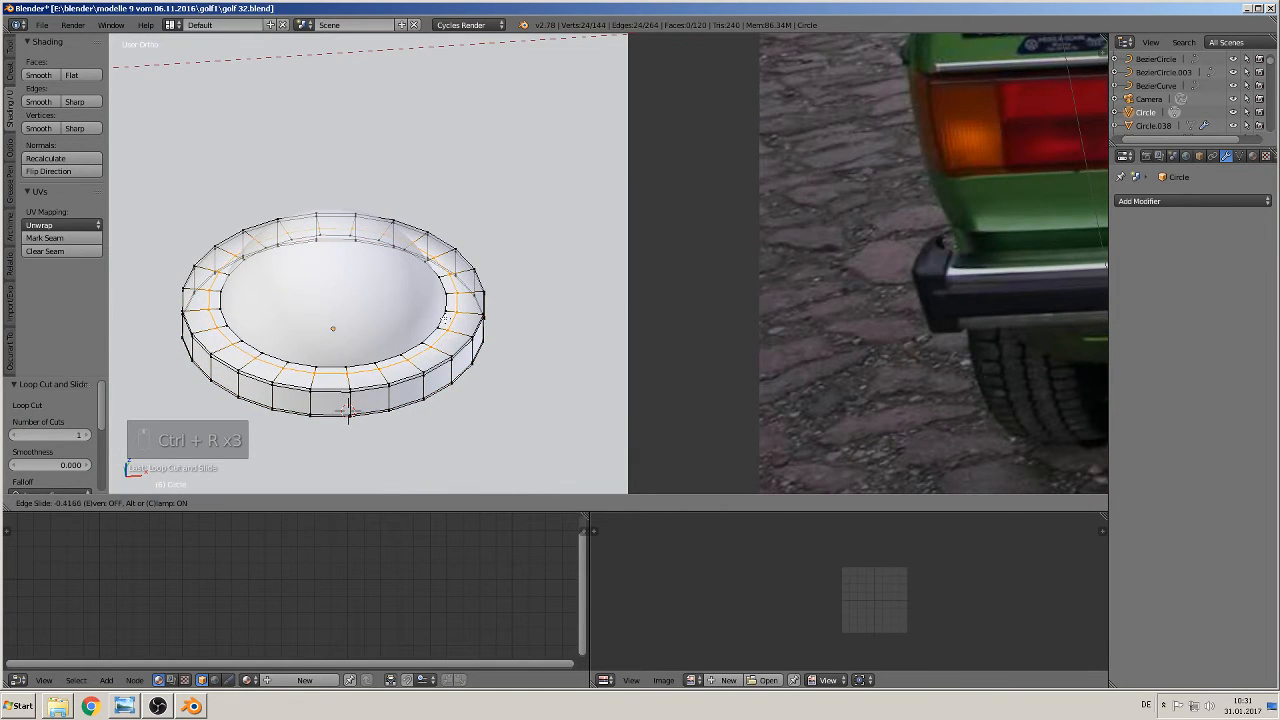
{"action": "left_click", "coordinate": [349, 412]}
{"action": "key", "text": "ctrl+r"}
{"action": "left_click", "coordinate": [461, 326]}
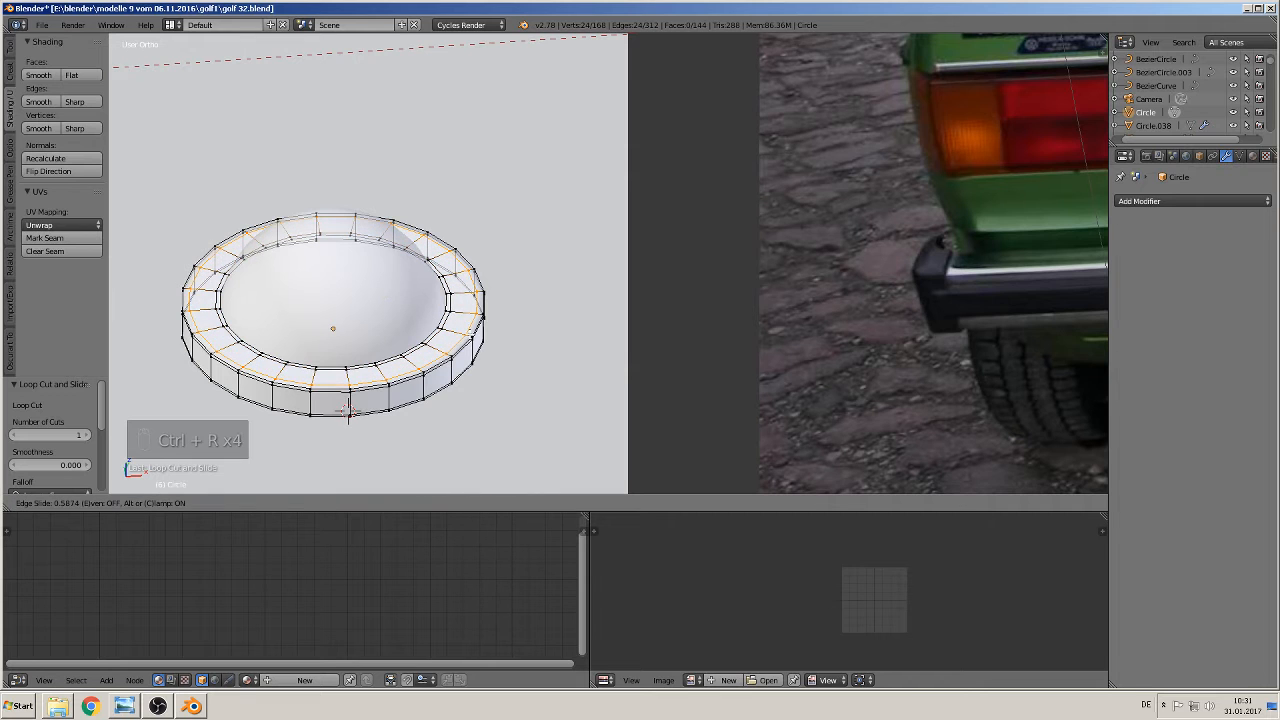
{"action": "left_click", "coordinate": [473, 337]}
{"action": "key", "text": "Tab"}
Duplicate the dome in front view and move the copy 0.122 up along Z above the original
{"action": "middle_click_drag", "start_coordinate": [480, 358], "coordinate": [446, 329]}
{"action": "scroll", "coordinate": [446, 329], "scroll_direction": "down", "scroll_amount": 1}
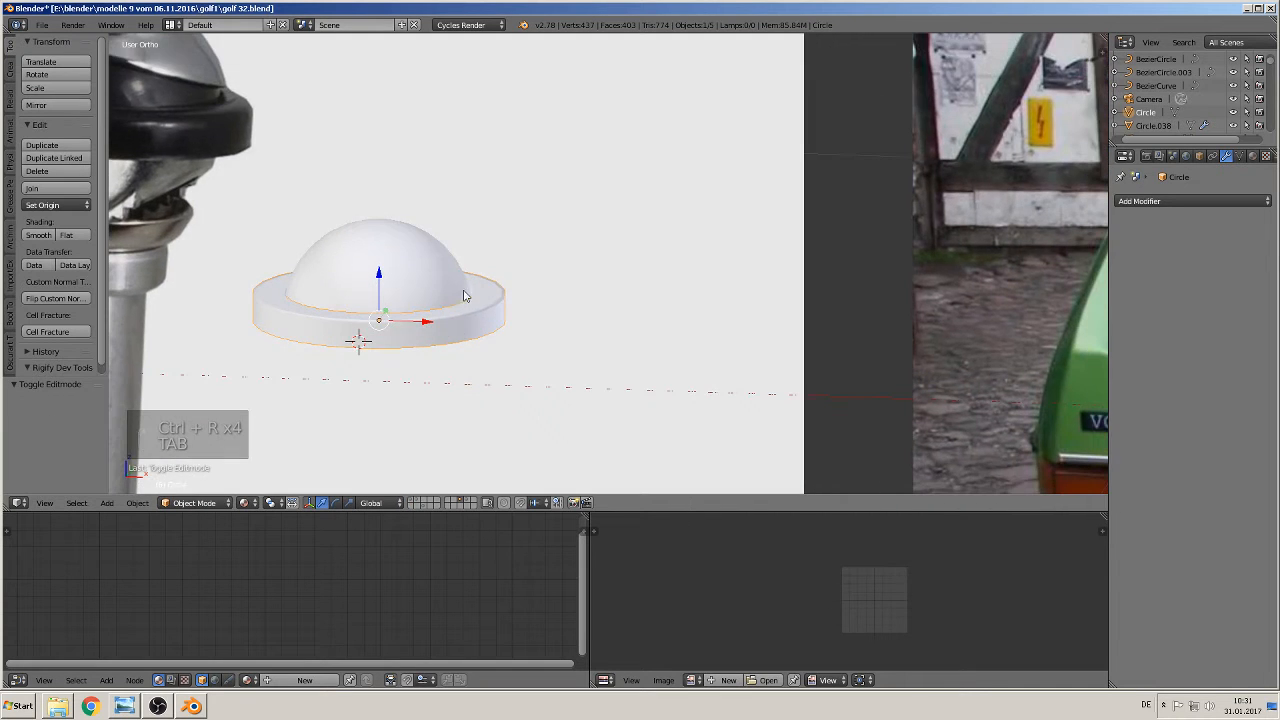
{"action": "key", "text": "KP_1"}
{"action": "scroll", "coordinate": [427, 287], "scroll_direction": "down", "scroll_amount": 2}
{"action": "scroll", "coordinate": [550, 328], "scroll_direction": "up", "scroll_amount": 1}
{"action": "middle_click_drag", "start_coordinate": [550, 328], "coordinate": [551, 334], "text": "shift"}
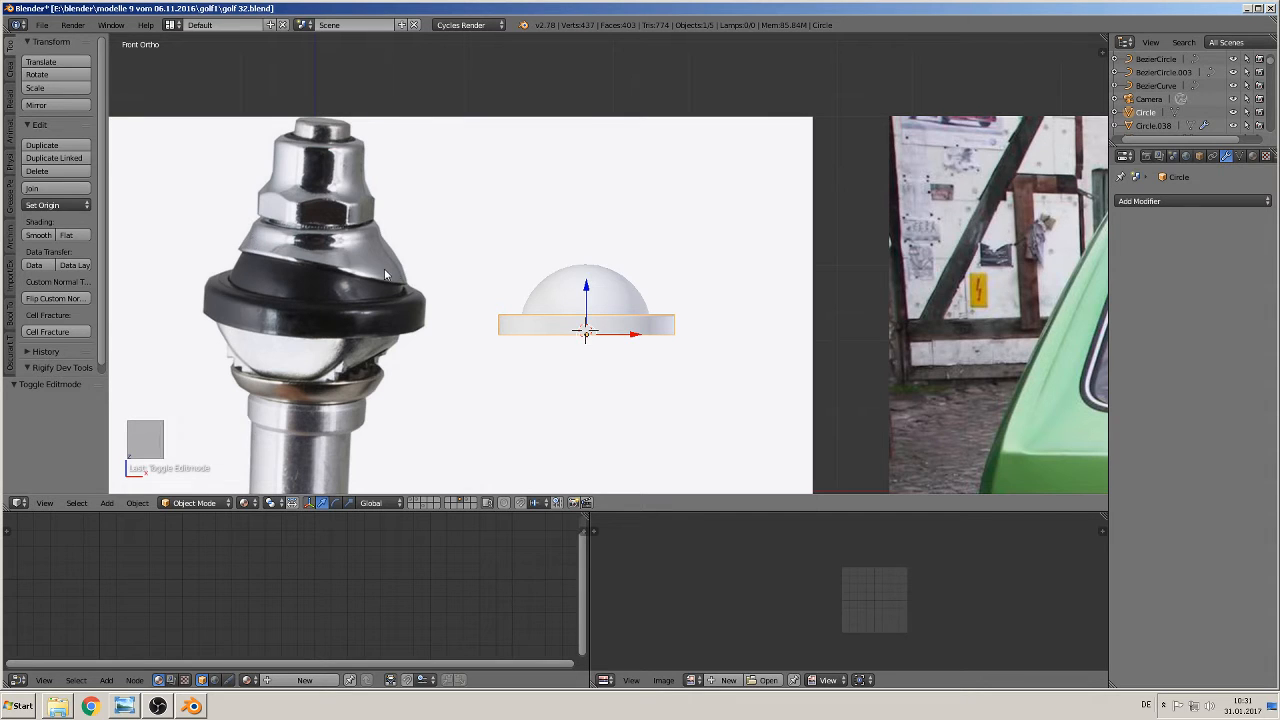
{"action": "right_click", "coordinate": [587, 298]}
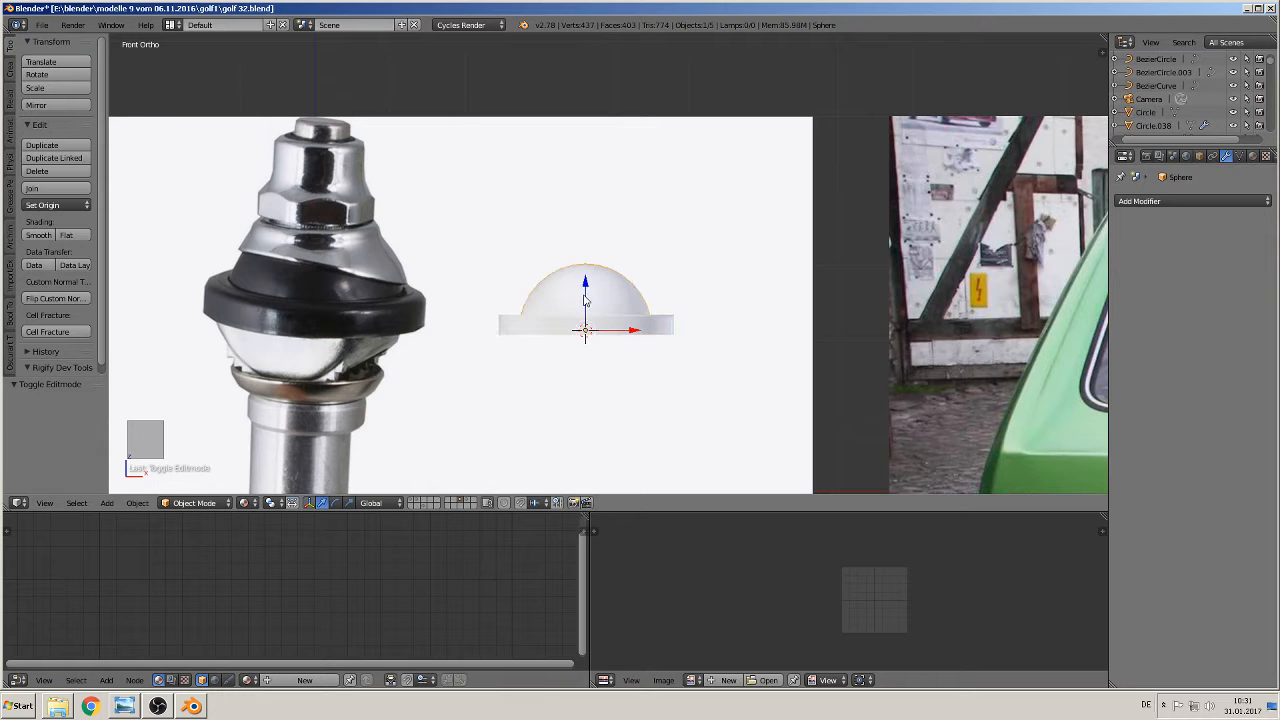
{"action": "key", "text": "shift+d"}
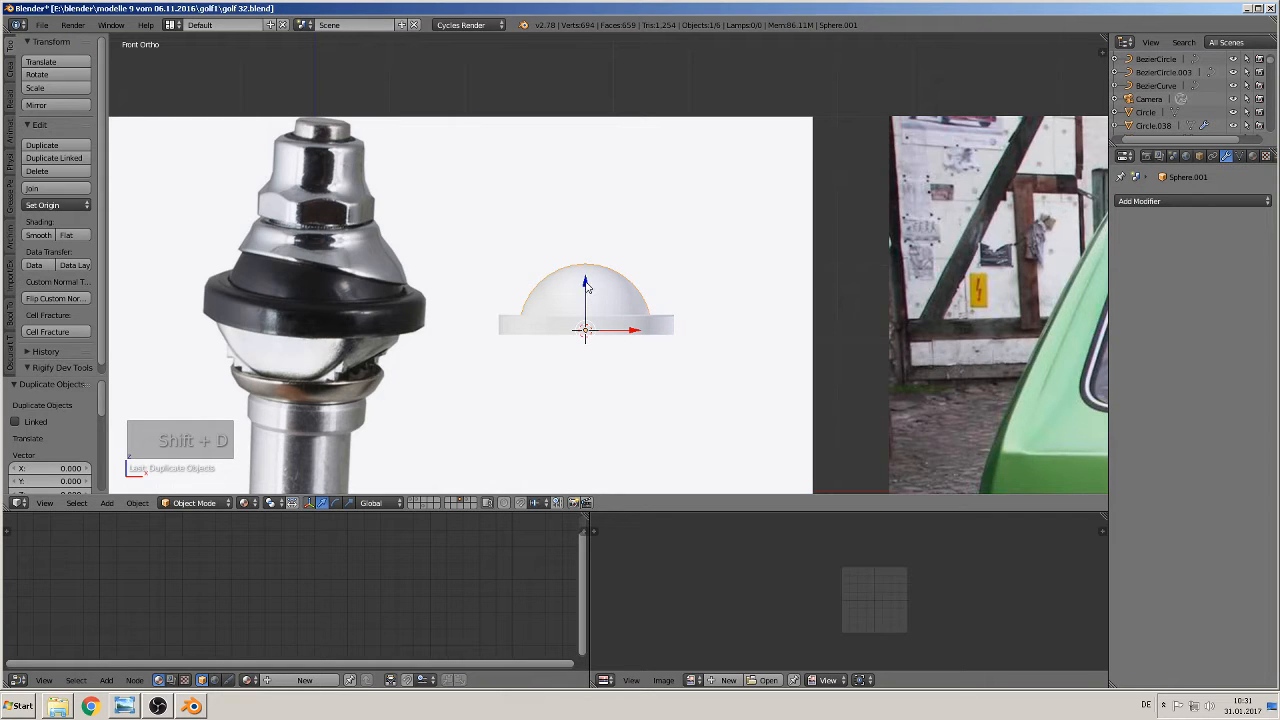
{"action": "left_click_drag", "start_coordinate": [586, 285], "coordinate": [597, 195]}
{"action": "middle_click_drag", "start_coordinate": [602, 223], "coordinate": [578, 237], "text": "shift"}
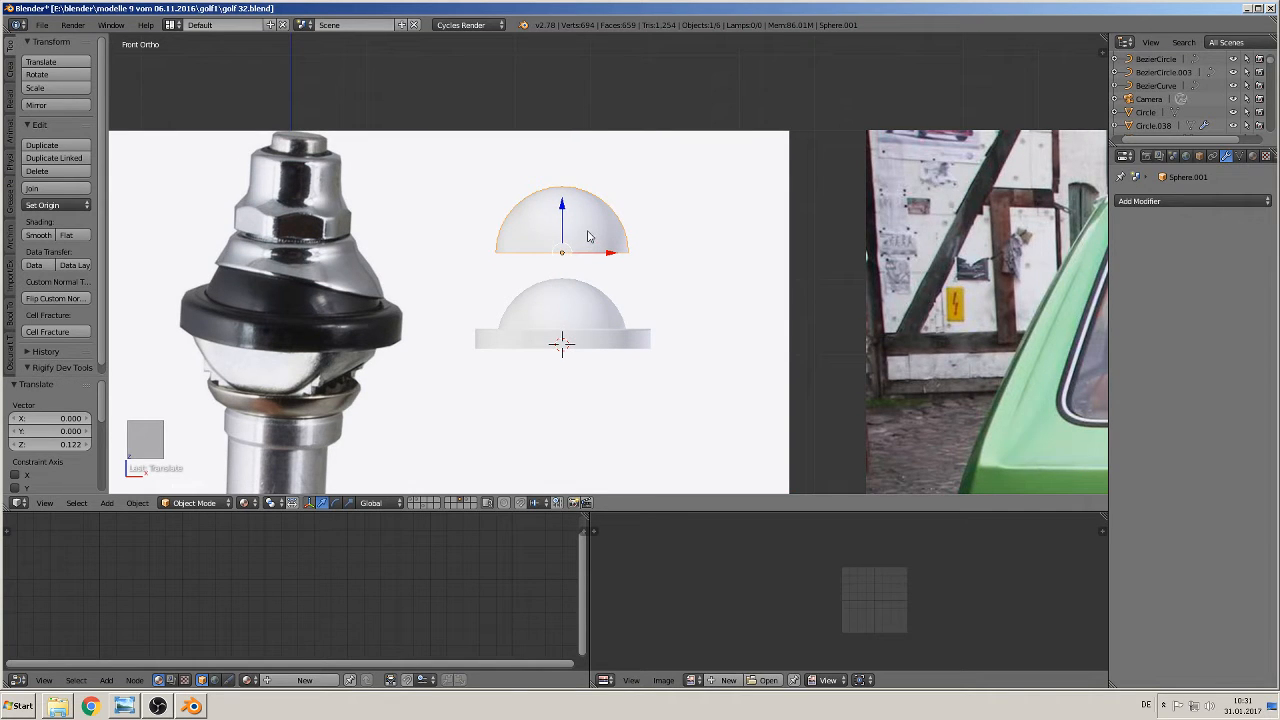
Move the duplicated dome -0.352 along X and -0.149 along Z onto the antenna base in the reference image
{"action": "key", "text": "g"}
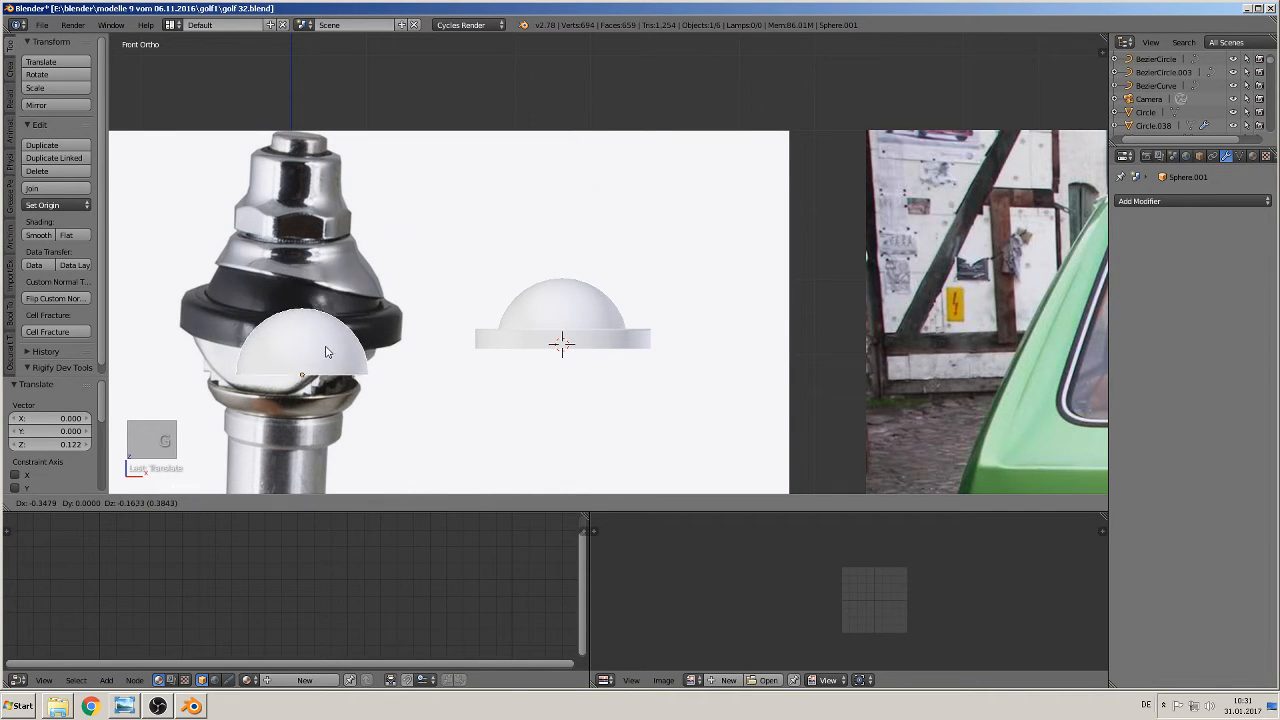
{"action": "left_click", "coordinate": [322, 345]}
{"action": "scroll", "coordinate": [523, 326], "scroll_direction": "up", "scroll_amount": 3}
{"action": "scroll", "coordinate": [520, 326], "scroll_direction": "down", "scroll_amount": 2}
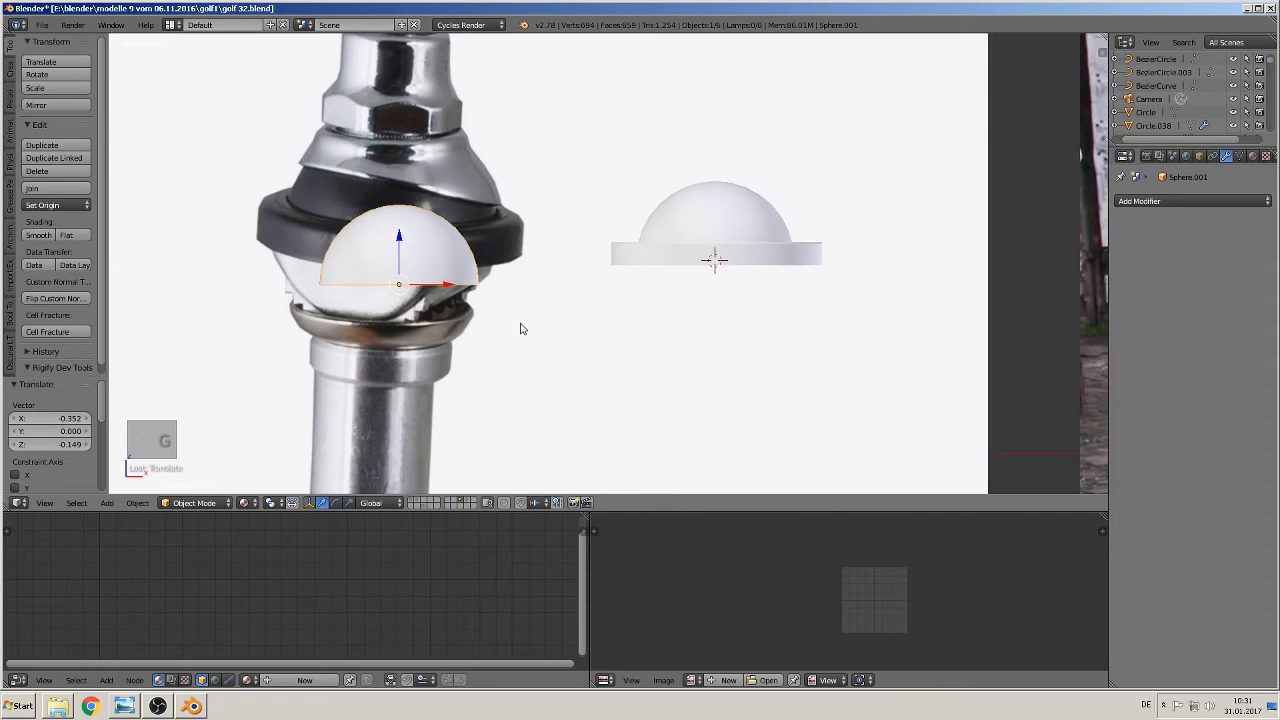
{"action": "scroll", "coordinate": [518, 328], "scroll_direction": "up", "scroll_amount": 1}
Apply rotation and scale to the duplicated dome
{"action": "key", "text": "a"}
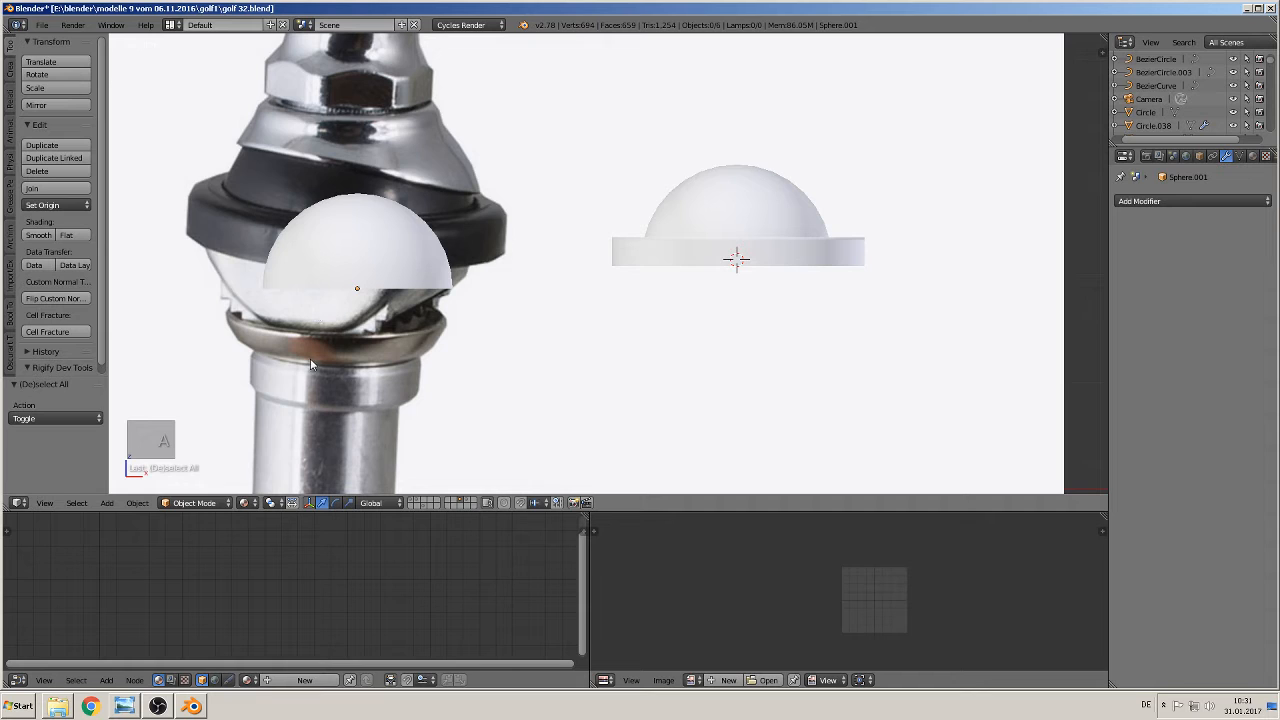
{"action": "right_click", "coordinate": [362, 298]}
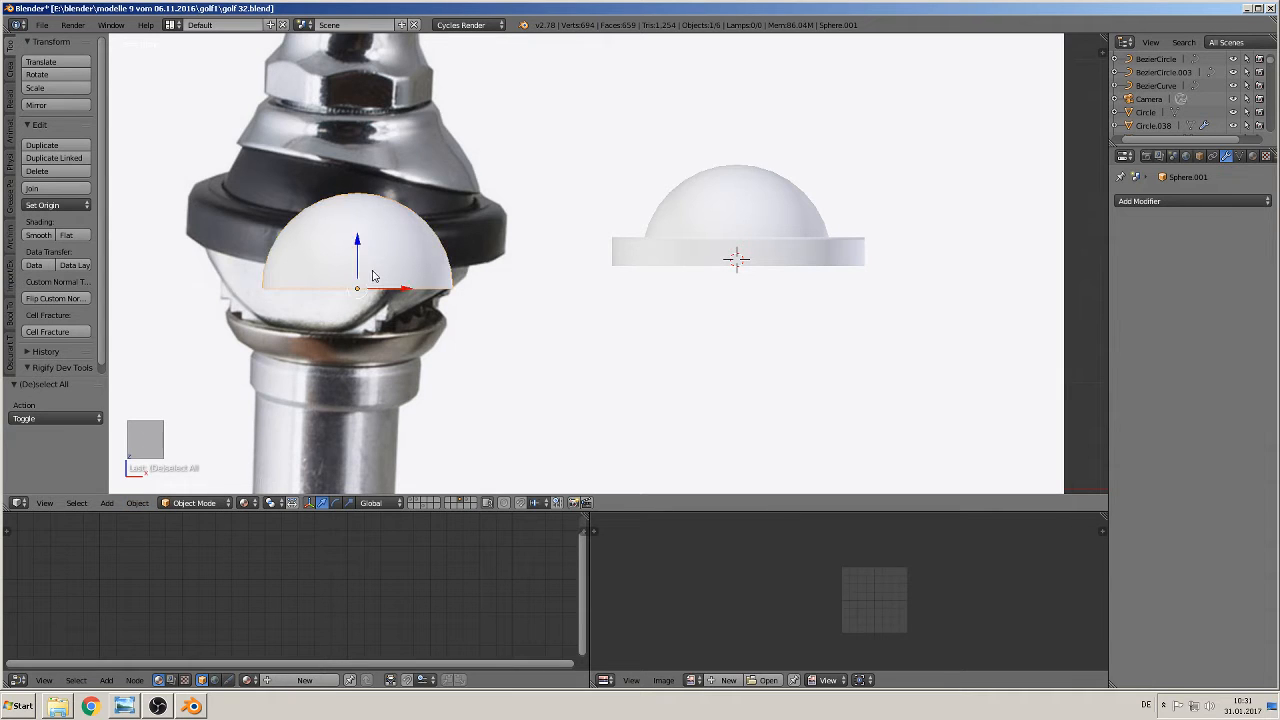
{"action": "left_click", "coordinate": [136, 503]}
{"action": "mouse_move", "coordinate": [160, 401]}
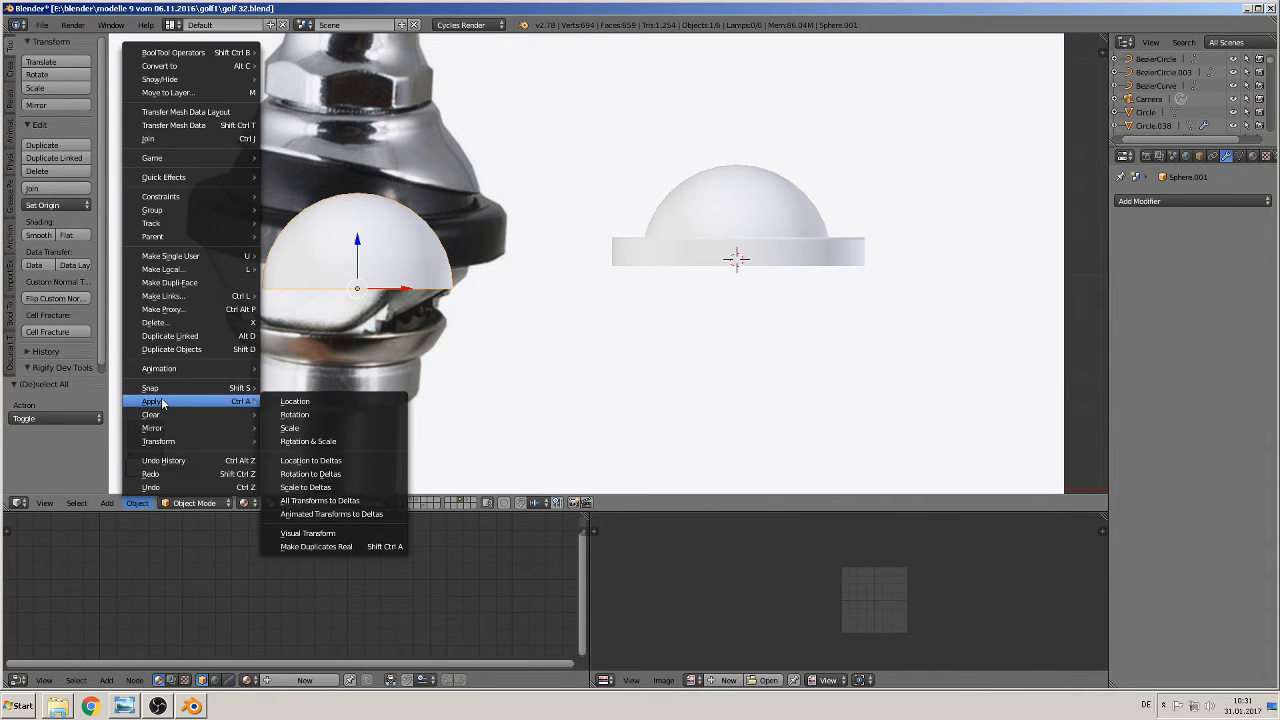
{"action": "left_click", "coordinate": [329, 441]}
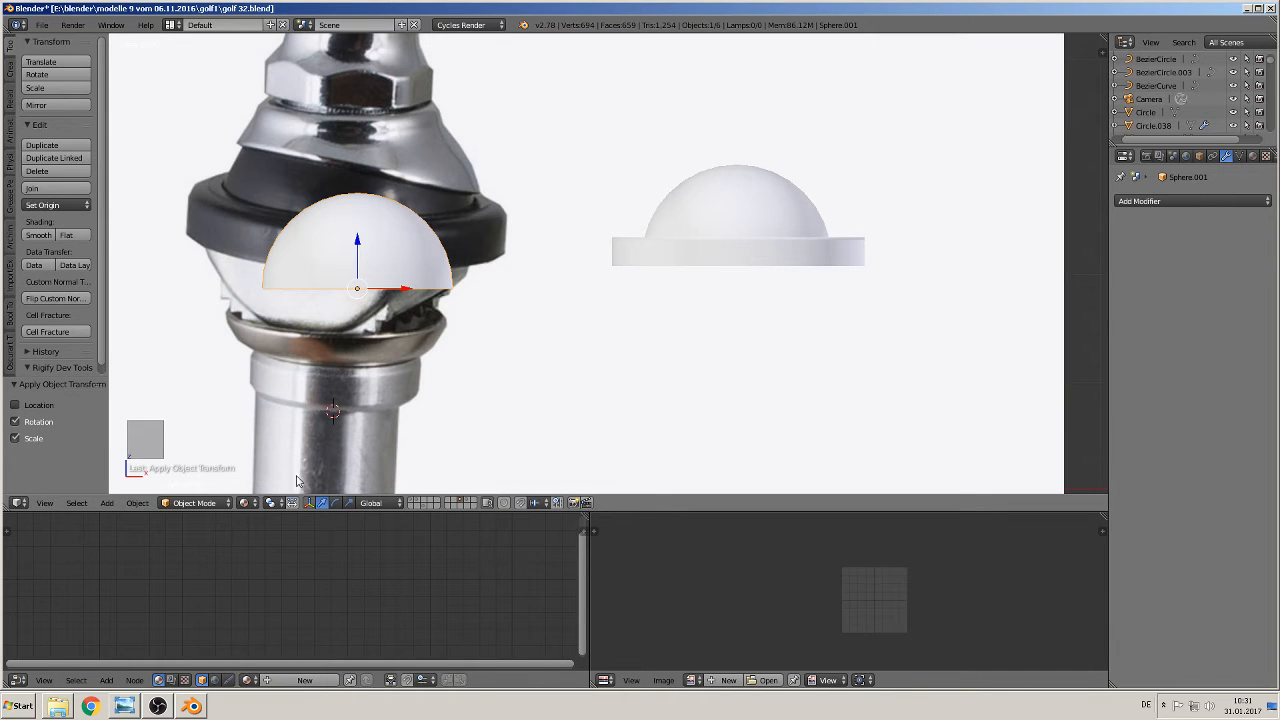
Add a cube on the antenna shaft below the duplicated dome and scale it by -0.045
{"action": "left_click", "coordinate": [106, 503]}
{"action": "mouse_move", "coordinate": [116, 488]}
{"action": "left_click", "coordinate": [106, 503]}
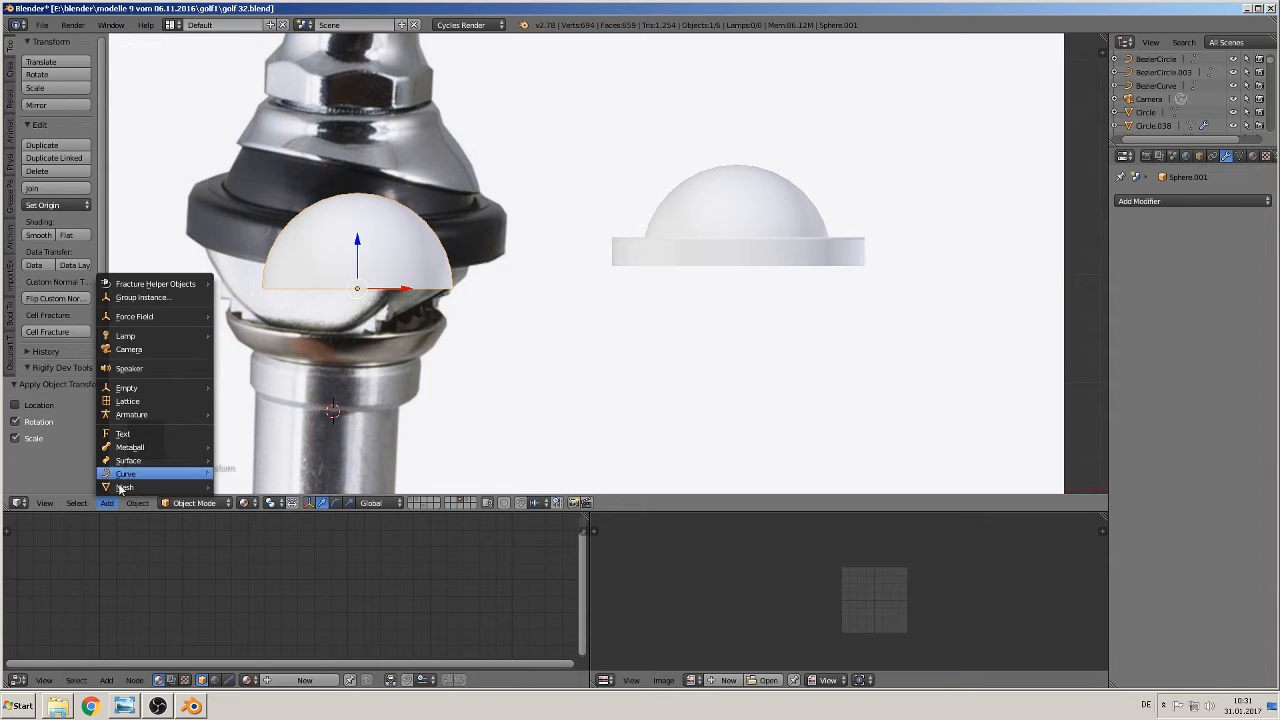
{"action": "mouse_move", "coordinate": [123, 488]}
{"action": "left_click", "coordinate": [289, 170]}
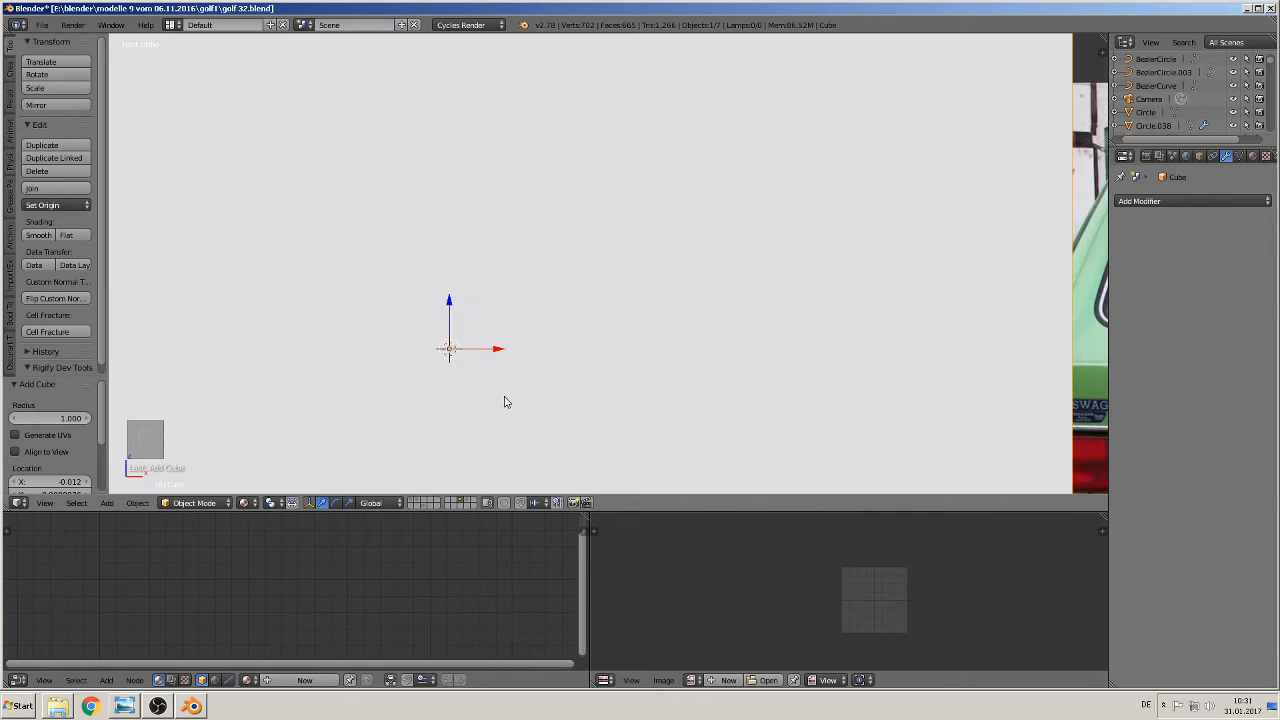
{"action": "key", "text": "s"}
{"action": "left_click", "coordinate": [442, 333]}
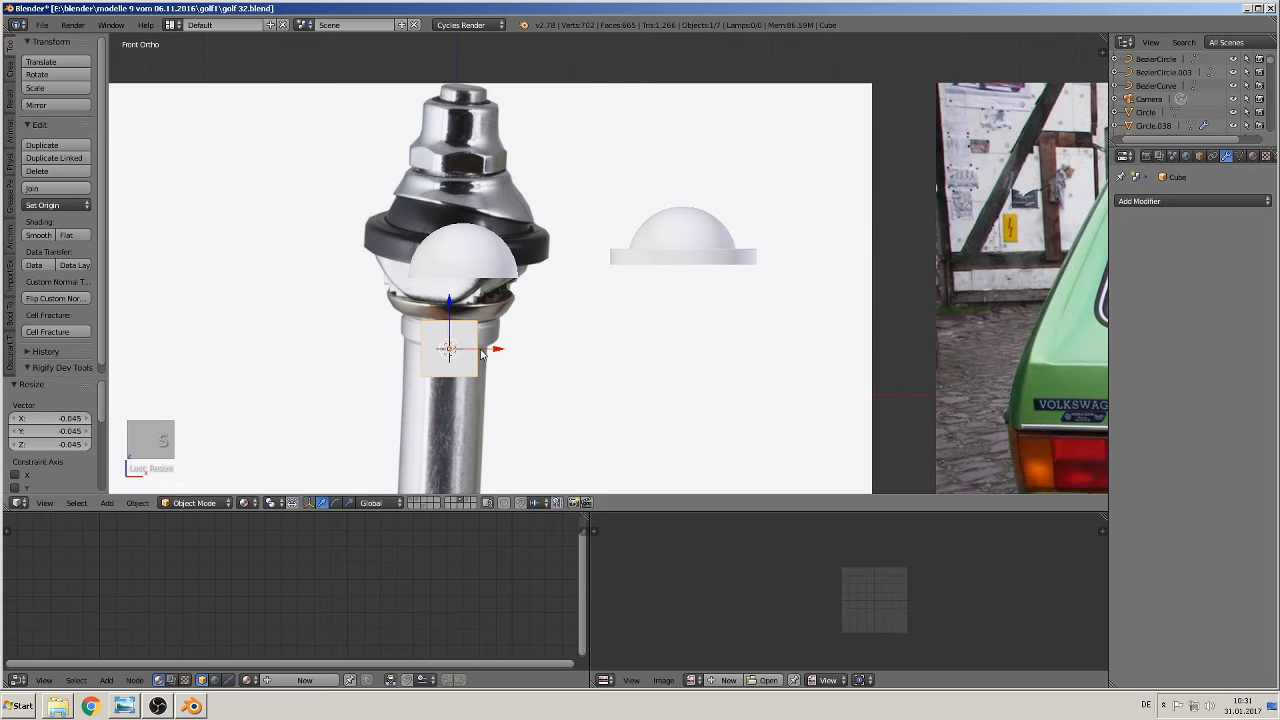
Stretch the cube along X by a factor of 2.751 so that it is wider than the dome
{"action": "key", "text": "s"}
{"action": "middle_click", "coordinate": [703, 391]}
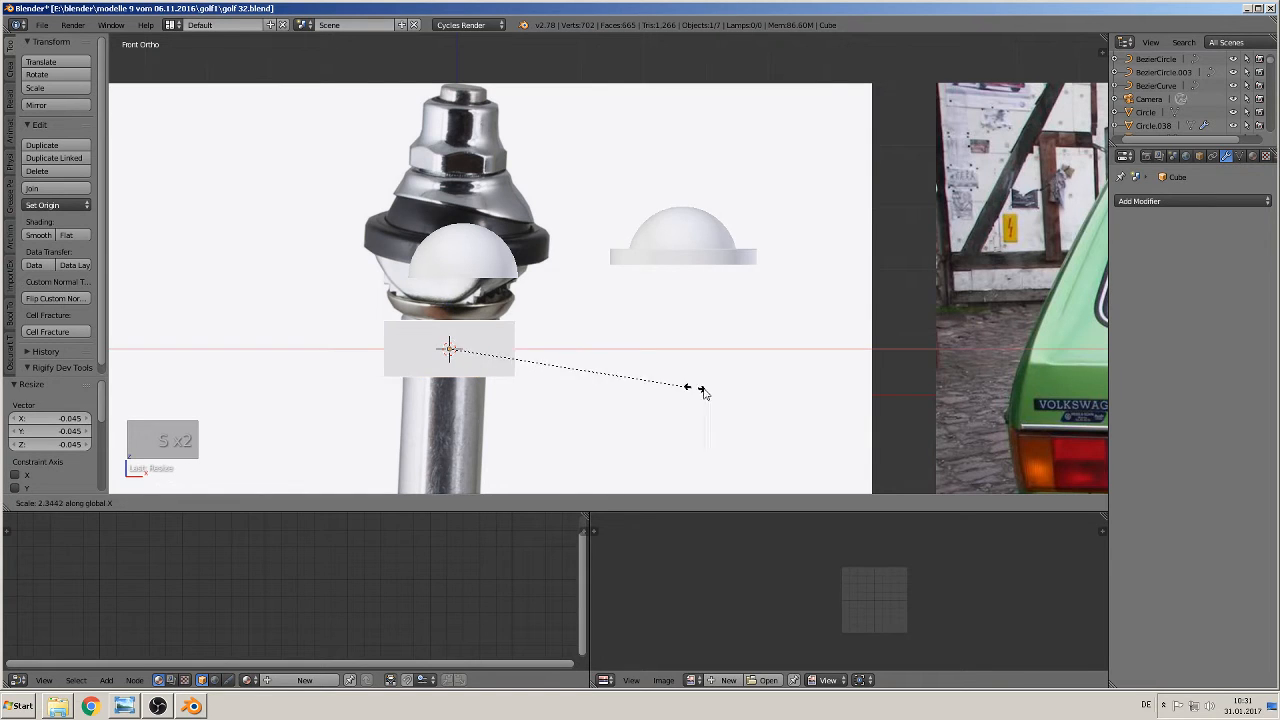
{"action": "left_click", "coordinate": [737, 400]}
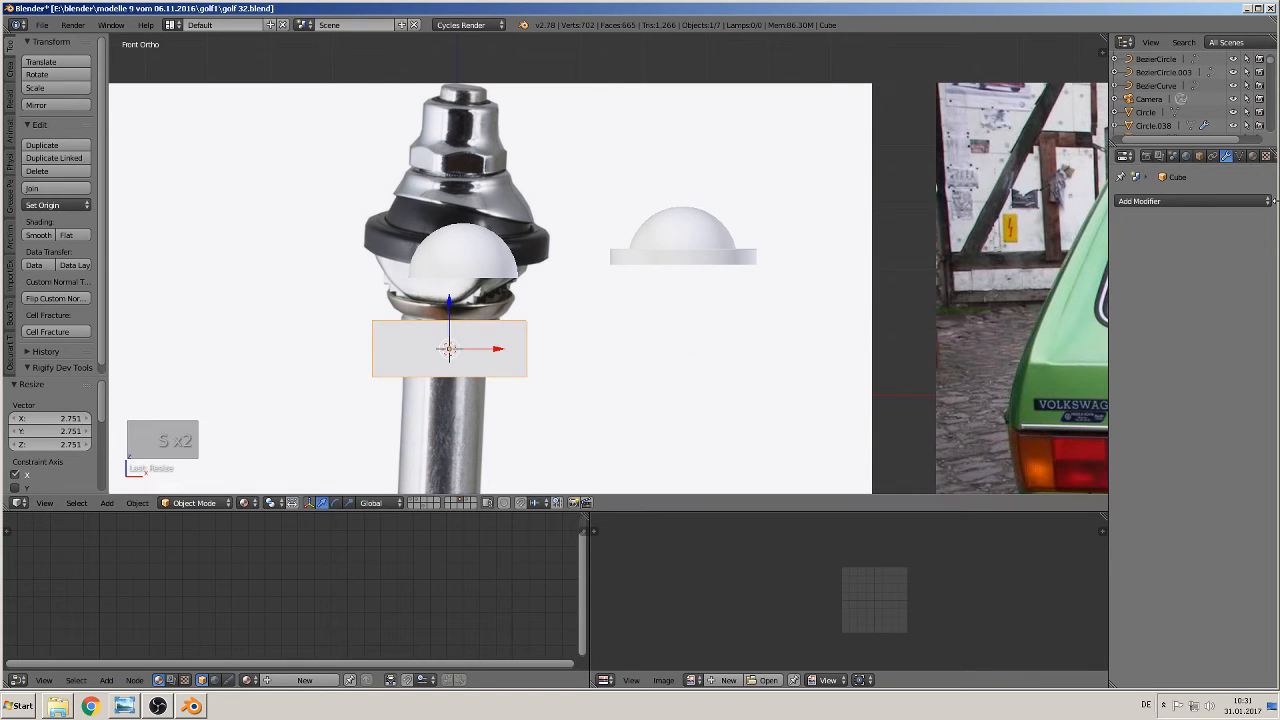
Give the cube a new Diffuse BSDF material with the orange-red colour E73719
{"action": "left_click", "coordinate": [1252, 156]}
{"action": "left_click", "coordinate": [1176, 273]}
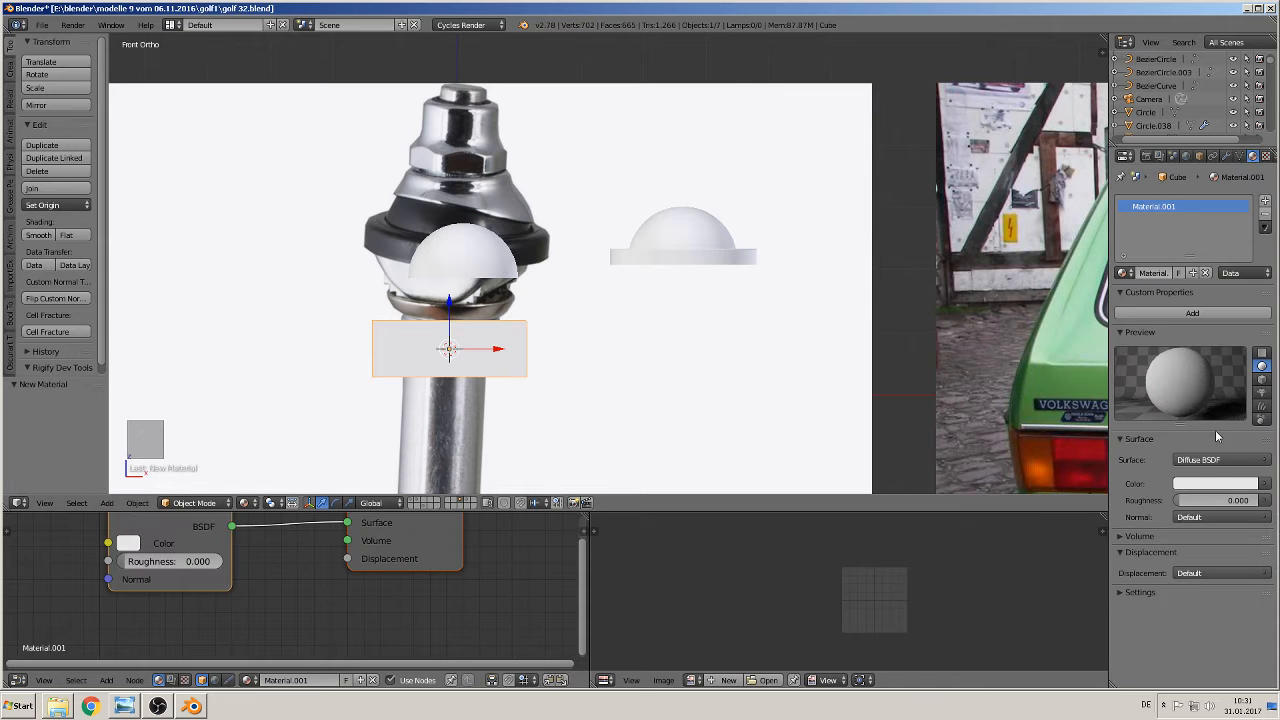
{"action": "left_click", "coordinate": [1198, 486]}
{"action": "left_click", "coordinate": [1203, 387]}
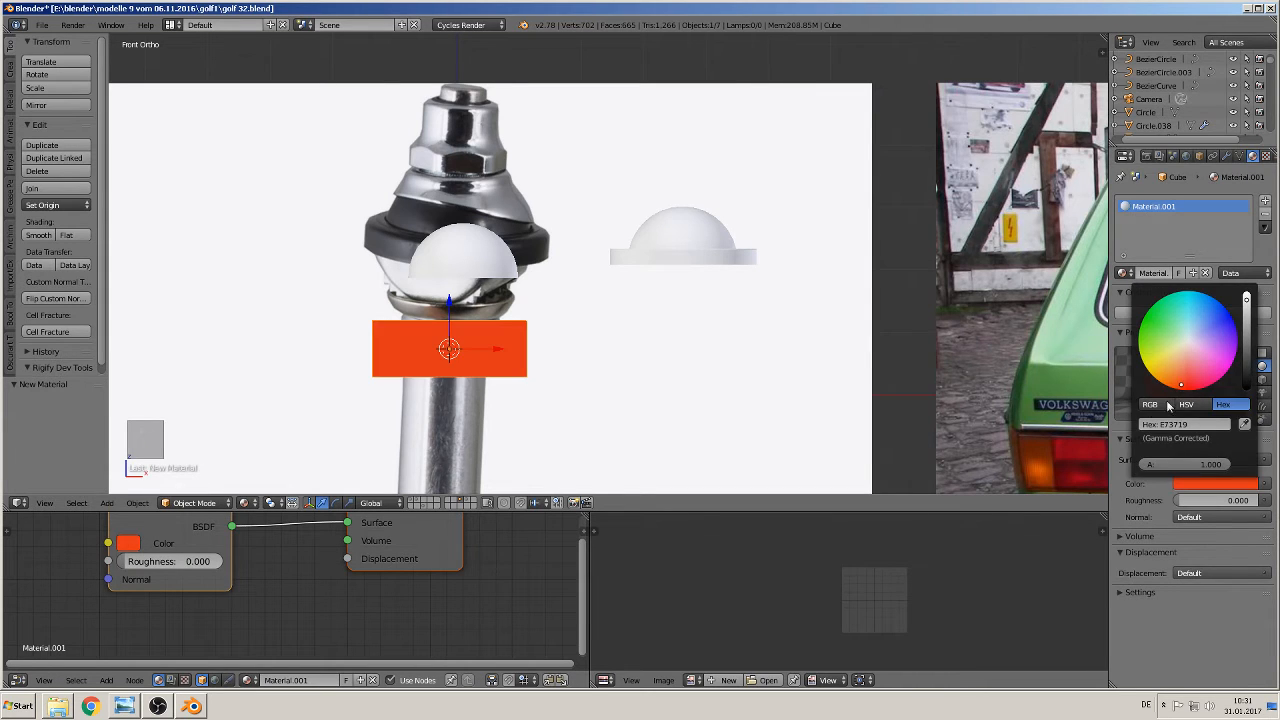
Rotate the orange-red cube 15.463° in front view and move it 0.093 up along Z over the dome's base
{"action": "scroll", "coordinate": [545, 424], "scroll_direction": "up", "scroll_amount": 2}
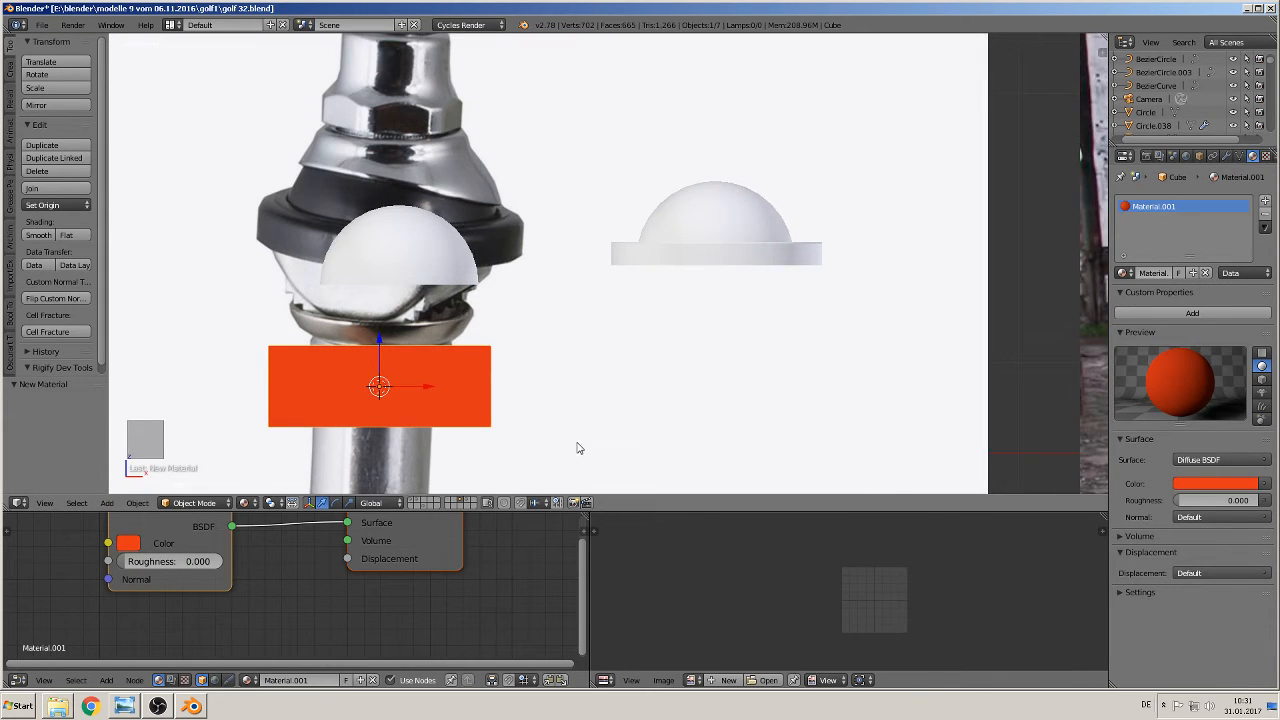
{"action": "key", "text": "r"}
{"action": "left_click", "coordinate": [552, 490]}
{"action": "key", "text": "g"}
{"action": "key", "text": "z"}
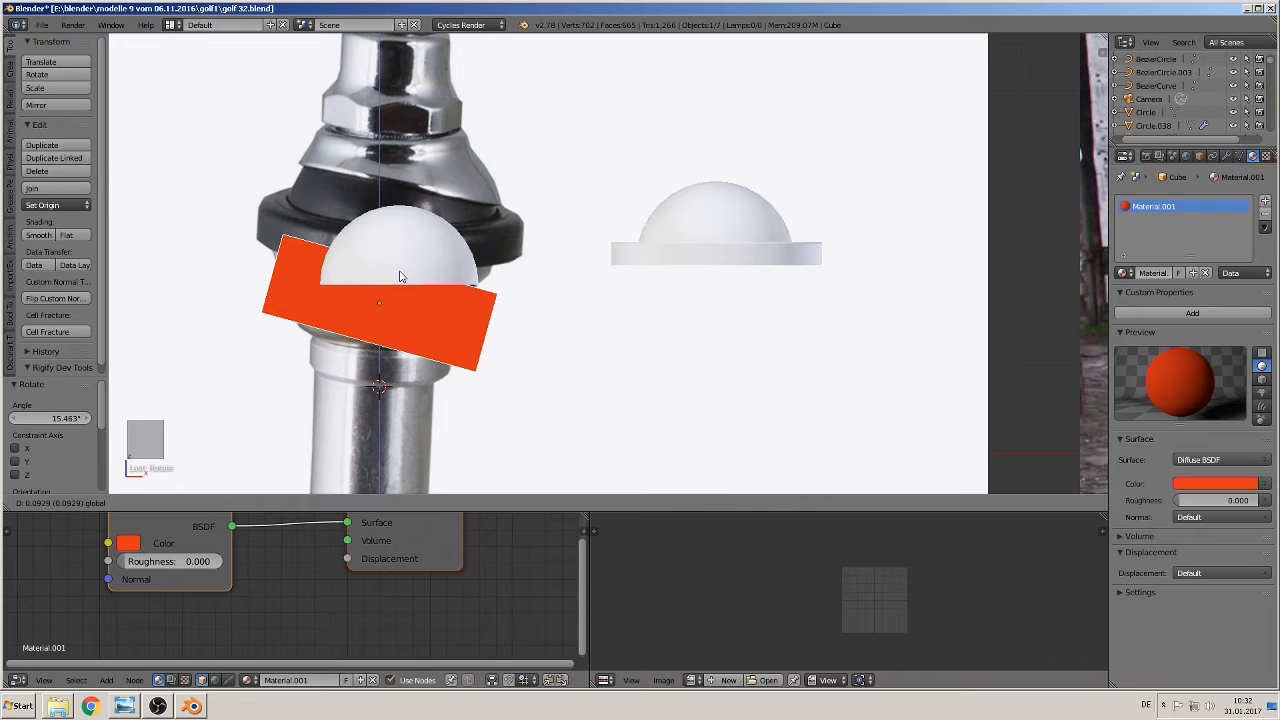
{"action": "left_click", "coordinate": [400, 277]}
Move the orange-red cube -0.714 along Y, away from the reference image, to the duplicated dome
{"action": "middle_click_drag", "start_coordinate": [400, 277], "coordinate": [309, 296]}
{"action": "scroll", "coordinate": [309, 296], "scroll_direction": "down", "scroll_amount": 5}
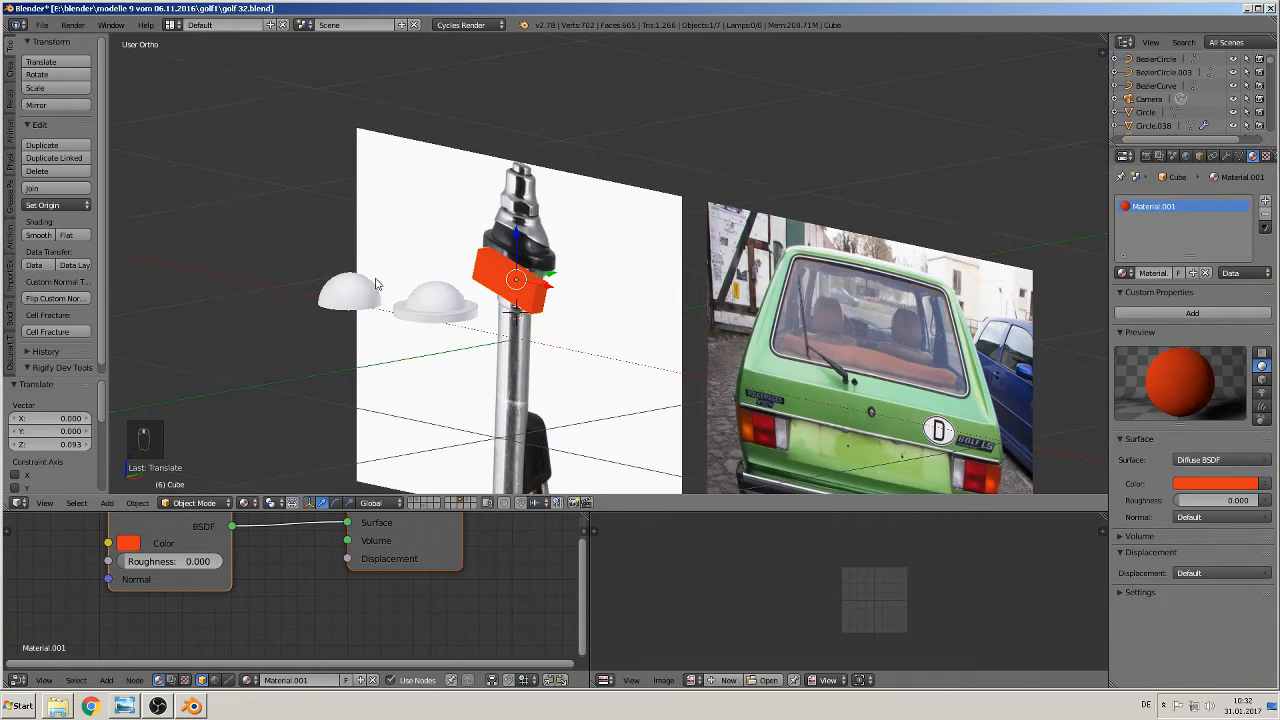
{"action": "middle_click_drag", "start_coordinate": [509, 293], "coordinate": [649, 233], "text": "shift"}
{"action": "key", "text": "g"}
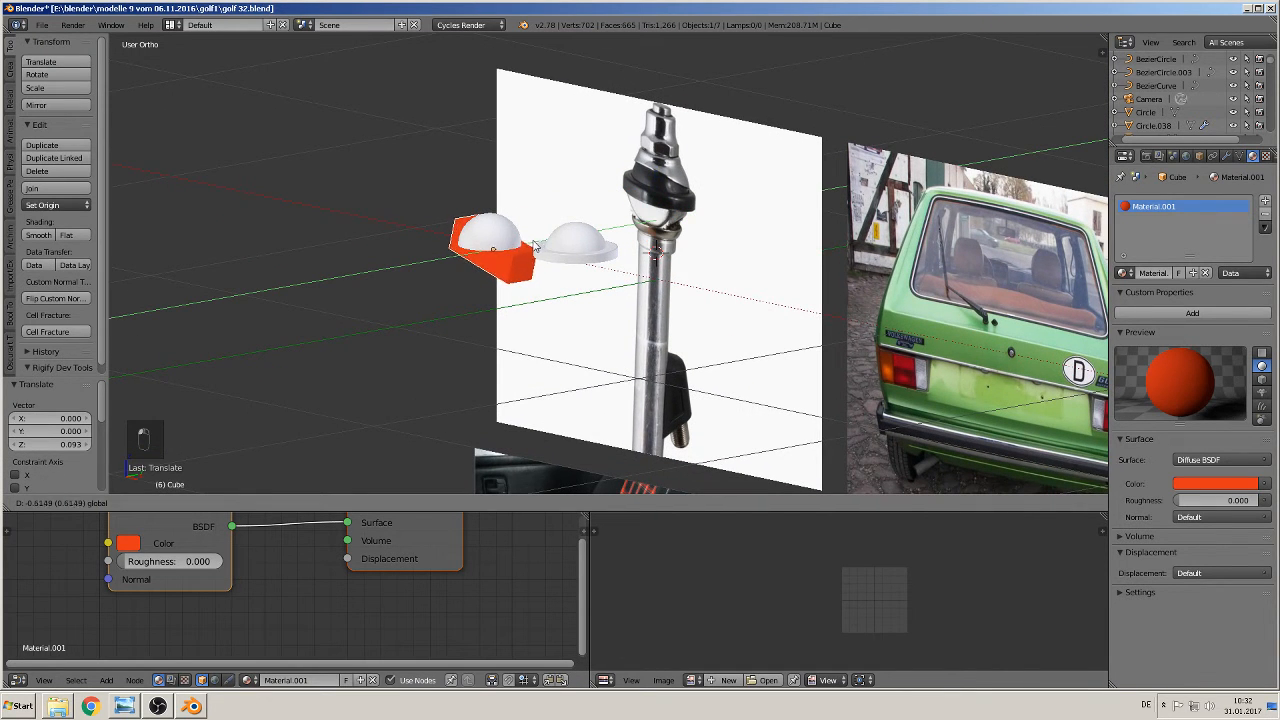
{"action": "left_click", "coordinate": [510, 250]}
Stretch the orange-red cube along Y to extend past the dome copy, and move it 0.067 along Y
{"action": "middle_click_drag", "start_coordinate": [510, 250], "coordinate": [505, 278]}
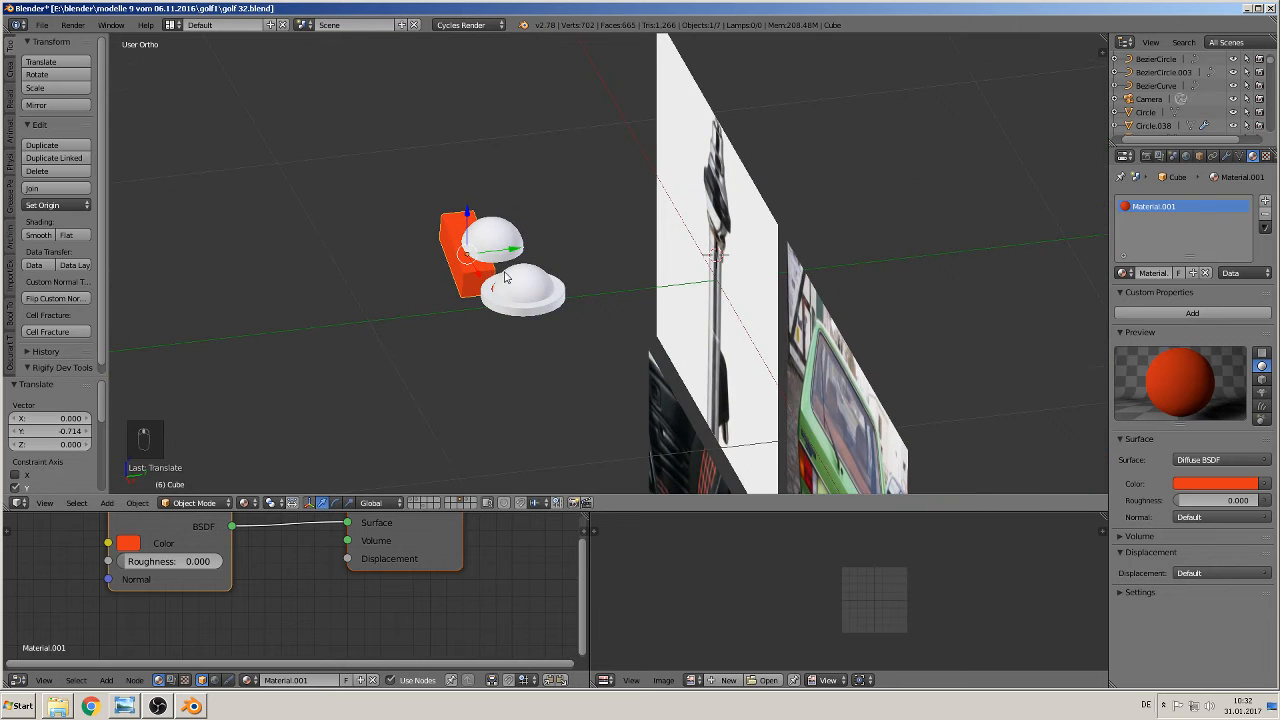
{"action": "key", "text": "s"}
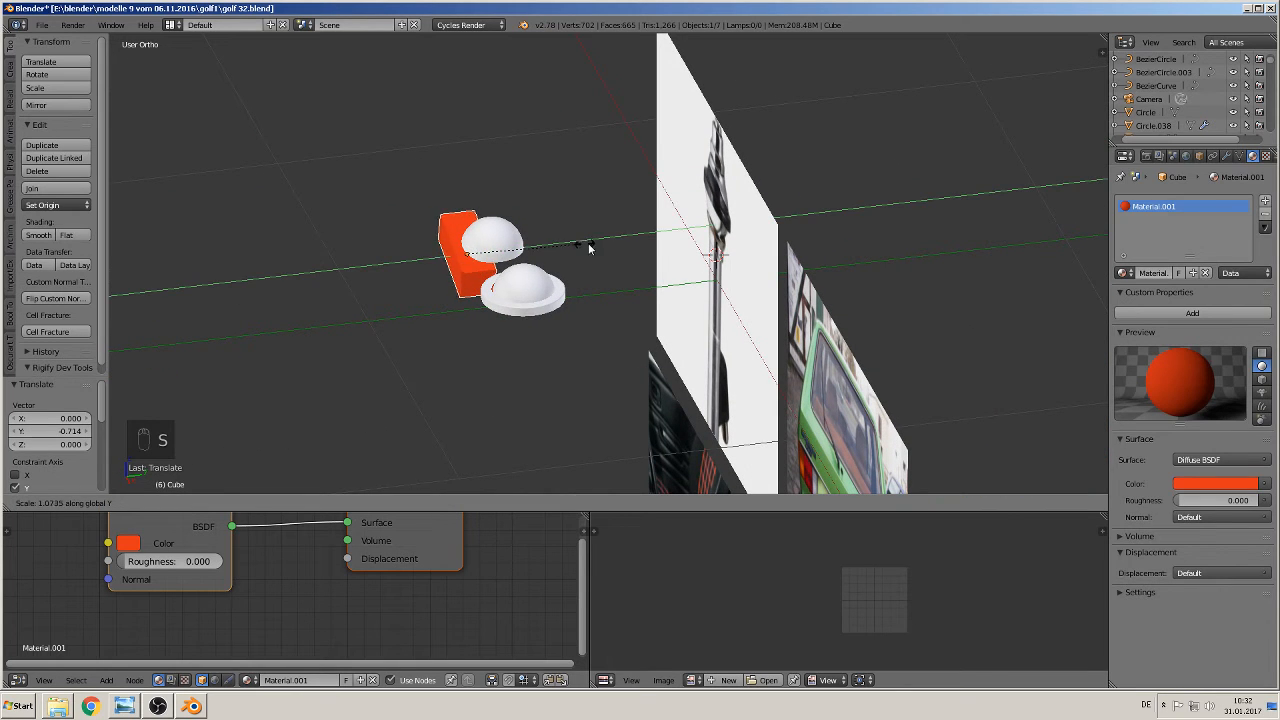
{"action": "left_click", "coordinate": [680, 238]}
{"action": "left_click_drag", "start_coordinate": [511, 254], "coordinate": [533, 252]}
{"action": "middle_click_drag", "start_coordinate": [533, 253], "coordinate": [656, 221]}
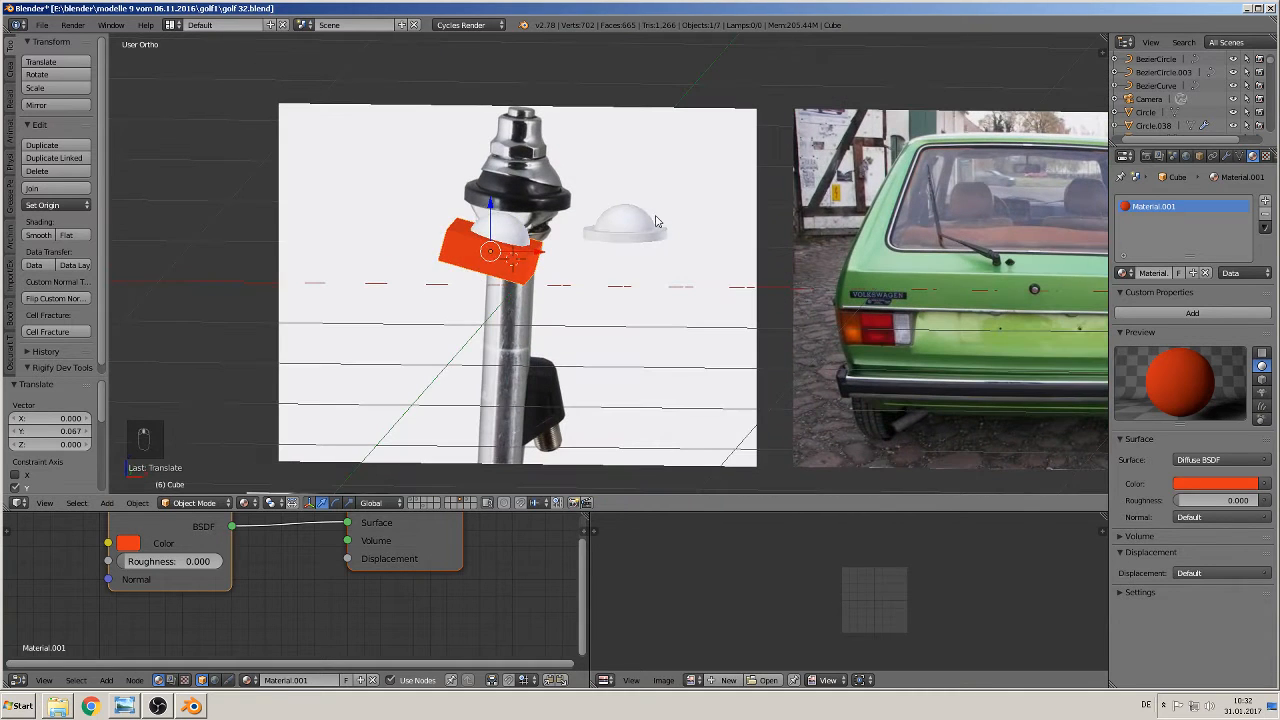
Apply the rotation and scale of the orange-red cube
{"action": "key", "text": "KP_1"}
{"action": "scroll", "coordinate": [518, 271], "scroll_direction": "up", "scroll_amount": 2}
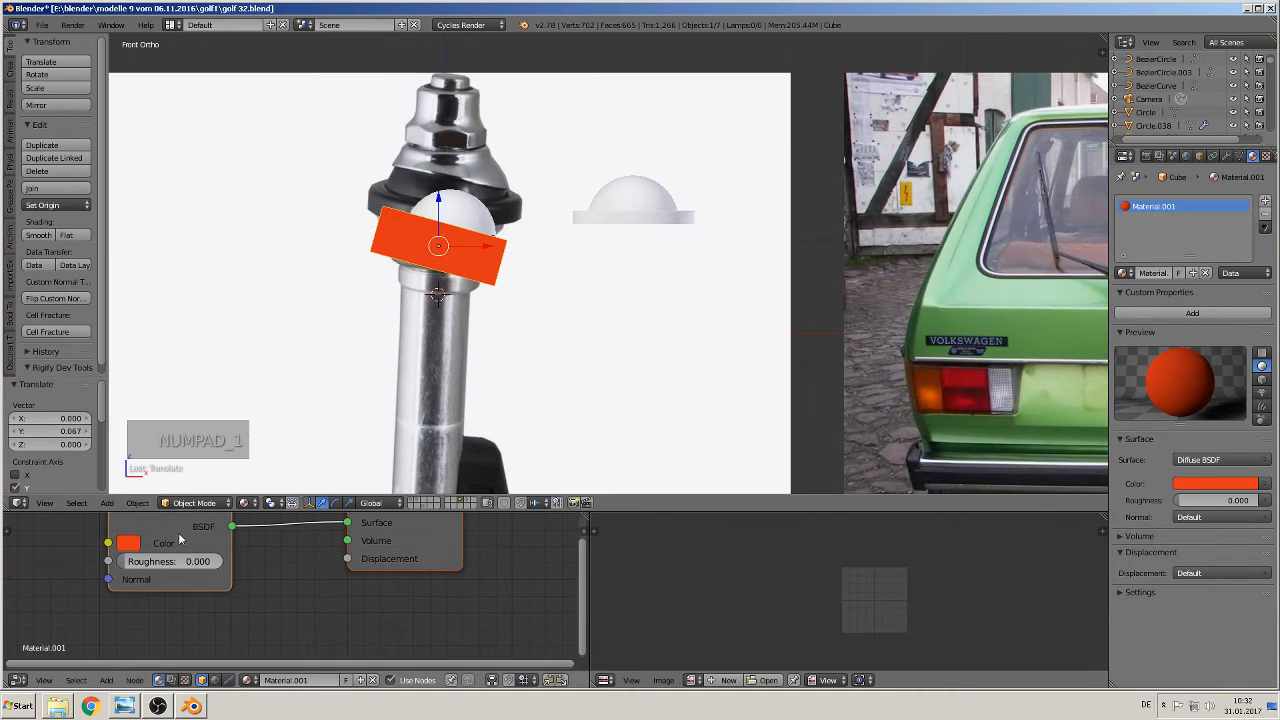
{"action": "left_click", "coordinate": [135, 503]}
{"action": "mouse_move", "coordinate": [163, 403]}
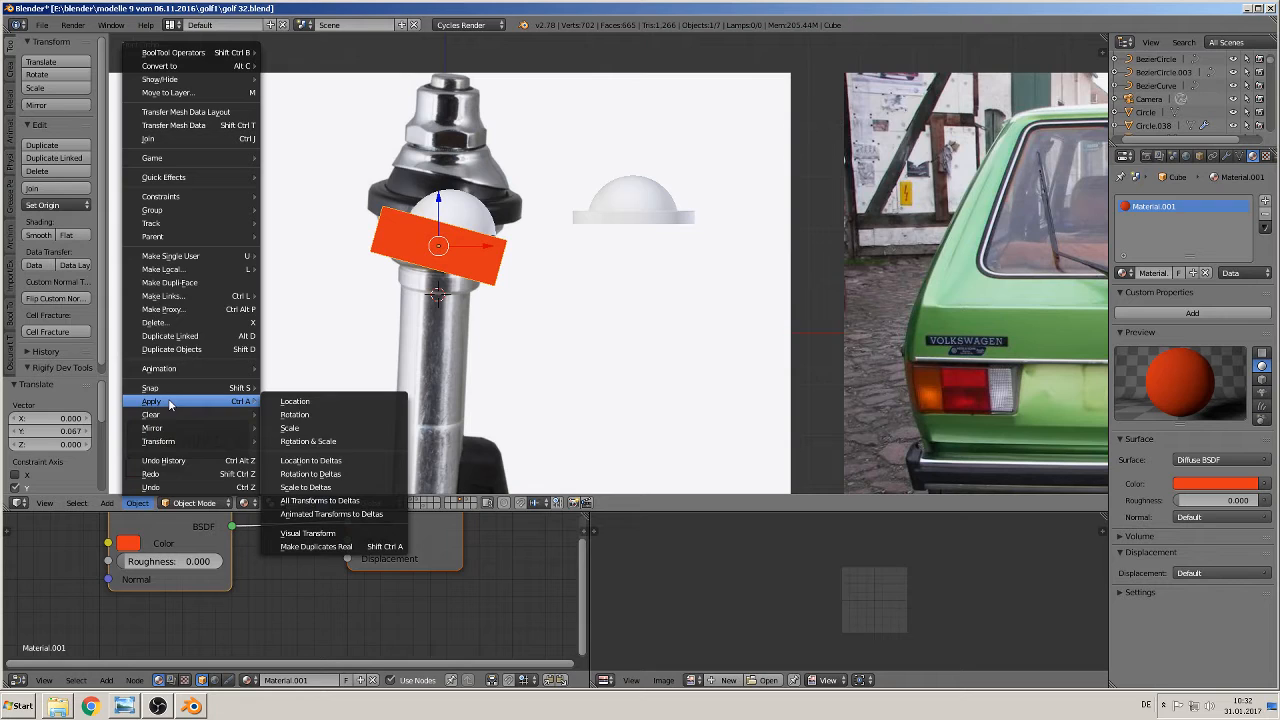
{"action": "left_click", "coordinate": [322, 441]}
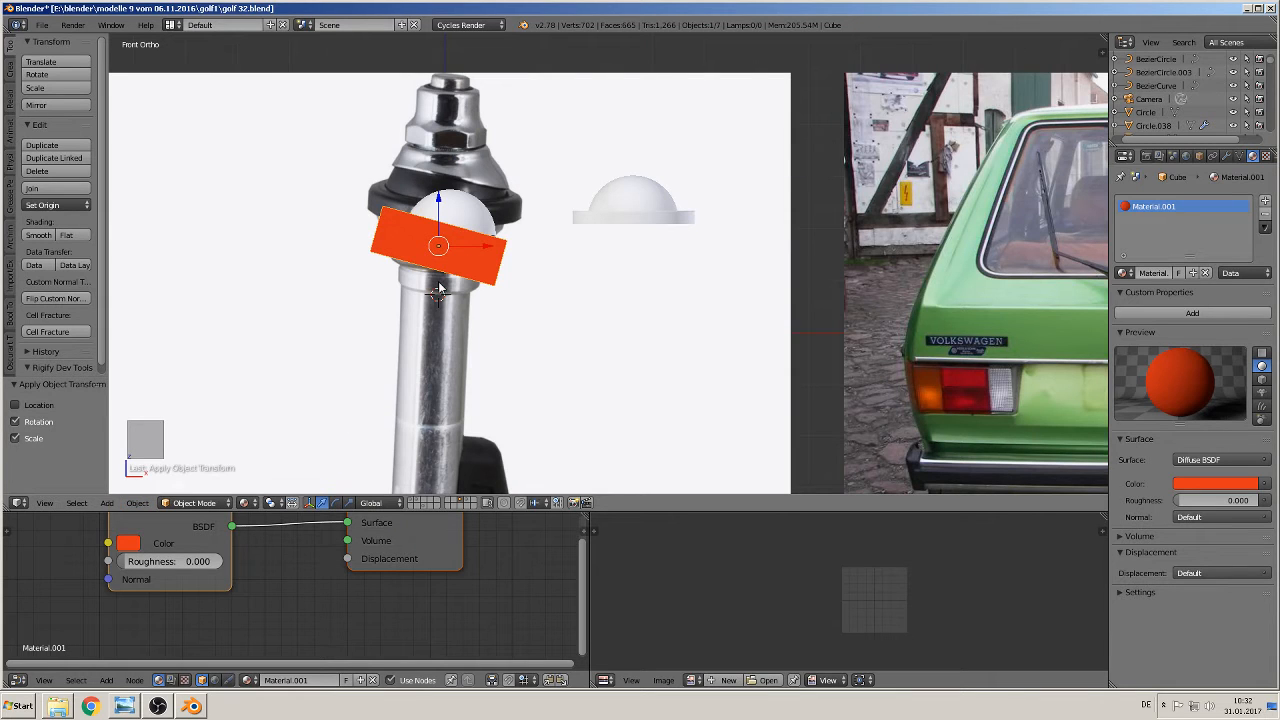
Add a Boolean modifier to the duplicated dome behind the orange-red cube
{"action": "middle_click_drag", "start_coordinate": [432, 261], "coordinate": [410, 352], "text": "shift"}
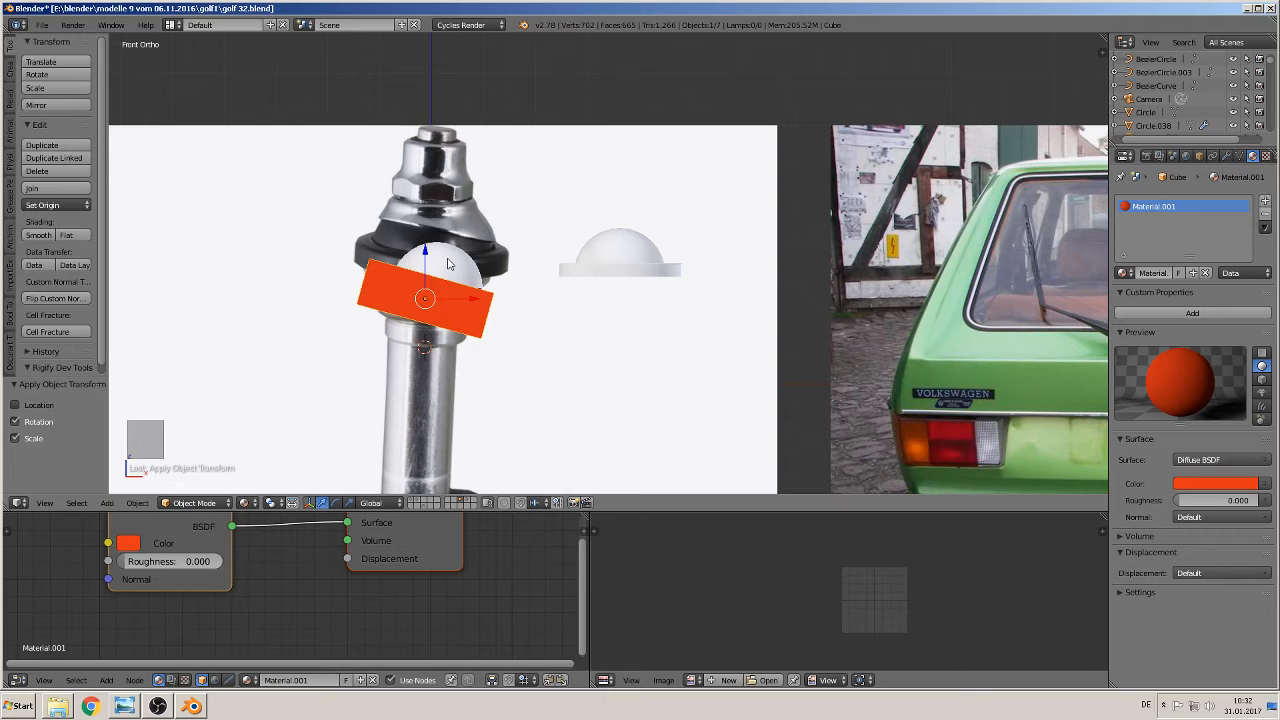
{"action": "right_click", "coordinate": [448, 264]}
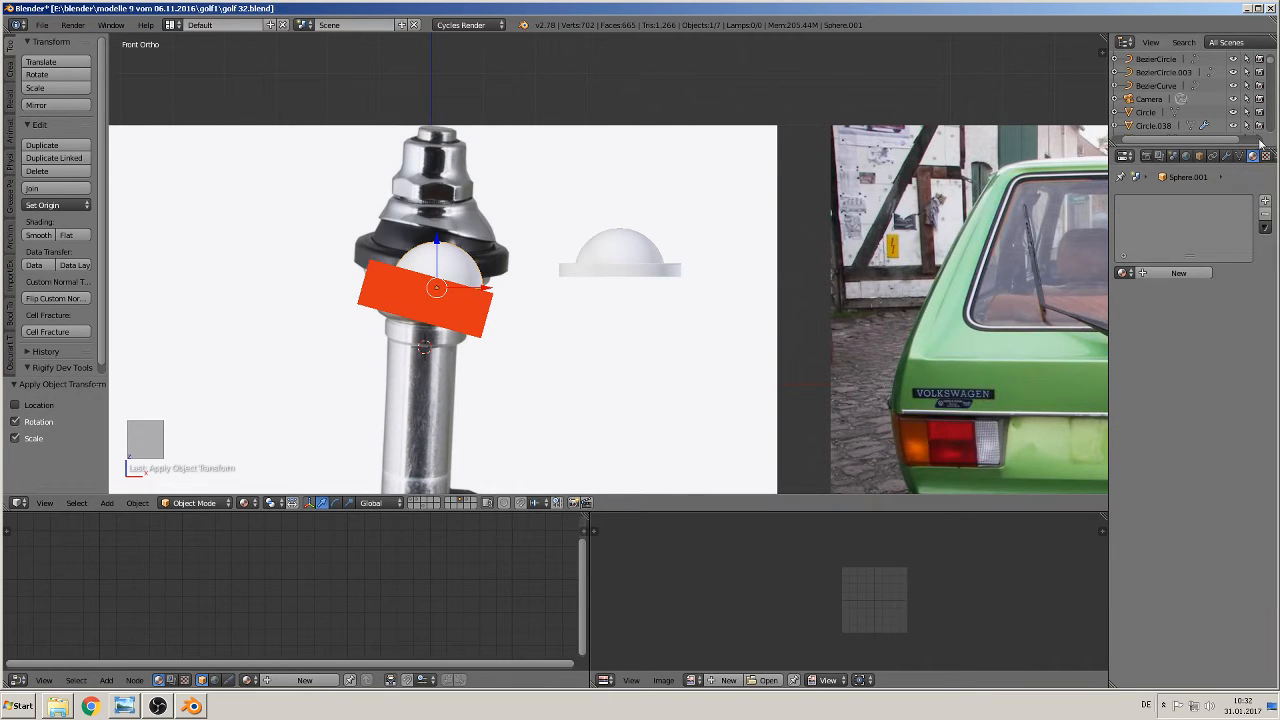
{"action": "left_click", "coordinate": [1227, 156]}
{"action": "left_click", "coordinate": [1172, 202]}
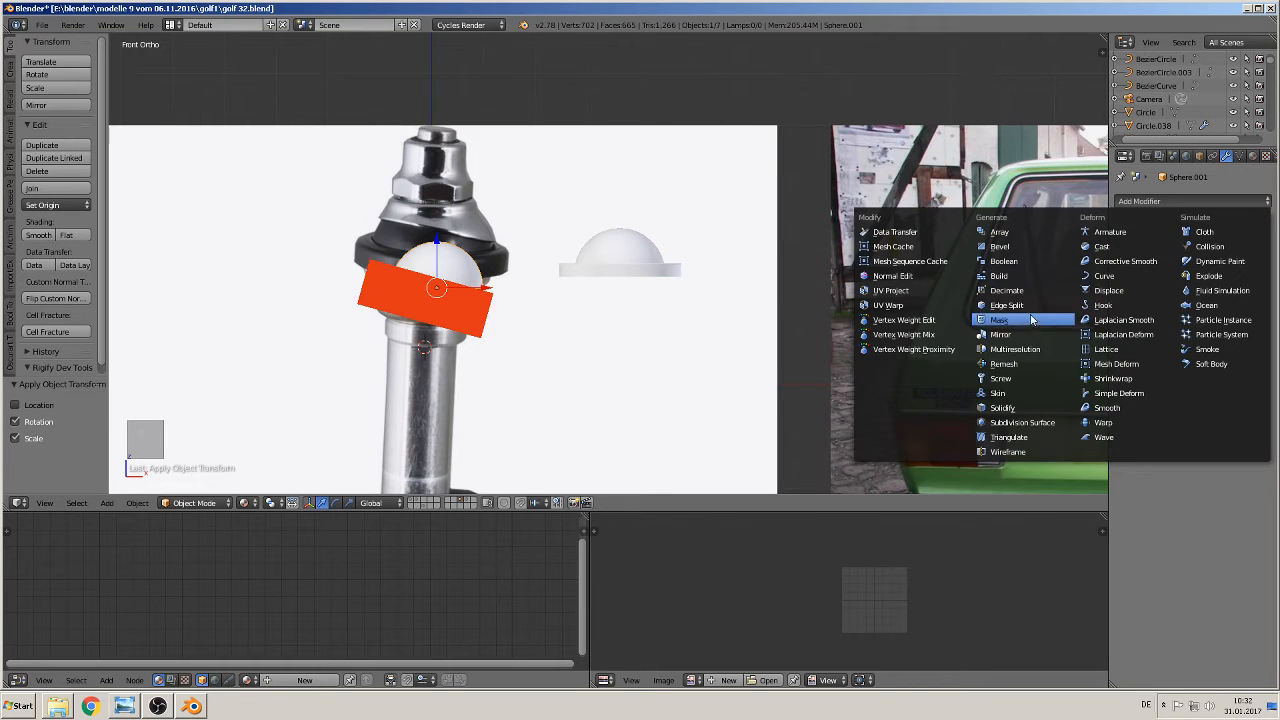
{"action": "left_click", "coordinate": [1003, 261]}
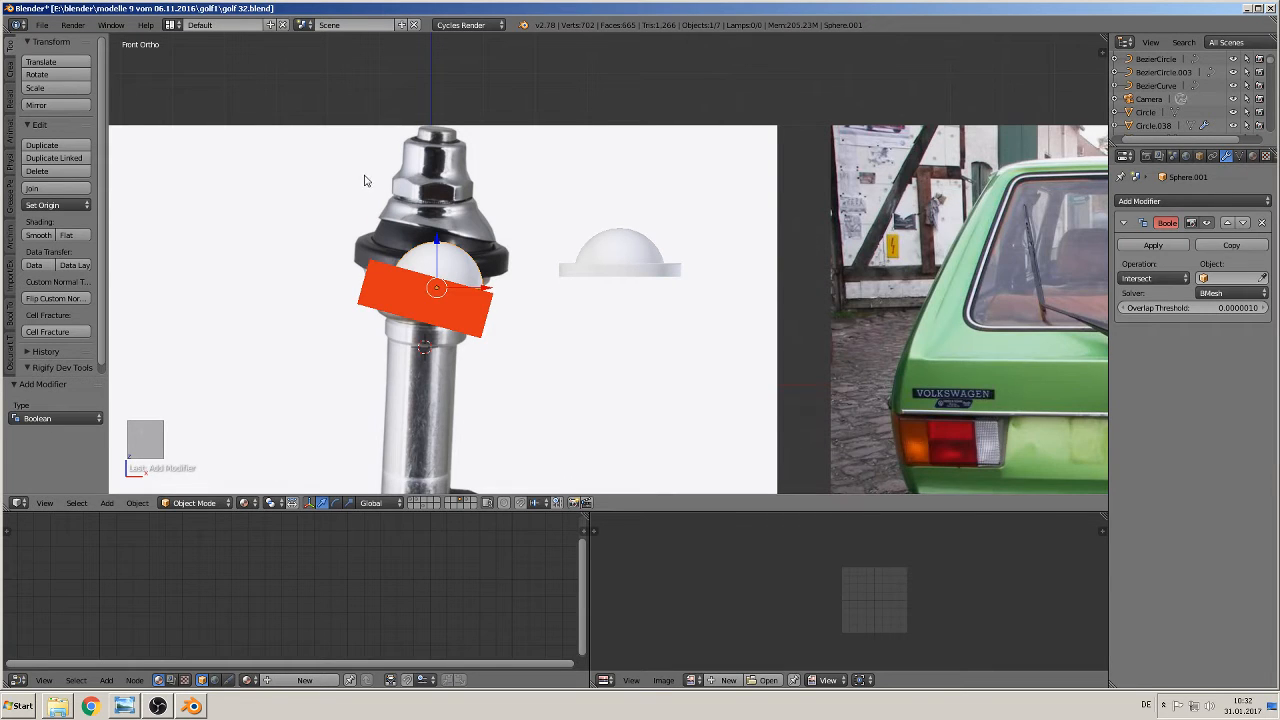
Look up the orange-red cube's name in the object list and set Cube as the dome copy's Boolean object
{"action": "right_click", "coordinate": [454, 315]}
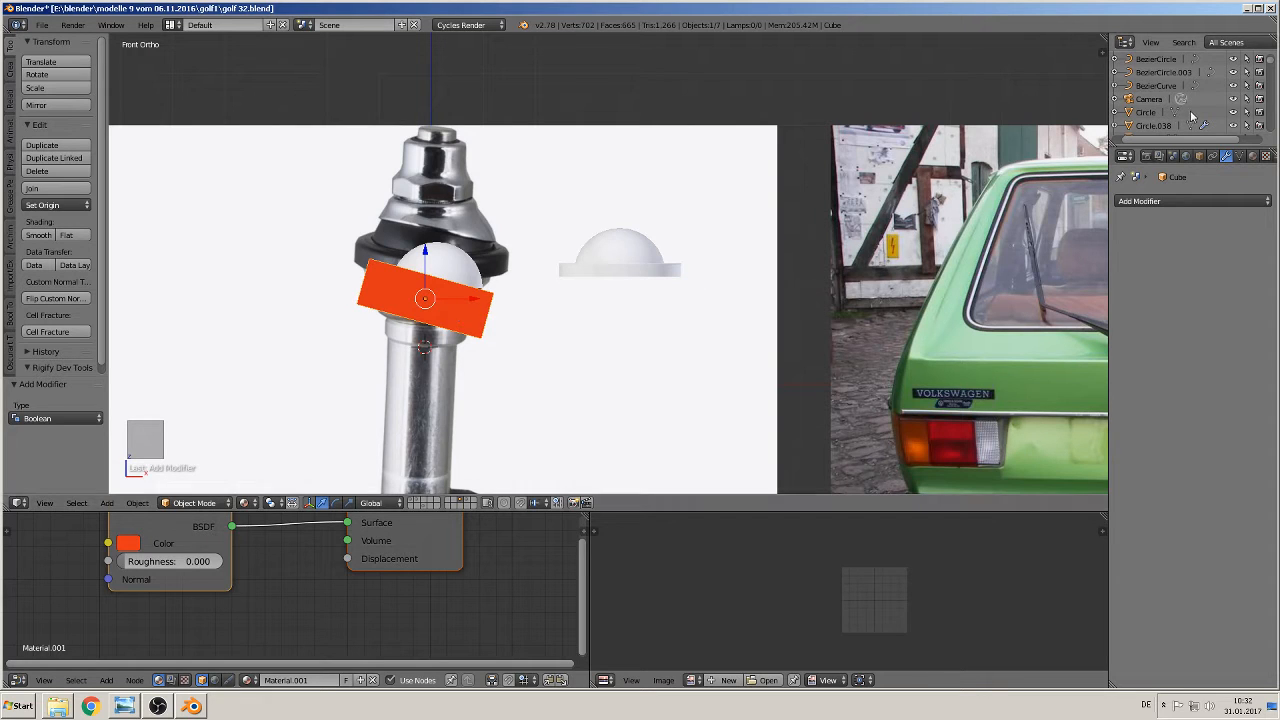
{"action": "key", "text": "KP_Decimal"}
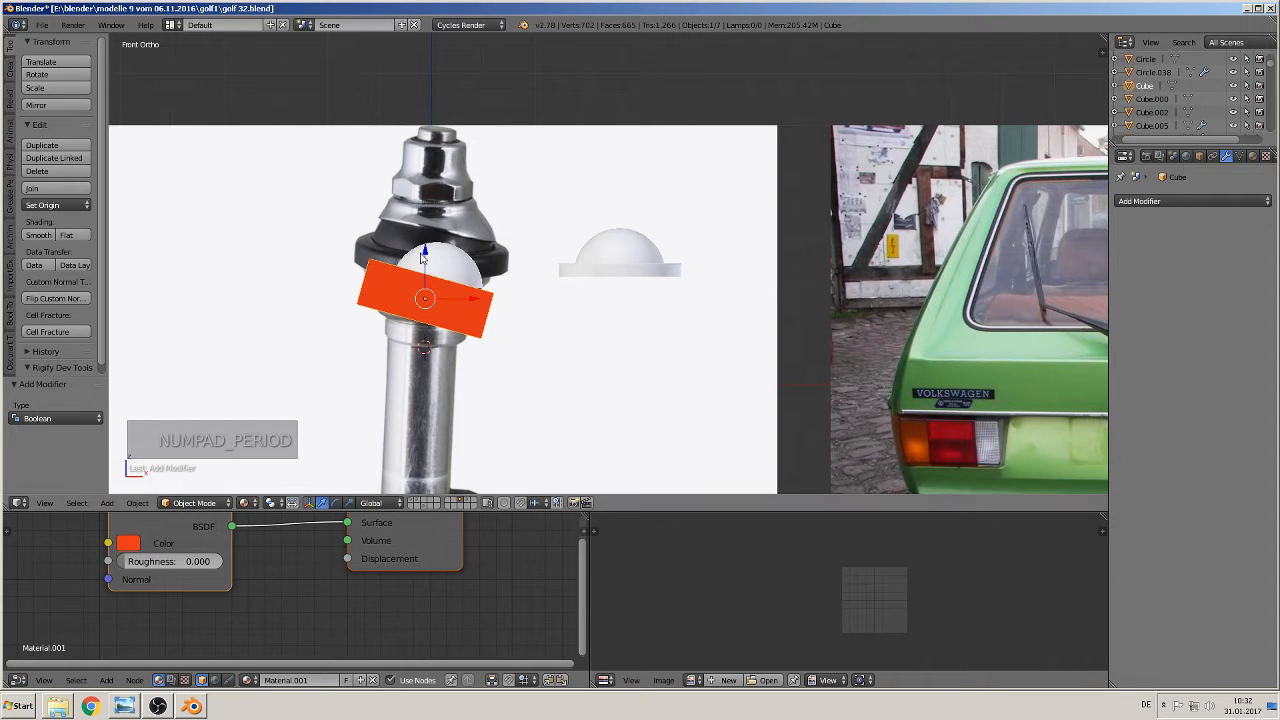
{"action": "right_click", "coordinate": [444, 253]}
{"action": "left_click", "coordinate": [1235, 279]}
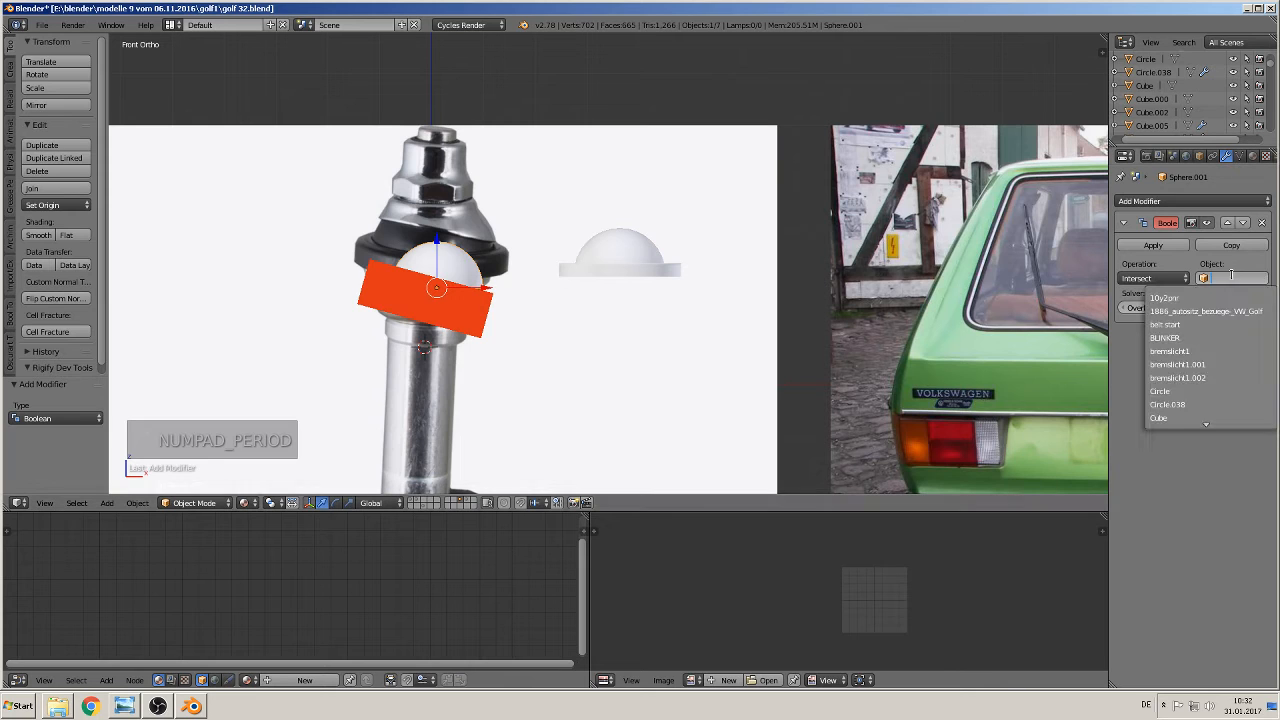
{"action": "left_click", "coordinate": [1171, 419]}
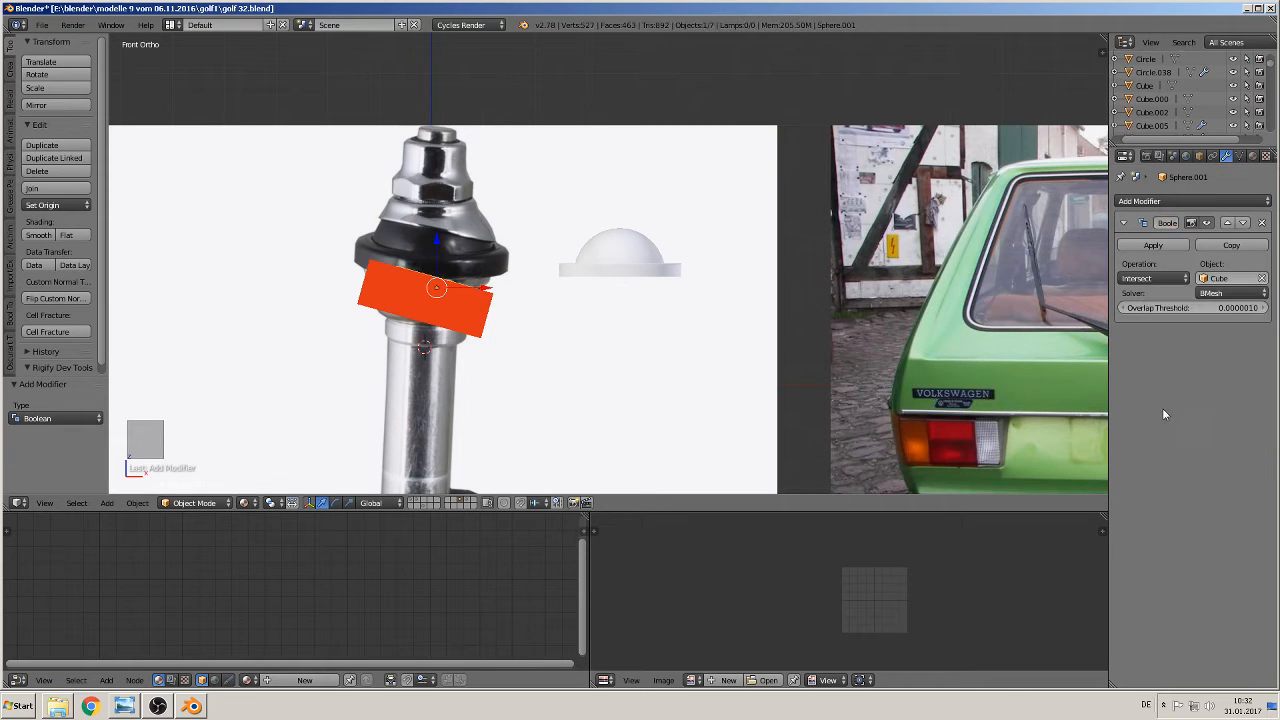
Set the dome copy's Boolean operation to Difference and apply the modifier
{"action": "middle_click_drag", "start_coordinate": [452, 320], "coordinate": [403, 346]}
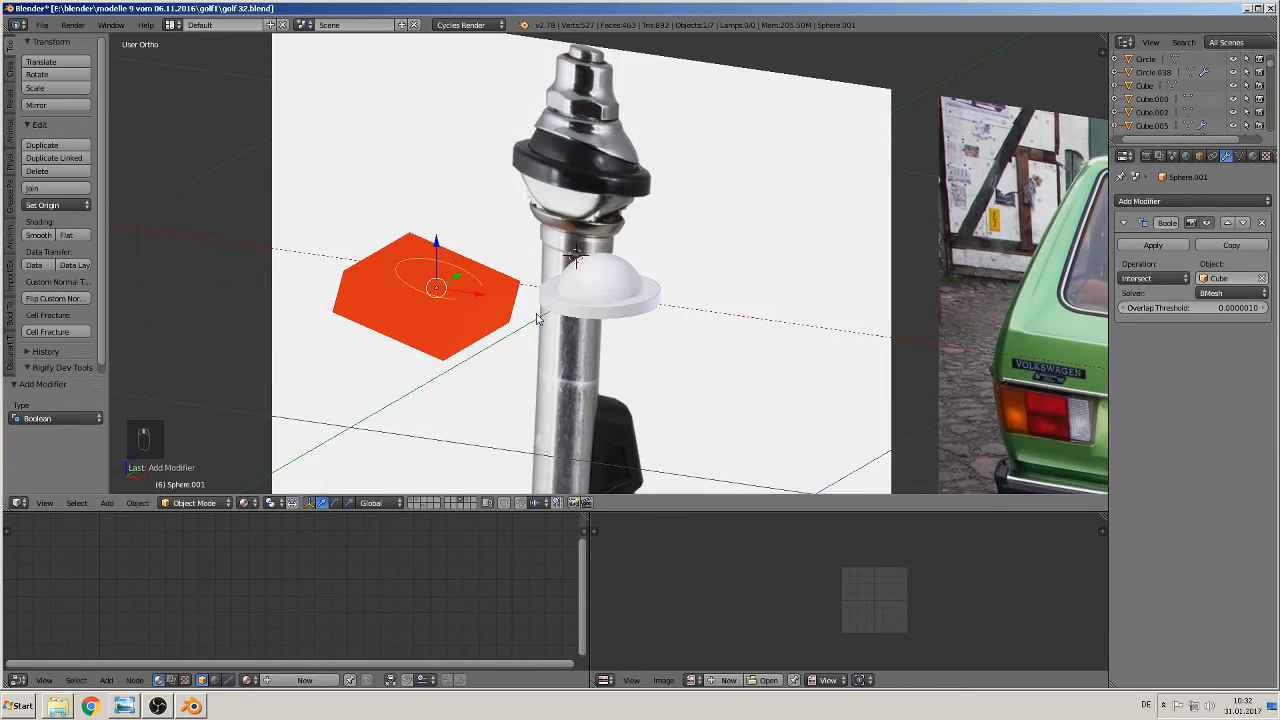
{"action": "left_click", "coordinate": [1140, 279]}
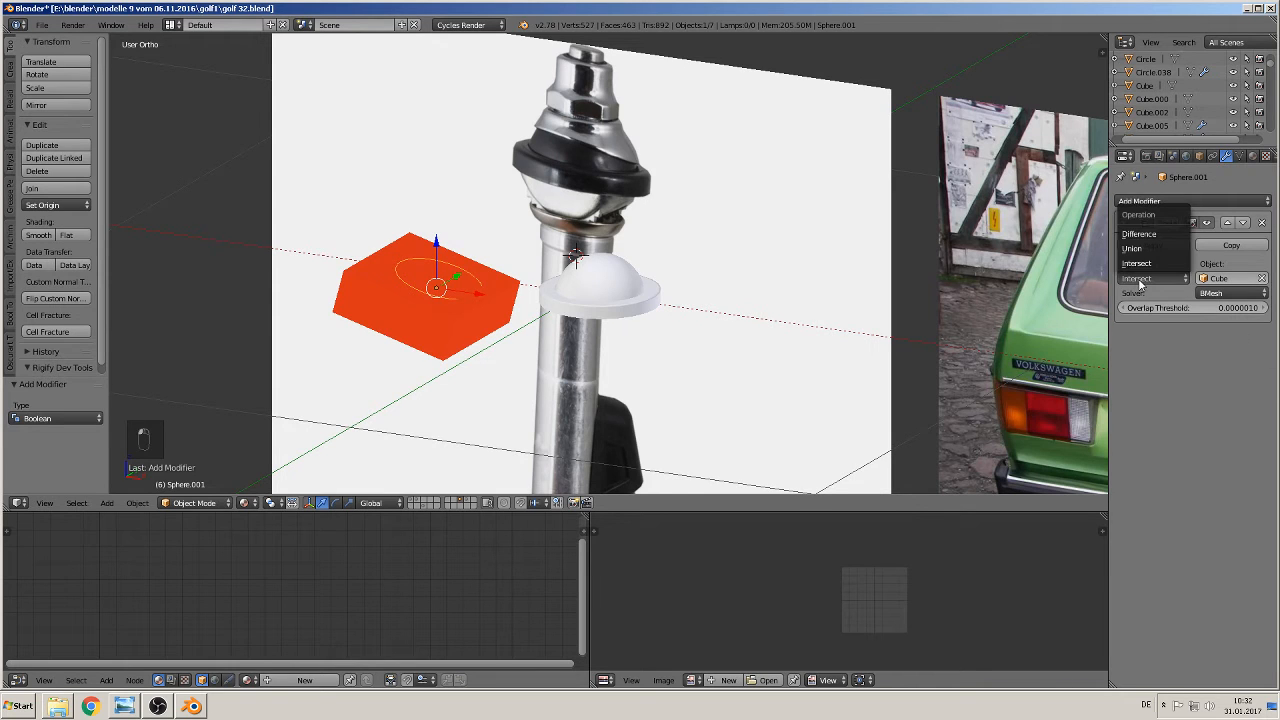
{"action": "left_click", "coordinate": [1148, 234]}
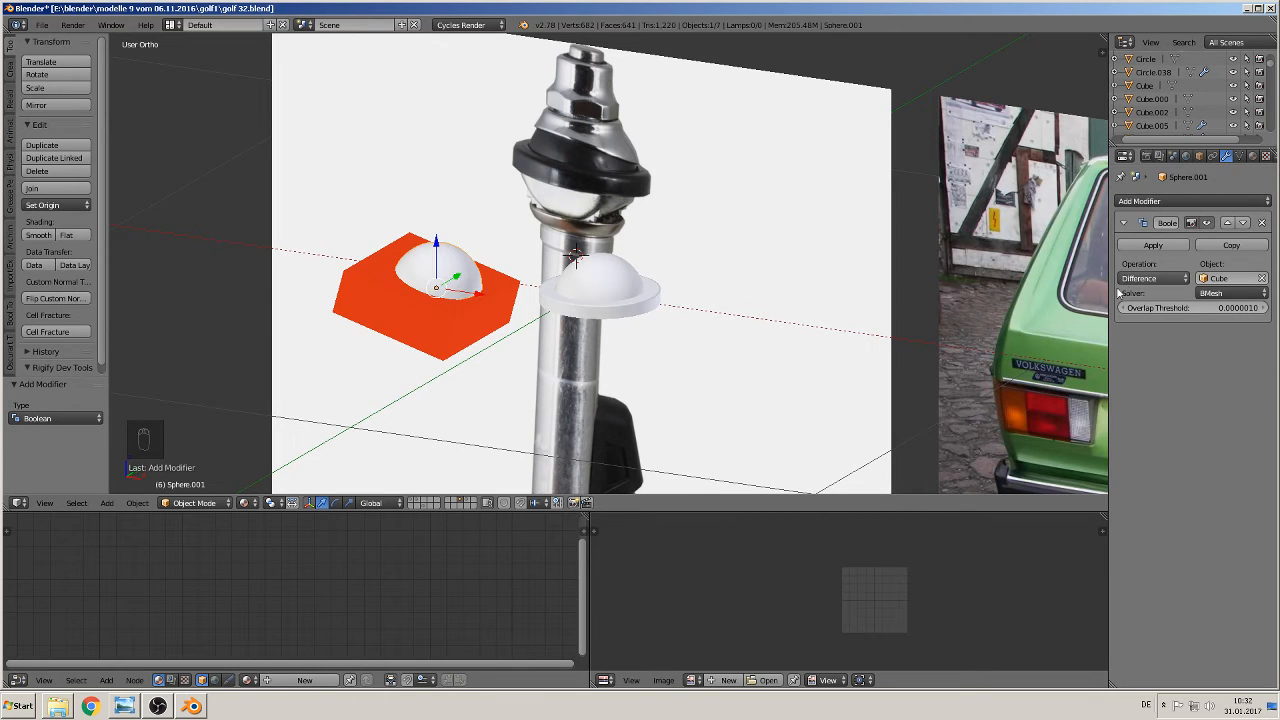
{"action": "left_click", "coordinate": [1153, 245]}
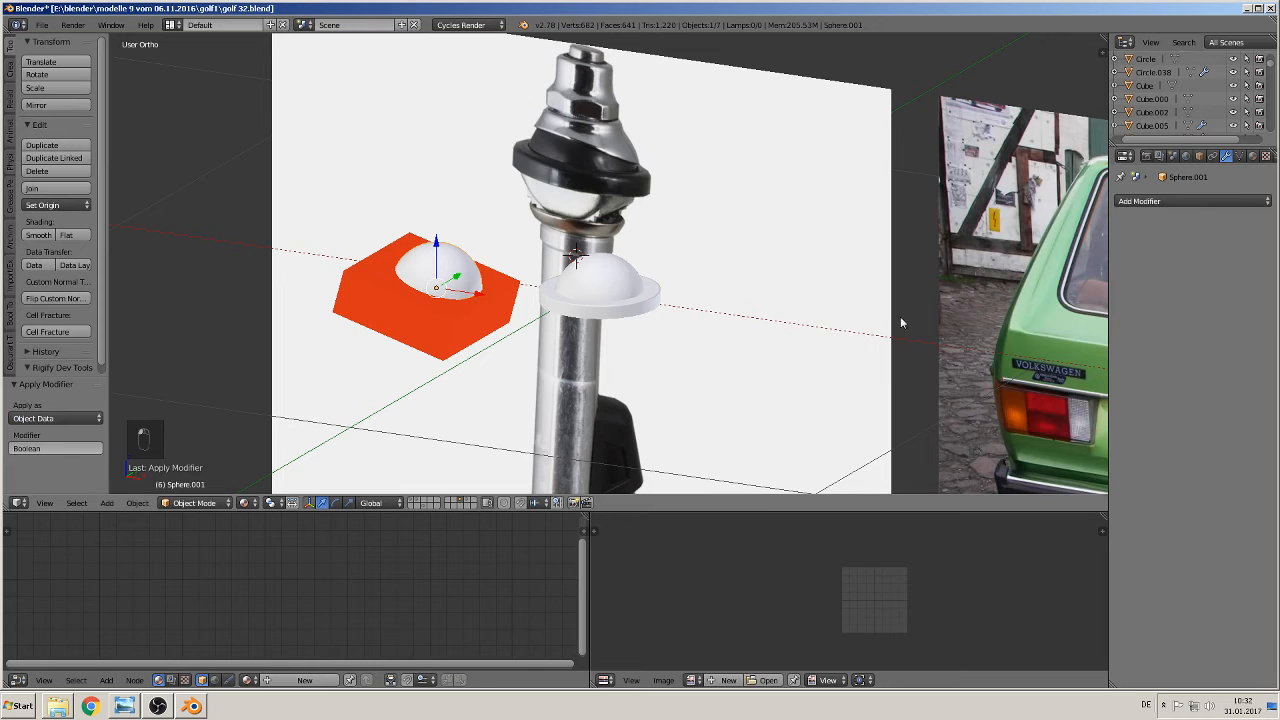
Move the orange-red cube -0.401 along X to uncover the cut dome, and delete the cube
{"action": "middle_click_drag", "start_coordinate": [463, 360], "coordinate": [503, 331]}
{"action": "right_click", "coordinate": [450, 316]}
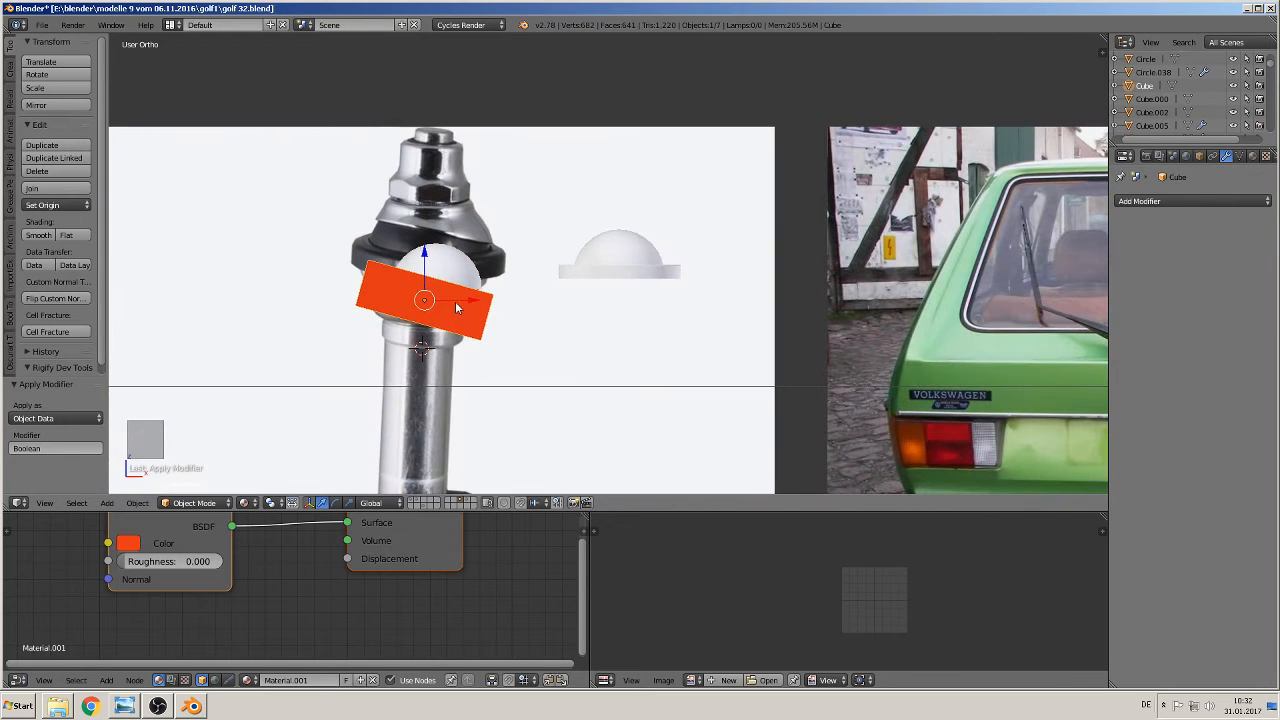
{"action": "left_click_drag", "start_coordinate": [457, 307], "coordinate": [257, 314]}
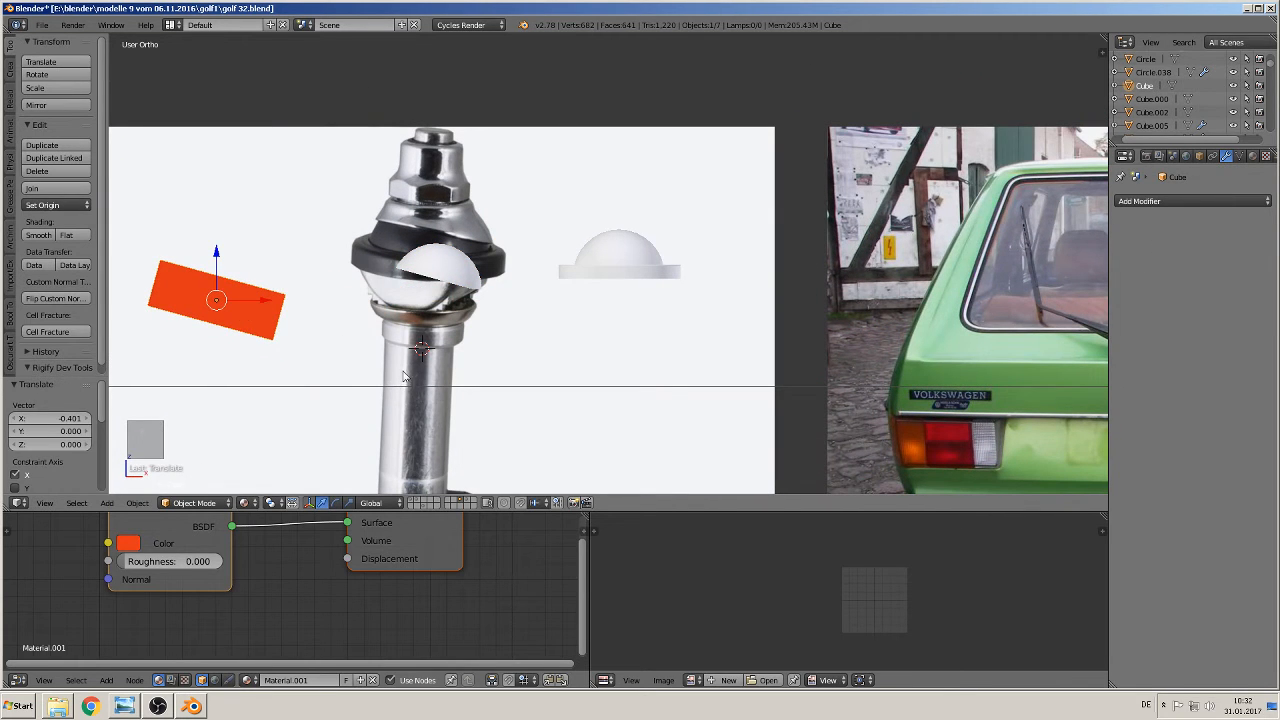
{"action": "key", "text": "KP_1"}
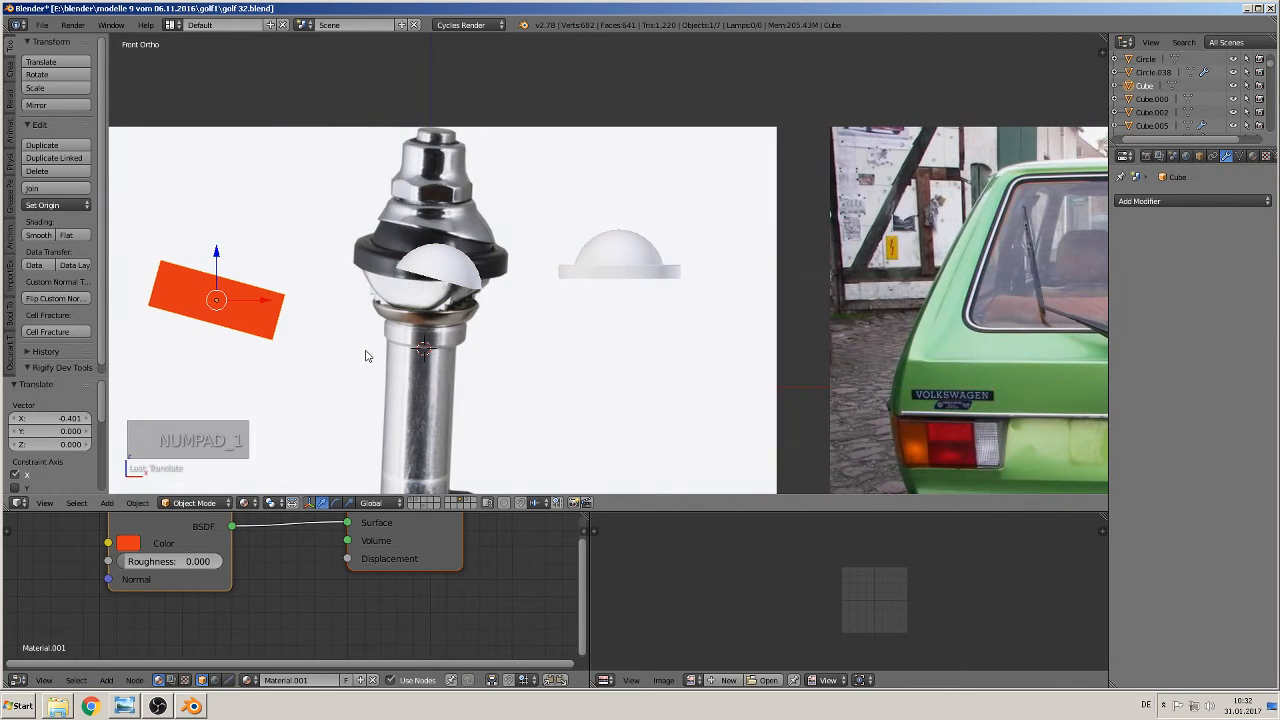
{"action": "key", "text": "x"}
{"action": "left_click", "coordinate": [262, 311]}
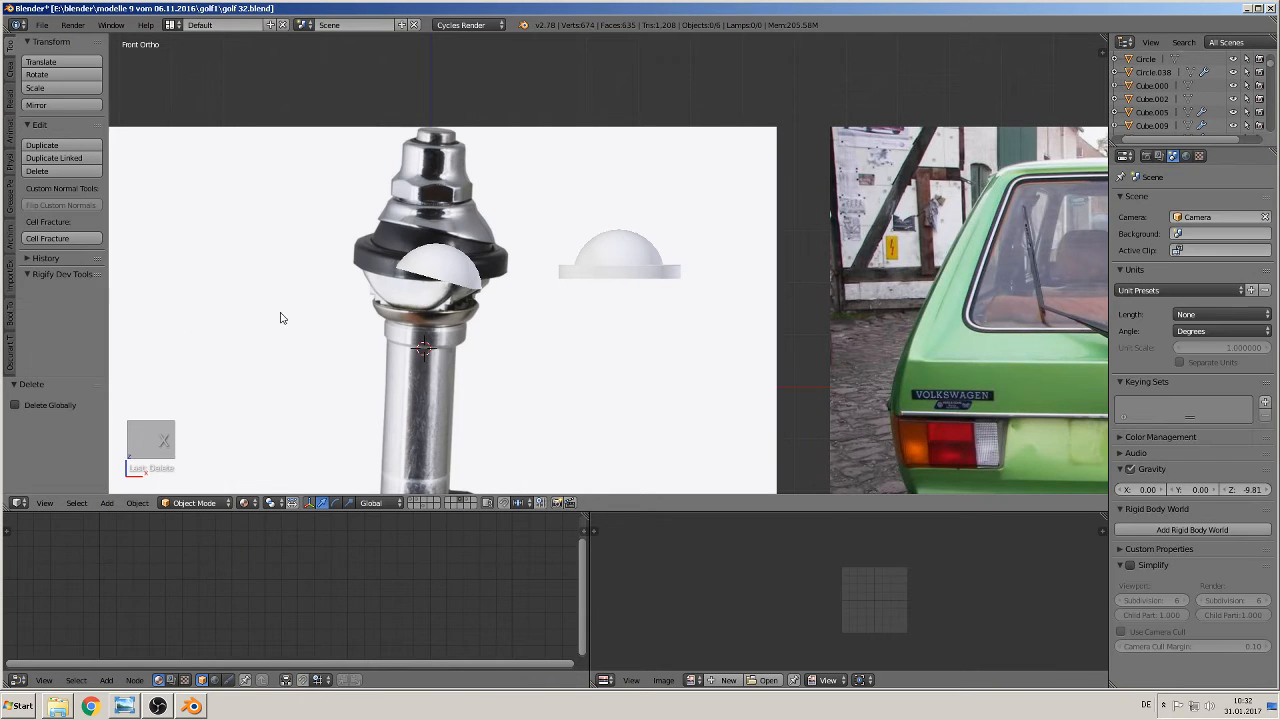
Examine the slanted cut on the dome copy up close and compare its shape with the antenna reference in front view
{"action": "middle_click_drag", "start_coordinate": [325, 304], "coordinate": [323, 331]}
{"action": "scroll", "coordinate": [490, 295], "scroll_direction": "up", "scroll_amount": 3}
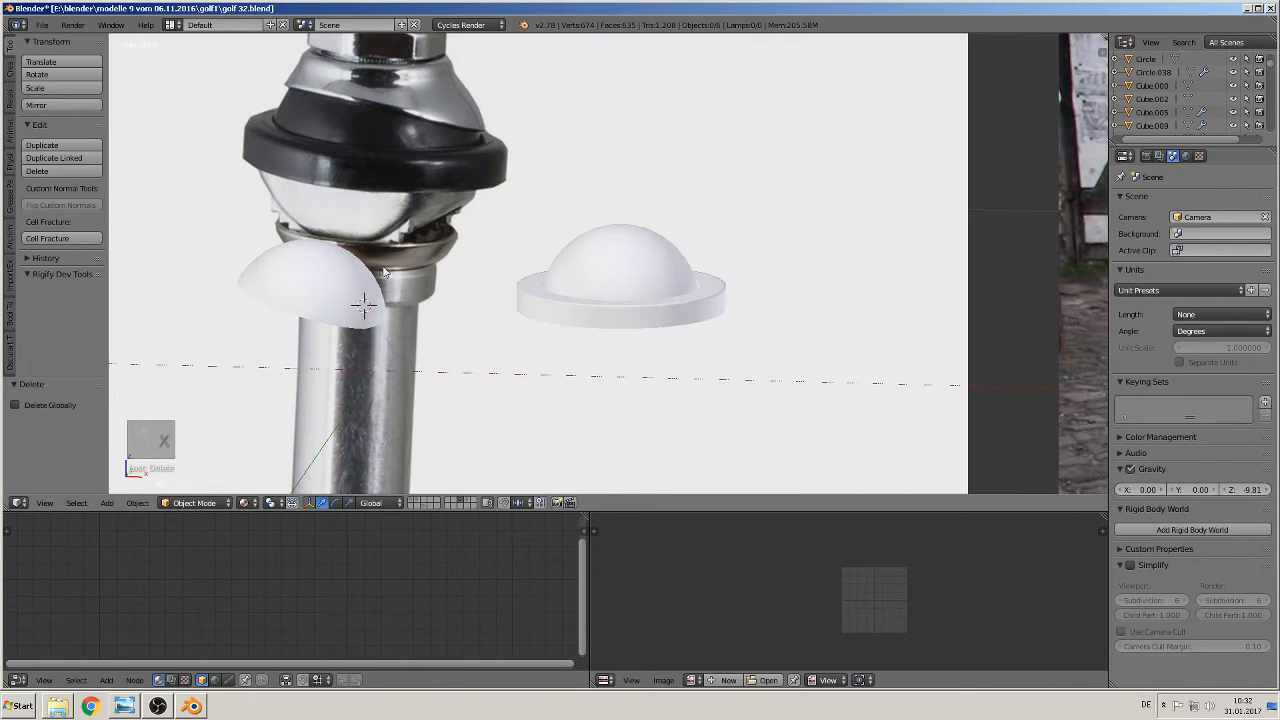
{"action": "key", "text": "KP_1"}
{"action": "key", "text": "KP_1"}
{"action": "key", "text": "KP_Decimal"}
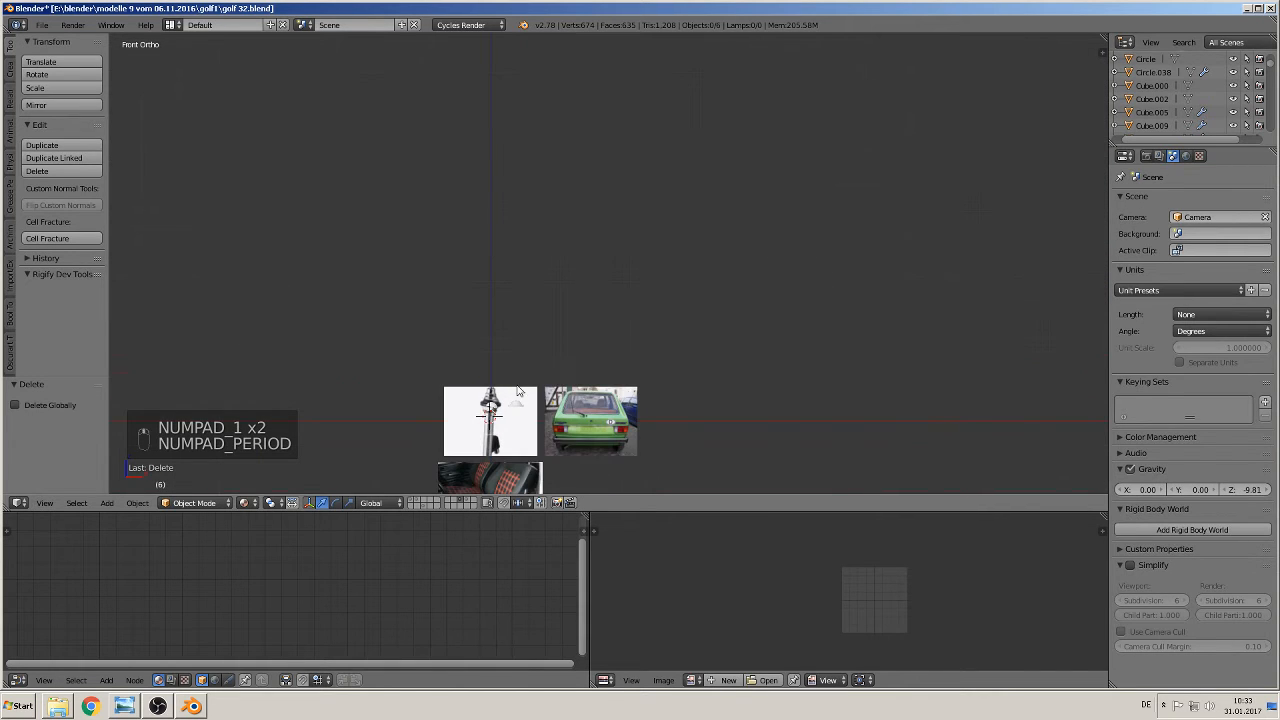
{"action": "right_click", "coordinate": [506, 405]}
{"action": "key", "text": "KP_Decimal"}
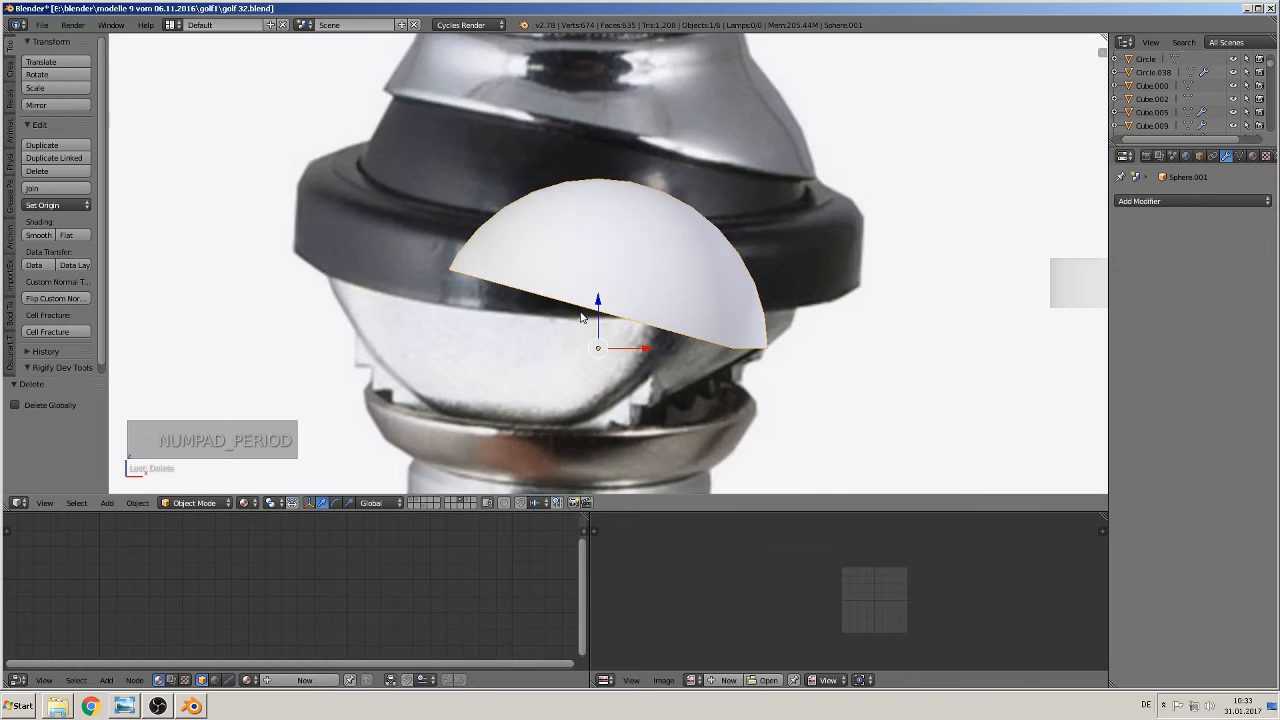
{"action": "middle_click_drag", "start_coordinate": [612, 278], "coordinate": [606, 283], "text": "shift"}
{"action": "middle_click_drag", "start_coordinate": [517, 241], "coordinate": [508, 288], "text": "shift"}
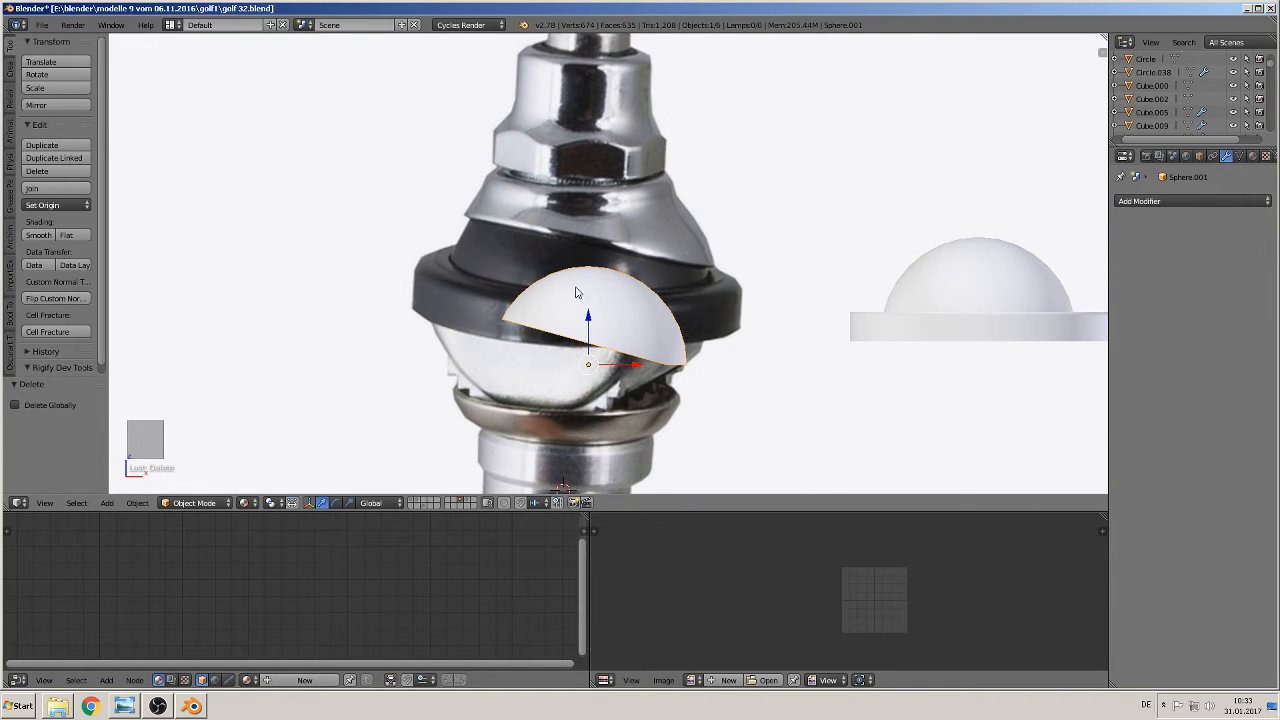
Delete the vertices of the cut dome's top cap, from the pole vertex outward by two selection expansions
{"action": "key", "text": "Tab"}
{"action": "scroll", "coordinate": [605, 290], "scroll_direction": "up", "scroll_amount": 2}
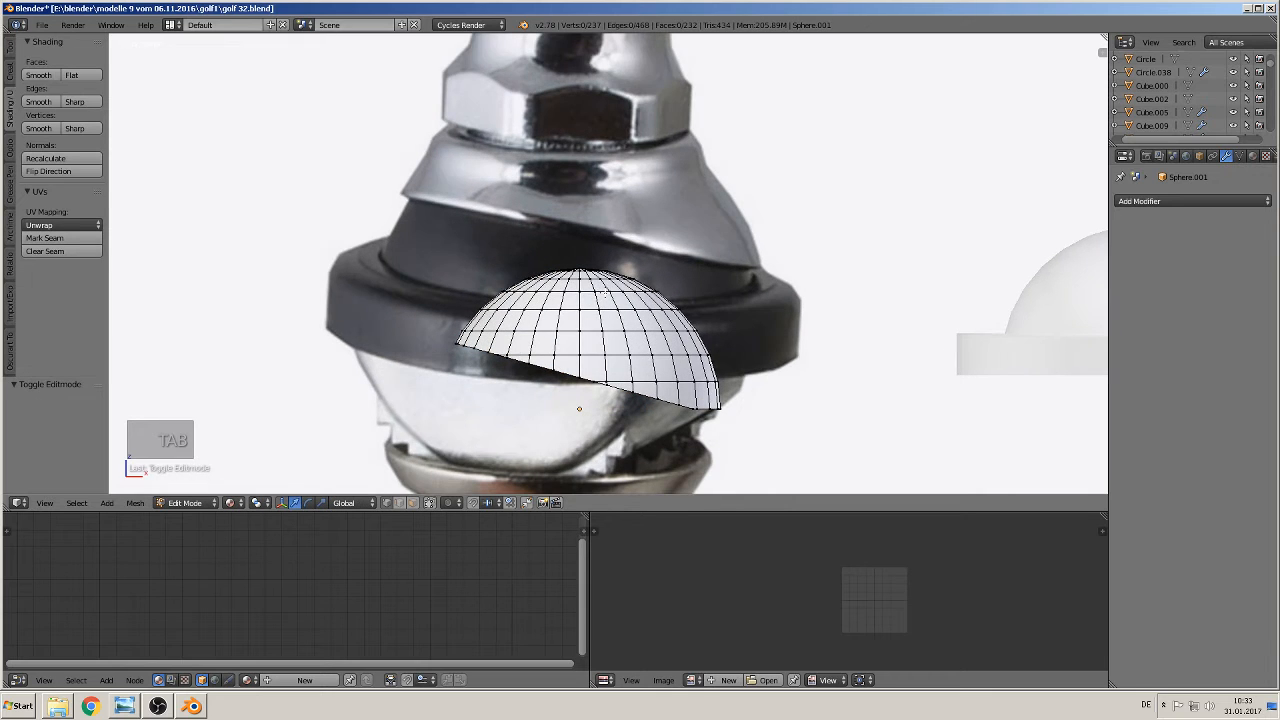
{"action": "right_click", "coordinate": [581, 268]}
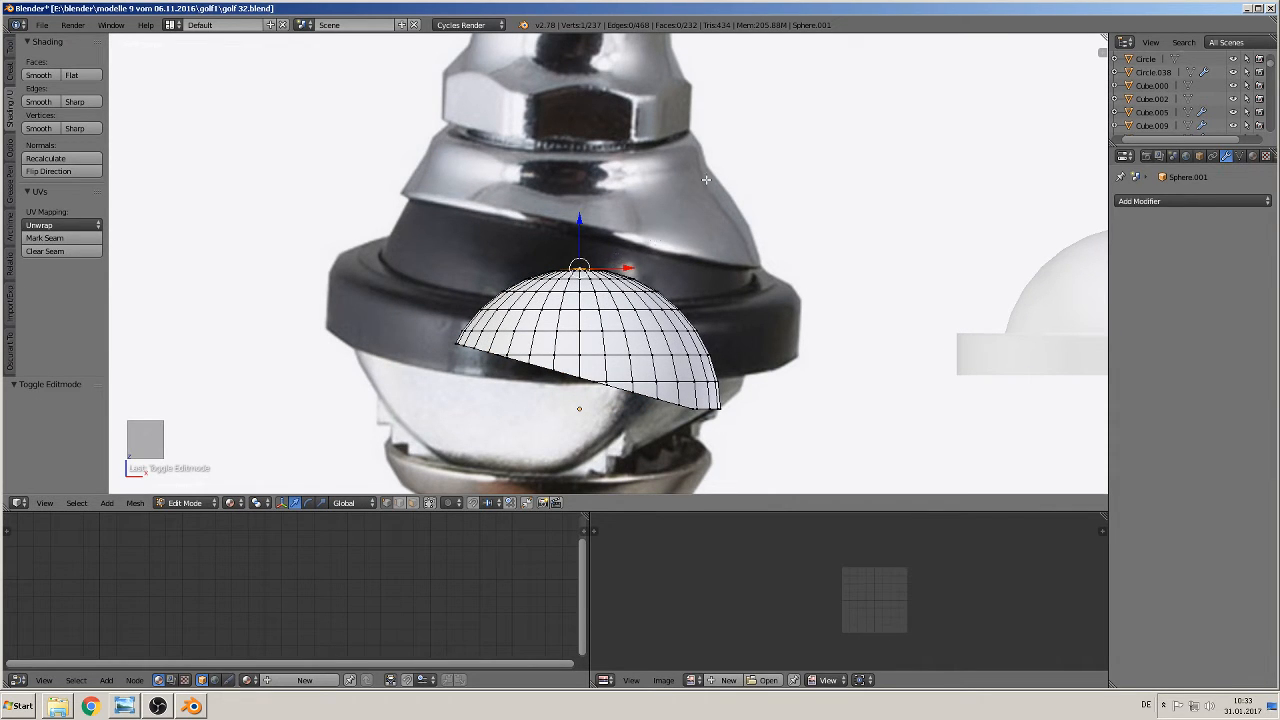
{"action": "key", "text": "ctrl+KP_Add"}
{"action": "key", "text": "ctrl+KP_Add"}
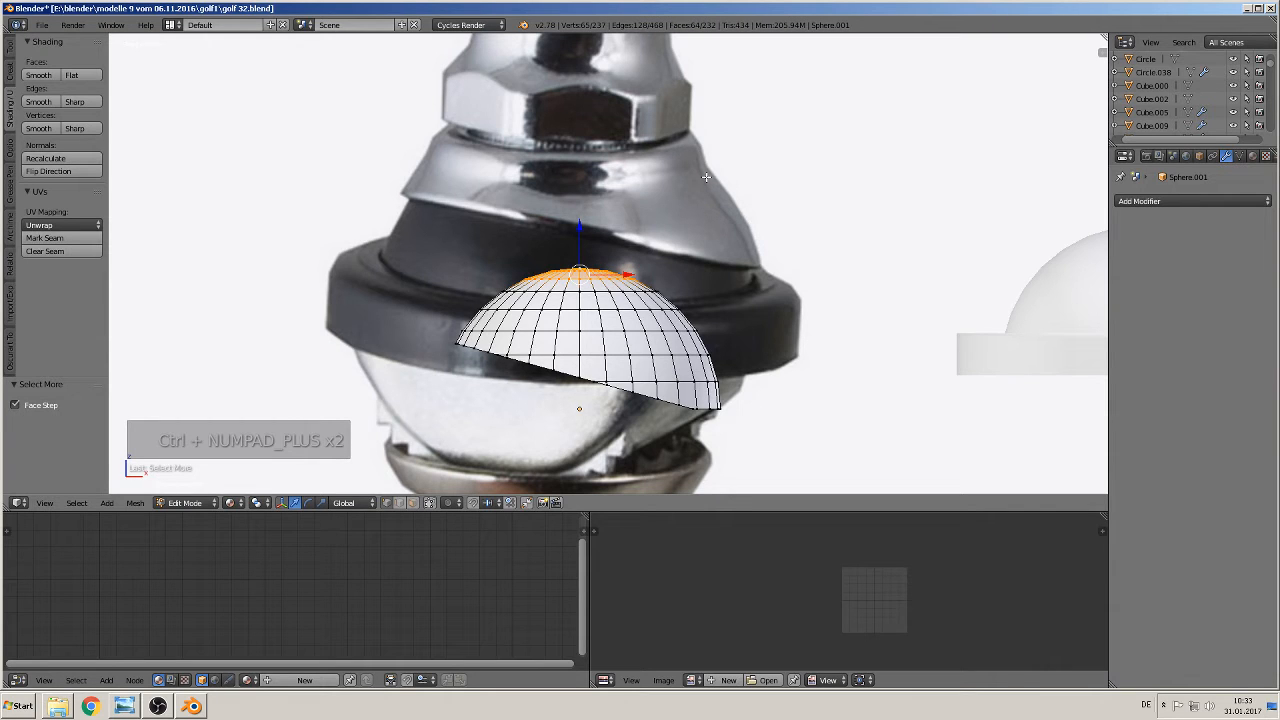
{"action": "key", "text": "x"}
{"action": "left_click", "coordinate": [678, 168]}
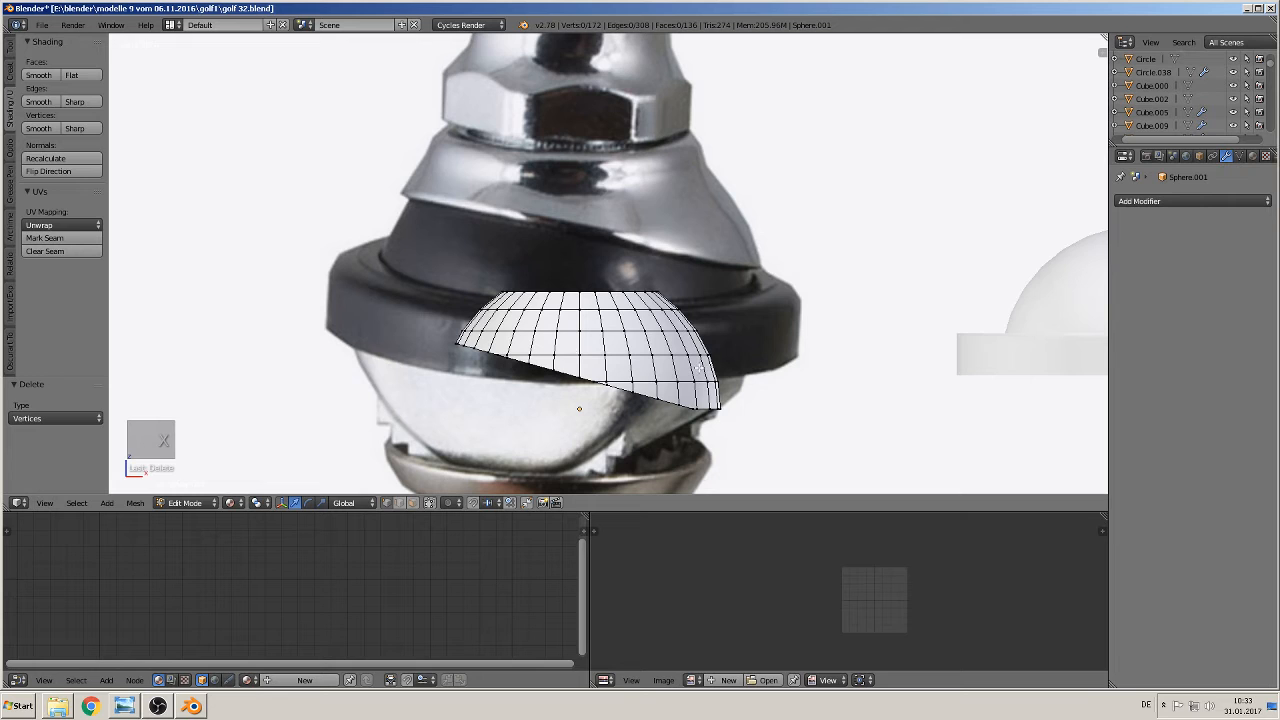
{"action": "key", "text": "Tab"}
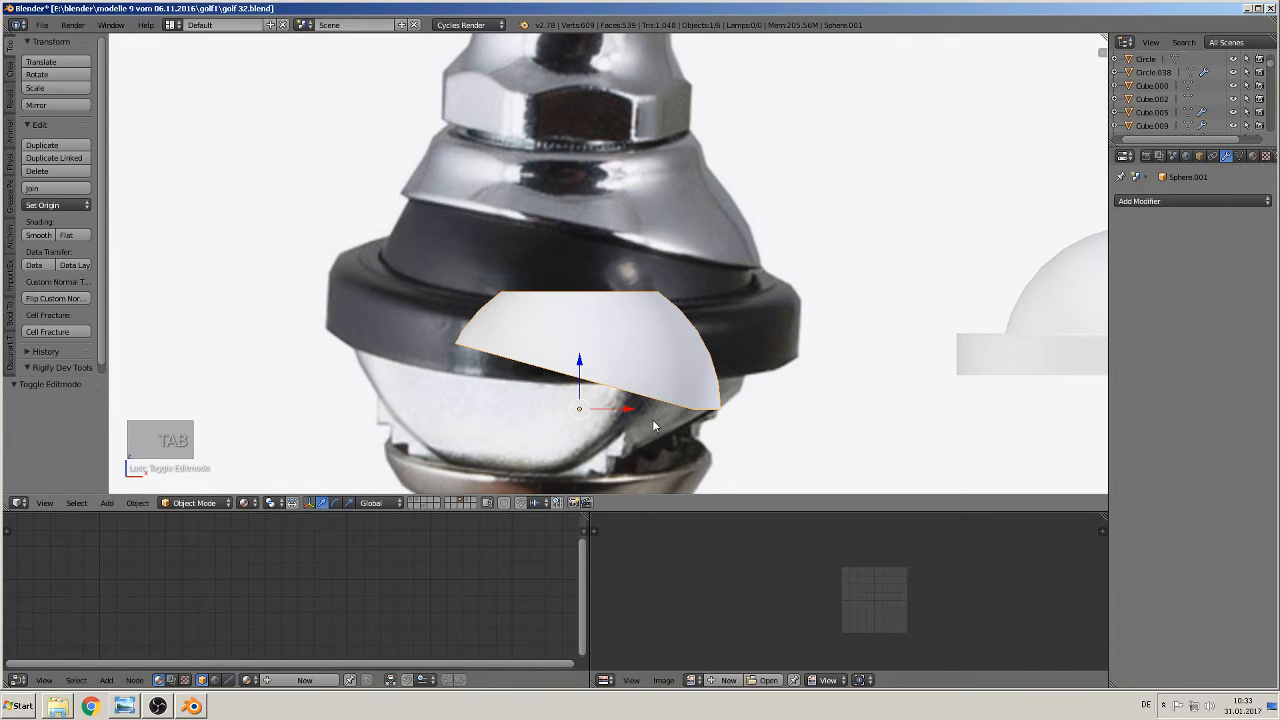
Move the cut dome onto the original ringed dome, raising it 0.050 and lowering it 0.016 along Z to fit
{"action": "scroll", "coordinate": [652, 419], "scroll_direction": "down", "scroll_amount": 5}
{"action": "left_click_drag", "start_coordinate": [628, 318], "coordinate": [788, 243]}
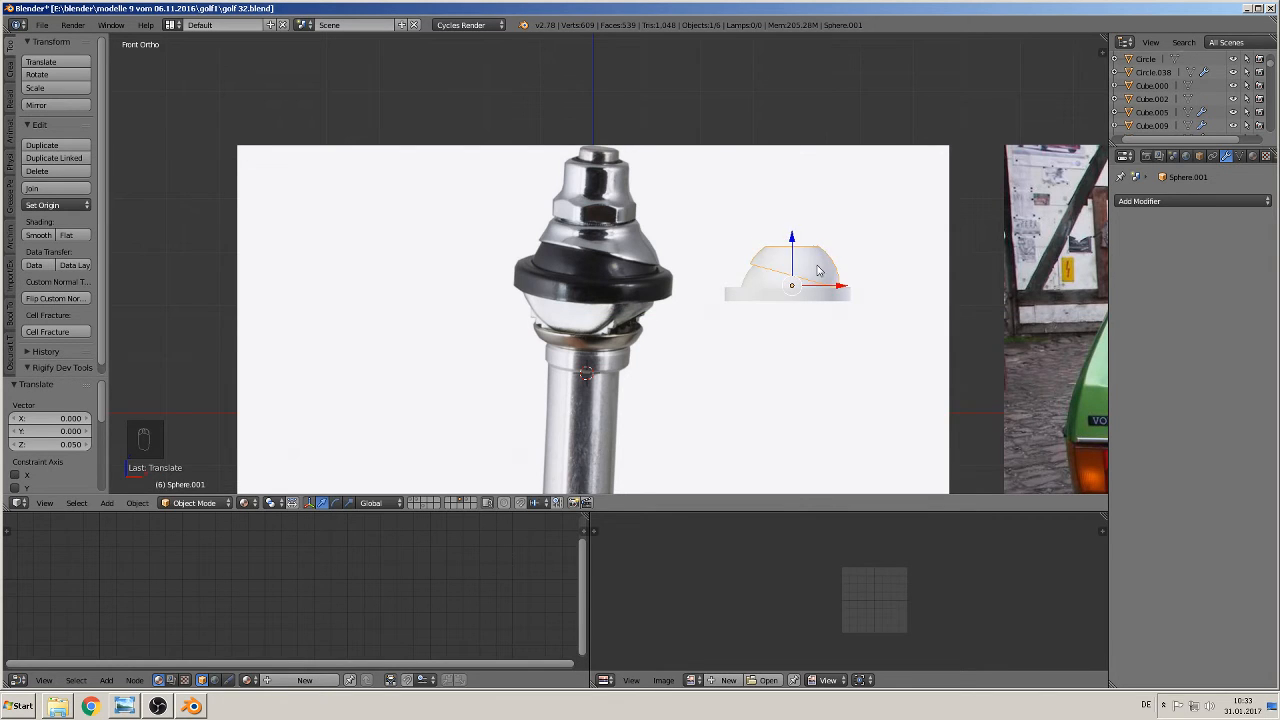
{"action": "middle_click_drag", "start_coordinate": [788, 243], "coordinate": [865, 313]}
{"action": "left_click_drag", "start_coordinate": [841, 290], "coordinate": [838, 290]}
{"action": "left_click_drag", "start_coordinate": [788, 240], "coordinate": [788, 245]}
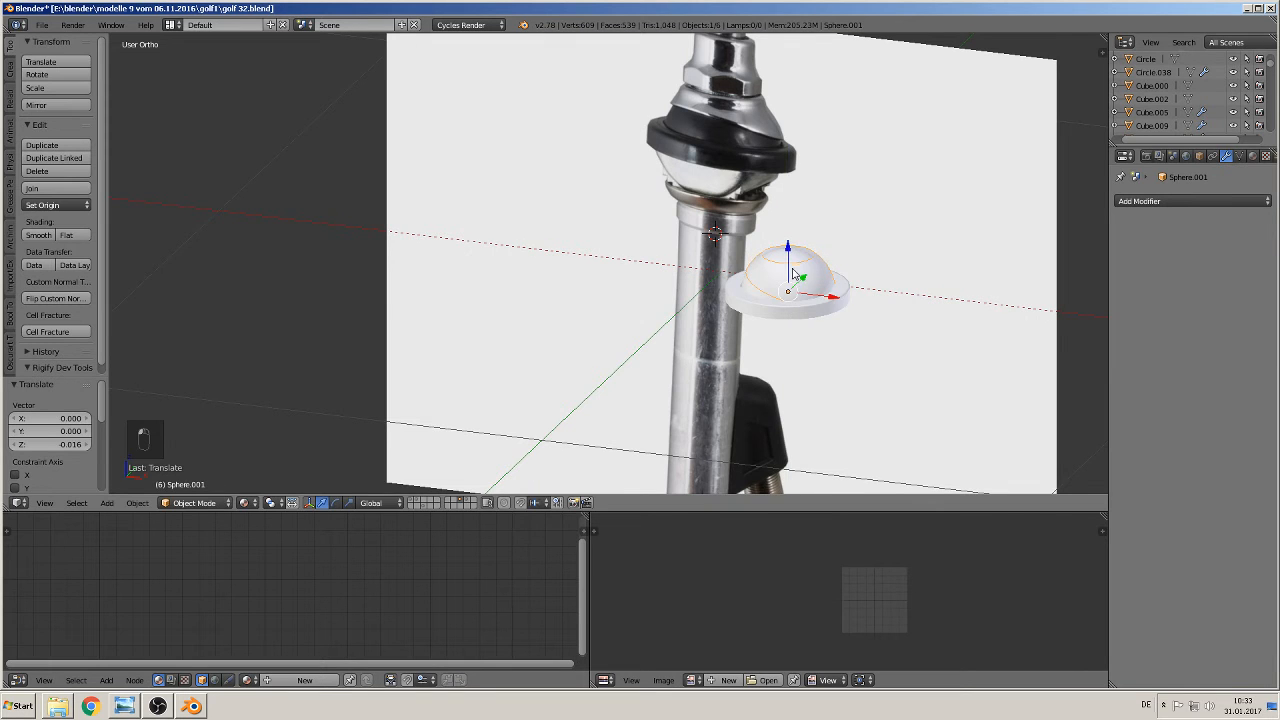
Scale the cut dome by 1.004 so that it sits just over the original dome's surface
{"action": "middle_click_drag", "start_coordinate": [788, 245], "coordinate": [828, 247]}
{"action": "scroll", "coordinate": [820, 300], "scroll_direction": "up", "scroll_amount": 5}
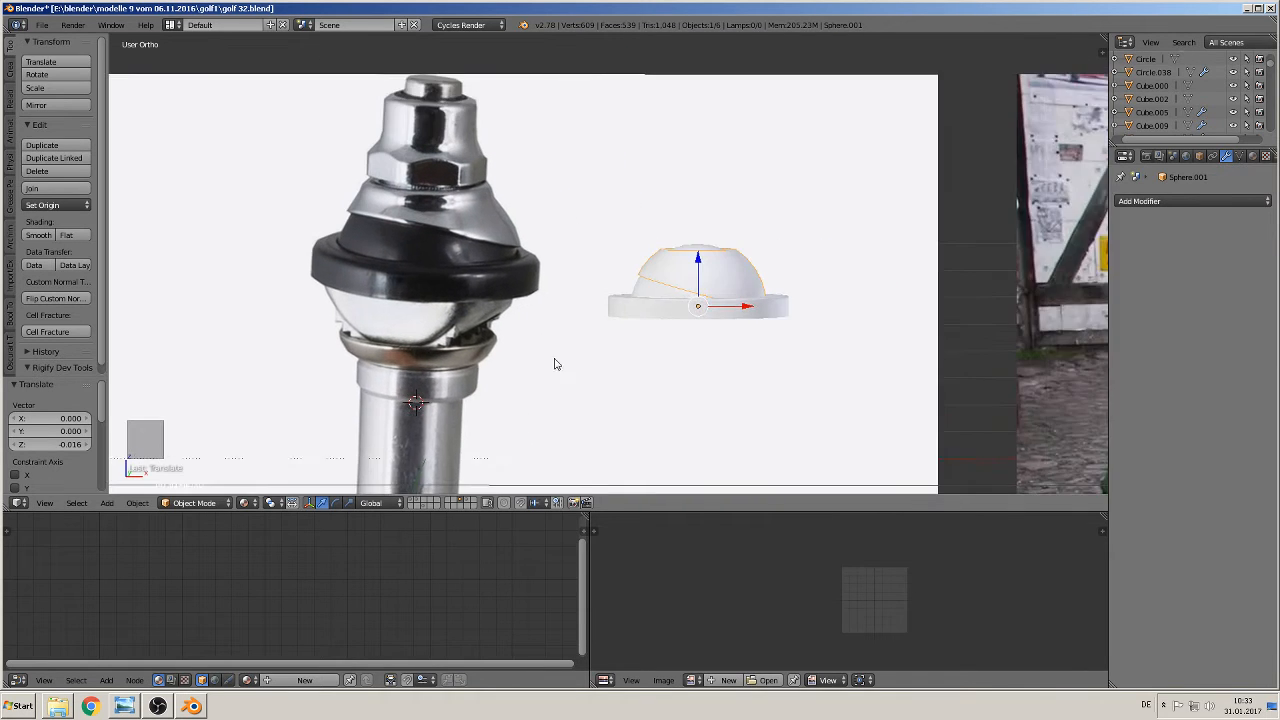
{"action": "key", "text": "s"}
{"action": "left_click", "coordinate": [825, 383]}
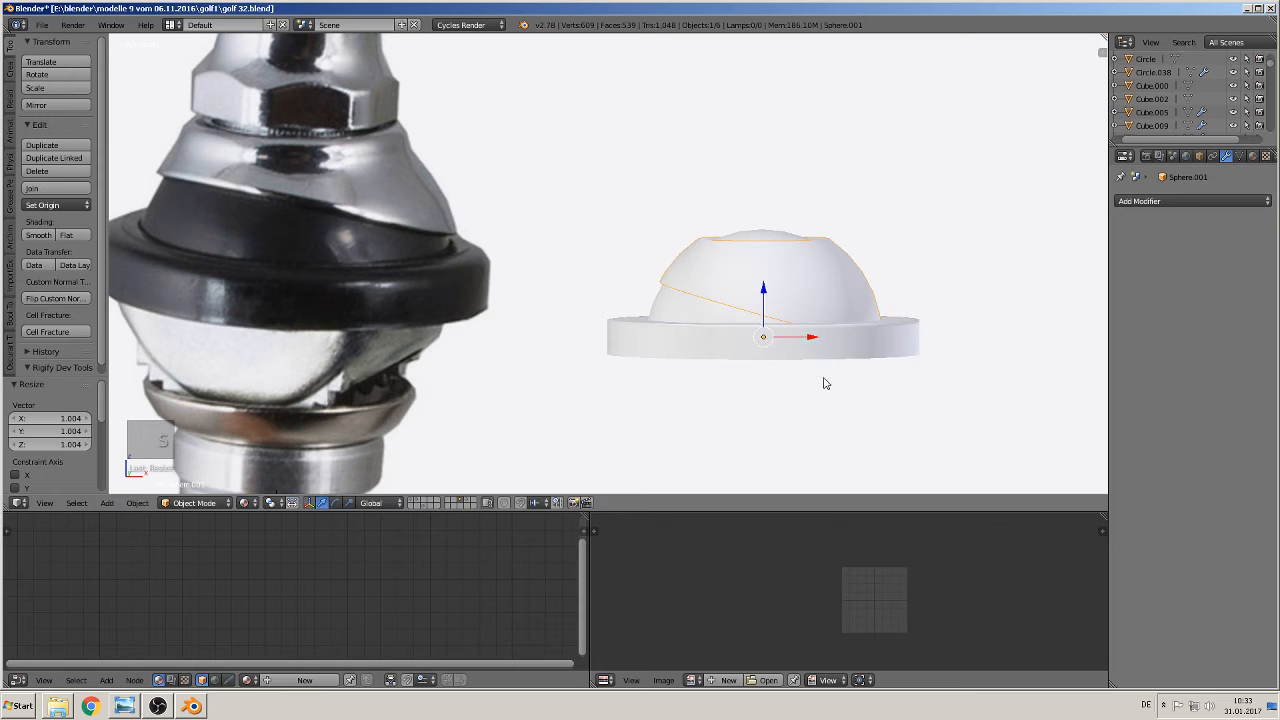
Raise the cut dome shell 0.013 along Z, scale it by 0.952, and shift it 0.001 along X to fit
{"action": "left_click_drag", "start_coordinate": [762, 294], "coordinate": [764, 278]}
{"action": "key", "text": "s"}
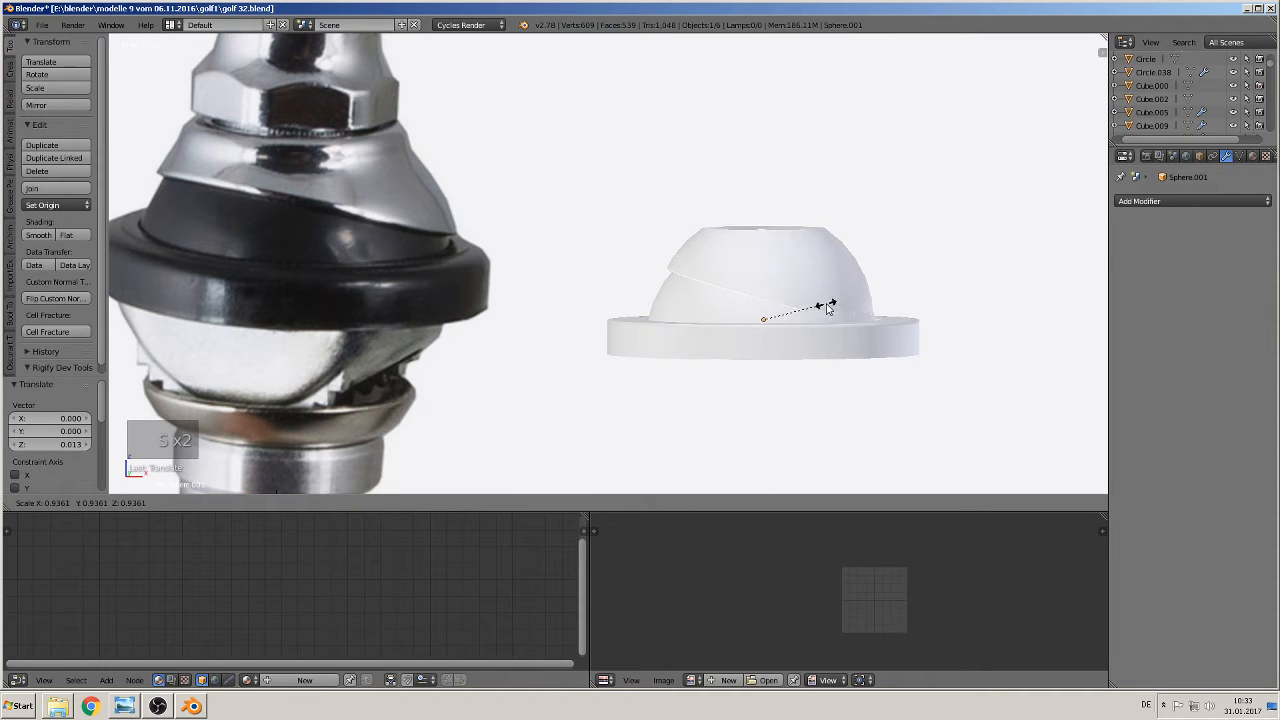
{"action": "left_click", "coordinate": [830, 316]}
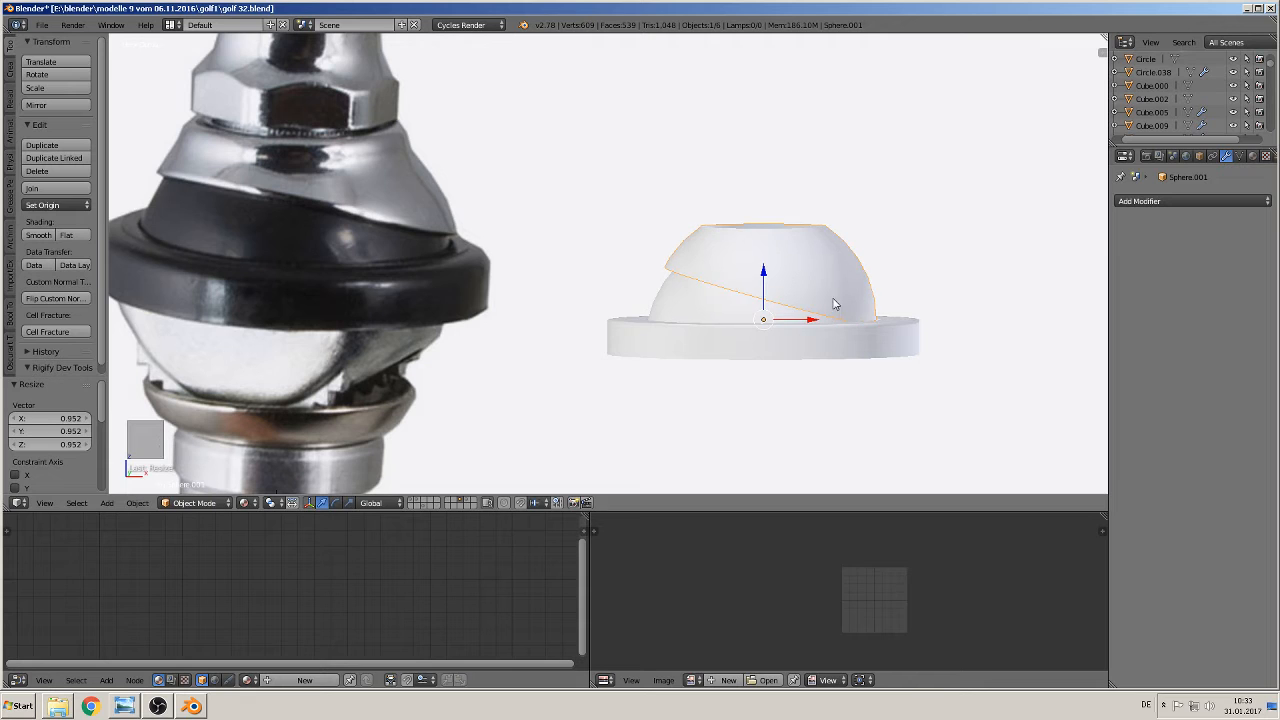
{"action": "left_click_drag", "start_coordinate": [817, 321], "coordinate": [814, 323]}
{"action": "scroll", "coordinate": [720, 340], "scroll_direction": "down", "scroll_amount": 2}
{"action": "middle_click_drag", "start_coordinate": [610, 384], "coordinate": [612, 422], "text": "shift"}
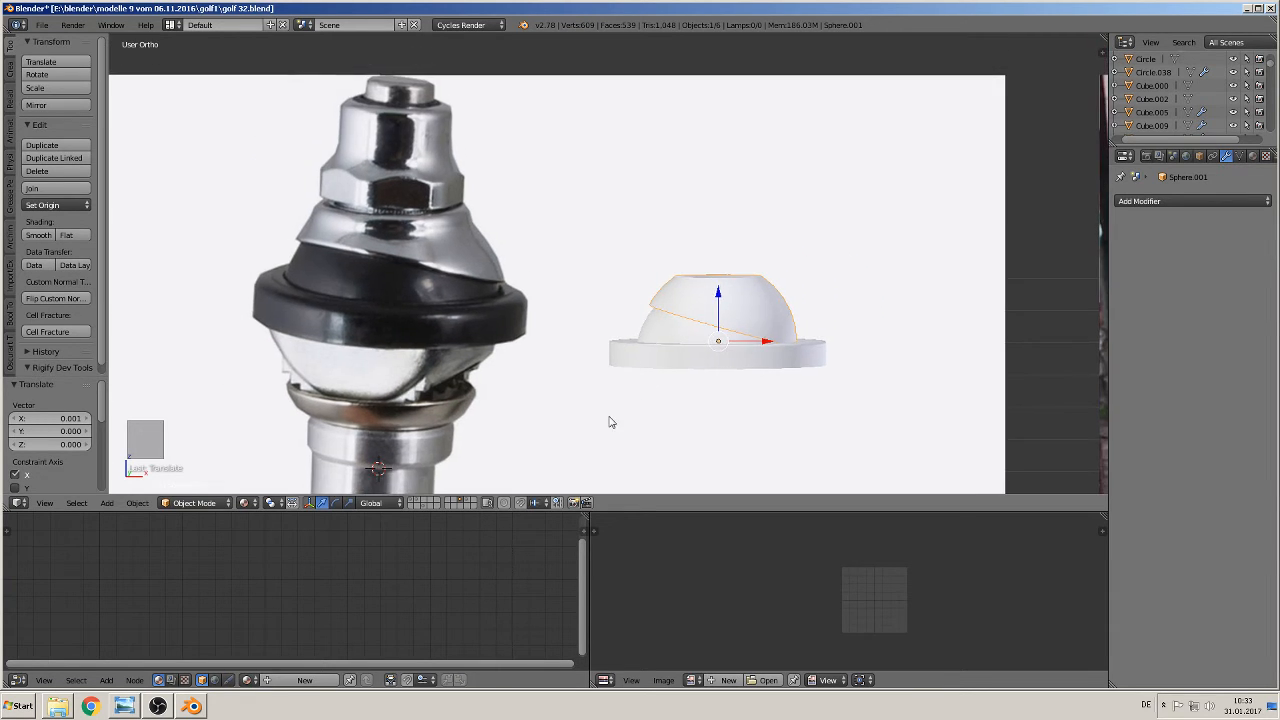
Save the current file, golf 32.blend
{"action": "left_click", "coordinate": [43, 26]}
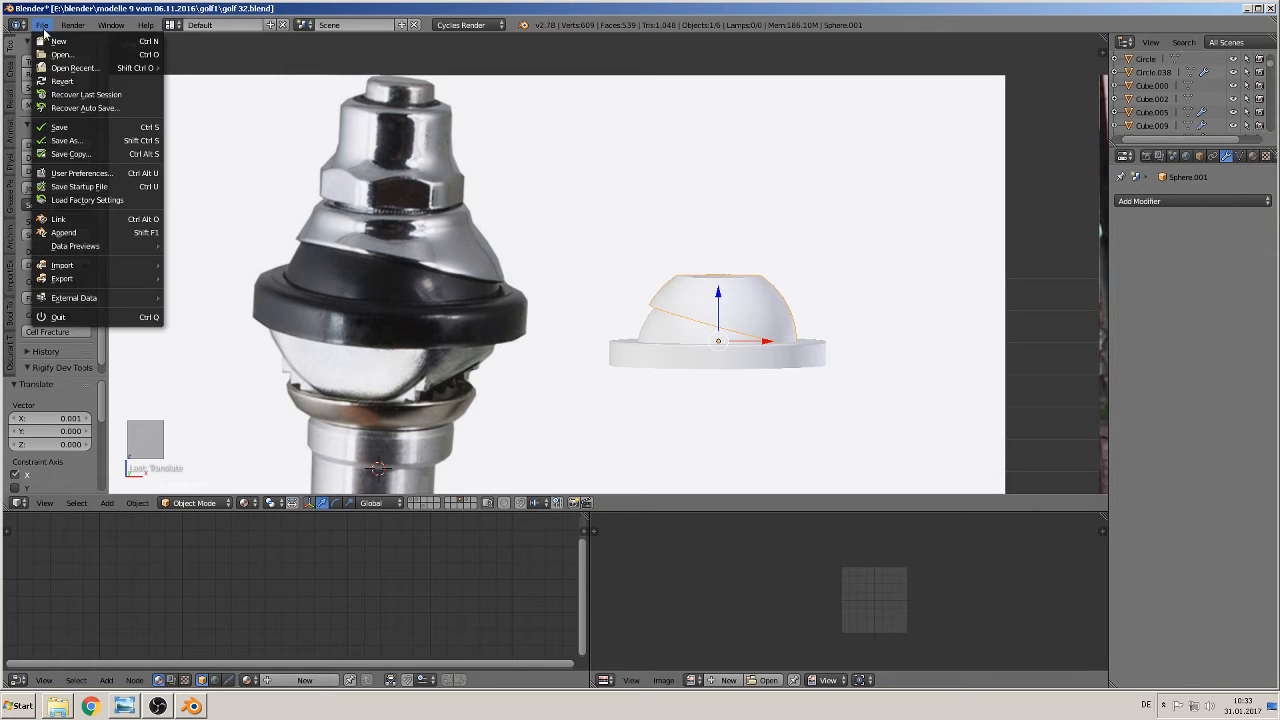
{"action": "left_click", "coordinate": [51, 129]}
{"action": "middle_click_drag", "start_coordinate": [372, 270], "coordinate": [490, 363], "text": "shift"}
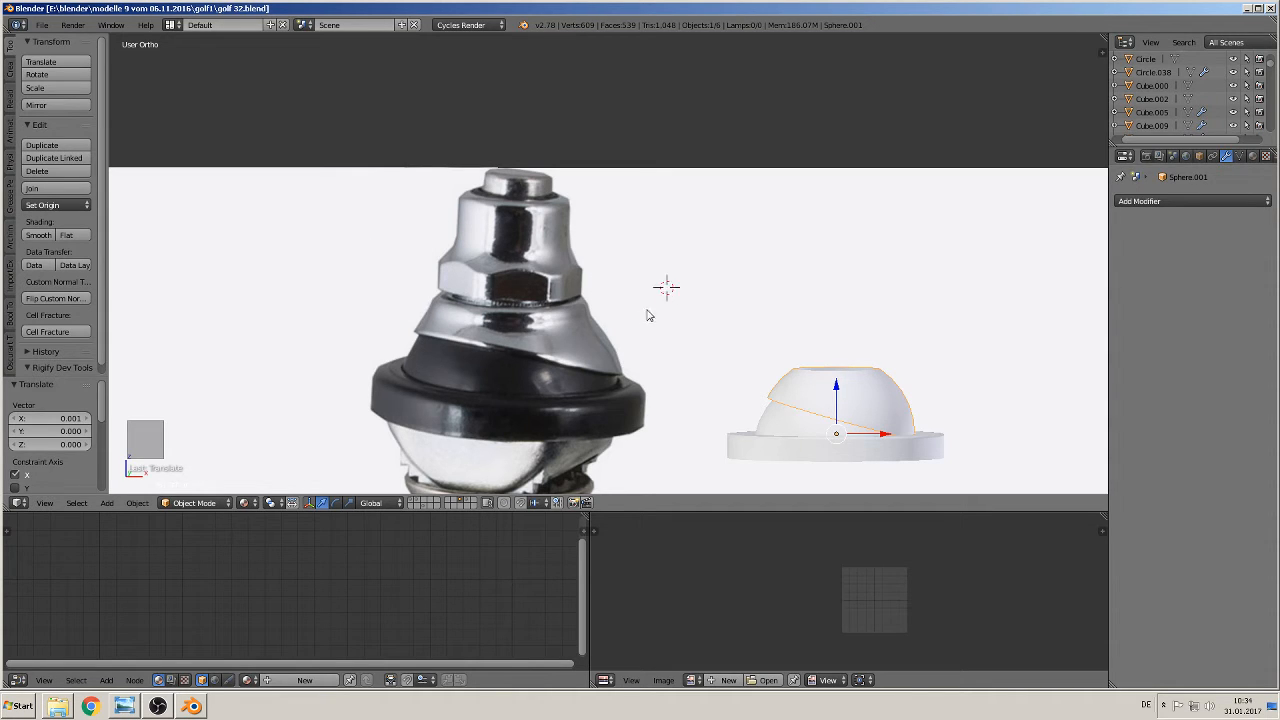
Add a cylinder with 6 vertices beside the antenna reference and scale it by 0.051
{"action": "left_click", "coordinate": [107, 503]}
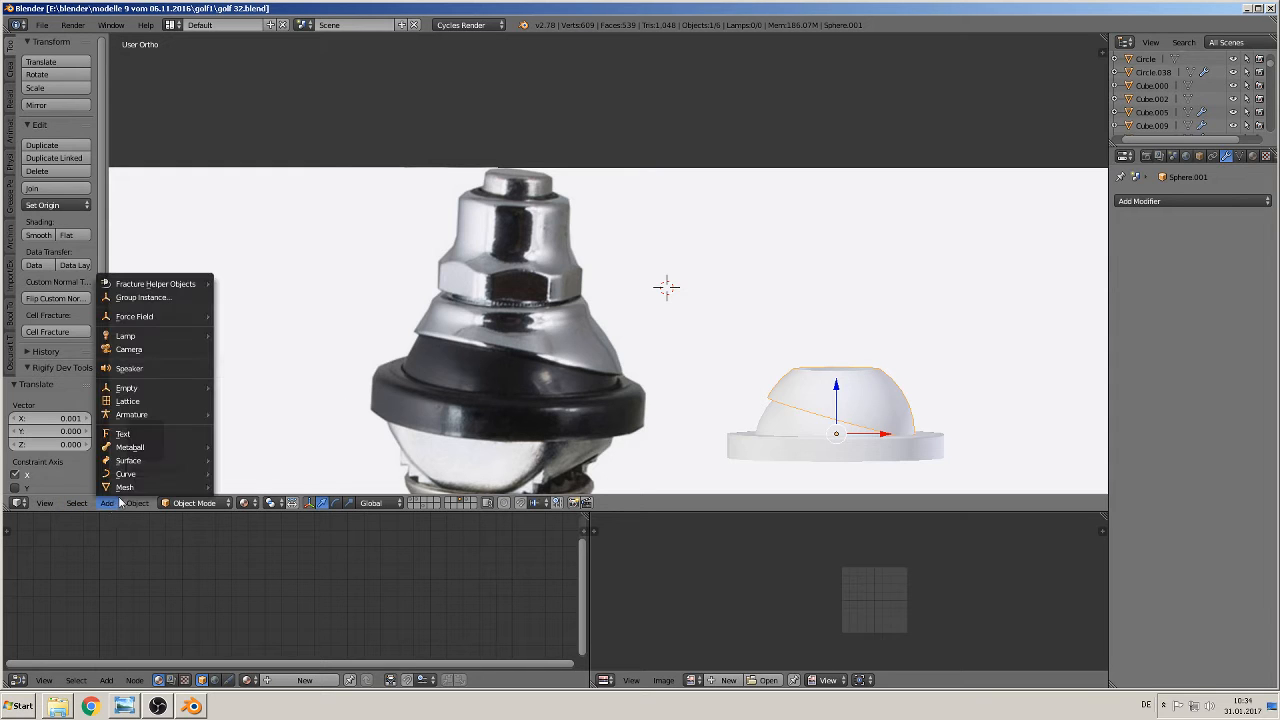
{"action": "mouse_move", "coordinate": [125, 487]}
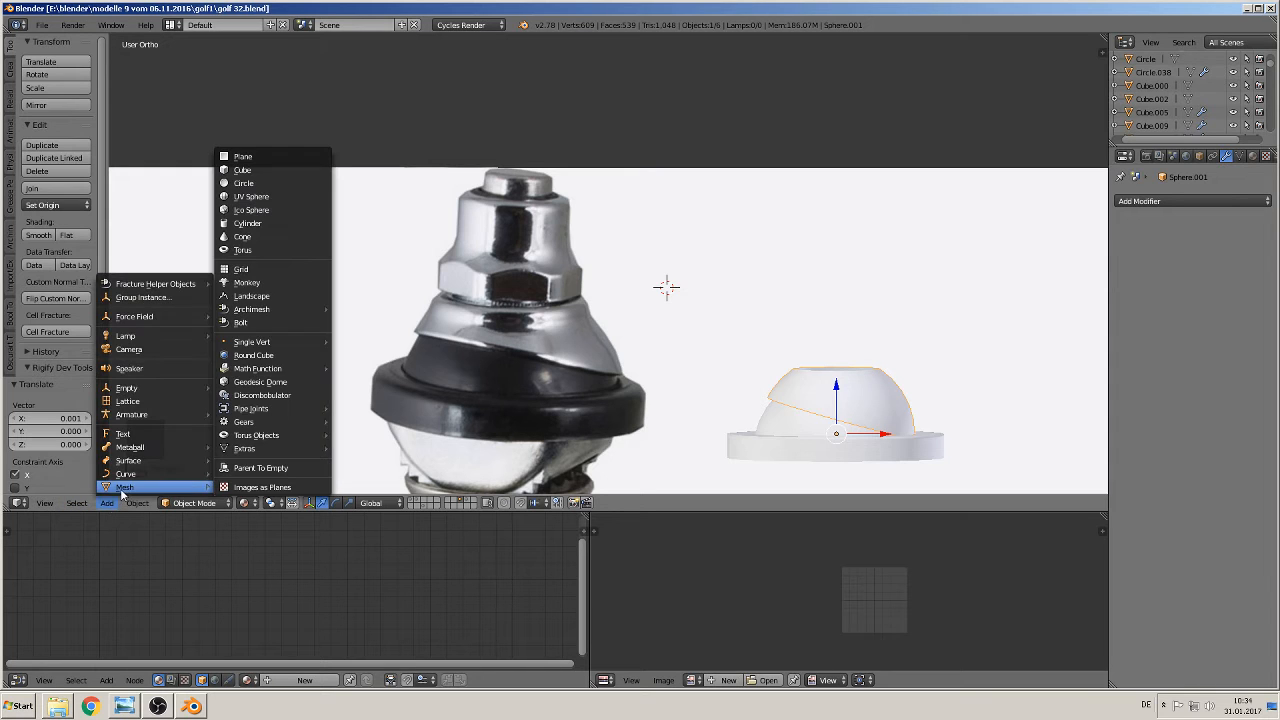
{"action": "left_click", "coordinate": [266, 226]}
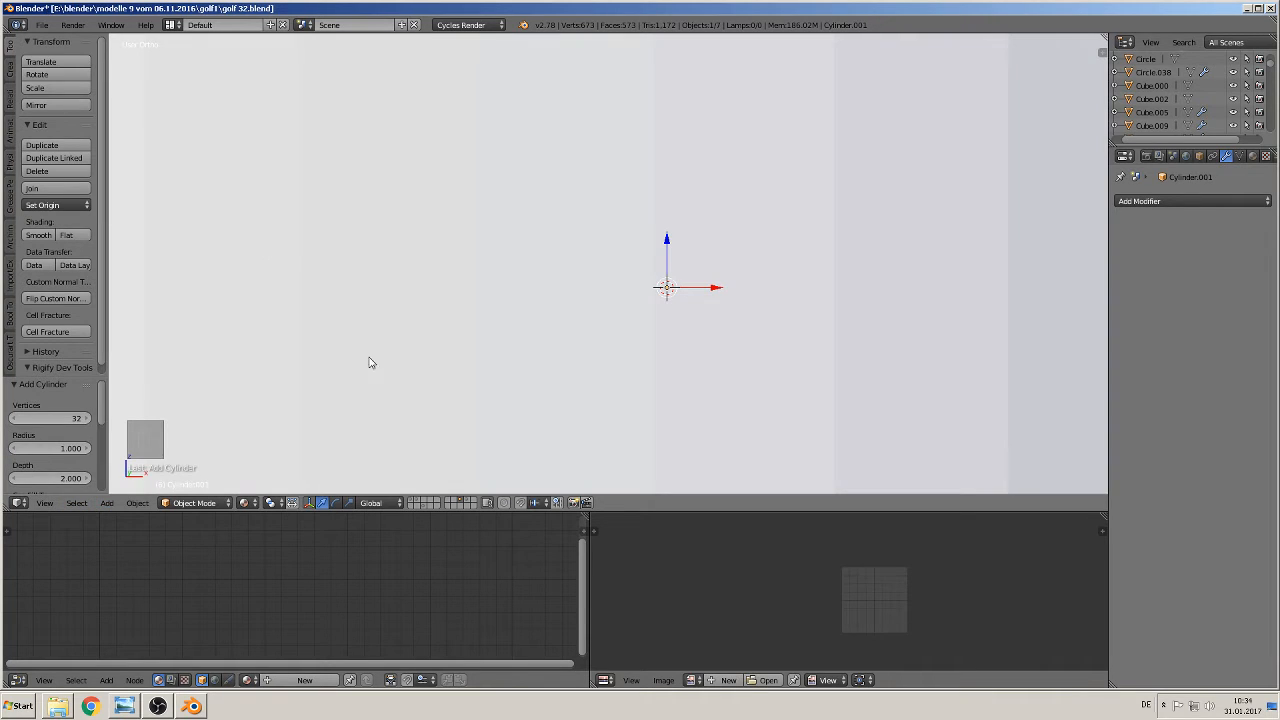
{"action": "left_click", "coordinate": [58, 416]}
{"action": "type", "text": "6"}
{"action": "key", "text": "Return"}
{"action": "key", "text": "s"}
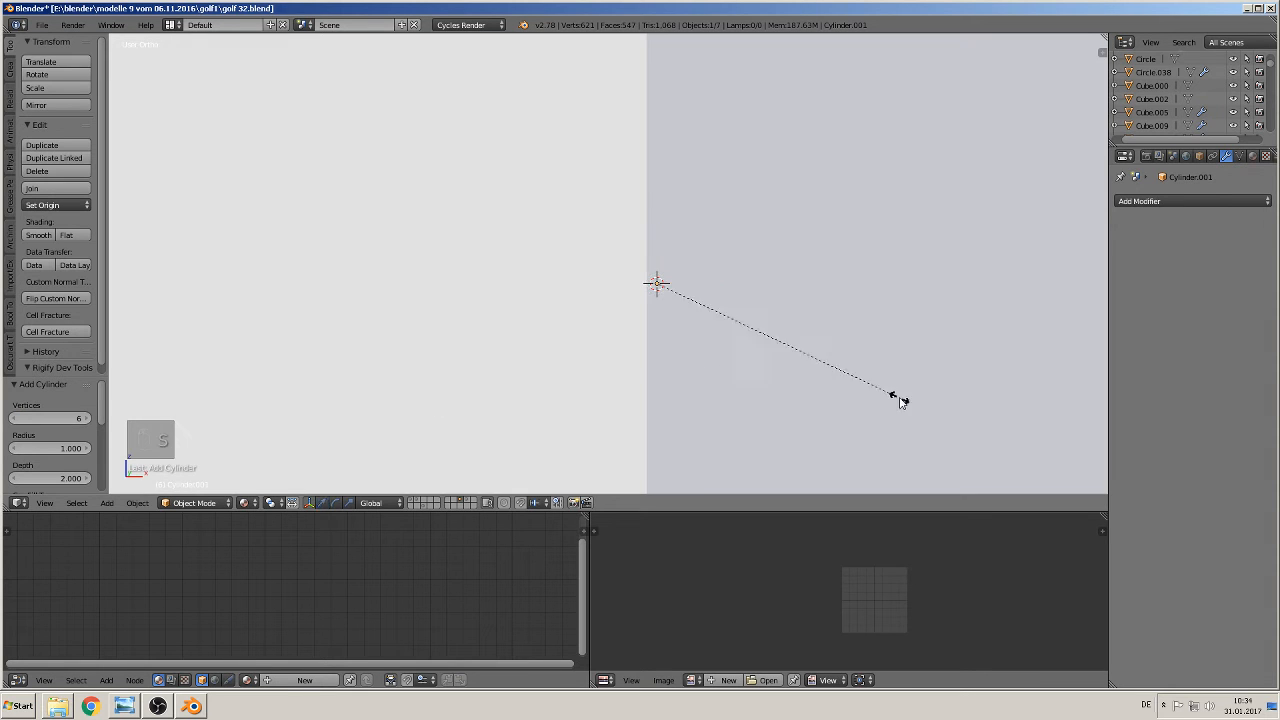
{"action": "left_click", "coordinate": [674, 289]}
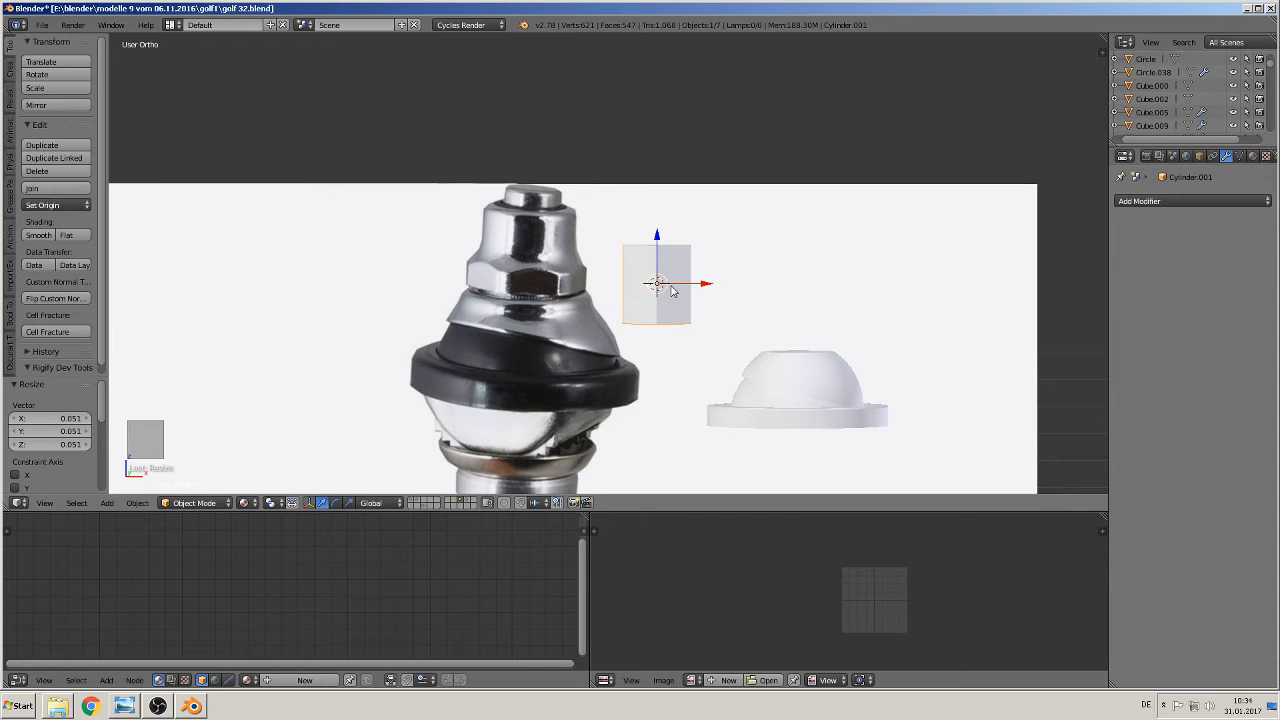
Move the hexagonal cylinder -0.119 along Y in front of the reference image and flatten it by 0.310 along Z
{"action": "middle_click_drag", "start_coordinate": [657, 335], "coordinate": [605, 418]}
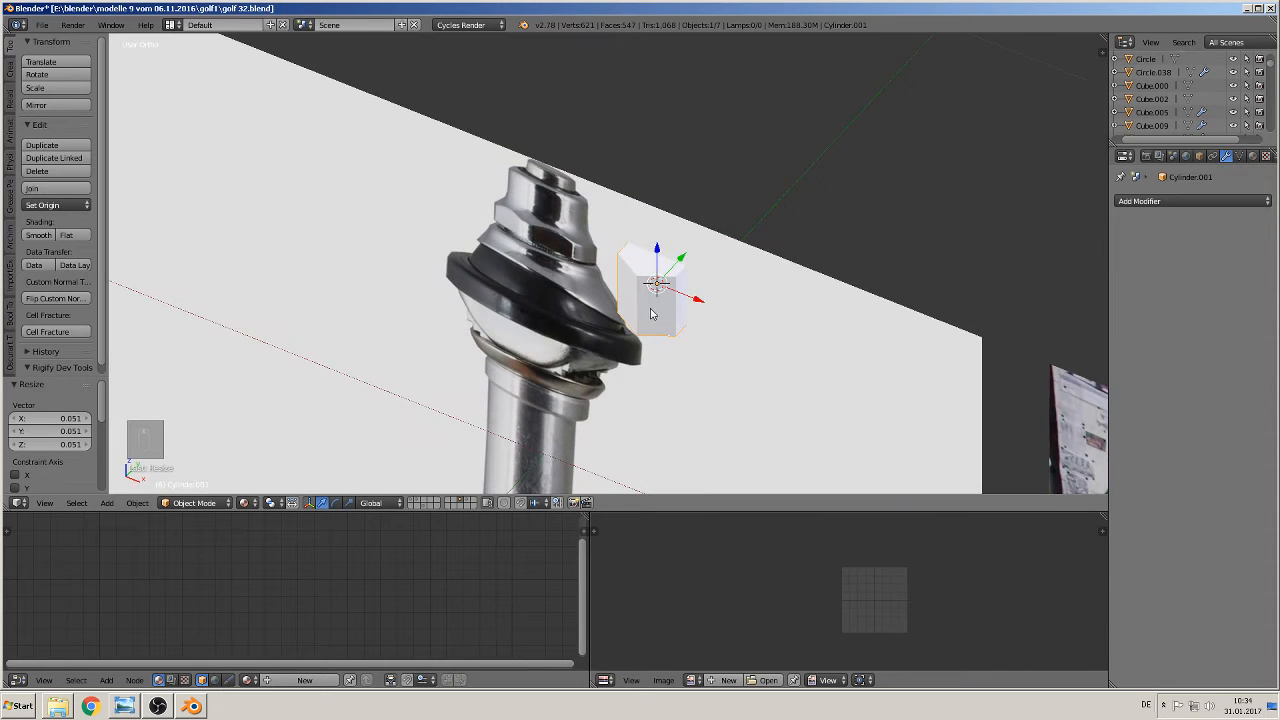
{"action": "left_click_drag", "start_coordinate": [679, 255], "coordinate": [634, 301]}
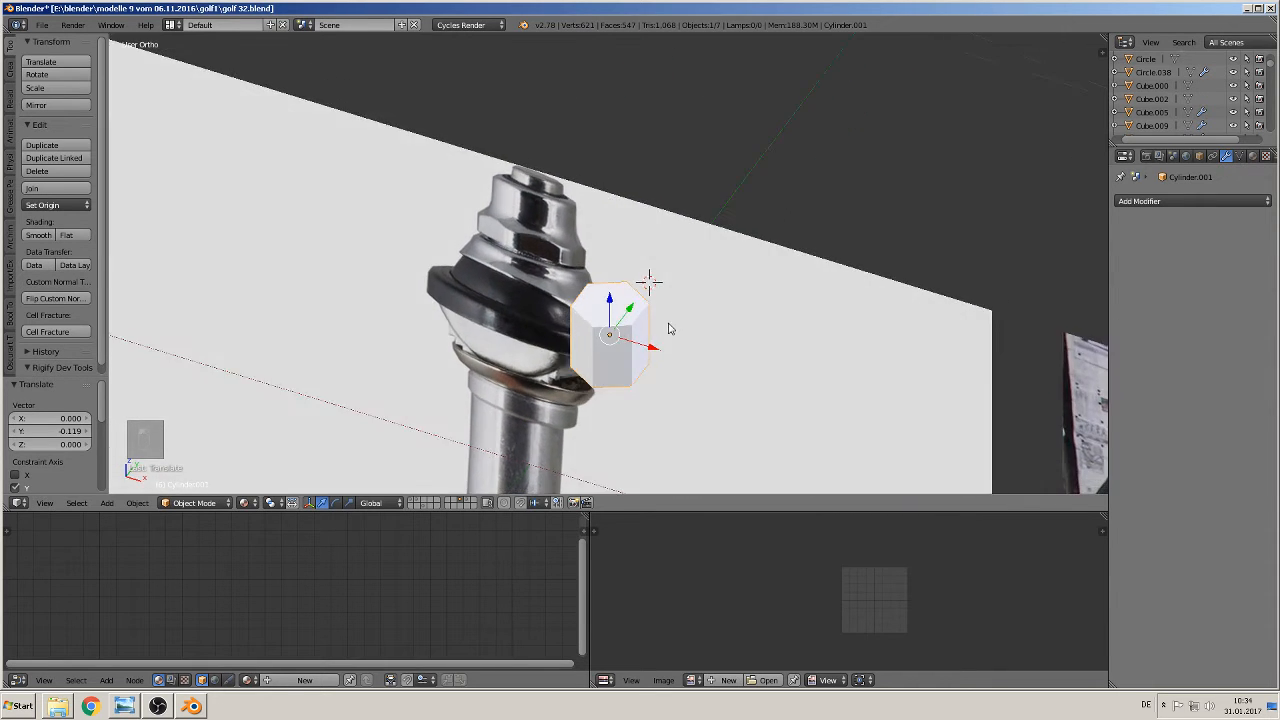
{"action": "key", "text": "KP_1"}
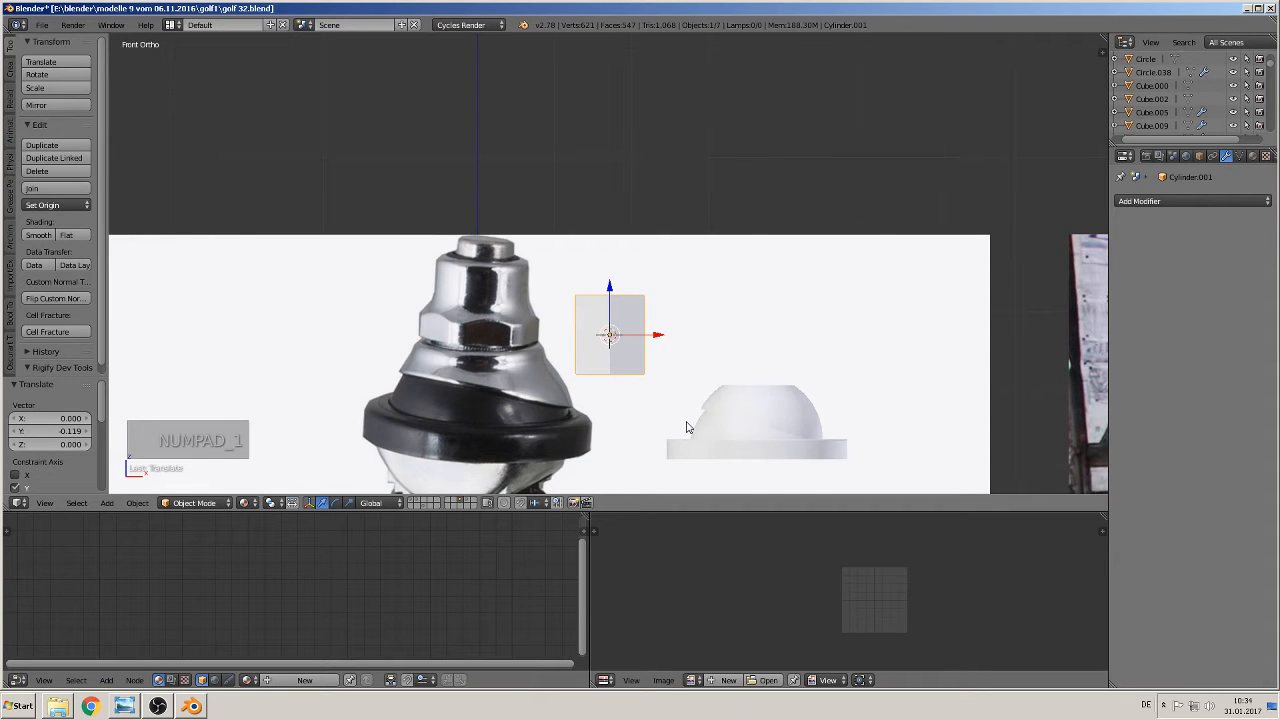
{"action": "key", "text": "s"}
{"action": "key", "text": "z"}
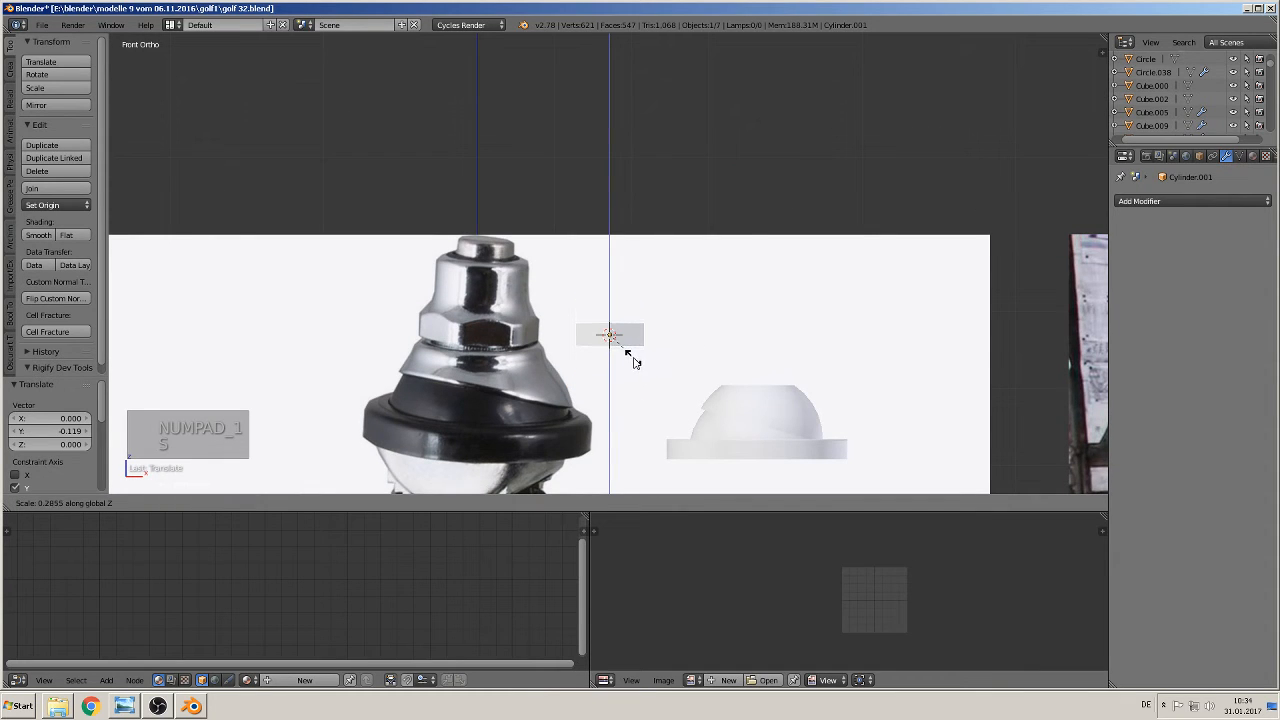
{"action": "left_click", "coordinate": [630, 362]}
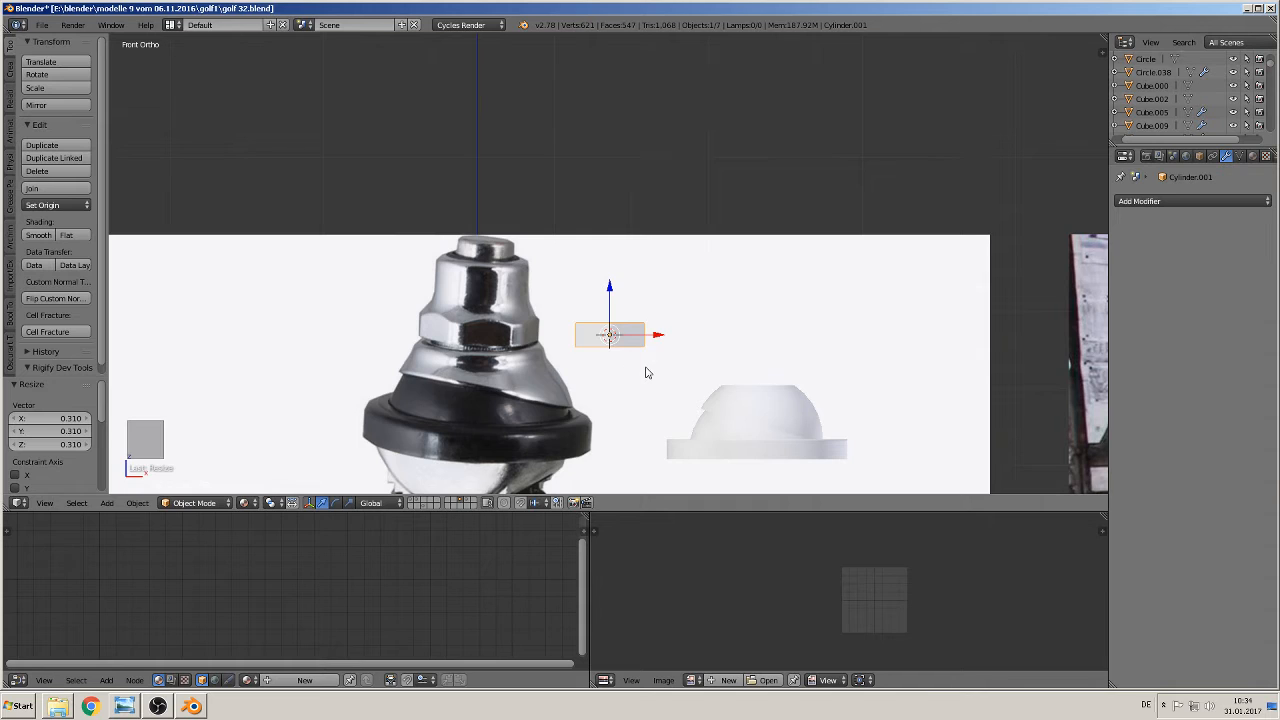
Match the hexagonal cylinder to the reference nut by scaling it 1.726 overall, 0.769 along Z, and 0.906 overall
{"action": "key", "text": "s"}
{"action": "key", "text": "x"}
{"action": "right_click", "coordinate": [649, 371]}
{"action": "key", "text": "s"}
{"action": "left_click", "coordinate": [692, 377]}
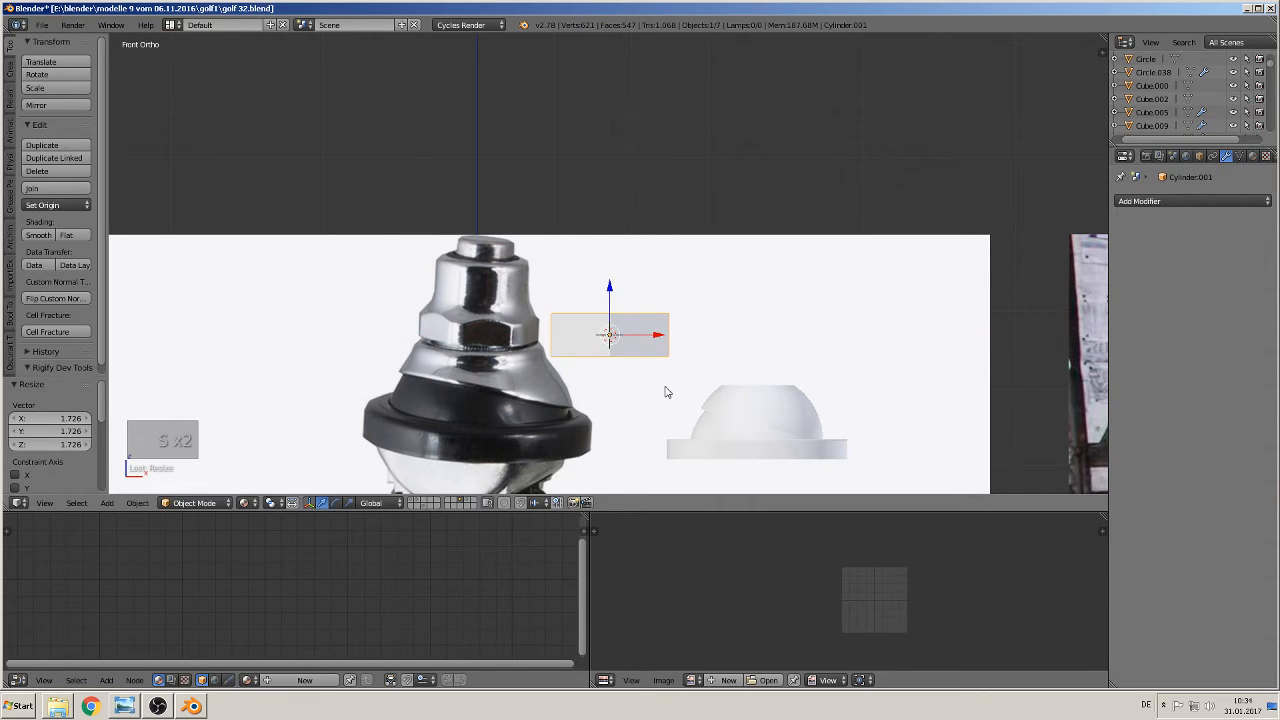
{"action": "key", "text": "s"}
{"action": "key", "text": "z"}
{"action": "left_click", "coordinate": [655, 380]}
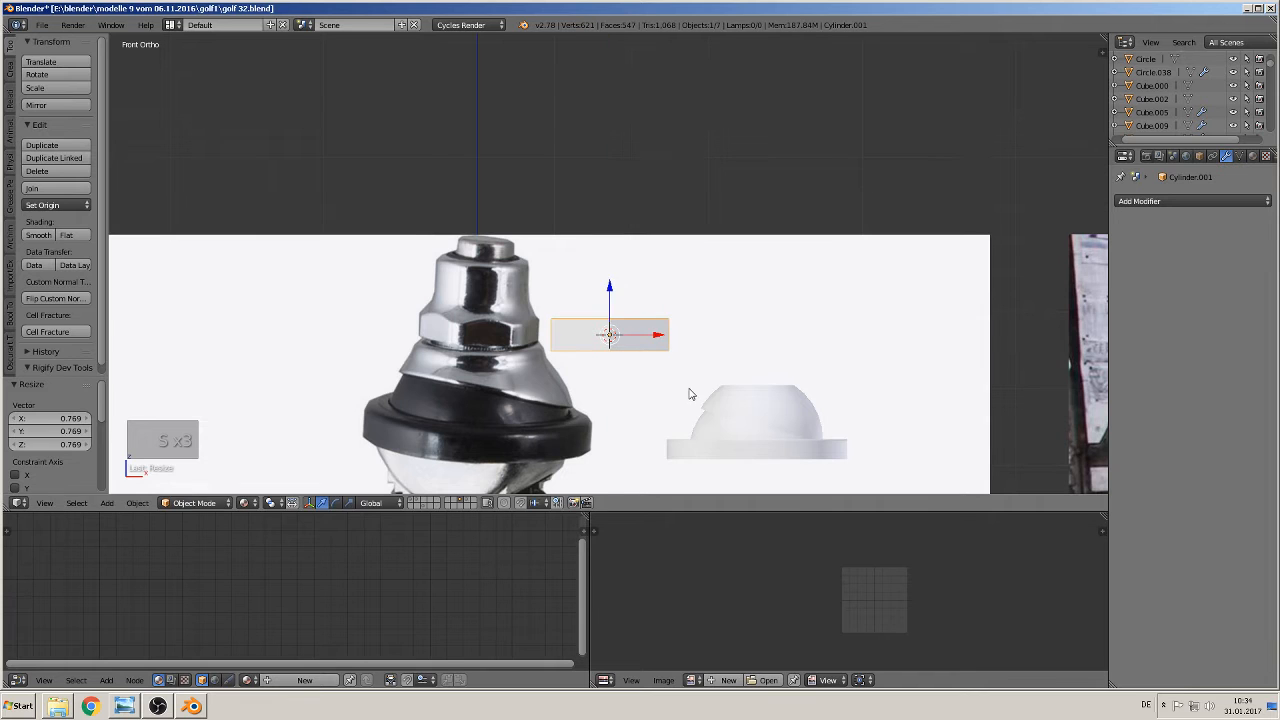
{"action": "key", "text": "s"}
{"action": "left_click", "coordinate": [680, 391]}
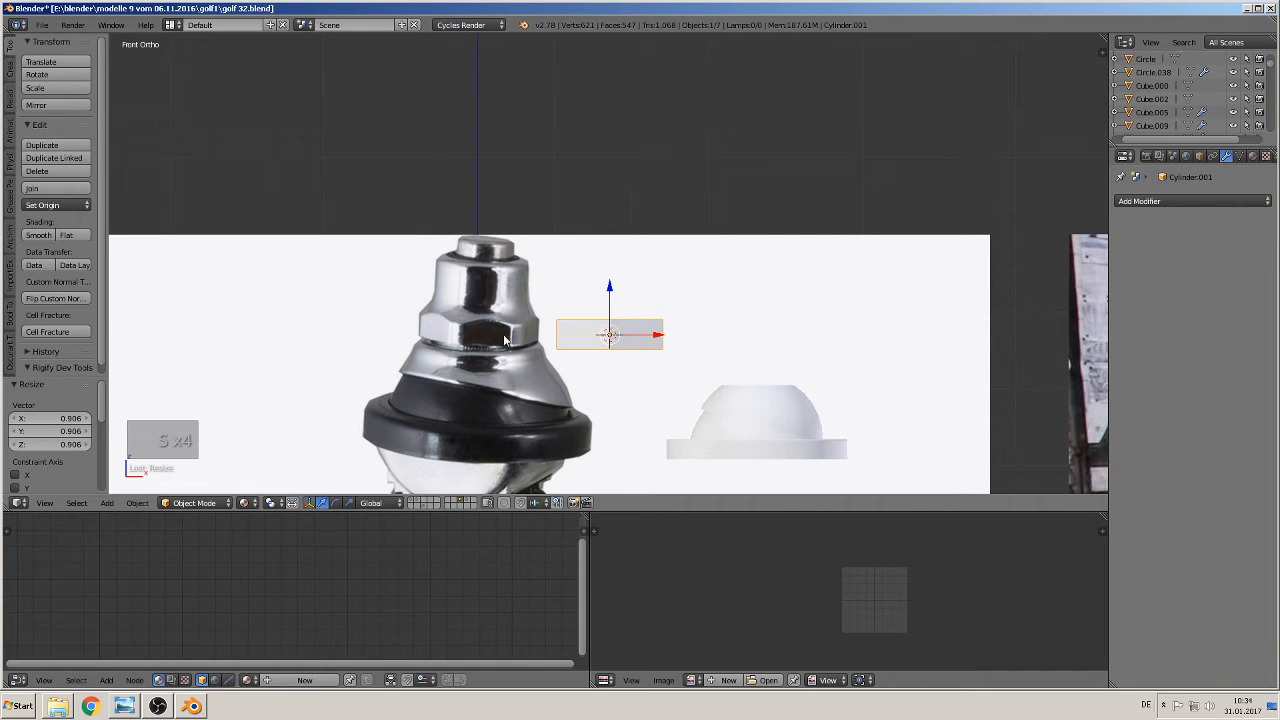
Position the hexagonal cylinder above the dome, shifting it along X, -0.051 along Z, and -0.530 along Y
{"action": "middle_click_drag", "start_coordinate": [599, 367], "coordinate": [632, 413]}
{"action": "key", "text": "KP_1"}
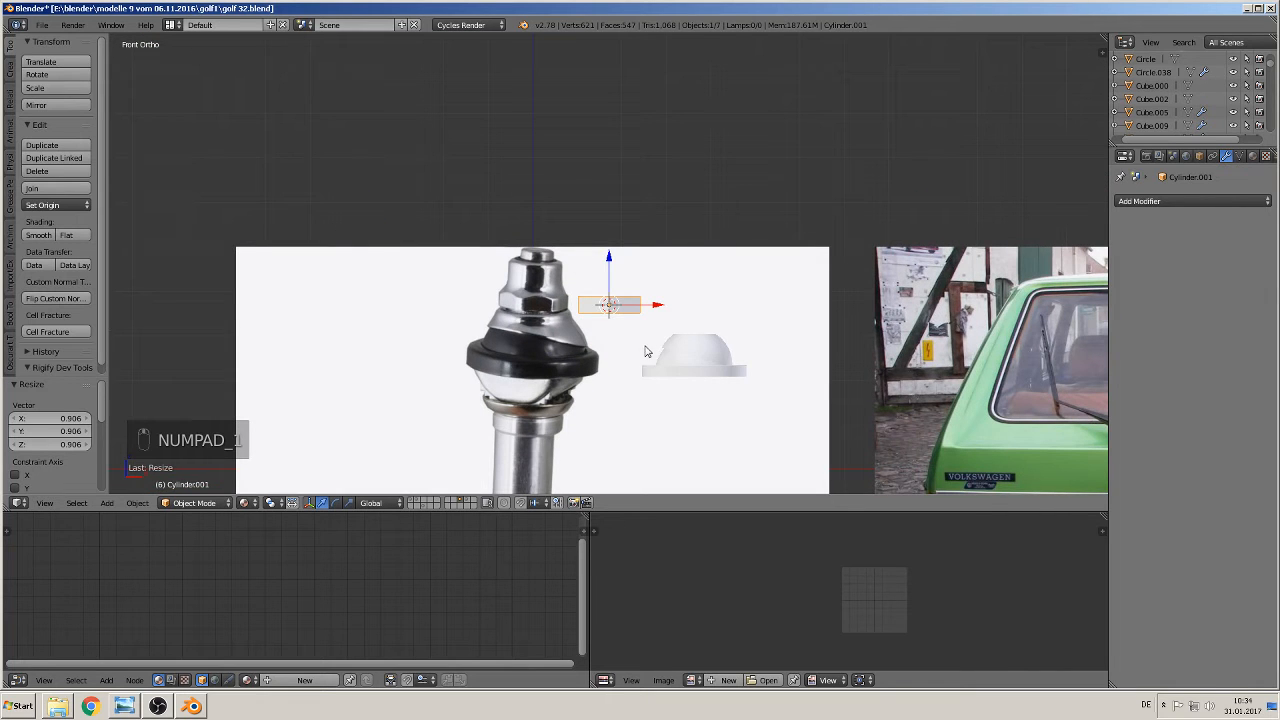
{"action": "left_click_drag", "start_coordinate": [649, 313], "coordinate": [737, 314]}
{"action": "left_click_drag", "start_coordinate": [697, 268], "coordinate": [697, 292]}
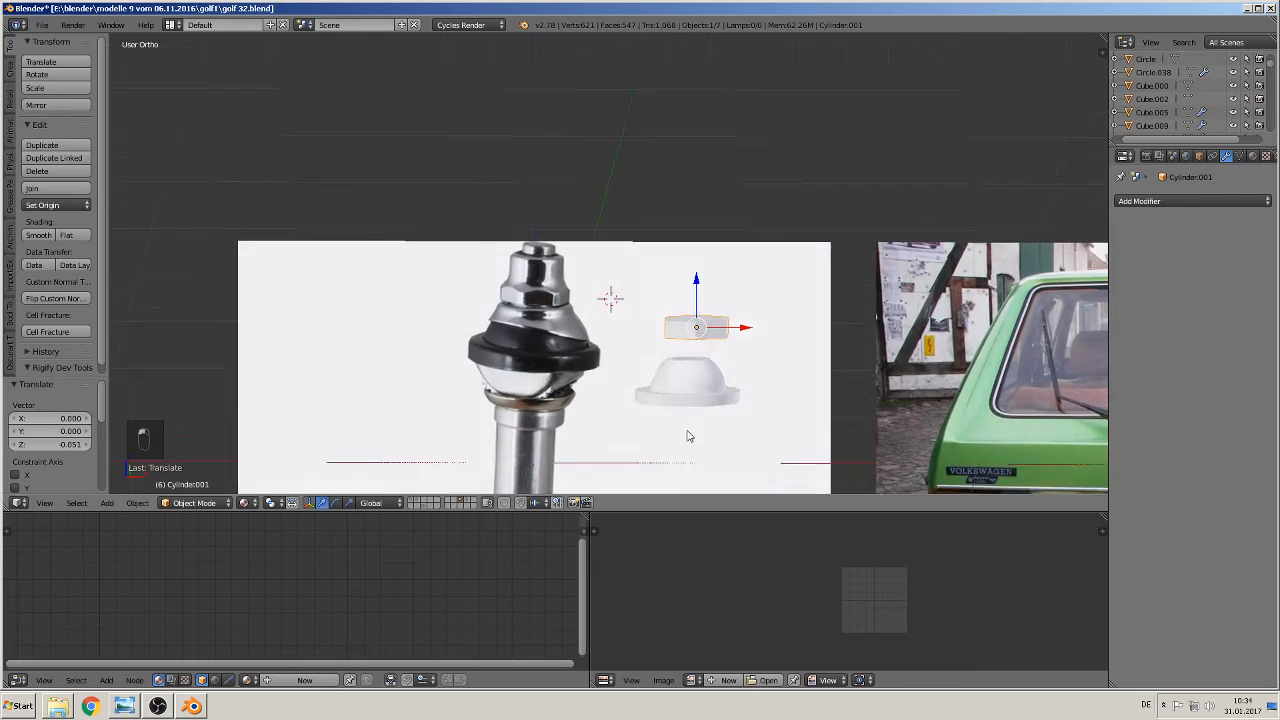
{"action": "middle_click_drag", "start_coordinate": [689, 437], "coordinate": [590, 462]}
{"action": "left_click_drag", "start_coordinate": [727, 312], "coordinate": [580, 392]}
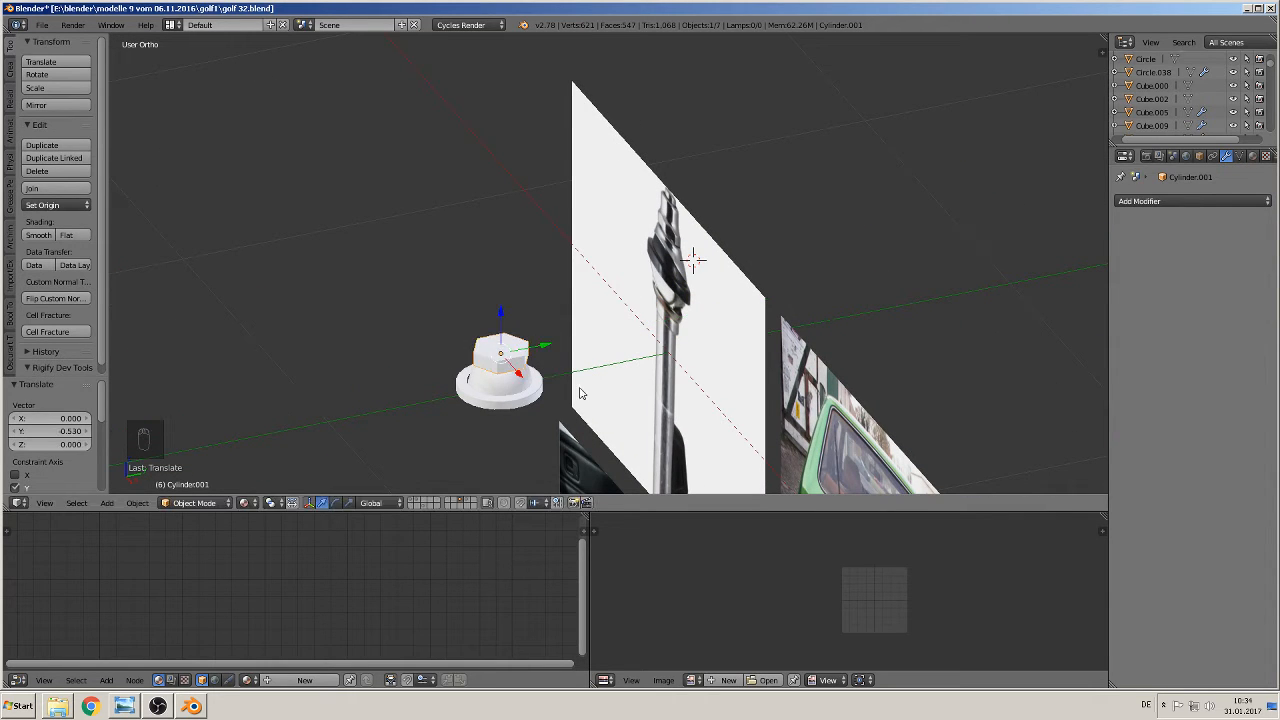
Shrink the hexagonal cylinder by 0.713 and slightly further to fit the dome's top opening, and lower it 0.003 along Z
{"action": "key", "text": "s"}
{"action": "left_click", "coordinate": [535, 398]}
{"action": "scroll", "coordinate": [535, 398], "scroll_direction": "up", "scroll_amount": 6}
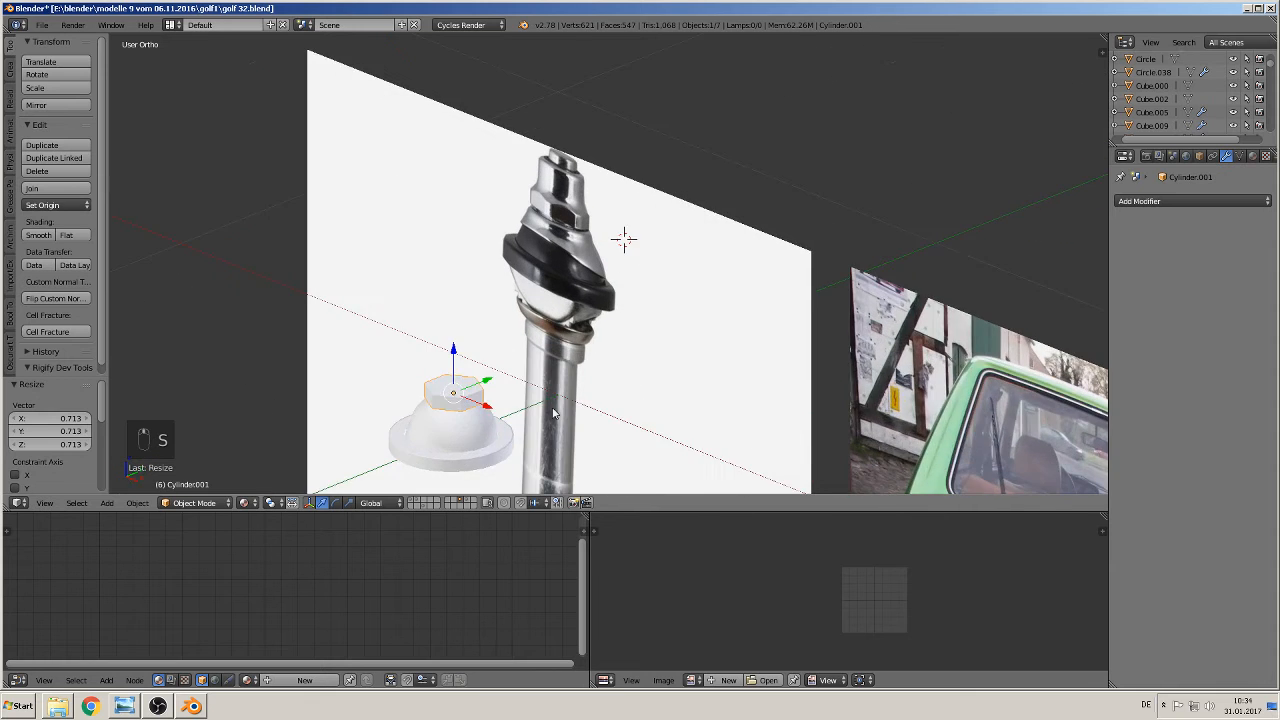
{"action": "scroll", "coordinate": [560, 328], "scroll_direction": "up", "scroll_amount": 2}
{"action": "middle_click_drag", "start_coordinate": [467, 373], "coordinate": [428, 345]}
{"action": "key", "text": "s"}
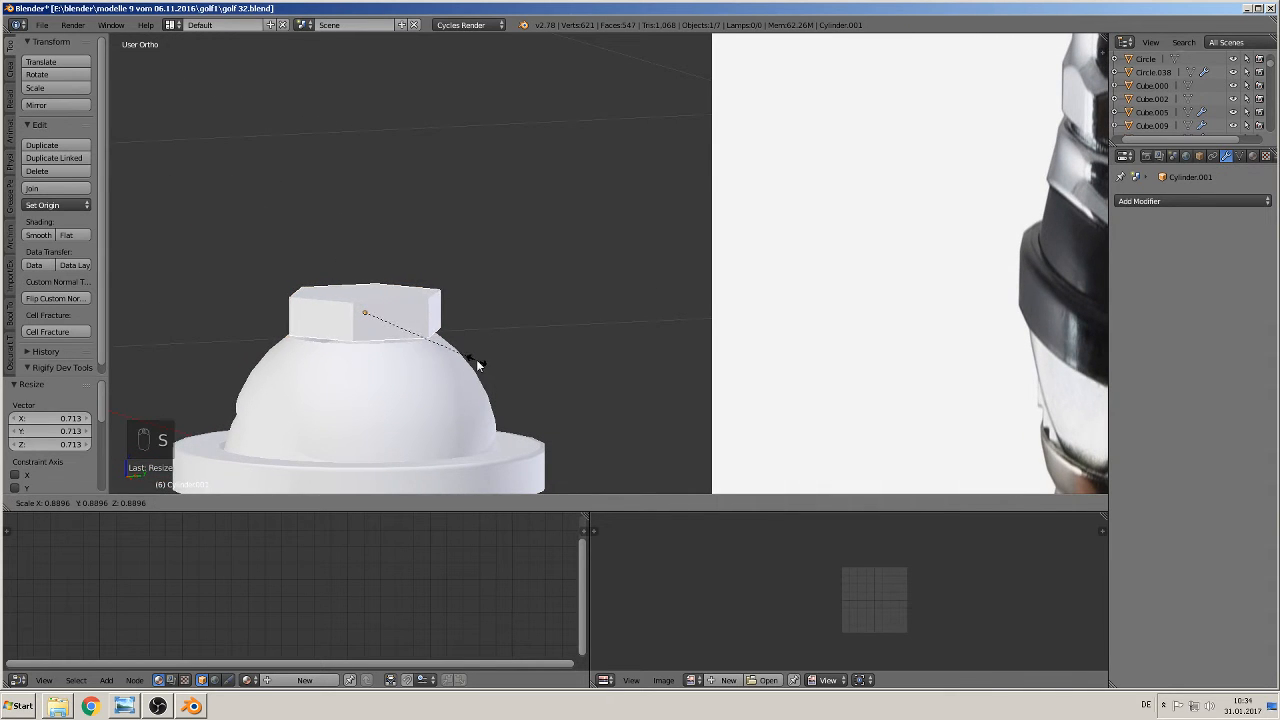
{"action": "left_click", "coordinate": [416, 341]}
{"action": "left_click_drag", "start_coordinate": [409, 316], "coordinate": [403, 308]}
{"action": "left_click_drag", "start_coordinate": [368, 268], "coordinate": [366, 274]}
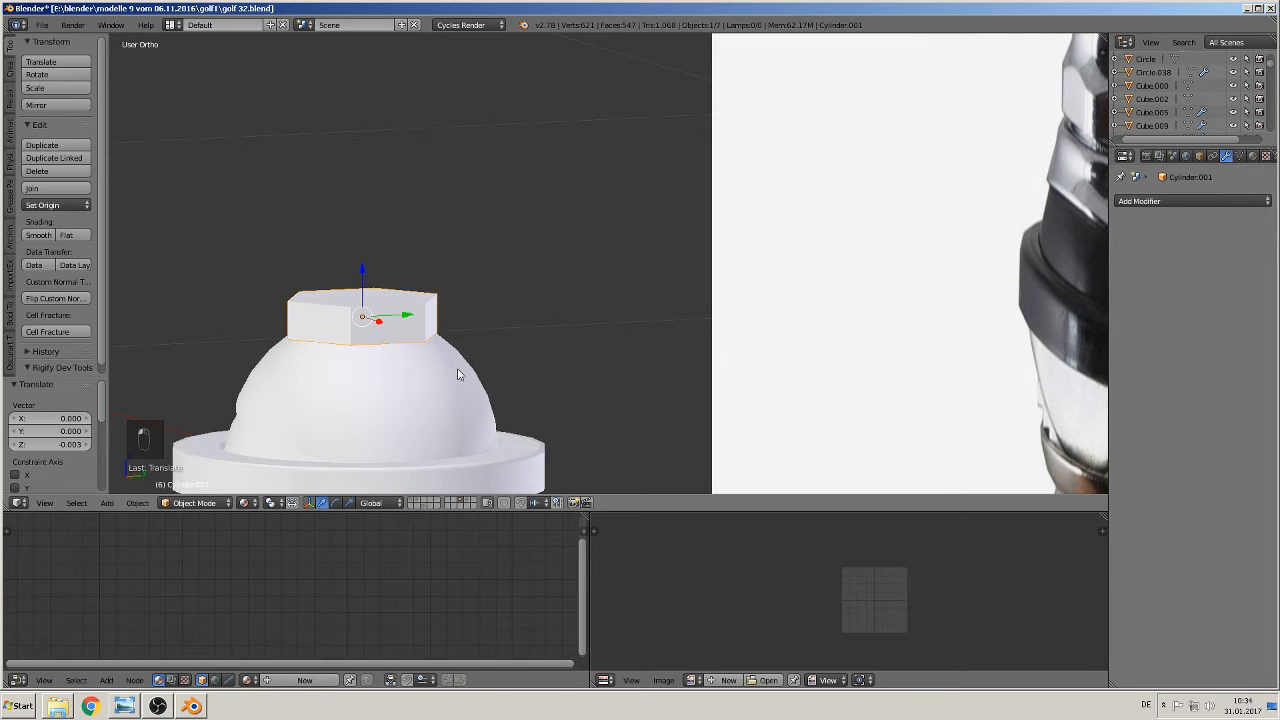
Center the hexagonal cylinder on the dome in front view with a small -X shift, and lower it 0.001 along Z
{"action": "key", "text": "shift+z"}
{"action": "key", "text": "shift+z"}
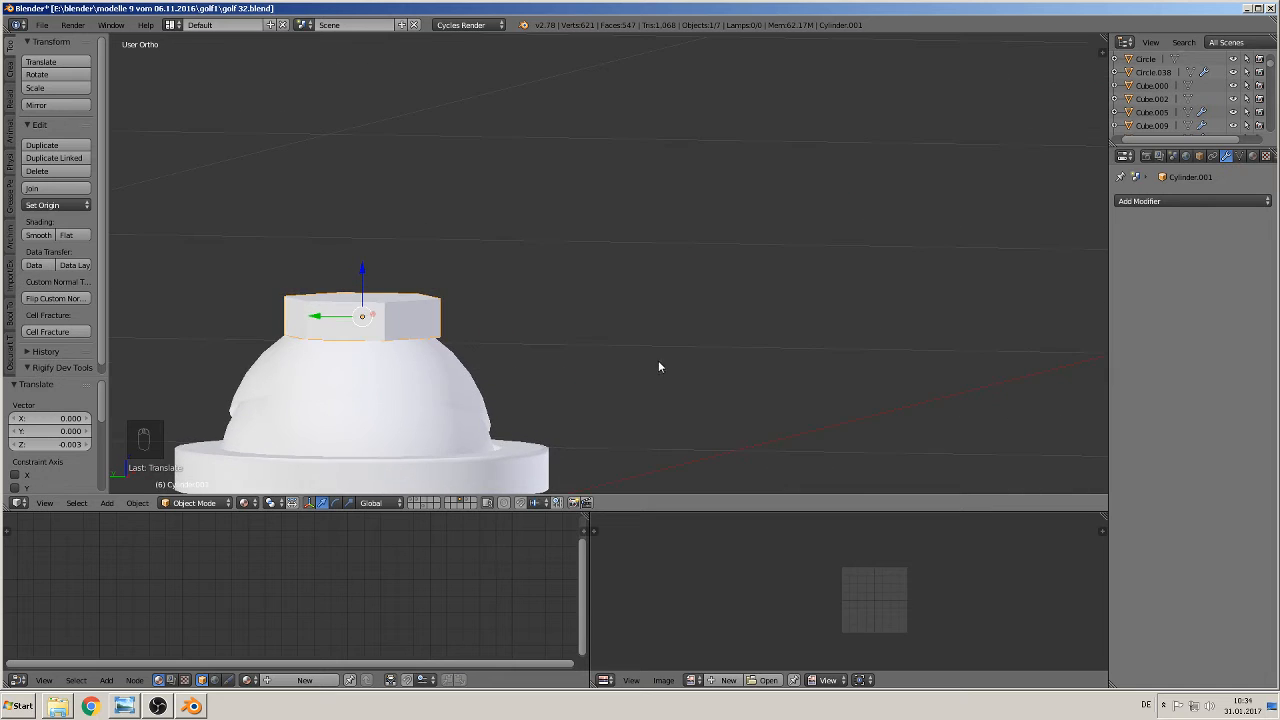
{"action": "key", "text": "shift+z"}
{"action": "key", "text": "KP_1"}
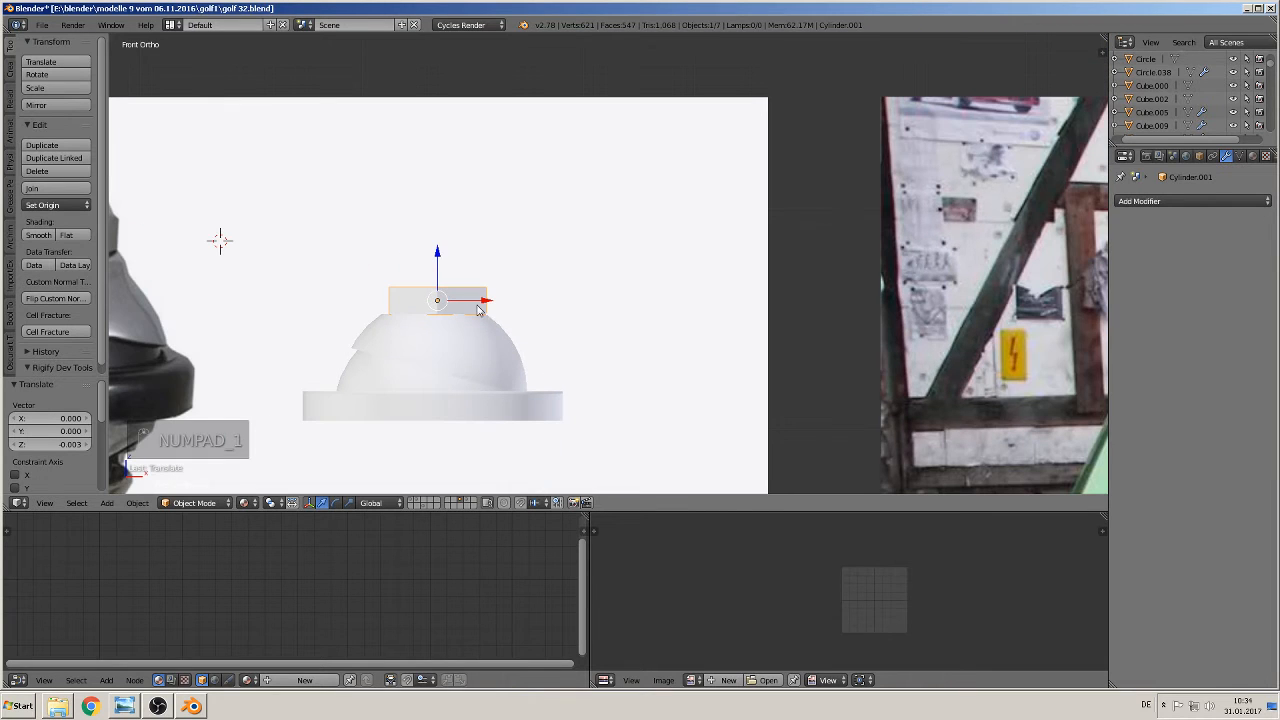
{"action": "left_click_drag", "start_coordinate": [482, 304], "coordinate": [477, 303]}
{"action": "left_click_drag", "start_coordinate": [431, 257], "coordinate": [422, 261]}
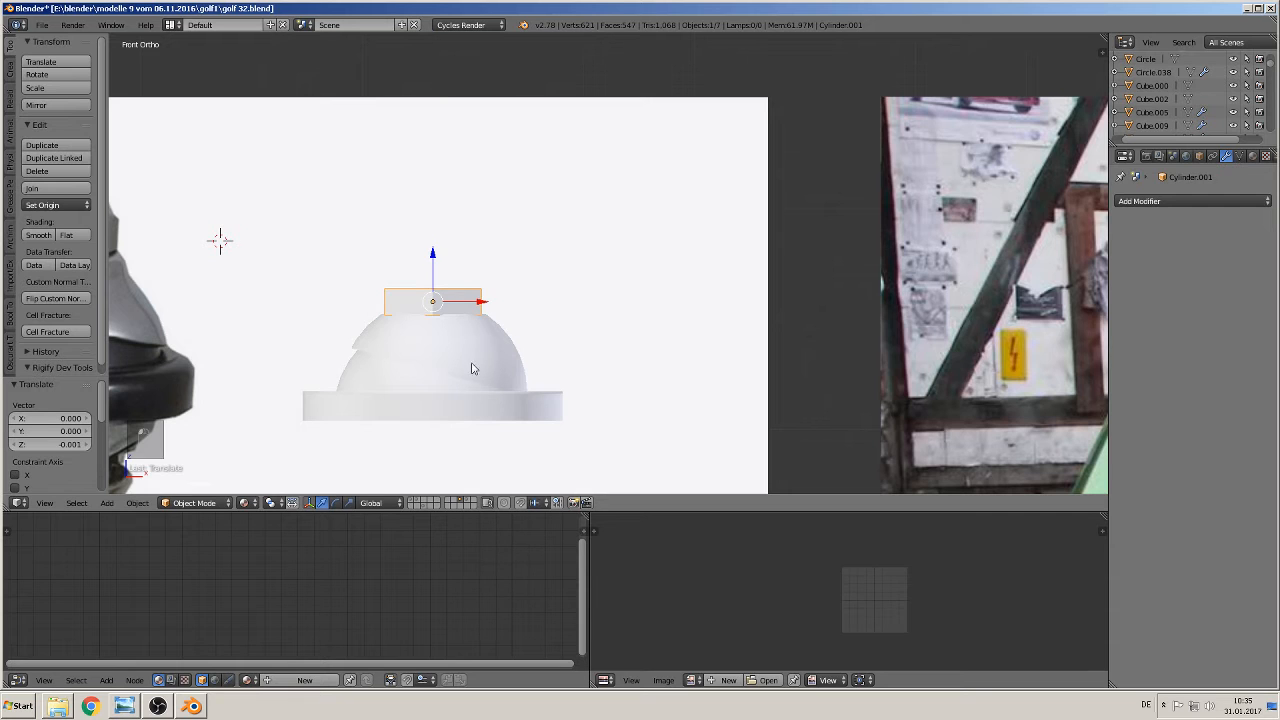
Add a cylinder with 24 vertices at the 3D cursor beside the top of the antenna reference
{"action": "scroll", "coordinate": [407, 374], "scroll_direction": "down", "scroll_amount": 3}
{"action": "scroll", "coordinate": [414, 371], "scroll_direction": "up", "scroll_amount": 1}
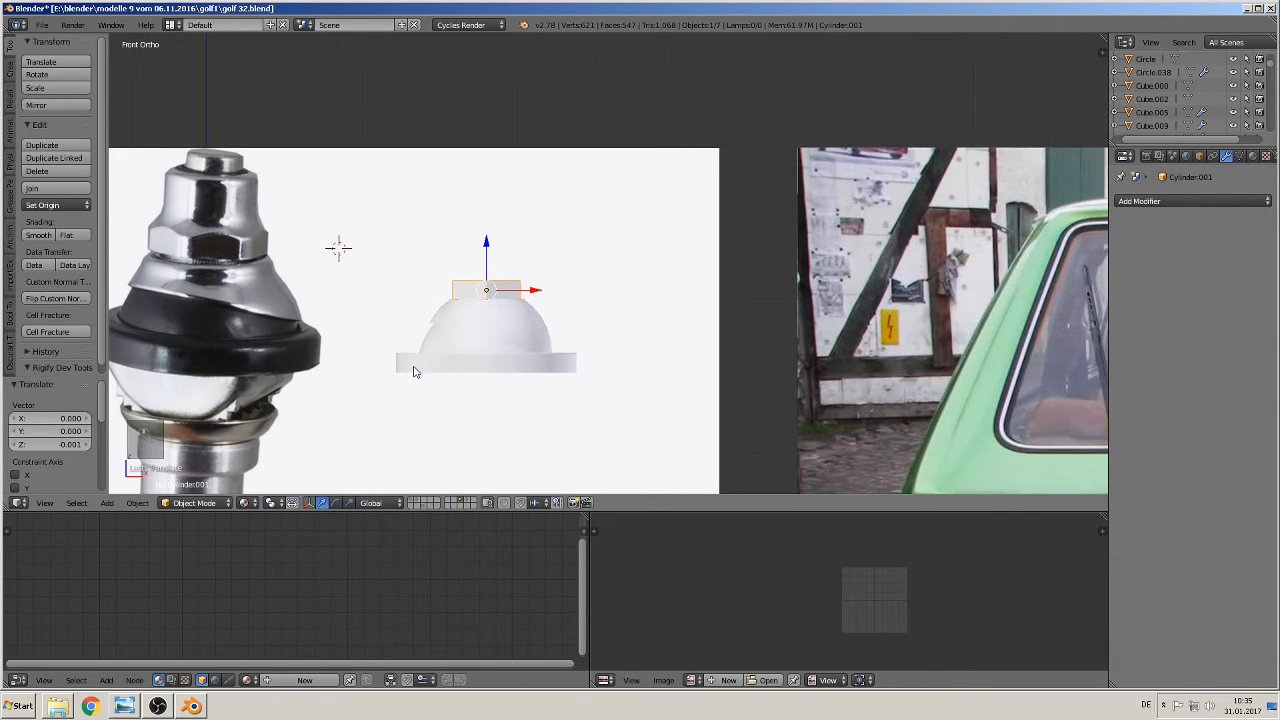
{"action": "middle_click_drag", "start_coordinate": [343, 273], "coordinate": [441, 306], "text": "shift"}
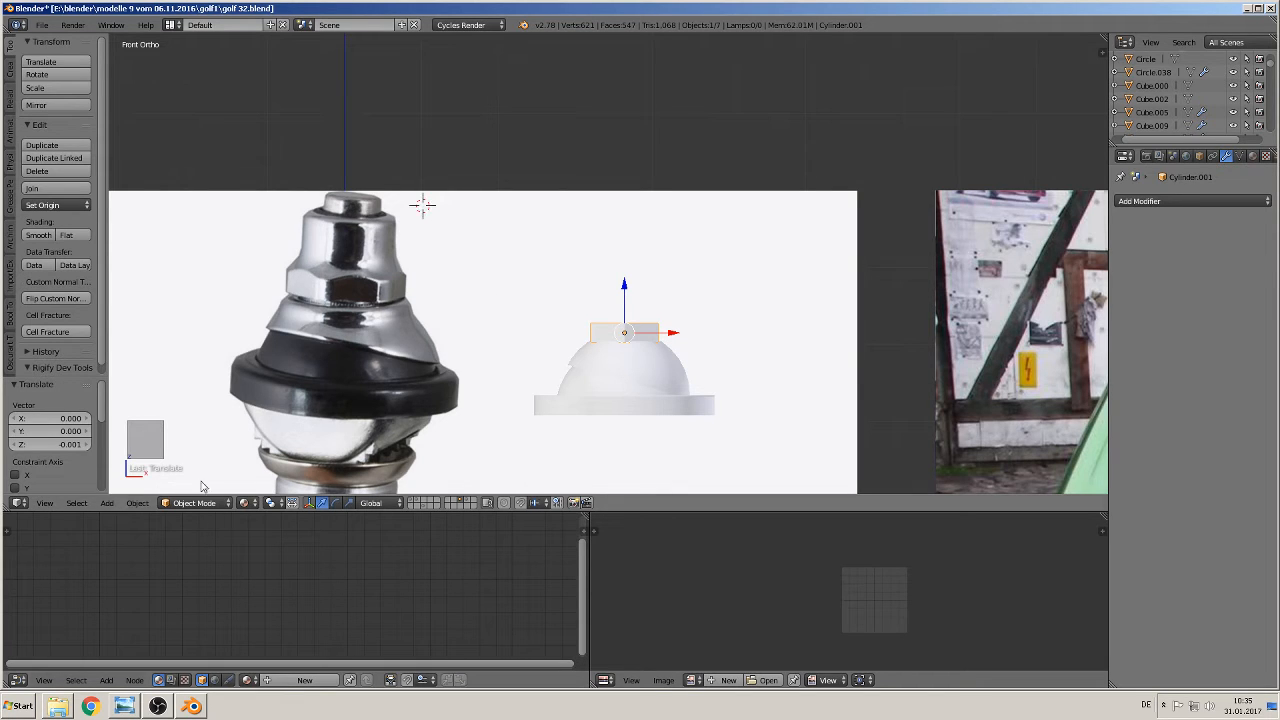
{"action": "left_click", "coordinate": [106, 505]}
{"action": "mouse_move", "coordinate": [114, 488]}
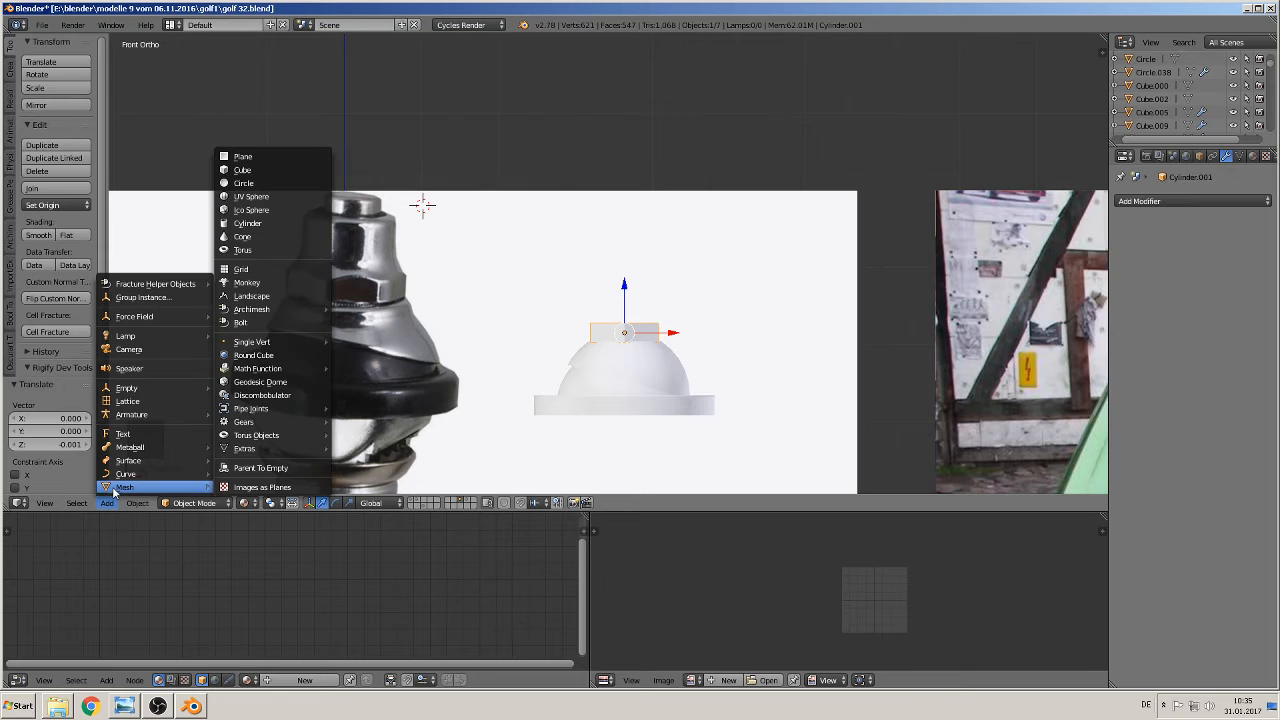
{"action": "left_click", "coordinate": [252, 225]}
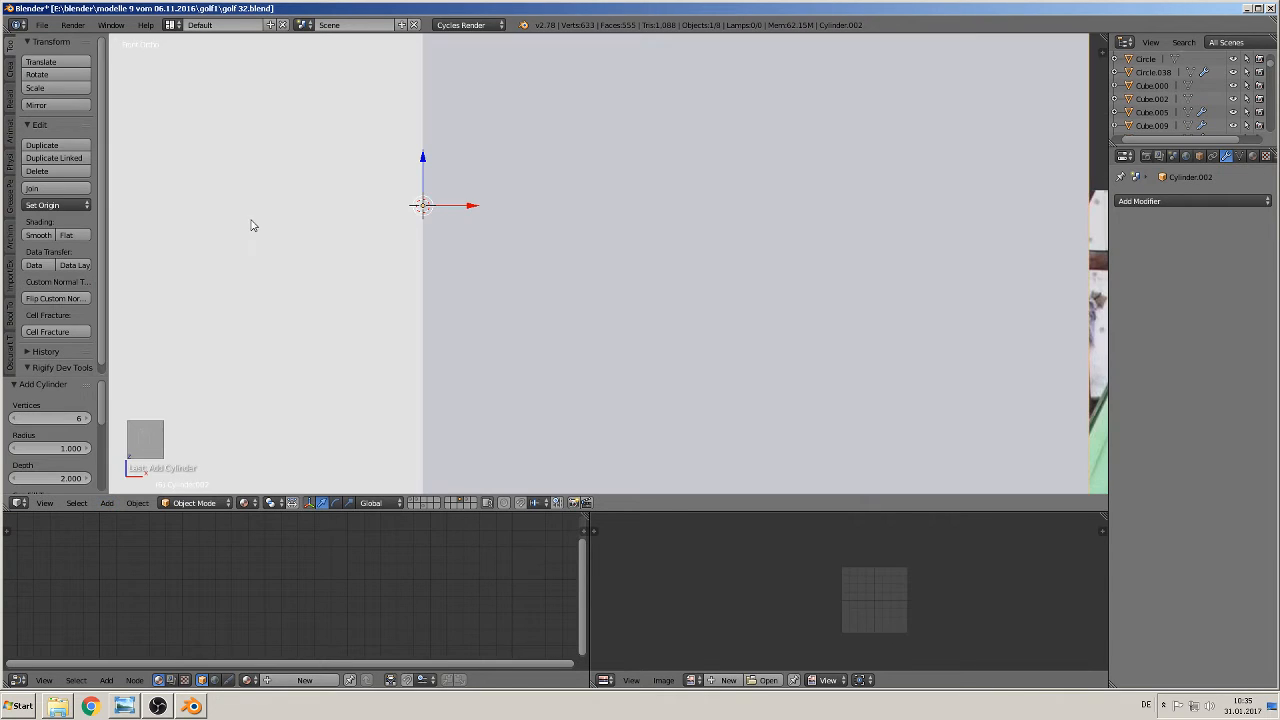
{"action": "left_click", "coordinate": [66, 416]}
{"action": "type", "text": "24"}
{"action": "key", "text": "Return"}
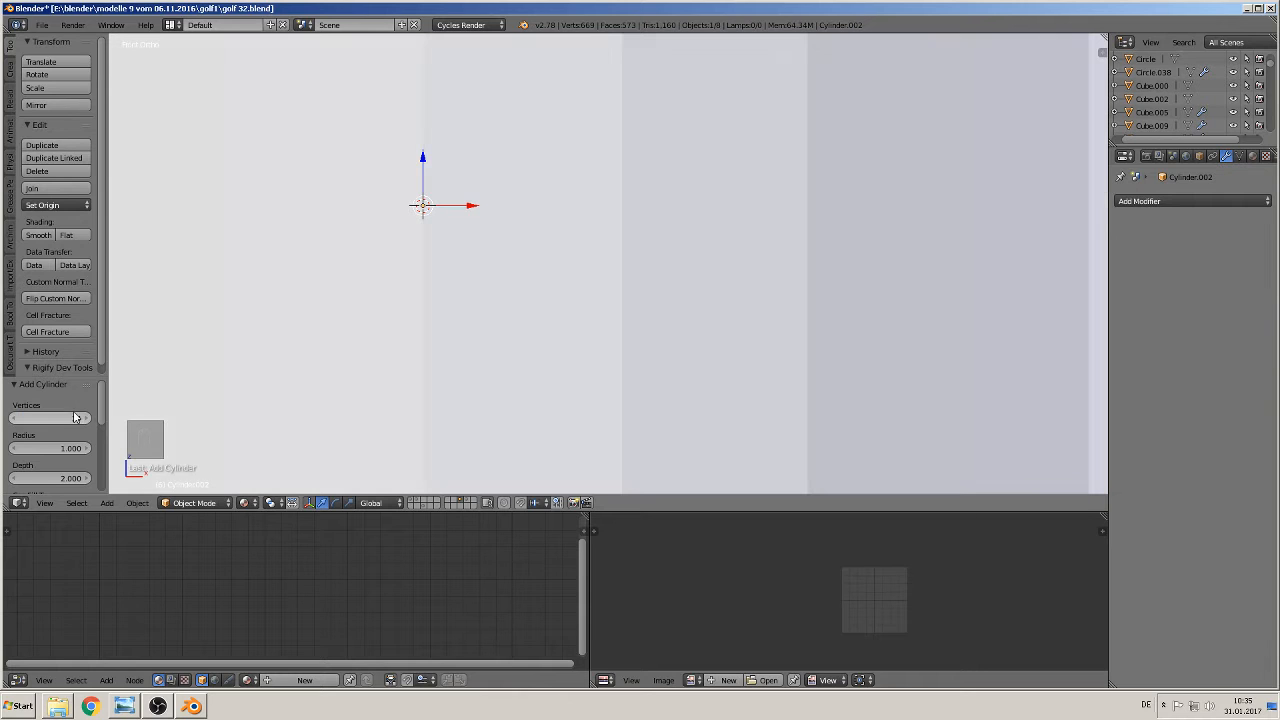
Scale the new cylinder down to 0.033, flatten it to 0.393 along Z, and shade it smooth
{"action": "key", "text": "s"}
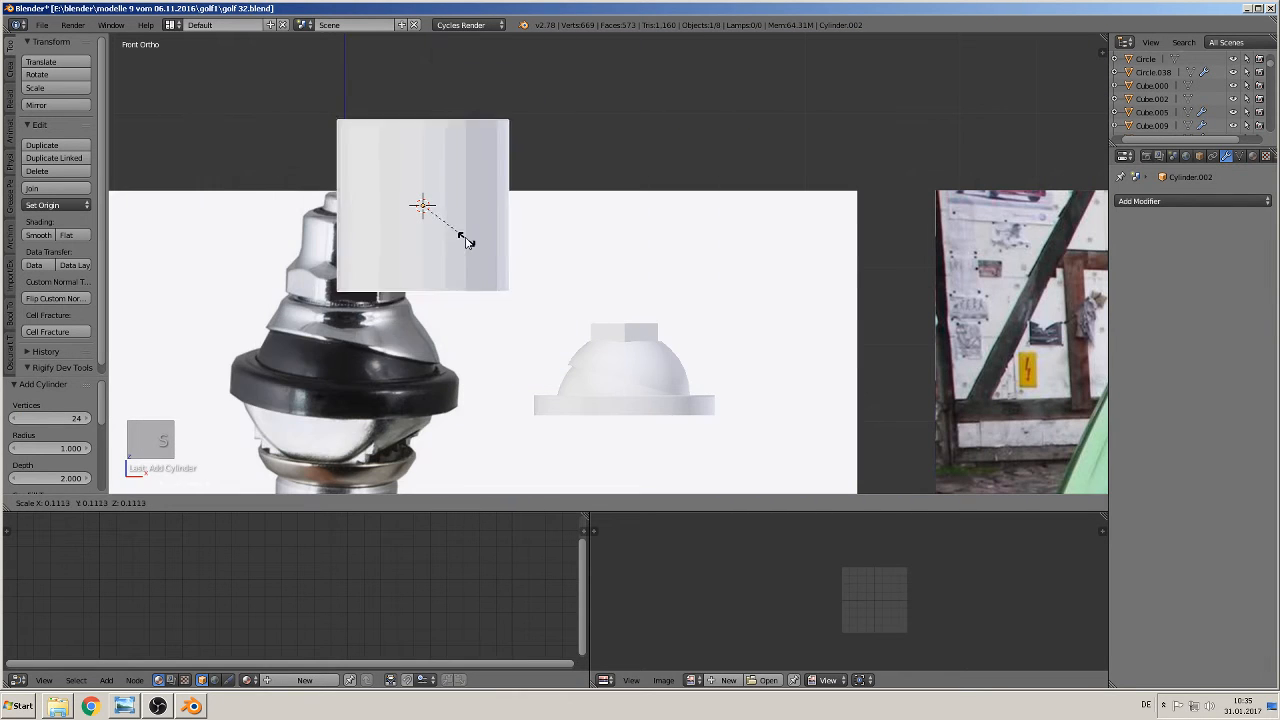
{"action": "left_click", "coordinate": [437, 221]}
{"action": "key", "text": "s"}
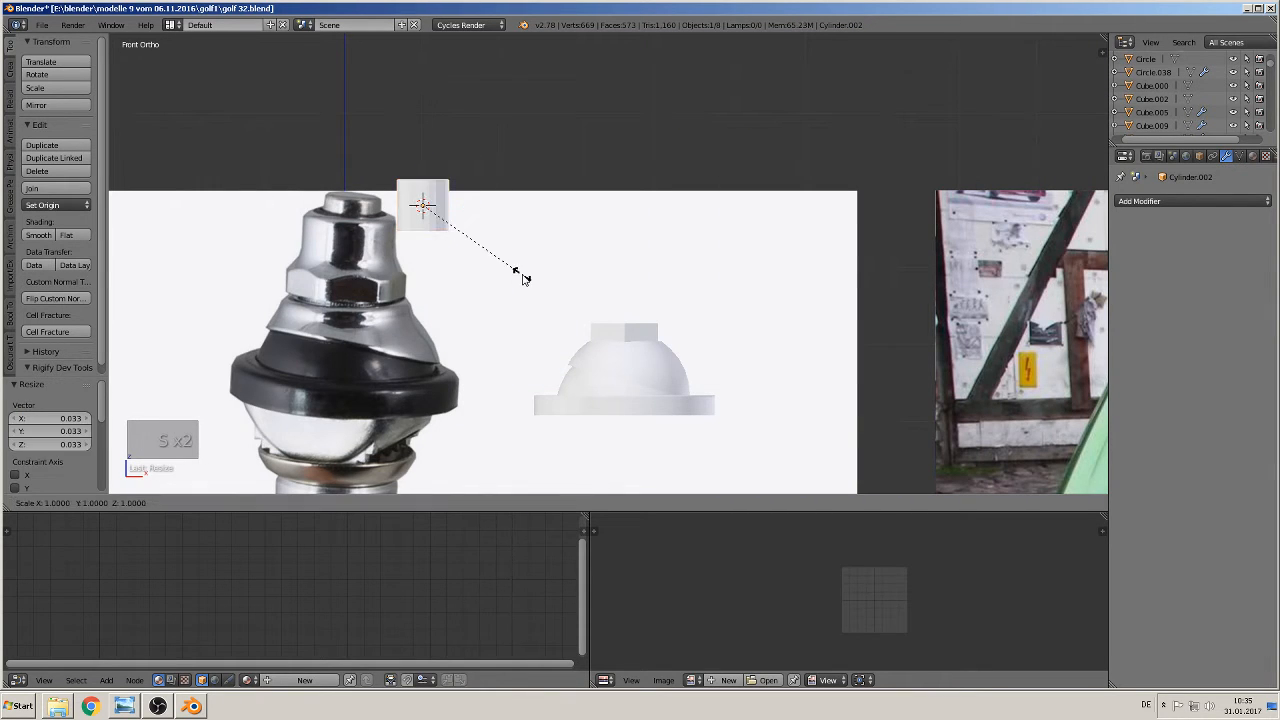
{"action": "key", "text": "z"}
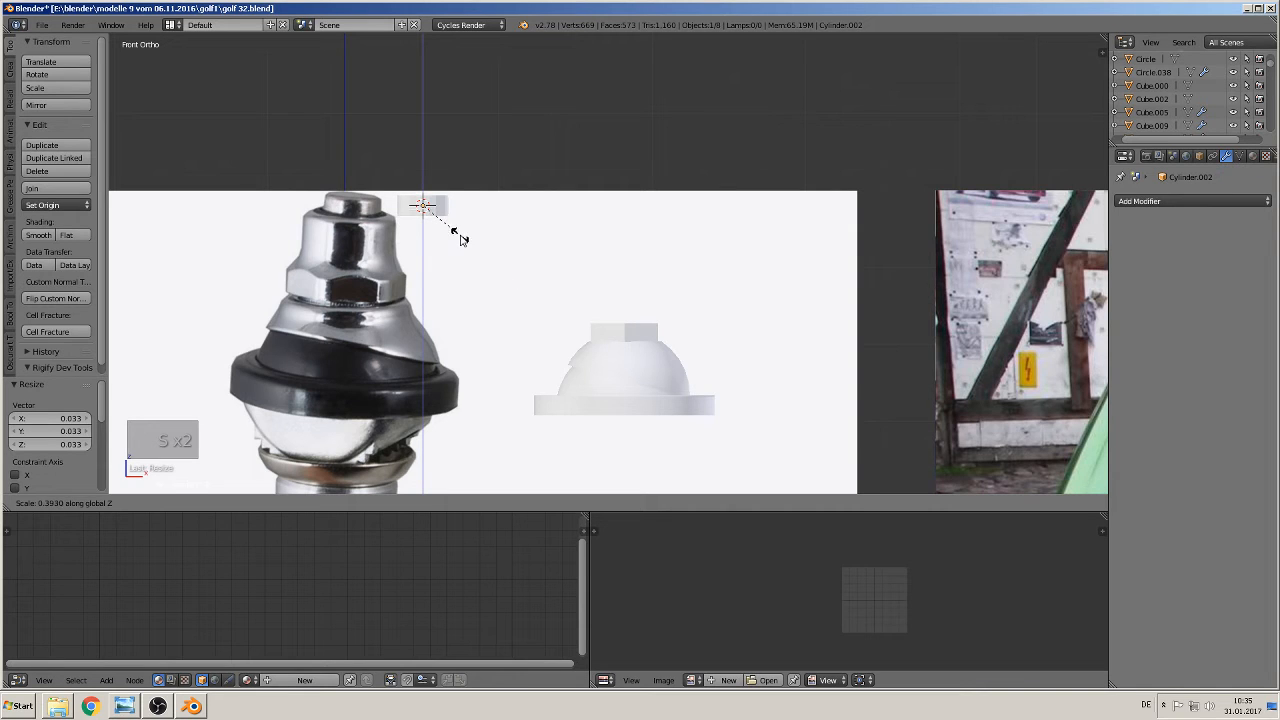
{"action": "left_click", "coordinate": [461, 238]}
{"action": "left_click", "coordinate": [38, 235]}
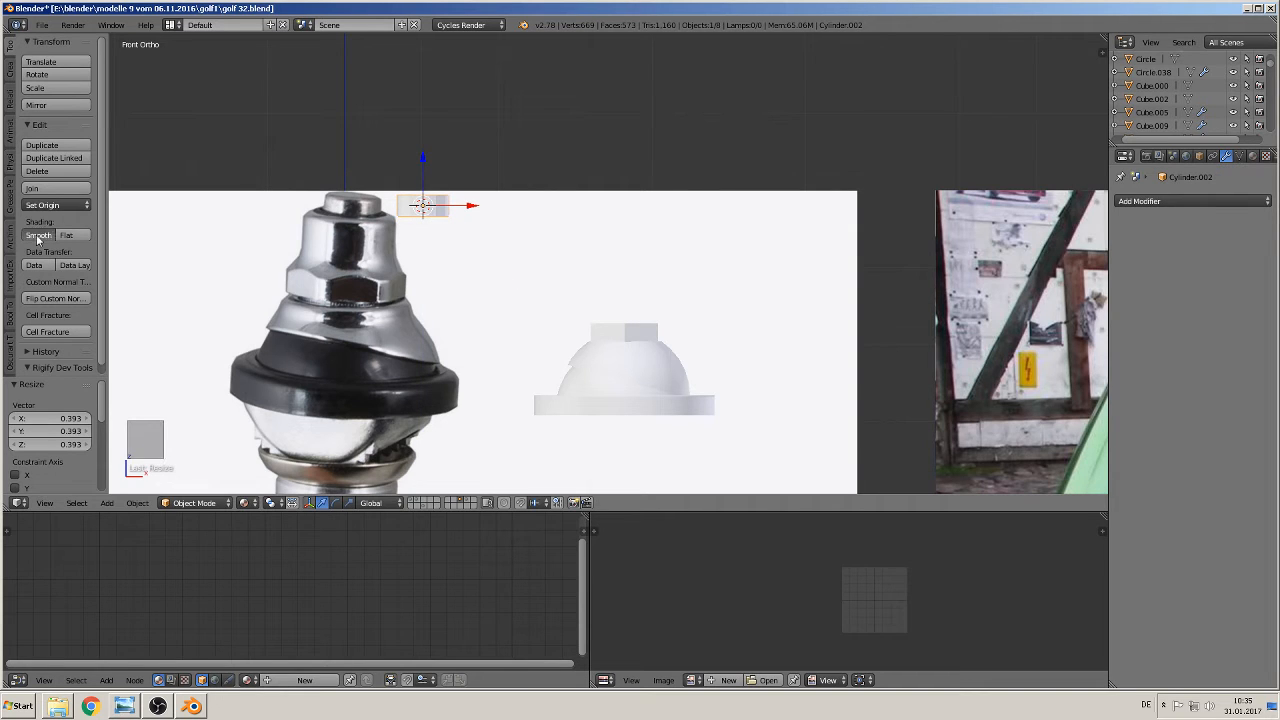
Add two horizontal loop cuts to the flat cylinder, one close to its top edge and one close to its bottom edge
{"action": "scroll", "coordinate": [410, 203], "scroll_direction": "up", "scroll_amount": 4}
{"action": "key", "text": "Tab"}
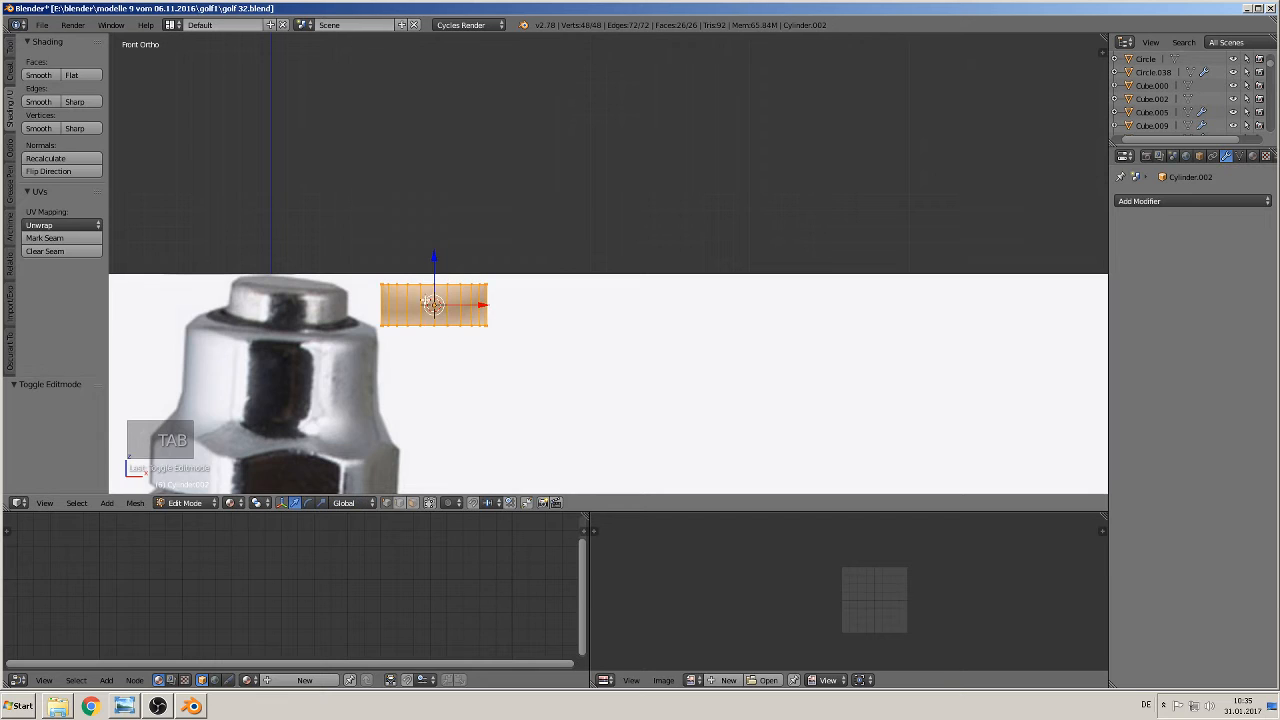
{"action": "key", "text": "ctrl+r"}
{"action": "left_click", "coordinate": [428, 305]}
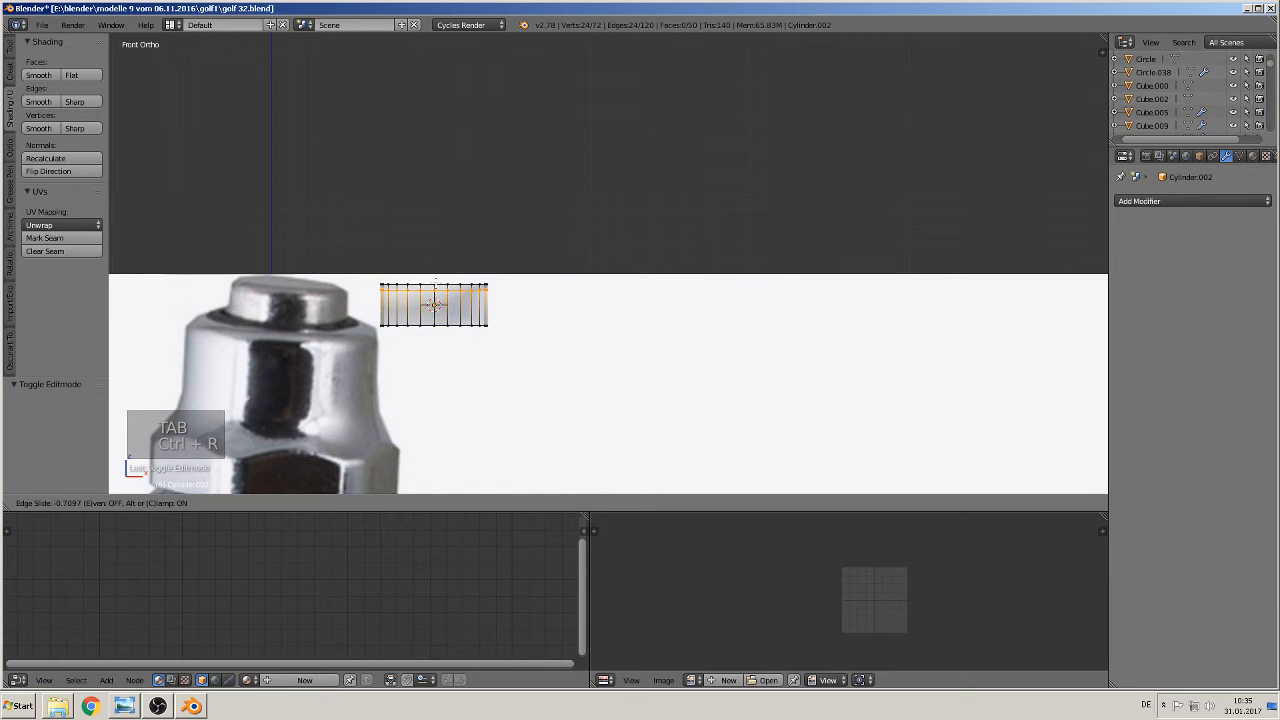
{"action": "left_click", "coordinate": [431, 305]}
{"action": "key", "text": "ctrl+r"}
{"action": "left_click", "coordinate": [433, 304]}
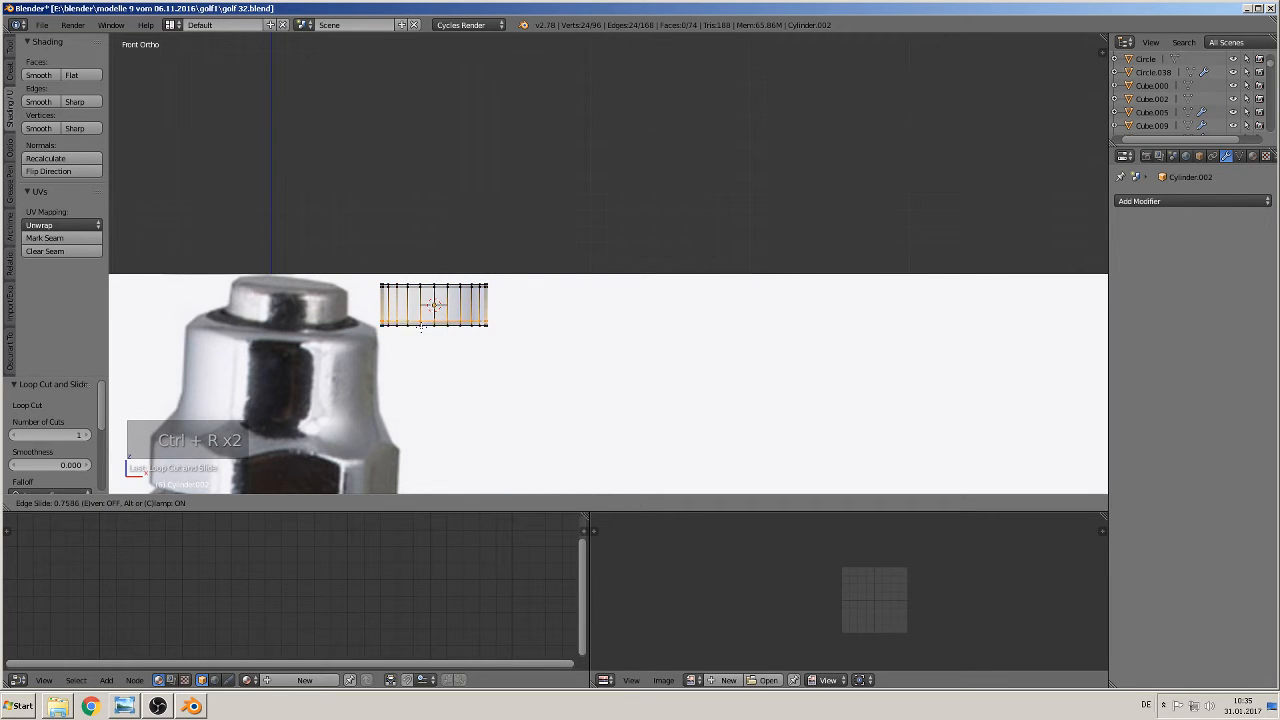
{"action": "left_click", "coordinate": [433, 304]}
{"action": "scroll", "coordinate": [424, 326], "scroll_direction": "down", "scroll_amount": 3}
{"action": "key", "text": "Tab"}
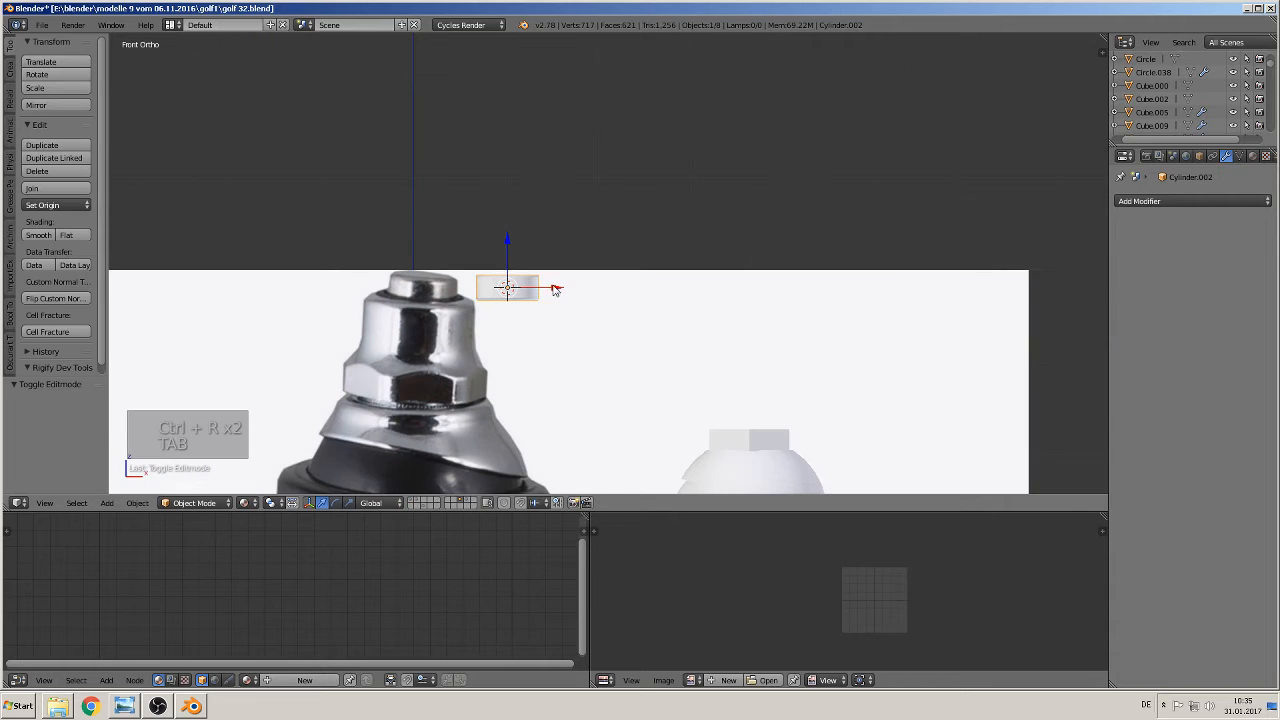
Move the flat cylinder 0.269 along X to above the dome, and place a duplicate -0.072 along Z beneath it
{"action": "left_click_drag", "start_coordinate": [556, 290], "coordinate": [808, 291]}
{"action": "middle_click_drag", "start_coordinate": [806, 405], "coordinate": [655, 381], "text": "shift"}
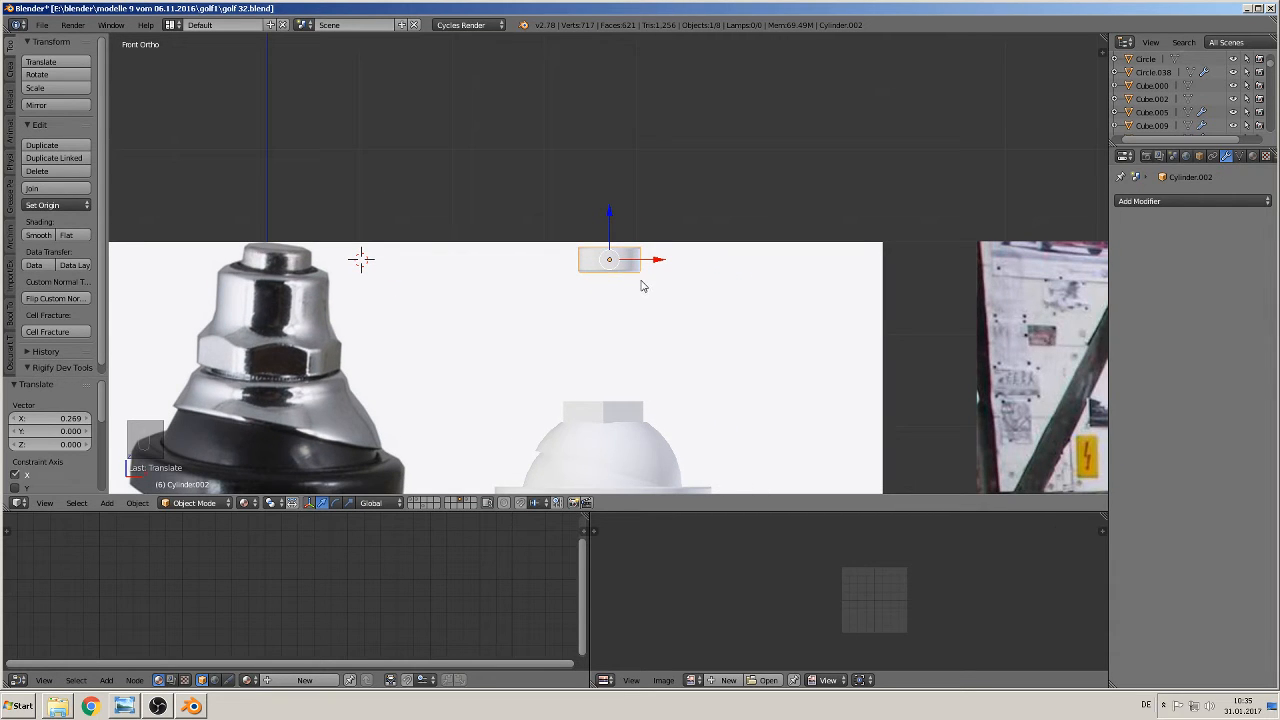
{"action": "key", "text": "shift+d"}
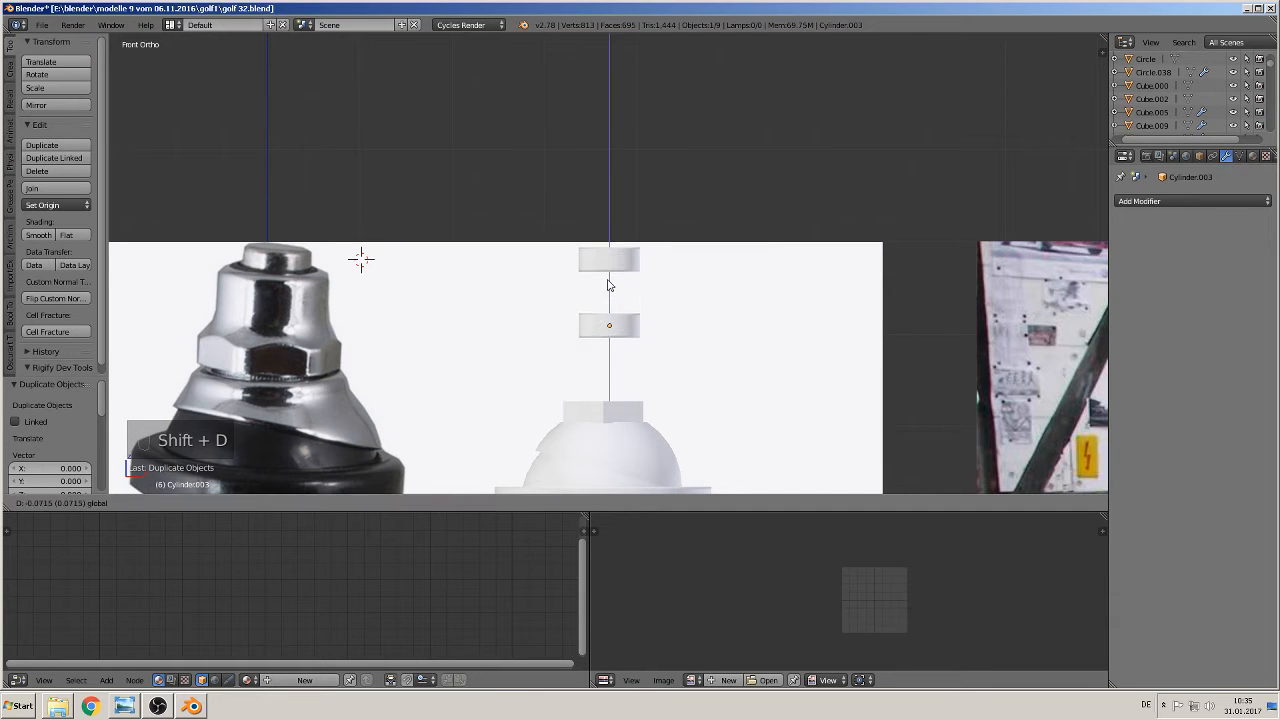
{"action": "left_click", "coordinate": [609, 283]}
Enlarge the duplicate cylinder about 1.2 times, lower it to the hexagonal nut's height, and shift it -0.006 along X
{"action": "key", "text": "s"}
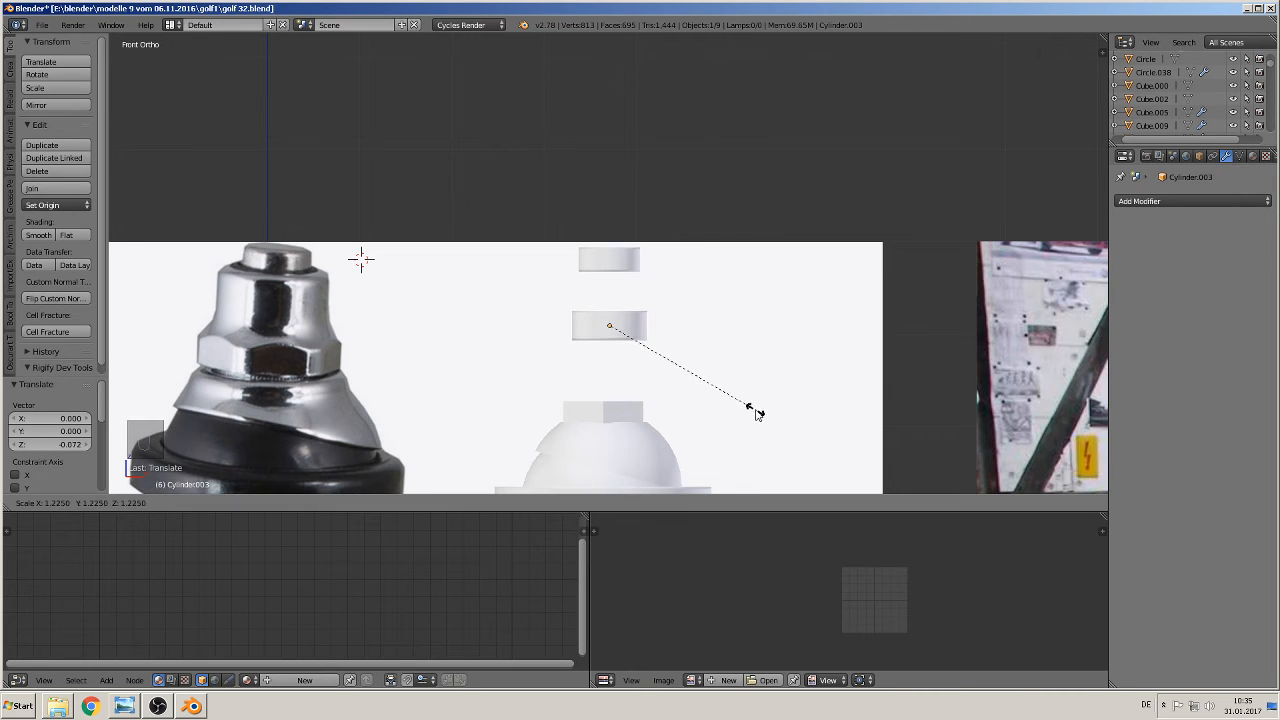
{"action": "left_click", "coordinate": [745, 410]}
{"action": "left_click_drag", "start_coordinate": [611, 293], "coordinate": [648, 392]}
Move the duplicate cylinder -0.647 along Y onto the hexagonal nut, and fine-tune its centering by 0.001 along Y
{"action": "middle_click_drag", "start_coordinate": [648, 392], "coordinate": [538, 416]}
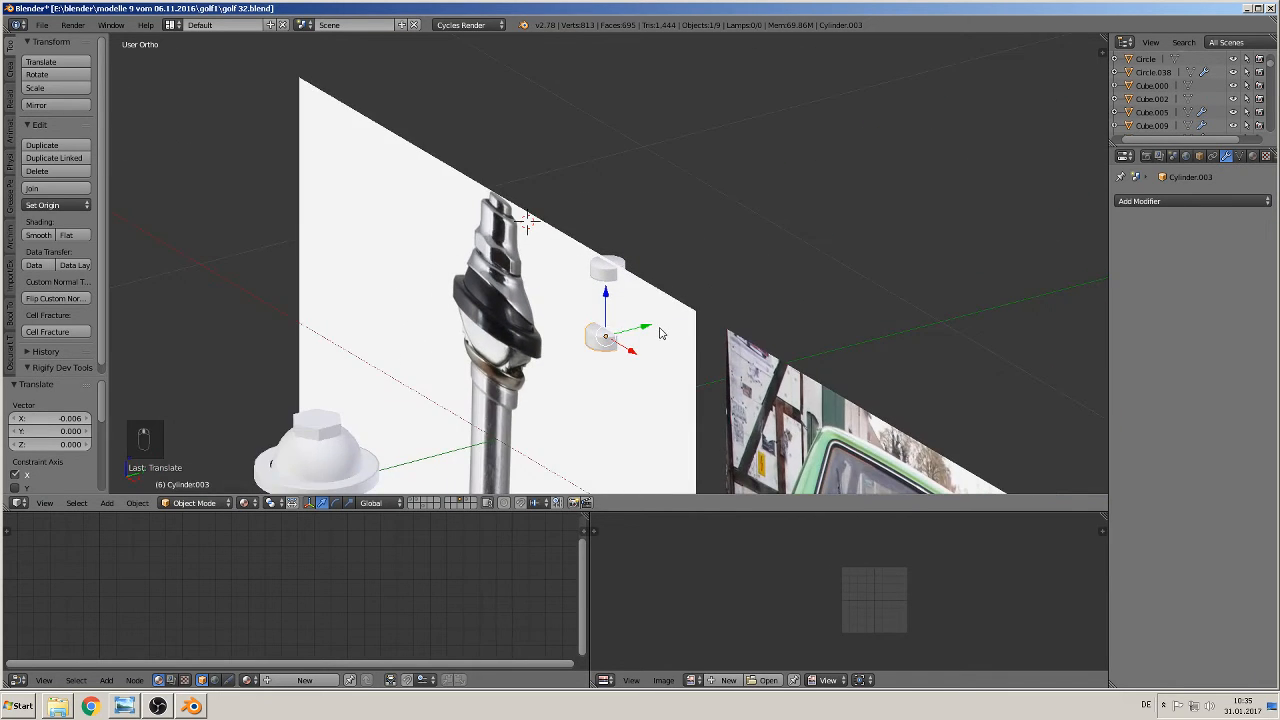
{"action": "left_click_drag", "start_coordinate": [660, 333], "coordinate": [356, 402]}
{"action": "key", "text": "KP_Decimal"}
{"action": "scroll", "coordinate": [400, 410], "scroll_direction": "down", "scroll_amount": 3}
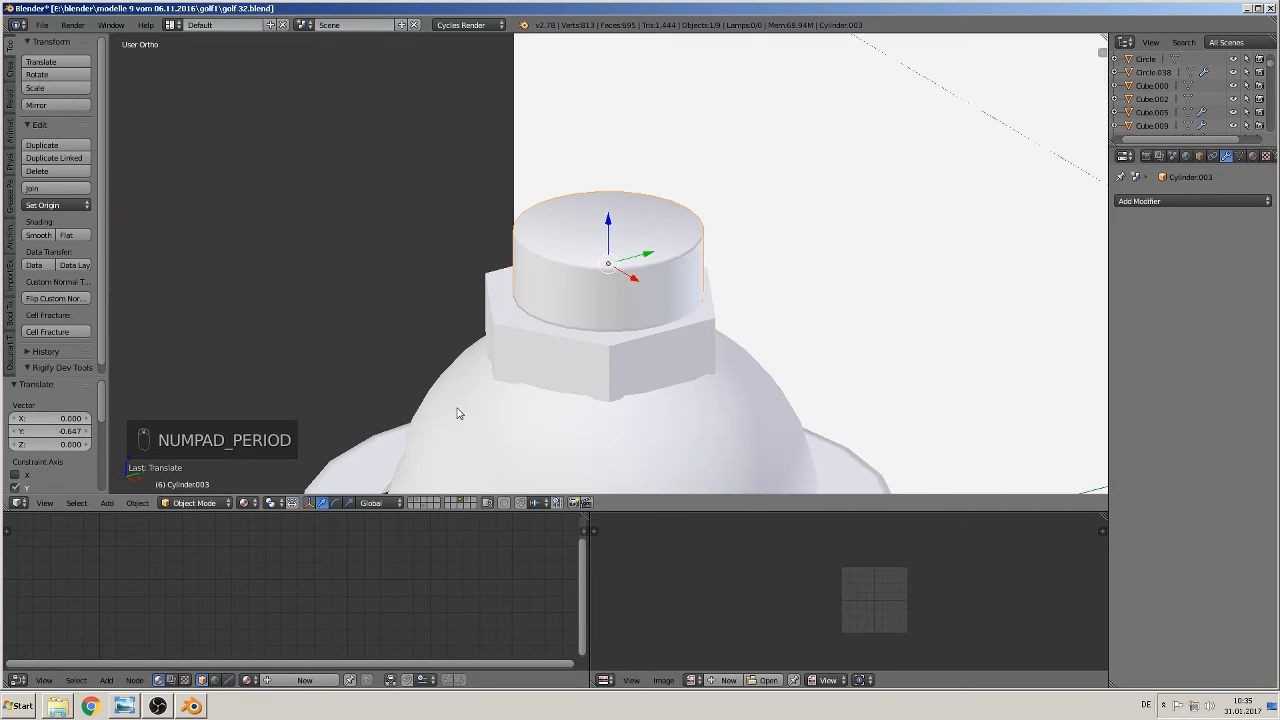
{"action": "scroll", "coordinate": [405, 413], "scroll_direction": "up", "scroll_amount": 1}
{"action": "mouse_move", "coordinate": [648, 266]}
{"action": "left_mouse_down"}
{"action": "mouse_move", "coordinate": [628, 268]}
{"action": "mouse_move", "coordinate": [648, 264]}
{"action": "left_mouse_up"}
{"action": "middle_click_drag", "start_coordinate": [650, 266], "coordinate": [801, 278]}
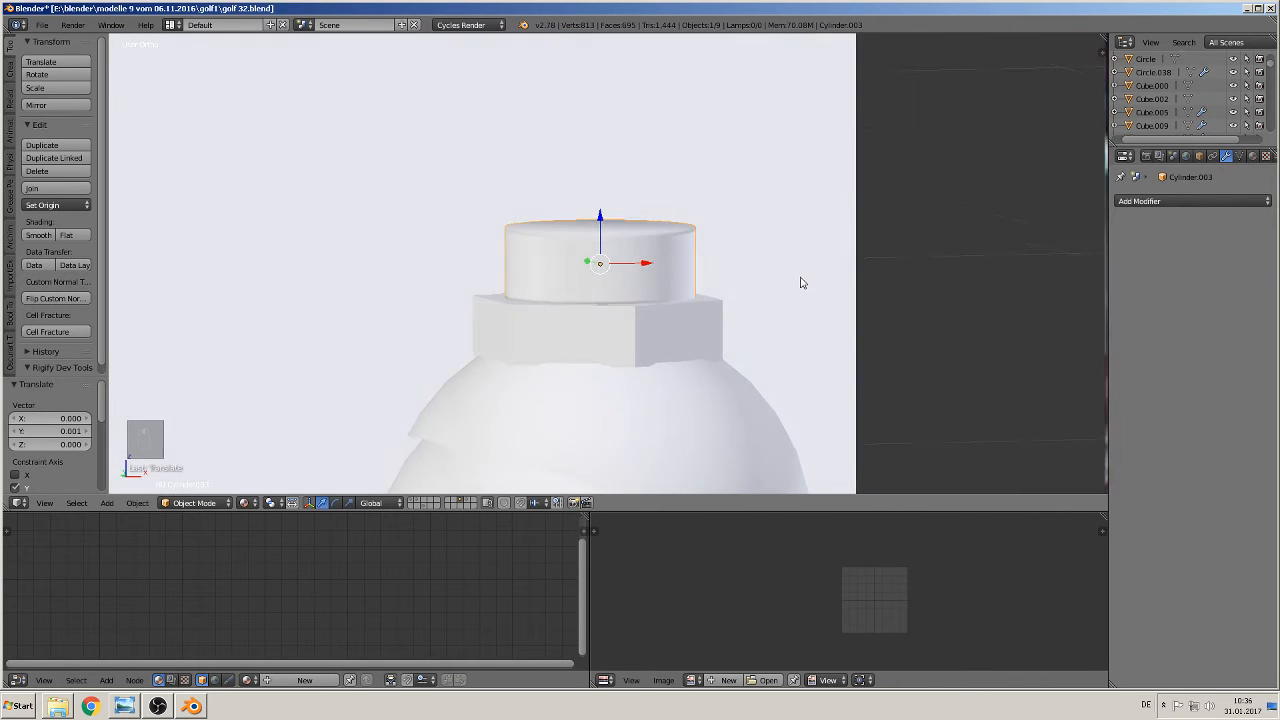
Raise the duplicate cylinder's top vertices 0.027 along Z to make it a taller sleeve
{"action": "scroll", "coordinate": [790, 284], "scroll_direction": "down", "scroll_amount": 5}
{"action": "key", "text": "KP_1"}
{"action": "scroll", "coordinate": [706, 283], "scroll_direction": "down", "scroll_amount": 2}
{"action": "scroll", "coordinate": [641, 296], "scroll_direction": "up", "scroll_amount": 2}
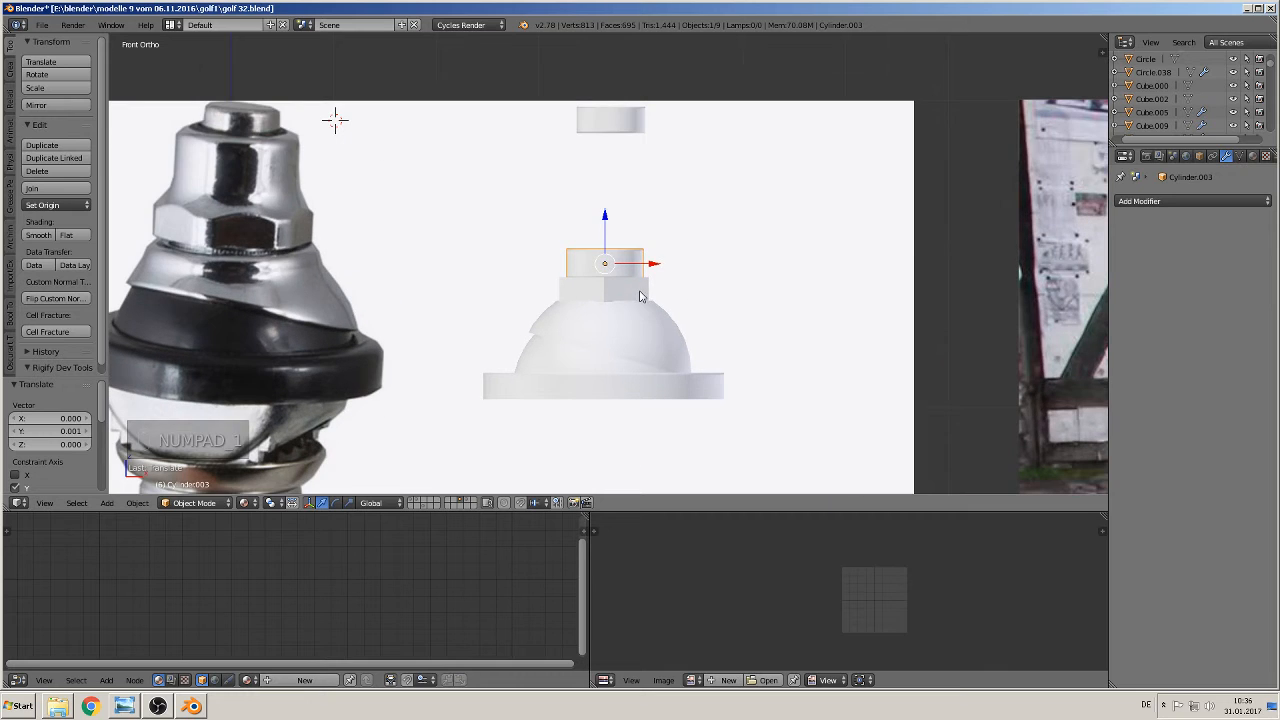
{"action": "key", "text": "Tab"}
{"action": "key", "text": "a"}
{"action": "key", "text": "a"}
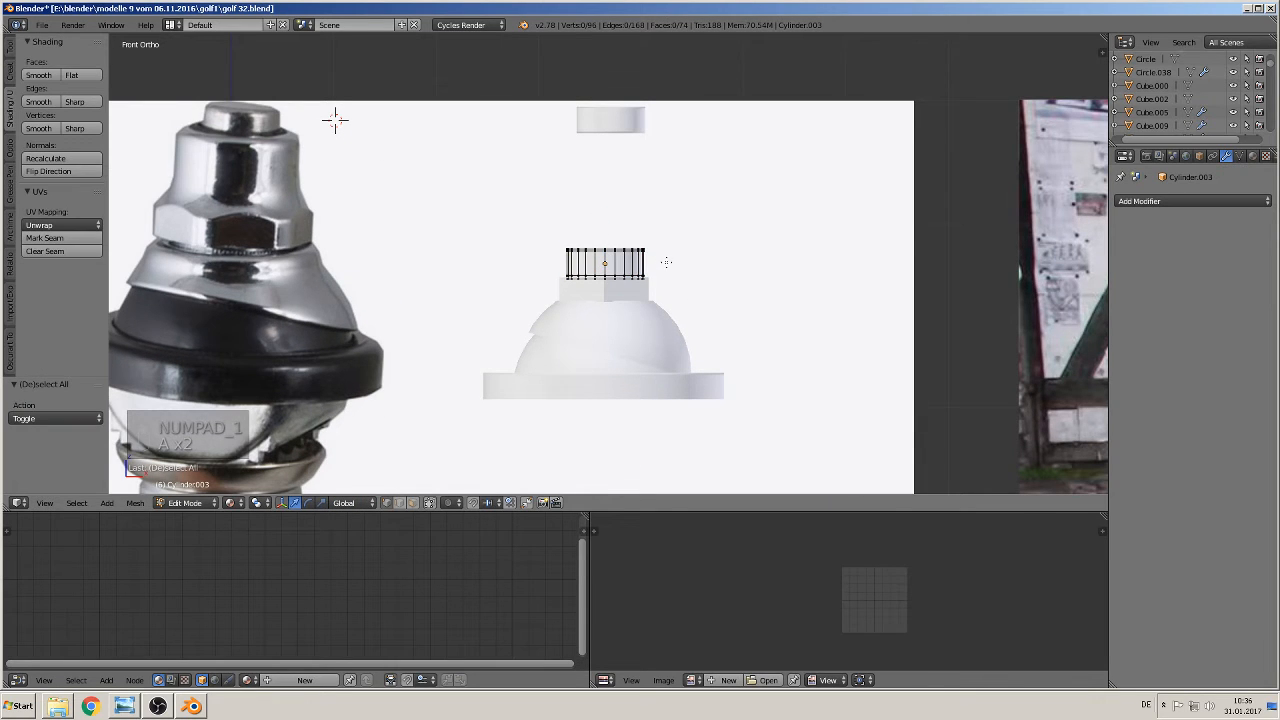
{"action": "key", "text": "b"}
{"action": "left_click_drag", "start_coordinate": [664, 266], "coordinate": [605, 178]}
Extrude the sleeve's top cap face and scale it inward to form a flat rim around a smaller inner face
{"action": "middle_click_drag", "start_coordinate": [606, 178], "coordinate": [610, 284]}
{"action": "scroll", "coordinate": [610, 284], "scroll_direction": "up", "scroll_amount": 3}
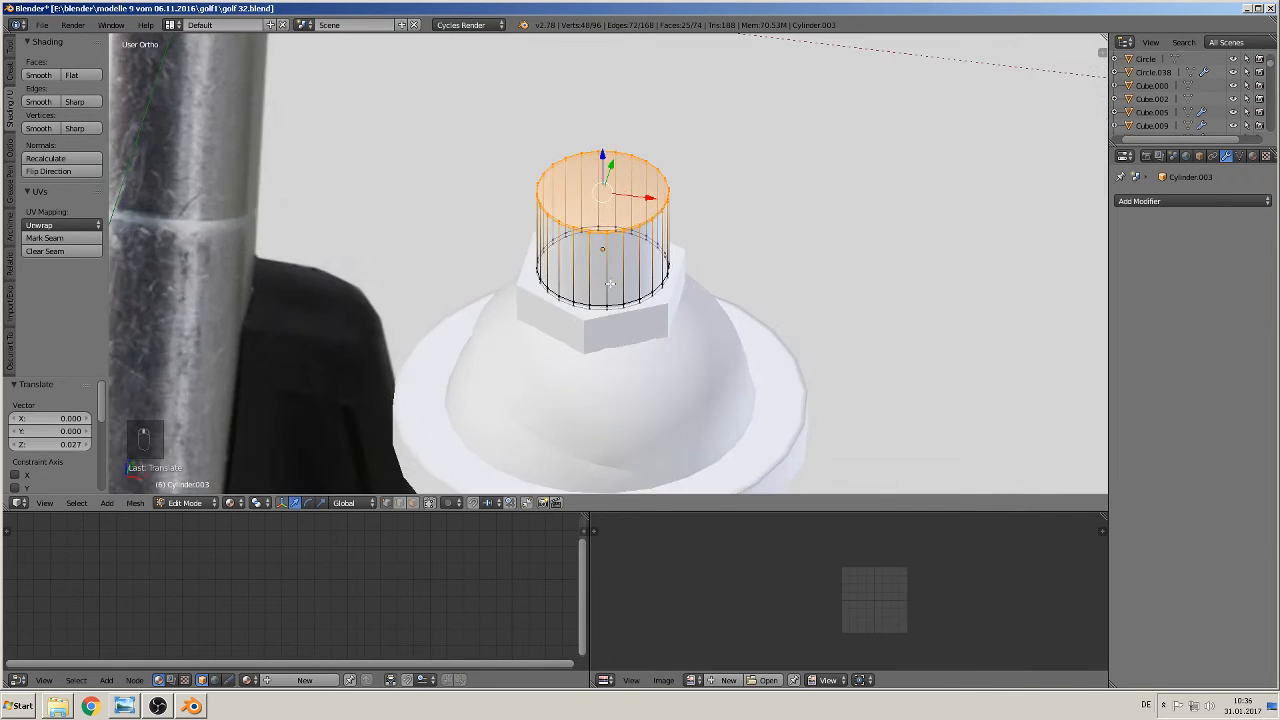
{"action": "middle_click_drag", "start_coordinate": [553, 338], "coordinate": [460, 430]}
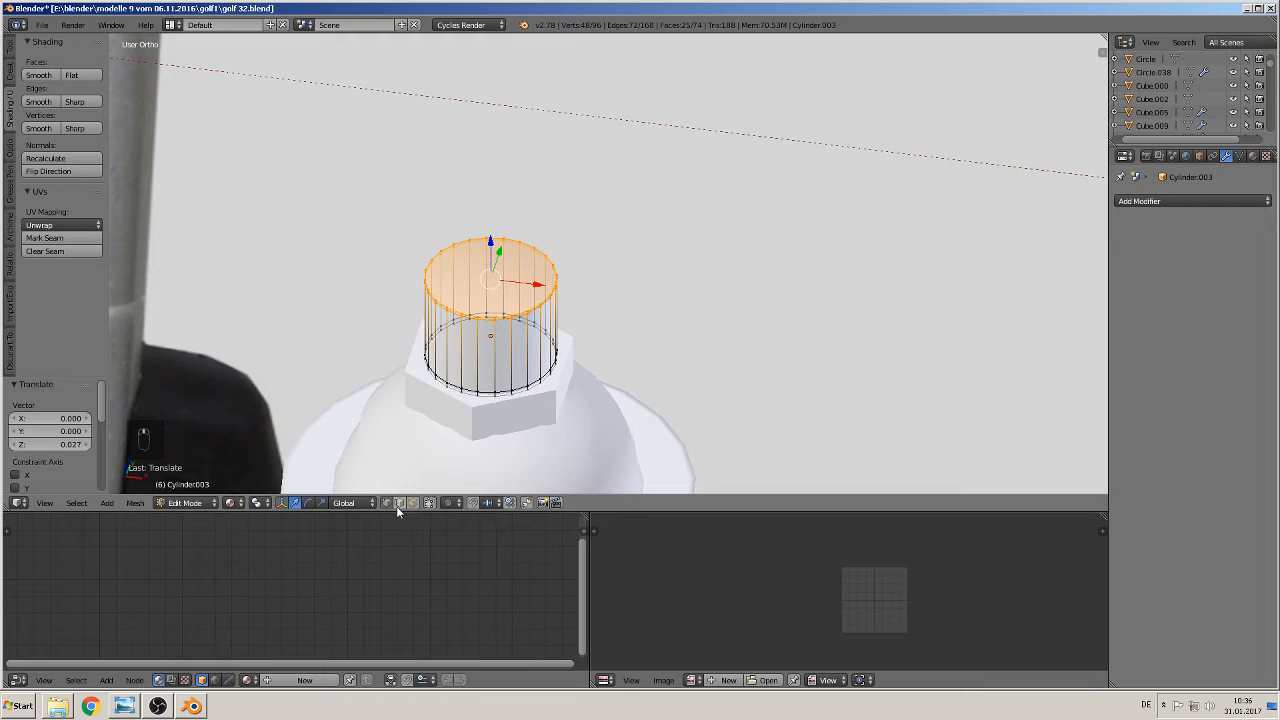
{"action": "left_click", "coordinate": [398, 503]}
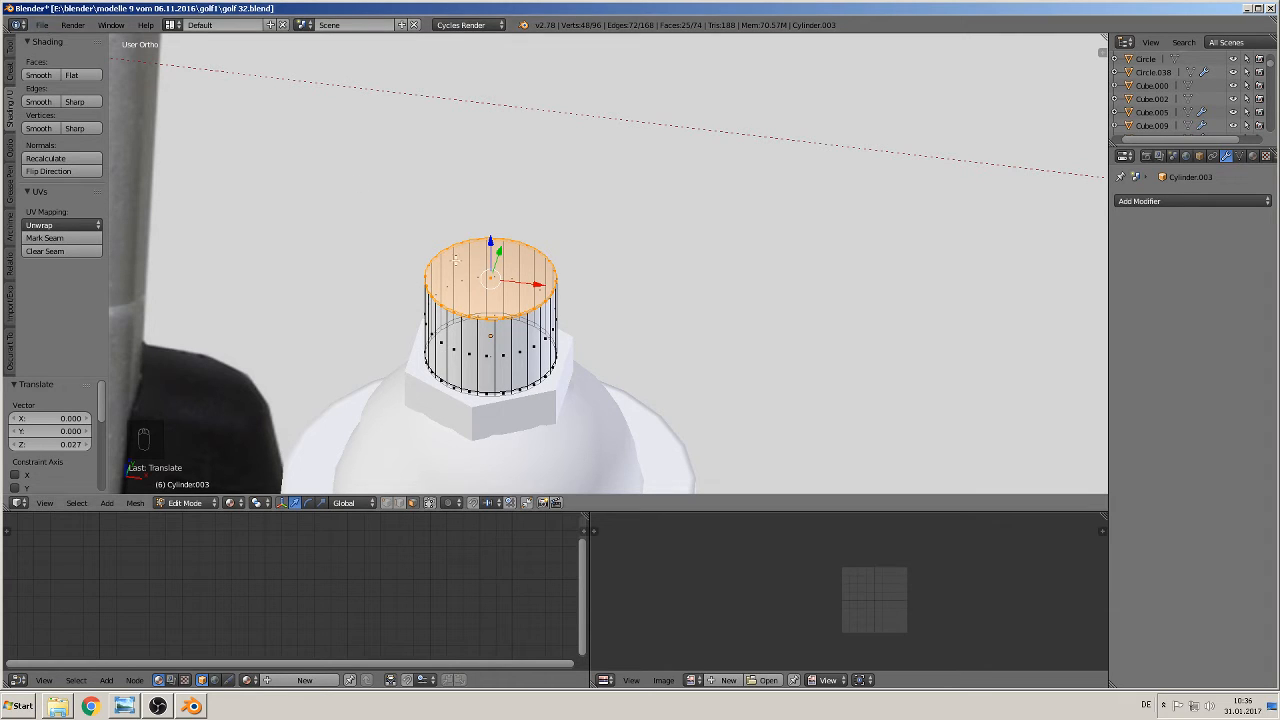
{"action": "right_click", "coordinate": [505, 287]}
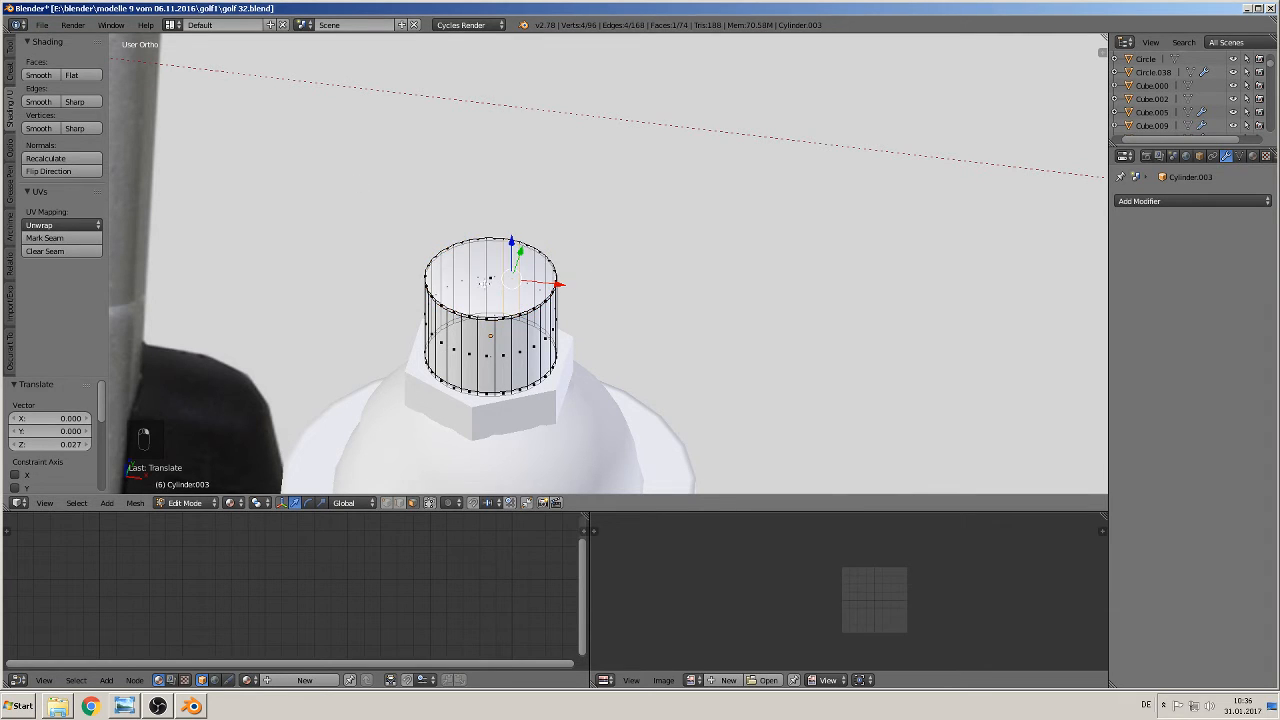
{"action": "right_click", "coordinate": [489, 280], "text": "alt"}
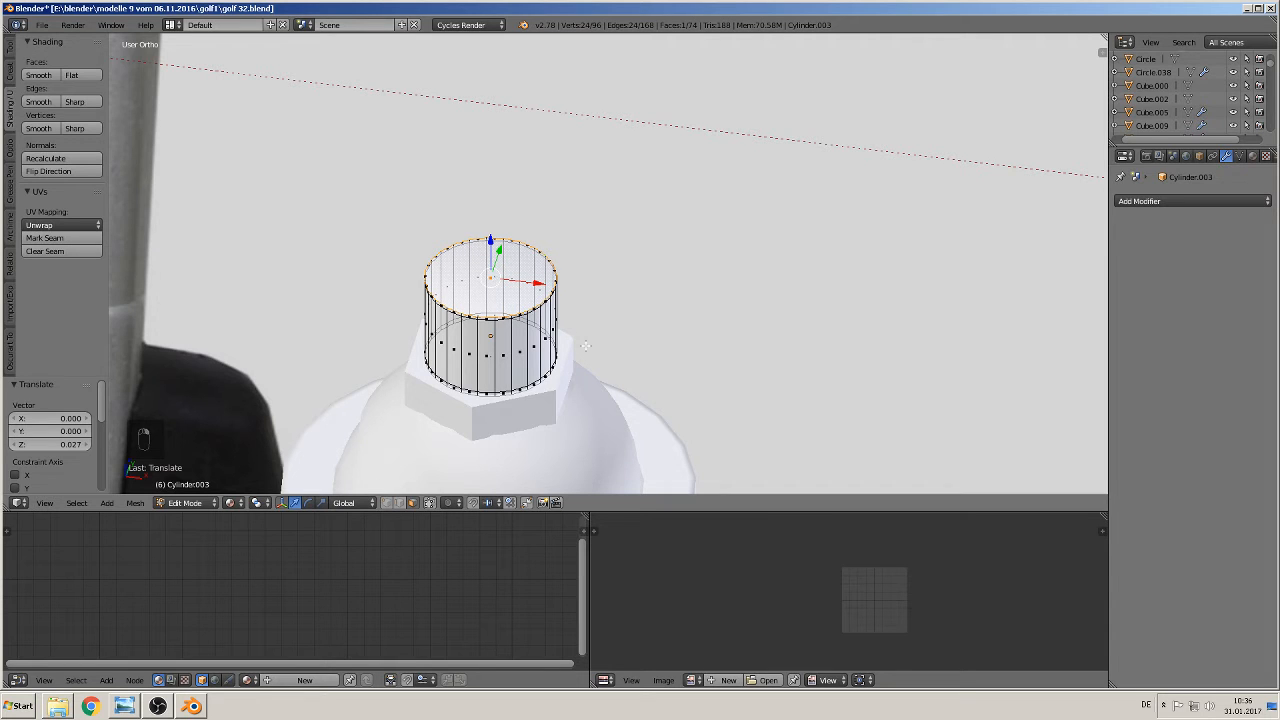
{"action": "key", "text": "w"}
{"action": "key", "text": "e"}
{"action": "key", "text": "s"}
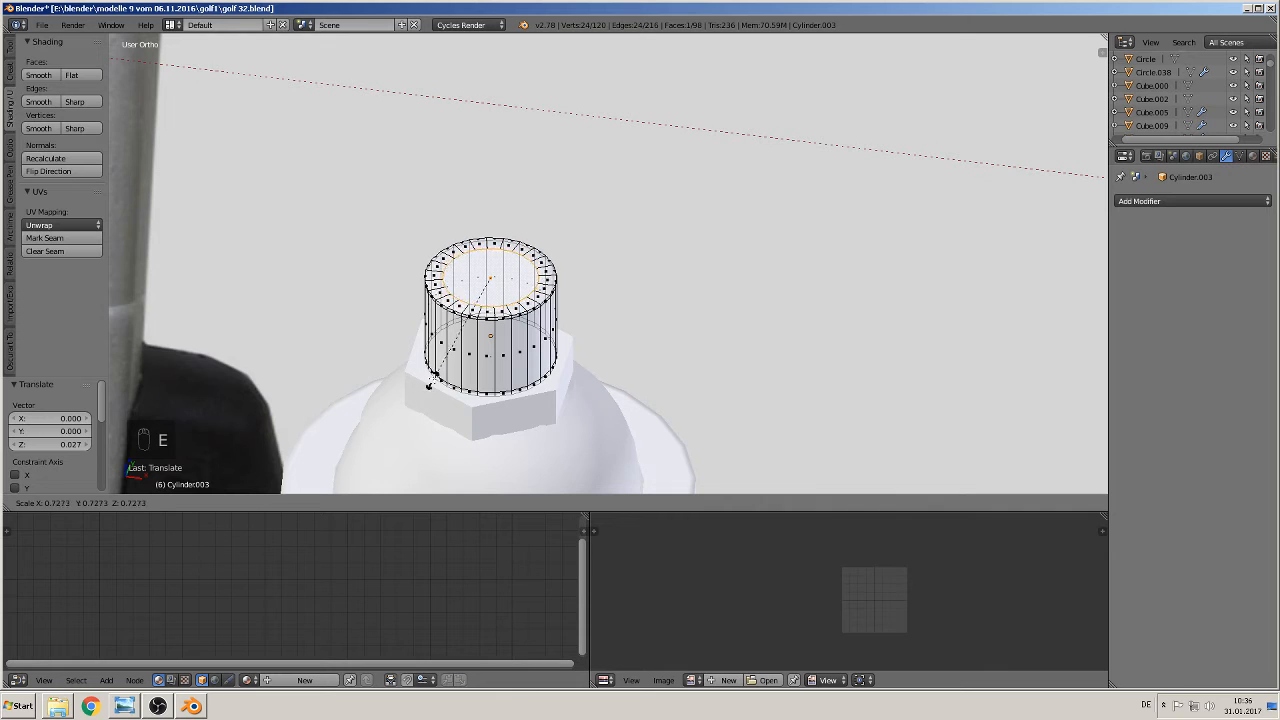
{"action": "left_click", "coordinate": [440, 365]}
Extrude the sleeve's inner top face and lower it along Z to create a recess, then leave mesh editing
{"action": "key", "text": "e"}
{"action": "right_click", "coordinate": [440, 366]}
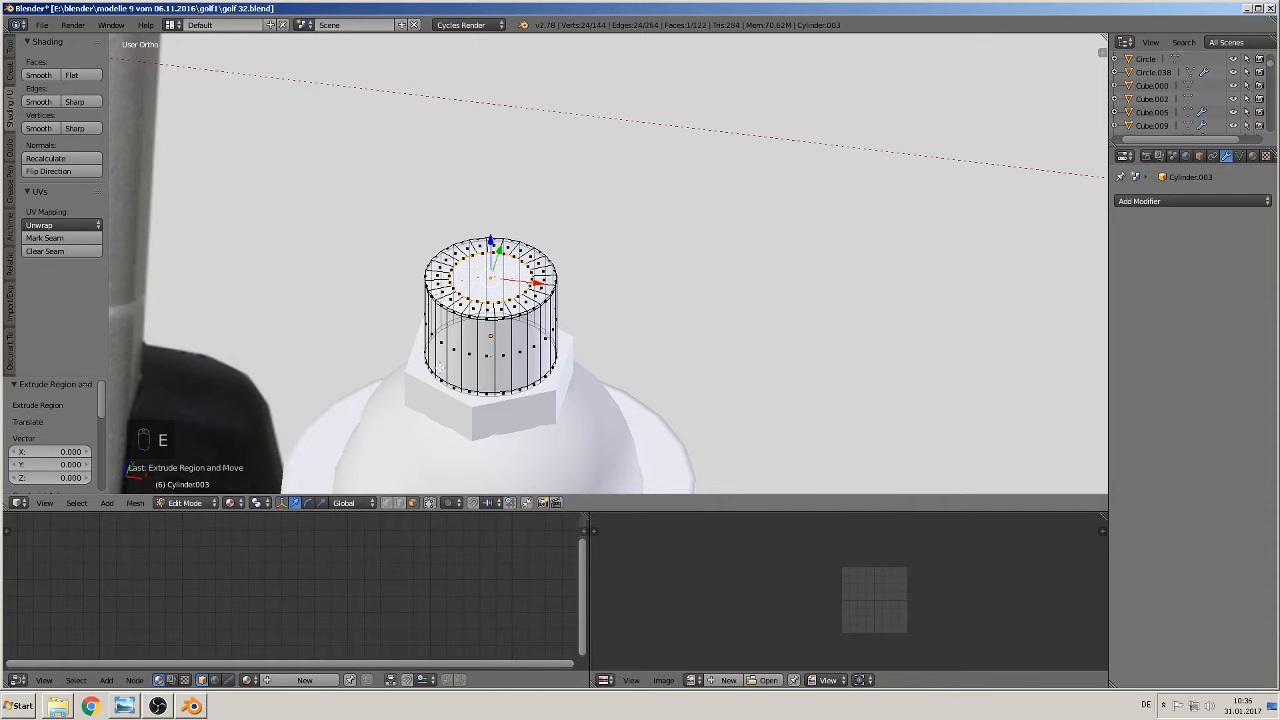
{"action": "left_click_drag", "start_coordinate": [491, 240], "coordinate": [492, 256]}
{"action": "key", "text": "Tab"}
Move the small flat cylinder -0.641 along Y and -0.100 along Z onto the top of the sleeve
{"action": "middle_click_drag", "start_coordinate": [508, 293], "coordinate": [546, 246]}
{"action": "scroll", "coordinate": [538, 259], "scroll_direction": "down", "scroll_amount": 3}
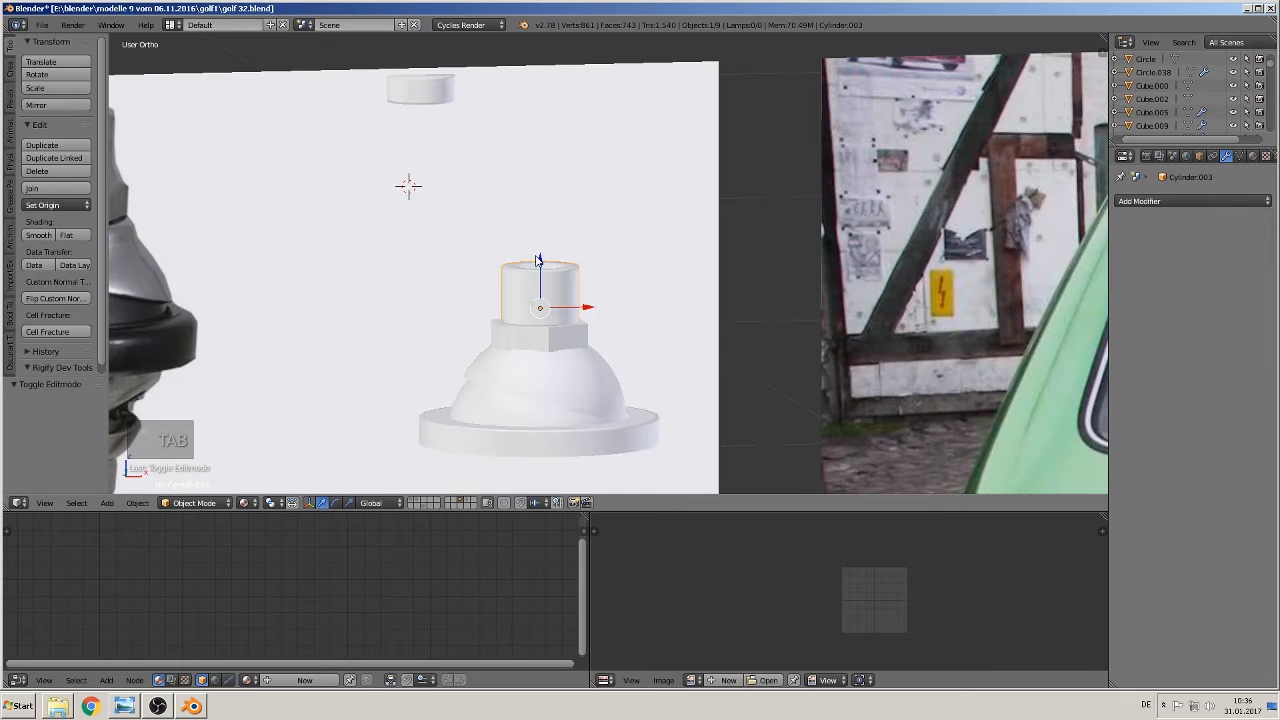
{"action": "right_click", "coordinate": [436, 98]}
{"action": "middle_click_drag", "start_coordinate": [517, 200], "coordinate": [402, 243]}
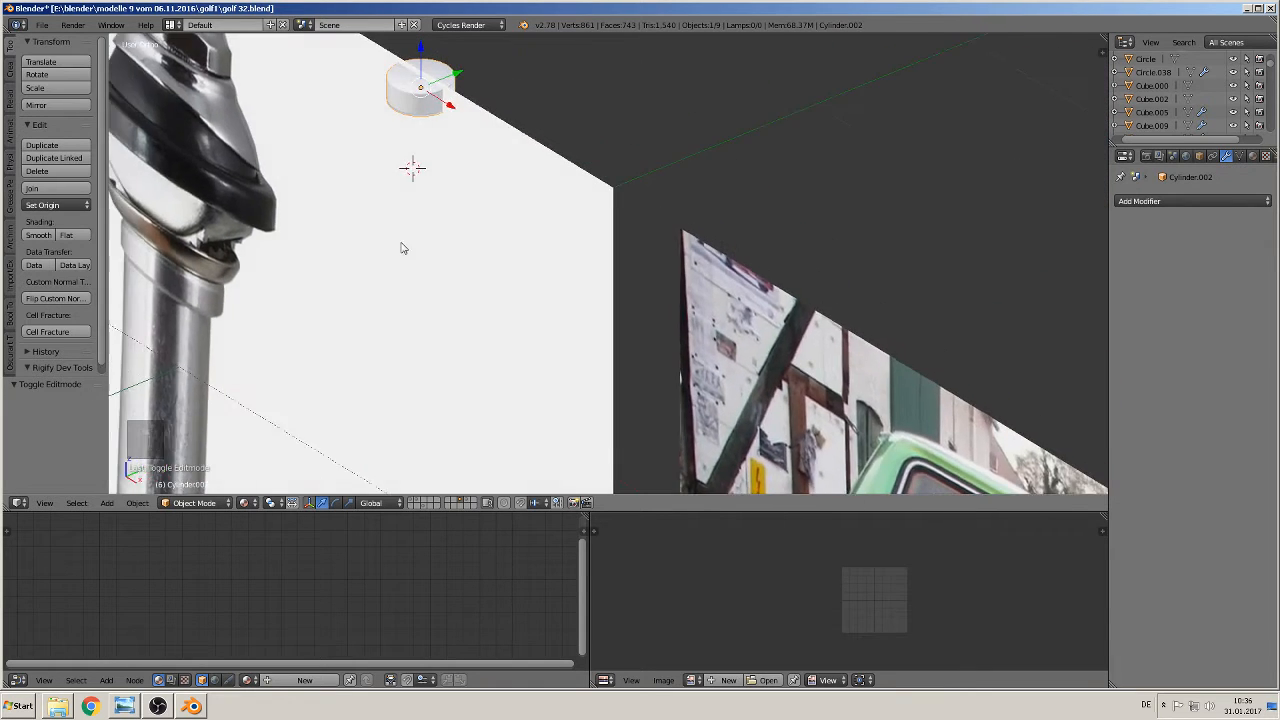
{"action": "scroll", "coordinate": [408, 236], "scroll_direction": "down", "scroll_amount": 3}
{"action": "left_click_drag", "start_coordinate": [541, 155], "coordinate": [251, 304]}
{"action": "key", "text": "KP_1"}
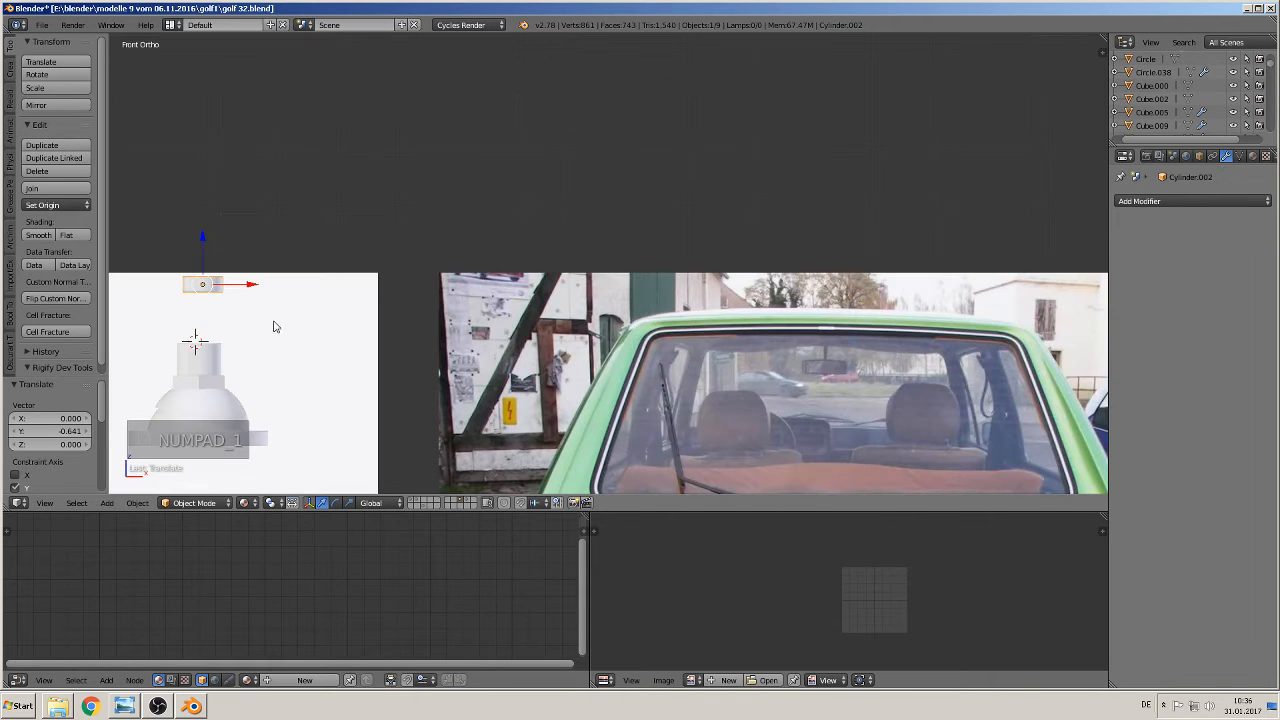
{"action": "scroll", "coordinate": [386, 224], "scroll_direction": "up", "scroll_amount": 3}
{"action": "left_click_drag", "start_coordinate": [386, 224], "coordinate": [386, 284]}
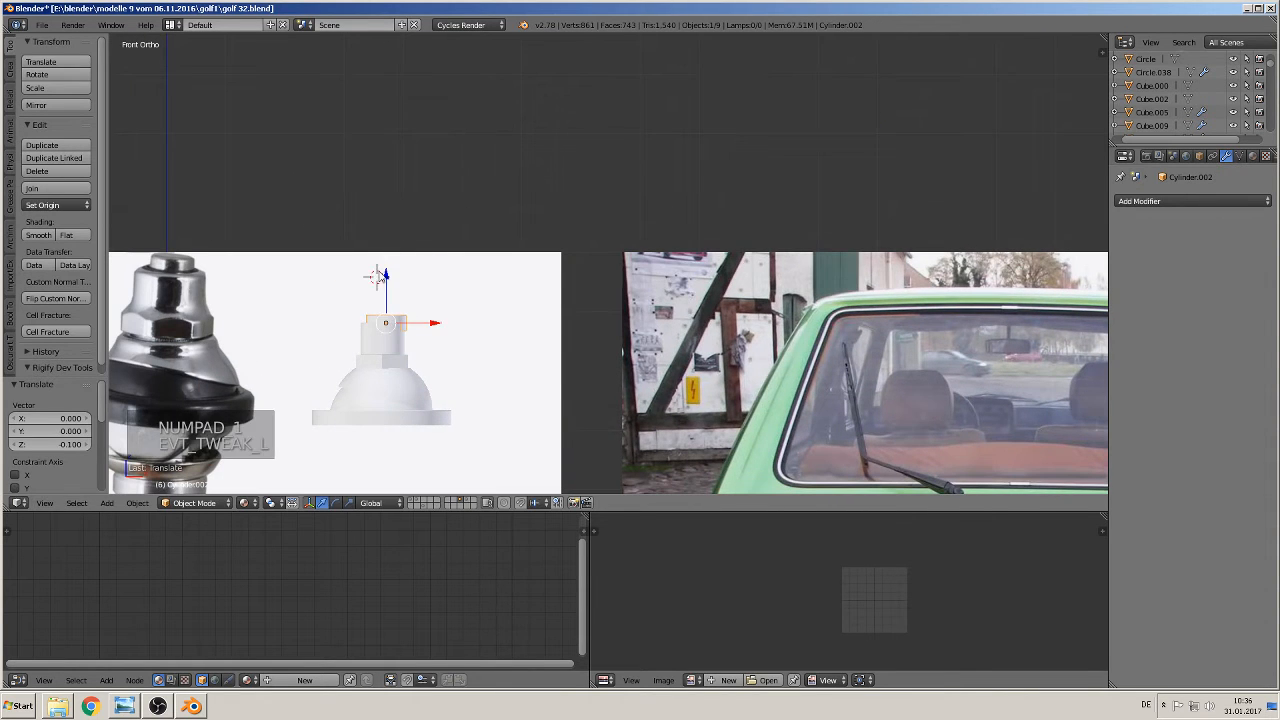
Center the small flat cylinder over the sleeve in front view, and shrink it by 0.841 and again by 0.910
{"action": "scroll", "coordinate": [465, 350], "scroll_direction": "up", "scroll_amount": 2}
{"action": "scroll", "coordinate": [659, 316], "scroll_direction": "up", "scroll_amount": 3}
{"action": "left_click_drag", "start_coordinate": [500, 355], "coordinate": [460, 366]}
{"action": "key", "text": "s"}
{"action": "left_click", "coordinate": [508, 396]}
{"action": "middle_click_drag", "start_coordinate": [506, 397], "coordinate": [456, 450]}
{"action": "scroll", "coordinate": [497, 394], "scroll_direction": "up", "scroll_amount": 4}
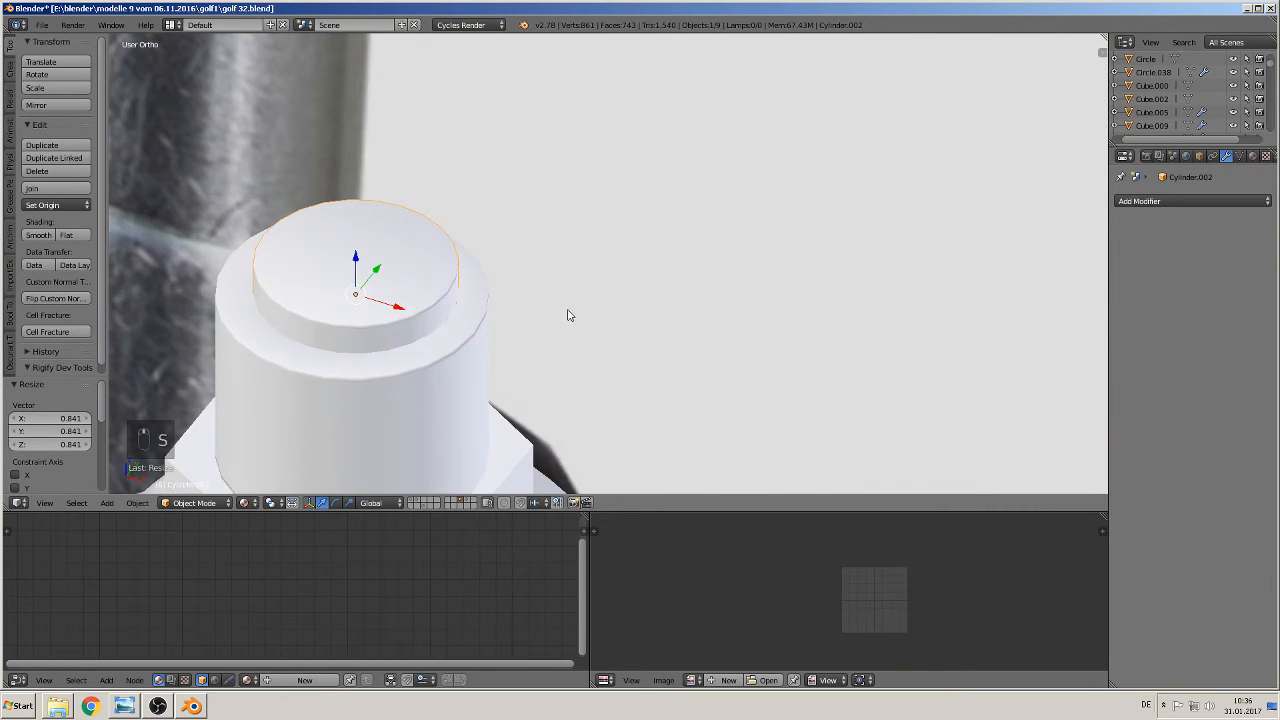
{"action": "key", "text": "s"}
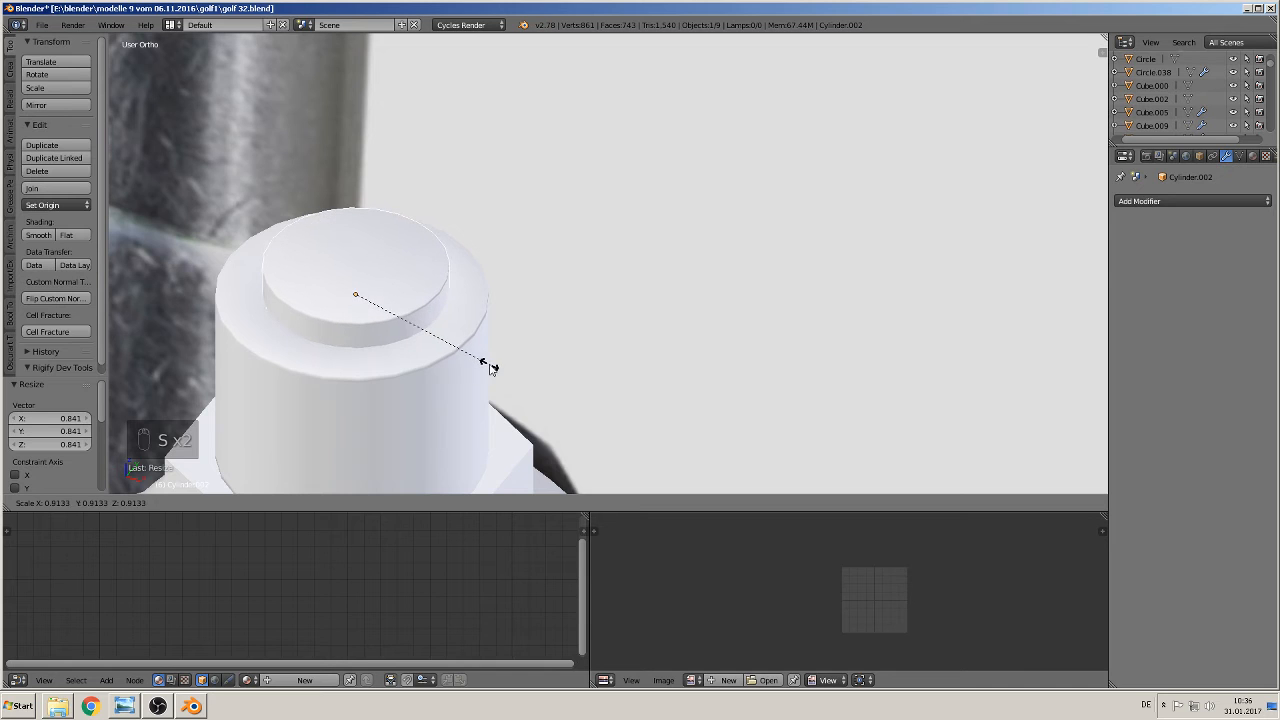
{"action": "left_click", "coordinate": [478, 364]}
Shrink the small top cylinder by 0.820 and shift it -0.002 along Y to sit centered in the sleeve's recess
{"action": "key", "text": "KP_5"}
{"action": "key", "text": "KP_5"}
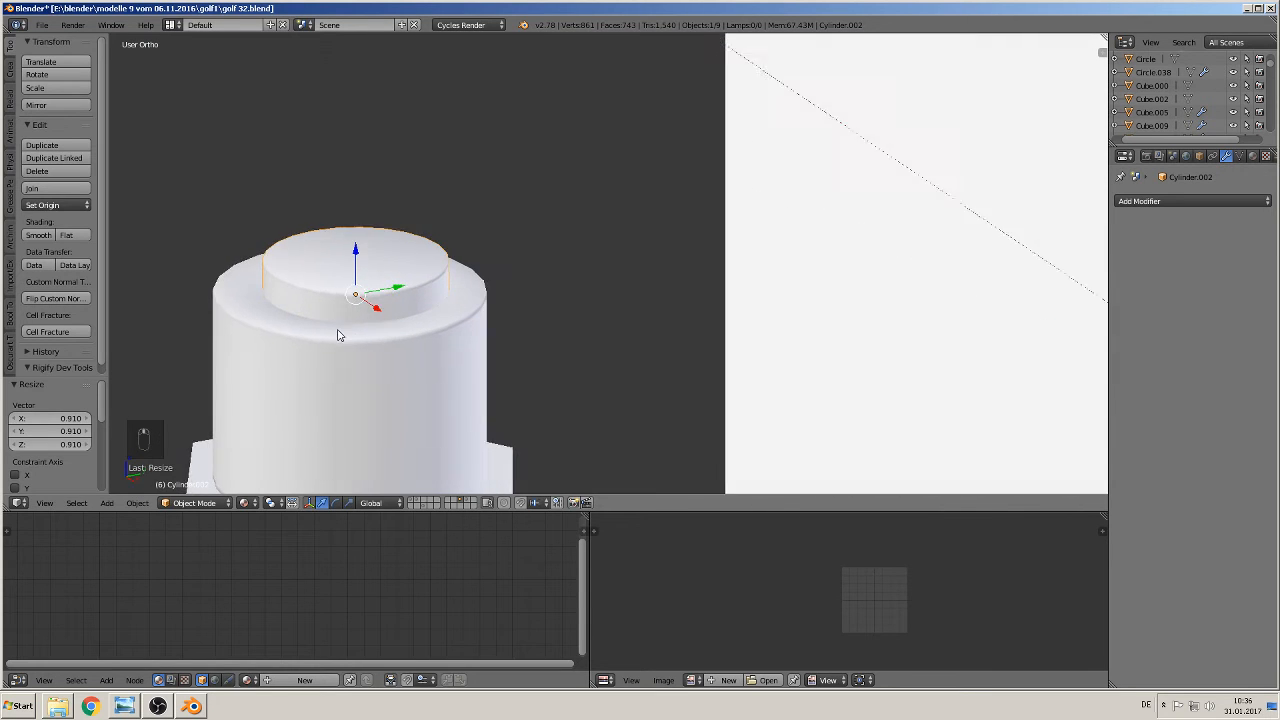
{"action": "key", "text": "s"}
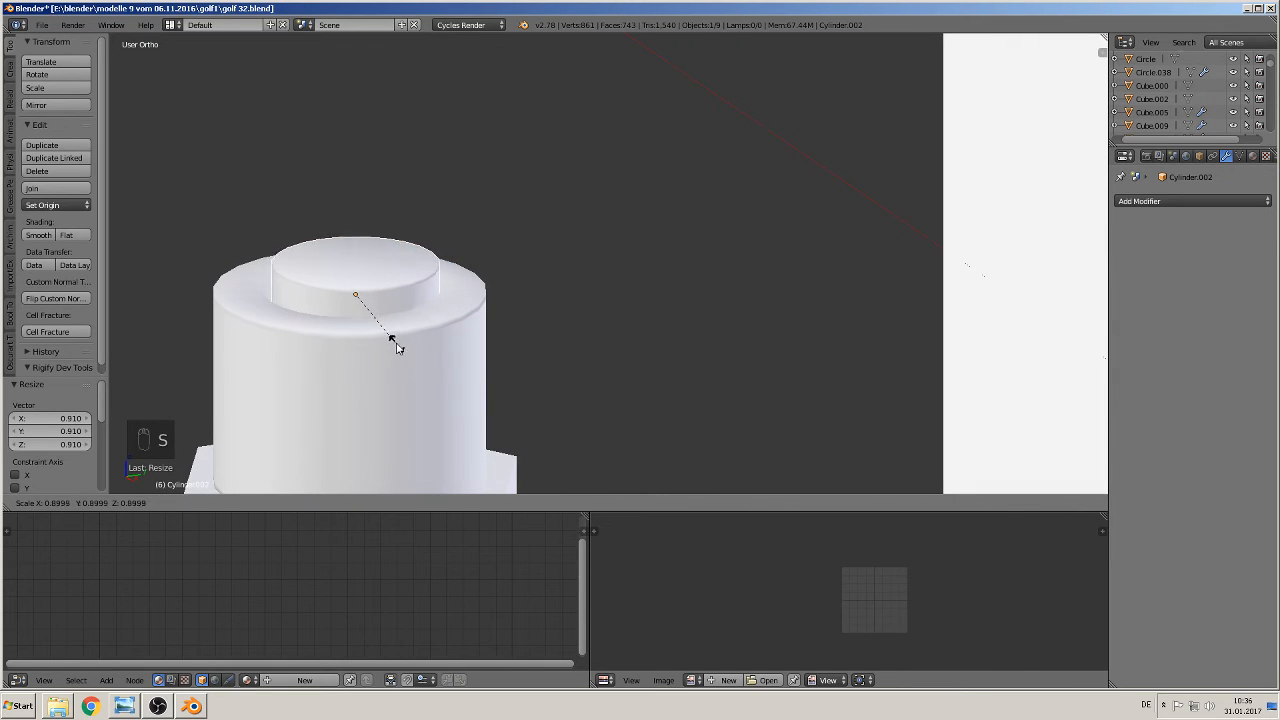
{"action": "left_click", "coordinate": [392, 348]}
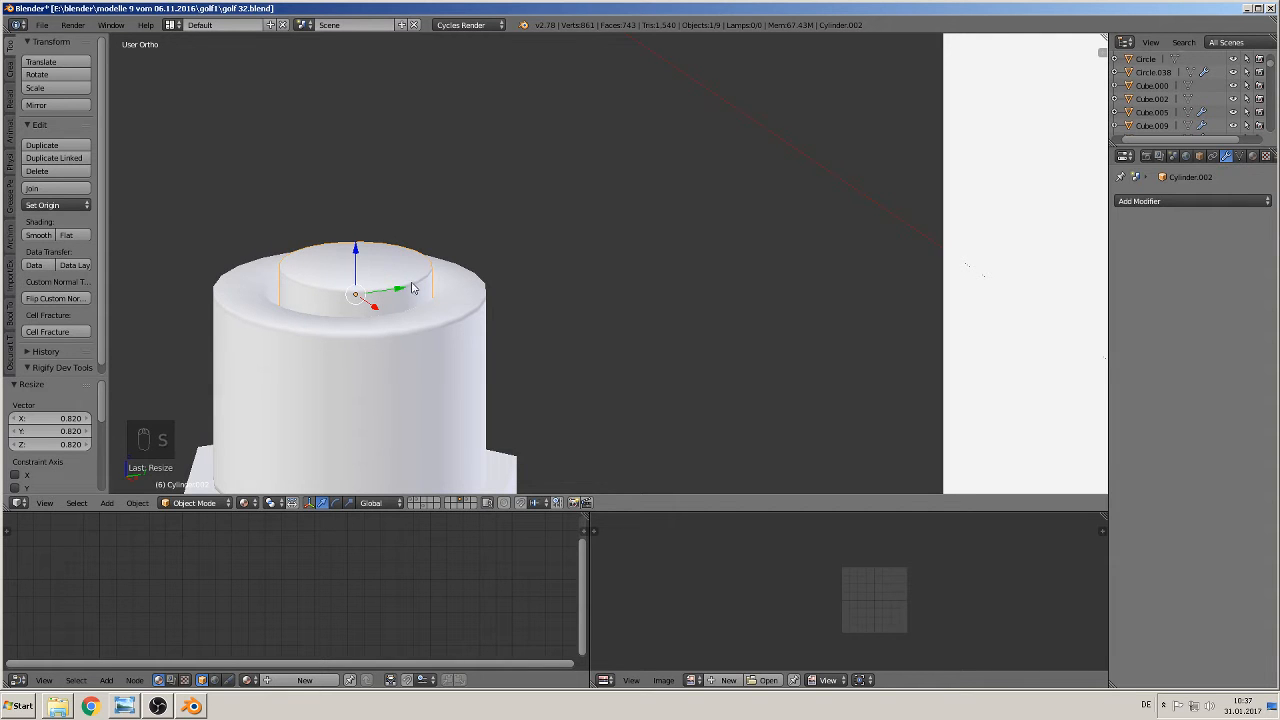
{"action": "left_click_drag", "start_coordinate": [411, 288], "coordinate": [394, 290]}
Switch the viewport to Solid shading to judge the sleeve and its top cylinder
{"action": "middle_click_drag", "start_coordinate": [396, 295], "coordinate": [504, 389]}
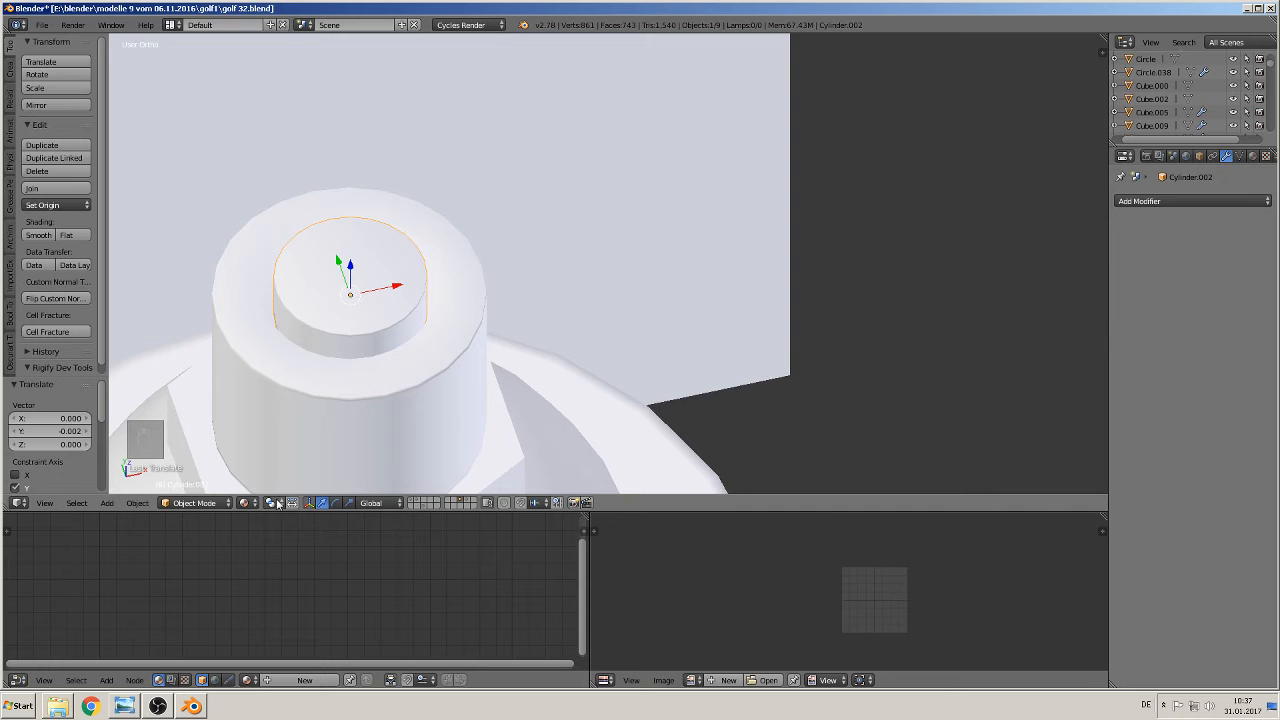
{"action": "left_click", "coordinate": [245, 502]}
{"action": "left_click", "coordinate": [257, 457]}
{"action": "mouse_move", "coordinate": [357, 423]}
{"action": "middle_mouse_down"}
{"action": "mouse_move", "coordinate": [309, 440]}
{"action": "mouse_move", "coordinate": [314, 381]}
{"action": "mouse_move", "coordinate": [339, 350]}
{"action": "middle_mouse_up"}
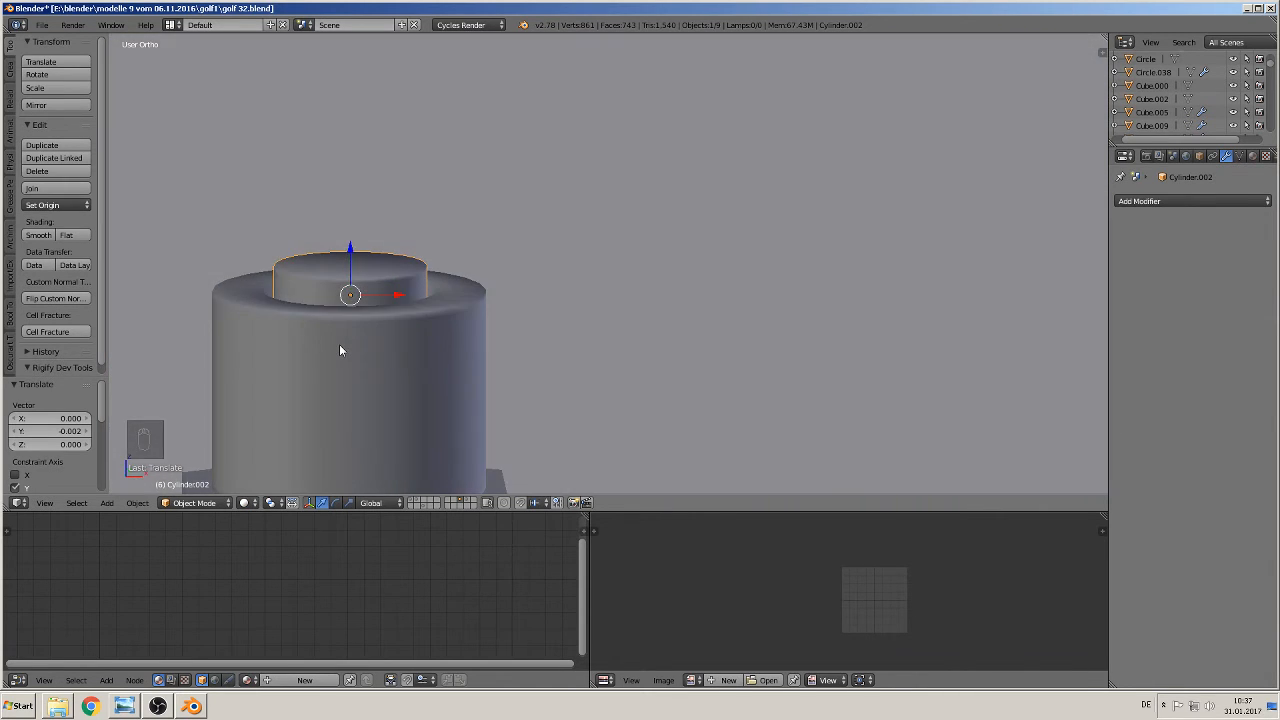
Apply flat shading to the ring of faces on the sleeve's top rim
{"action": "key", "text": "Tab"}
{"action": "key", "text": "Tab"}
{"action": "right_click", "coordinate": [330, 346]}
{"action": "key", "text": "Tab"}
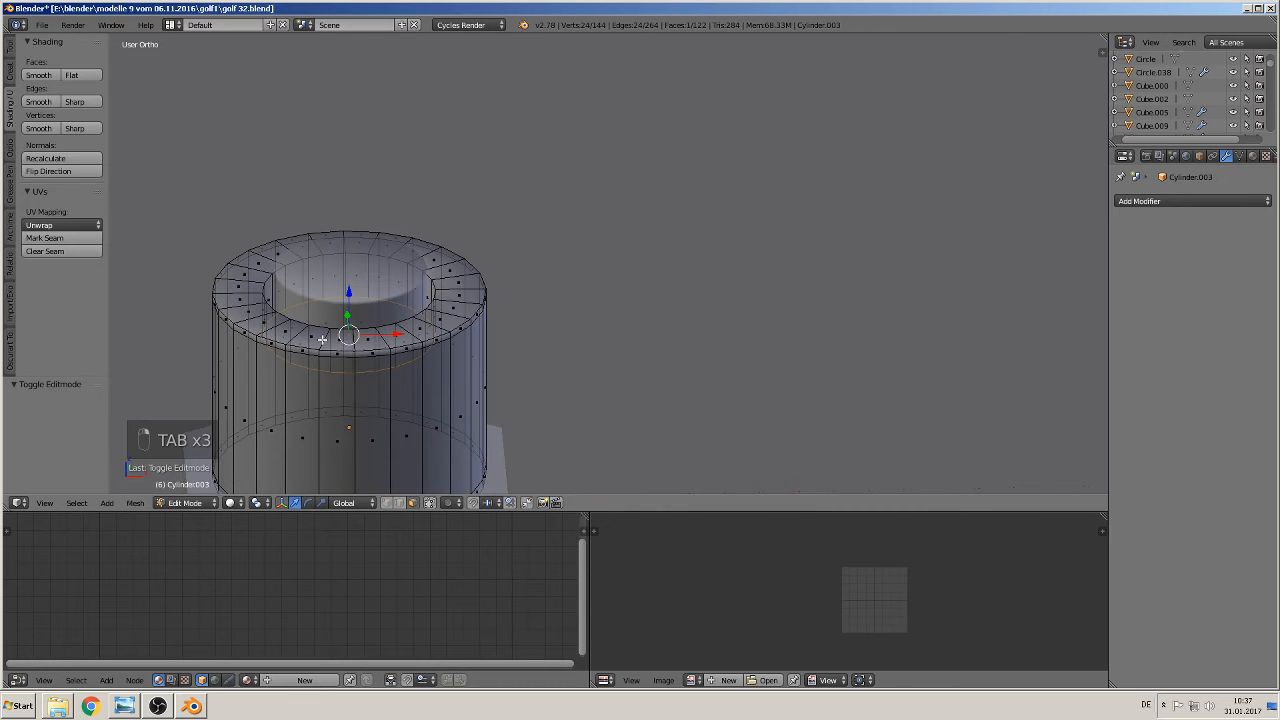
{"action": "right_click", "coordinate": [267, 331], "text": "alt"}
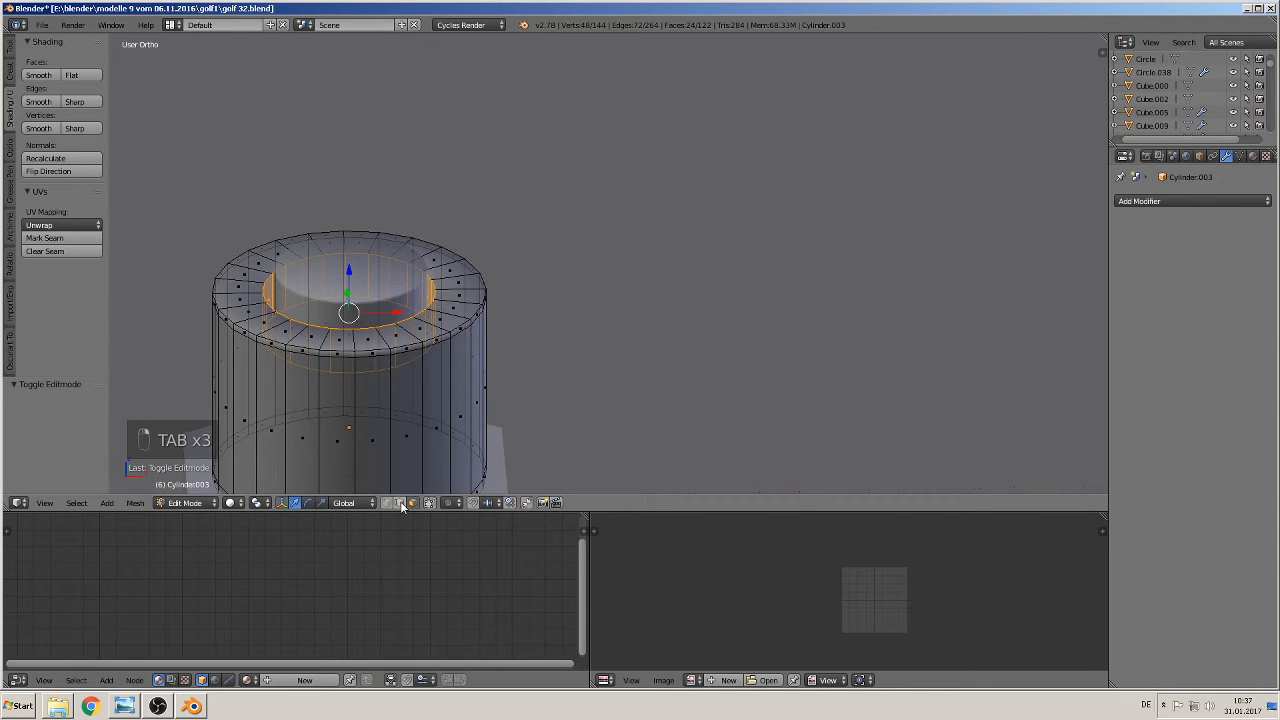
{"action": "right_click", "coordinate": [268, 327], "text": "alt"}
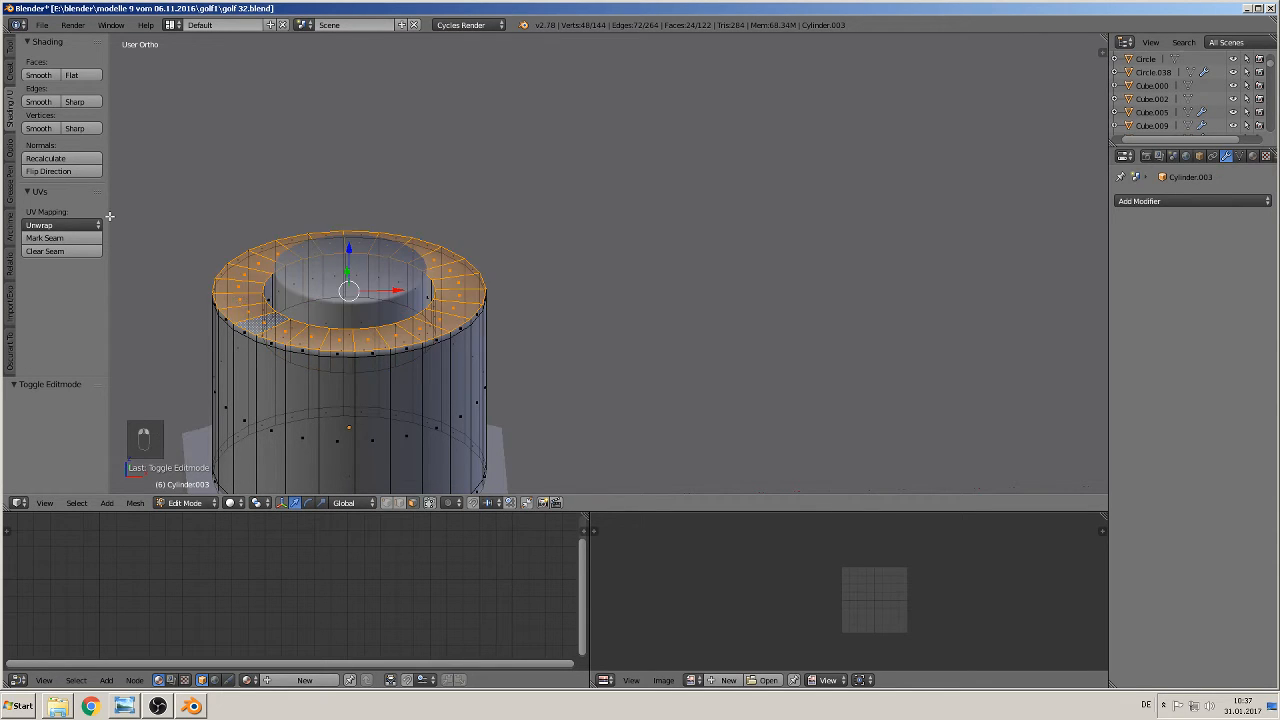
{"action": "left_click", "coordinate": [87, 74]}
{"action": "key", "text": "Tab"}
{"action": "key", "text": "Tab"}
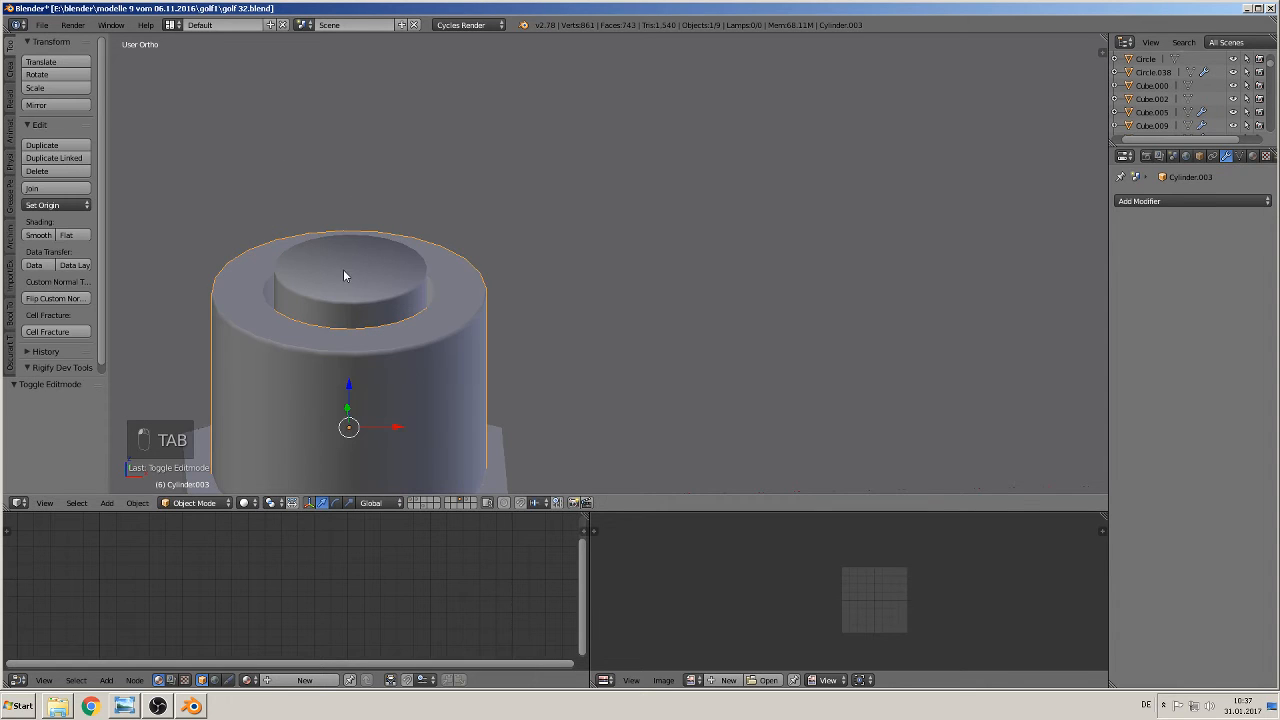
Apply flat shading to the top face of the small cylinder in the sleeve's recess
{"action": "right_click", "coordinate": [347, 270]}
{"action": "right_click", "coordinate": [334, 265]}
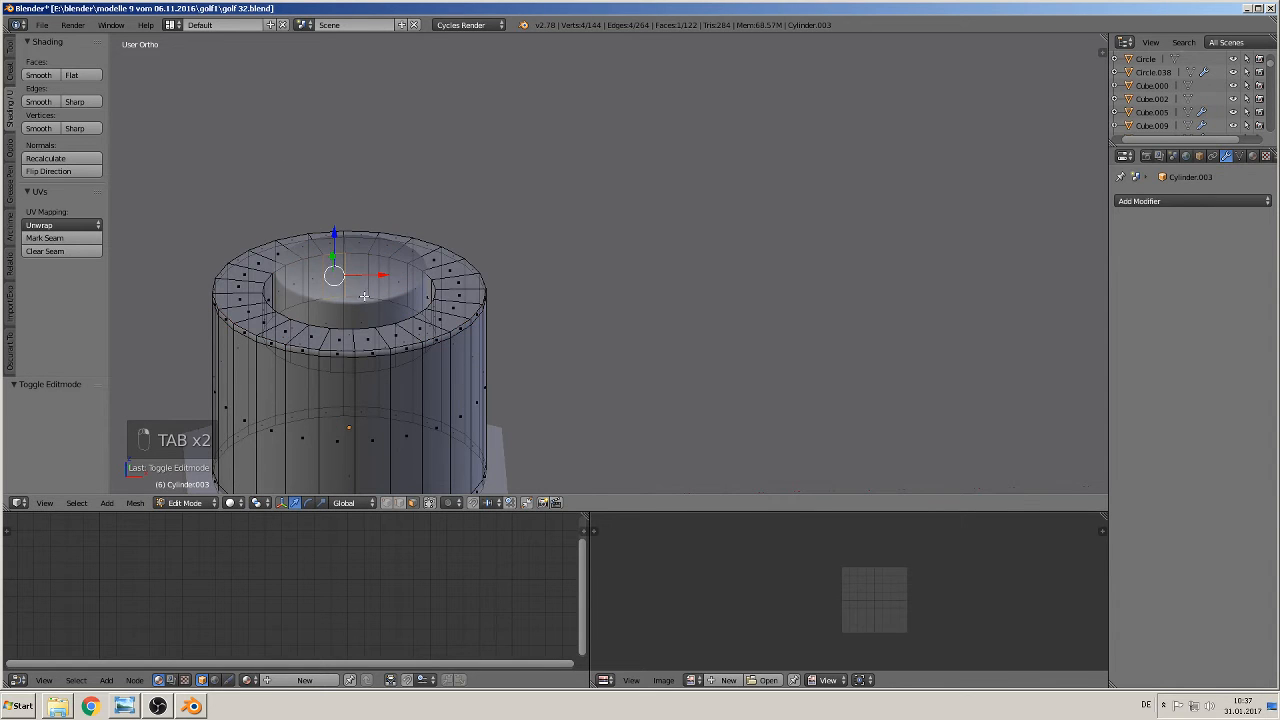
{"action": "right_click", "coordinate": [363, 285]}
{"action": "key", "text": "Tab"}
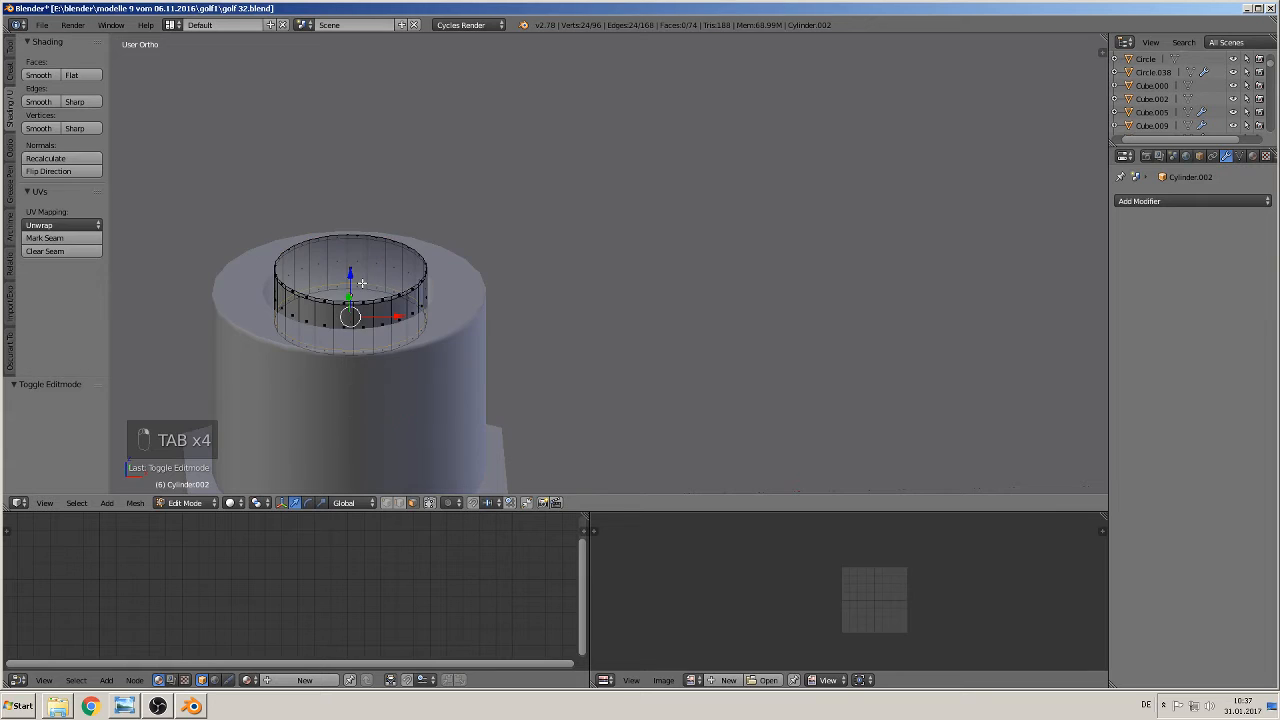
{"action": "right_click", "coordinate": [355, 266]}
{"action": "right_click", "coordinate": [349, 267]}
{"action": "left_click", "coordinate": [45, 158]}
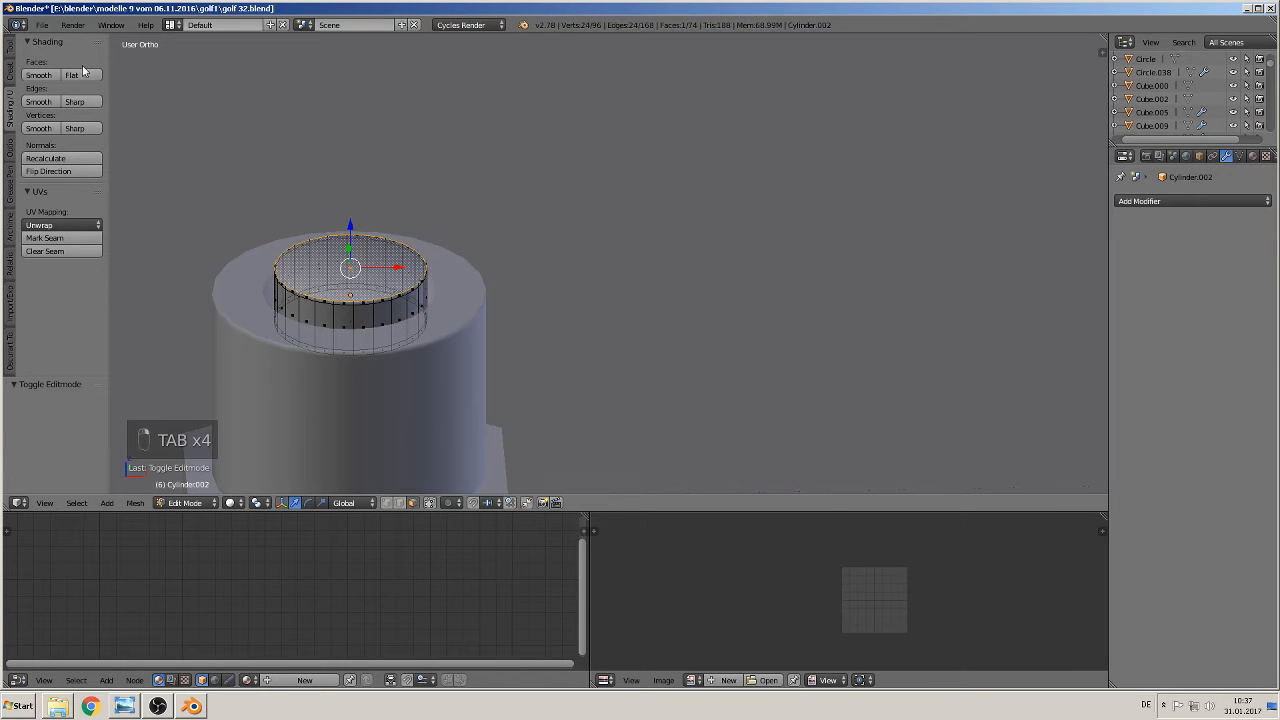
{"action": "key", "text": "Tab"}
Join the small top cylinder, sleeve, hexagonal nut, slanted outer dome and base ring into one object
{"action": "scroll", "coordinate": [413, 336], "scroll_direction": "down", "scroll_amount": 6}
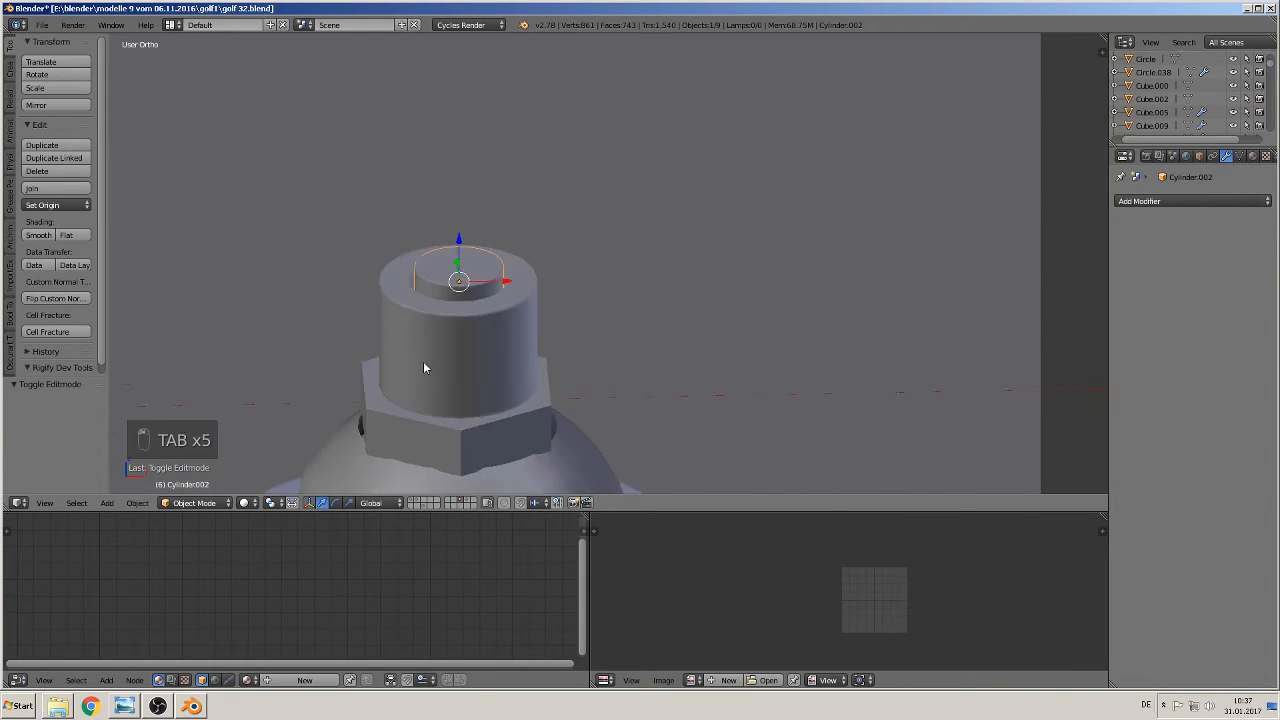
{"action": "scroll", "coordinate": [482, 364], "scroll_direction": "down", "scroll_amount": 2}
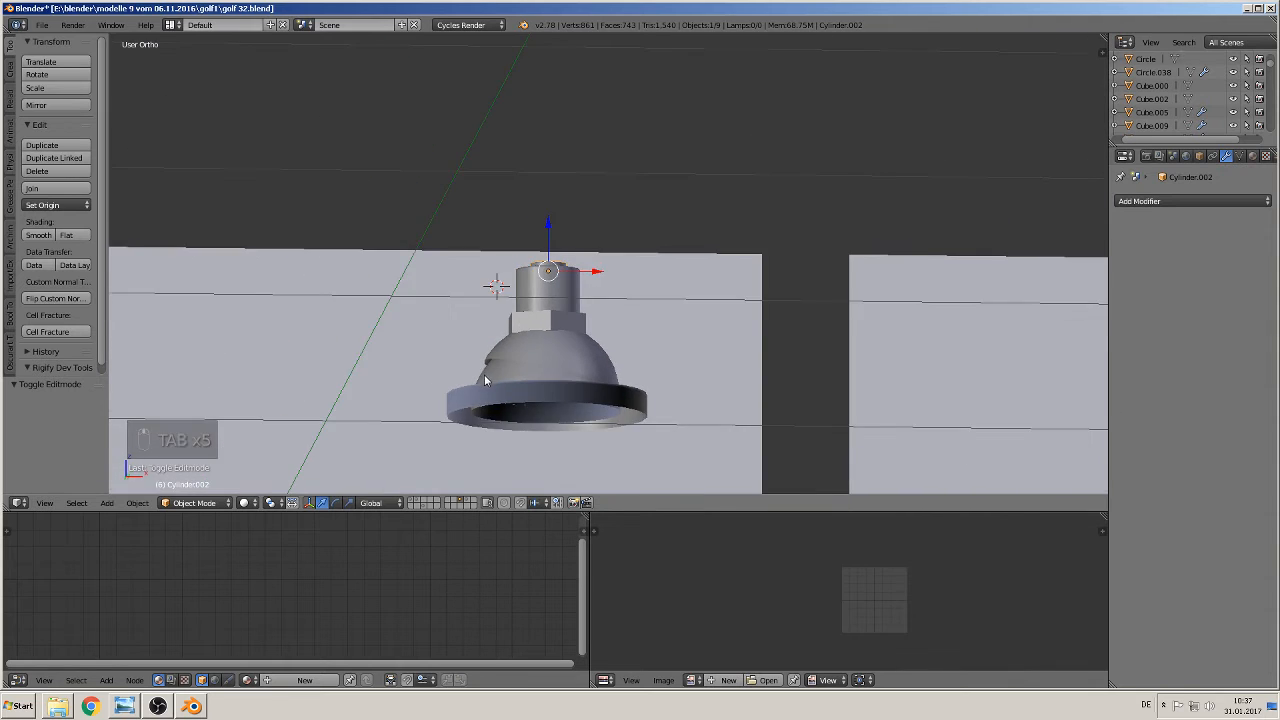
{"action": "middle_click_drag", "start_coordinate": [484, 374], "coordinate": [506, 388]}
{"action": "scroll", "coordinate": [488, 377], "scroll_direction": "down", "scroll_amount": 2}
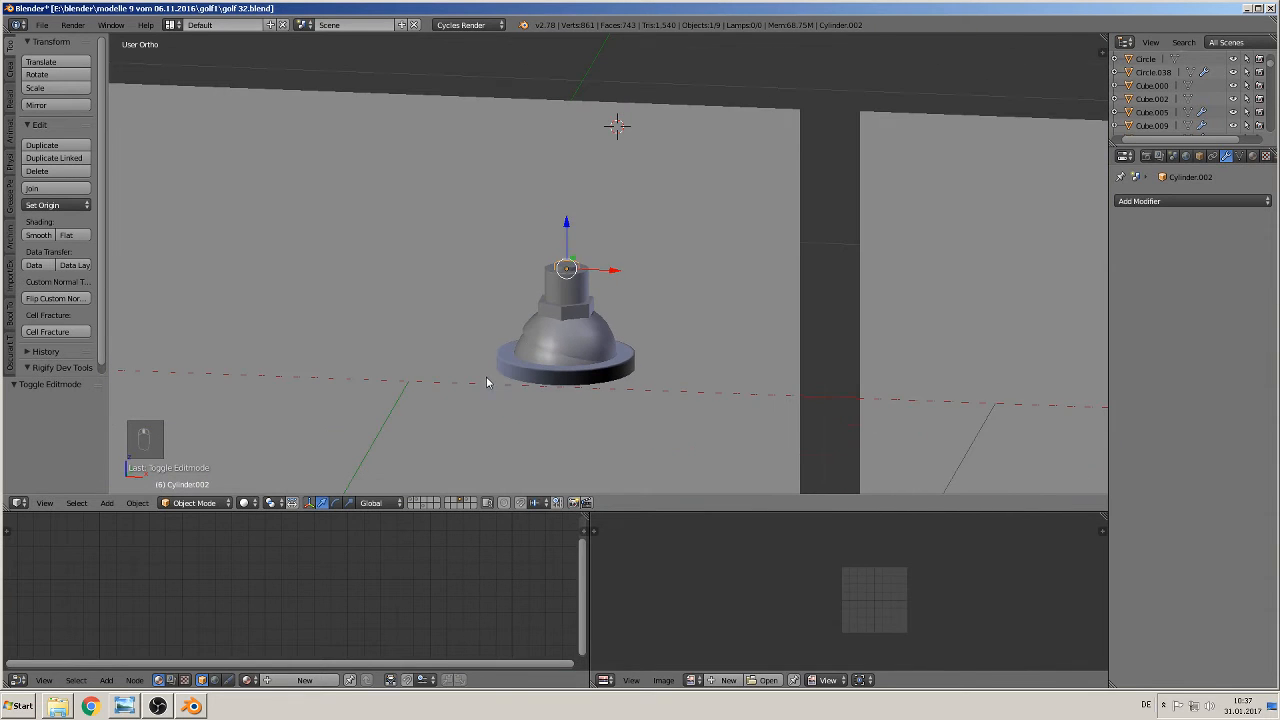
{"action": "right_click", "coordinate": [566, 287], "text": "shift"}
{"action": "right_click", "coordinate": [567, 311], "text": "shift"}
{"action": "right_click", "coordinate": [570, 340], "text": "shift"}
{"action": "right_click", "coordinate": [557, 370], "text": "shift"}
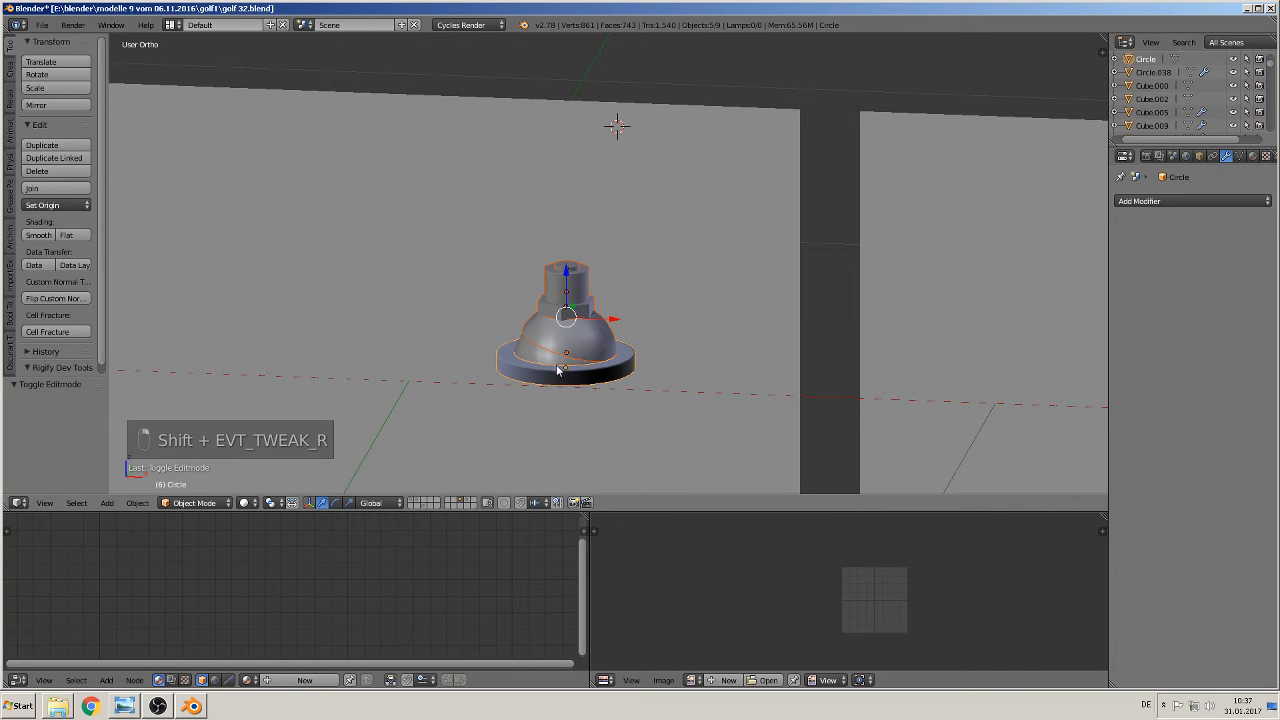
{"action": "left_click", "coordinate": [40, 188]}
Recalculate the normals of only the linked base ring faces in the joined antenna base
{"action": "scroll", "coordinate": [620, 410], "scroll_direction": "up", "scroll_amount": 2}
{"action": "scroll", "coordinate": [620, 410], "scroll_direction": "up", "scroll_amount": 3}
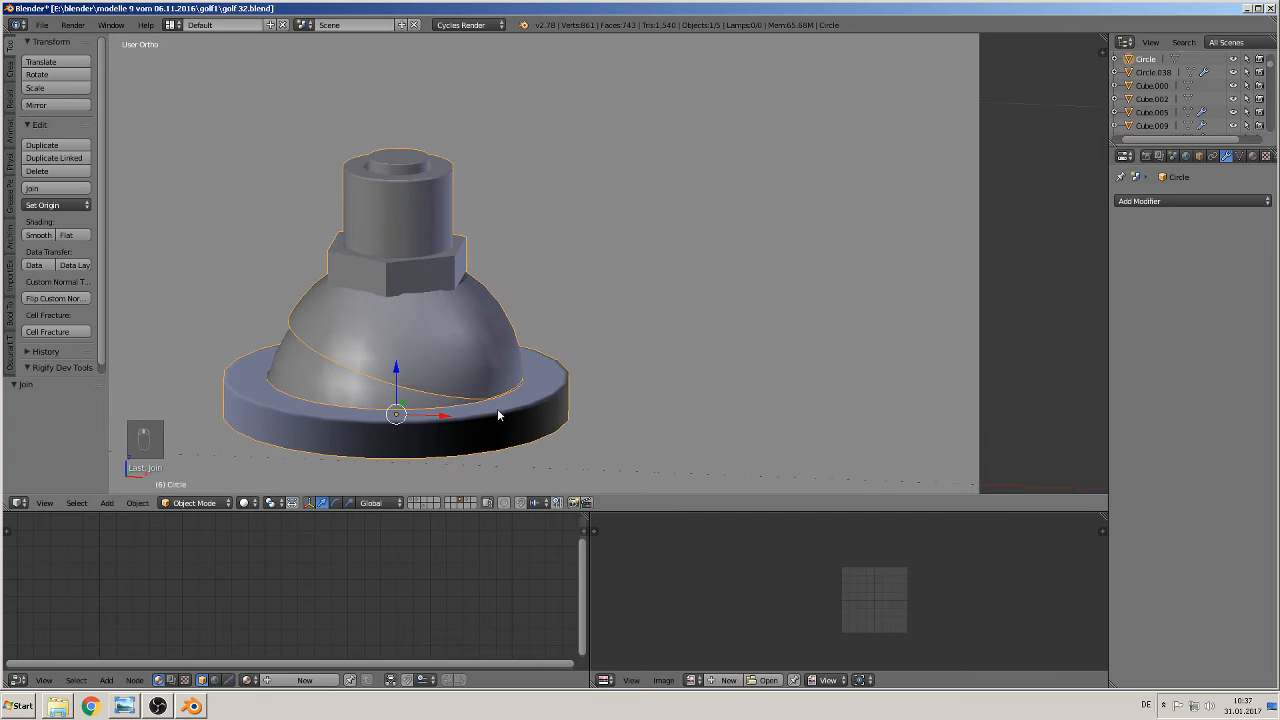
{"action": "middle_click_drag", "start_coordinate": [277, 410], "coordinate": [410, 346], "text": "shift"}
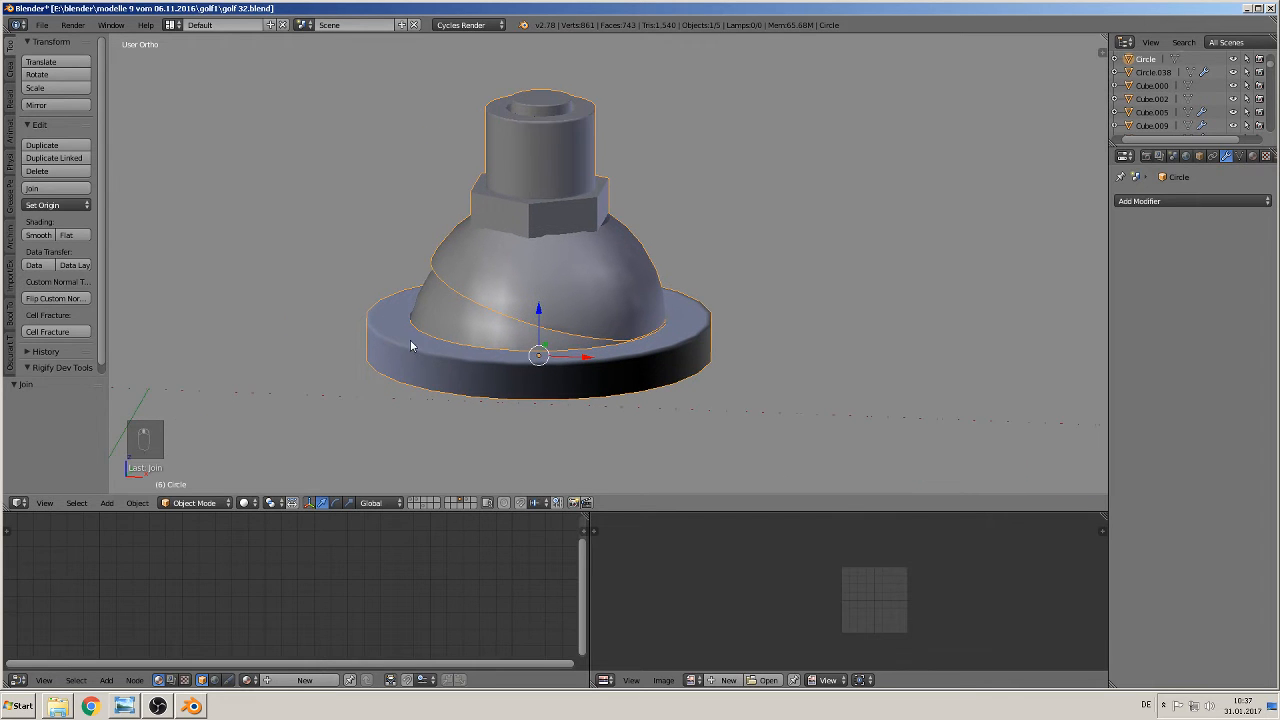
{"action": "key", "text": "Tab"}
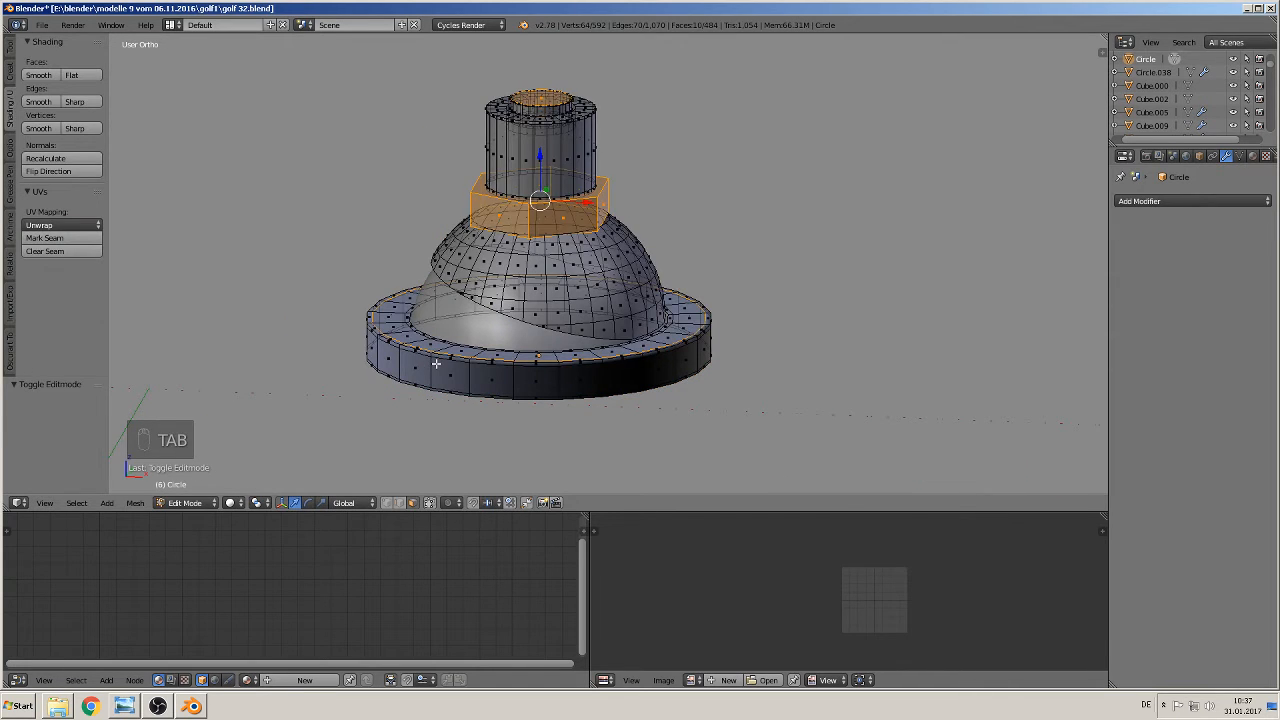
{"action": "key", "text": "a"}
{"action": "key", "text": "a"}
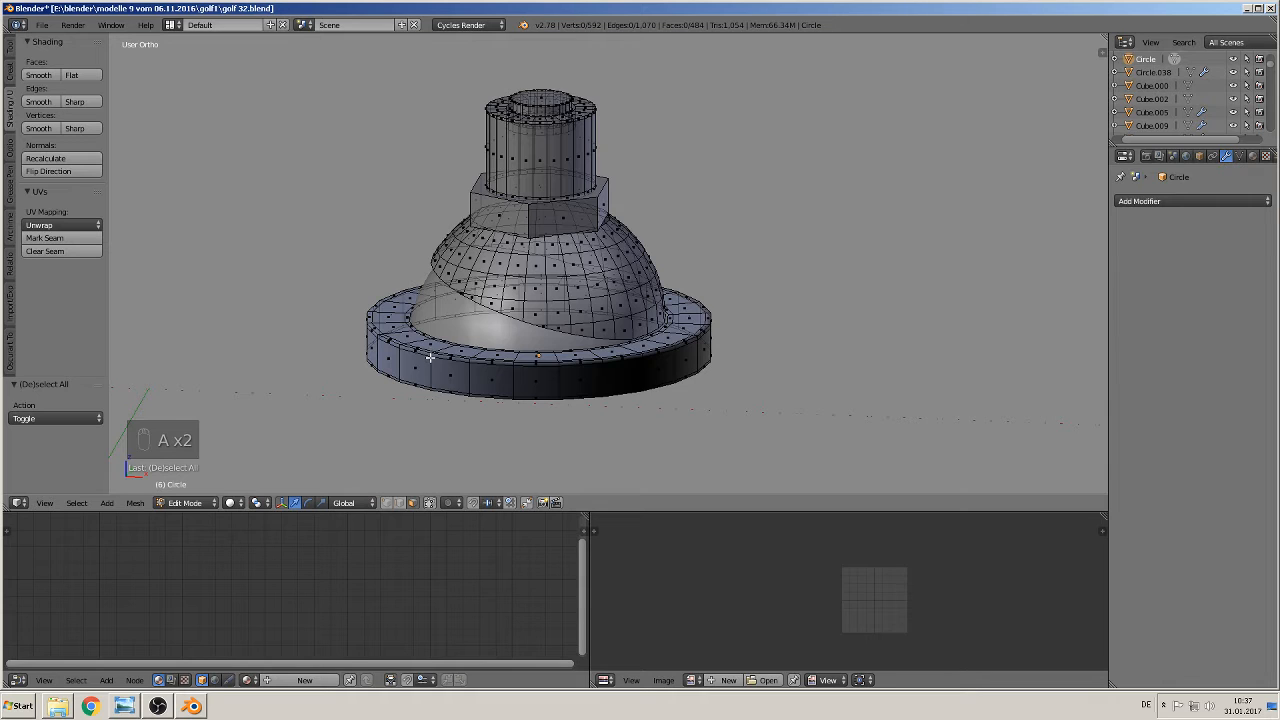
{"action": "key", "text": "l"}
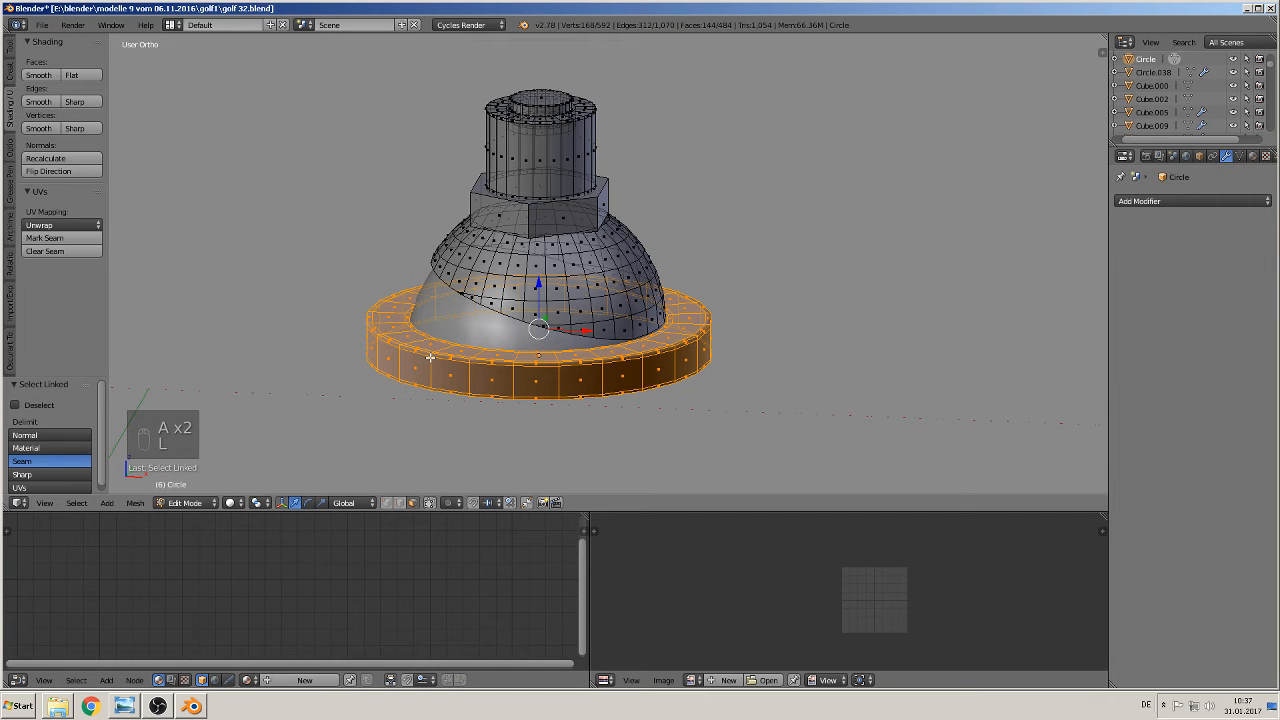
{"action": "left_click", "coordinate": [62, 158]}
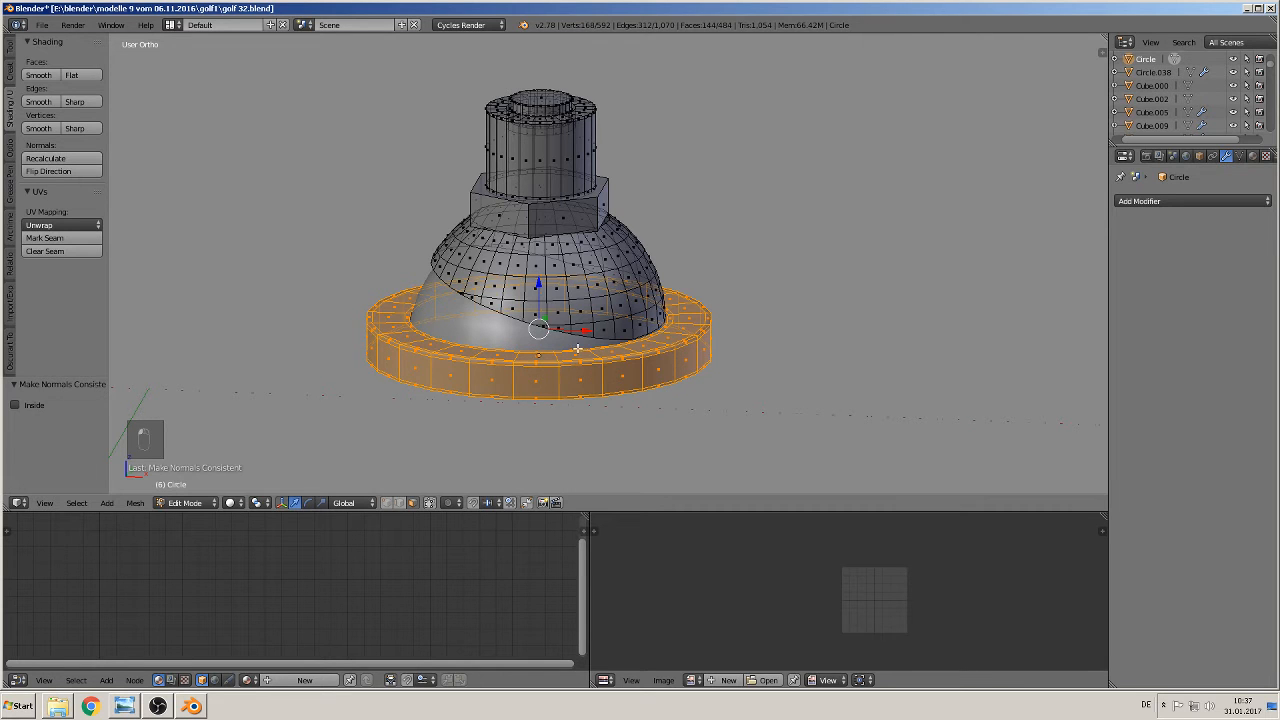
{"action": "key", "text": "Tab"}
Check the joined antenna base from the front and save the file under its existing name
{"action": "scroll", "coordinate": [662, 364], "scroll_direction": "down", "scroll_amount": 4}
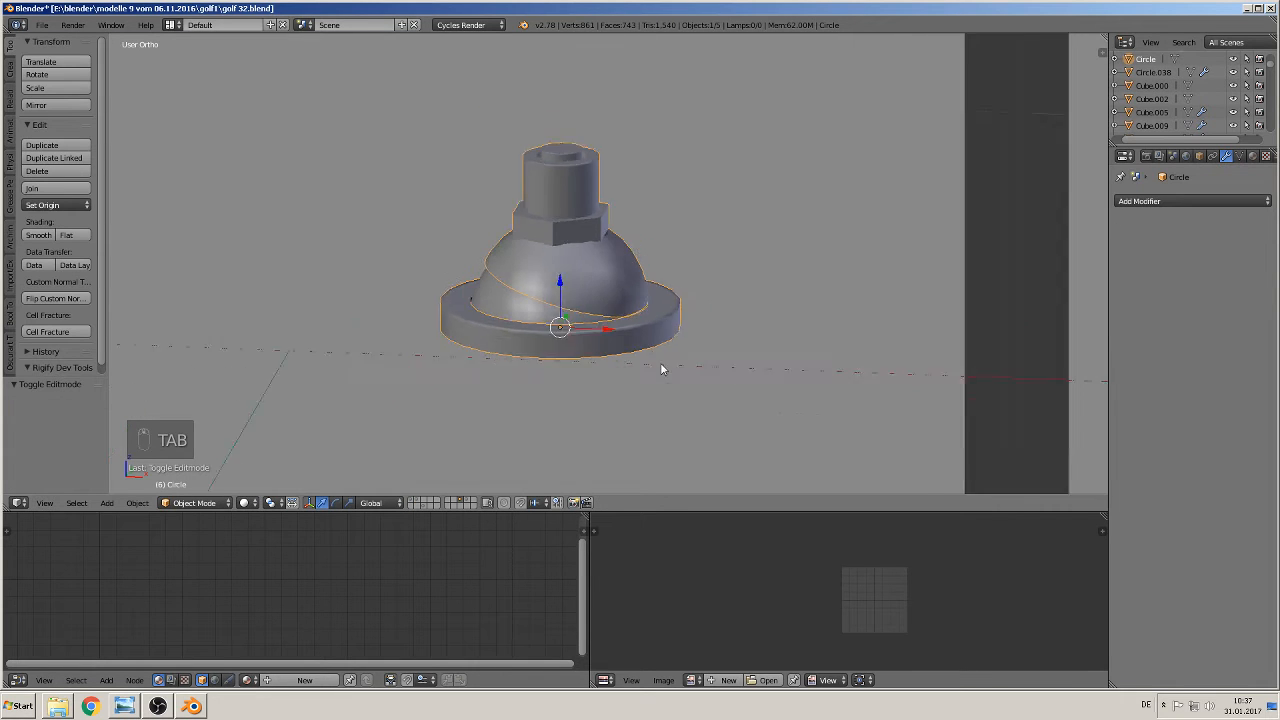
{"action": "scroll", "coordinate": [645, 334], "scroll_direction": "up", "scroll_amount": 1}
{"action": "middle_click_drag", "start_coordinate": [645, 334], "coordinate": [669, 304]}
{"action": "scroll", "coordinate": [668, 312], "scroll_direction": "down", "scroll_amount": 5}
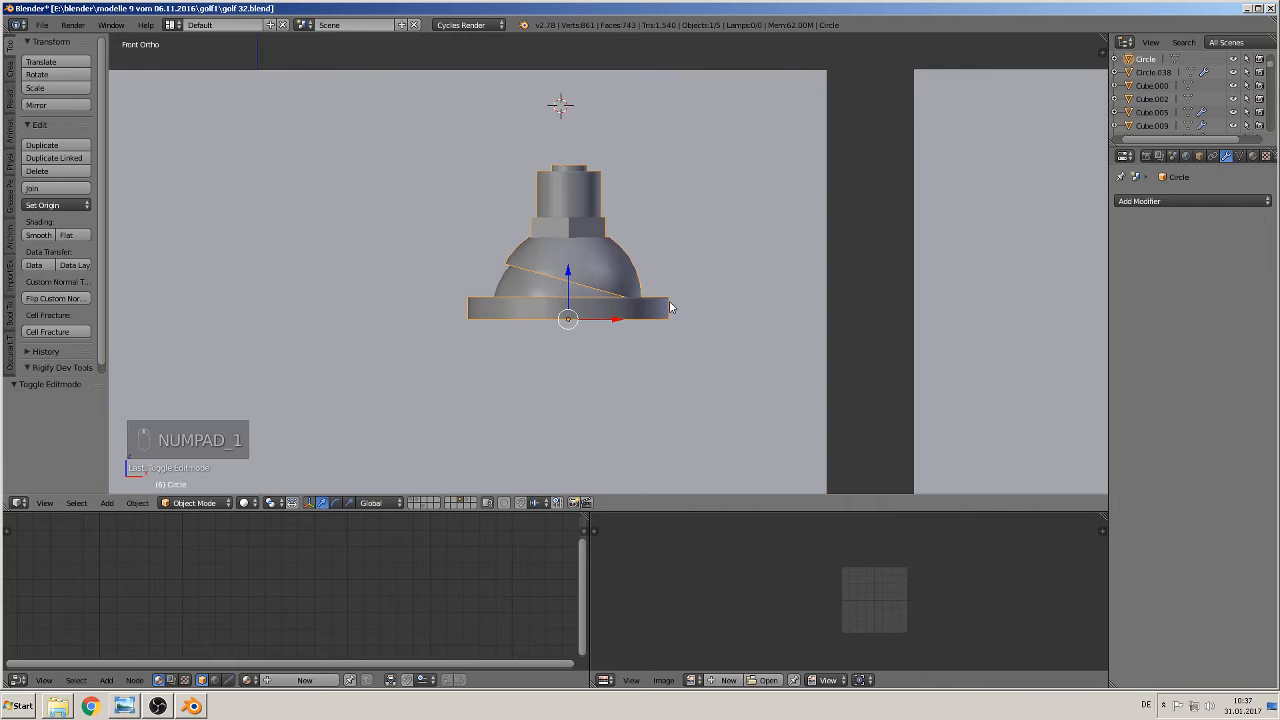
{"action": "key", "text": "KP_1"}
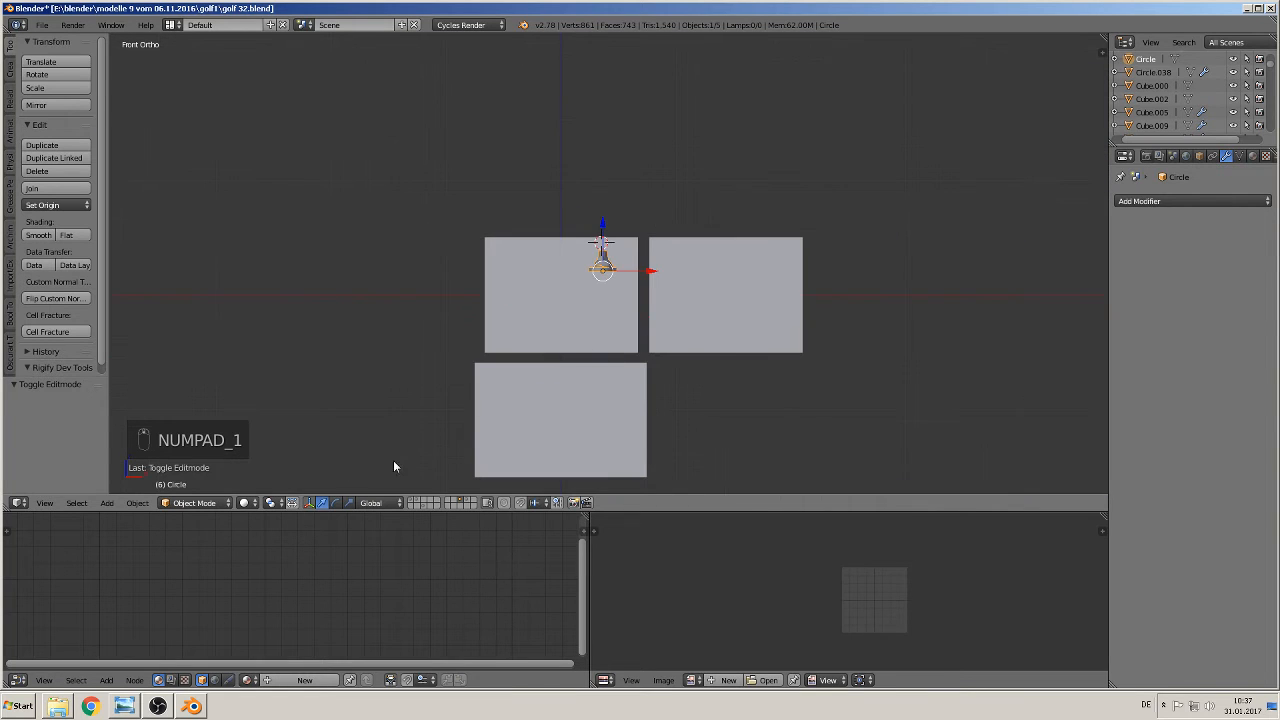
{"action": "scroll", "coordinate": [276, 478], "scroll_direction": "up", "scroll_amount": 3}
{"action": "left_click", "coordinate": [43, 24]}
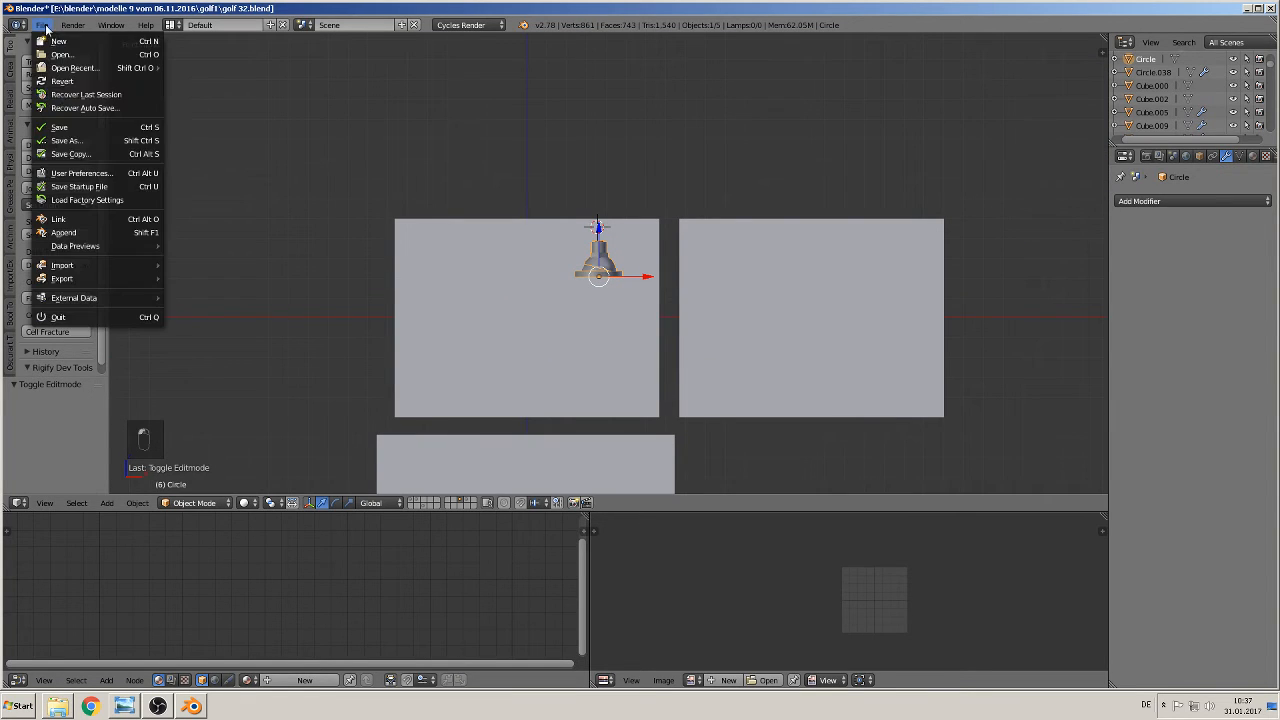
{"action": "left_click", "coordinate": [92, 127]}
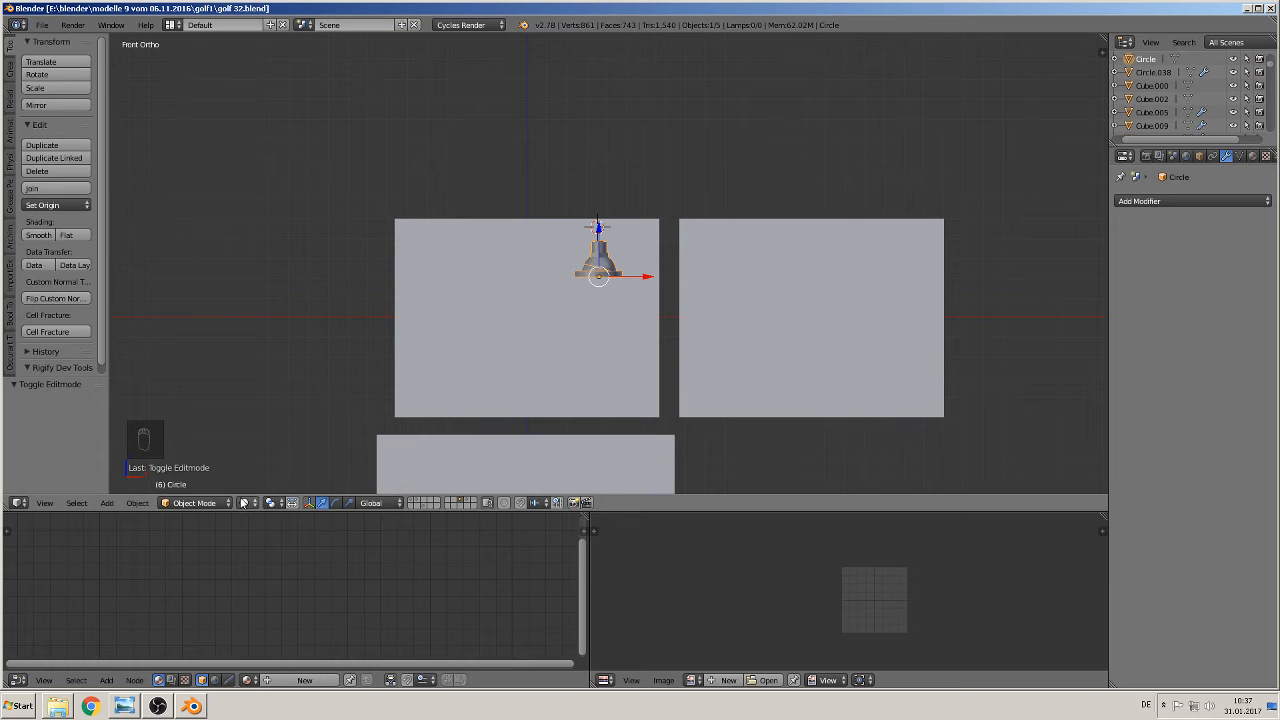
Compare the antenna base with the reference photo in Rendered and Material shading, and return the viewport to Solid shading
{"action": "left_click", "coordinate": [245, 503]}
{"action": "left_click", "coordinate": [286, 414]}
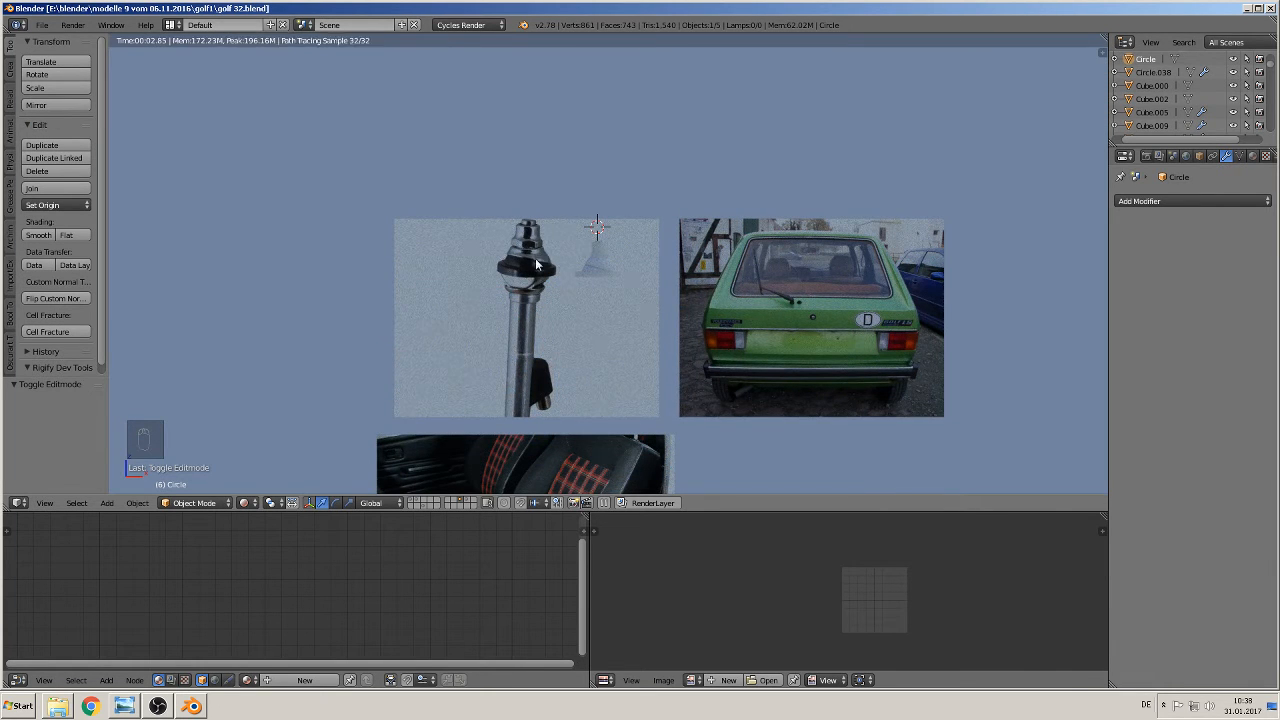
{"action": "left_click", "coordinate": [245, 503]}
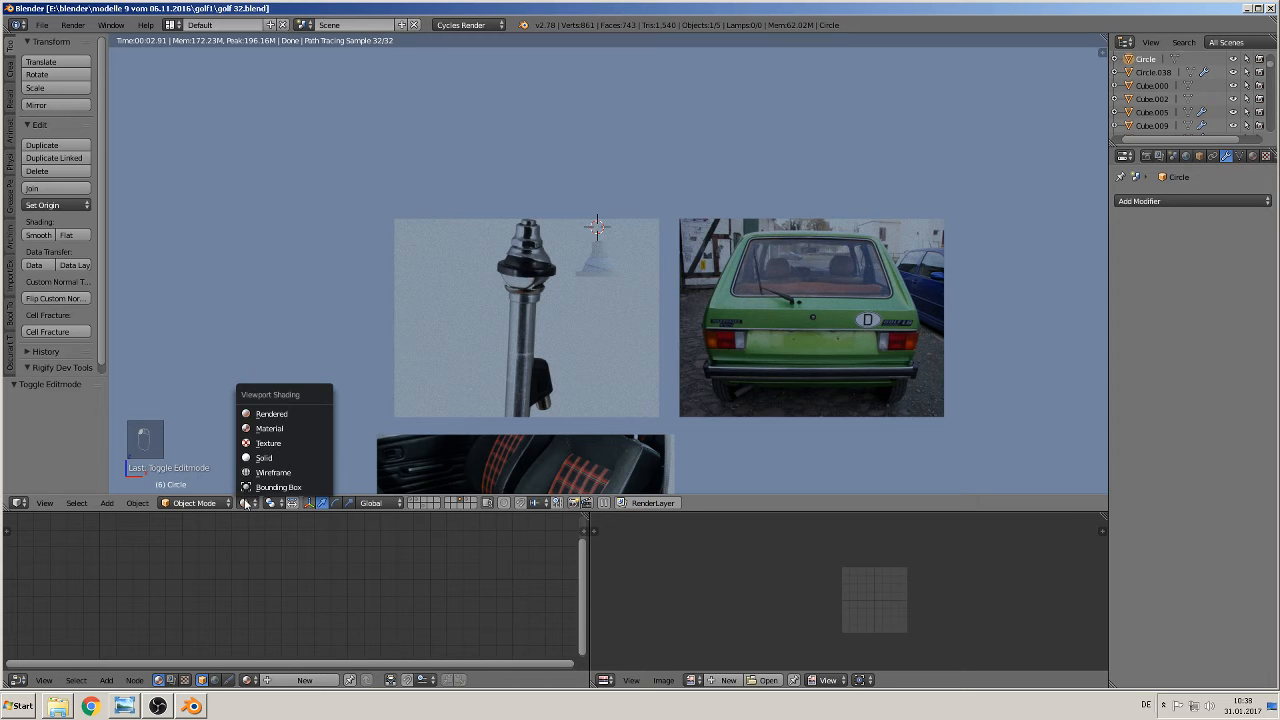
{"action": "left_click", "coordinate": [286, 426]}
{"action": "scroll", "coordinate": [580, 275], "scroll_direction": "down", "scroll_amount": 2}
{"action": "scroll", "coordinate": [588, 268], "scroll_direction": "up", "scroll_amount": 3}
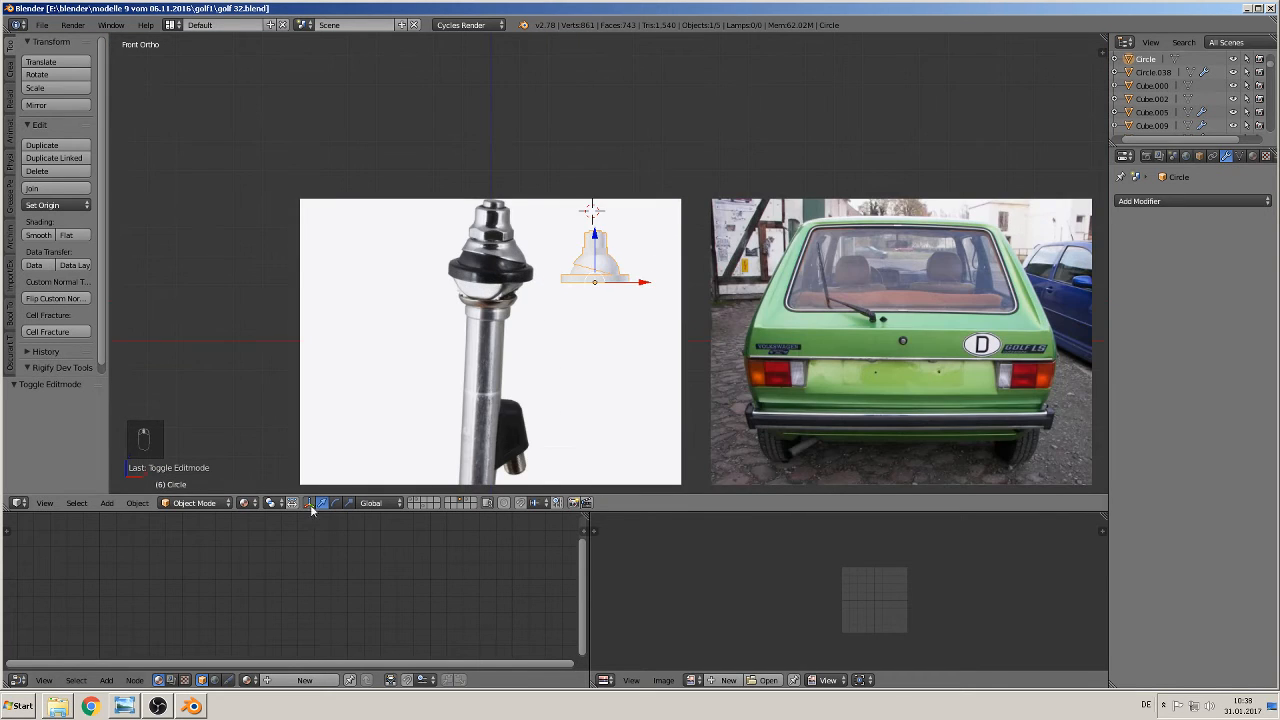
{"action": "left_click", "coordinate": [245, 503]}
{"action": "left_click", "coordinate": [268, 430]}
{"action": "scroll", "coordinate": [533, 329], "scroll_direction": "up", "scroll_amount": 2}
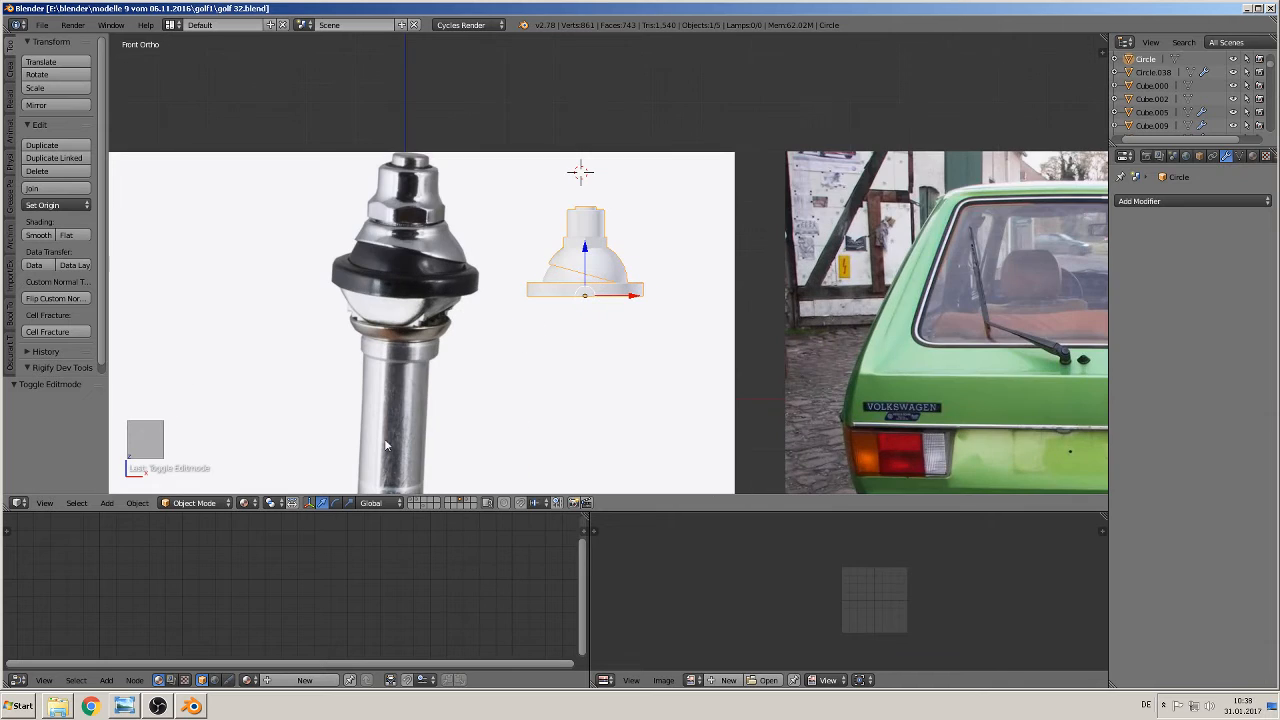
{"action": "left_click", "coordinate": [245, 502]}
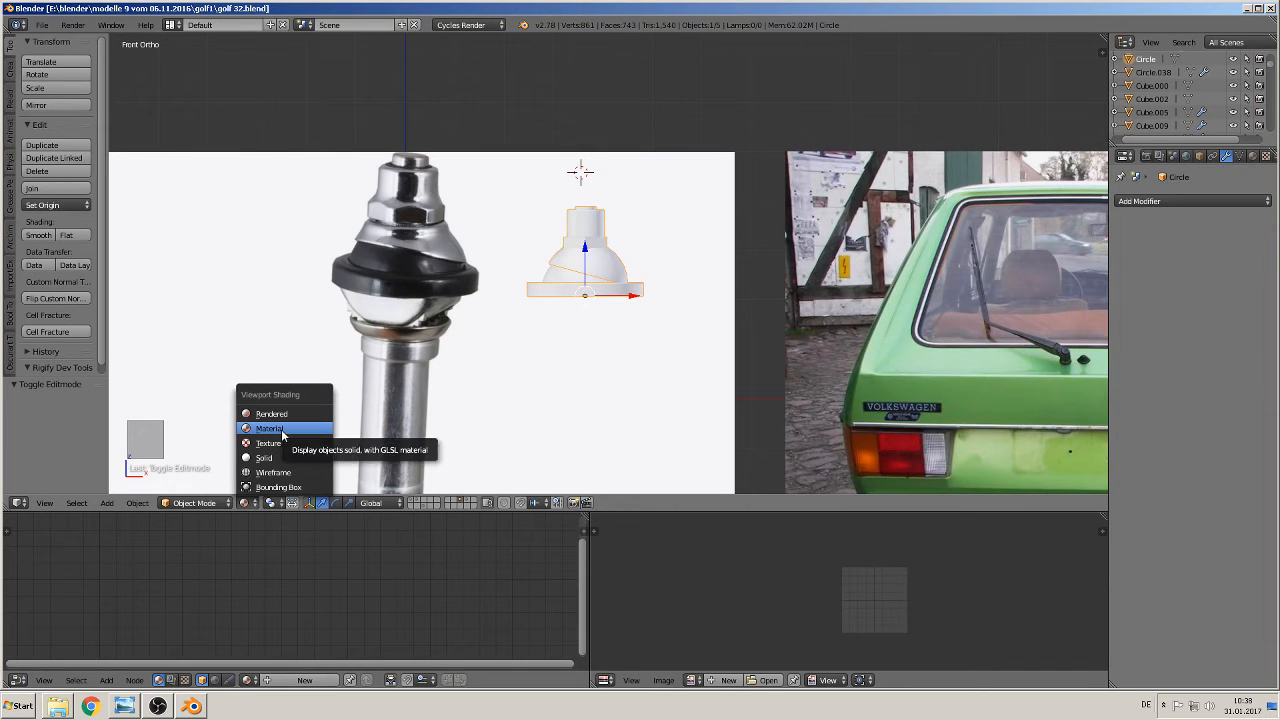
{"action": "left_click", "coordinate": [266, 458]}
{"action": "scroll", "coordinate": [614, 269], "scroll_direction": "up", "scroll_amount": 3}
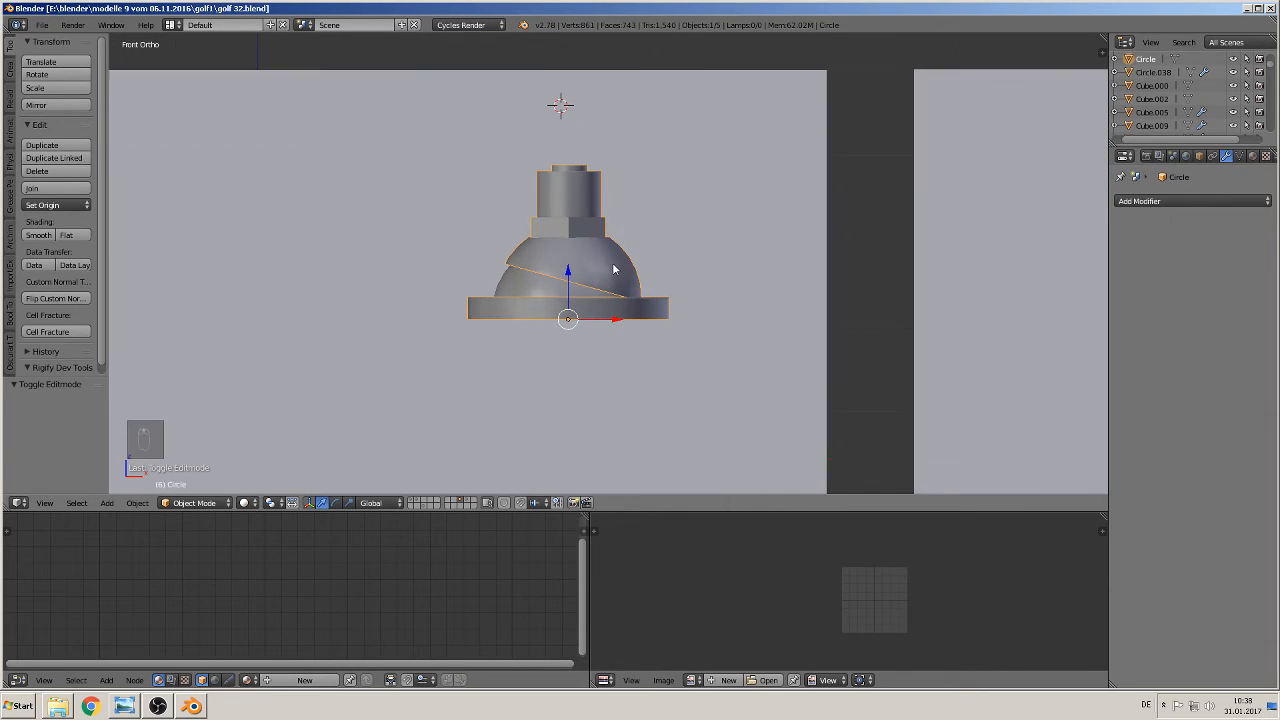
Join the separate inner dome with the rest of the antenna base
{"action": "key", "text": "Tab"}
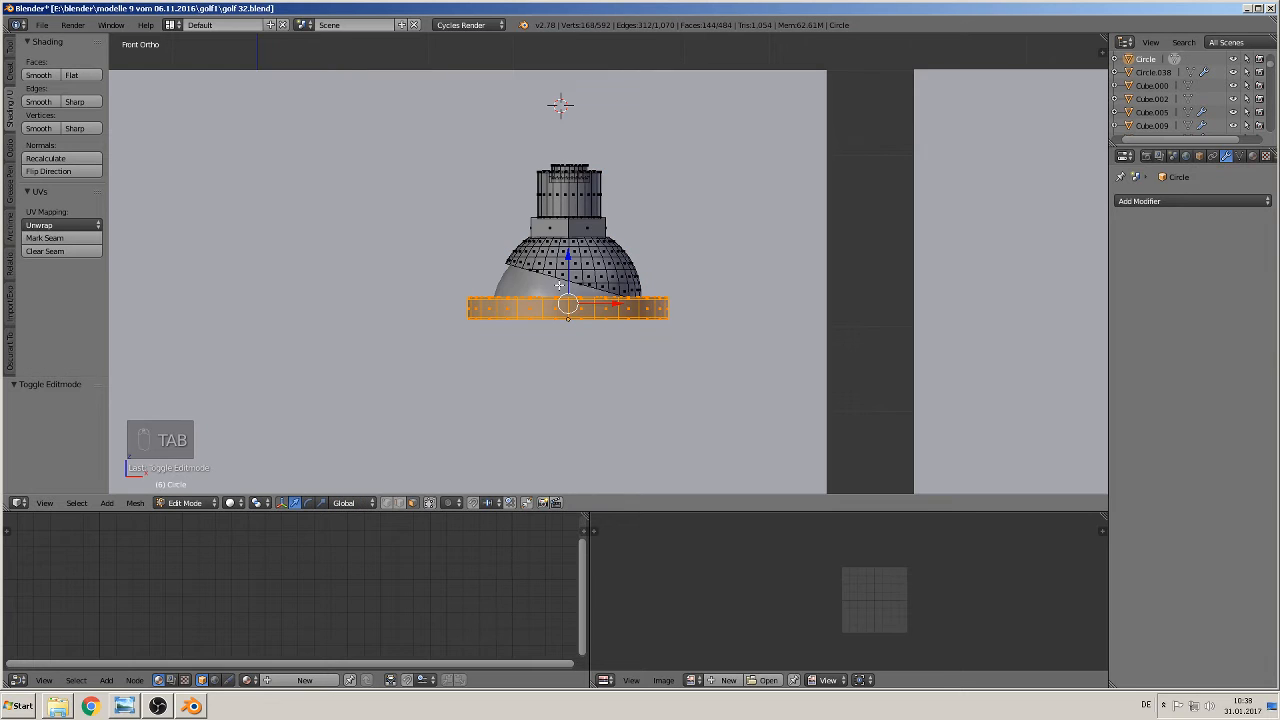
{"action": "key", "text": "Tab"}
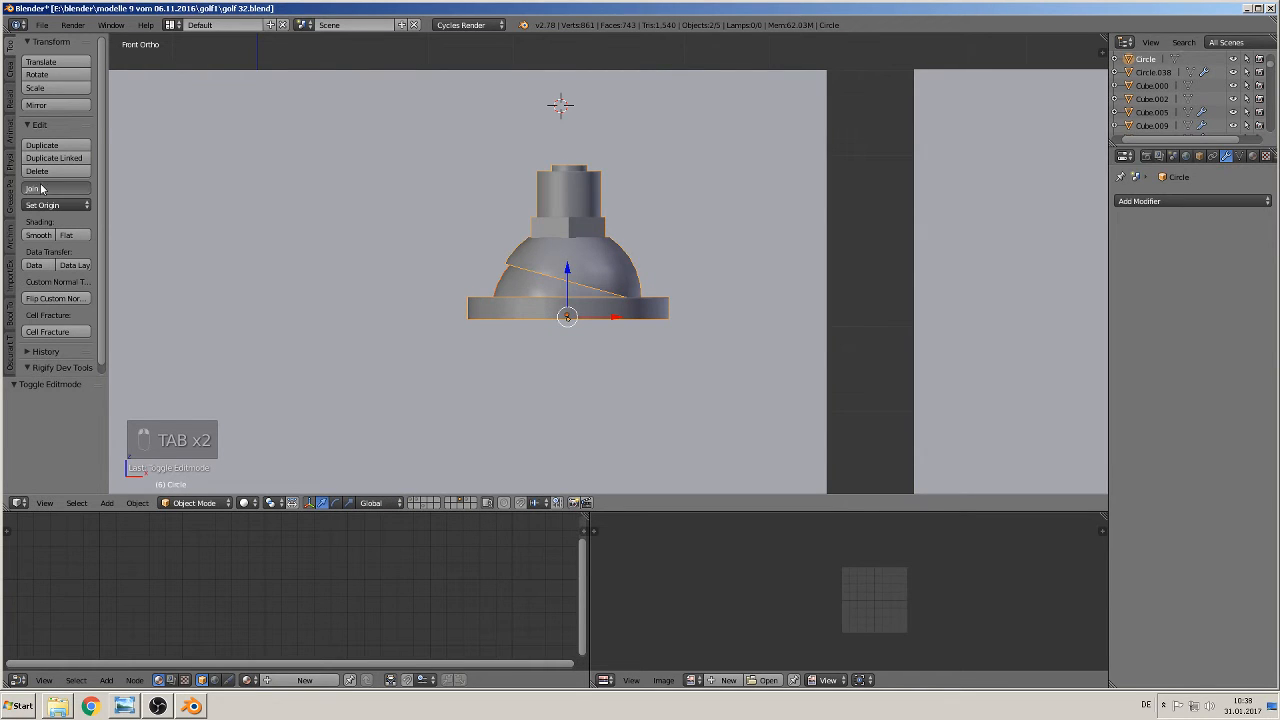
Select the linked dome and base flange of the antenna mount and assign them the existing black plastic material in a new slot
{"action": "key", "text": "Tab"}
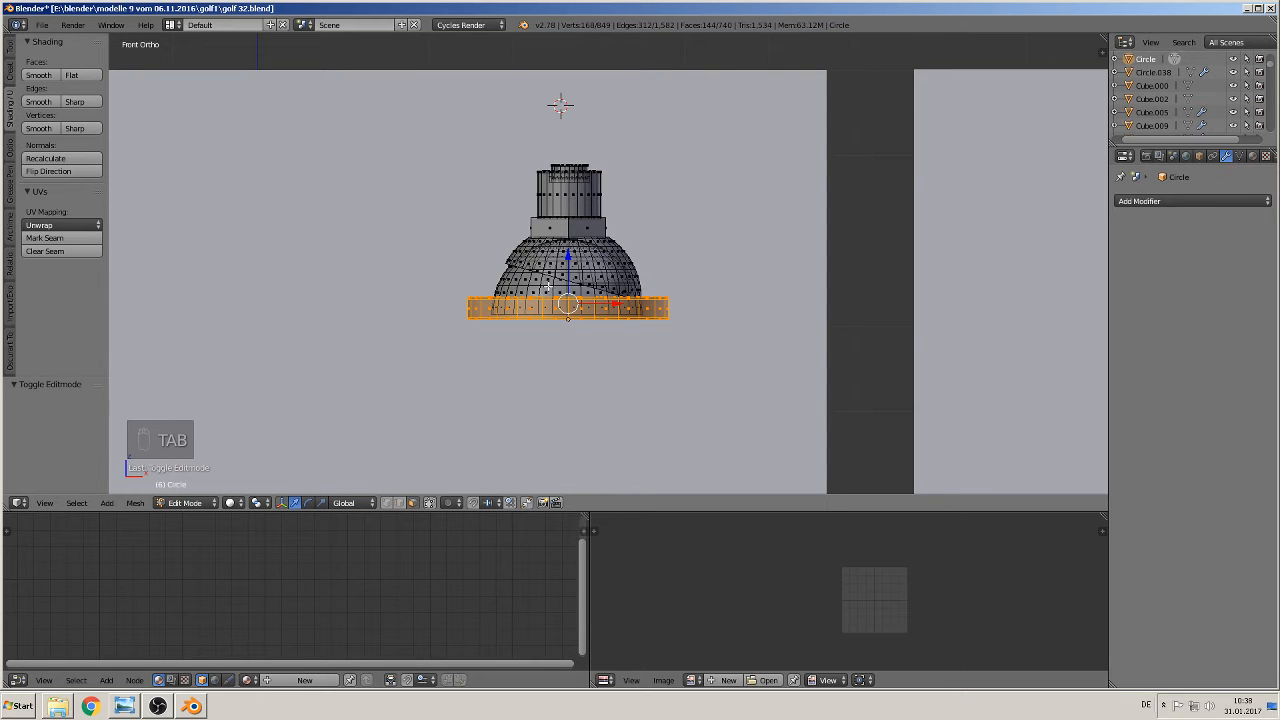
{"action": "key", "text": "l"}
{"action": "key", "text": "l"}
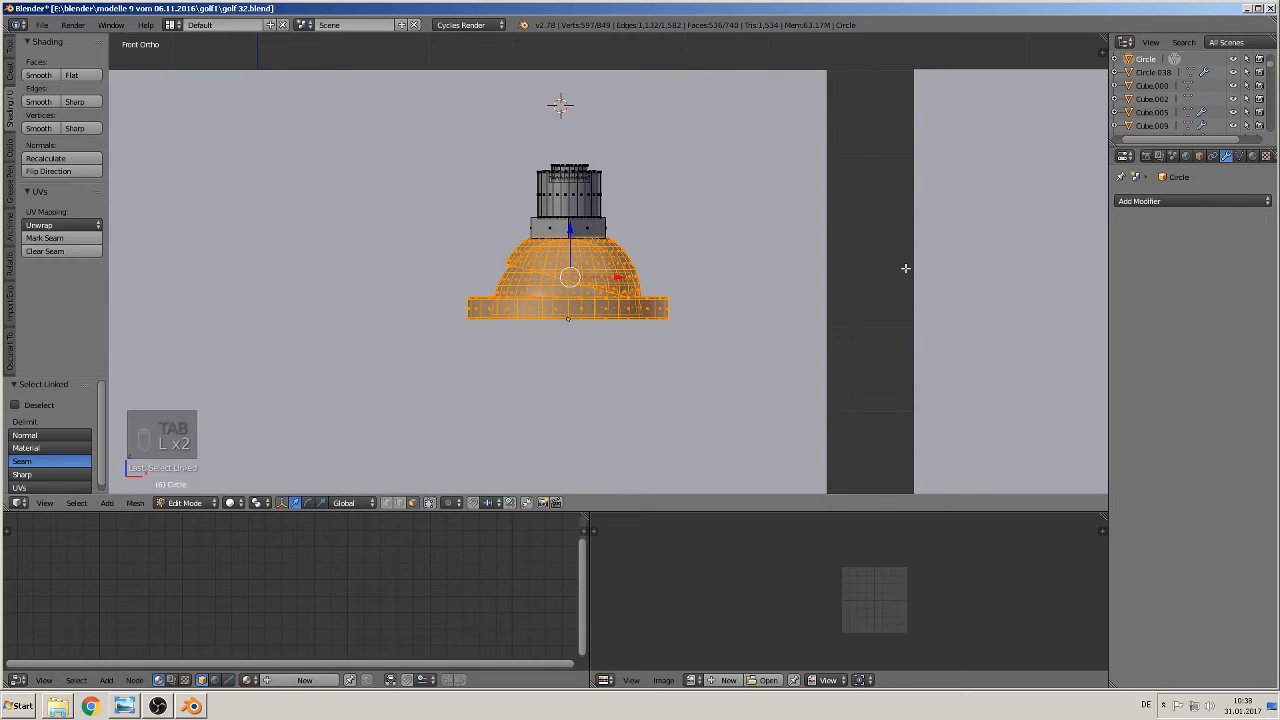
{"action": "left_click", "coordinate": [1252, 156]}
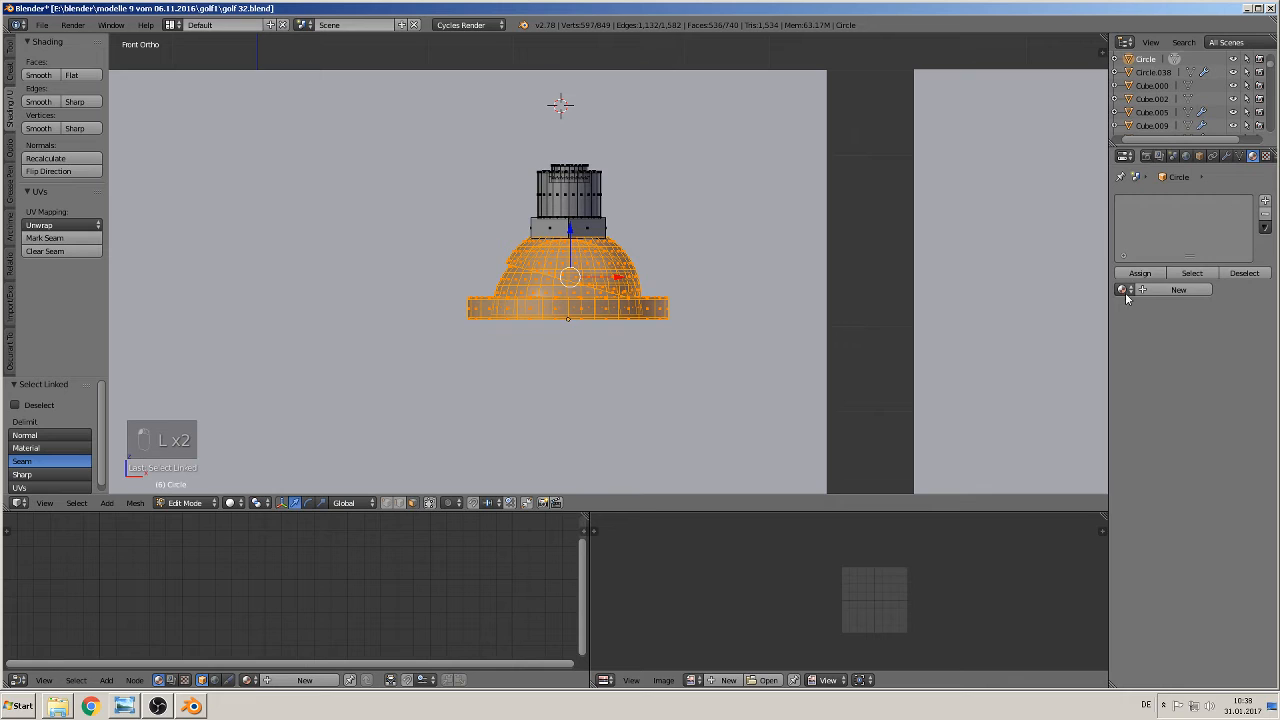
{"action": "left_click", "coordinate": [1265, 200]}
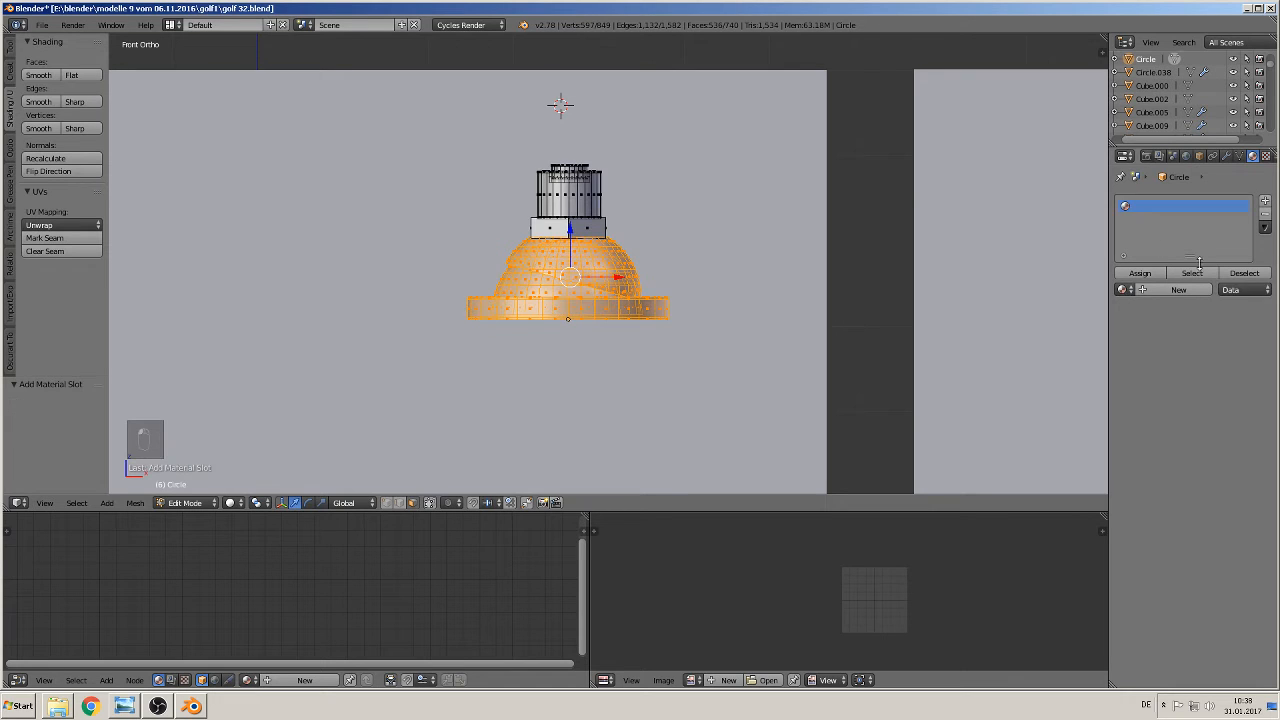
{"action": "left_click", "coordinate": [1121, 290]}
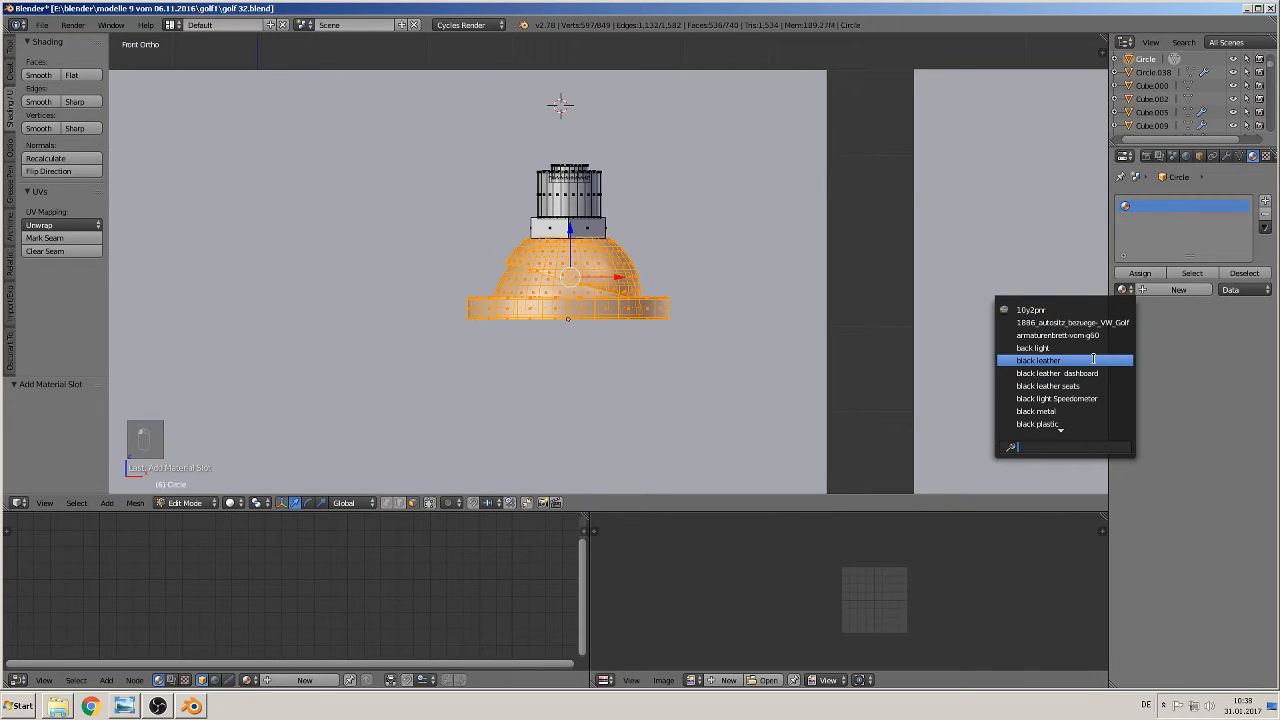
{"action": "left_click", "coordinate": [1090, 424]}
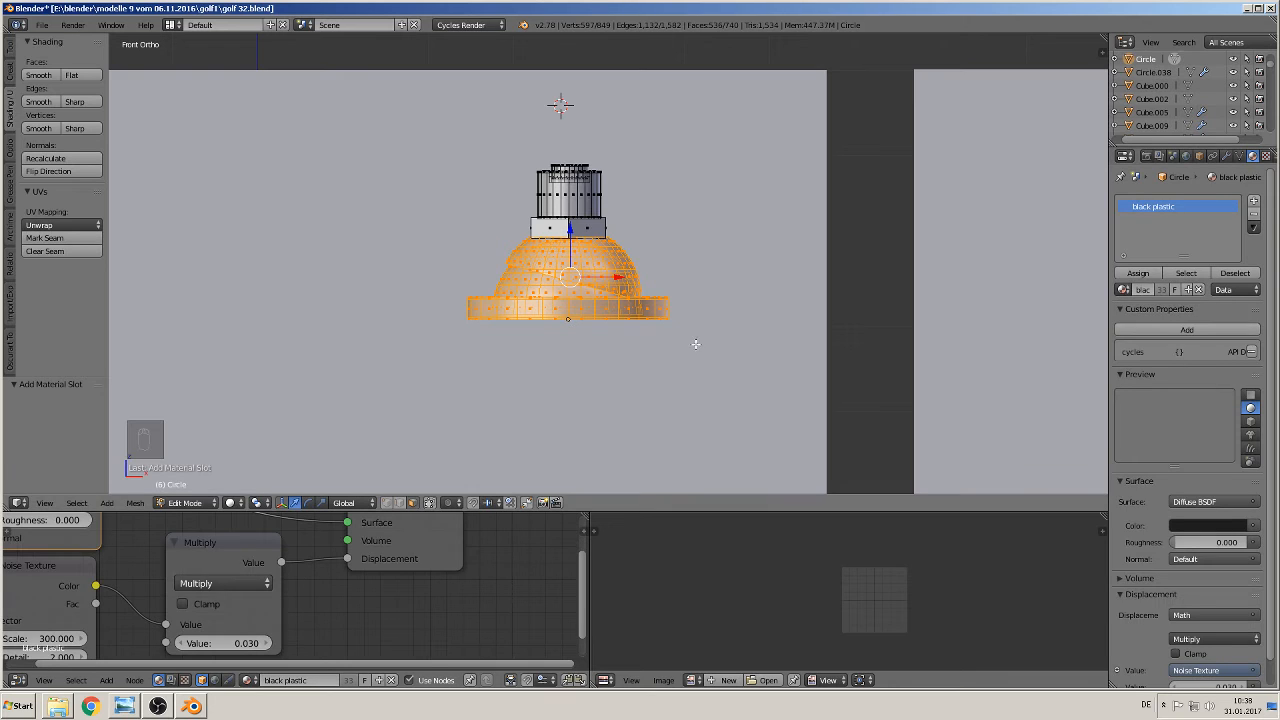
{"action": "left_click", "coordinate": [1138, 273]}
Invert the selection to the upper cylinder and nut and assign them the existing silver material in a second slot
{"action": "left_click", "coordinate": [80, 505]}
{"action": "left_click", "coordinate": [114, 443]}
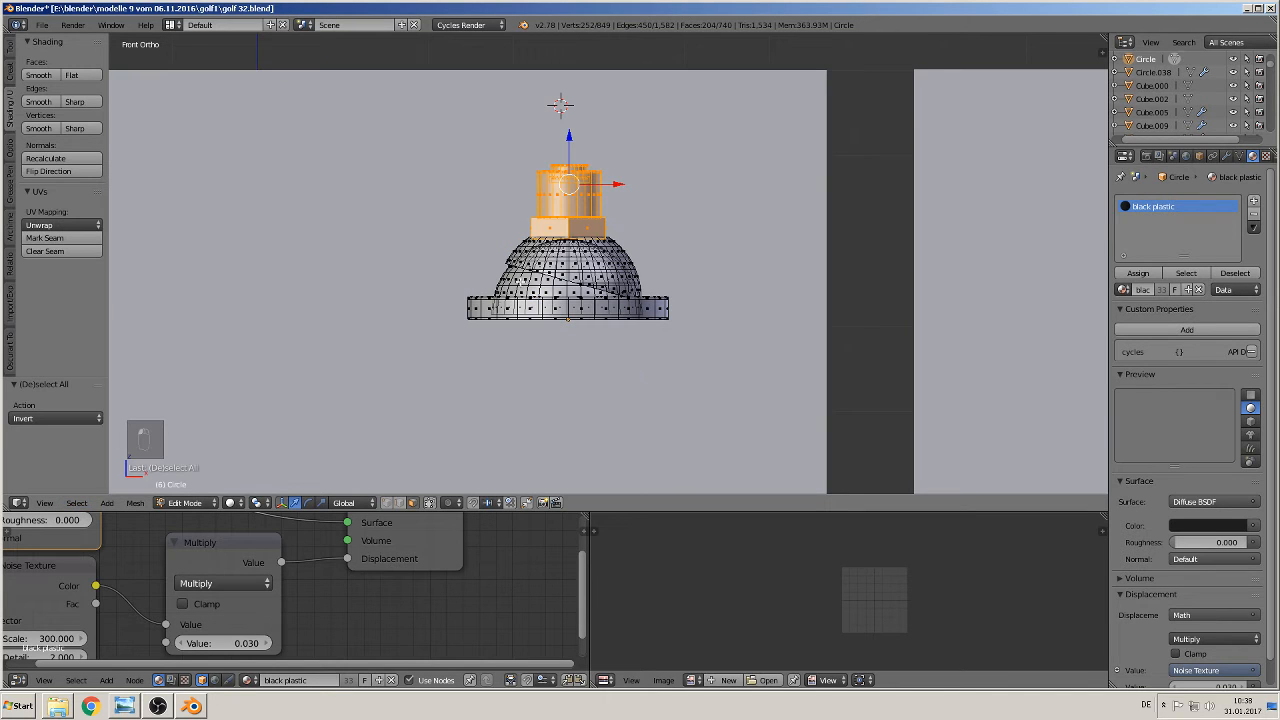
{"action": "left_click", "coordinate": [1253, 201]}
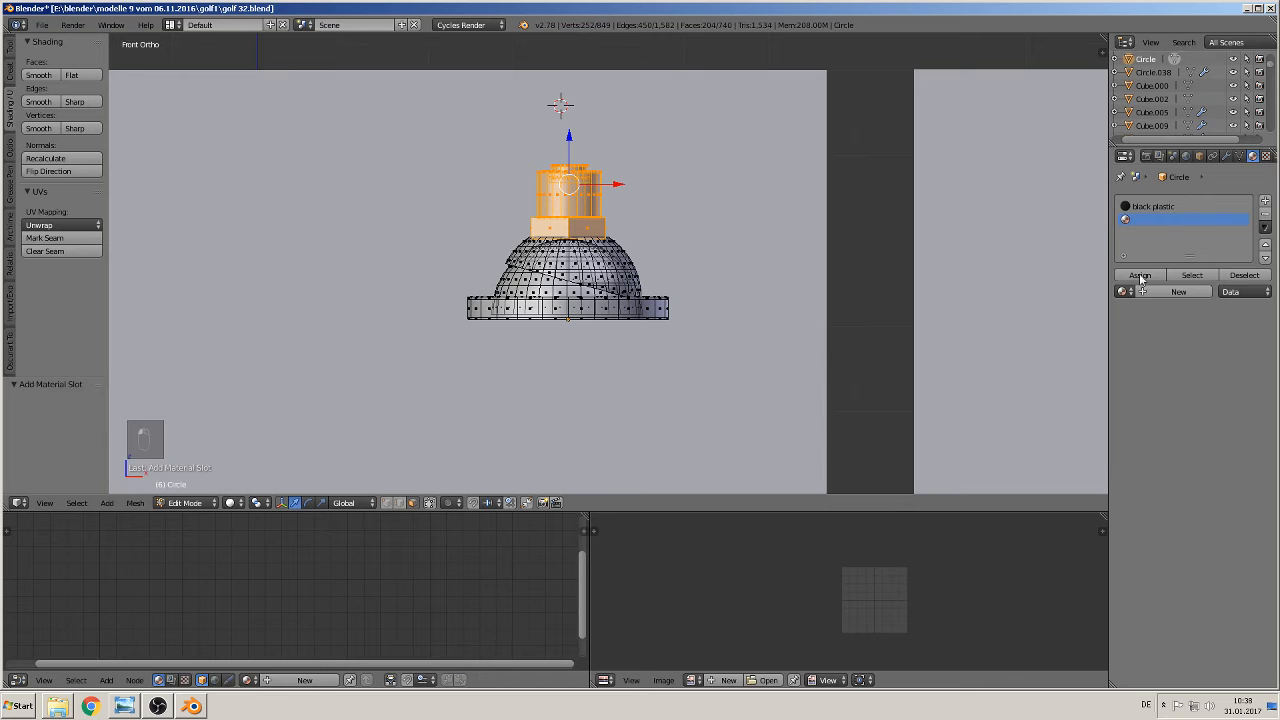
{"action": "left_click", "coordinate": [1123, 291]}
{"action": "type", "text": "s"}
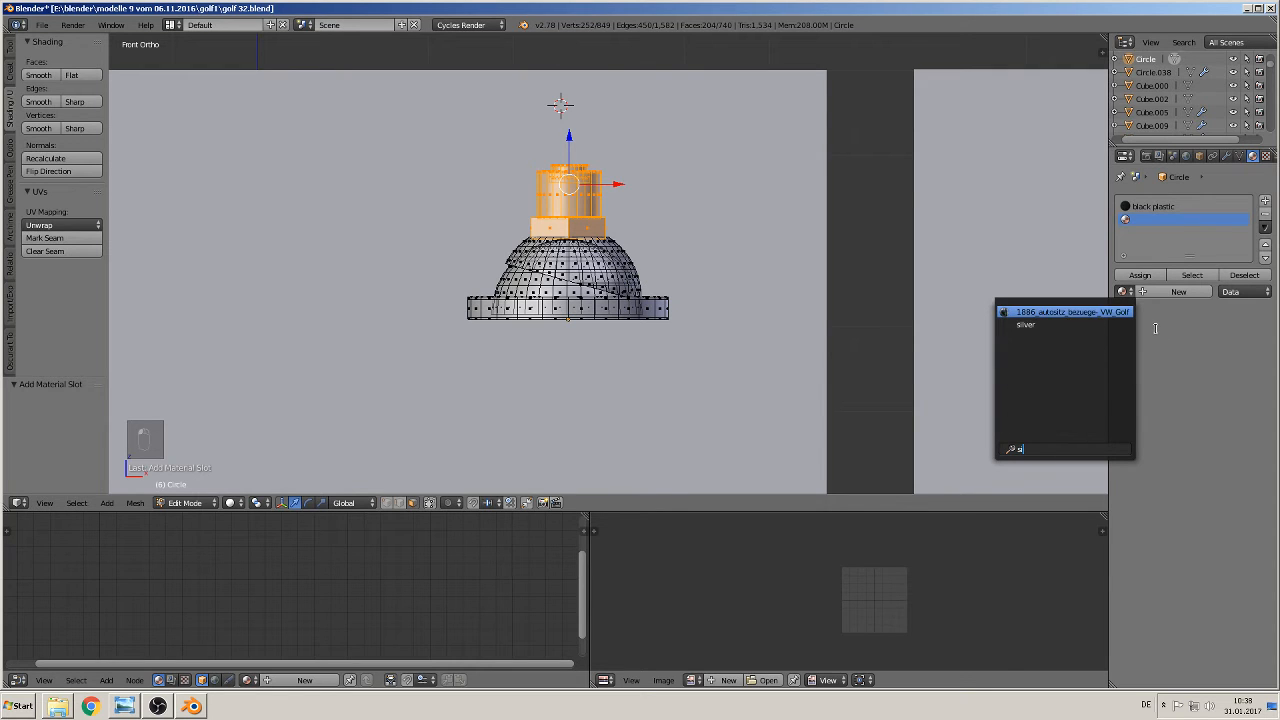
{"action": "type", "text": "ilver"}
{"action": "key", "text": "Return"}
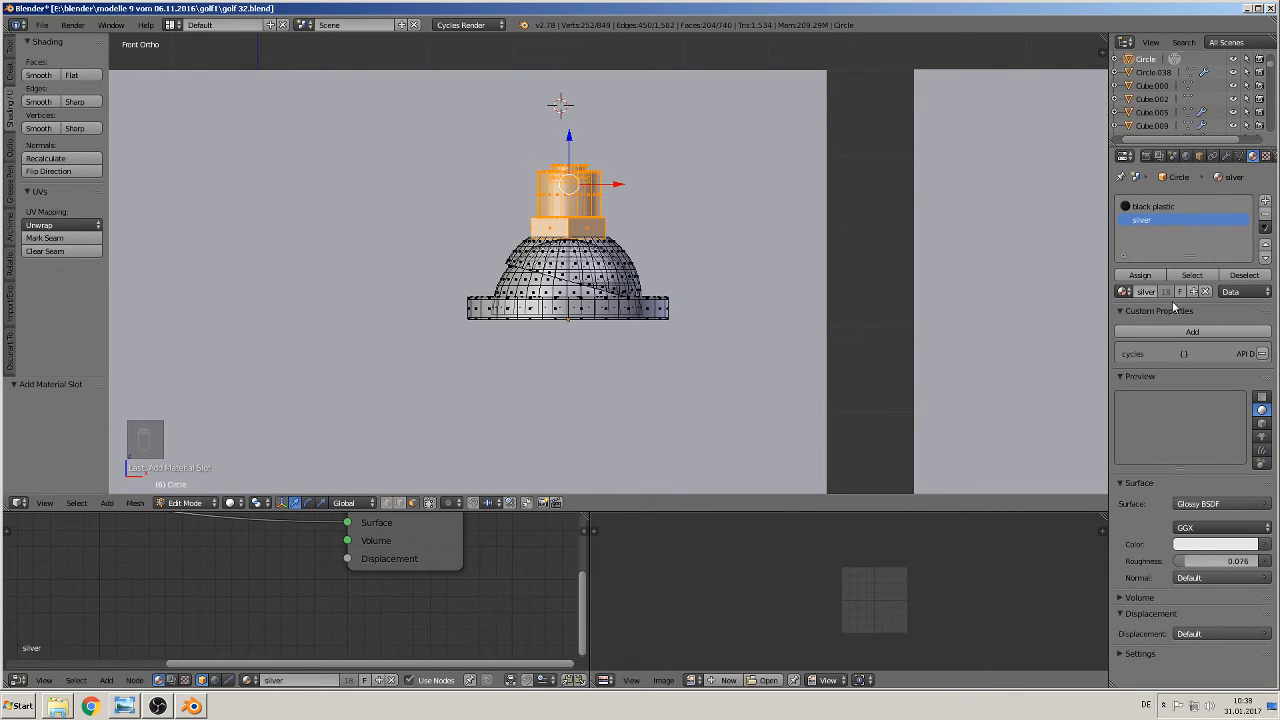
{"action": "left_click", "coordinate": [1127, 278]}
{"action": "key", "text": "Tab"}
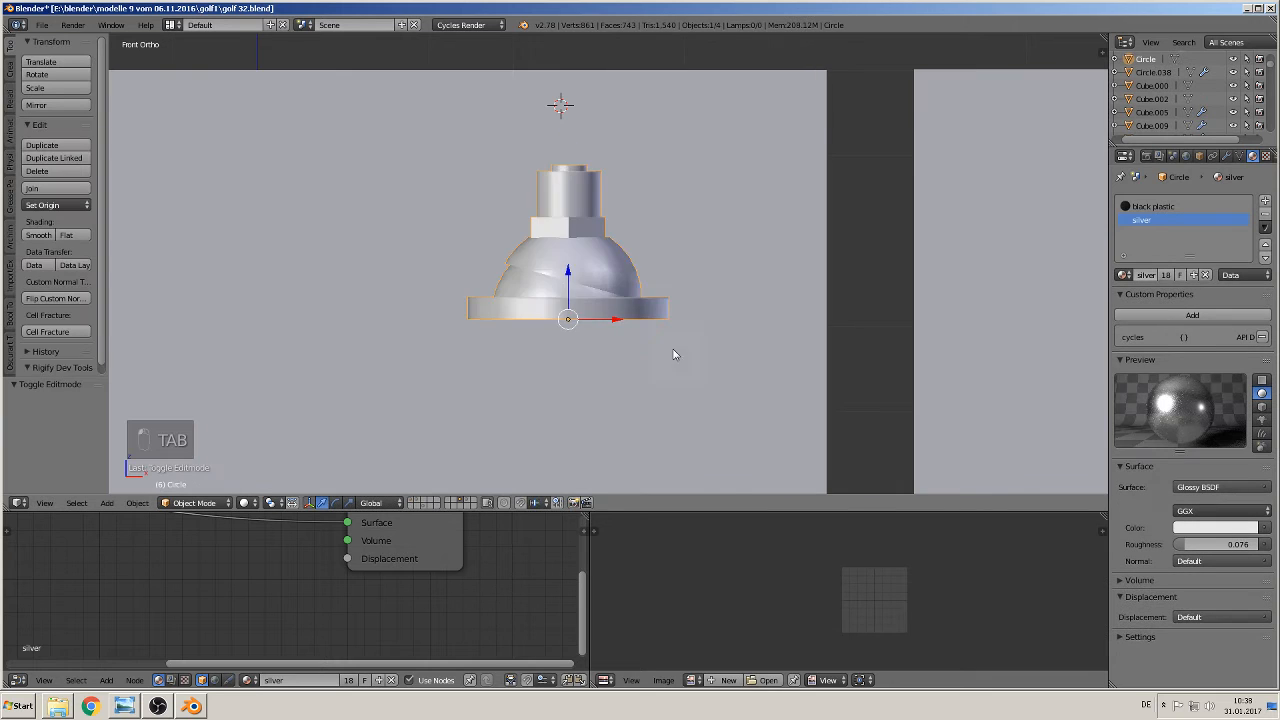
Save the file and set the viewport shading to Material
{"action": "scroll", "coordinate": [600, 380], "scroll_direction": "down", "scroll_amount": 3}
{"action": "left_click", "coordinate": [42, 24]}
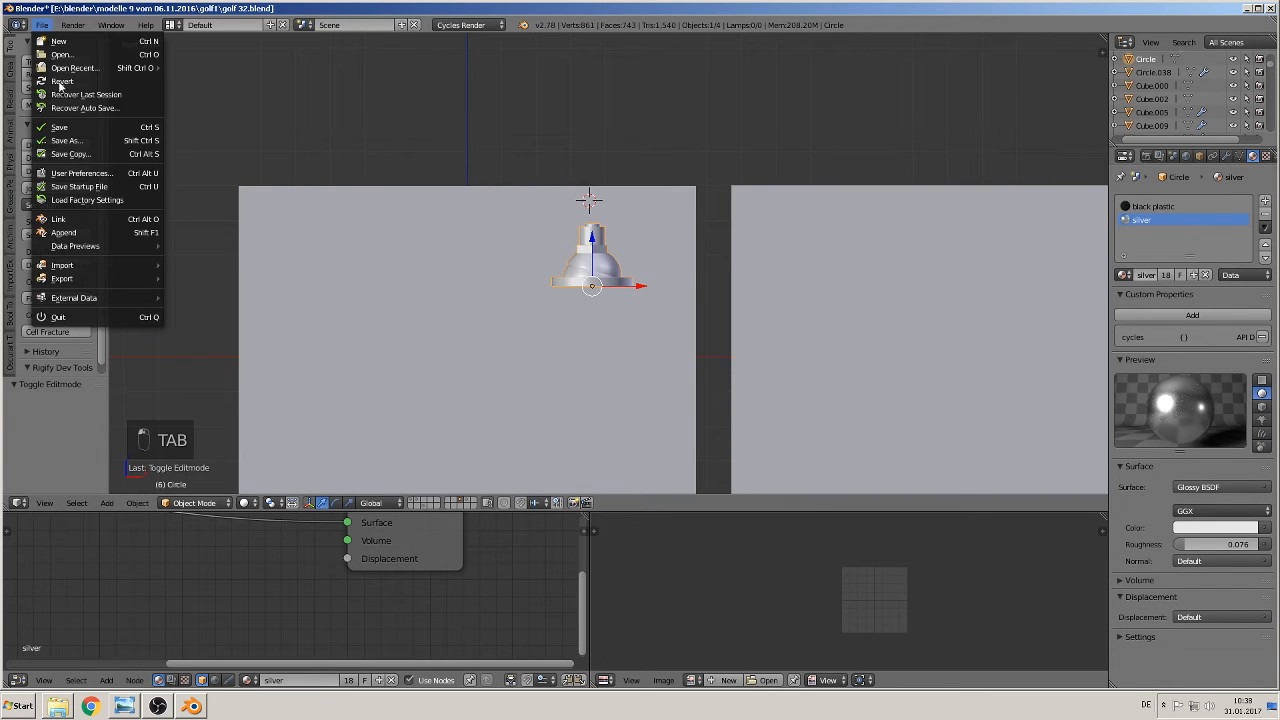
{"action": "left_click", "coordinate": [60, 126]}
{"action": "left_click", "coordinate": [247, 502]}
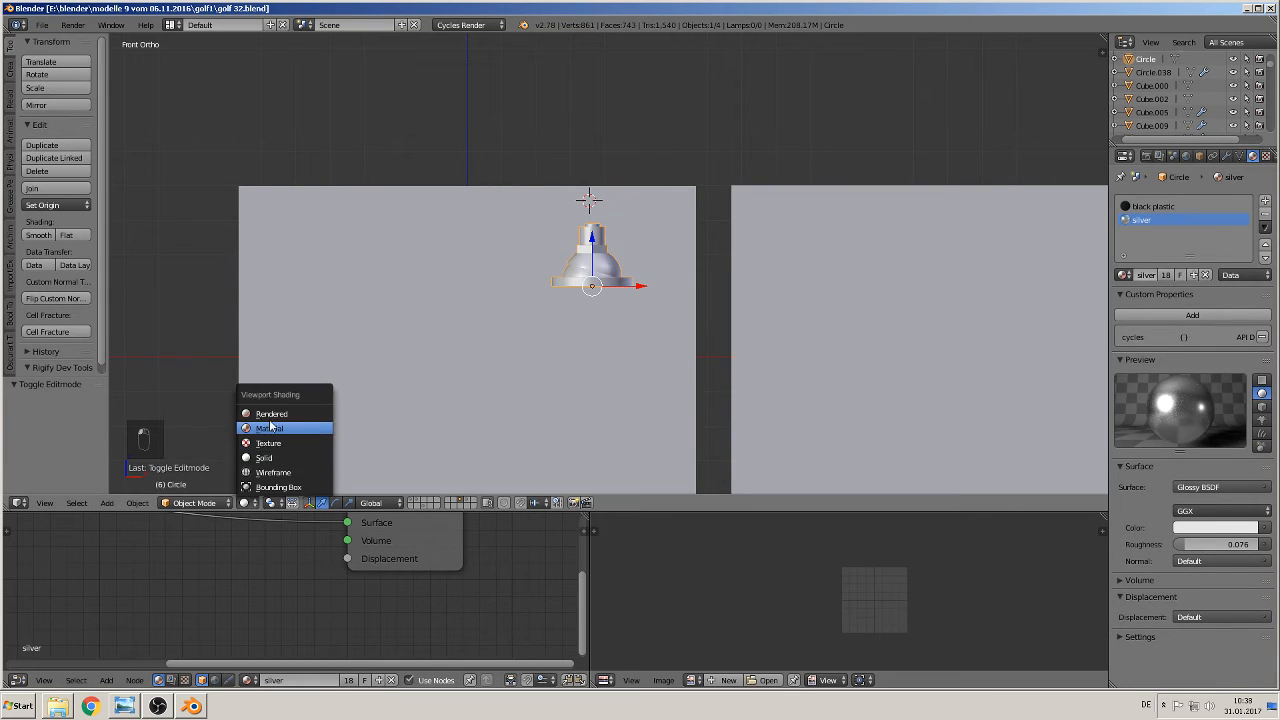
{"action": "left_click", "coordinate": [270, 428]}
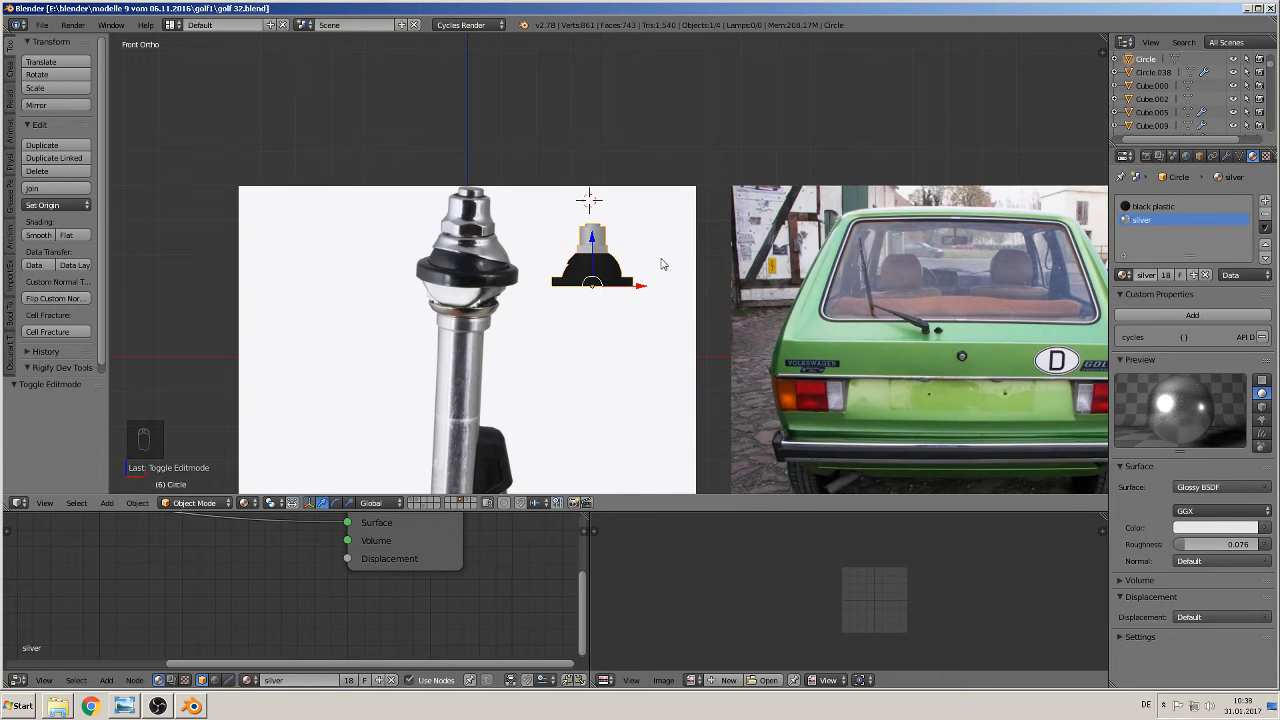
Return to the front view and reset the 3D cursor to the scene origin with all reference images framed
{"action": "mouse_move", "coordinate": [645, 276]}
{"action": "middle_mouse_down"}
{"action": "mouse_move", "coordinate": [573, 300]}
{"action": "mouse_move", "coordinate": [663, 292]}
{"action": "middle_mouse_up"}
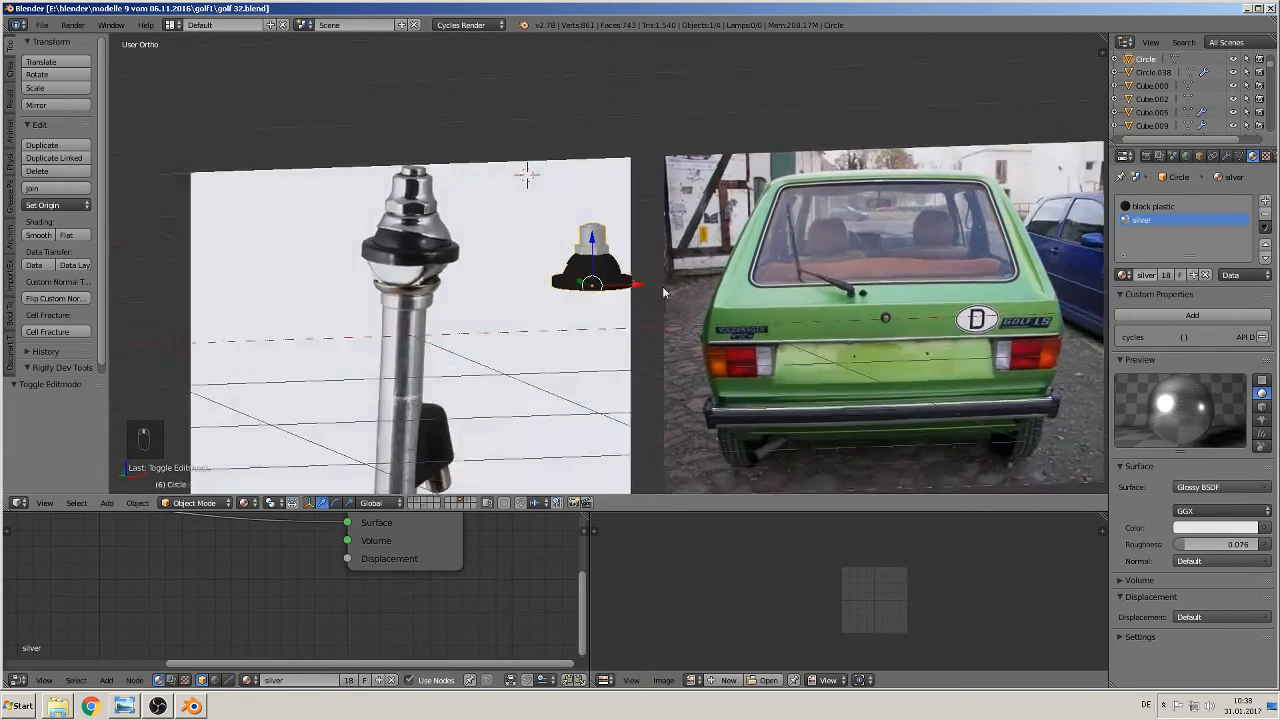
{"action": "scroll", "coordinate": [663, 292], "scroll_direction": "down", "scroll_amount": 8}
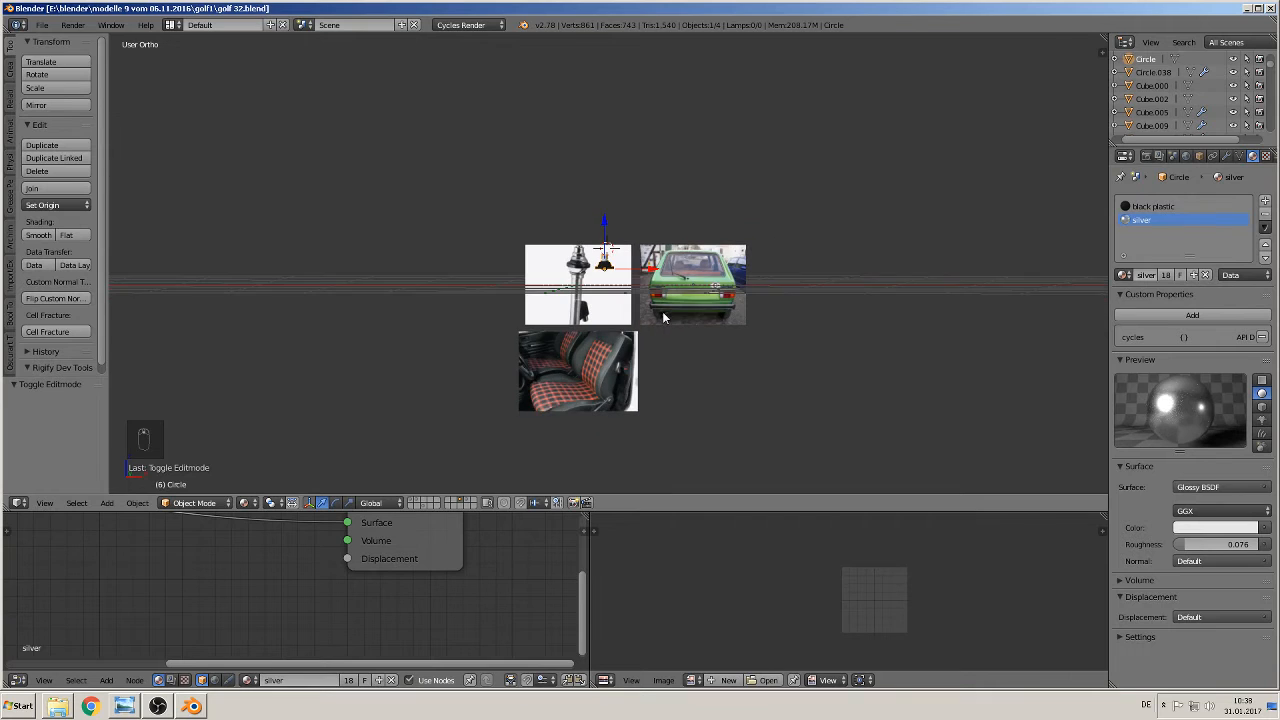
{"action": "key", "text": "KP_1"}
{"action": "scroll", "coordinate": [665, 311], "scroll_direction": "up", "scroll_amount": 3}
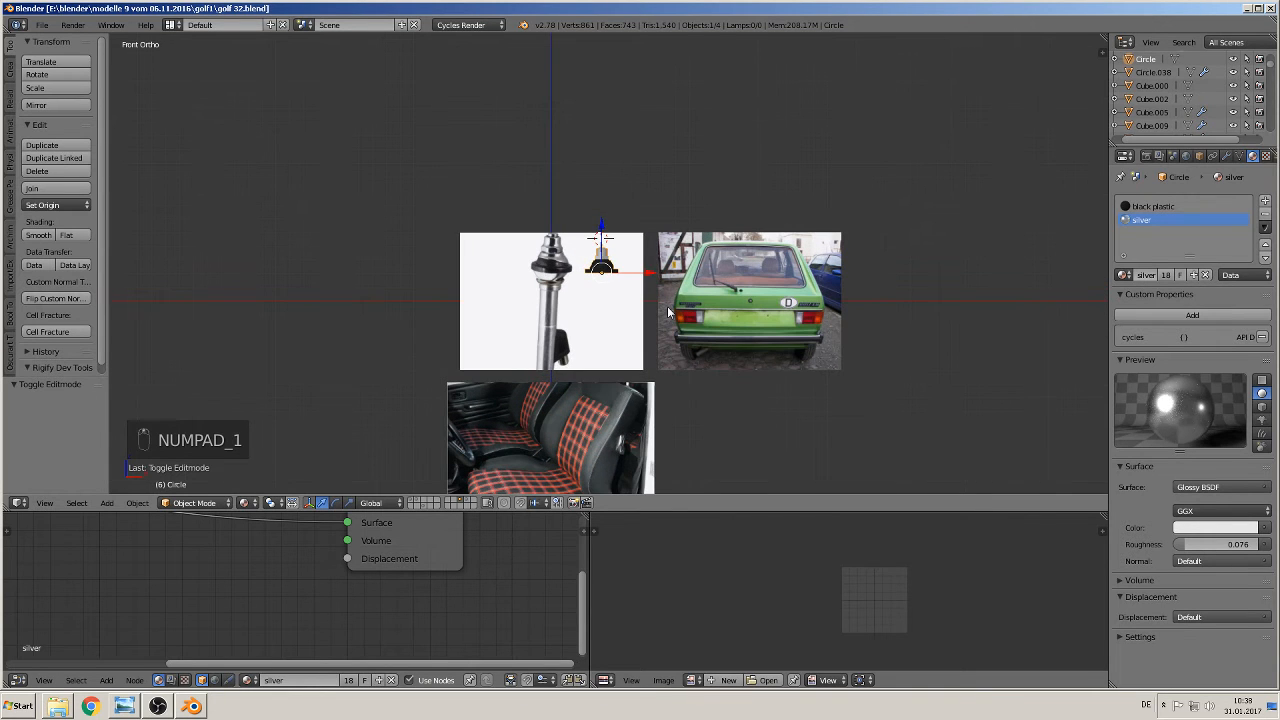
{"action": "key", "text": "shift+c"}
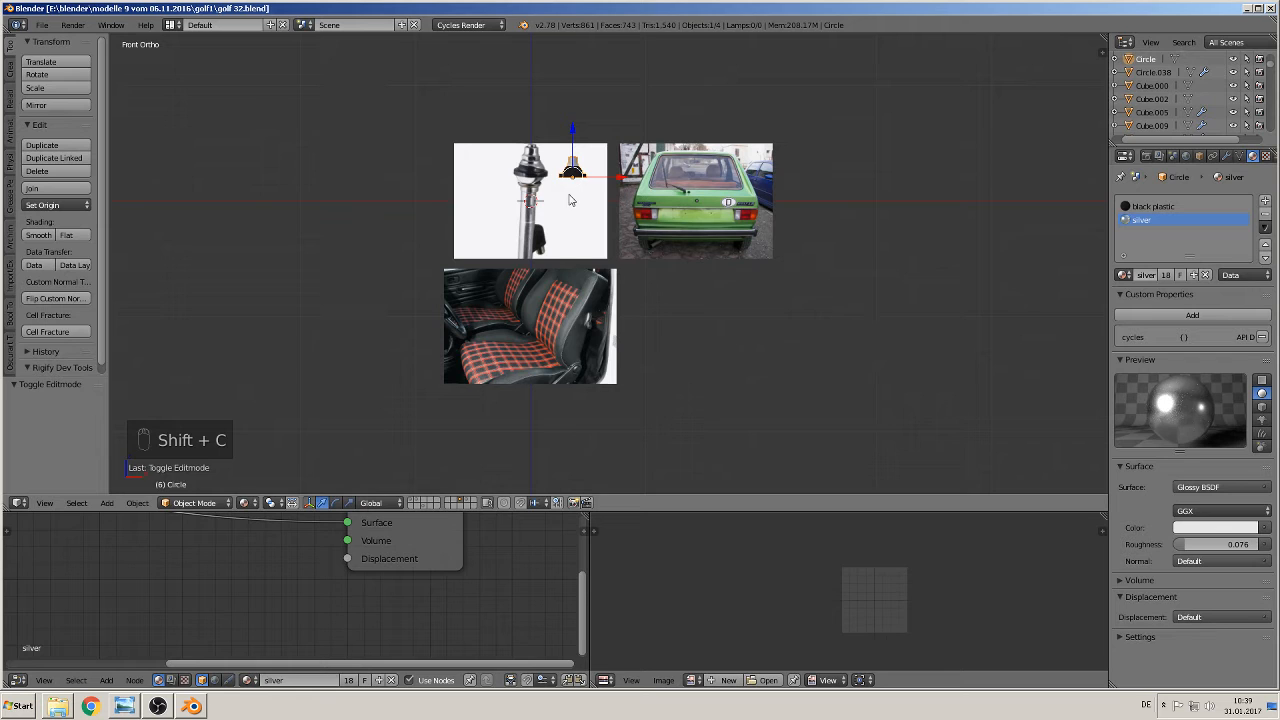
Rename the Circle object to antenne and clear its location
{"action": "right_click", "coordinate": [1147, 66]}
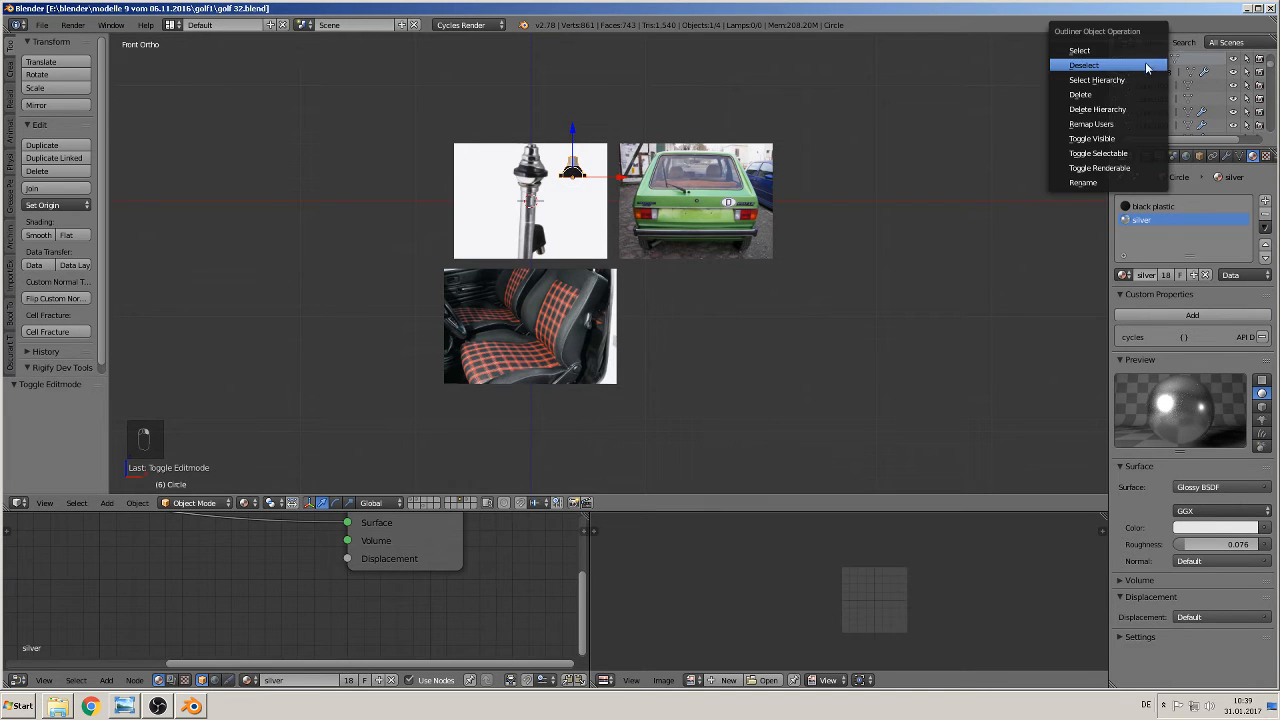
{"action": "left_click", "coordinate": [1088, 182]}
{"action": "type", "text": "an"}
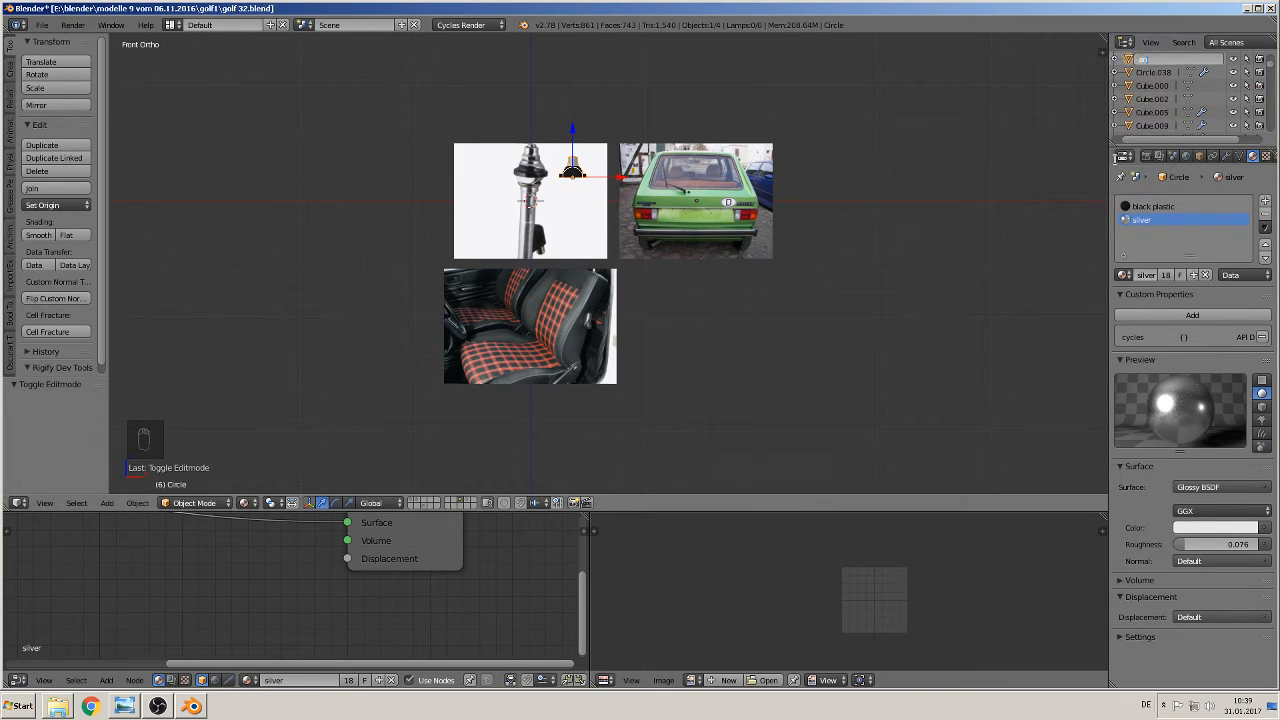
{"action": "type", "text": "tenne"}
{"action": "key", "text": "Return"}
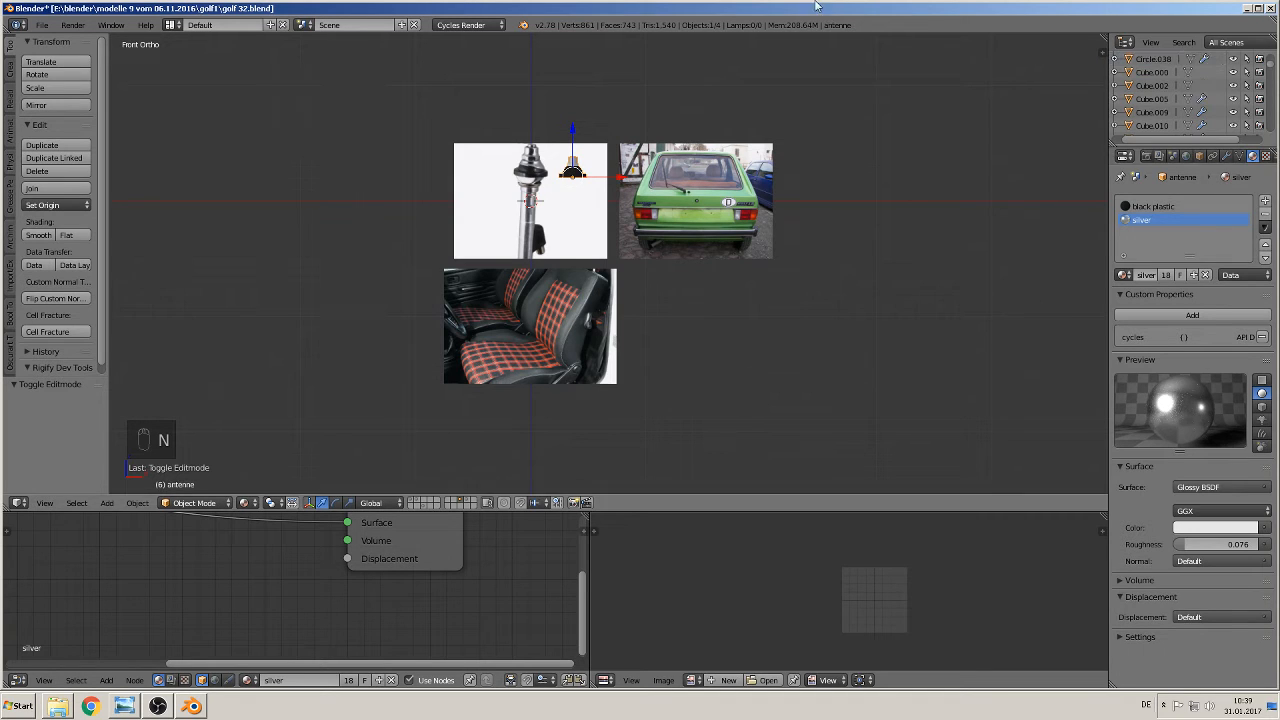
{"action": "key", "text": "alt+g"}
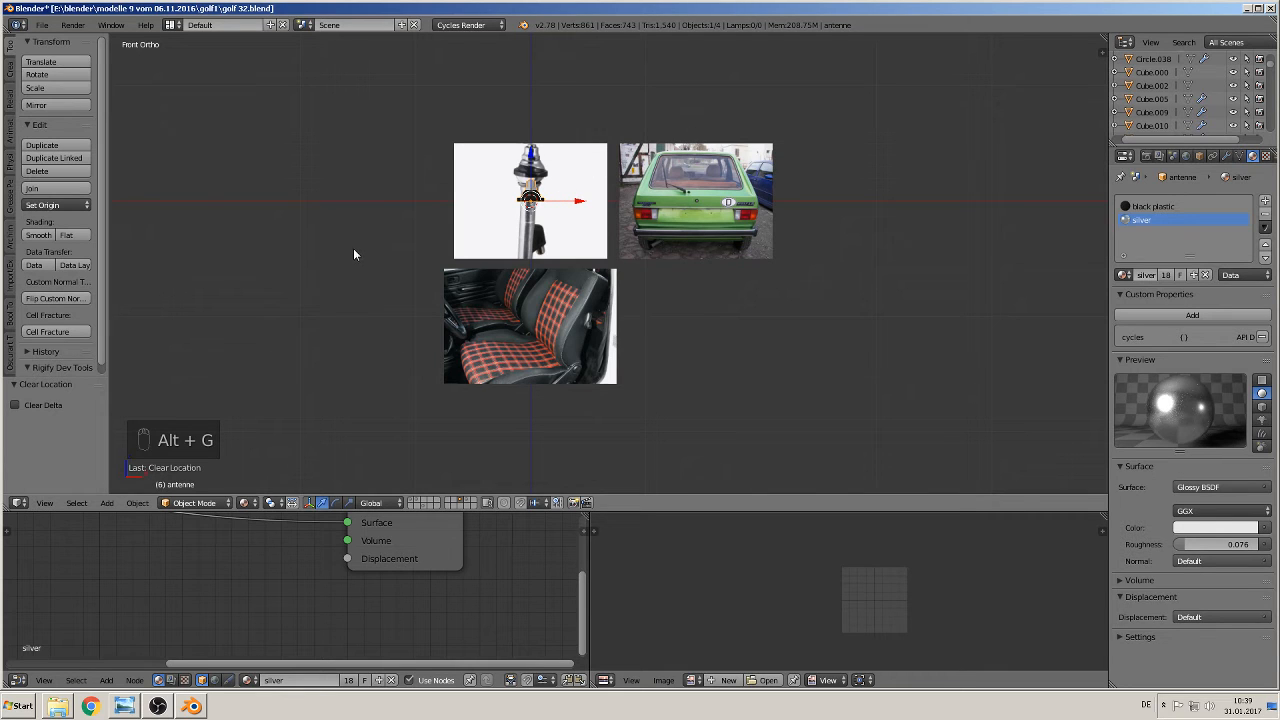
Create a new group named antenne for the selected object and save the file
{"action": "key", "text": "ctrl+g"}
{"action": "left_click", "coordinate": [44, 421]}
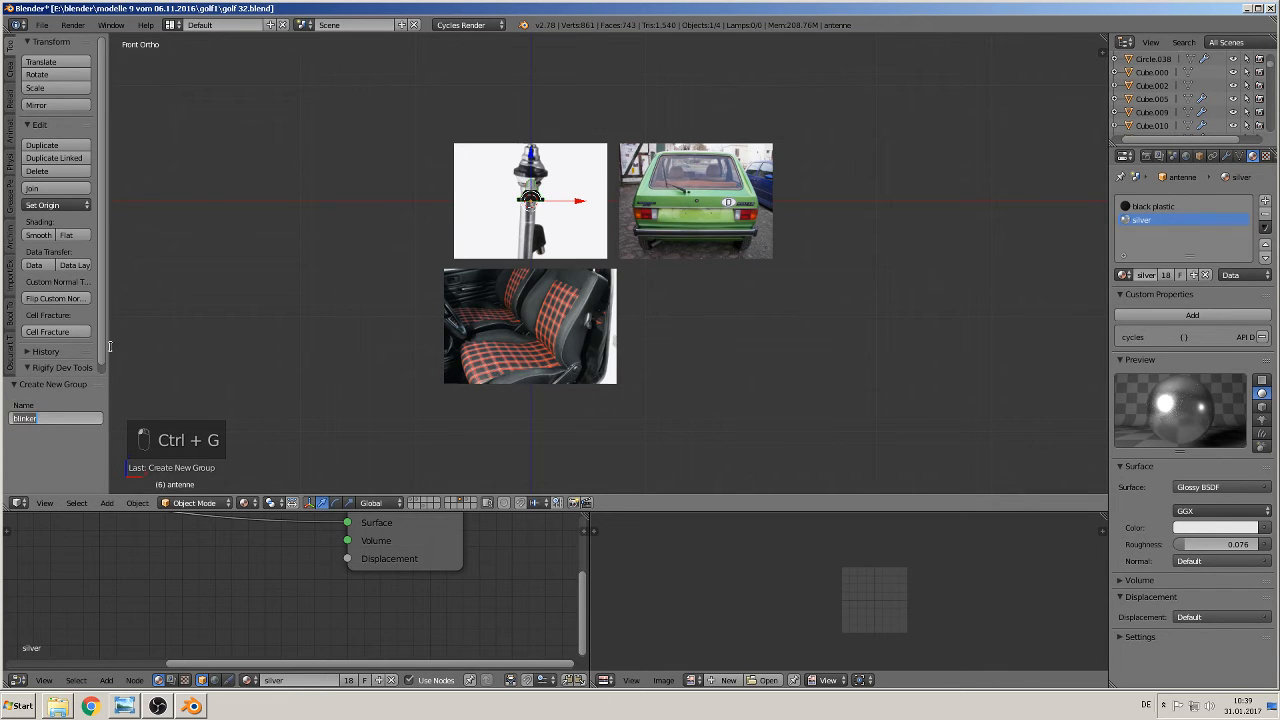
{"action": "type", "text": "antenne"}
{"action": "key", "text": "Return"}
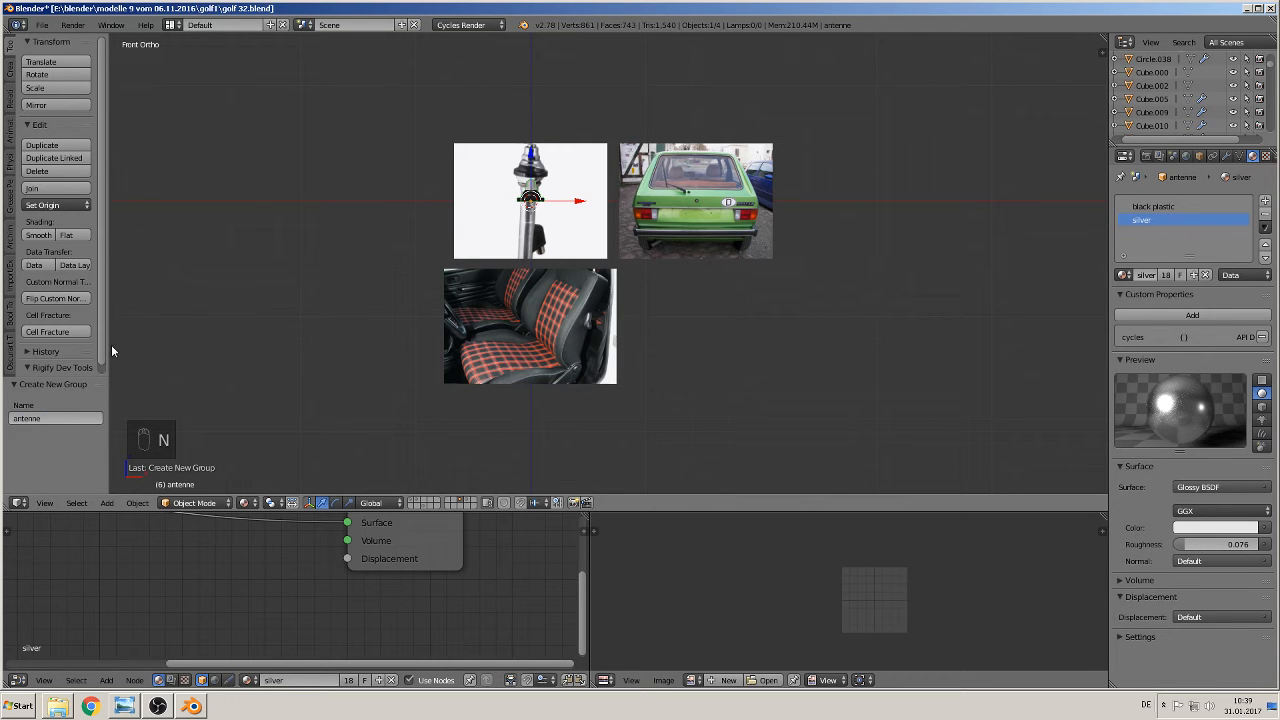
{"action": "left_click", "coordinate": [42, 24]}
{"action": "left_click", "coordinate": [45, 127]}
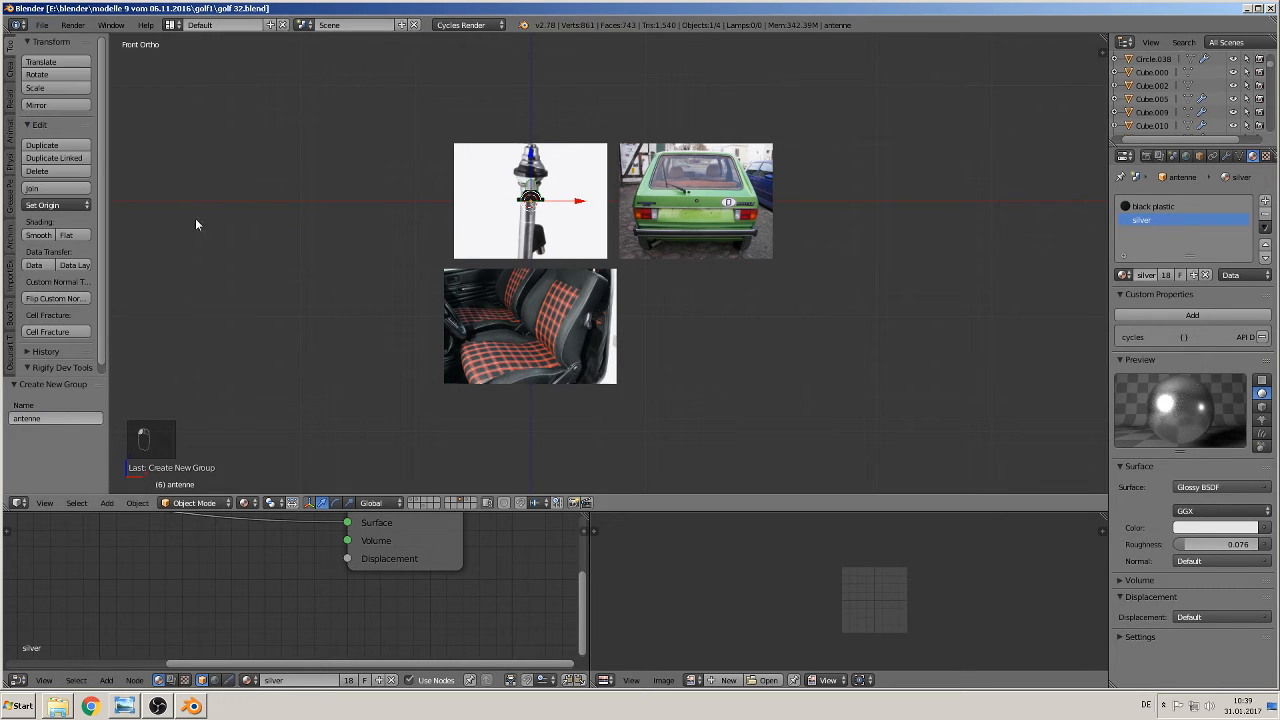
Show the layer containing the car body and parts, and place the 3D cursor just below the car's front wheel
{"action": "left_click", "coordinate": [422, 499]}
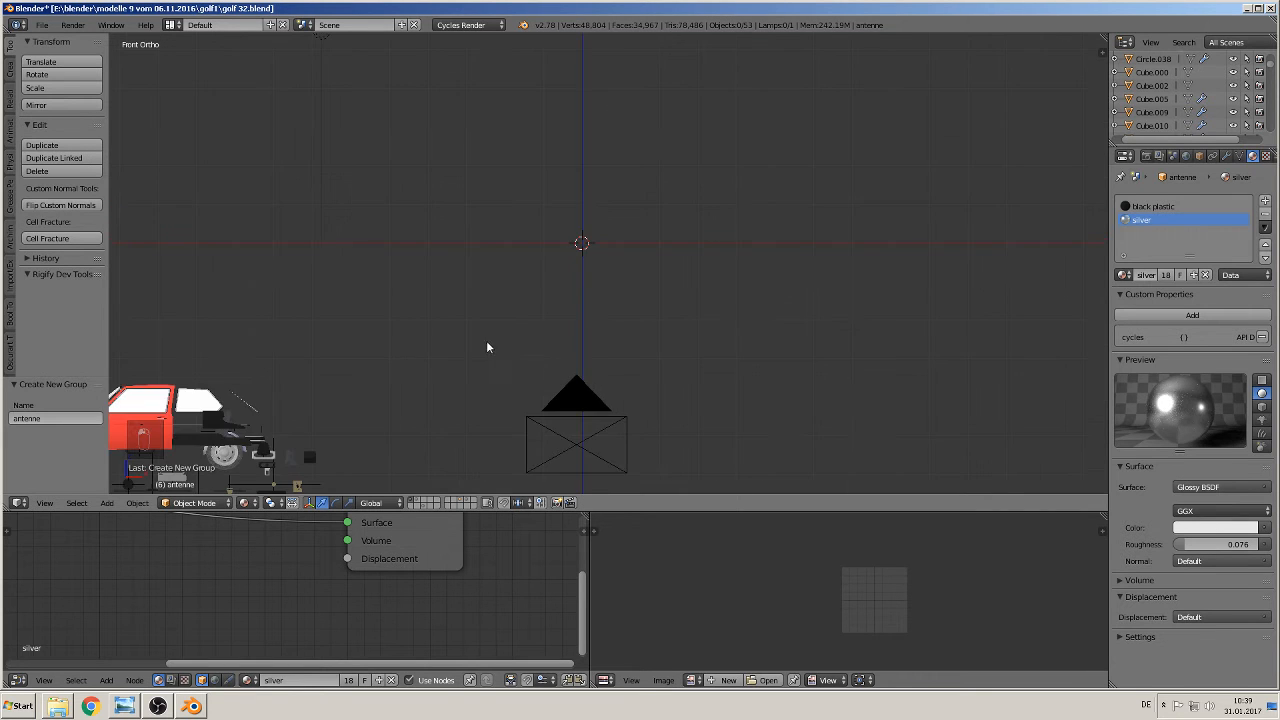
{"action": "middle_click_drag", "start_coordinate": [375, 388], "coordinate": [727, 275], "text": "shift"}
{"action": "scroll", "coordinate": [605, 335], "scroll_direction": "up", "scroll_amount": 6}
{"action": "left_click", "coordinate": [542, 389]}
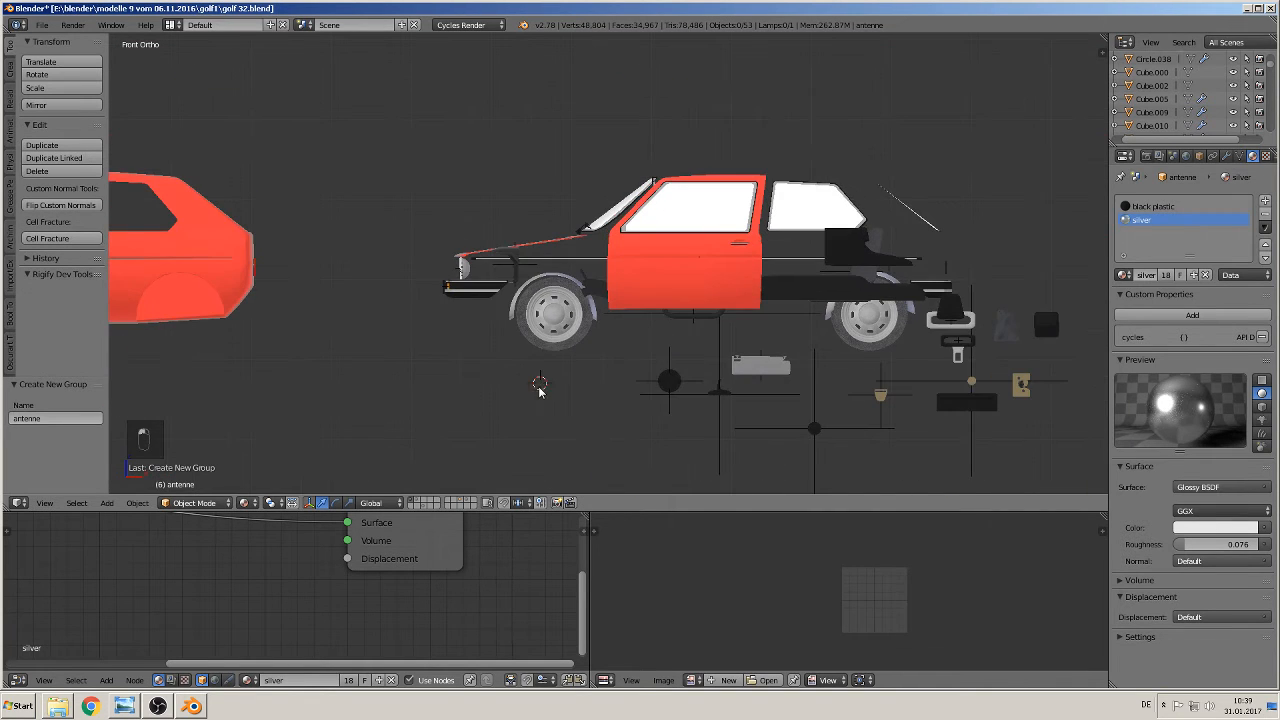
{"action": "middle_click_drag", "start_coordinate": [512, 426], "coordinate": [528, 446]}
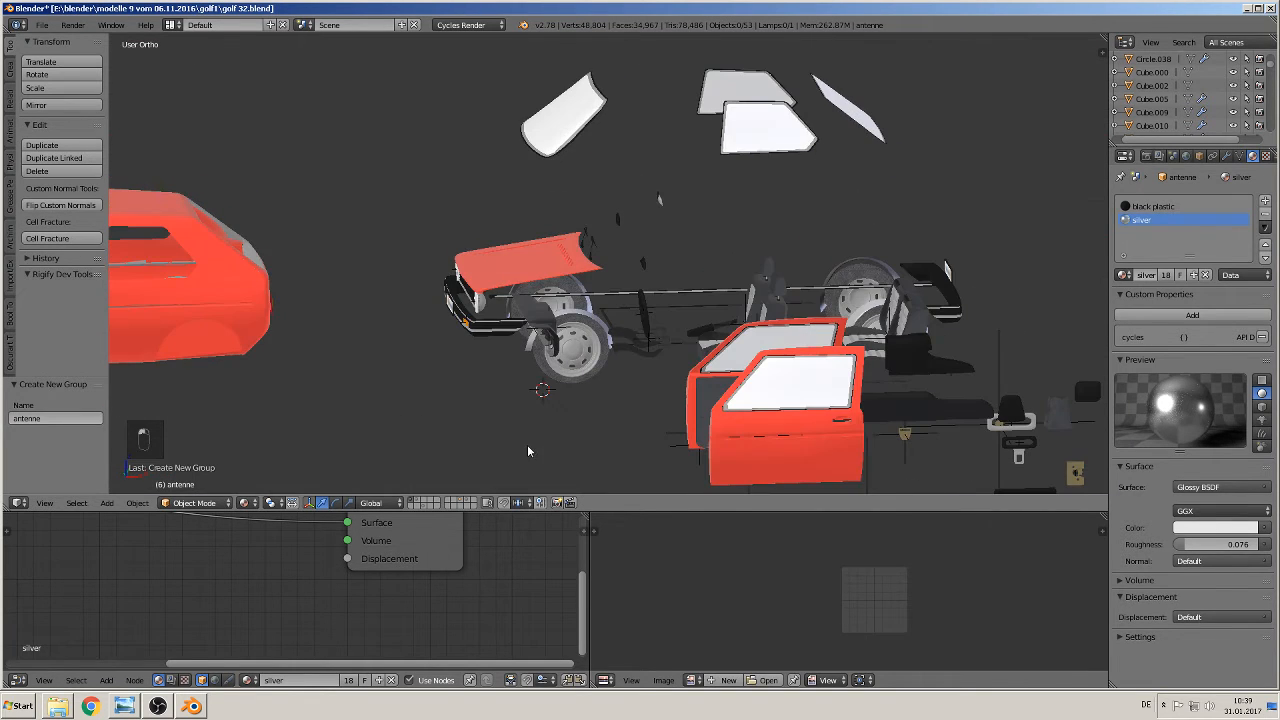
Add an instance of the antenne group at the 3D cursor
{"action": "left_click", "coordinate": [104, 503]}
{"action": "left_click", "coordinate": [146, 298]}
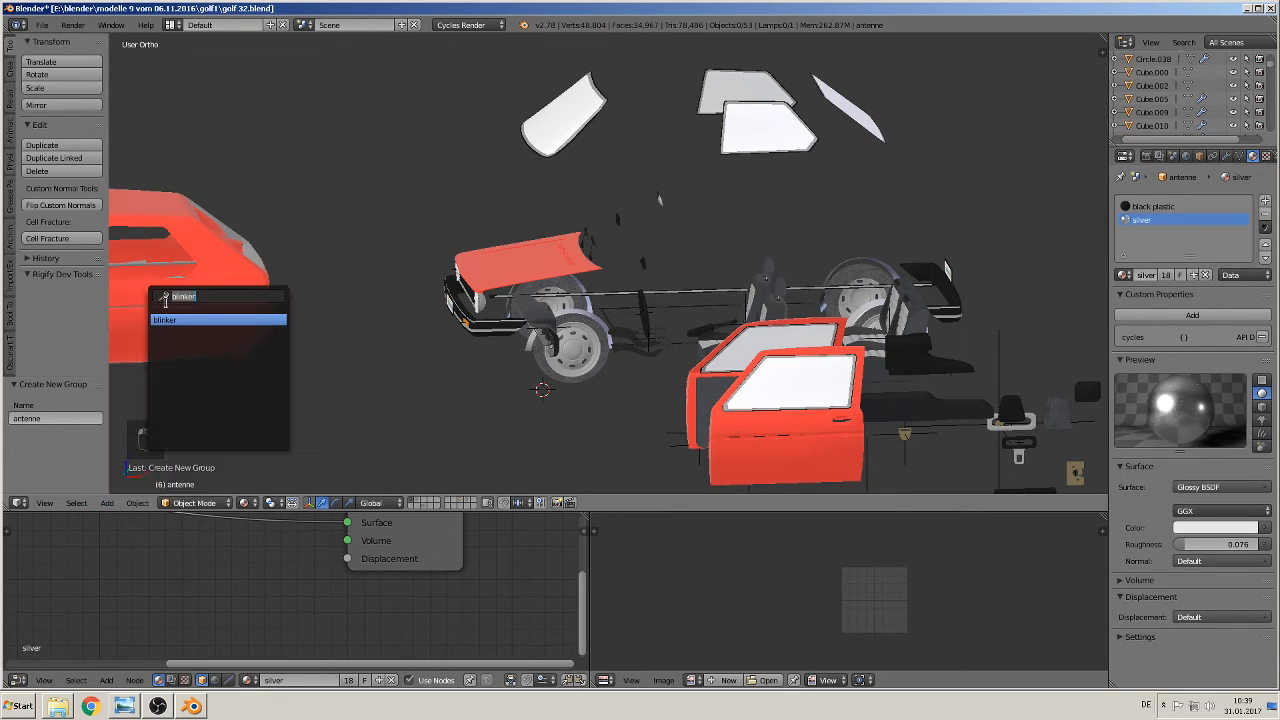
{"action": "key", "text": "BackSpace"}
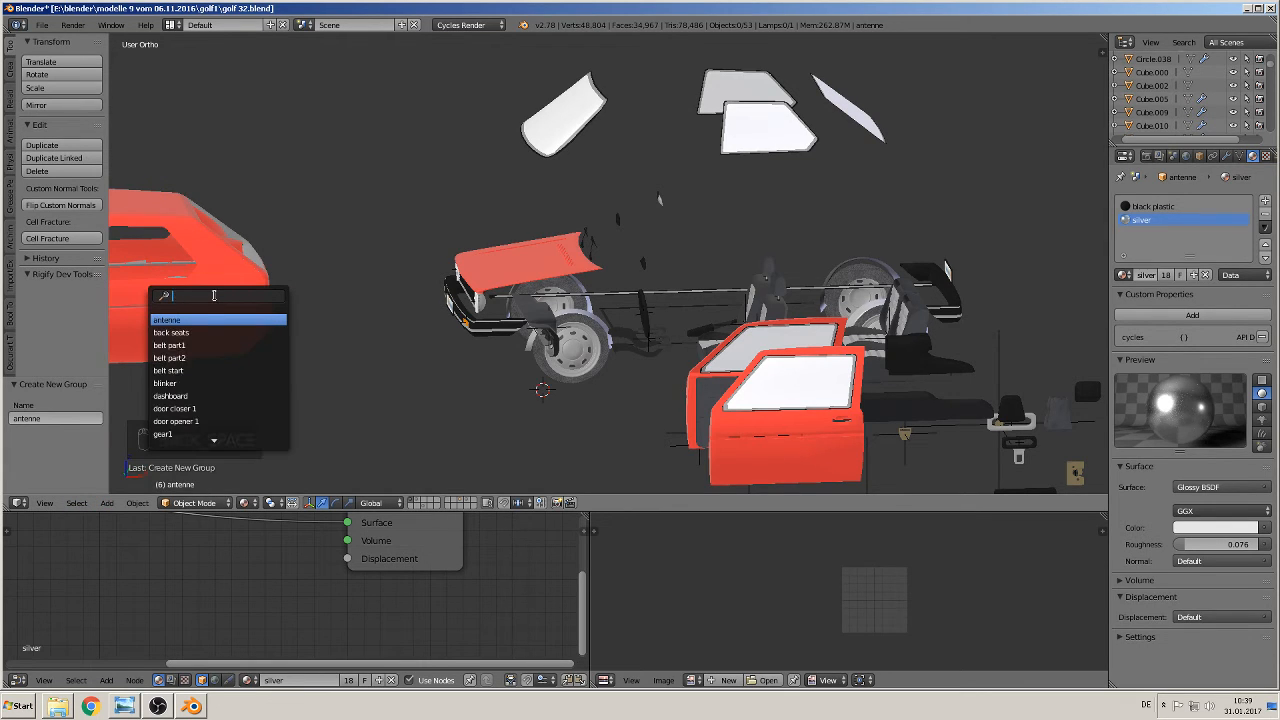
{"action": "left_click", "coordinate": [212, 320]}
Move the antenna instance to the free space below the front wheel and dashboard, and scale it by about 0.448
{"action": "middle_click_drag", "start_coordinate": [456, 356], "coordinate": [498, 337]}
{"action": "middle_click_drag", "start_coordinate": [530, 390], "coordinate": [597, 359]}
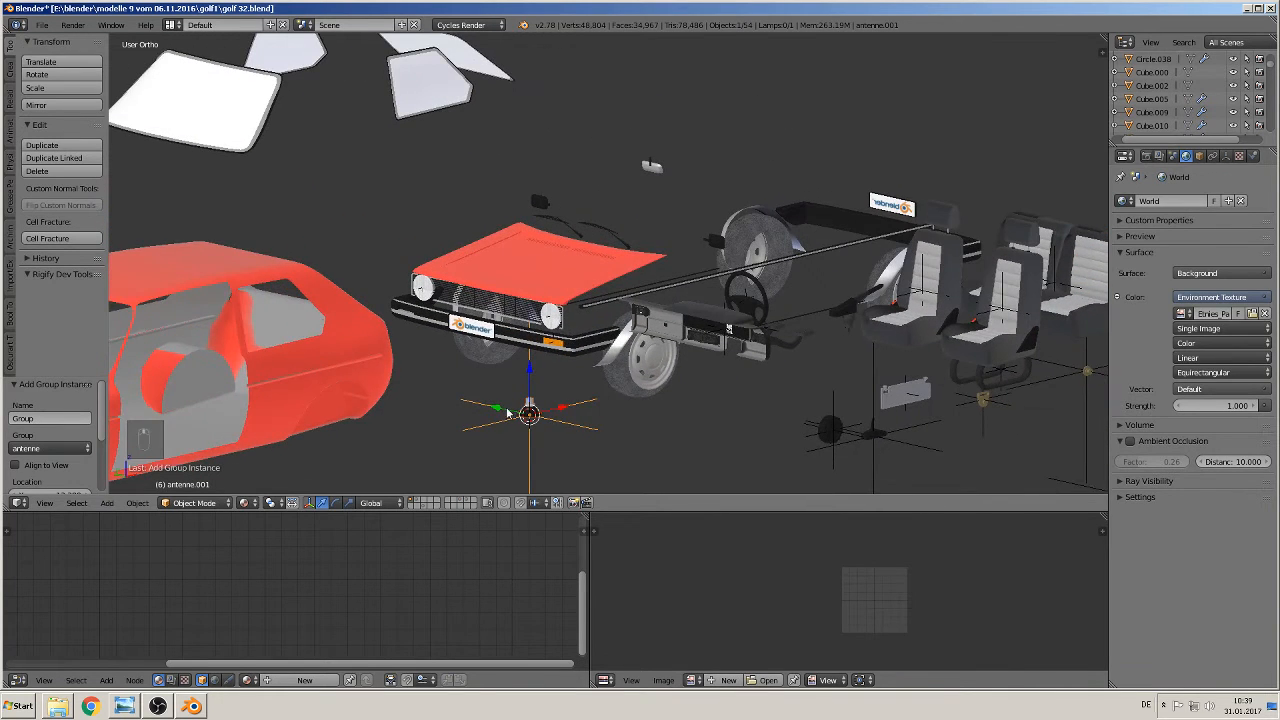
{"action": "key", "text": "g"}
{"action": "left_click", "coordinate": [672, 451]}
{"action": "key", "text": "s"}
{"action": "left_click", "coordinate": [734, 461]}
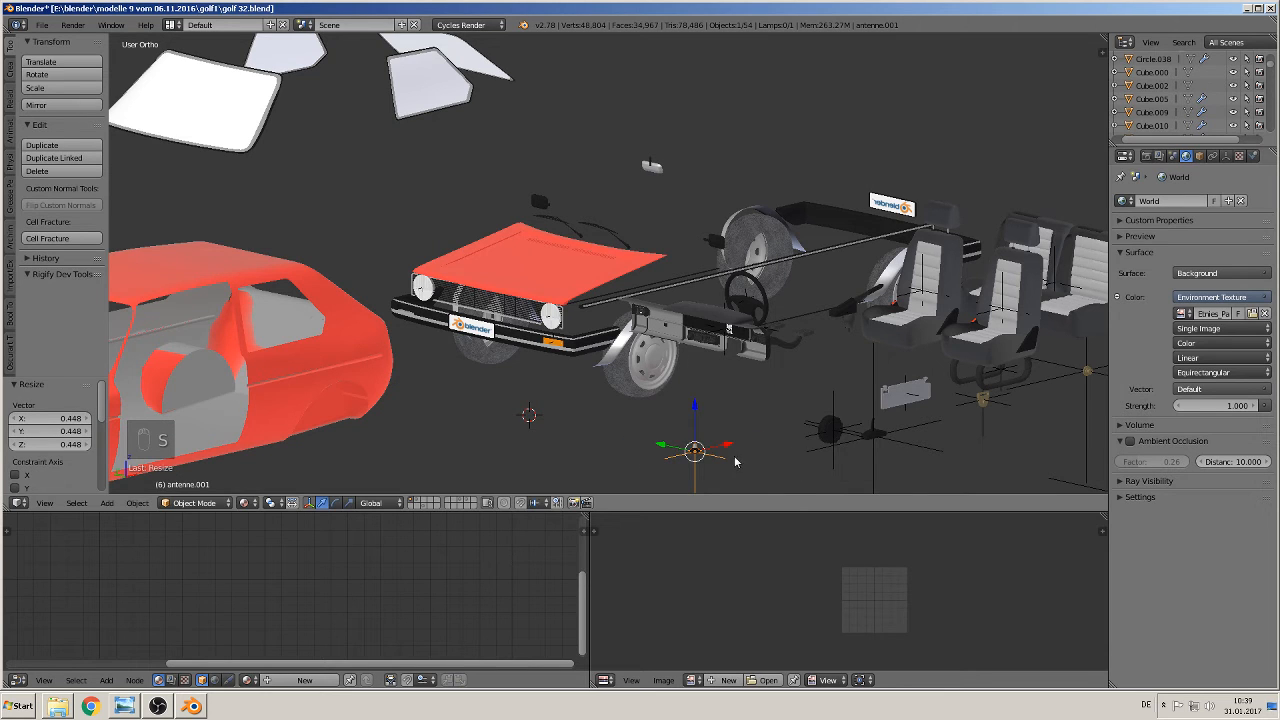
Raise the antenna instance about 1.03 units along Z beside the front wheel, scale it by about 1.13, and deselect everything
{"action": "left_click_drag", "start_coordinate": [698, 415], "coordinate": [697, 342]}
{"action": "key", "text": "s"}
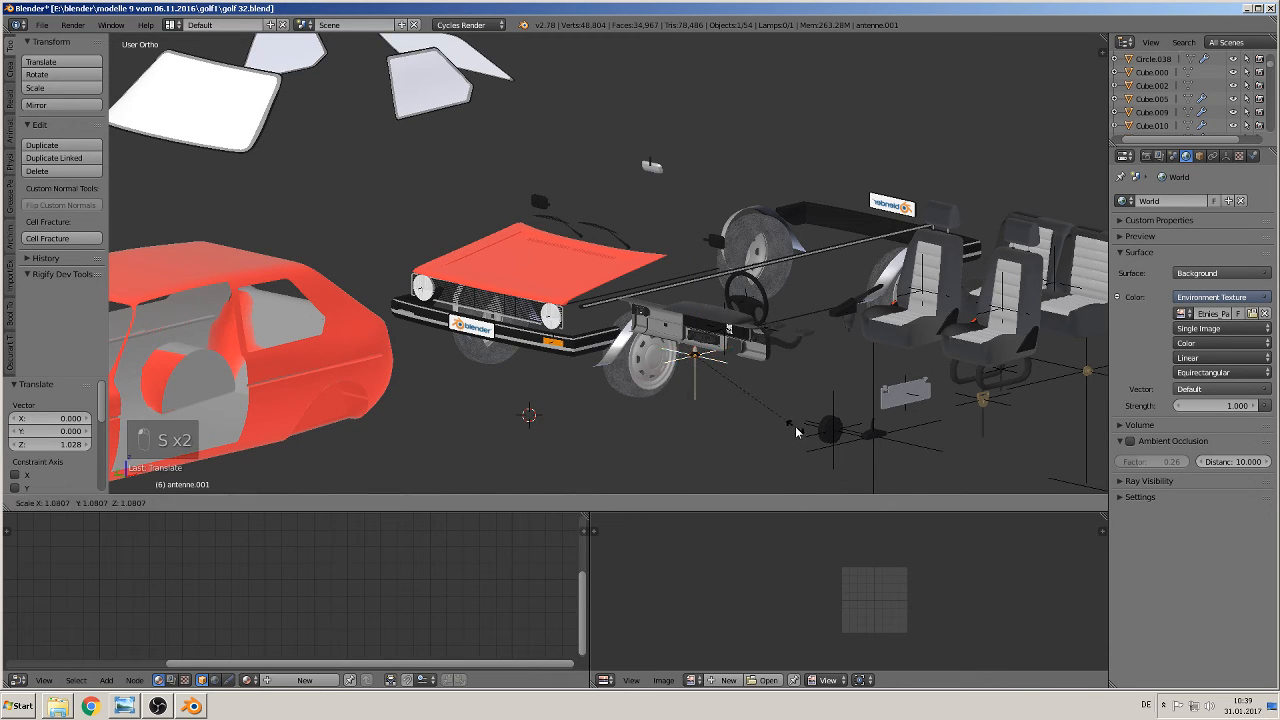
{"action": "left_click", "coordinate": [798, 430]}
{"action": "middle_click_drag", "start_coordinate": [798, 430], "coordinate": [747, 427]}
{"action": "key", "text": "Tab"}
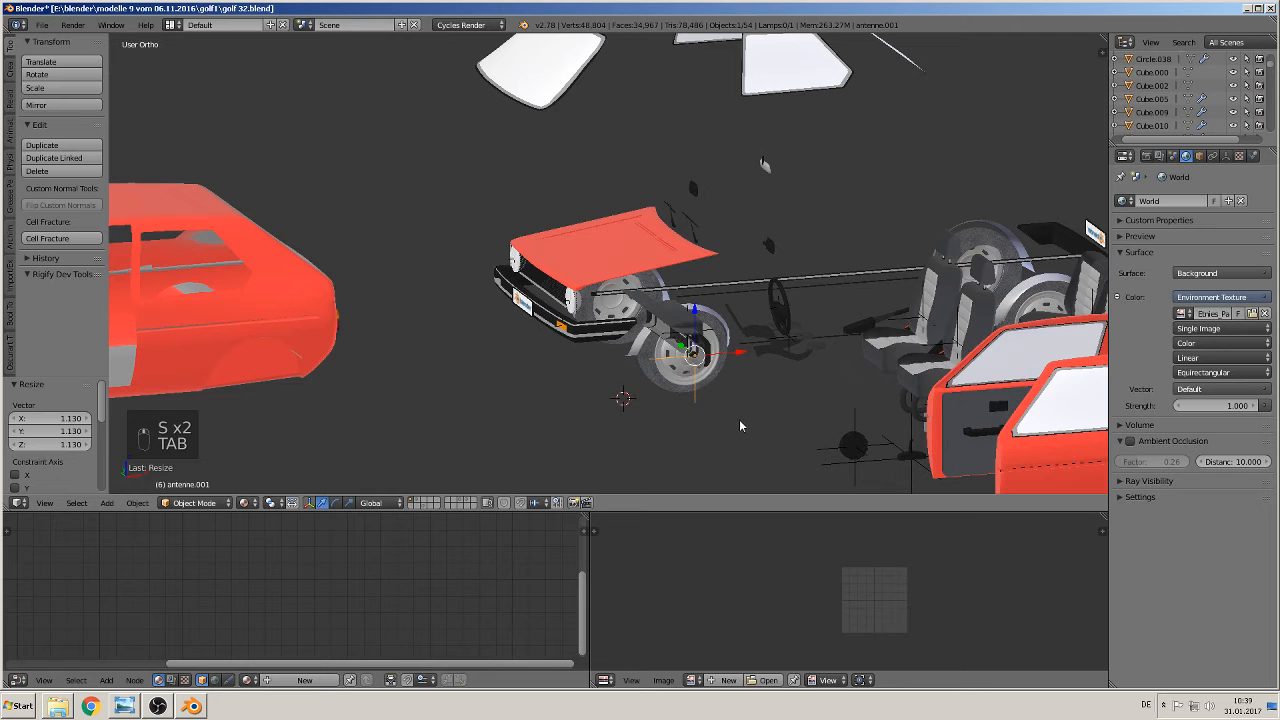
{"action": "key", "text": "a"}
{"action": "key", "text": "a"}
{"action": "scroll", "coordinate": [706, 386], "scroll_direction": "down", "scroll_amount": 4}
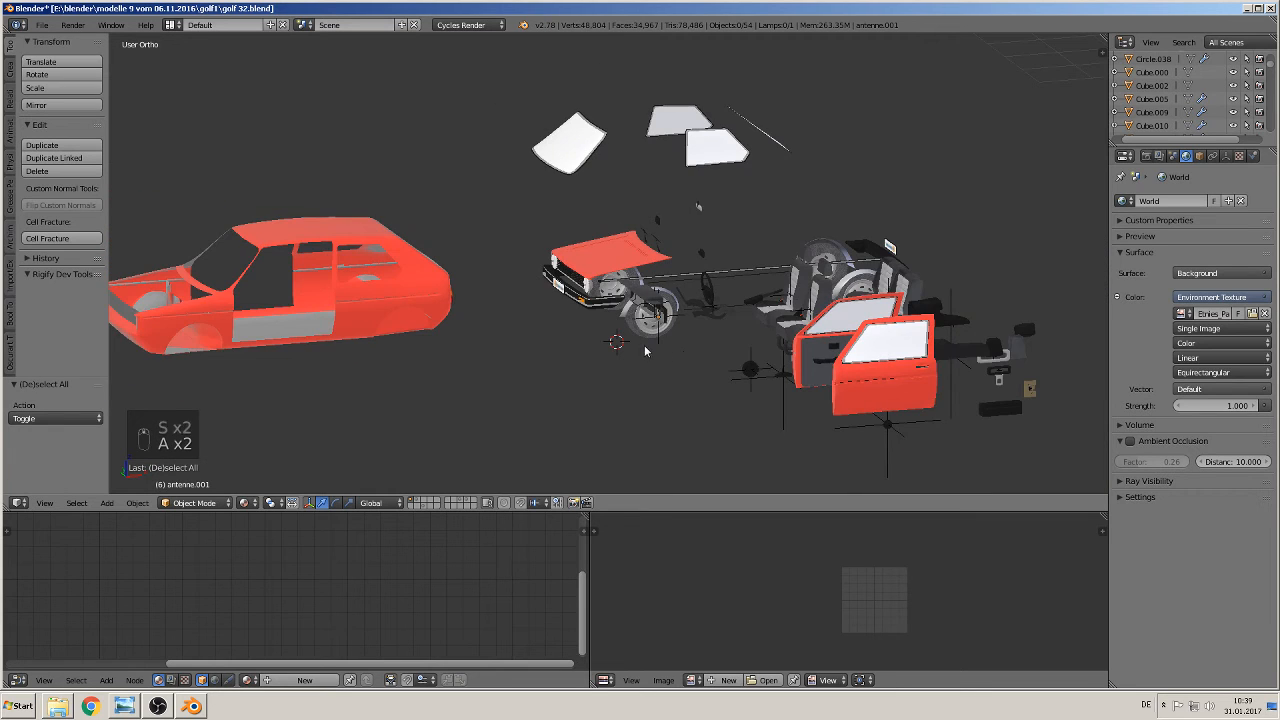
Save the file, and show the layer that holds the reference photos and the antenna model
{"action": "left_click", "coordinate": [42, 24]}
{"action": "left_click", "coordinate": [60, 128]}
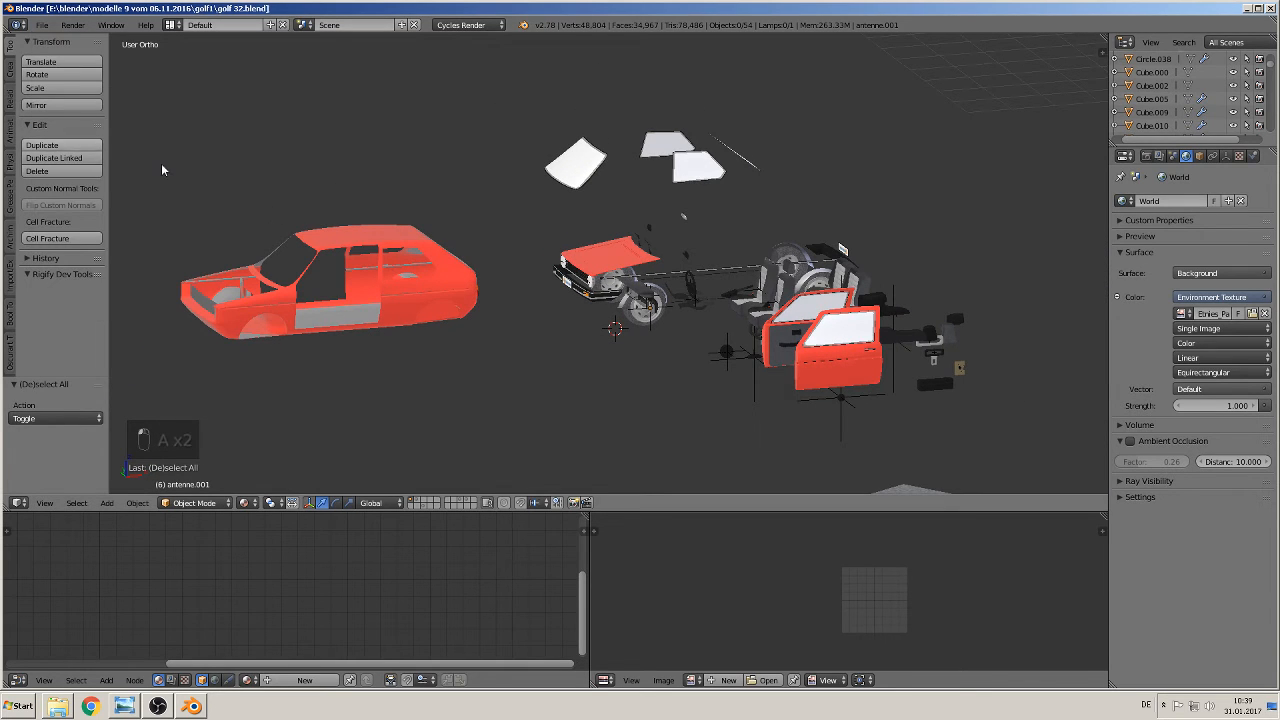
{"action": "left_click", "coordinate": [461, 499]}
{"action": "scroll", "coordinate": [522, 392], "scroll_direction": "down", "scroll_amount": 3}
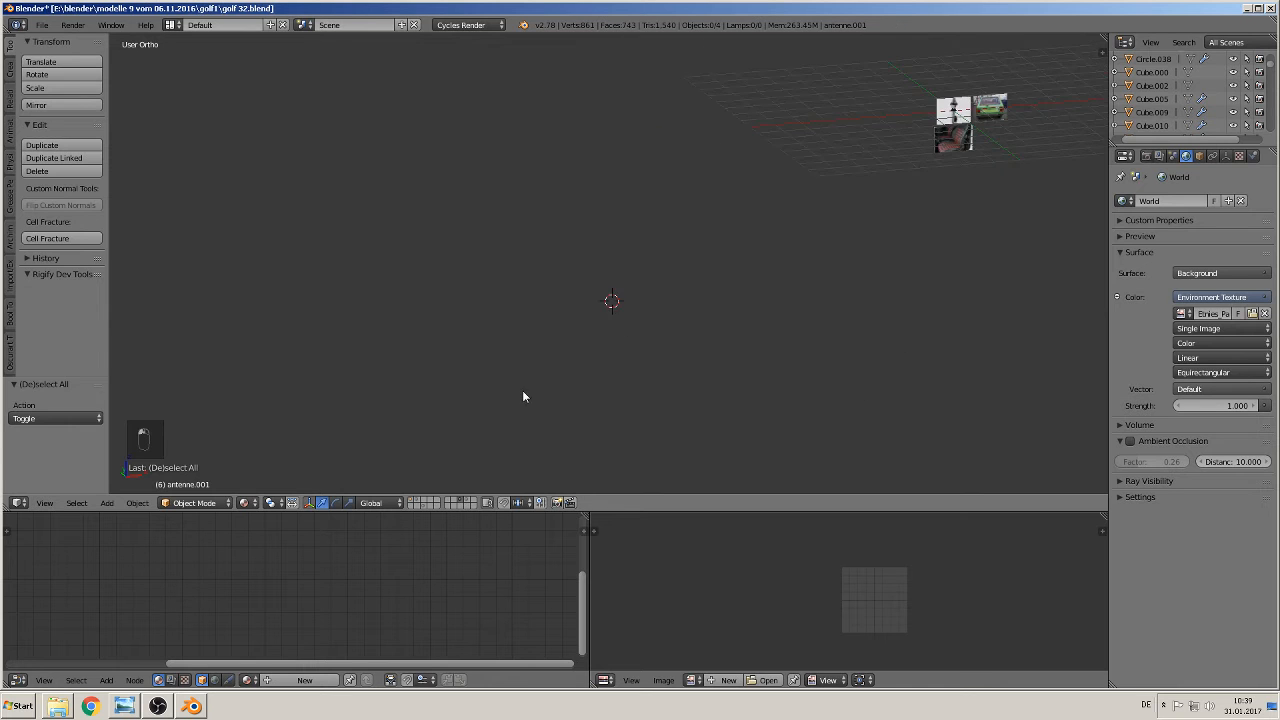
Delete the antenna reference photo plane PA04
{"action": "right_click", "coordinate": [985, 97]}
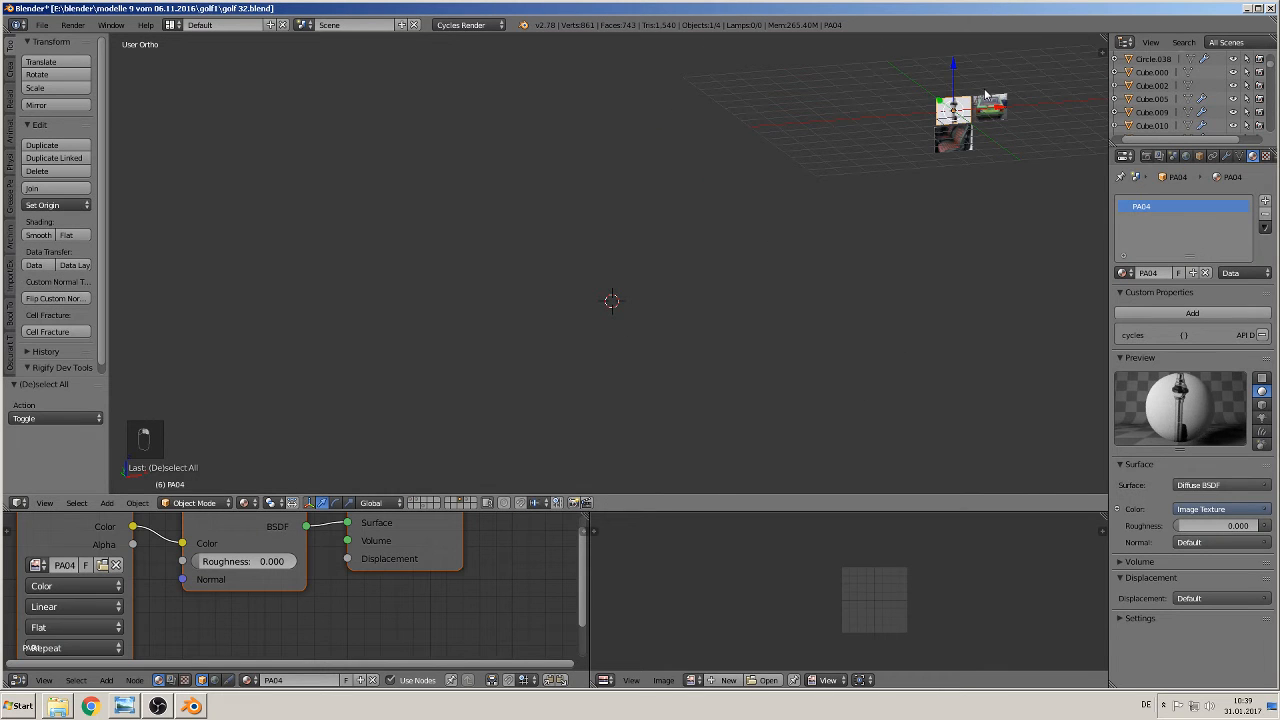
{"action": "key", "text": "KP_Decimal"}
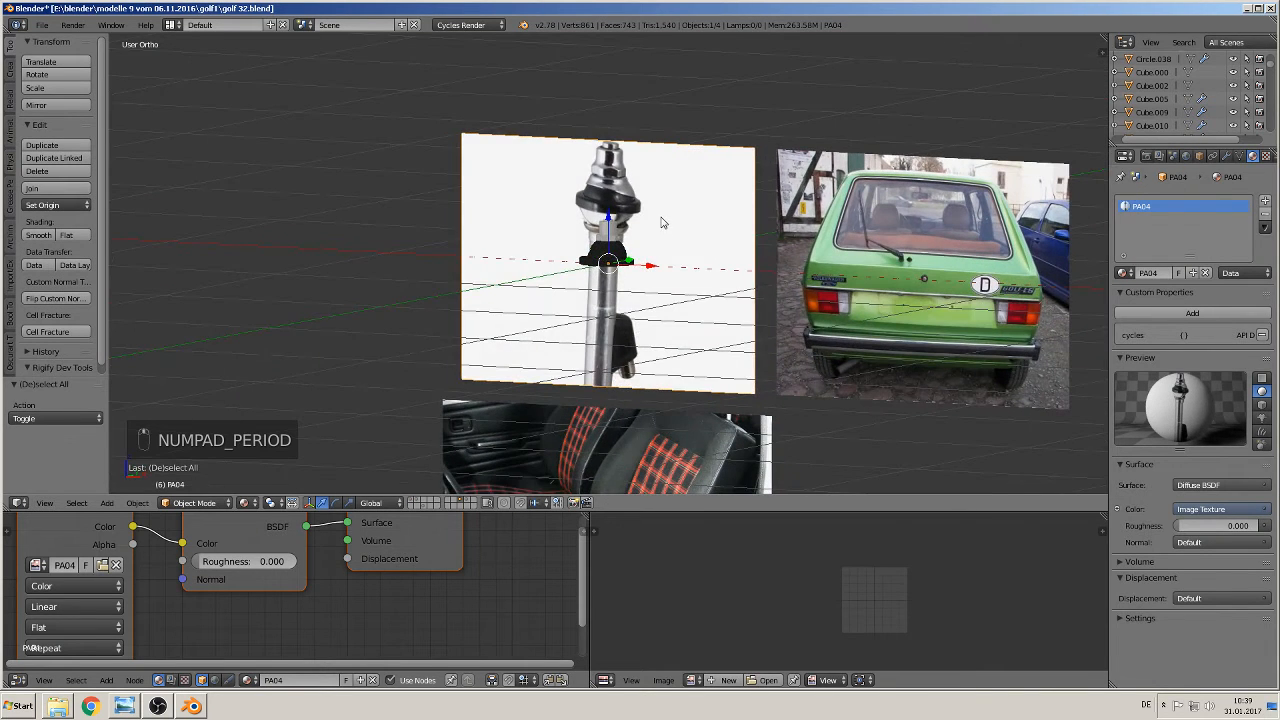
{"action": "key", "text": "x"}
{"action": "left_click", "coordinate": [660, 228]}
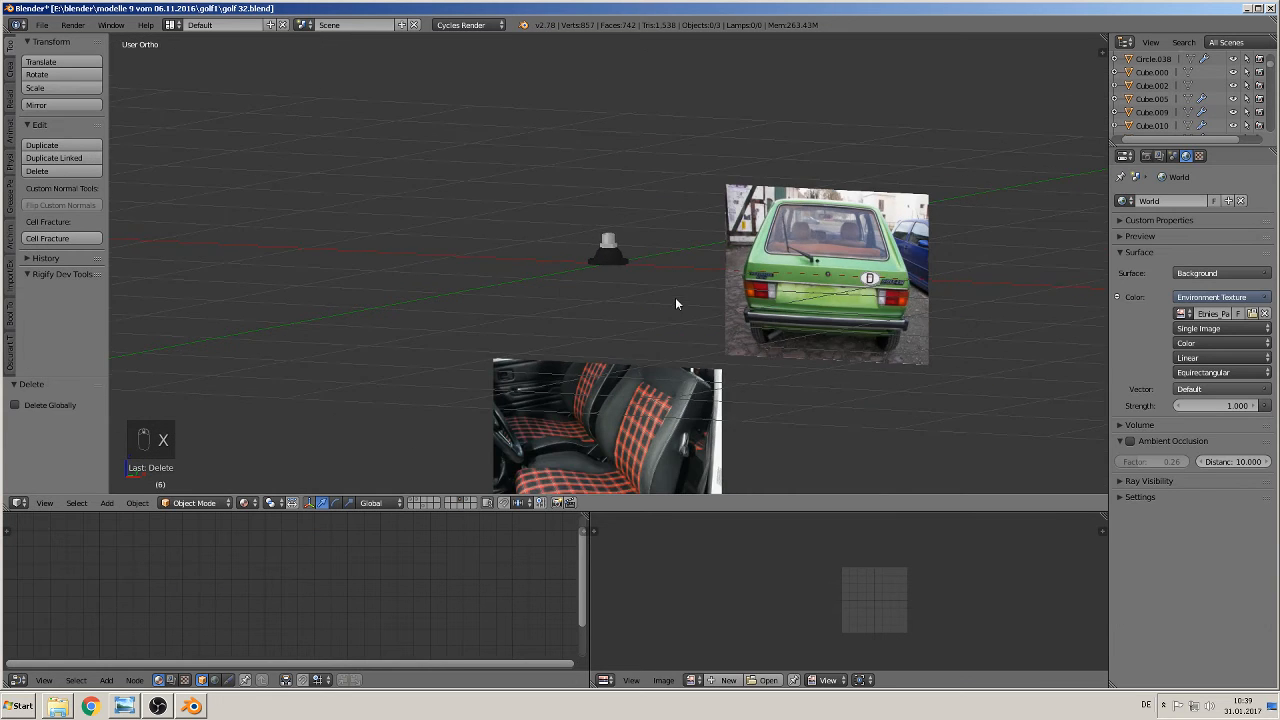
Examine the details on the tailgate in the green Golf's rear reference photo from the front view
{"action": "key", "text": "KP_1"}
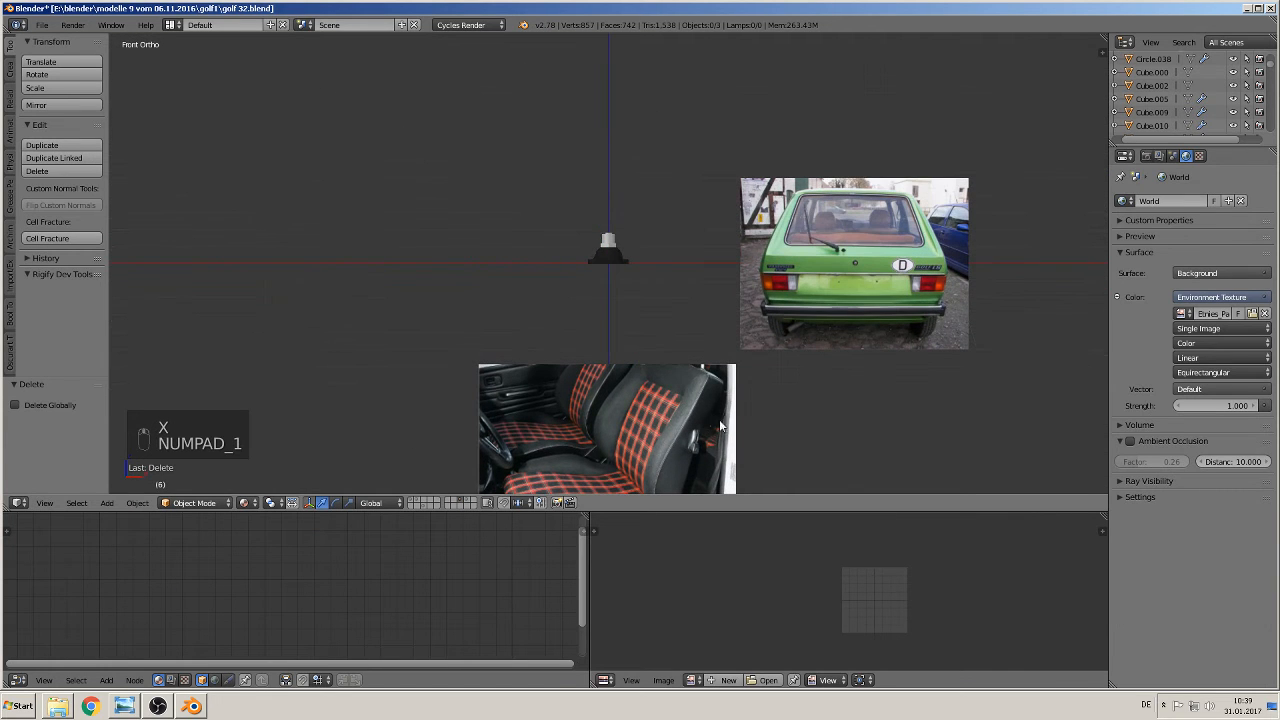
{"action": "scroll", "coordinate": [624, 383], "scroll_direction": "up", "scroll_amount": 3}
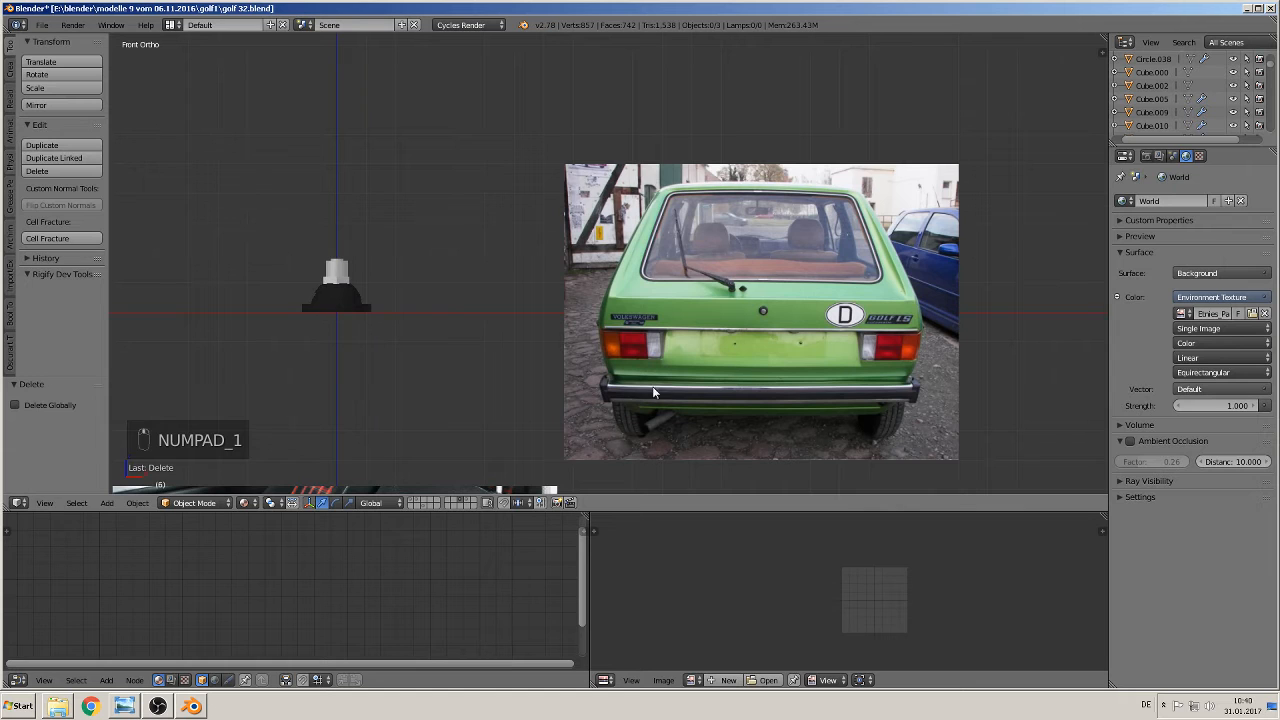
{"action": "scroll", "coordinate": [658, 370], "scroll_direction": "up", "scroll_amount": 6}
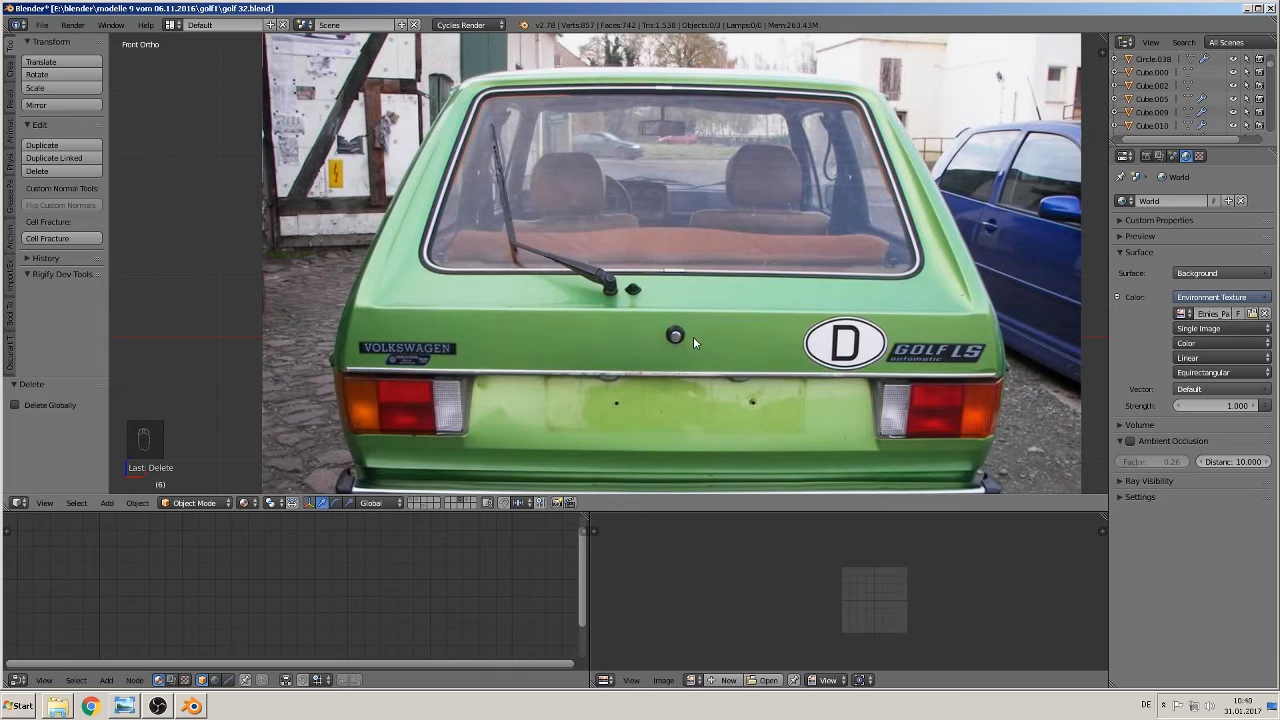
Show the layer of stacked interior parts and try to move the door panel Plane.014 by -28.738 units along Y
{"action": "left_click", "coordinate": [414, 502]}
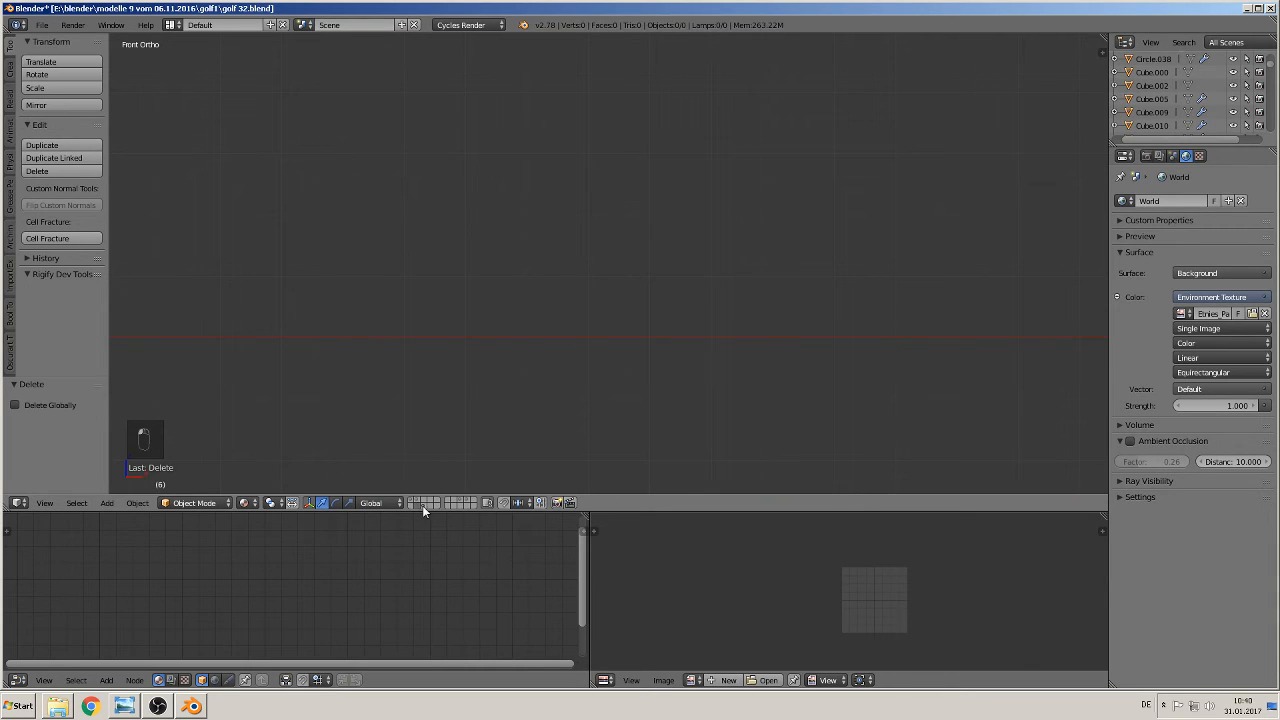
{"action": "left_click", "coordinate": [422, 505]}
{"action": "scroll", "coordinate": [604, 285], "scroll_direction": "down", "scroll_amount": 17}
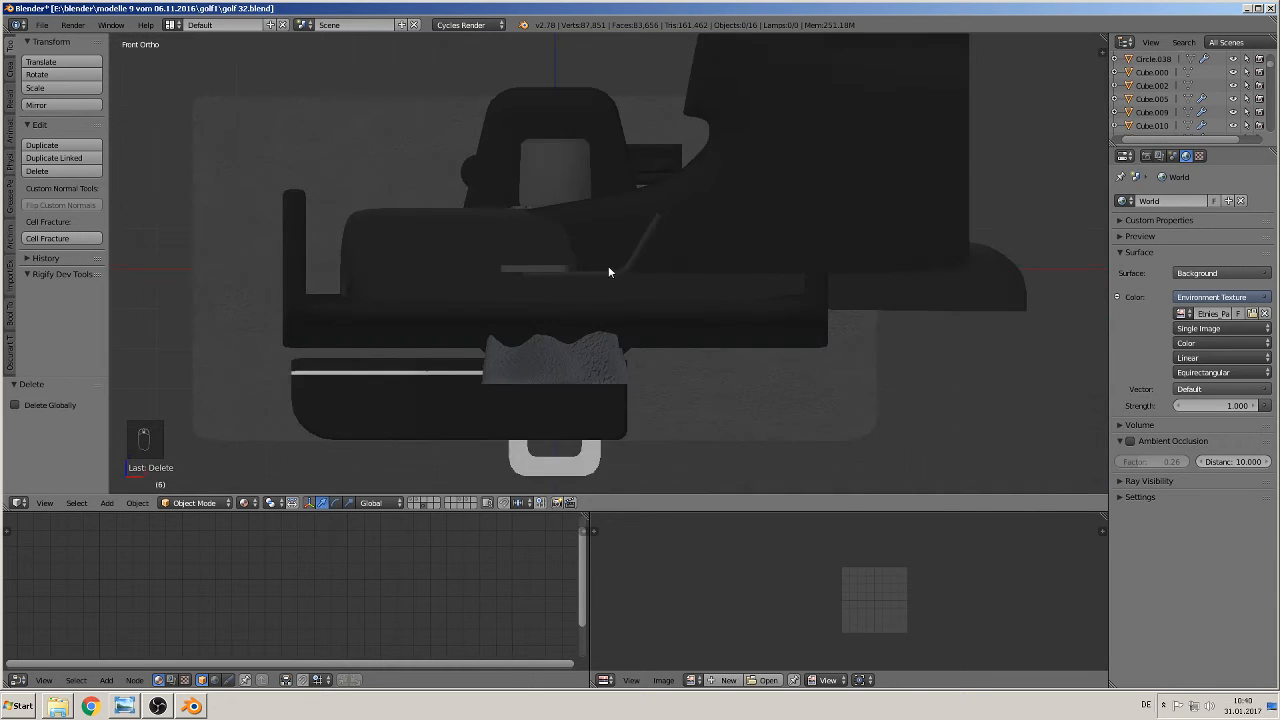
{"action": "middle_click_drag", "start_coordinate": [543, 292], "coordinate": [635, 273]}
{"action": "right_click", "coordinate": [535, 203]}
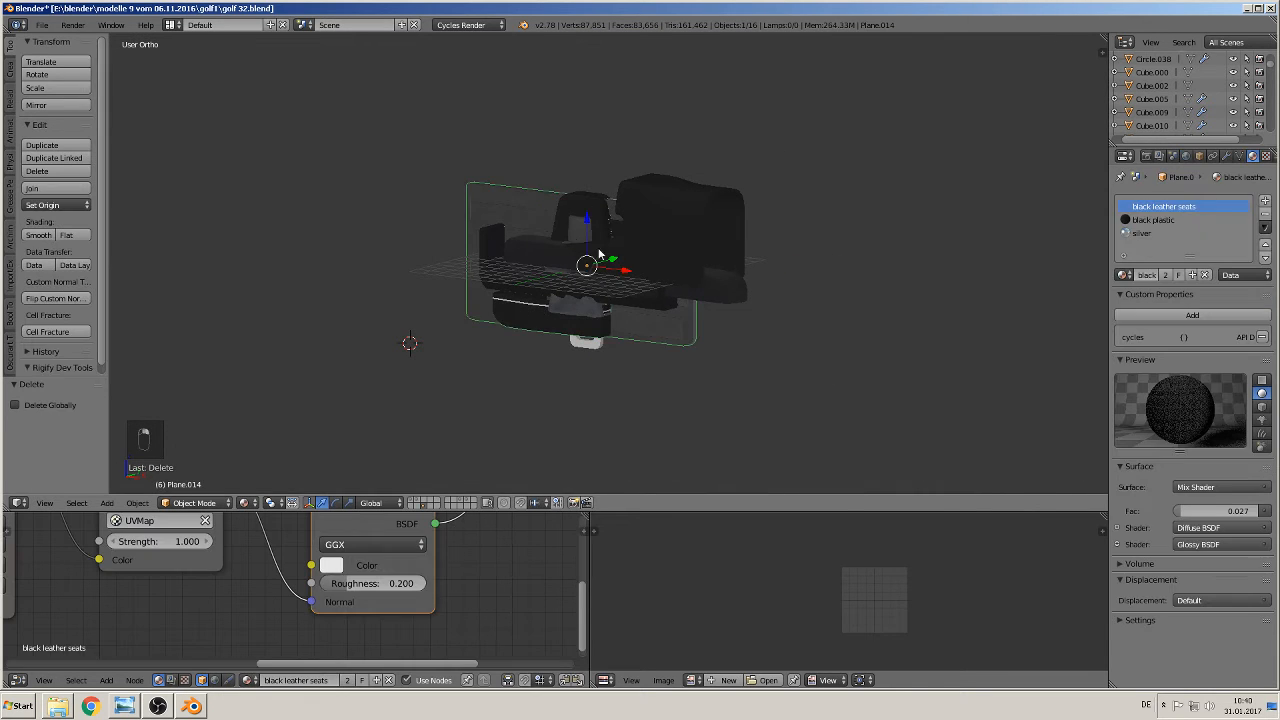
{"action": "left_click_drag", "start_coordinate": [611, 257], "coordinate": [366, 351]}
{"action": "middle_click_drag", "start_coordinate": [407, 309], "coordinate": [569, 285], "text": "shift"}
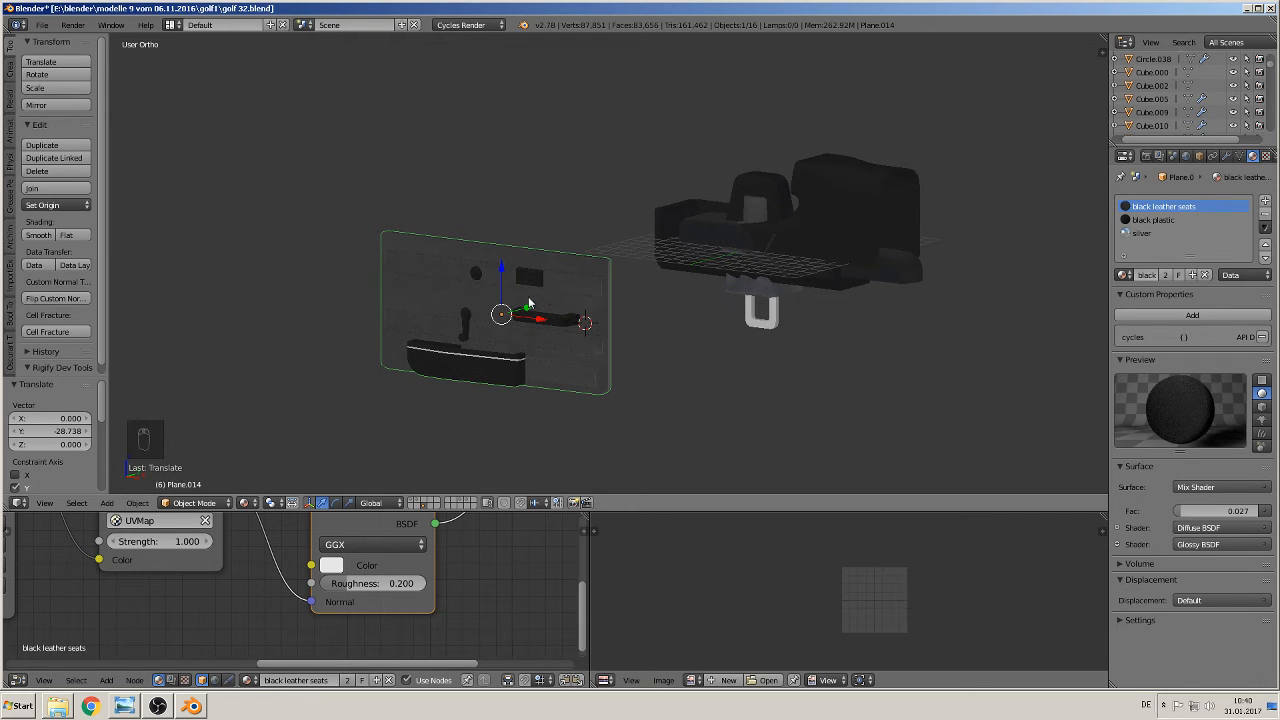
{"action": "key", "text": "ctrl+z"}
{"action": "key", "text": "ctrl+z"}
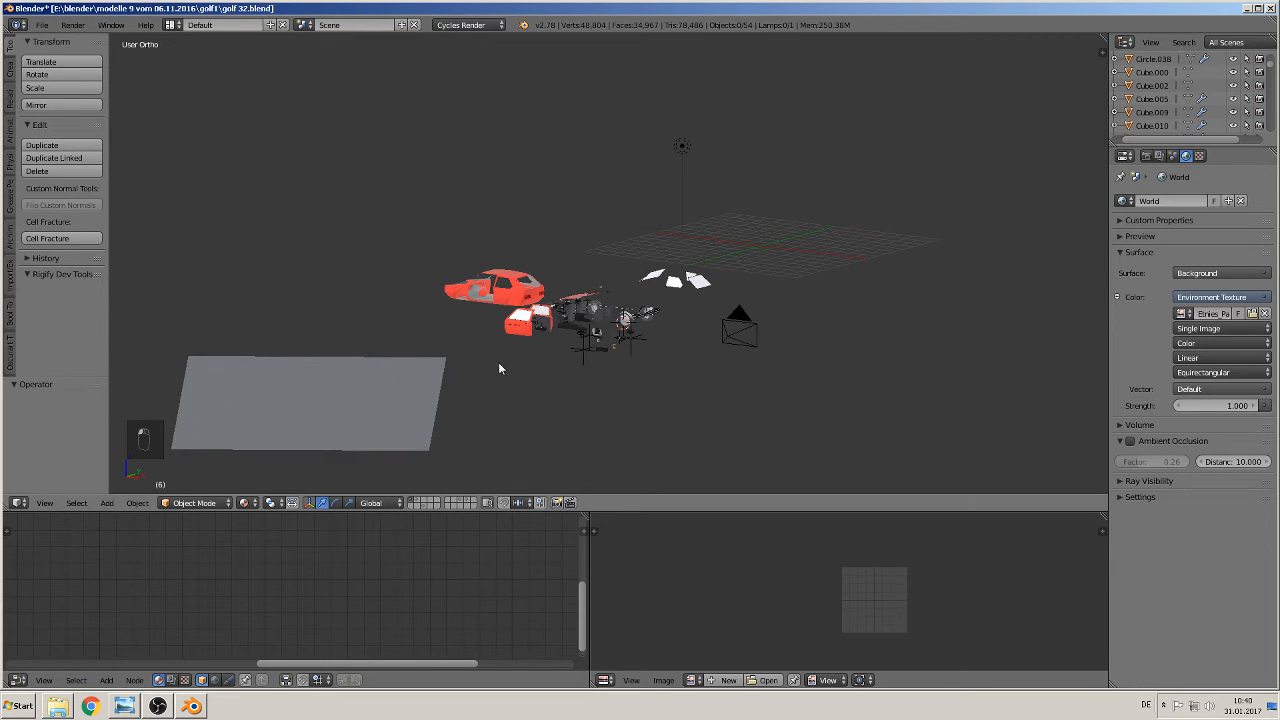
Select the red car doors among the assembled parts and inspect their inner panels
{"action": "right_click", "coordinate": [548, 308]}
{"action": "key", "text": "KP_Decimal"}
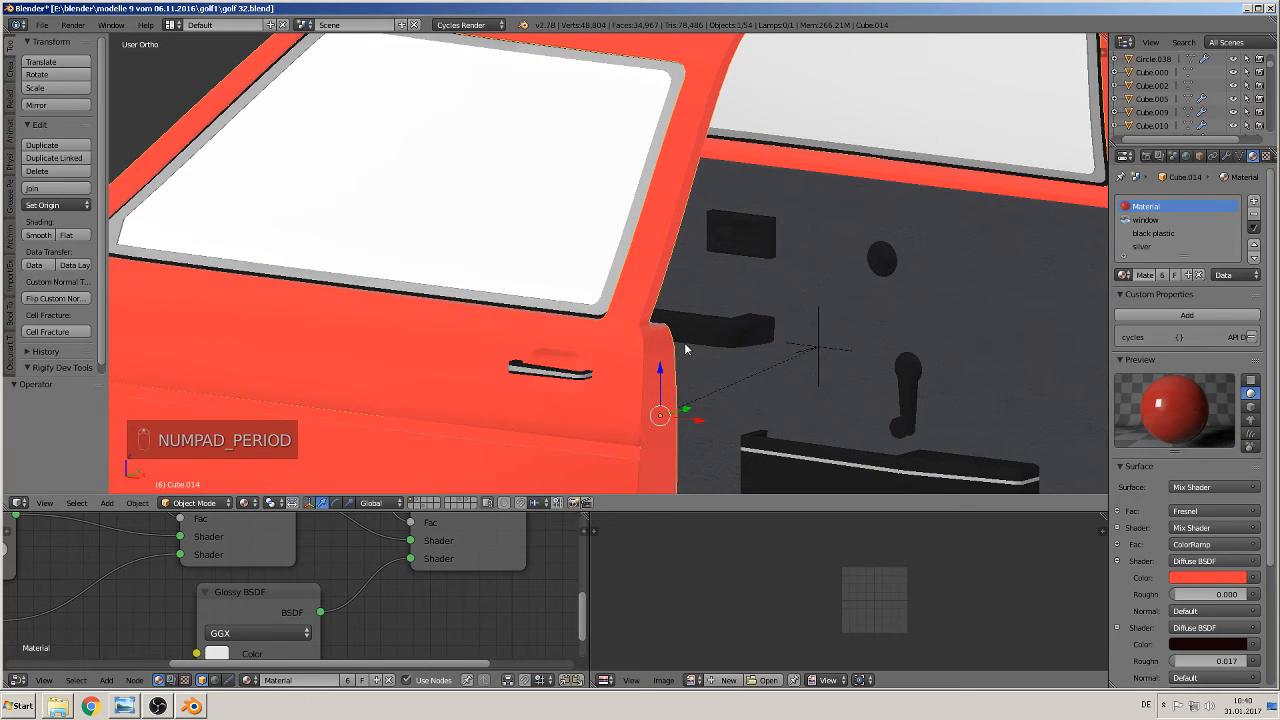
{"action": "scroll", "coordinate": [684, 342], "scroll_direction": "down", "scroll_amount": 10}
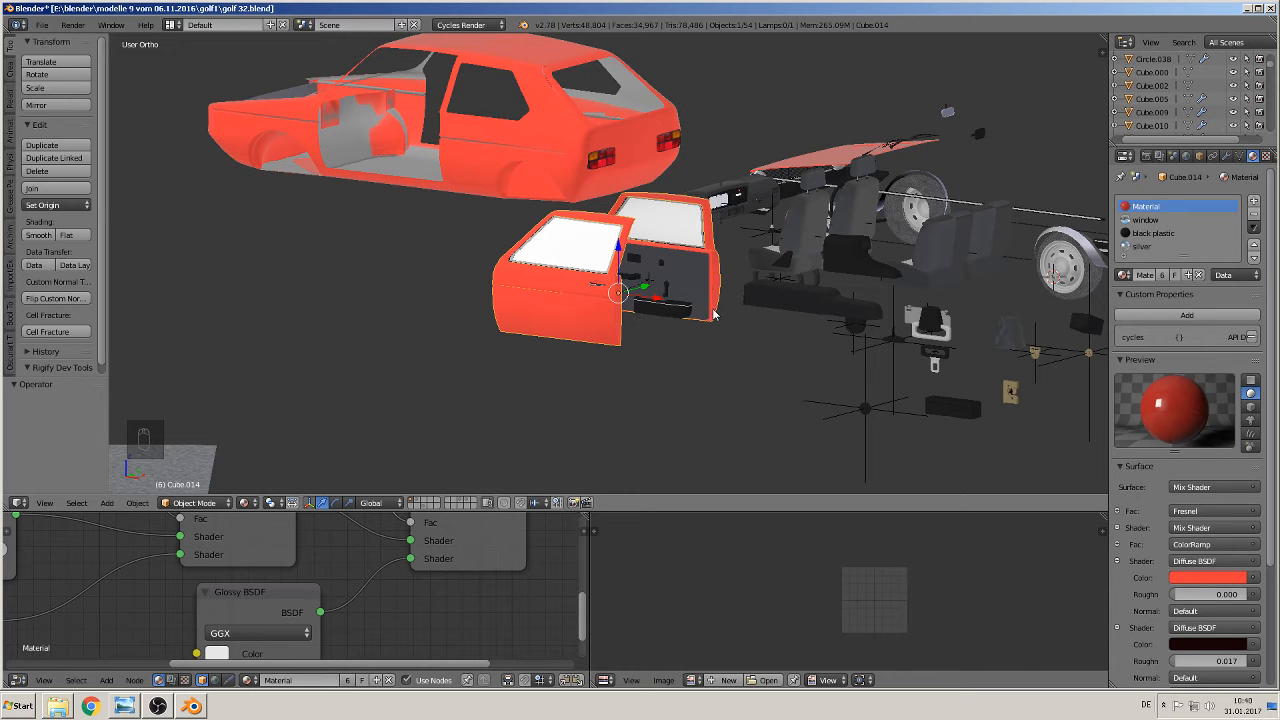
{"action": "mouse_move", "coordinate": [713, 314]}
{"action": "middle_mouse_down"}
{"action": "mouse_move", "coordinate": [771, 331]}
{"action": "mouse_move", "coordinate": [715, 326]}
{"action": "middle_mouse_up"}
{"action": "scroll", "coordinate": [836, 262], "scroll_direction": "up", "scroll_amount": 2}
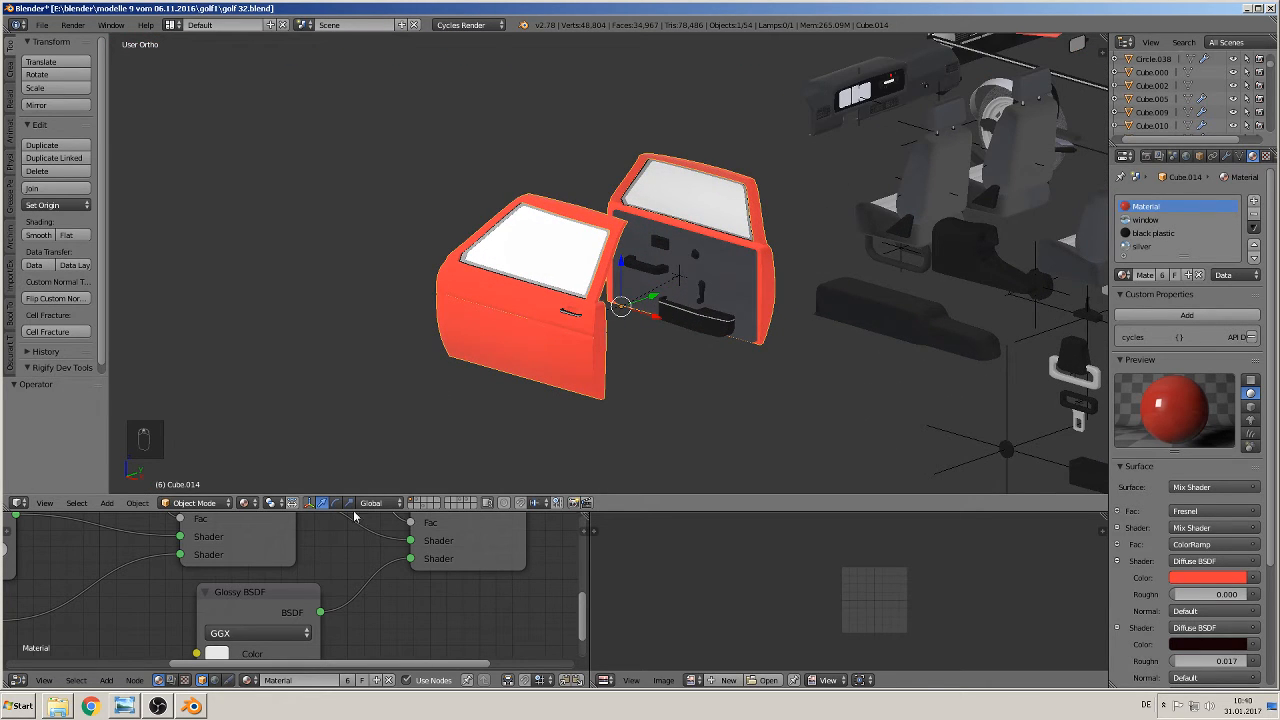
Show the stacked interior parts' layer and move the door panel Plane.014 by 15.16 units along Y, clear of the stack
{"action": "left_click", "coordinate": [427, 503]}
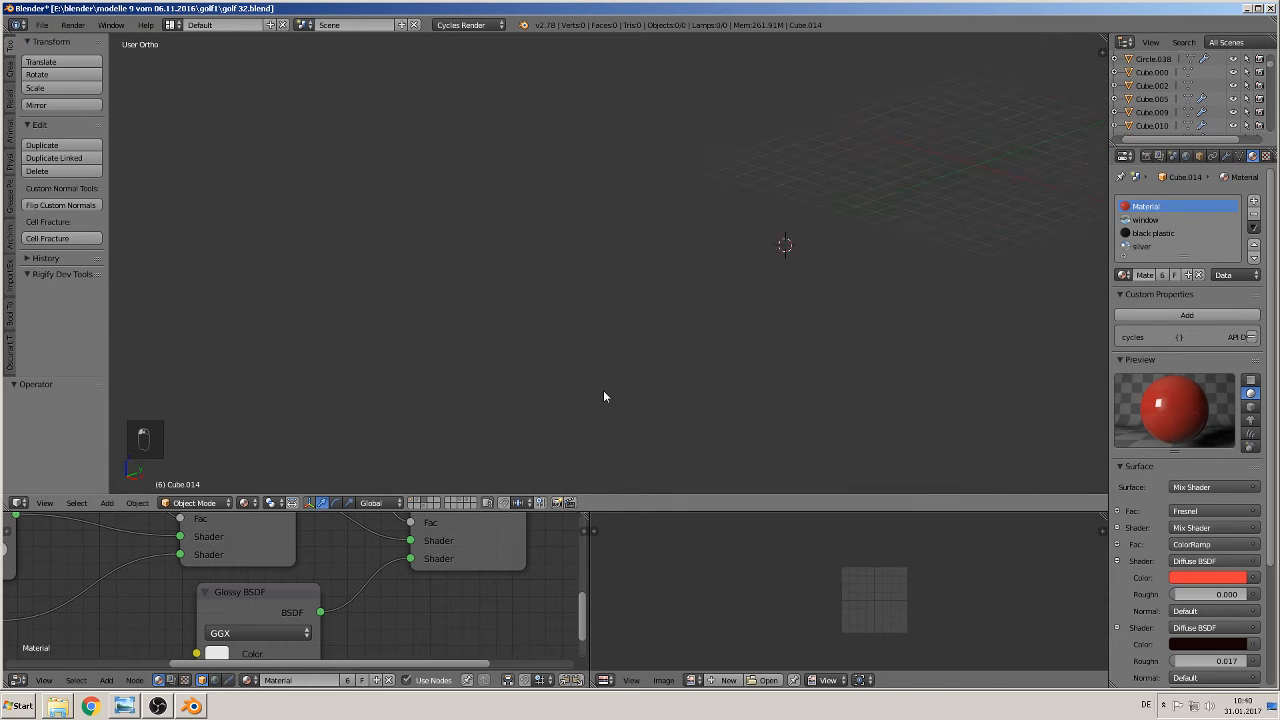
{"action": "scroll", "coordinate": [603, 396], "scroll_direction": "down", "scroll_amount": 6}
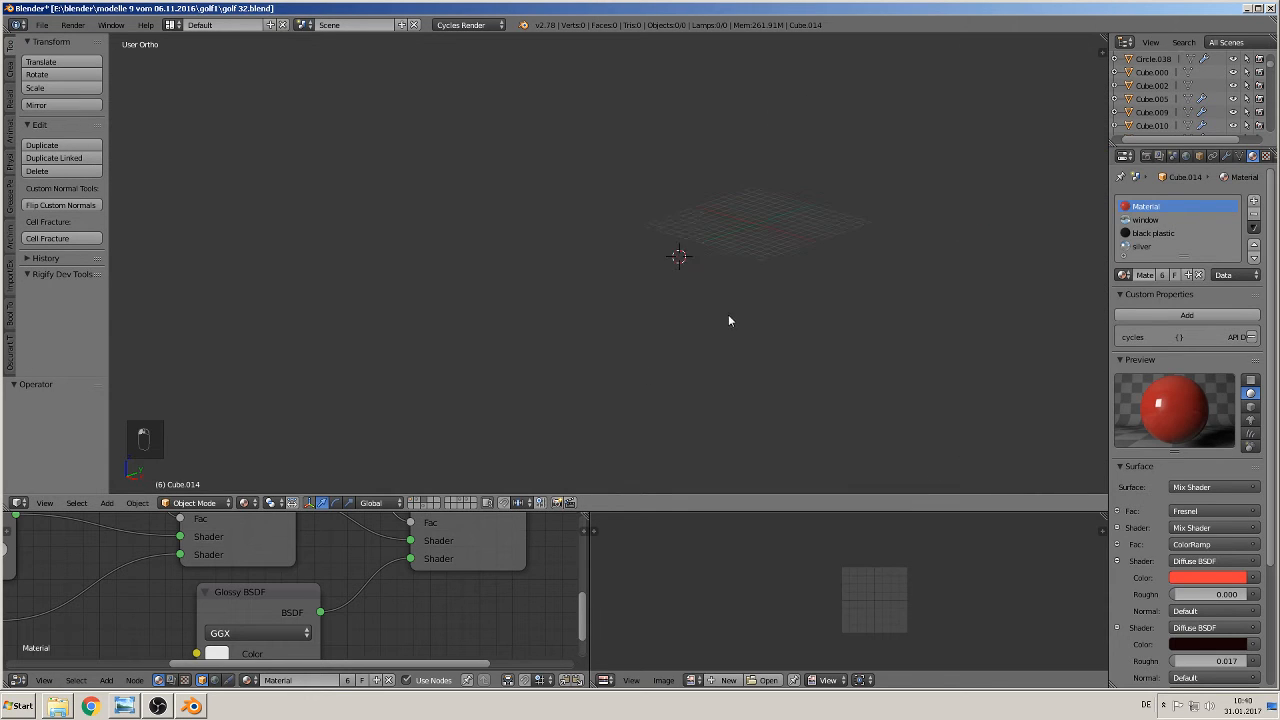
{"action": "left_click", "coordinate": [425, 506]}
{"action": "middle_click_drag", "start_coordinate": [690, 306], "coordinate": [505, 386], "text": "shift"}
{"action": "scroll", "coordinate": [557, 400], "scroll_direction": "up", "scroll_amount": 2}
{"action": "scroll", "coordinate": [502, 404], "scroll_direction": "up", "scroll_amount": 2}
{"action": "right_click", "coordinate": [504, 387]}
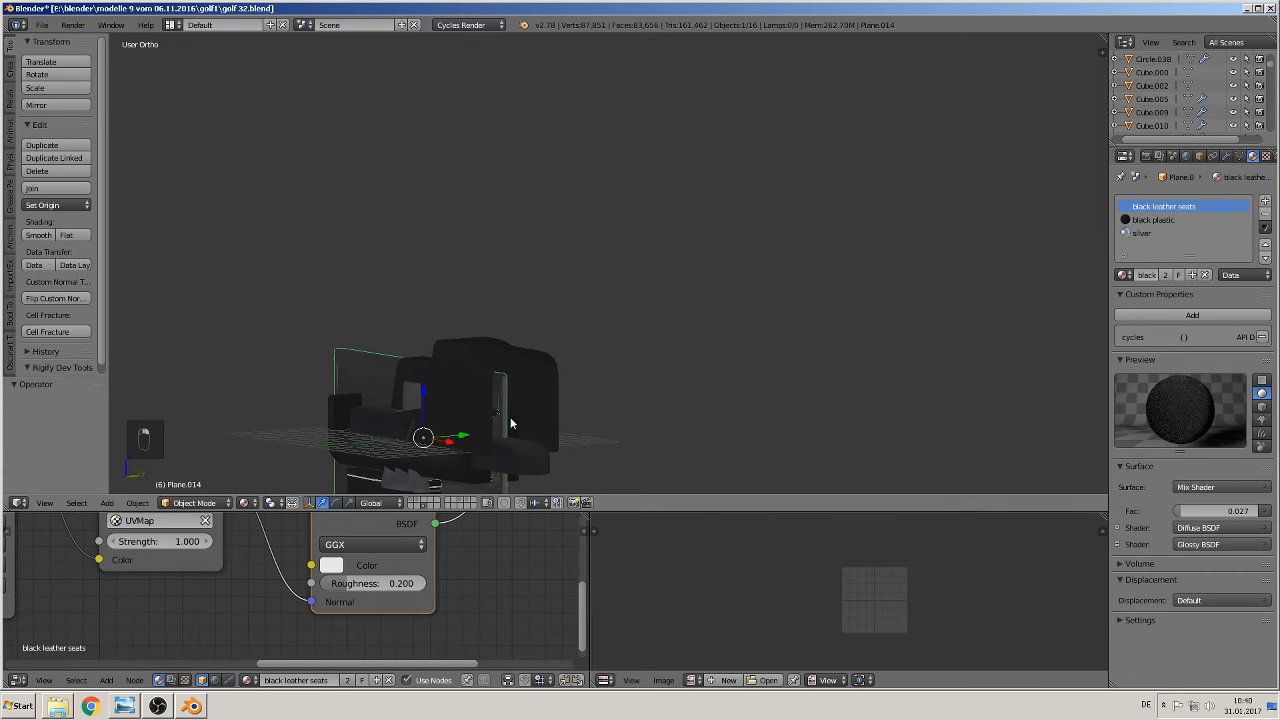
{"action": "left_click_drag", "start_coordinate": [466, 438], "coordinate": [674, 378]}
{"action": "middle_click_drag", "start_coordinate": [705, 380], "coordinate": [820, 122]}
Locate the door panel Plane.014 in the outliner and rename it inner door
{"action": "key", "text": "KP_Decimal"}
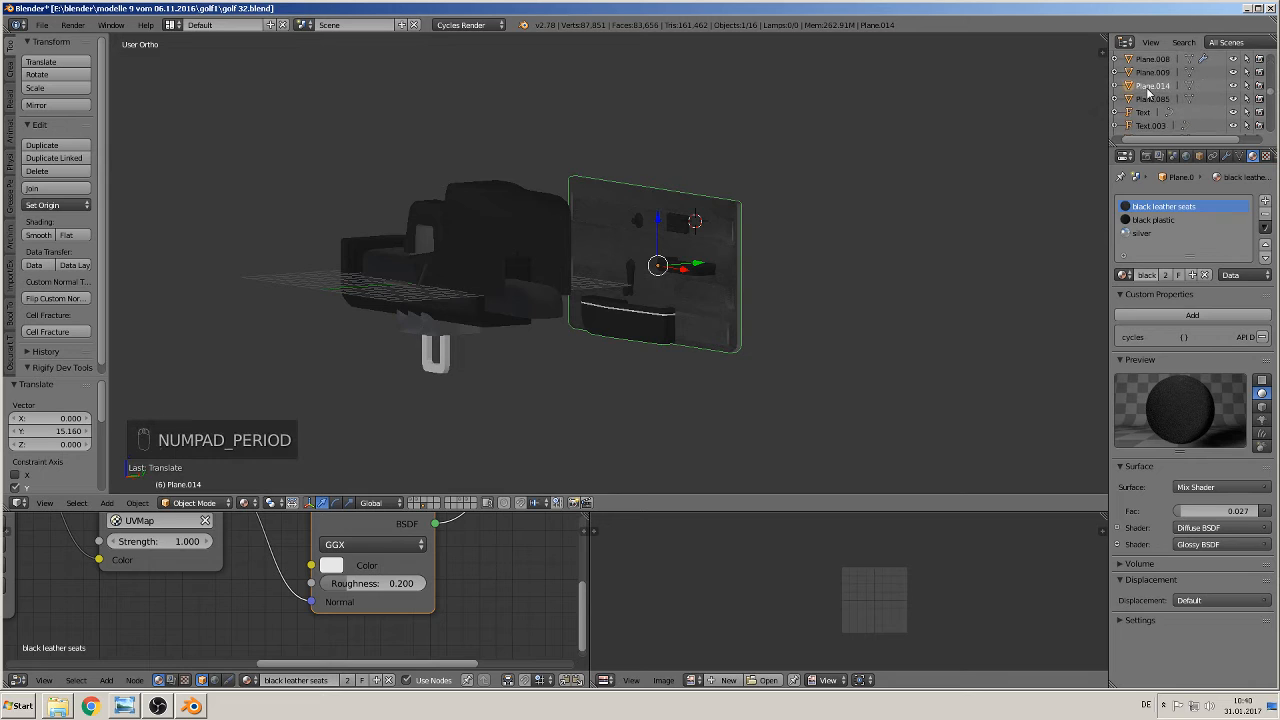
{"action": "right_click", "coordinate": [1148, 92]}
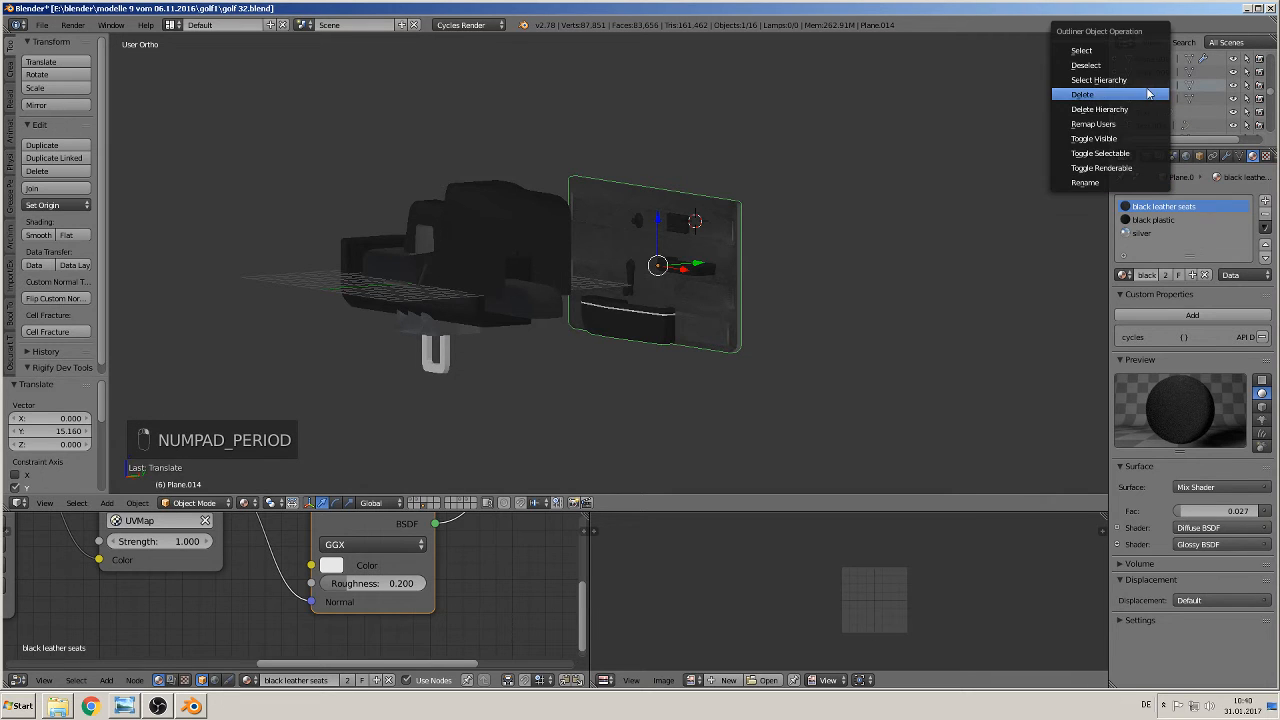
{"action": "left_click", "coordinate": [1125, 177]}
{"action": "type", "text": "In"}
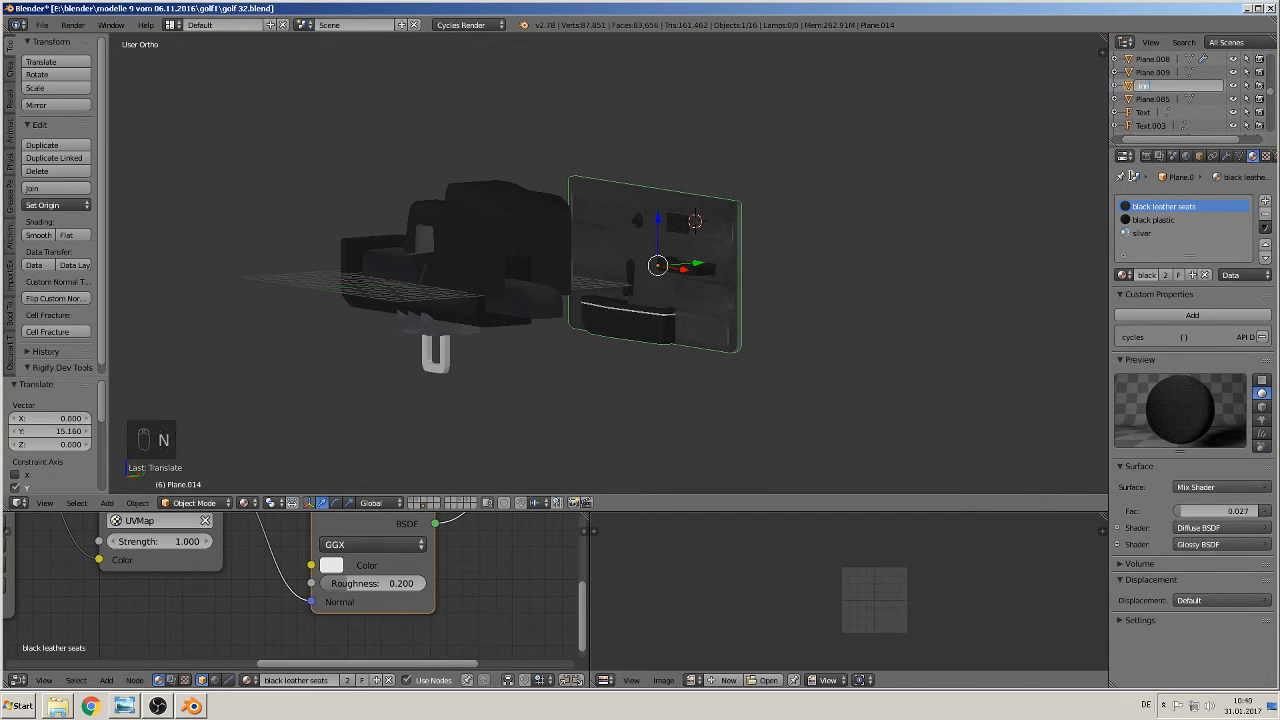
{"action": "type", "text": "ner door"}
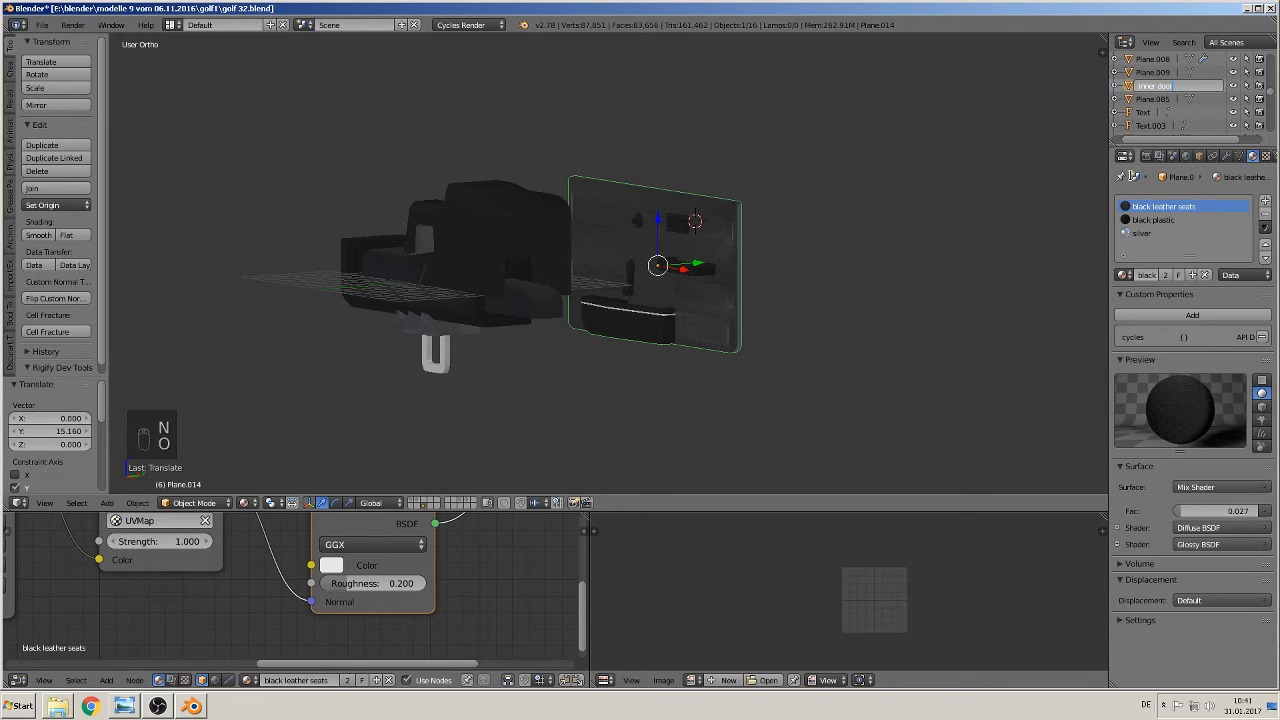
{"action": "key", "text": "Return"}
Move the tall black plastic part Cube.036 by 21.096 units along Y, and rename it inerieur 1
{"action": "right_click", "coordinate": [560, 230]}
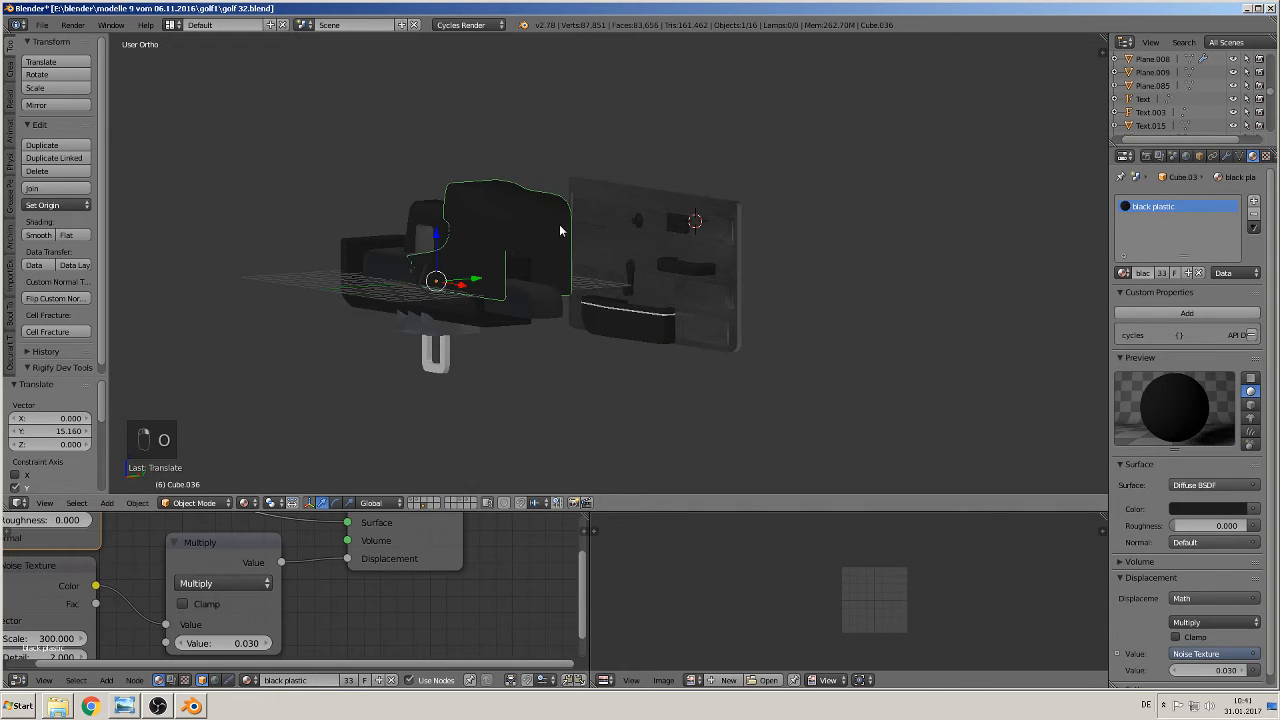
{"action": "left_click_drag", "start_coordinate": [476, 281], "coordinate": [782, 216]}
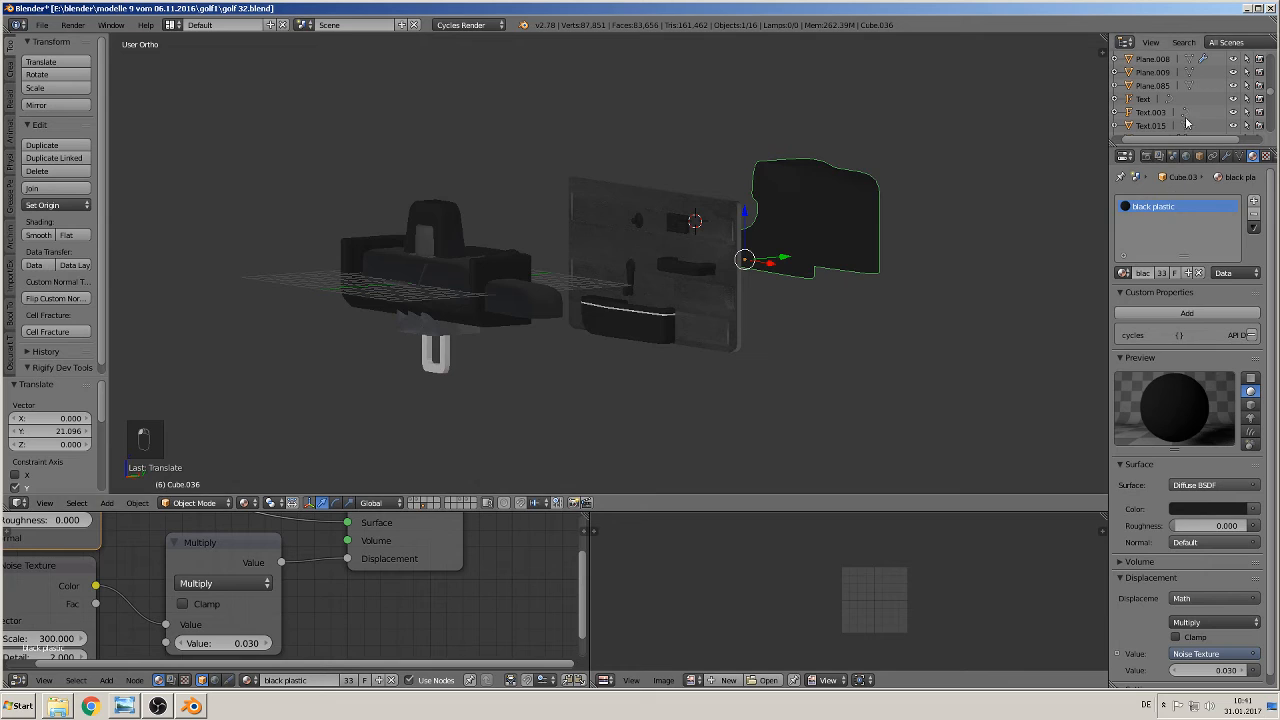
{"action": "key", "text": "KP_Decimal"}
{"action": "right_click", "coordinate": [1160, 96]}
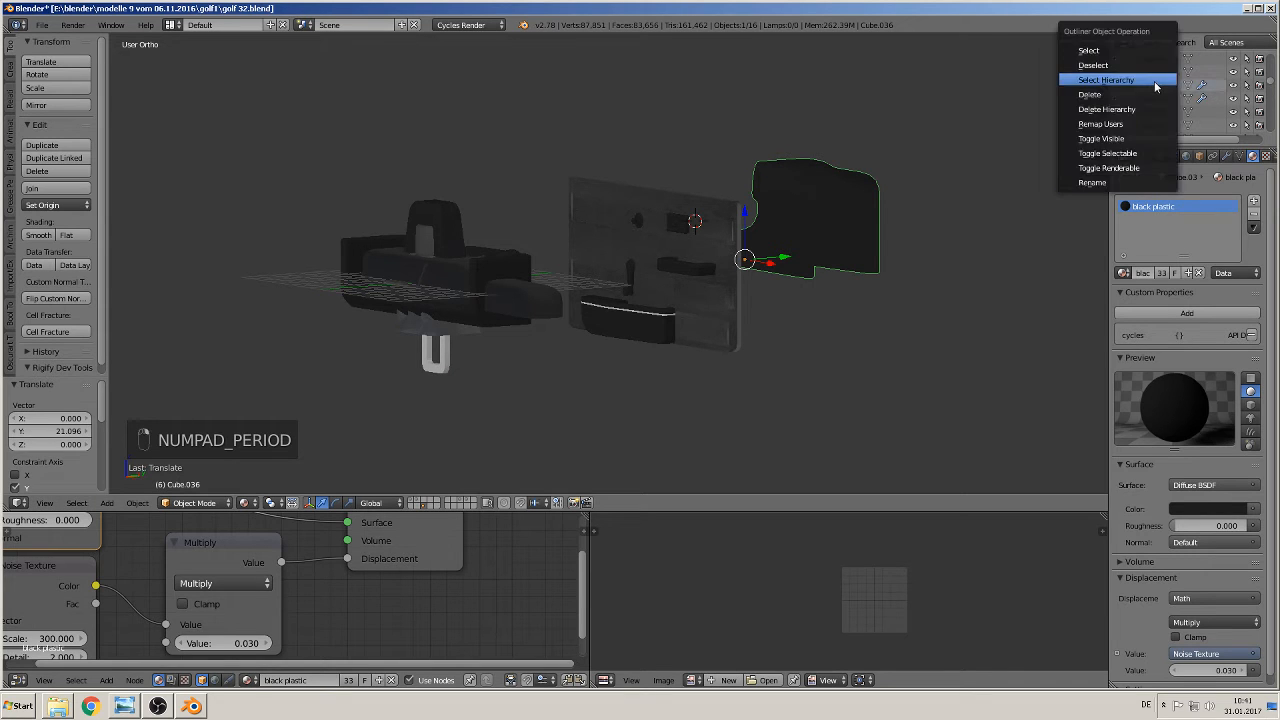
{"action": "right_click", "coordinate": [1160, 93]}
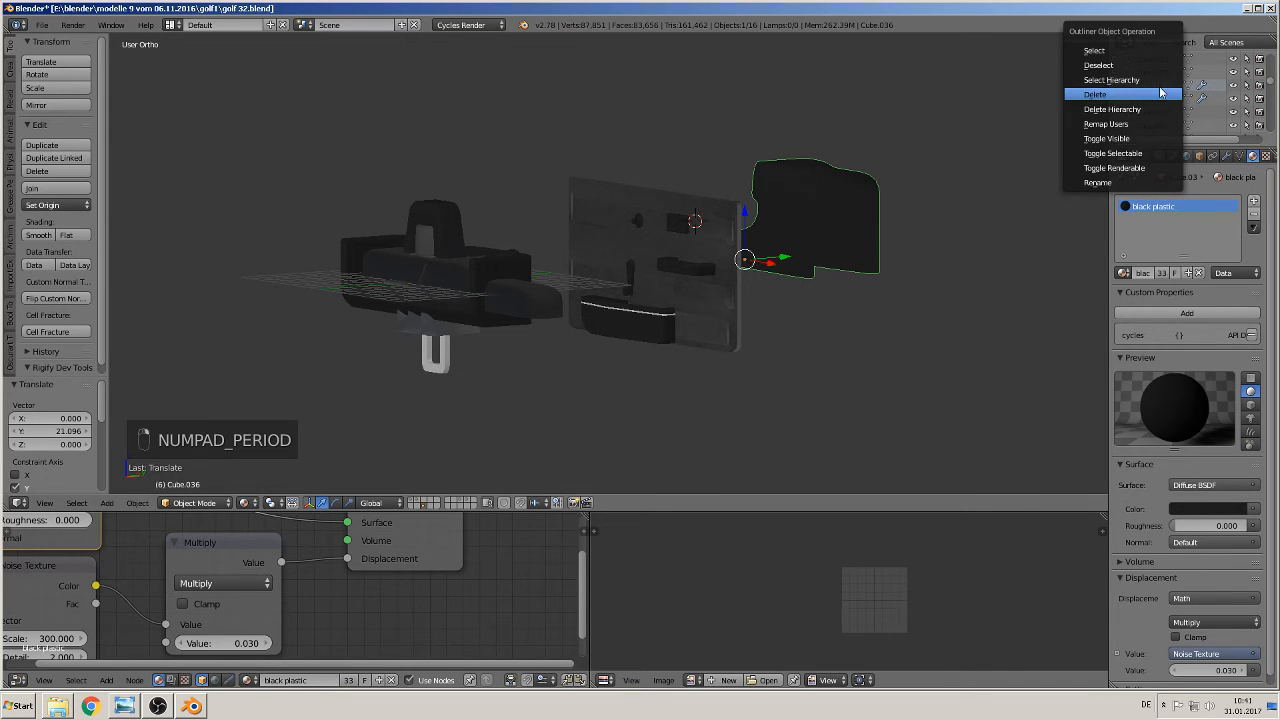
{"action": "left_click", "coordinate": [1127, 184]}
{"action": "type", "text": "interieur 1"}
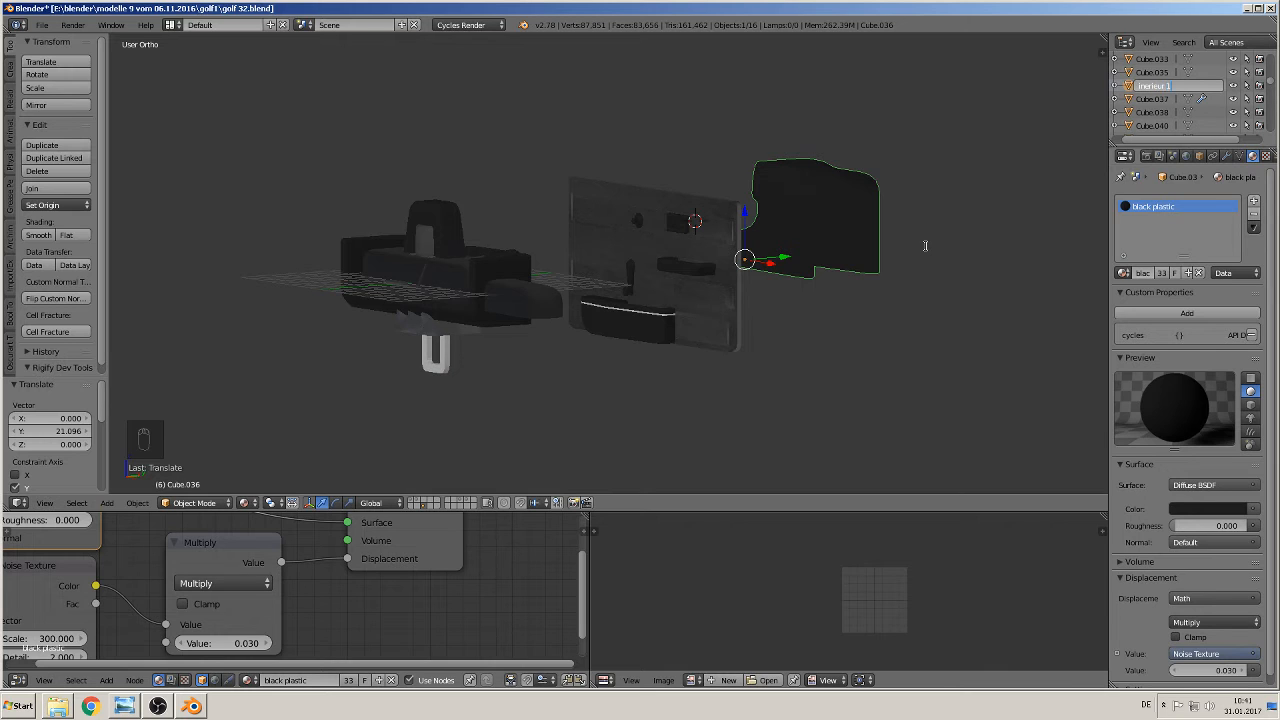
{"action": "key", "text": "Return"}
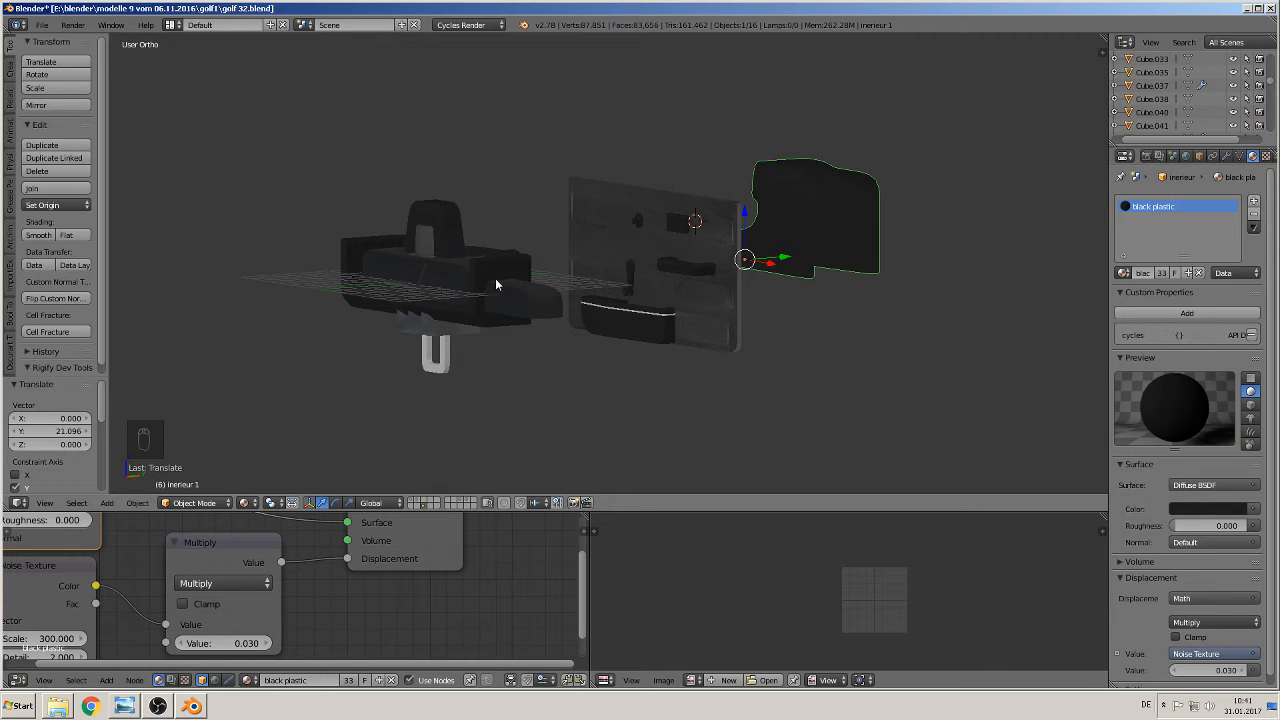
Move the FILZ BLACK part Cube.037 by 19.362 units along Y, and rename it tunnel
{"action": "right_click", "coordinate": [515, 294]}
{"action": "key", "text": "g"}
{"action": "key", "text": "y"}
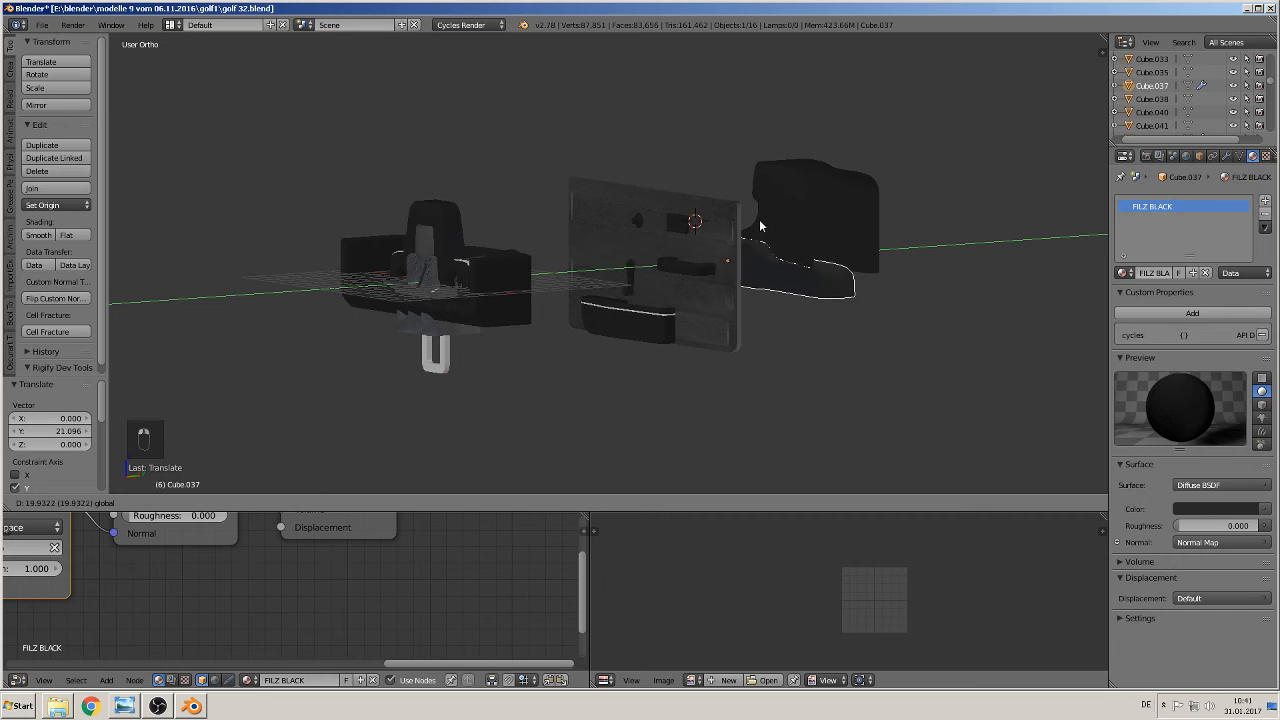
{"action": "left_click", "coordinate": [755, 228]}
{"action": "right_click", "coordinate": [1147, 86]}
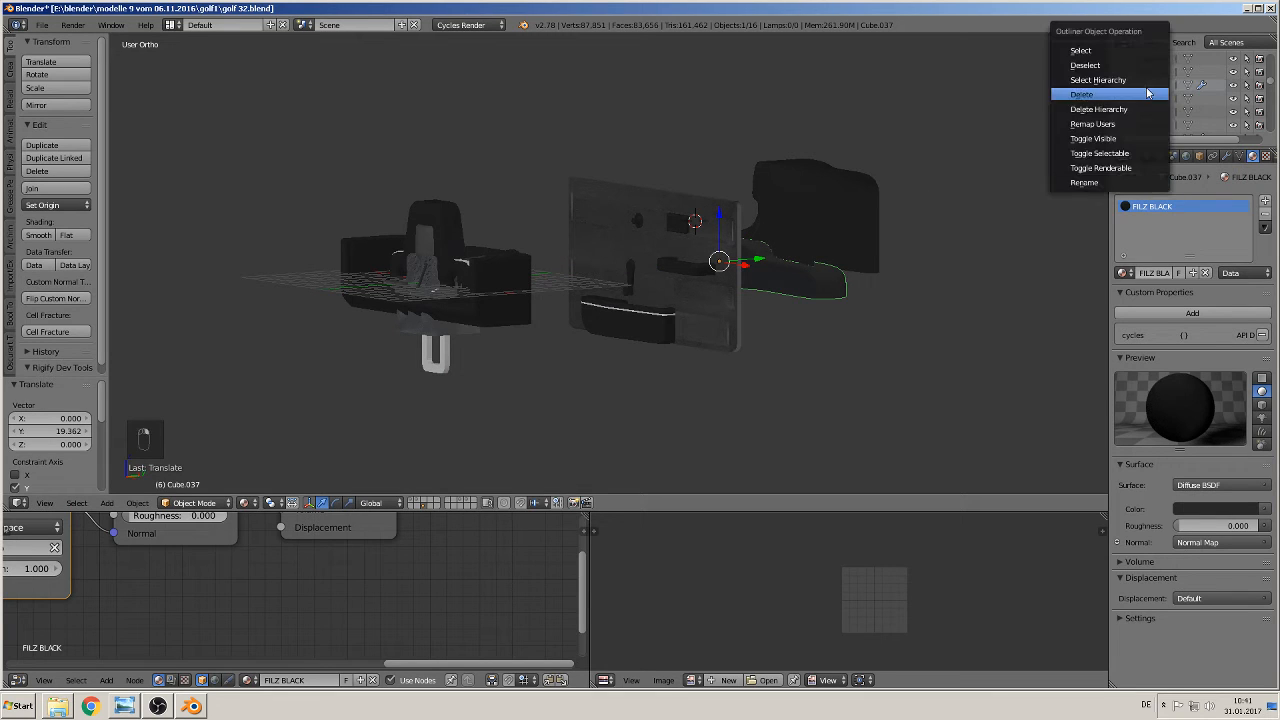
{"action": "left_click", "coordinate": [1111, 184]}
{"action": "key", "text": "BackSpace"}
{"action": "type", "text": "tun"}
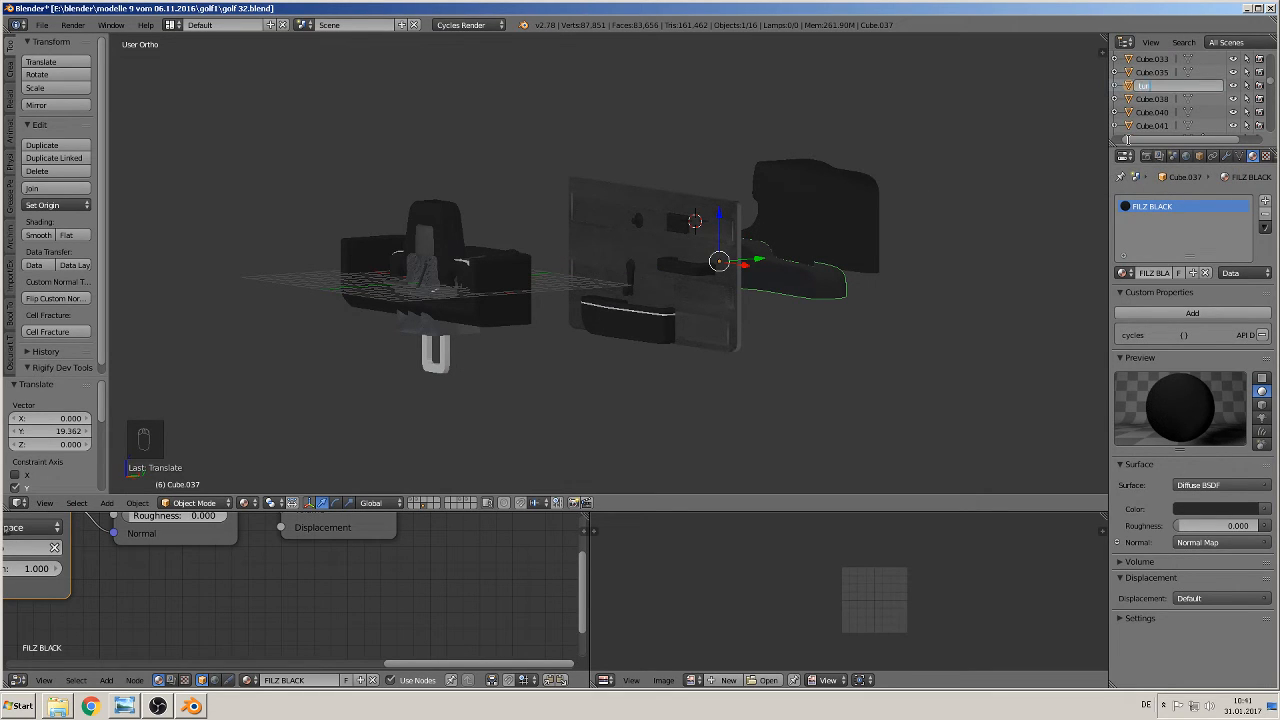
{"action": "type", "text": "nel"}
{"action": "key", "text": "Return"}
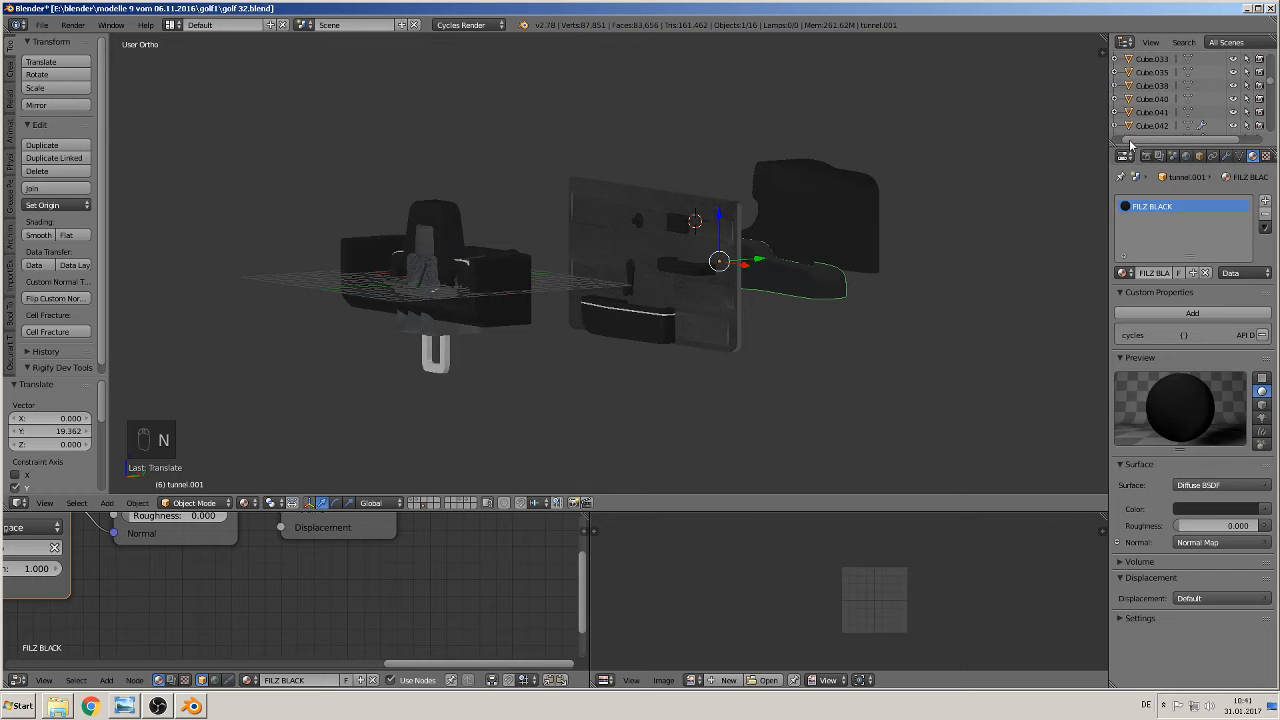
Move the wide black plastic part Cube.043 by 34.060 units along Y, and rename it shelf
{"action": "right_click", "coordinate": [483, 281]}
{"action": "key", "text": "g"}
{"action": "key", "text": "y"}
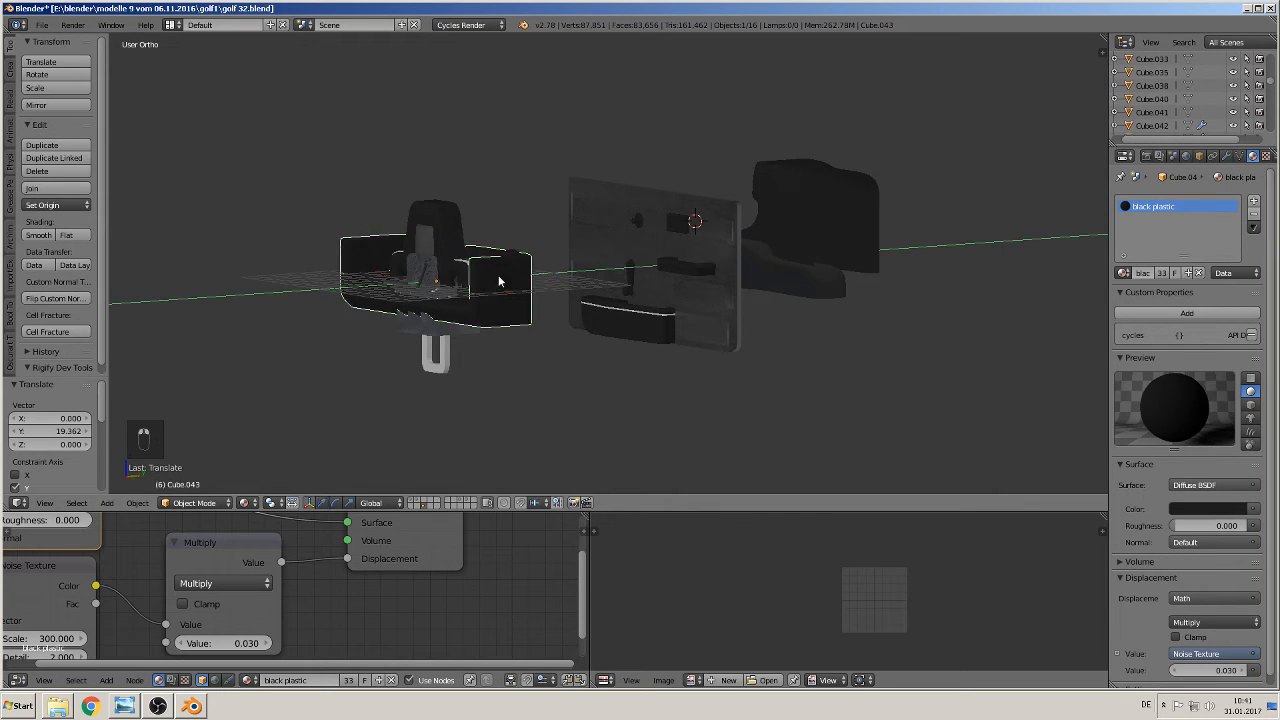
{"action": "left_click", "coordinate": [1175, 130]}
{"action": "key", "text": "KP_Decimal"}
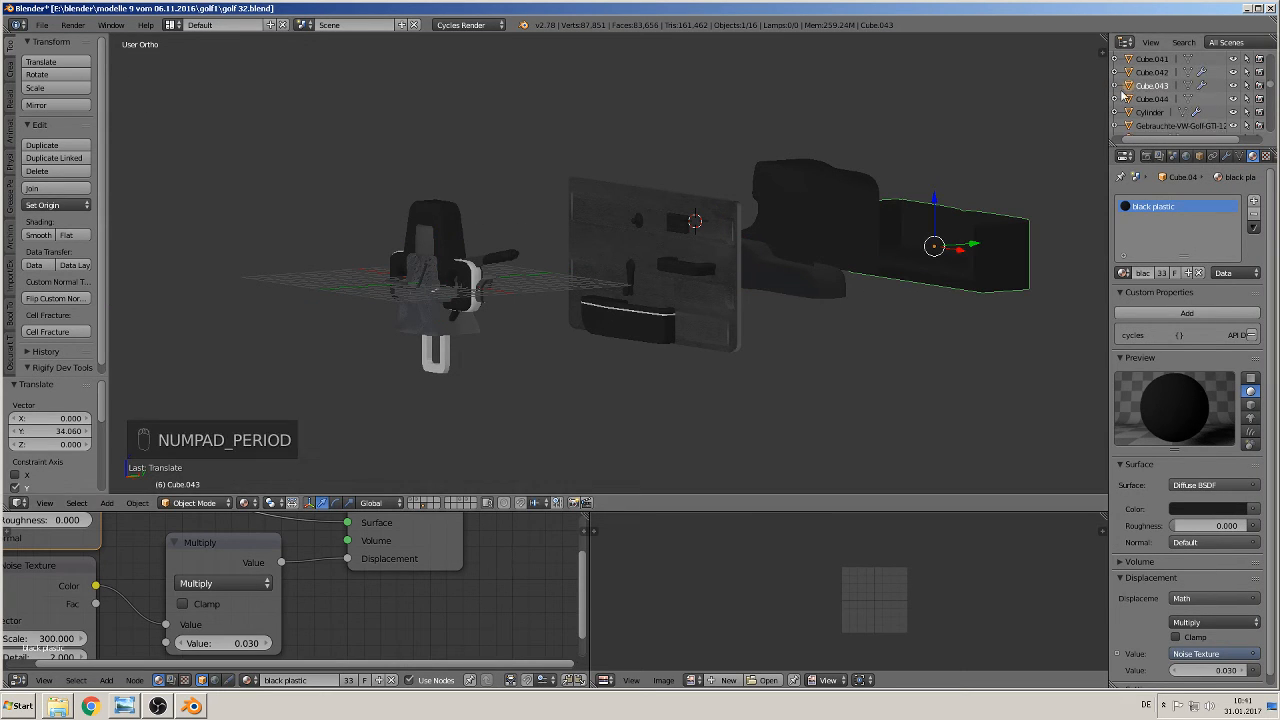
{"action": "right_click", "coordinate": [1167, 96]}
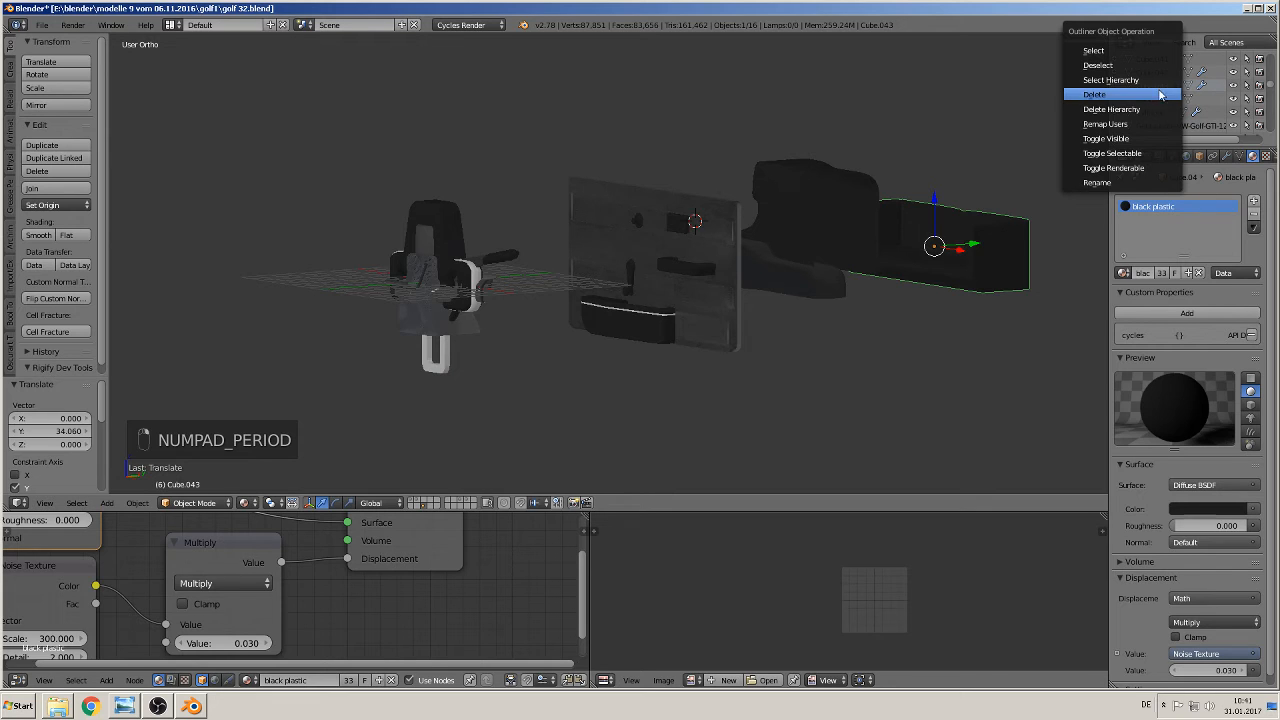
{"action": "left_click", "coordinate": [1163, 184]}
{"action": "type", "text": "sitz"}
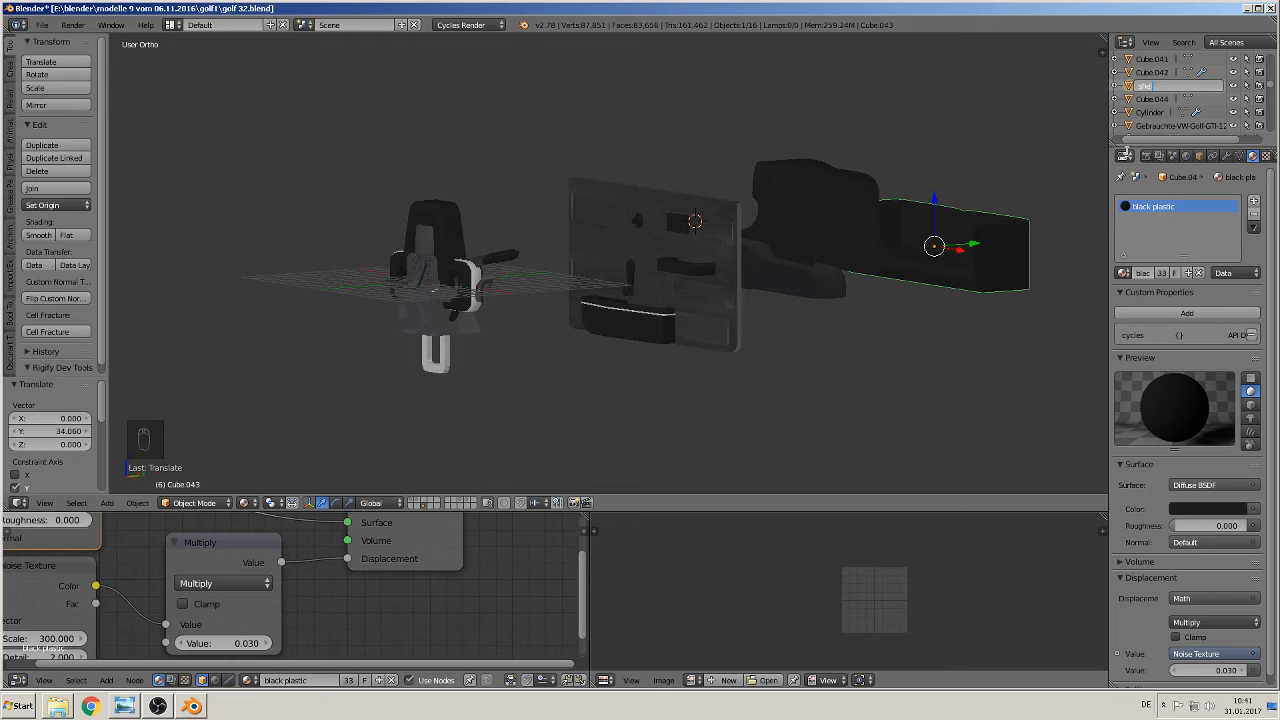
{"action": "type", "text": "elf"}
{"action": "key", "text": "Return"}
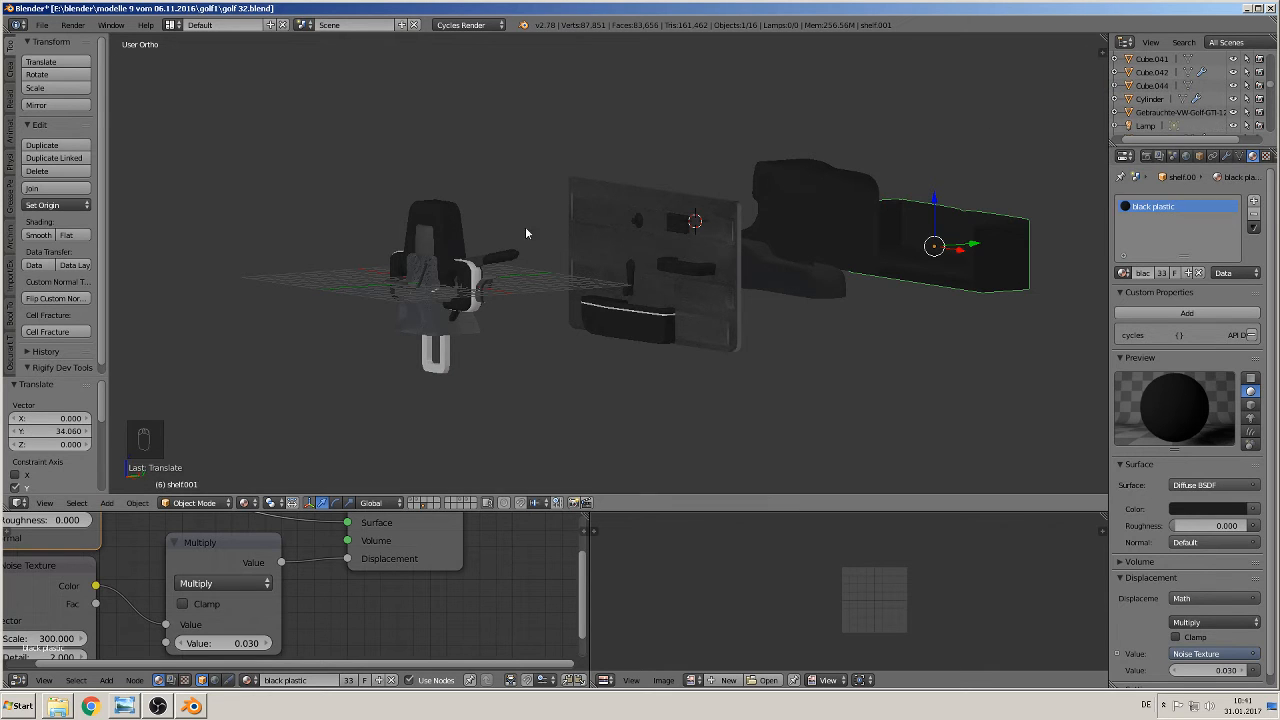
Move the black and silver belt part Cube.040 by 8.702 units along Y, and rename it beltholder 1
{"action": "right_click", "coordinate": [410, 240]}
{"action": "key", "text": "g"}
{"action": "key", "text": "y"}
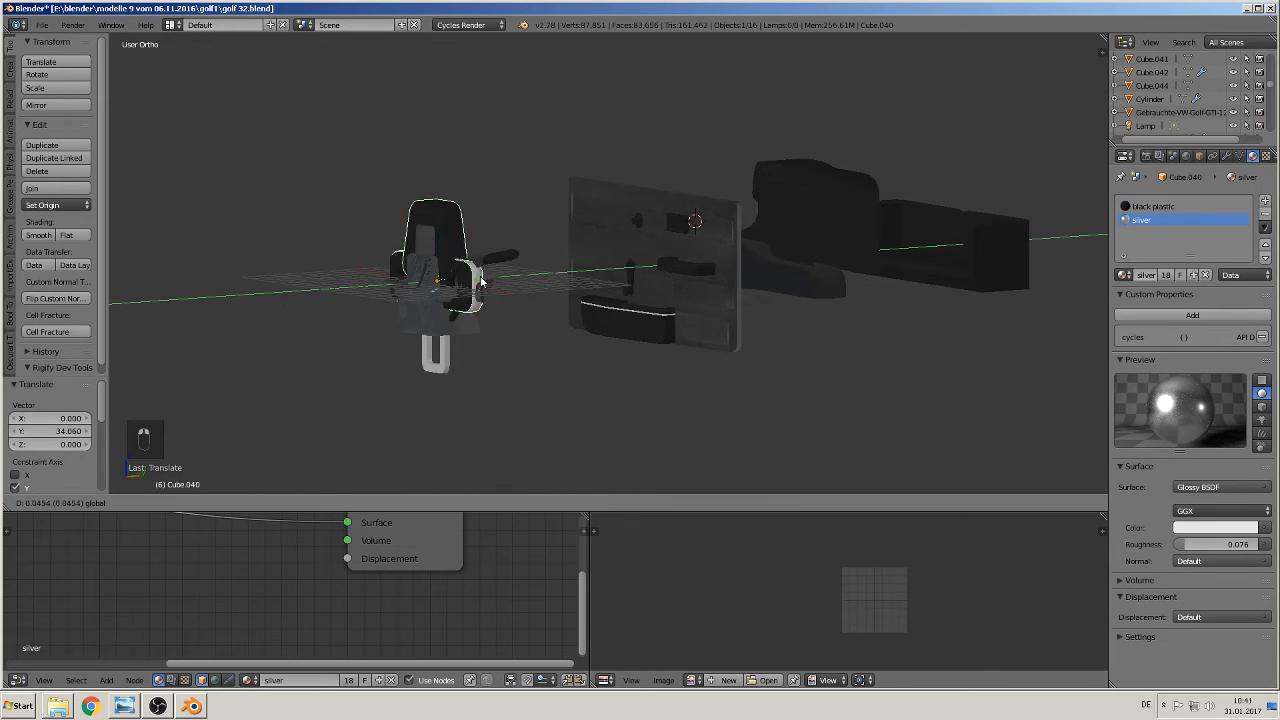
{"action": "left_click", "coordinate": [610, 263]}
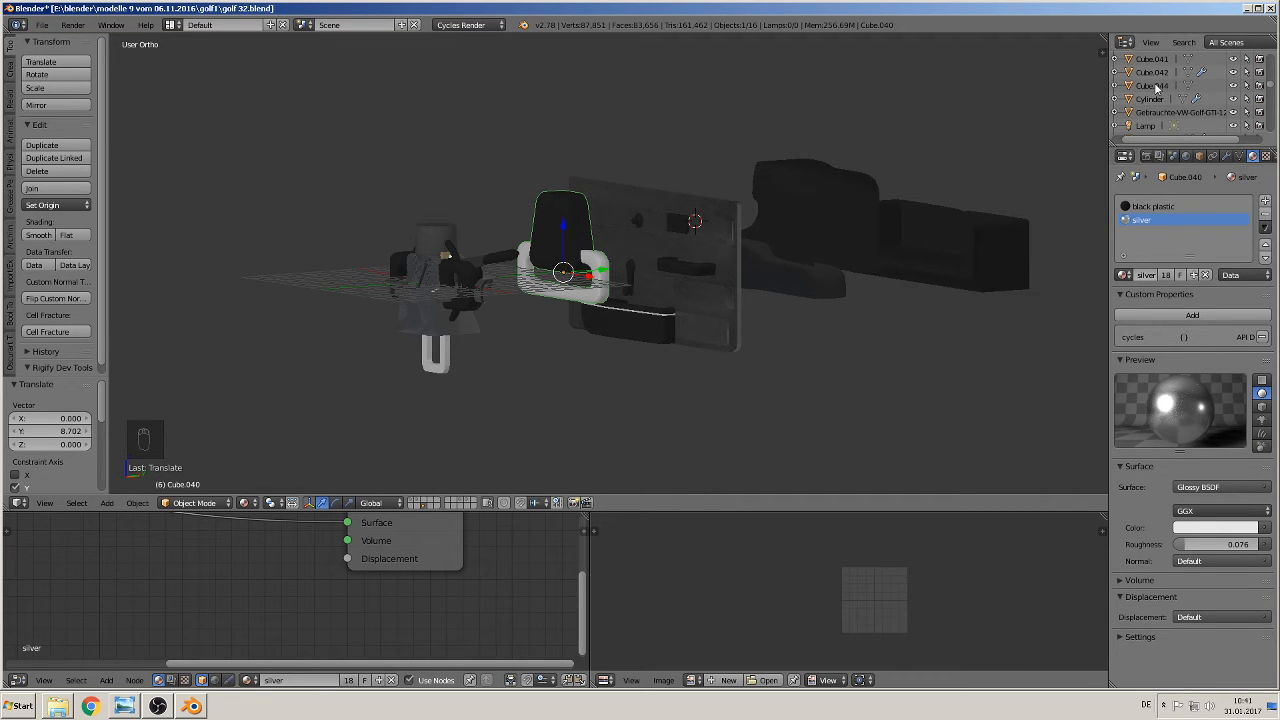
{"action": "key", "text": "KP_Decimal"}
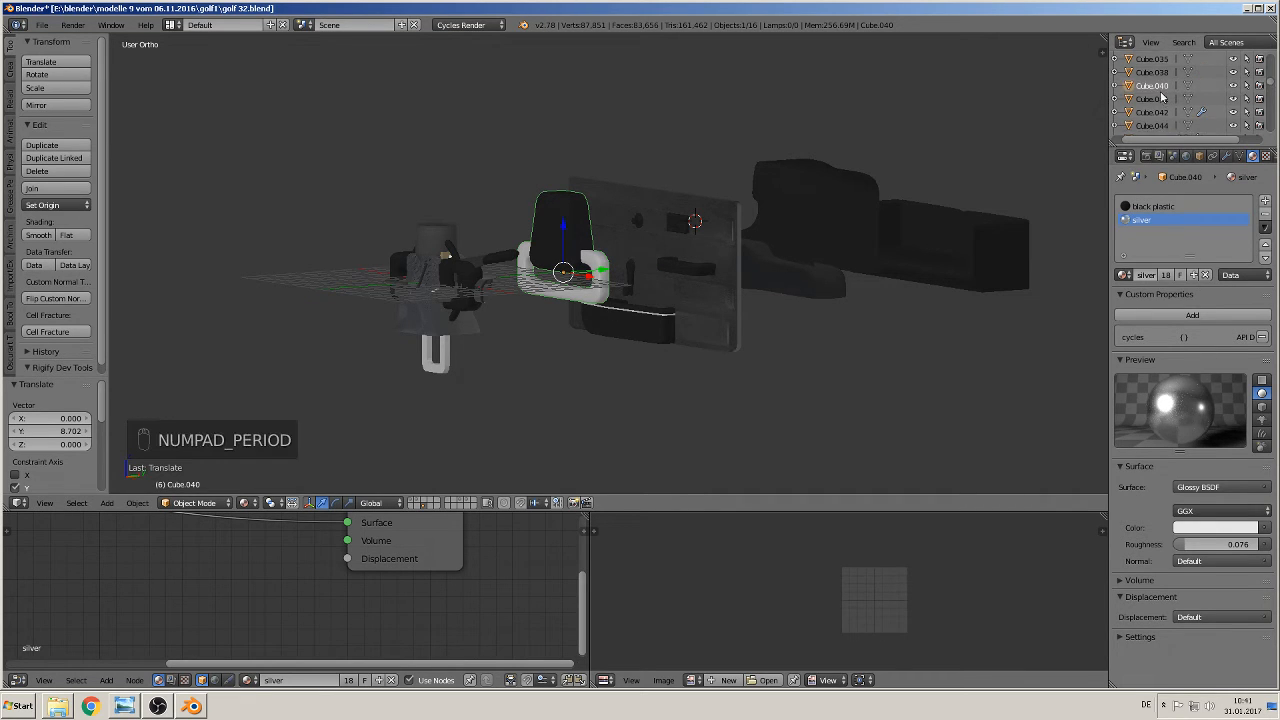
{"action": "right_click", "coordinate": [1152, 86]}
{"action": "left_click", "coordinate": [1131, 184]}
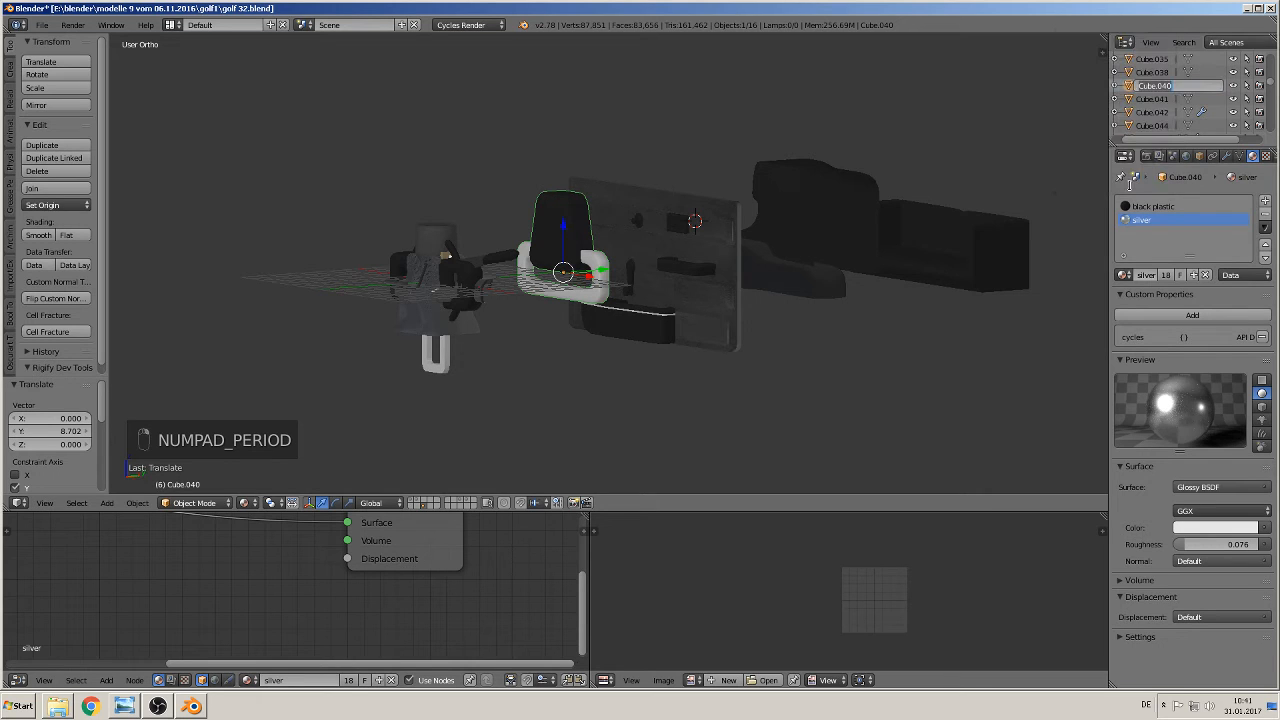
{"action": "type", "text": "beltholder 1"}
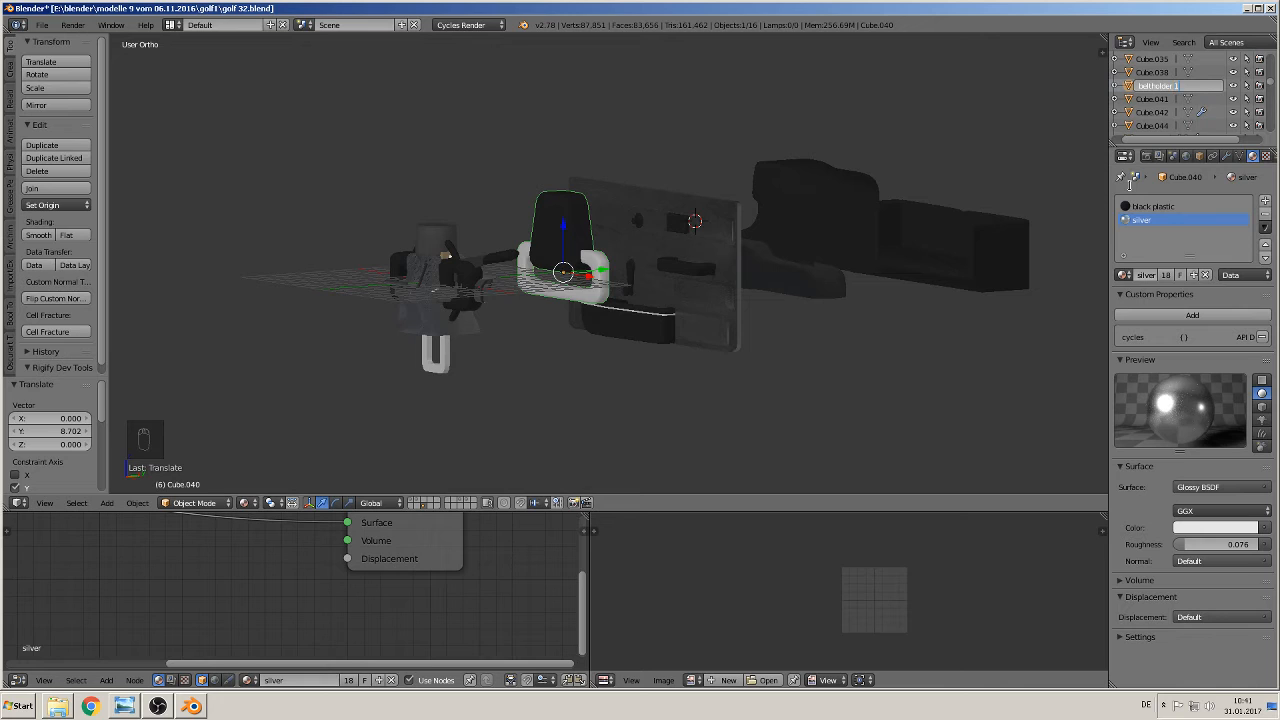
{"action": "key", "text": "Return"}
Move the black rubber and metal part gear1.001 by 5.815 units along Y, and locate it in the outliner
{"action": "right_click", "coordinate": [440, 245]}
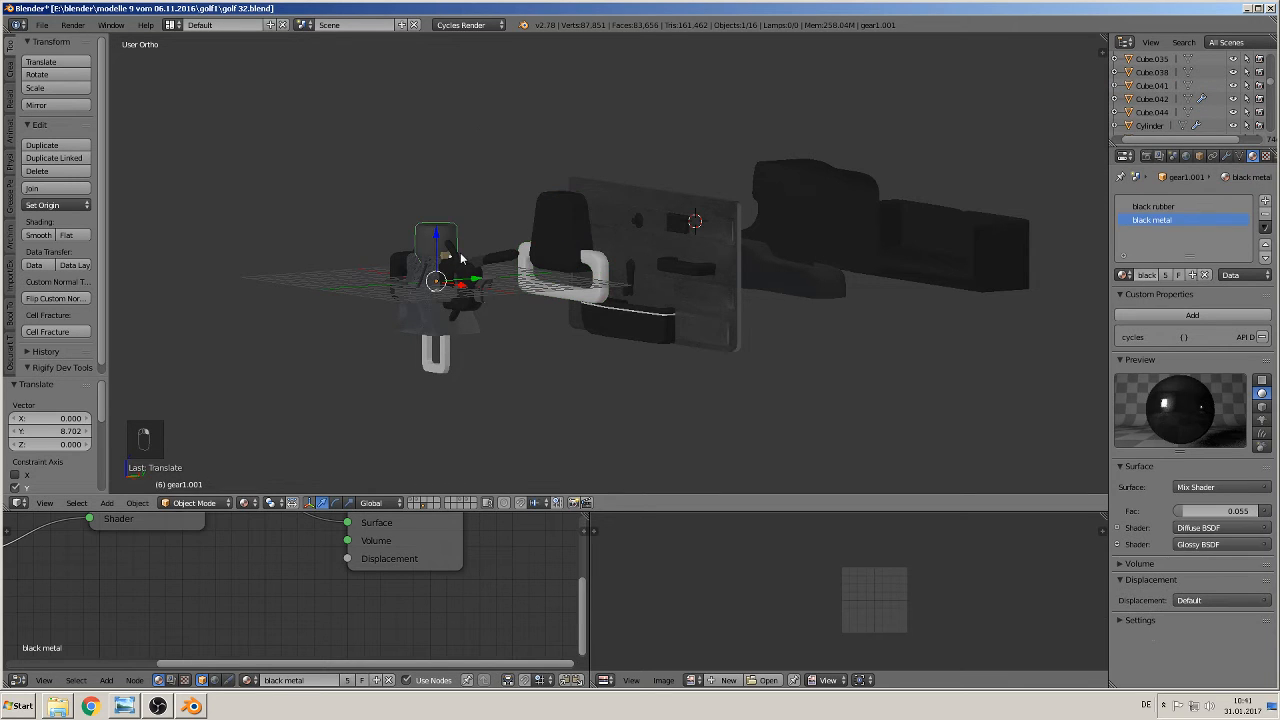
{"action": "key", "text": "g"}
{"action": "key", "text": "y"}
{"action": "left_click", "coordinate": [590, 270]}
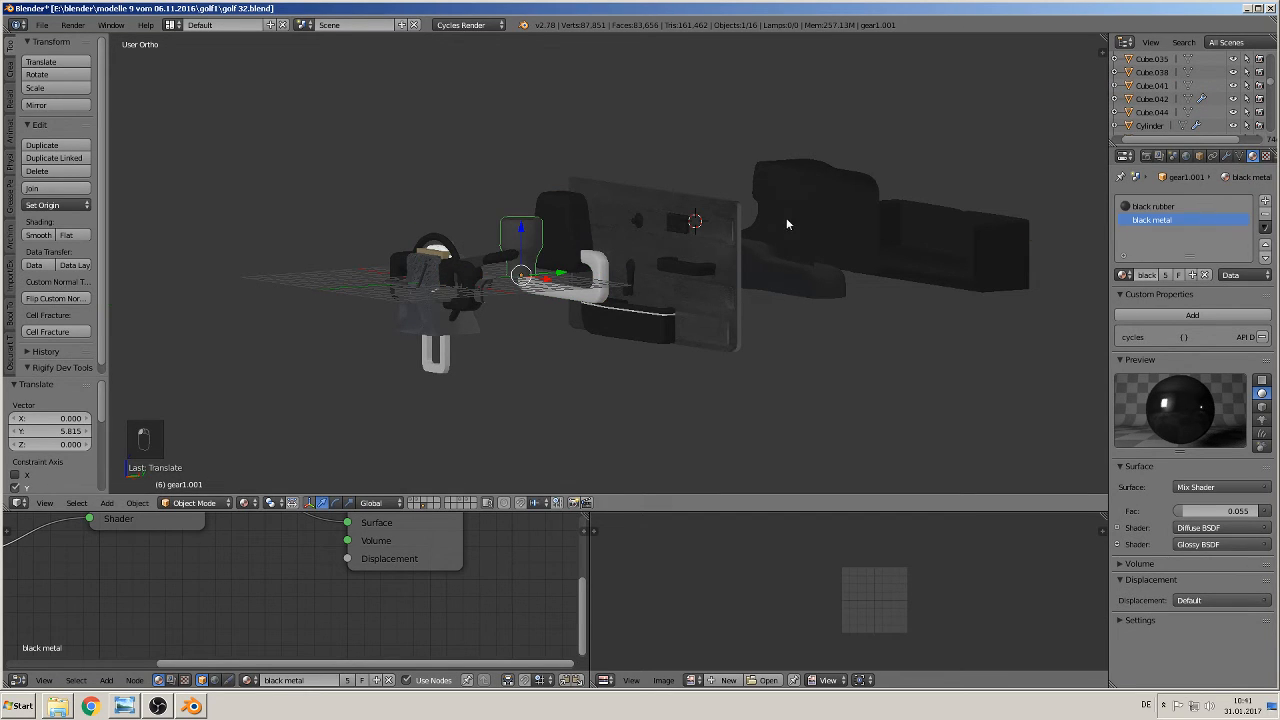
{"action": "key", "text": "KP_Decimal"}
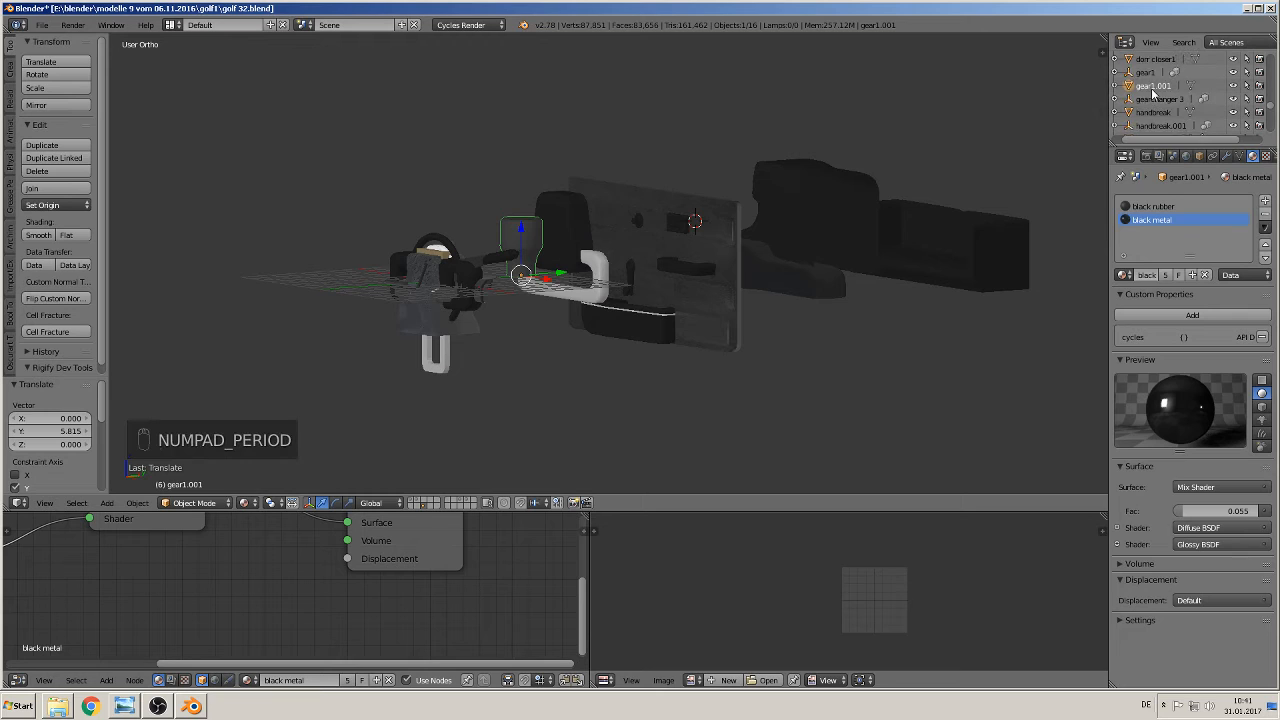
{"action": "right_click", "coordinate": [1153, 92]}
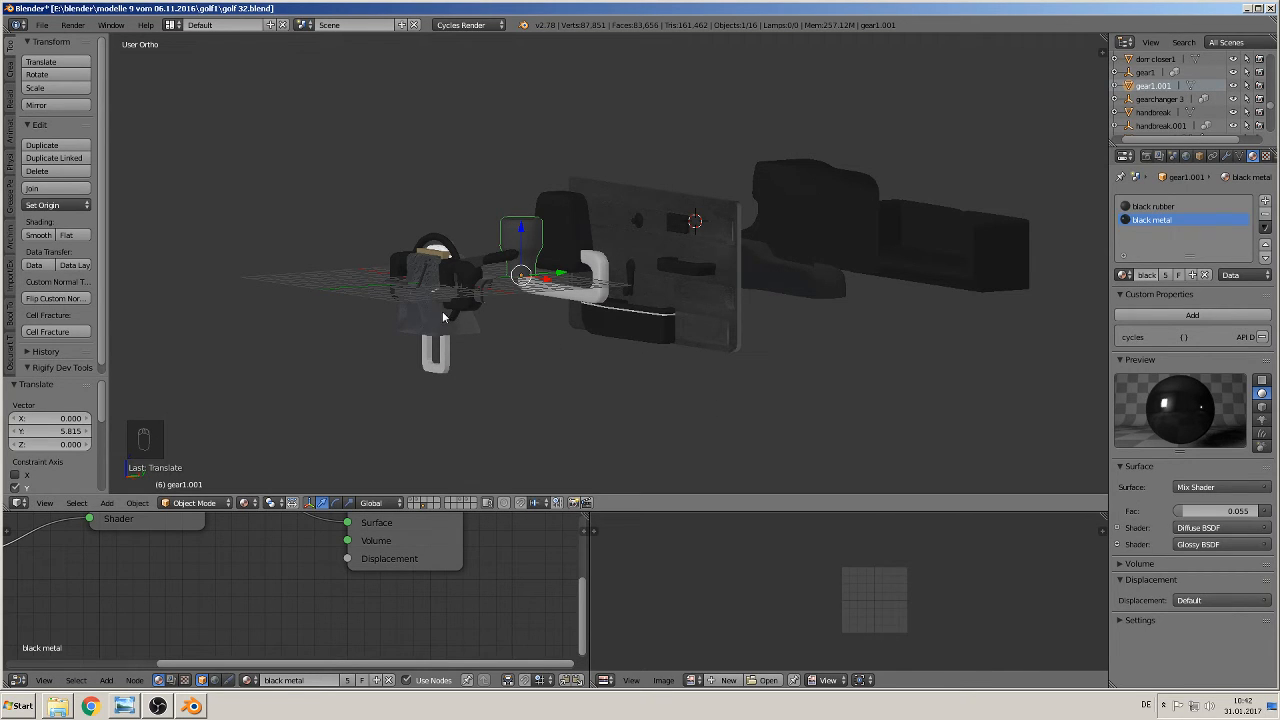
Move the silver-tongued belt part Cube.038 by -3.925 units along Y, out of the stack
{"action": "scroll", "coordinate": [443, 317], "scroll_direction": "up", "scroll_amount": 7}
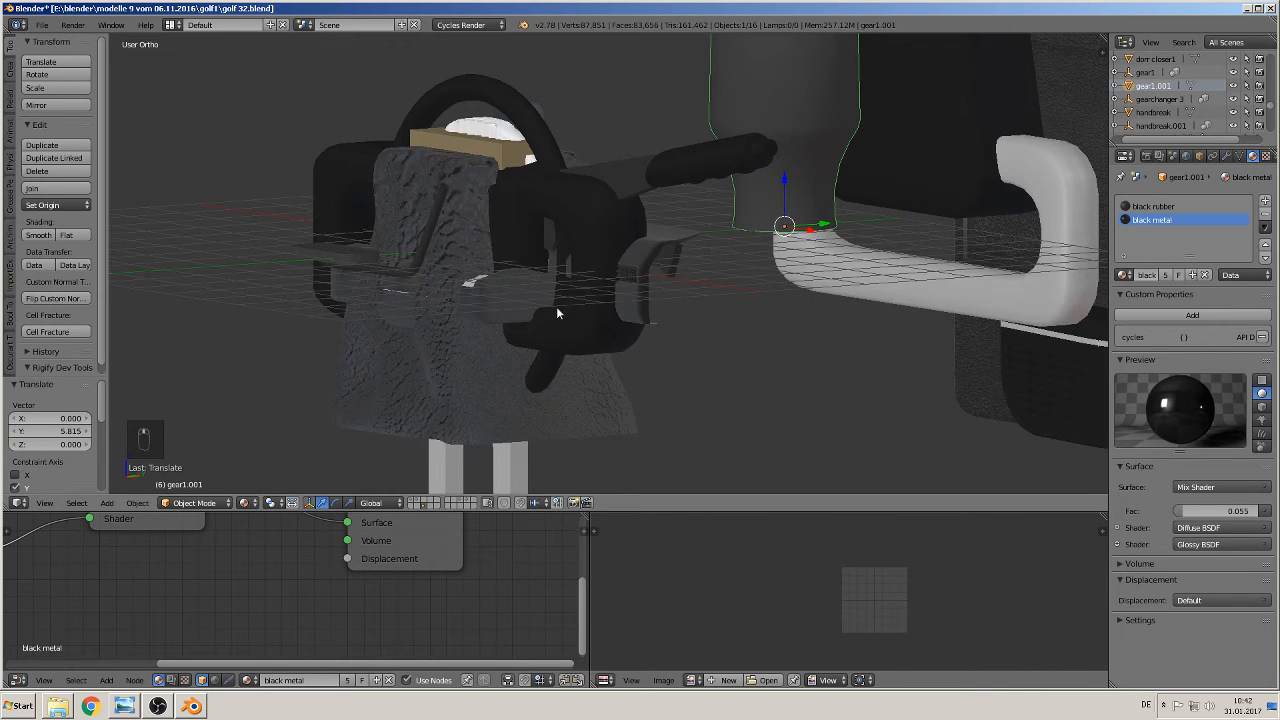
{"action": "middle_click_drag", "start_coordinate": [557, 313], "coordinate": [464, 318]}
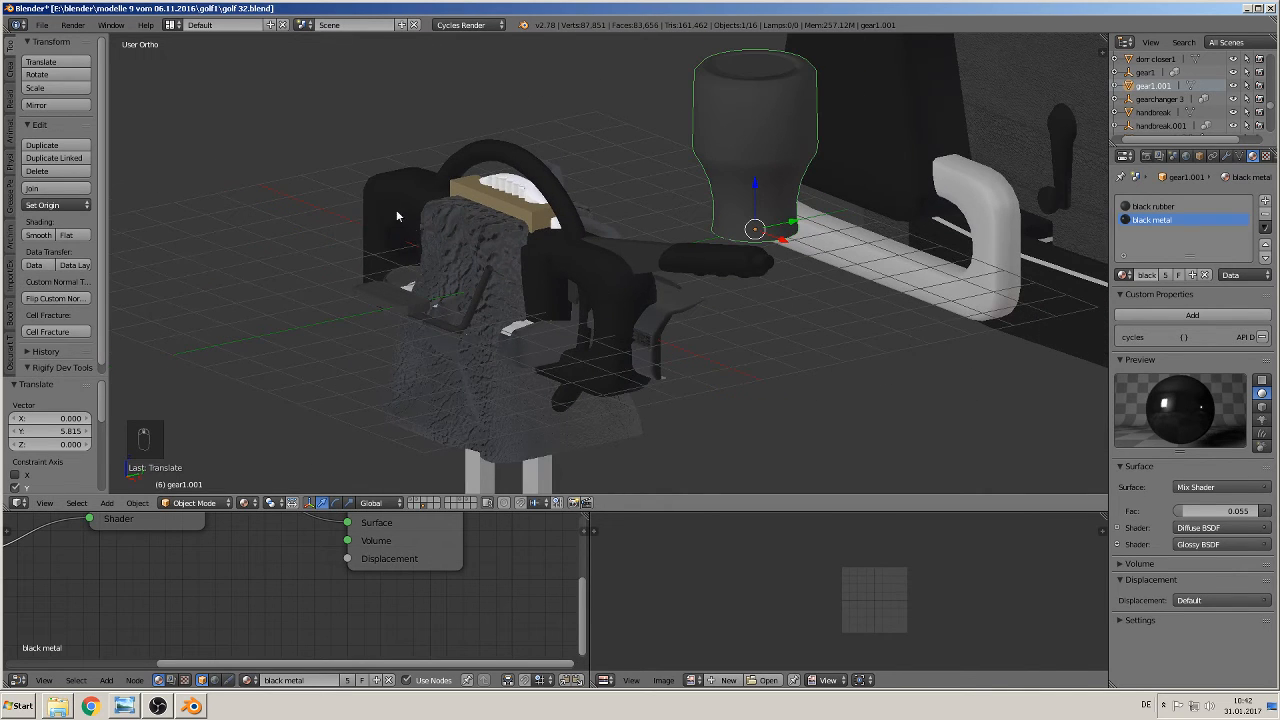
{"action": "right_click", "coordinate": [387, 184]}
{"action": "scroll", "coordinate": [430, 217], "scroll_direction": "down", "scroll_amount": 2}
{"action": "left_click_drag", "start_coordinate": [568, 276], "coordinate": [452, 296]}
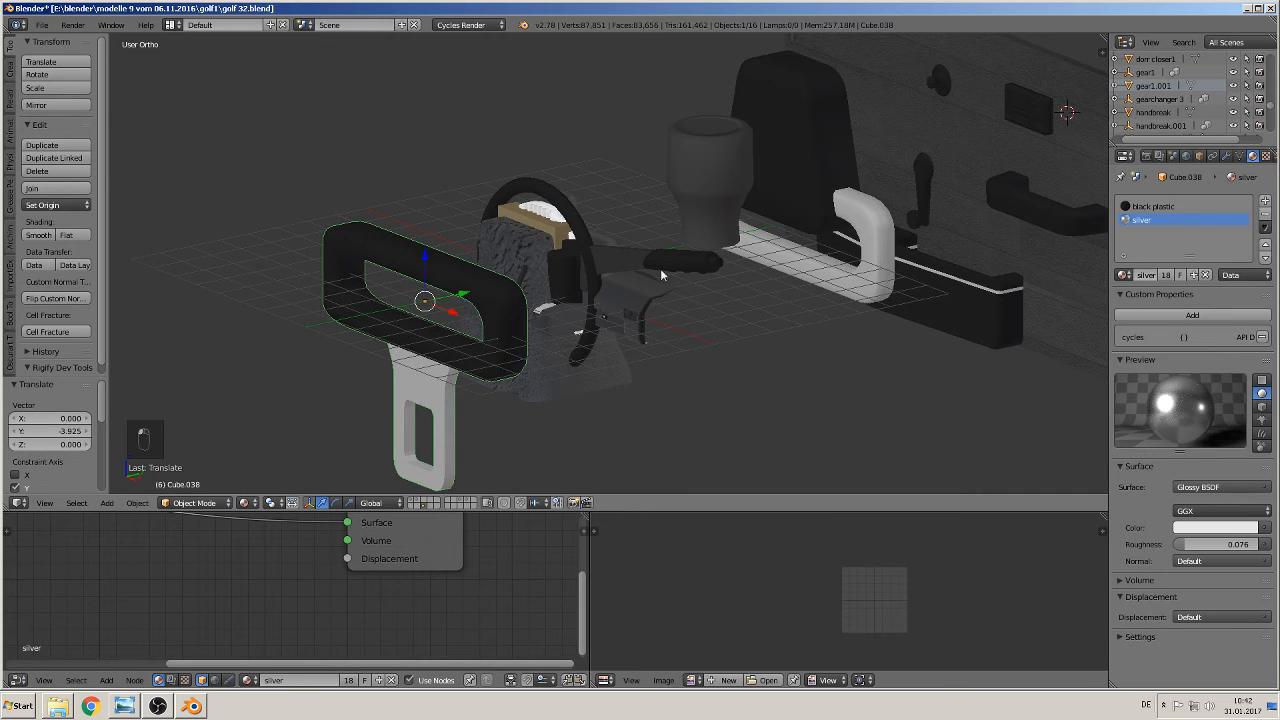
Rename the belt part Cube.038 belt holder 2, and move it 11.2 units along Y
{"action": "key", "text": "KP_Decimal"}
{"action": "right_click", "coordinate": [1152, 88]}
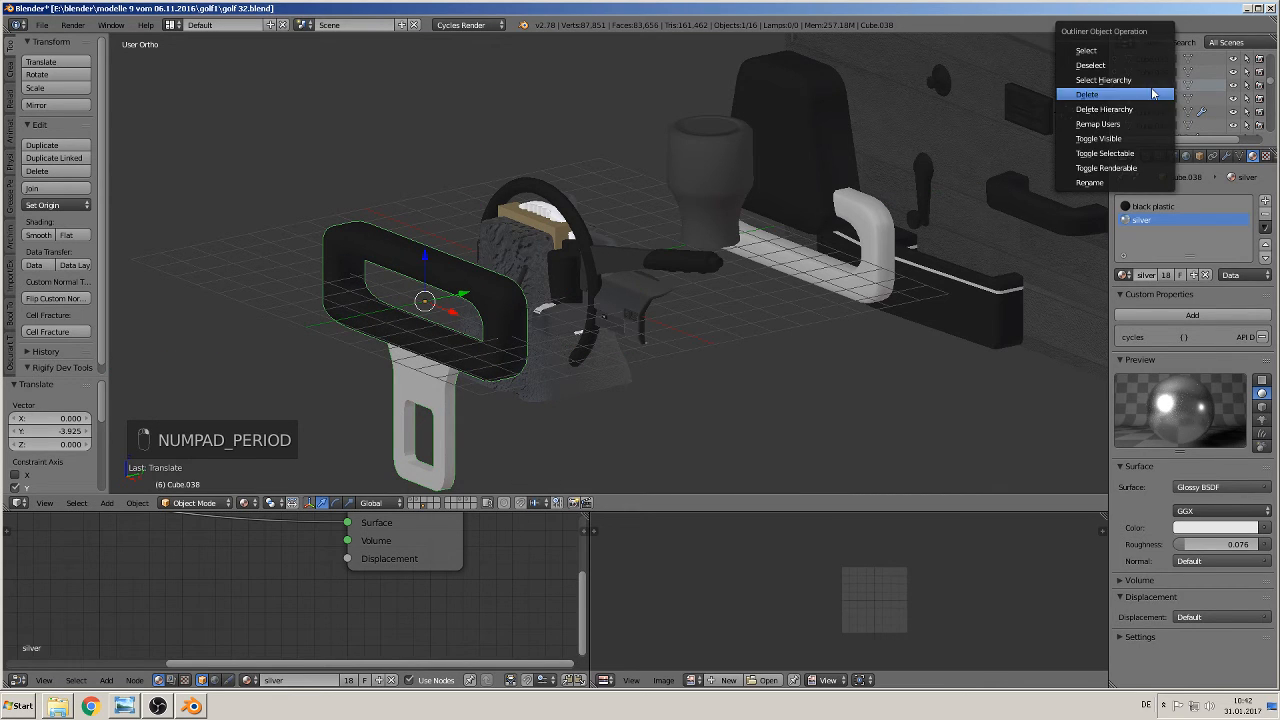
{"action": "left_click", "coordinate": [1133, 180]}
{"action": "type", "text": "gea"}
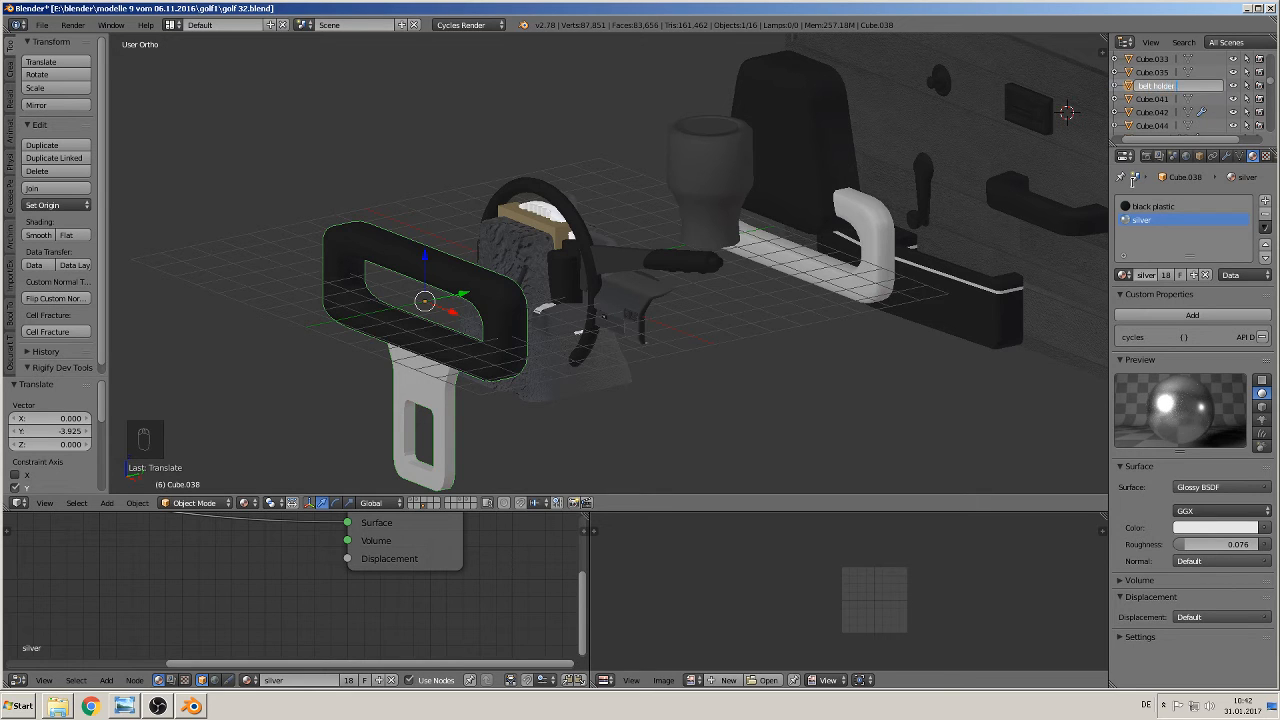
{"action": "type", "text": "2"}
{"action": "key", "text": "Return"}
{"action": "left_click_drag", "start_coordinate": [462, 294], "coordinate": [778, 212]}
Move the dashboard Text.015 by -10.353 units along Y, clear of the remaining stacked parts
{"action": "right_click", "coordinate": [633, 290]}
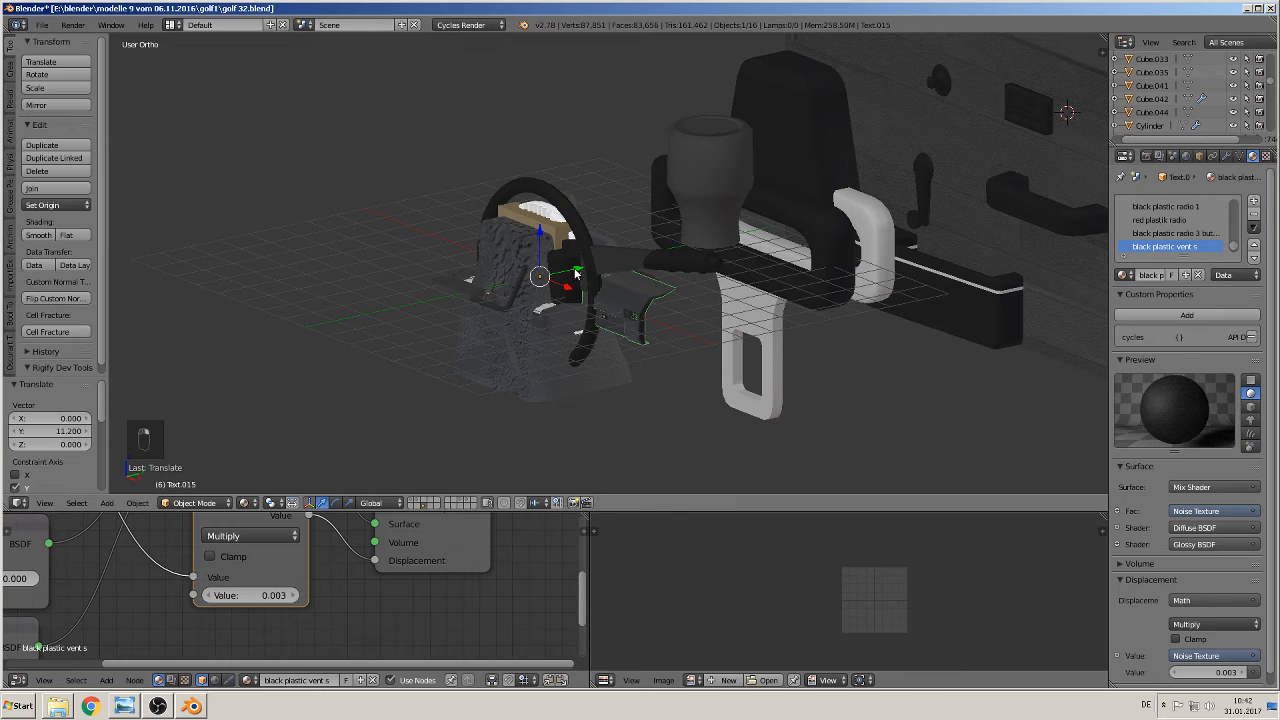
{"action": "left_click_drag", "start_coordinate": [577, 269], "coordinate": [285, 332]}
In the dashboard's Edit Mode, select the slot of the round silver glove-box lock and grow the selection three times
{"action": "middle_click_drag", "start_coordinate": [325, 308], "coordinate": [524, 230], "text": "shift"}
{"action": "scroll", "coordinate": [524, 231], "scroll_direction": "up", "scroll_amount": 6}
{"action": "scroll", "coordinate": [479, 333], "scroll_direction": "up", "scroll_amount": 10}
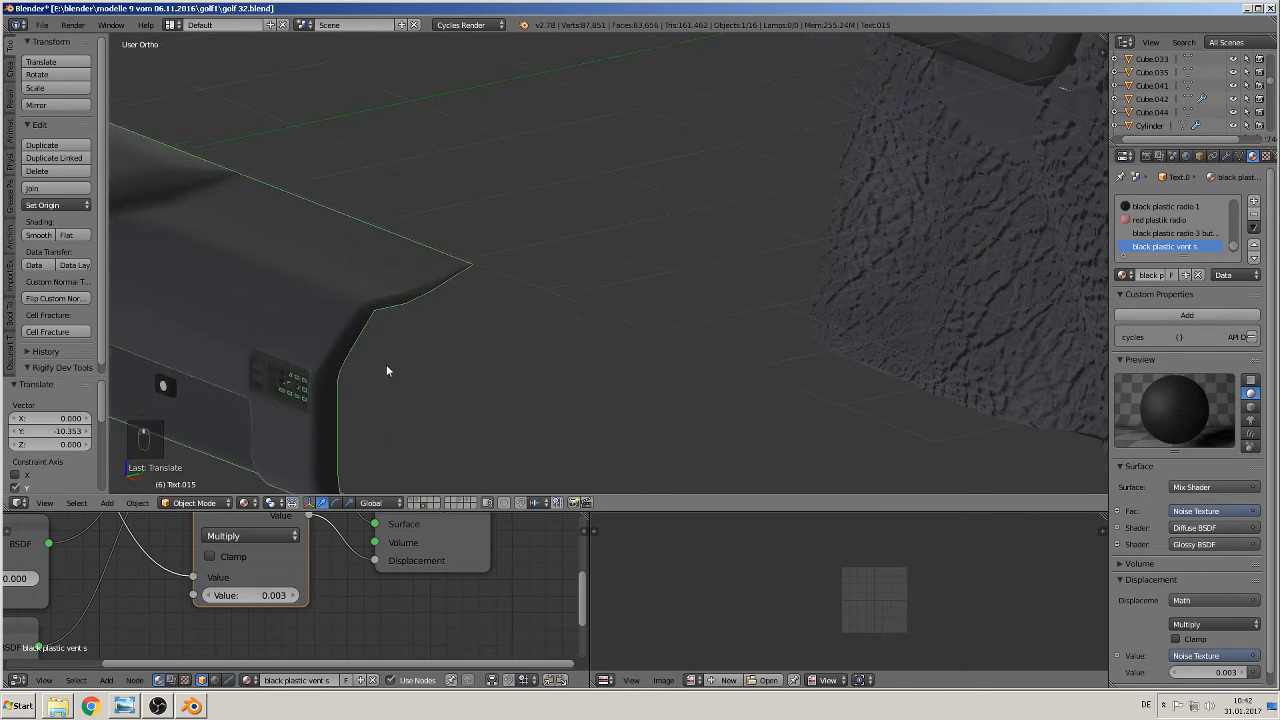
{"action": "scroll", "coordinate": [430, 286], "scroll_direction": "up", "scroll_amount": 3}
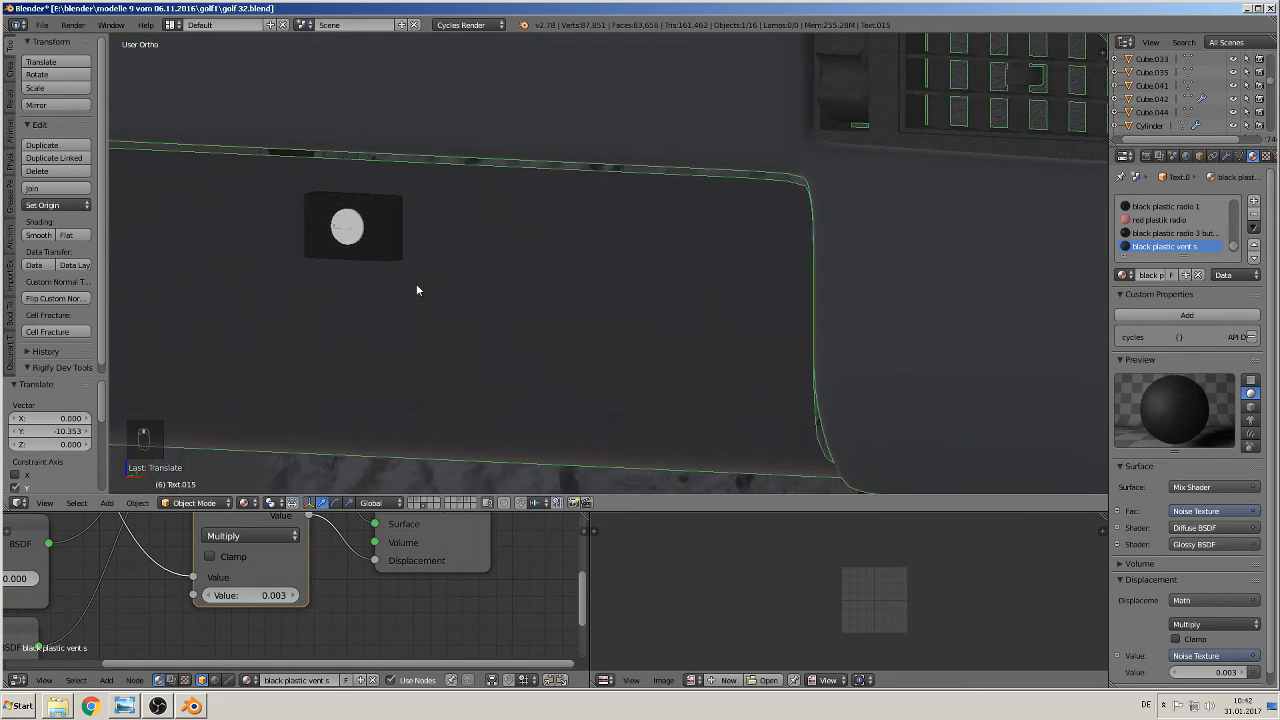
{"action": "middle_click_drag", "start_coordinate": [313, 270], "coordinate": [586, 296], "text": "shift"}
{"action": "key", "text": "Tab"}
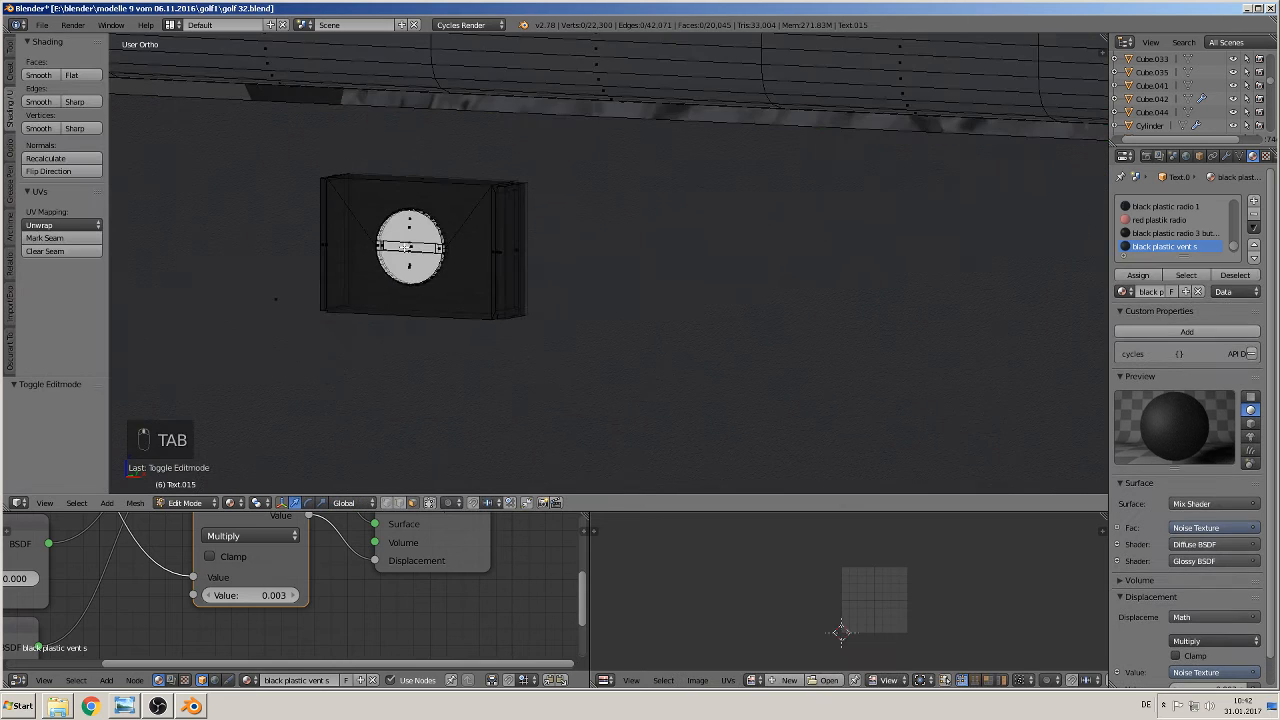
{"action": "scroll", "coordinate": [410, 246], "scroll_direction": "up", "scroll_amount": 3}
{"action": "key", "text": "l"}
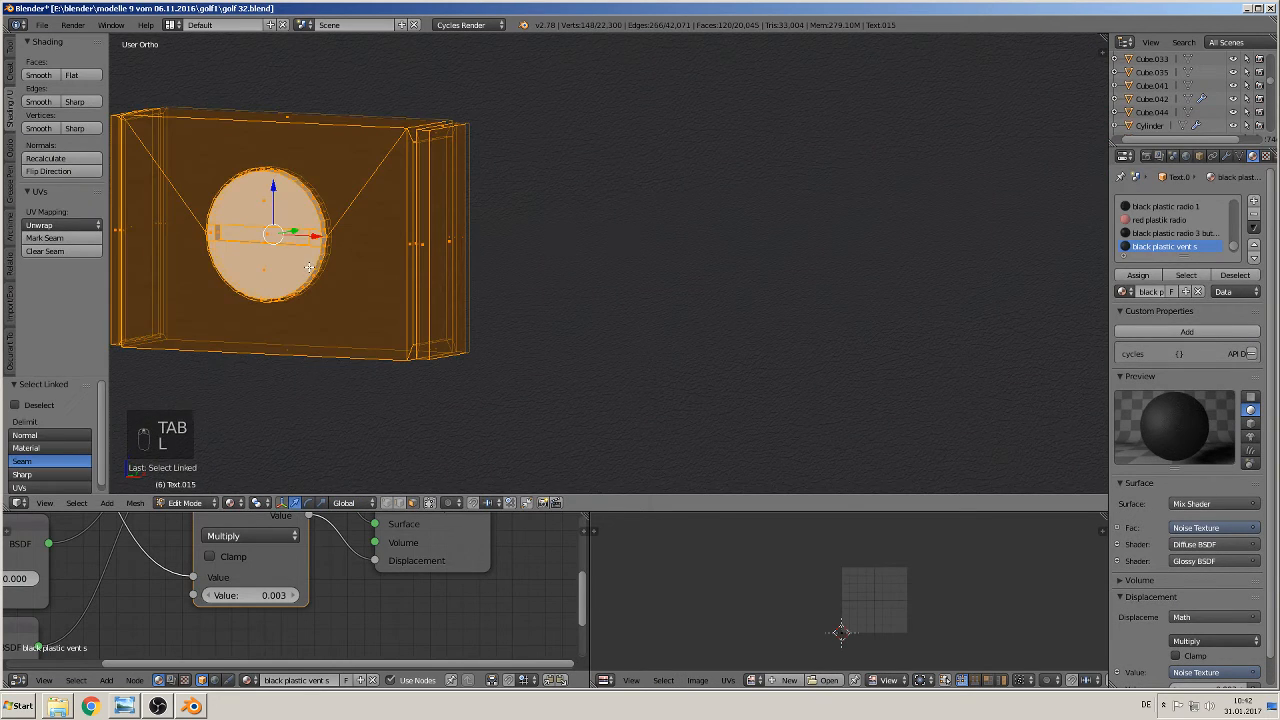
{"action": "key", "text": "l"}
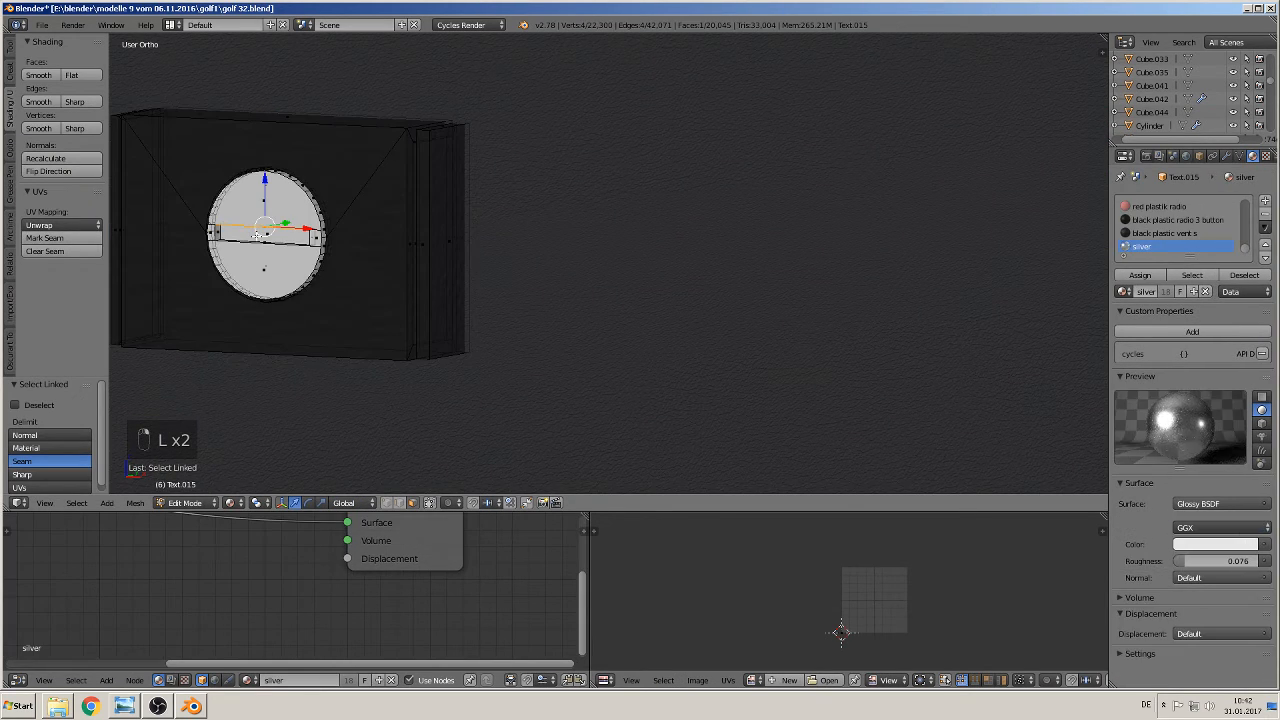
{"action": "key", "text": "ctrl+KP_Add"}
{"action": "key", "text": "ctrl+KP_Add"}
{"action": "key", "text": "ctrl+KP_Add"}
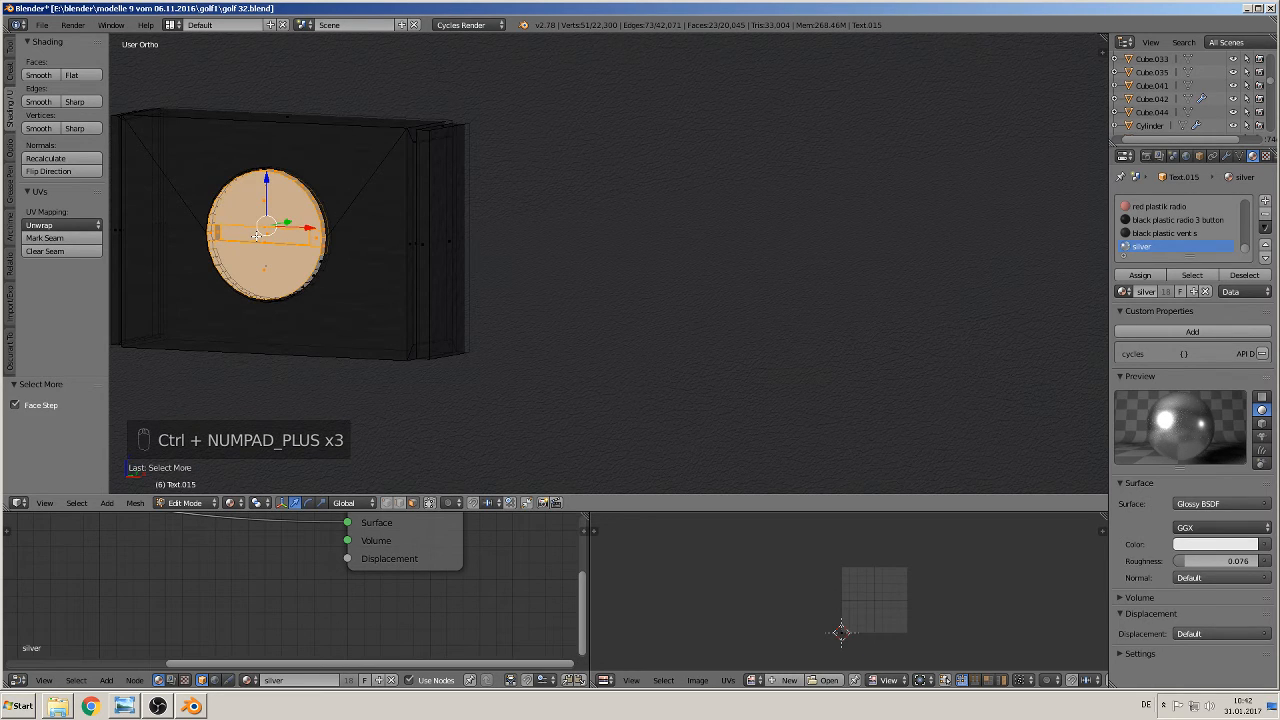
Add the lock disc's remaining rim faces to the selection, and separate them from the dashboard into their own object
{"action": "middle_click_drag", "start_coordinate": [257, 235], "coordinate": [178, 188]}
{"action": "scroll", "coordinate": [178, 188], "scroll_direction": "up", "scroll_amount": 3}
{"action": "middle_click_drag", "start_coordinate": [269, 223], "coordinate": [616, 230], "text": "shift"}
{"action": "scroll", "coordinate": [497, 226], "scroll_direction": "up", "scroll_amount": 2}
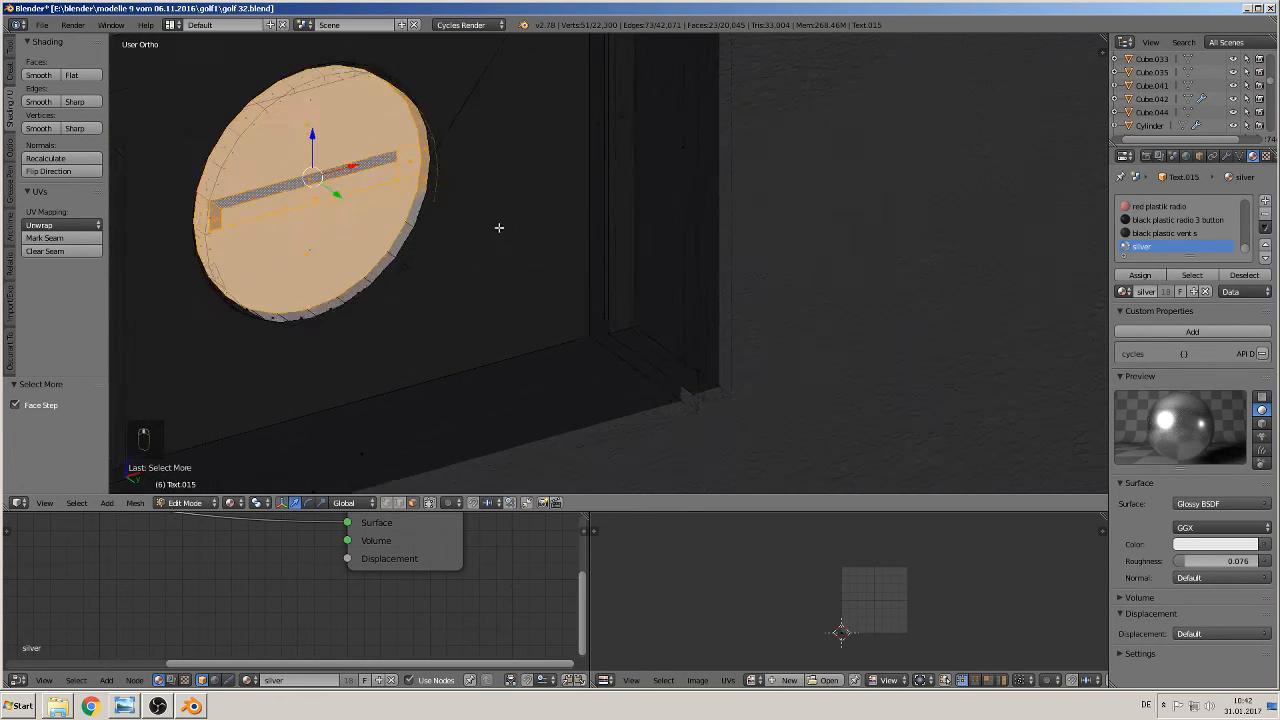
{"action": "right_click", "coordinate": [368, 213], "text": "alt+shift"}
{"action": "scroll", "coordinate": [368, 213], "scroll_direction": "down", "scroll_amount": 4}
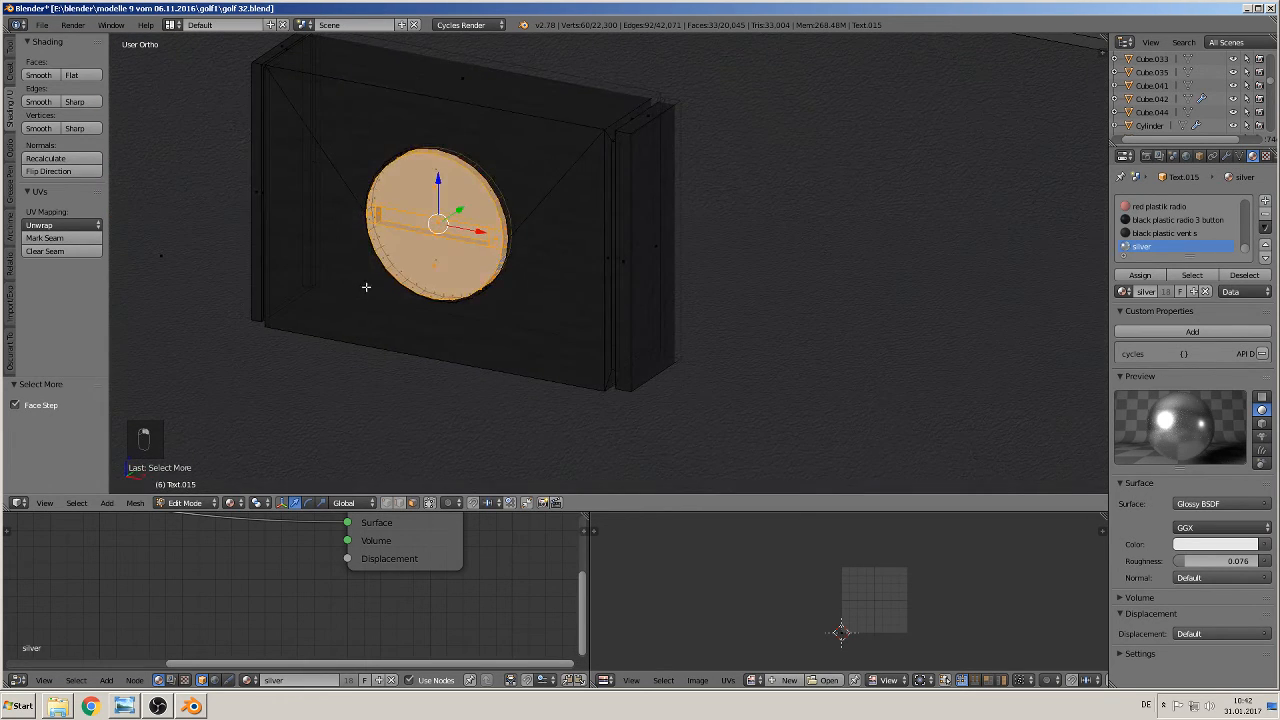
{"action": "right_click", "coordinate": [376, 258], "text": "ctrl"}
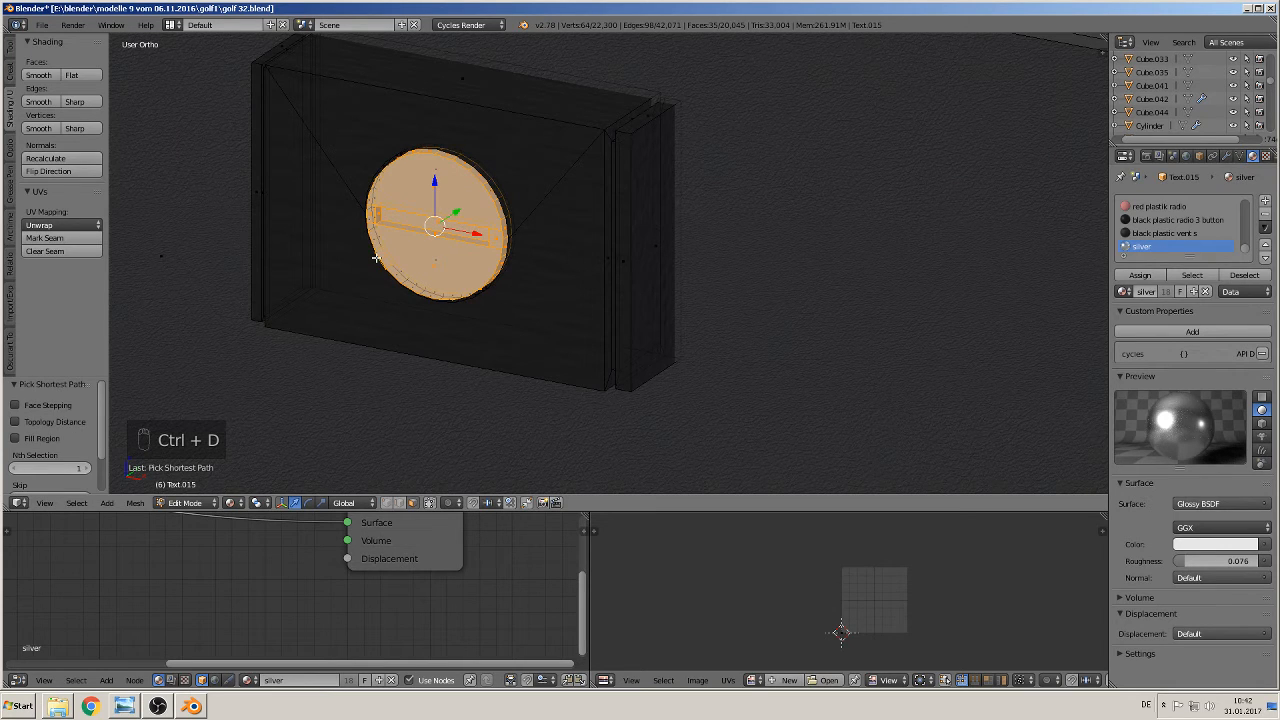
{"action": "key", "text": "p"}
{"action": "left_click", "coordinate": [443, 221]}
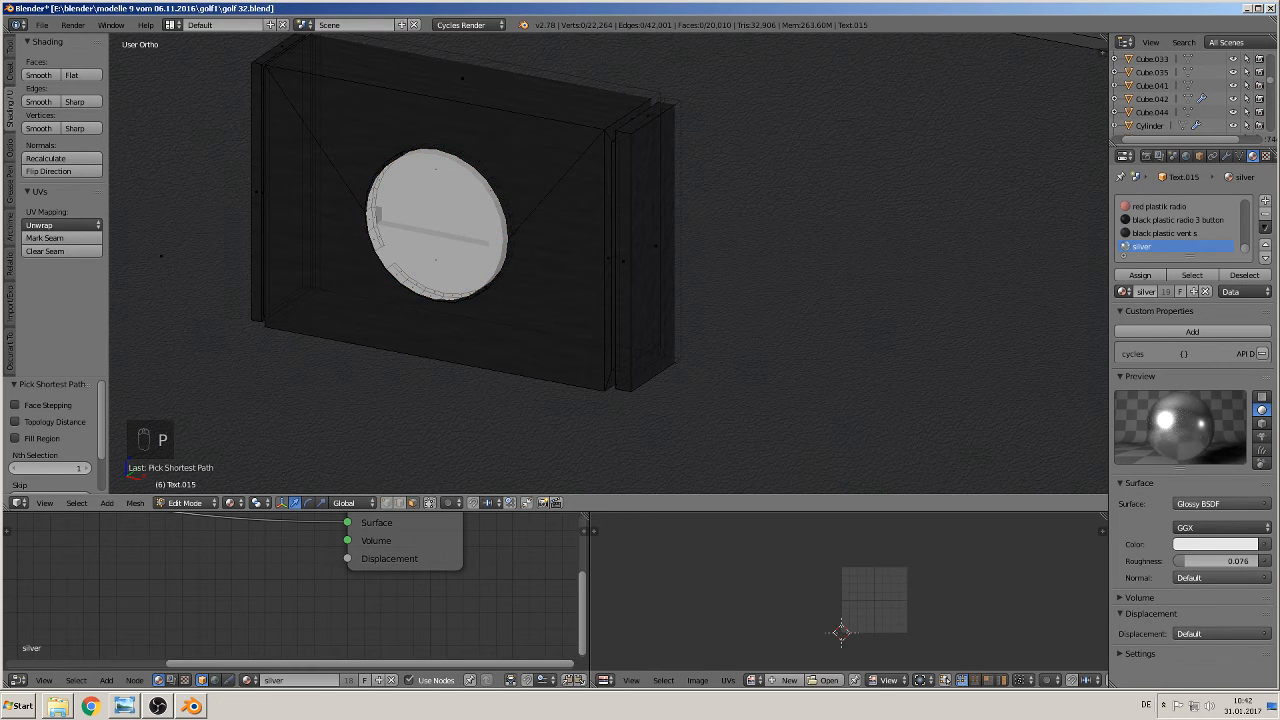
{"action": "key", "text": "Tab"}
Move the separated lock disc Text.001 by -1.324 units along Y, and set its origin to its geometry
{"action": "scroll", "coordinate": [434, 227], "scroll_direction": "down", "scroll_amount": 4}
{"action": "scroll", "coordinate": [428, 258], "scroll_direction": "down", "scroll_amount": 13}
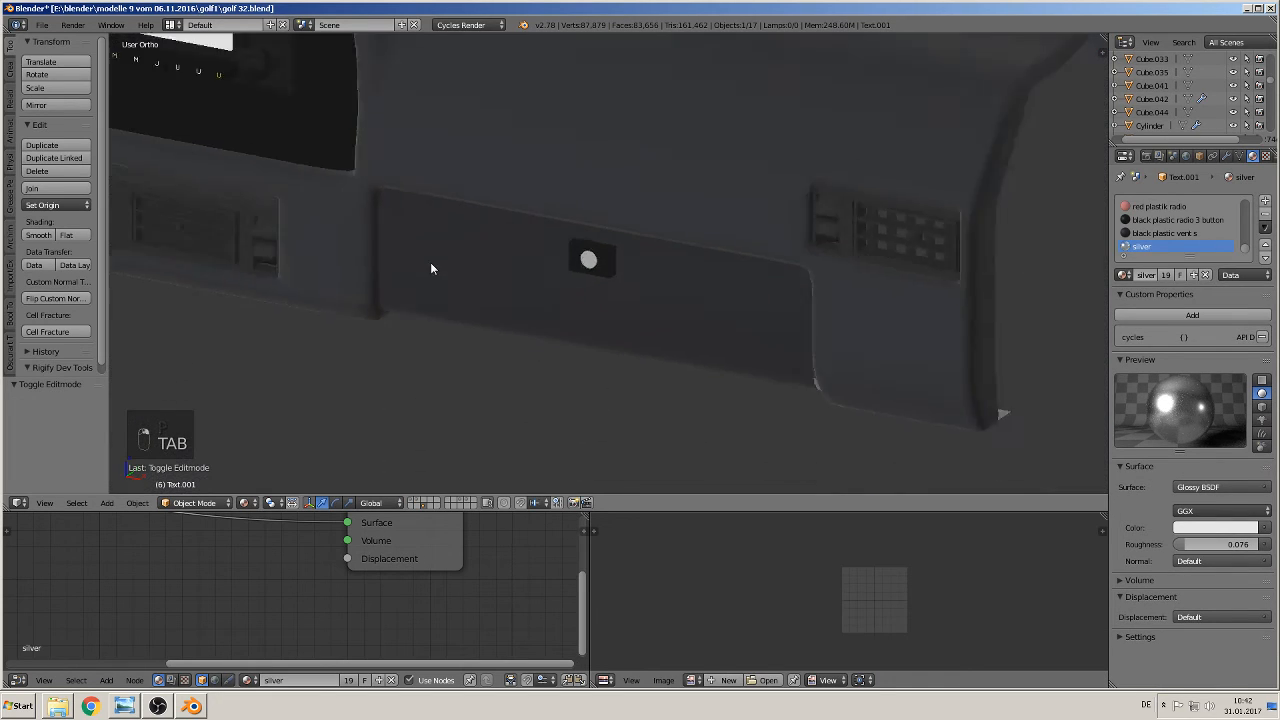
{"action": "middle_click_drag", "start_coordinate": [520, 279], "coordinate": [502, 296]}
{"action": "left_click_drag", "start_coordinate": [535, 175], "coordinate": [482, 196]}
{"action": "scroll", "coordinate": [516, 243], "scroll_direction": "up", "scroll_amount": 3}
{"action": "scroll", "coordinate": [519, 242], "scroll_direction": "down", "scroll_amount": 2}
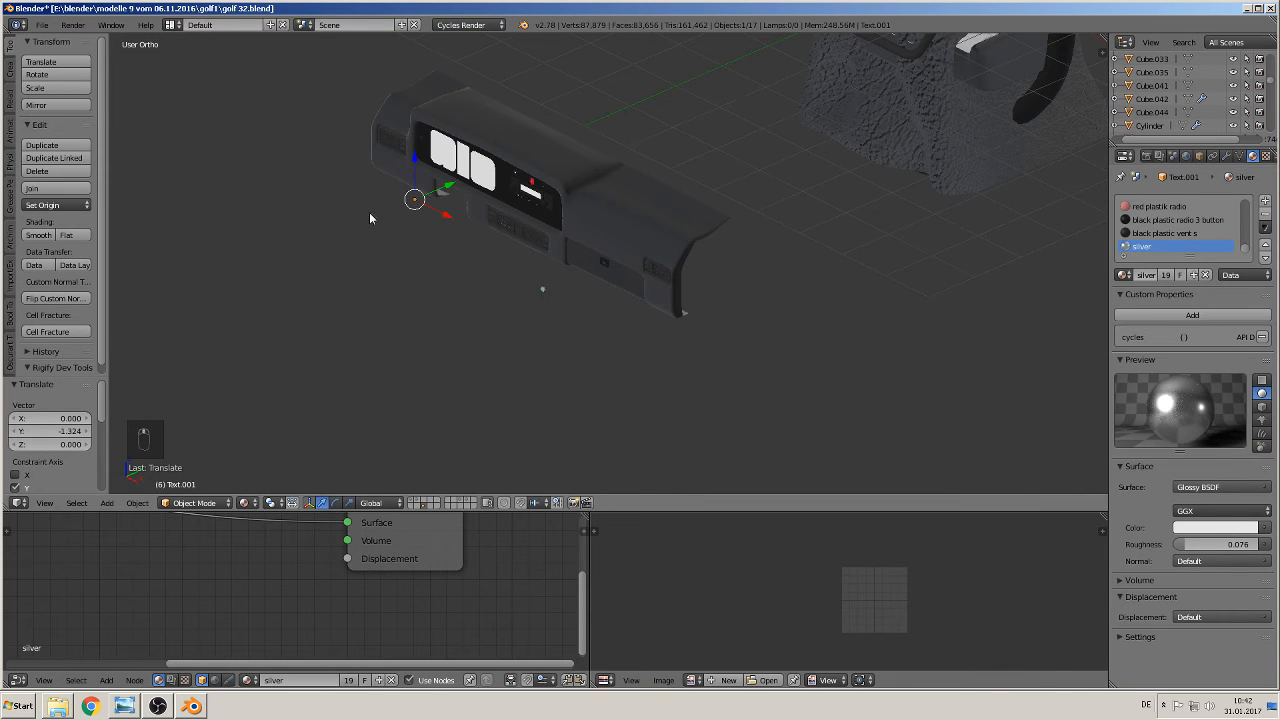
{"action": "left_click", "coordinate": [57, 204]}
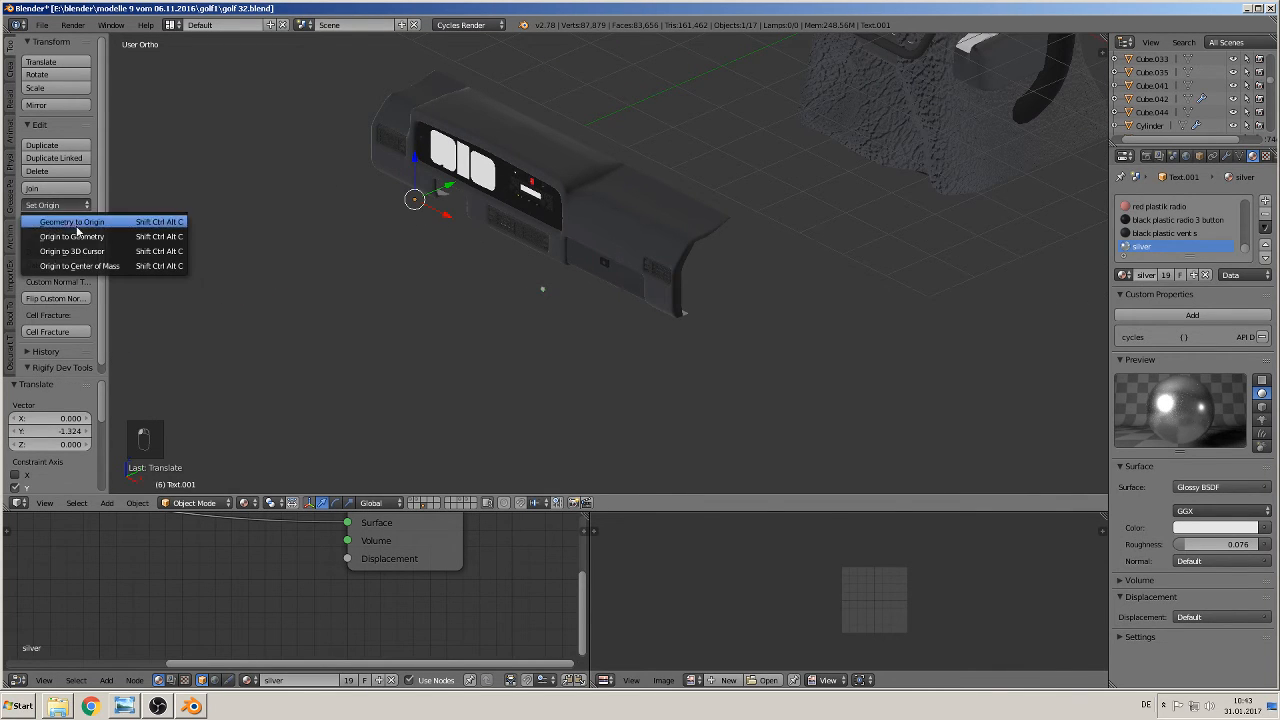
{"action": "left_click", "coordinate": [100, 234]}
In the front view, move the lock disc Text.001 by 2.056 units along X, away from the dashboard
{"action": "scroll", "coordinate": [519, 314], "scroll_direction": "up", "scroll_amount": 3}
{"action": "middle_click_drag", "start_coordinate": [519, 314], "coordinate": [586, 294]}
{"action": "scroll", "coordinate": [505, 318], "scroll_direction": "up", "scroll_amount": 4}
{"action": "key", "text": "KP_1"}
{"action": "scroll", "coordinate": [340, 364], "scroll_direction": "up", "scroll_amount": 3}
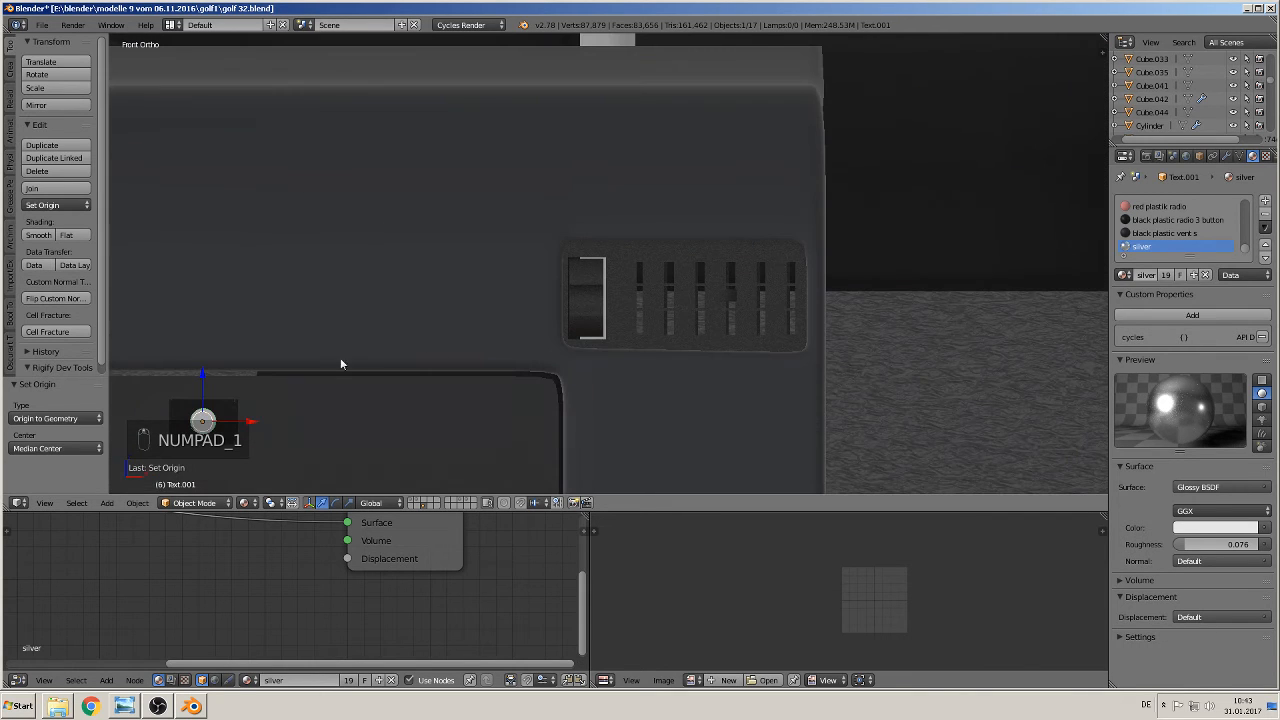
{"action": "left_click_drag", "start_coordinate": [248, 424], "coordinate": [1034, 379]}
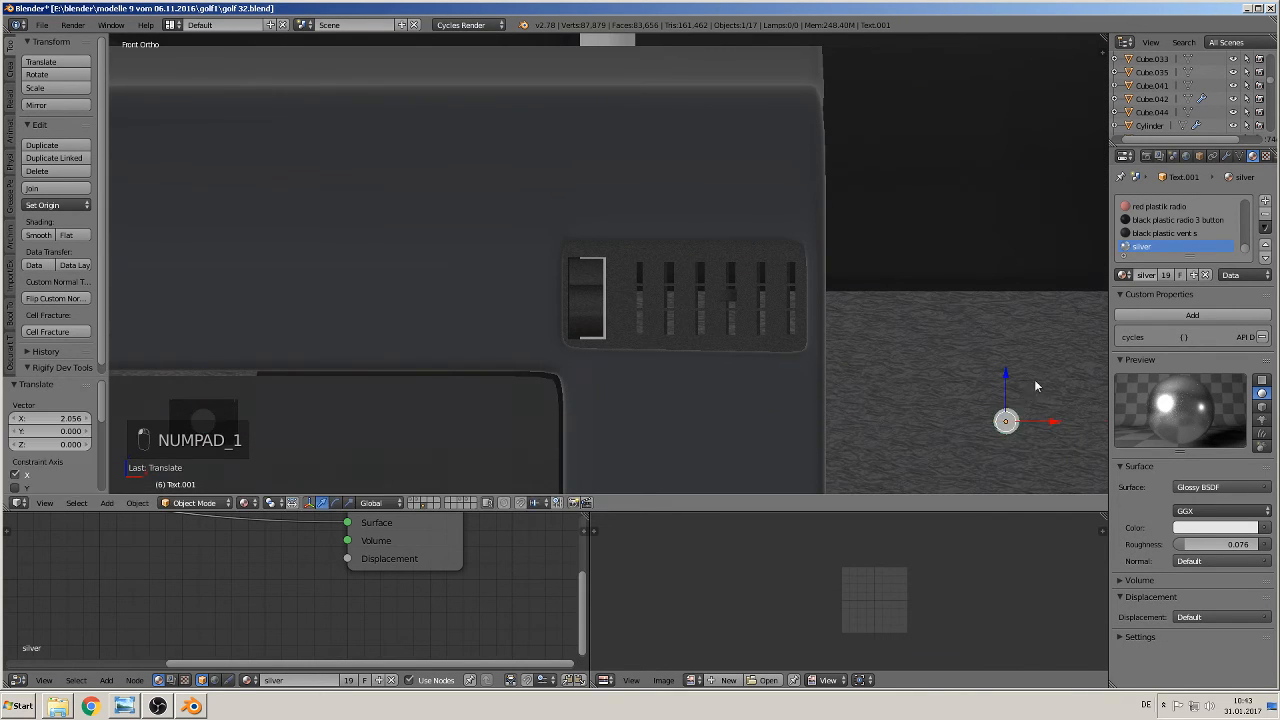
Remove the separated lock disc Text.001 from the dashboard group
{"action": "middle_click_drag", "start_coordinate": [875, 395], "coordinate": [635, 379], "text": "shift"}
{"action": "scroll", "coordinate": [735, 420], "scroll_direction": "up", "scroll_amount": 3}
{"action": "middle_click_drag", "start_coordinate": [737, 420], "coordinate": [549, 288], "text": "shift"}
{"action": "scroll", "coordinate": [548, 298], "scroll_direction": "up", "scroll_amount": 5}
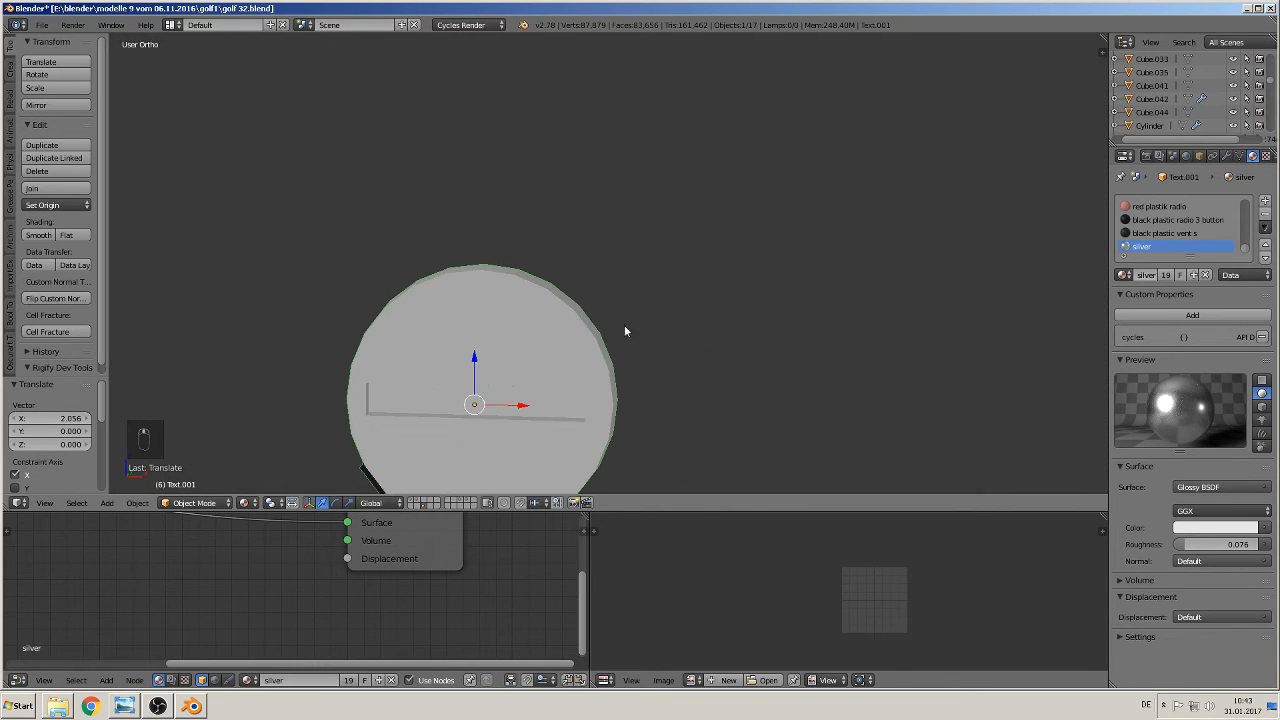
{"action": "left_click", "coordinate": [1199, 156]}
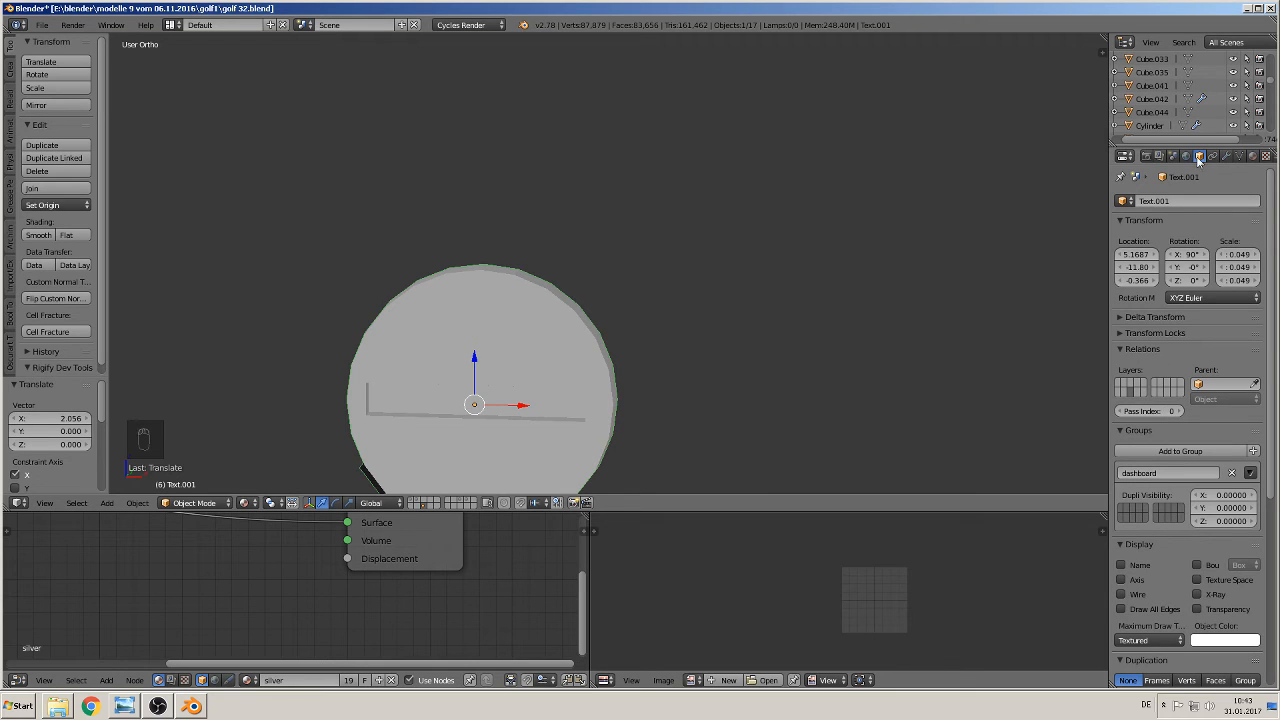
{"action": "left_click", "coordinate": [1142, 476]}
{"action": "left_click", "coordinate": [1231, 475]}
In Edit Mode, delete the vertices of the small stray dark piece sticking out of the lock disc's lower rim
{"action": "middle_click_drag", "start_coordinate": [574, 345], "coordinate": [672, 209], "text": "shift"}
{"action": "scroll", "coordinate": [660, 232], "scroll_direction": "up", "scroll_amount": 2}
{"action": "key", "text": "Tab"}
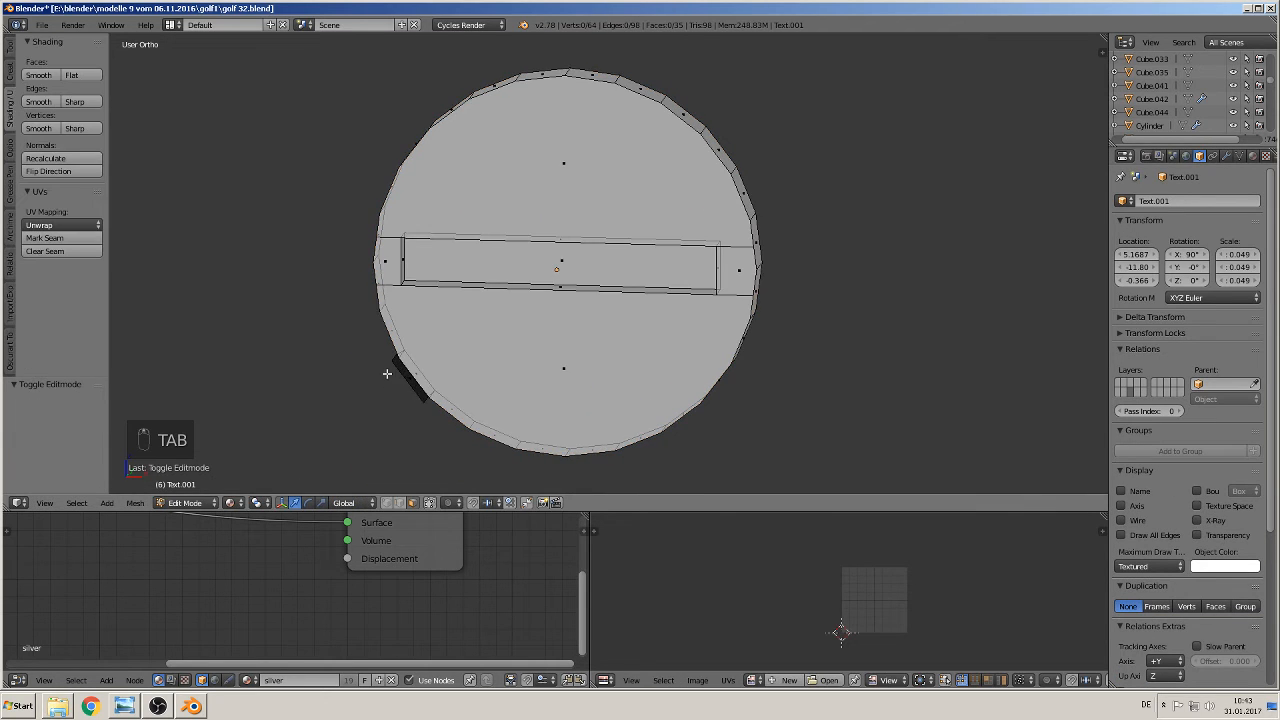
{"action": "left_click", "coordinate": [388, 473]}
{"action": "right_click", "coordinate": [388, 361]}
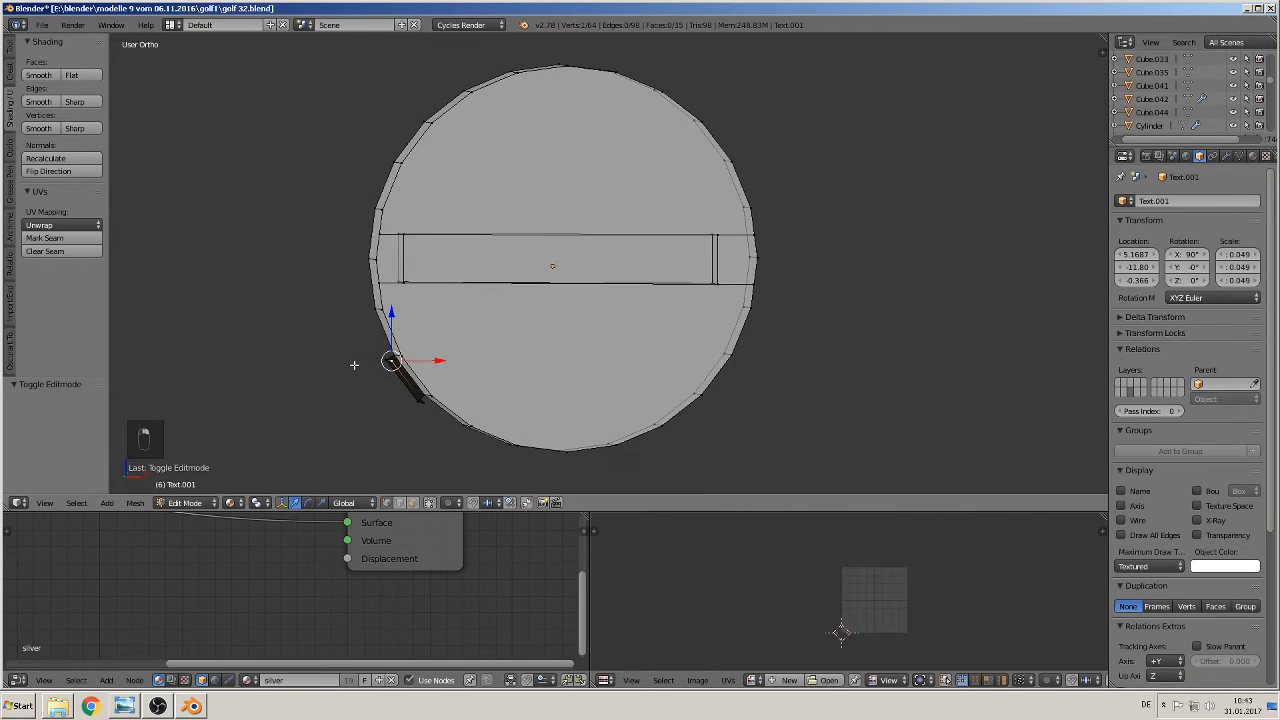
{"action": "right_click", "coordinate": [419, 402], "text": "shift"}
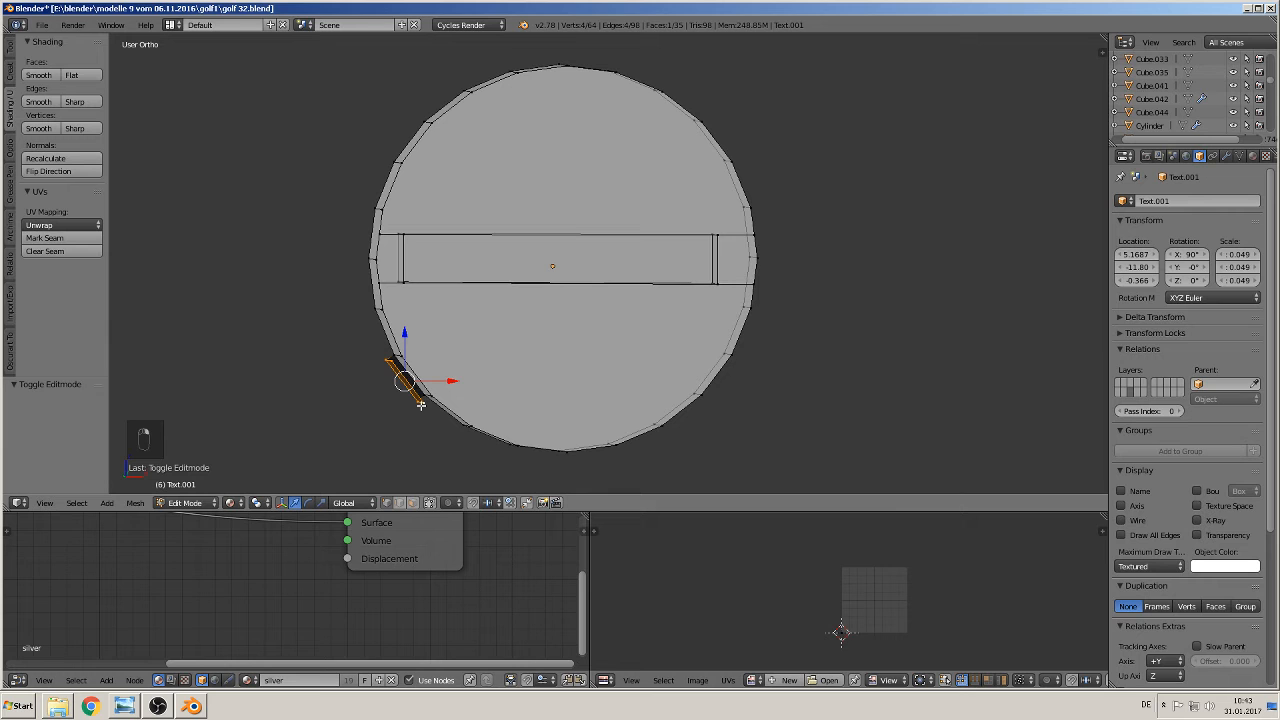
{"action": "key", "text": "x"}
{"action": "left_click", "coordinate": [422, 408]}
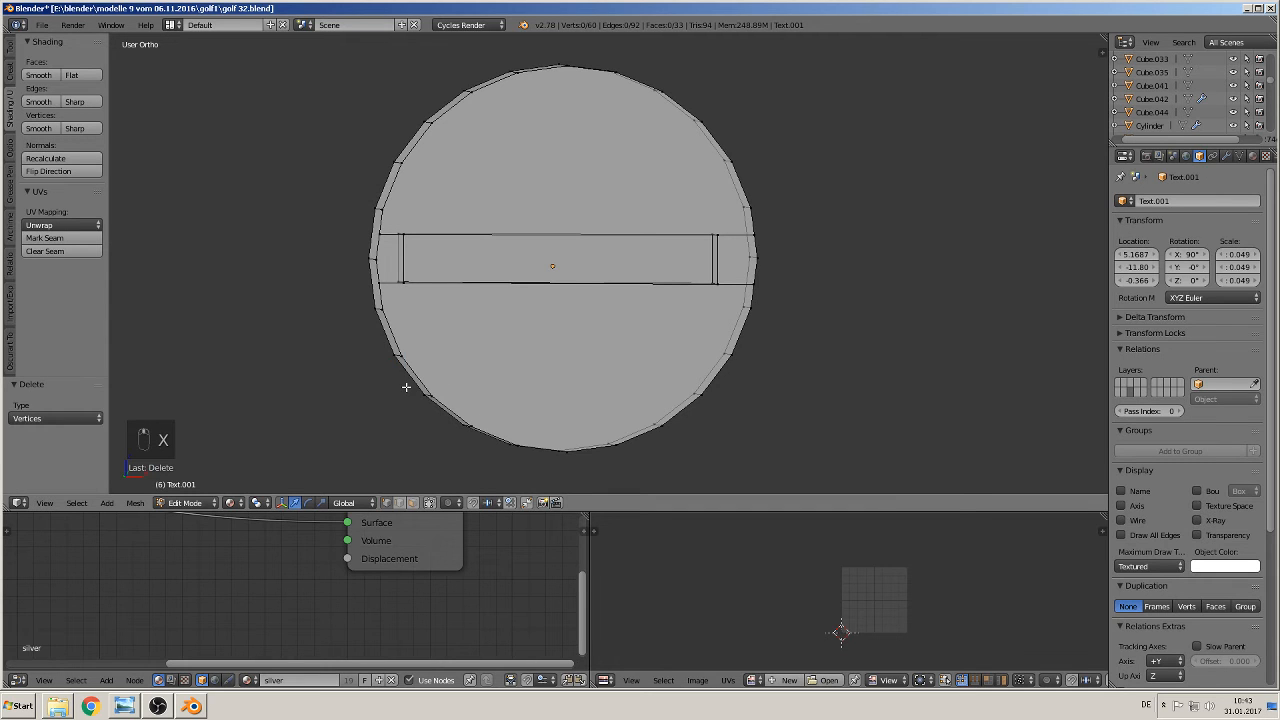
Select the lock disc's rear edge loop and extrude it outward, scaled by 1.112, to form a flange
{"action": "right_click", "coordinate": [370, 278], "text": "alt"}
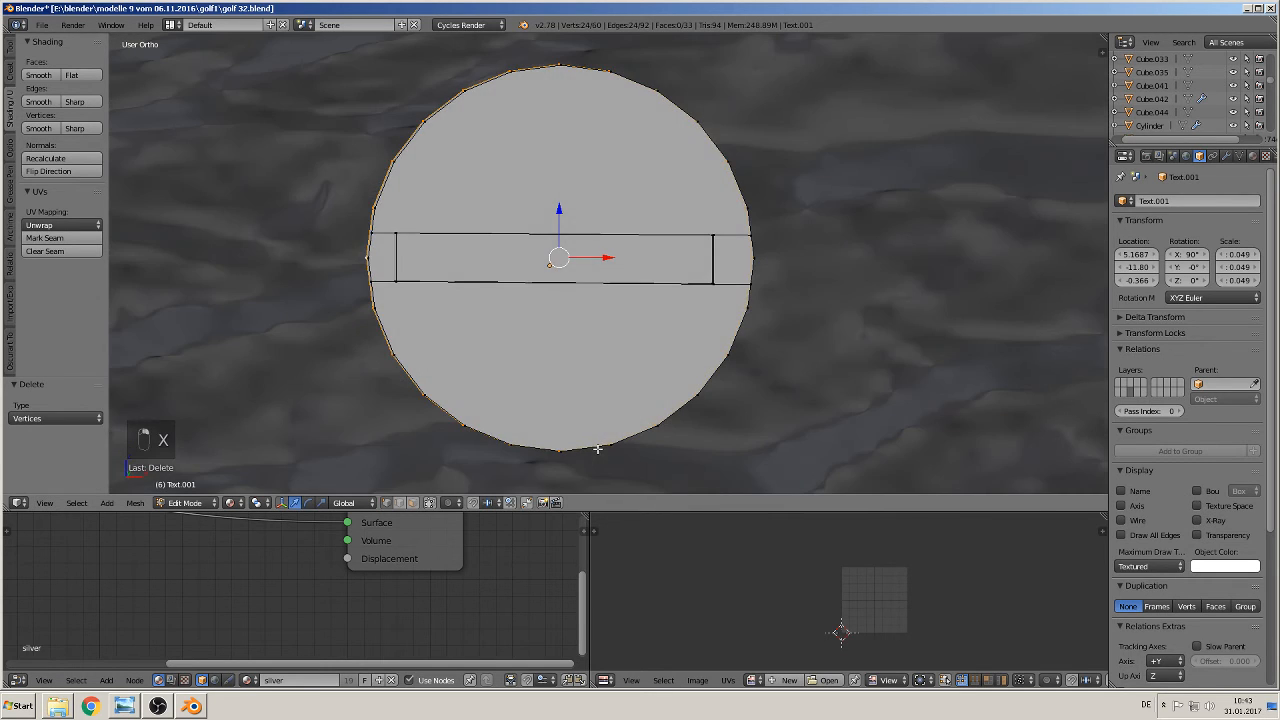
{"action": "middle_click_drag", "start_coordinate": [726, 449], "coordinate": [640, 471]}
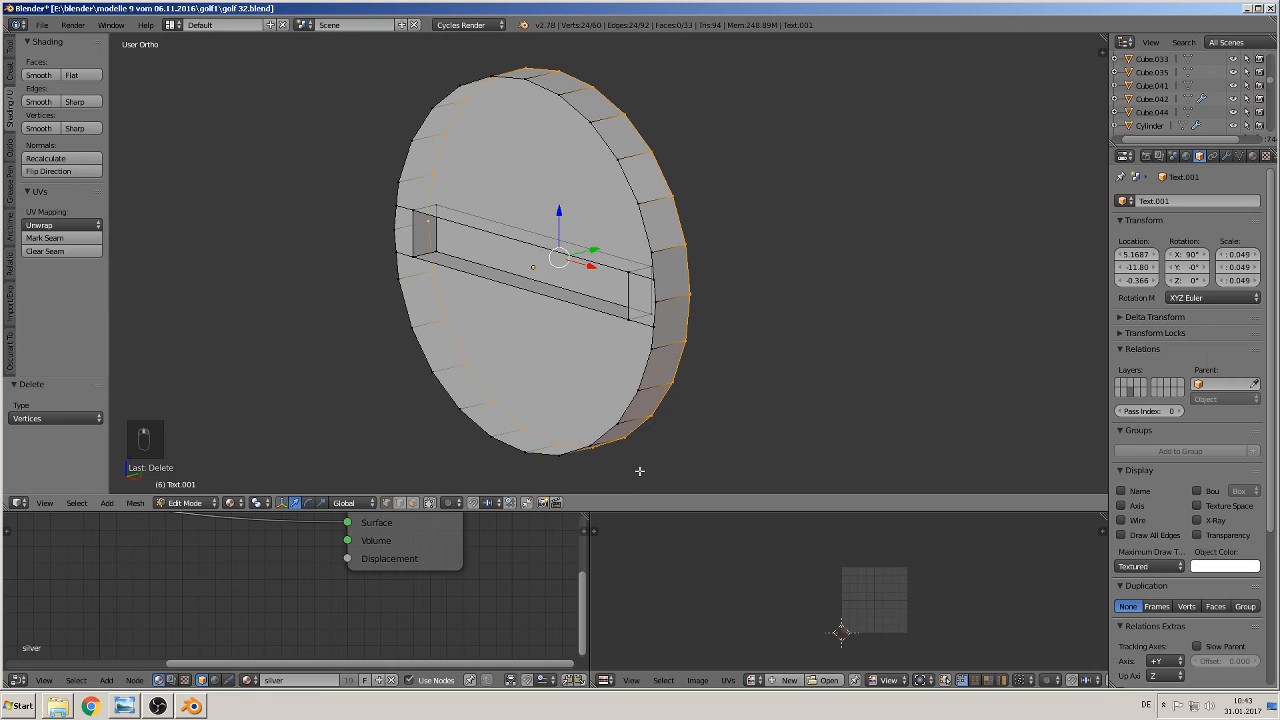
{"action": "key", "text": "e"}
{"action": "key", "text": "s"}
{"action": "left_click", "coordinate": [715, 443]}
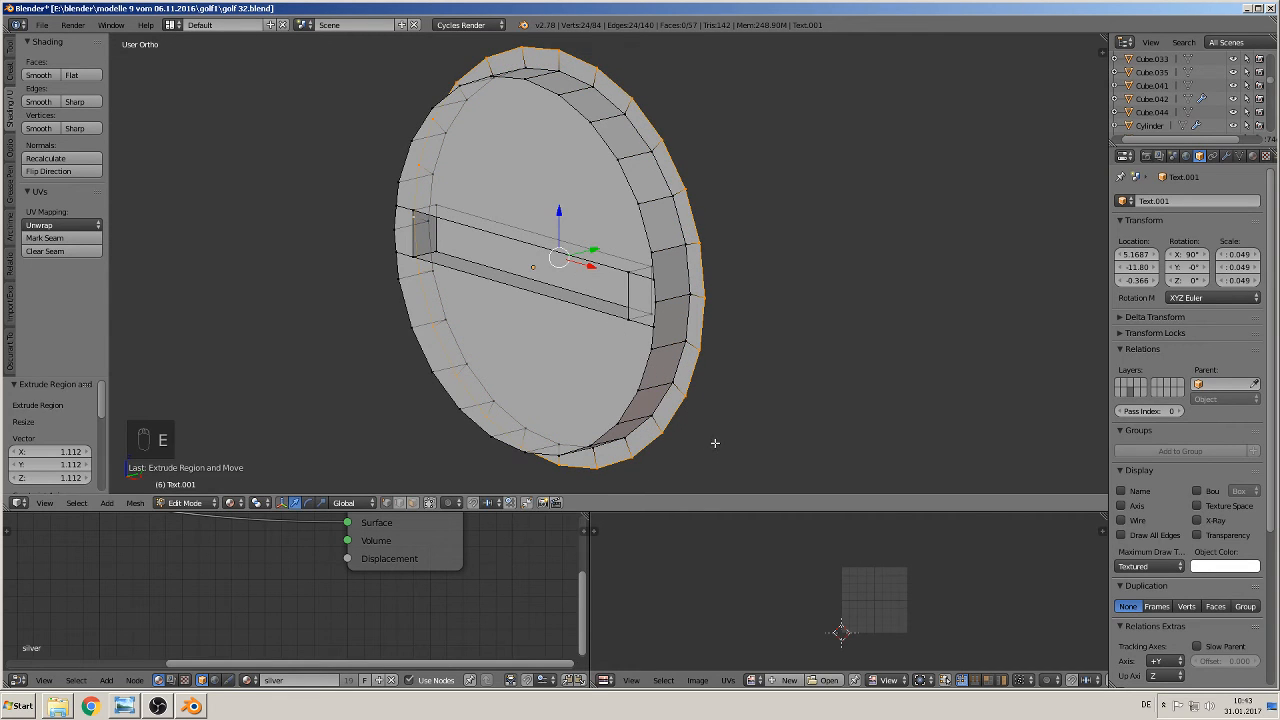
Extrude the flange's outer edge -0.003 units along Y, and extrude it again outward, scaled by 1.056
{"action": "key", "text": "e"}
{"action": "right_click", "coordinate": [660, 395]}
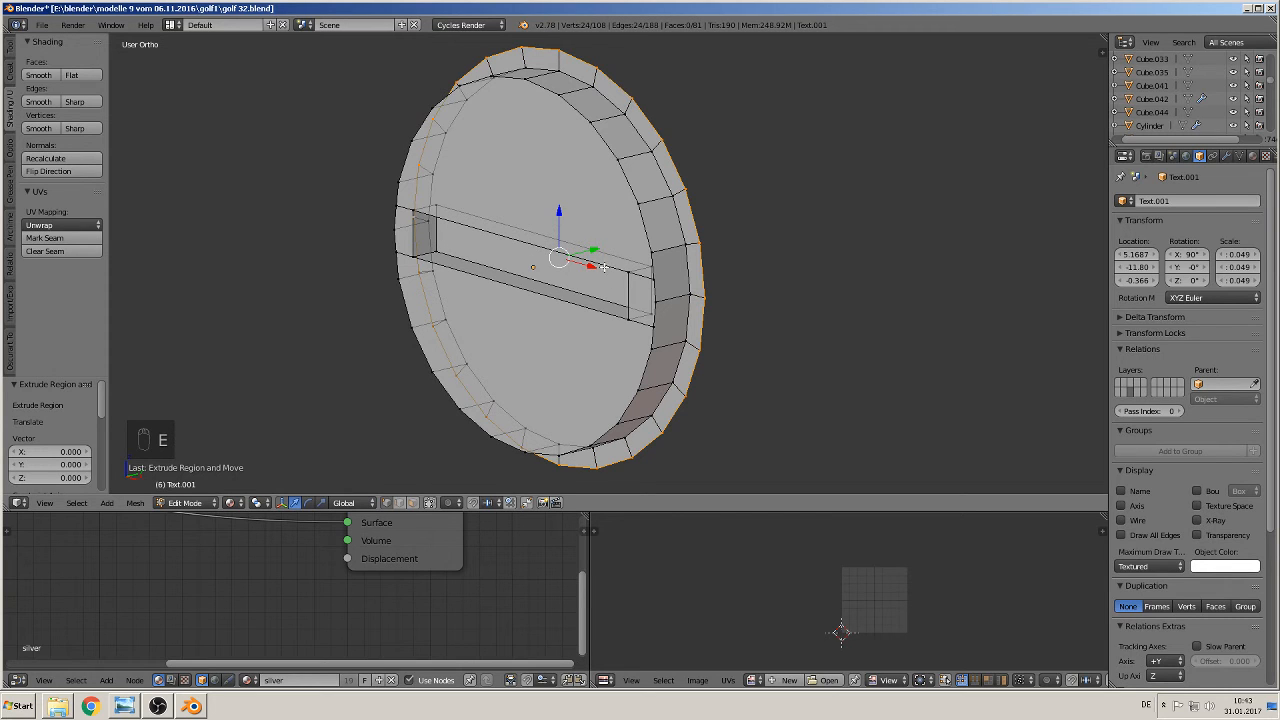
{"action": "left_click_drag", "start_coordinate": [598, 249], "coordinate": [586, 255]}
{"action": "key", "text": "e"}
{"action": "key", "text": "s"}
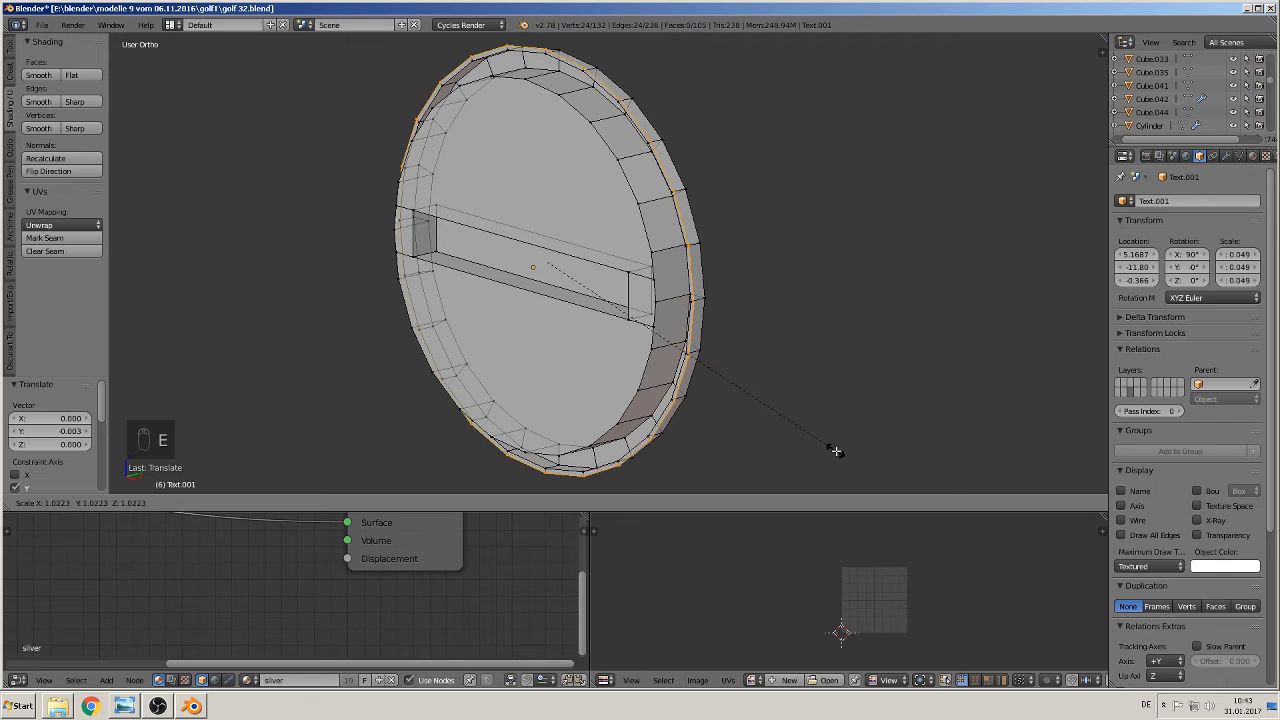
{"action": "left_click", "coordinate": [842, 461]}
Extrude the outermost edge 0.015 units backward along Y and scale it by 1.065 to flare the collar
{"action": "key", "text": "e"}
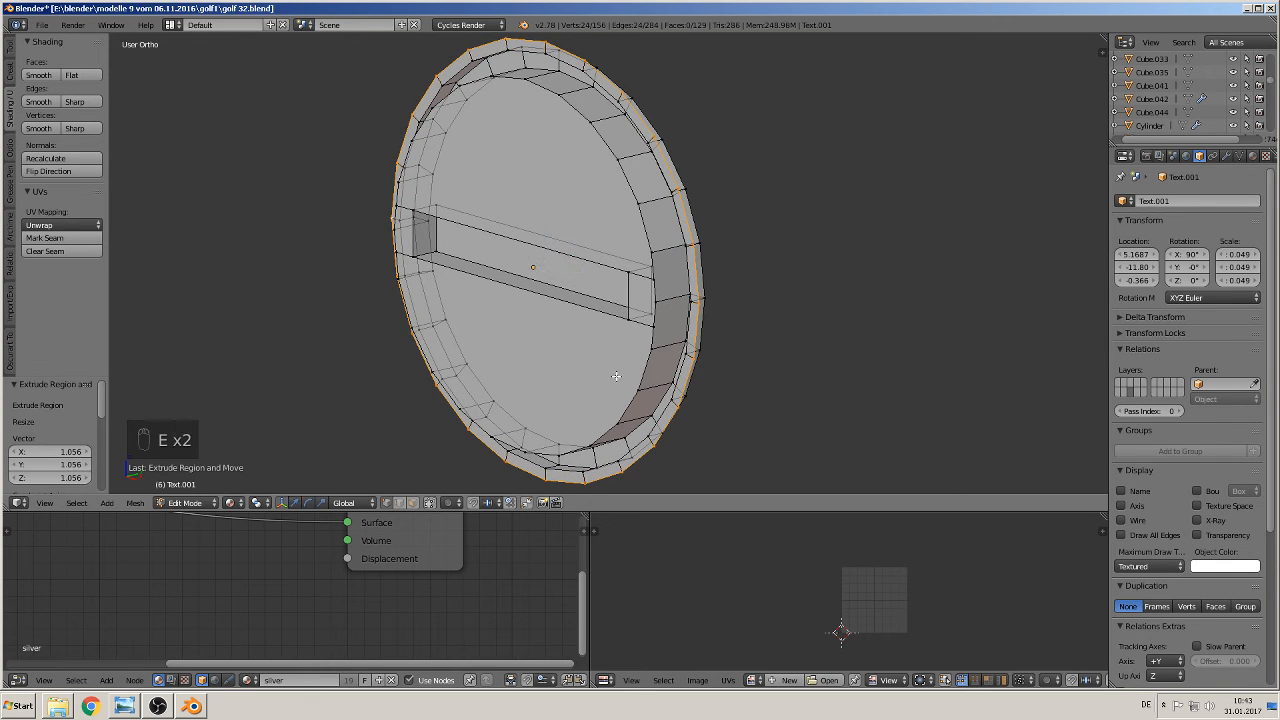
{"action": "right_click", "coordinate": [616, 376]}
{"action": "left_click_drag", "start_coordinate": [581, 253], "coordinate": [766, 316]}
{"action": "key", "text": "s"}
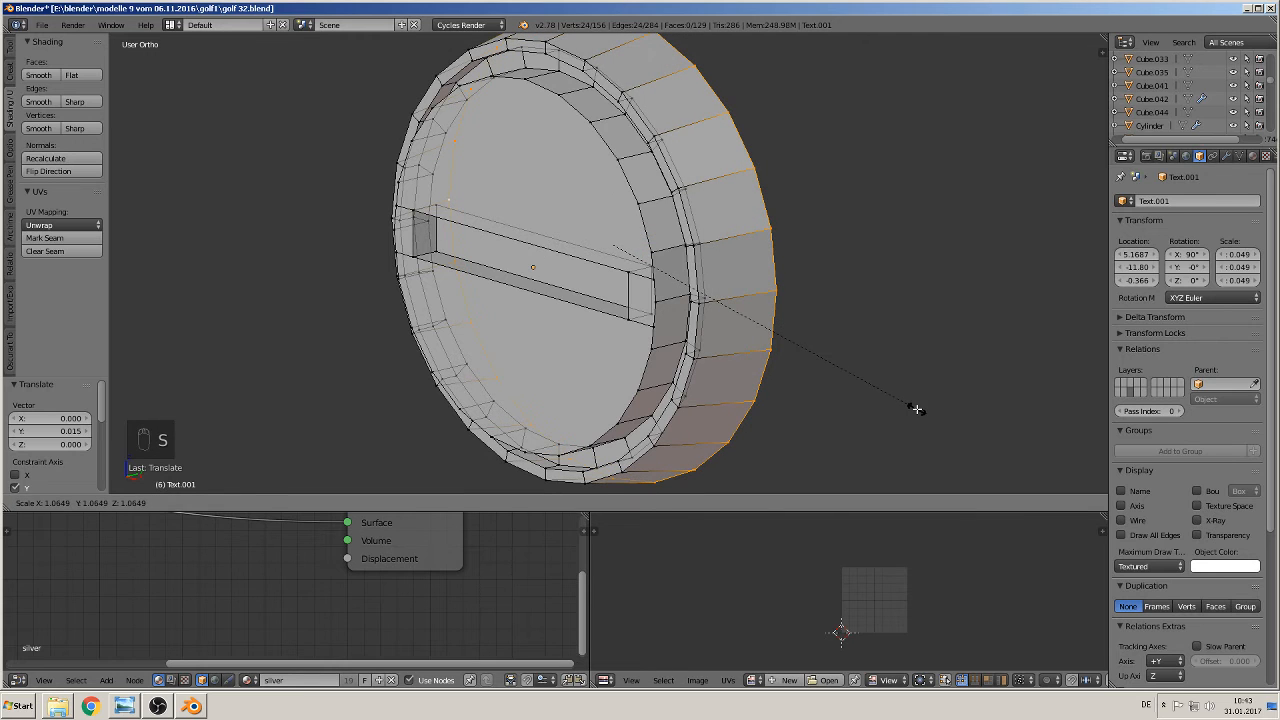
{"action": "left_click", "coordinate": [916, 408]}
Grow the selection four times to cover the whole new collar, and assign the black plastic material to it
{"action": "scroll", "coordinate": [706, 369], "scroll_direction": "up", "scroll_amount": 3}
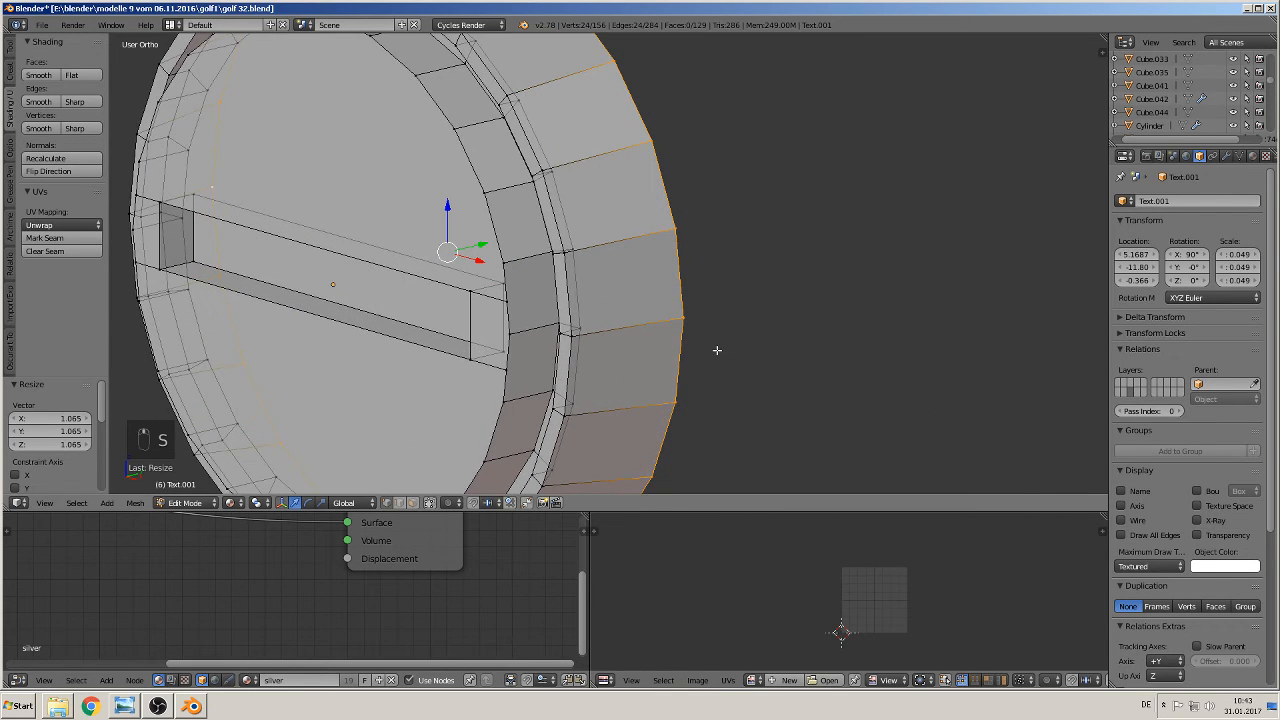
{"action": "left_click", "coordinate": [1251, 157]}
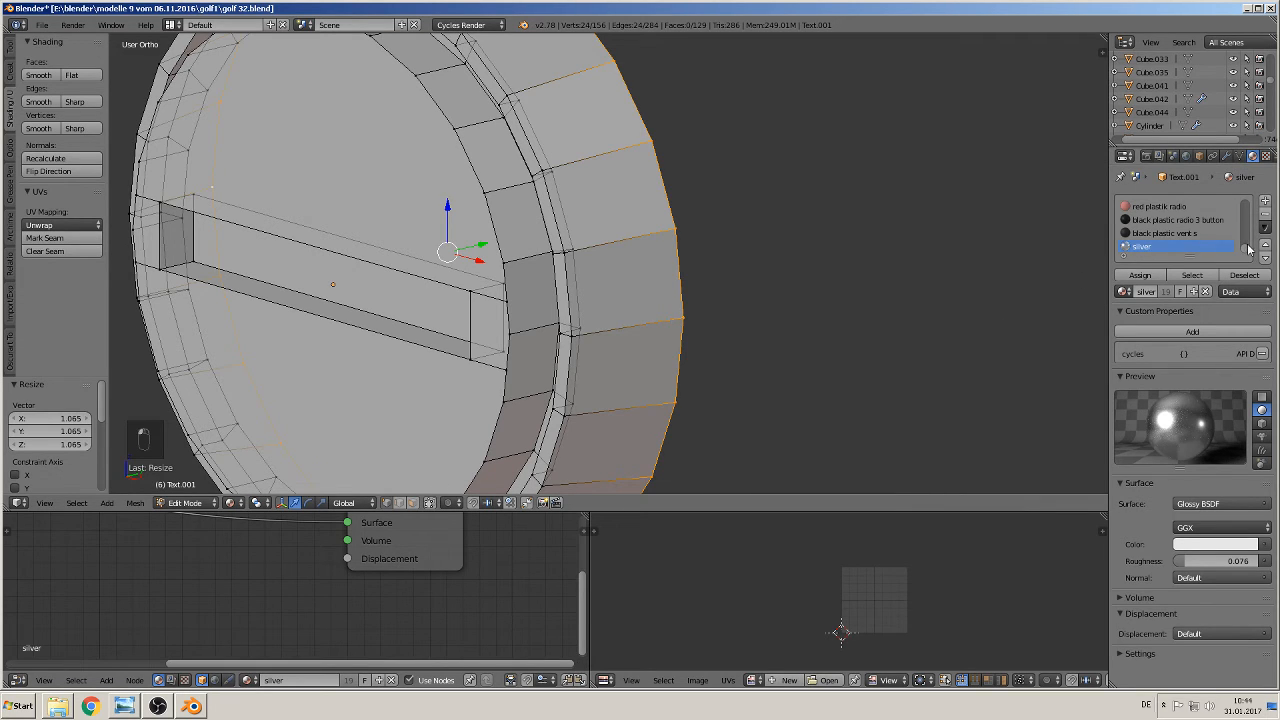
{"action": "left_click_drag", "start_coordinate": [1248, 248], "coordinate": [1261, 180]}
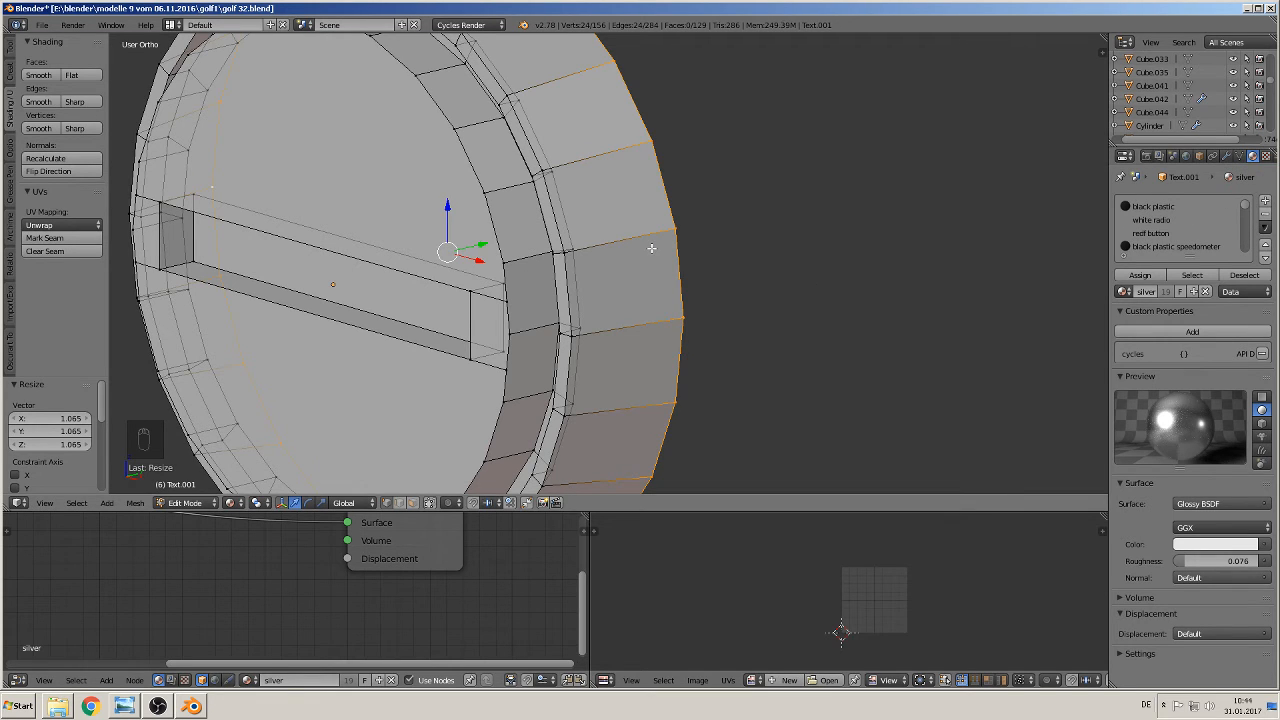
{"action": "key", "text": "ctrl+KP_Add"}
{"action": "key", "text": "ctrl+KP_Add"}
{"action": "key", "text": "ctrl+KP_Add"}
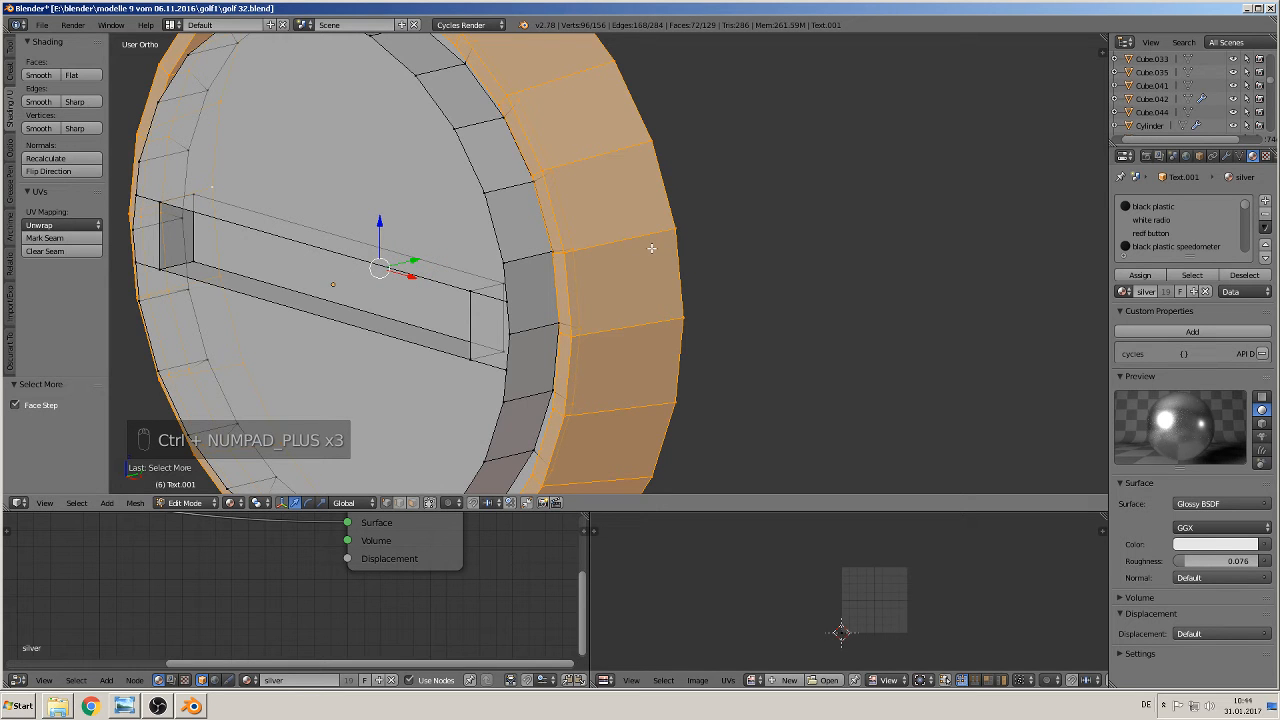
{"action": "middle_click_drag", "start_coordinate": [656, 256], "coordinate": [713, 246]}
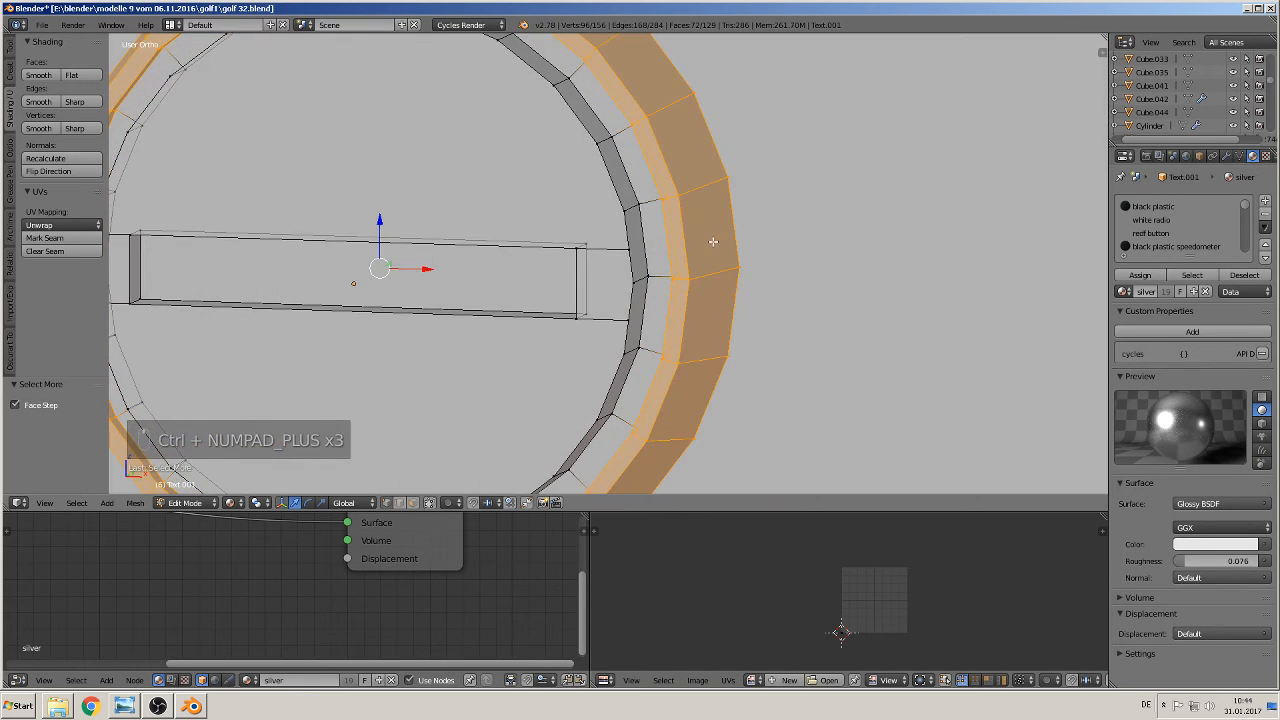
{"action": "key", "text": "ctrl+KP_Add"}
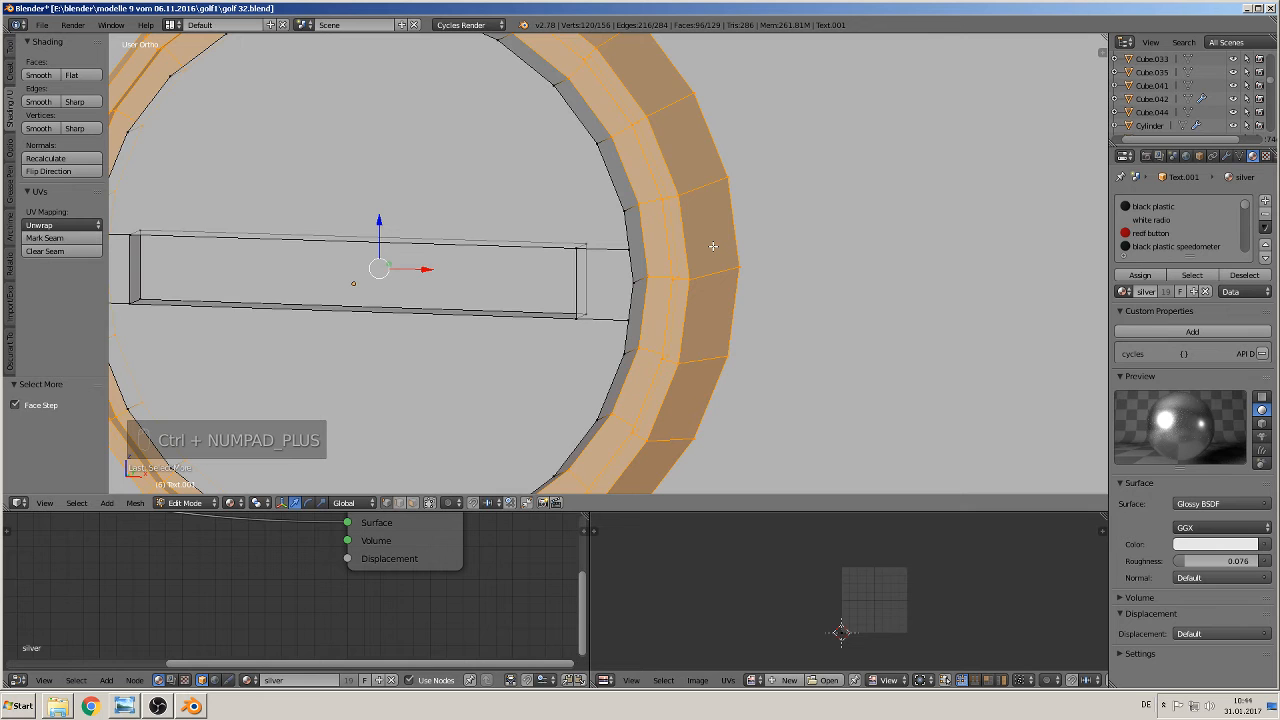
{"action": "middle_click_drag", "start_coordinate": [686, 280], "coordinate": [654, 289]}
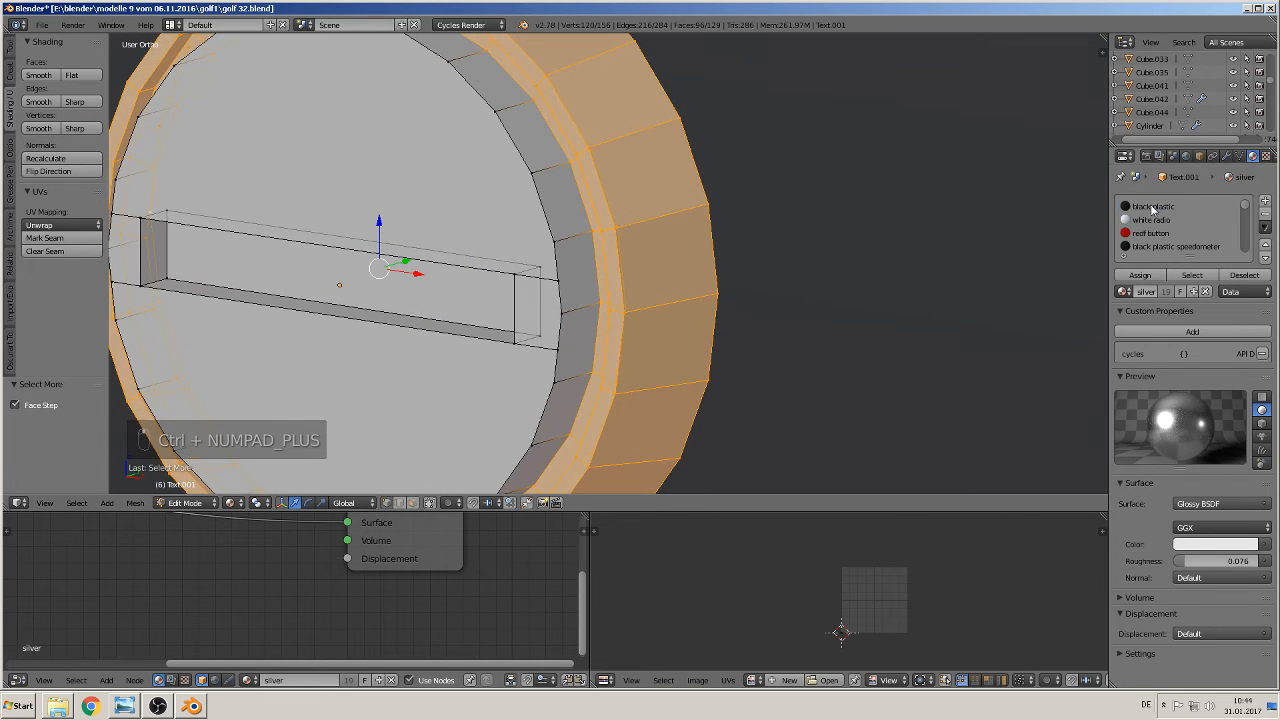
{"action": "left_click", "coordinate": [1152, 207]}
{"action": "left_click", "coordinate": [1140, 275]}
{"action": "key", "text": "Tab"}
Apply smooth shading to the whole lock object Text.001
{"action": "scroll", "coordinate": [734, 280], "scroll_direction": "down", "scroll_amount": 6}
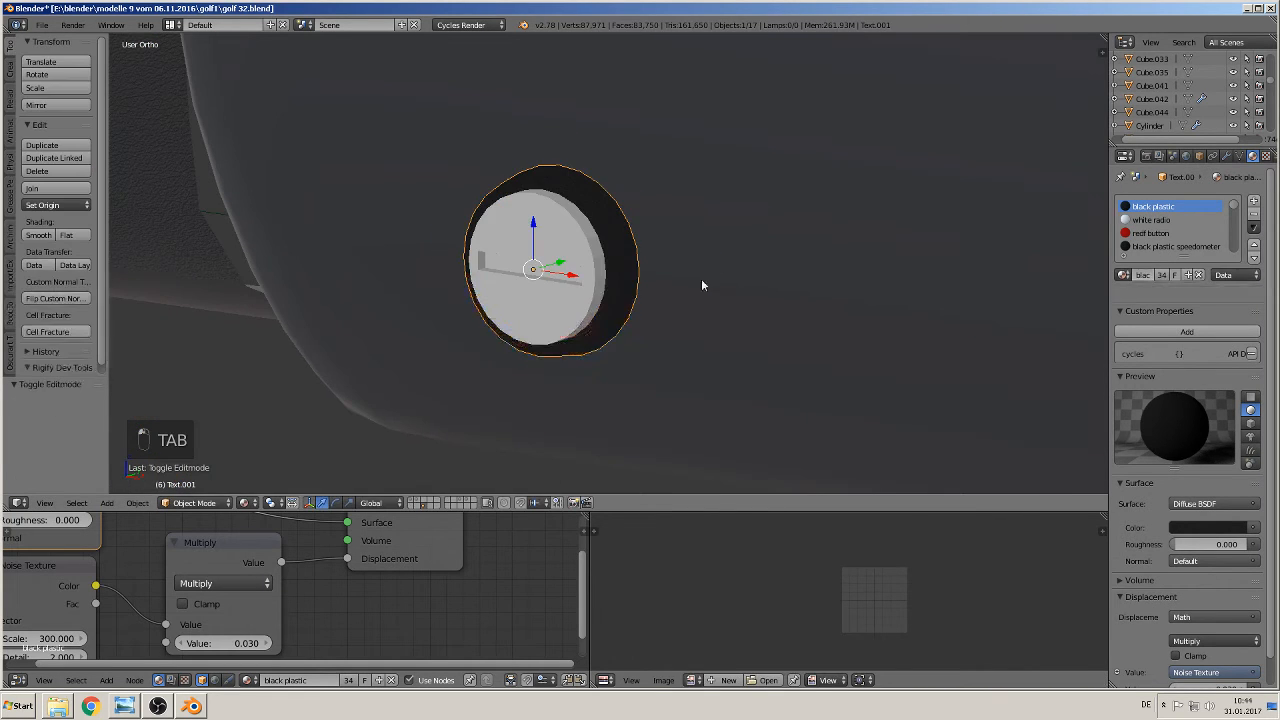
{"action": "middle_click_drag", "start_coordinate": [701, 284], "coordinate": [641, 322]}
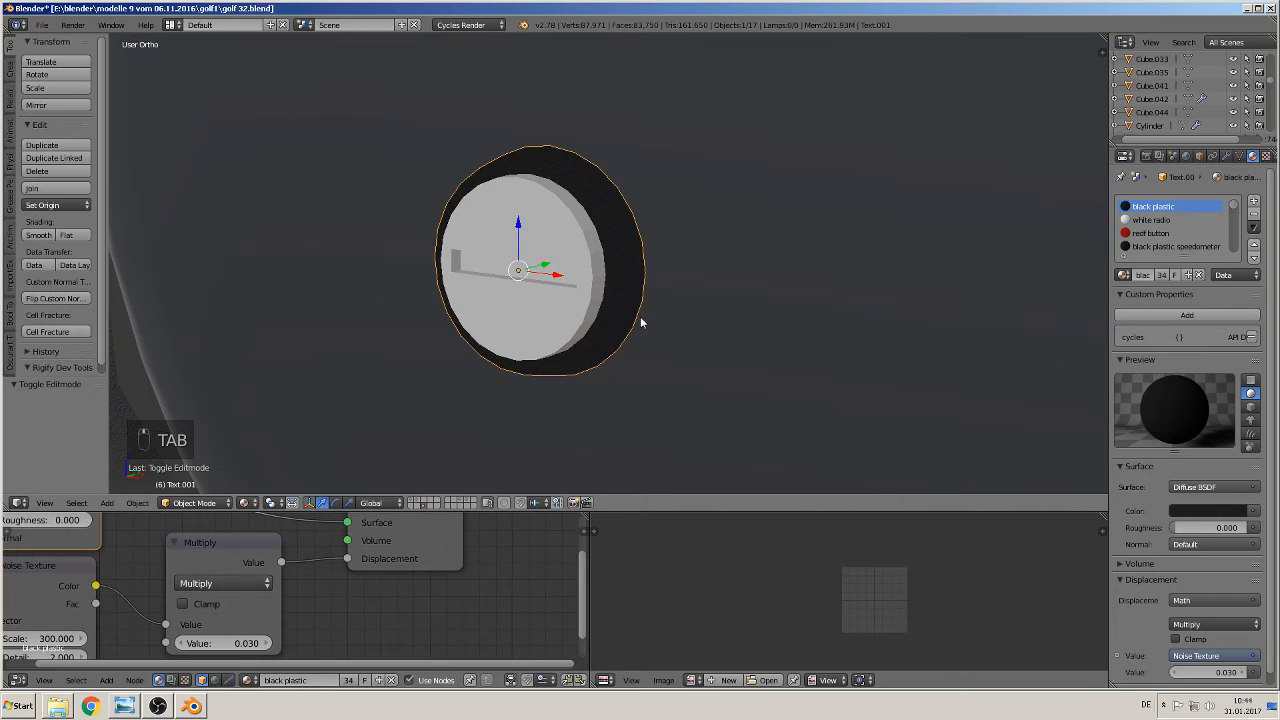
{"action": "scroll", "coordinate": [641, 322], "scroll_direction": "up", "scroll_amount": 2}
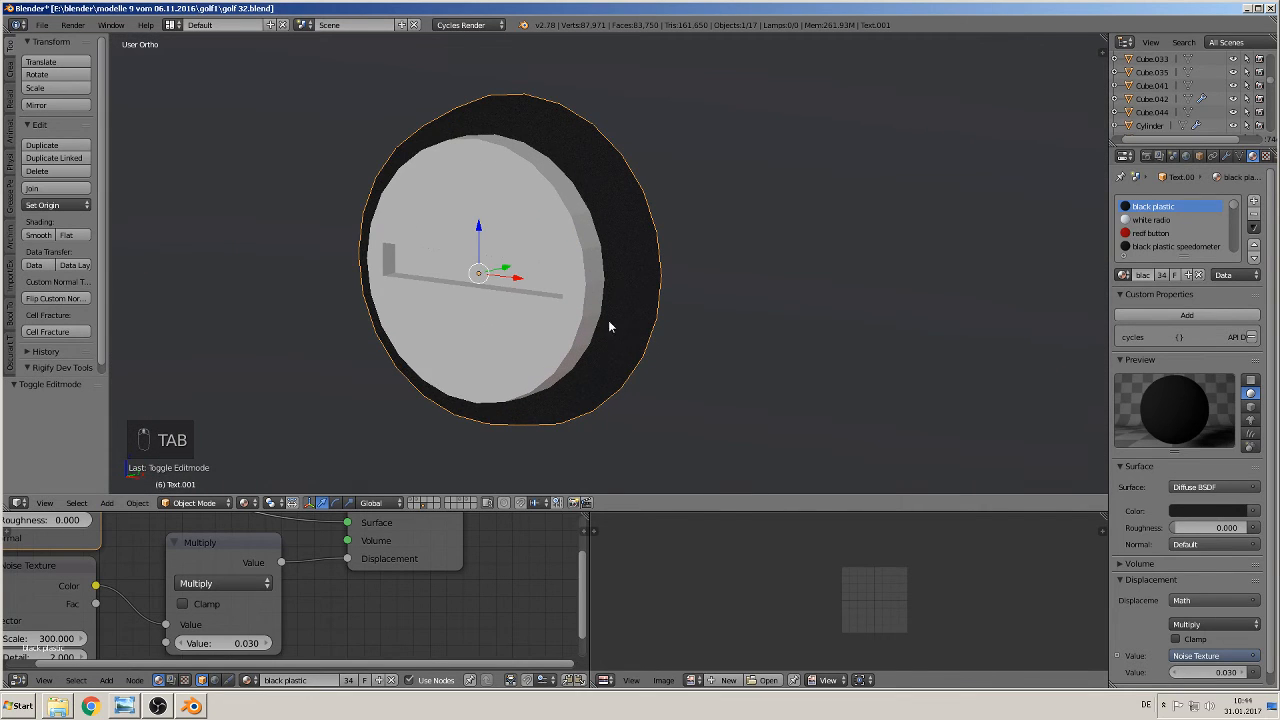
{"action": "left_click", "coordinate": [40, 236]}
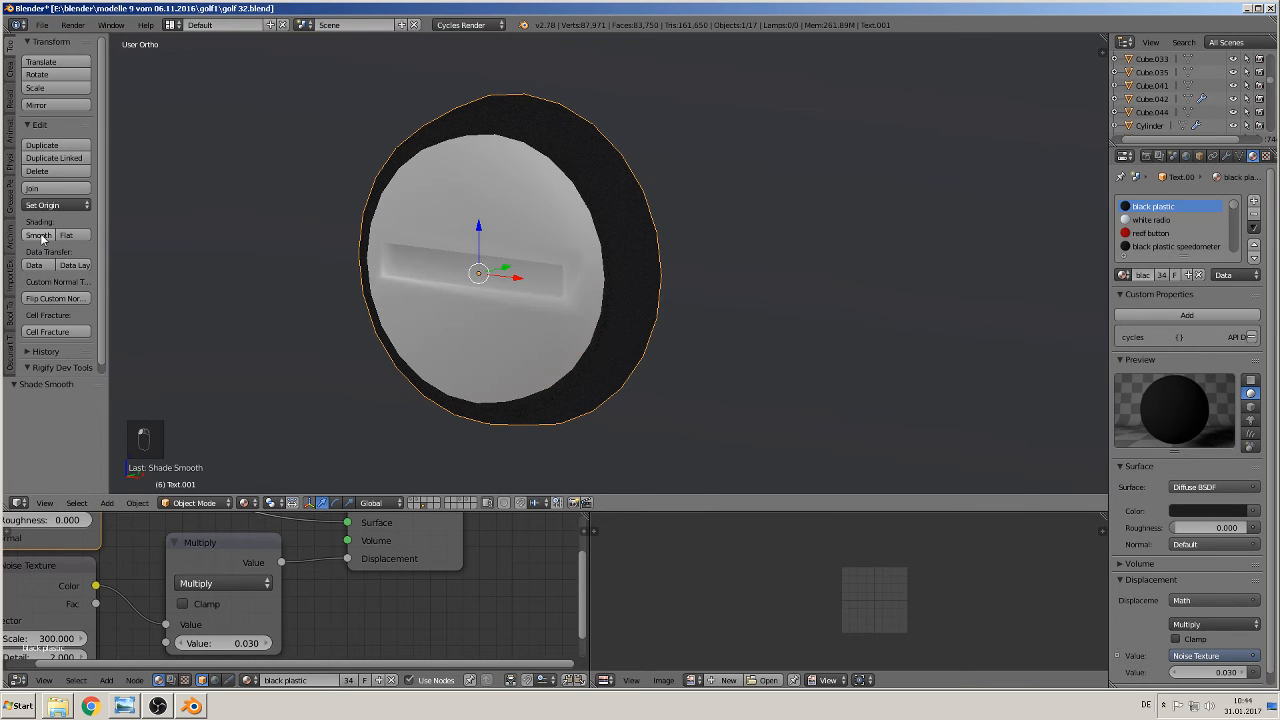
{"action": "mouse_move", "coordinate": [218, 241]}
{"action": "middle_mouse_down"}
{"action": "mouse_move", "coordinate": [152, 240]}
{"action": "mouse_move", "coordinate": [229, 235]}
{"action": "middle_mouse_up"}
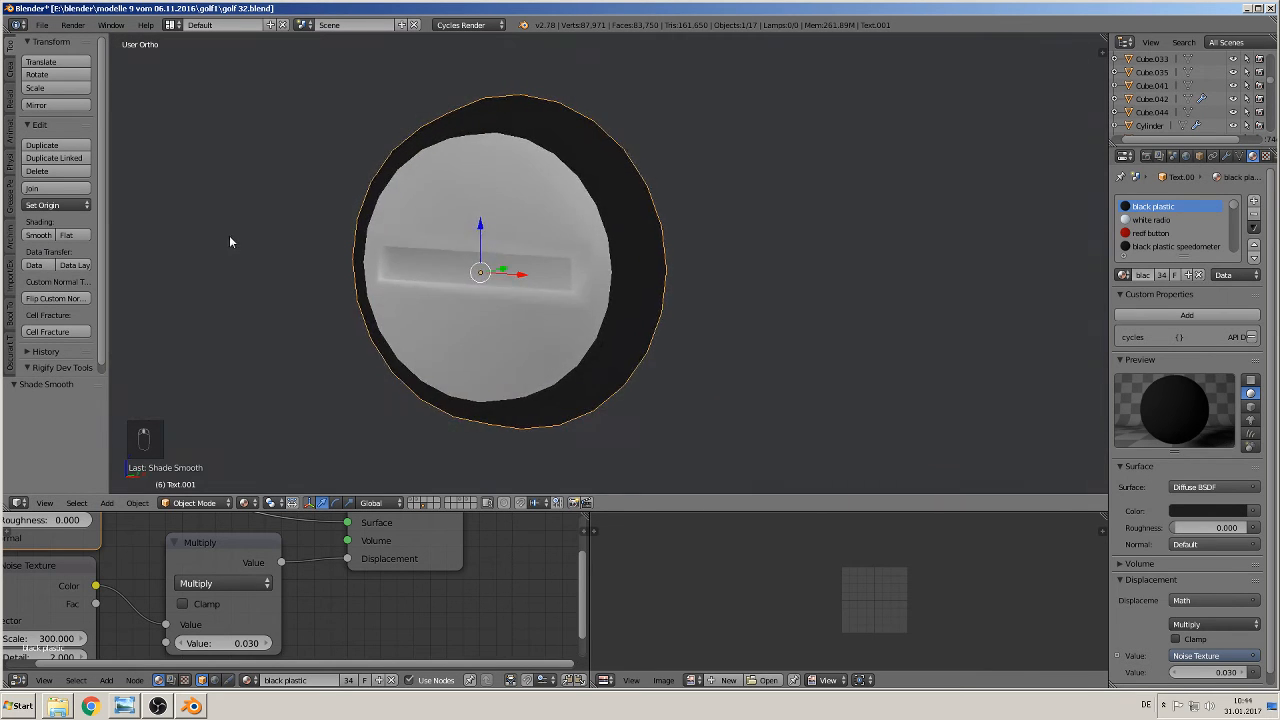
In face selection mode, select both silver front halves, the slot floor and the small faces at its ends, and shade them flat
{"action": "scroll", "coordinate": [278, 255], "scroll_direction": "up", "scroll_amount": 2}
{"action": "key", "text": "Tab"}
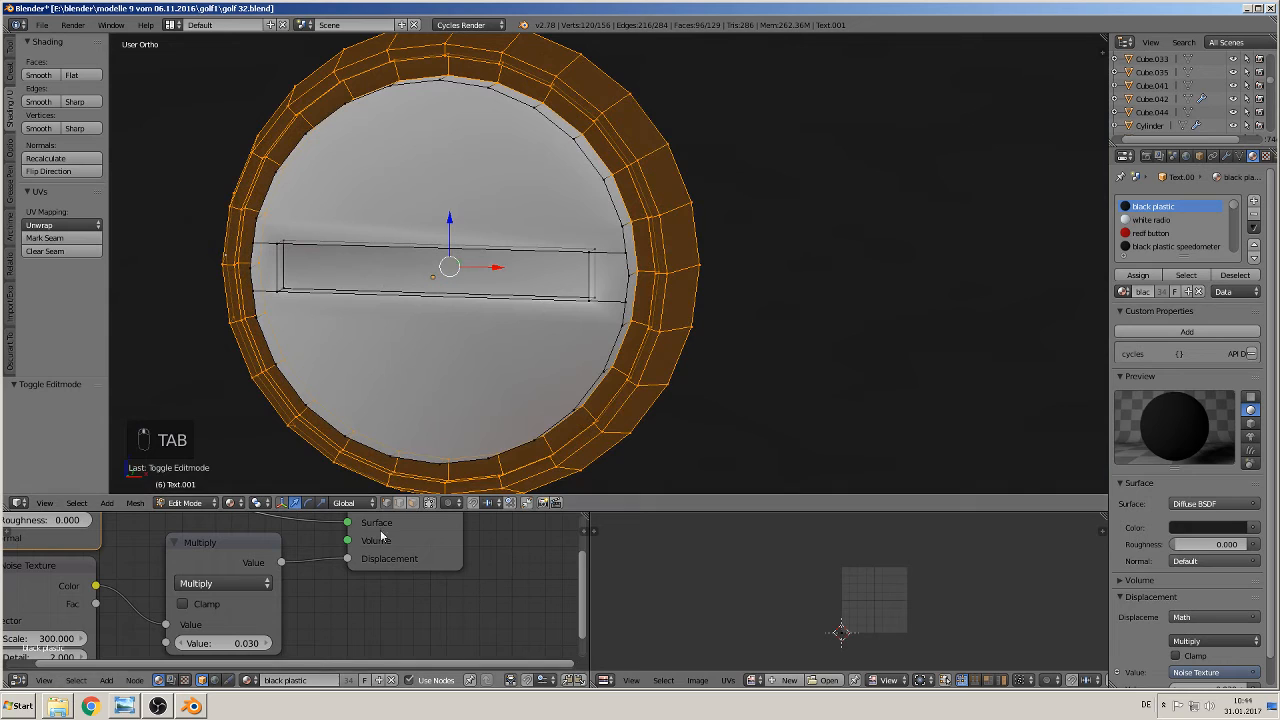
{"action": "left_click", "coordinate": [410, 502]}
{"action": "right_click", "coordinate": [399, 373]}
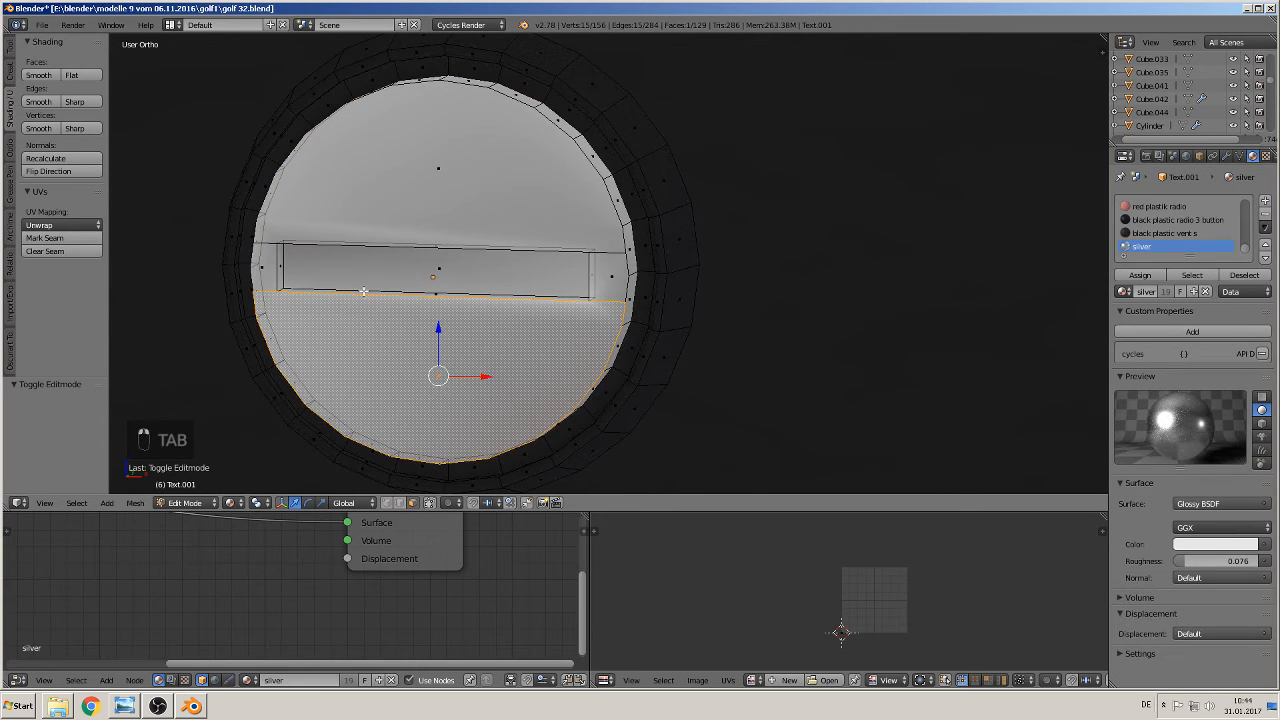
{"action": "right_click", "coordinate": [256, 268], "text": "shift"}
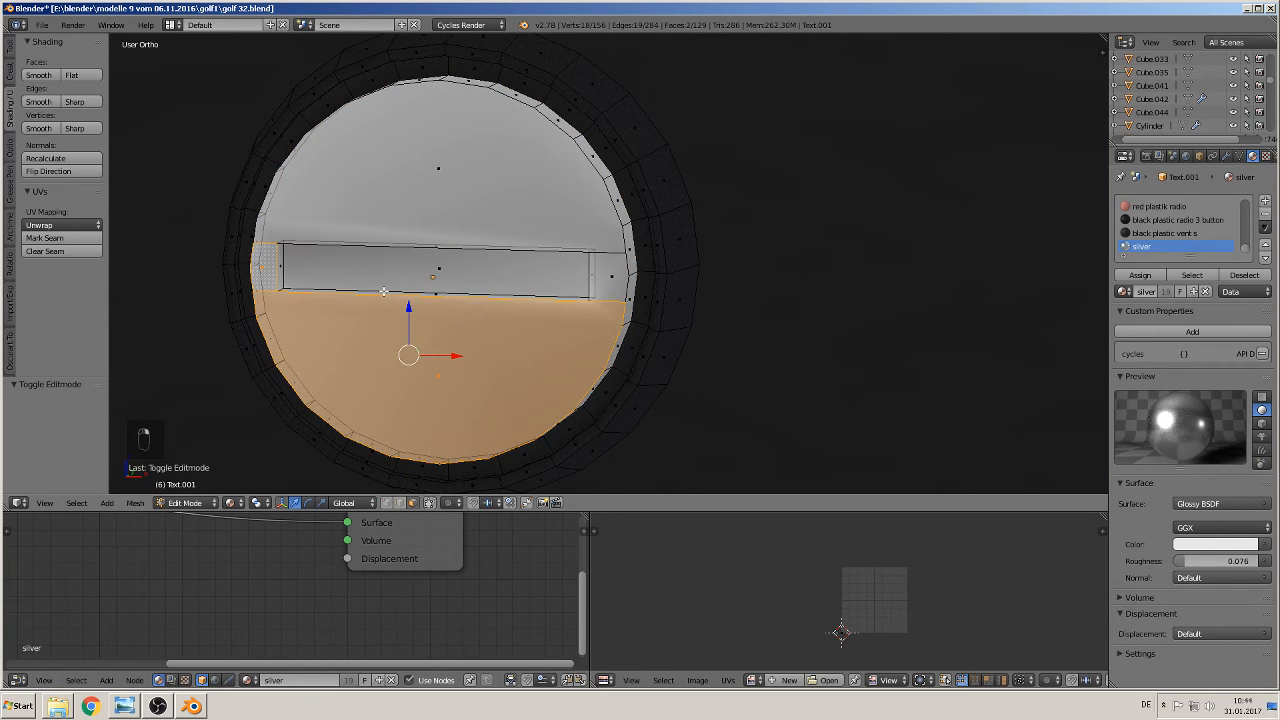
{"action": "right_click", "coordinate": [447, 275], "text": "shift"}
{"action": "right_click", "coordinate": [614, 276], "text": "shift"}
{"action": "right_click", "coordinate": [414, 166], "text": "shift"}
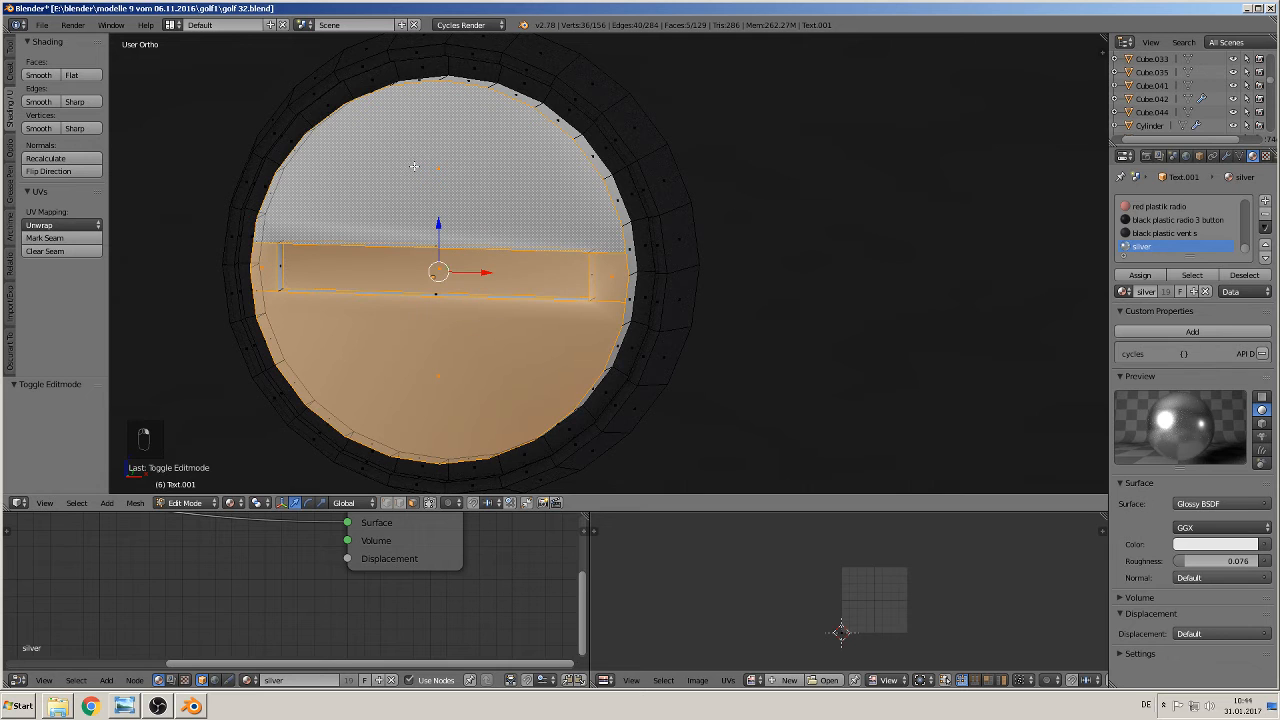
{"action": "left_click", "coordinate": [72, 75]}
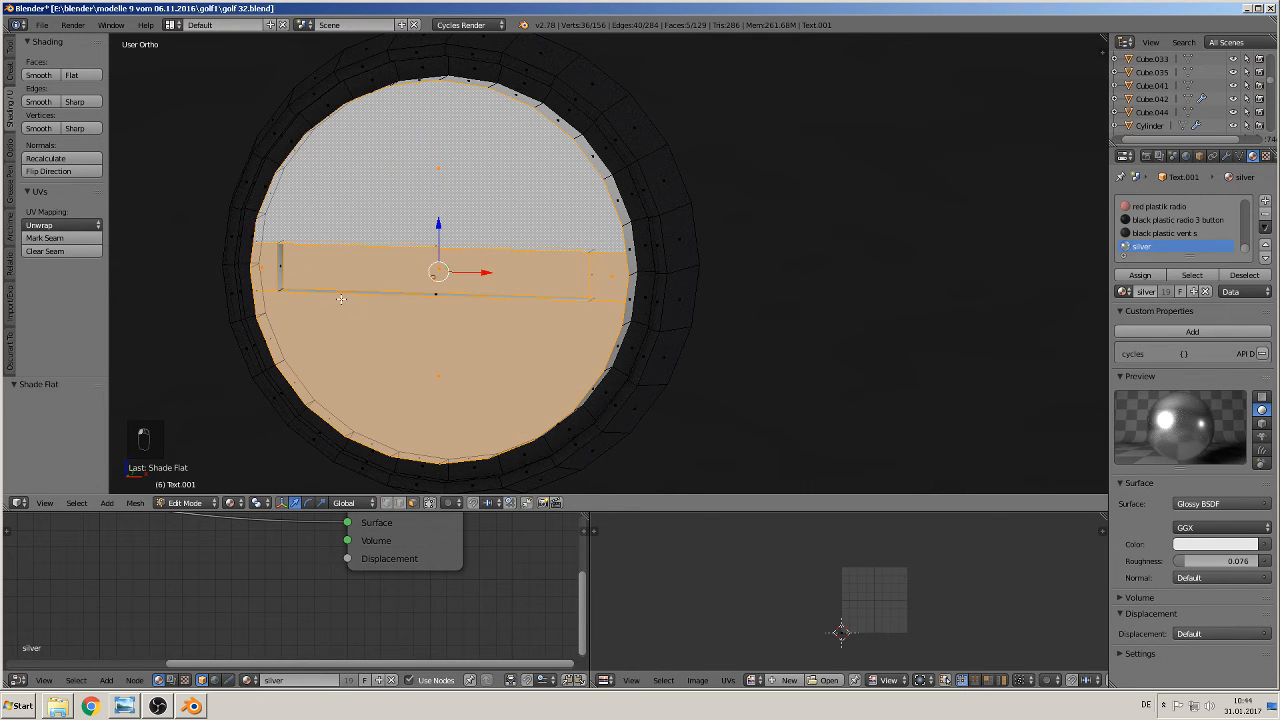
{"action": "key", "text": "Tab"}
Leave edit mode and rename the lock object Text.001 to "back dorre closer"
{"action": "scroll", "coordinate": [503, 369], "scroll_direction": "down", "scroll_amount": 3}
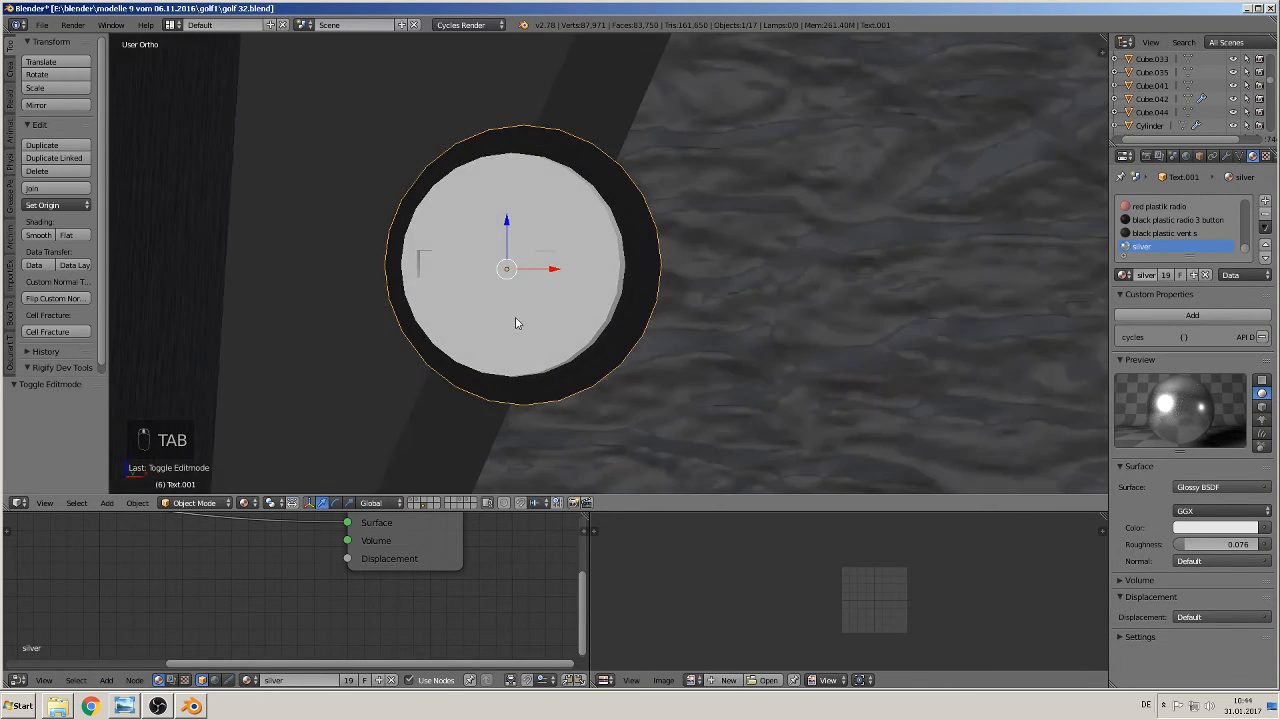
{"action": "scroll", "coordinate": [510, 330], "scroll_direction": "down", "scroll_amount": 6}
{"action": "key", "text": "KP_1"}
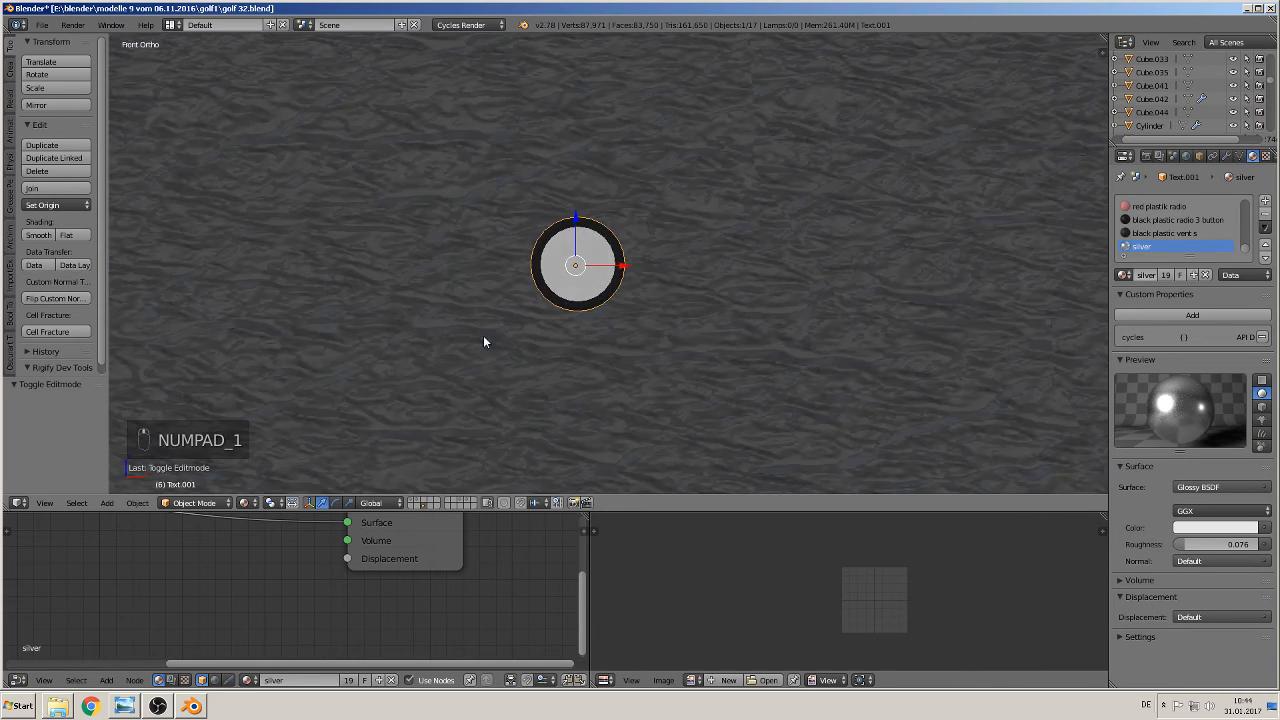
{"action": "middle_click_drag", "start_coordinate": [483, 336], "coordinate": [458, 344]}
{"action": "scroll", "coordinate": [458, 344], "scroll_direction": "down", "scroll_amount": 5}
{"action": "scroll", "coordinate": [520, 307], "scroll_direction": "down", "scroll_amount": 7}
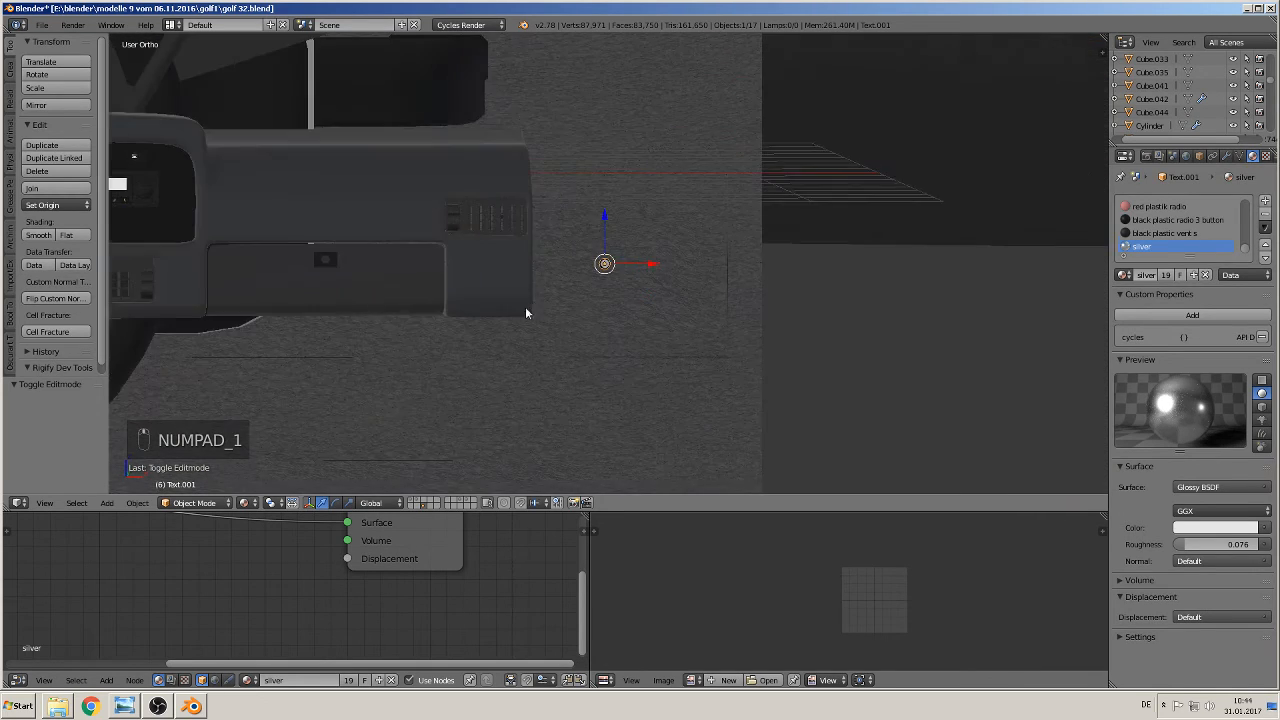
{"action": "scroll", "coordinate": [851, 217], "scroll_direction": "down", "scroll_amount": 6}
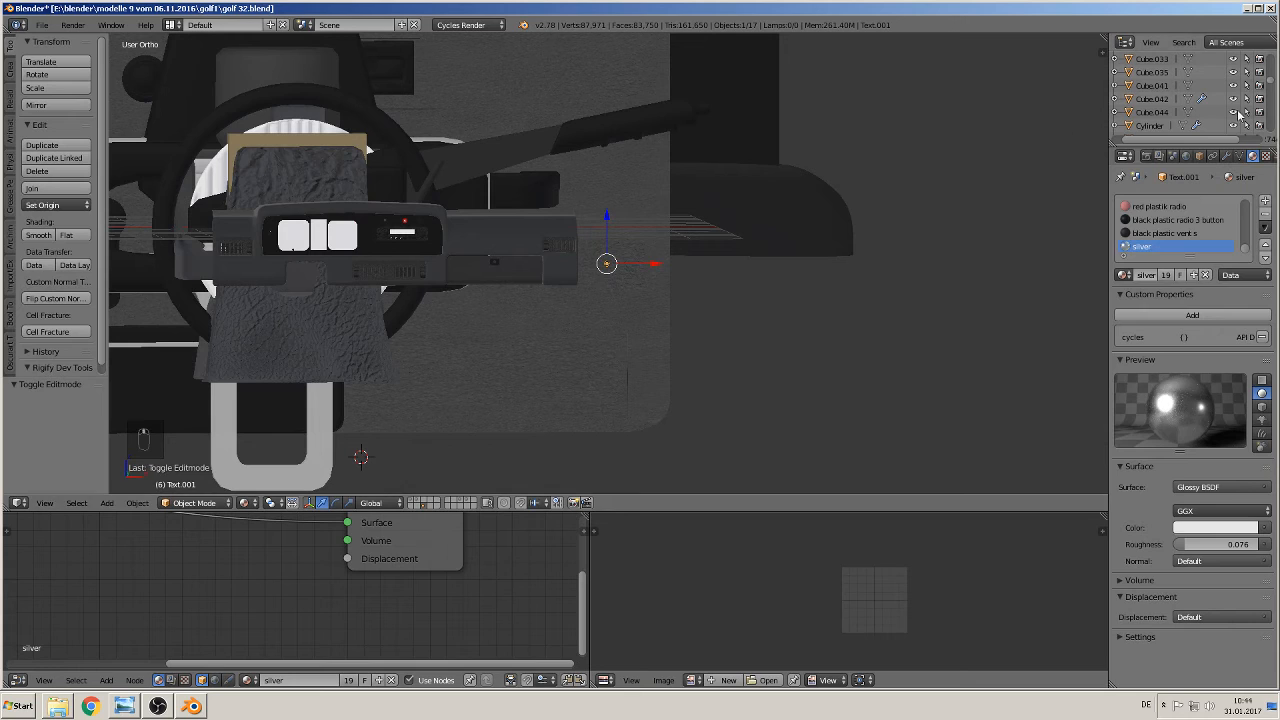
{"action": "key", "text": "KP_Enter"}
{"action": "key", "text": "KP_Decimal"}
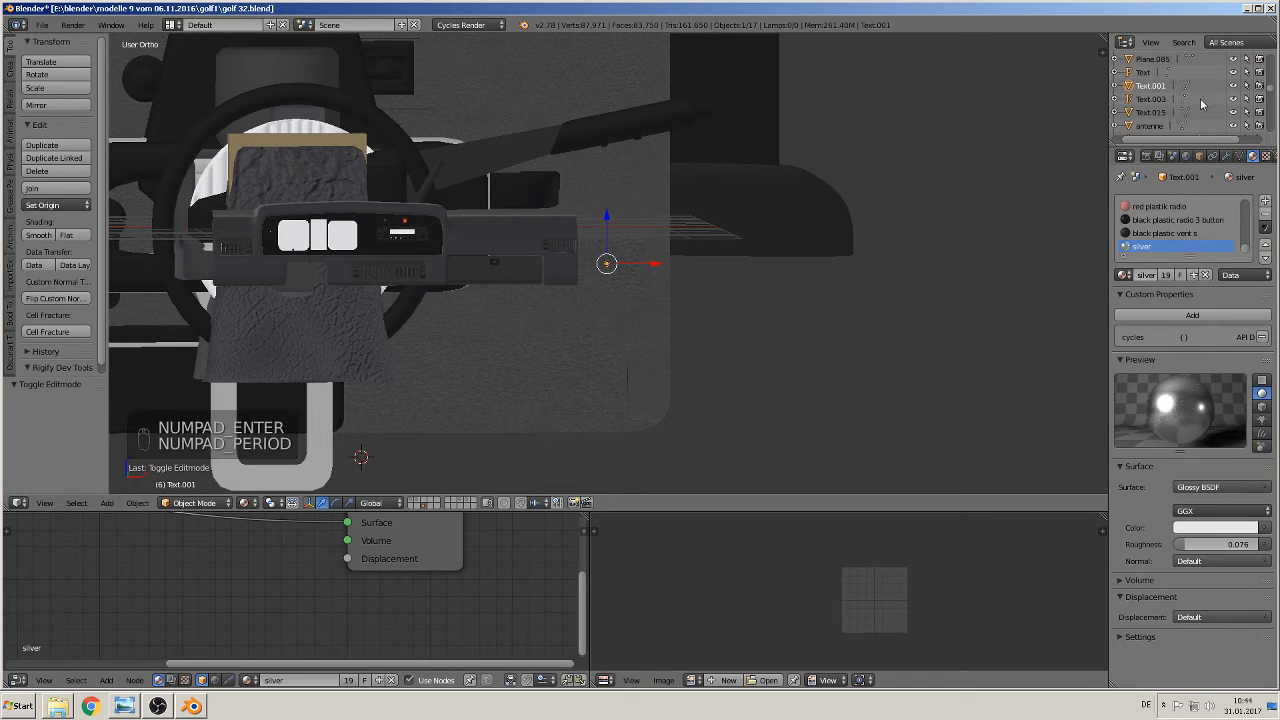
{"action": "right_click", "coordinate": [1152, 91]}
{"action": "left_click", "coordinate": [1098, 181]}
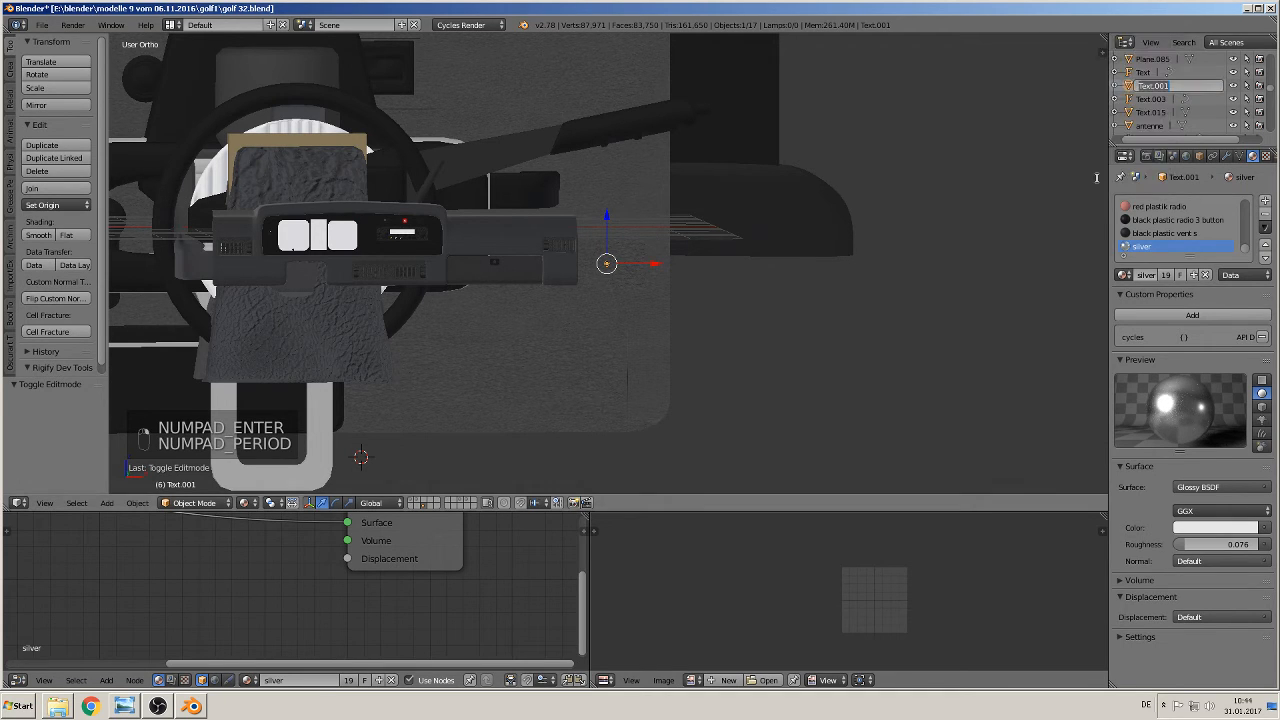
{"action": "key", "text": "BackSpace"}
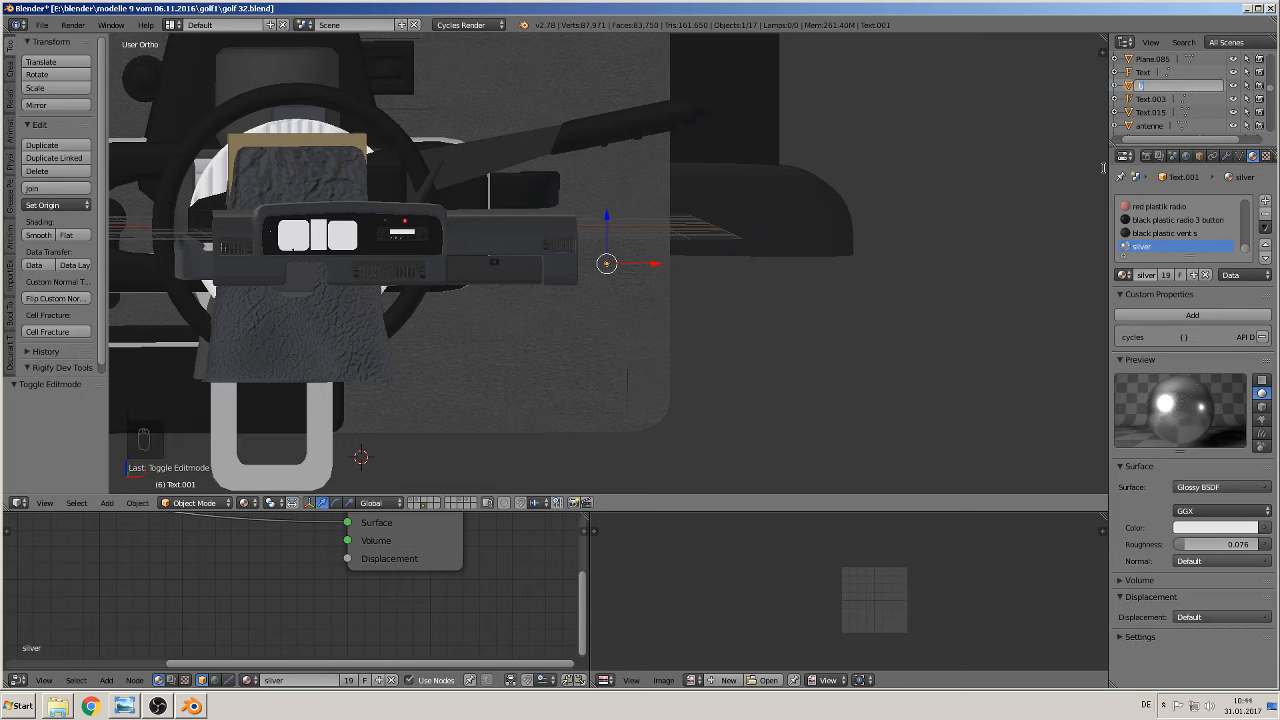
{"action": "type", "text": "back door closer"}
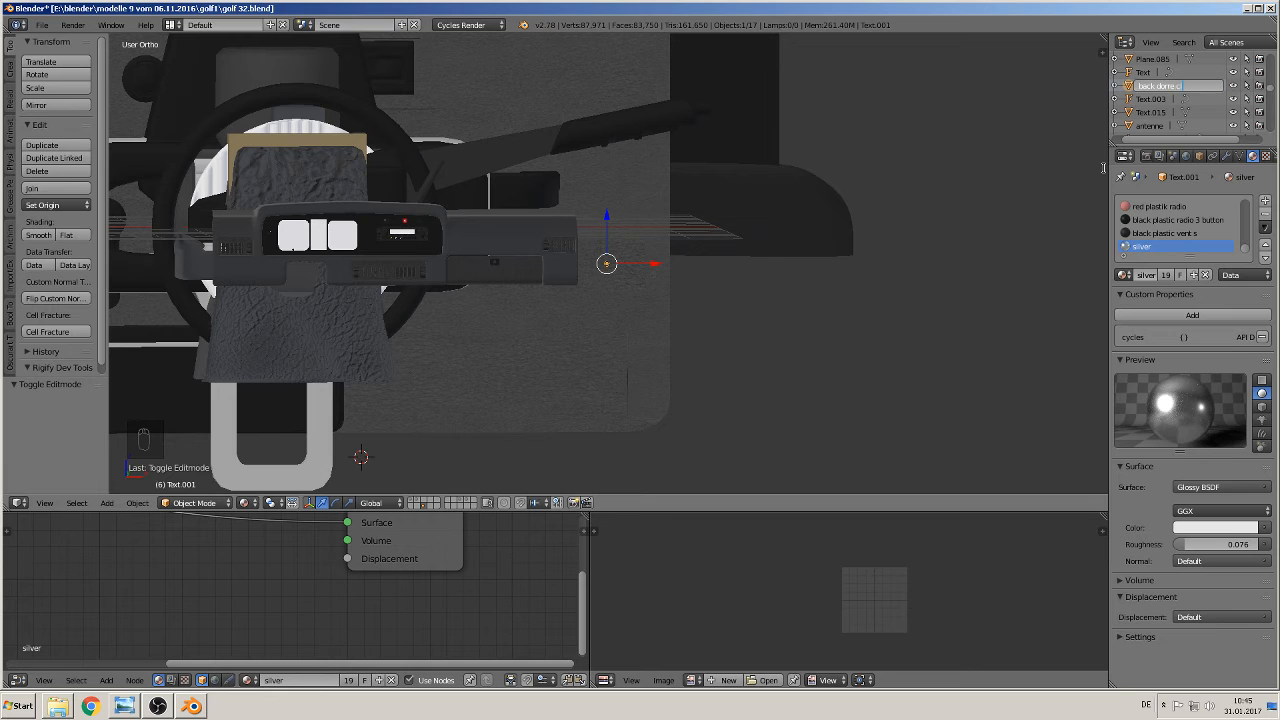
{"action": "key", "text": "Return"}
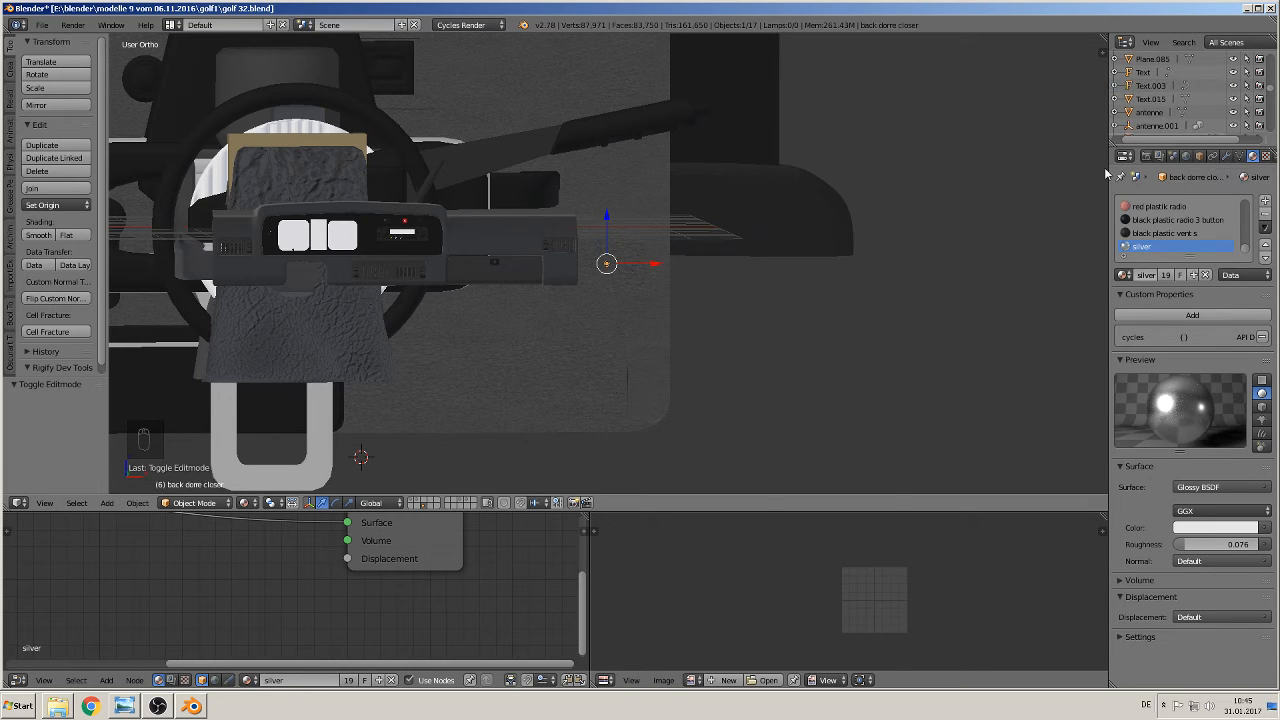
Clear the lock object's location and add it to a new group named "back door closer"
{"action": "scroll", "coordinate": [770, 285], "scroll_direction": "up", "scroll_amount": 2}
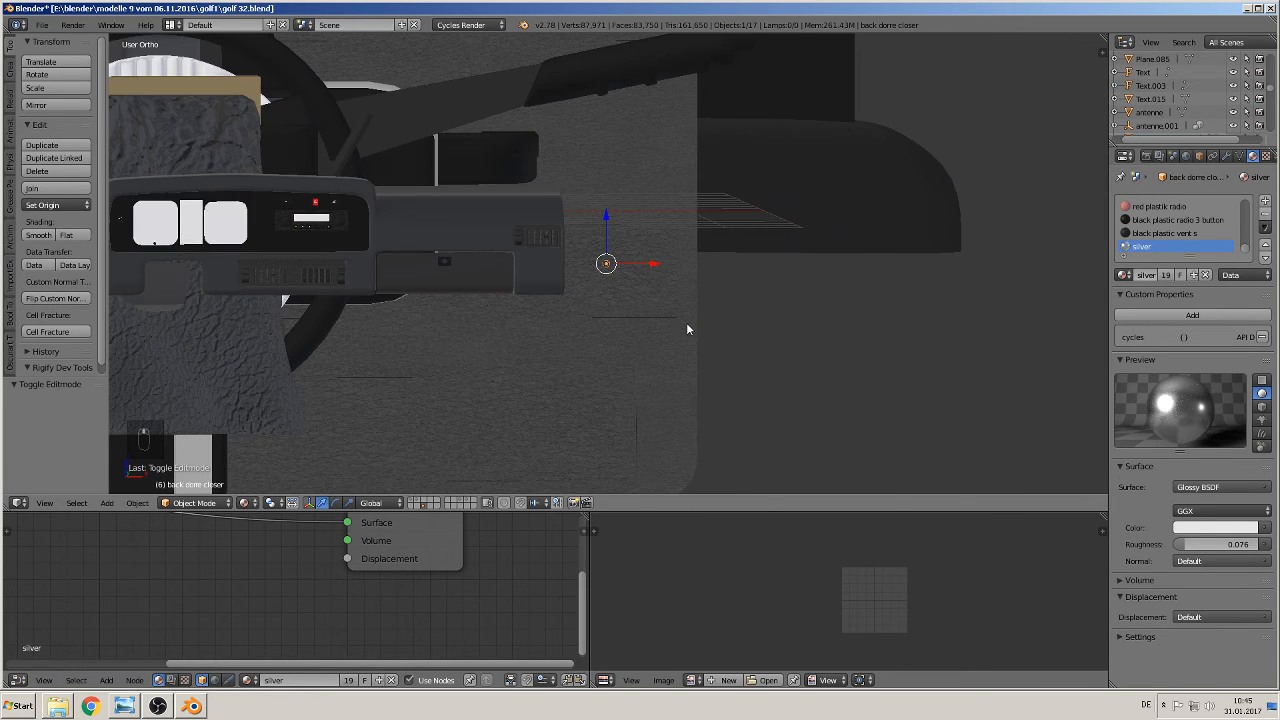
{"action": "key", "text": "alt+g"}
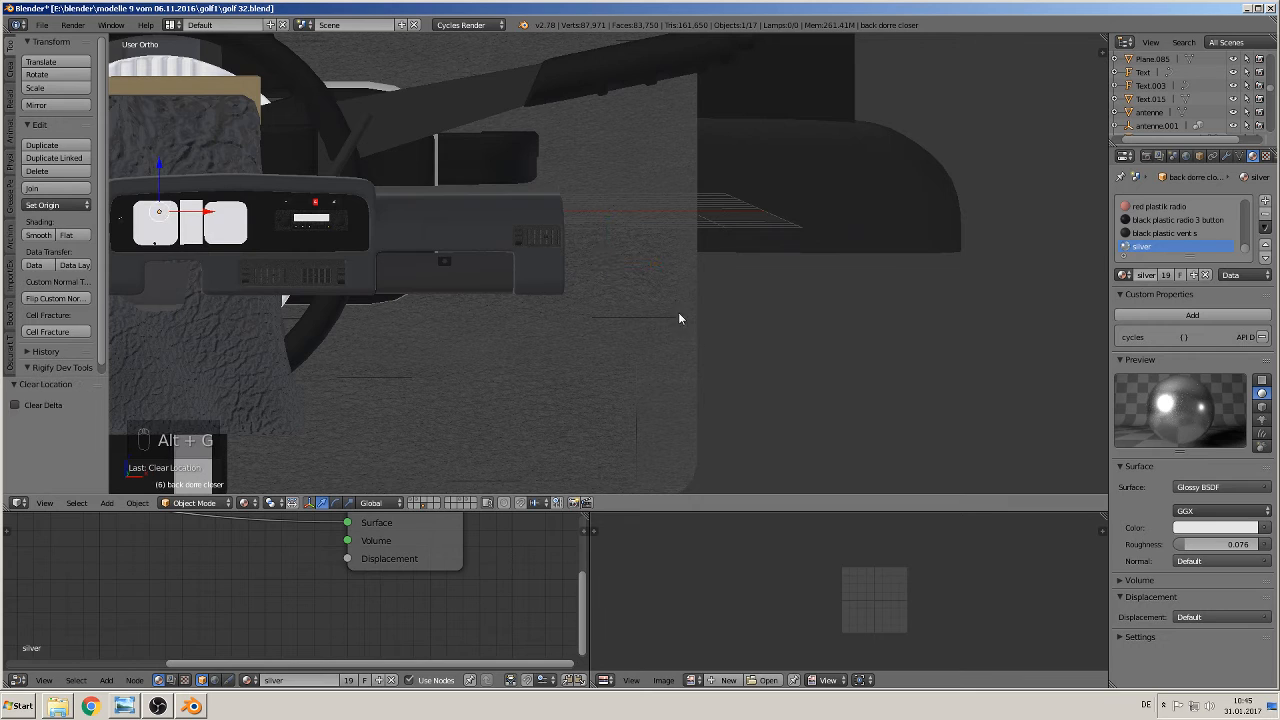
{"action": "key", "text": "ctrl+g"}
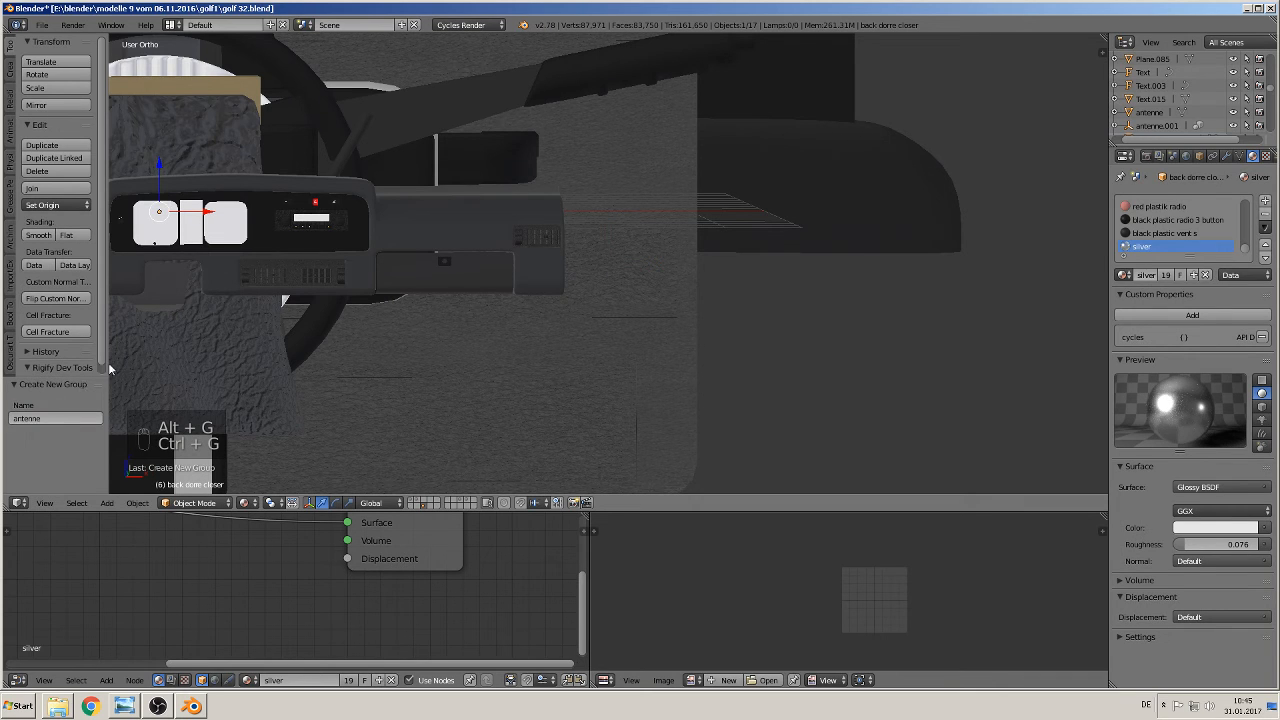
{"action": "left_click", "coordinate": [57, 421]}
{"action": "type", "text": "back"}
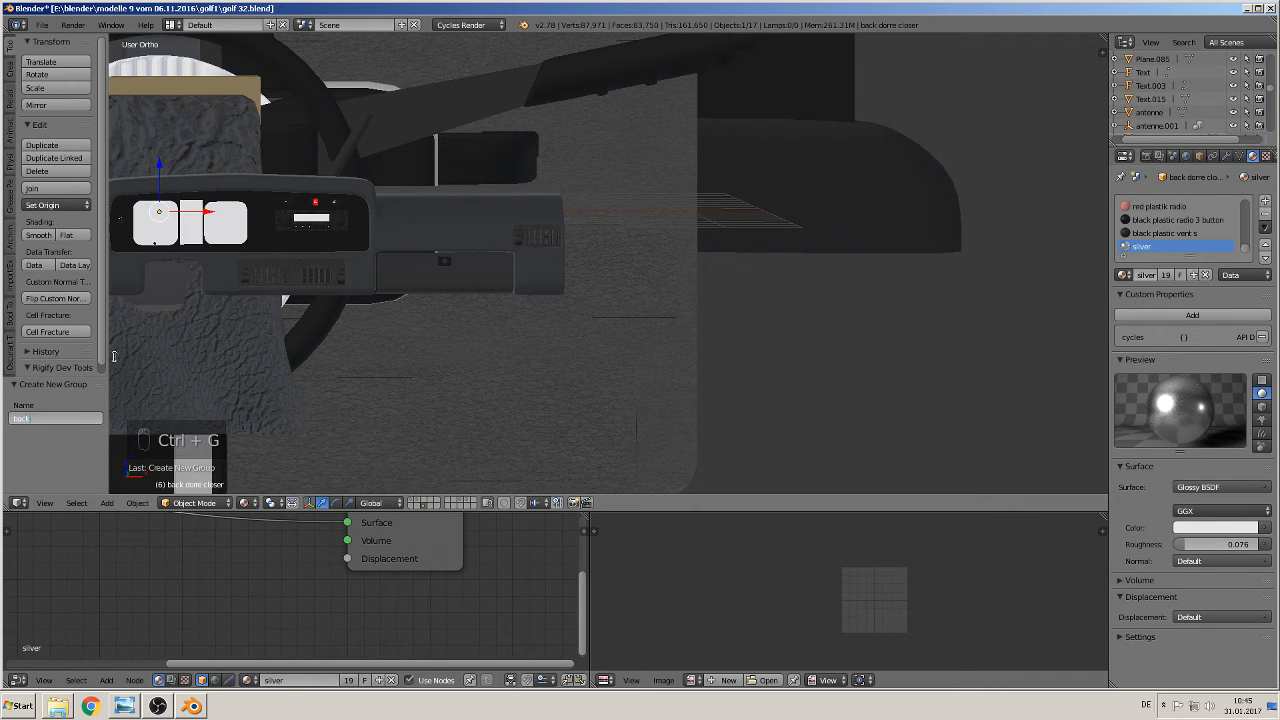
{"action": "type", "text": " door closer"}
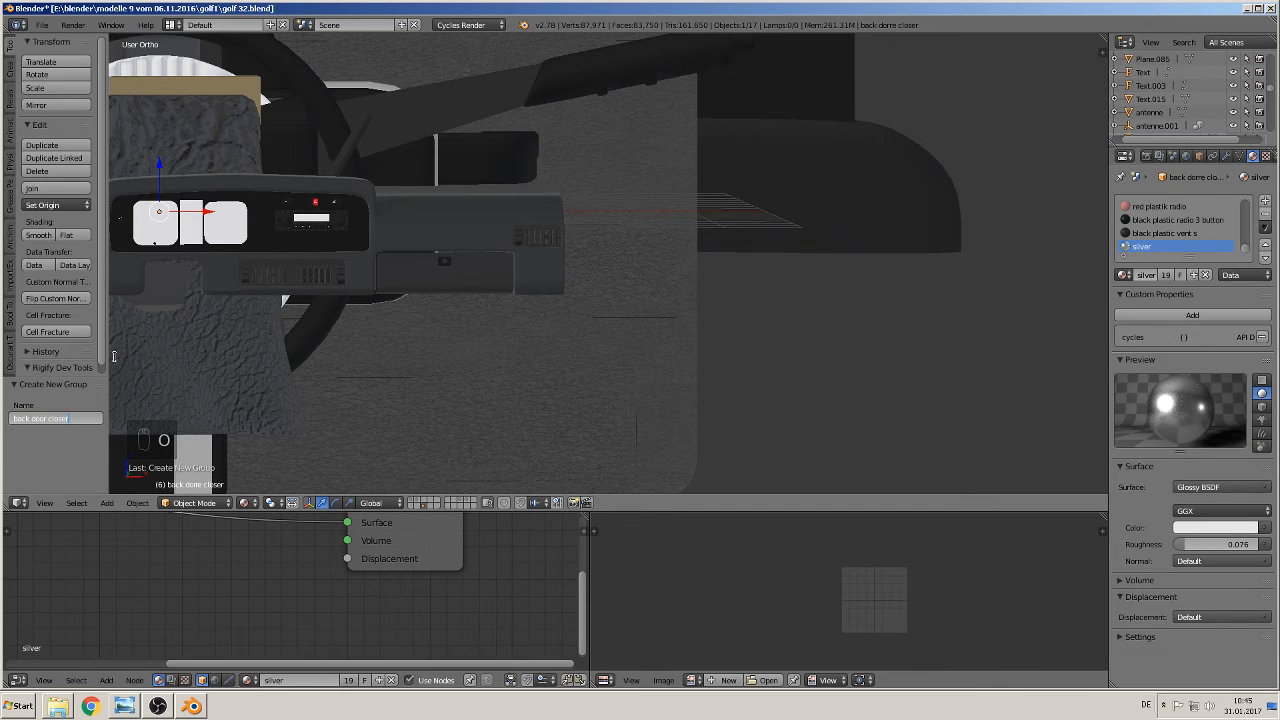
{"action": "key", "text": "Return"}
Select all the interior objects on this layer and create a new group from them
{"action": "scroll", "coordinate": [512, 268], "scroll_direction": "down", "scroll_amount": 5}
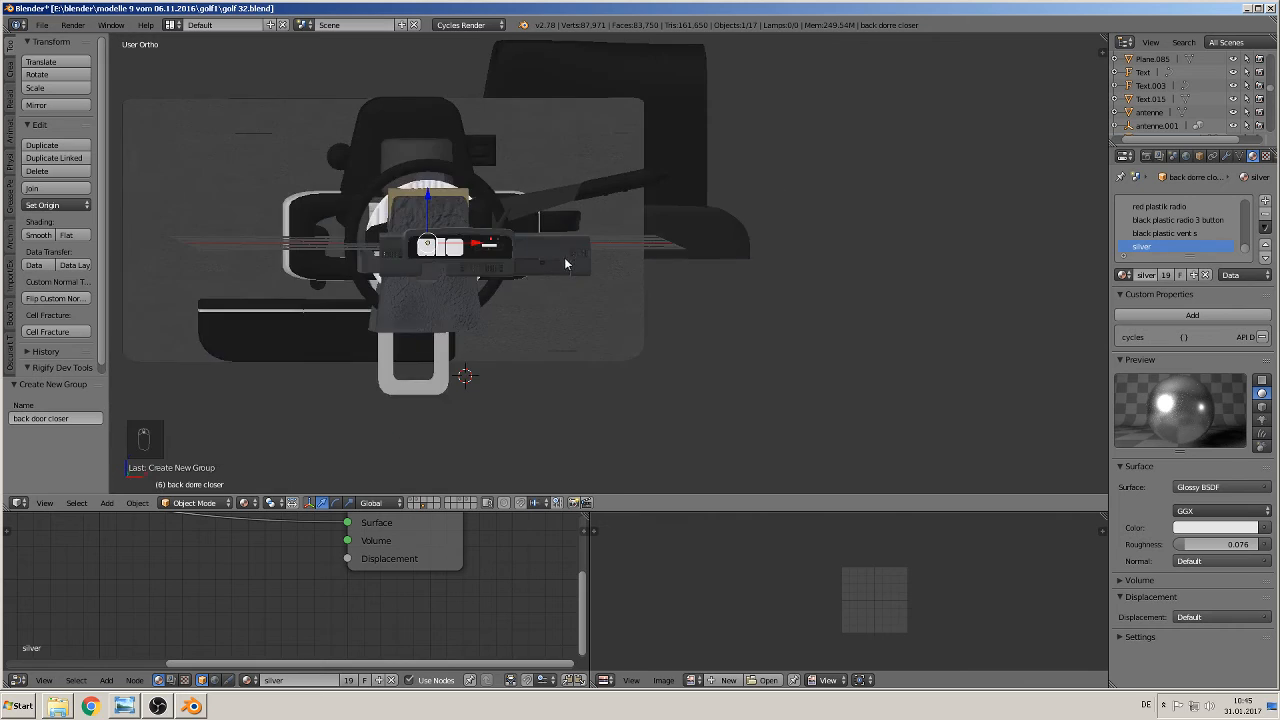
{"action": "scroll", "coordinate": [570, 268], "scroll_direction": "down", "scroll_amount": 2}
{"action": "key", "text": "a"}
{"action": "key", "text": "a"}
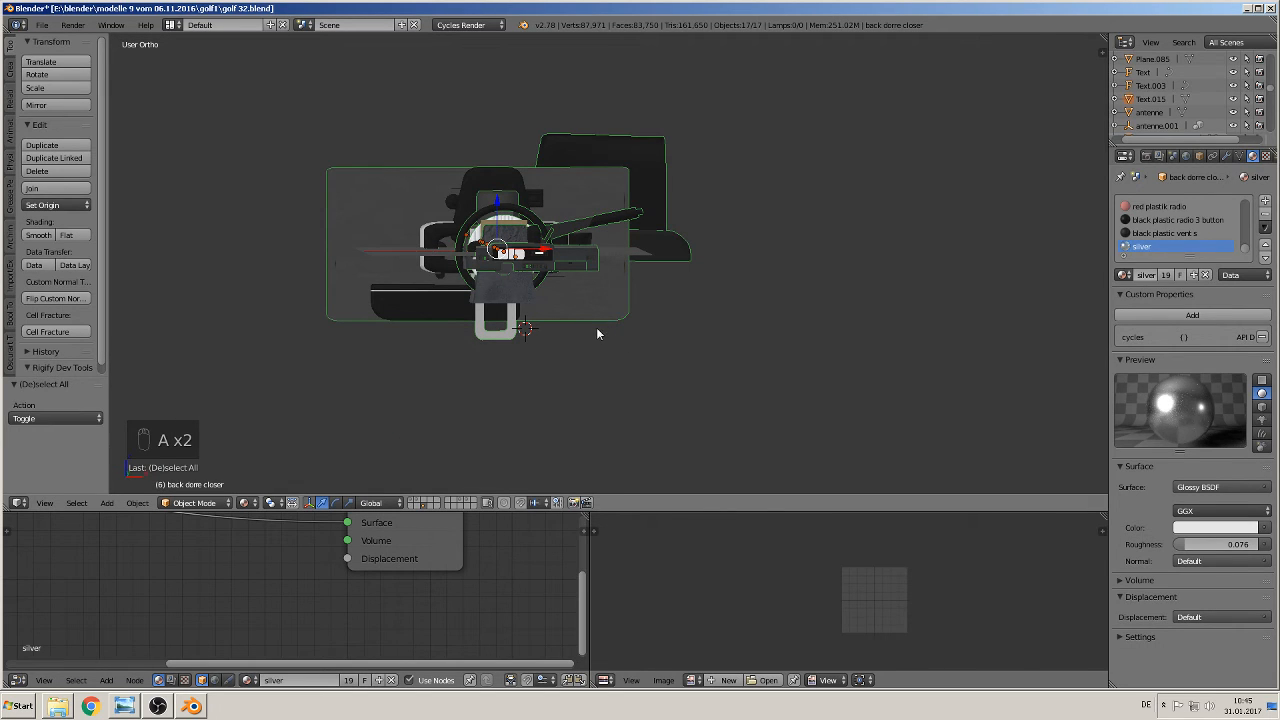
{"action": "key", "text": "ctrl+g"}
{"action": "key", "text": "ctrl+g"}
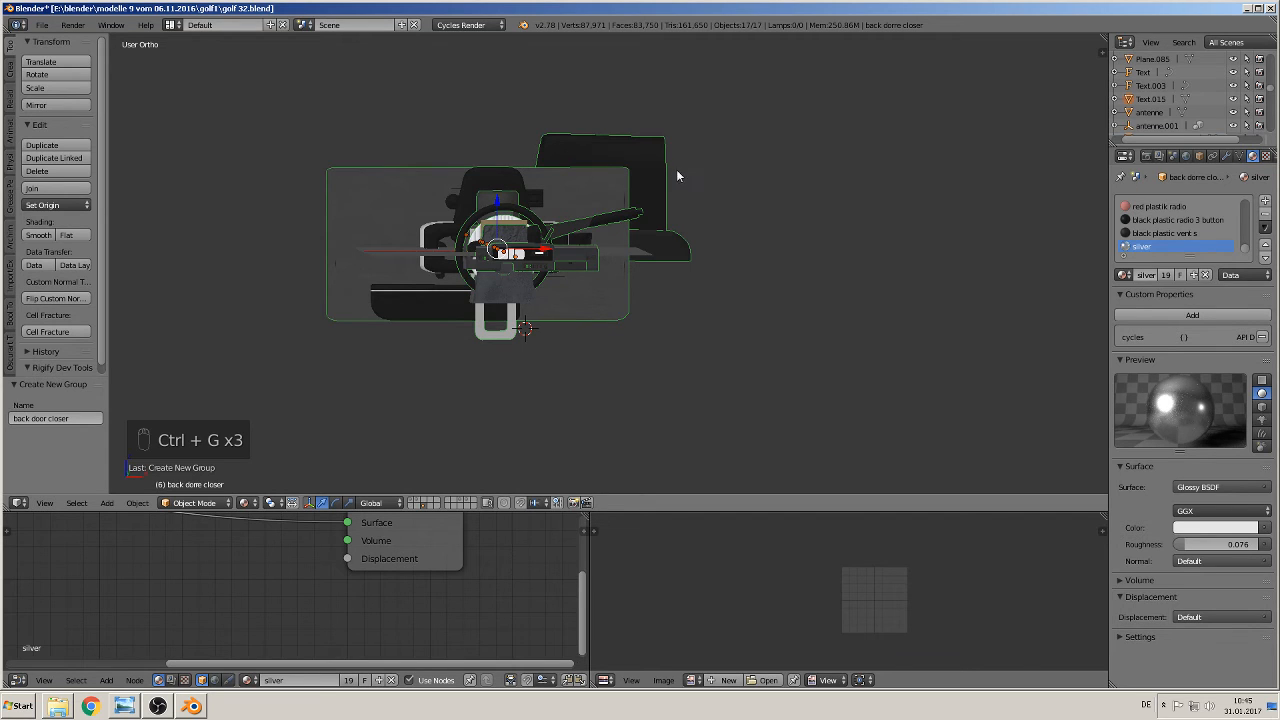
Select all the spread-out interior objects, clear their locations to stack them at the origin, and deselect everything
{"action": "right_click", "coordinate": [648, 163]}
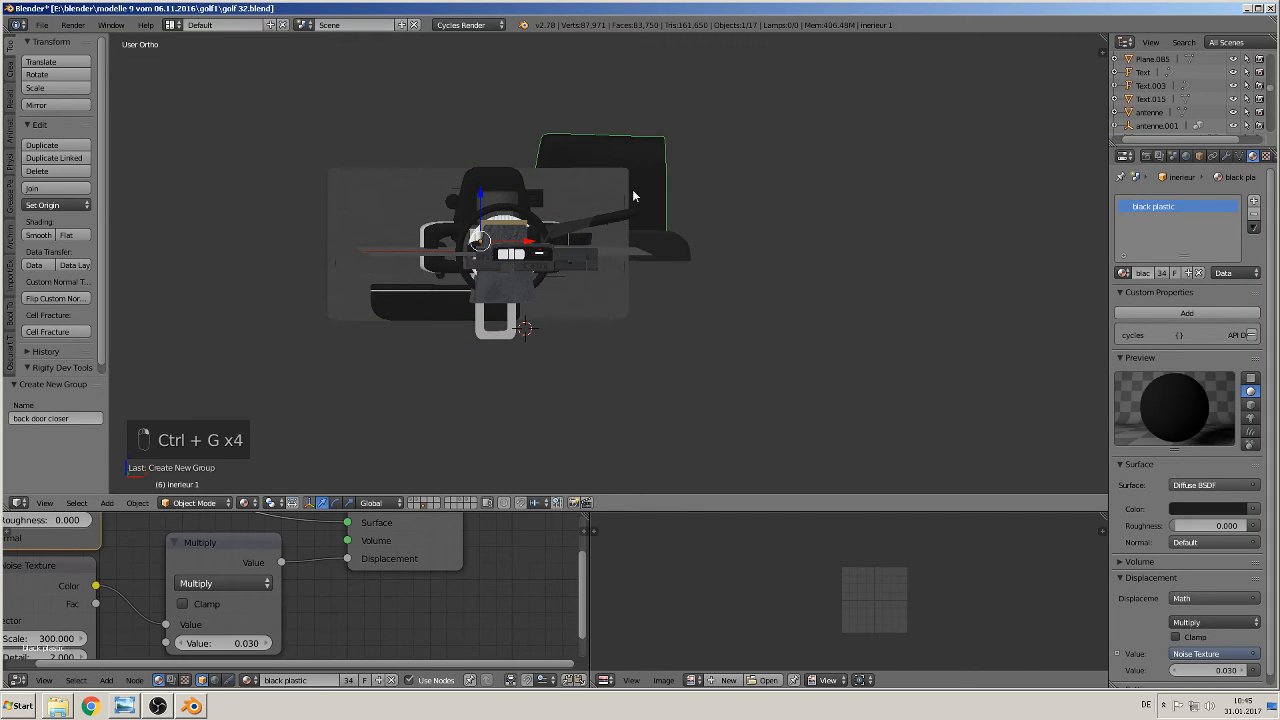
{"action": "middle_click_drag", "start_coordinate": [613, 240], "coordinate": [535, 289]}
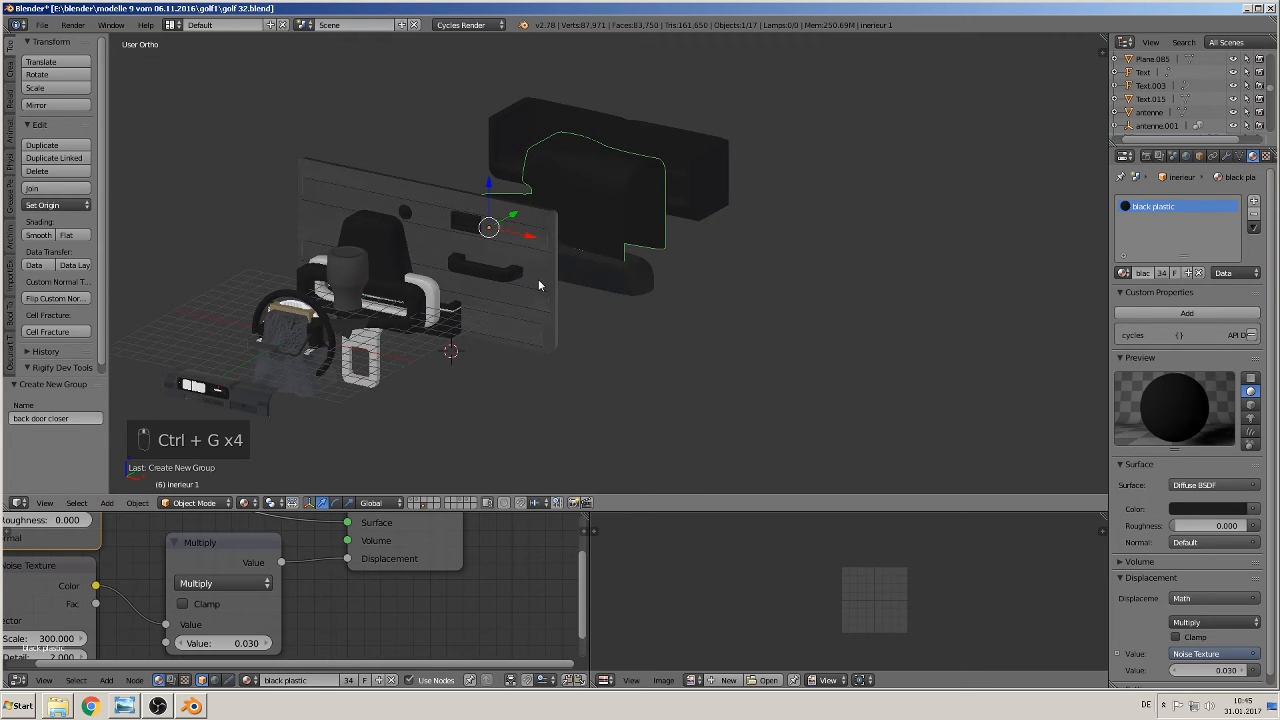
{"action": "key", "text": "a"}
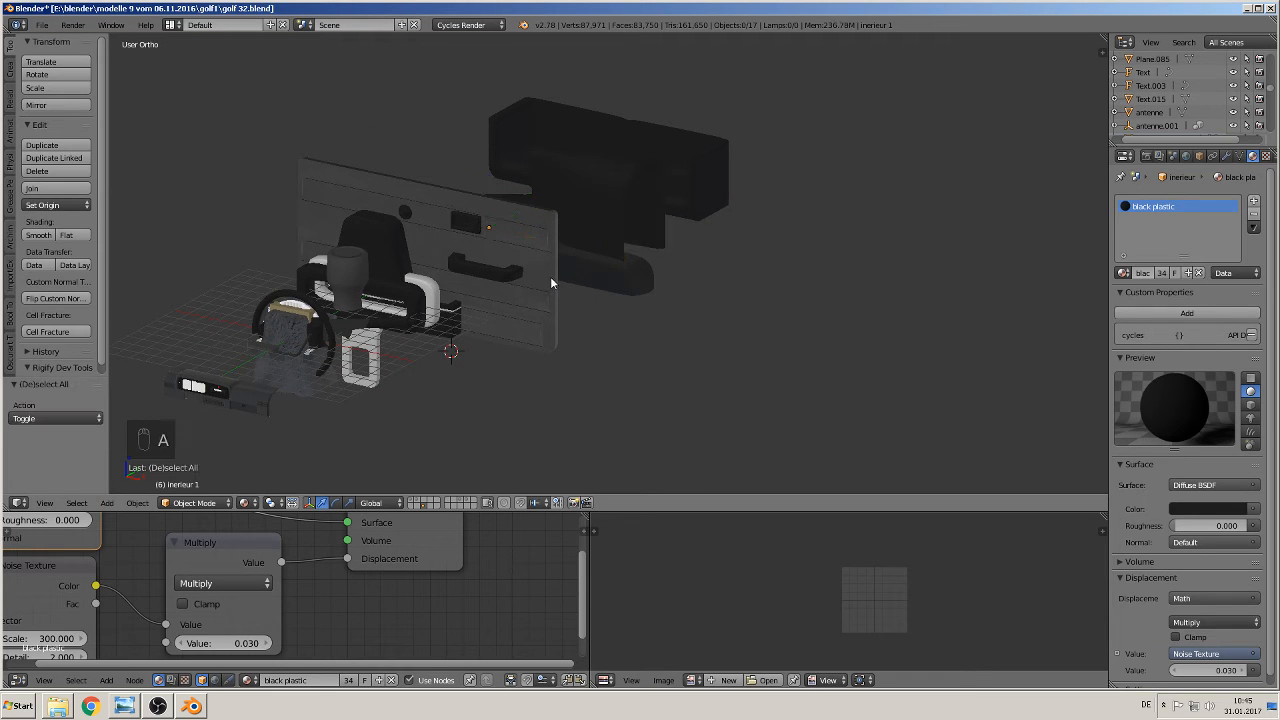
{"action": "key", "text": "a"}
{"action": "key", "text": "alt+g"}
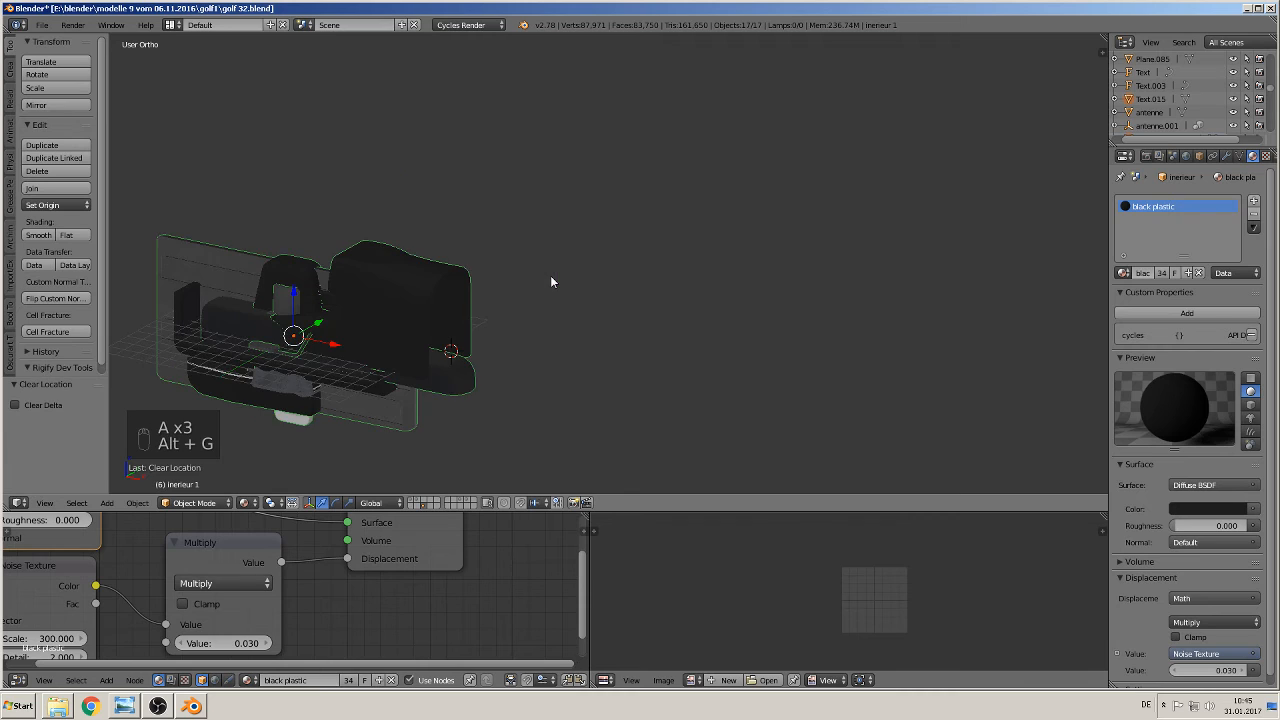
{"action": "key", "text": "a"}
Display only the first layer with the exploded car and set its viewport shading to Solid
{"action": "middle_click_drag", "start_coordinate": [479, 323], "coordinate": [526, 320]}
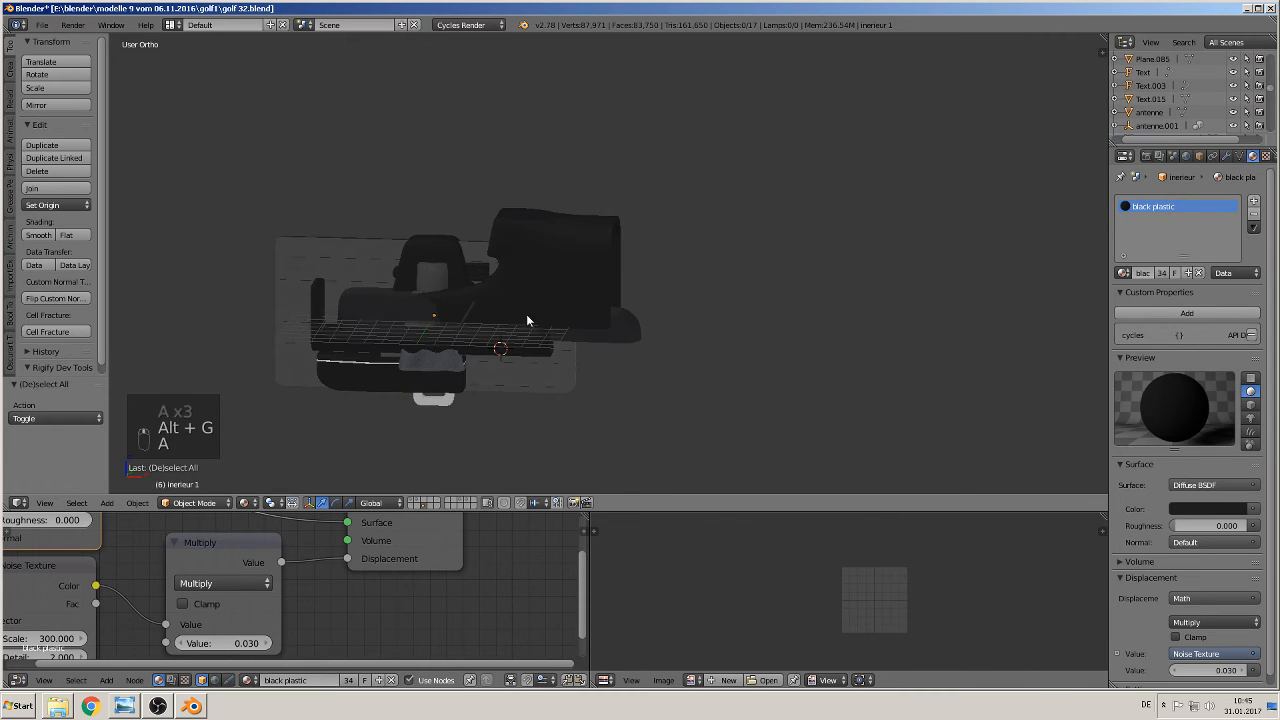
{"action": "left_click", "coordinate": [413, 501]}
{"action": "left_click", "coordinate": [247, 503]}
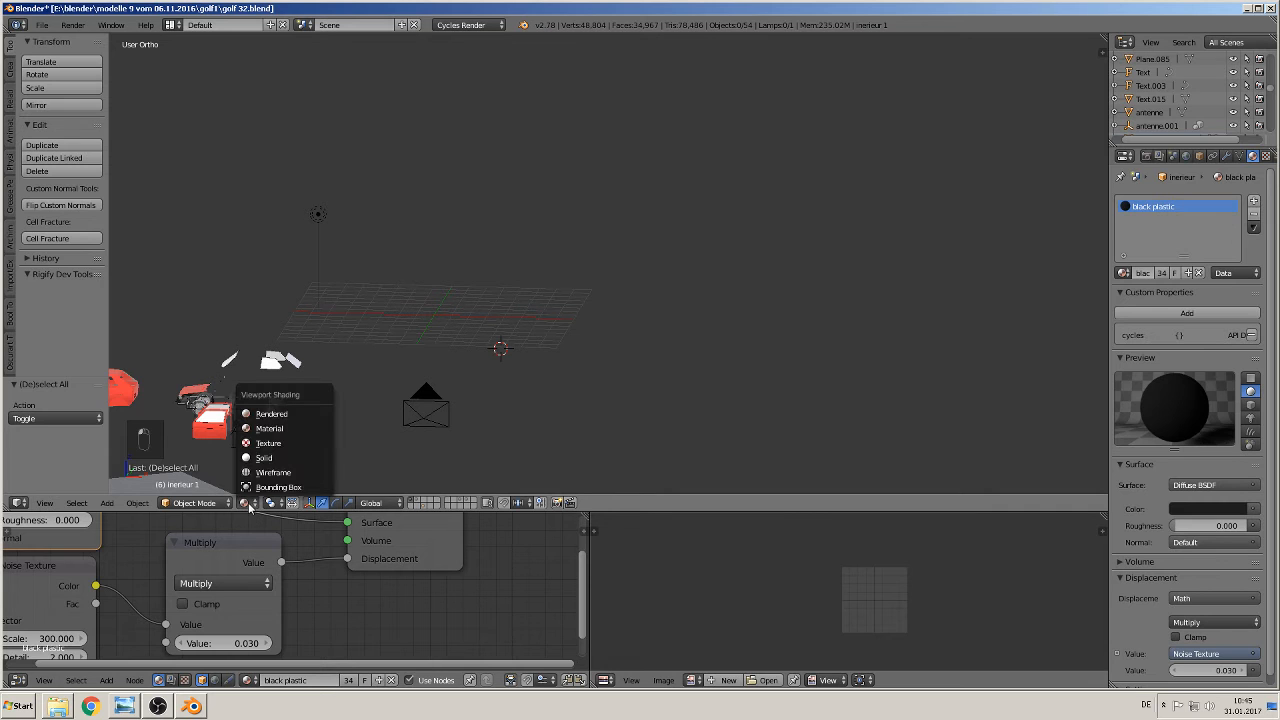
{"action": "left_click", "coordinate": [258, 458]}
{"action": "mouse_move", "coordinate": [256, 461]}
{"action": "middle_mouse_down"}
{"action": "mouse_move", "coordinate": [498, 317]}
{"action": "mouse_move", "coordinate": [706, 301]}
{"action": "mouse_move", "coordinate": [708, 266]}
{"action": "middle_mouse_up"}
{"action": "middle_click_drag", "start_coordinate": [736, 308], "coordinate": [640, 258], "text": "shift"}
{"action": "scroll", "coordinate": [640, 258], "scroll_direction": "up", "scroll_amount": 5}
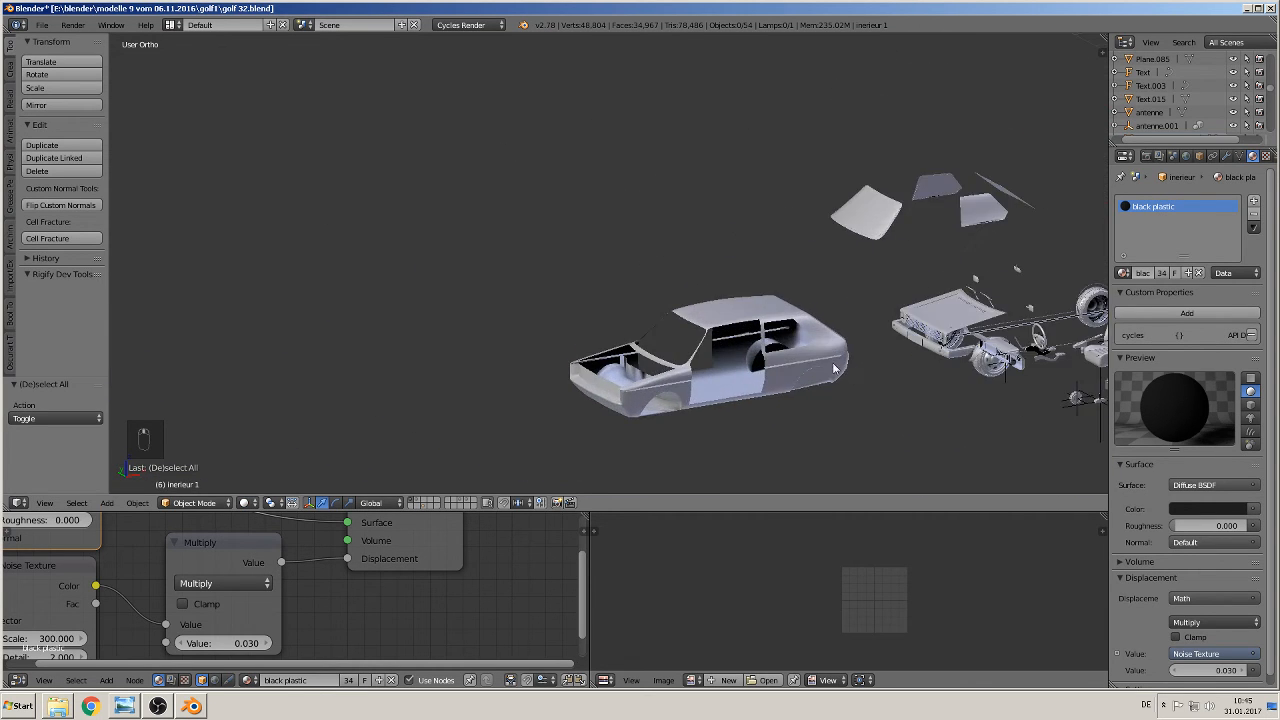
{"action": "middle_click_drag", "start_coordinate": [1075, 443], "coordinate": [832, 349], "text": "shift"}
{"action": "scroll", "coordinate": [832, 349], "scroll_direction": "up", "scroll_amount": 2}
{"action": "scroll", "coordinate": [832, 349], "scroll_direction": "up", "scroll_amount": 2}
Place the 3D cursor in the free space below the dashboard and add an instance of the group "back door closer" there
{"action": "left_click", "coordinate": [861, 316]}
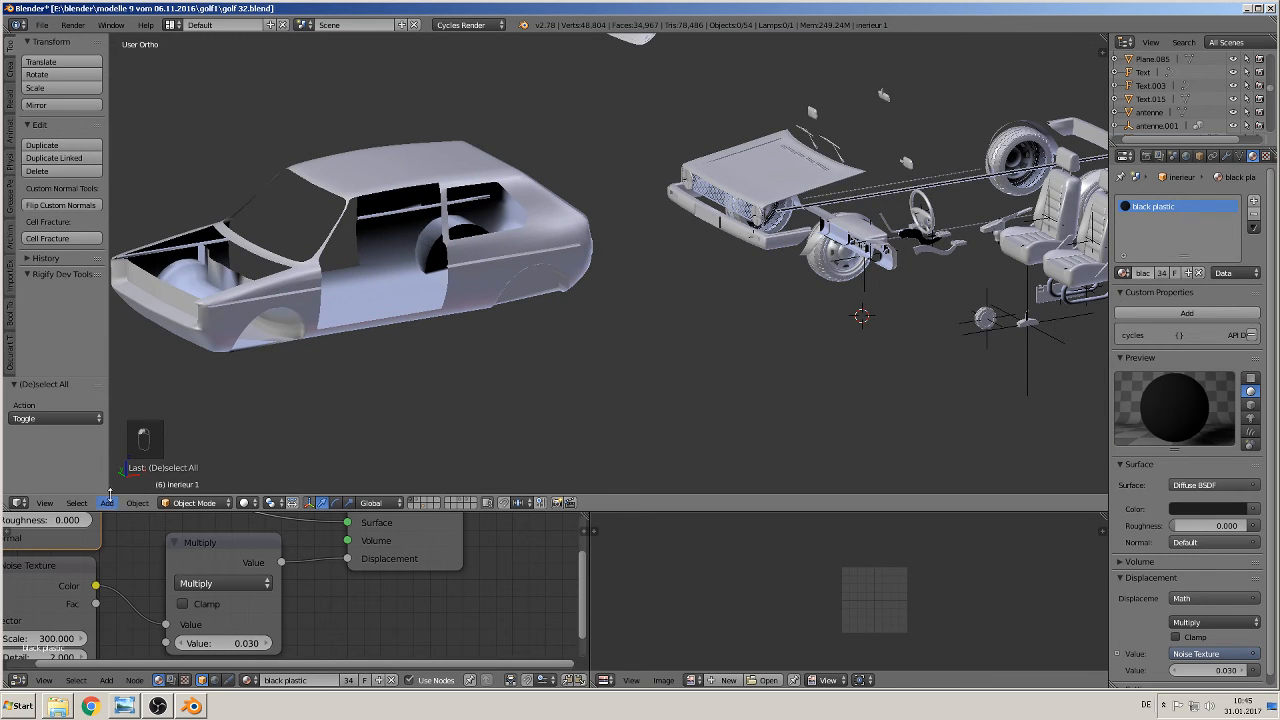
{"action": "left_click", "coordinate": [107, 503]}
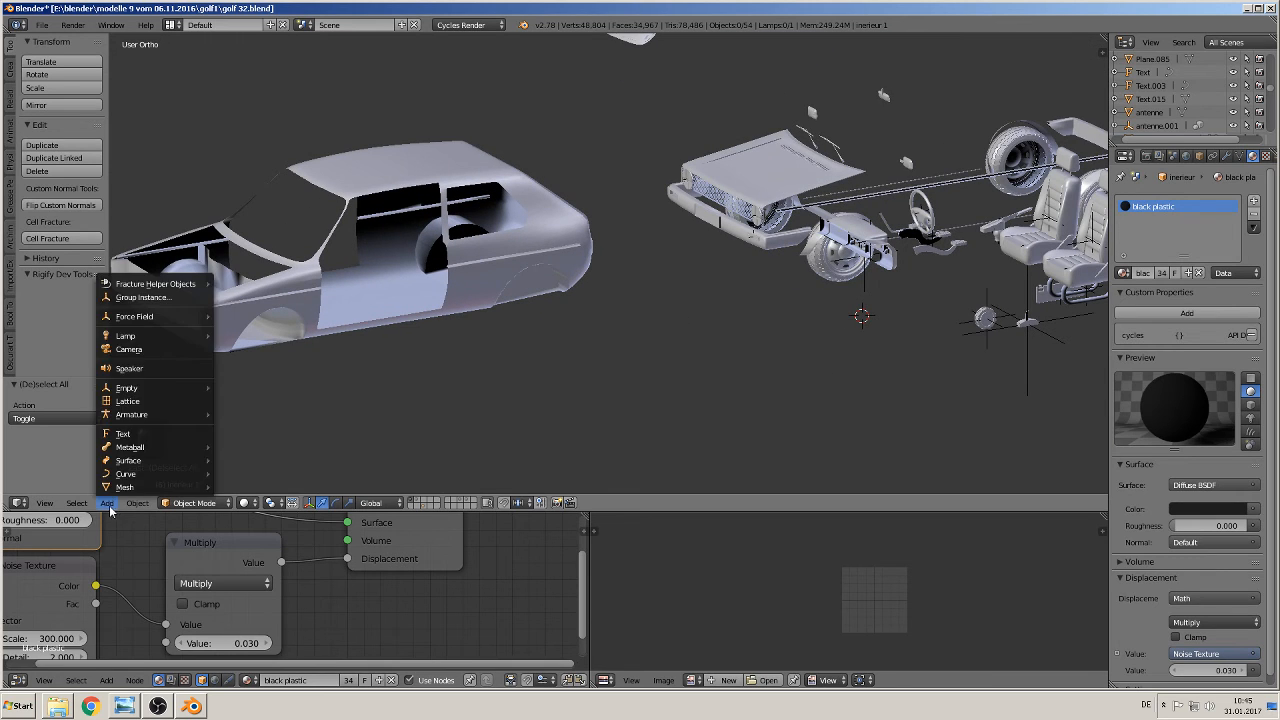
{"action": "left_click", "coordinate": [127, 298]}
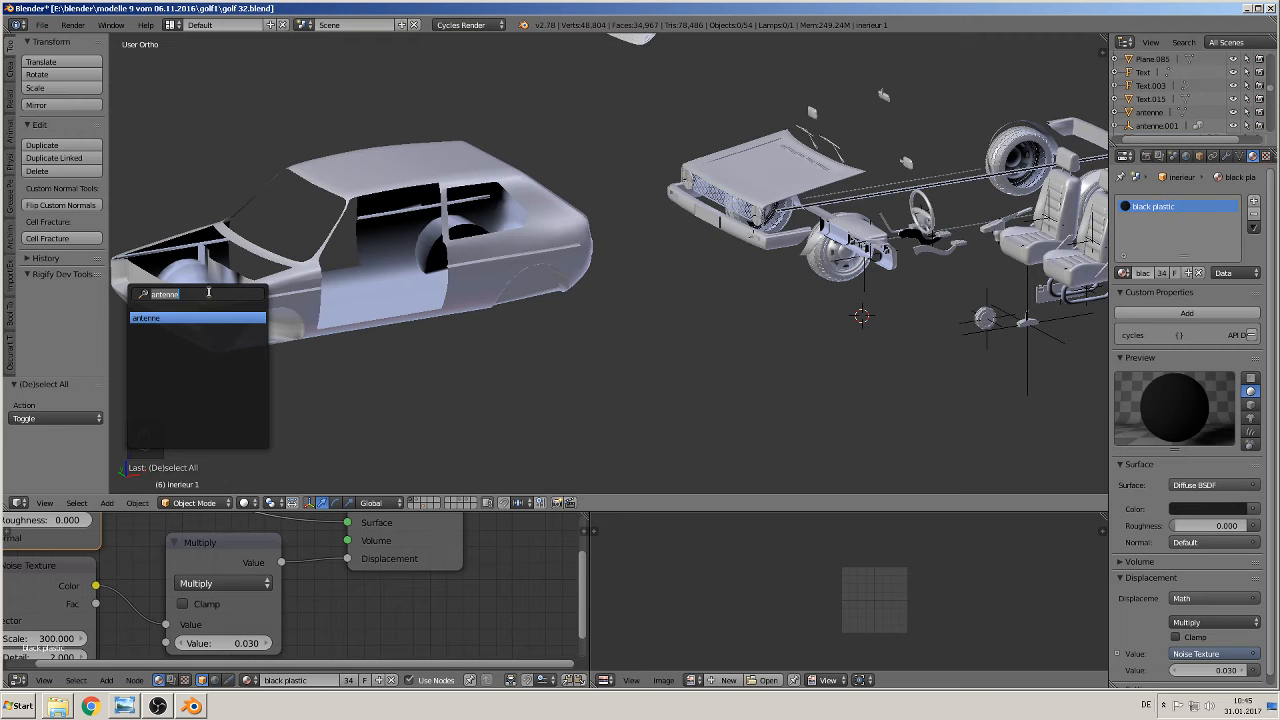
{"action": "key", "text": "BackSpace"}
{"action": "key", "text": "BackSpace"}
{"action": "left_click", "coordinate": [200, 330]}
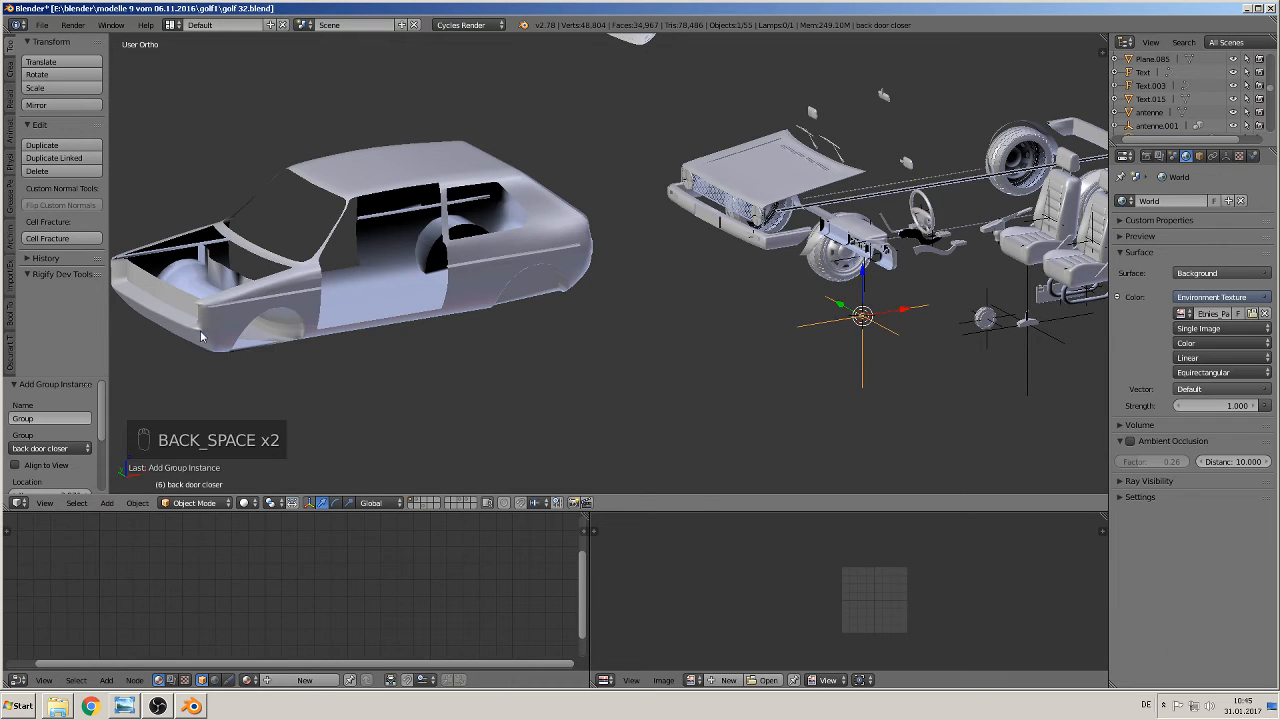
Shift the lock instance slightly along X and scale it up by a factor of 3.012
{"action": "scroll", "coordinate": [801, 375], "scroll_direction": "down", "scroll_amount": 2}
{"action": "scroll", "coordinate": [869, 361], "scroll_direction": "up", "scroll_amount": 3}
{"action": "left_click_drag", "start_coordinate": [948, 320], "coordinate": [990, 313]}
{"action": "key", "text": "s"}
{"action": "left_click", "coordinate": [110, 70]}
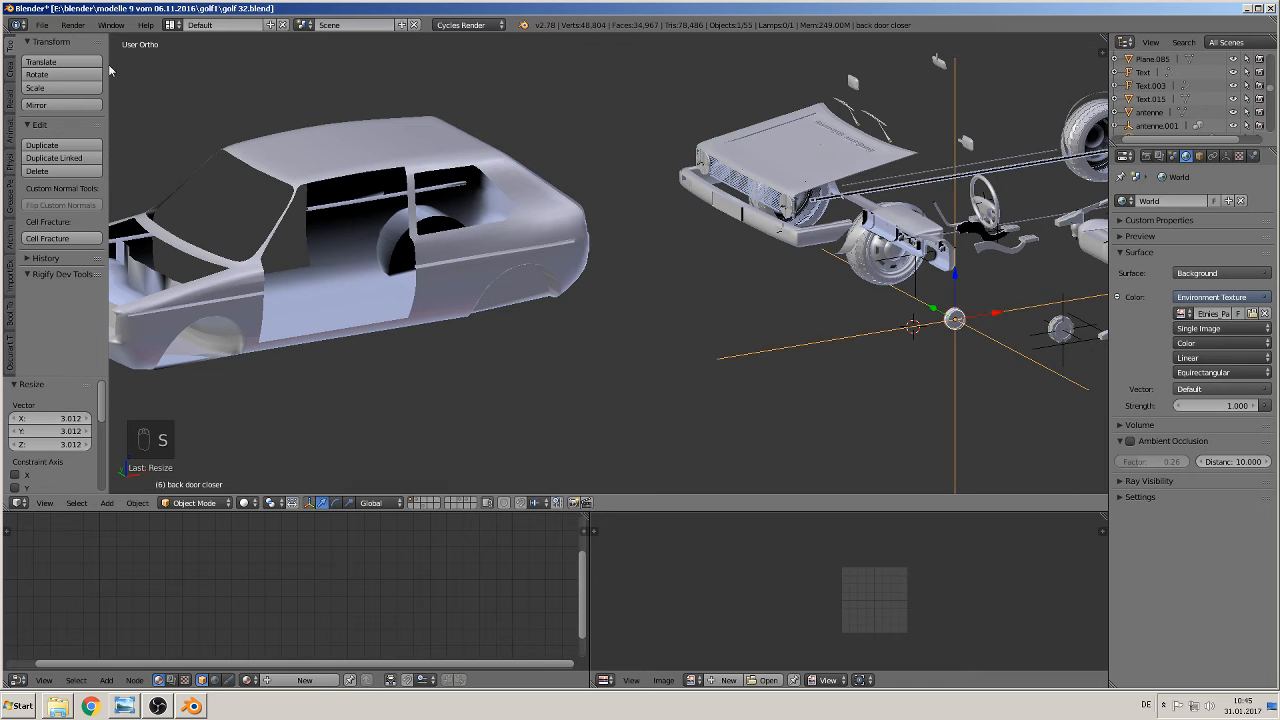
Move the lock instance along Y and by about -20.77 and -2.27 units along X to place it beside the exploded interior parts
{"action": "middle_click_drag", "start_coordinate": [1008, 158], "coordinate": [471, 226]}
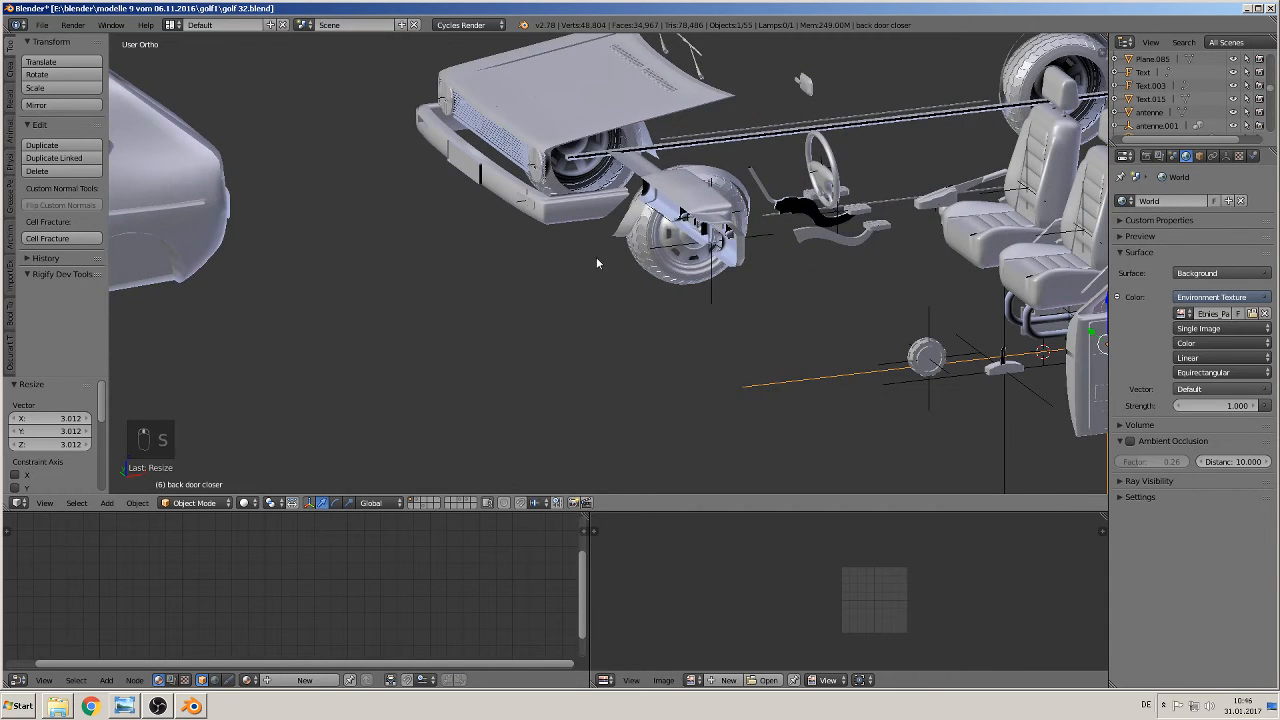
{"action": "middle_click_drag", "start_coordinate": [600, 263], "coordinate": [454, 209]}
{"action": "scroll", "coordinate": [600, 264], "scroll_direction": "down", "scroll_amount": 3}
{"action": "scroll", "coordinate": [453, 207], "scroll_direction": "down", "scroll_amount": 6}
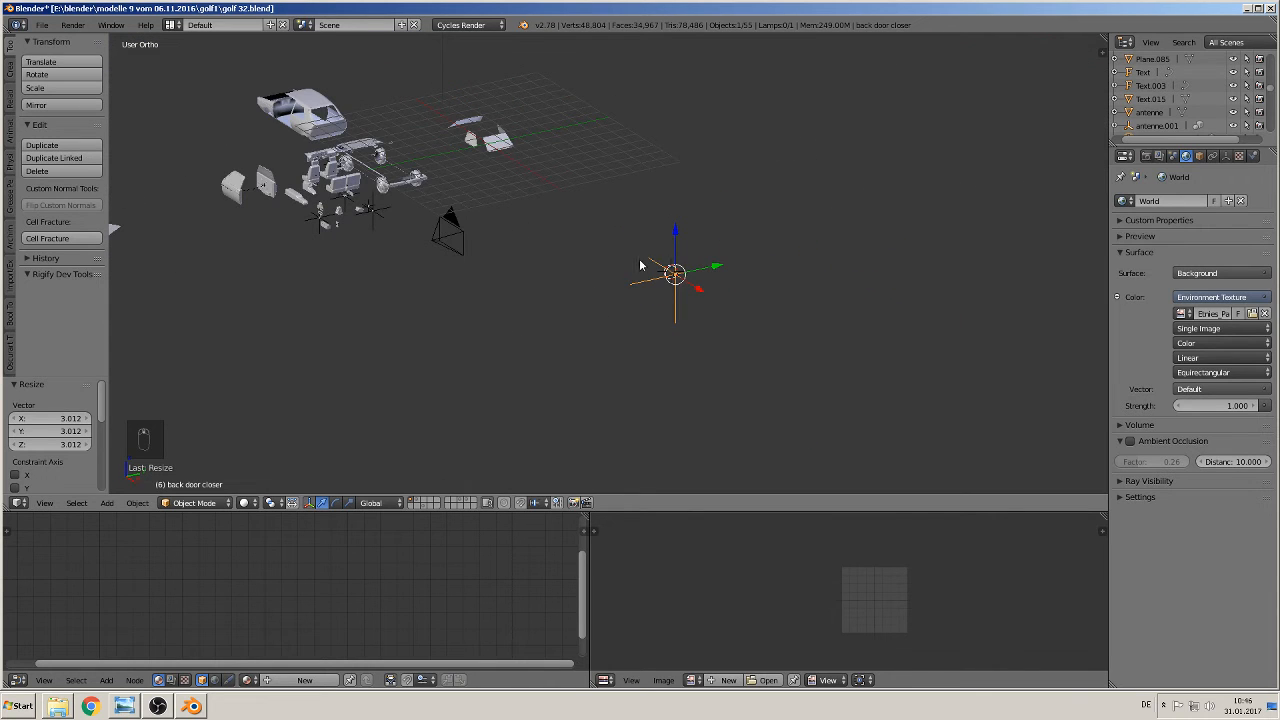
{"action": "left_click_drag", "start_coordinate": [705, 303], "coordinate": [517, 194]}
{"action": "middle_click_drag", "start_coordinate": [517, 194], "coordinate": [470, 214]}
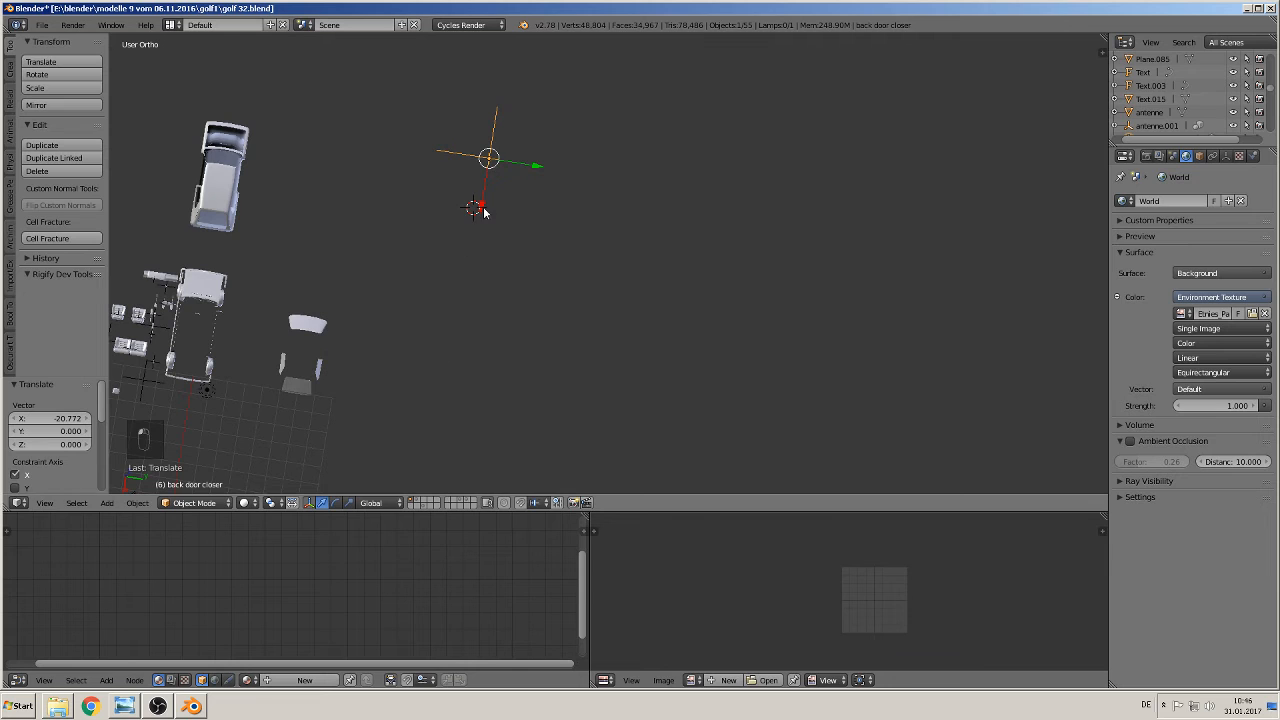
{"action": "left_click_drag", "start_coordinate": [480, 210], "coordinate": [162, 327]}
{"action": "left_click_drag", "start_coordinate": [117, 366], "coordinate": [122, 329]}
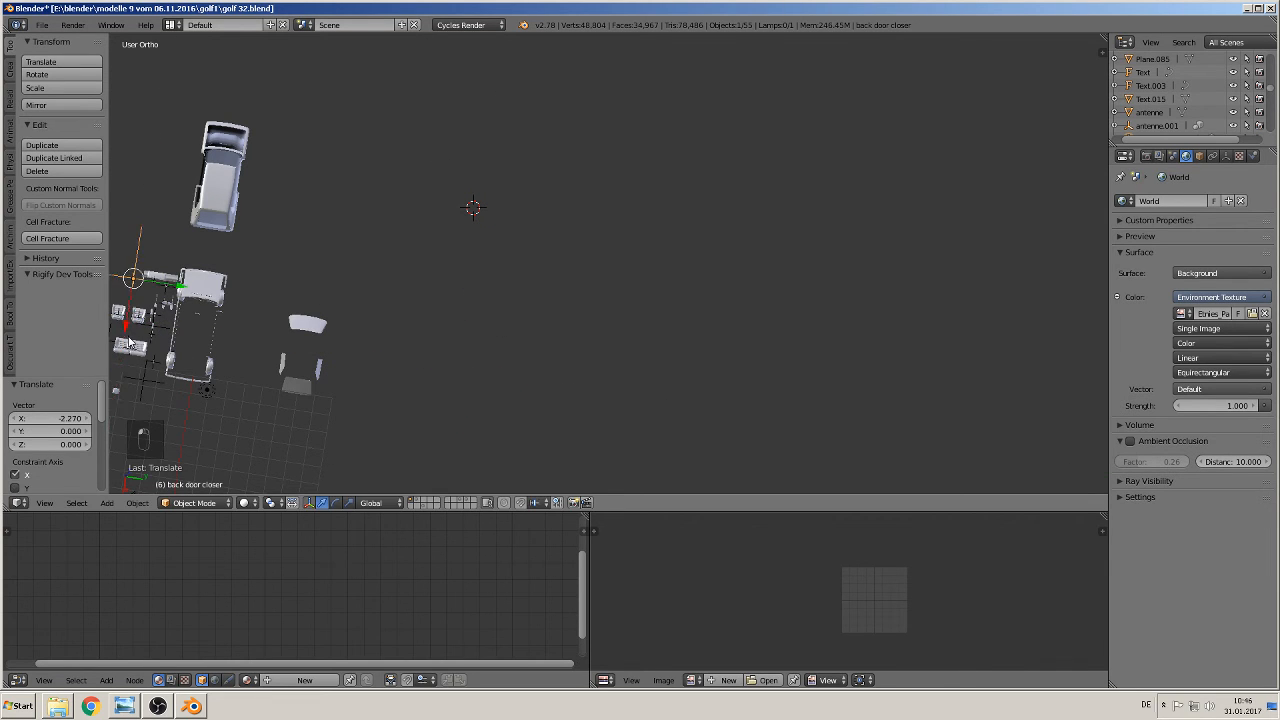
Raise the lock instance 7.276 units along Z to the exploded parts' level, and frame it to check its placement
{"action": "middle_click_drag", "start_coordinate": [124, 329], "coordinate": [337, 268]}
{"action": "left_click_drag", "start_coordinate": [303, 288], "coordinate": [325, 155]}
{"action": "middle_click_drag", "start_coordinate": [332, 165], "coordinate": [542, 234]}
{"action": "scroll", "coordinate": [335, 166], "scroll_direction": "up", "scroll_amount": 2}
{"action": "scroll", "coordinate": [417, 246], "scroll_direction": "up", "scroll_amount": 3}
{"action": "key", "text": "KP_Decimal"}
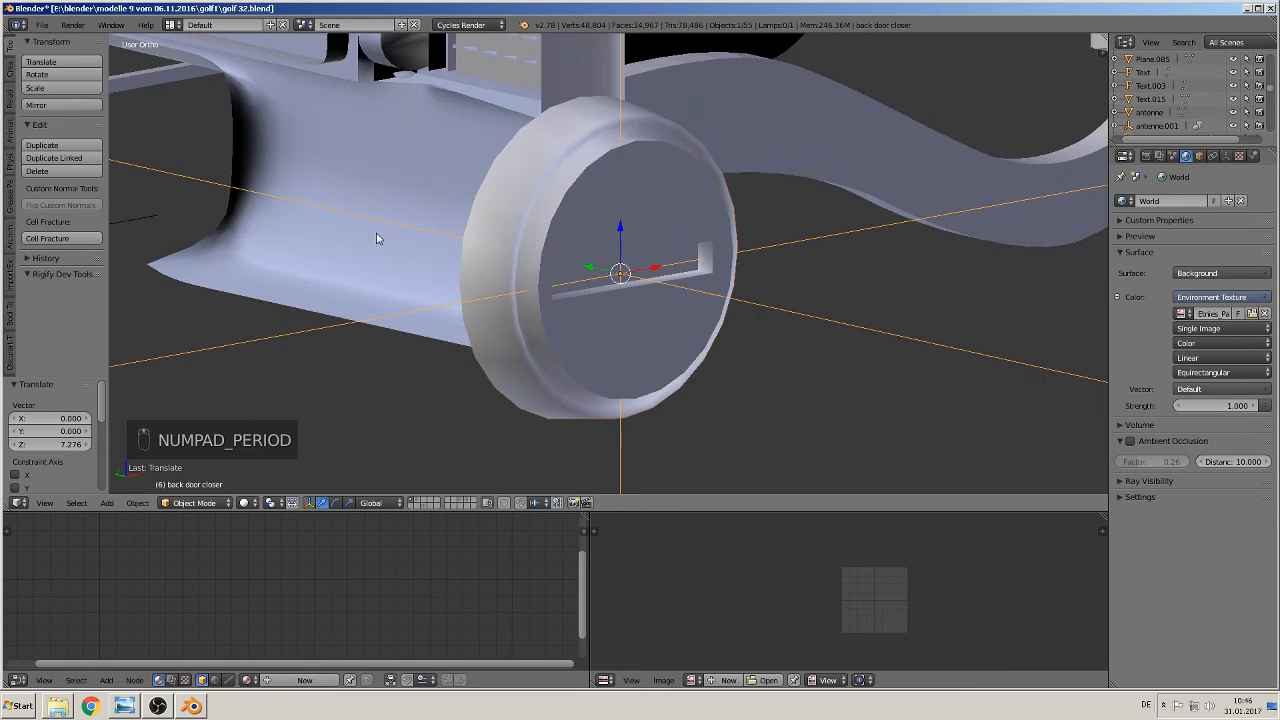
{"action": "scroll", "coordinate": [397, 248], "scroll_direction": "down", "scroll_amount": 10}
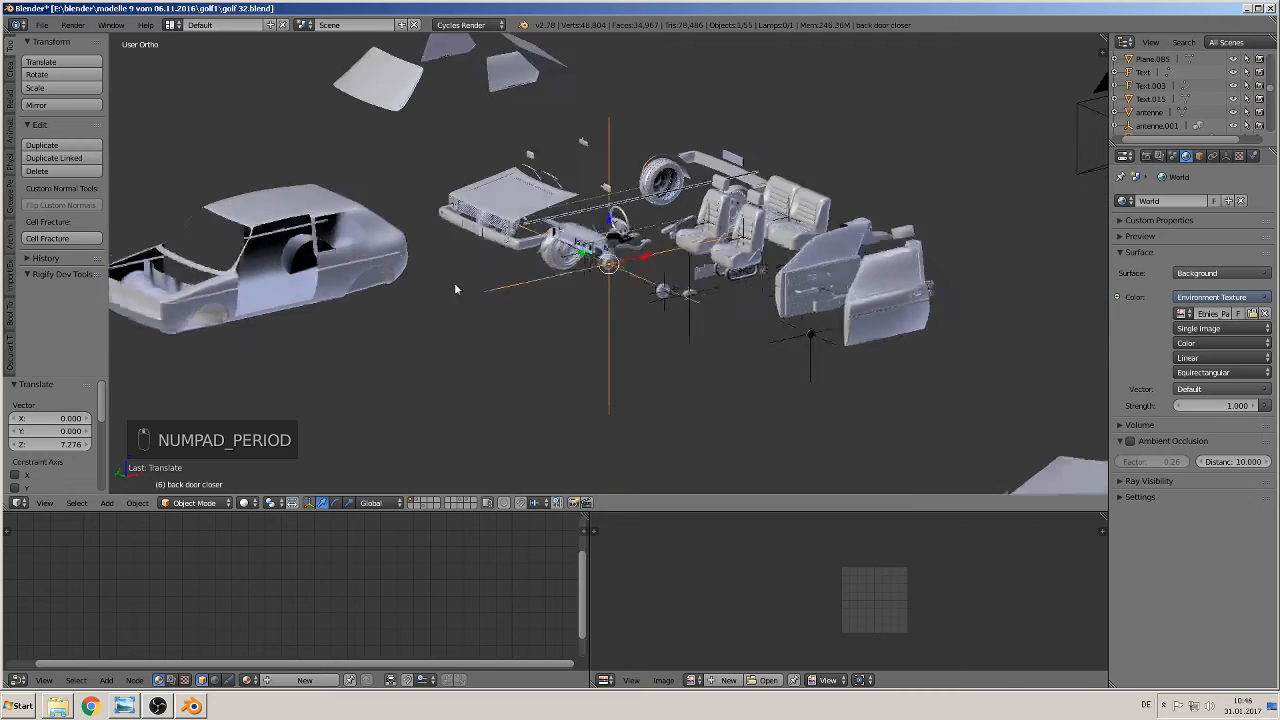
Deselect all objects and save the current file golf 32.blend
{"action": "middle_click_drag", "start_coordinate": [371, 297], "coordinate": [400, 287]}
{"action": "key", "text": "Tab"}
{"action": "key", "text": "a"}
{"action": "key", "text": "a"}
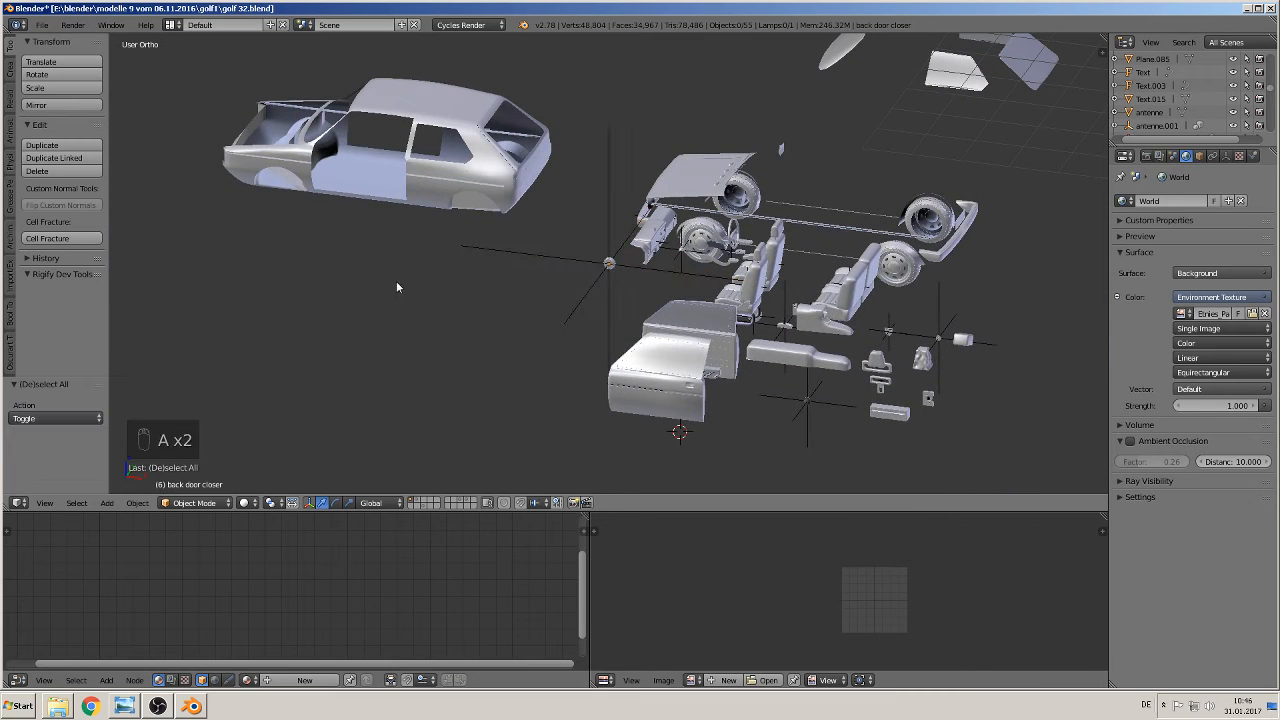
{"action": "left_click", "coordinate": [42, 24]}
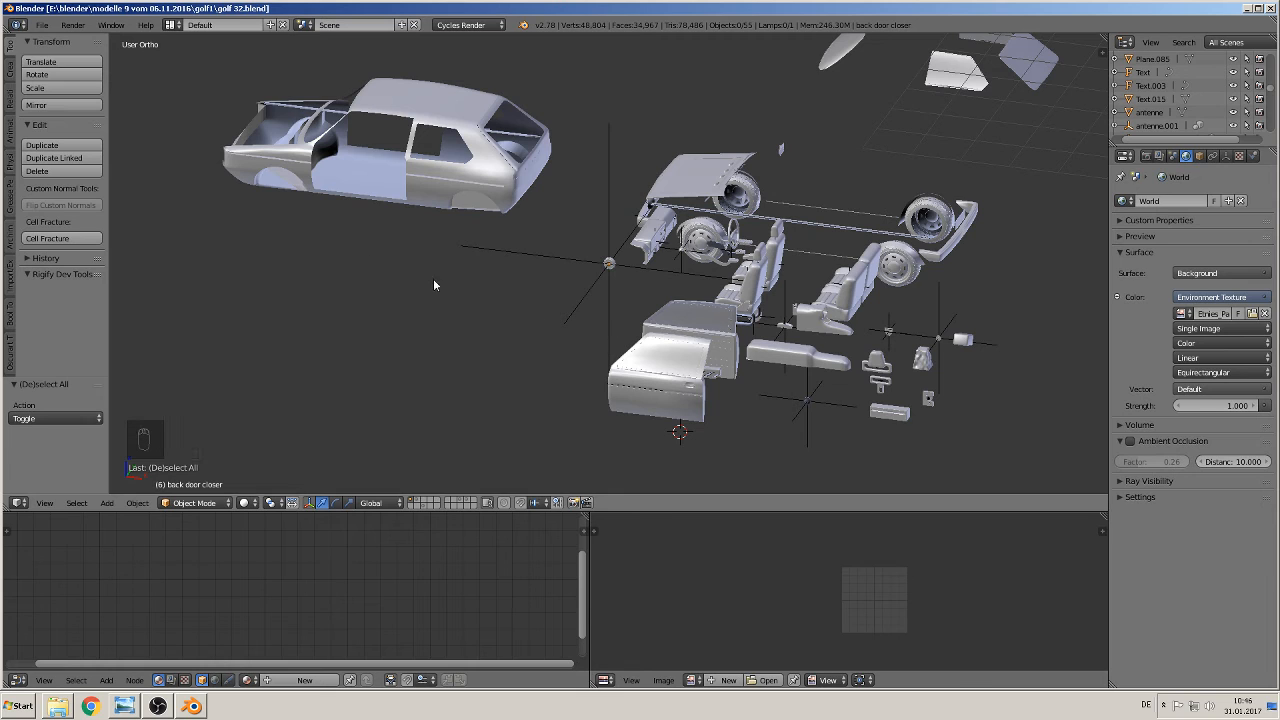
{"action": "left_click", "coordinate": [42, 24]}
Show the layer with the reference photo planes in front view and select the "10y2pnr" plane
{"action": "left_click", "coordinate": [464, 504]}
{"action": "scroll", "coordinate": [607, 352], "scroll_direction": "down", "scroll_amount": 3}
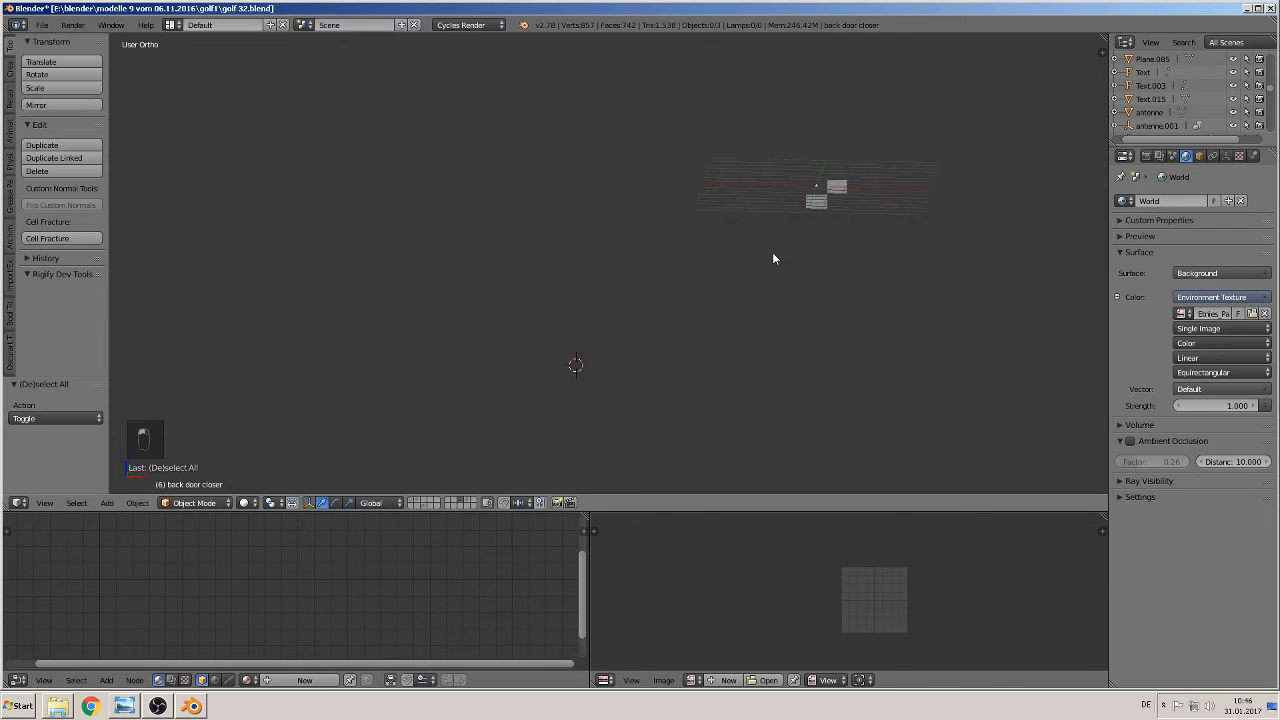
{"action": "middle_click_drag", "start_coordinate": [772, 253], "coordinate": [778, 243]}
{"action": "right_click", "coordinate": [818, 208]}
{"action": "key", "text": "KP_1"}
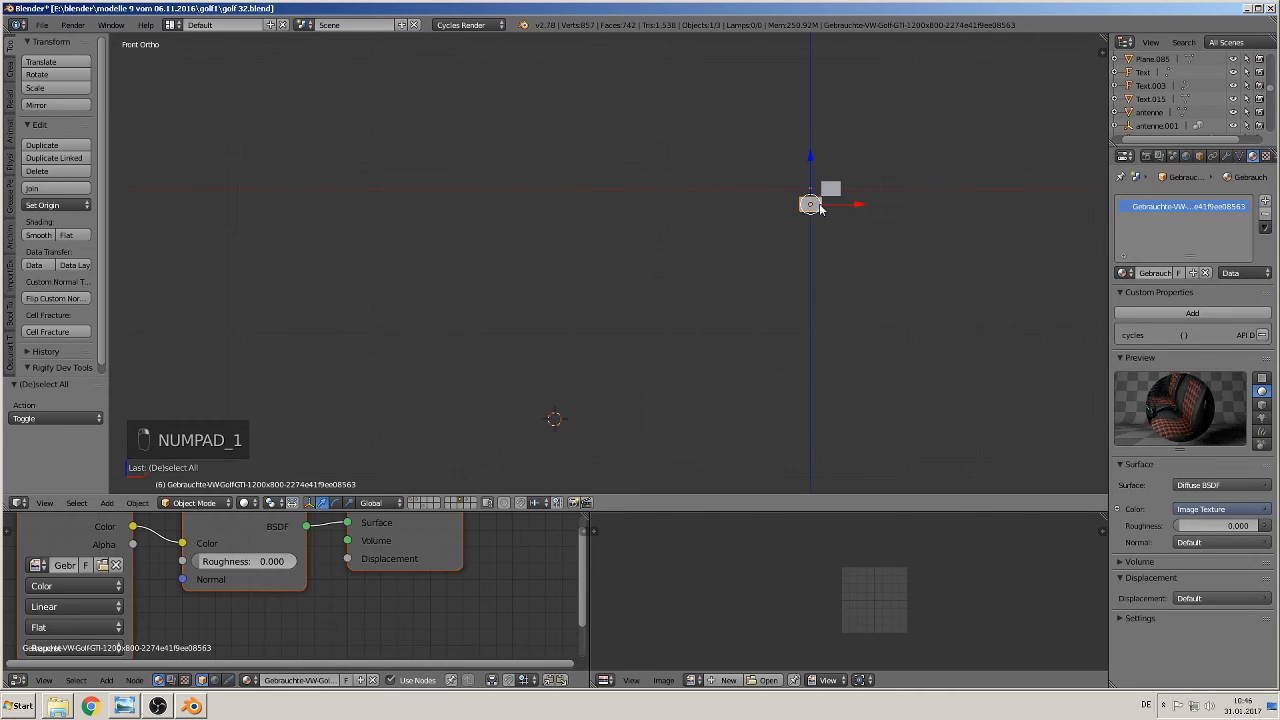
{"action": "key", "text": "KP_Decimal"}
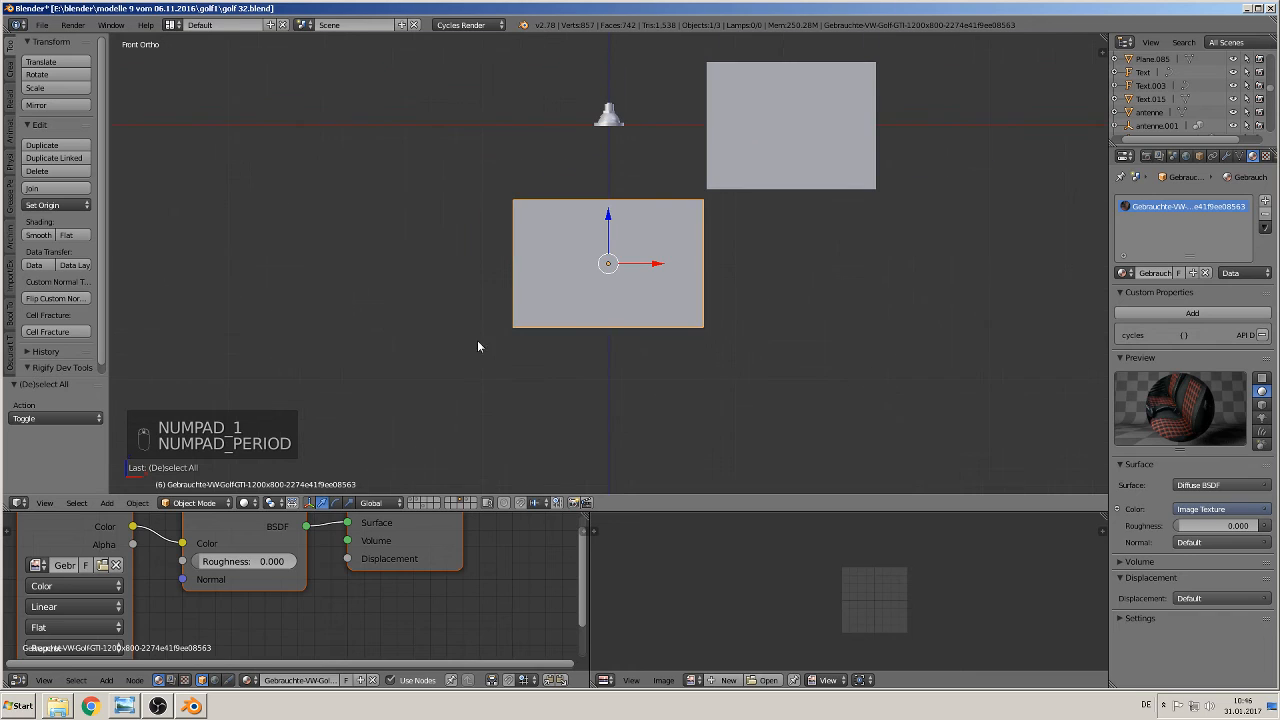
{"action": "right_click", "coordinate": [750, 158]}
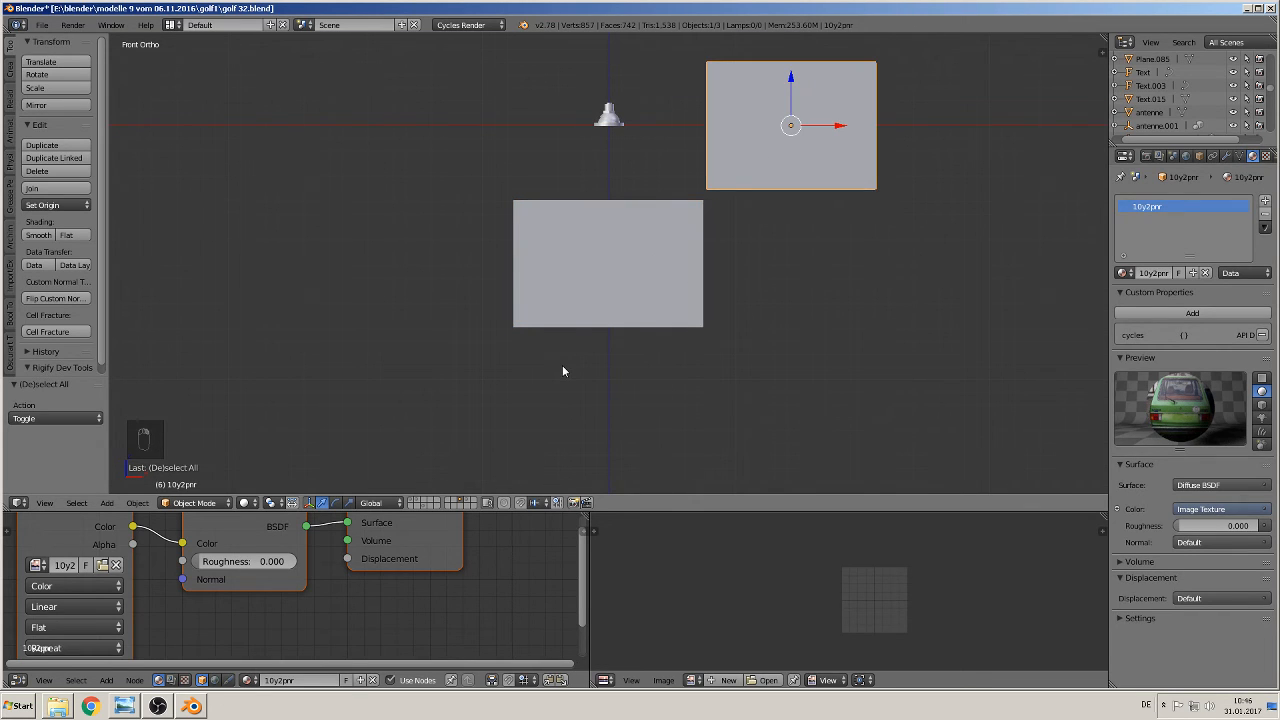
{"action": "middle_click_drag", "start_coordinate": [806, 235], "coordinate": [566, 359], "text": "shift"}
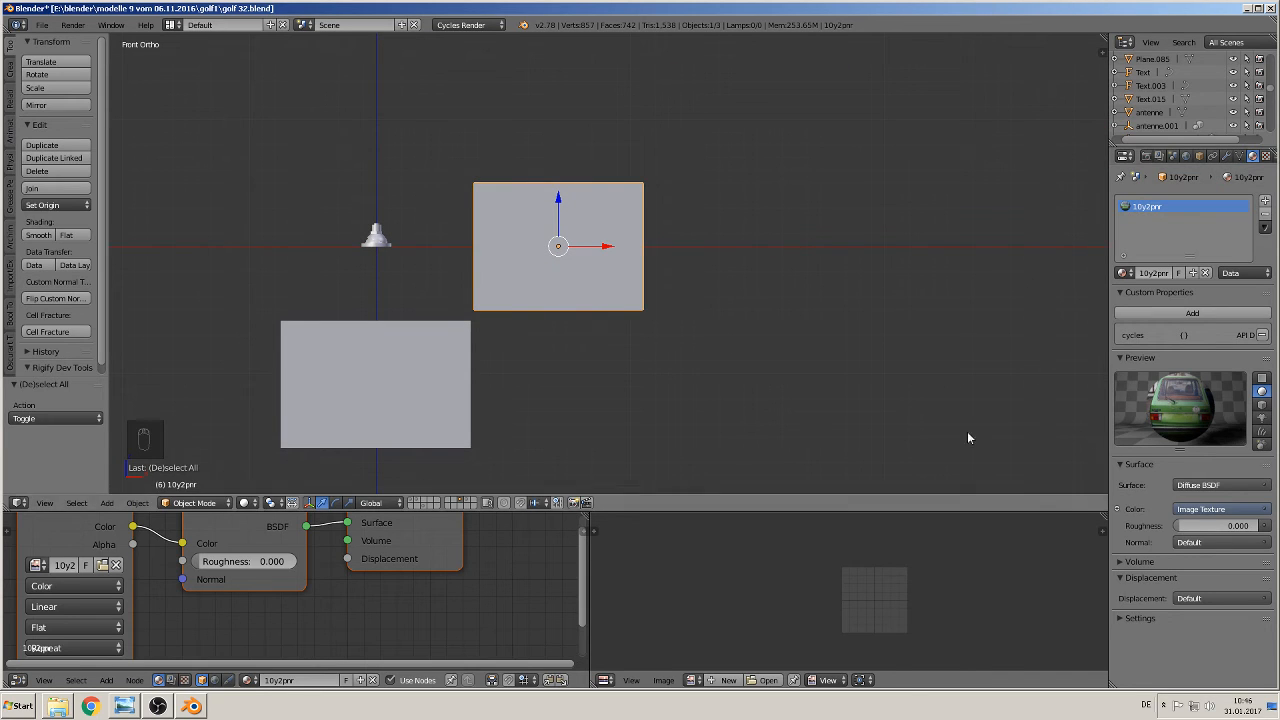
Display the reference planes in Material shading and examine the rear window wiper in the green Golf photo
{"action": "left_click", "coordinate": [247, 502]}
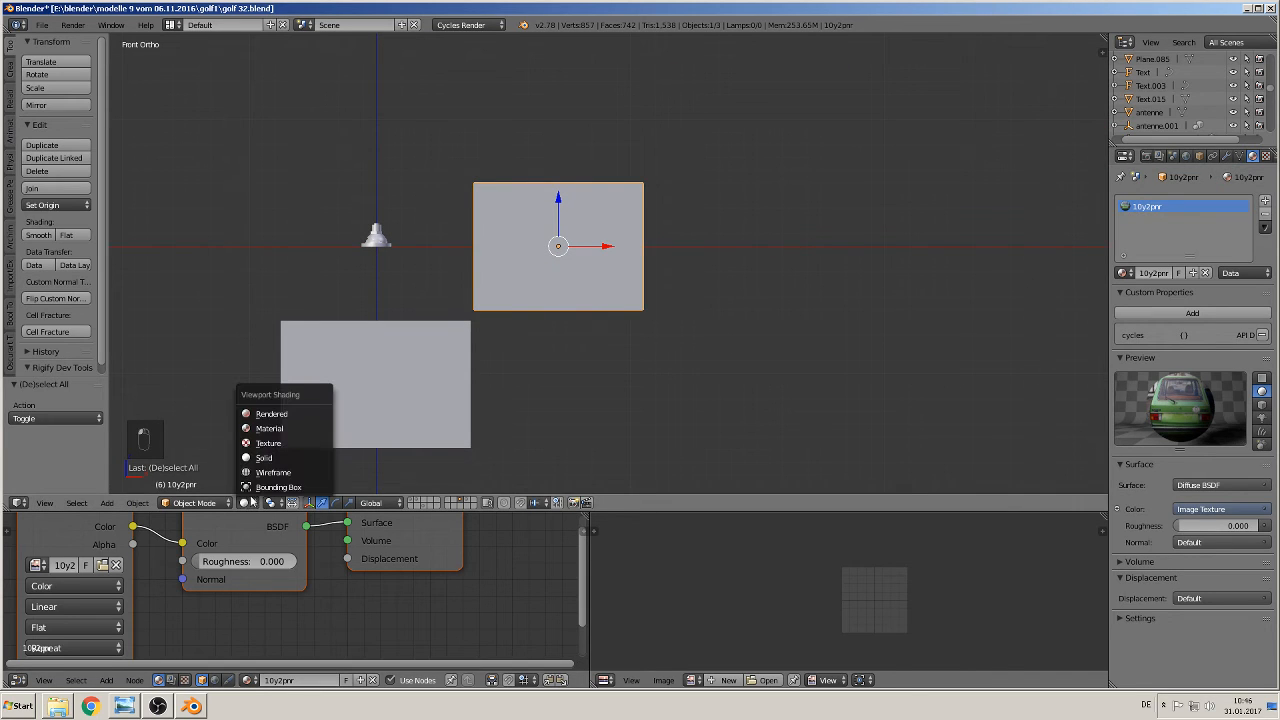
{"action": "left_click", "coordinate": [272, 428]}
{"action": "scroll", "coordinate": [614, 268], "scroll_direction": "up", "scroll_amount": 7}
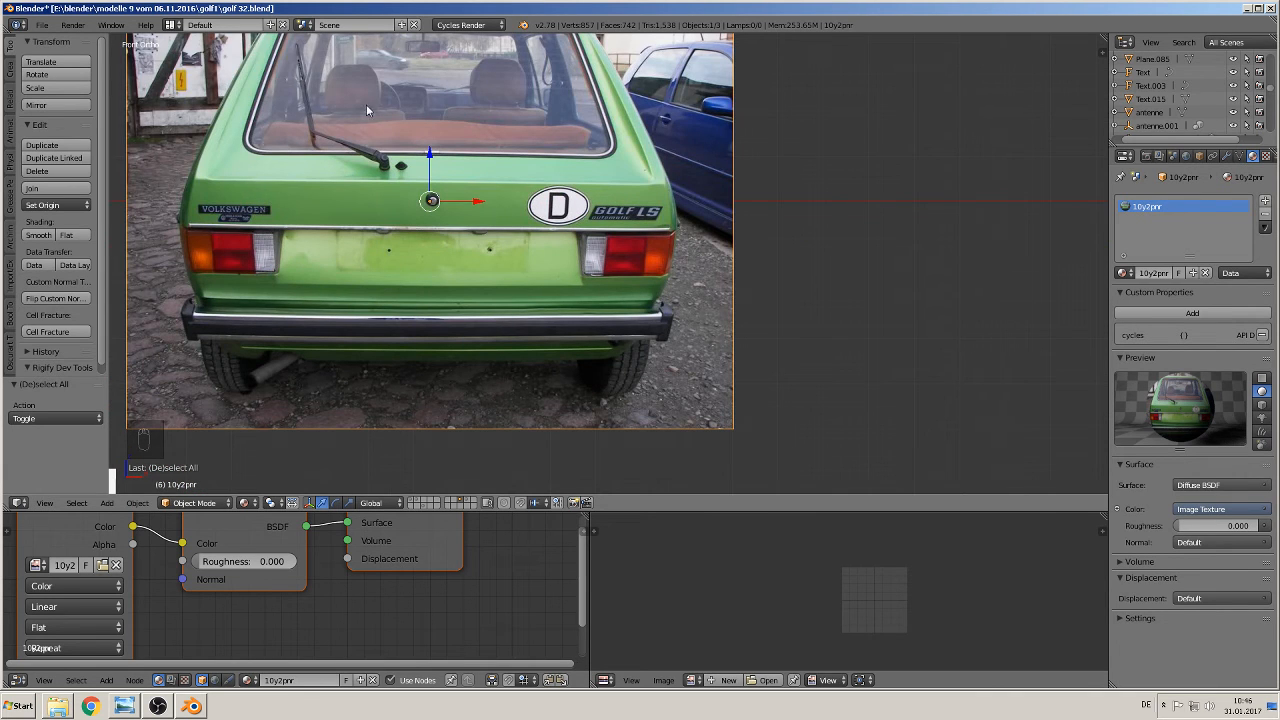
{"action": "scroll", "coordinate": [421, 250], "scroll_direction": "down", "scroll_amount": 6}
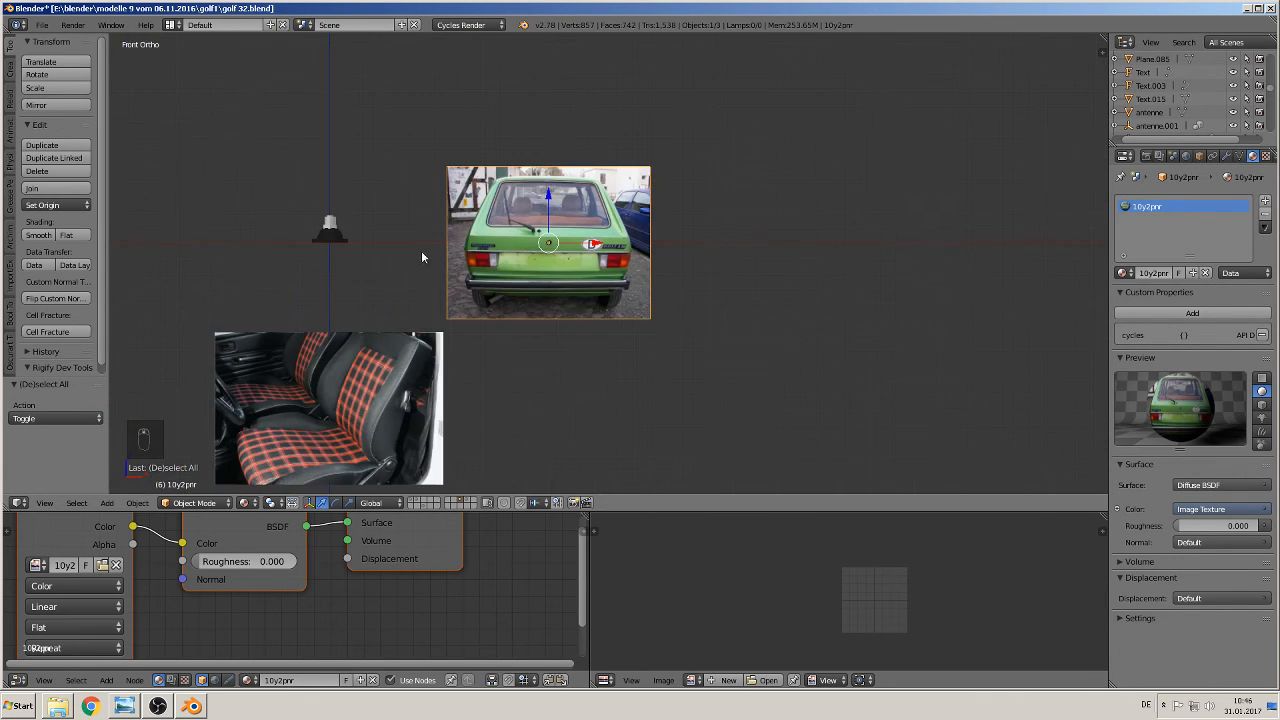
Return to the layer with the exploded car and set the viewport shading back to Solid
{"action": "left_click", "coordinate": [413, 502]}
{"action": "scroll", "coordinate": [431, 420], "scroll_direction": "down", "scroll_amount": 10}
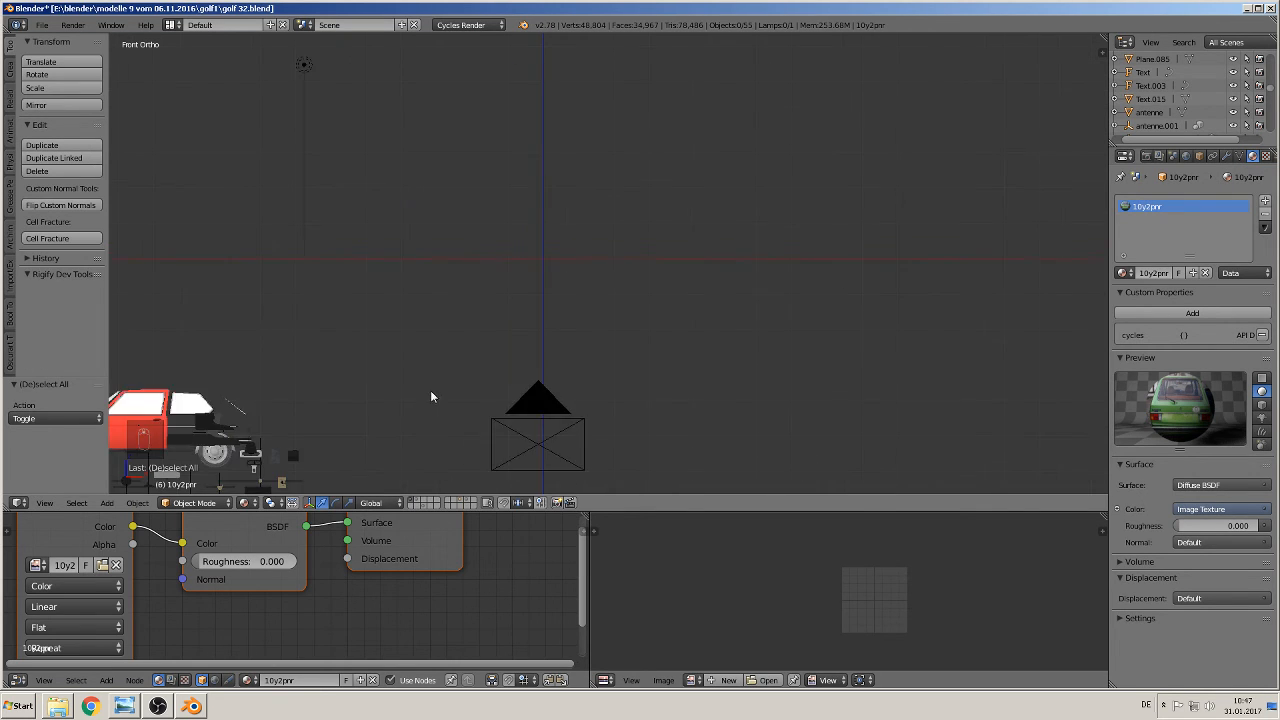
{"action": "middle_click_drag", "start_coordinate": [371, 335], "coordinate": [677, 371], "text": "shift"}
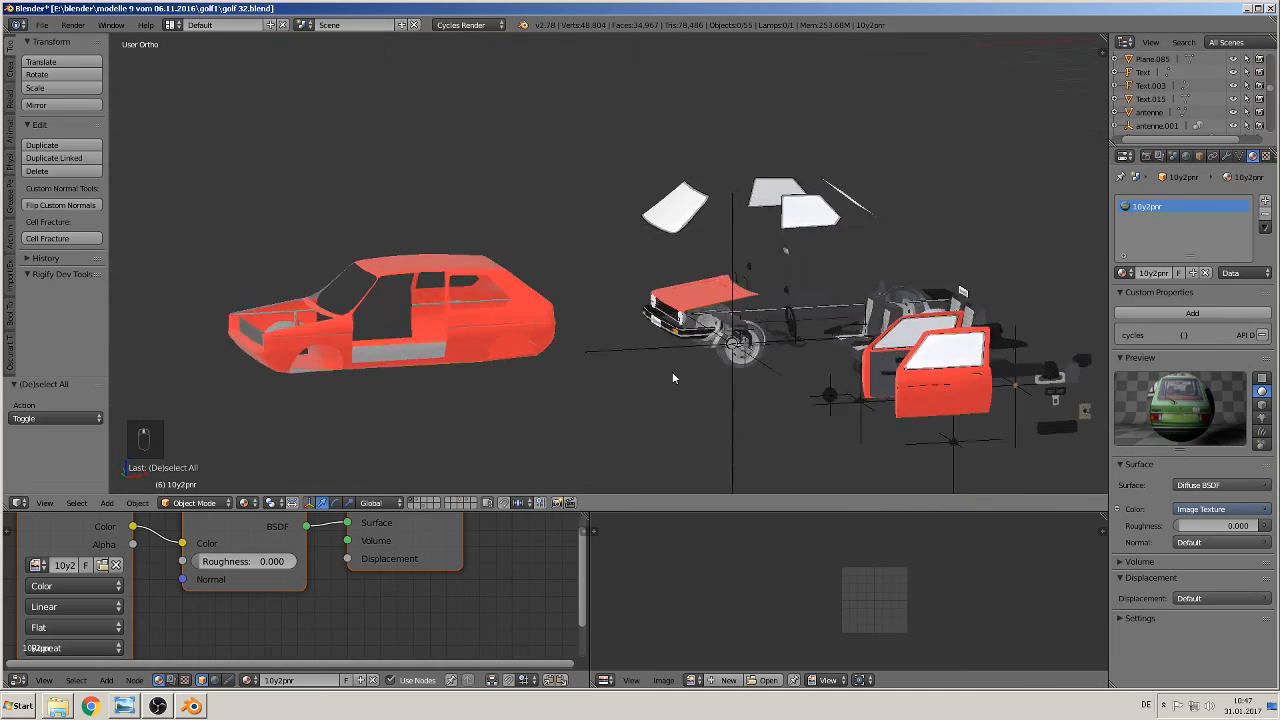
{"action": "scroll", "coordinate": [677, 371], "scroll_direction": "up", "scroll_amount": 3}
{"action": "left_click", "coordinate": [243, 502]}
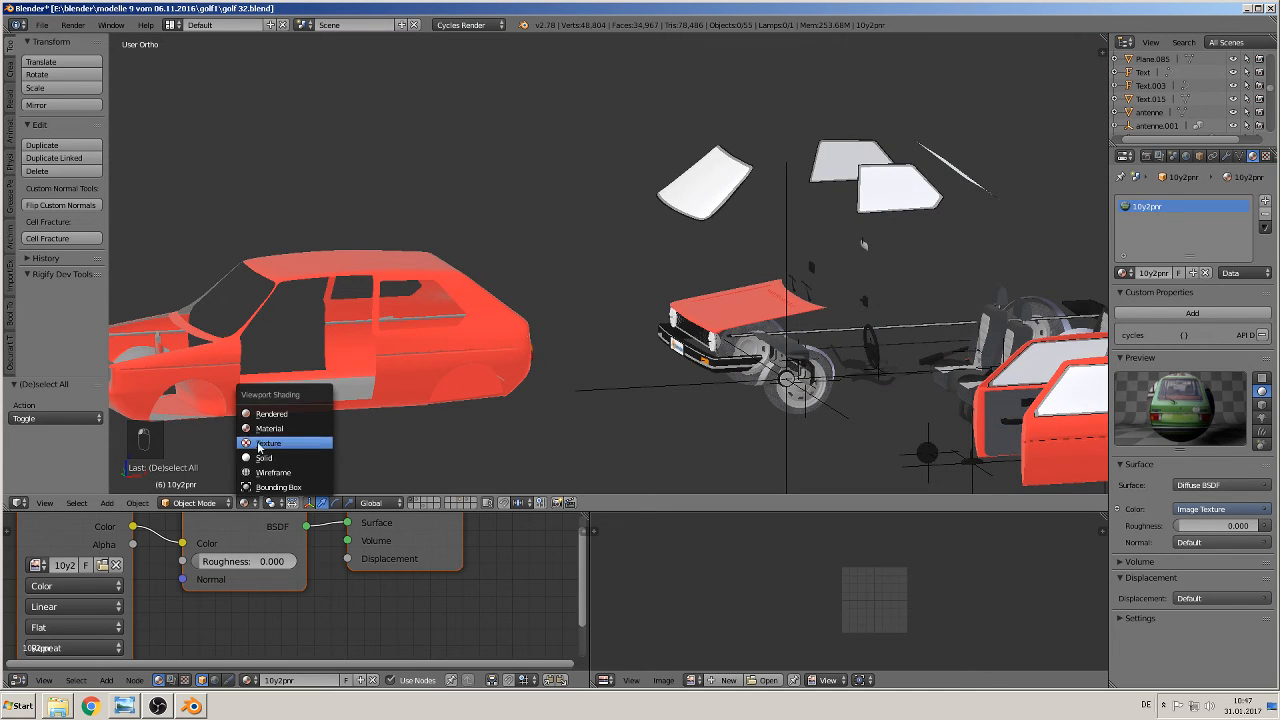
{"action": "left_click", "coordinate": [285, 462]}
Duplicate the near windscreen wiper in place and move the copy to the layer holding the reference photos
{"action": "middle_click_drag", "start_coordinate": [872, 352], "coordinate": [681, 350], "text": "shift"}
{"action": "scroll", "coordinate": [681, 350], "scroll_direction": "up", "scroll_amount": 8}
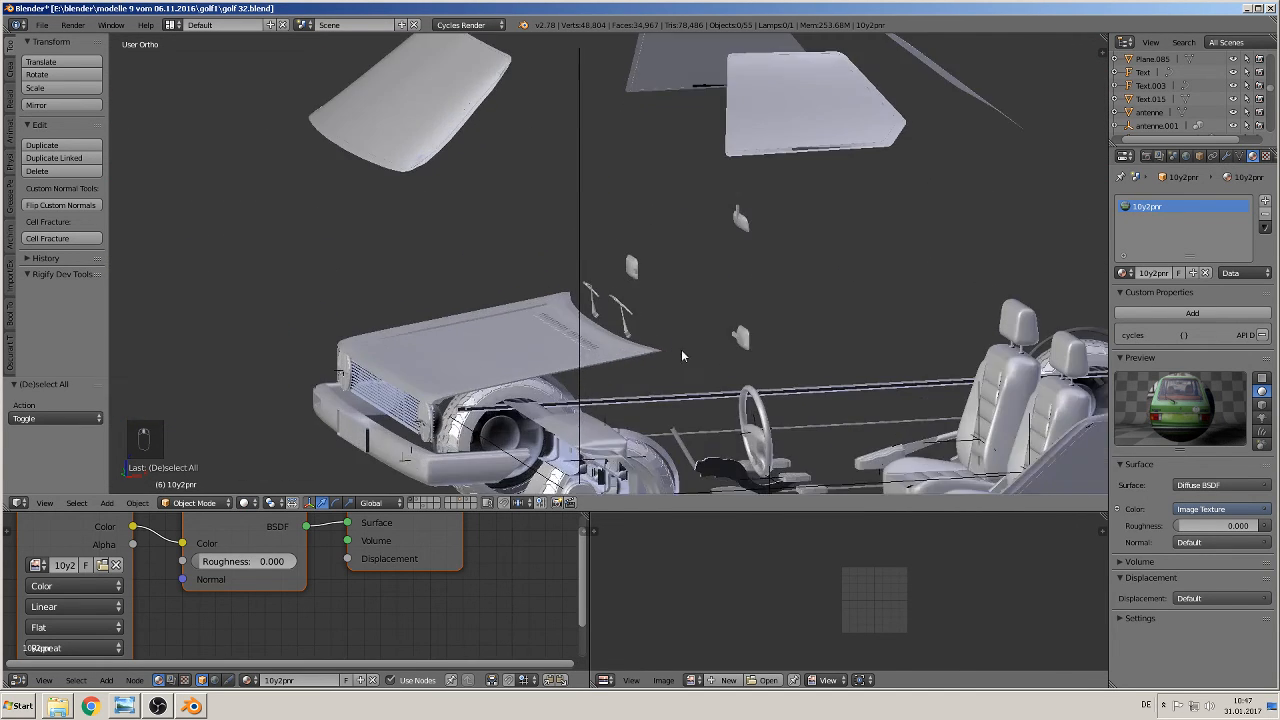
{"action": "right_click", "coordinate": [636, 358]}
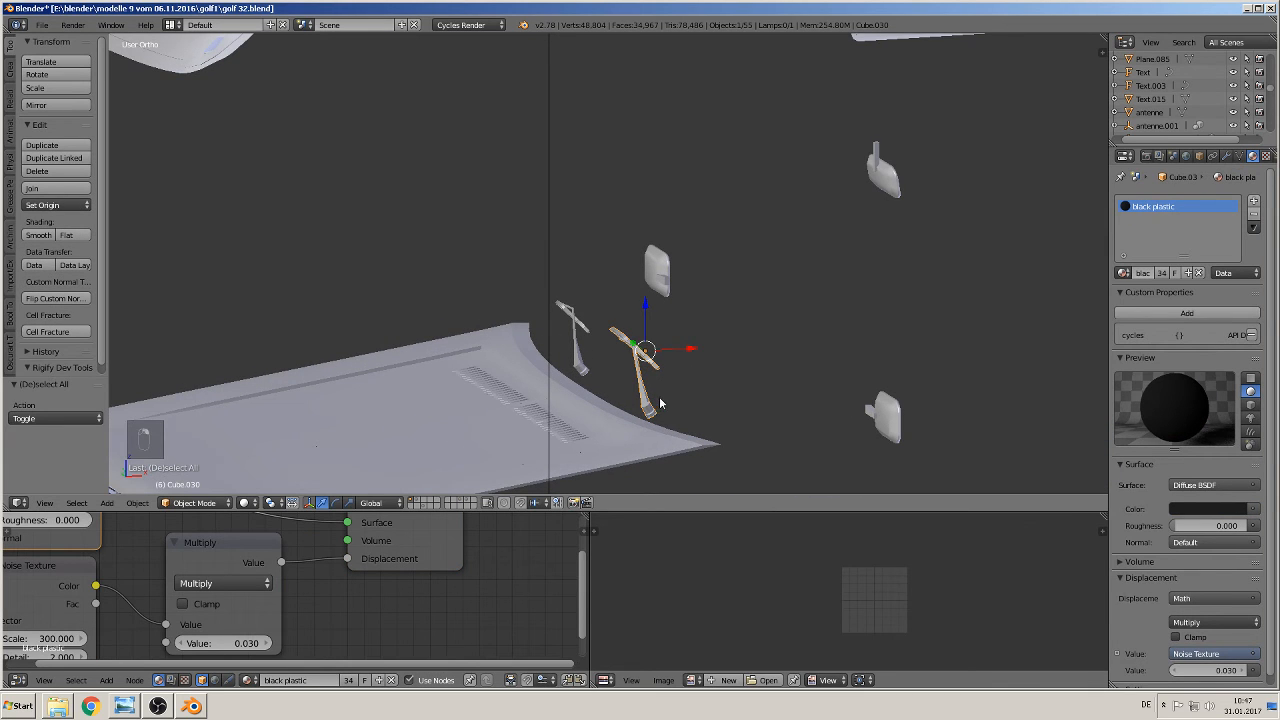
{"action": "key", "text": "shift+d"}
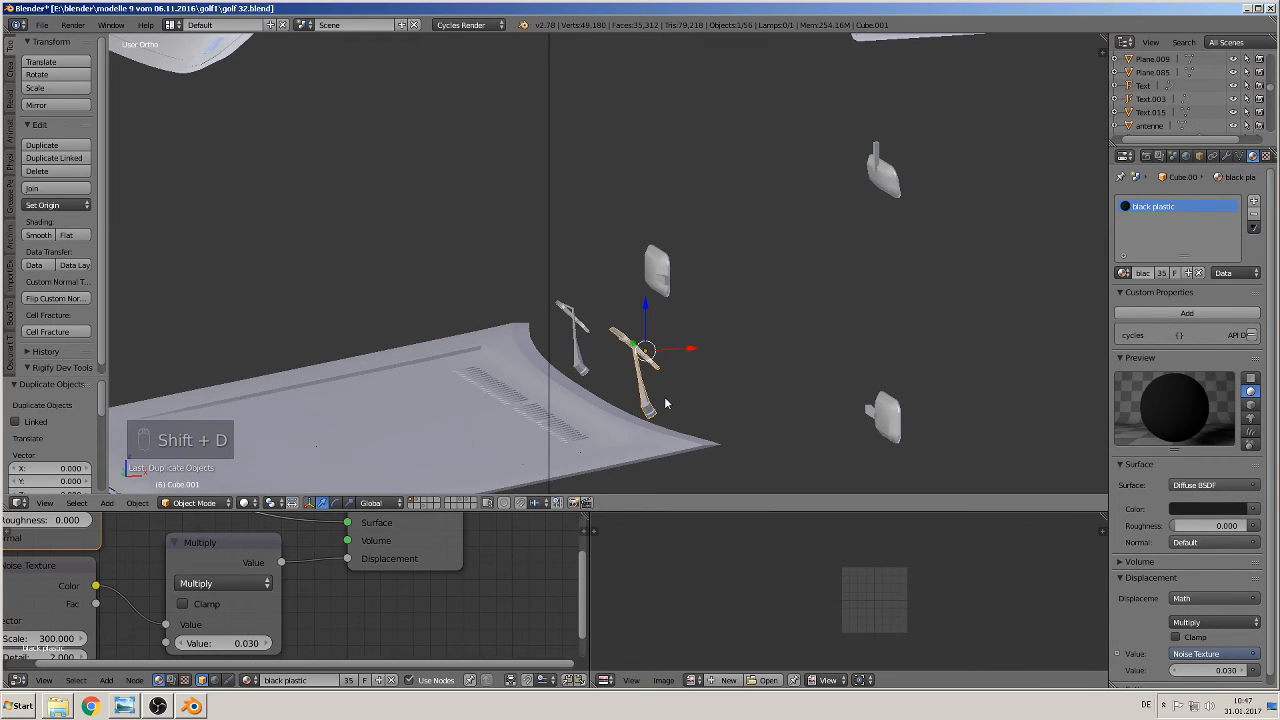
{"action": "key", "text": "m"}
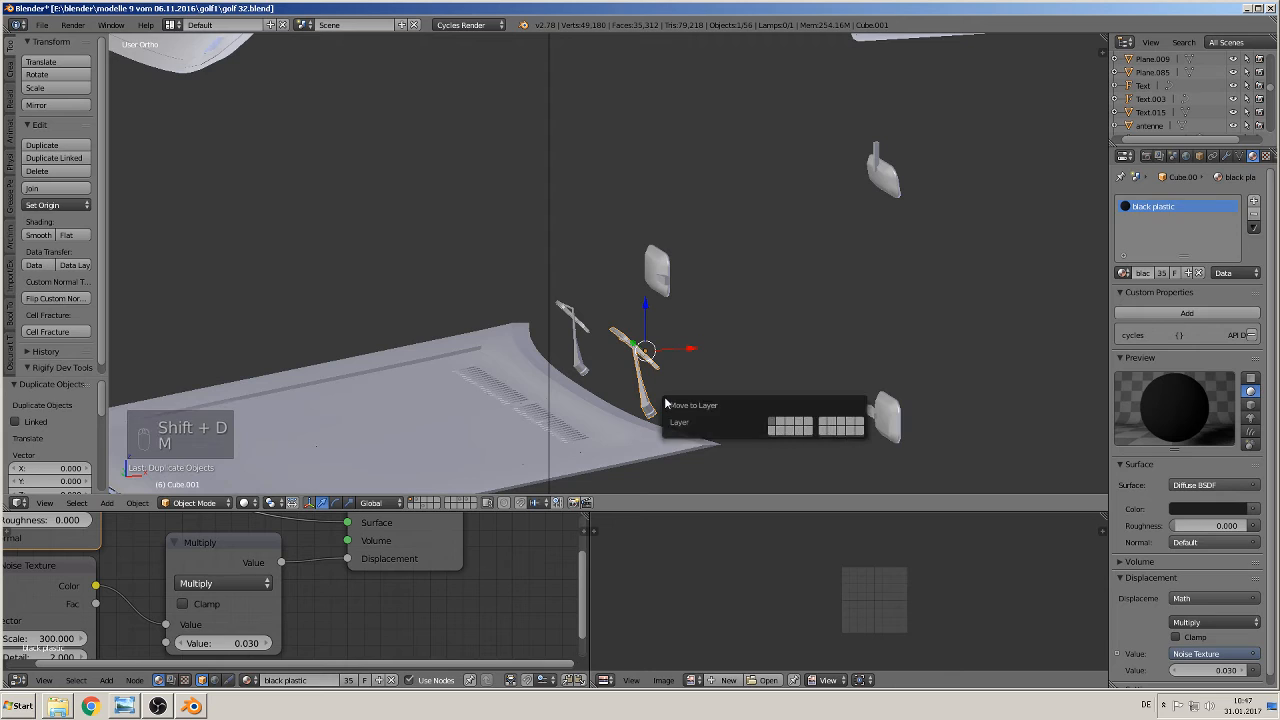
{"action": "left_click", "coordinate": [841, 425]}
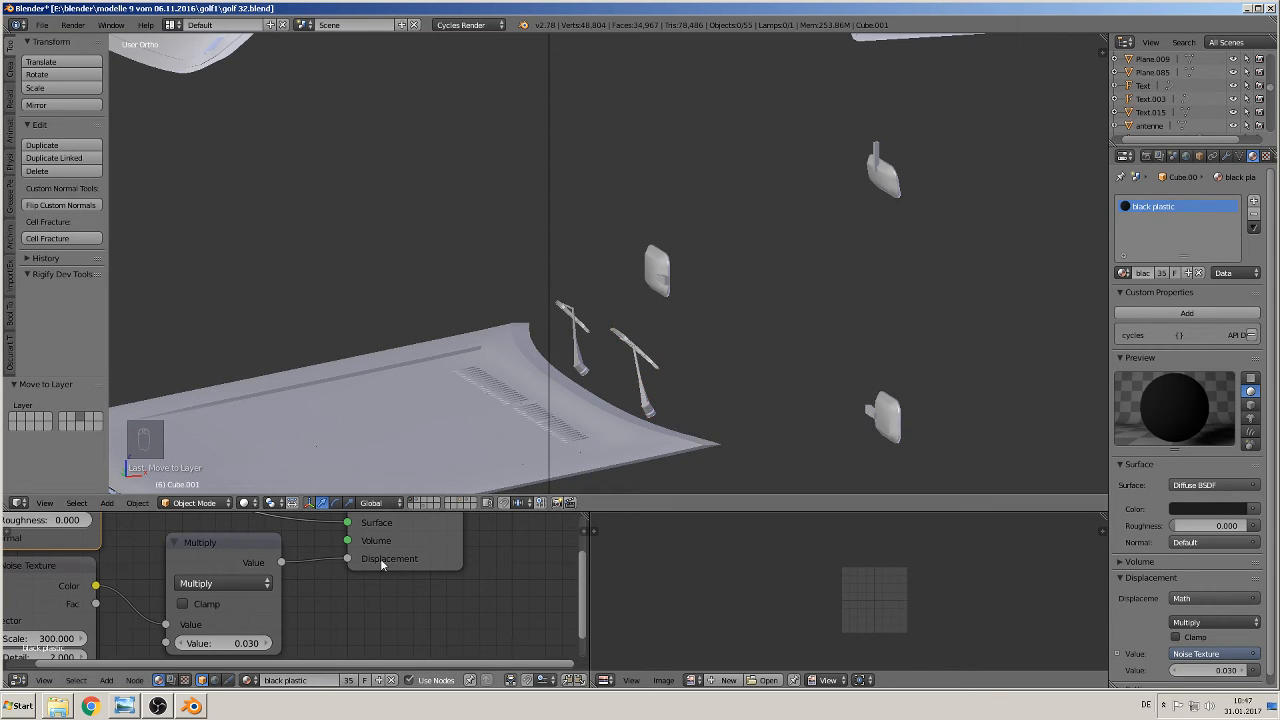
On the reference photo layer, move the wiper copy in front view about 14.8 units along X and 4.5 along Z onto the rear-view photo plane
{"action": "left_click", "coordinate": [463, 503]}
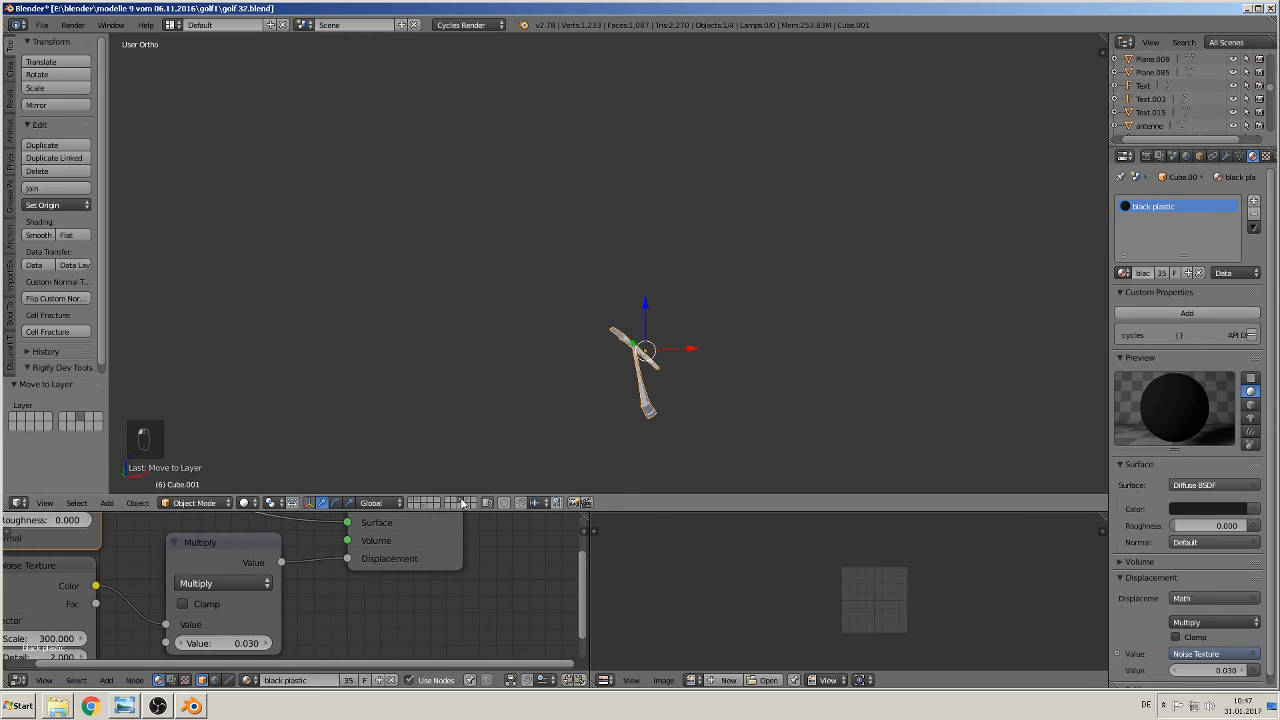
{"action": "scroll", "coordinate": [548, 395], "scroll_direction": "down", "scroll_amount": 3}
{"action": "scroll", "coordinate": [556, 377], "scroll_direction": "down", "scroll_amount": 9}
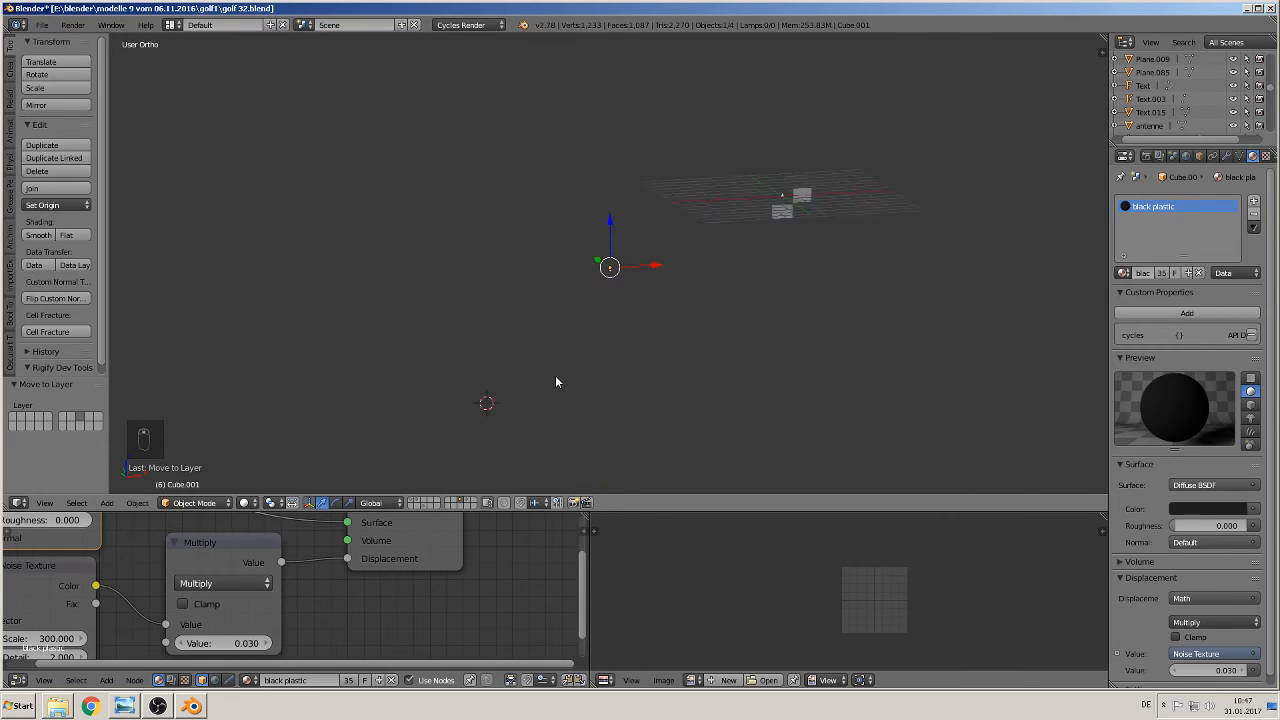
{"action": "scroll", "coordinate": [556, 377], "scroll_direction": "up", "scroll_amount": 4}
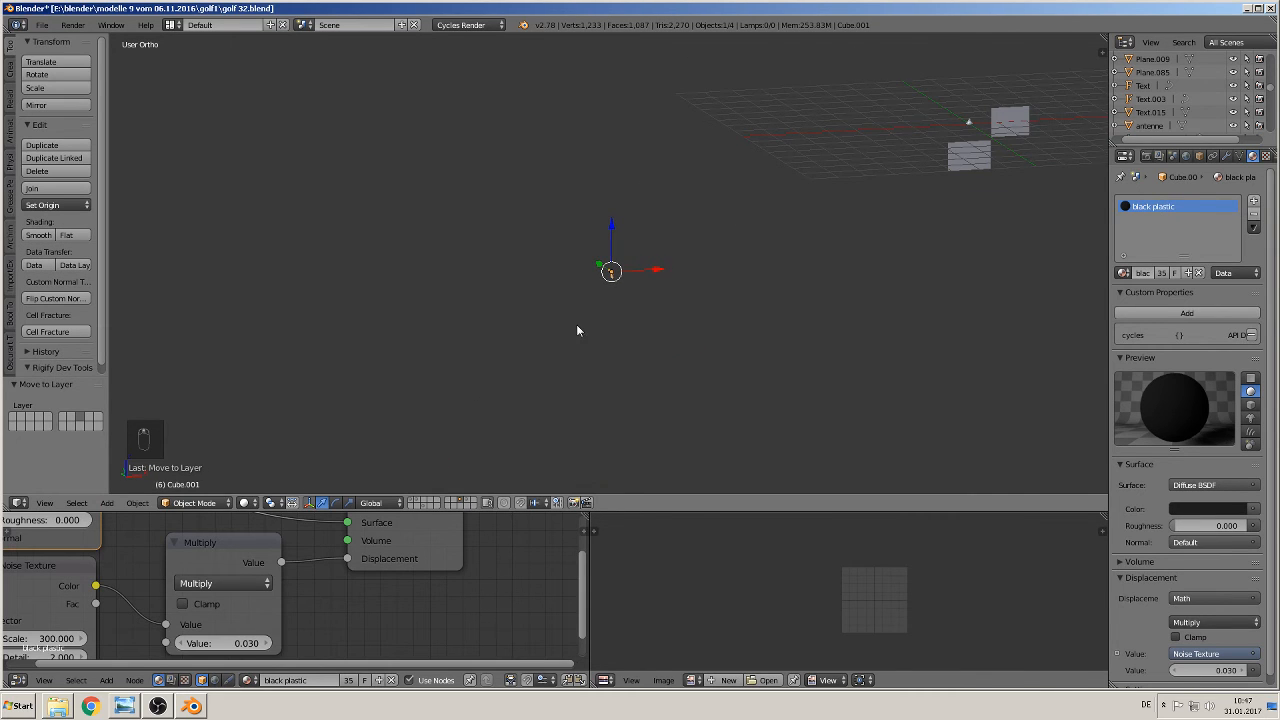
{"action": "key", "text": "KP_1"}
{"action": "key", "text": "KP_Decimal"}
{"action": "key", "text": "KP_Enter"}
{"action": "scroll", "coordinate": [605, 322], "scroll_direction": "down", "scroll_amount": 4}
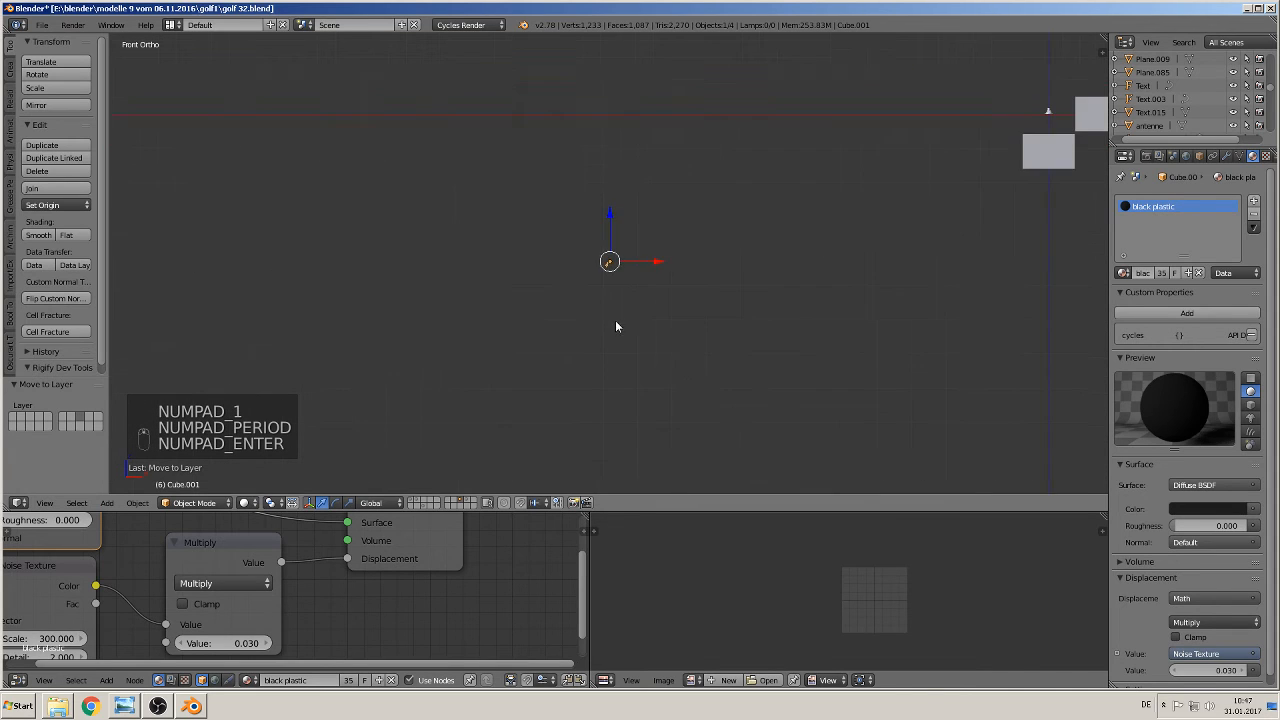
{"action": "key", "text": "g"}
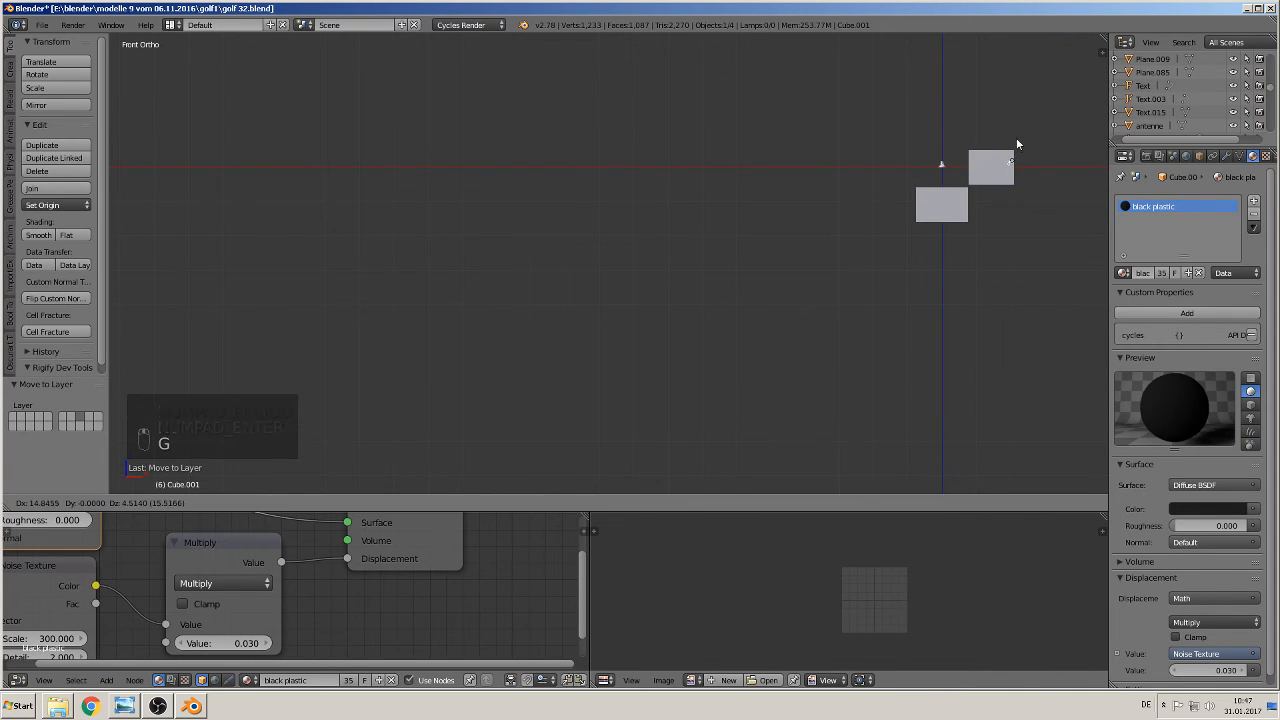
{"action": "left_click", "coordinate": [1016, 137]}
Scale the wiper copy up by a factor of 4.106 and inspect it against the photo plane
{"action": "key", "text": "s"}
{"action": "left_click", "coordinate": [1066, 247]}
{"action": "middle_click_drag", "start_coordinate": [1066, 254], "coordinate": [709, 337], "text": "shift"}
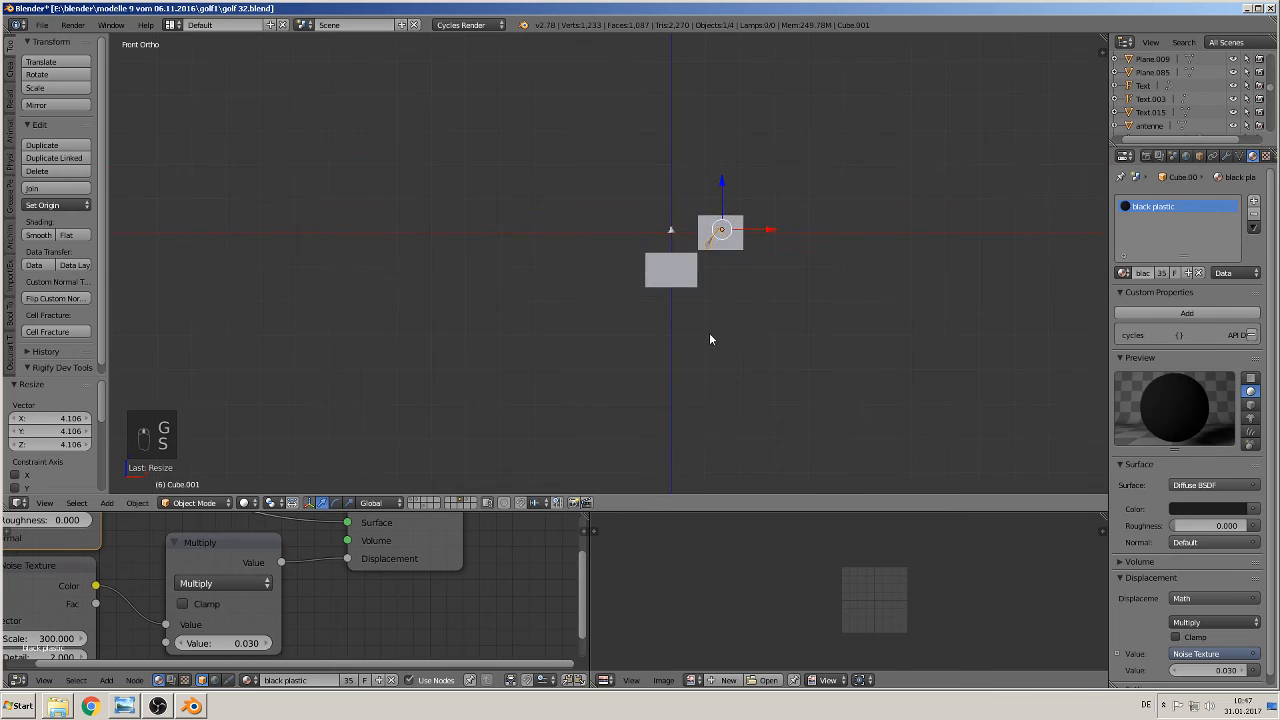
{"action": "scroll", "coordinate": [790, 342], "scroll_direction": "up", "scroll_amount": 8}
{"action": "middle_click_drag", "start_coordinate": [790, 342], "coordinate": [303, 405], "text": "shift"}
{"action": "scroll", "coordinate": [417, 398], "scroll_direction": "up", "scroll_amount": 4}
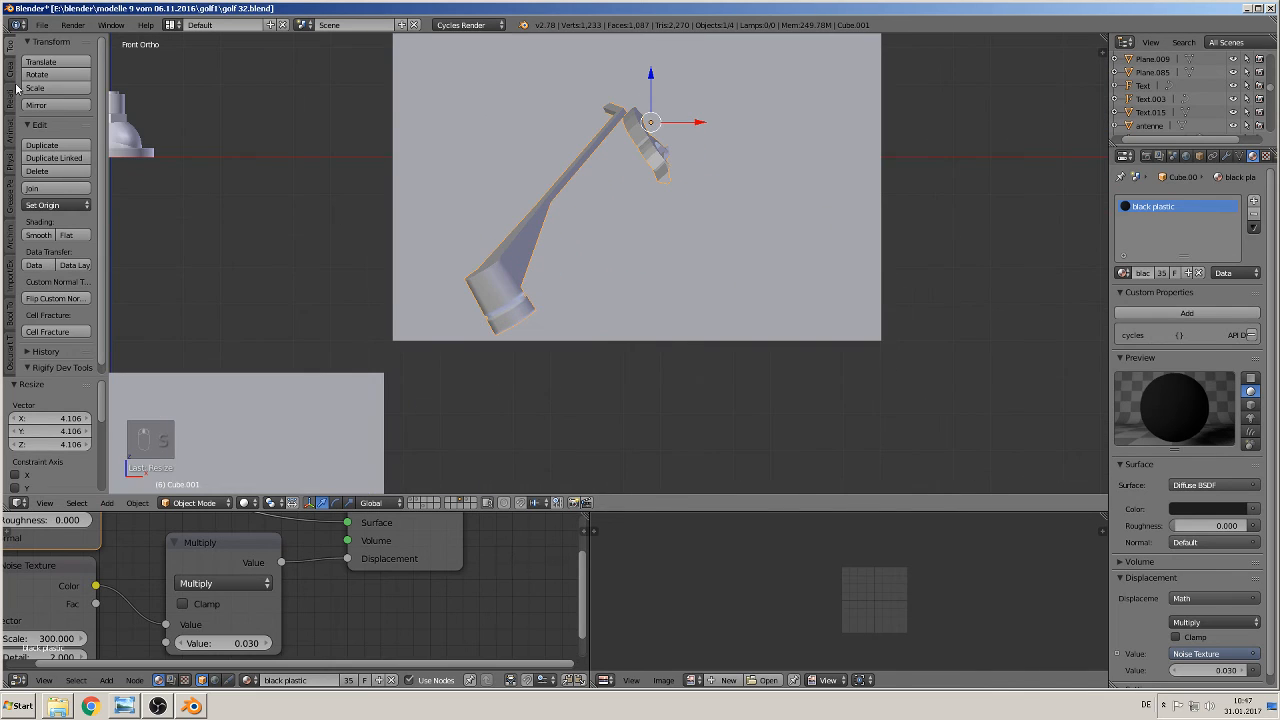
Save the scene as a new version named golf 33.blend in the golf1 folder
{"action": "left_click", "coordinate": [42, 24]}
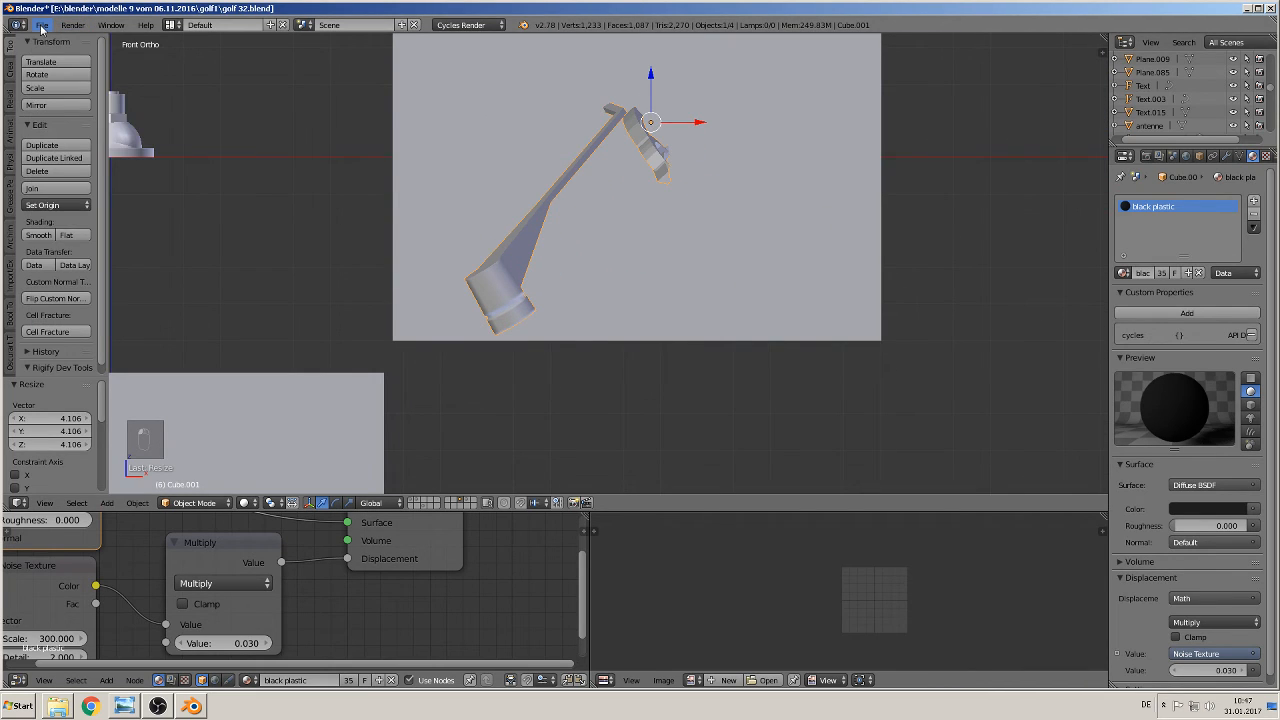
{"action": "left_click", "coordinate": [42, 24]}
{"action": "left_click", "coordinate": [60, 142]}
{"action": "left_click", "coordinate": [201, 76]}
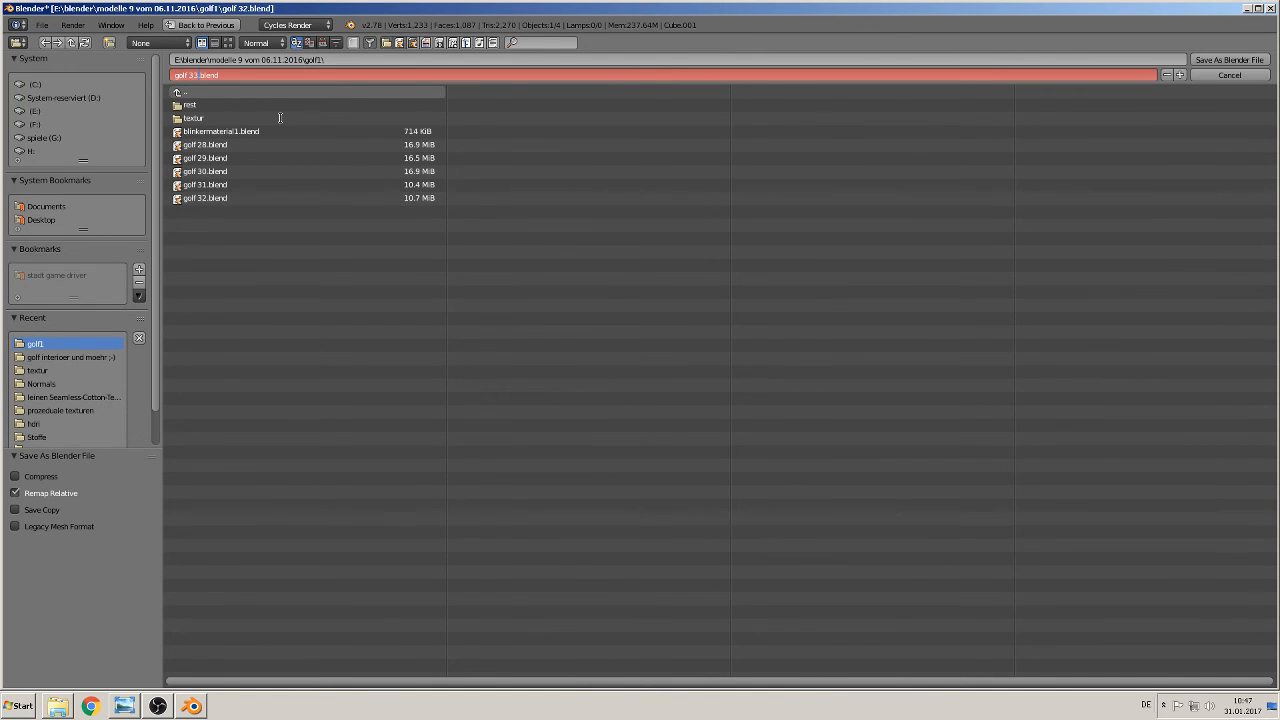
{"action": "left_click", "coordinate": [1229, 60]}
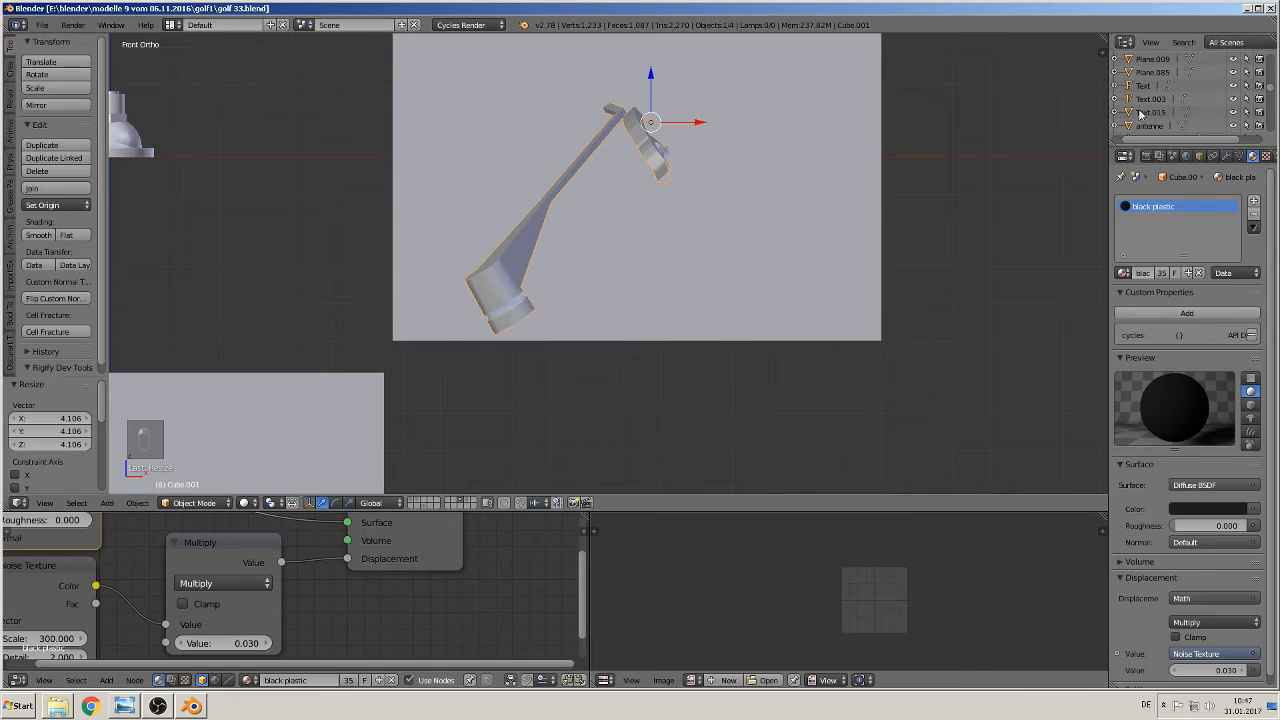
Show the photos in Material shading and rotate the wiper copy 90° about the Z axis
{"action": "left_click", "coordinate": [245, 502]}
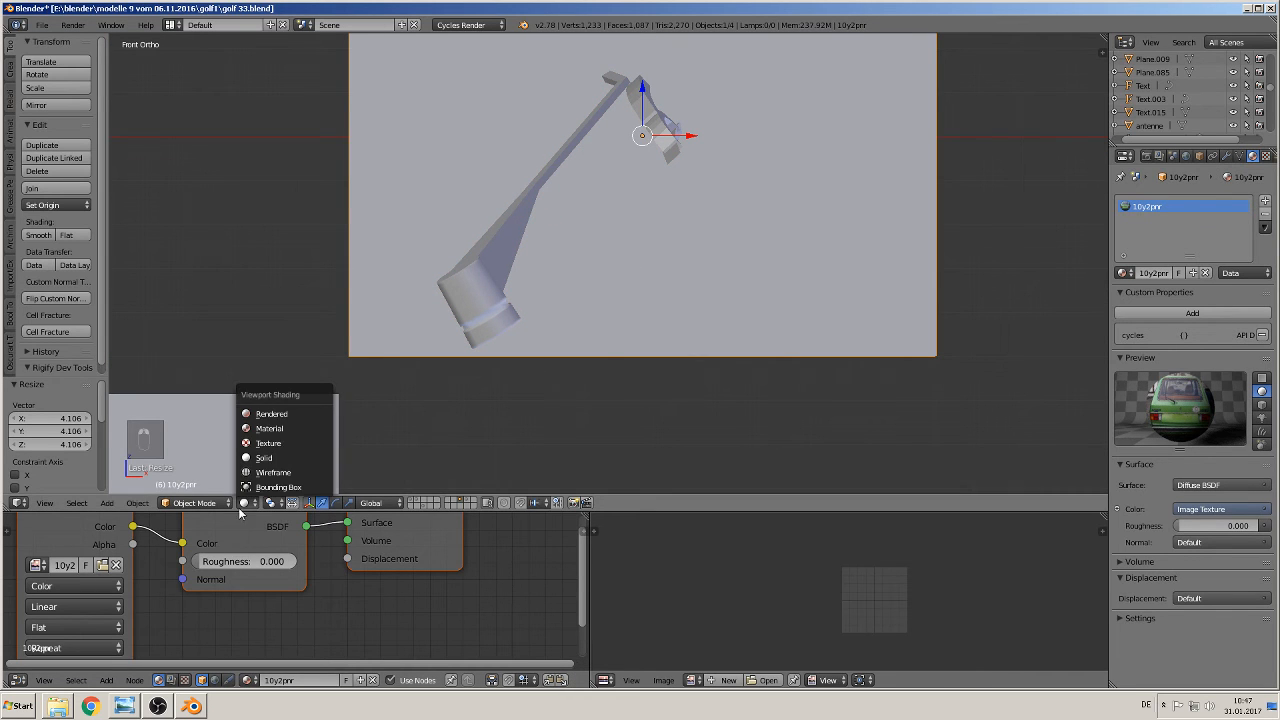
{"action": "left_click", "coordinate": [270, 428]}
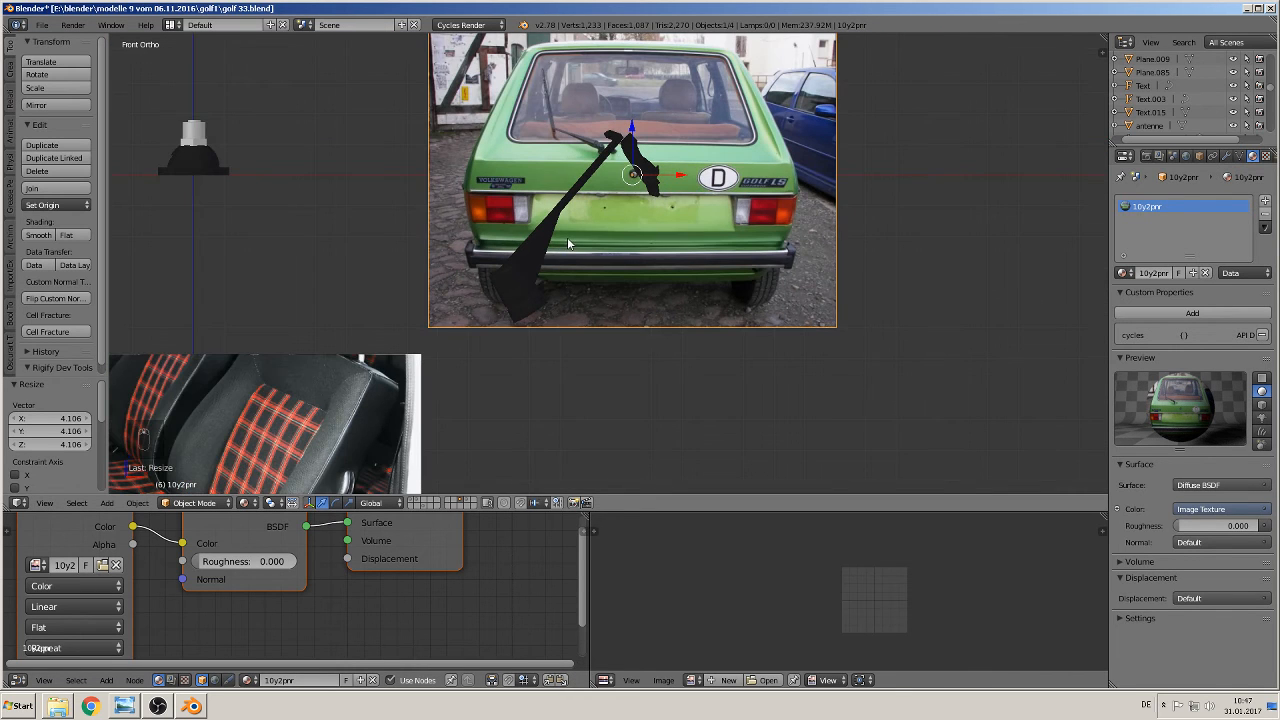
{"action": "right_click", "coordinate": [522, 285]}
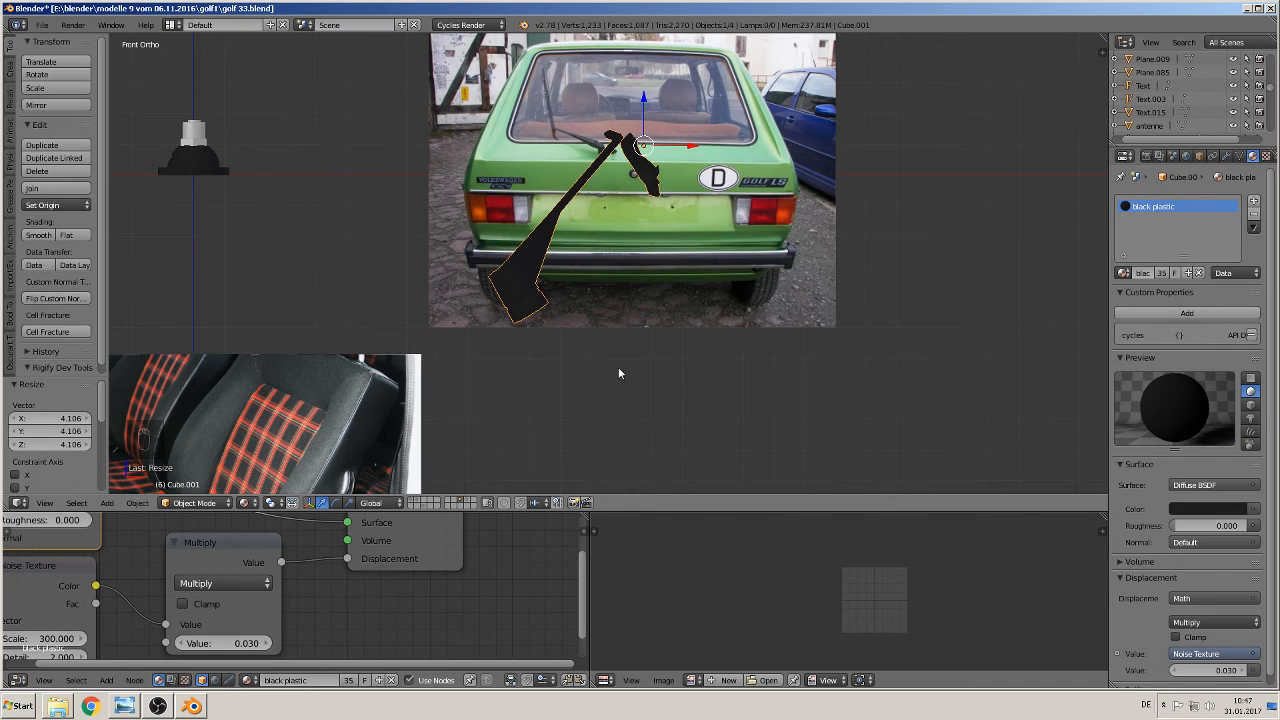
{"action": "key", "text": "r"}
{"action": "key", "text": "z"}
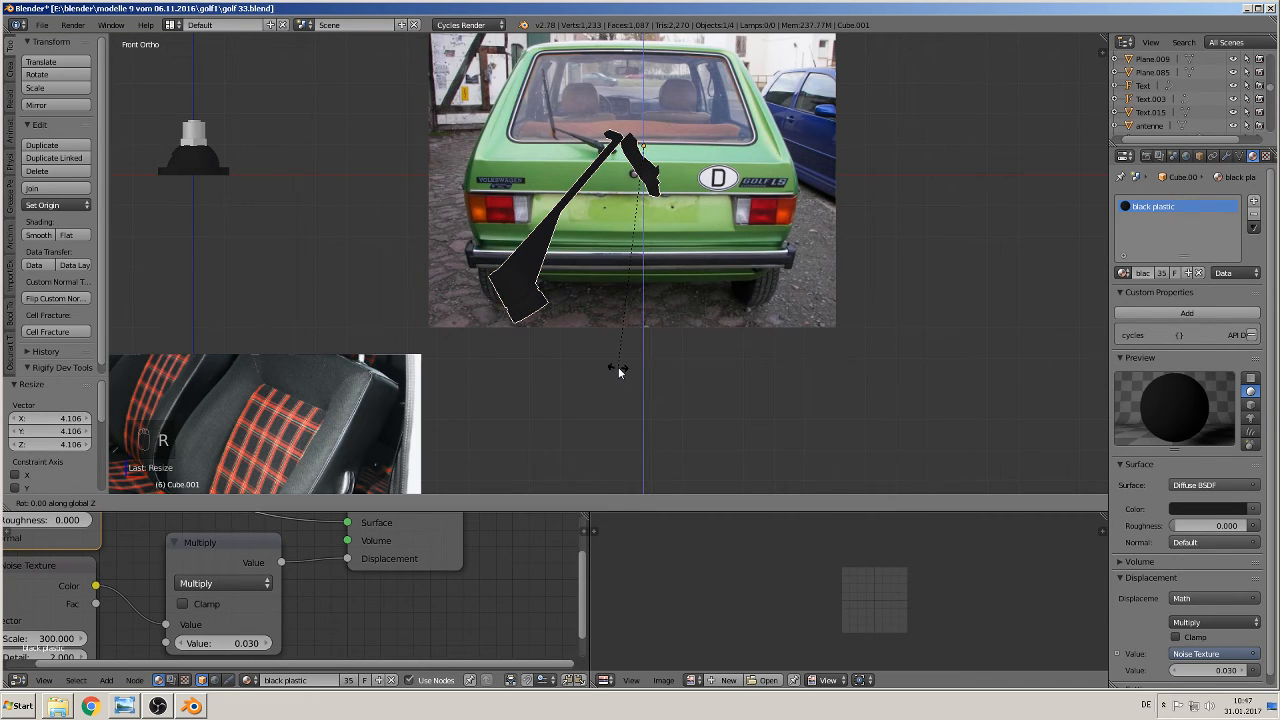
{"action": "type", "text": "90"}
{"action": "key", "text": "Return"}
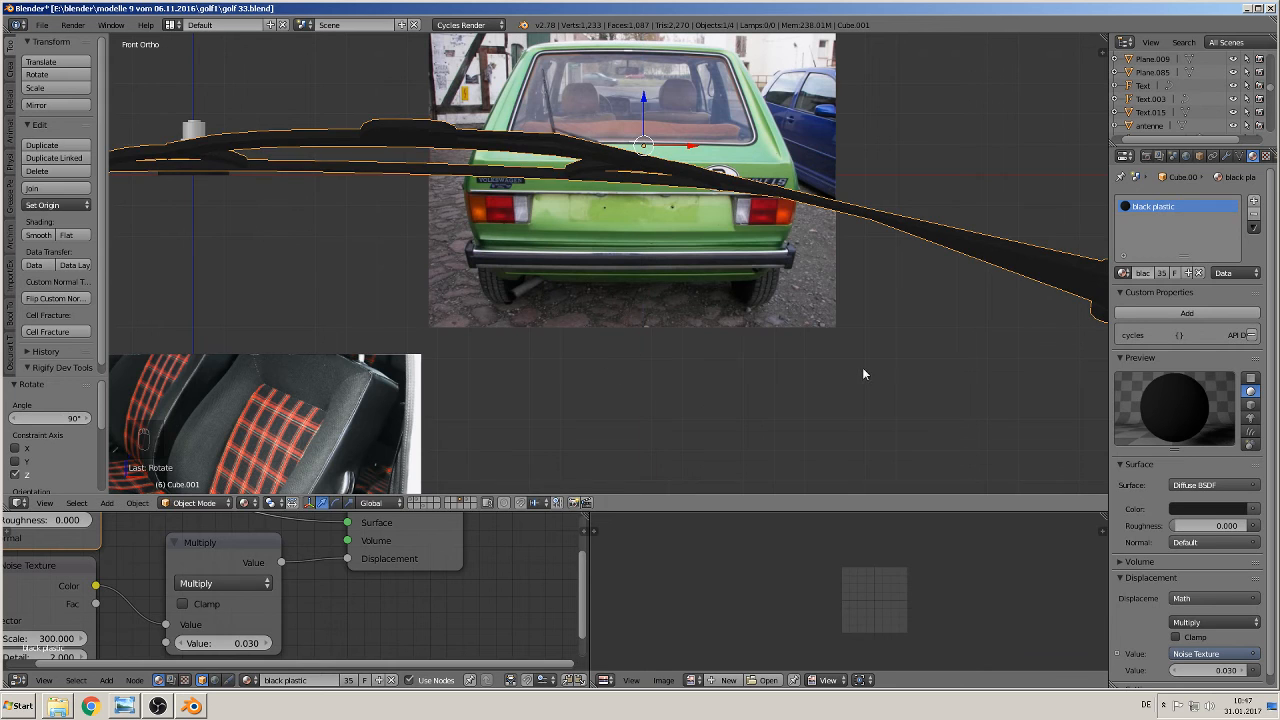
Scale the wiper copy by a factor of 0.201 to suit the photographed rear window, and compare it with the photo
{"action": "key", "text": "s"}
{"action": "left_click", "coordinate": [600, 236]}
{"action": "scroll", "coordinate": [588, 238], "scroll_direction": "up", "scroll_amount": 1, "text": "shift"}
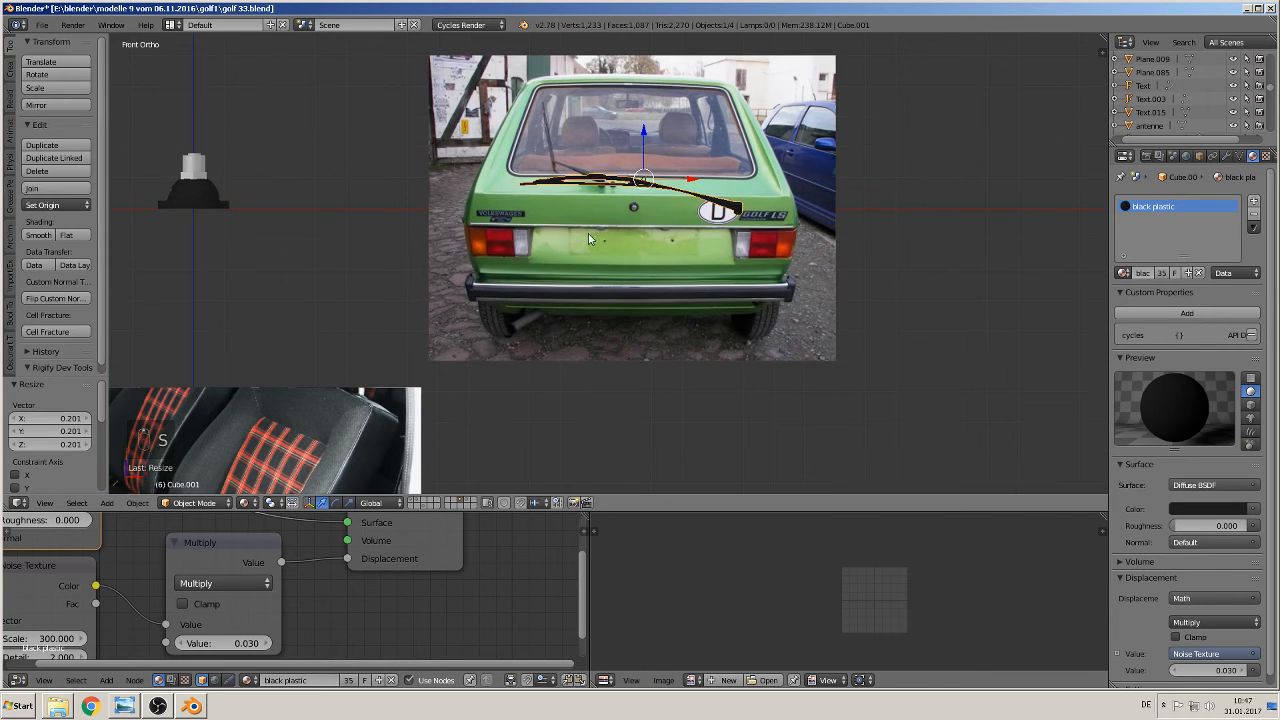
{"action": "scroll", "coordinate": [530, 338], "scroll_direction": "up", "scroll_amount": 7}
{"action": "scroll", "coordinate": [528, 340], "scroll_direction": "down", "scroll_amount": 2}
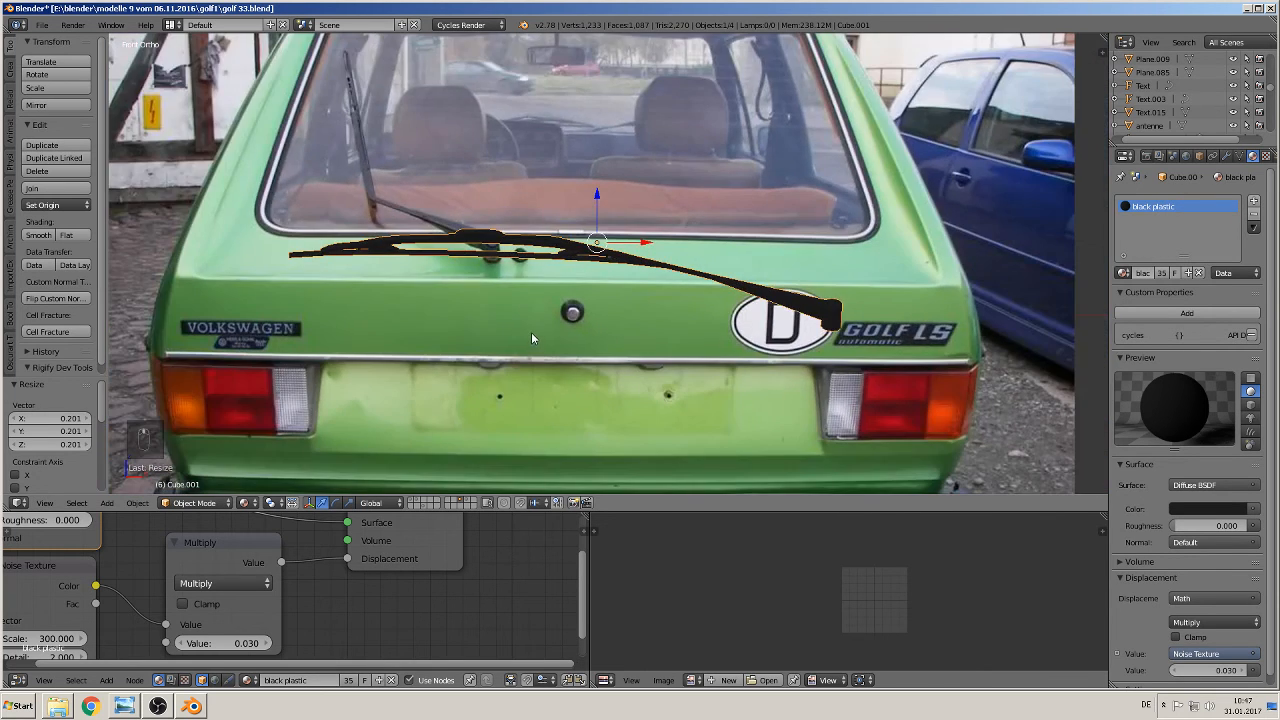
Separate the linked blade parts of the wiper copy from its arm into their own object
{"action": "key", "text": "Tab"}
{"action": "scroll", "coordinate": [560, 272], "scroll_direction": "up", "scroll_amount": 3}
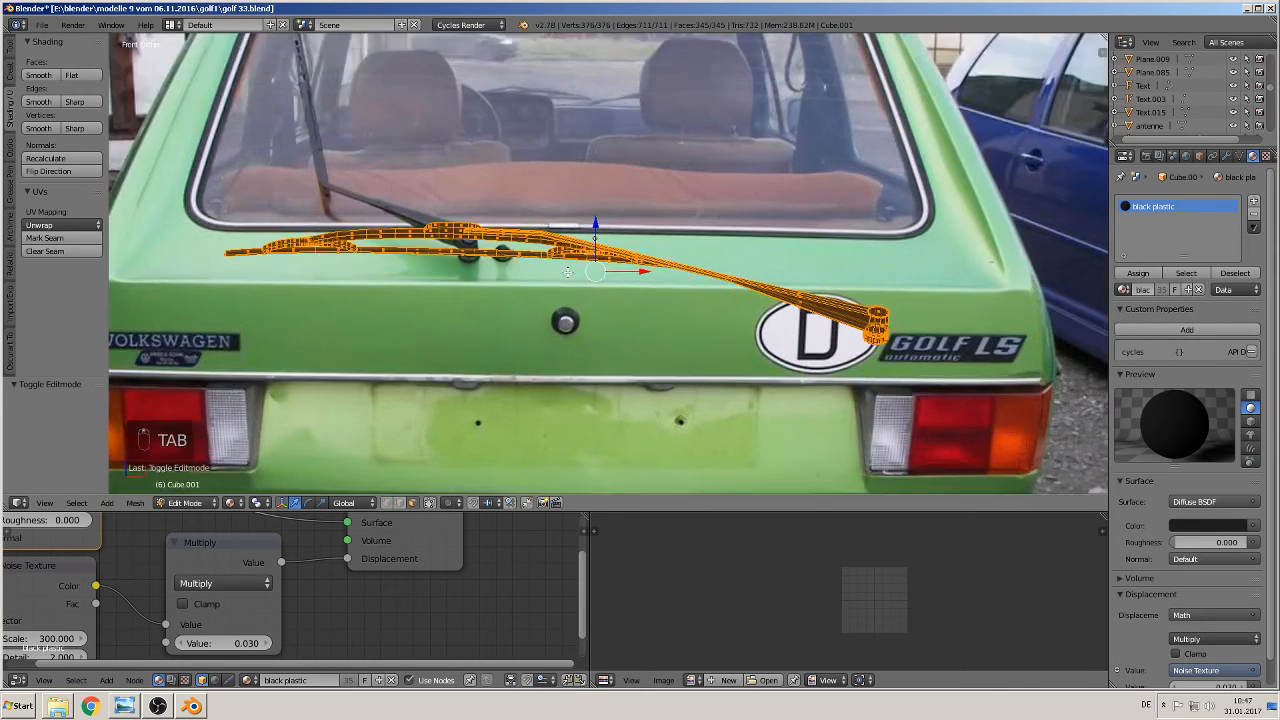
{"action": "middle_click_drag", "start_coordinate": [437, 244], "coordinate": [547, 276], "text": "shift"}
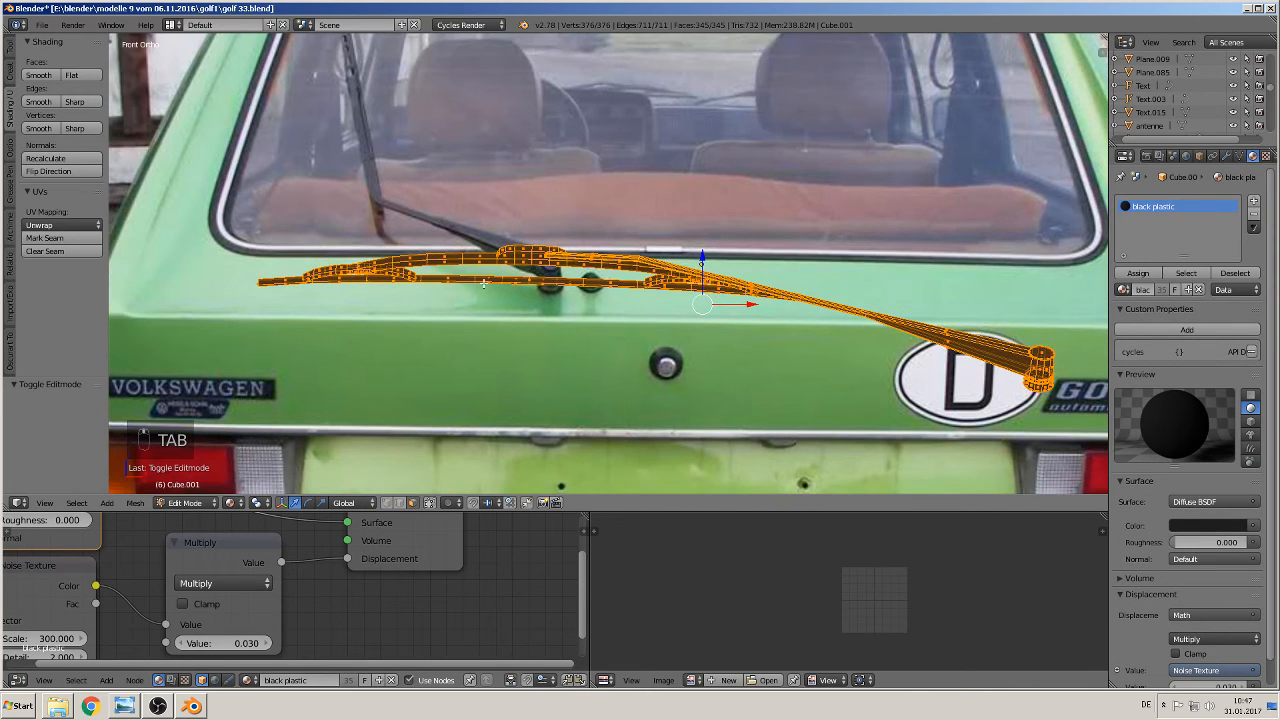
{"action": "key", "text": "a"}
{"action": "key", "text": "a"}
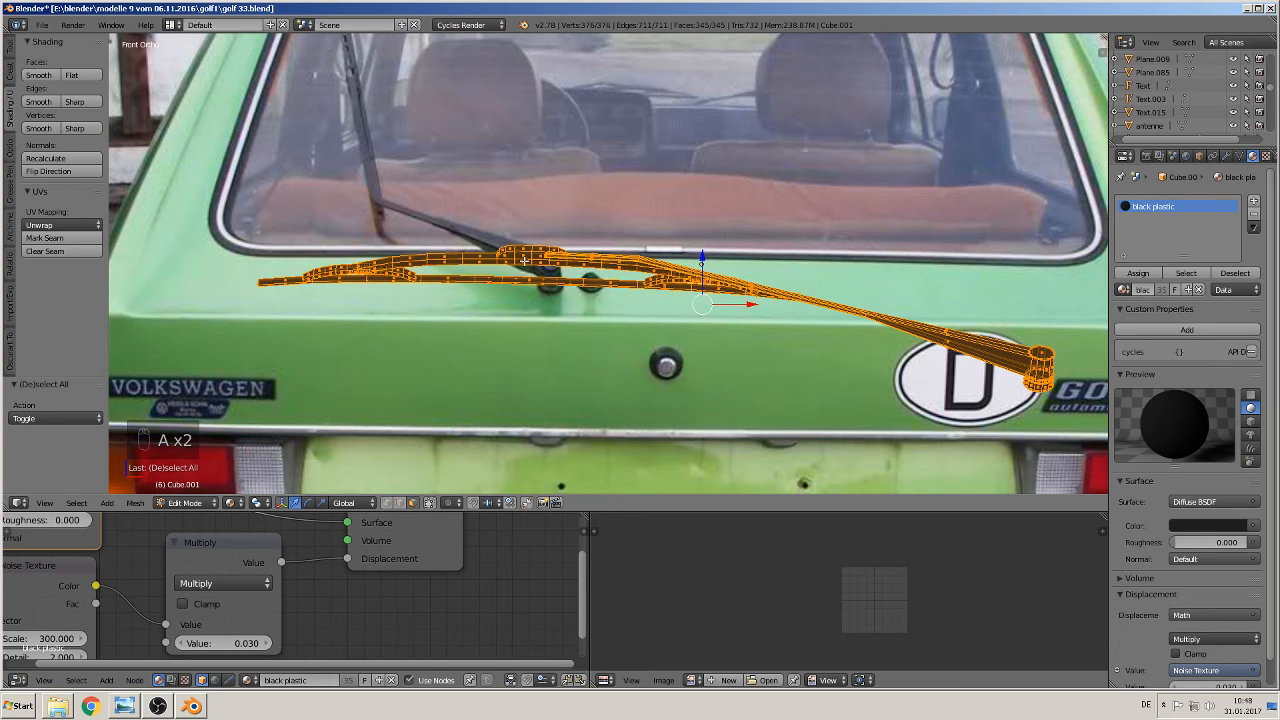
{"action": "key", "text": "a"}
{"action": "key", "text": "l"}
{"action": "key", "text": "l"}
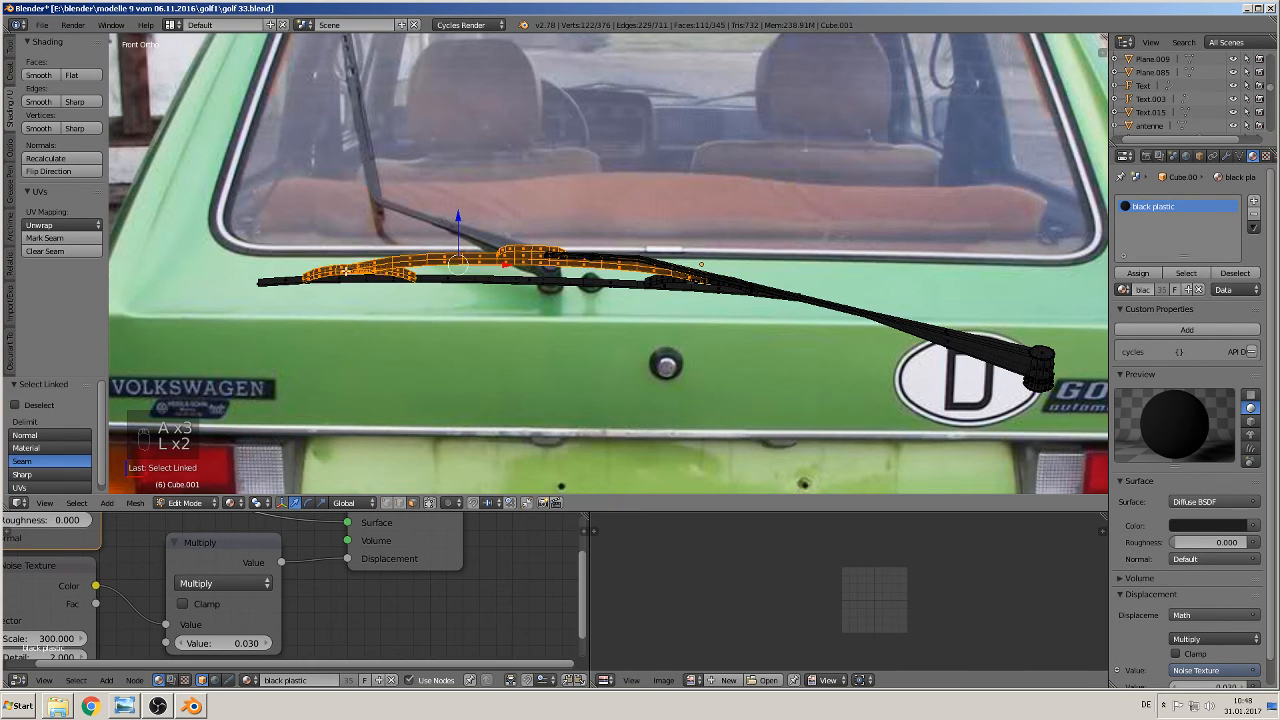
{"action": "key", "text": "l"}
{"action": "key", "text": "l"}
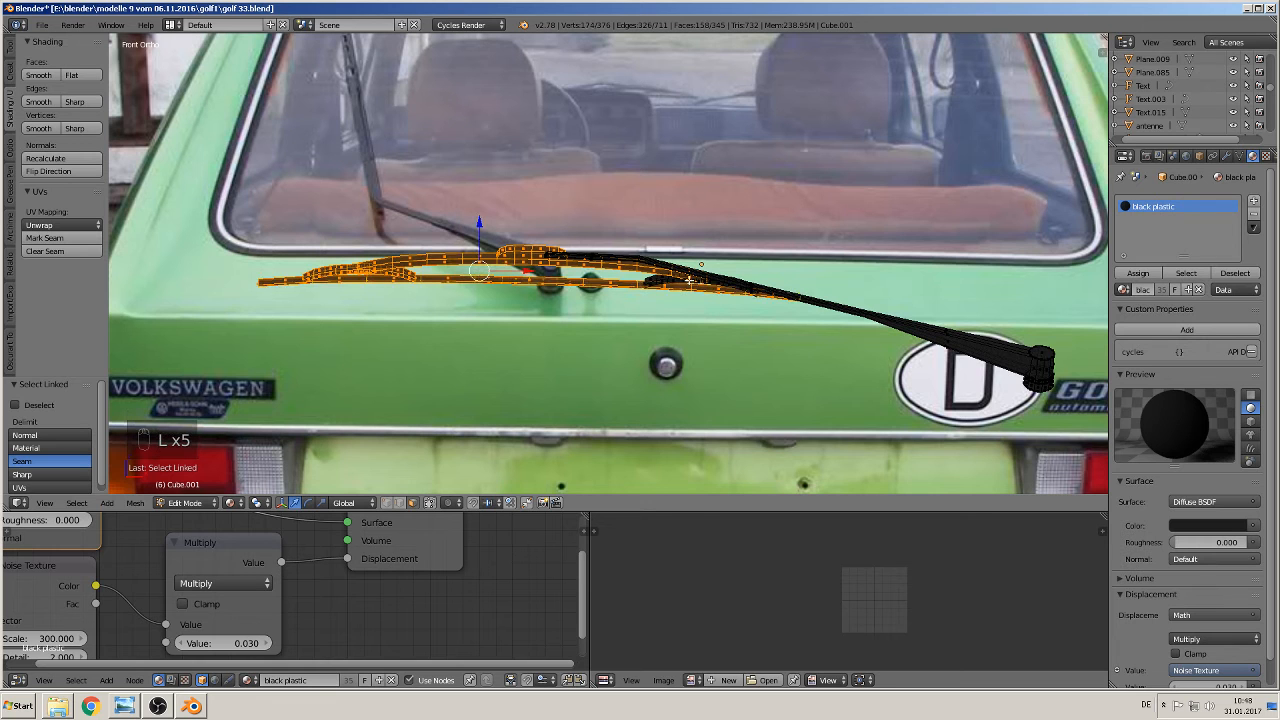
{"action": "key", "text": "l"}
{"action": "mouse_move", "coordinate": [663, 285]}
{"action": "middle_mouse_down"}
{"action": "mouse_move", "coordinate": [643, 314]}
{"action": "mouse_move", "coordinate": [656, 296]}
{"action": "middle_mouse_up"}
{"action": "key", "text": "p"}
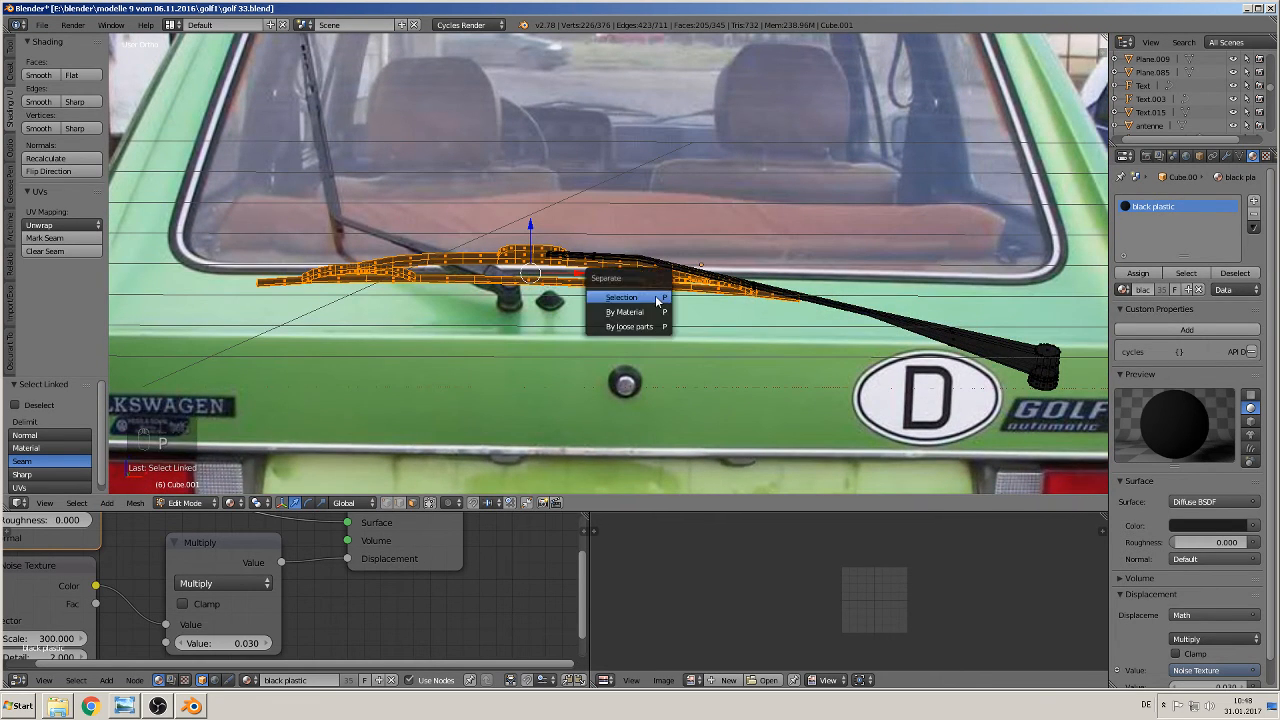
{"action": "left_click", "coordinate": [655, 300]}
{"action": "scroll", "coordinate": [603, 296], "scroll_direction": "down", "scroll_amount": 2}
{"action": "key", "text": "Tab"}
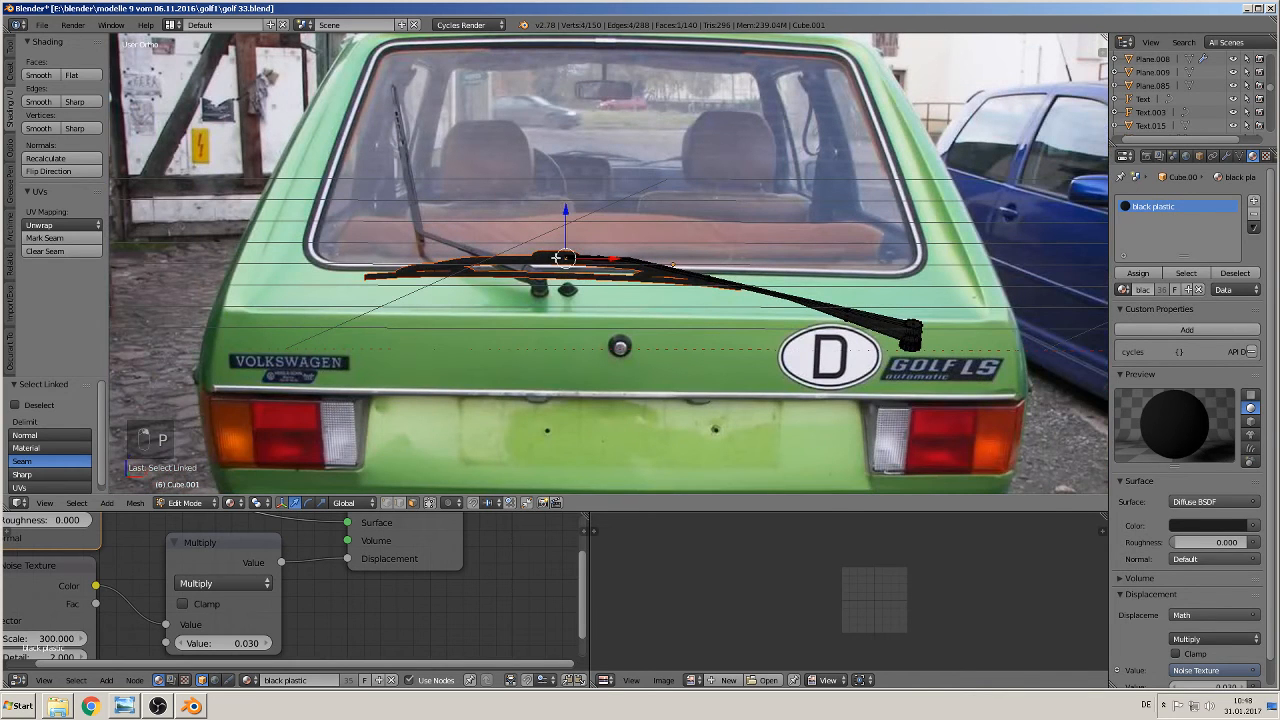
Set the separated wiper blade's origin to its geometry
{"action": "right_click", "coordinate": [556, 263]}
{"action": "scroll", "coordinate": [577, 310], "scroll_direction": "down", "scroll_amount": 2}
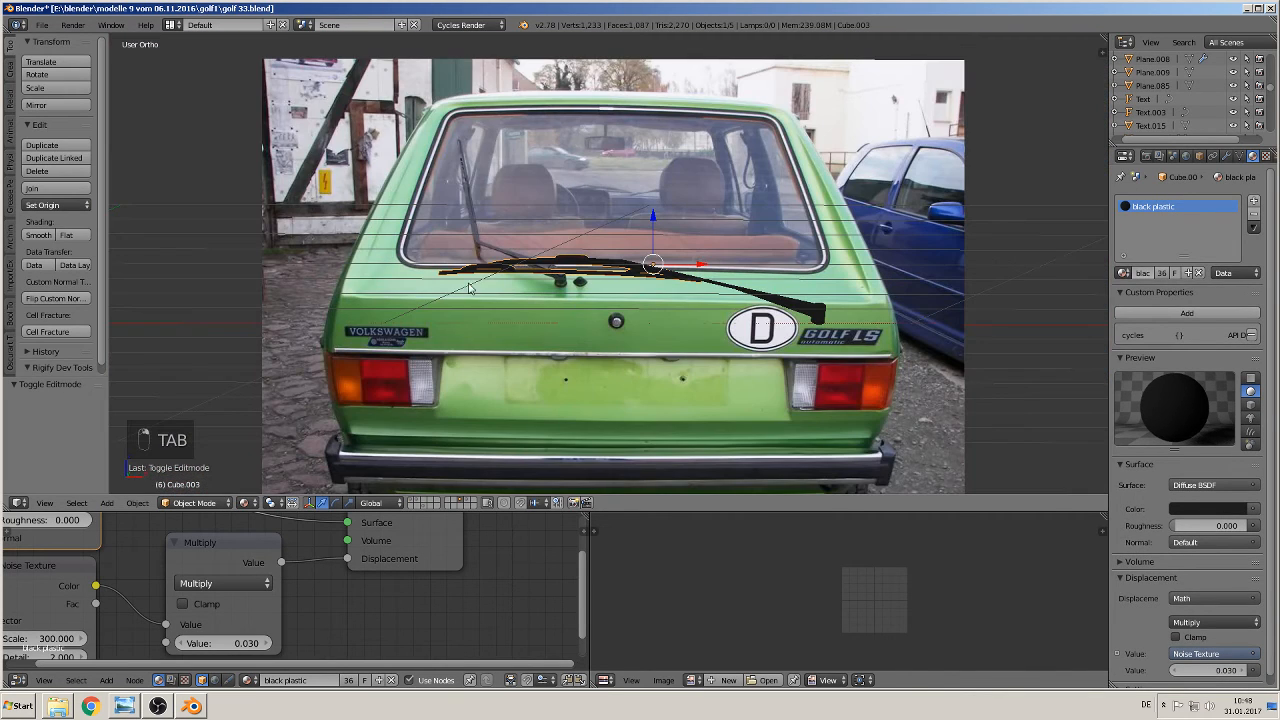
{"action": "left_click", "coordinate": [60, 204]}
{"action": "left_click", "coordinate": [98, 237]}
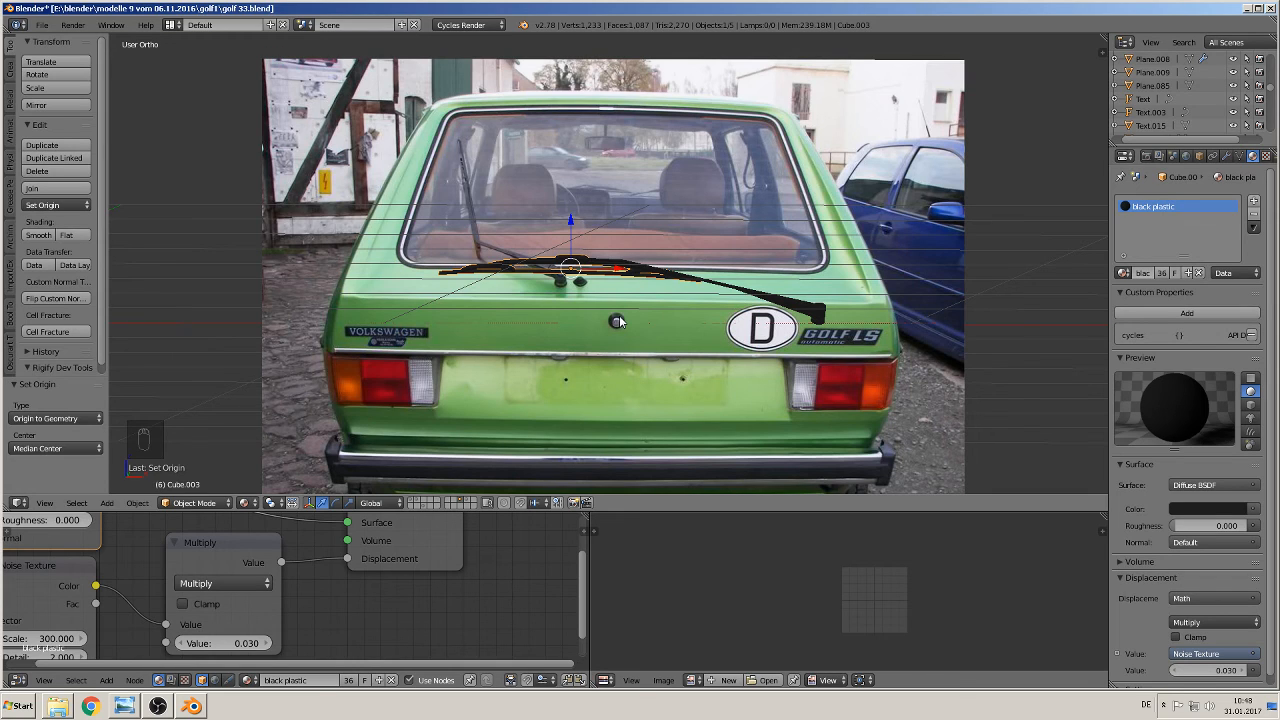
Rotate the wiper blade 90° about the X axis and 90° about the Y axis
{"action": "key", "text": "r"}
{"action": "key", "text": "x"}
{"action": "key", "text": "9"}
{"action": "key", "text": "0"}
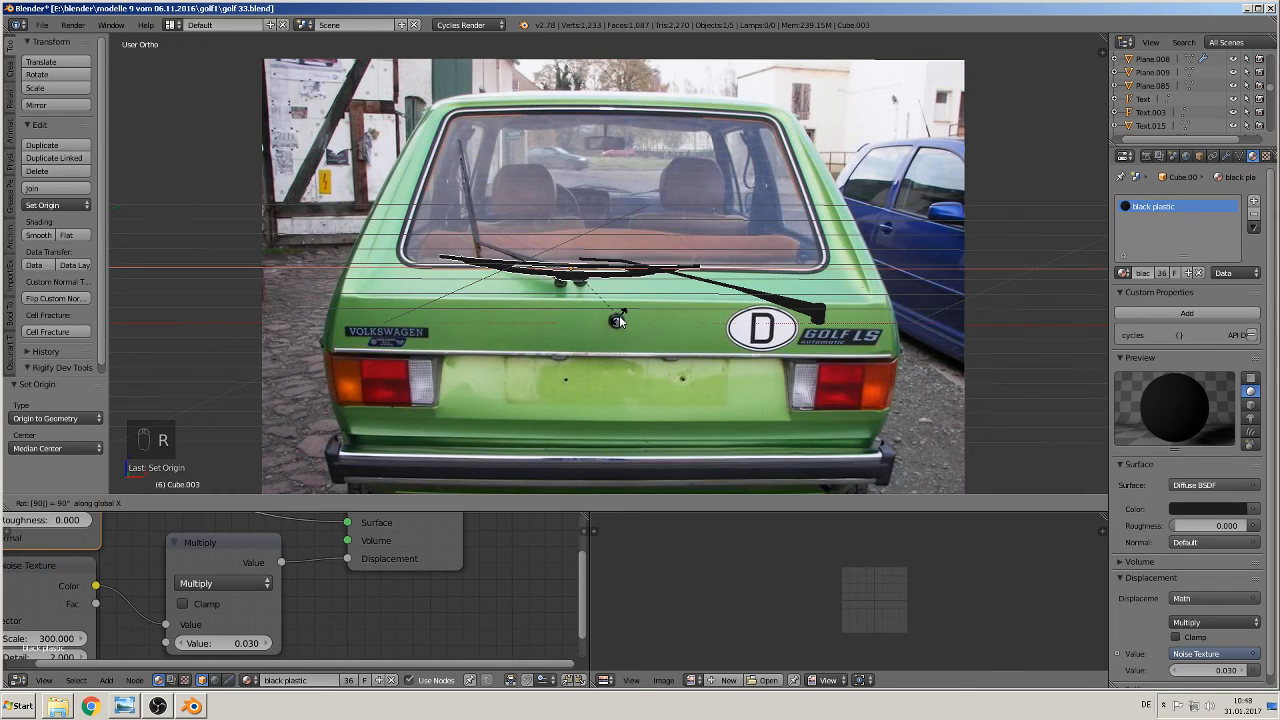
{"action": "key", "text": "Return"}
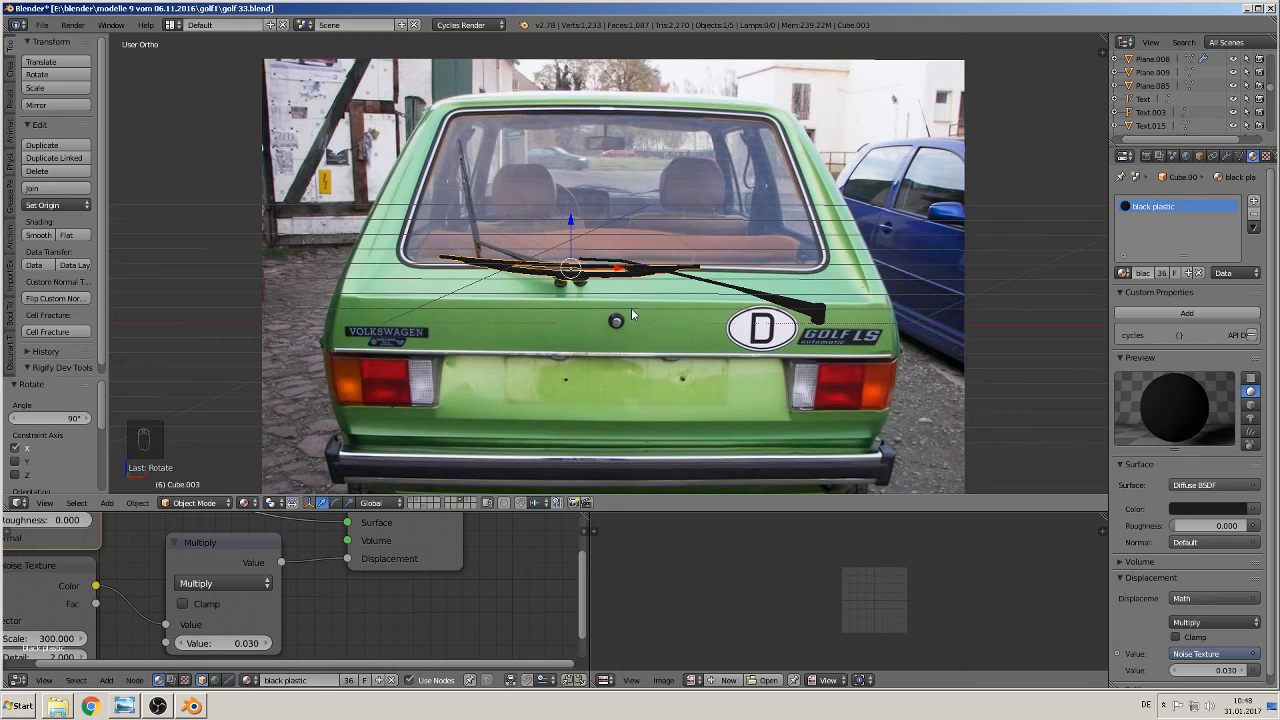
{"action": "key", "text": "r"}
{"action": "key", "text": "y"}
{"action": "key", "text": "9"}
{"action": "key", "text": "0"}
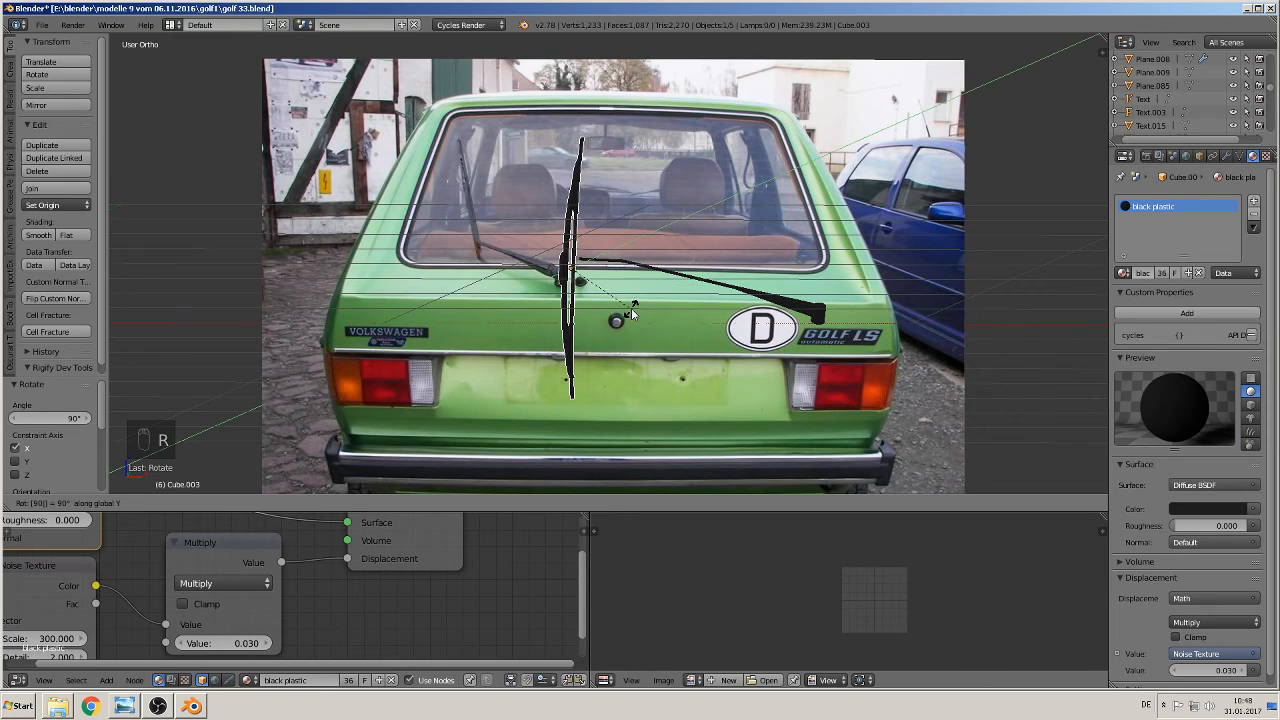
{"action": "key", "text": "Return"}
Scale the wiper blade by about 0.376 and move it about -0.201 in X and 0.135 in Z onto the photographed blade
{"action": "key", "text": "s"}
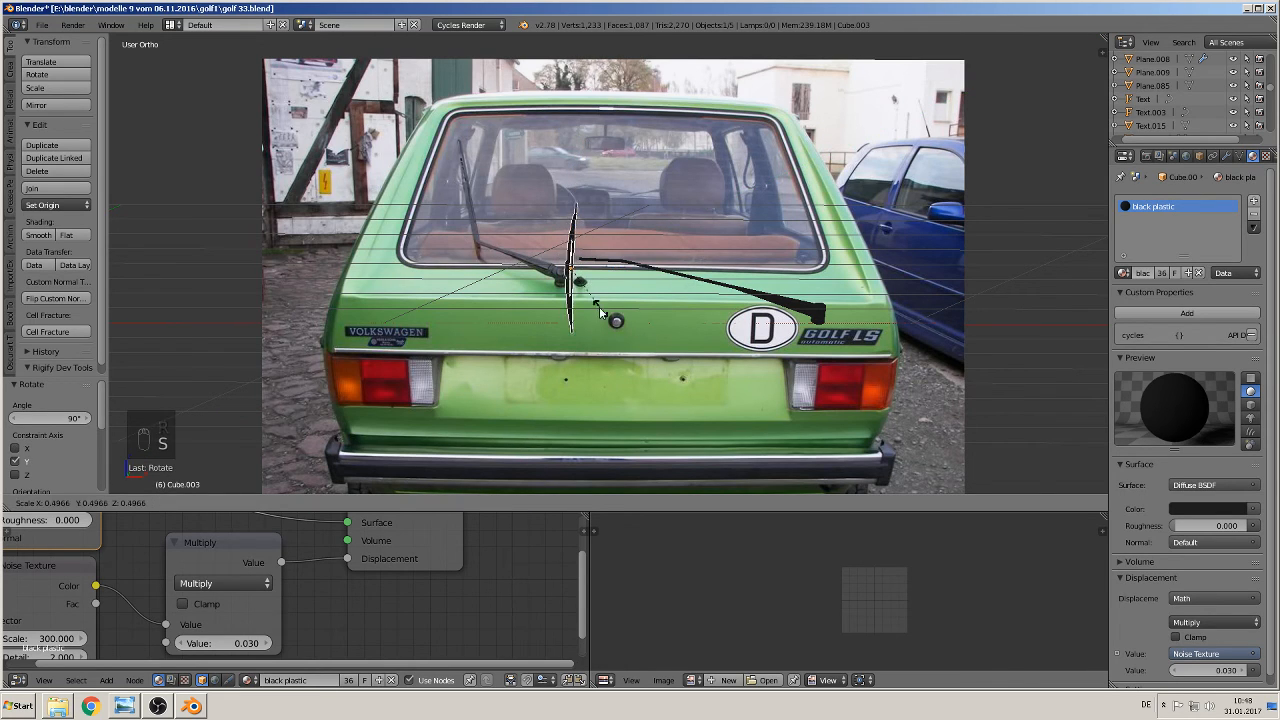
{"action": "left_click", "coordinate": [593, 306]}
{"action": "key", "text": "g"}
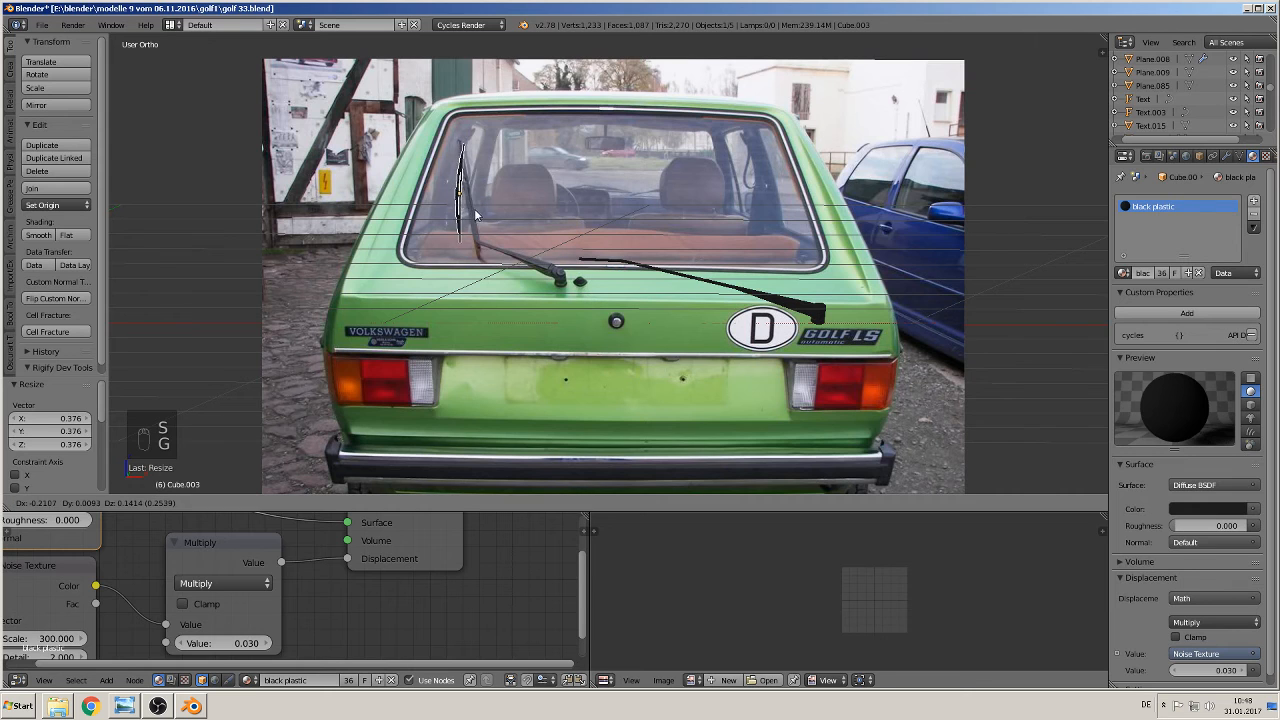
{"action": "left_click", "coordinate": [486, 222]}
{"action": "middle_click_drag", "start_coordinate": [508, 218], "coordinate": [550, 284], "text": "shift"}
{"action": "scroll", "coordinate": [550, 284], "scroll_direction": "up", "scroll_amount": 6}
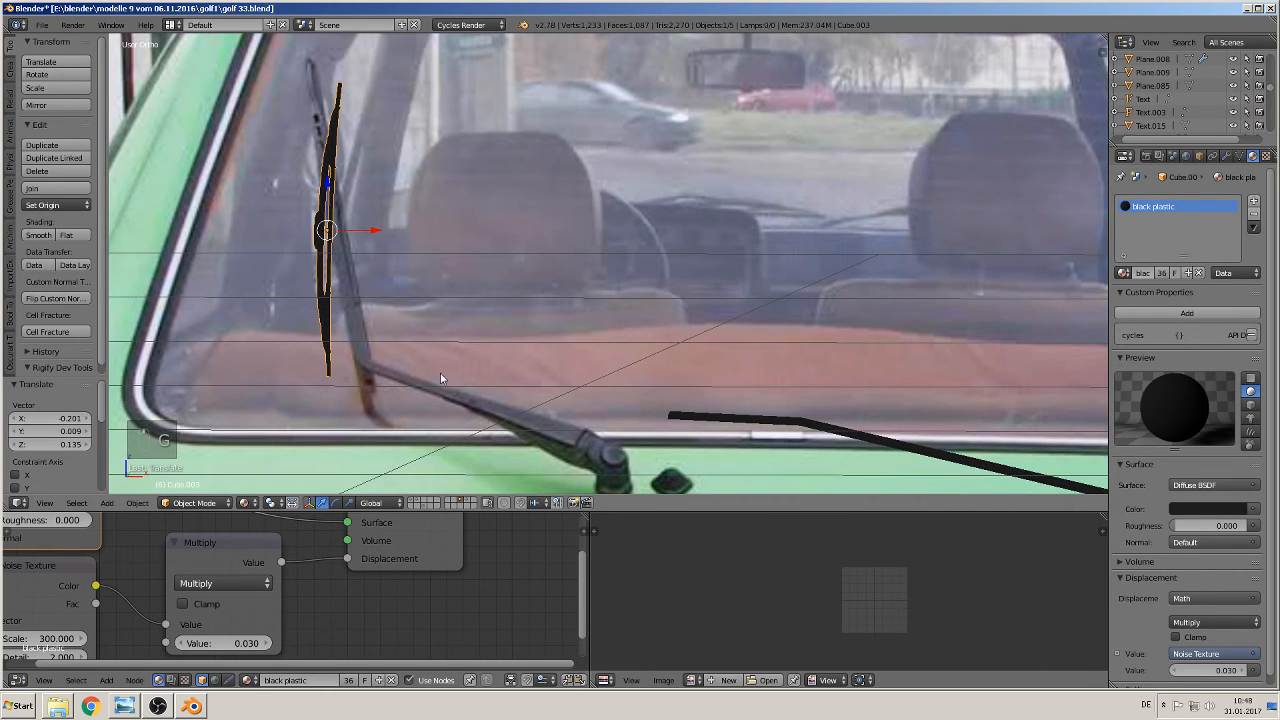
Tilt the wiper blade by about -12.7° to match the photographed blade and scale it by about 1.228
{"action": "key", "text": "r"}
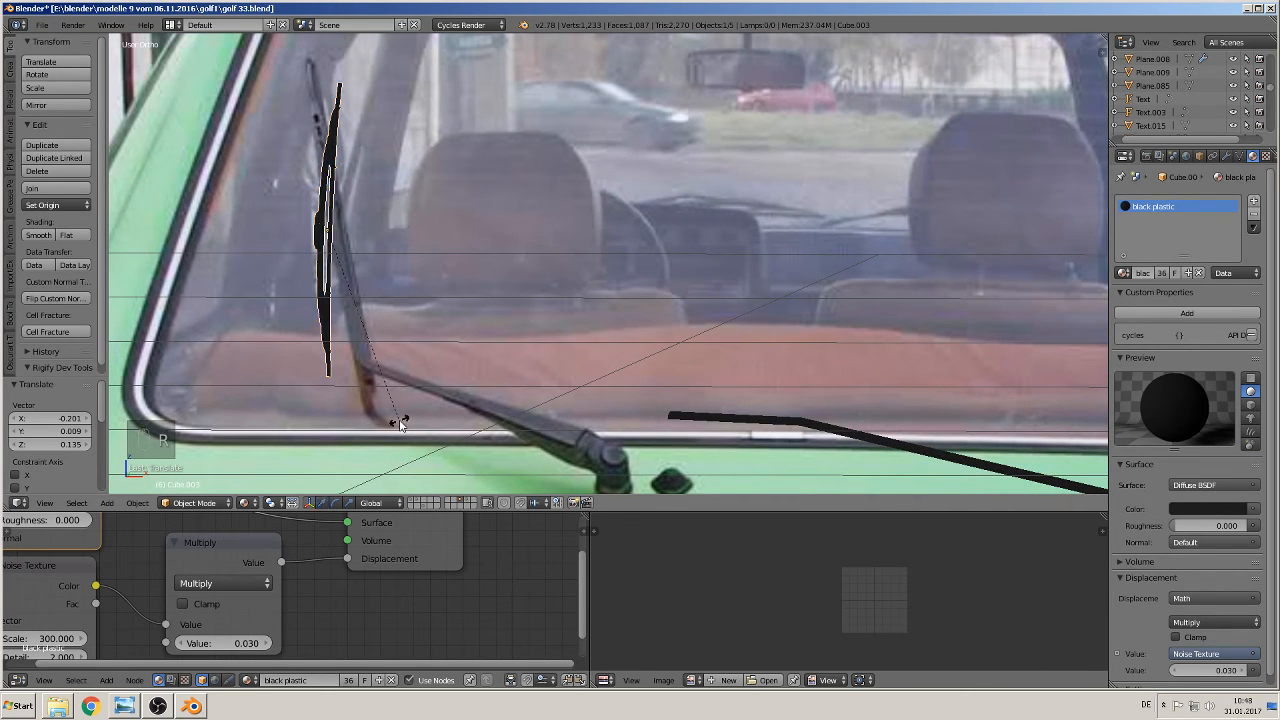
{"action": "left_click", "coordinate": [441, 406]}
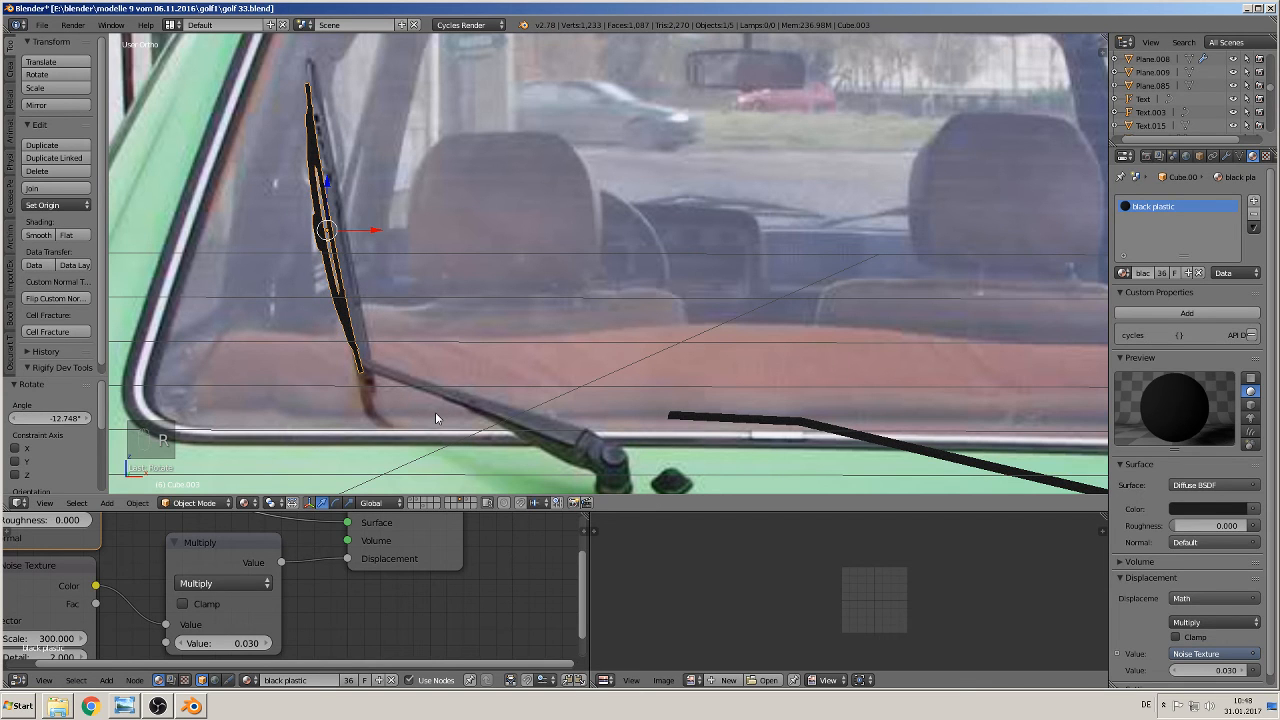
{"action": "key", "text": "s"}
{"action": "left_click", "coordinate": [456, 462]}
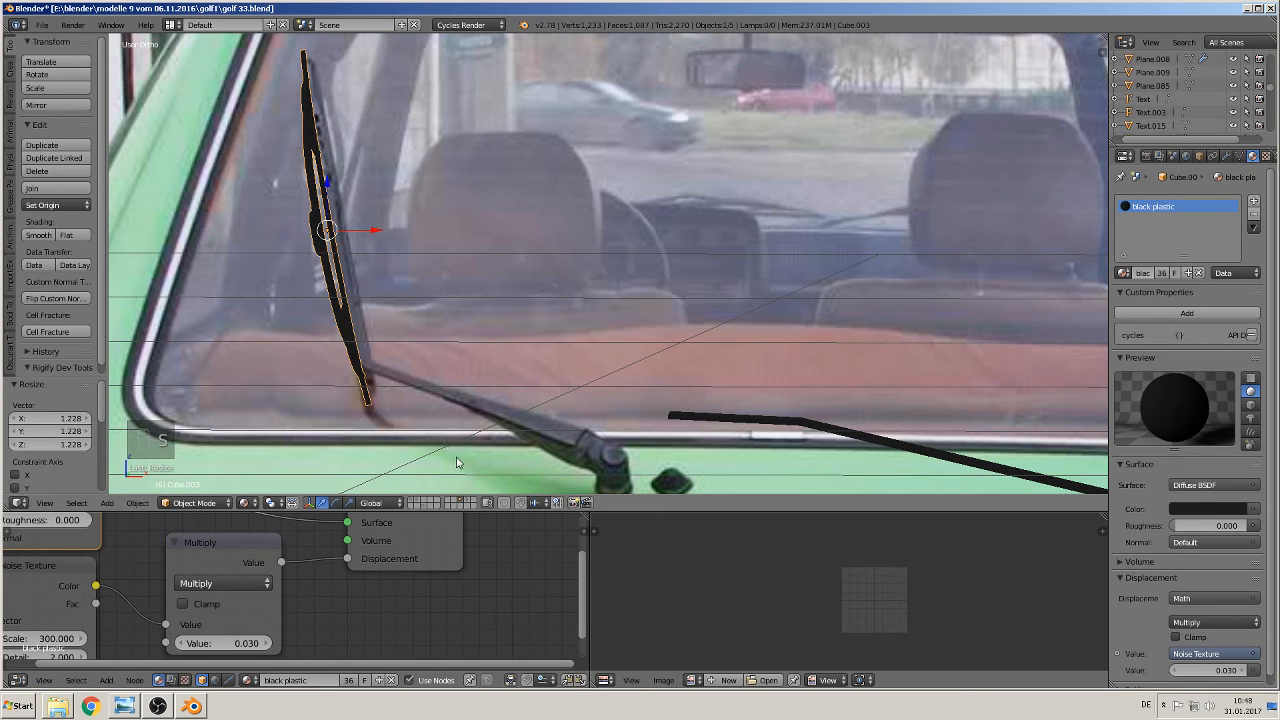
Shift the wiper blade about 0.041 along X in the front view to align it with the photo
{"action": "mouse_move", "coordinate": [352, 350]}
{"action": "middle_mouse_down"}
{"action": "mouse_move", "coordinate": [375, 347]}
{"action": "mouse_move", "coordinate": [335, 342]}
{"action": "middle_mouse_up"}
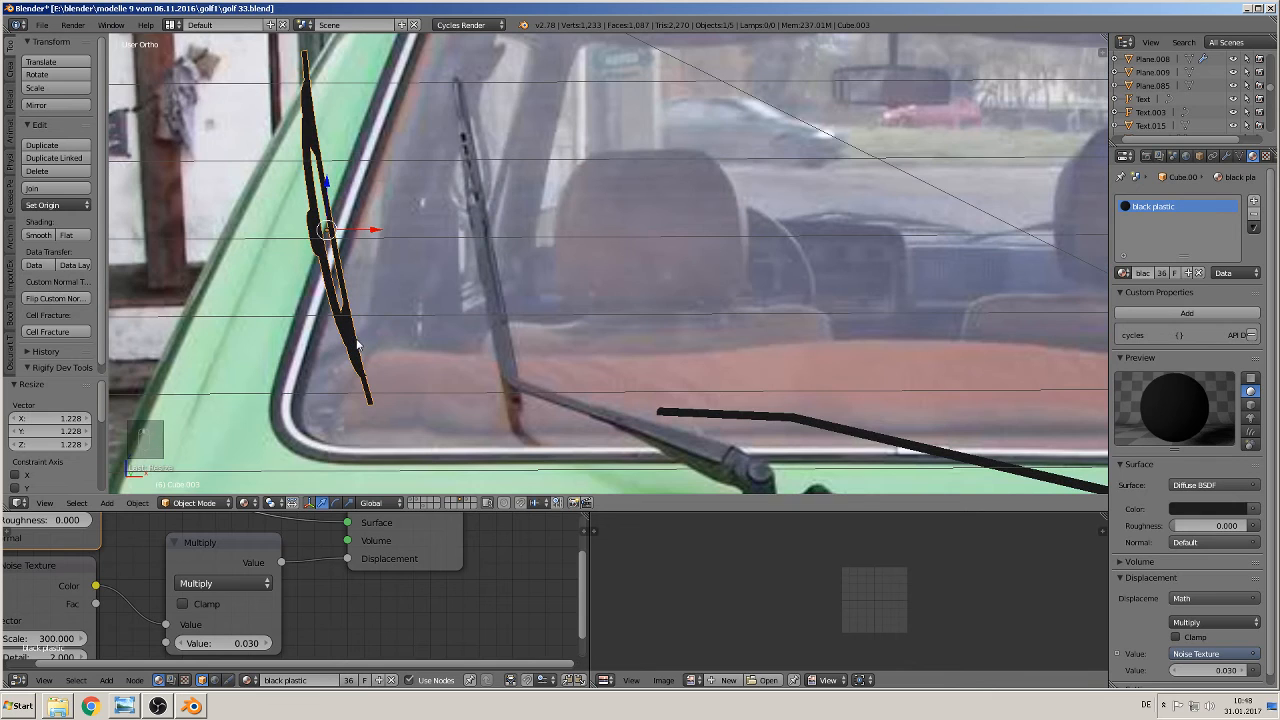
{"action": "key", "text": "KP_1"}
{"action": "scroll", "coordinate": [366, 327], "scroll_direction": "down", "scroll_amount": 3}
{"action": "left_click_drag", "start_coordinate": [460, 242], "coordinate": [512, 240]}
Rotate the wiper blade by about -49.5° around its length, viewed end-on, so its narrow side faces the front
{"action": "key", "text": "KP_7"}
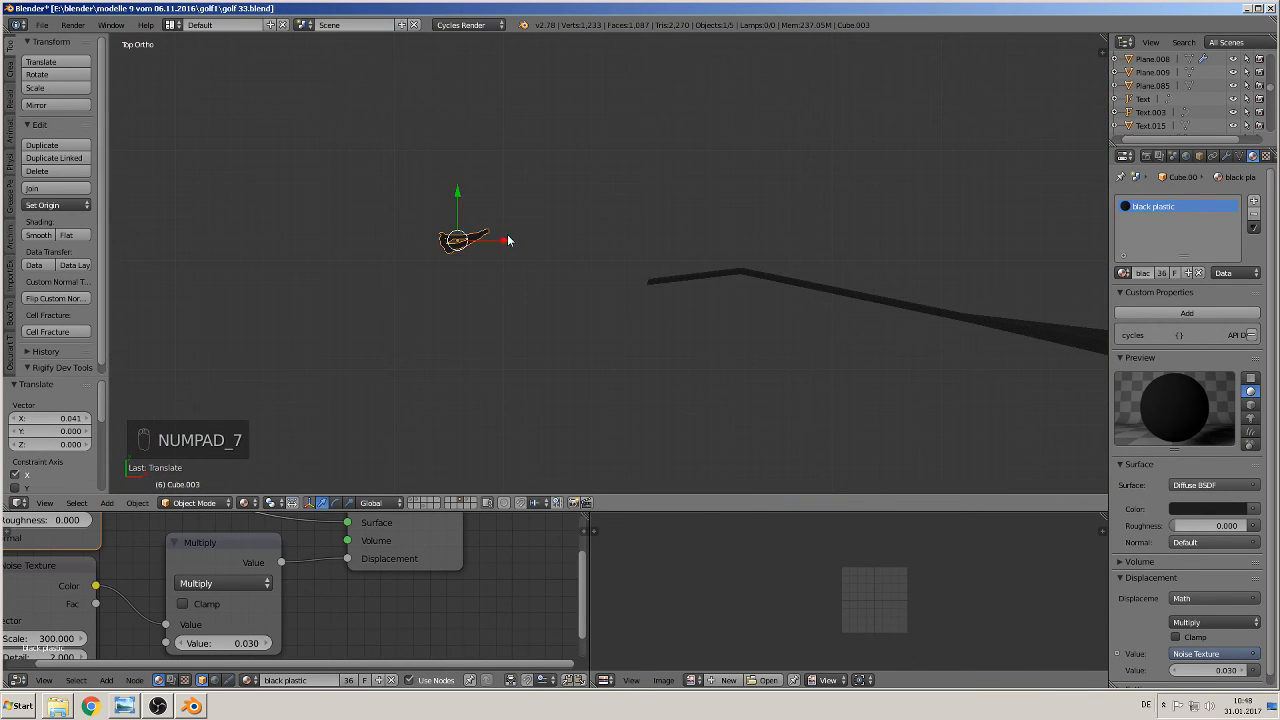
{"action": "scroll", "coordinate": [492, 272], "scroll_direction": "up", "scroll_amount": 2}
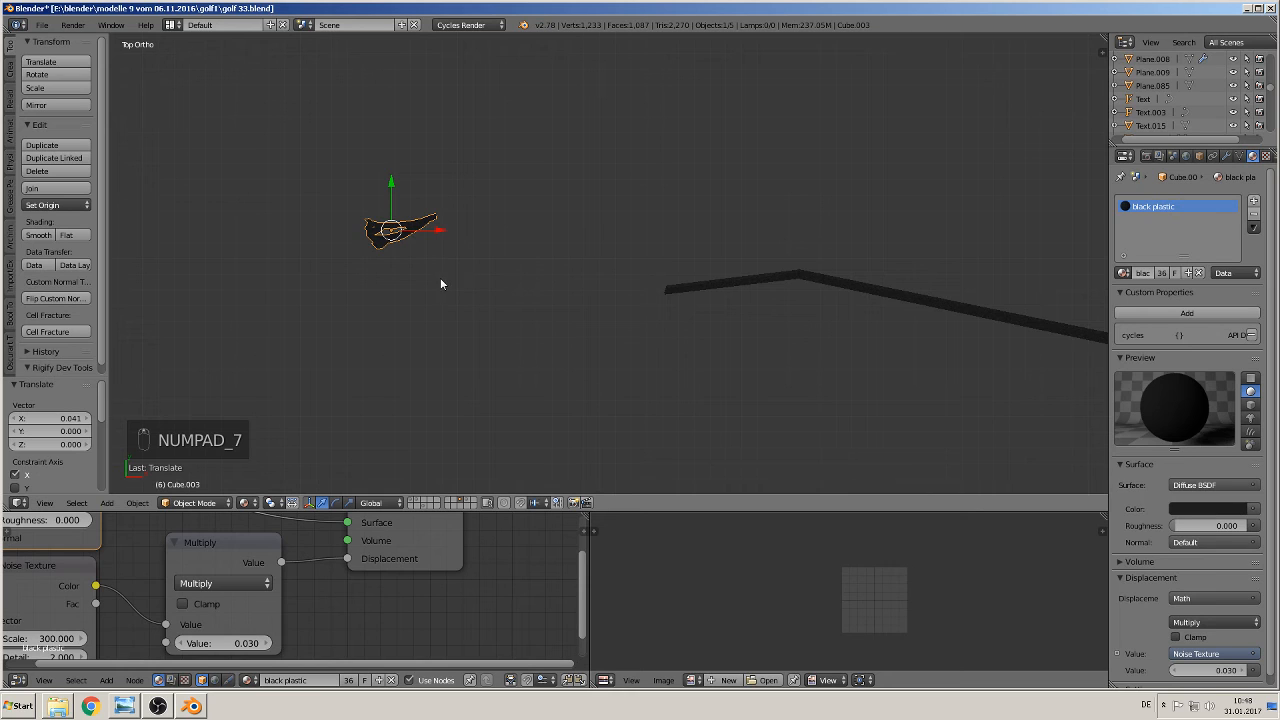
{"action": "middle_click_drag", "start_coordinate": [440, 277], "coordinate": [419, 474]}
{"action": "scroll", "coordinate": [397, 150], "scroll_direction": "down", "scroll_amount": 2}
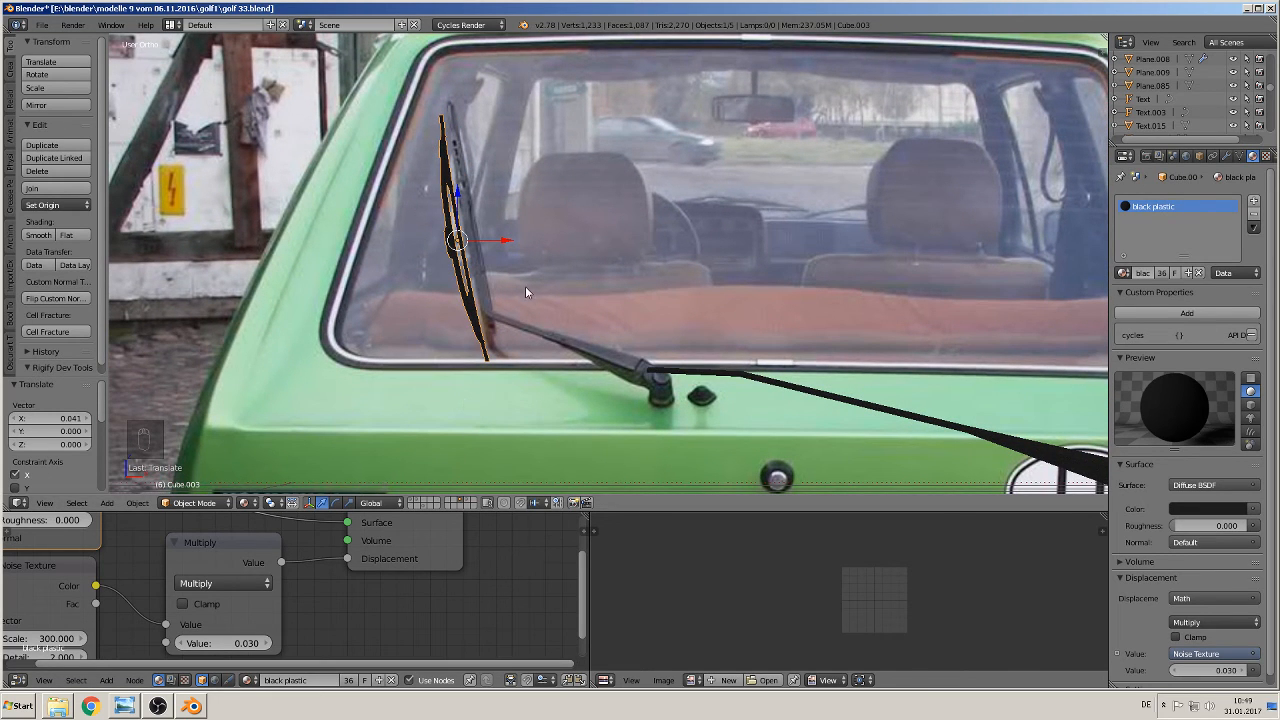
{"action": "key", "text": "KP_1"}
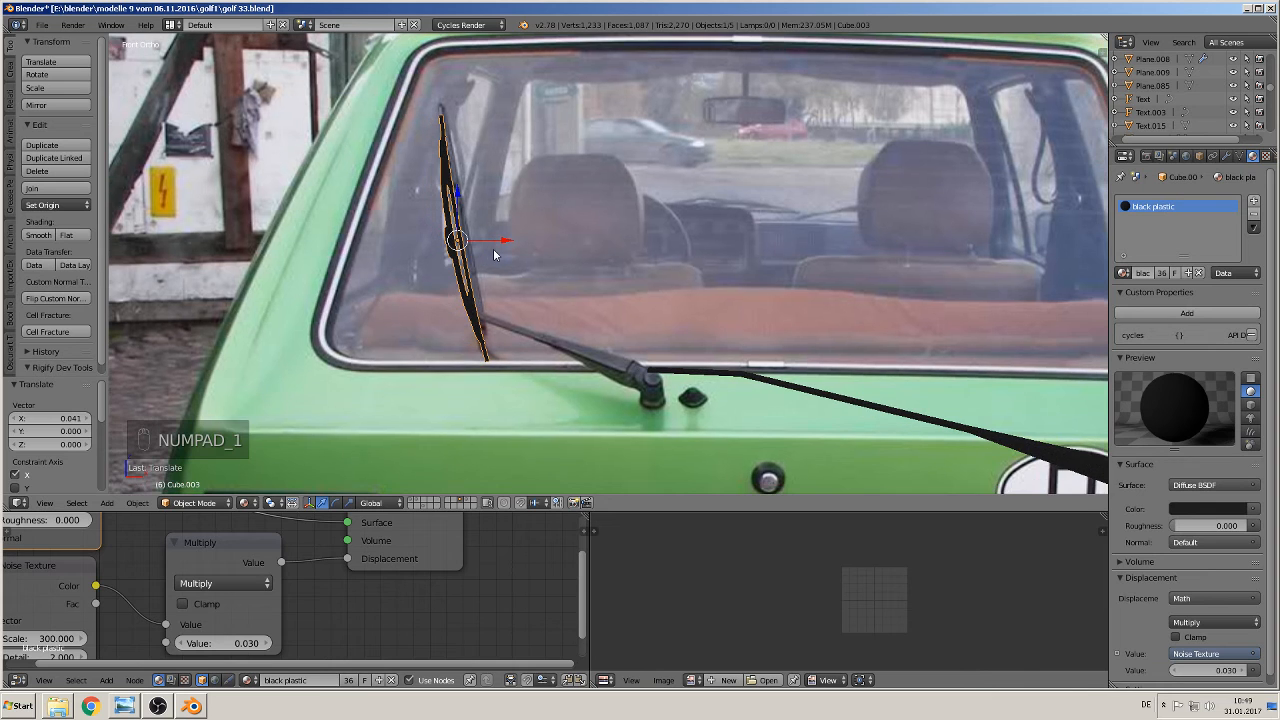
{"action": "middle_click_drag", "start_coordinate": [469, 279], "coordinate": [603, 406]}
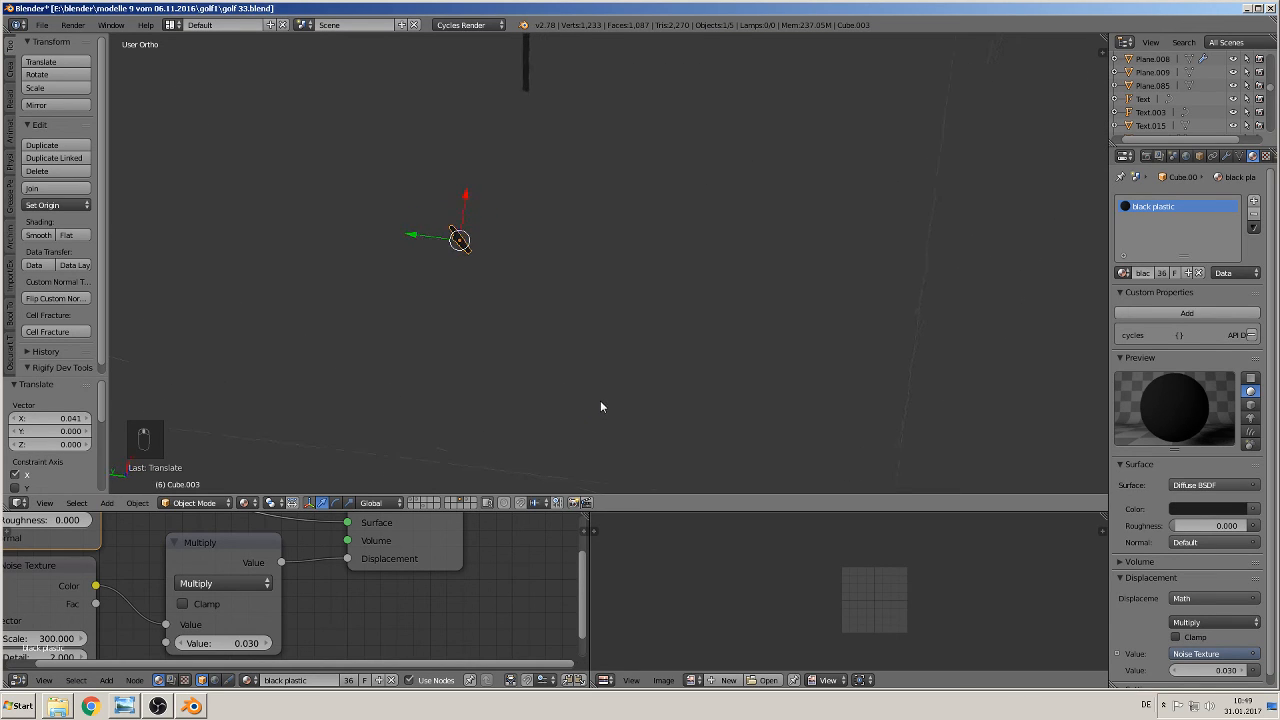
{"action": "middle_click_drag", "start_coordinate": [497, 311], "coordinate": [396, 268]}
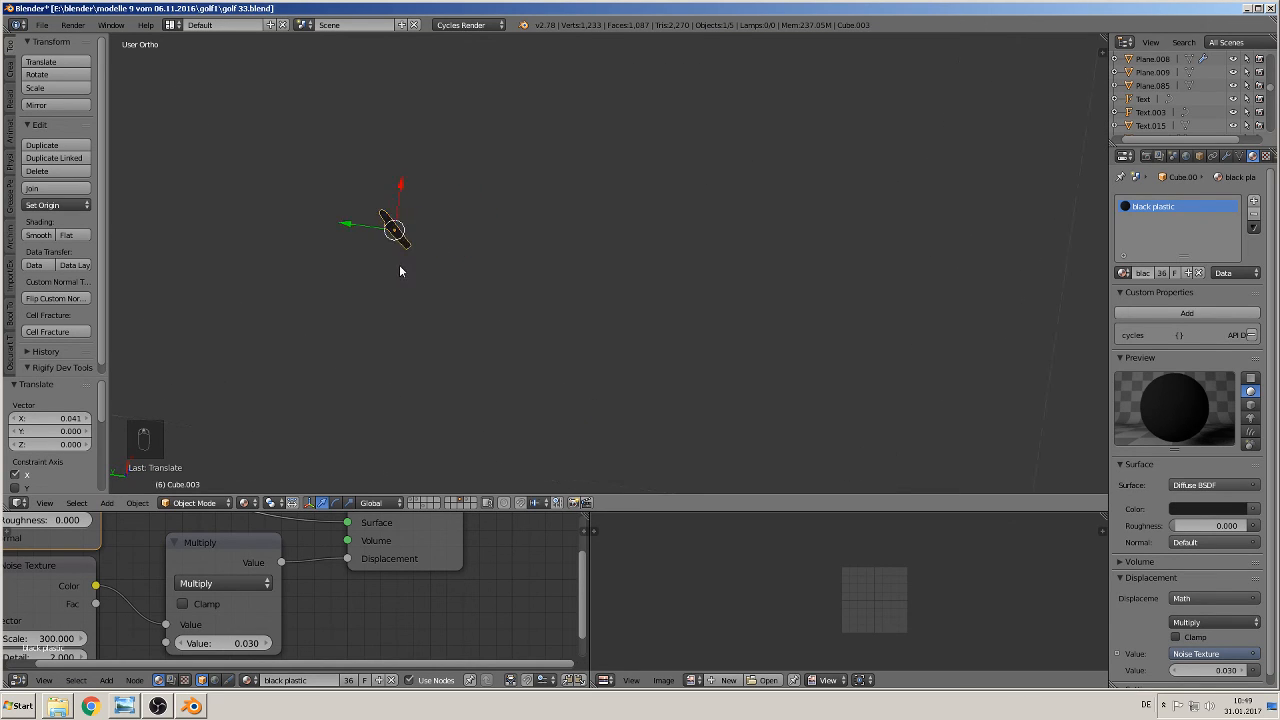
{"action": "key", "text": "r"}
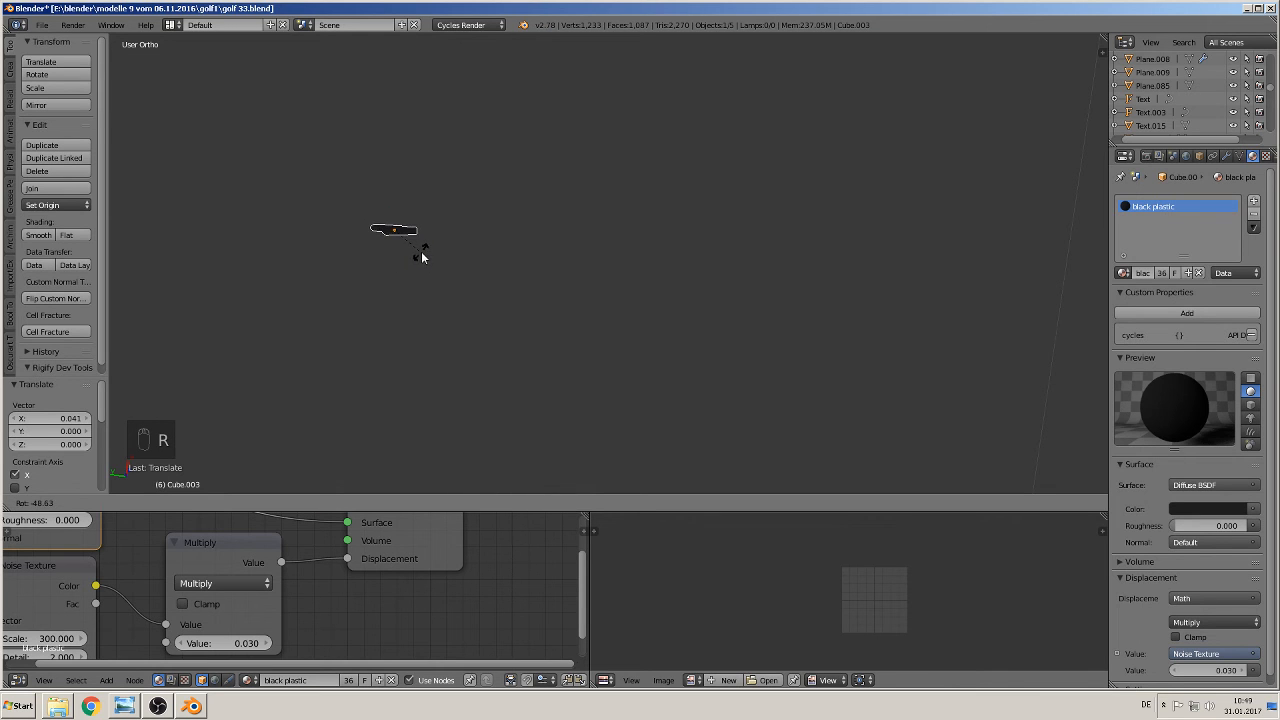
{"action": "left_click", "coordinate": [421, 251]}
Nudge the wiper blade about 0.007 along X onto the photographed blade in the front view
{"action": "key", "text": "KP_1"}
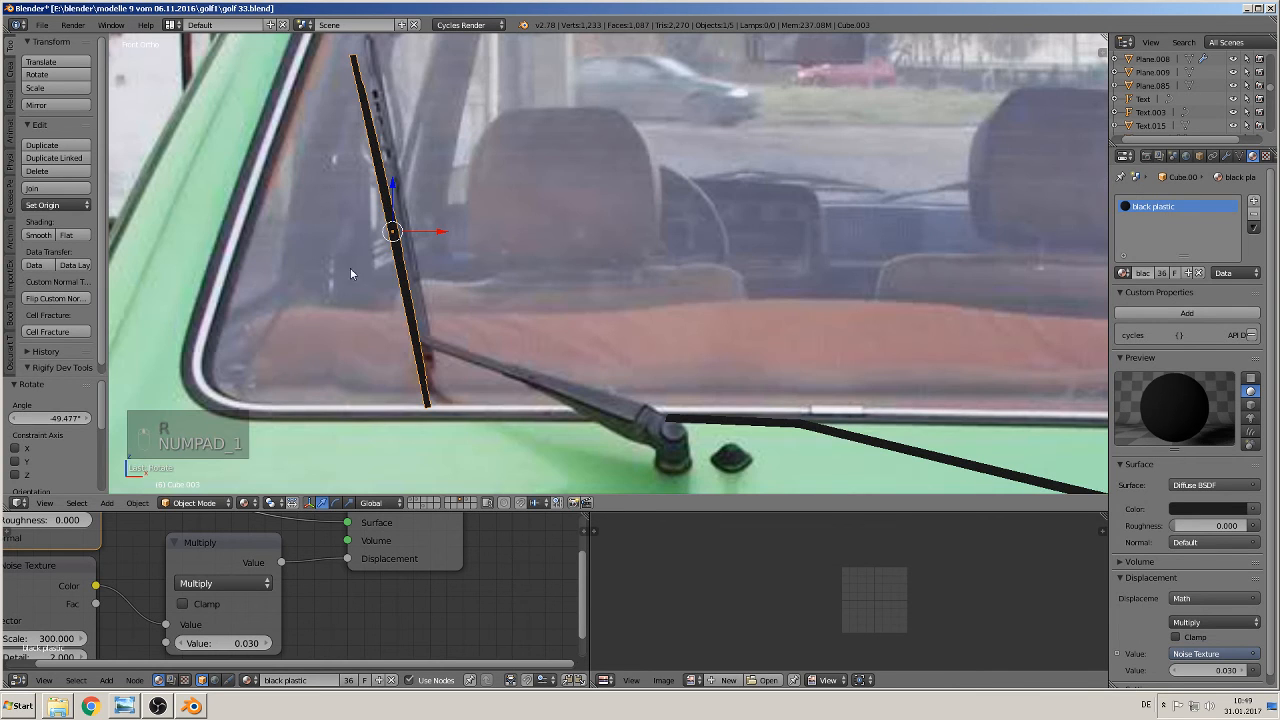
{"action": "scroll", "coordinate": [500, 378], "scroll_direction": "down", "scroll_amount": 1}
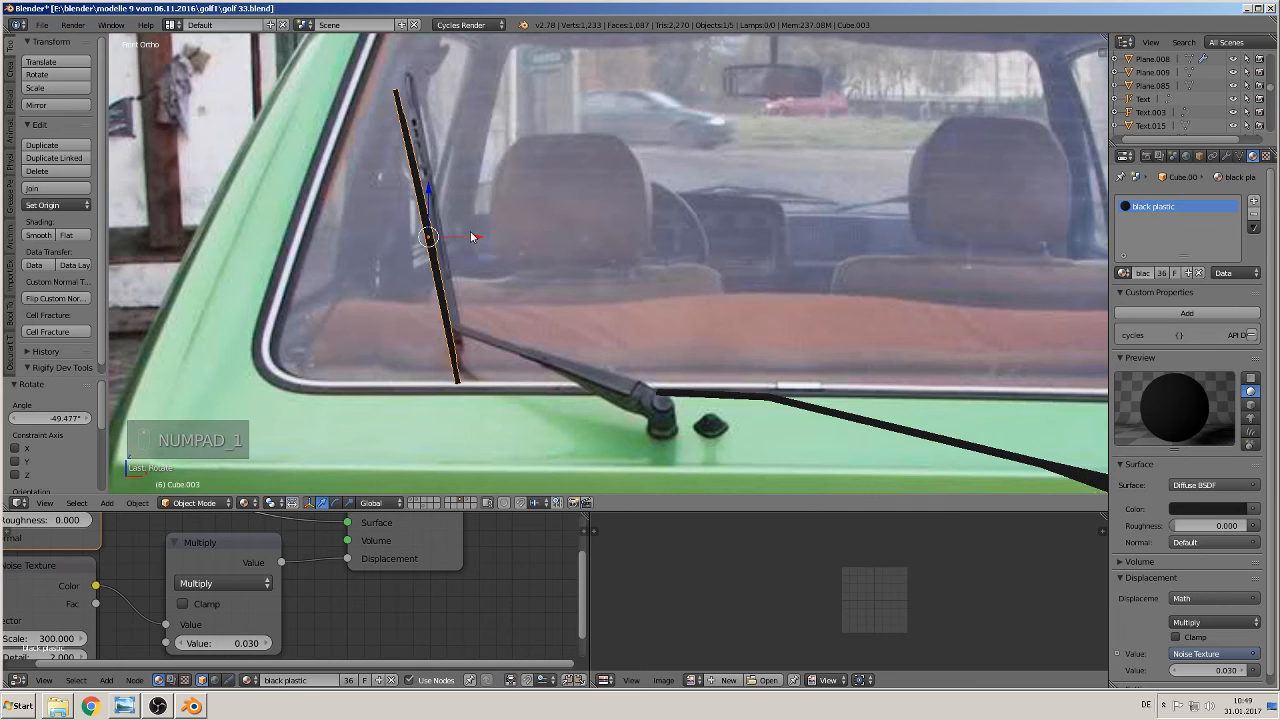
{"action": "left_click_drag", "start_coordinate": [470, 231], "coordinate": [476, 239]}
{"action": "scroll", "coordinate": [491, 342], "scroll_direction": "down", "scroll_amount": 1}
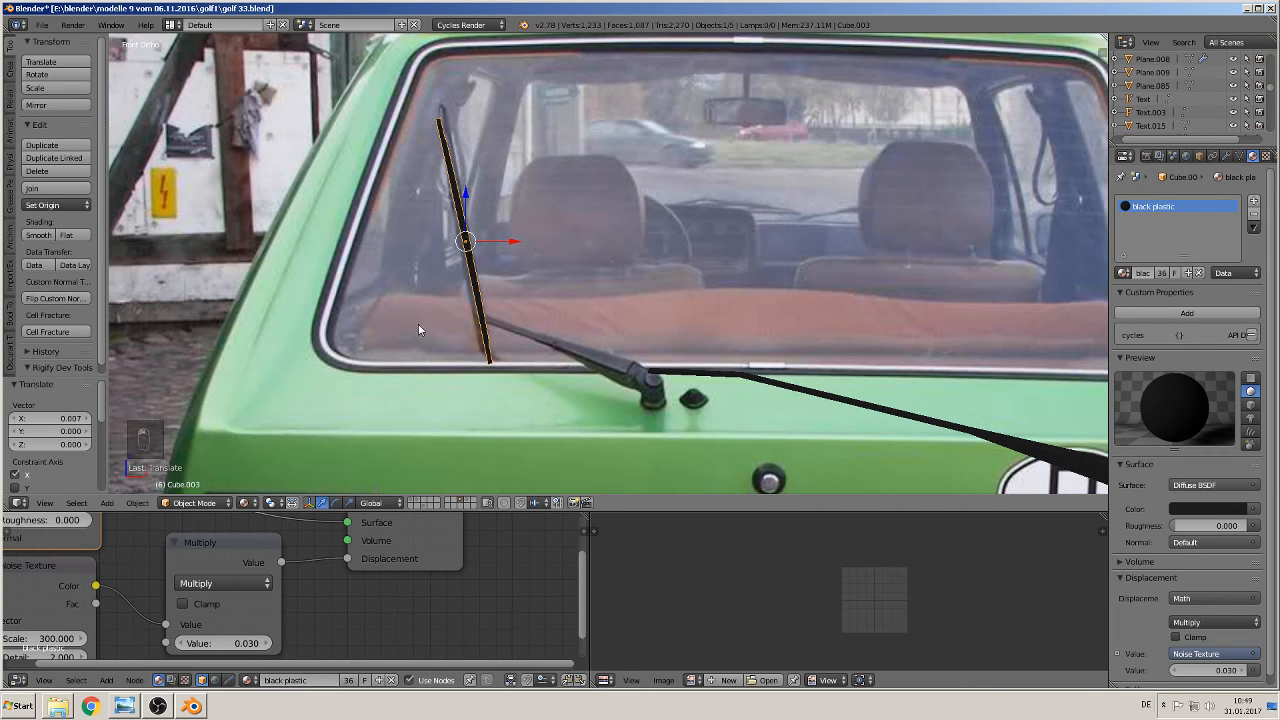
Scale the remaining wiper arm down by a factor of about 0.460
{"action": "middle_click_drag", "start_coordinate": [550, 341], "coordinate": [244, 208], "text": "shift"}
{"action": "right_click", "coordinate": [777, 343]}
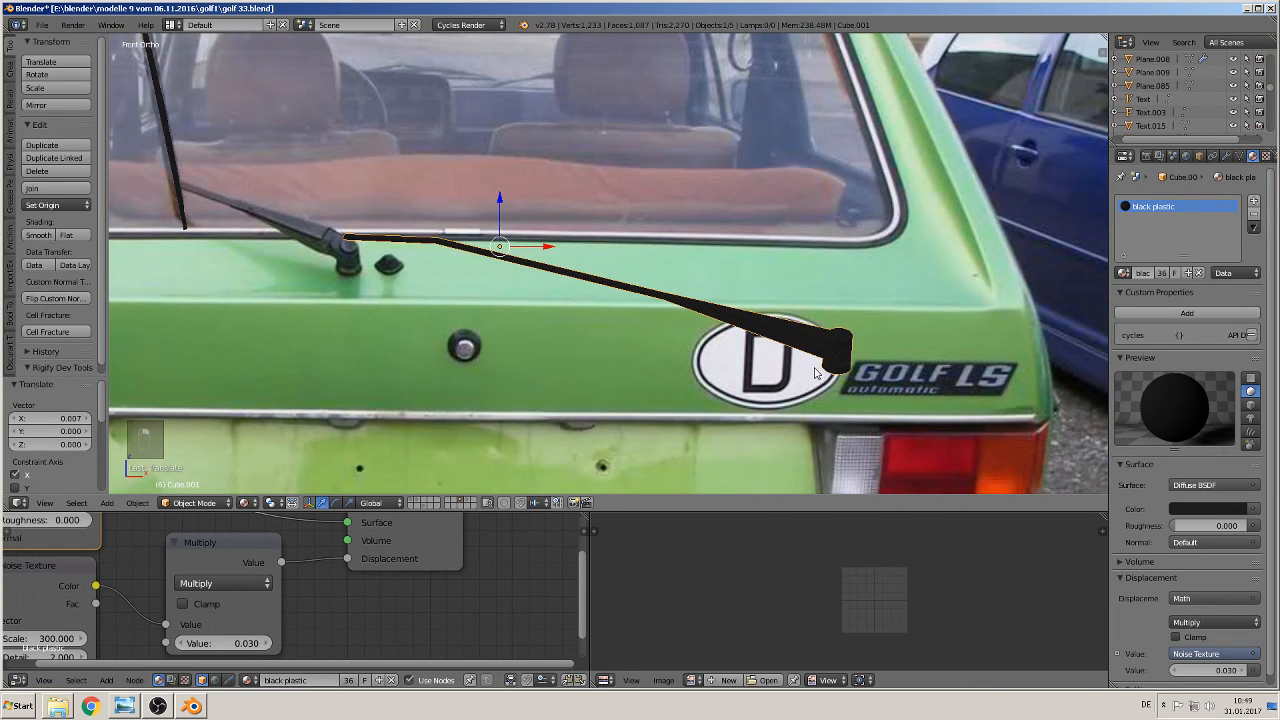
{"action": "key", "text": "s"}
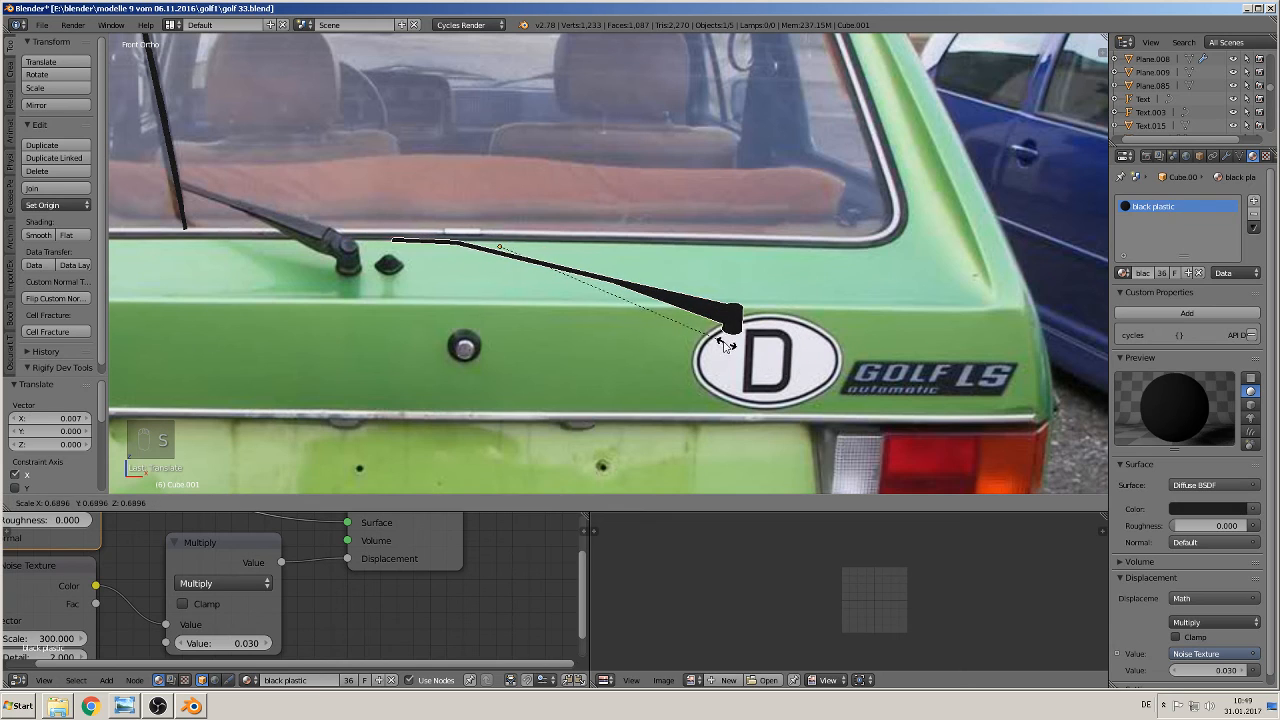
{"action": "left_click", "coordinate": [648, 317]}
Move the wiper arm about -0.290 in X and 0.041 in Z, placing its thick end at the photographed wiper pivot
{"action": "key", "text": "g"}
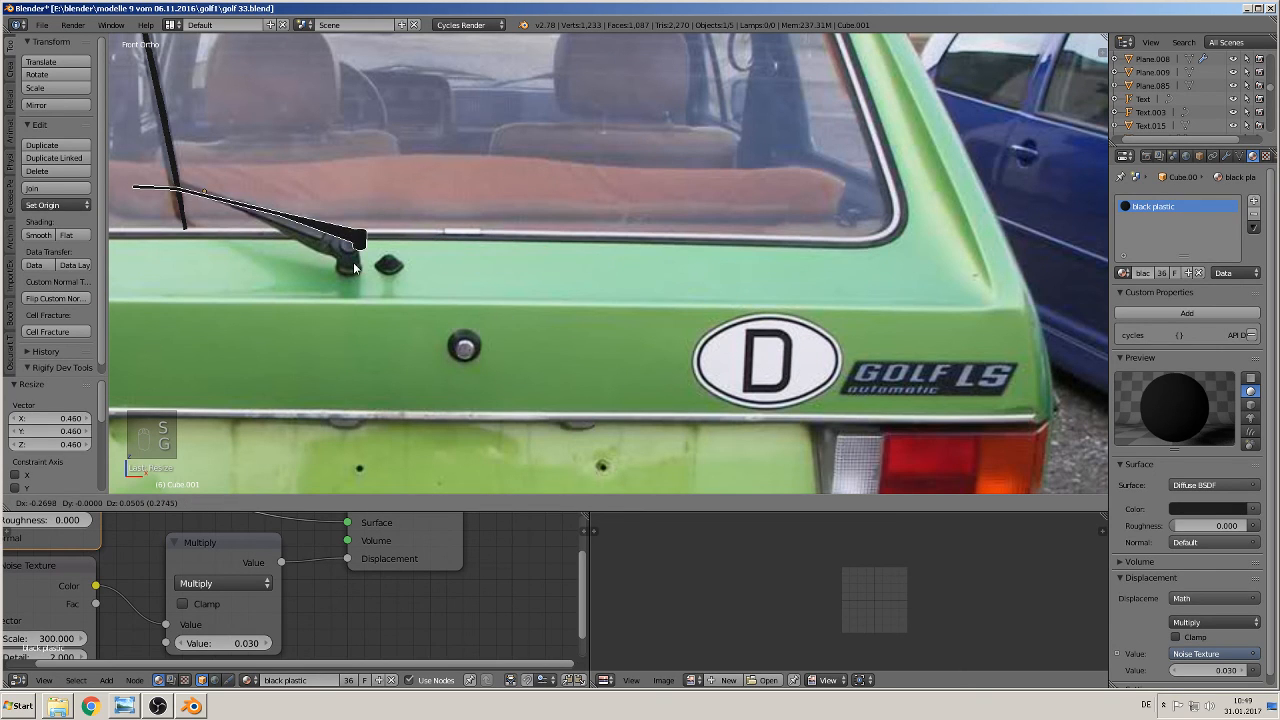
{"action": "right_click", "coordinate": [342, 275]}
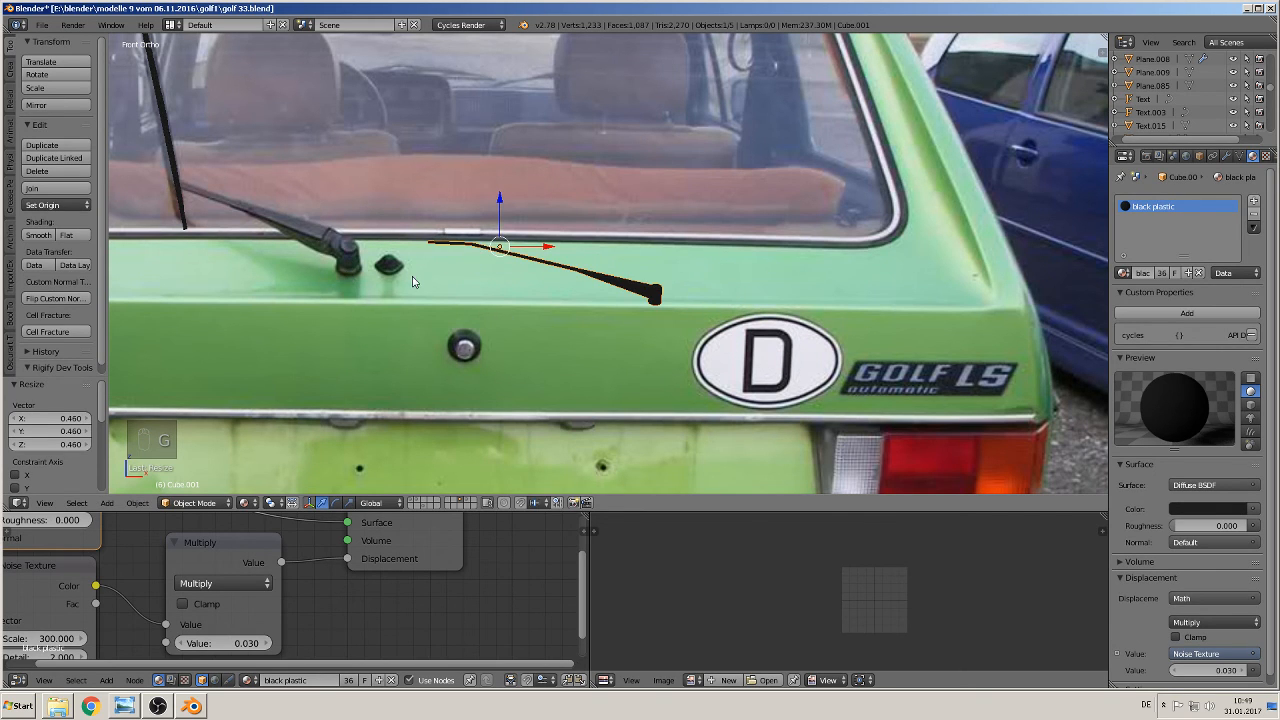
{"action": "key", "text": "g"}
{"action": "left_click", "coordinate": [1078, 232]}
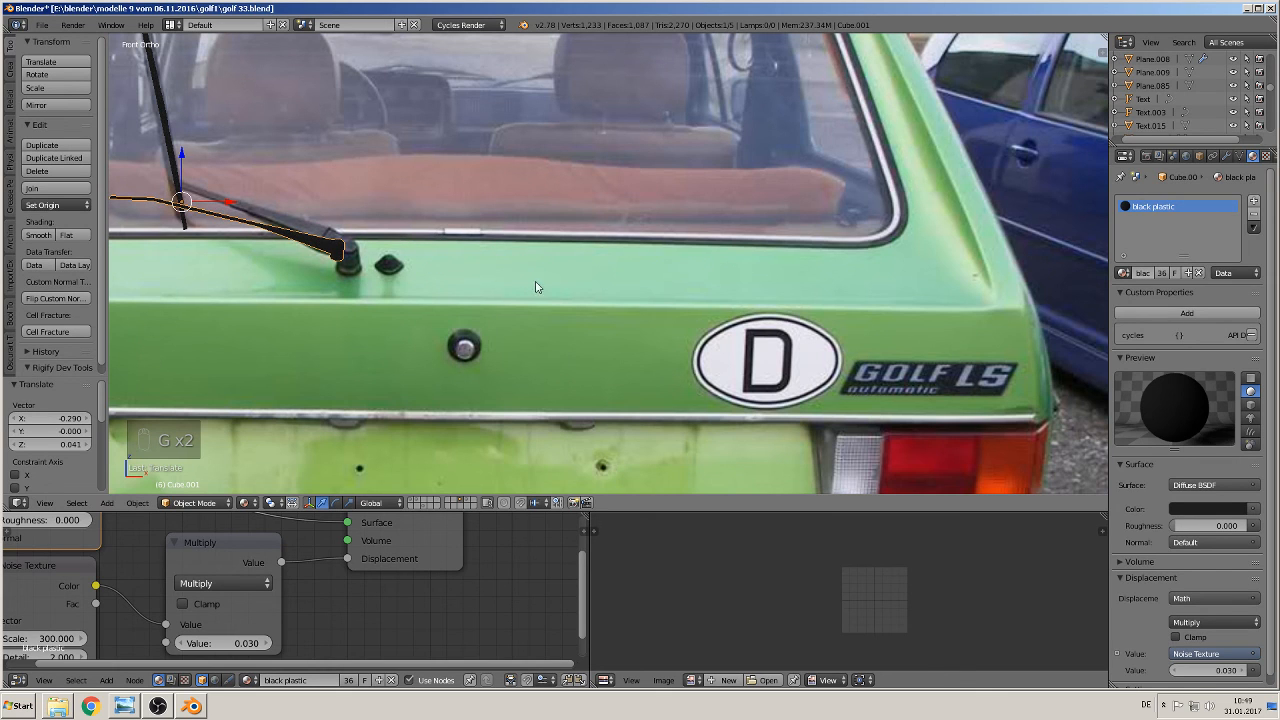
{"action": "middle_click_drag", "start_coordinate": [536, 287], "coordinate": [849, 342], "text": "shift"}
{"action": "scroll", "coordinate": [849, 342], "scroll_direction": "up", "scroll_amount": 2}
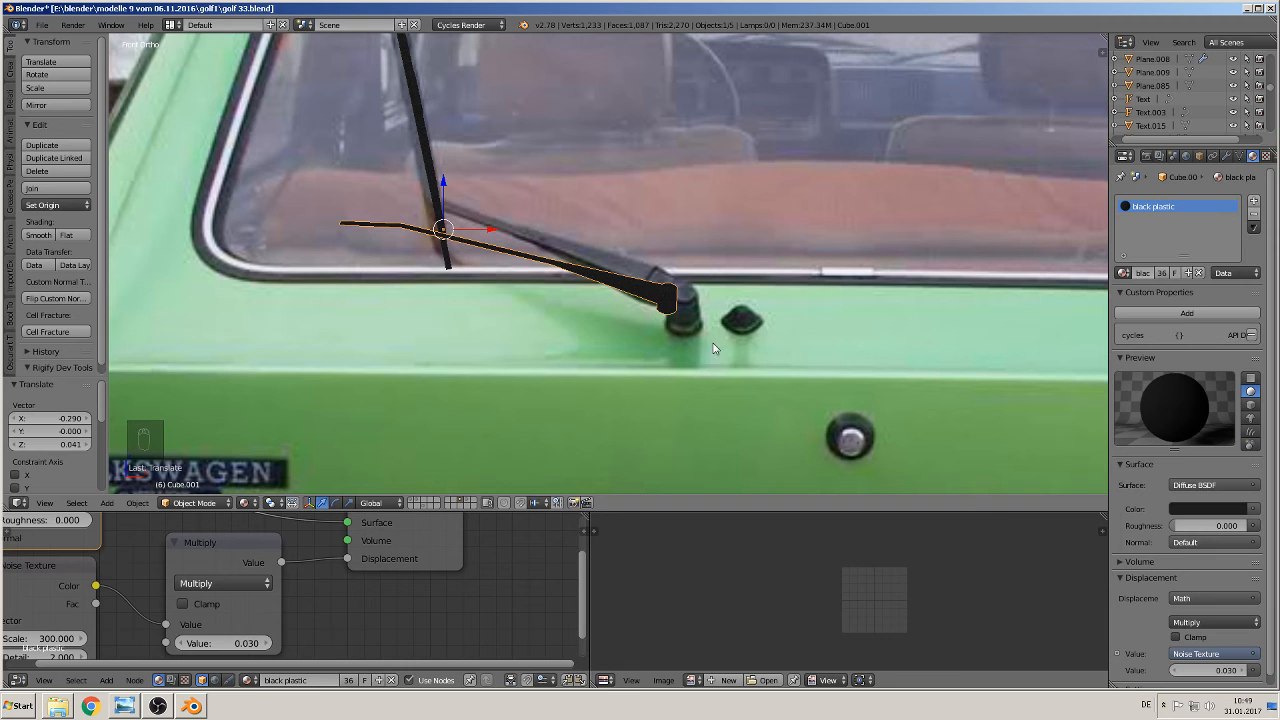
Rotate the wiper arm by about 10.36° and move it about 0.025 in X and 0.021 in Z, bringing its thick end to the photographed pivot
{"action": "key", "text": "r"}
{"action": "left_click", "coordinate": [668, 382]}
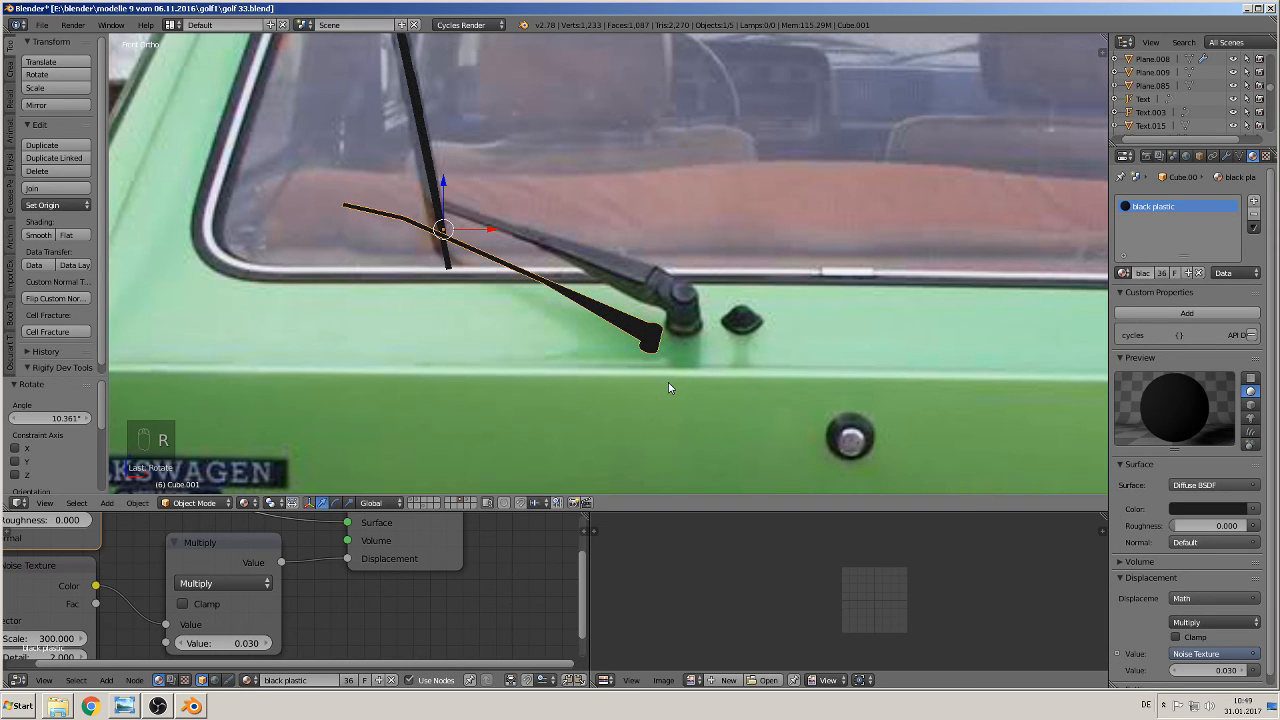
{"action": "key", "text": "g"}
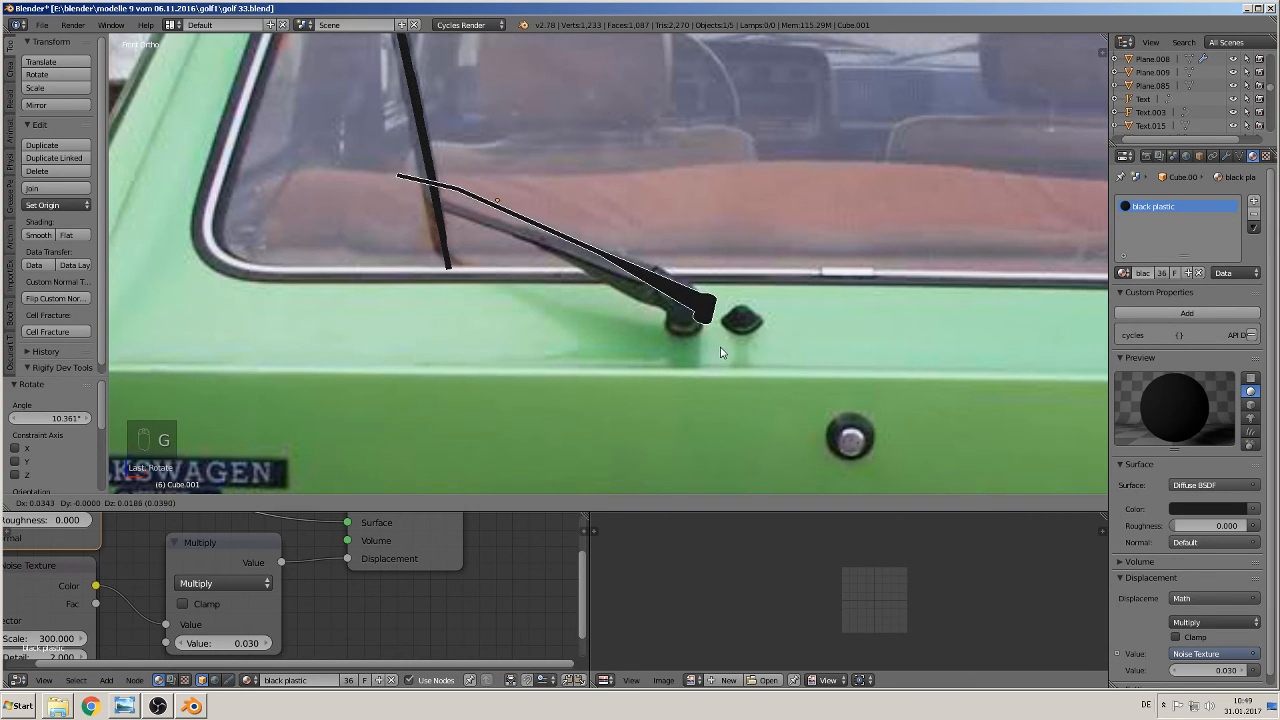
{"action": "left_click", "coordinate": [706, 343]}
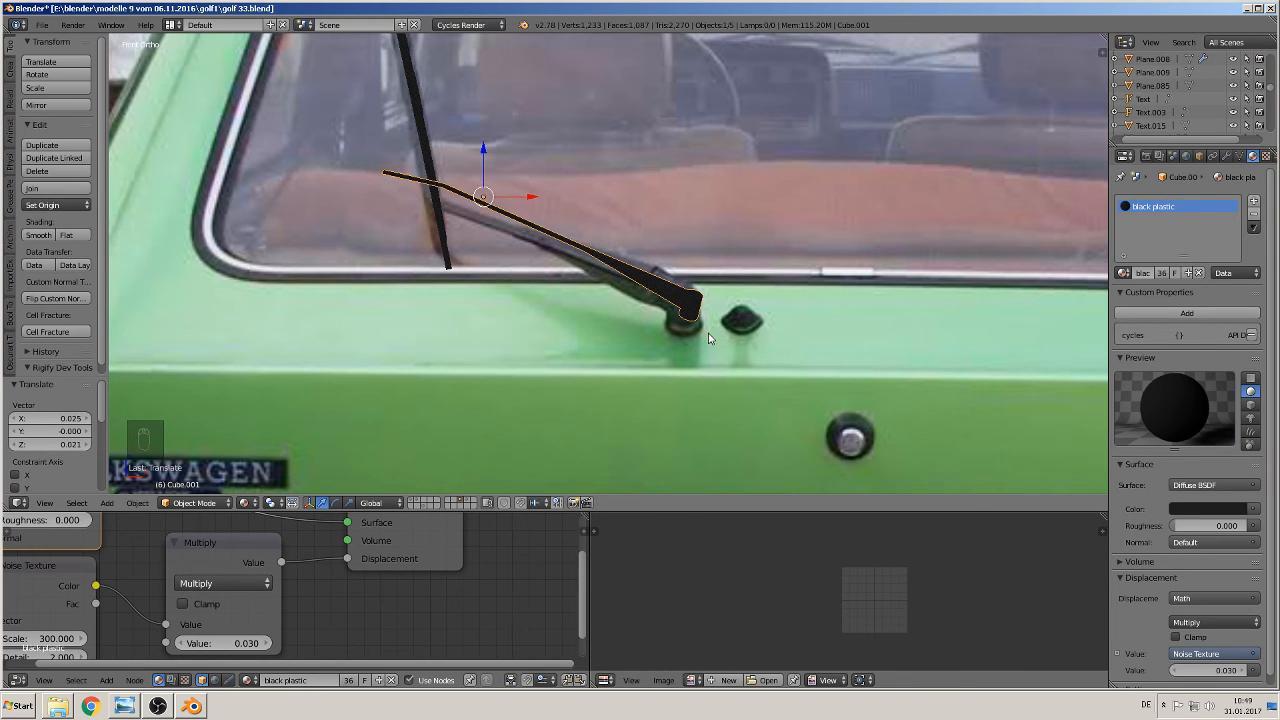
Tilt the wiper arm in a side-on view so its thick end points toward the body, and shift it about -0.028 along Y
{"action": "middle_click_drag", "start_coordinate": [708, 338], "coordinate": [578, 316]}
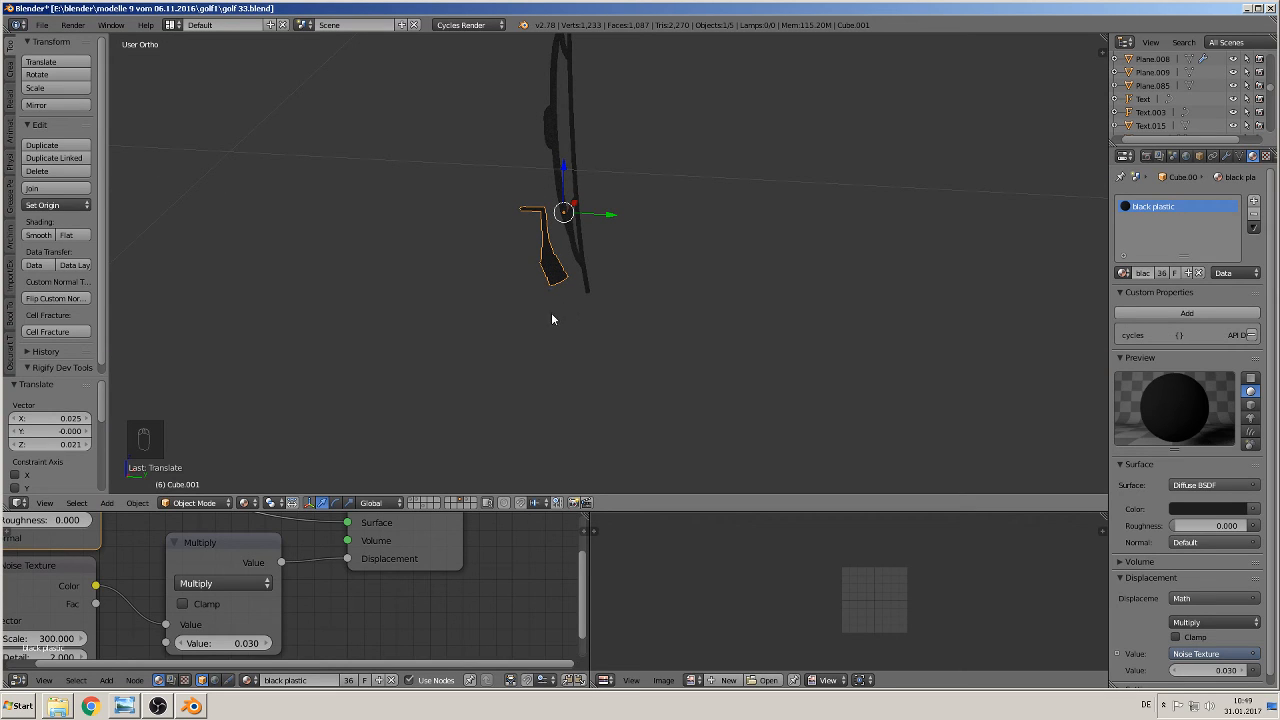
{"action": "key", "text": "r"}
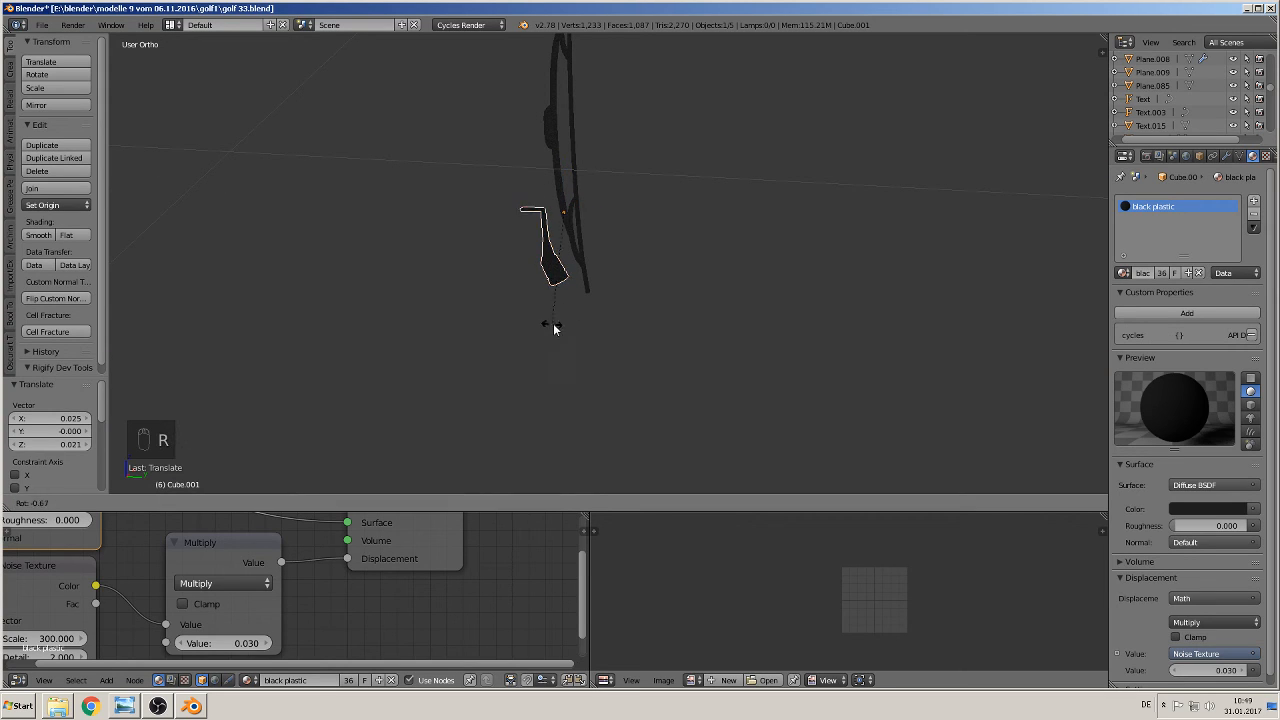
{"action": "left_click", "coordinate": [668, 268]}
{"action": "left_click_drag", "start_coordinate": [618, 214], "coordinate": [569, 218]}
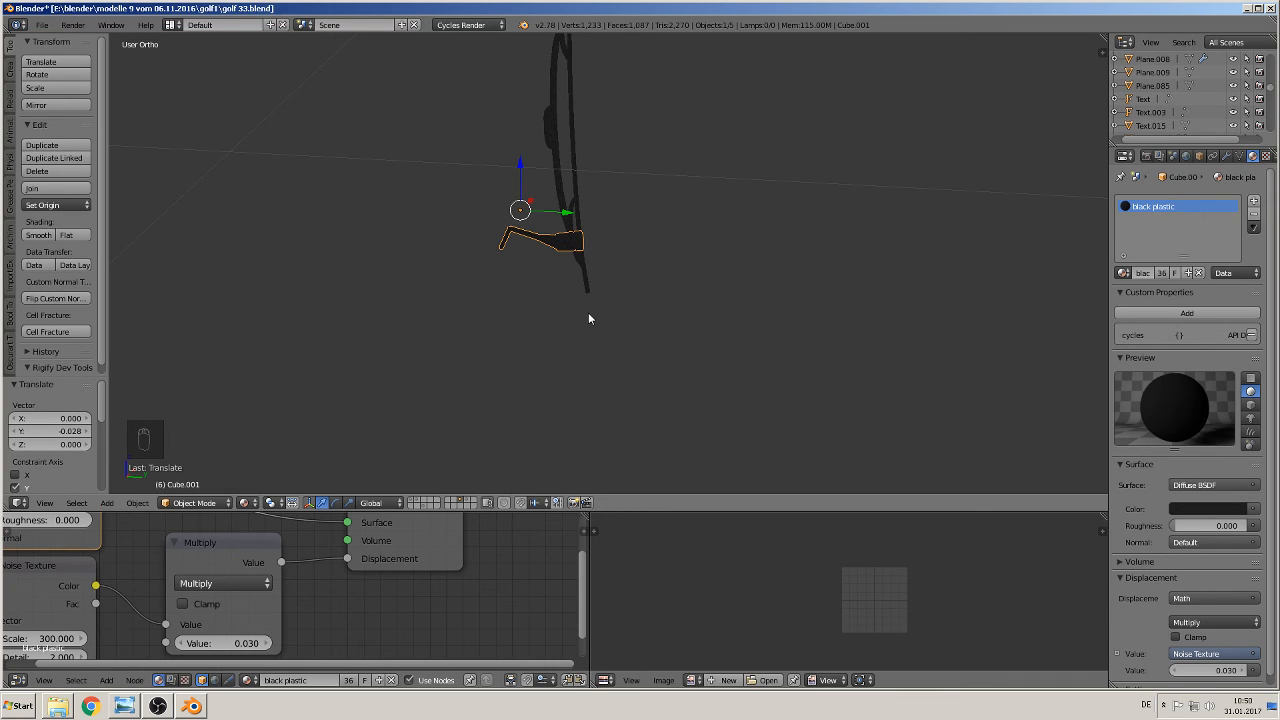
Rotate the wiper arm downward over the rear-view photo and move it along X and about 0.046 up in Z to meet the blade
{"action": "key", "text": "KP_0"}
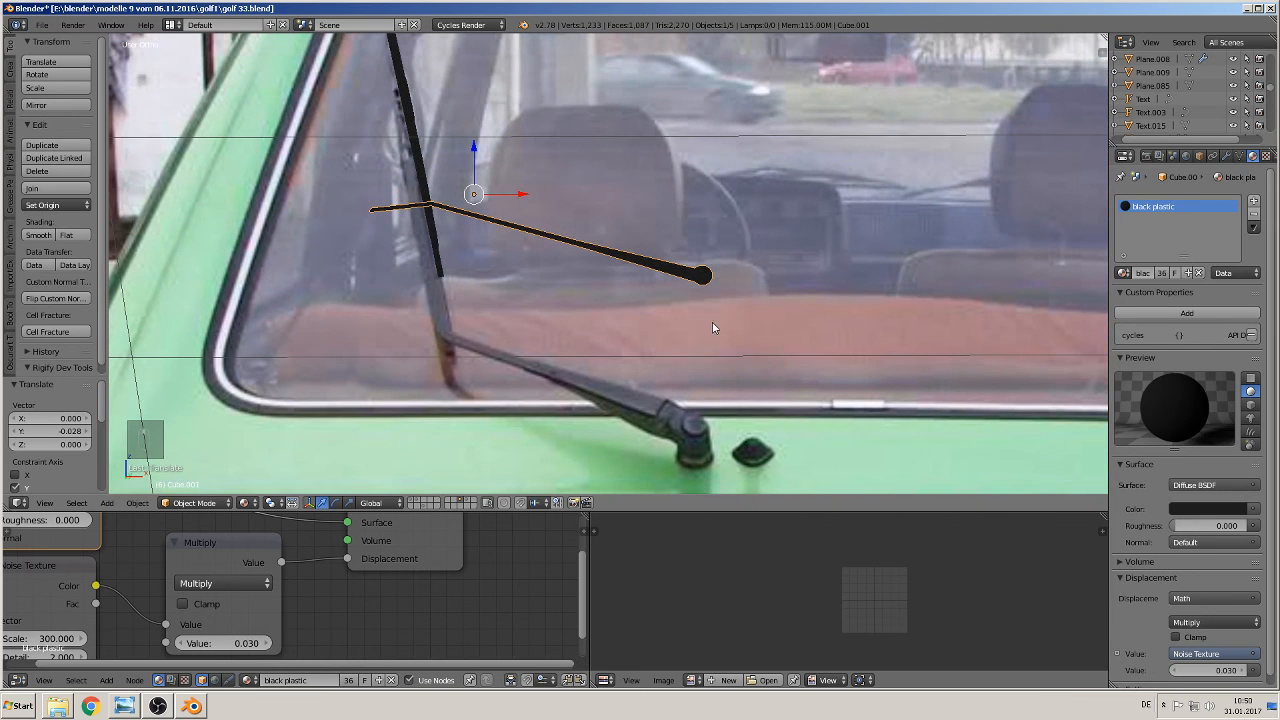
{"action": "scroll", "coordinate": [620, 322], "scroll_direction": "down", "scroll_amount": 1}
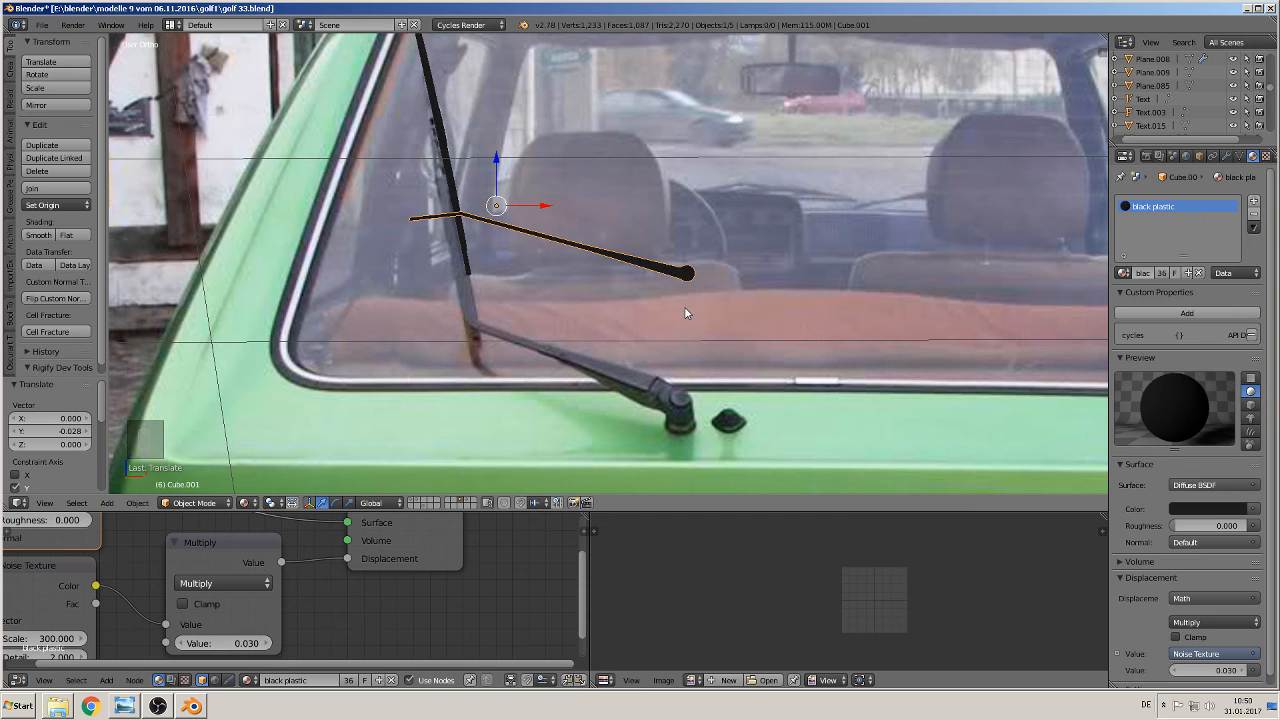
{"action": "key", "text": "r"}
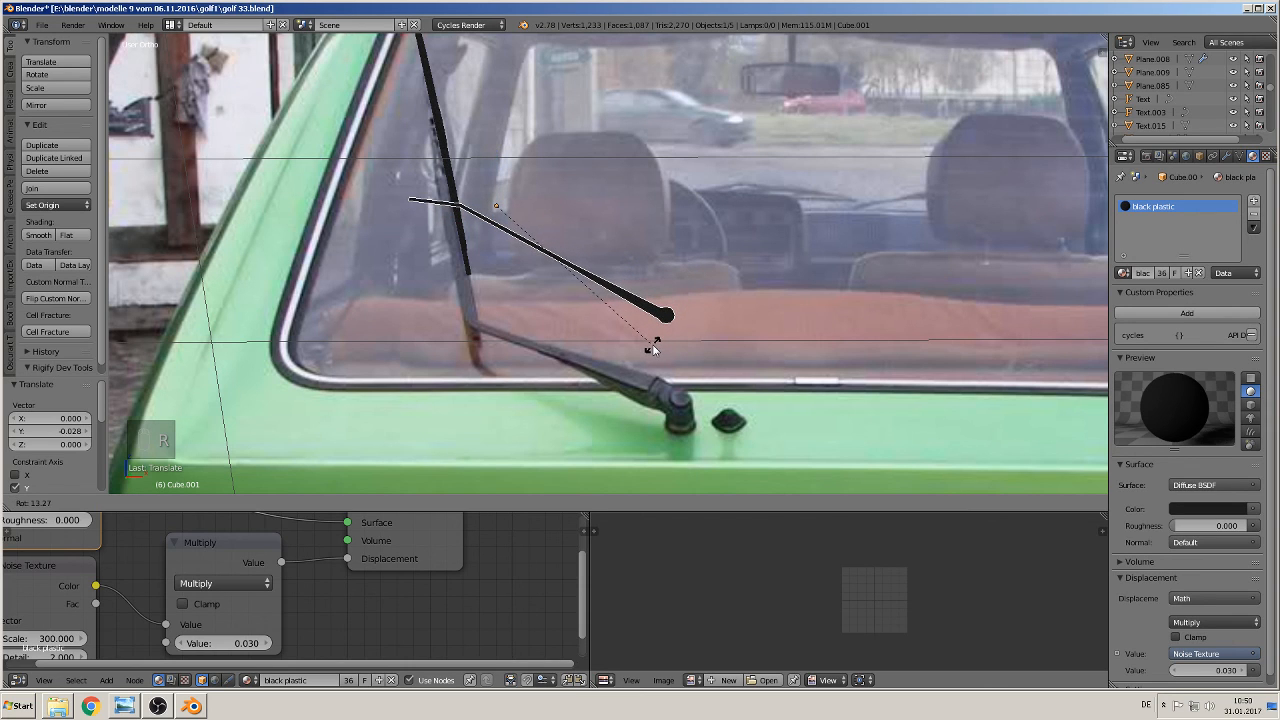
{"action": "left_click", "coordinate": [654, 337]}
{"action": "mouse_move", "coordinate": [537, 201]}
{"action": "left_mouse_down"}
{"action": "mouse_move", "coordinate": [572, 207]}
{"action": "mouse_move", "coordinate": [556, 205]}
{"action": "left_mouse_up"}
{"action": "left_click_drag", "start_coordinate": [532, 162], "coordinate": [536, 118]}
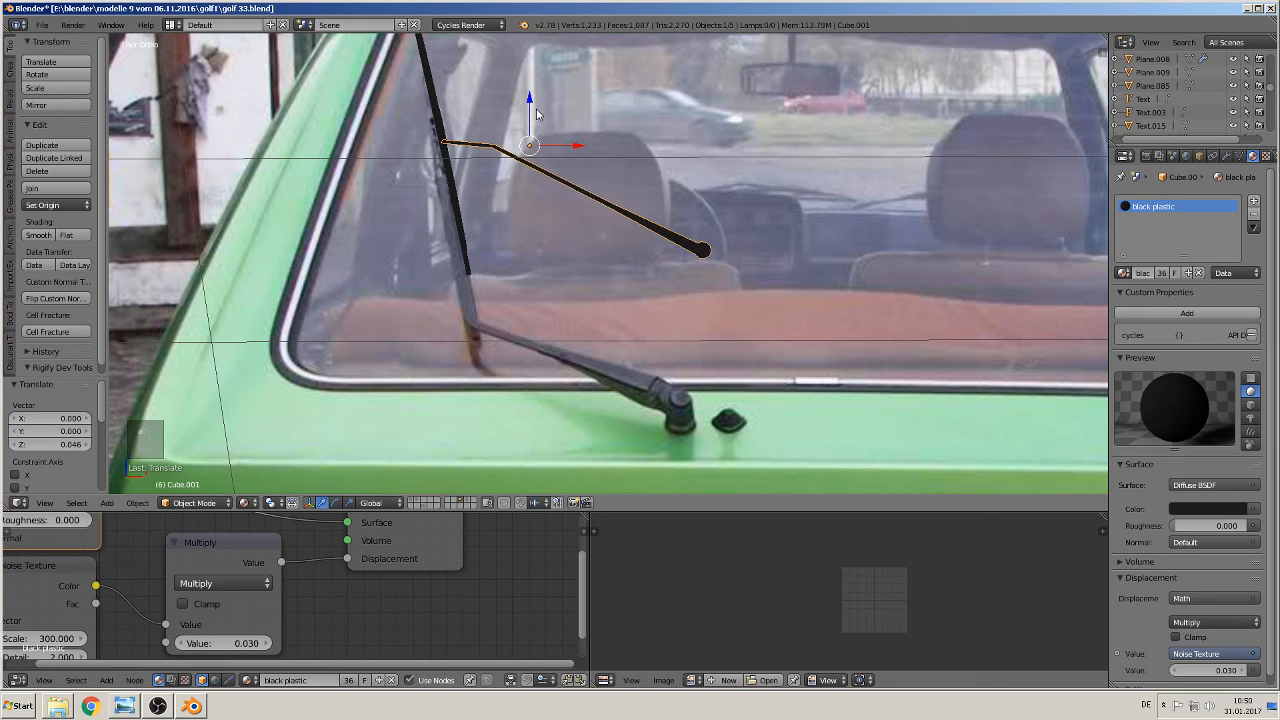
Rotate the wiper arm by a further 13.45° or so and nudge it about -0.003 in X and -0.009 in Z onto the blade
{"action": "middle_click_drag", "start_coordinate": [560, 286], "coordinate": [682, 277]}
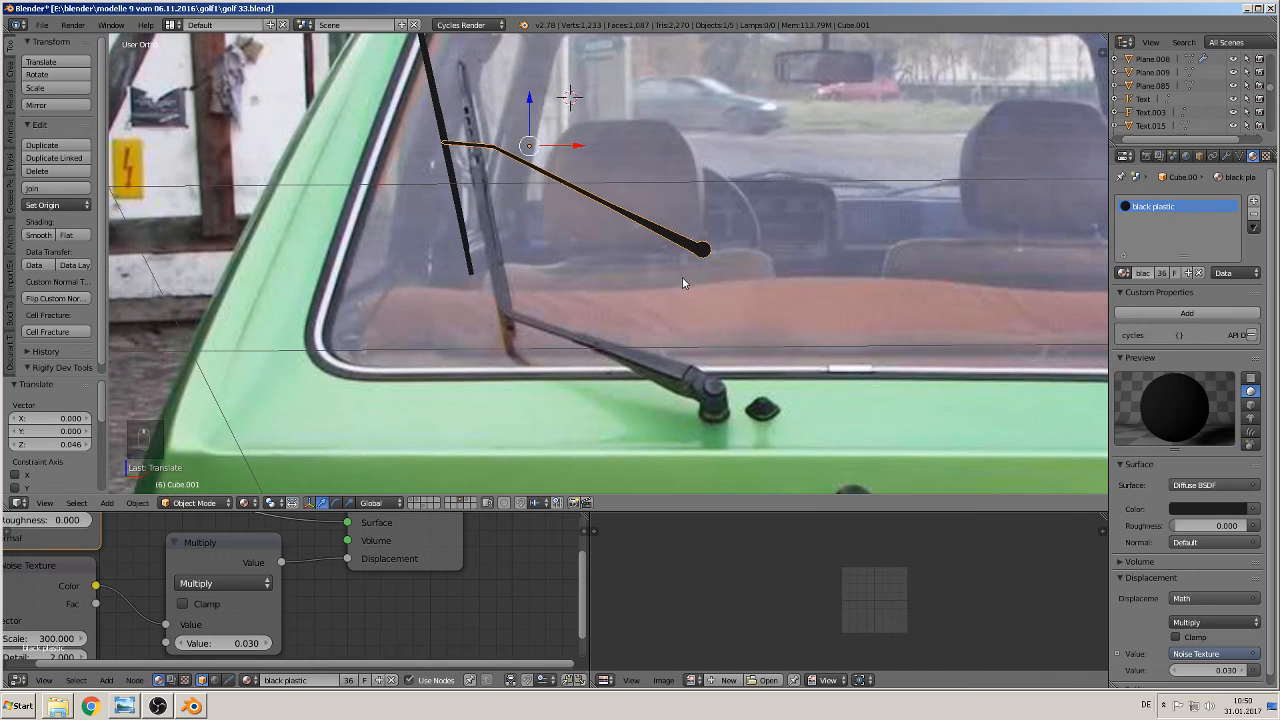
{"action": "key", "text": "r"}
{"action": "left_click", "coordinate": [643, 348]}
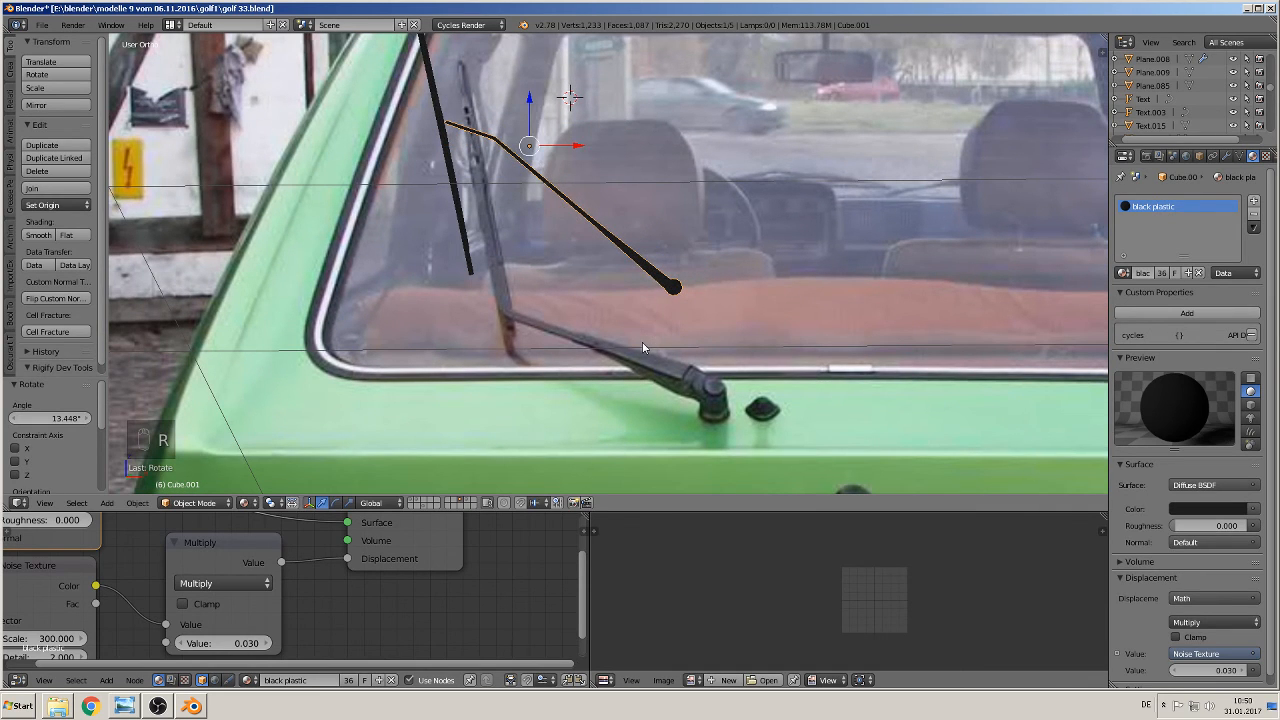
{"action": "key", "text": "g"}
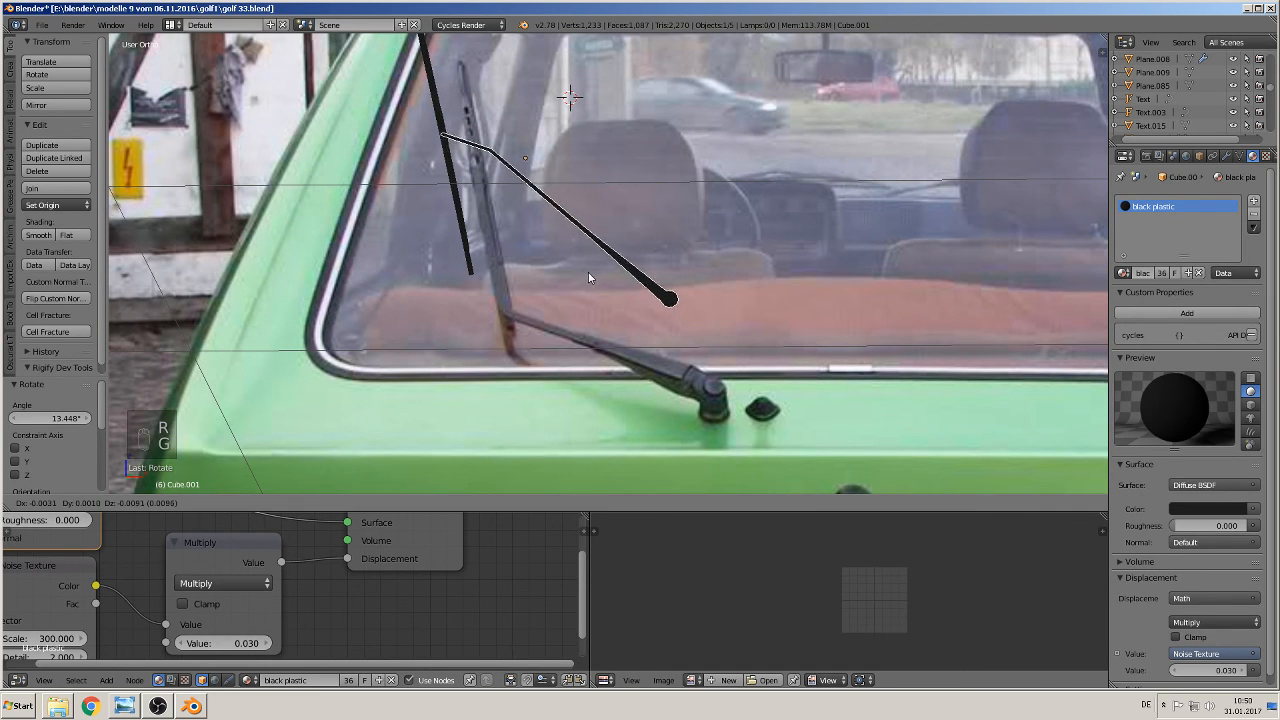
{"action": "left_click", "coordinate": [588, 272]}
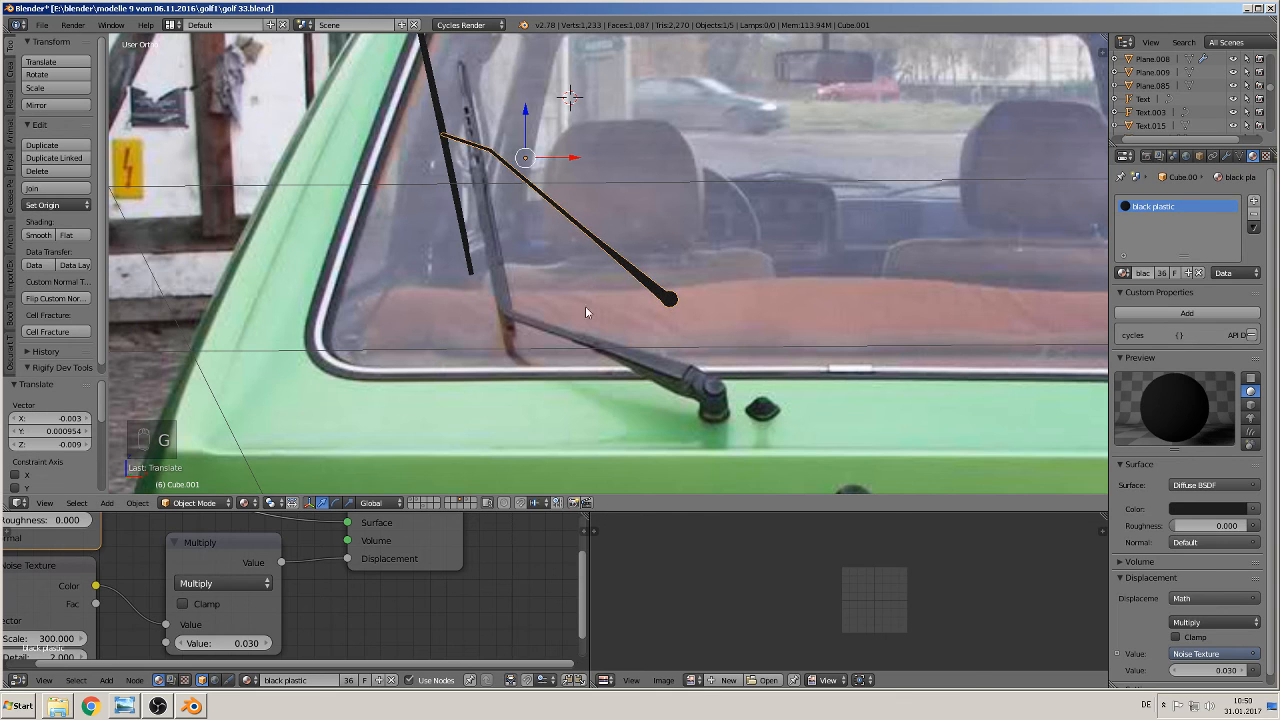
Move the wiper arm about 0.027 along Y so its thin end meets the blade's bracket, as seen from above
{"action": "middle_click_drag", "start_coordinate": [585, 306], "coordinate": [441, 385]}
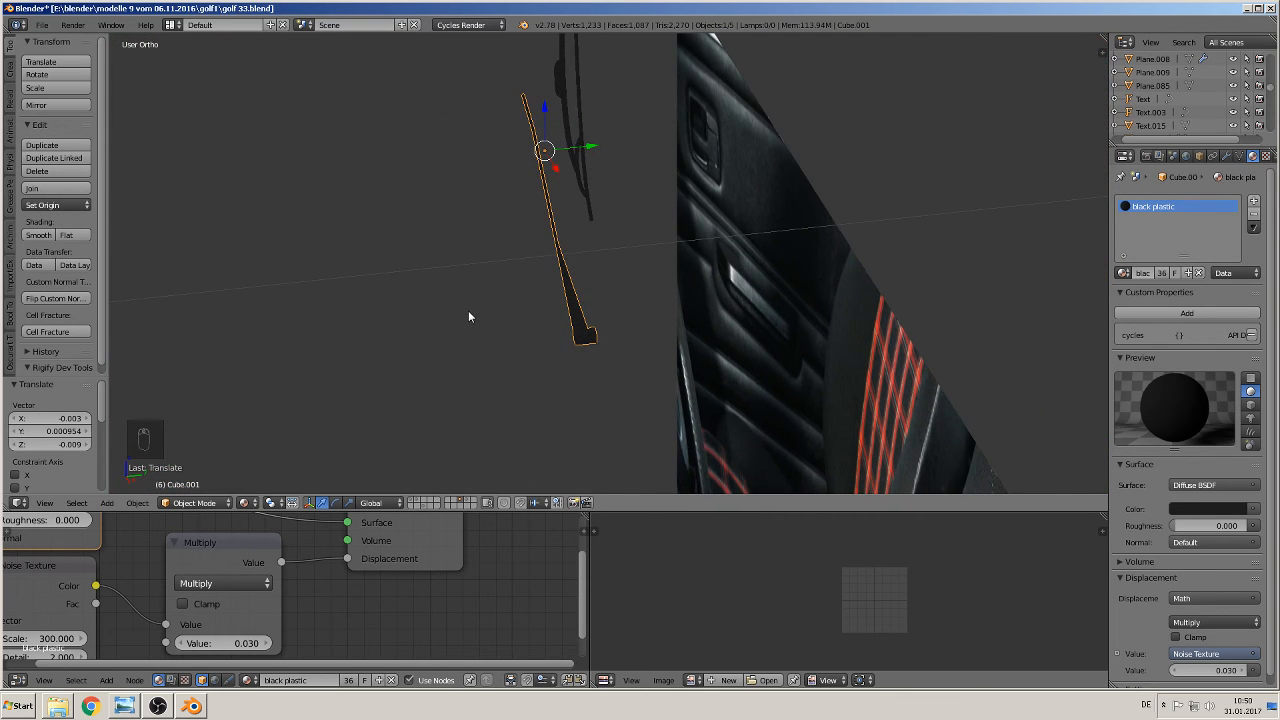
{"action": "key", "text": "KP_7"}
{"action": "left_click_drag", "start_coordinate": [528, 184], "coordinate": [512, 149]}
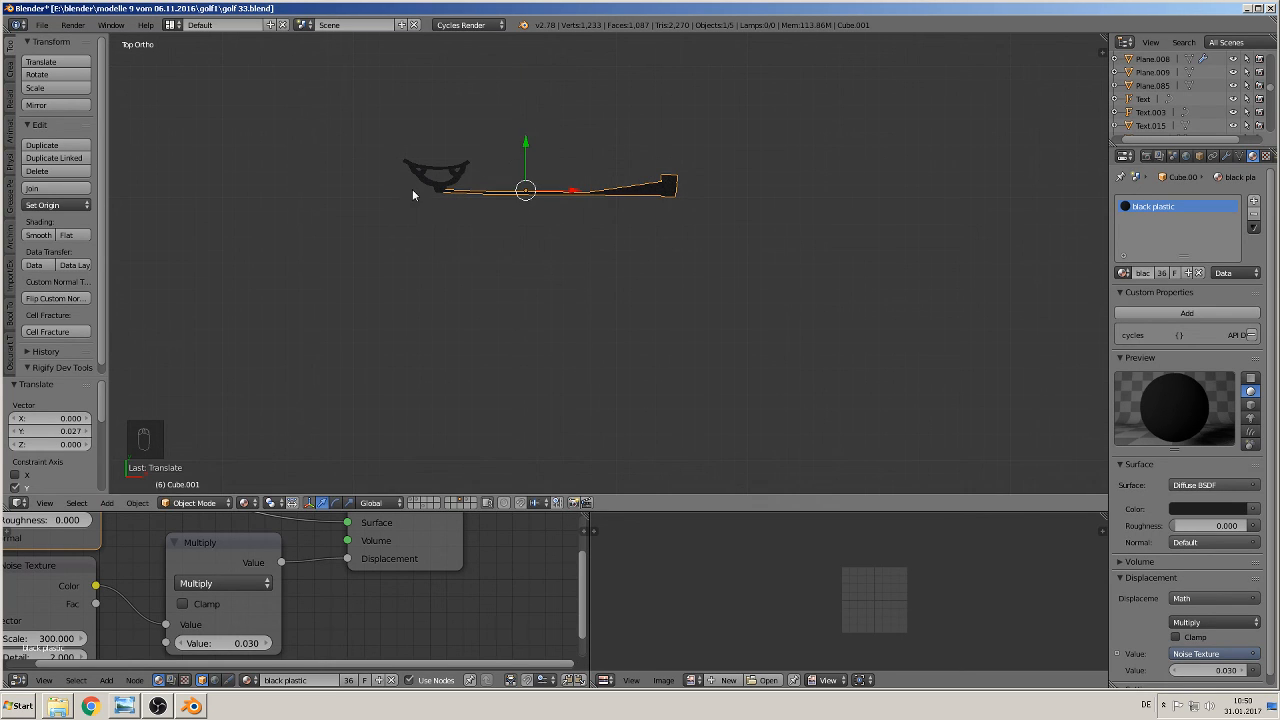
Raise the wiper arm about 0.007 along Z to line its thin end up with the middle of the blade
{"action": "scroll", "coordinate": [673, 257], "scroll_direction": "up", "scroll_amount": 1}
{"action": "middle_click_drag", "start_coordinate": [644, 264], "coordinate": [586, 227]}
{"action": "key", "text": "KP_1"}
{"action": "middle_click_drag", "start_coordinate": [594, 173], "coordinate": [634, 323]}
{"action": "key", "text": "Tab"}
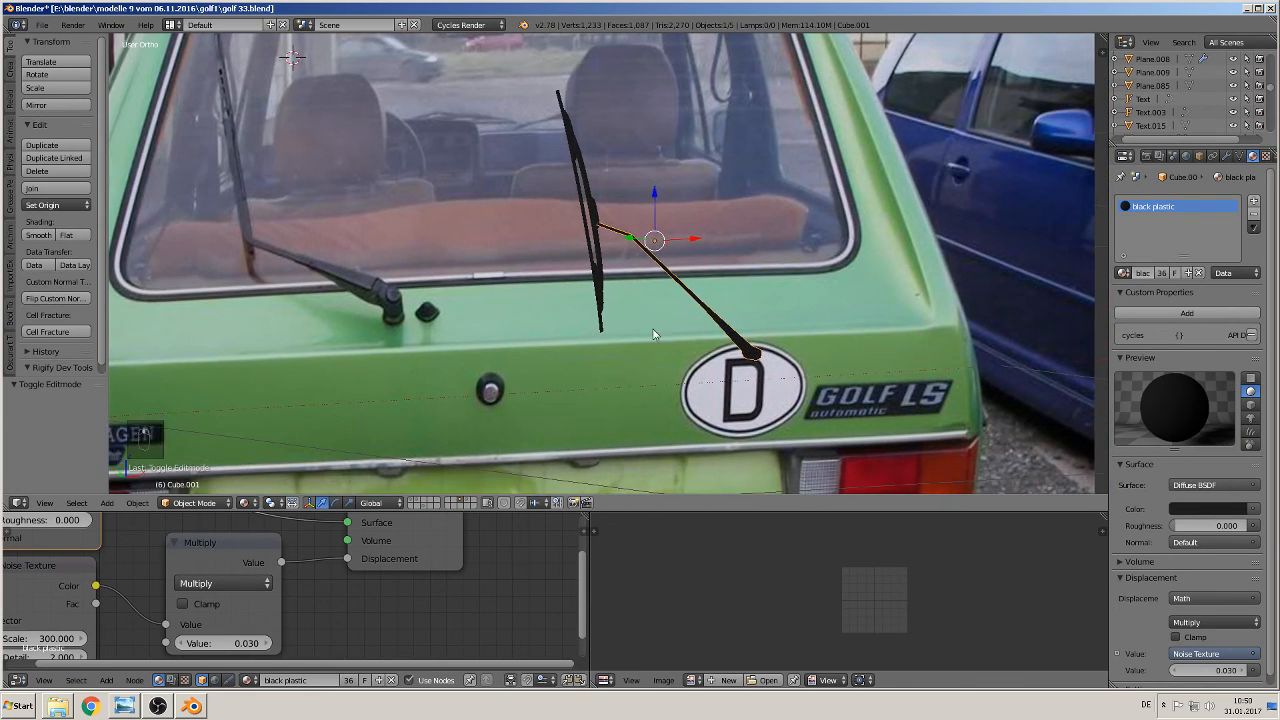
{"action": "key", "text": "a"}
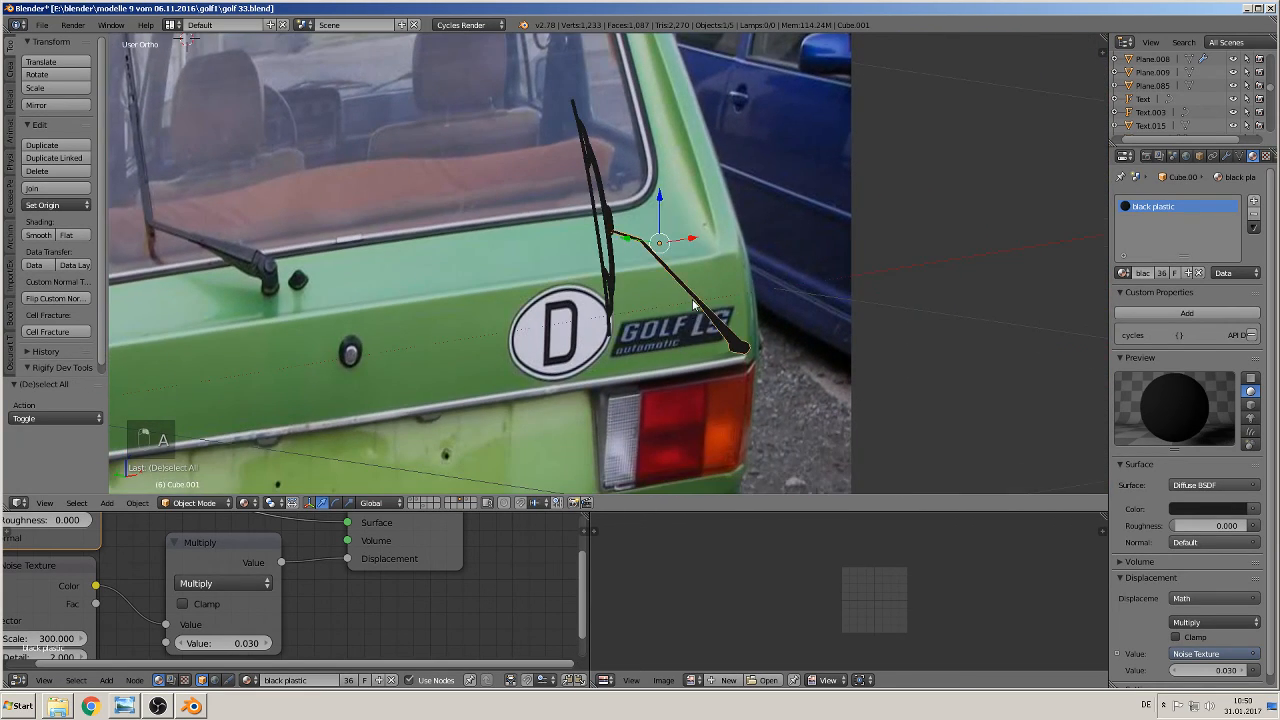
{"action": "key", "text": "g"}
{"action": "key", "text": "z"}
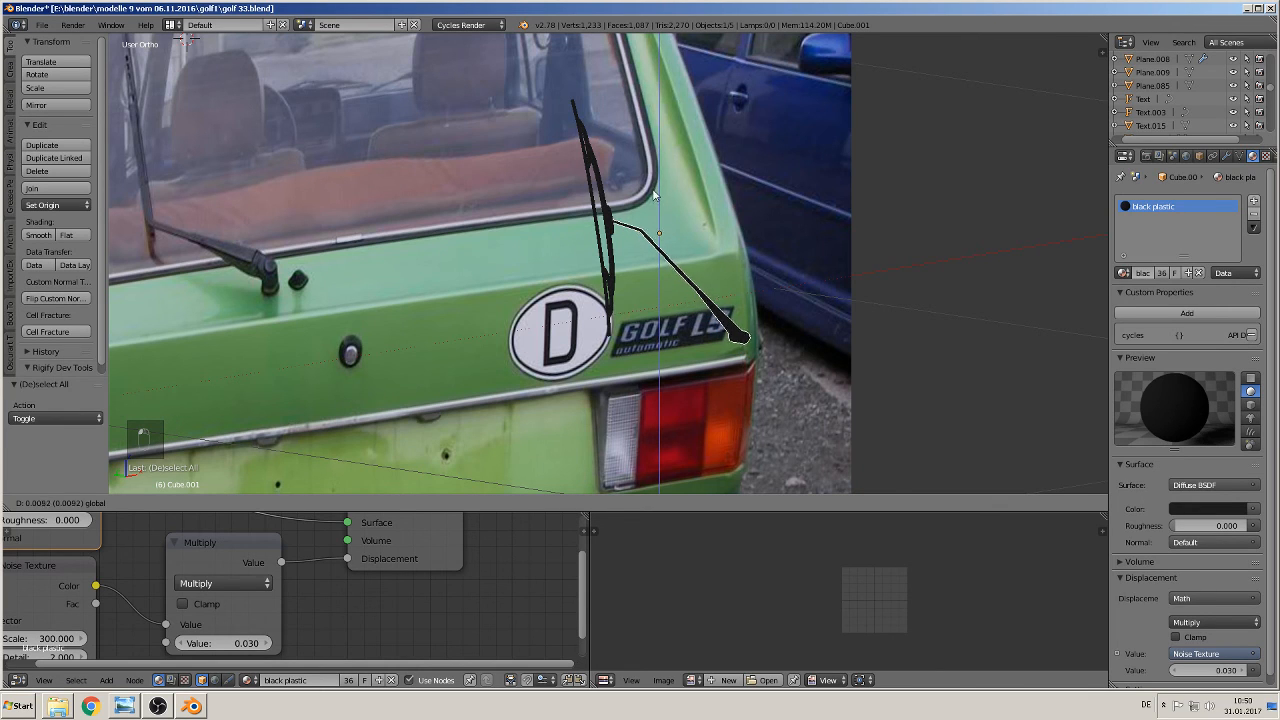
{"action": "left_click", "coordinate": [657, 196]}
Add the wiper blade to the selected arm and join both into one object
{"action": "right_click", "coordinate": [612, 230], "text": "shift"}
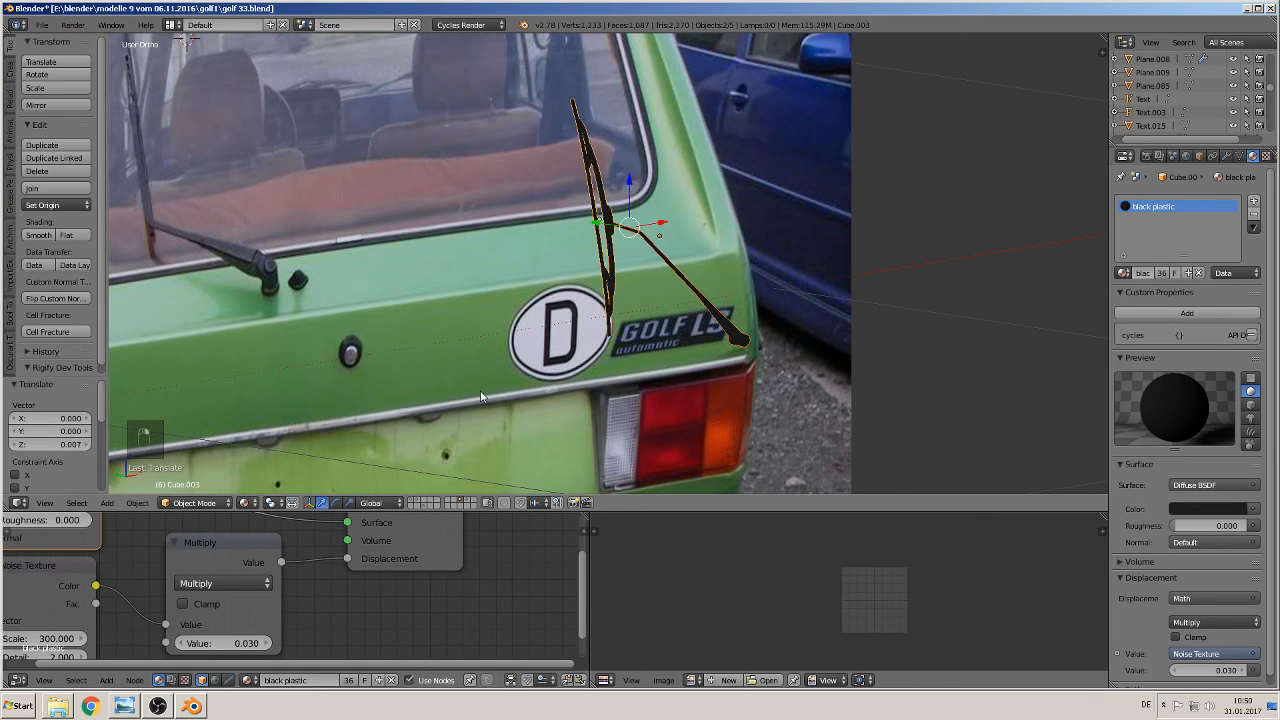
{"action": "left_click", "coordinate": [48, 188]}
{"action": "scroll", "coordinate": [567, 309], "scroll_direction": "down", "scroll_amount": 3}
{"action": "middle_click_drag", "start_coordinate": [615, 305], "coordinate": [527, 296]}
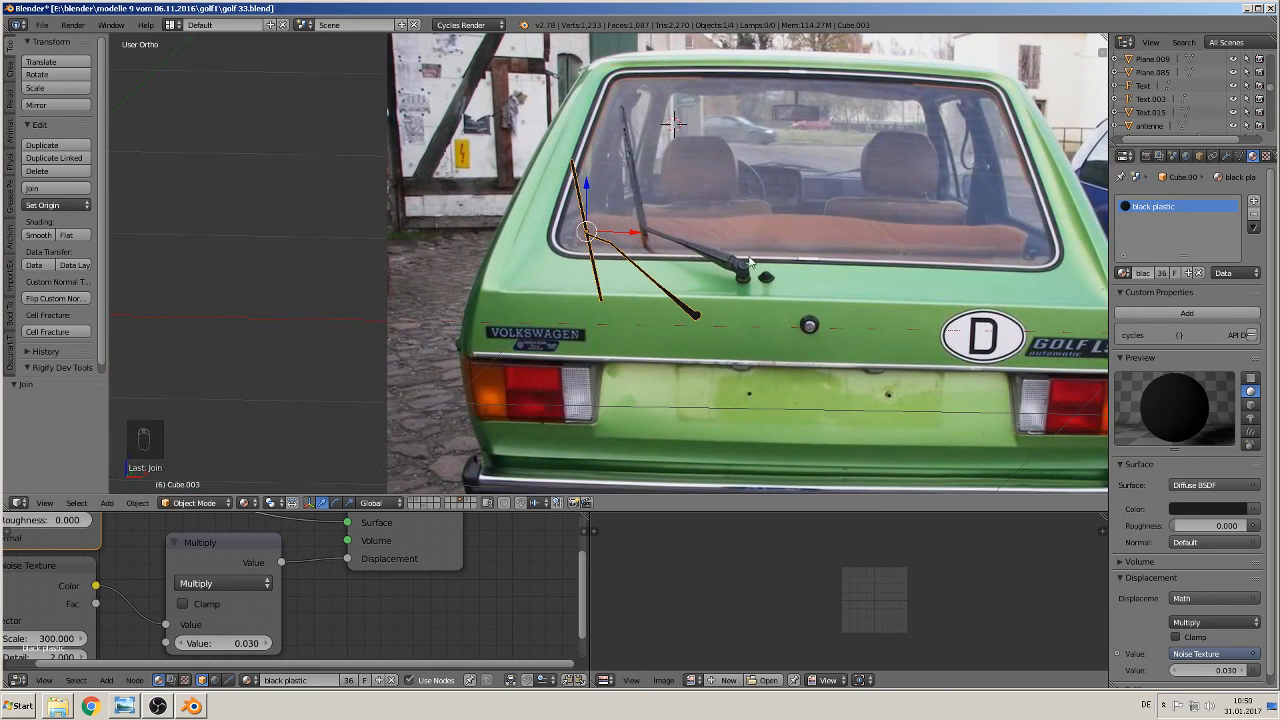
Rename the joined wiper object as "back windowscleaner" and clear its location to place it at the world origin
{"action": "key", "text": "KP_Decimal"}
{"action": "right_click", "coordinate": [1150, 88]}
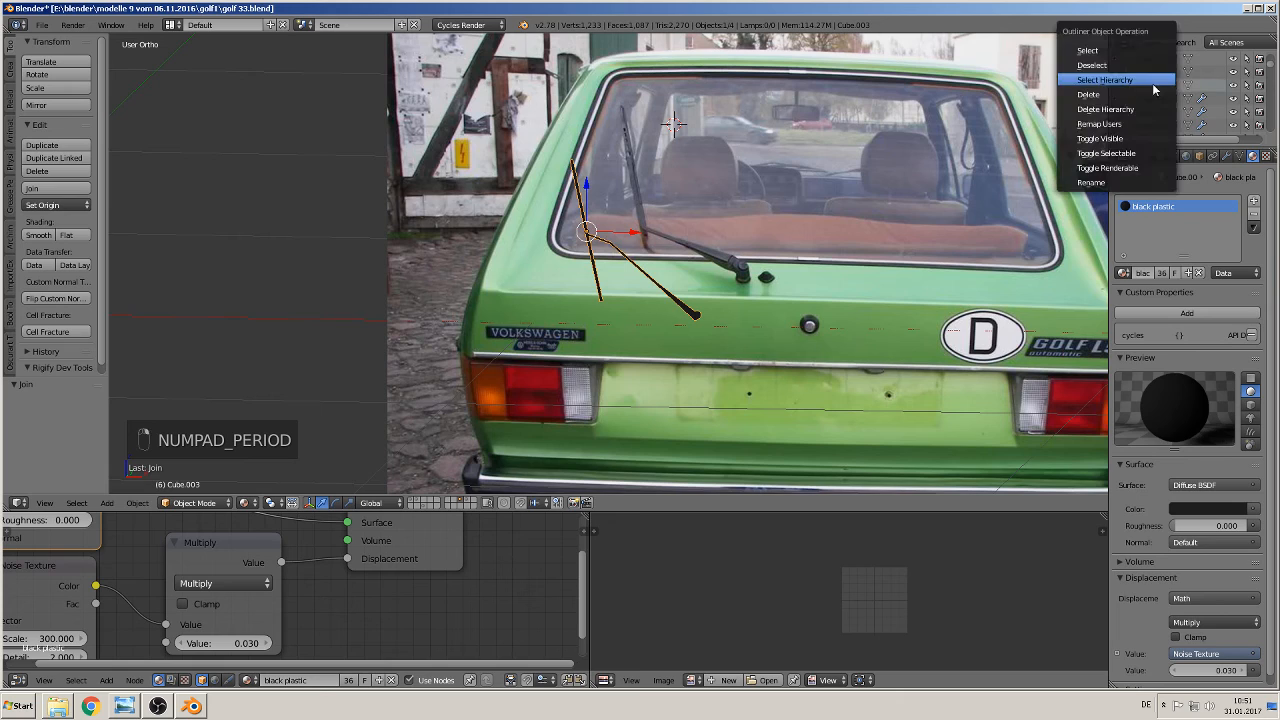
{"action": "left_click", "coordinate": [1130, 183]}
{"action": "key", "text": "BackSpace"}
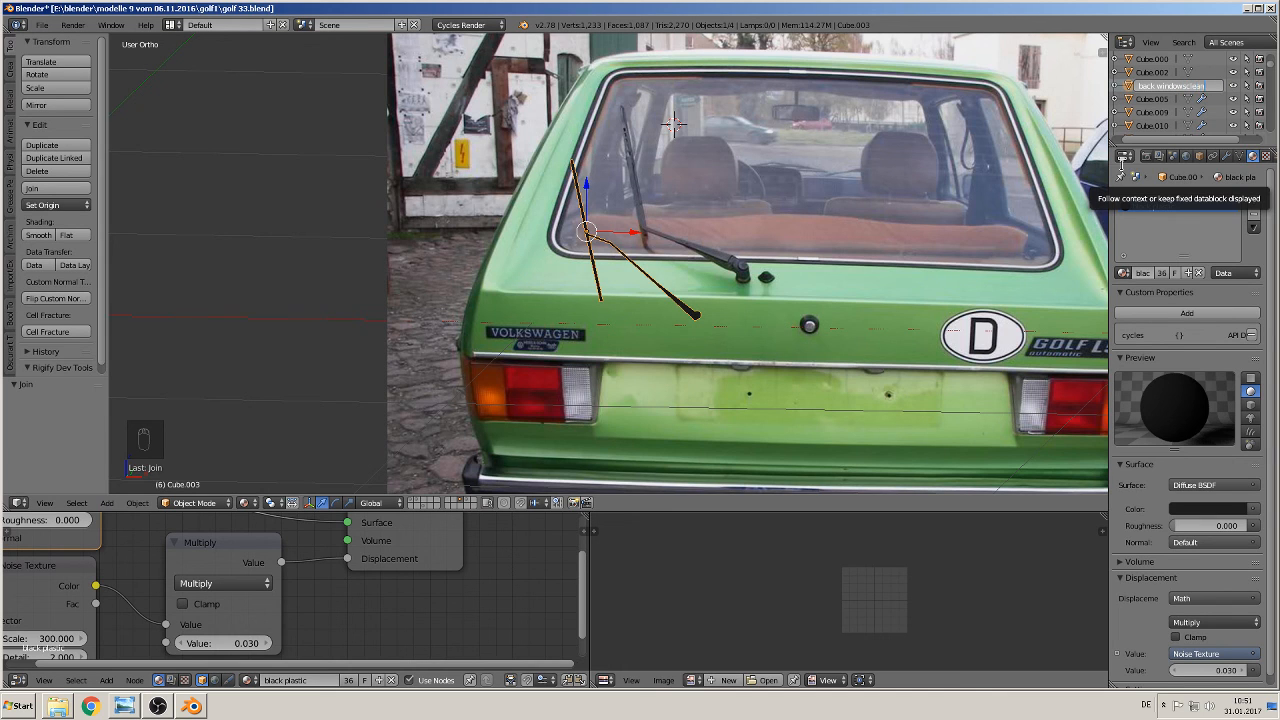
{"action": "type", "text": "back windowscleaner"}
{"action": "key", "text": "Return"}
{"action": "scroll", "coordinate": [676, 295], "scroll_direction": "down", "scroll_amount": 5}
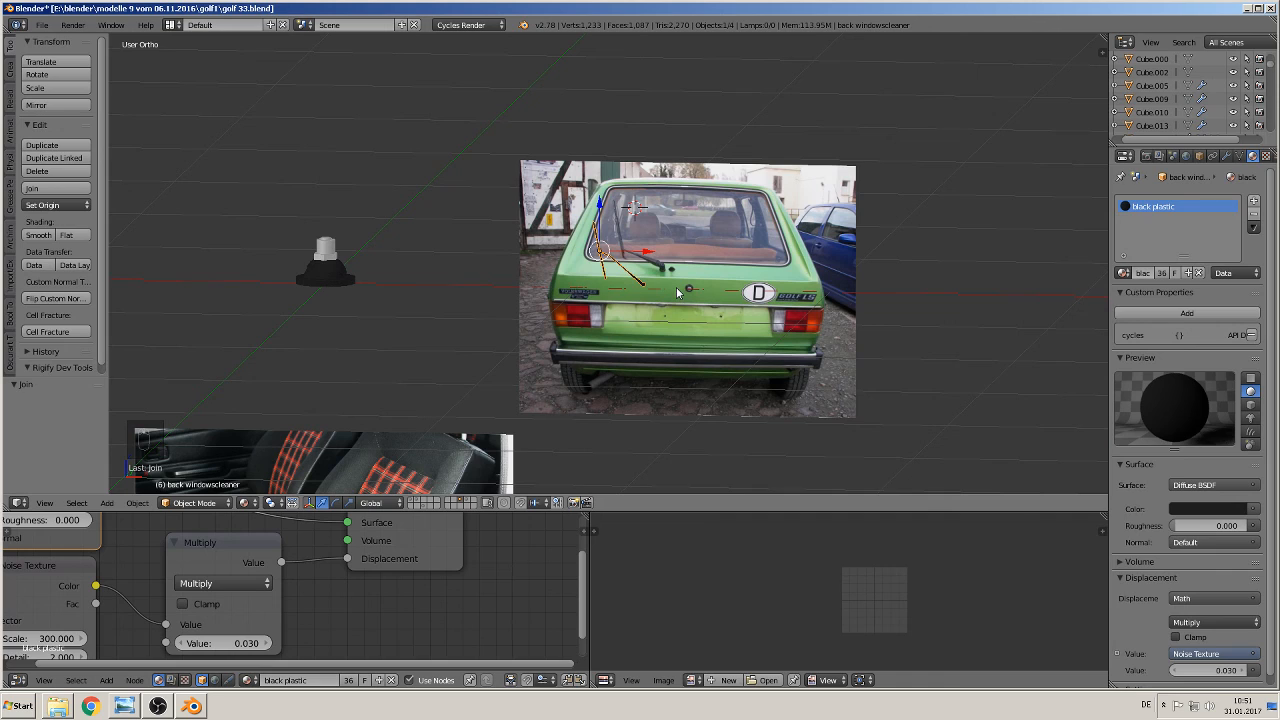
{"action": "key", "text": "alt+g"}
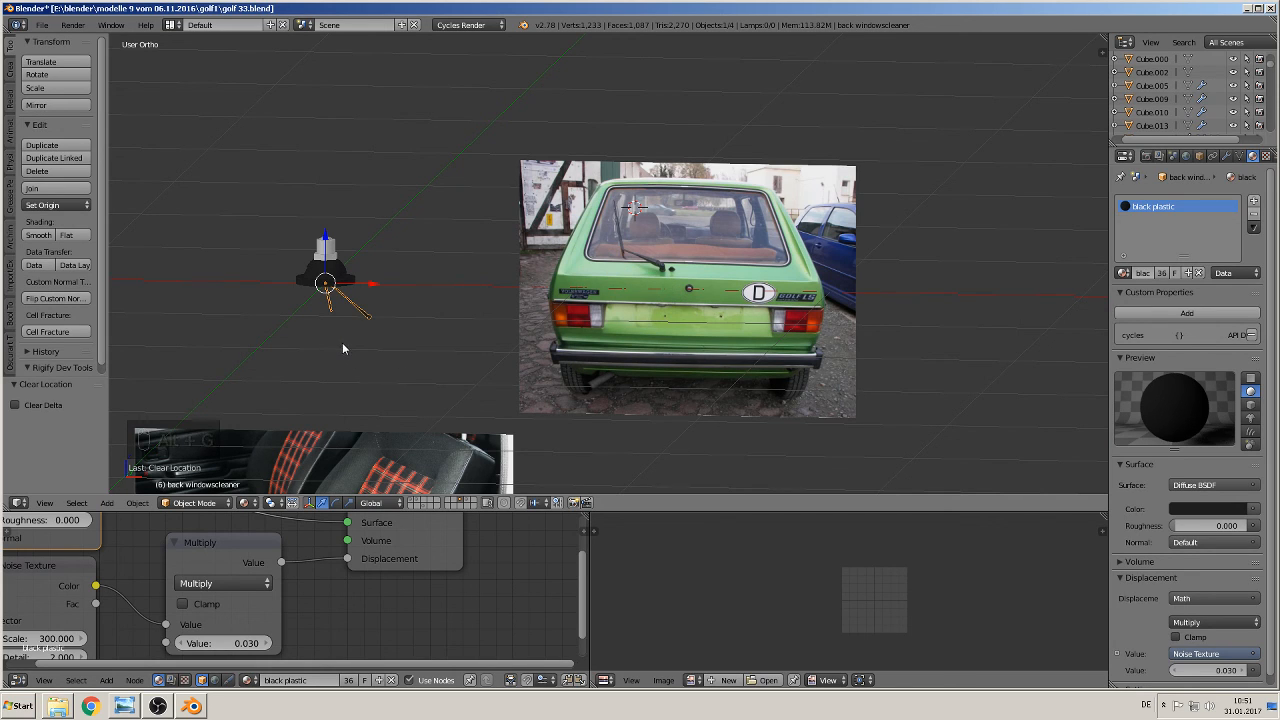
Put the wiper in a new group named "back windows cleaner" and save the file
{"action": "key", "text": "ctrl+g"}
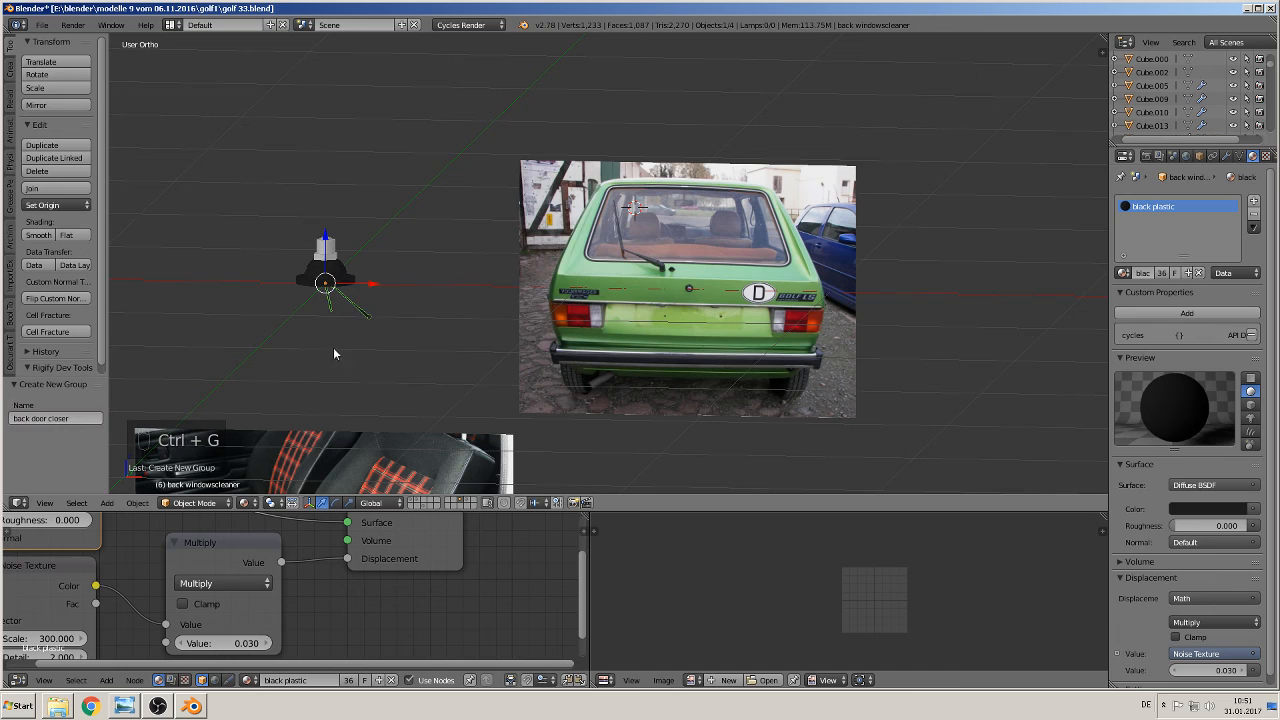
{"action": "left_click", "coordinate": [77, 418]}
{"action": "type", "text": "back windows c"}
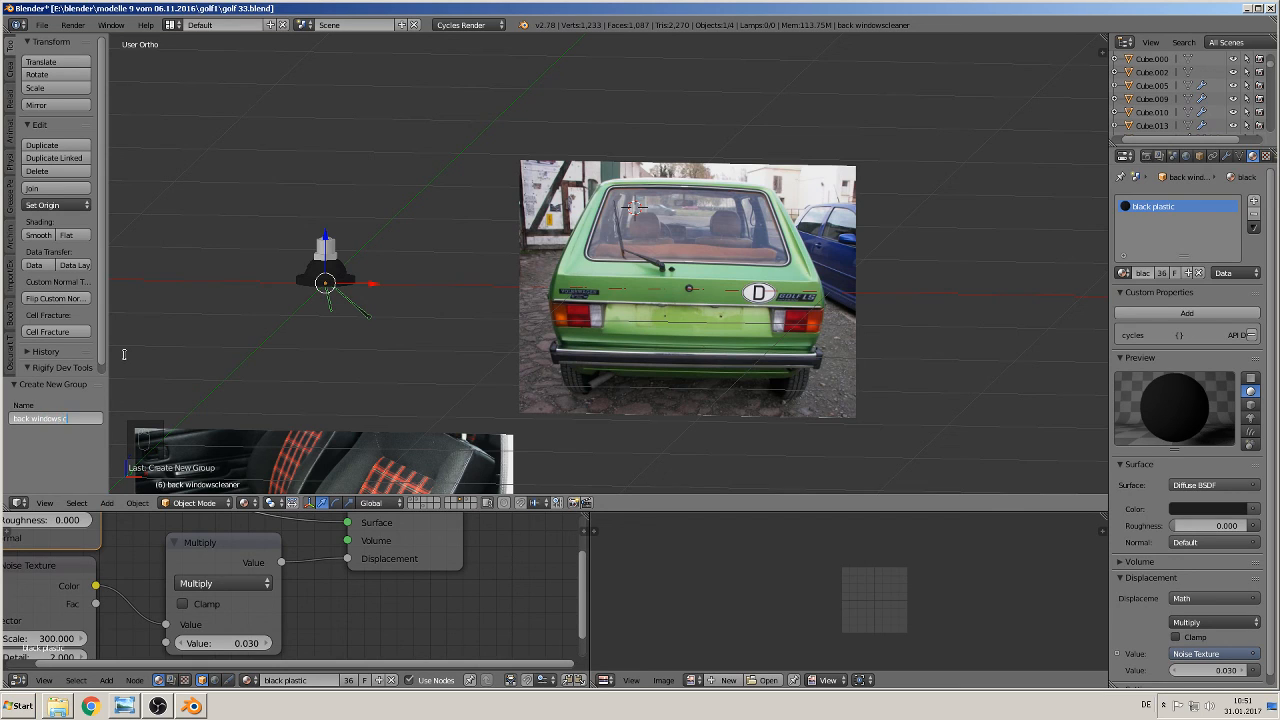
{"action": "type", "text": "leaner"}
{"action": "key", "text": "Return"}
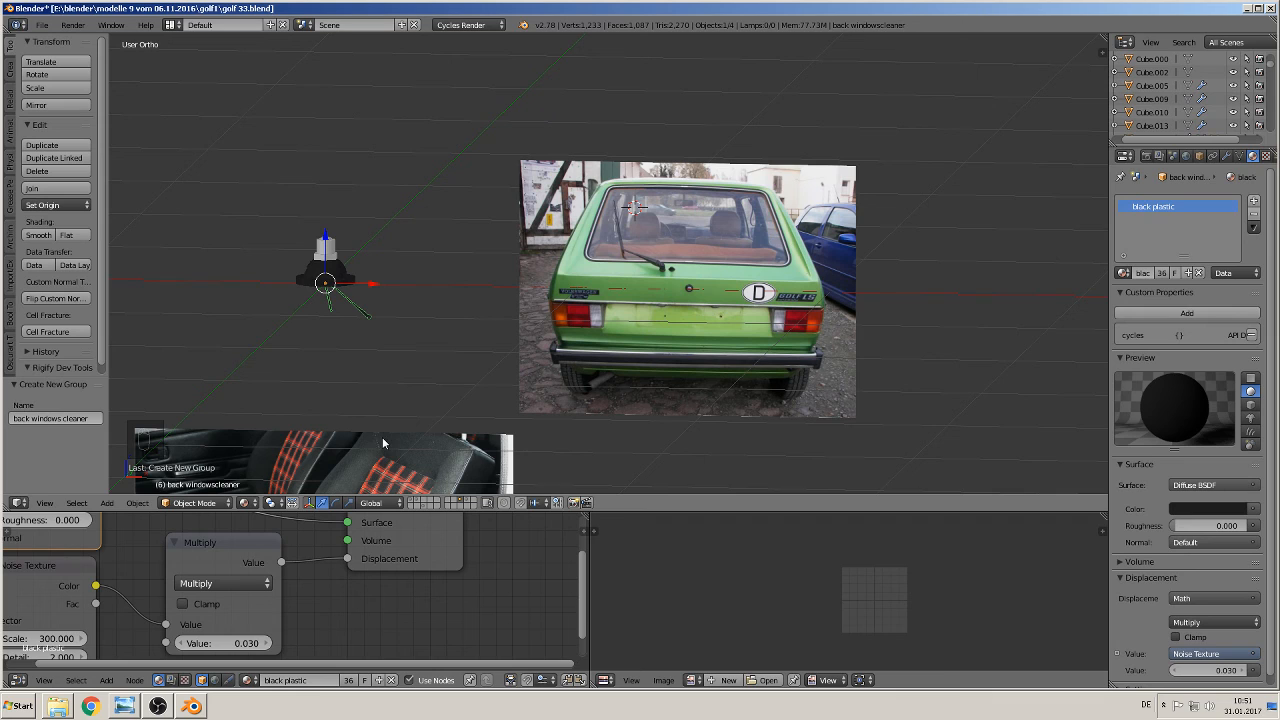
{"action": "left_click", "coordinate": [42, 24]}
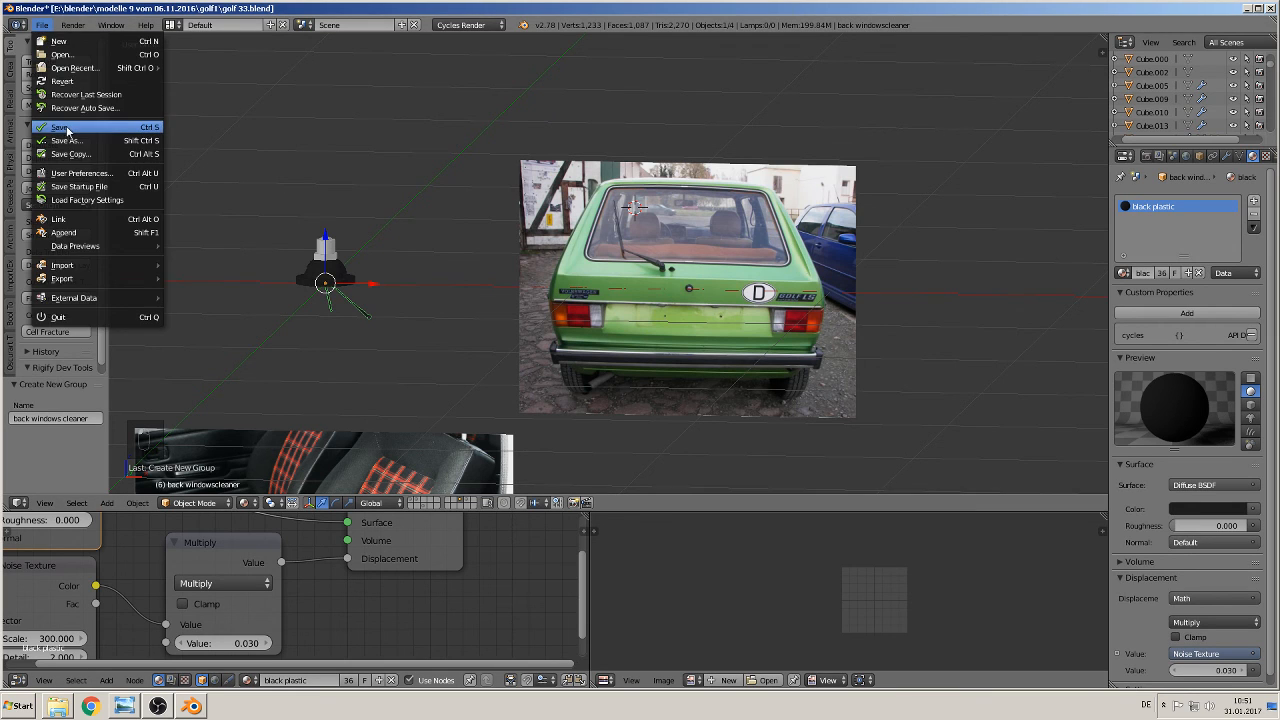
{"action": "left_click", "coordinate": [67, 130]}
Switch to the layer holding the assembled car parts and add an instance of the "back windows cleaner" group in the free space beside them
{"action": "left_click", "coordinate": [414, 503]}
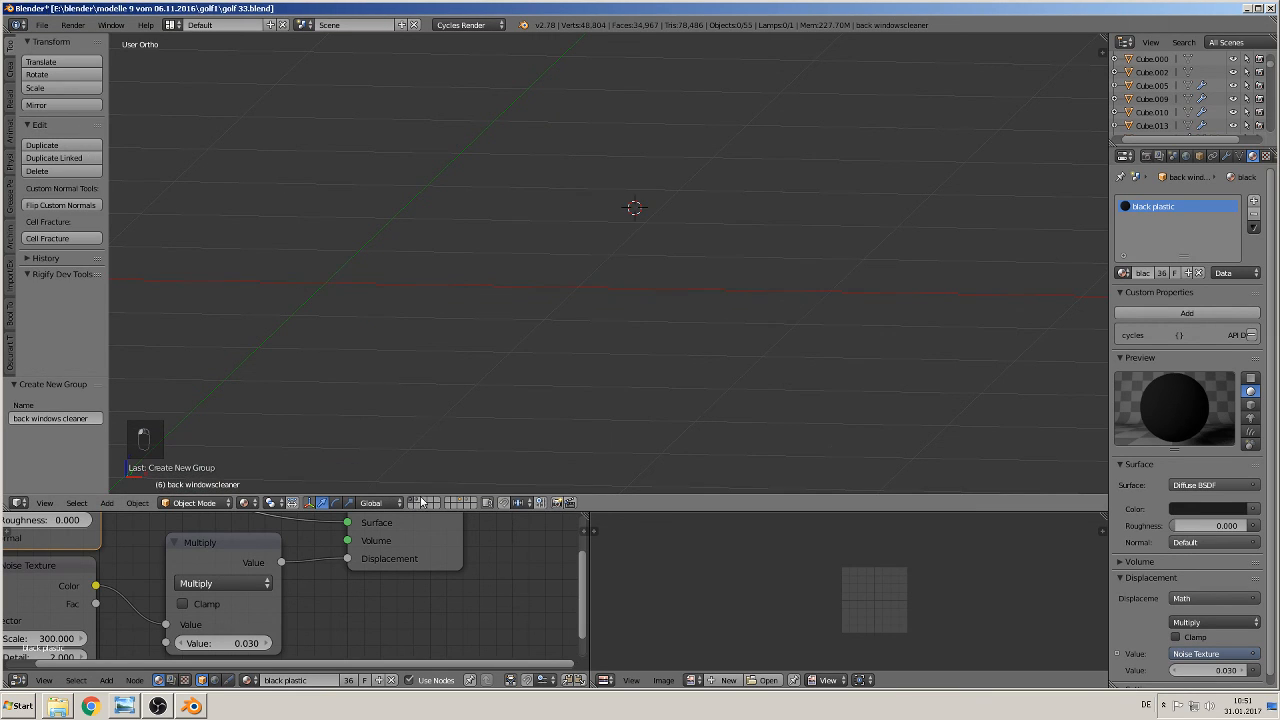
{"action": "key", "text": "KP_1"}
{"action": "key", "text": "KP_0"}
{"action": "key", "text": "KP_1"}
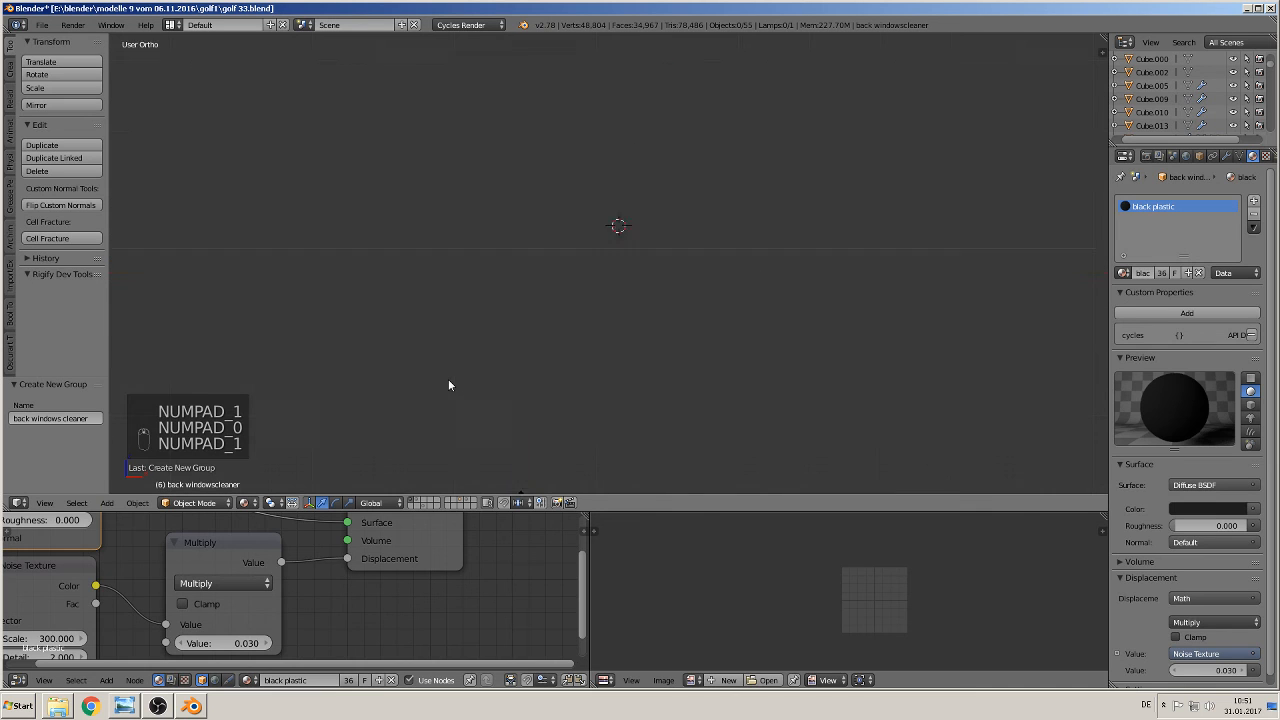
{"action": "scroll", "coordinate": [375, 379], "scroll_direction": "down", "scroll_amount": 2}
{"action": "middle_click_drag", "start_coordinate": [375, 379], "coordinate": [511, 248], "text": "shift"}
{"action": "scroll", "coordinate": [506, 350], "scroll_direction": "up", "scroll_amount": 9}
{"action": "middle_click_drag", "start_coordinate": [405, 348], "coordinate": [845, 232], "text": "shift"}
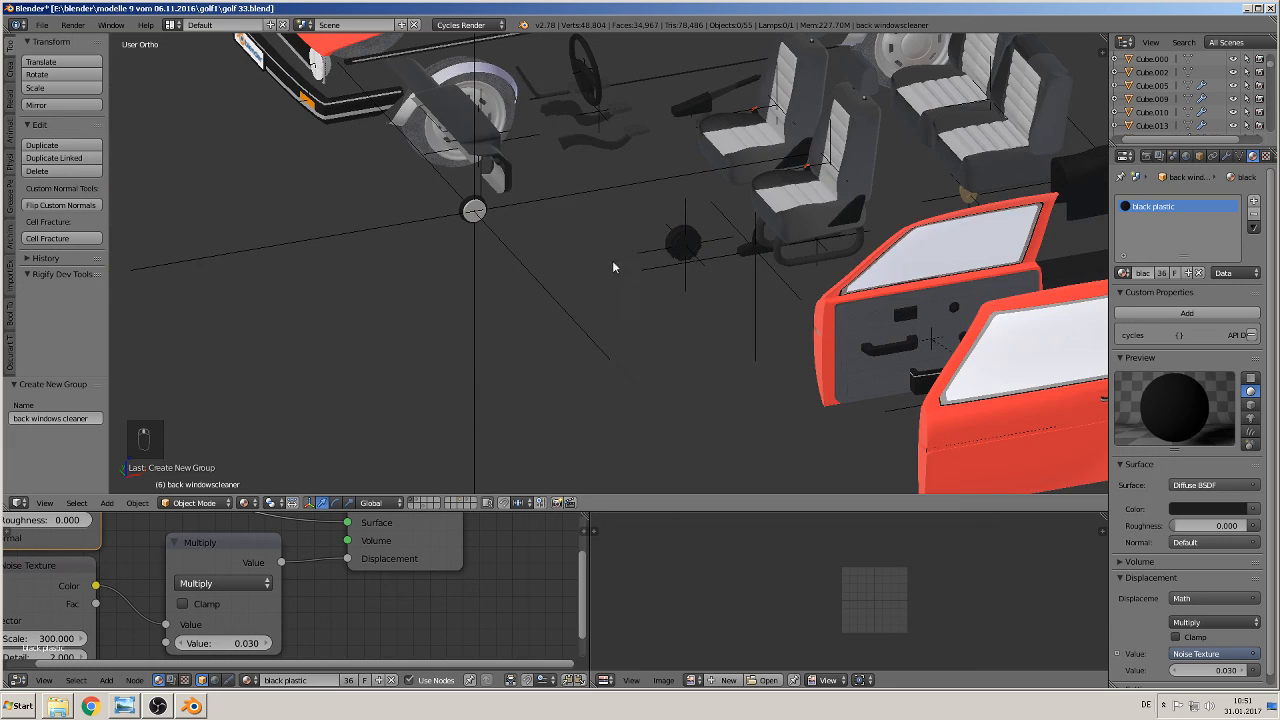
{"action": "left_click", "coordinate": [106, 503]}
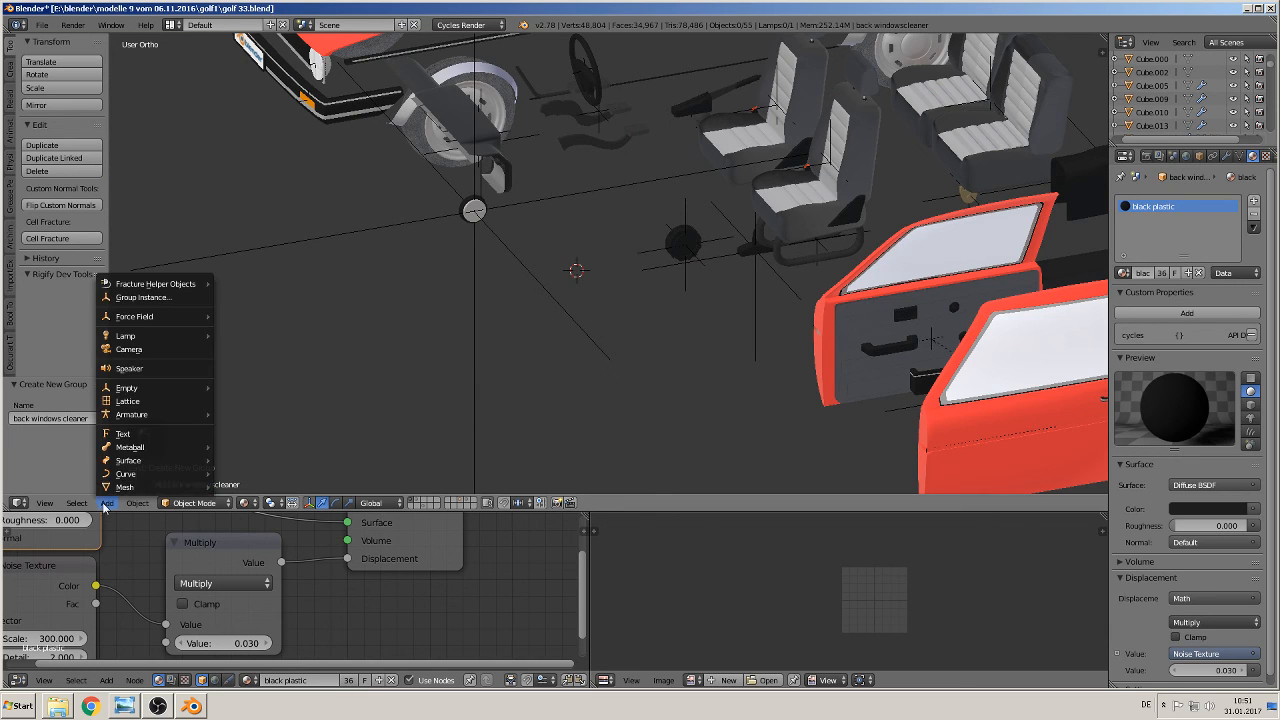
{"action": "left_click", "coordinate": [140, 297]}
{"action": "key", "text": "BackSpace"}
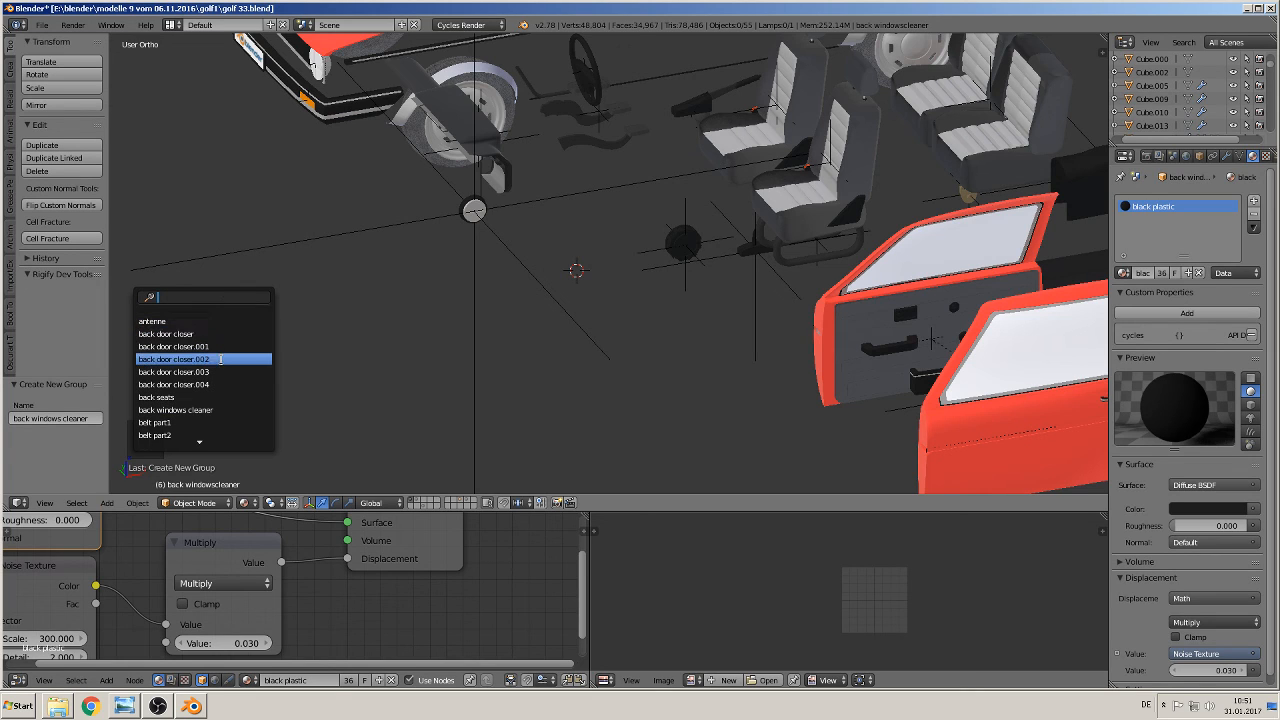
{"action": "left_click", "coordinate": [213, 410]}
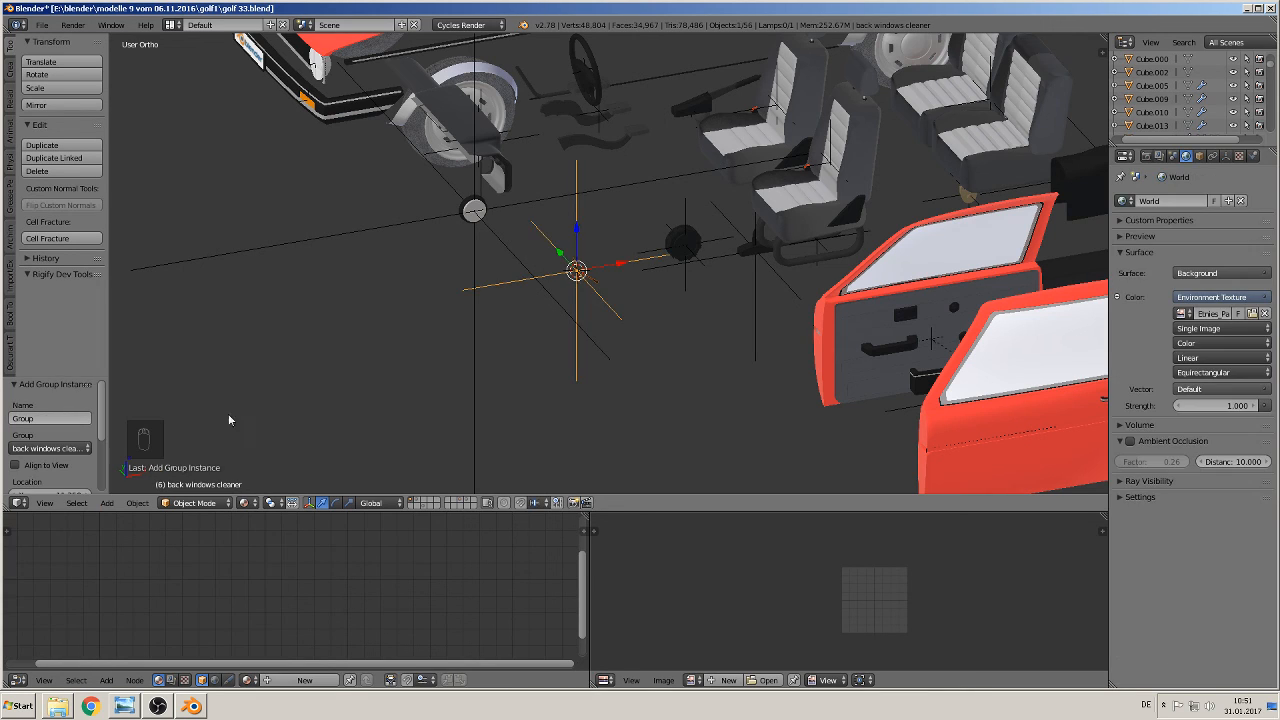
Scale the rear wiper group instance up by about 4.7, reduce it slightly and deselect it
{"action": "key", "text": "s"}
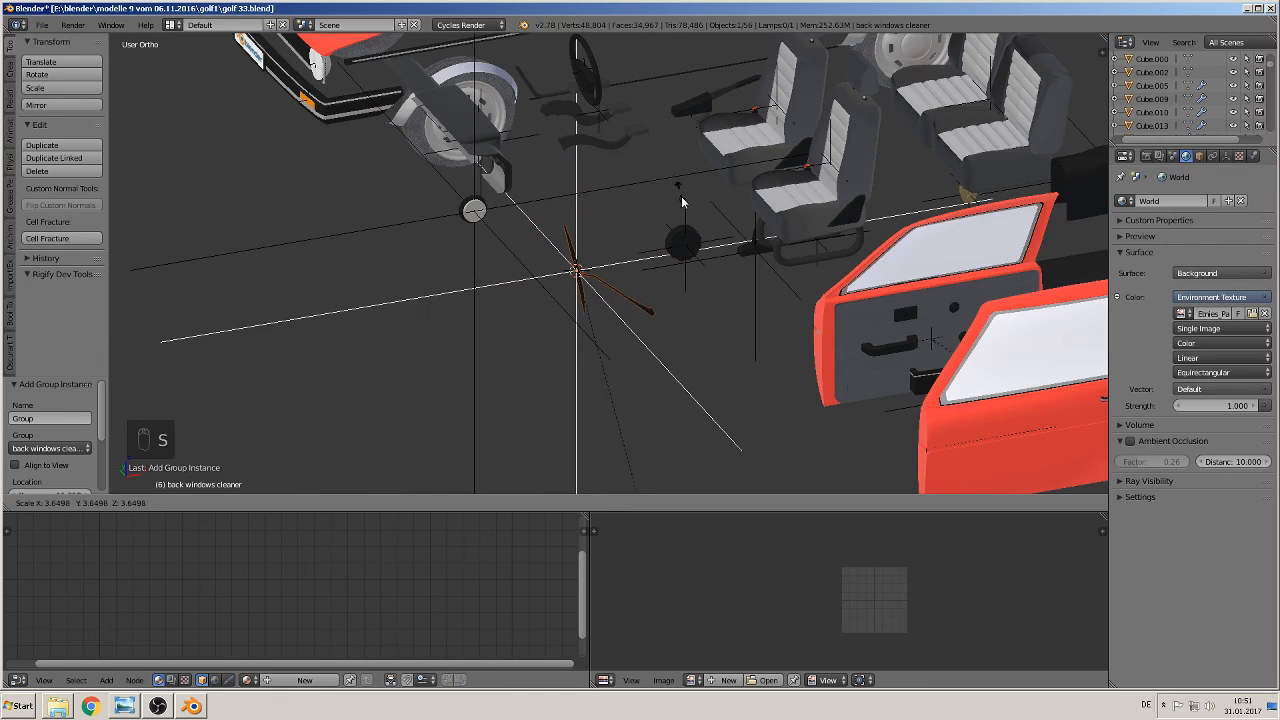
{"action": "left_click", "coordinate": [698, 297]}
{"action": "middle_click_drag", "start_coordinate": [698, 297], "coordinate": [549, 300]}
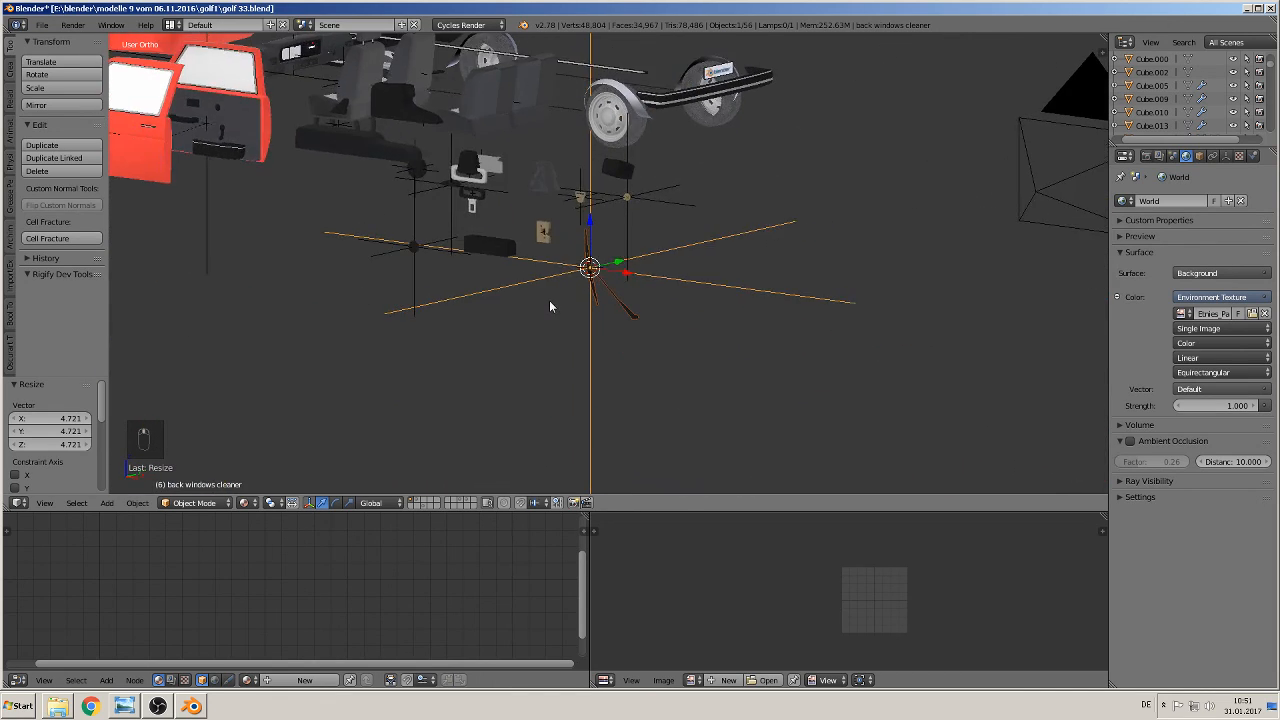
{"action": "key", "text": "s"}
{"action": "right_click", "coordinate": [585, 330]}
{"action": "key", "text": "a"}
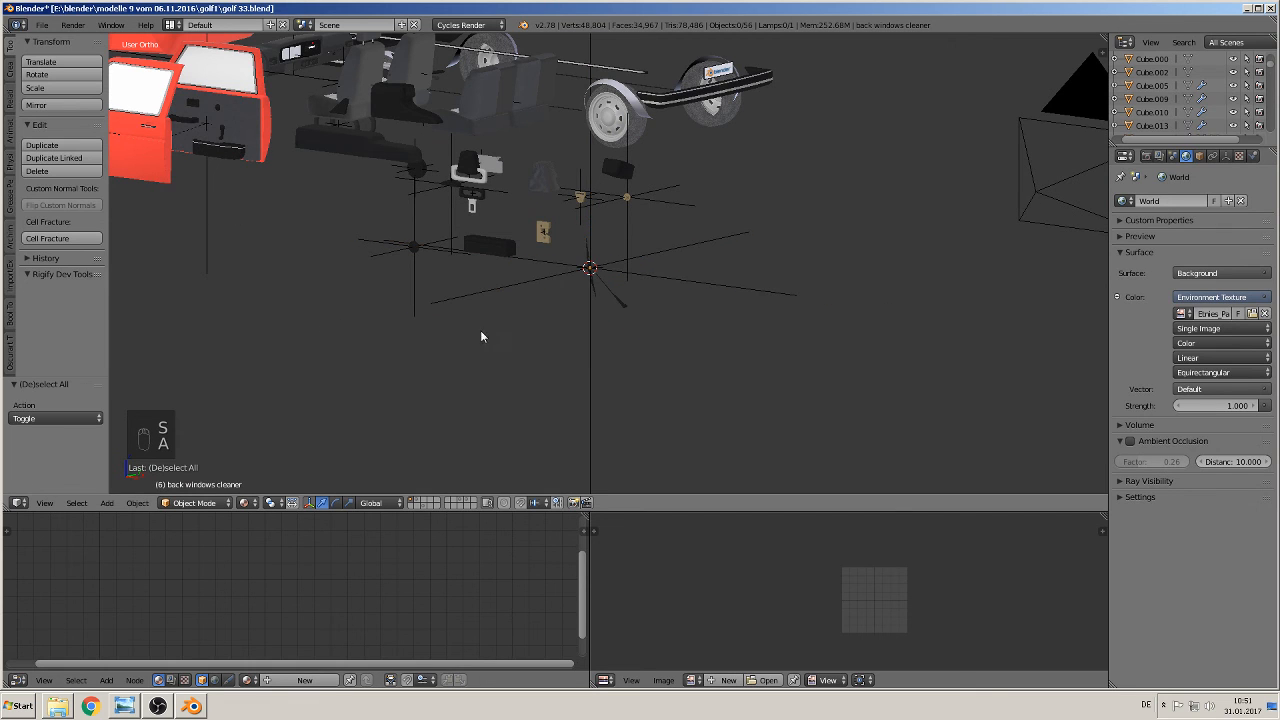
Save the file with the resized wiper instance
{"action": "middle_click_drag", "start_coordinate": [480, 330], "coordinate": [396, 396]}
{"action": "scroll", "coordinate": [396, 402], "scroll_direction": "down", "scroll_amount": 3}
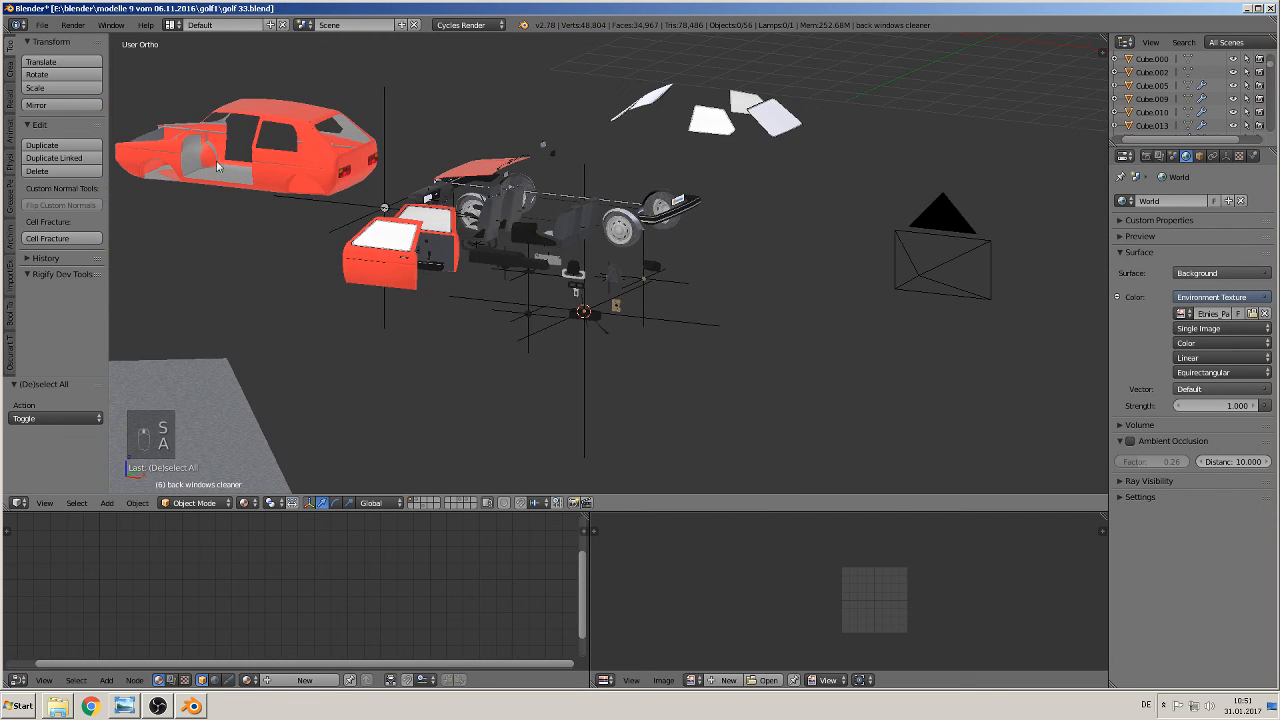
{"action": "left_click", "coordinate": [42, 24]}
{"action": "left_click", "coordinate": [62, 128]}
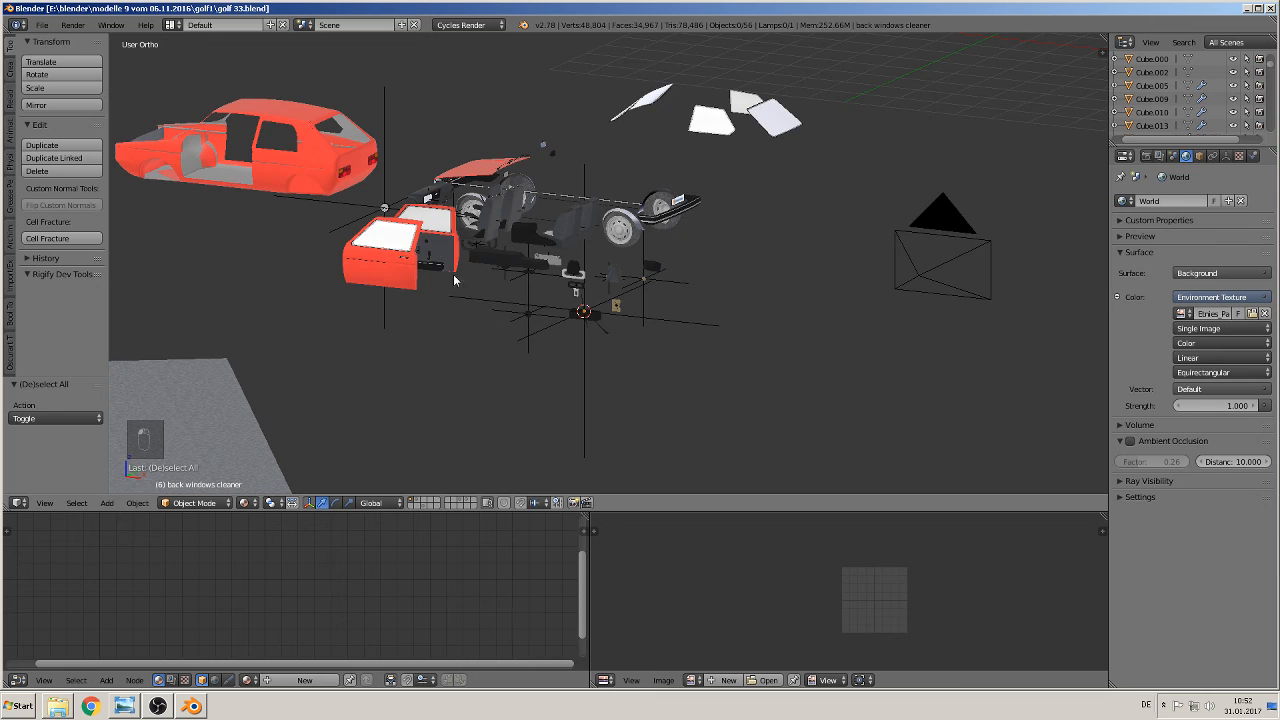
Switch to the layer with the "auspuff" and "Gurte" notes and examine the seat reference photo
{"action": "middle_click_drag", "start_coordinate": [451, 277], "coordinate": [606, 332]}
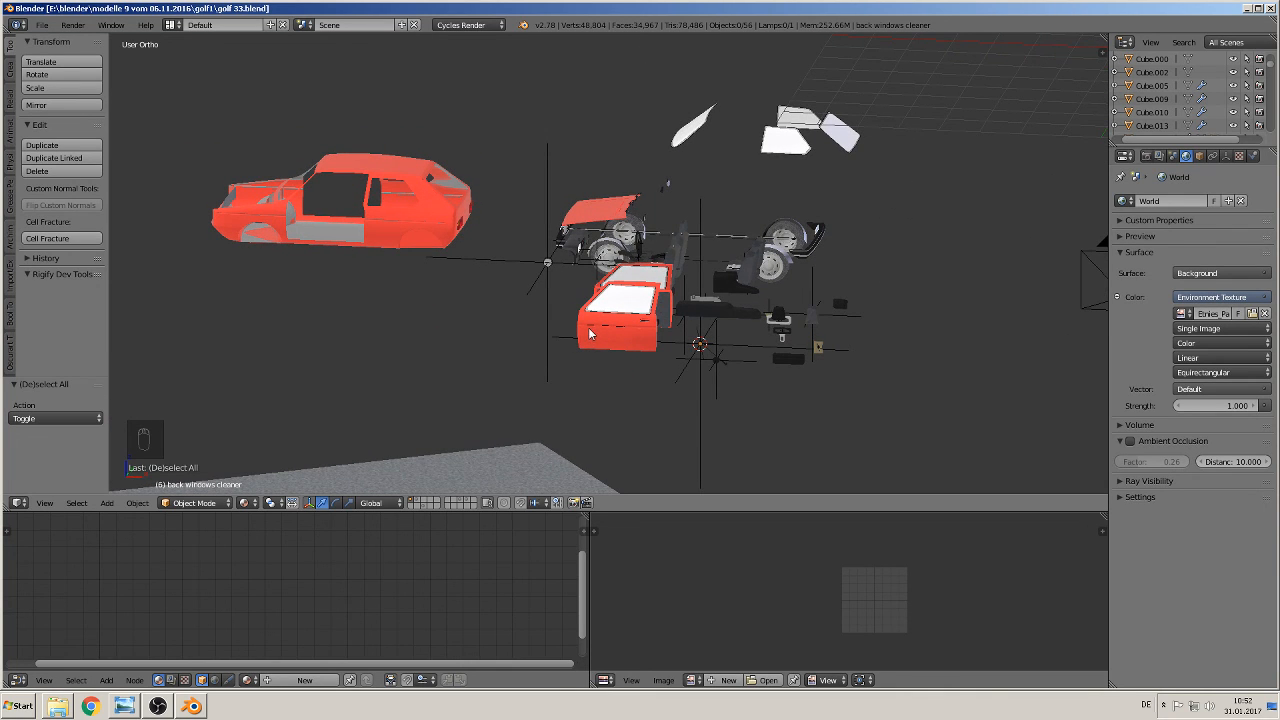
{"action": "left_click", "coordinate": [466, 500]}
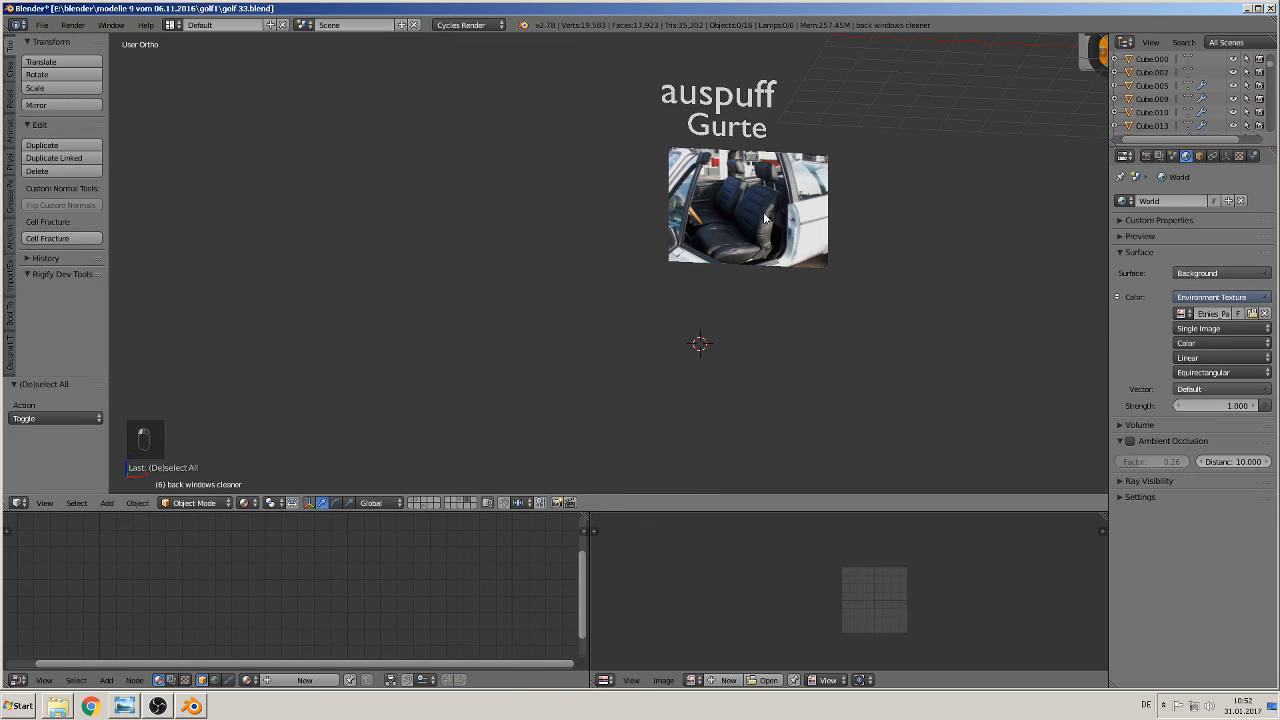
{"action": "key", "text": "Home"}
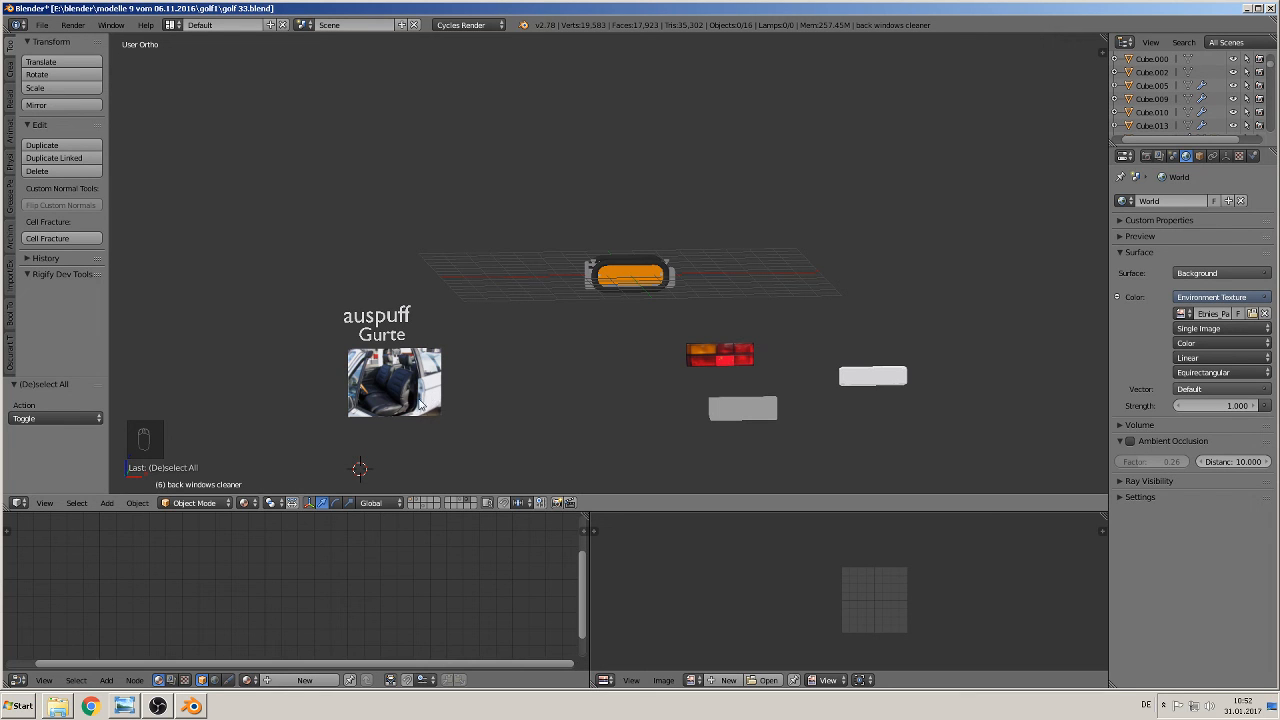
{"action": "scroll", "coordinate": [418, 404], "scroll_direction": "up", "scroll_amount": 2}
{"action": "middle_click_drag", "start_coordinate": [412, 408], "coordinate": [688, 215], "text": "shift"}
{"action": "scroll", "coordinate": [628, 264], "scroll_direction": "up", "scroll_amount": 3}
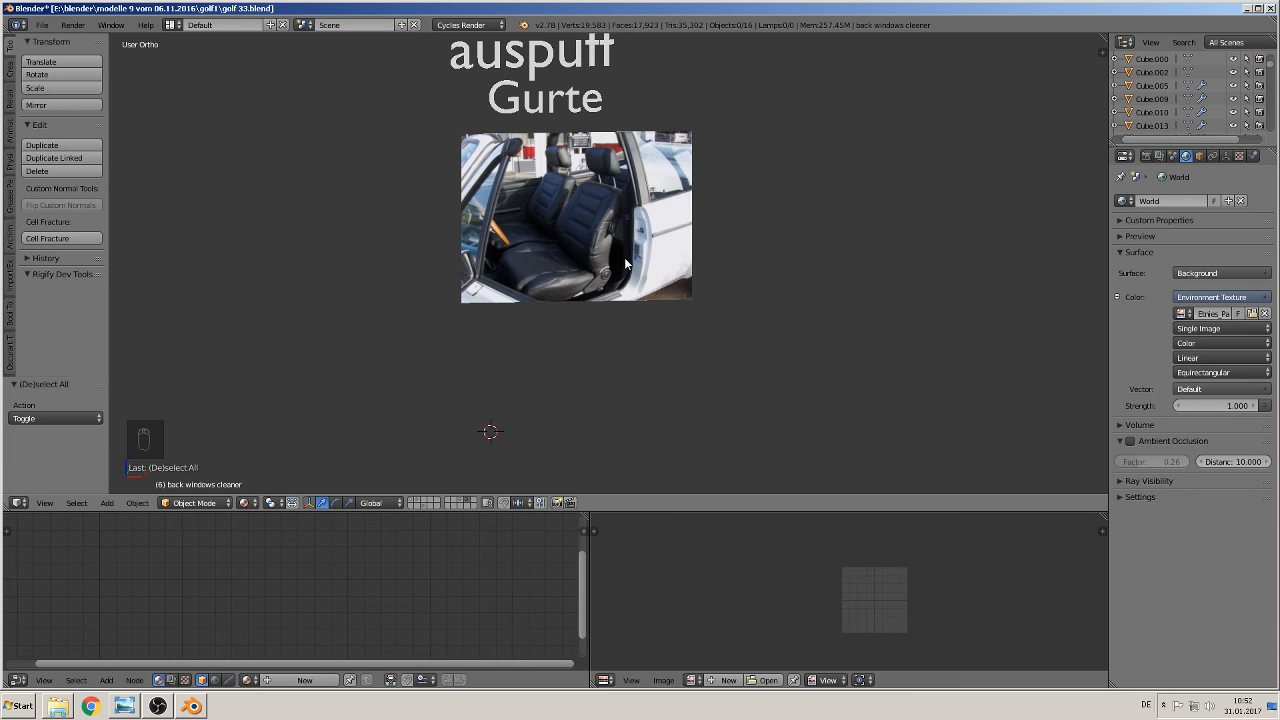
{"action": "middle_click_drag", "start_coordinate": [664, 250], "coordinate": [548, 366], "text": "shift"}
{"action": "middle_click_drag", "start_coordinate": [660, 334], "coordinate": [403, 460], "text": "shift"}
{"action": "scroll", "coordinate": [603, 352], "scroll_direction": "down", "scroll_amount": 3}
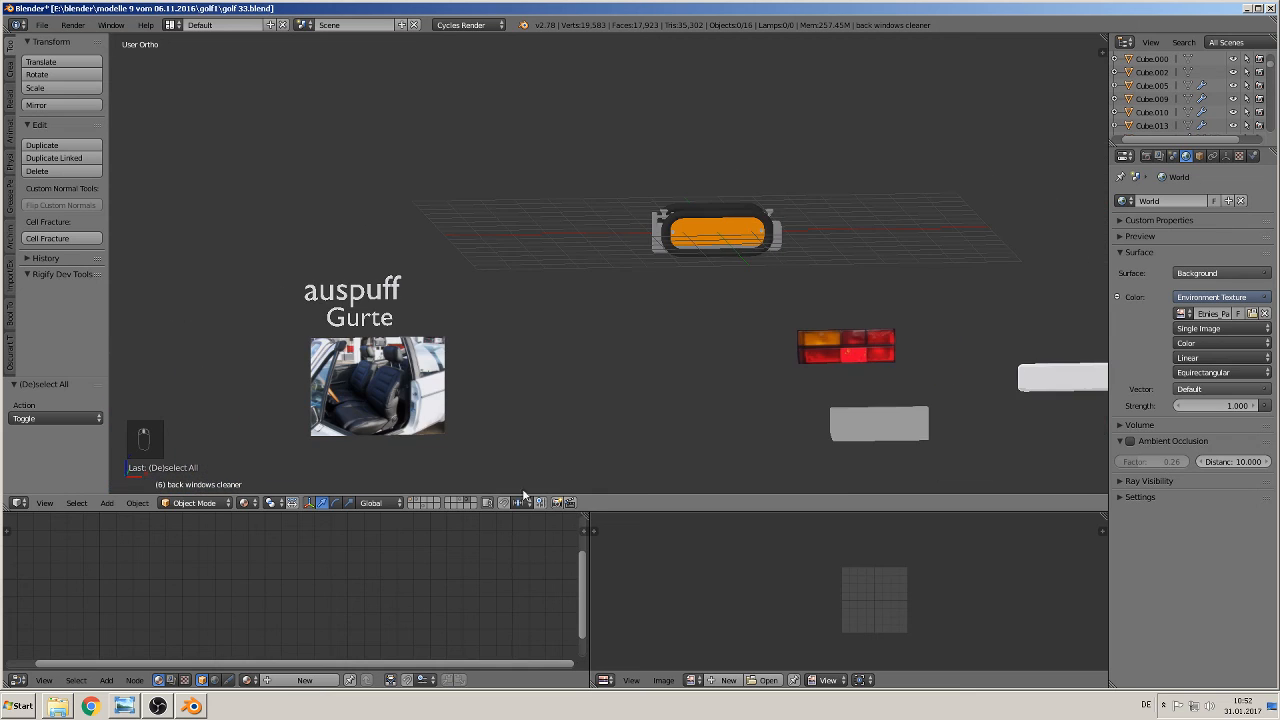
Switch to the layer with the green car's rear-view reference photo and delete that photo
{"action": "left_click", "coordinate": [462, 502]}
{"action": "scroll", "coordinate": [750, 241], "scroll_direction": "up", "scroll_amount": 4}
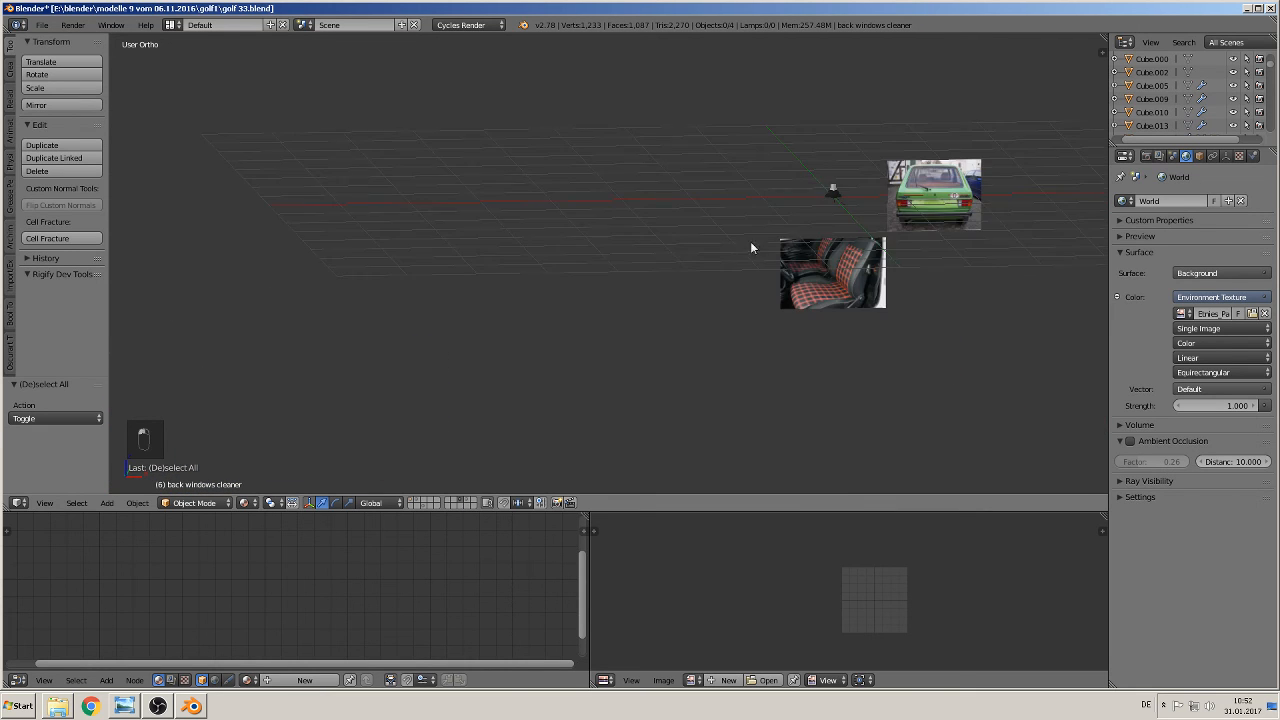
{"action": "middle_click_drag", "start_coordinate": [750, 241], "coordinate": [425, 409], "text": "shift"}
{"action": "scroll", "coordinate": [538, 367], "scroll_direction": "up", "scroll_amount": 6}
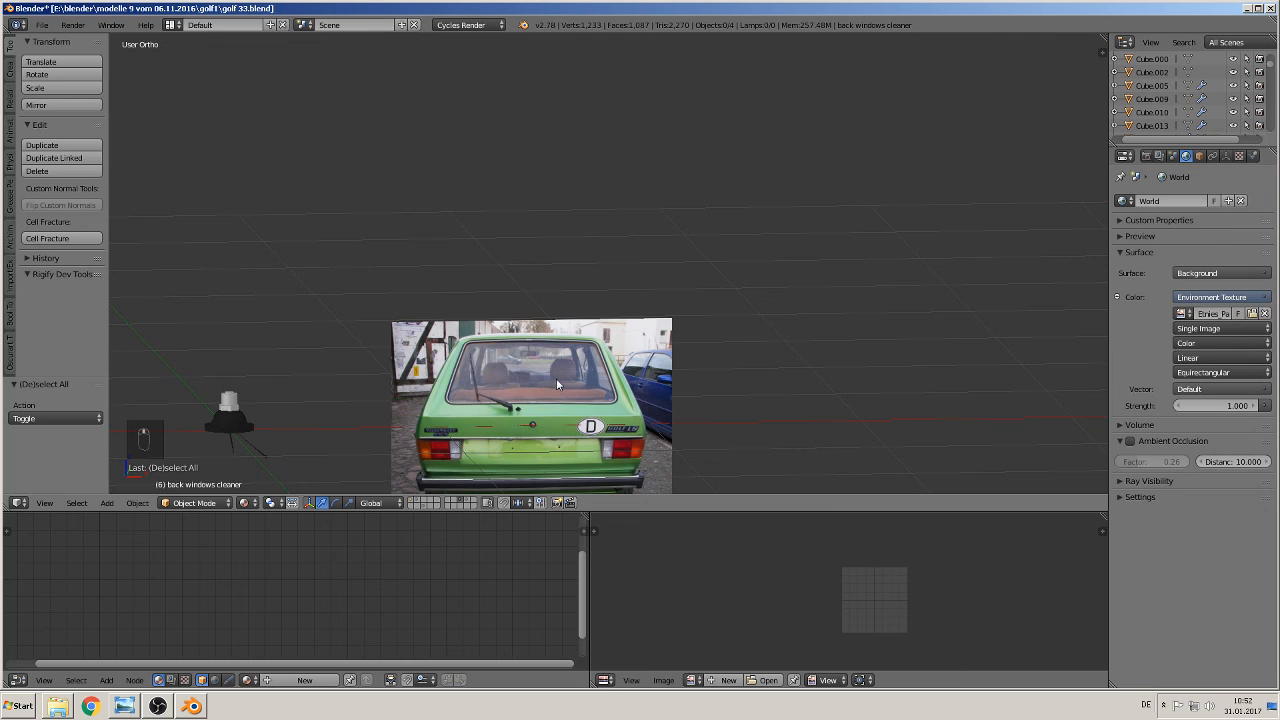
{"action": "right_click", "coordinate": [556, 380]}
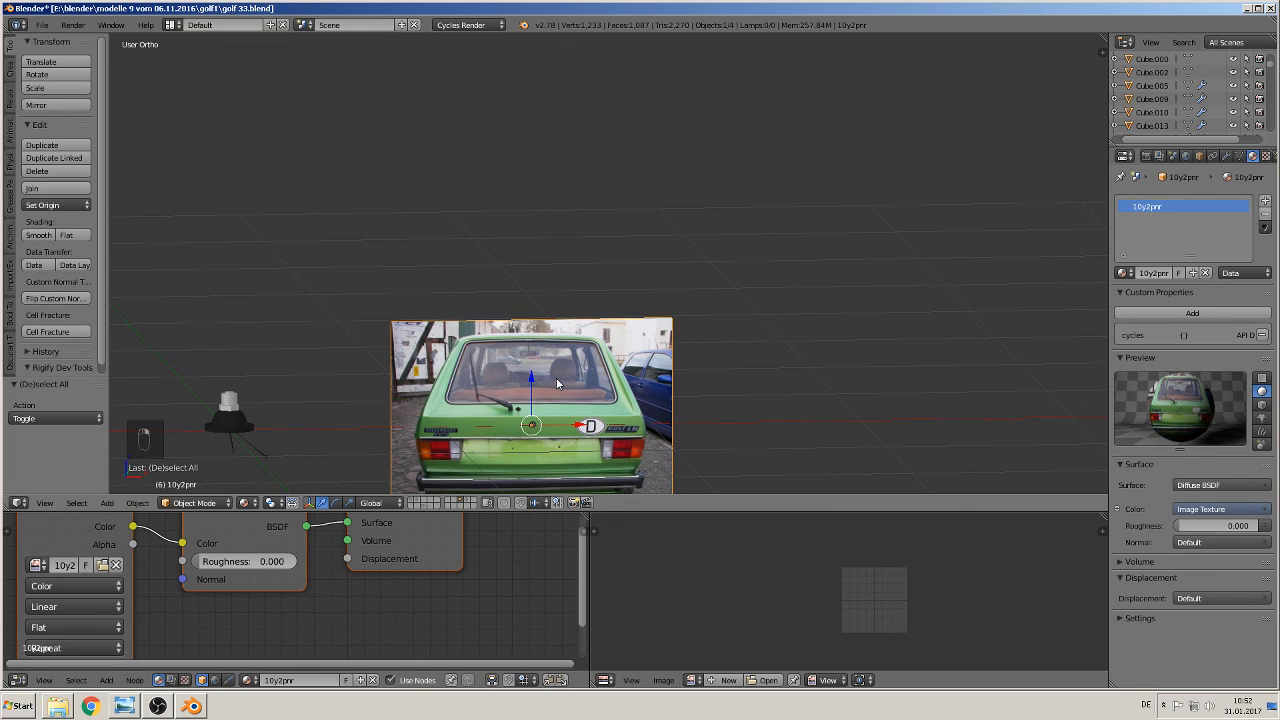
{"action": "key", "text": "x"}
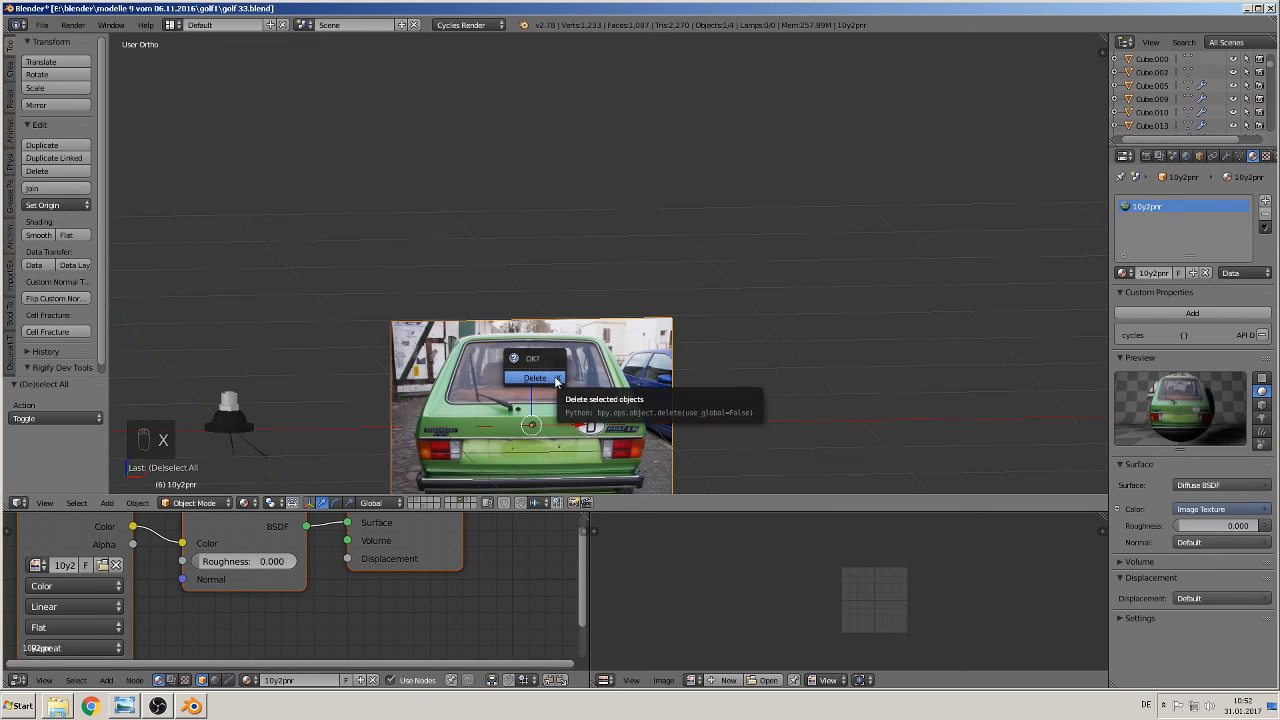
{"action": "left_click", "coordinate": [535, 378]}
Set the viewport to the front view and save the file
{"action": "middle_click_drag", "start_coordinate": [418, 415], "coordinate": [496, 237], "text": "shift"}
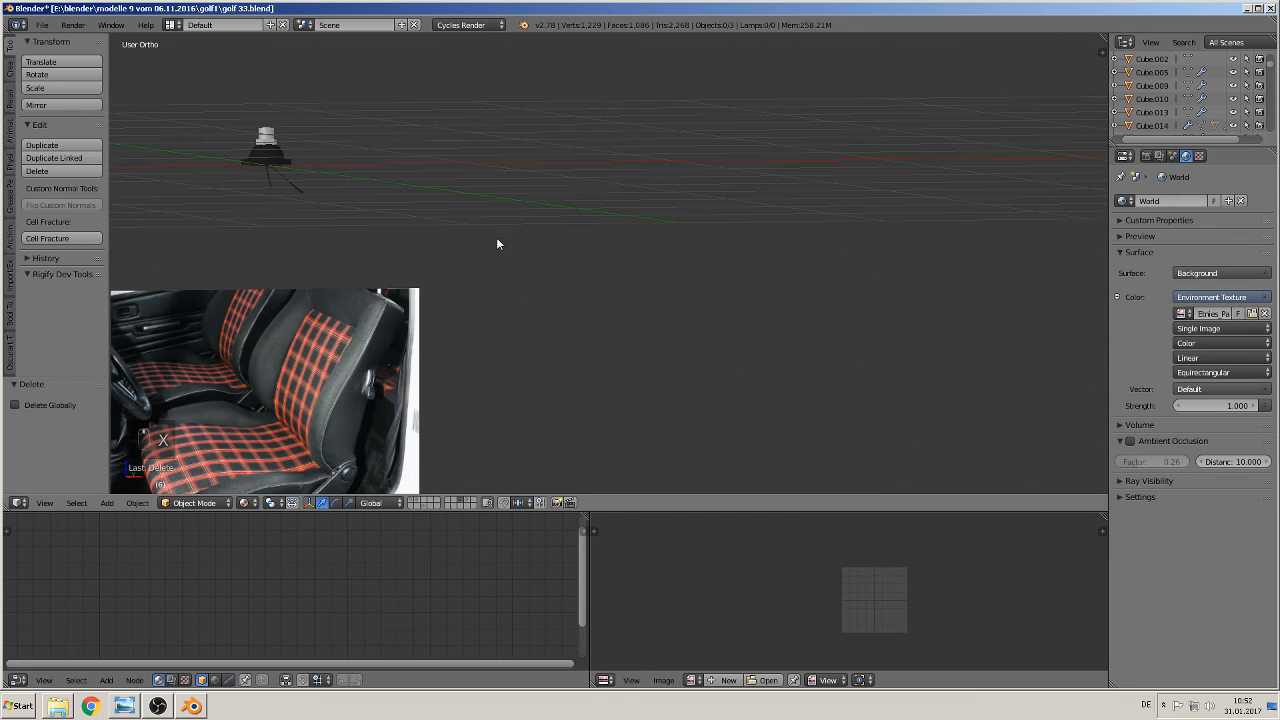
{"action": "scroll", "coordinate": [496, 237], "scroll_direction": "down", "scroll_amount": 2}
{"action": "scroll", "coordinate": [492, 288], "scroll_direction": "down", "scroll_amount": 2}
{"action": "key", "text": "KP_1"}
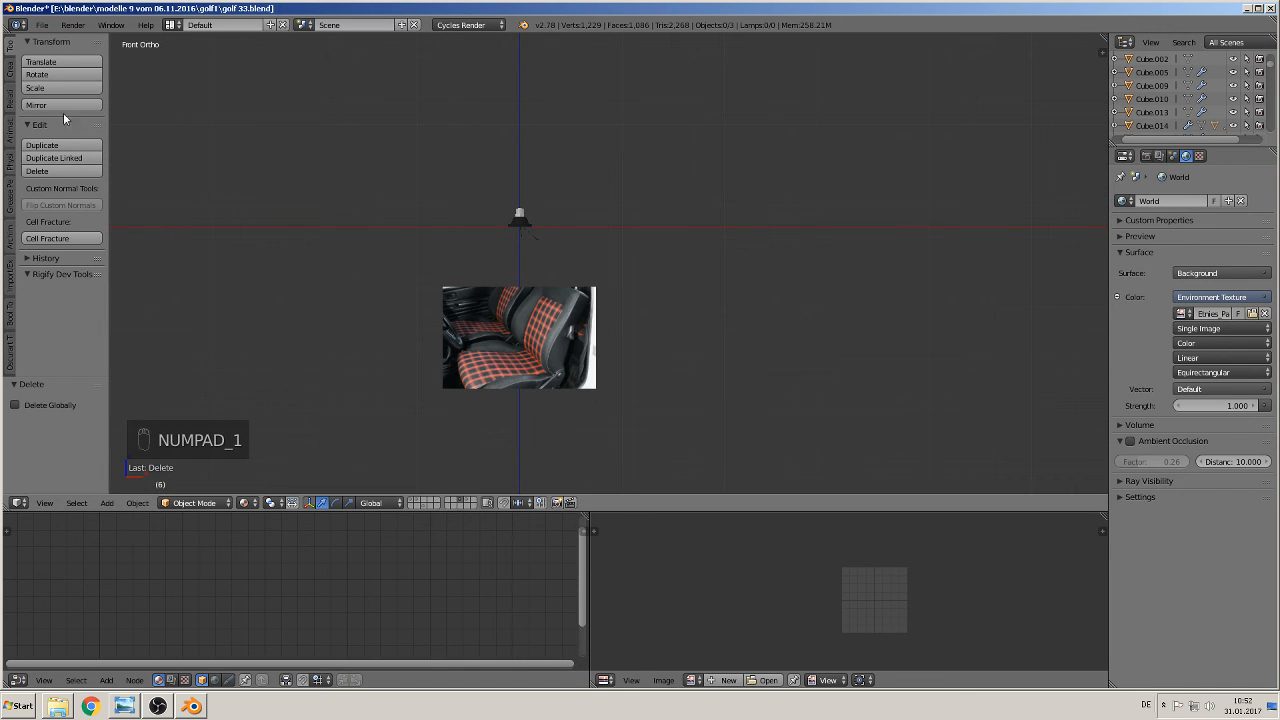
{"action": "left_click", "coordinate": [42, 24]}
{"action": "left_click", "coordinate": [70, 128]}
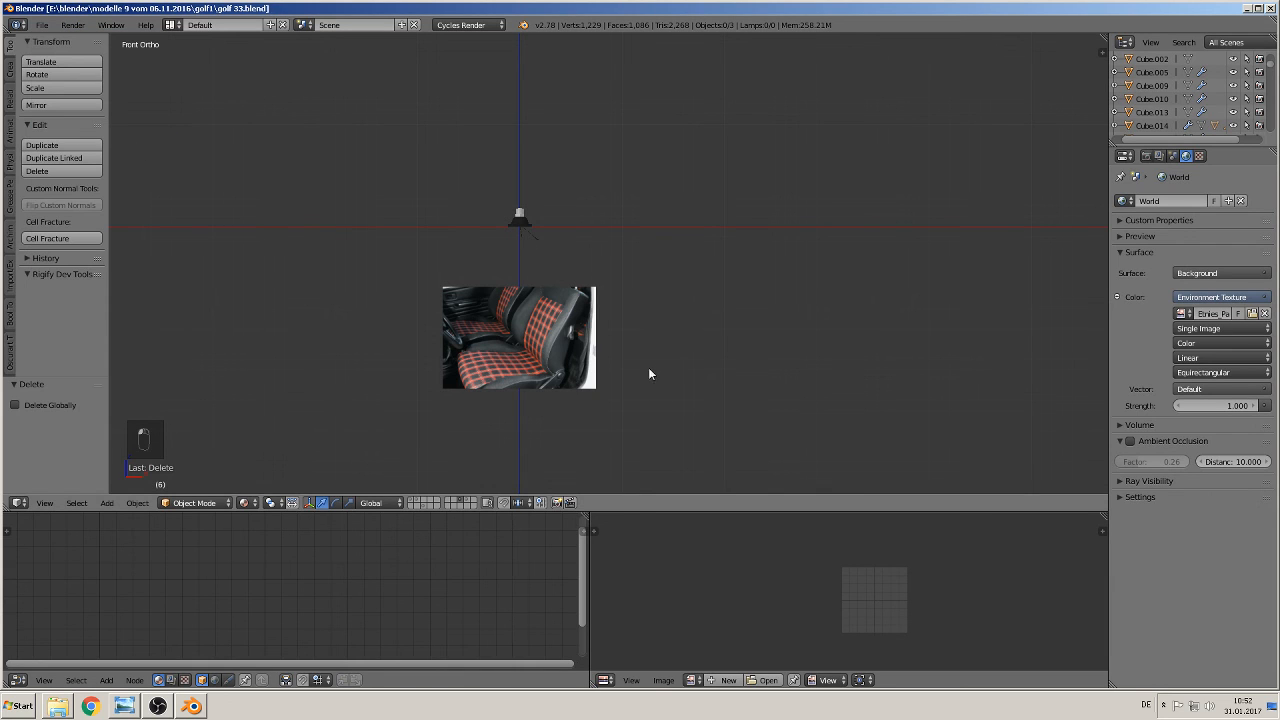
{"action": "left_click", "coordinate": [411, 503]}
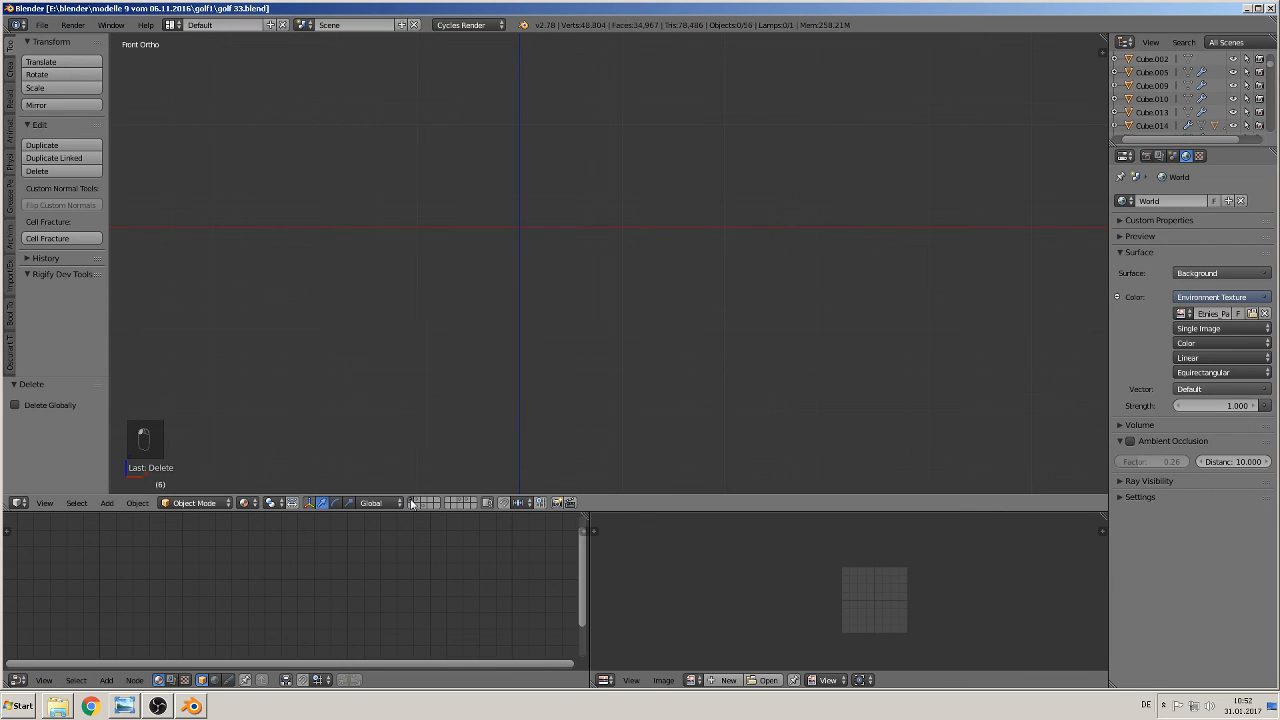
{"action": "left_click", "coordinate": [418, 503]}
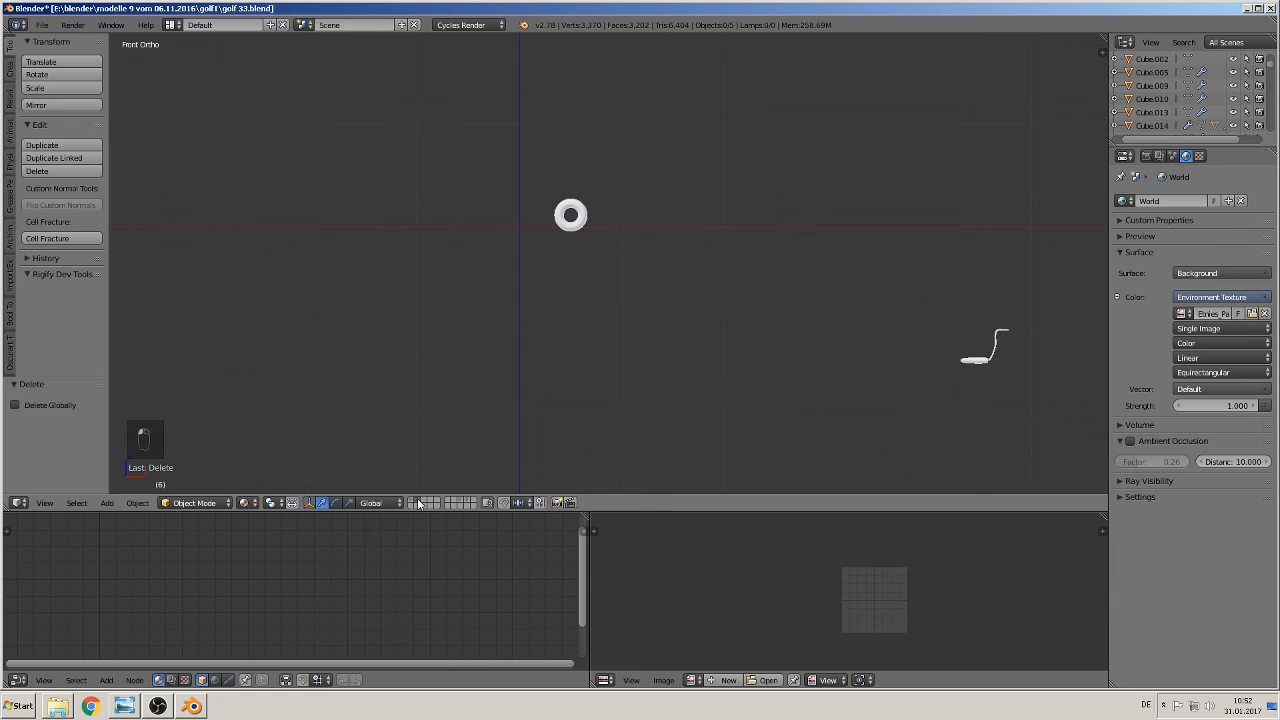
{"action": "right_click", "coordinate": [986, 356]}
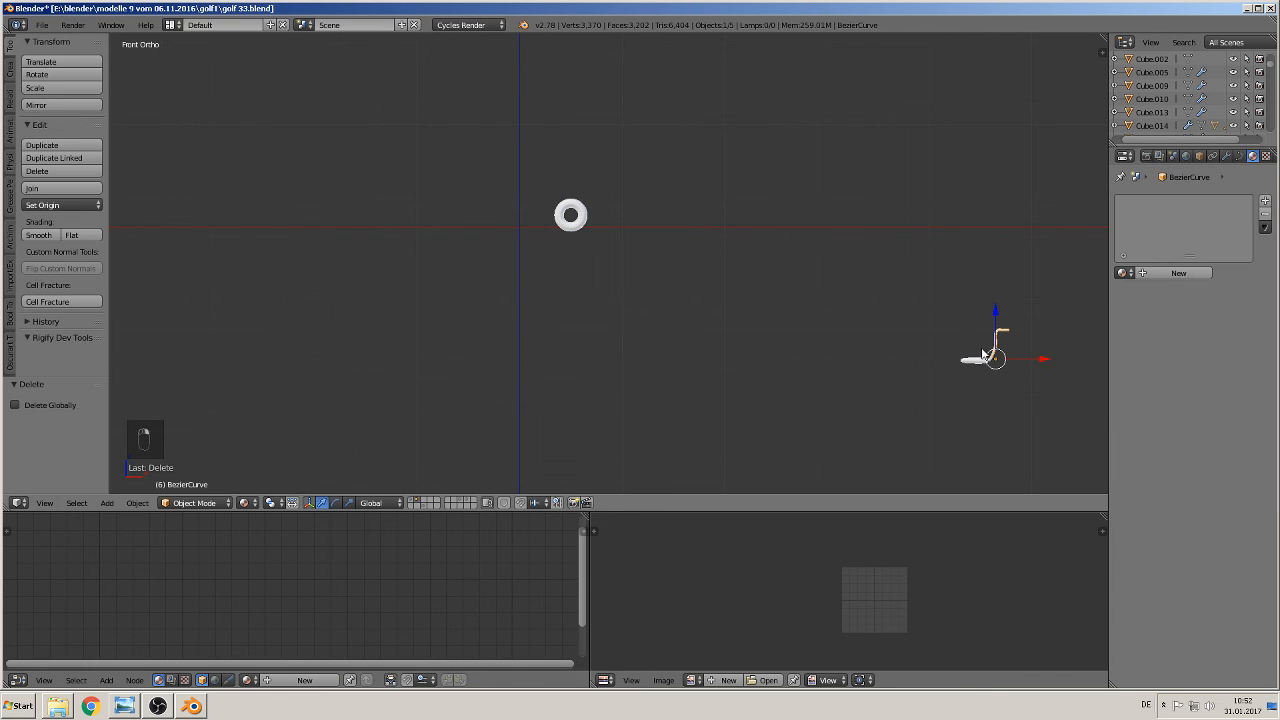
{"action": "key", "text": "g"}
{"action": "right_click", "coordinate": [976, 339]}
{"action": "key", "text": "g"}
{"action": "right_click", "coordinate": [976, 360]}
{"action": "key", "text": "a"}
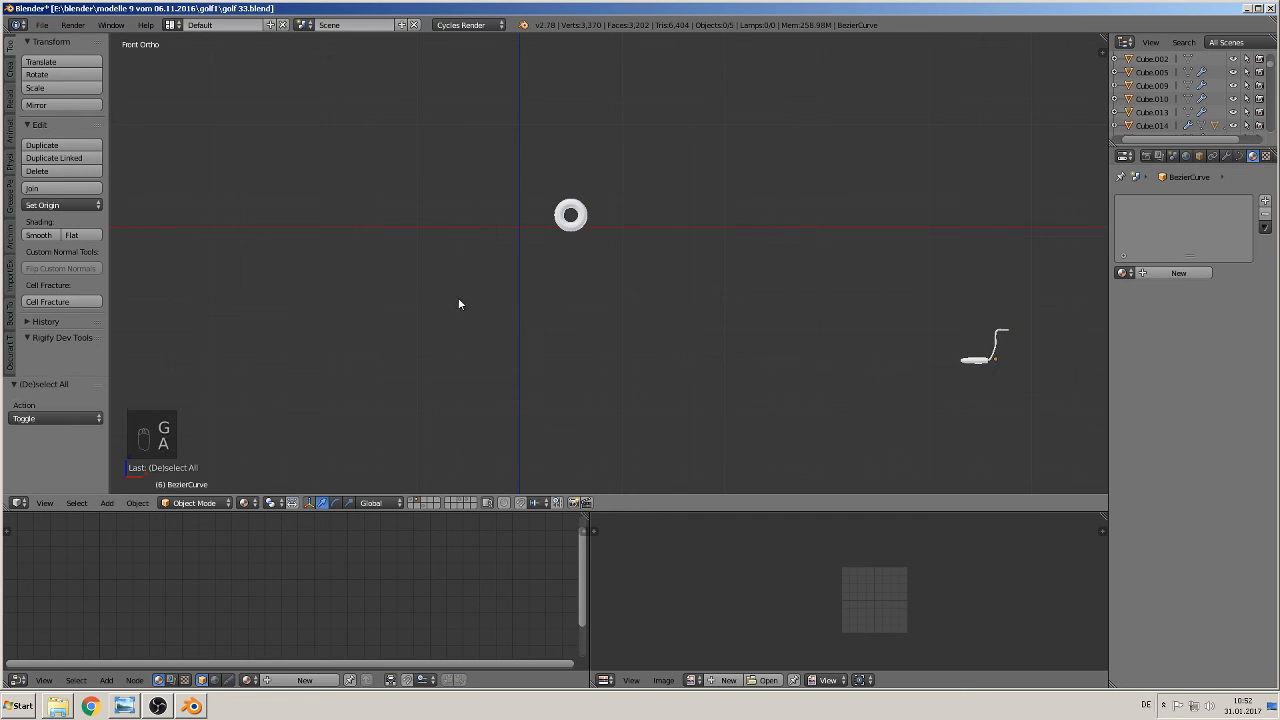
Return to the layer with the car parts and examine the red body shell's interior and rear wheel arch
{"action": "left_click", "coordinate": [415, 503]}
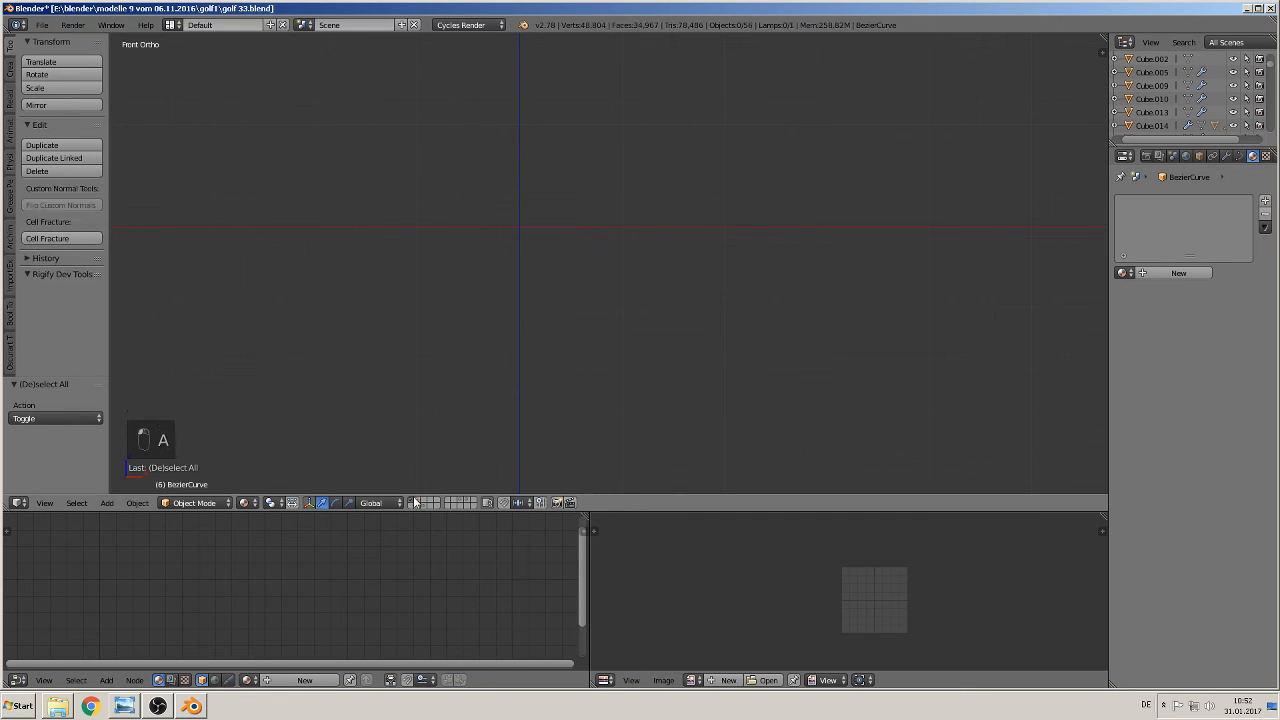
{"action": "scroll", "coordinate": [410, 448], "scroll_direction": "down", "scroll_amount": 10}
{"action": "middle_click_drag", "start_coordinate": [413, 401], "coordinate": [490, 318]}
{"action": "scroll", "coordinate": [490, 322], "scroll_direction": "up", "scroll_amount": 10}
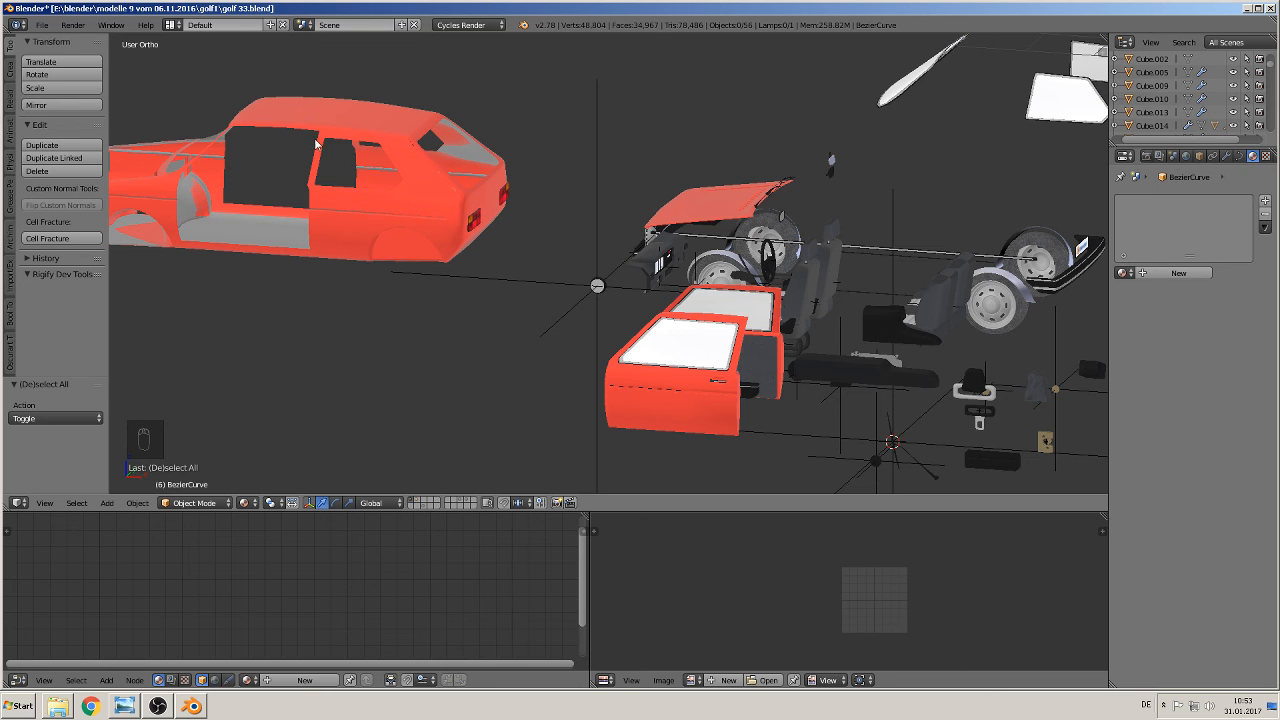
{"action": "middle_click_drag", "start_coordinate": [358, 186], "coordinate": [434, 186]}
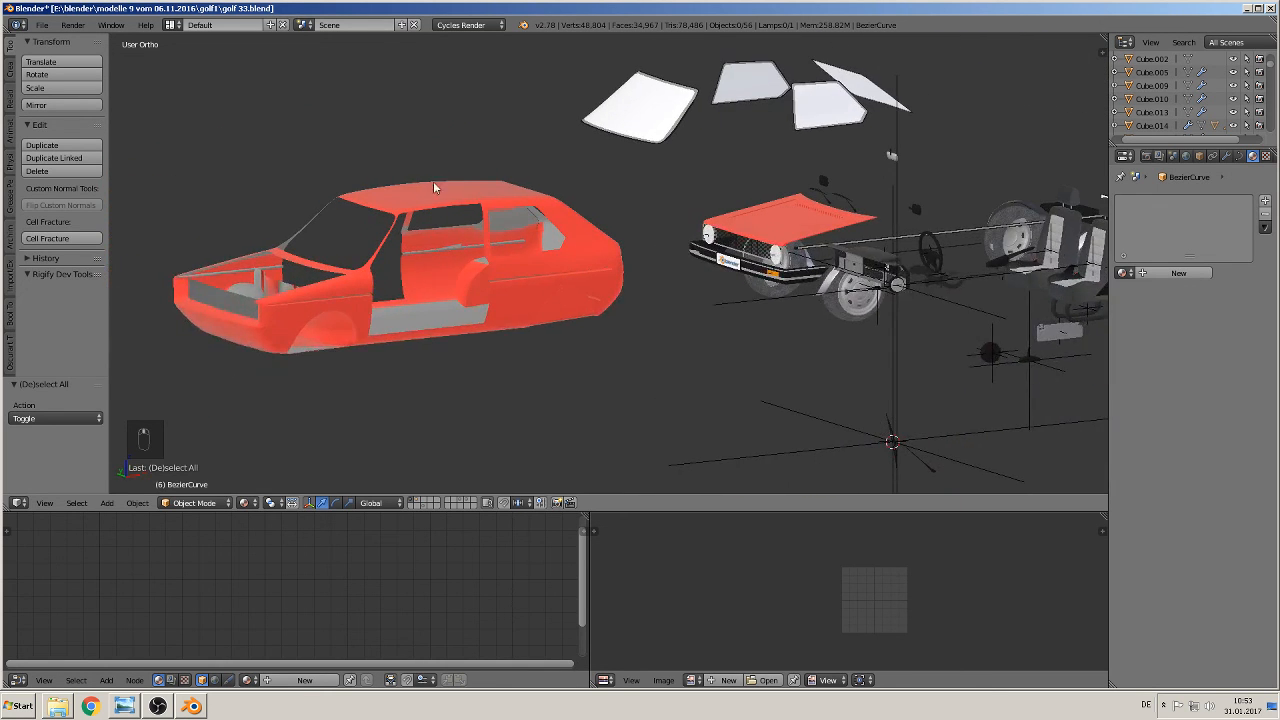
{"action": "scroll", "coordinate": [431, 235], "scroll_direction": "up", "scroll_amount": 2}
{"action": "middle_click_drag", "start_coordinate": [431, 235], "coordinate": [617, 221]}
{"action": "scroll", "coordinate": [608, 257], "scroll_direction": "up", "scroll_amount": 3}
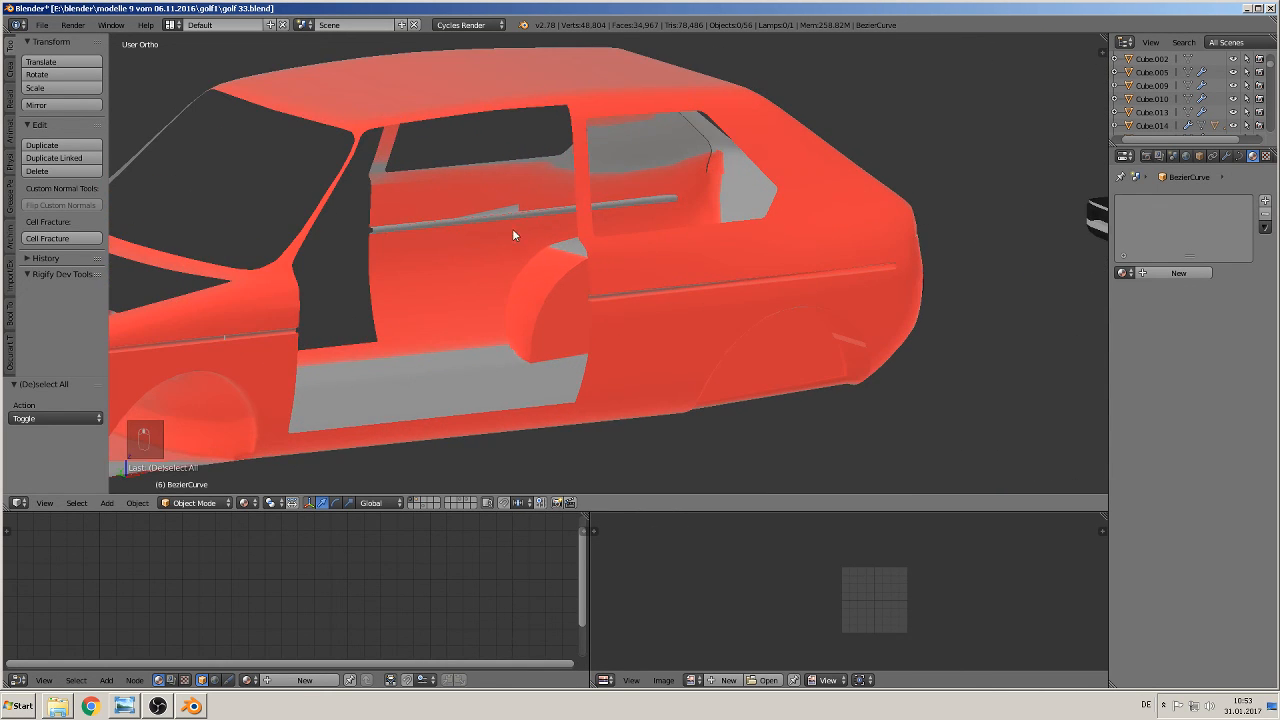
{"action": "scroll", "coordinate": [487, 321], "scroll_direction": "up", "scroll_amount": 2}
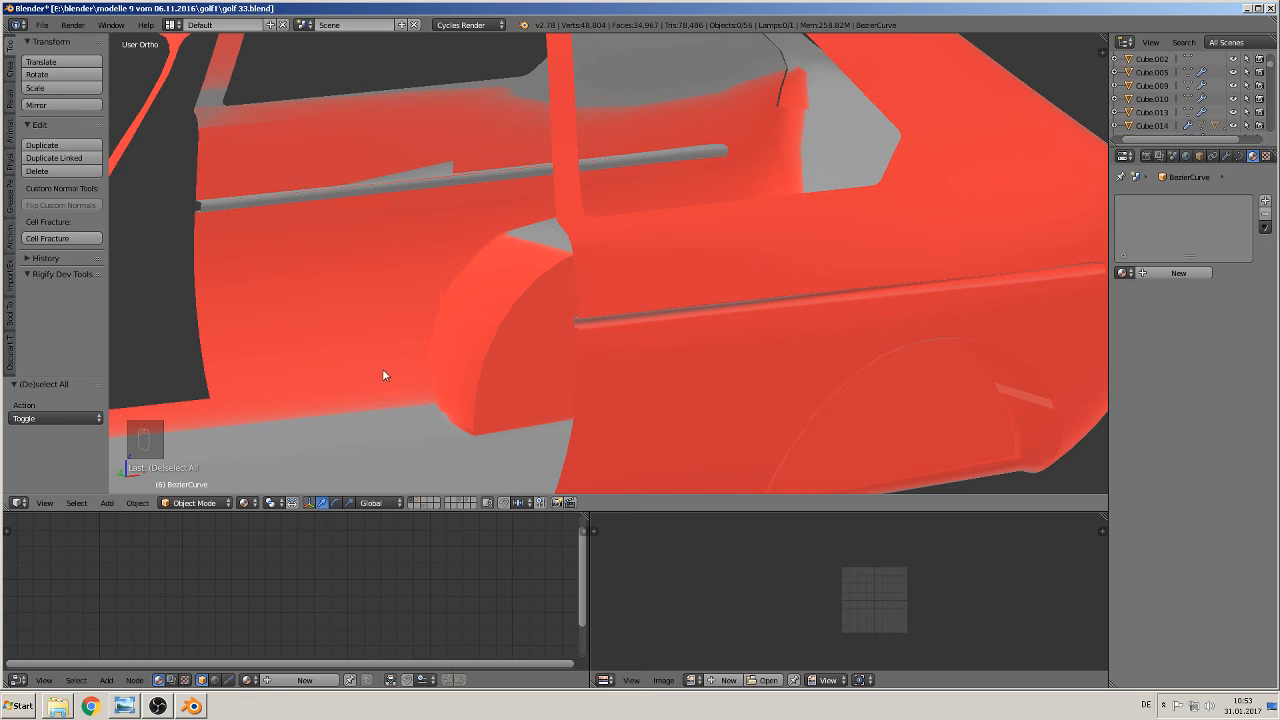
Save the golf 33.blend file
{"action": "scroll", "coordinate": [371, 323], "scroll_direction": "down", "scroll_amount": 8}
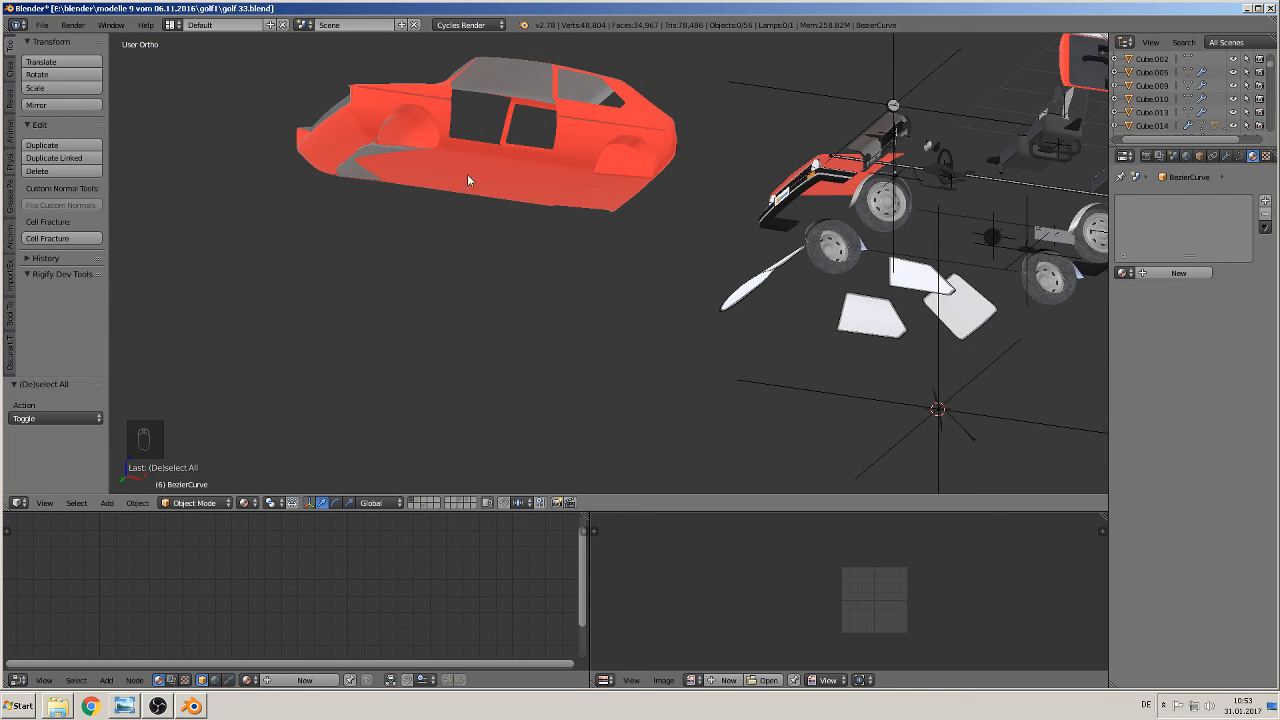
{"action": "middle_click_drag", "start_coordinate": [614, 231], "coordinate": [883, 271]}
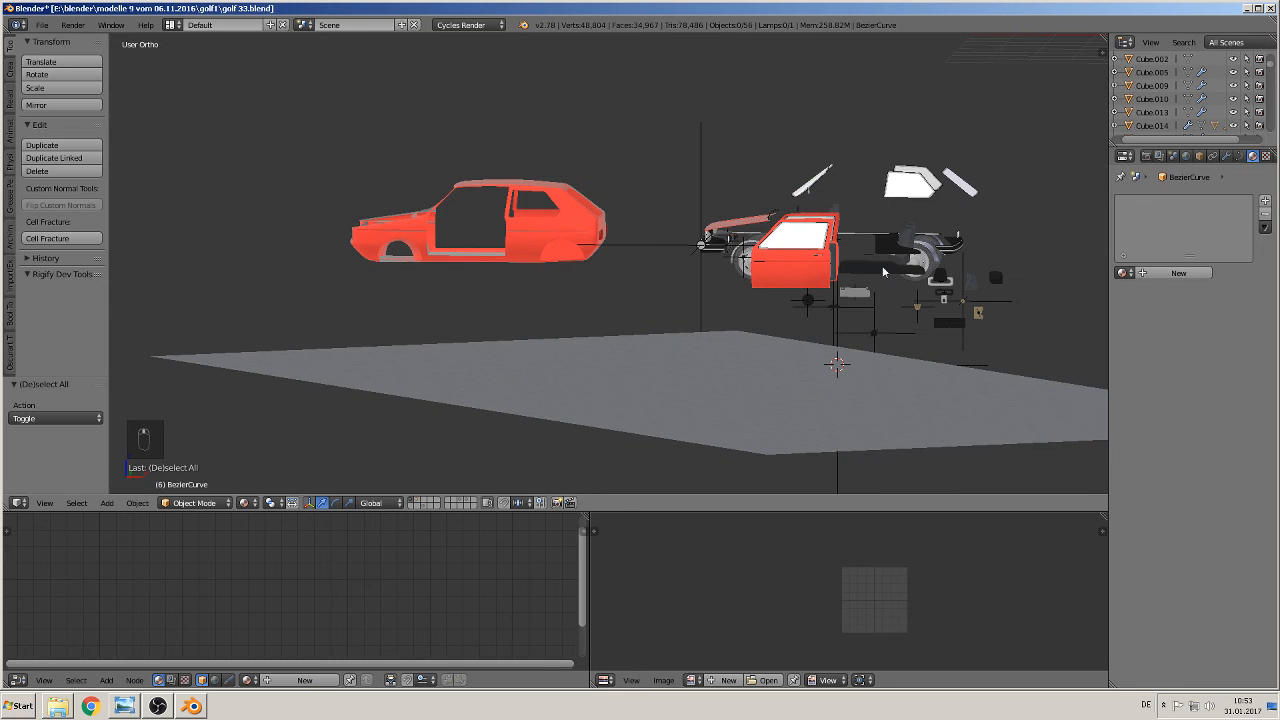
{"action": "left_click", "coordinate": [43, 27]}
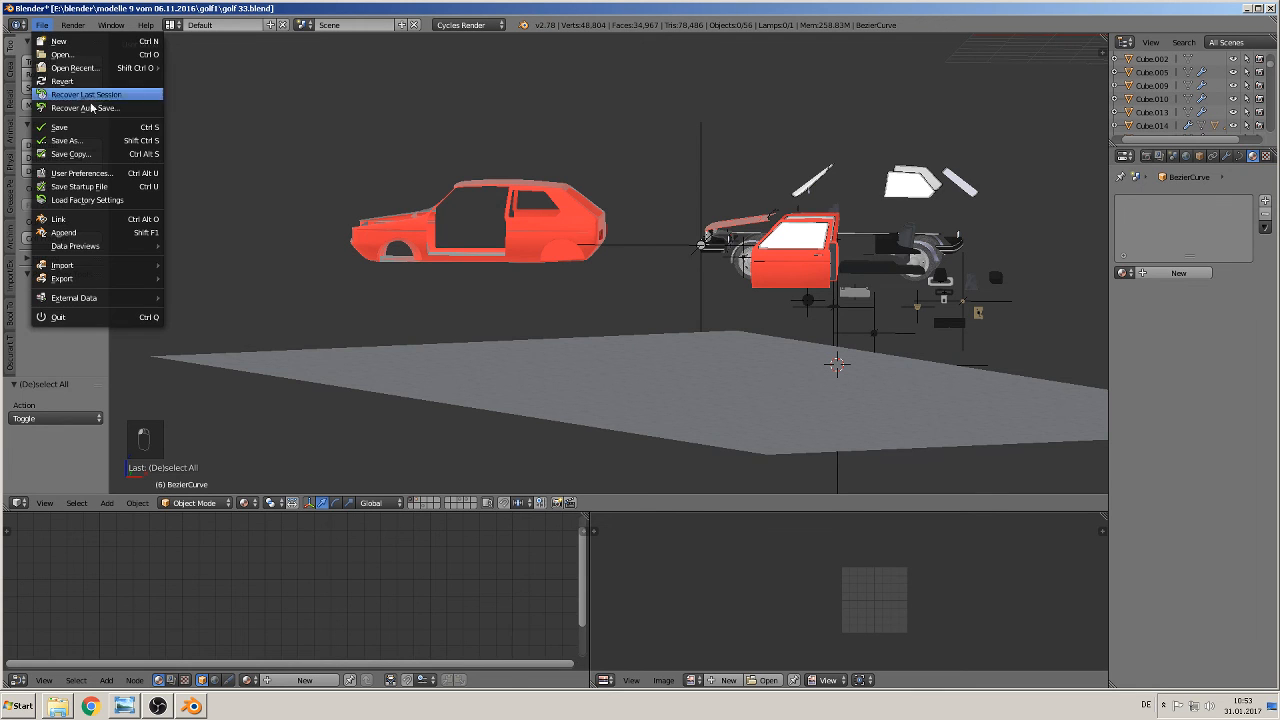
{"action": "left_click", "coordinate": [82, 132]}
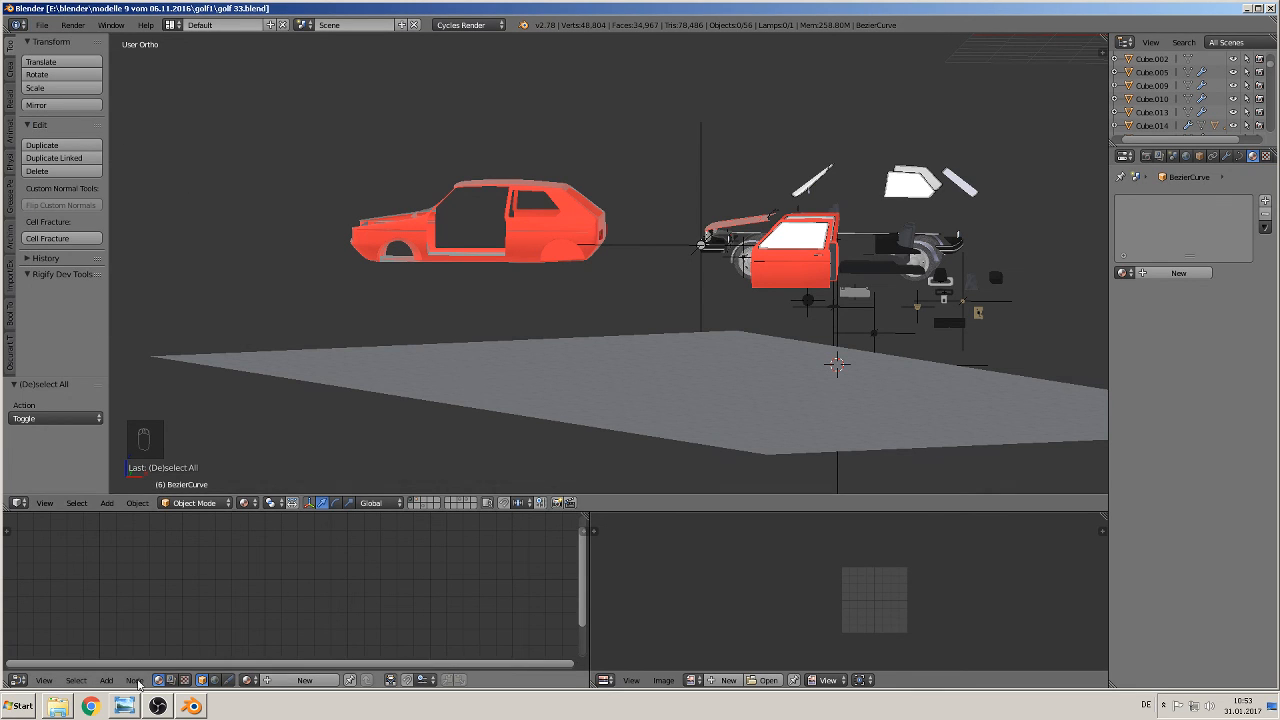